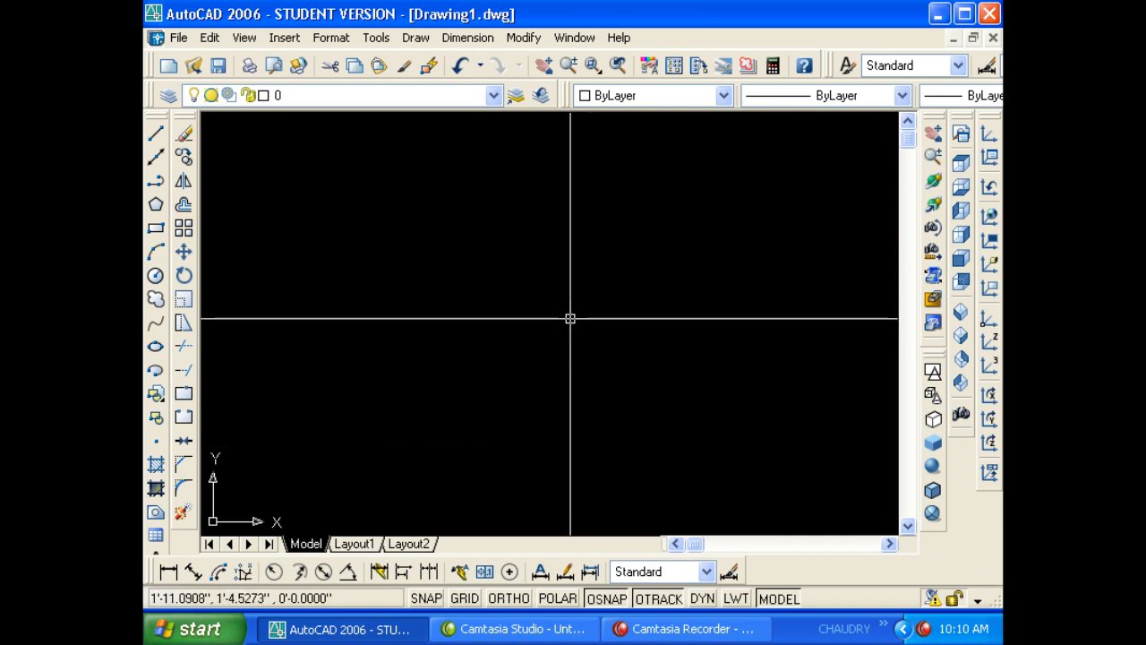
- Bring up and dismiss the toolbars list several times from different spots
right_click(155, 271)
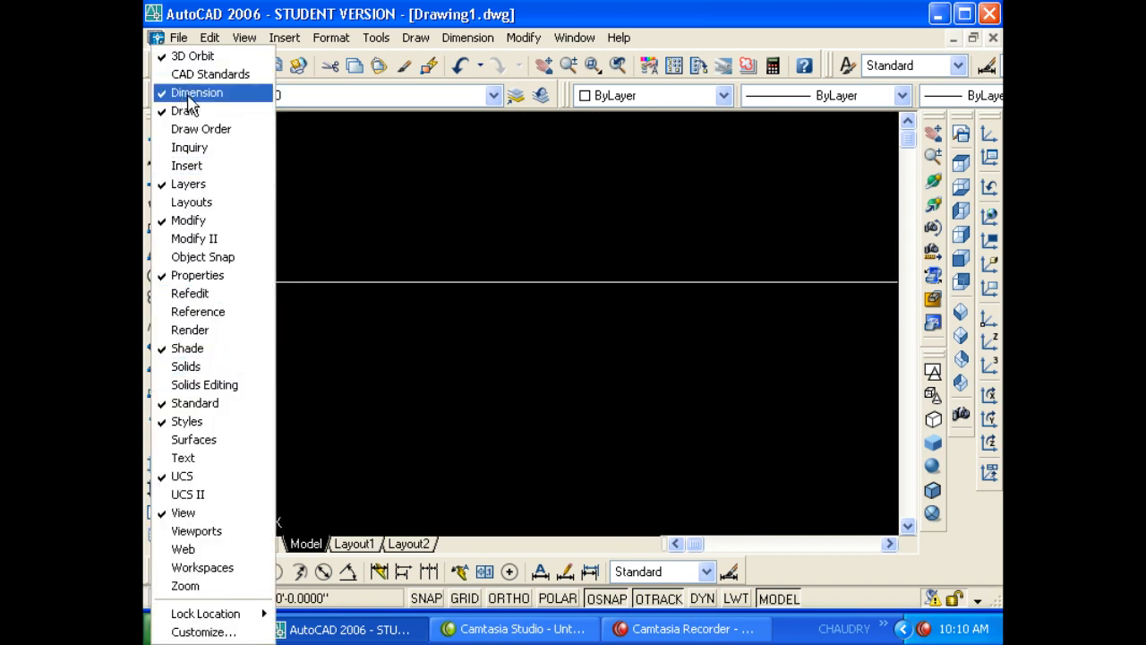
click(436, 77)
right_click(436, 77)
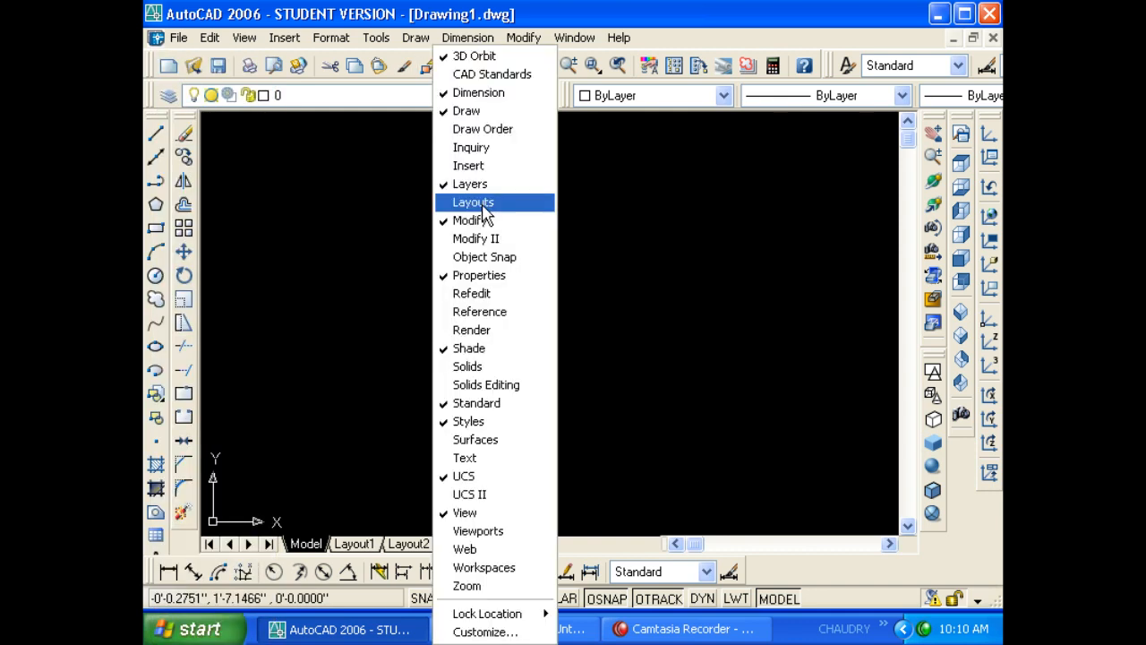
right_click(634, 73)
right_click(961, 162)
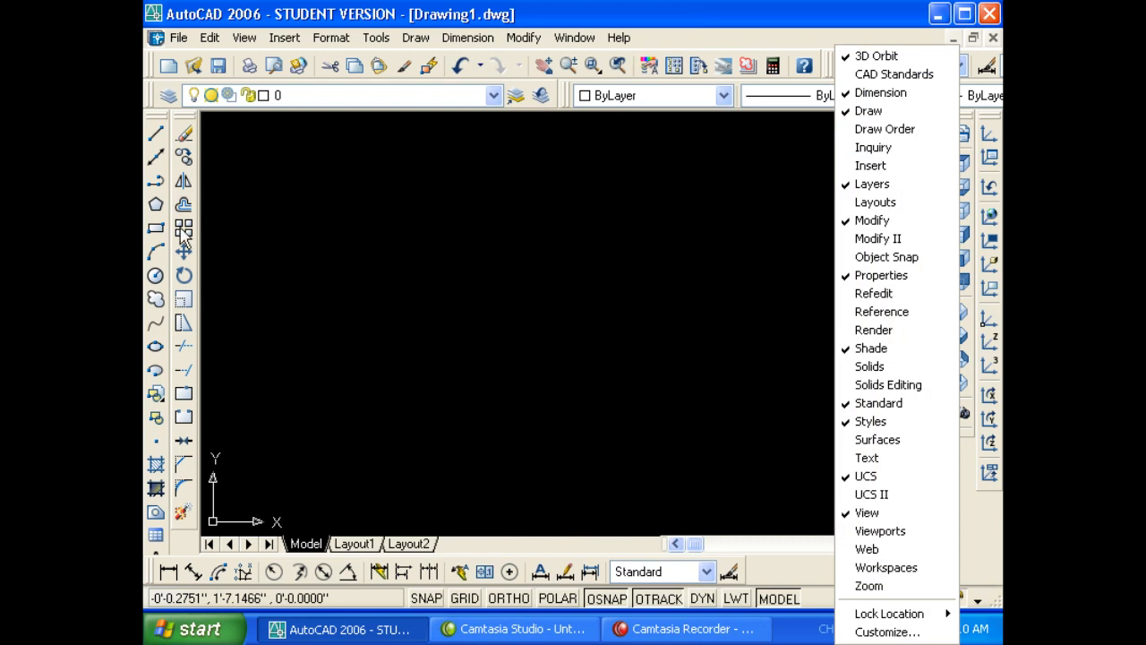
right_click(158, 231)
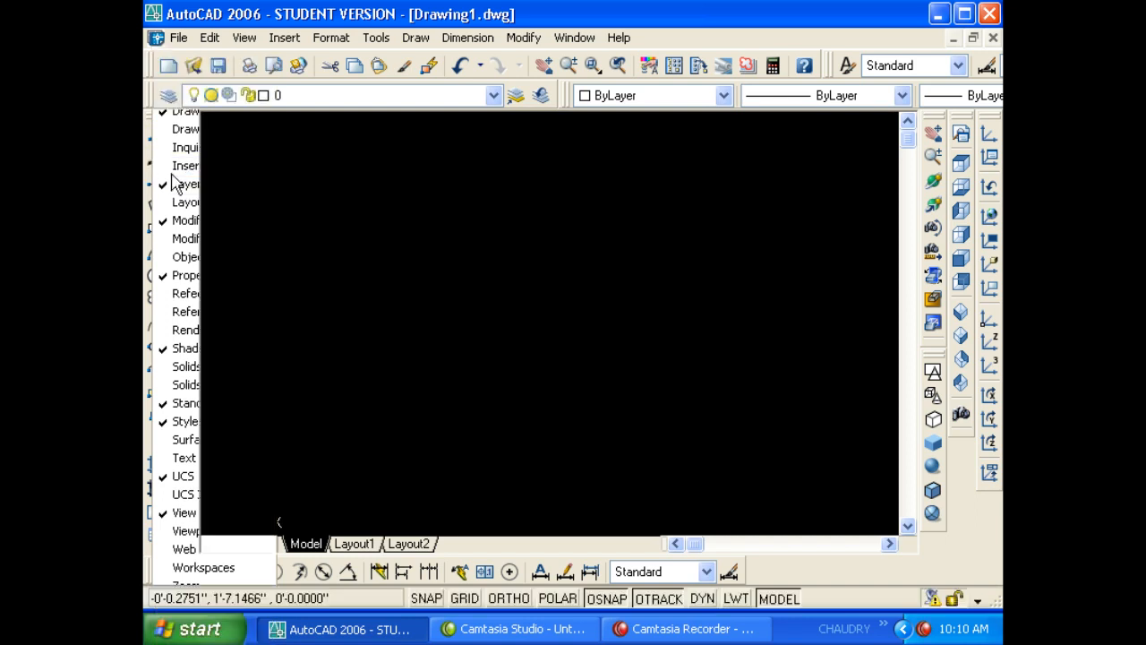
- Float the Draw and Modify toolbars, then dock them back along the left side
drag(154, 121, 478, 220)
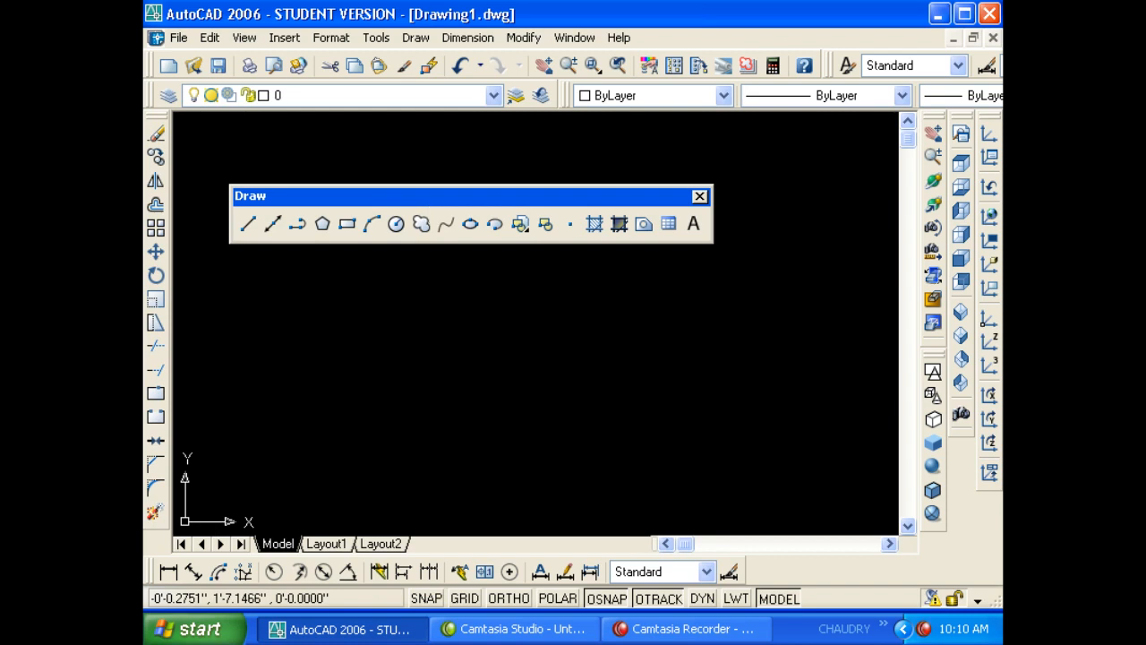
mouse_move(158, 120)
mouse_down()
mouse_move(484, 238)
mouse_move(512, 300)
mouse_up()
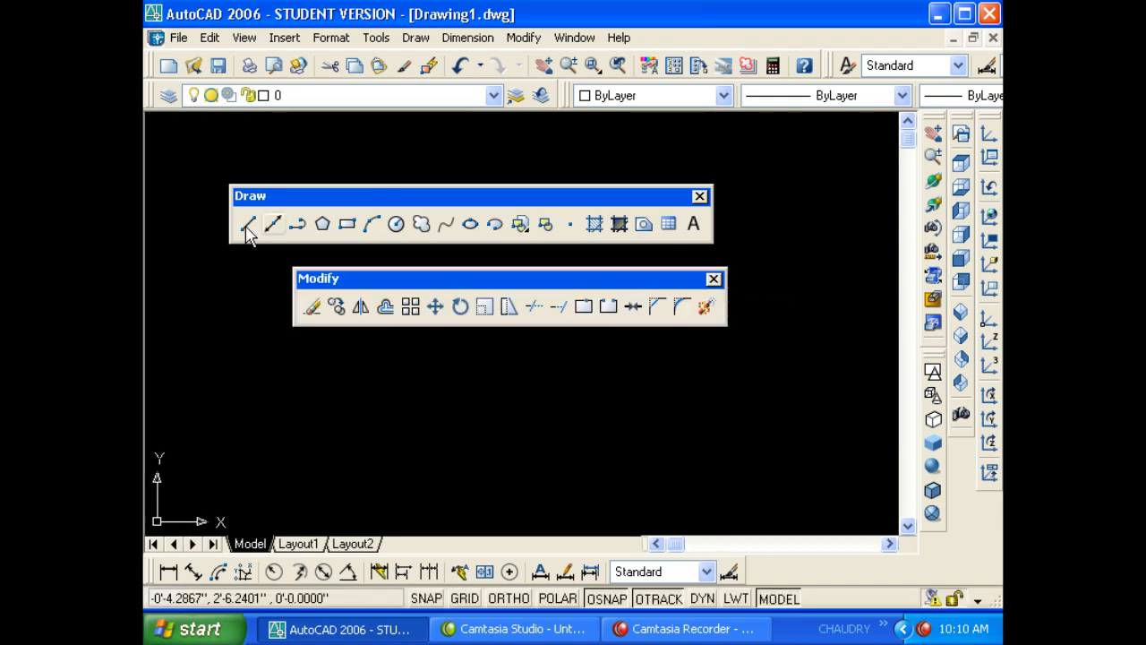
right_click(295, 201)
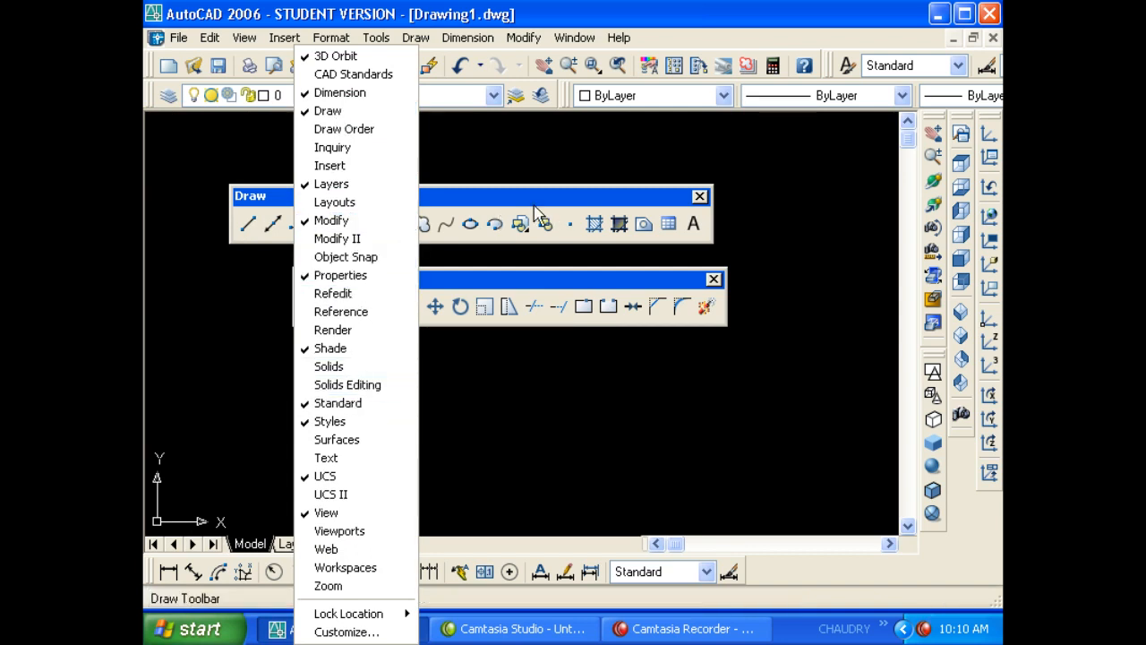
mouse_move(557, 199)
mouse_down()
mouse_move(472, 231)
mouse_move(143, 244)
mouse_move(155, 296)
mouse_up()
mouse_move(492, 279)
mouse_down()
mouse_move(170, 296)
mouse_move(187, 312)
mouse_move(185, 260)
mouse_up()
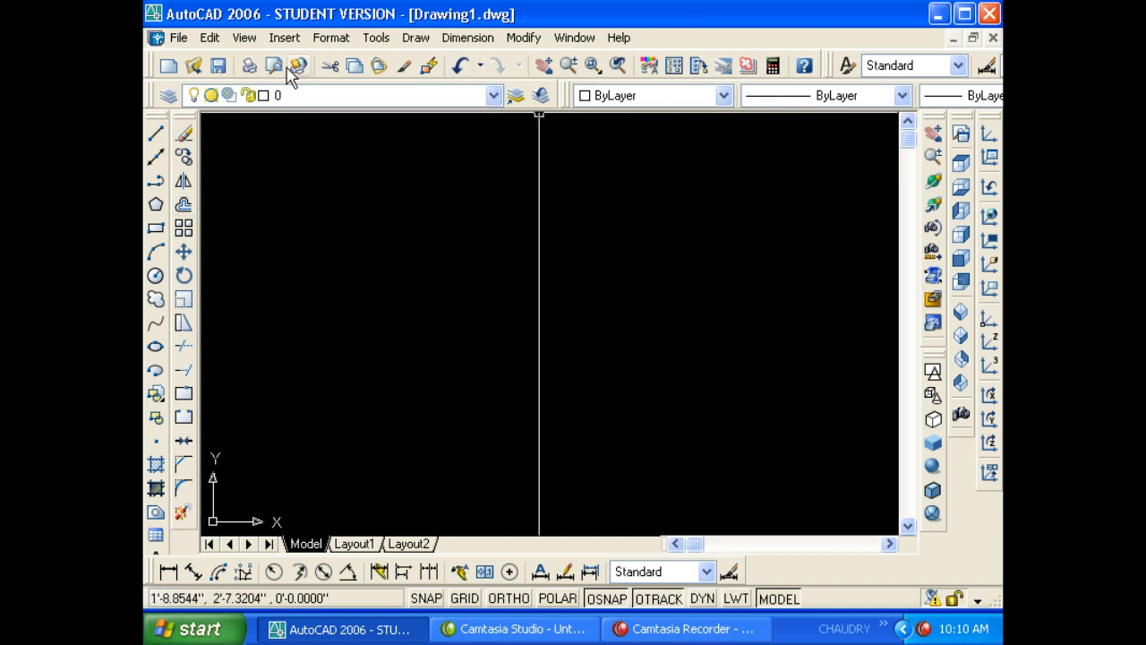
- Look at the Quick Setup and Advanced Setup wizards for a new drawing, then cancel
click(175, 72)
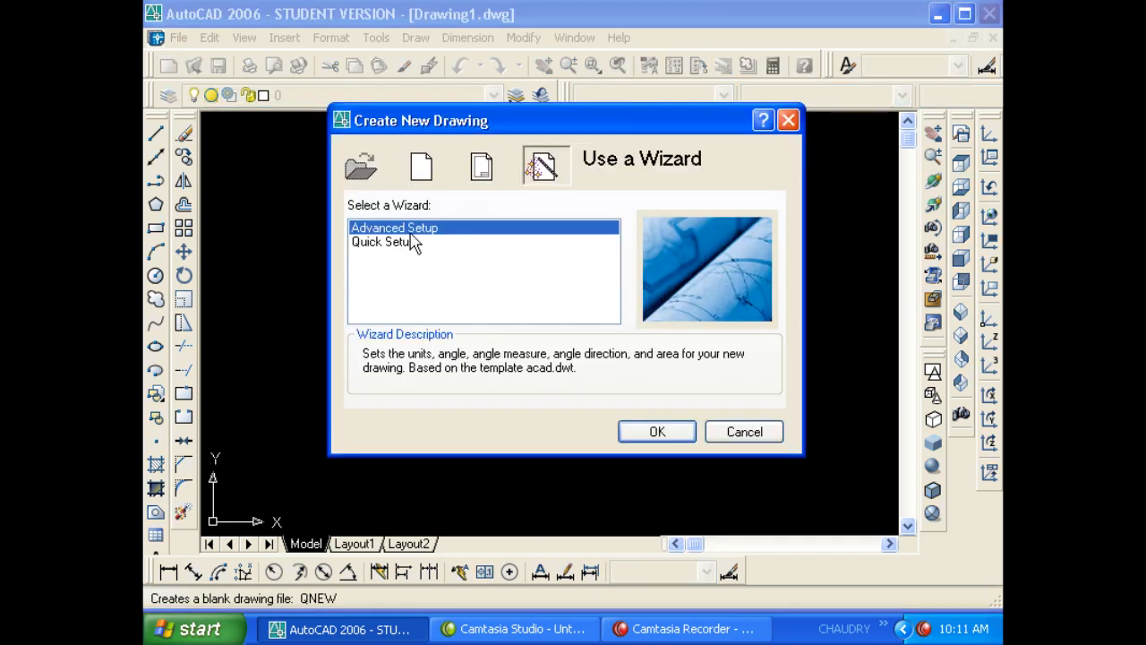
click(412, 243)
click(410, 231)
click(405, 244)
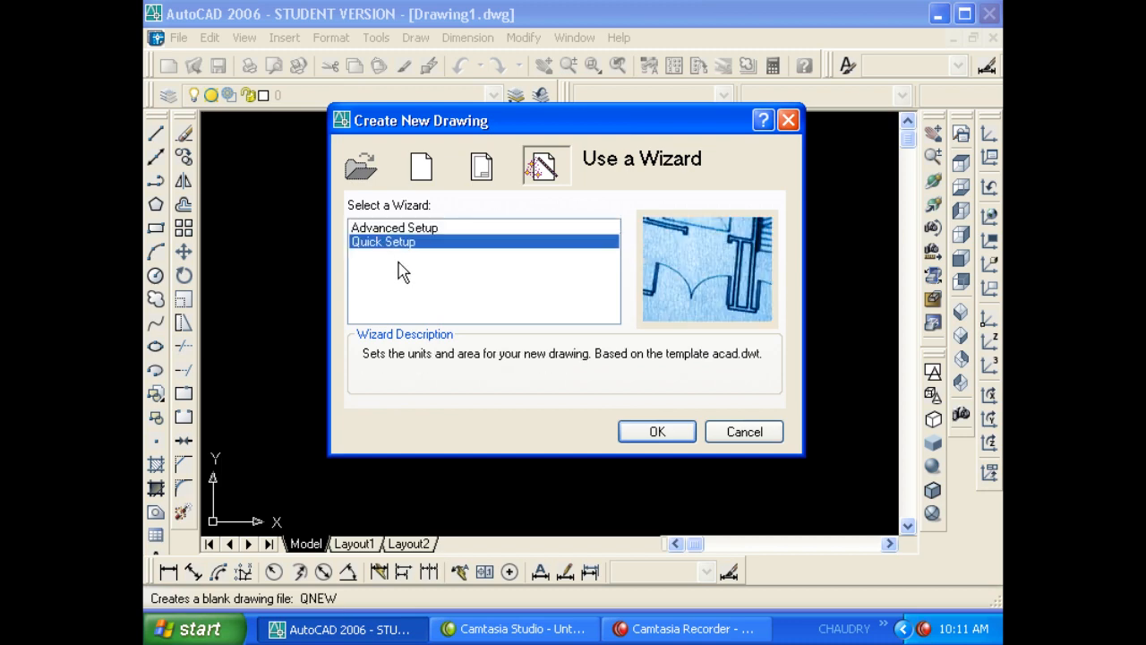
key(Escape)
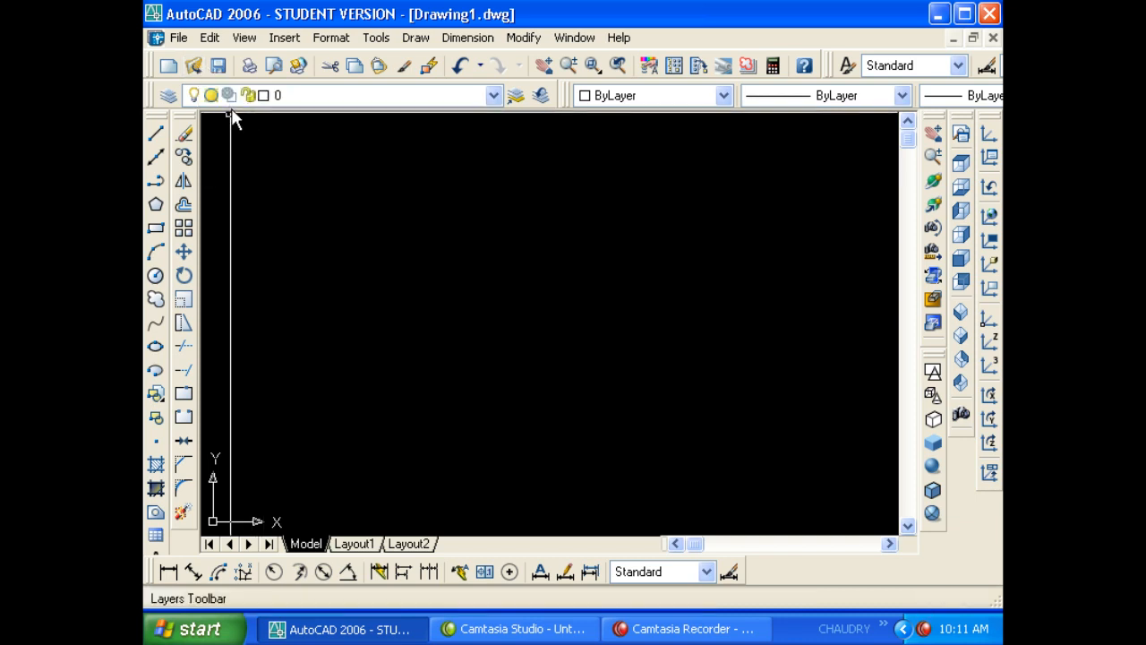
- Preview the PLANS and ELEVATION drawings in the Open dialog without opening either
click(199, 70)
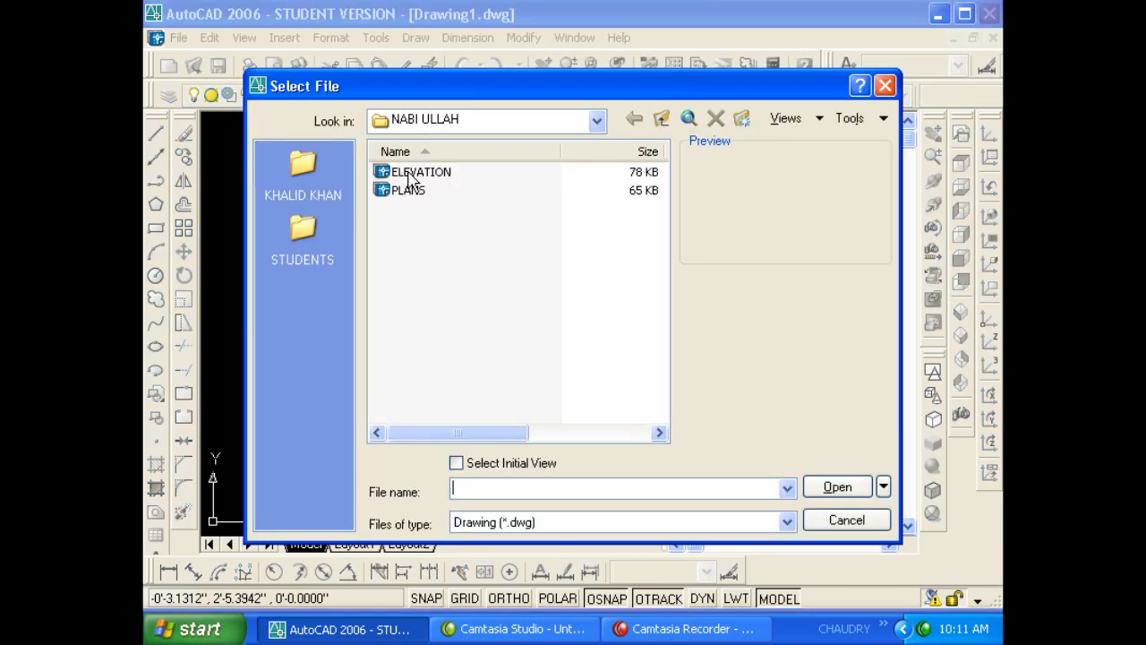
click(415, 192)
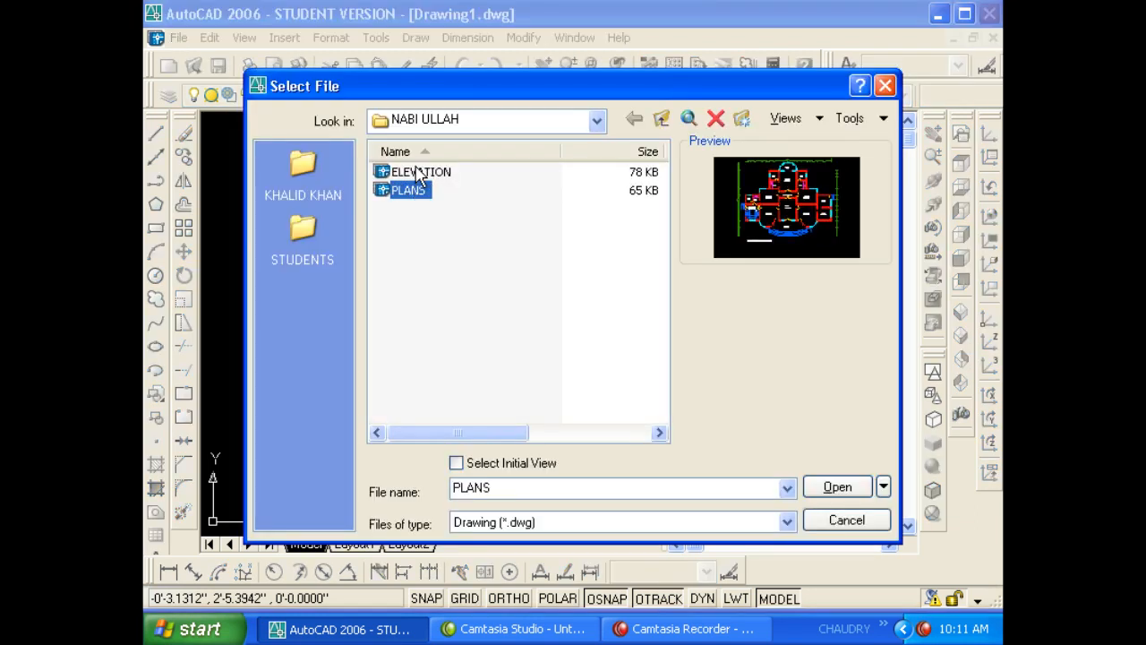
click(419, 172)
click(417, 192)
click(419, 173)
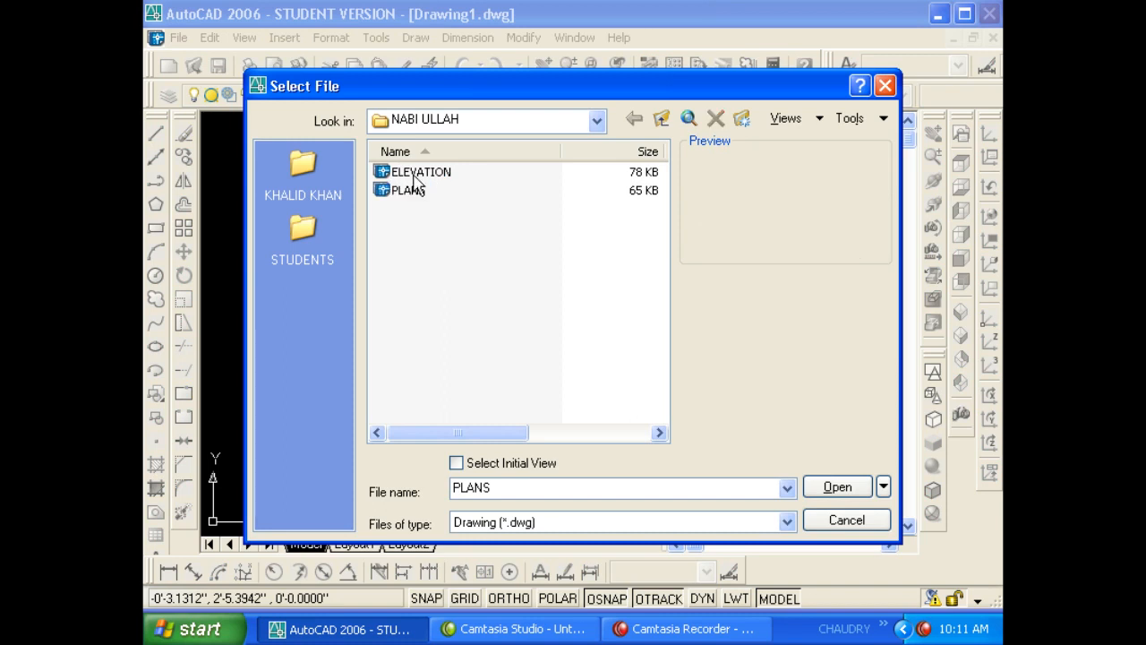
click(472, 243)
click(433, 175)
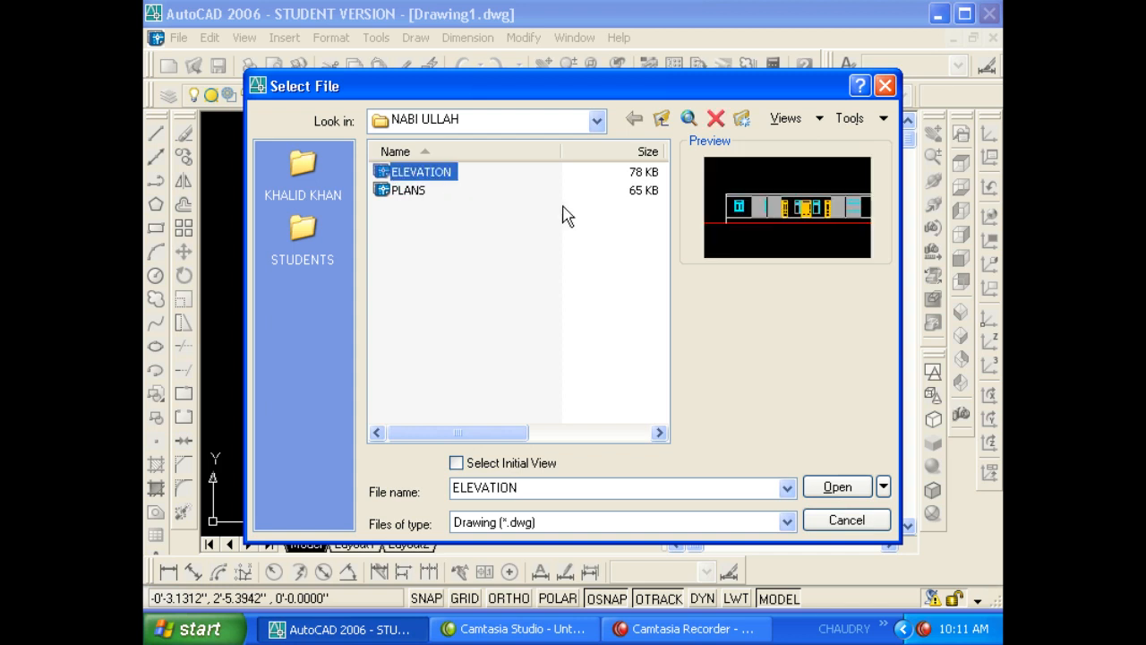
click(471, 122)
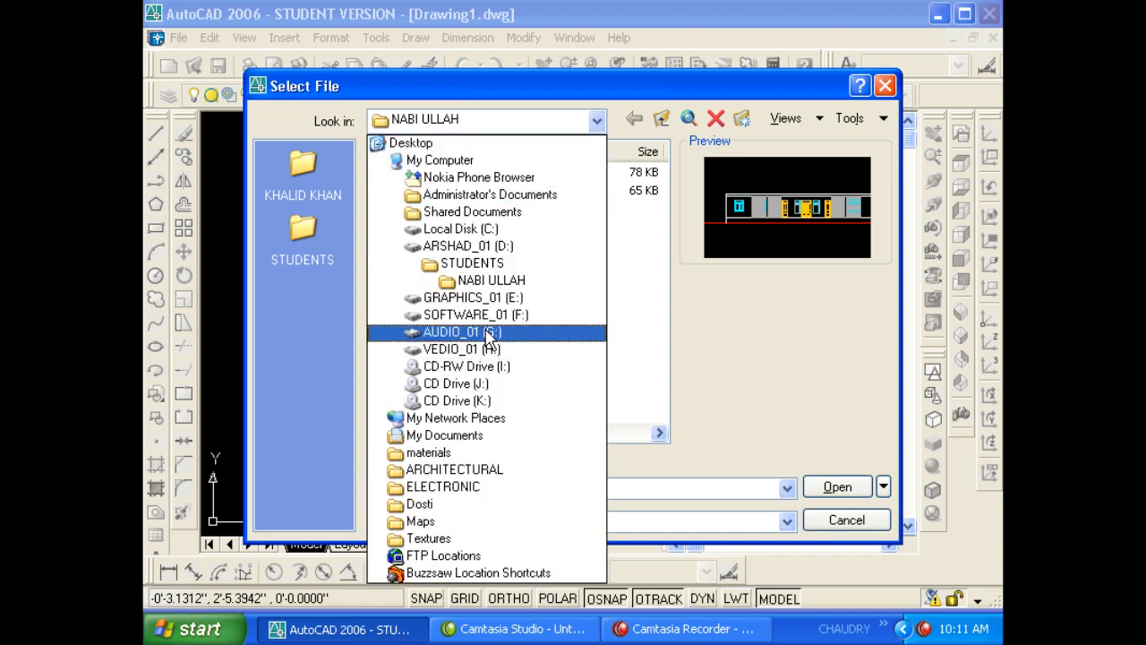
key(Escape)
key(Escape)
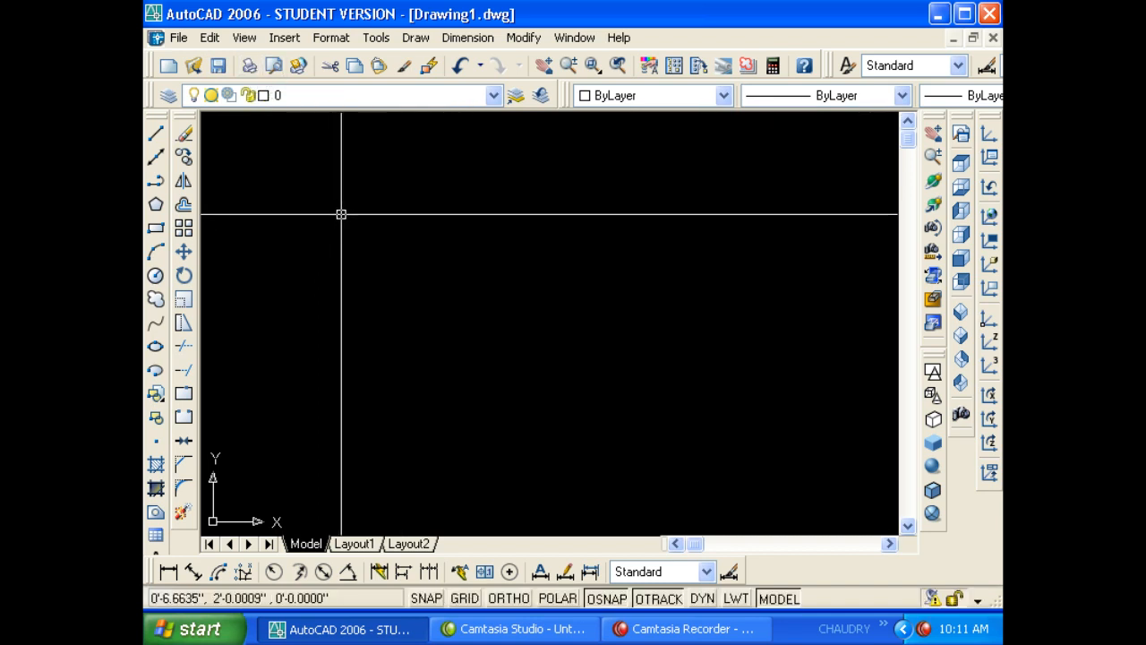
- Draw a rectangle with REC in the upper-left area and bring up the Plot dialog
text(rec)
key(Return)
click(380, 182)
click(624, 429)
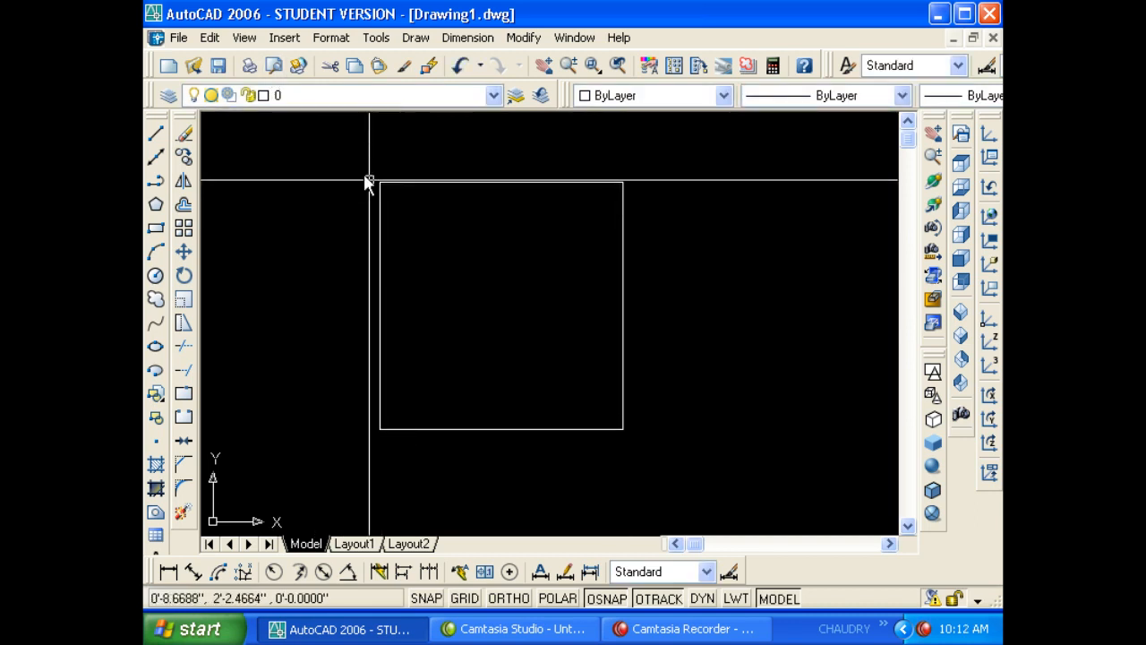
click(249, 68)
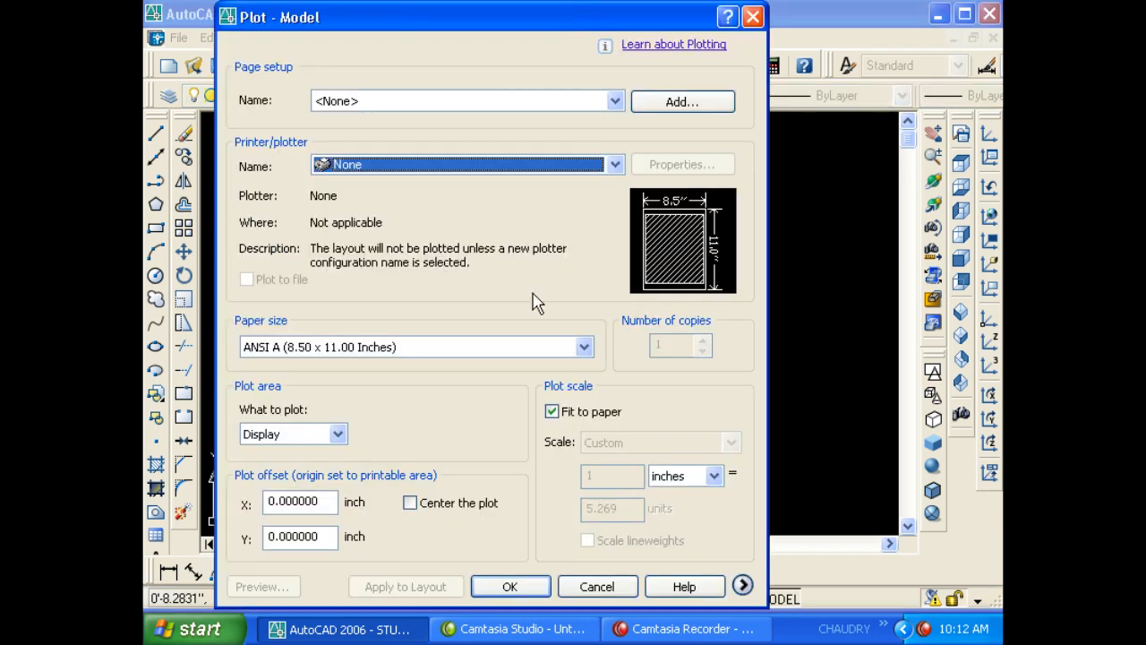
- Expand the plot options, choose Microsoft Office Document Image Writer, and add page setup Setup1
click(743, 586)
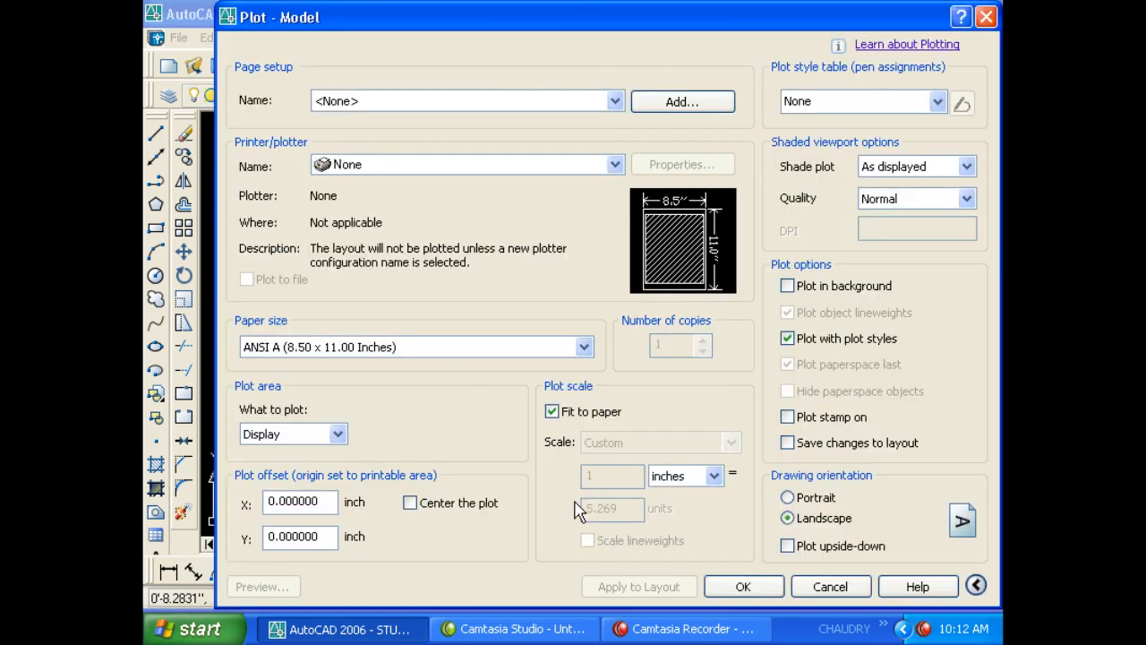
drag(552, 16, 527, 11)
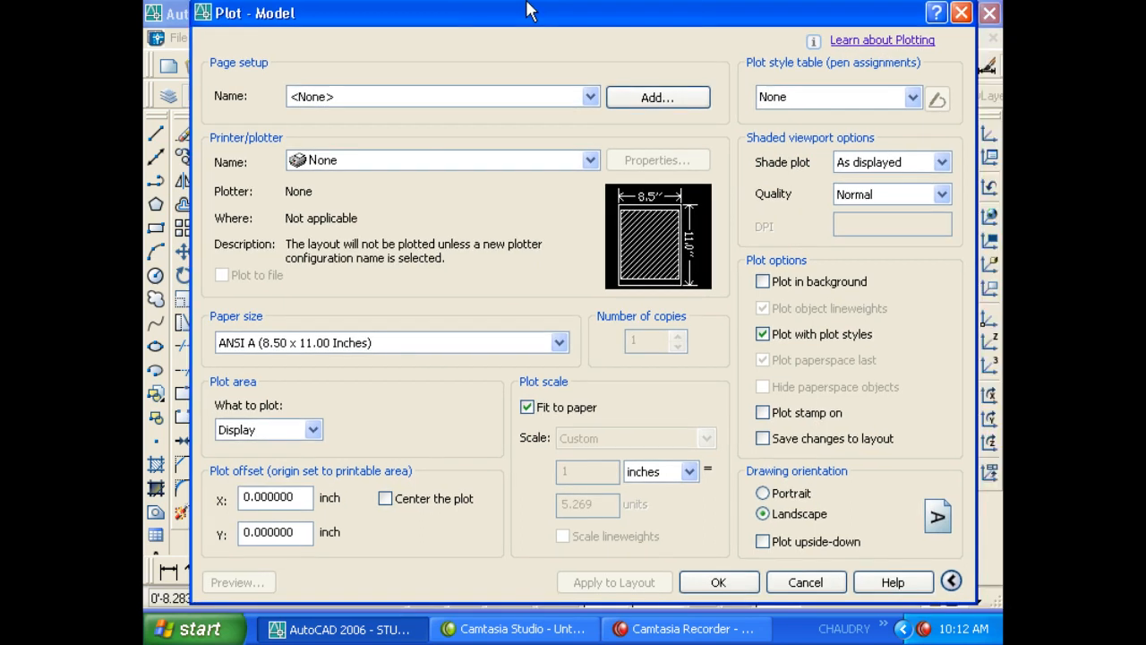
click(455, 99)
click(452, 114)
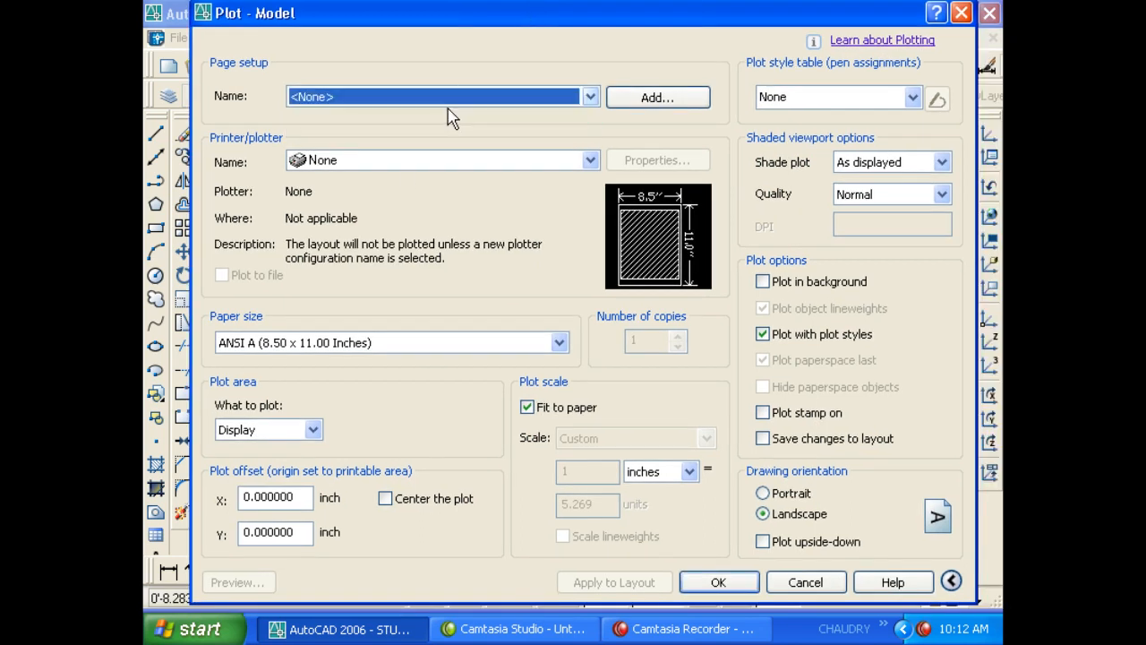
click(408, 163)
click(410, 195)
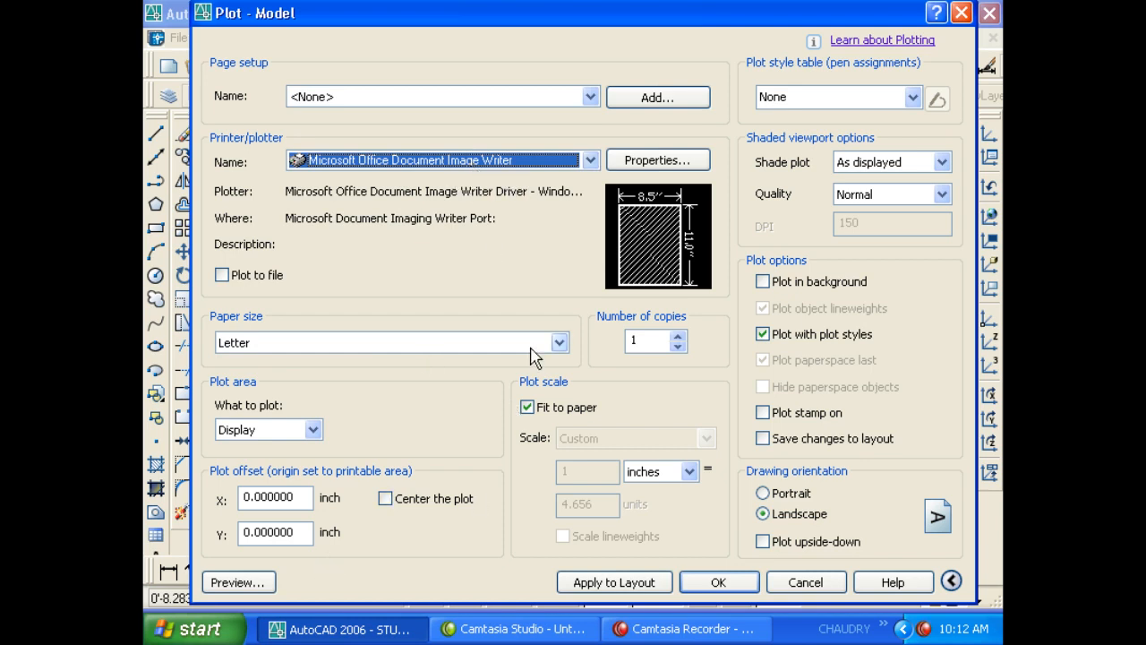
click(648, 100)
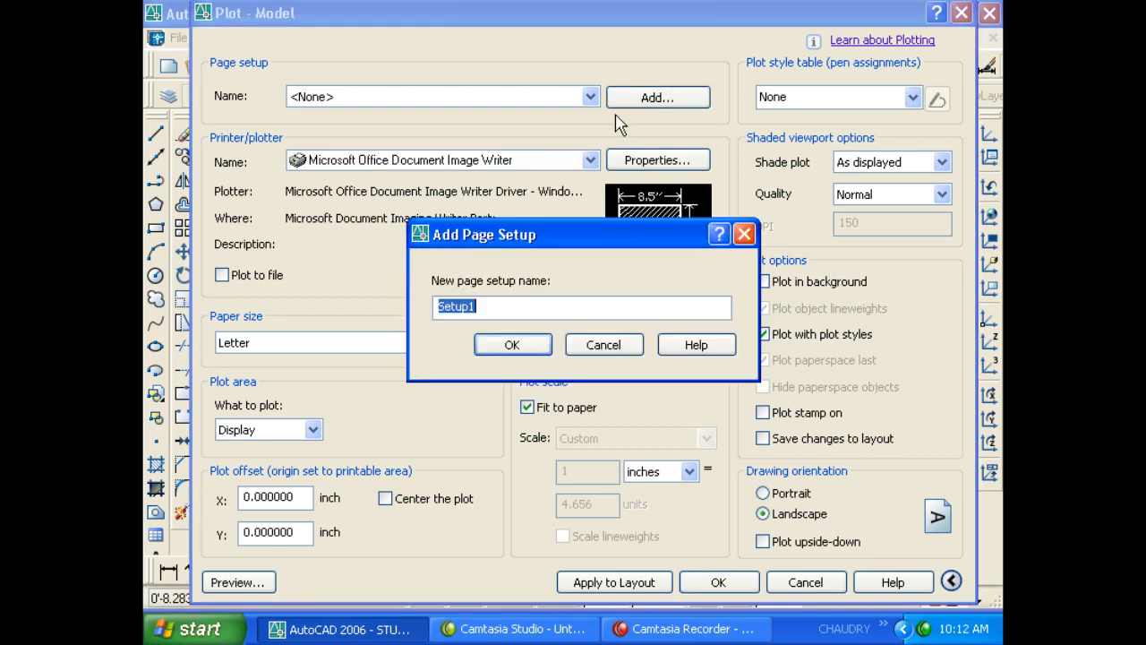
click(526, 351)
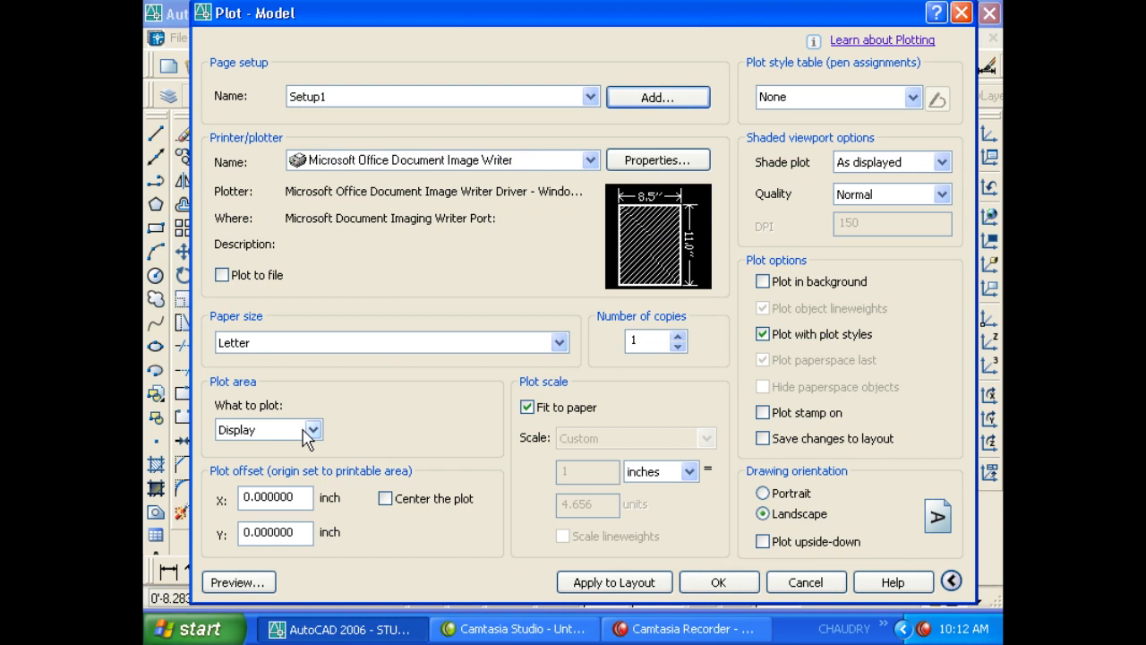
- Try PublishToWeb JPG.pc3 with a custom paper size, restore Setup1, then open printer properties
click(471, 163)
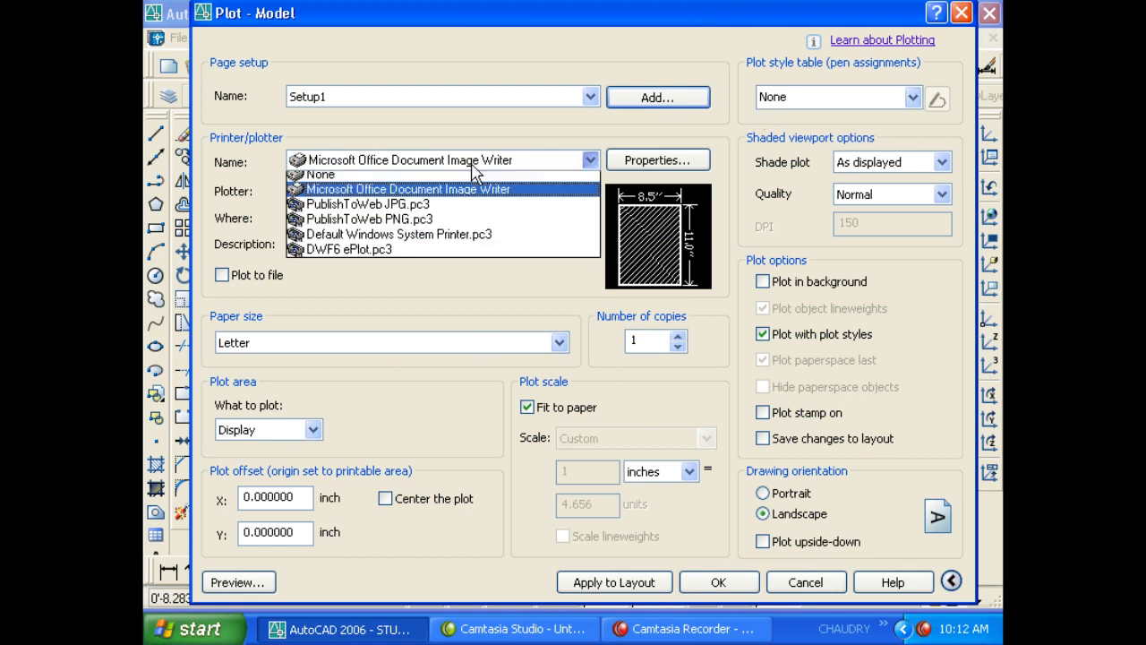
click(466, 212)
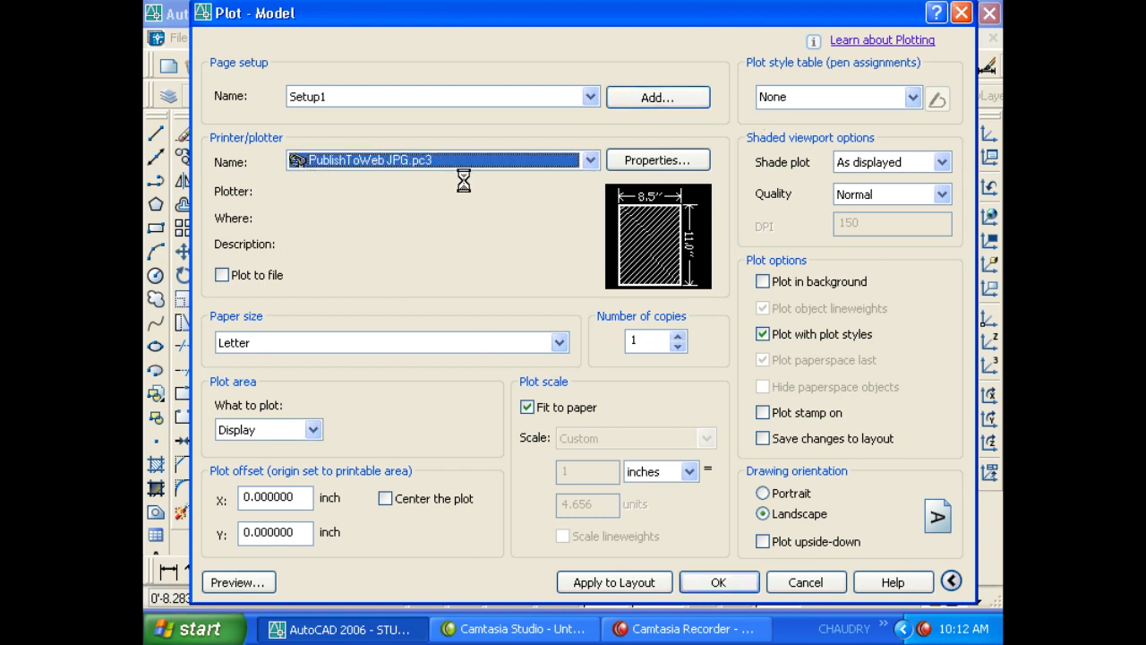
click(543, 333)
click(542, 363)
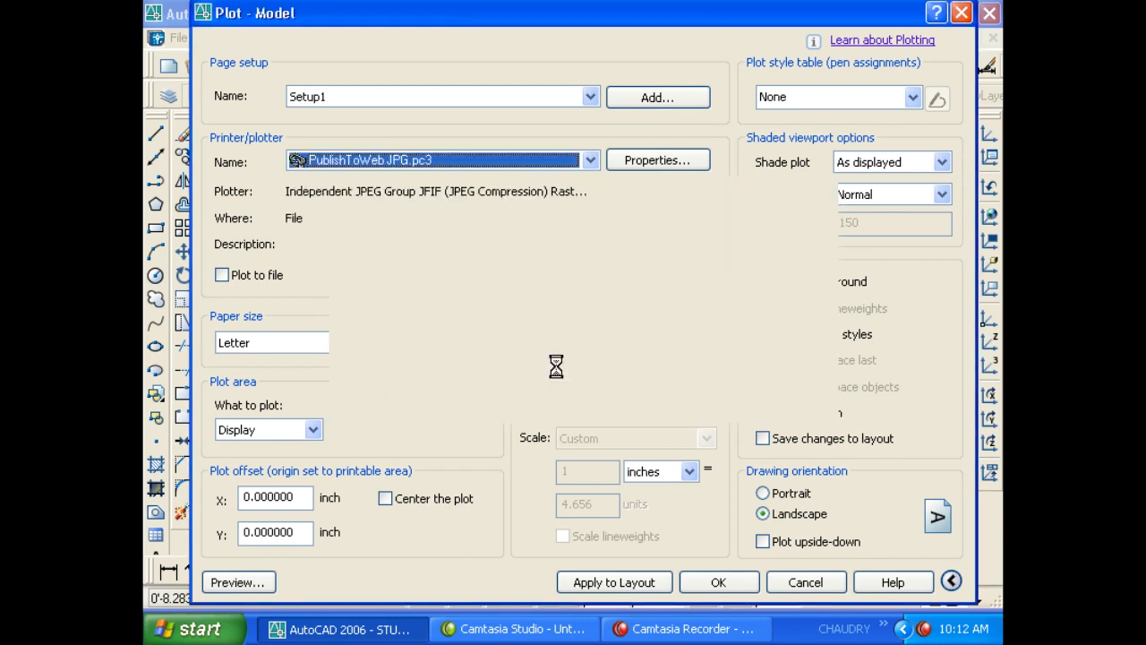
click(453, 97)
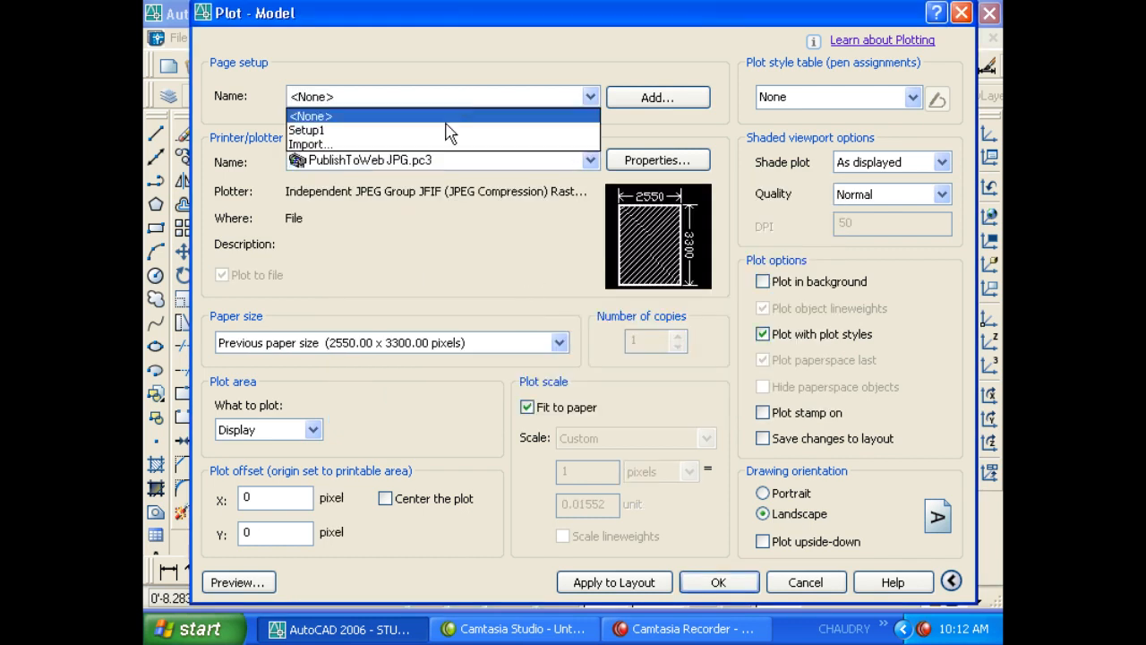
click(441, 130)
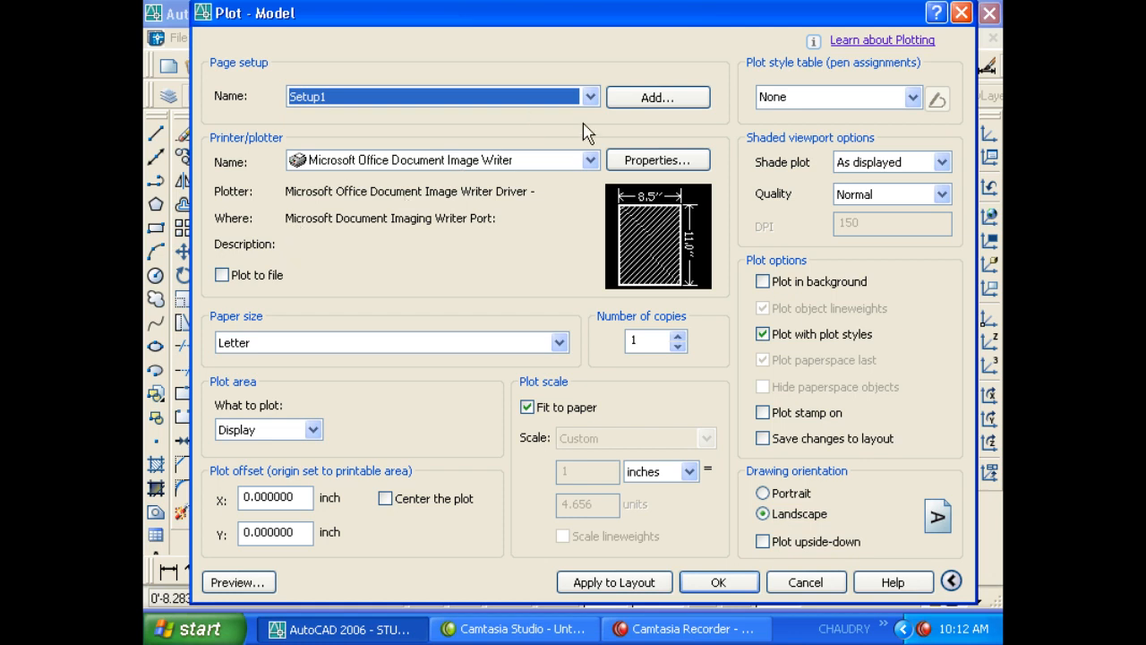
click(620, 165)
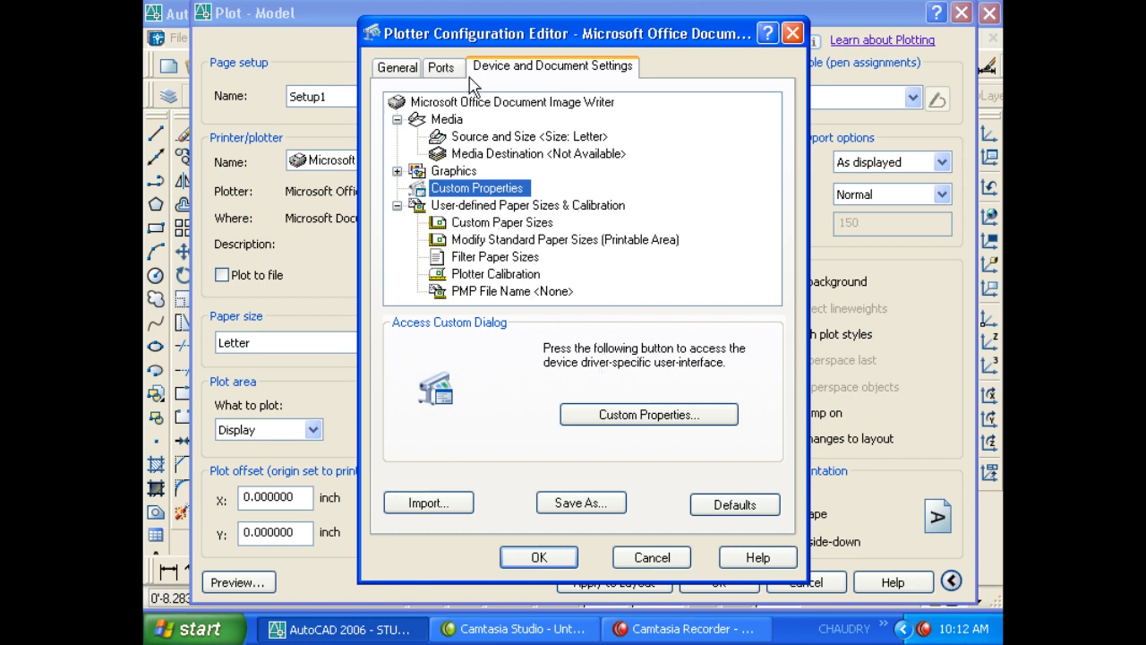
- Browse the plotter tabs and inspect the Image Writer's custom page properties, including 8.5" width
click(437, 70)
click(411, 68)
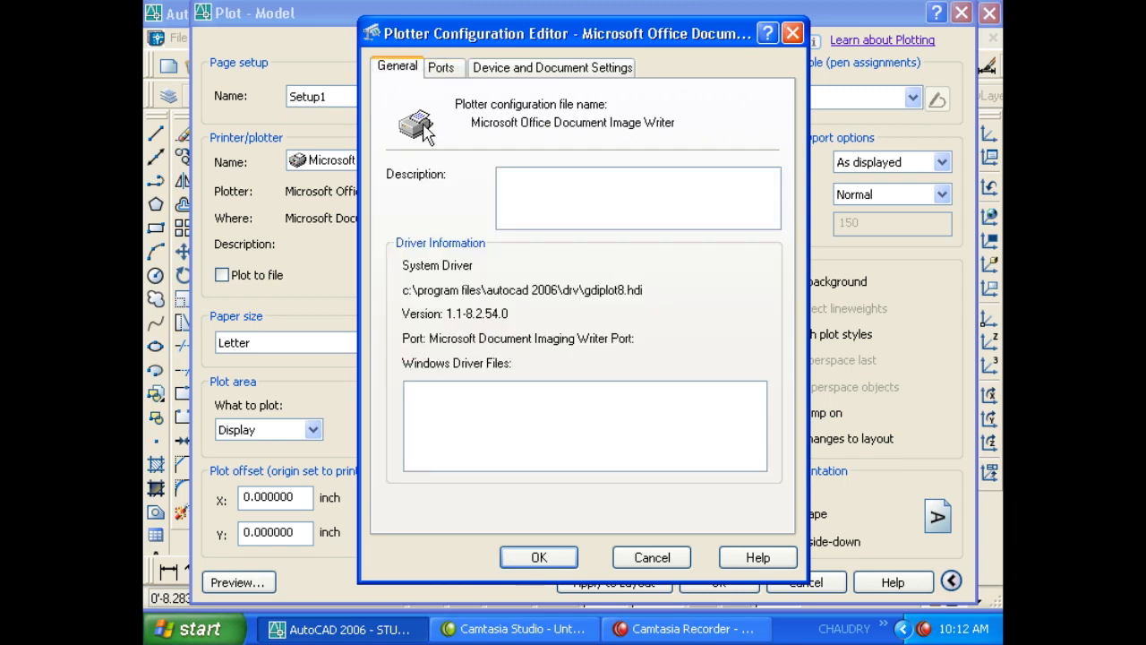
click(443, 69)
click(516, 68)
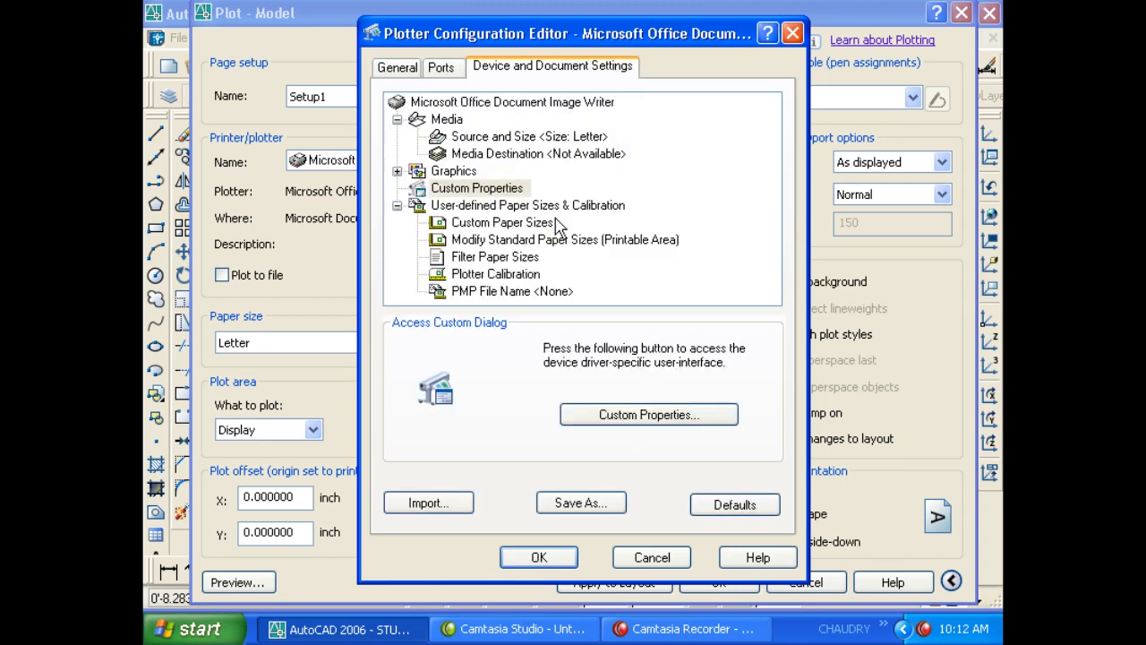
click(618, 415)
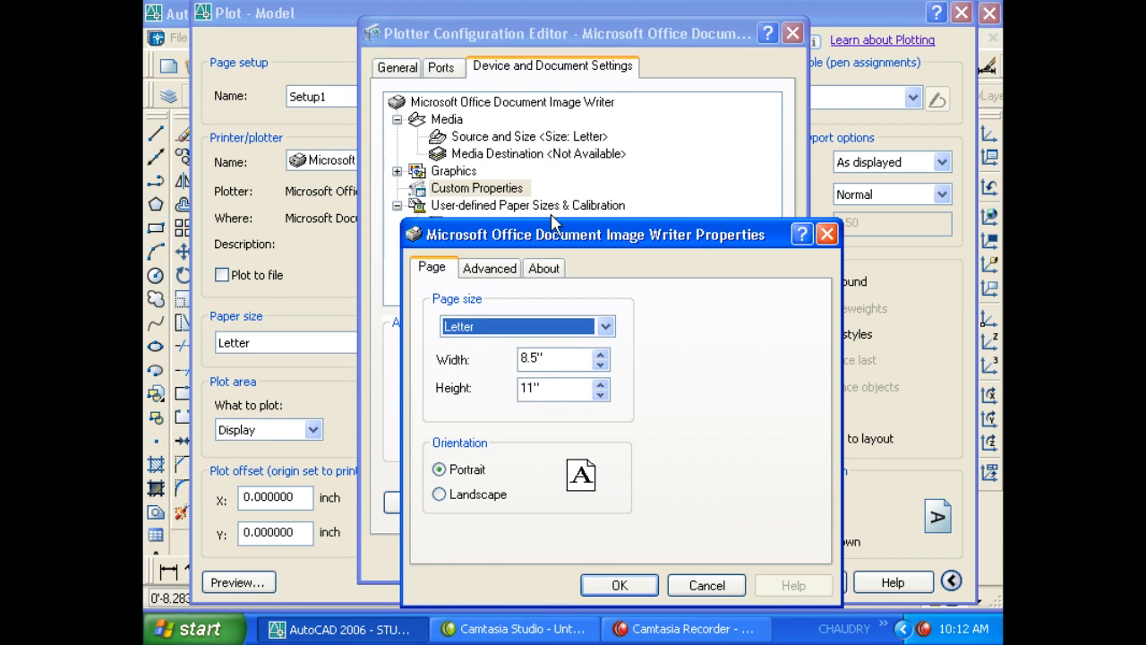
drag(555, 228, 547, 57)
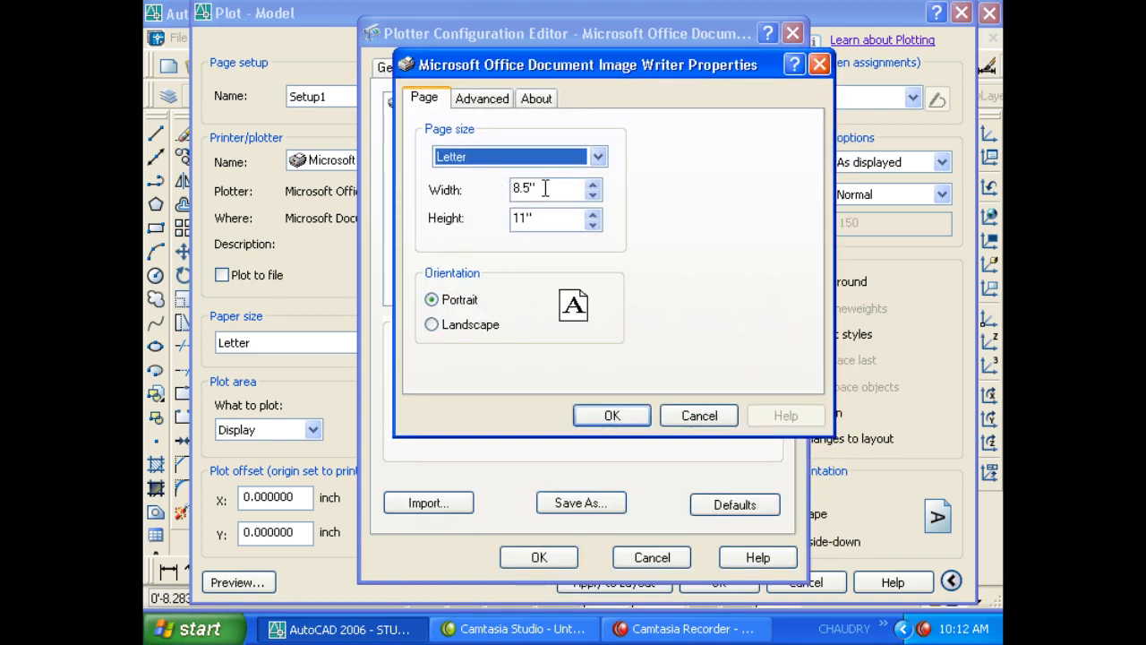
drag(544, 188, 514, 189)
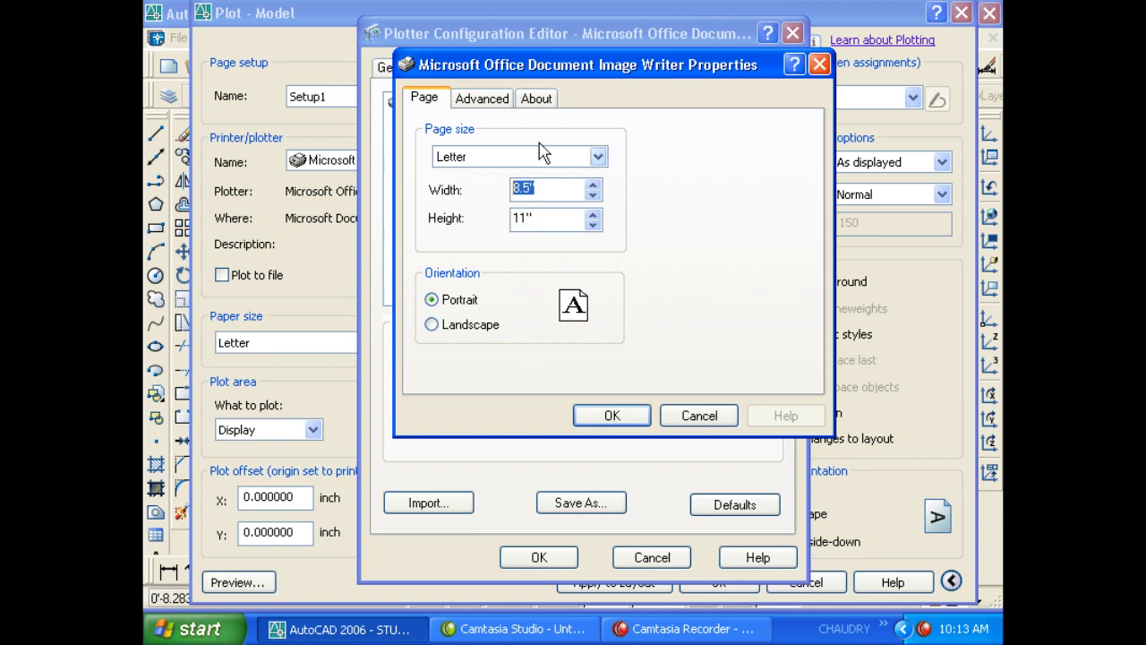
- Check the output format and driver version details, then accept both dialogs to return to Plot
click(495, 103)
click(541, 102)
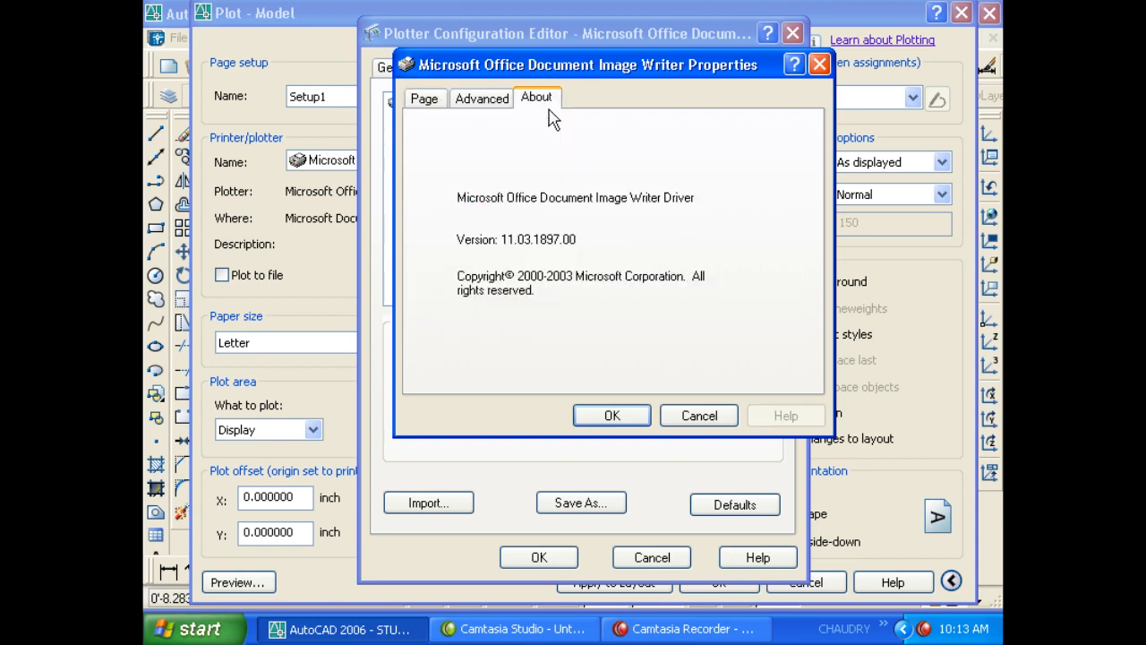
click(439, 101)
click(612, 414)
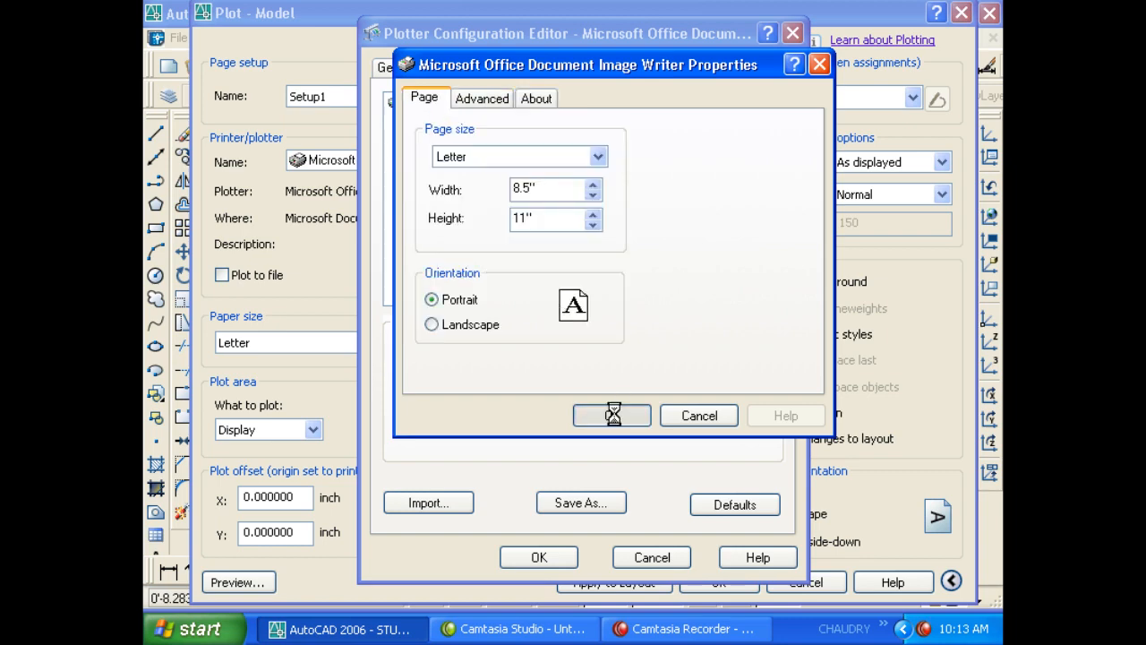
click(539, 557)
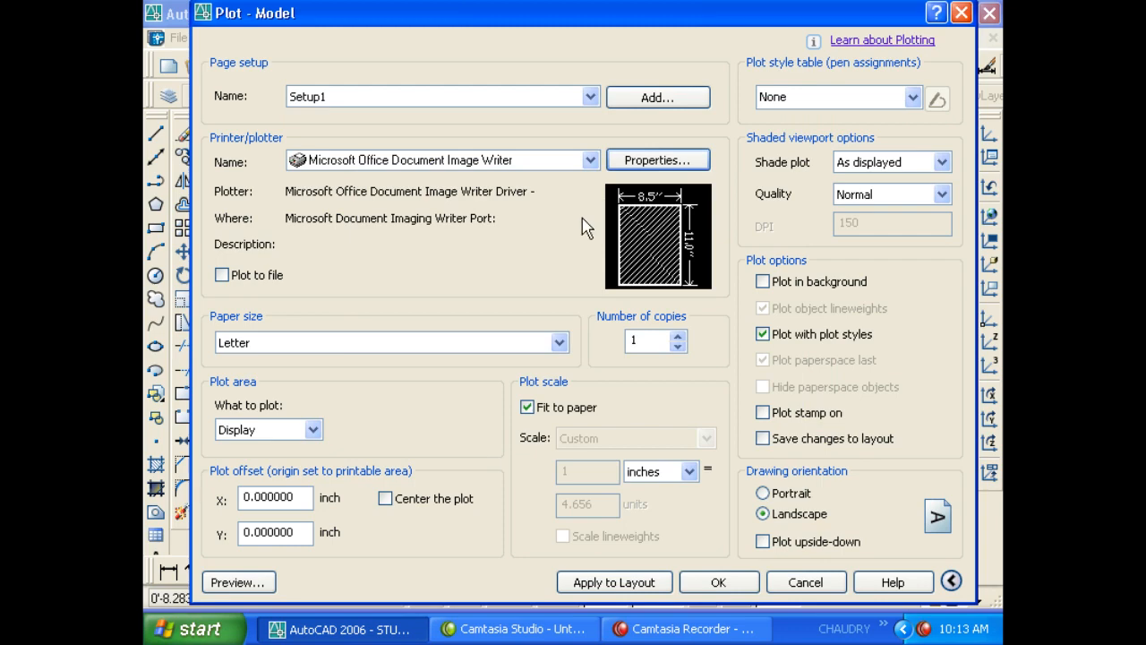
- Preview the plot, zoom into part of the sheet, then restore the full-sheet view
click(267, 583)
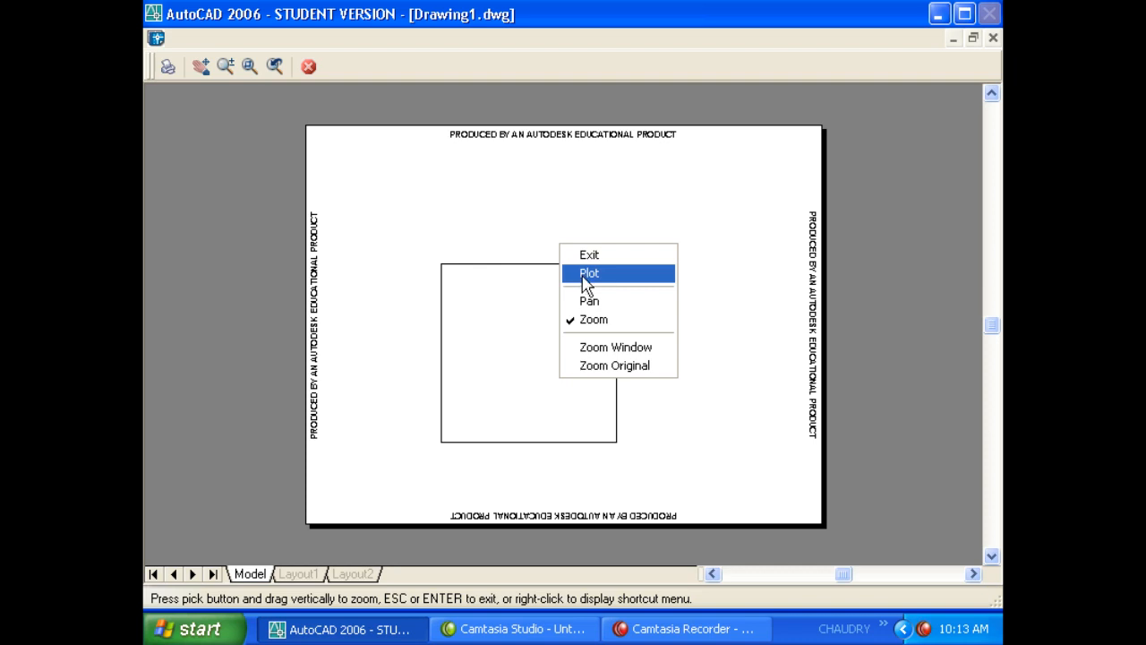
click(609, 348)
mouse_move(433, 258)
mouse_down()
mouse_move(580, 325)
mouse_move(637, 330)
mouse_up()
right_click(530, 264)
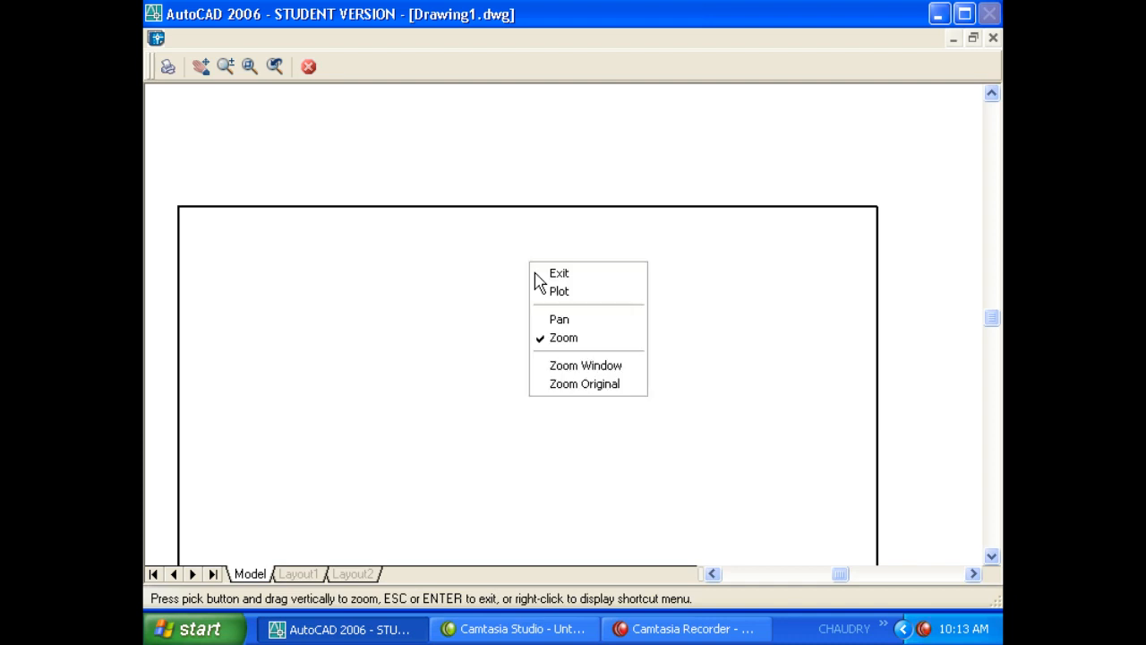
click(576, 383)
- Zoom in on the square's right edge, pan across its edges, and plot from the preview
right_click(535, 320)
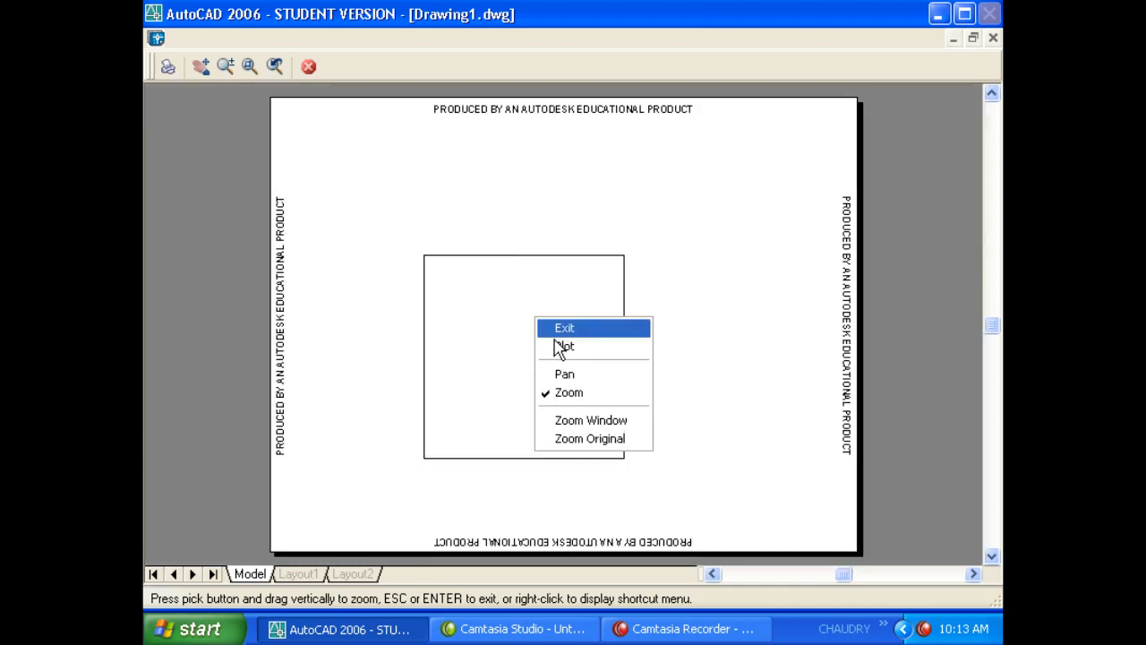
click(584, 418)
drag(604, 310, 674, 404)
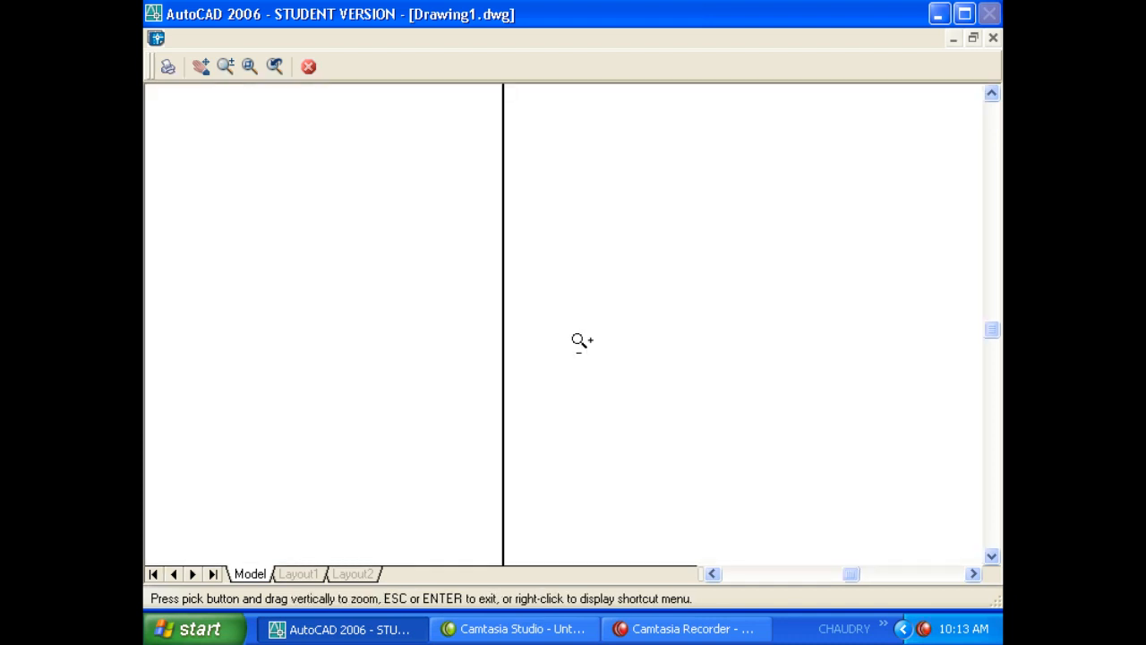
right_click(565, 305)
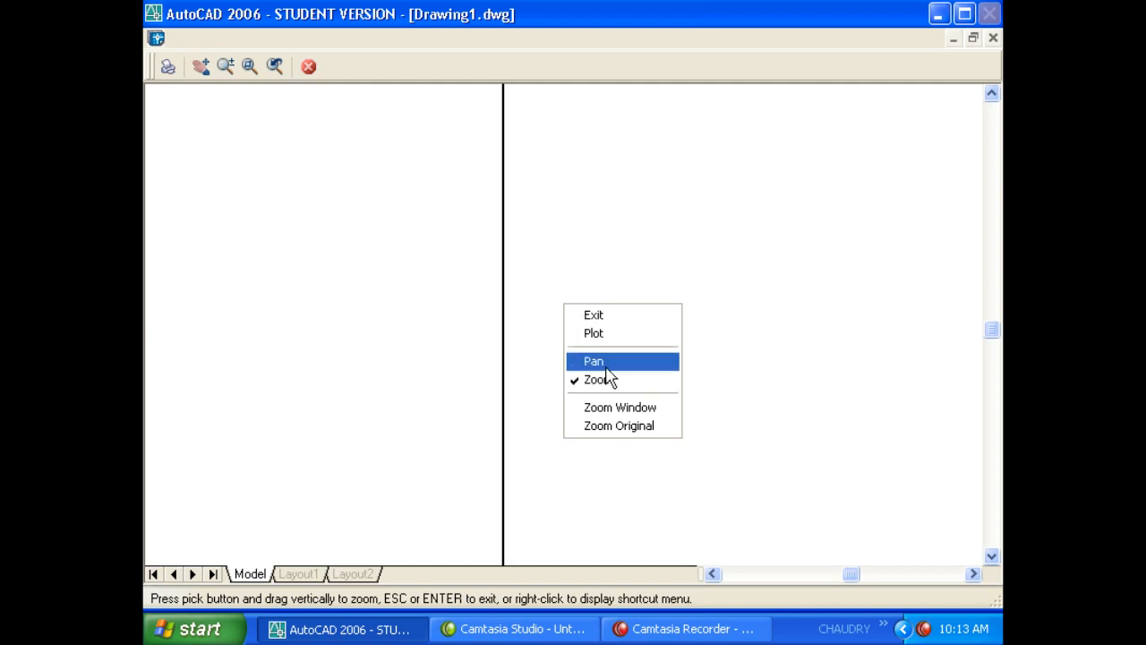
click(605, 362)
mouse_move(645, 266)
mouse_down()
mouse_move(722, 242)
mouse_move(585, 264)
mouse_move(536, 210)
mouse_move(762, 368)
mouse_move(537, 422)
mouse_move(466, 391)
mouse_move(417, 310)
mouse_move(391, 292)
mouse_up()
right_click(421, 288)
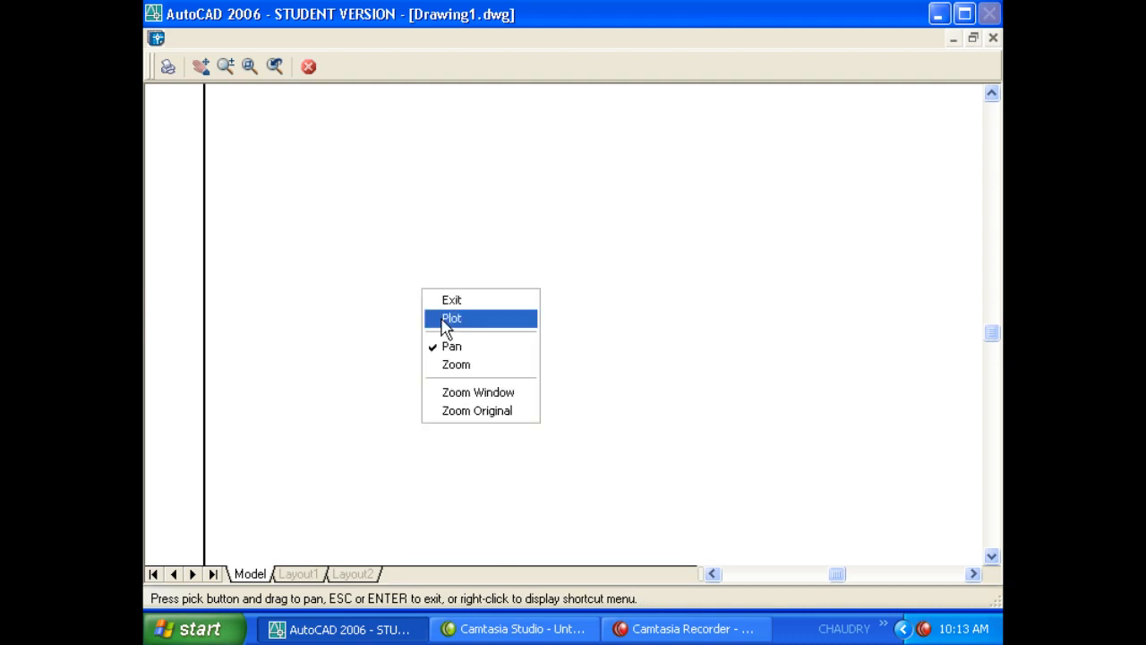
click(444, 321)
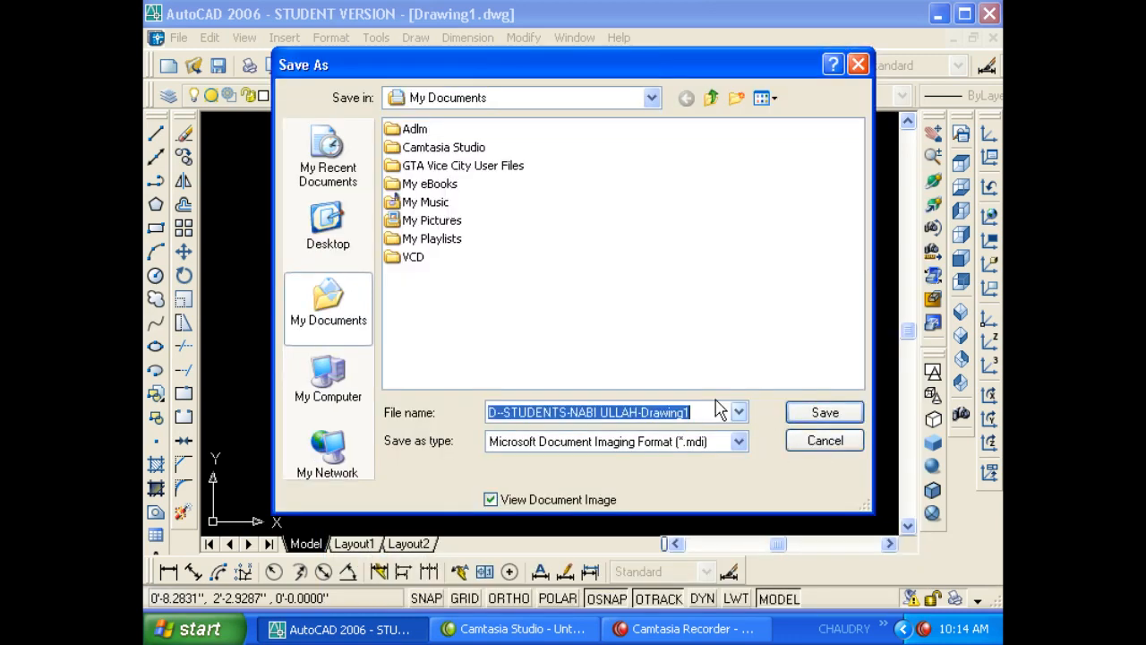
- Save the plot as a Microsoft Document Imaging .mdi file and bring its viewer forward
click(817, 450)
click(814, 414)
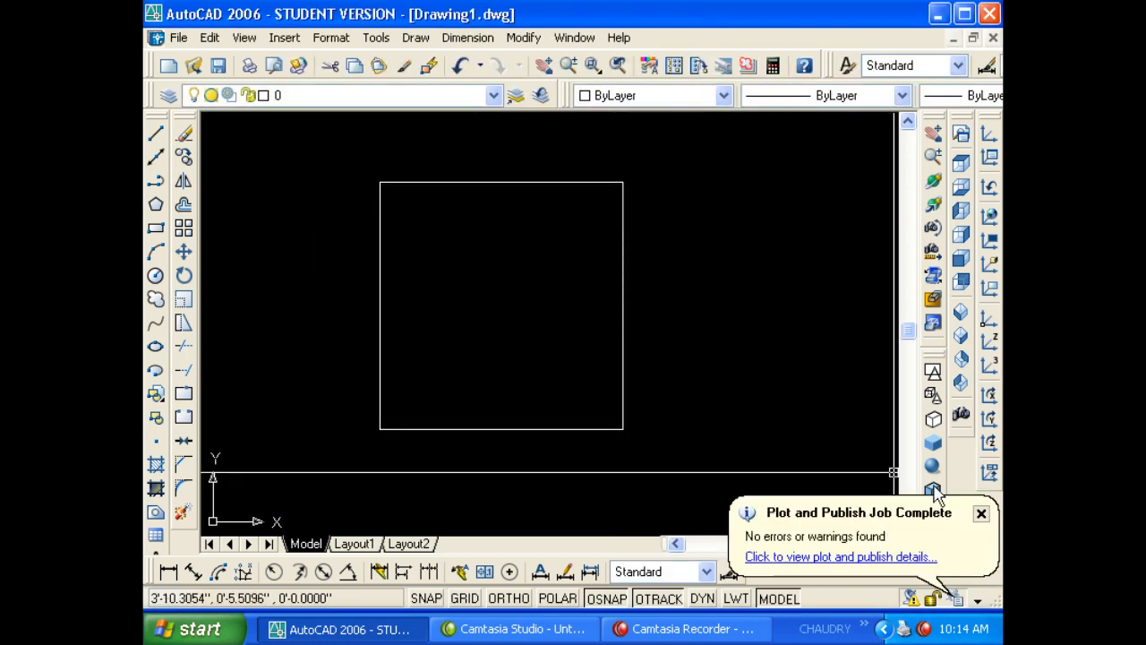
click(978, 515)
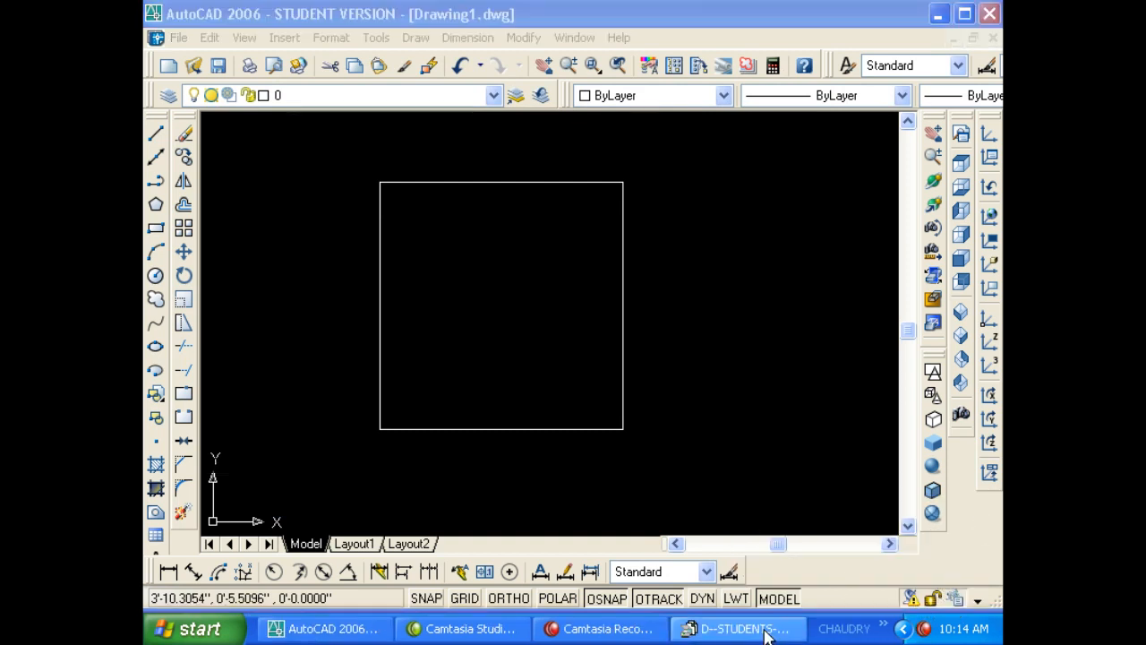
click(746, 629)
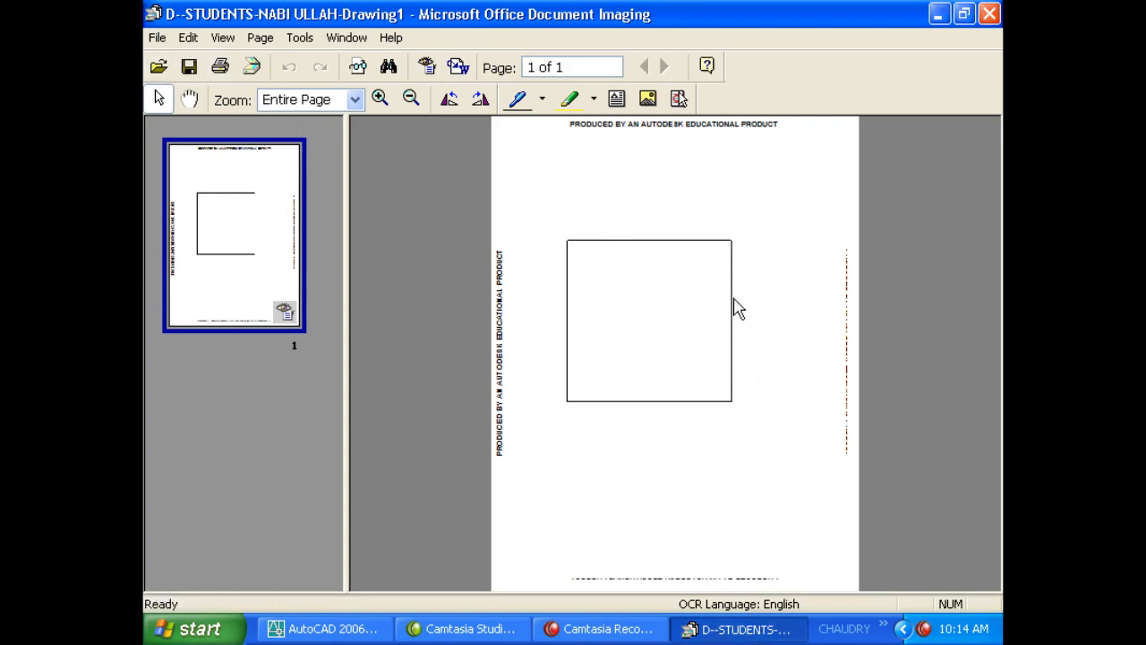
- Zoom the plotted page to 48 %, cancel the print's save, and close Document Imaging
click(381, 99)
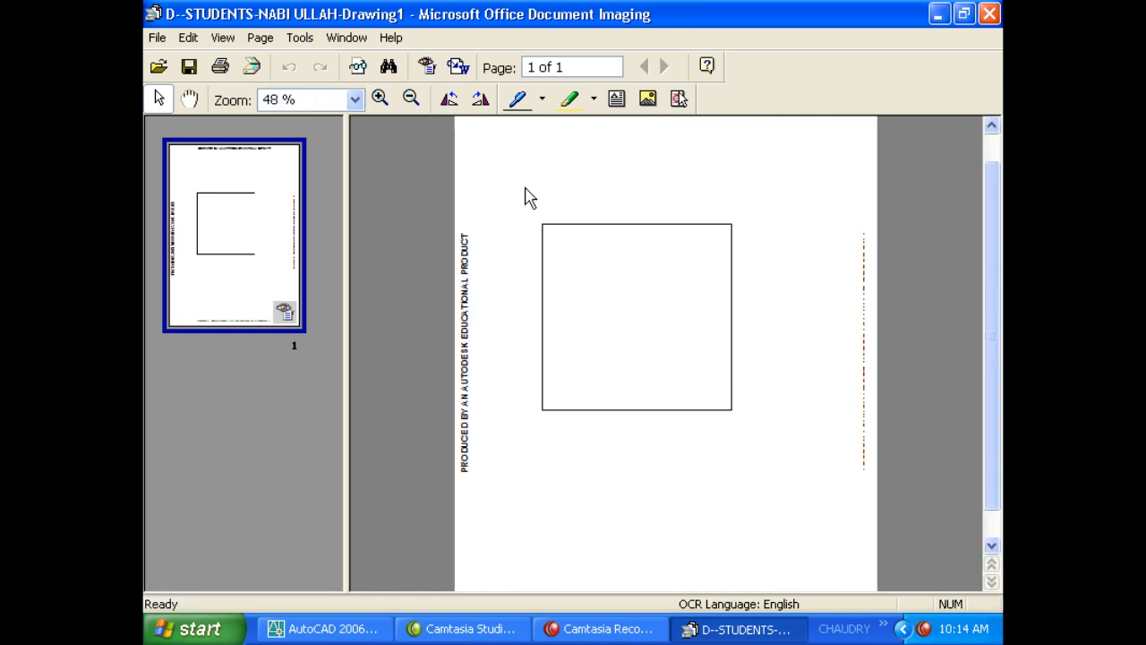
click(221, 66)
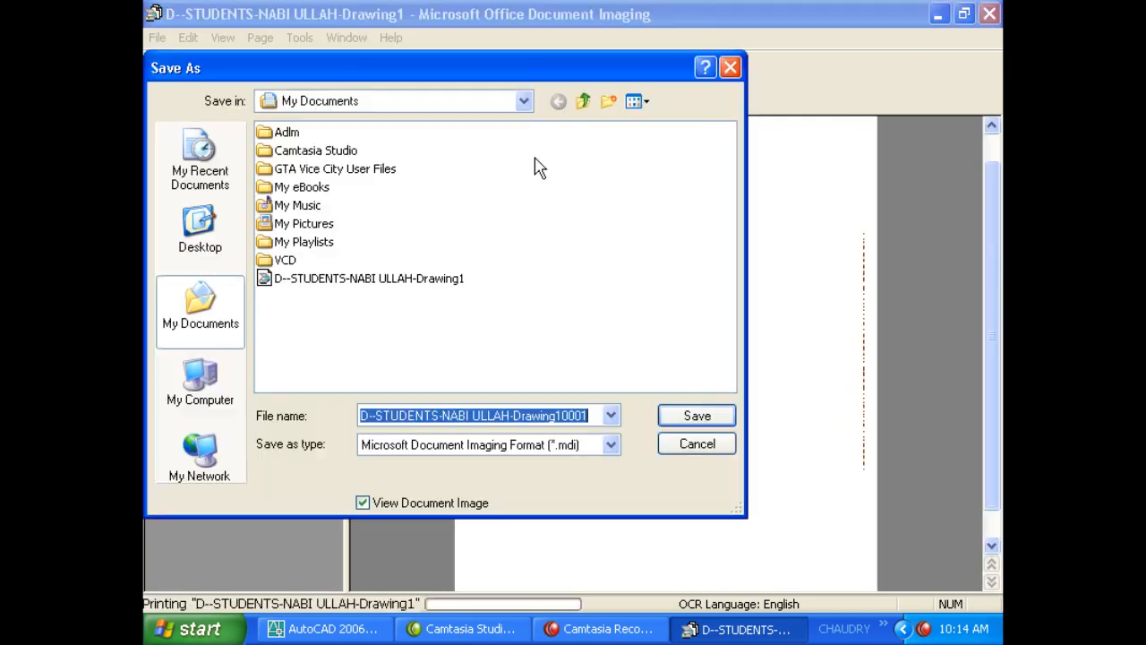
click(697, 443)
click(990, 13)
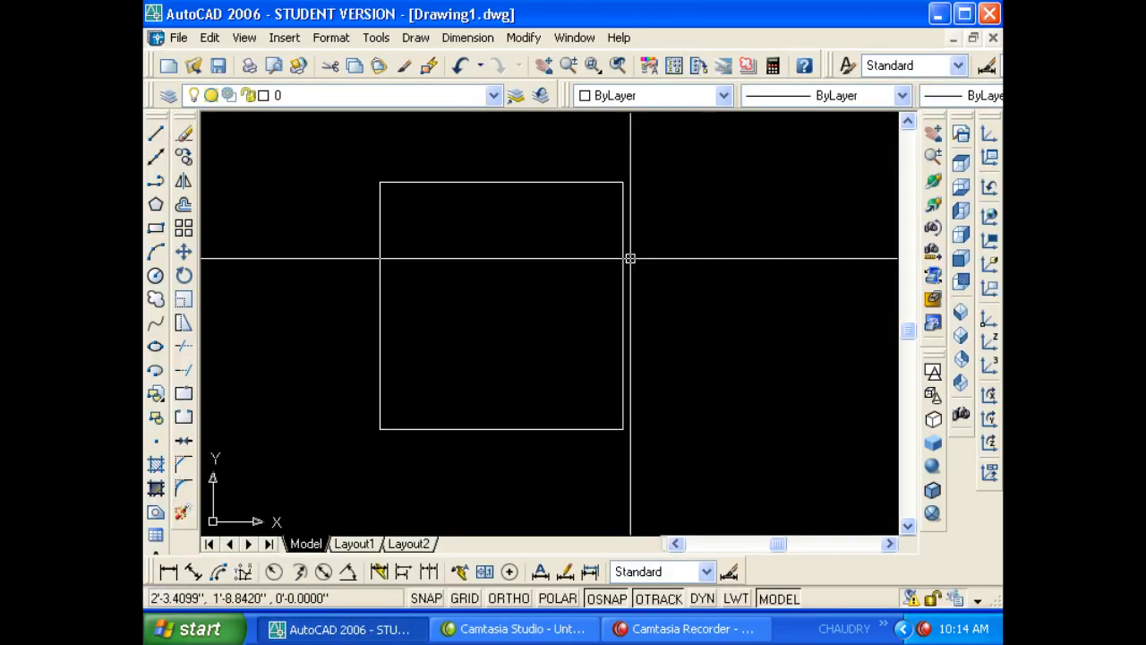
- Crossing-select the rectangle and cut it from the drawing
click(761, 291)
click(732, 291)
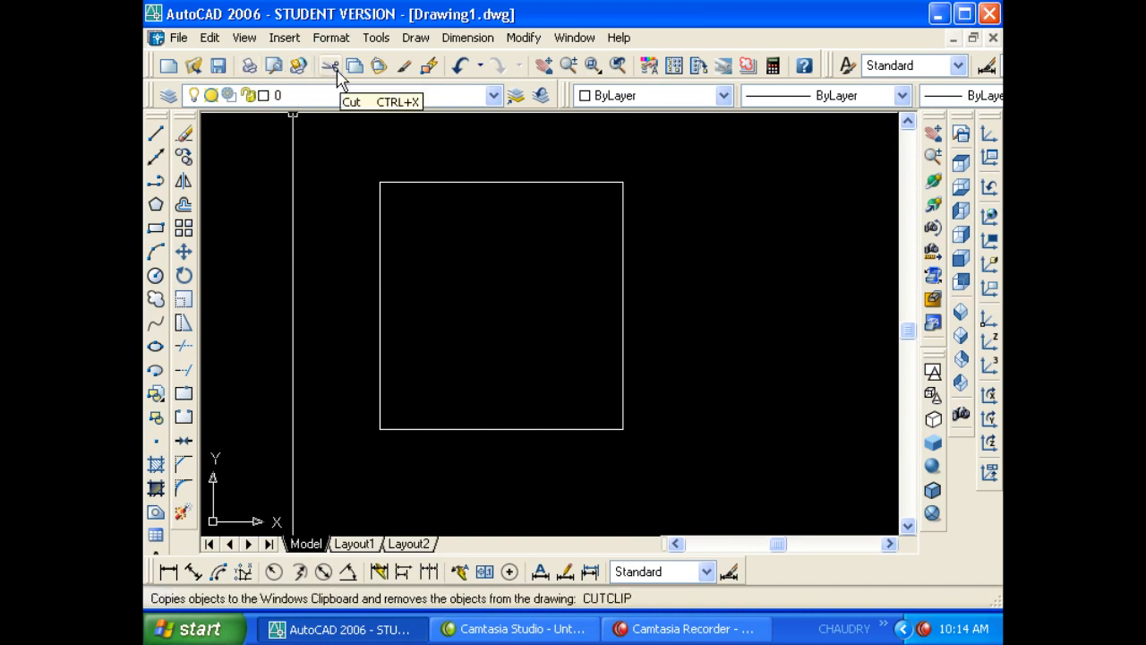
click(502, 225)
click(379, 149)
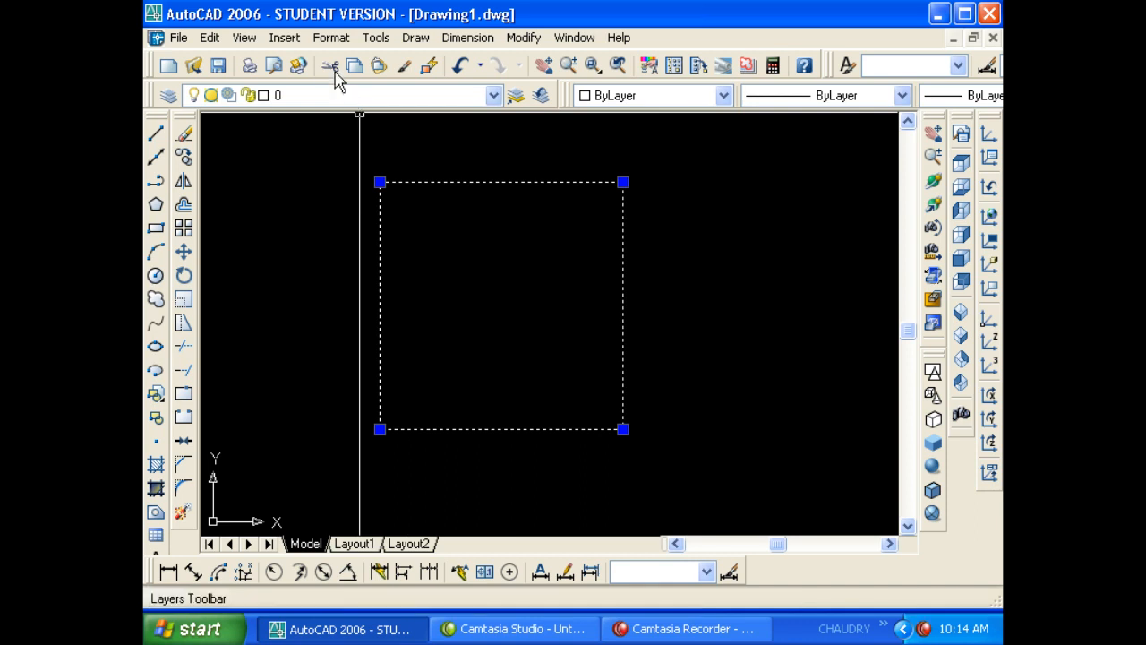
key(Delete)
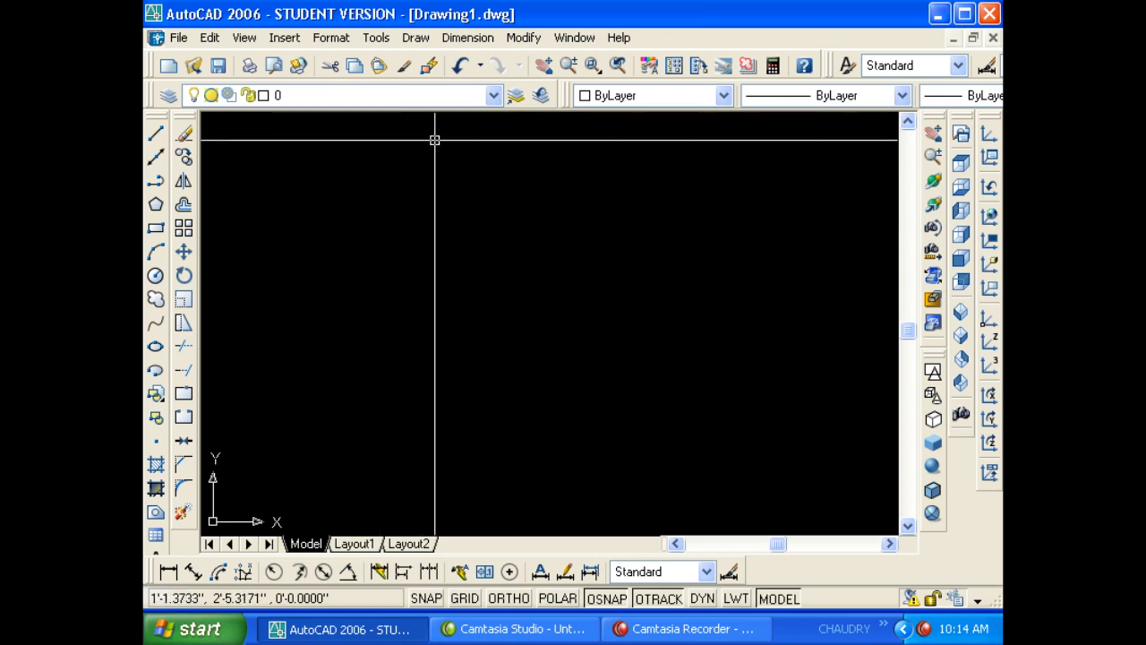
- Paste the square back at a new point, deselect it, and zoom out around it
click(379, 66)
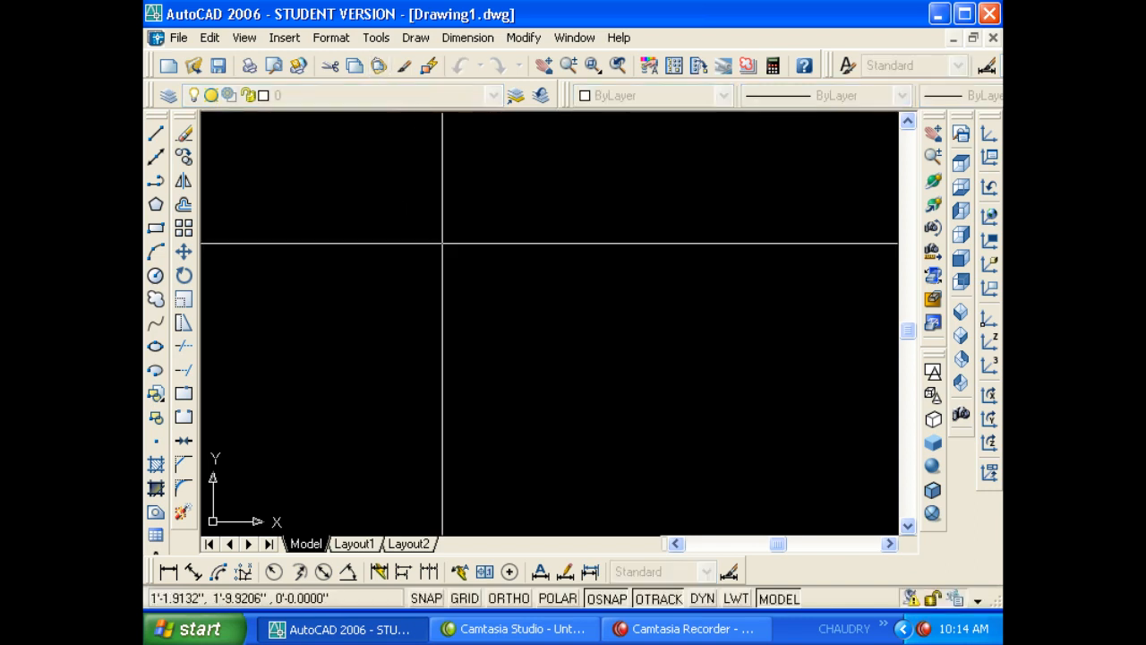
click(430, 445)
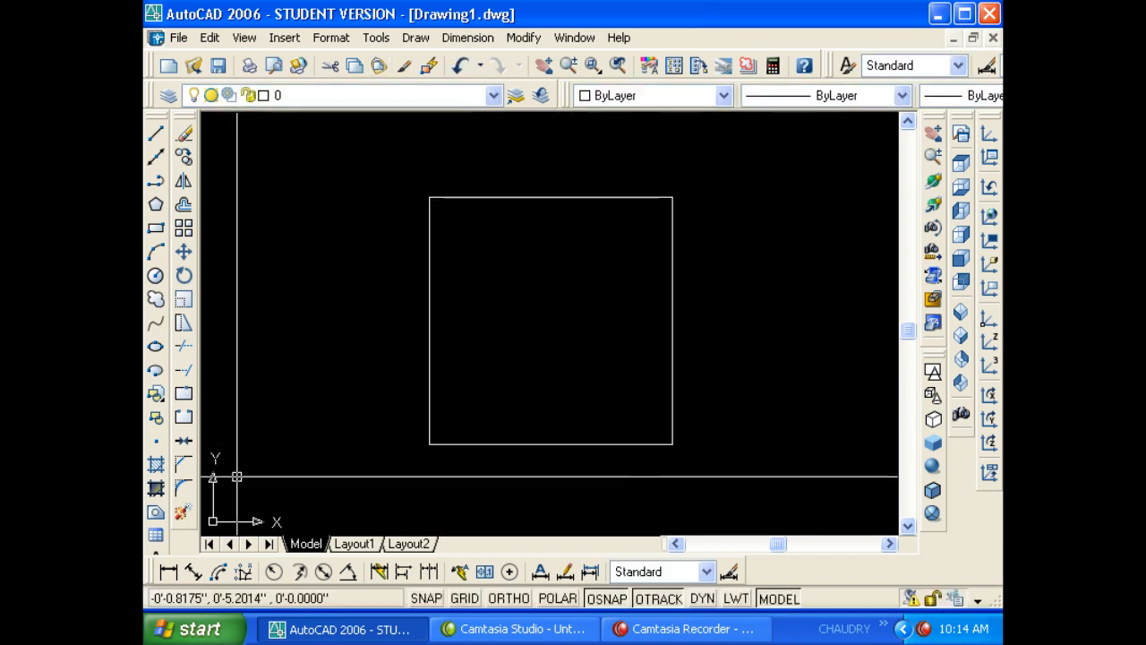
click(492, 381)
click(368, 338)
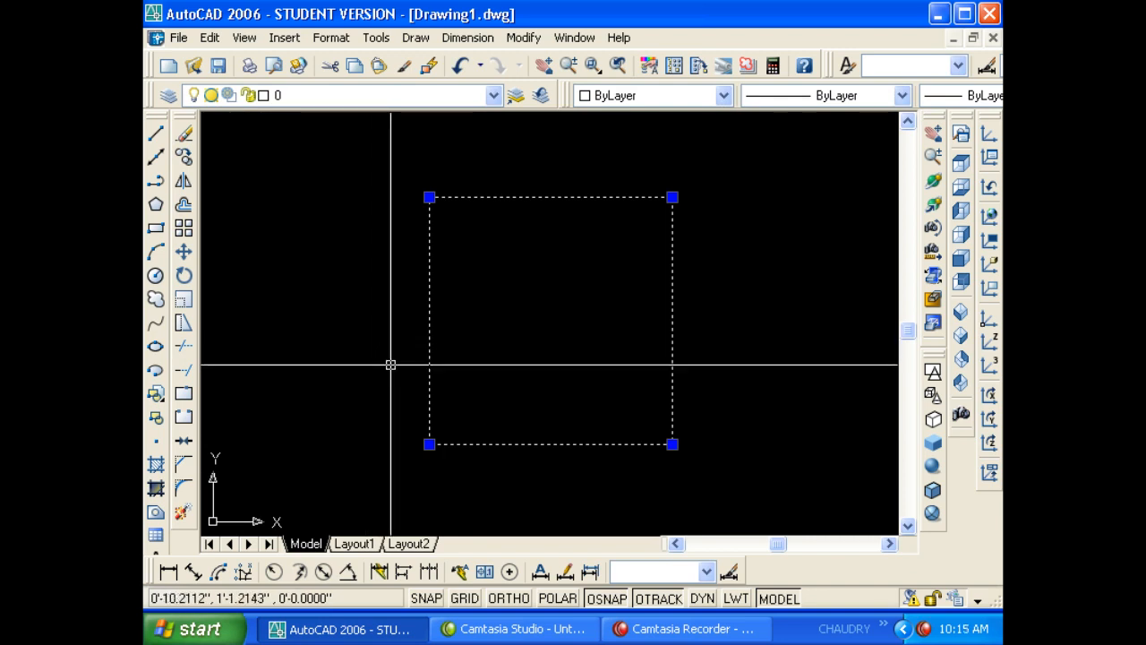
key(Escape)
scroll(375, 373, down, 5)
middle_drag(484, 381, 396, 355)
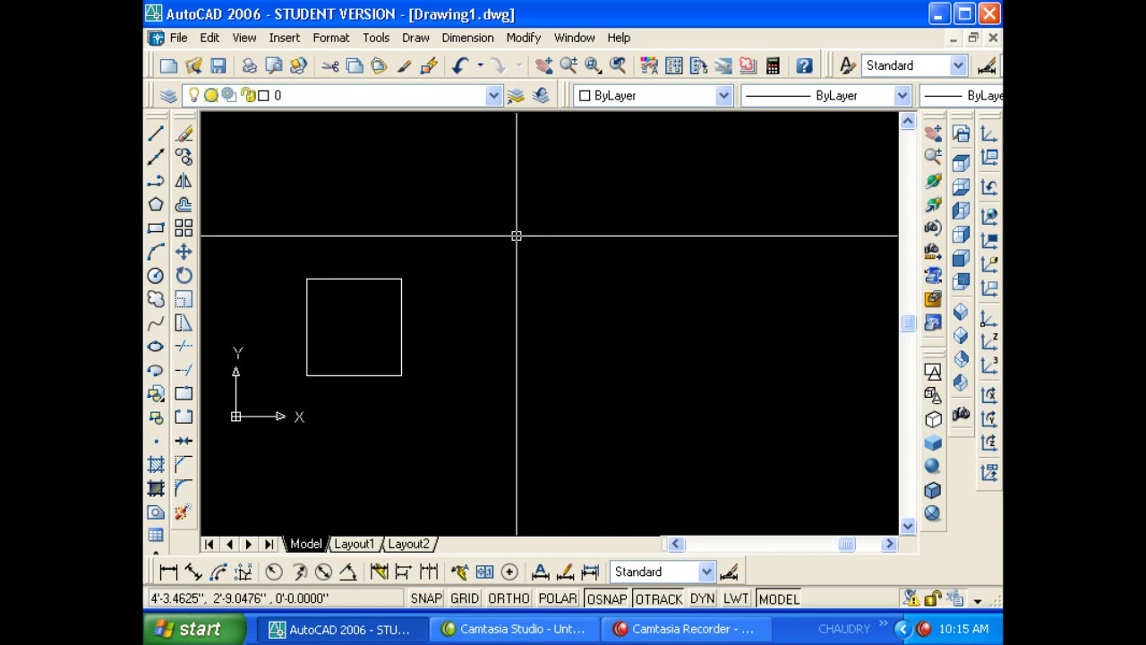
key(ctrl+n)
- Create an empty Drawing2 through Quick Setup, accepting the education version warning
double_click(395, 245)
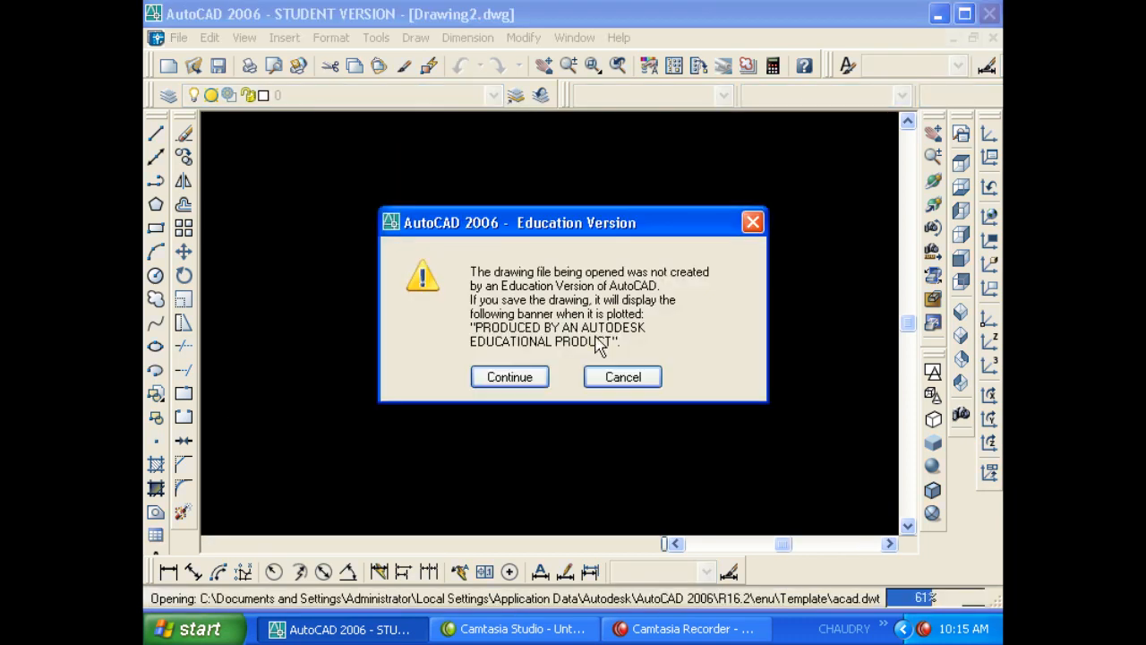
click(512, 377)
click(733, 476)
click(733, 476)
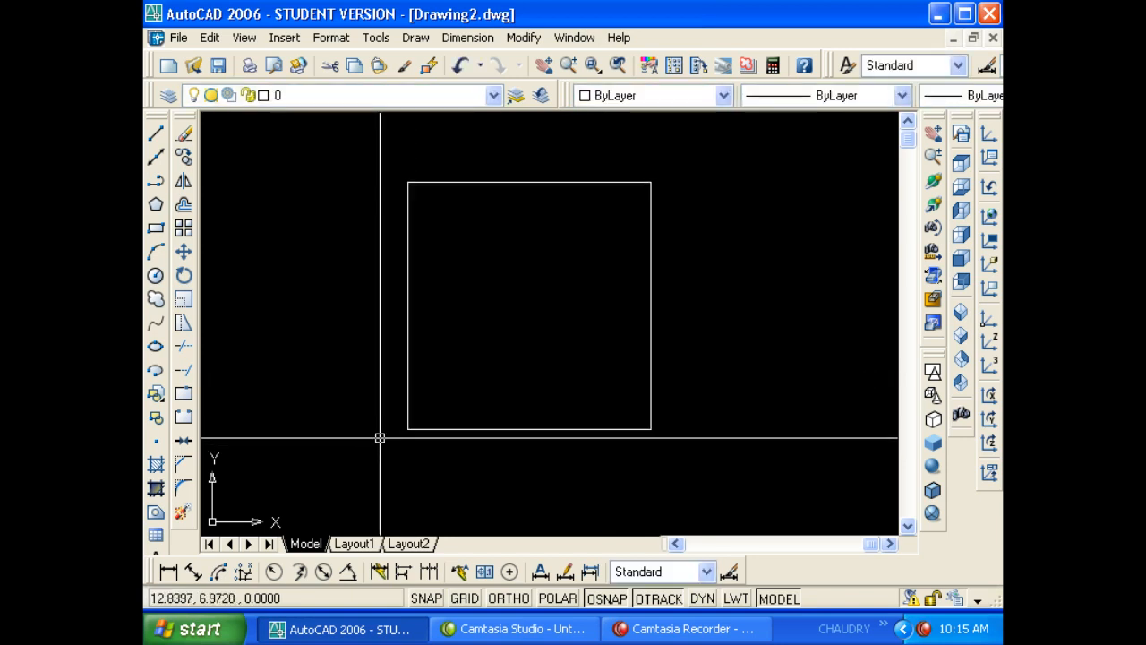
- Close Drawing2 without saving, then crossing-select the square in Drawing1
key(ctrl+Tab)
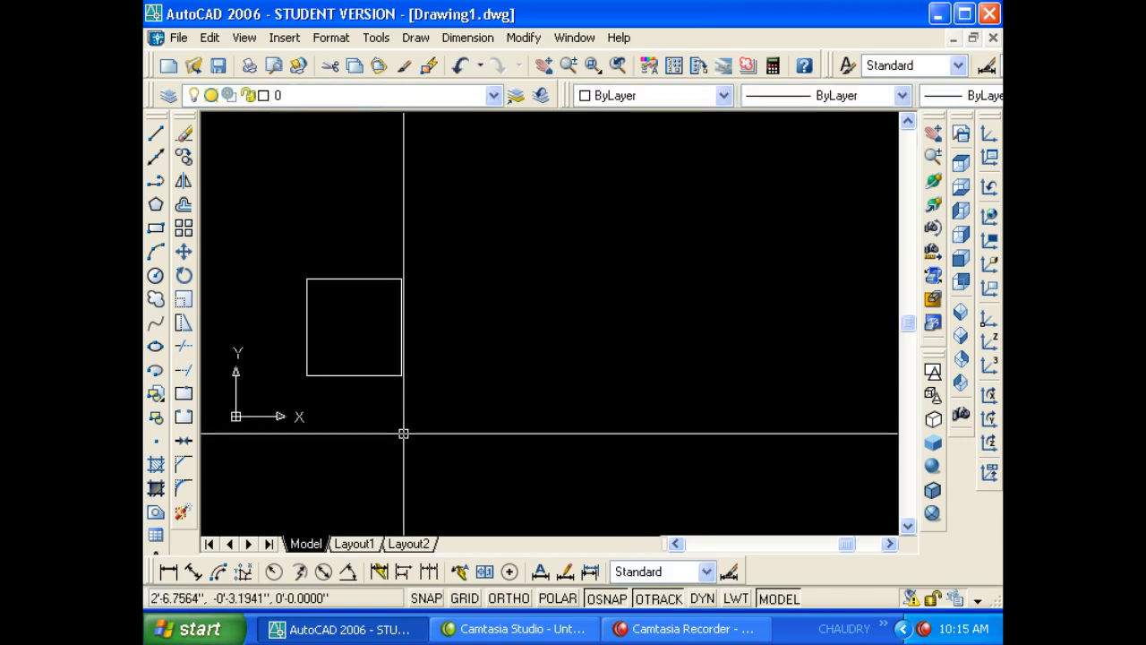
key(ctrl+Tab)
key(ctrl+Tab)
key(ctrl+Tab)
key(ctrl+Tab)
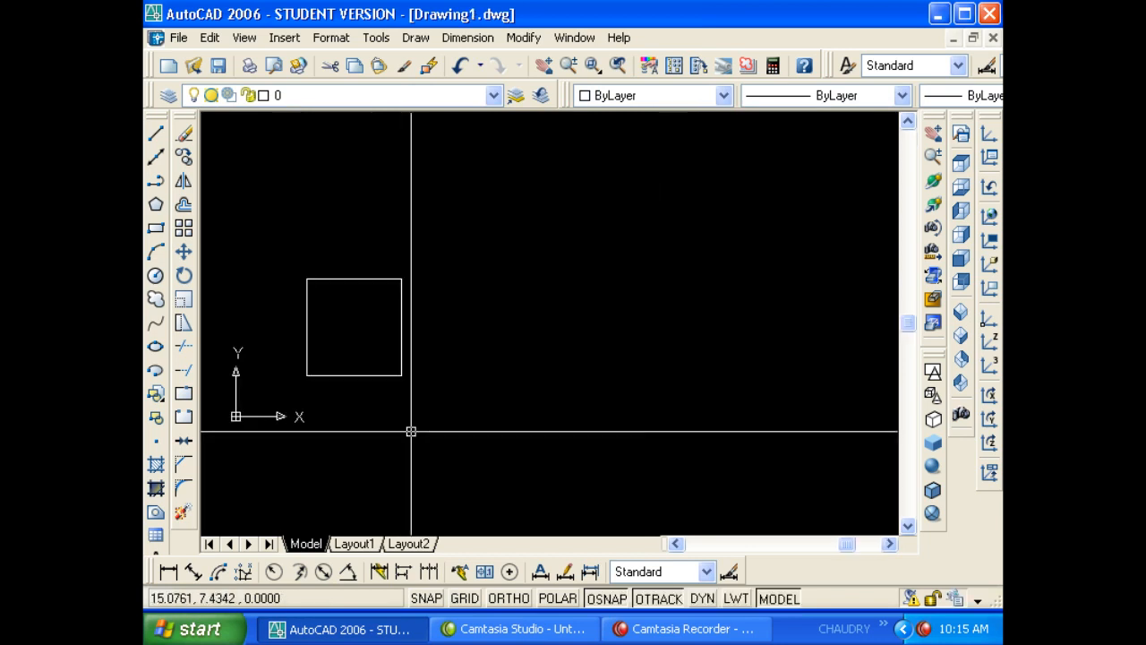
key(ctrl+Tab)
key(ctrl+Tab)
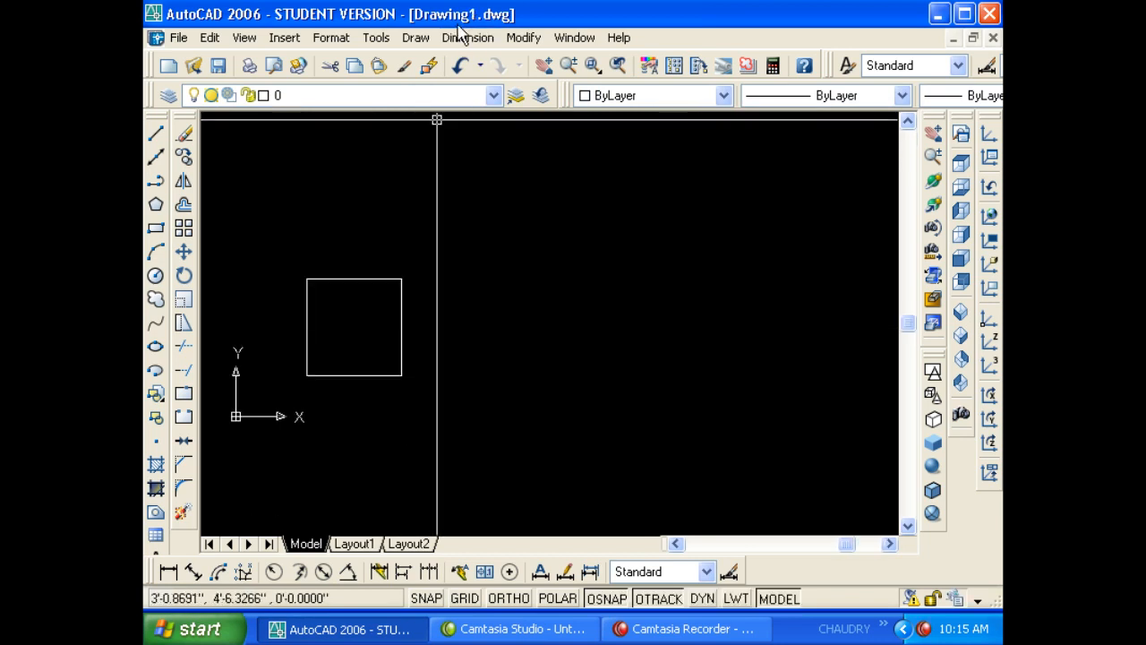
key(ctrl+Tab)
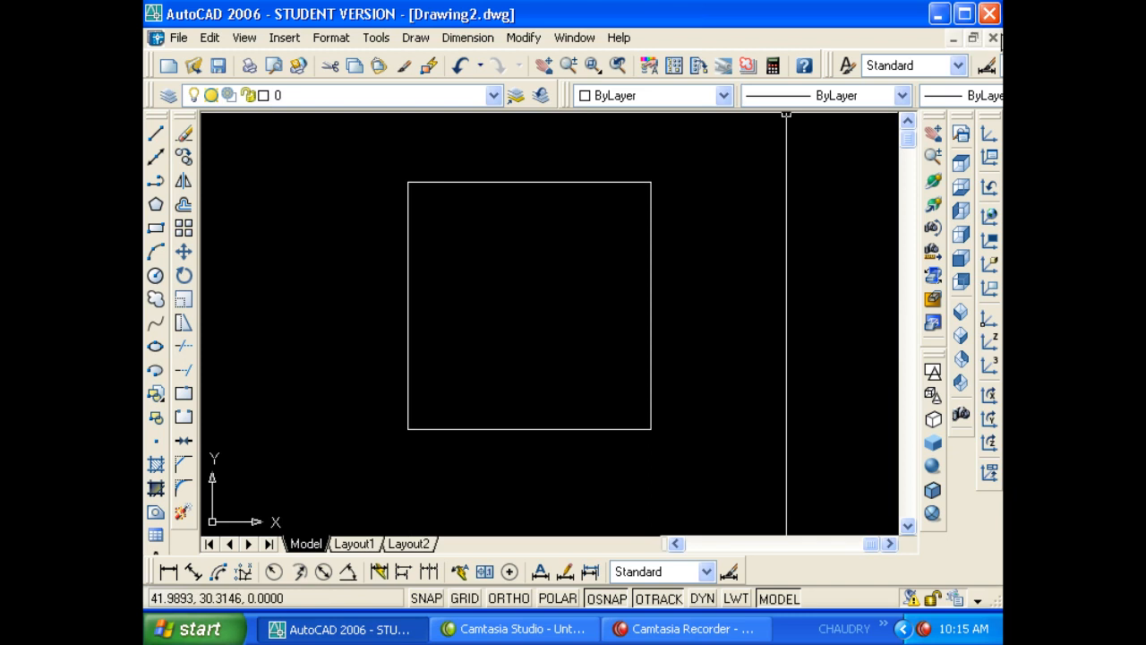
click(993, 38)
click(548, 347)
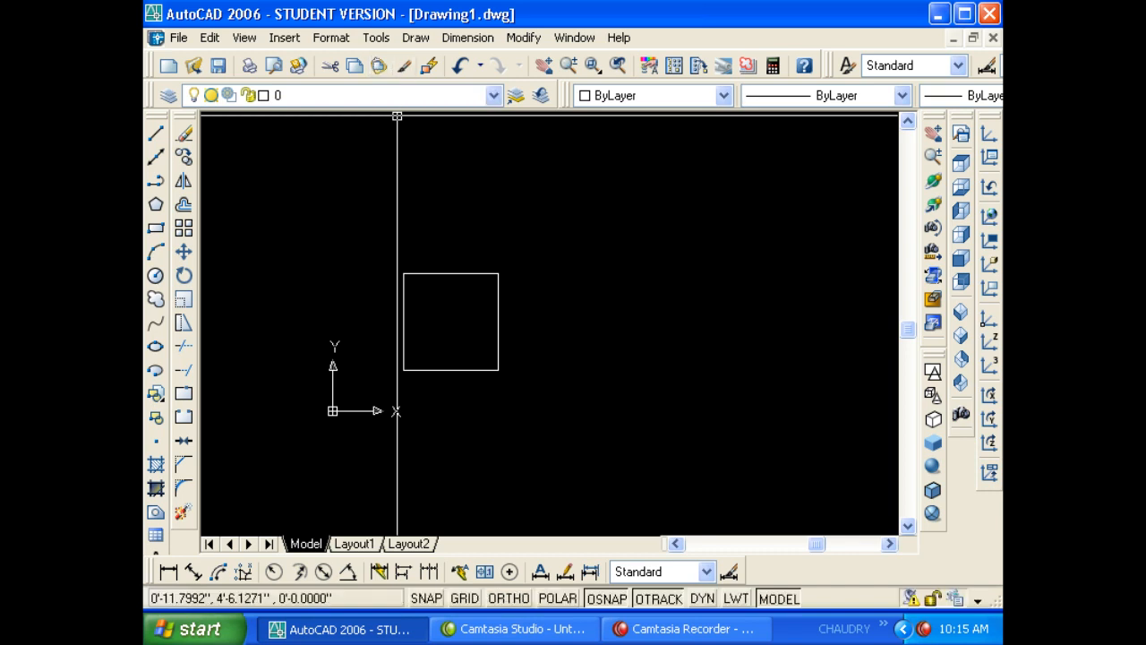
click(543, 366)
click(405, 274)
- Delete the square, then undo three times back through the deletion
key(Delete)
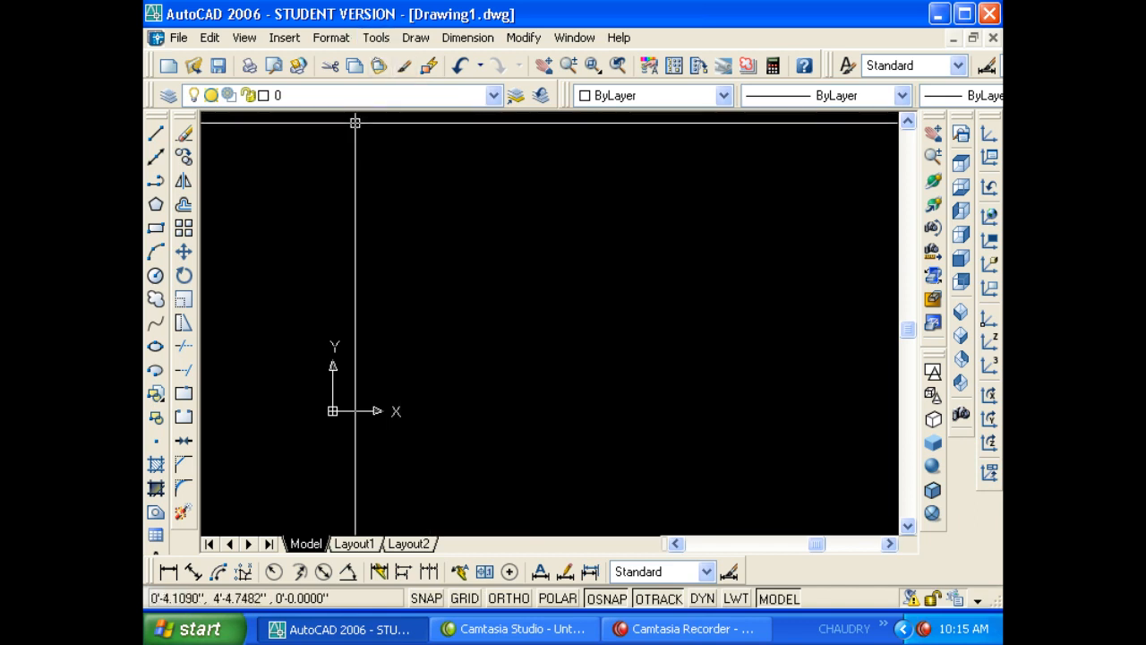
click(460, 68)
click(460, 68)
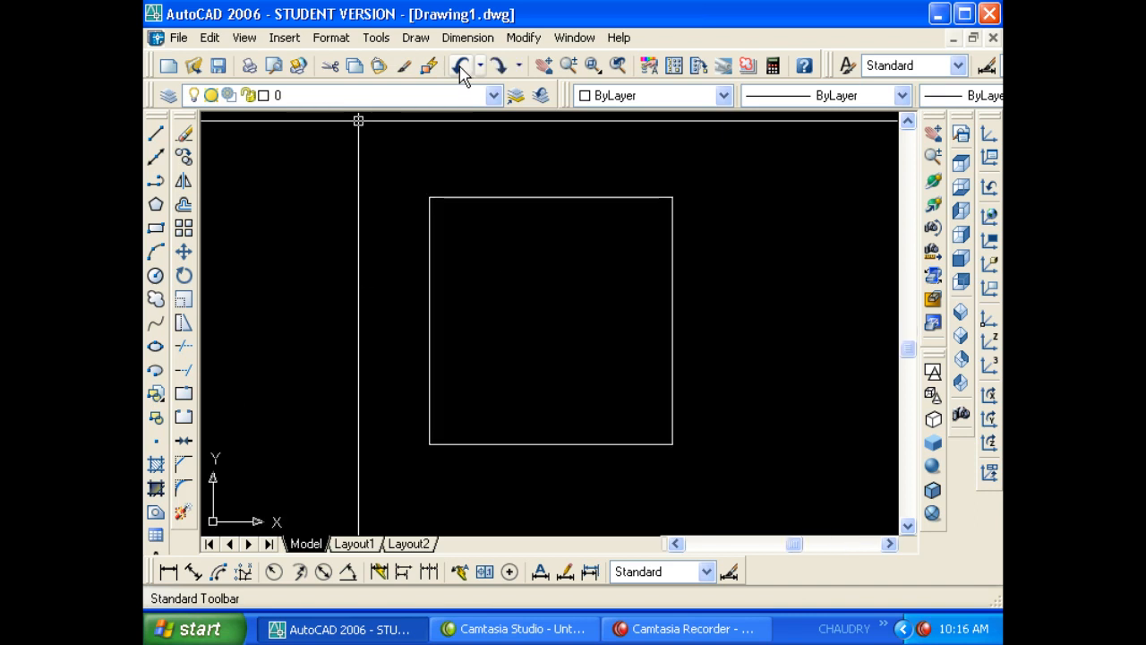
click(459, 68)
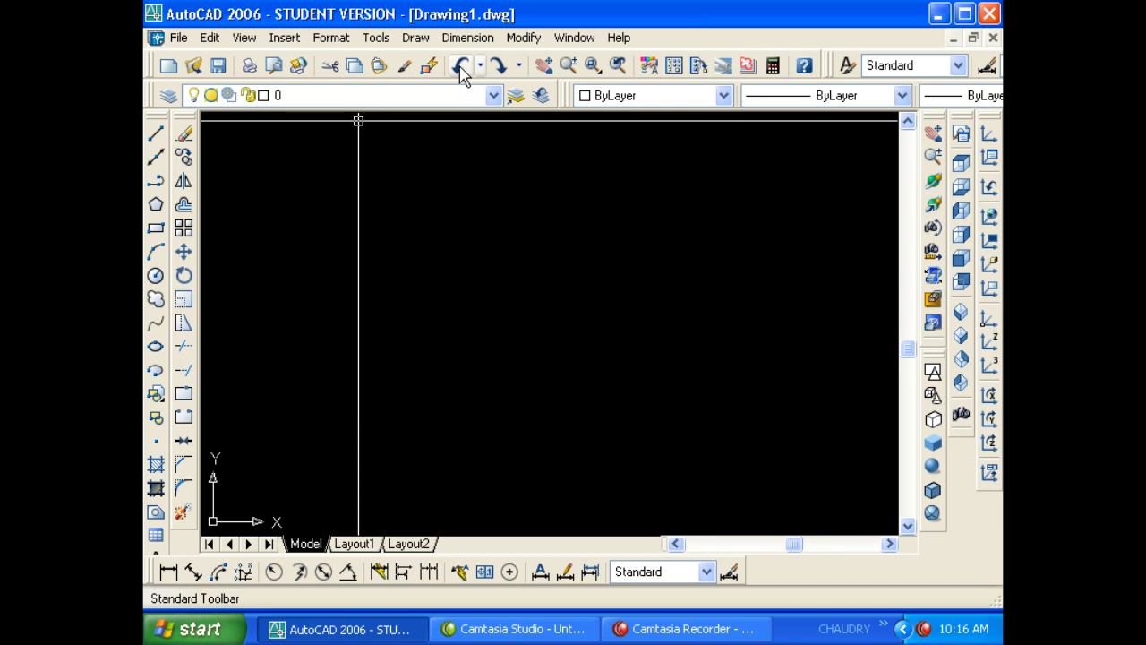
- Restore the command line with Ctrl+9, undo once more, then redo everything
key(ctrl+9)
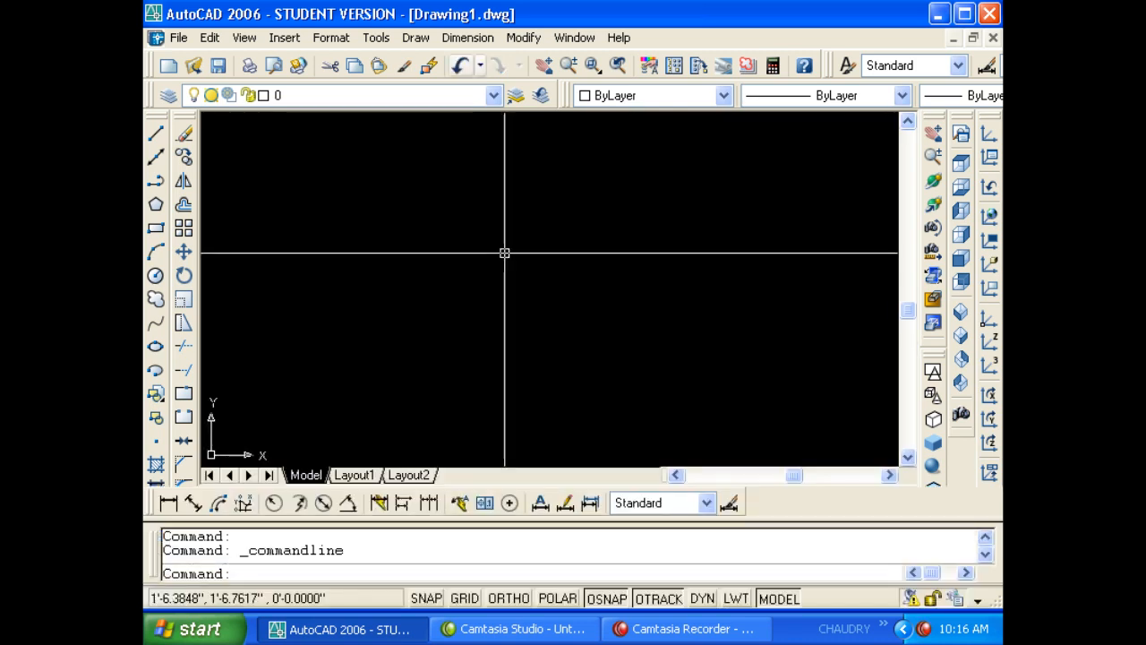
key(Escape)
key(Escape)
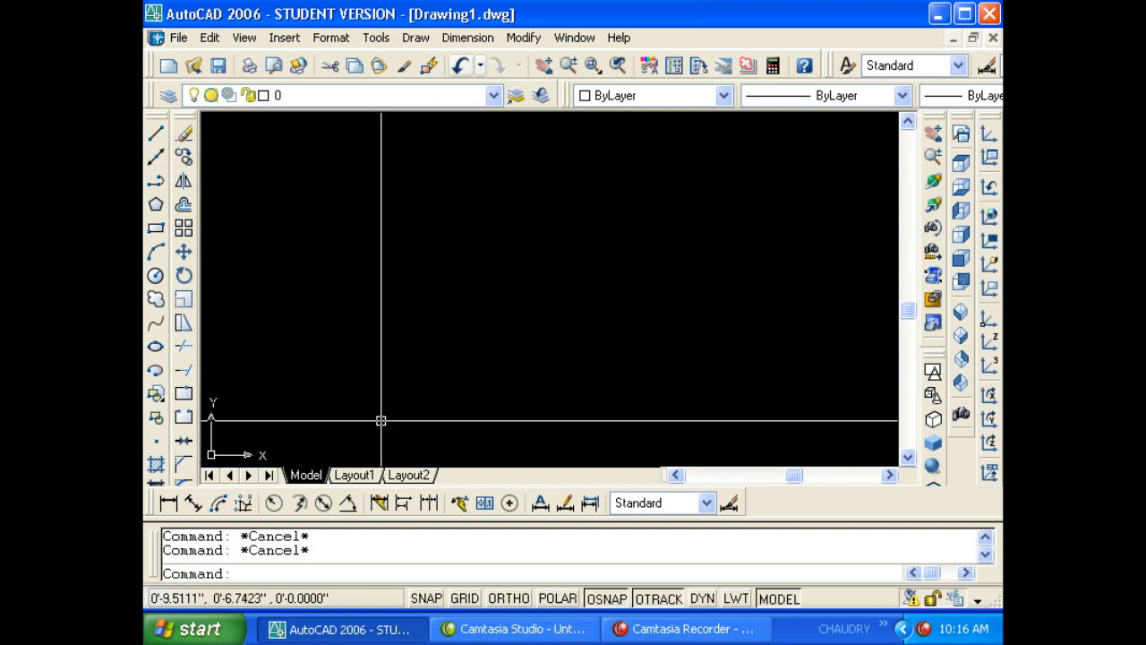
click(459, 66)
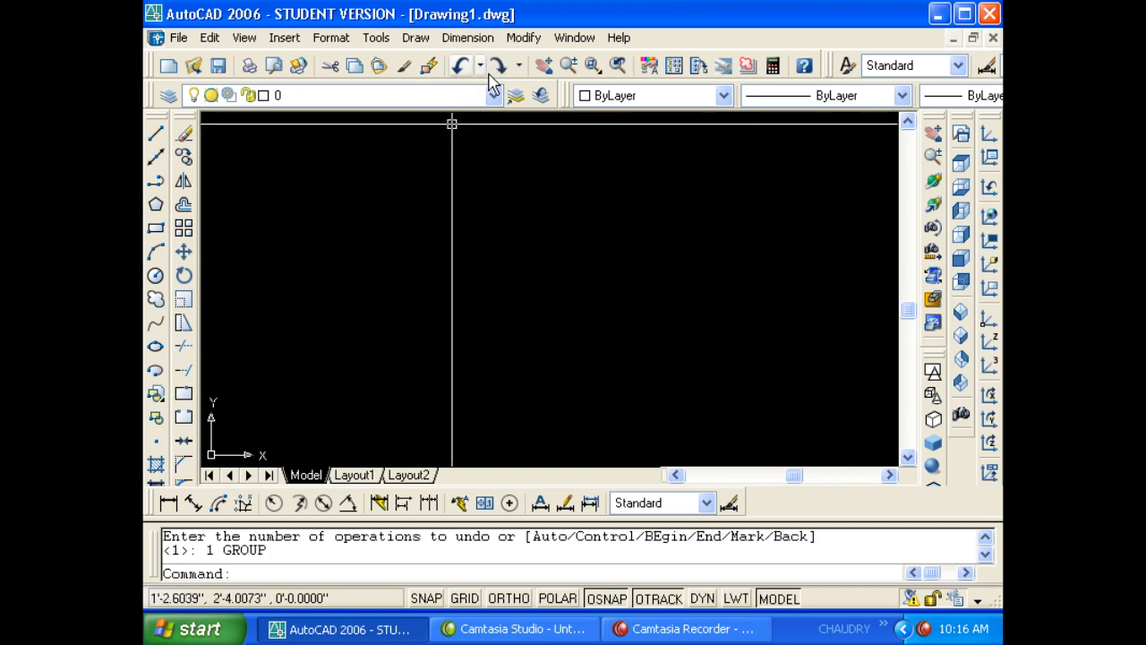
click(497, 66)
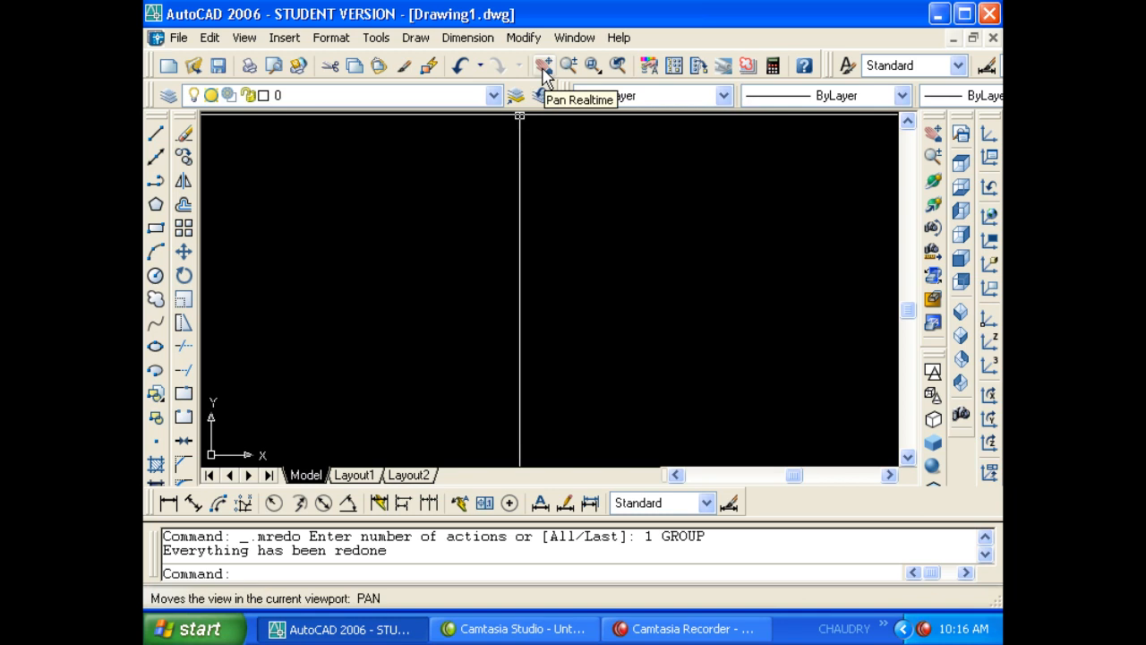
- Draw a new tall rectangle with REC by picking two opposite corners
key(Escape)
key(Escape)
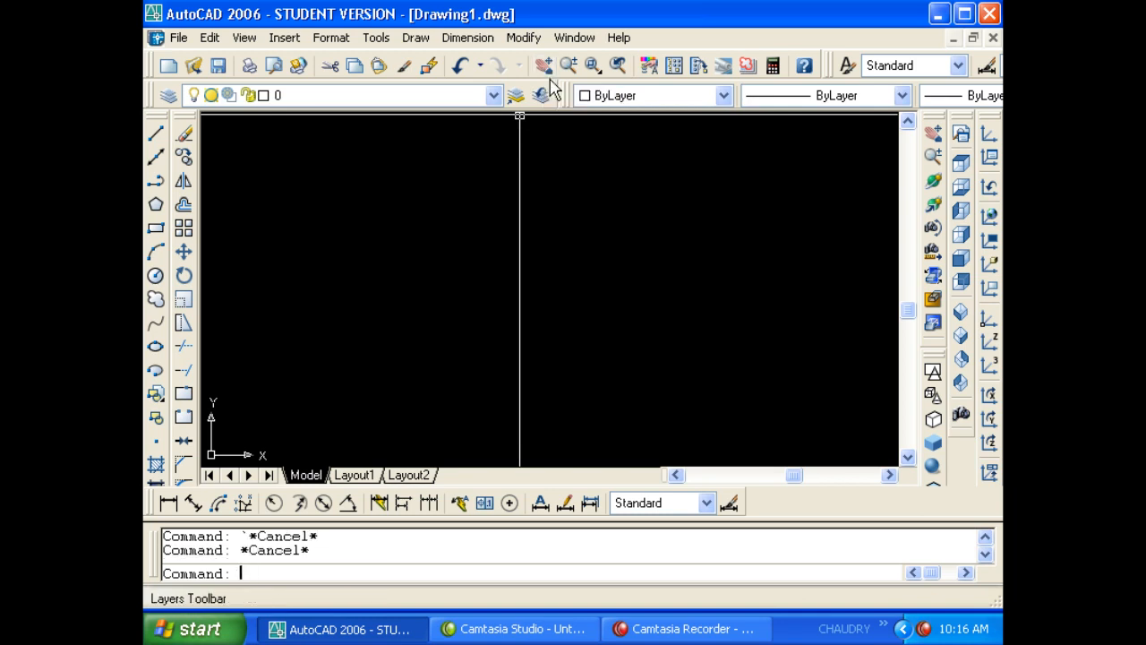
text(rec)
key(Return)
click(389, 163)
click(534, 371)
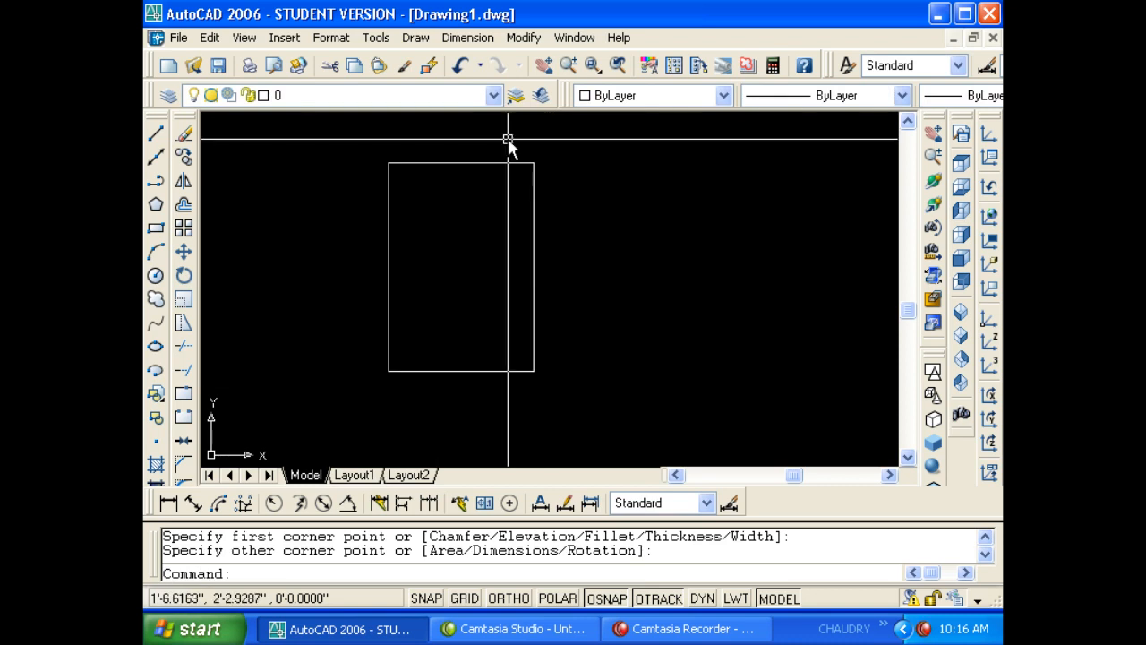
- Pan the drawing right and down with Pan Realtime, then exit panning
click(544, 72)
mouse_move(501, 213)
mouse_down()
mouse_move(494, 241)
mouse_move(476, 246)
mouse_move(558, 263)
mouse_move(525, 209)
mouse_move(401, 237)
mouse_move(680, 231)
mouse_move(400, 236)
mouse_up()
right_click(401, 232)
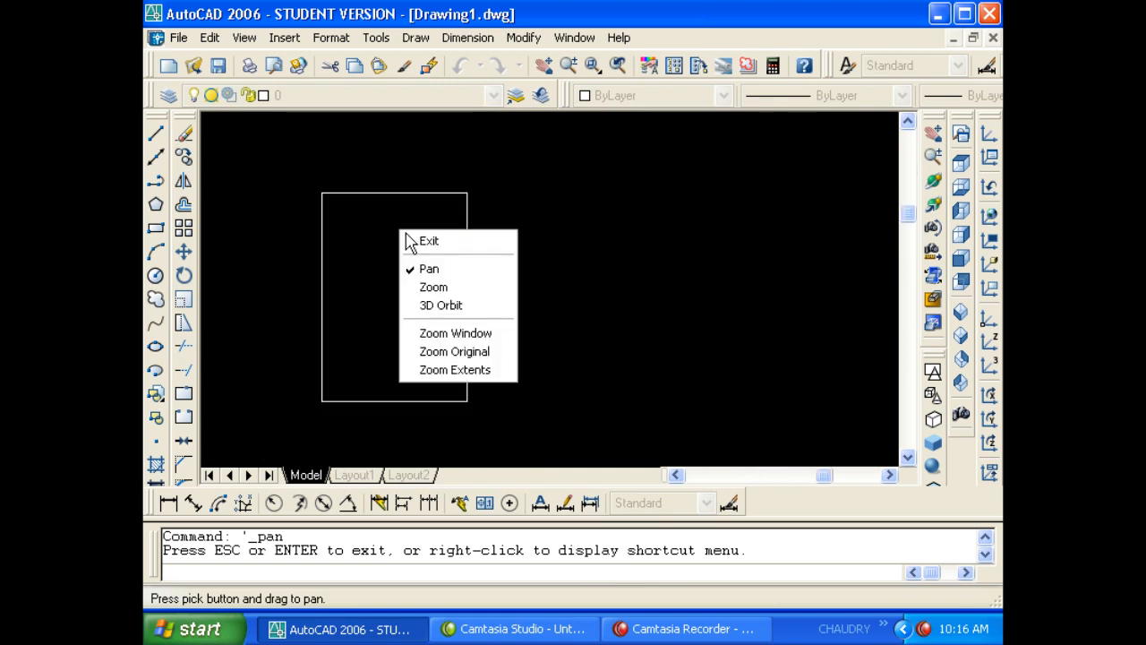
click(421, 240)
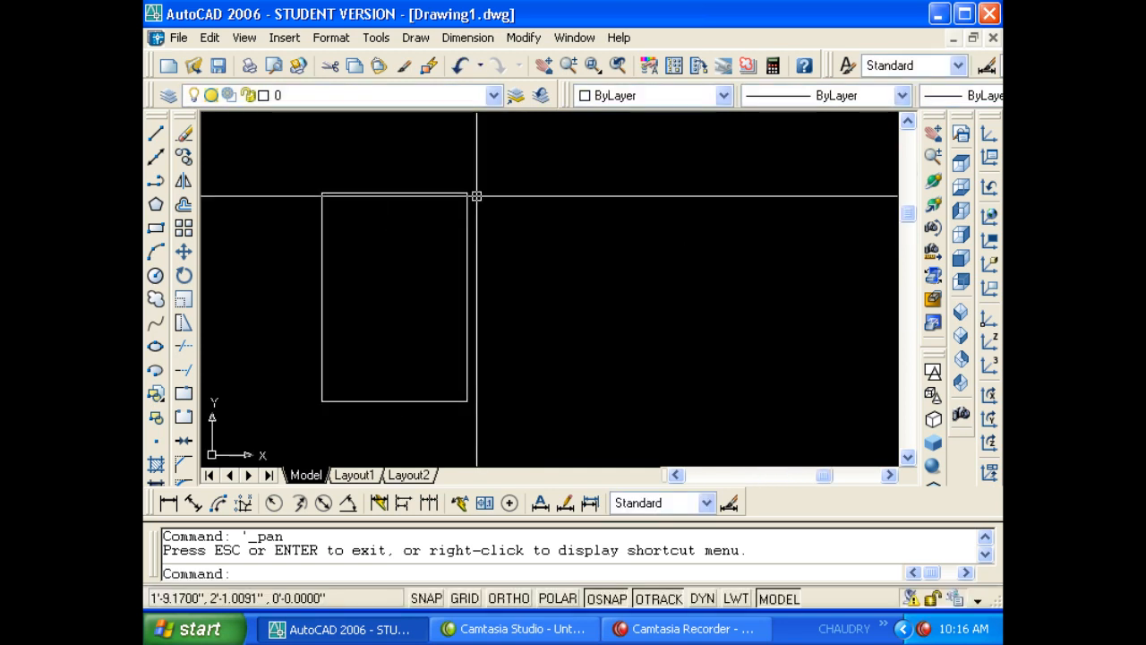
- Zoom out fully with Zoom Realtime, then zoom so the rectangle appears slightly smaller
click(568, 67)
mouse_move(471, 223)
mouse_down()
mouse_move(453, 238)
mouse_move(451, 352)
mouse_move(491, 262)
mouse_move(472, 277)
mouse_move(450, 227)
mouse_move(469, 160)
mouse_up()
right_click(466, 186)
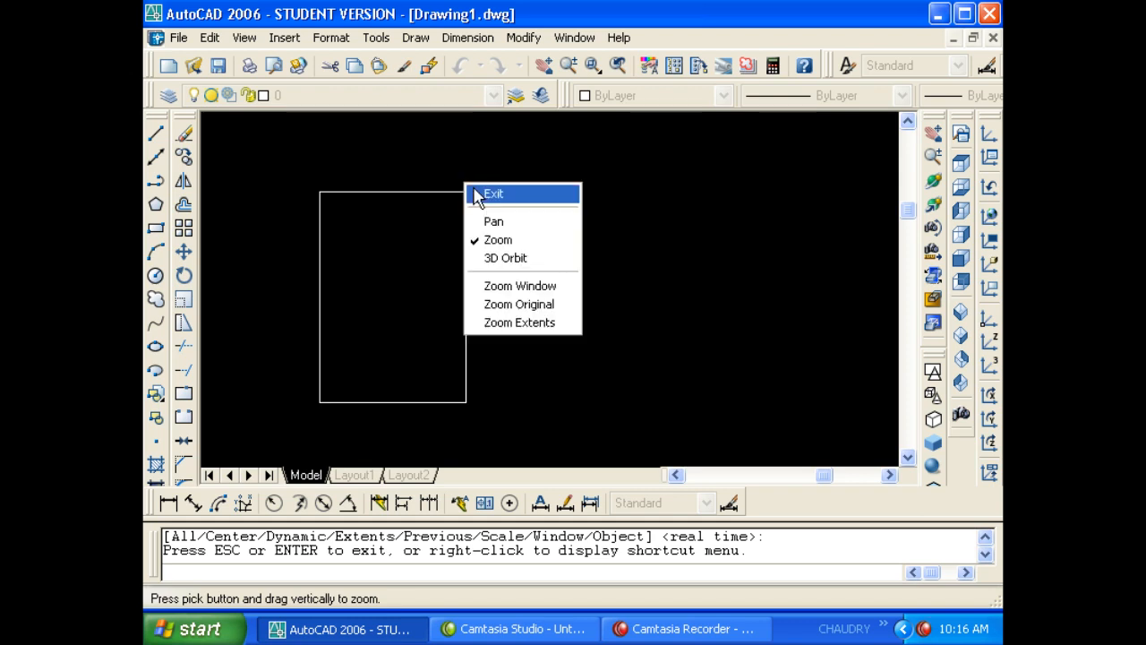
click(475, 191)
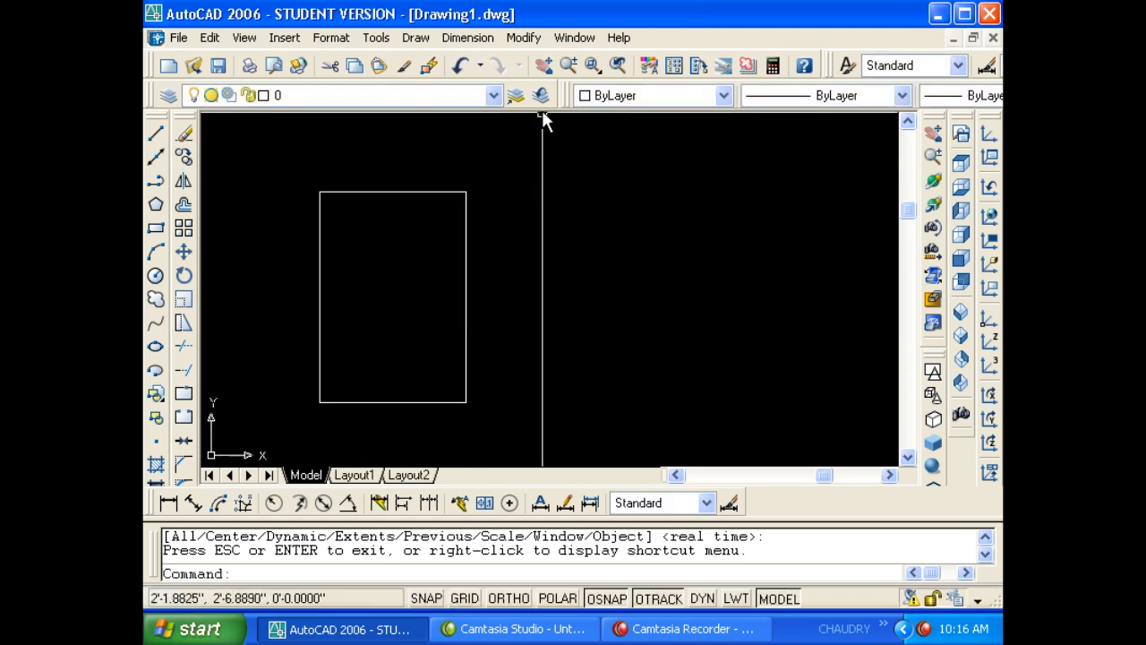
click(574, 79)
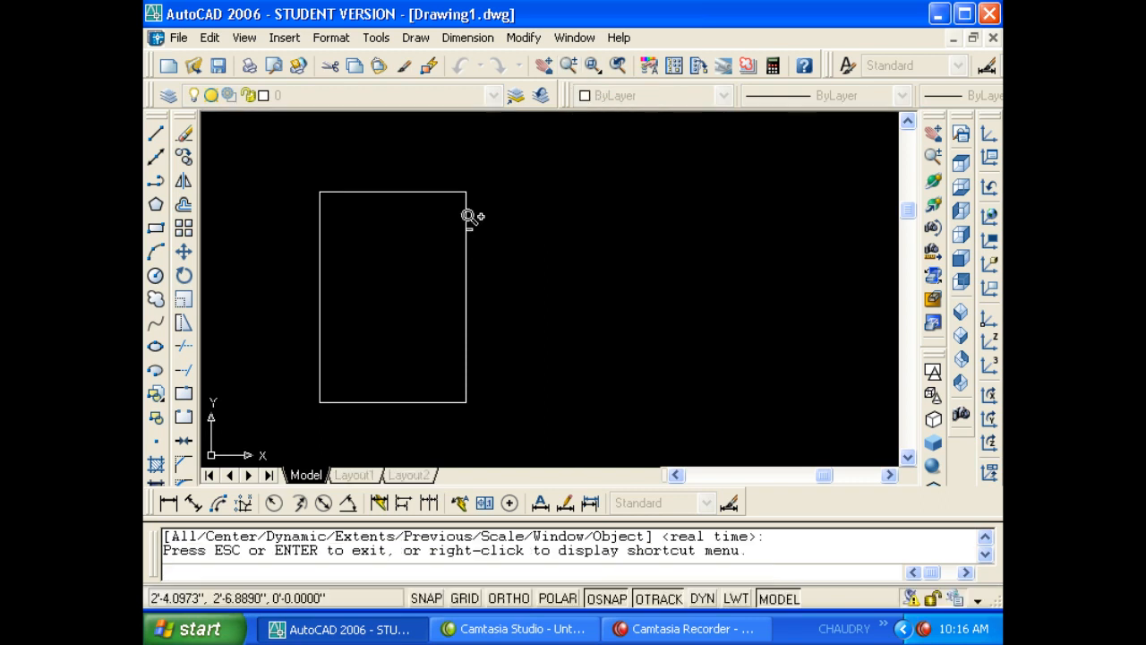
drag(470, 216, 539, 238)
key(Escape)
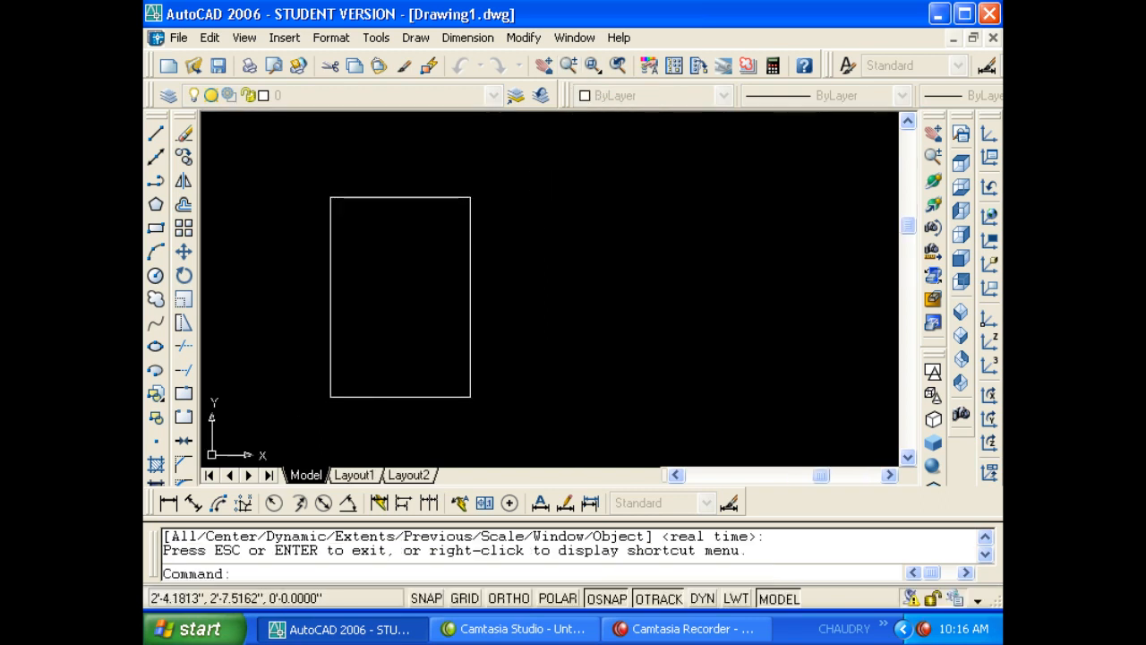
- Zoom Window onto the rectangle from the toolbar
click(593, 65)
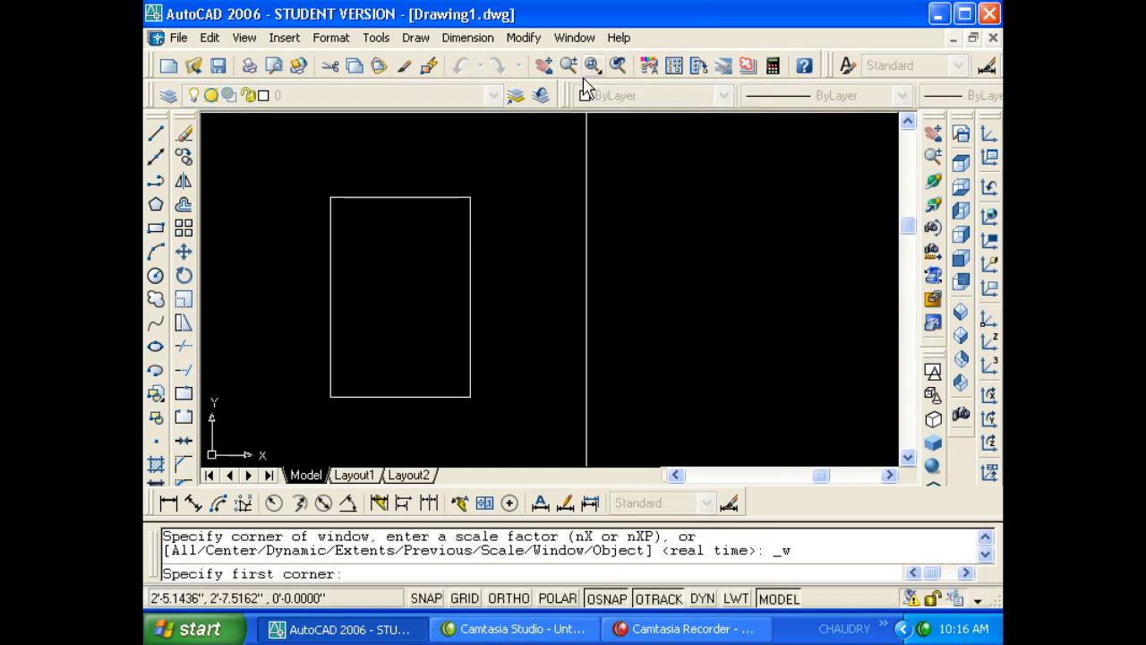
click(320, 183)
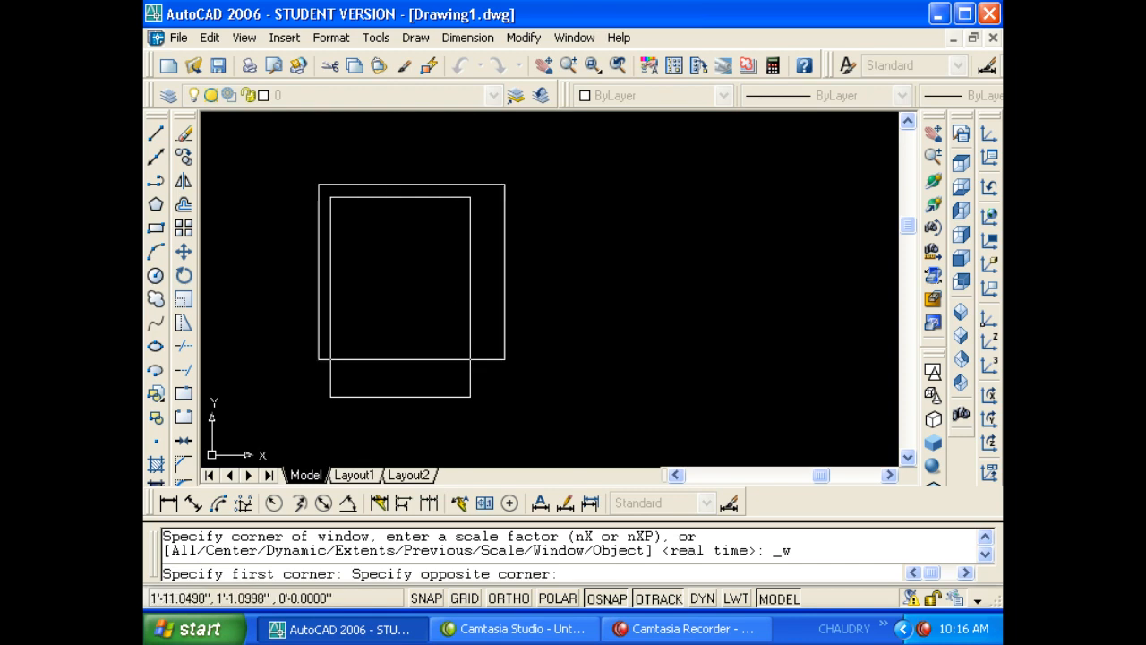
click(505, 360)
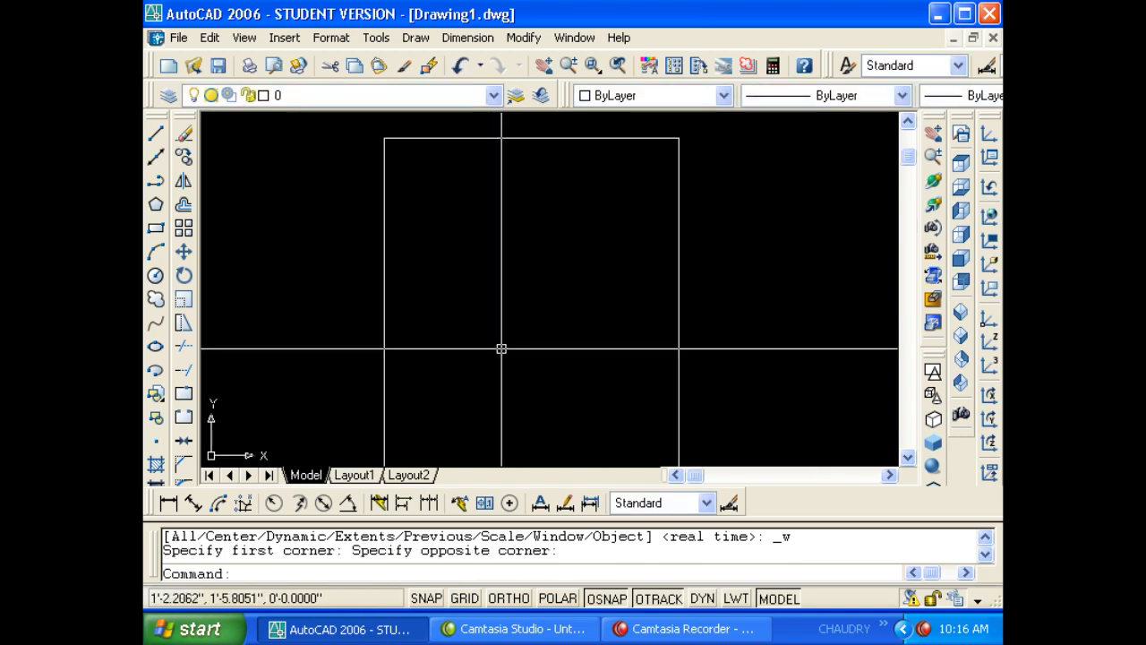
scroll(512, 249, down, 5)
- Zoom into the rectangle with Z, then zoom out in real time from the command line
text(z)
key(Return)
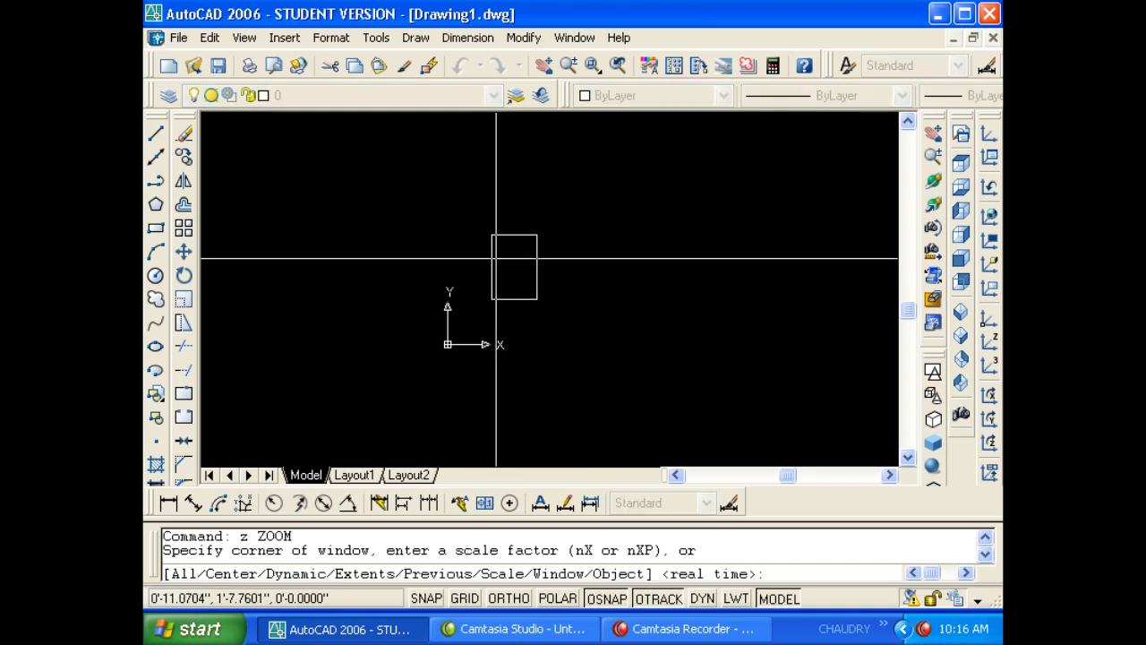
click(484, 232)
click(548, 322)
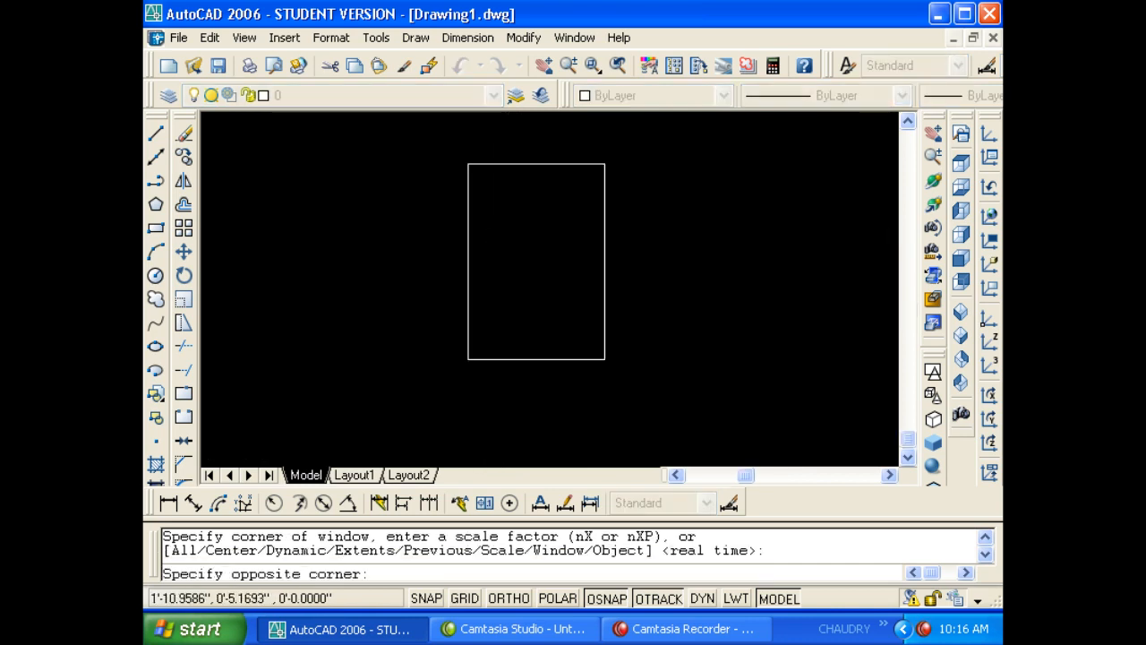
text(z)
key(Return)
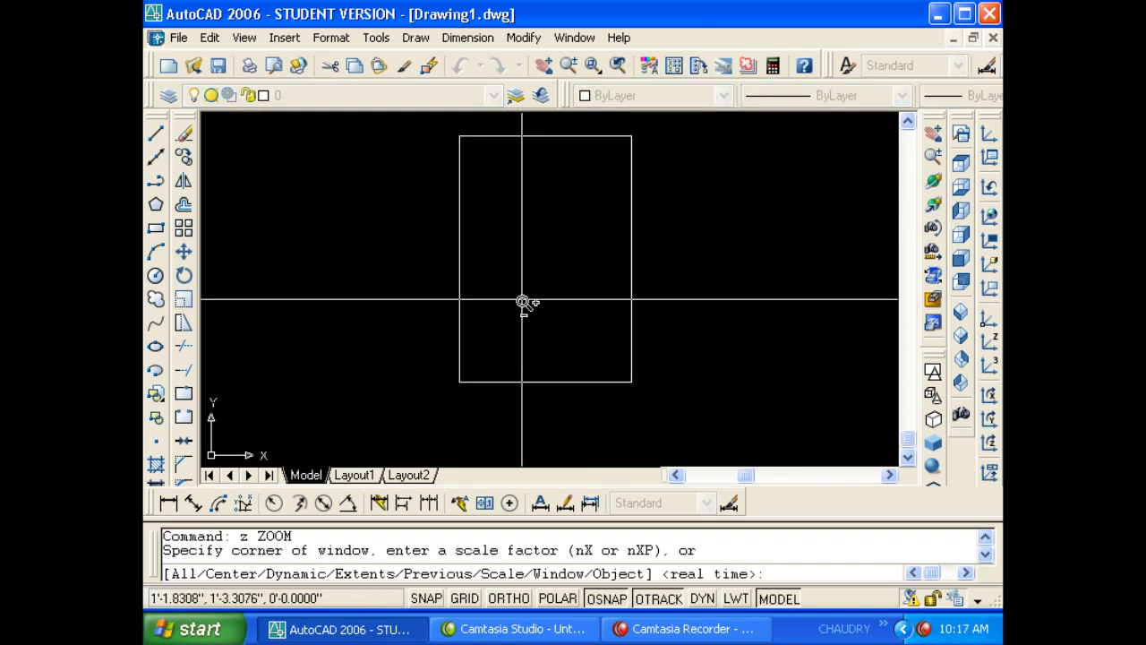
key(Return)
drag(523, 236, 547, 323)
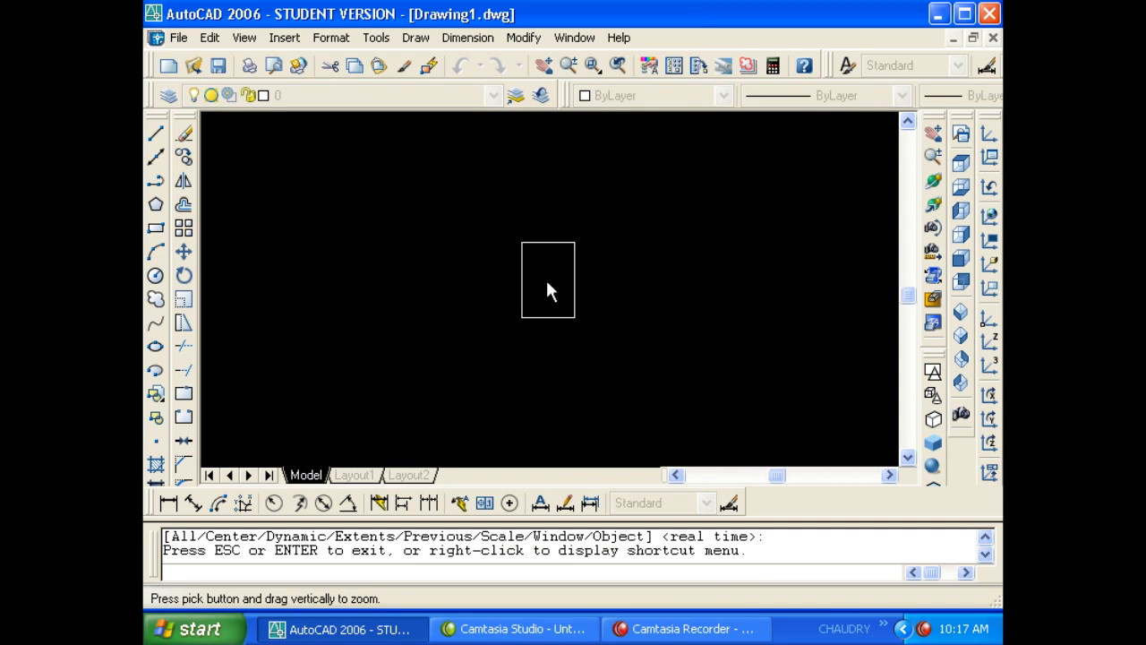
key(Escape)
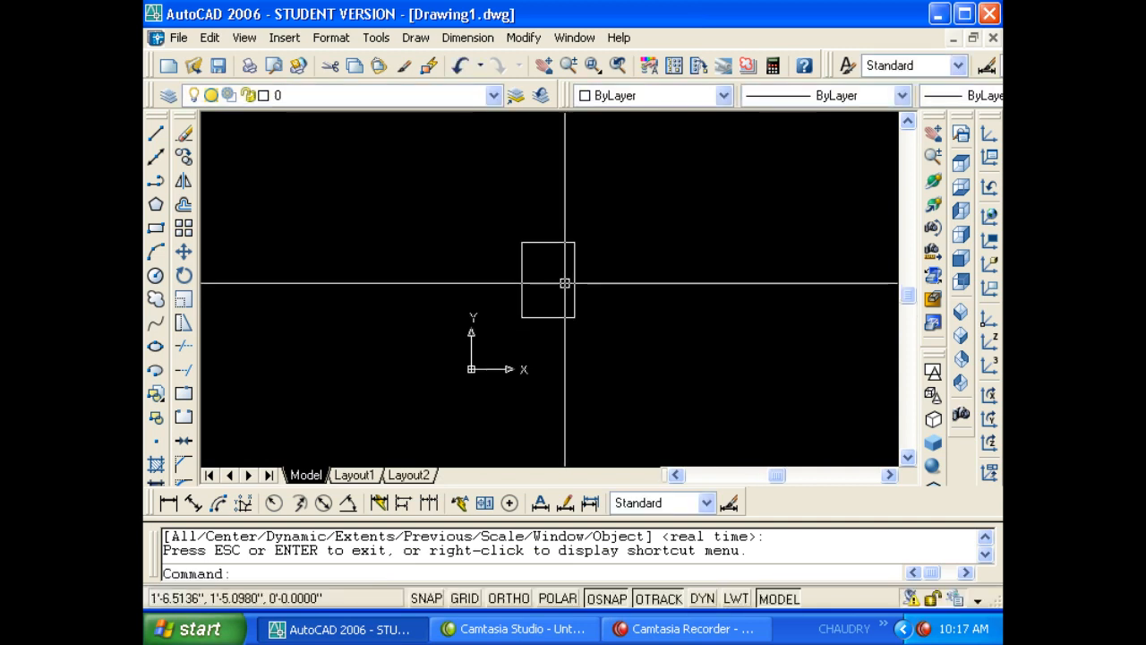
- Run ZOOM Extents from the command line to fit the whole drawing in view
text(z)
key(Return)
text(e)
key(Return)
key(Escape)
key(Escape)
text(z)
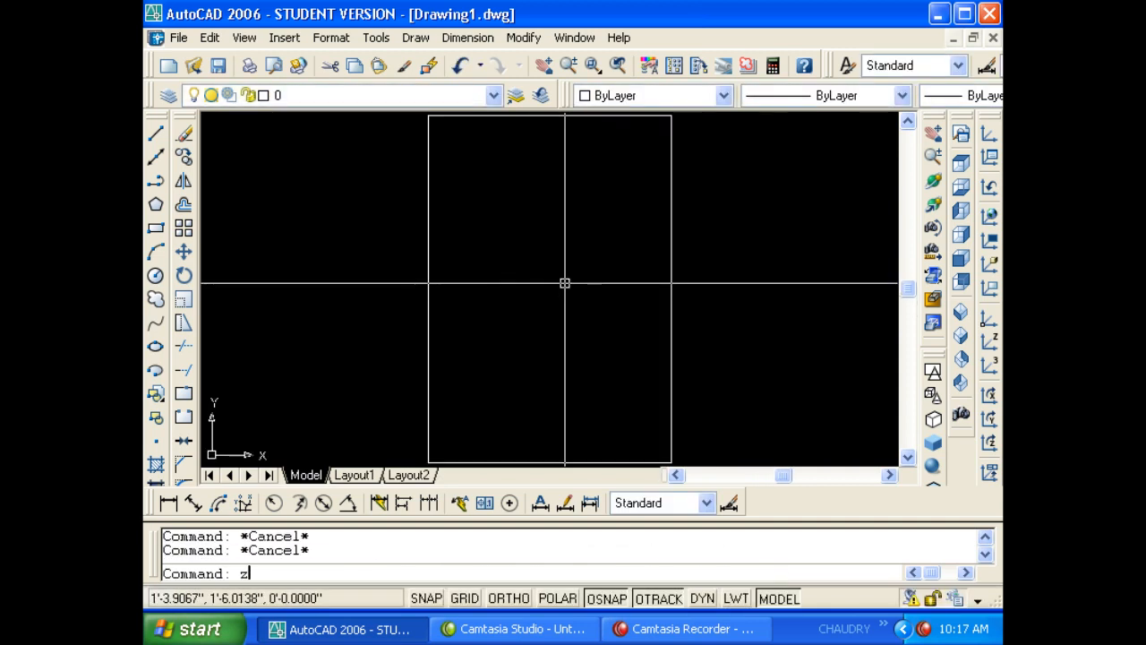
key(Return)
text(e)
key(Return)
text(z)
key(Return)
text(e)
- Zoom out around the rectangle's centre in real time, cancelling the leftover zoom prompts
key(Return)
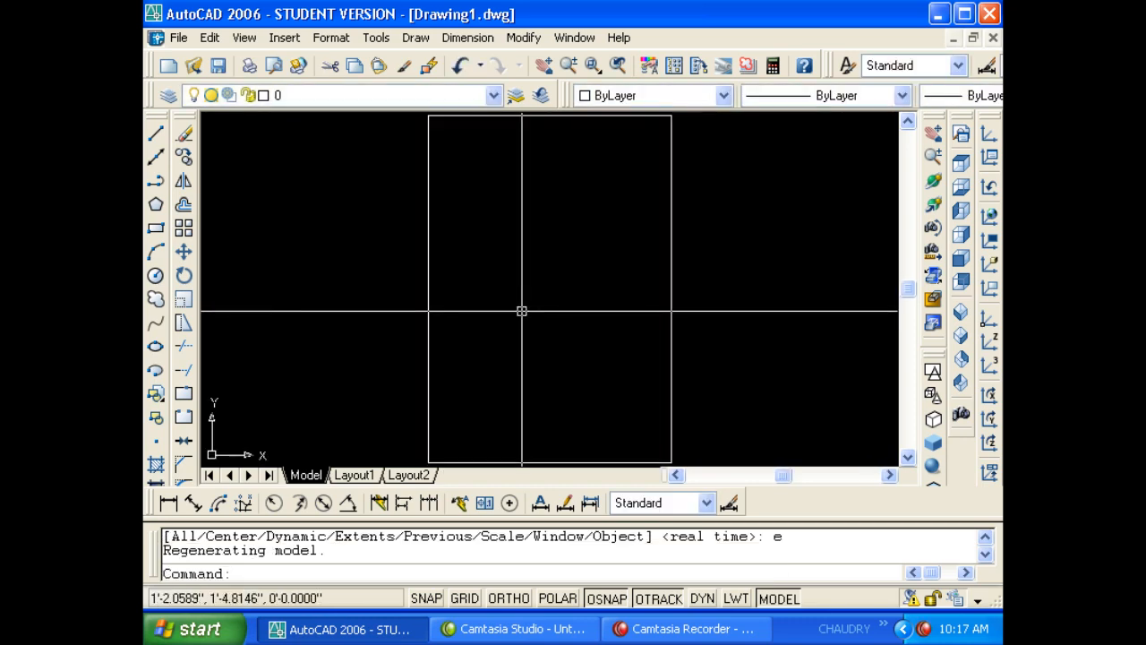
key(Escape)
text(z)
key(Return)
key(Return)
drag(538, 179, 570, 319)
key(Escape)
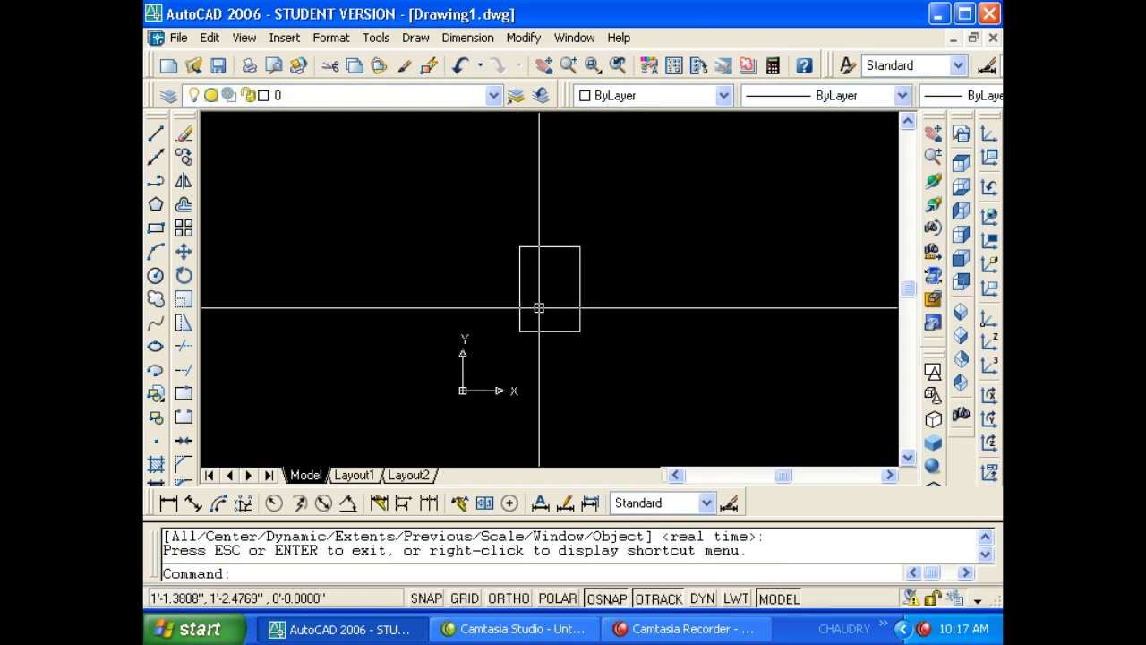
key(Return)
double_click(545, 298)
key(Escape)
key(Return)
key(Escape)
key(Return)
- Zoom window onto the rectangle again, then shift the view up and left
click(488, 228)
click(592, 334)
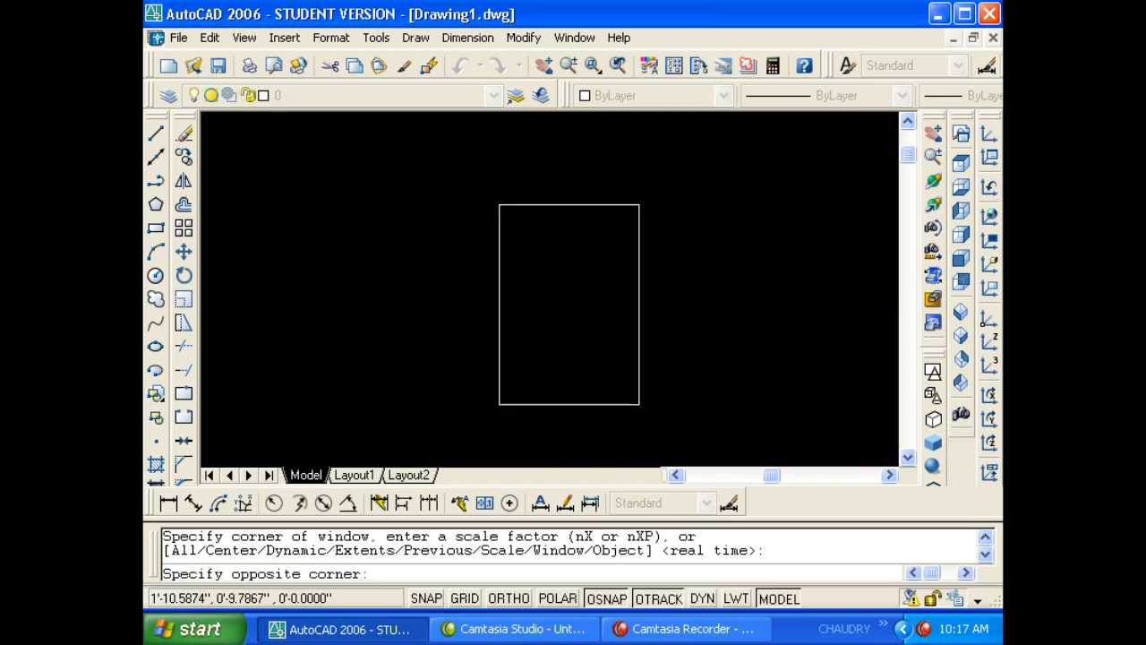
key(Escape)
middle_drag(607, 310, 549, 274)
key(Escape)
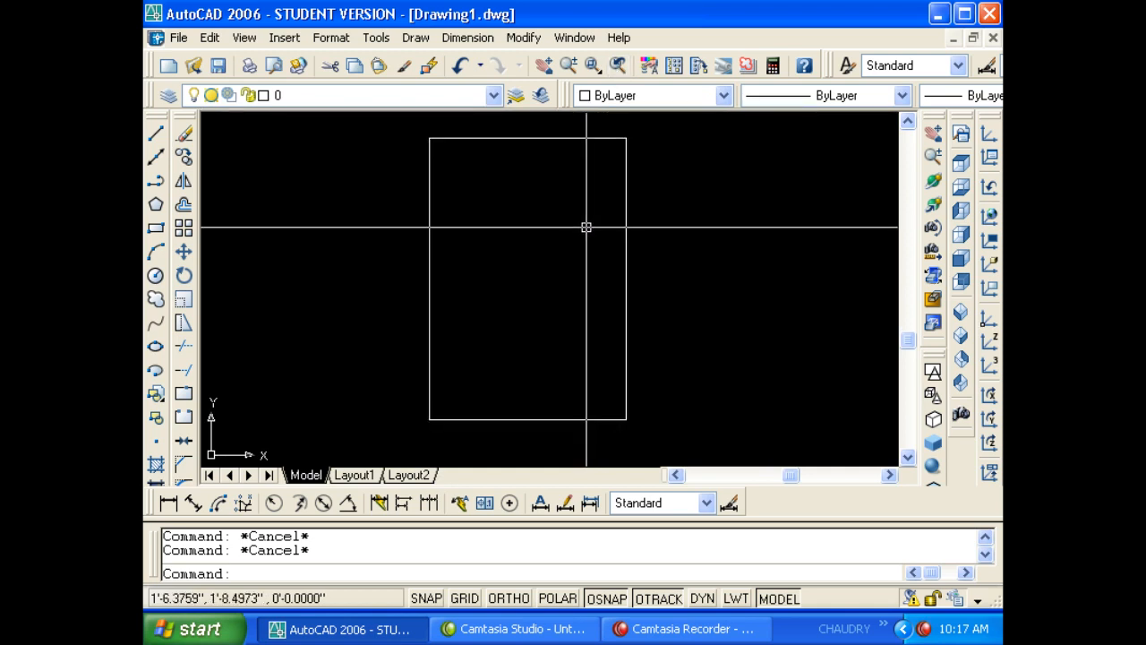
- Step back to earlier views twice with ZOOM Previous
text(z)
key(Return)
text(p)
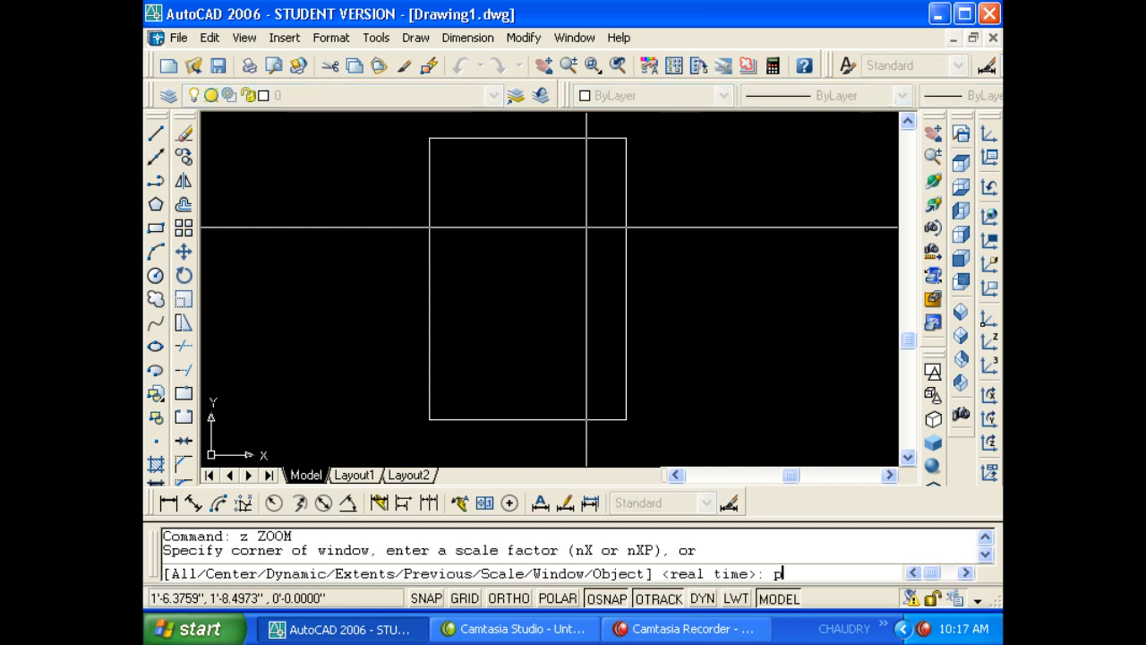
key(Return)
key(Return)
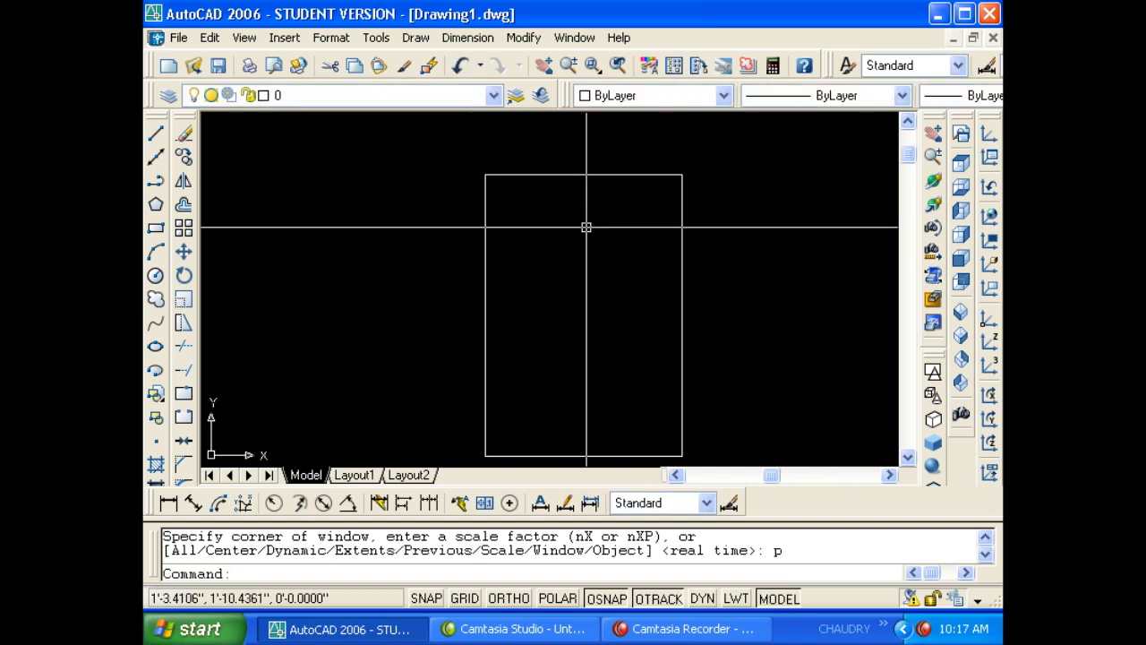
click(617, 66)
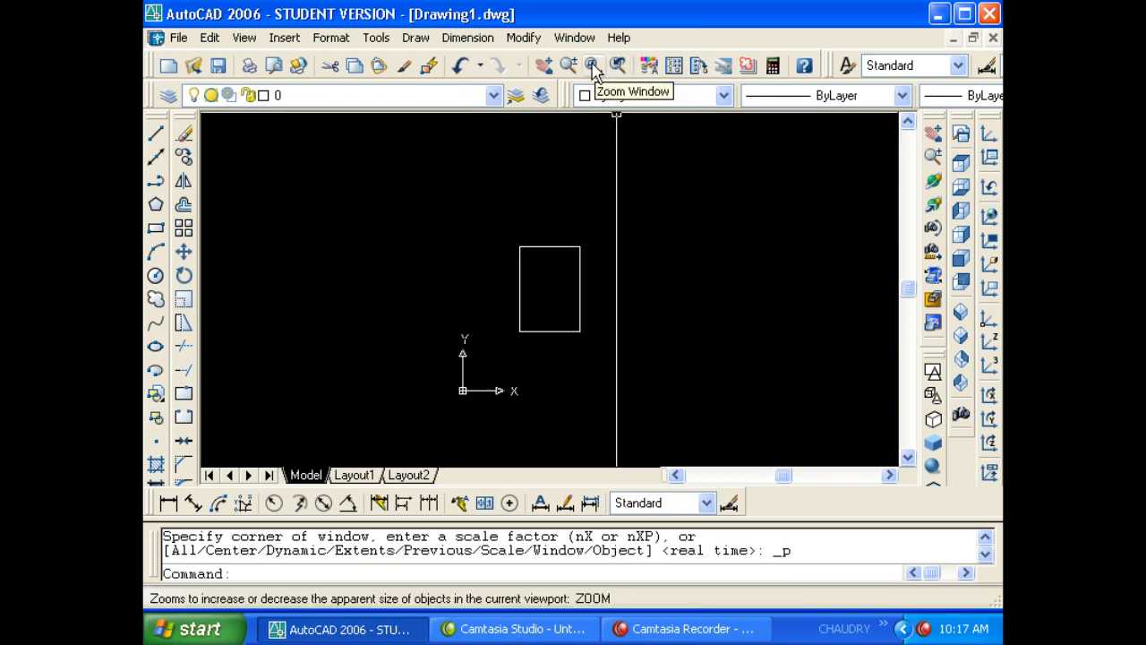
- Zoom Window onto the rectangle, then zoom fully out and partly back with Zoom Realtime
click(593, 69)
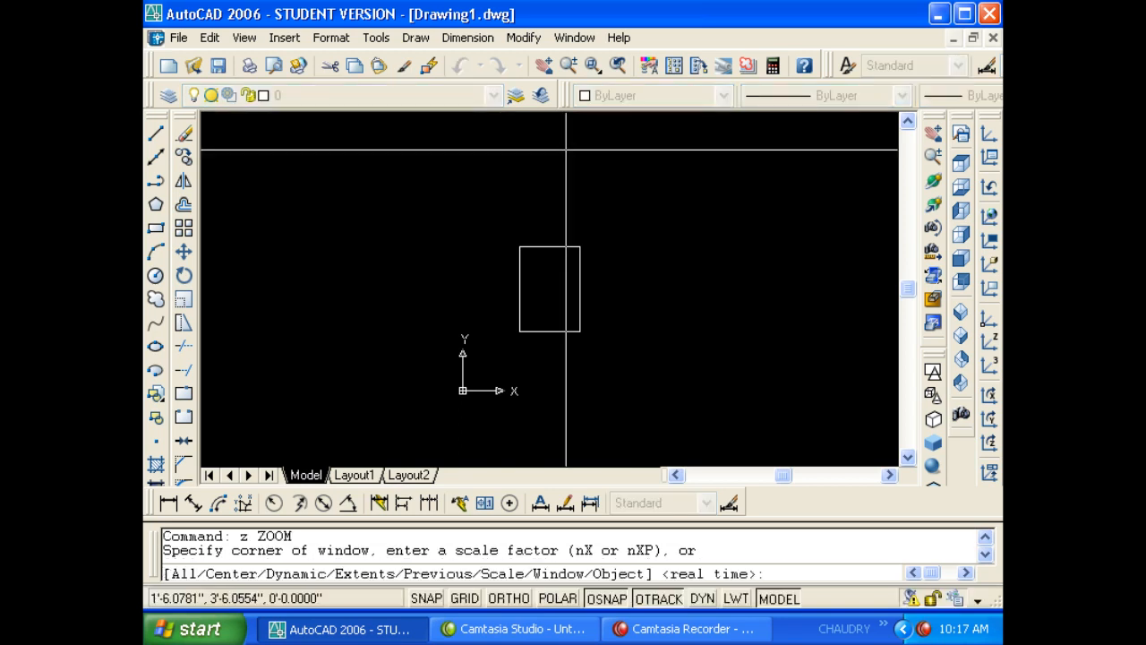
click(516, 233)
click(596, 326)
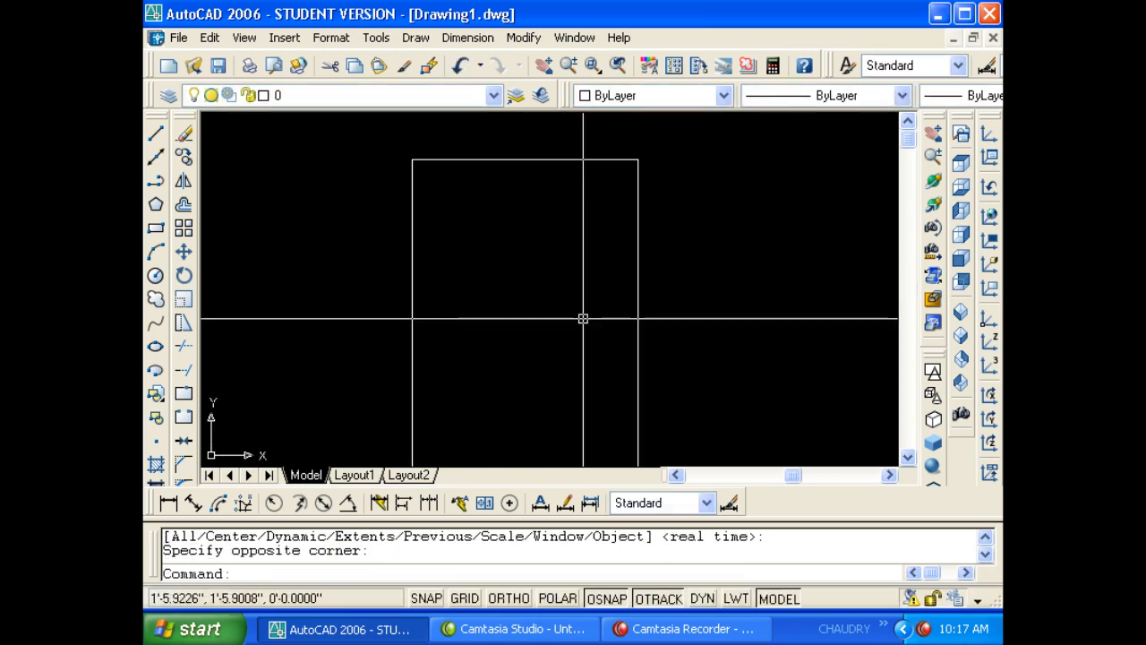
click(567, 70)
drag(535, 215, 525, 317)
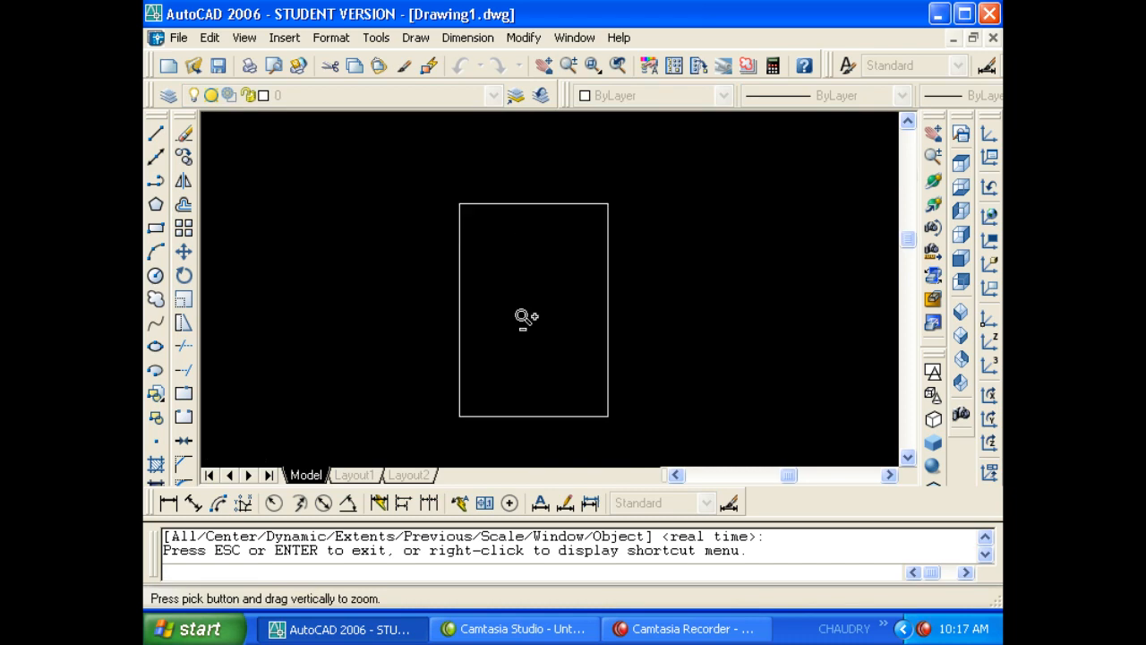
key(Escape)
- Zoom window into the rectangle from the command line, then zoom back out in real time
text(z)
key(Return)
key(Escape)
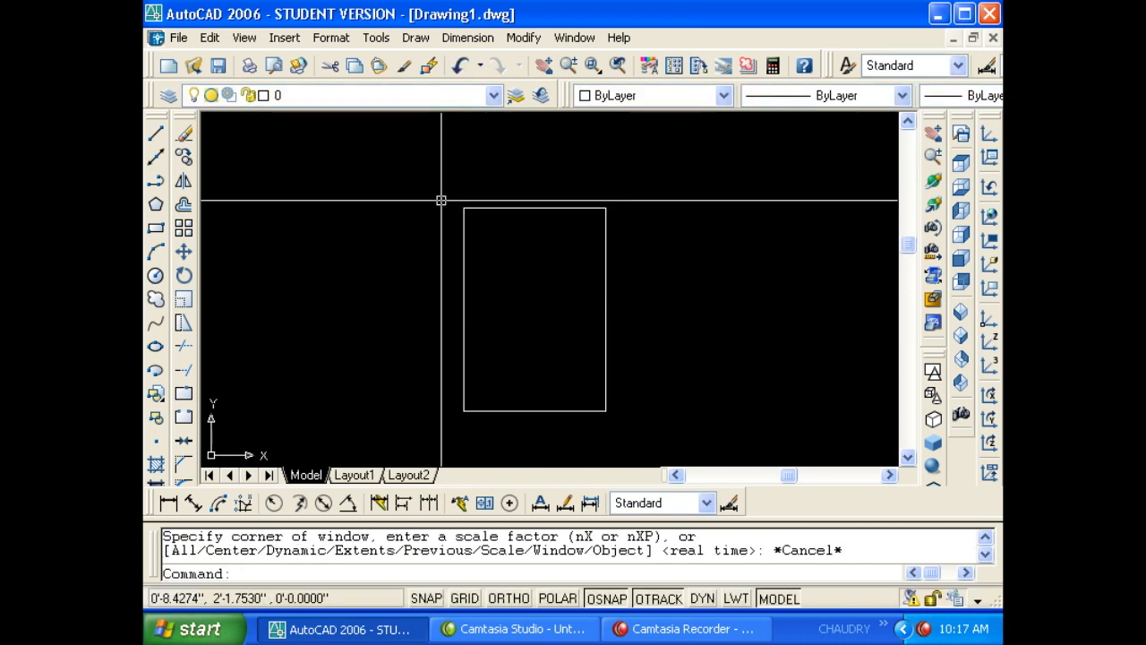
key(Return)
click(440, 193)
click(641, 416)
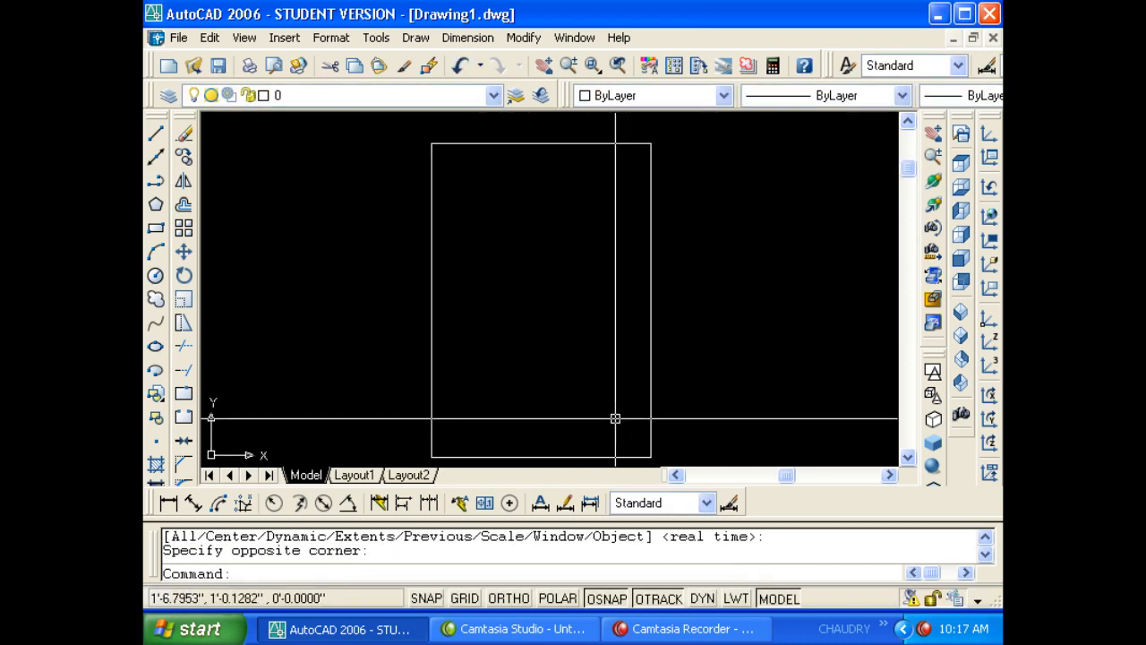
text(z)
key(Return)
key(Return)
drag(570, 165, 533, 370)
key(Escape)
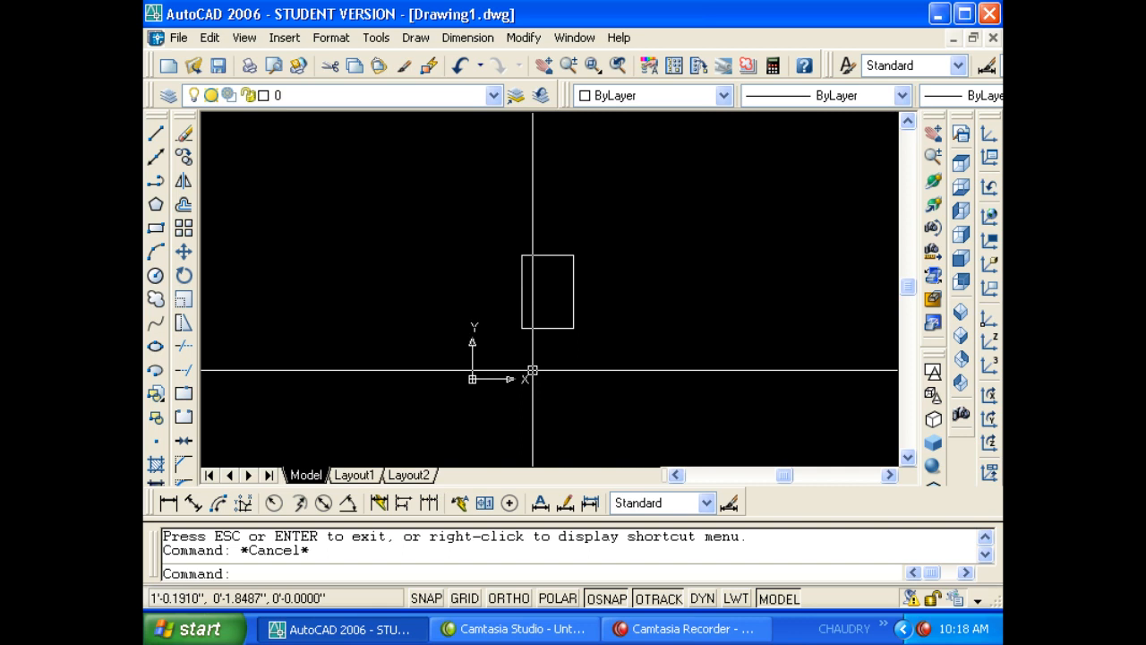
- Enlarge the rectangle once more with a command-line zoom window
key(Escape)
text(z)
key(Return)
click(522, 350)
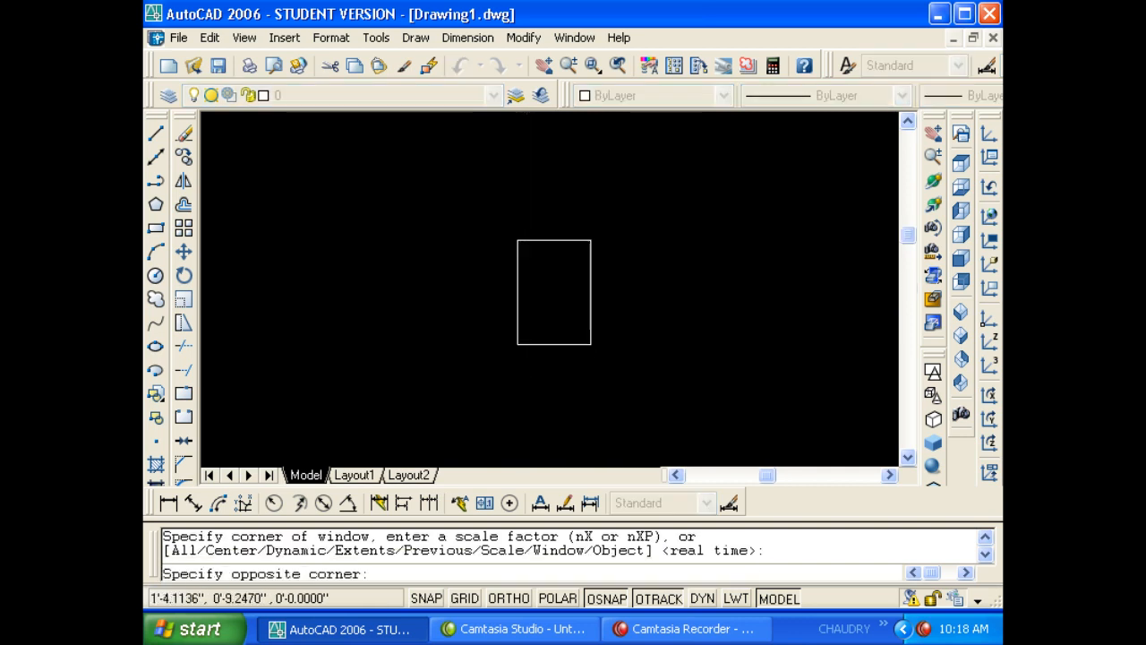
click(556, 228)
- Zoom out in real time so the rectangle shrinks
text(z)
key(Return)
click(563, 233)
key(Escape)
text(z)
key(Return)
key(Return)
drag(561, 231, 549, 313)
key(Escape)
- Zoom window onto the rectangle, then wheel-zoom out to frame it mid-size near centre
text(z)
key(Return)
click(512, 233)
click(595, 323)
key(Escape)
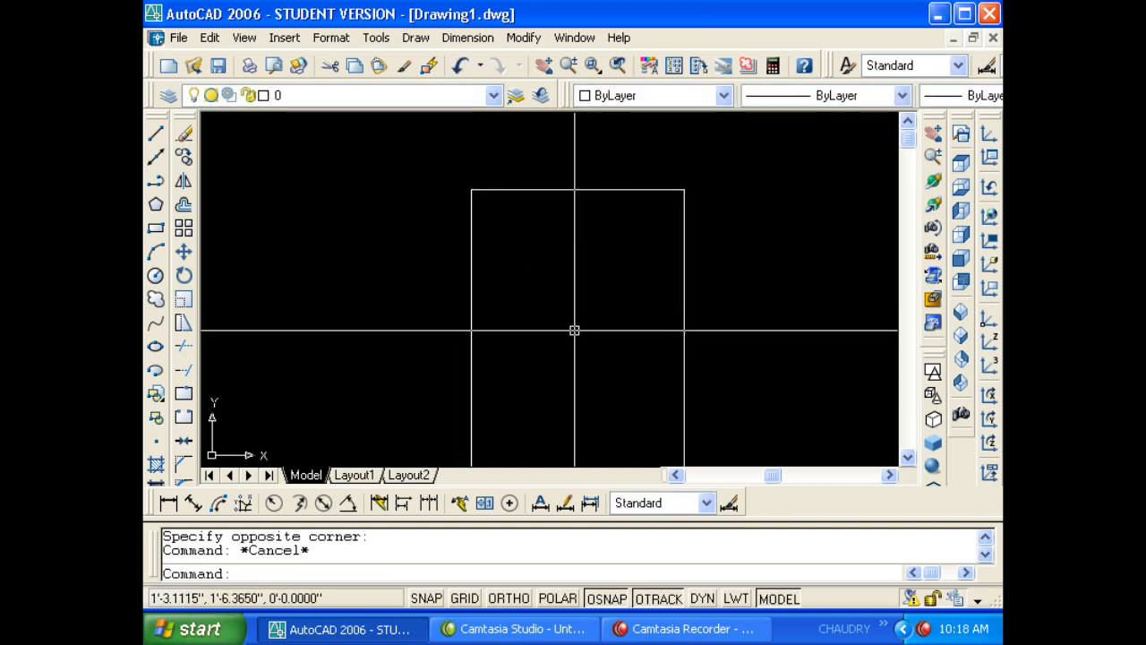
scroll(556, 317, down, 2)
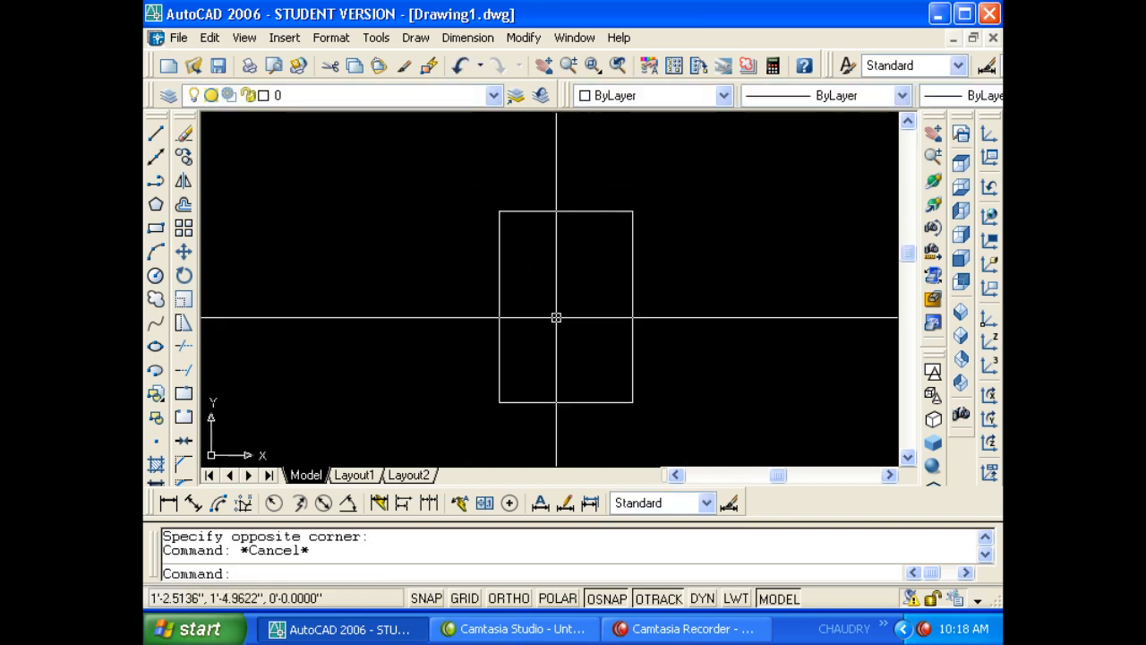
- Nudge the rectangle slightly left with a pan and bring up the File menu
middle_drag(546, 332, 514, 328)
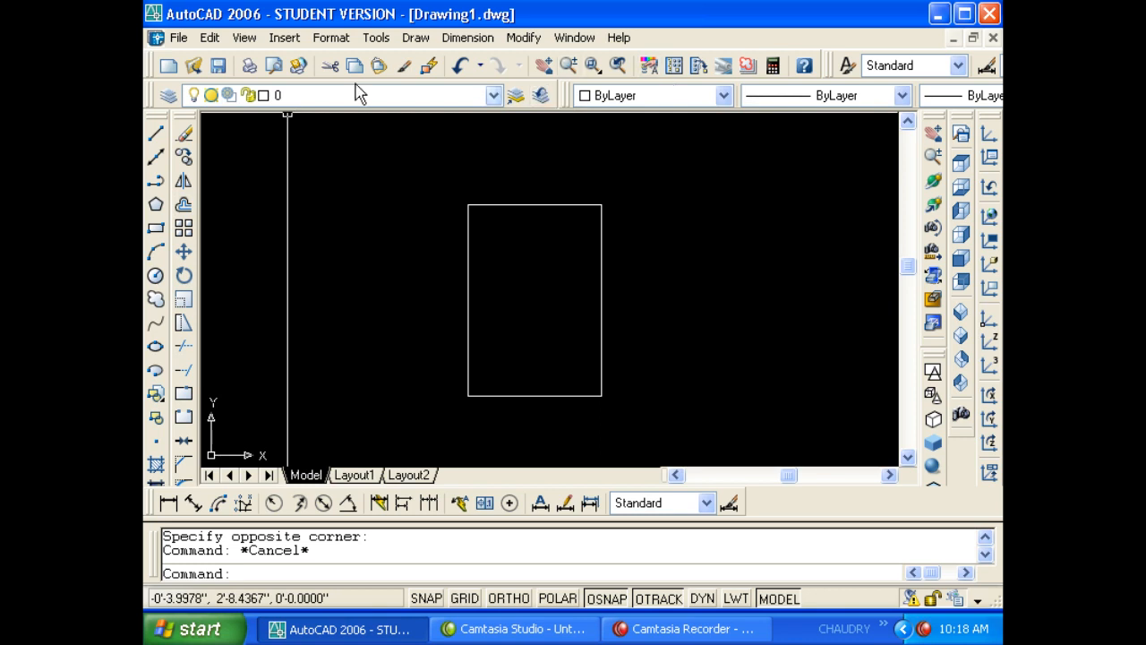
click(179, 40)
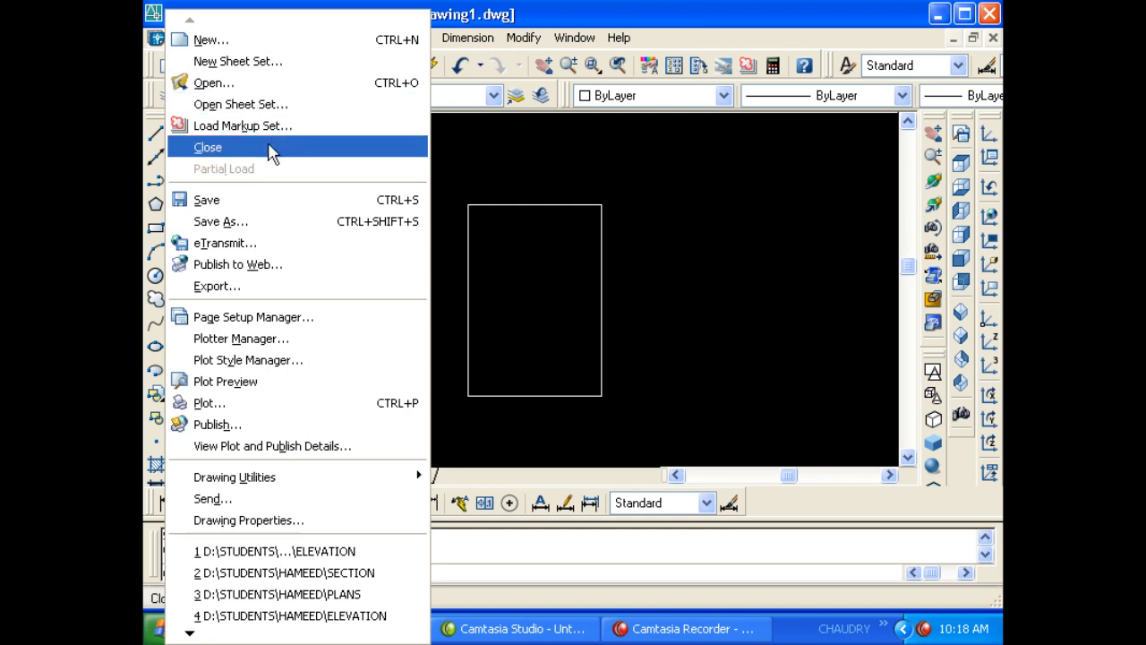
- Run CLOSE on Drawing1.dwg and cancel at the save prompt to keep it open
click(475, 192)
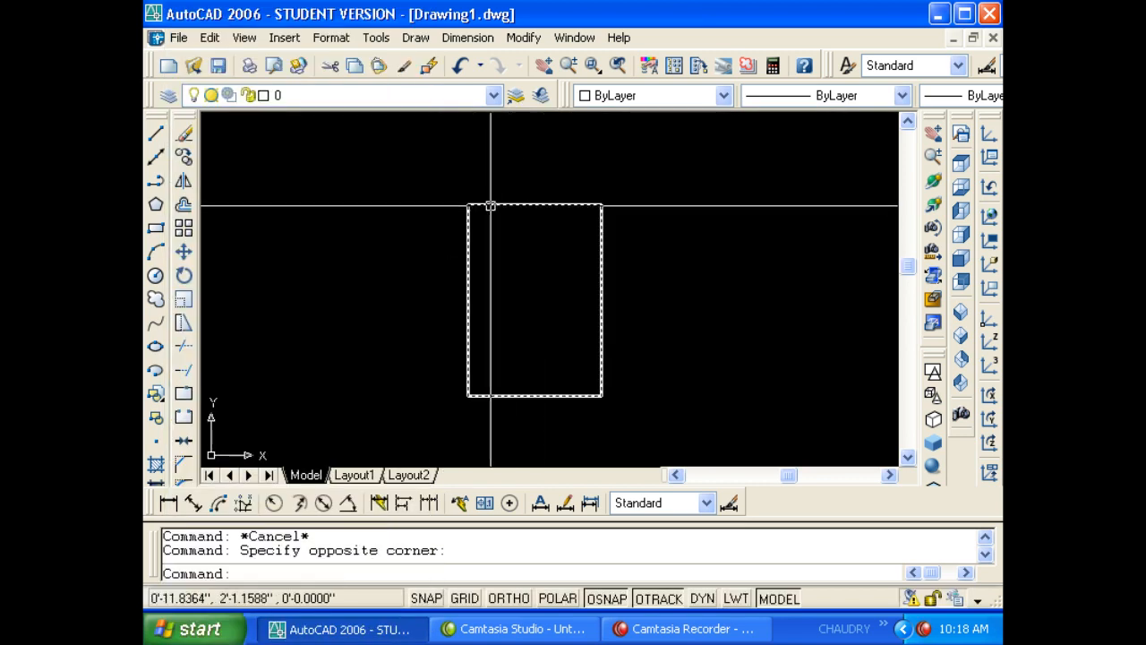
text(close)
key(Return)
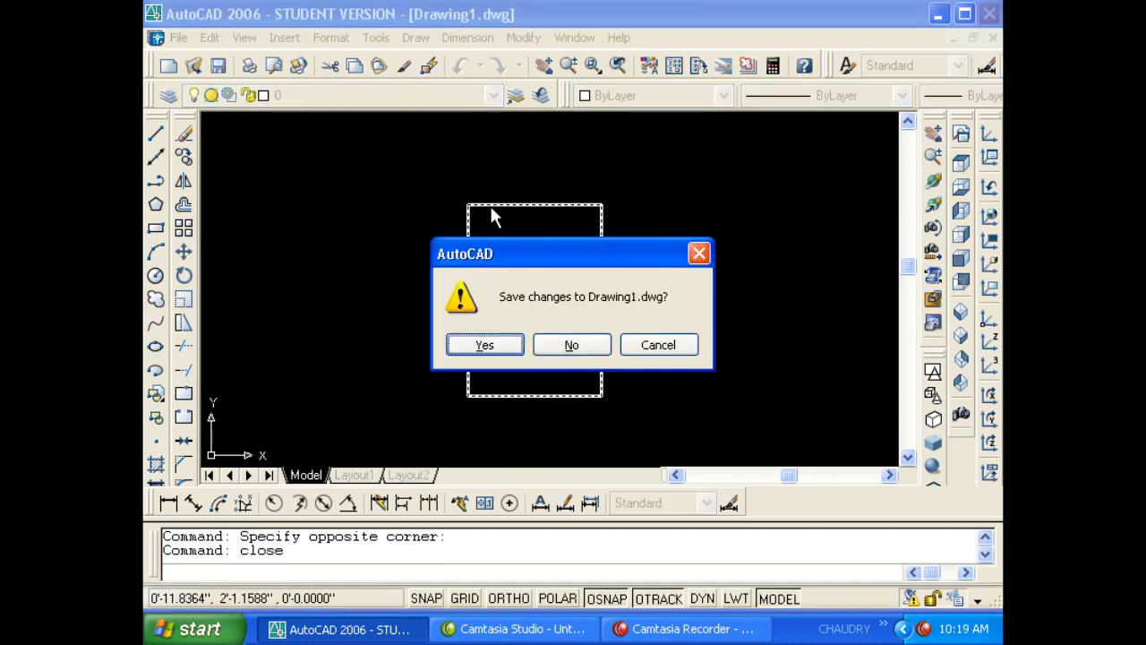
key(Escape)
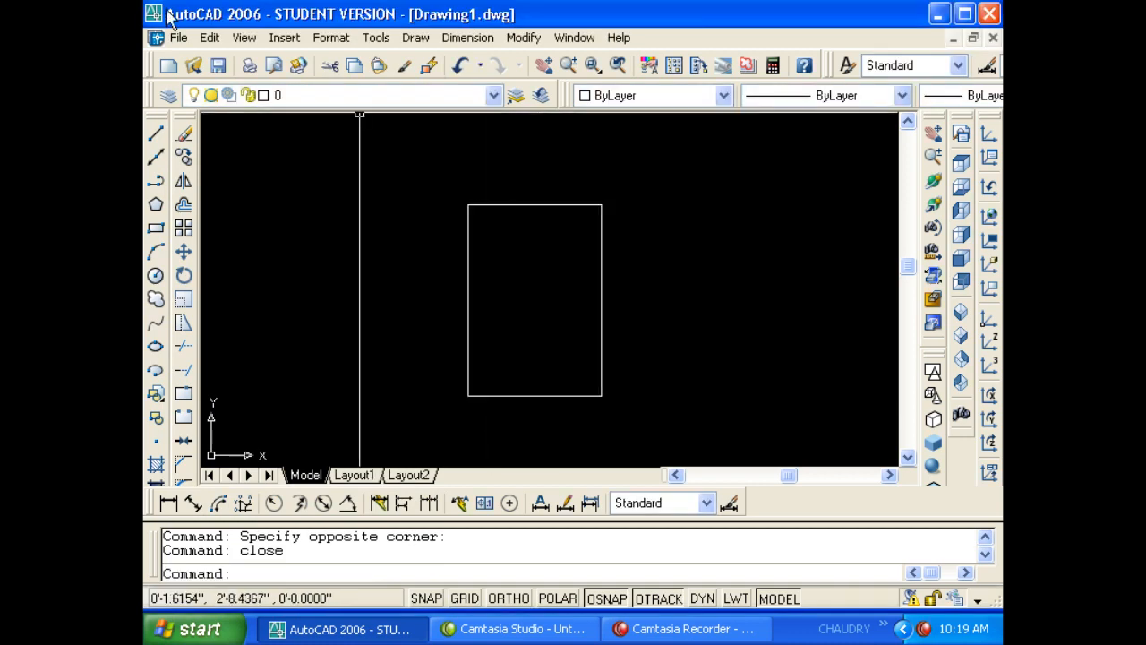
- Choose File > Close and back out of the save prompt again
click(178, 37)
click(226, 147)
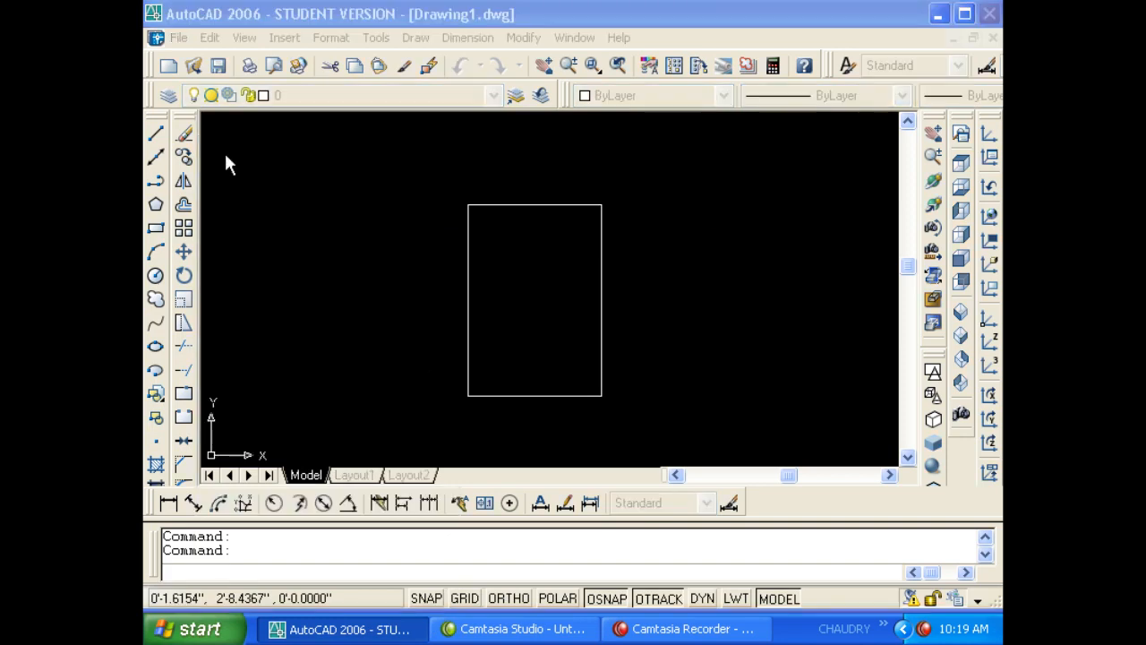
key(Escape)
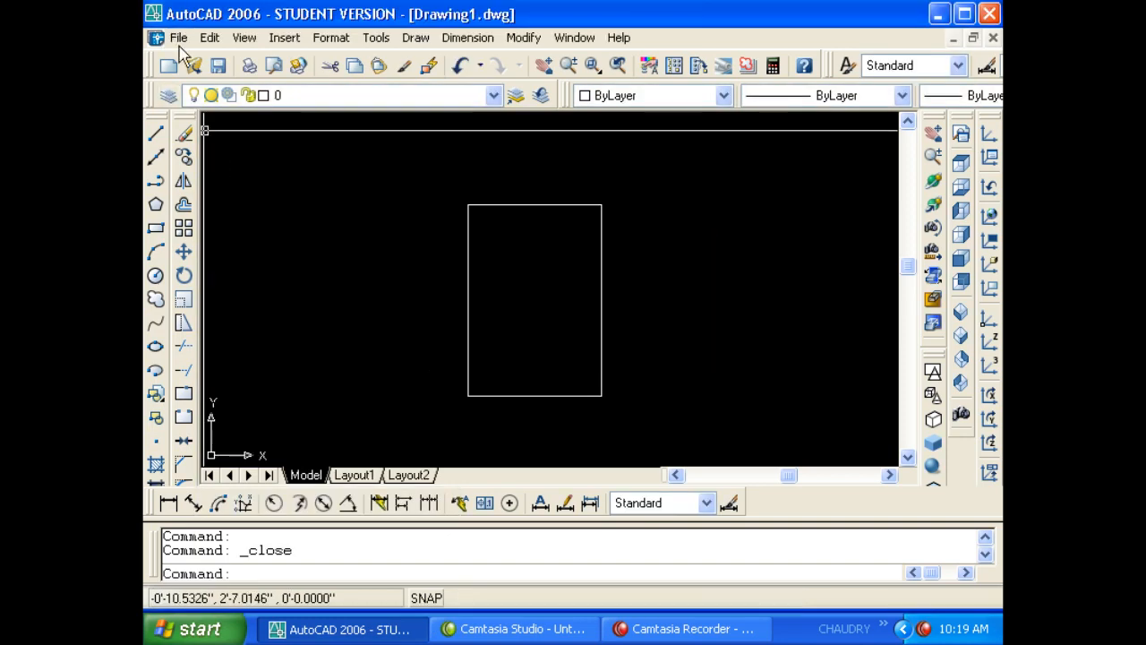
- Dismiss the New drawing wizard and point at Export in the File menu
click(170, 63)
key(Escape)
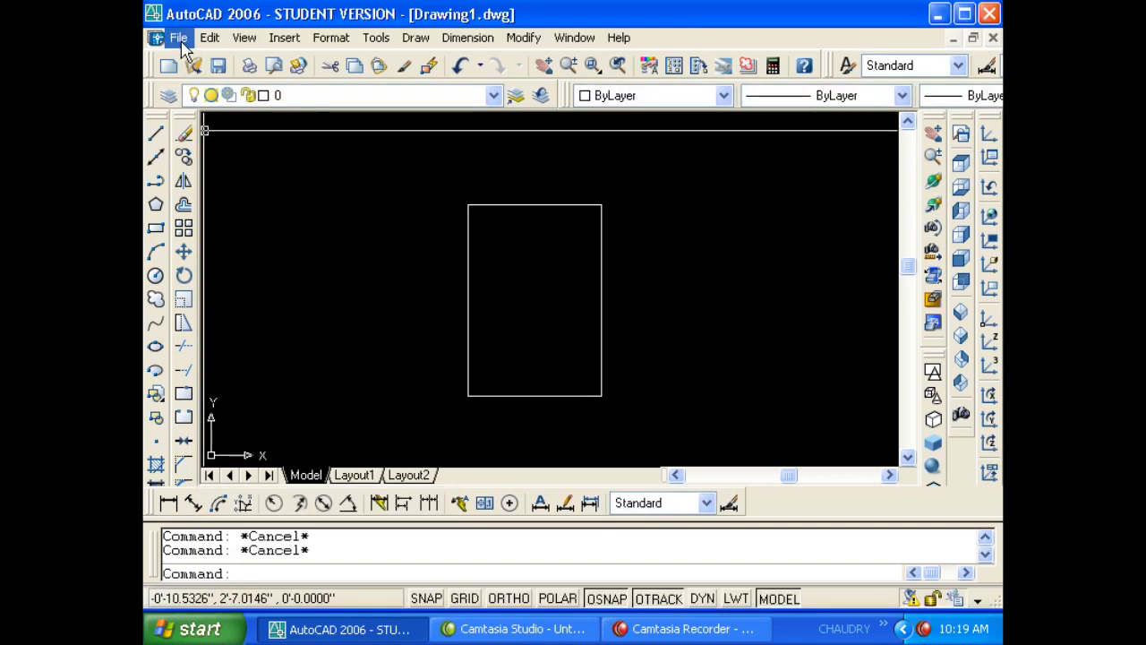
click(230, 42)
mouse_move(184, 41)
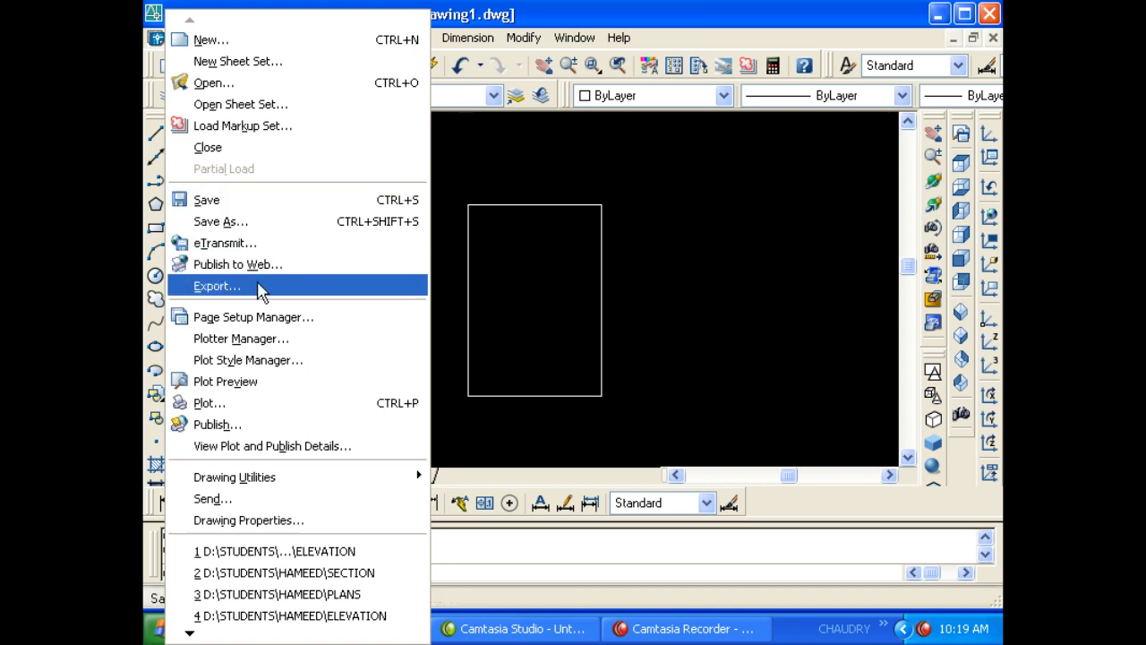
- Window-select the rectangle, pan slightly, then clear the selection
click(512, 238)
click(511, 238)
click(511, 237)
click(461, 187)
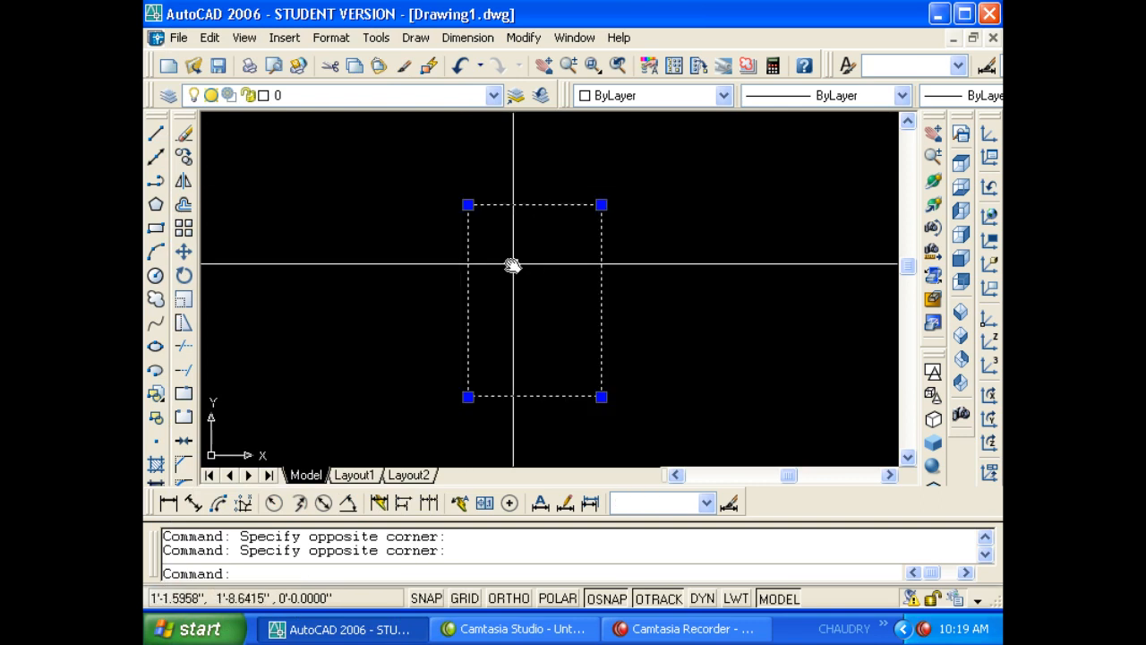
middle_drag(511, 259, 488, 254)
key(Escape)
key(Escape)
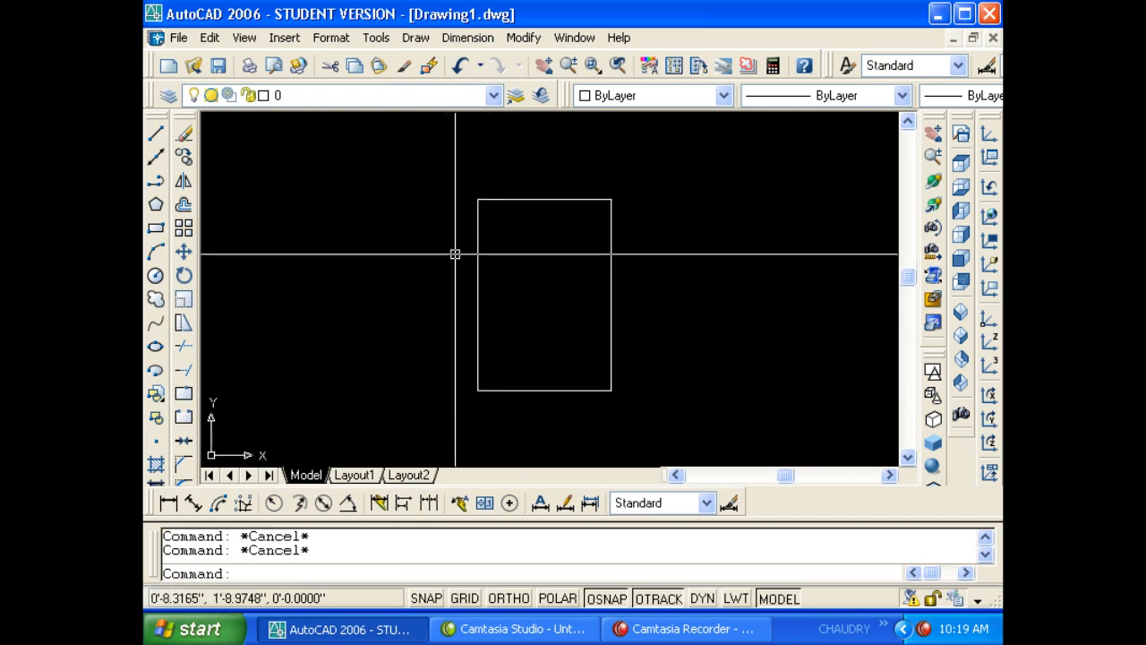
- Export the rectangle via File > Export as the Metafile Drawing1.wmf
click(177, 38)
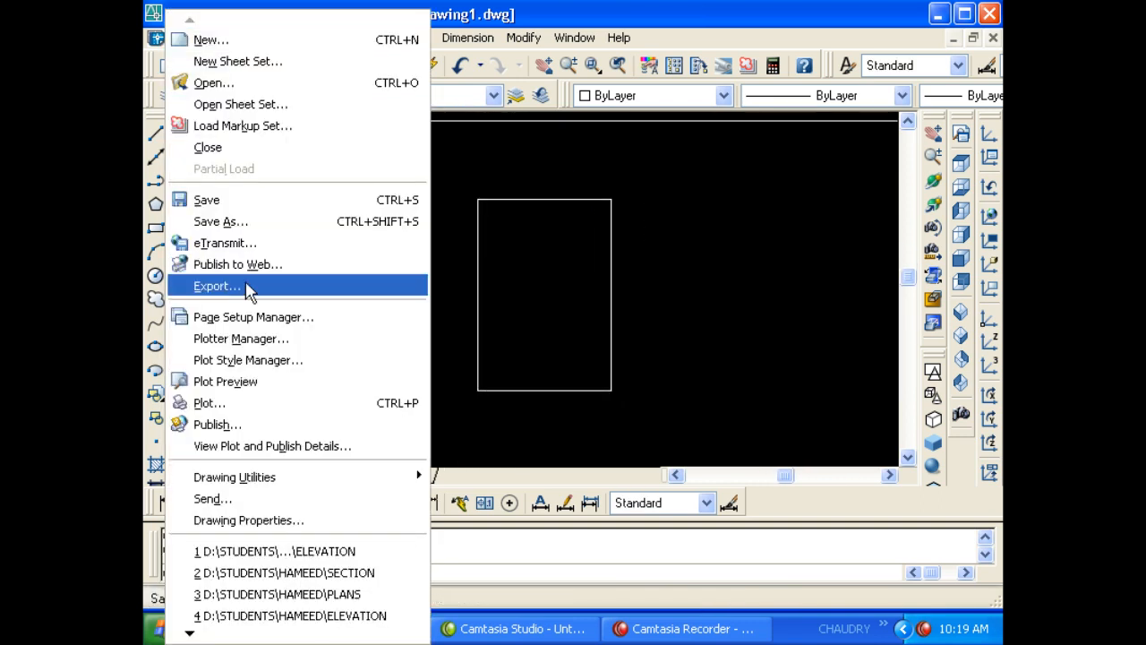
click(248, 289)
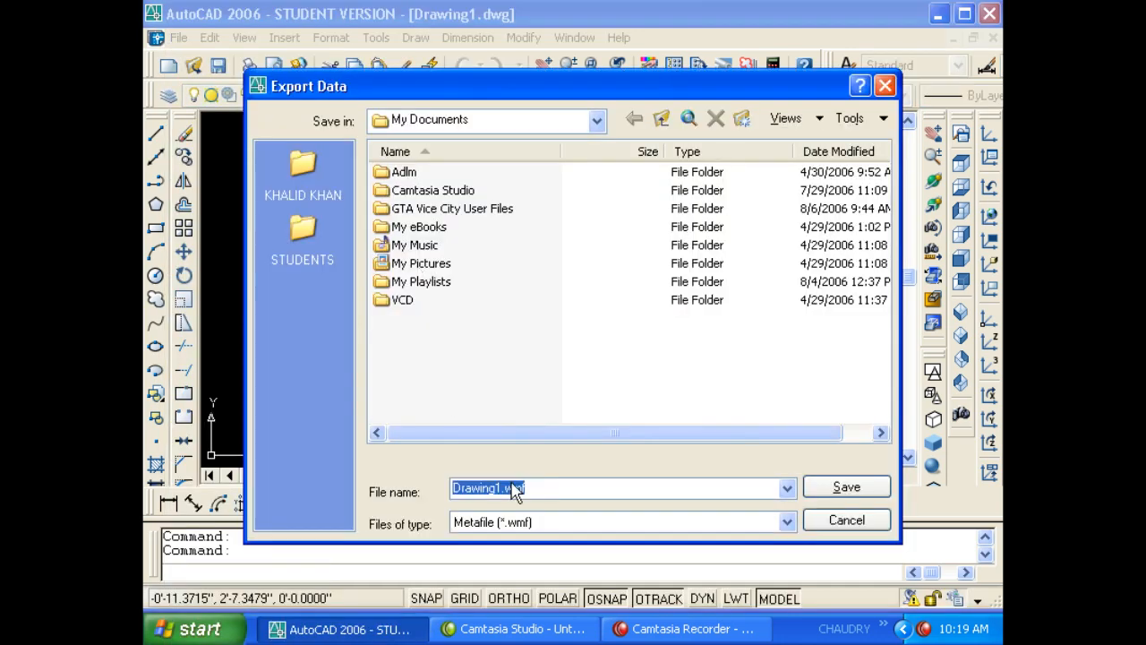
click(538, 527)
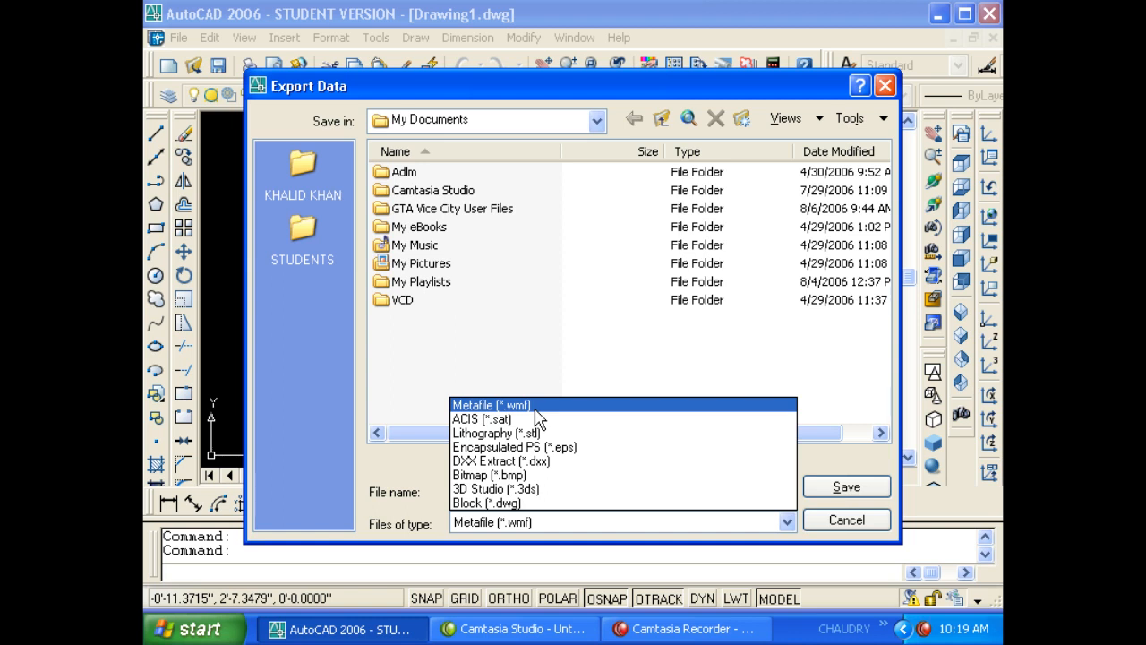
click(716, 98)
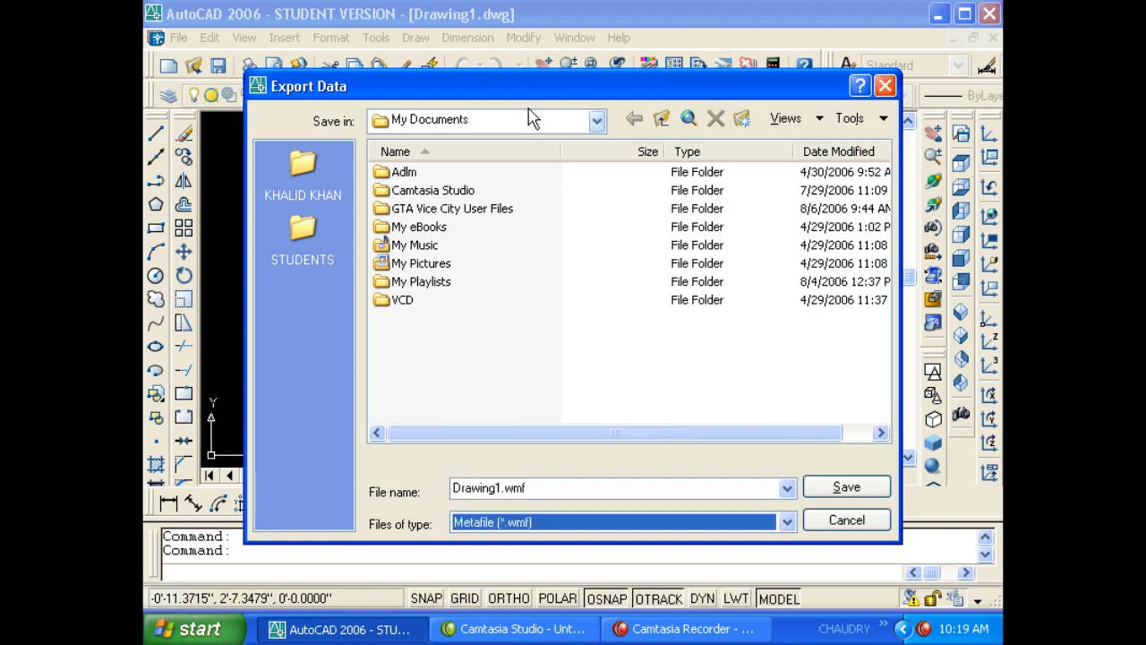
mouse_move(537, 90)
mouse_down()
mouse_move(897, 99)
mouse_move(918, 134)
mouse_up()
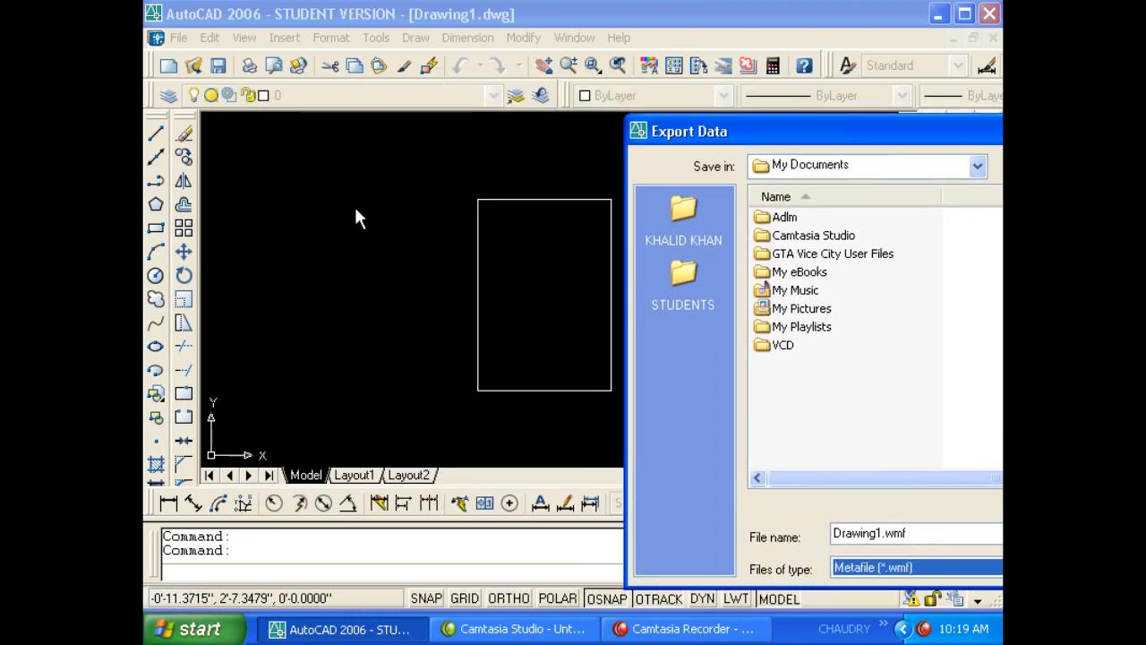
drag(680, 130, 336, 31)
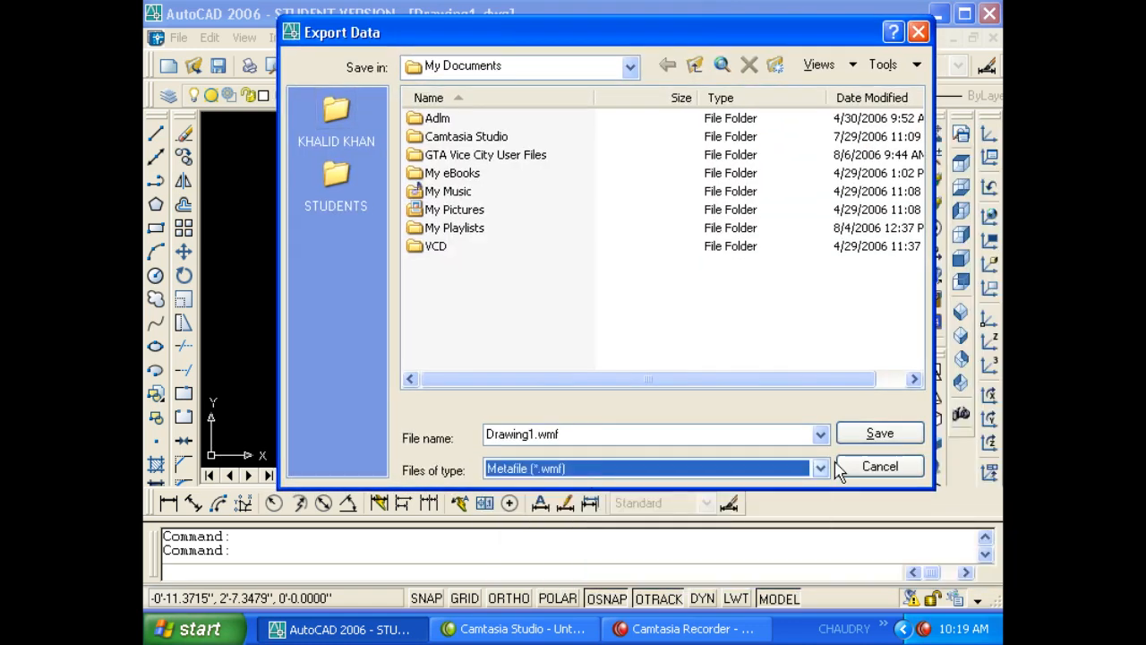
click(853, 440)
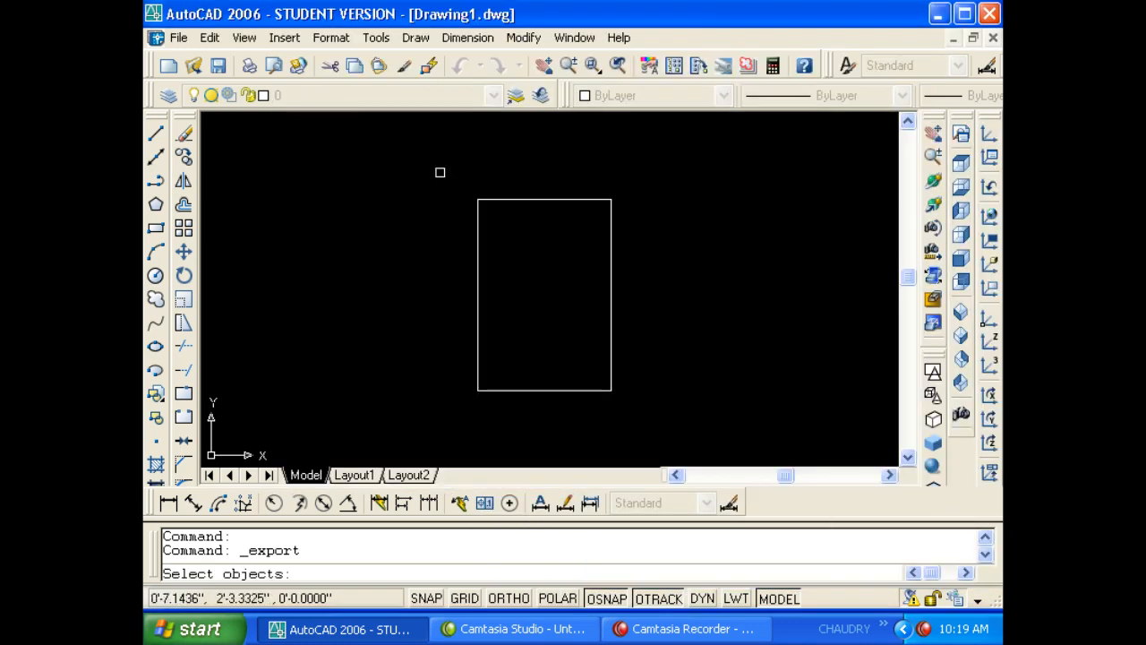
click(465, 183)
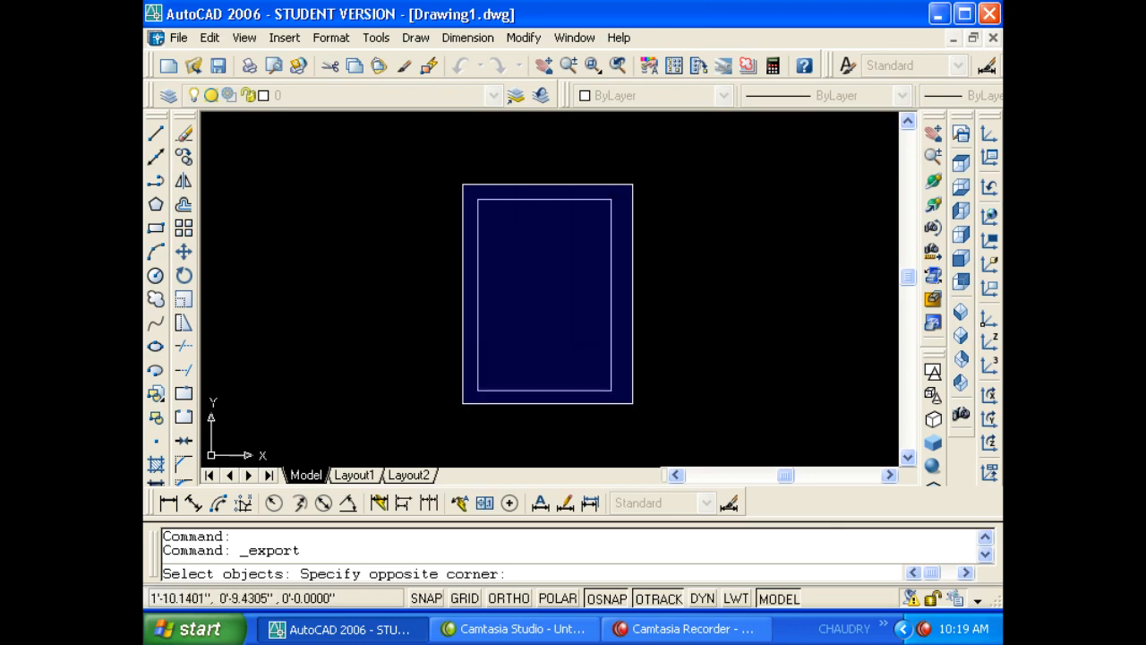
click(630, 400)
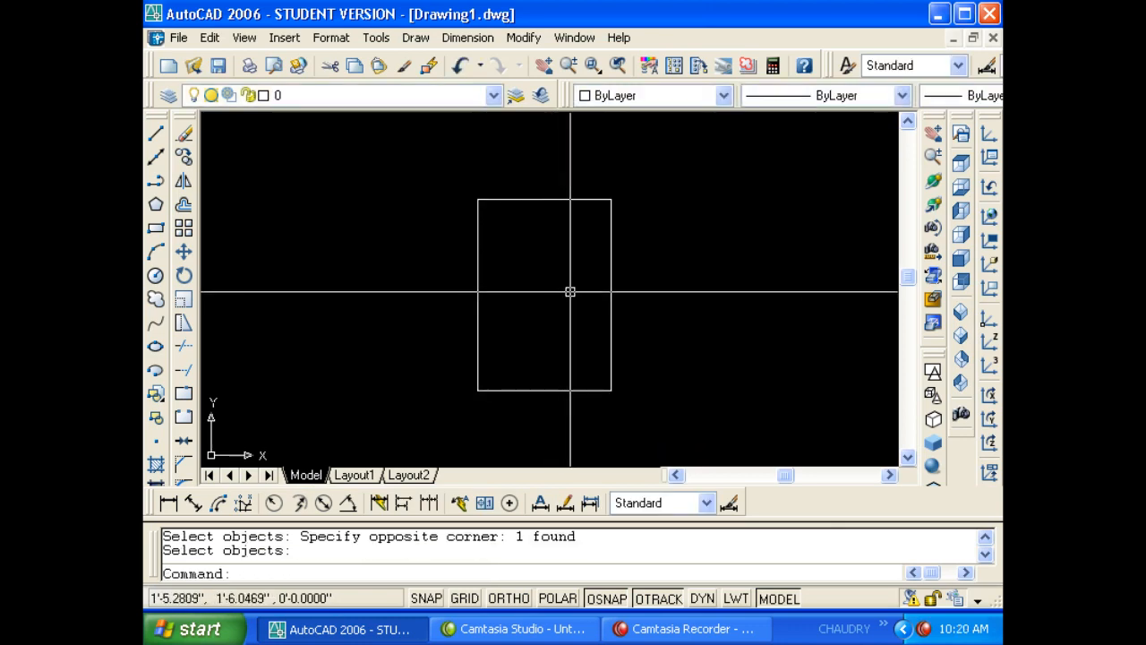
- Check the desktop, restore AutoCAD and reopen Export Data with EXP
click(938, 14)
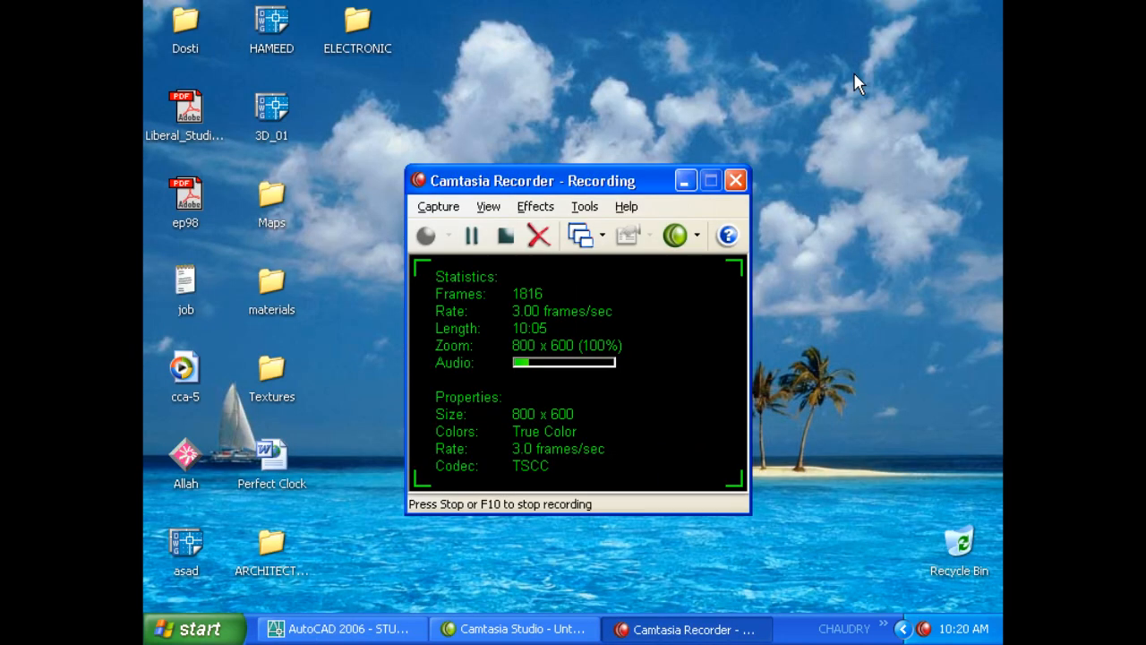
click(374, 626)
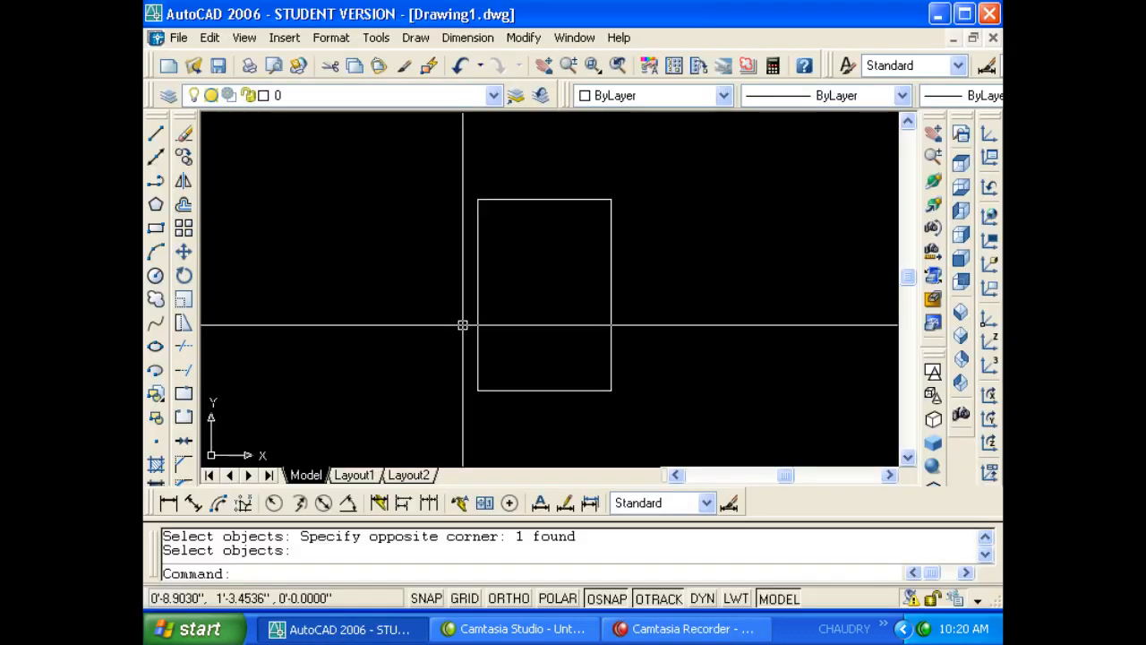
text(exp)
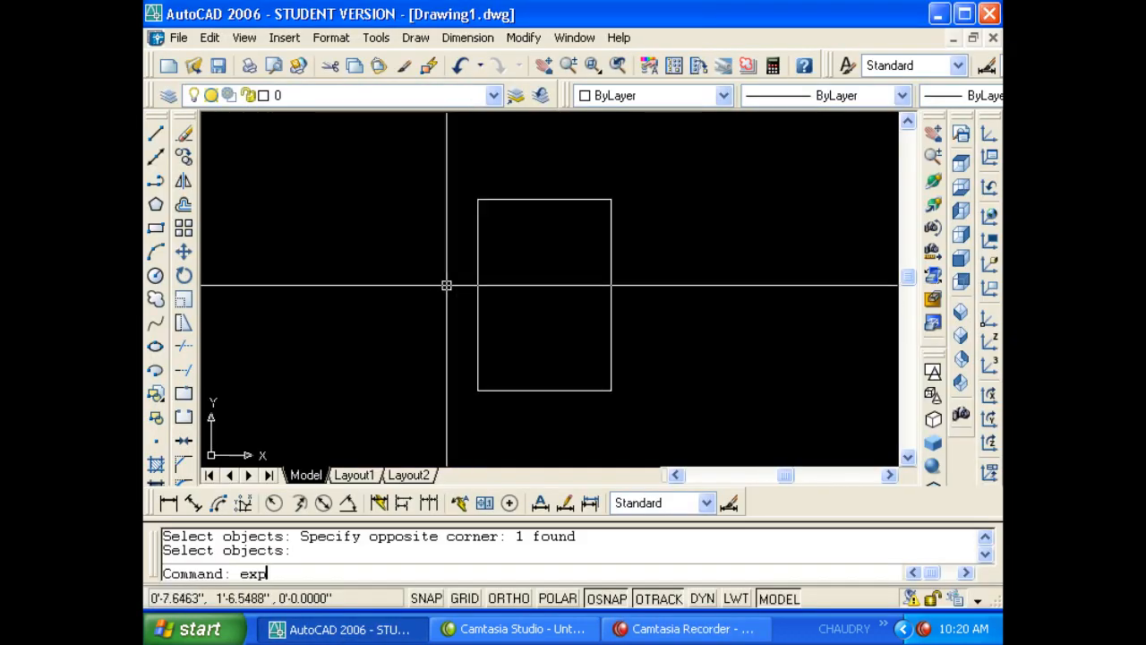
key(Return)
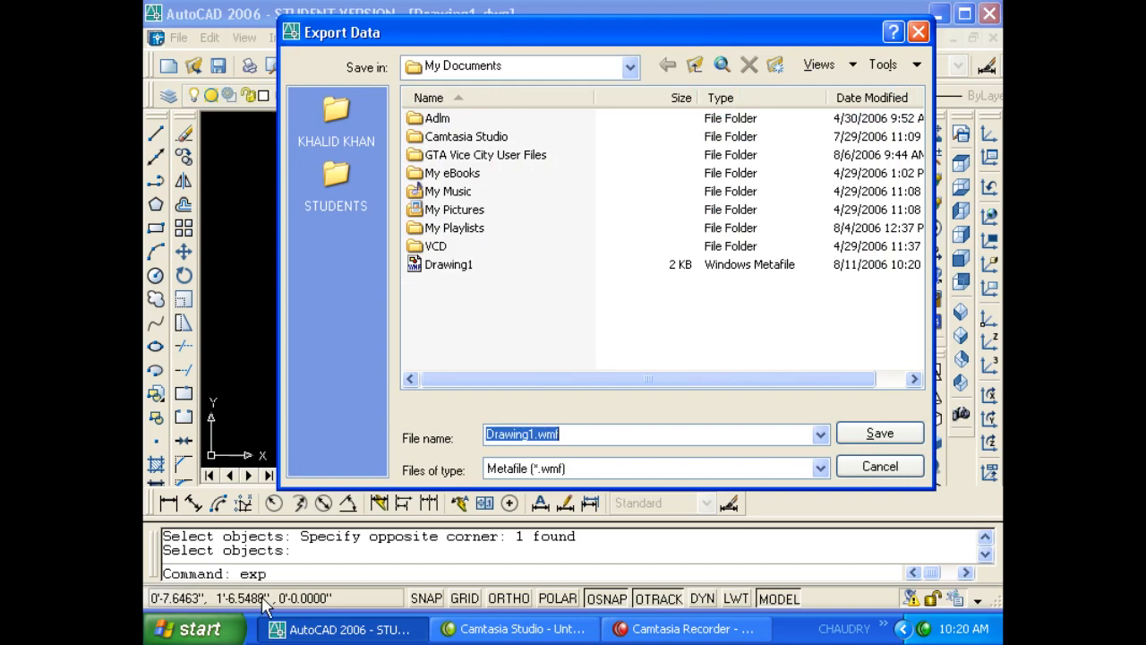
click(197, 629)
- Preview Drawing1.wmf from My Documents to confirm it shows the rectangle
click(430, 229)
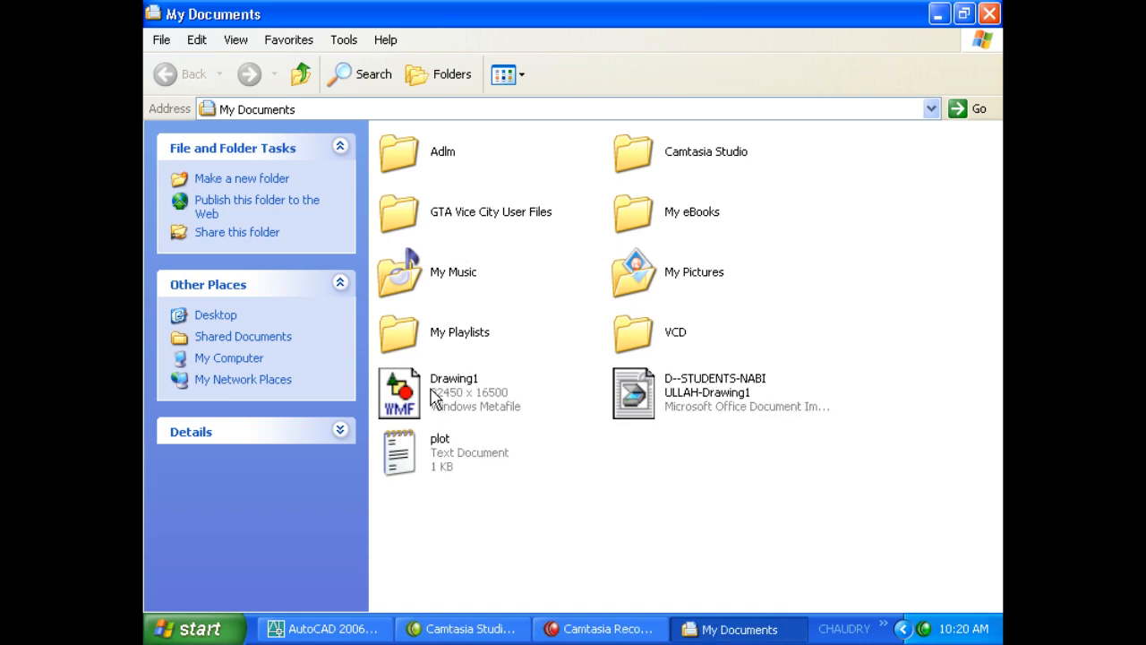
double_click(436, 391)
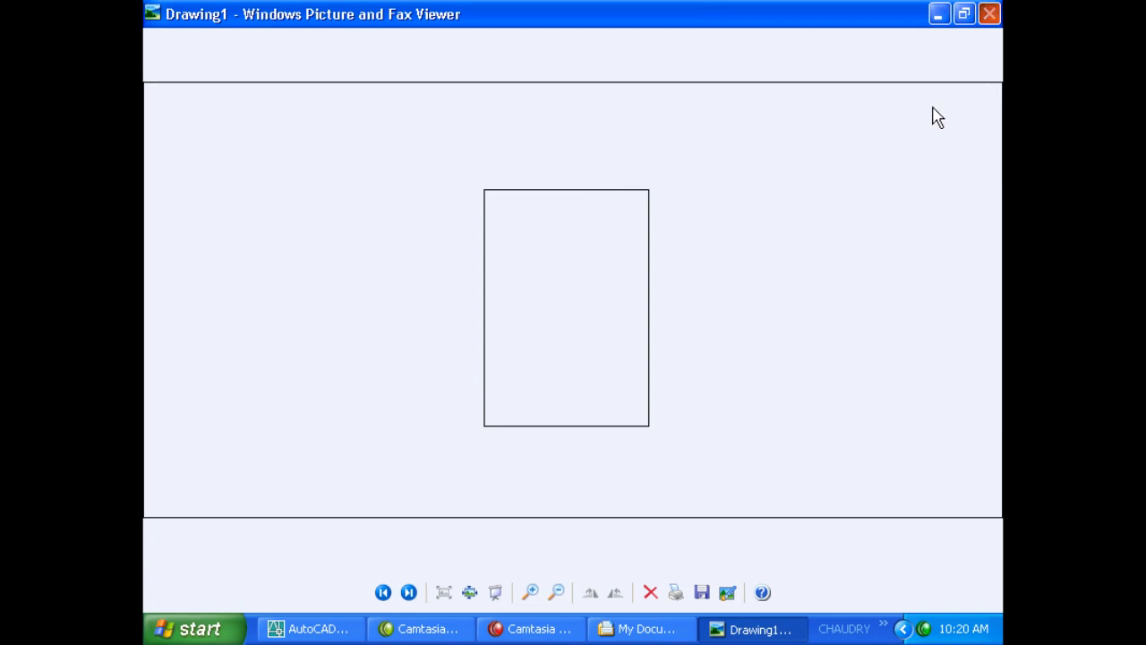
click(990, 13)
- Delete the plot text file and return to AutoCAD's pending export
click(826, 258)
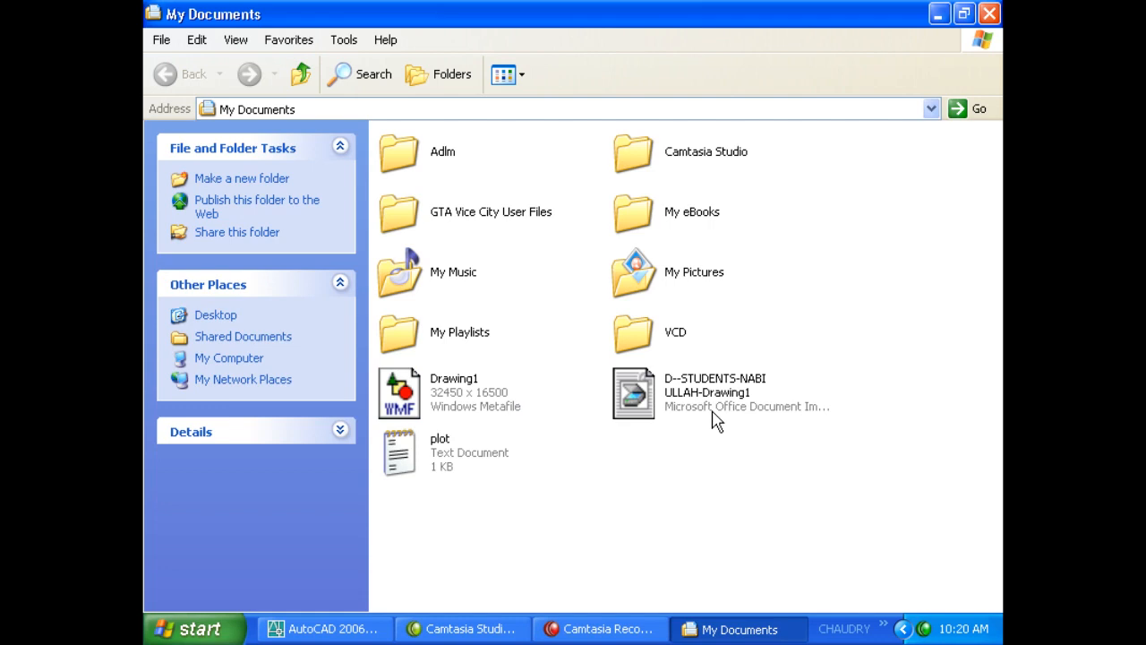
double_click(435, 453)
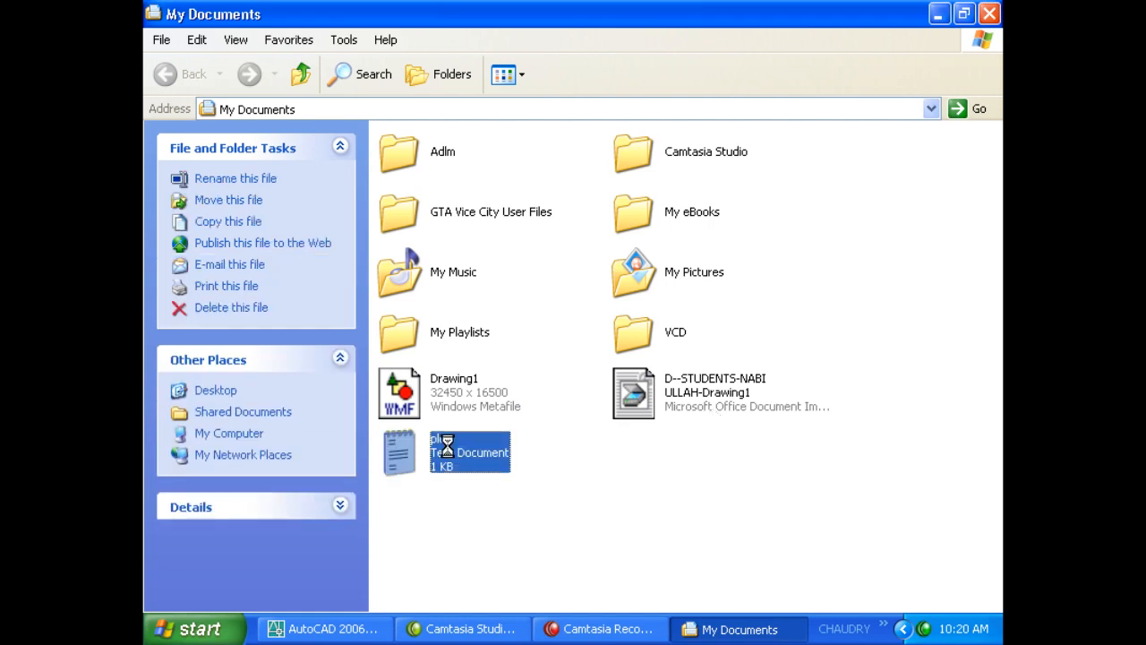
key(Delete)
key(Return)
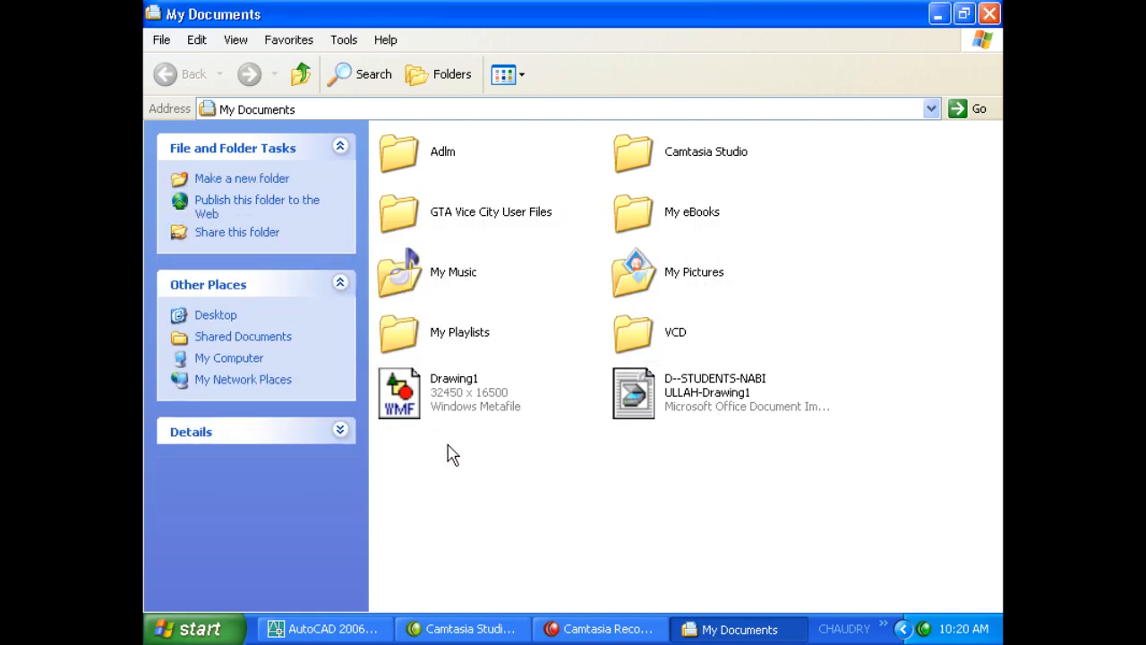
click(322, 628)
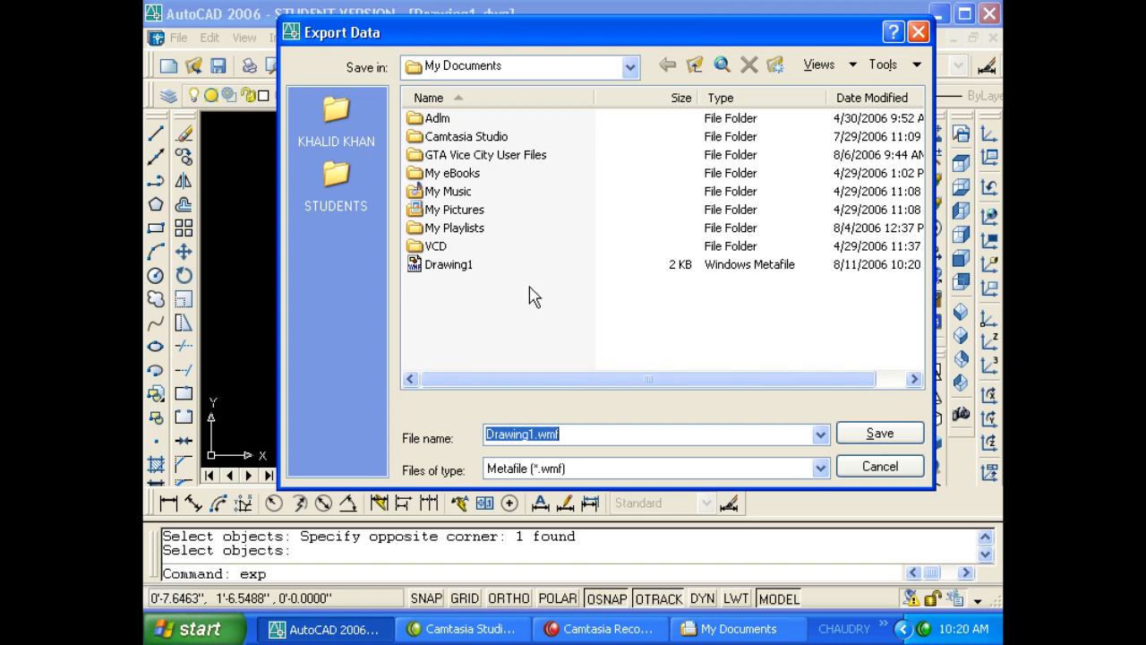
- Set the export to Bitmap (*.bmp), saved on the Desktop under the name 222
click(567, 466)
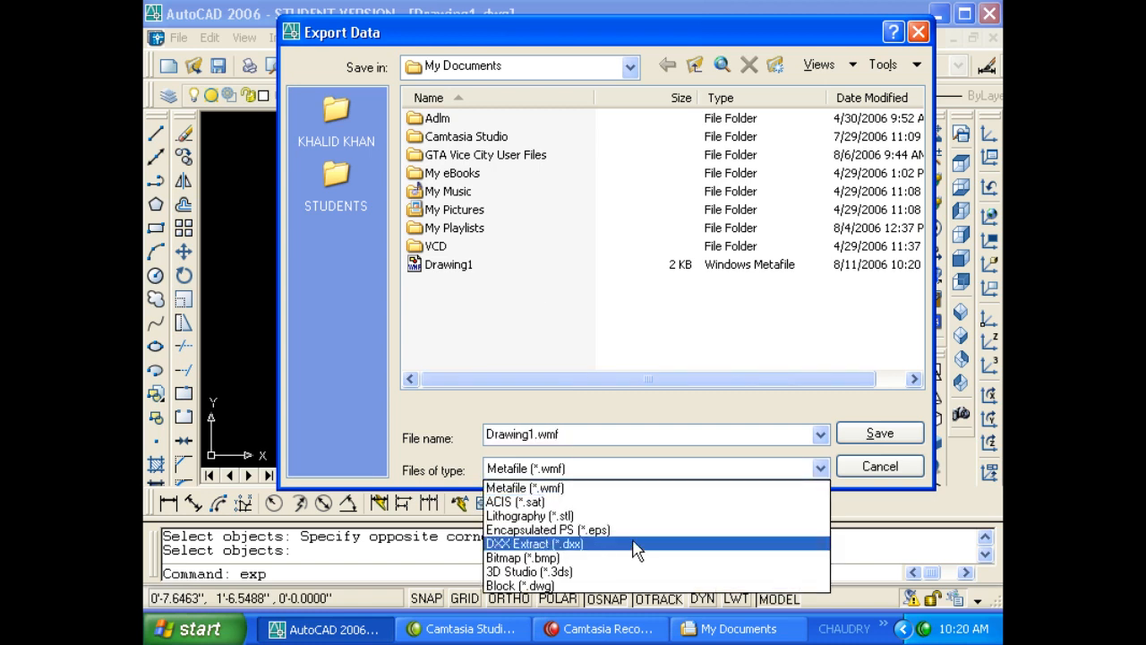
click(603, 559)
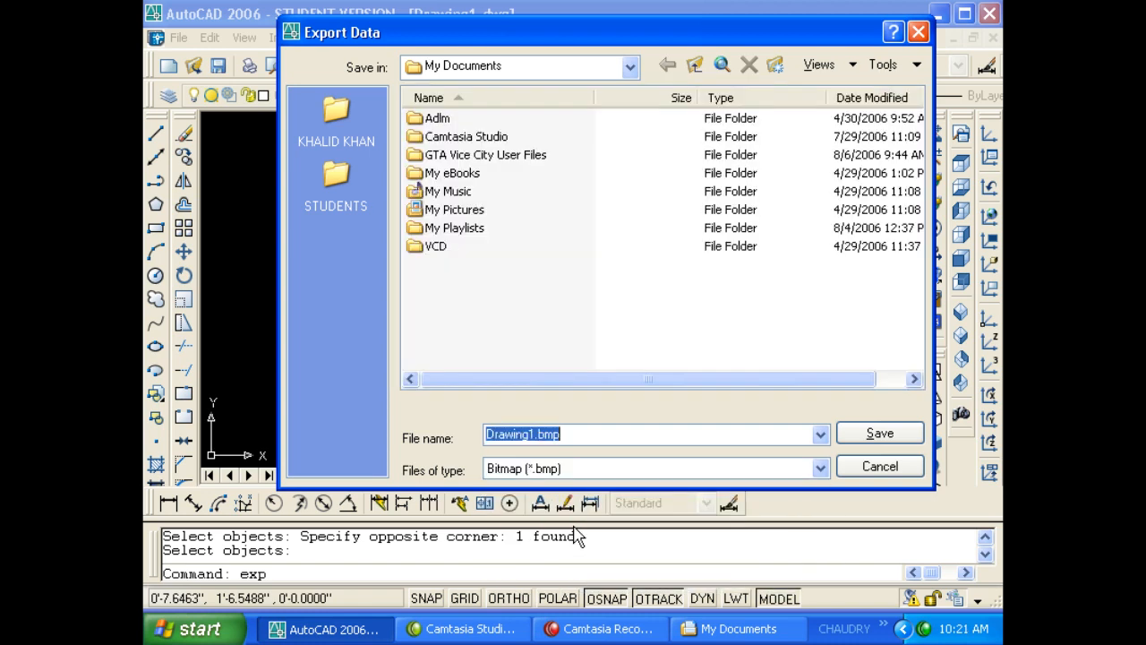
click(443, 66)
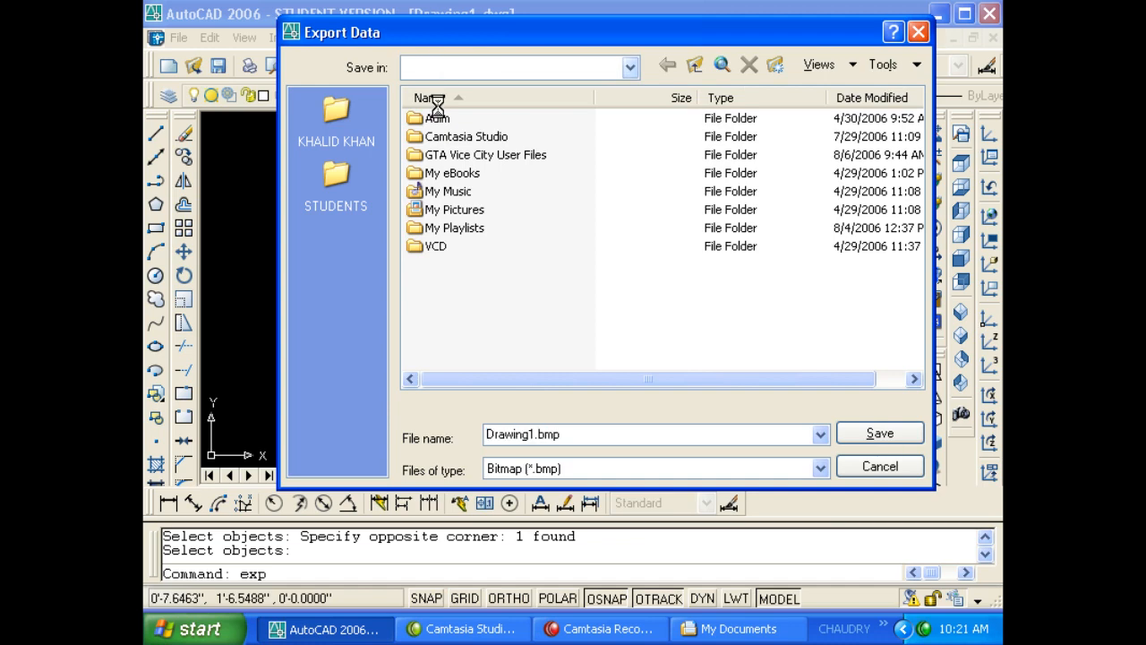
click(445, 90)
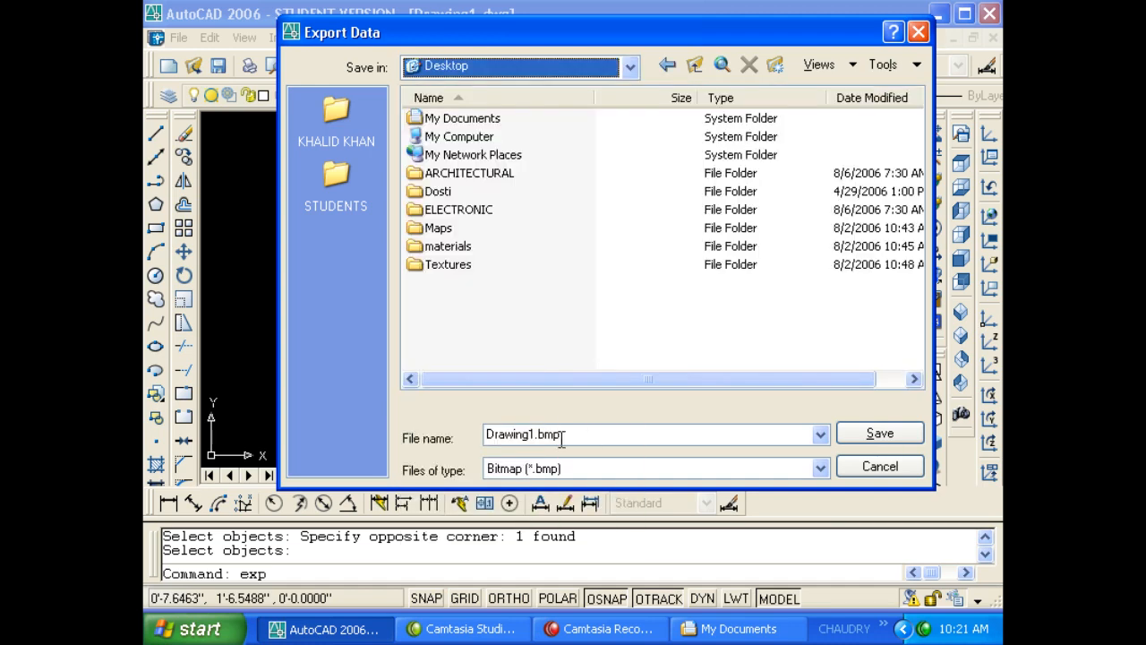
click(568, 438)
text(222)
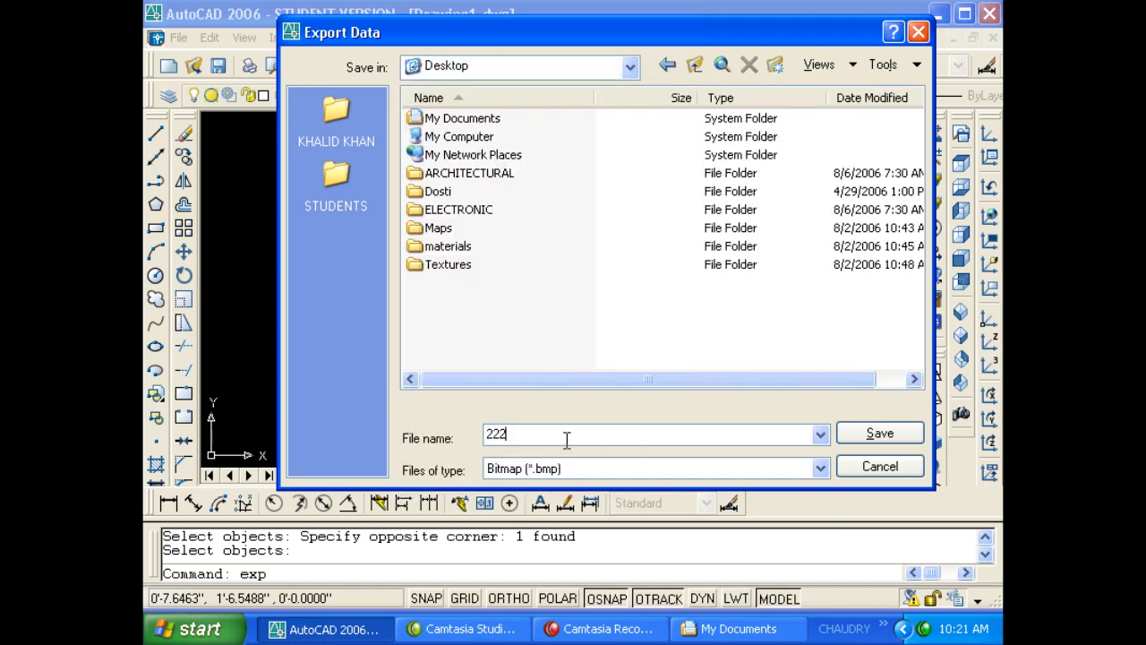
click(855, 439)
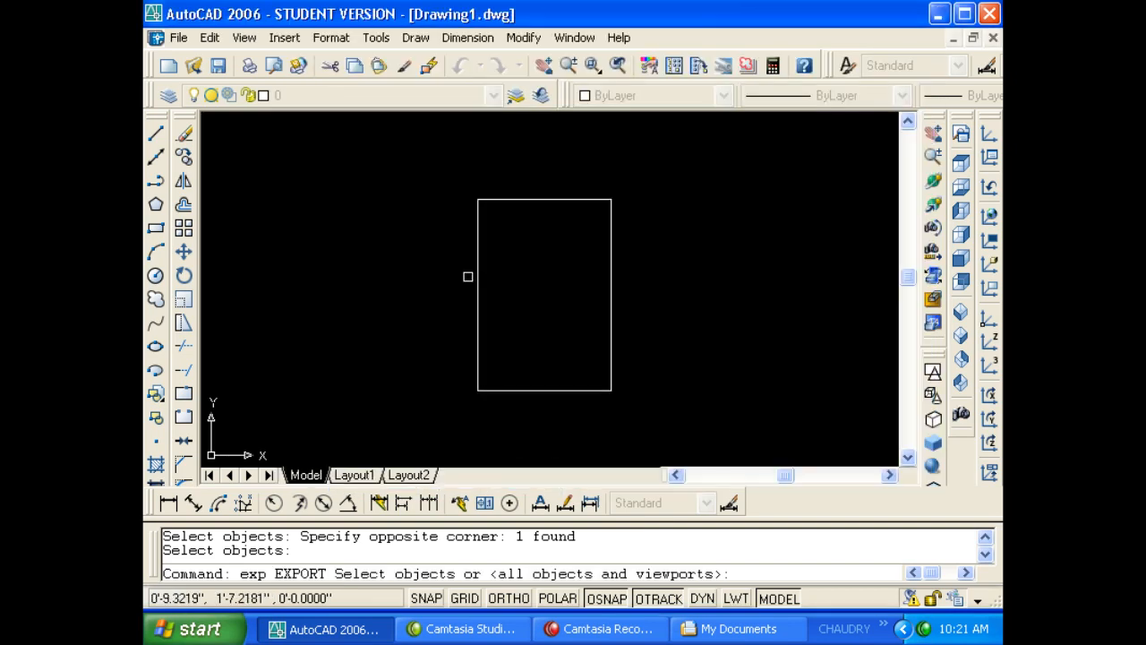
- Window-select the rectangle and finish selection to write the bitmap
click(448, 182)
click(660, 413)
key(Return)
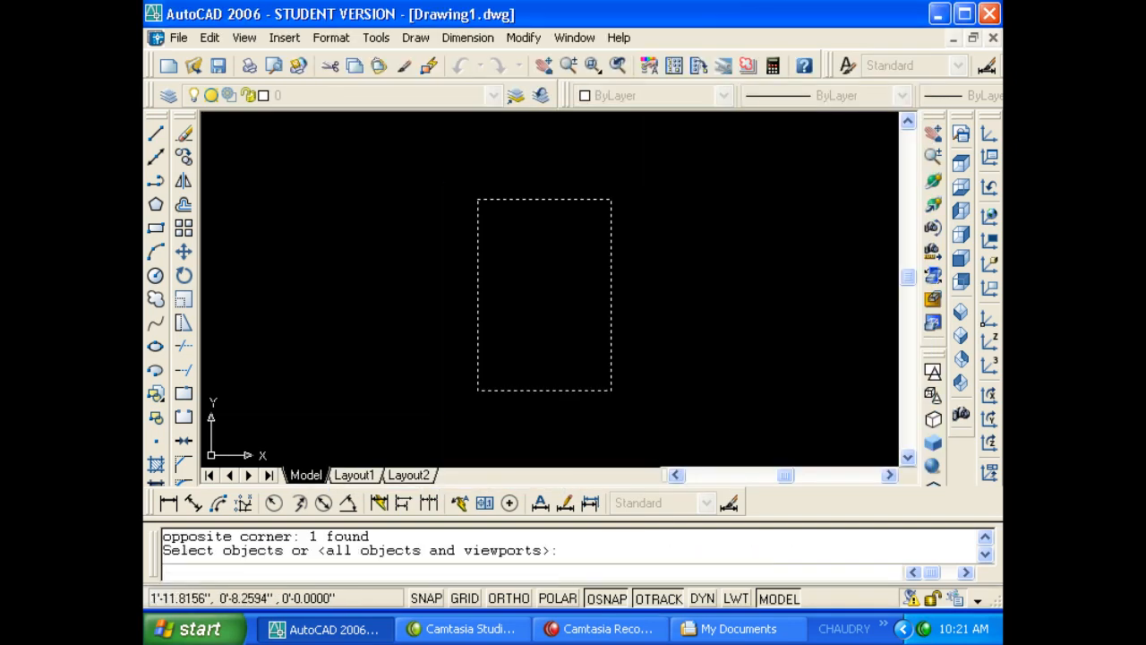
- View the 222 bitmap from the Desktop in the picture viewer, then return to AutoCAD
click(350, 629)
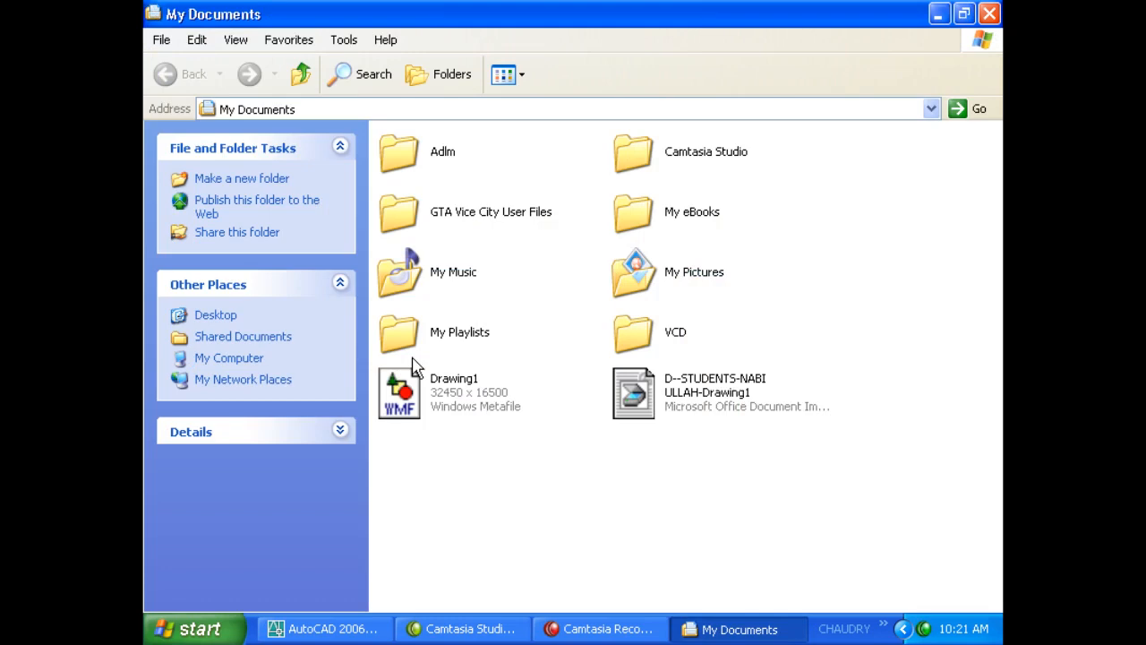
click(990, 14)
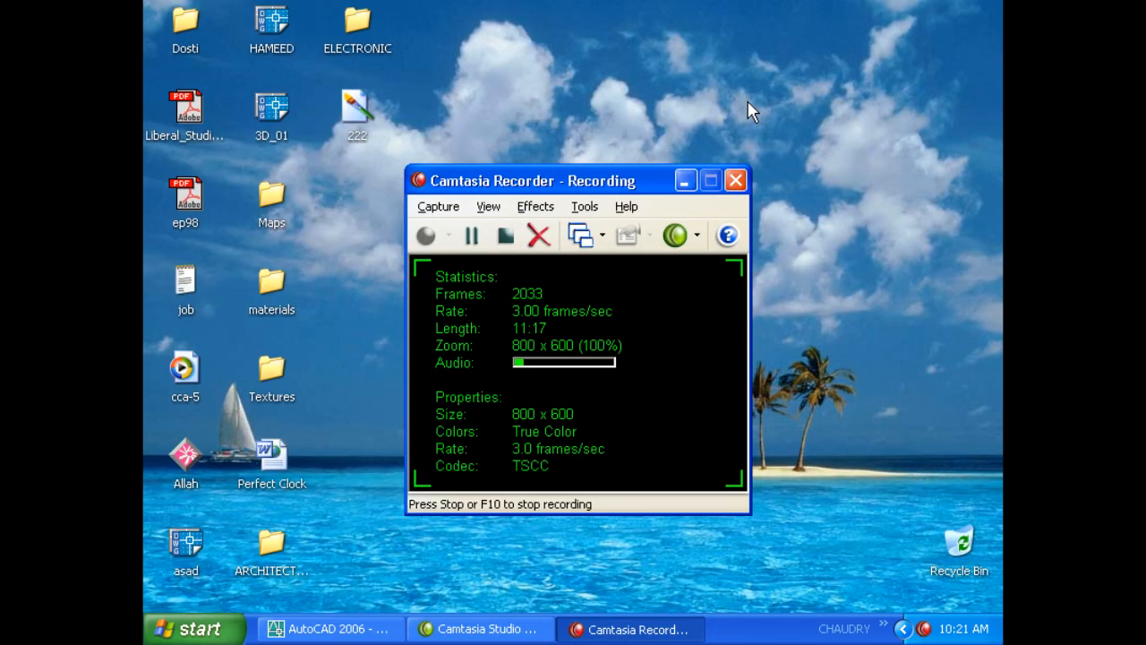
double_click(357, 109)
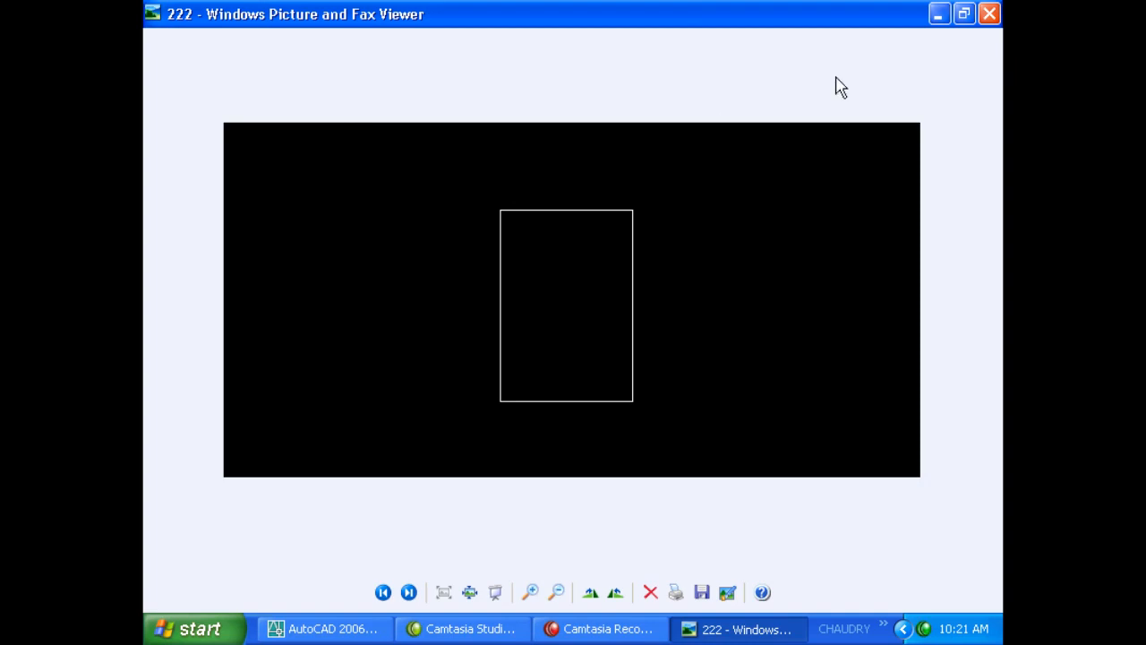
click(990, 13)
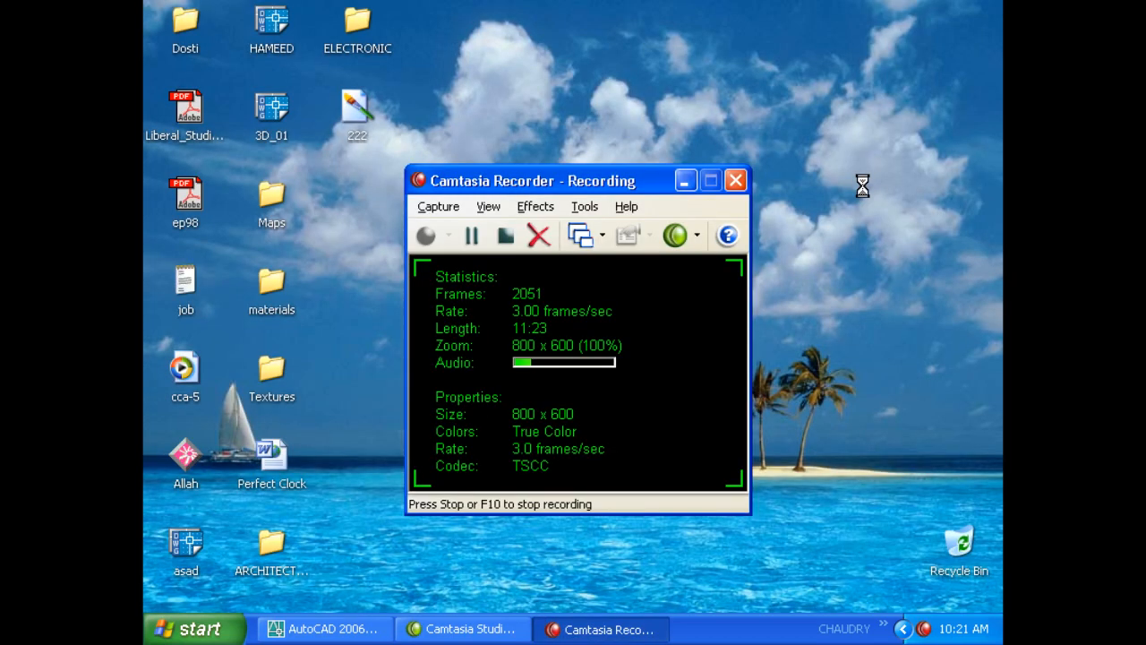
click(327, 629)
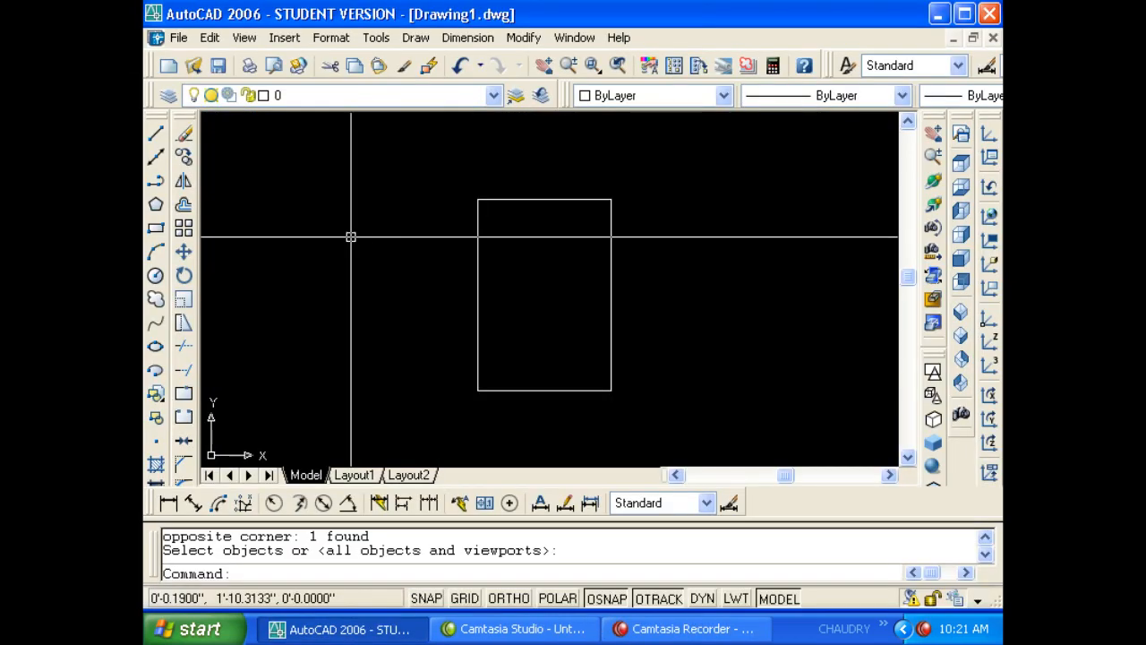
- Cancel a mistaken EXTRUDE, start EXPORT, try the Block (*.dwg) type, then cancel
text(ext)
key(Return)
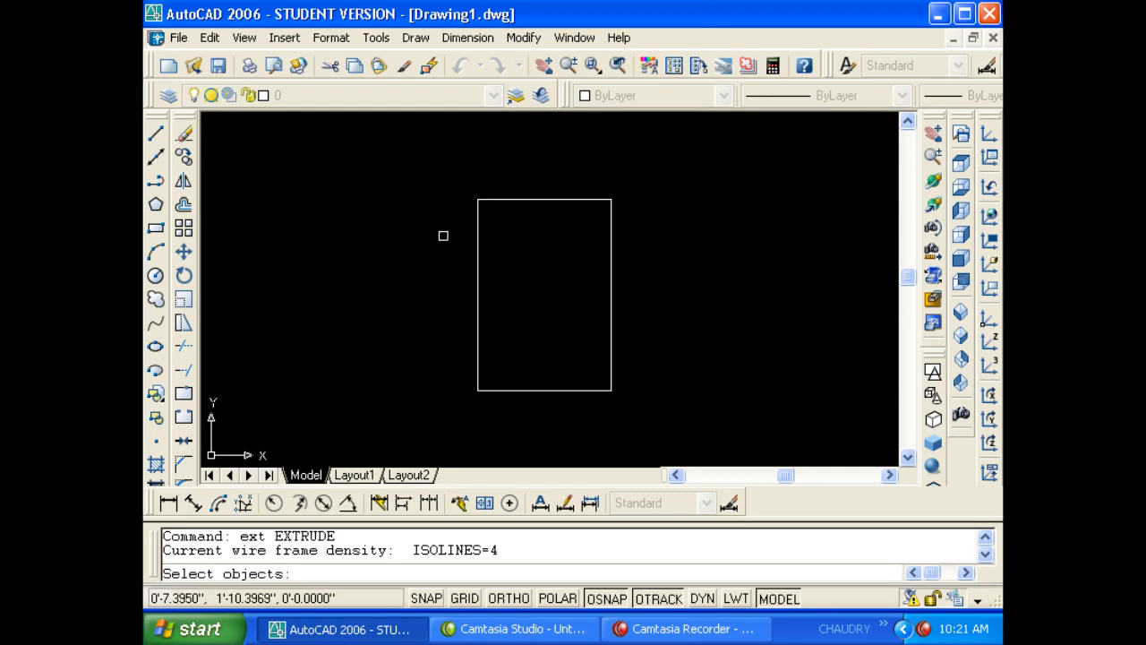
key(Escape)
key(Escape)
text(exp)
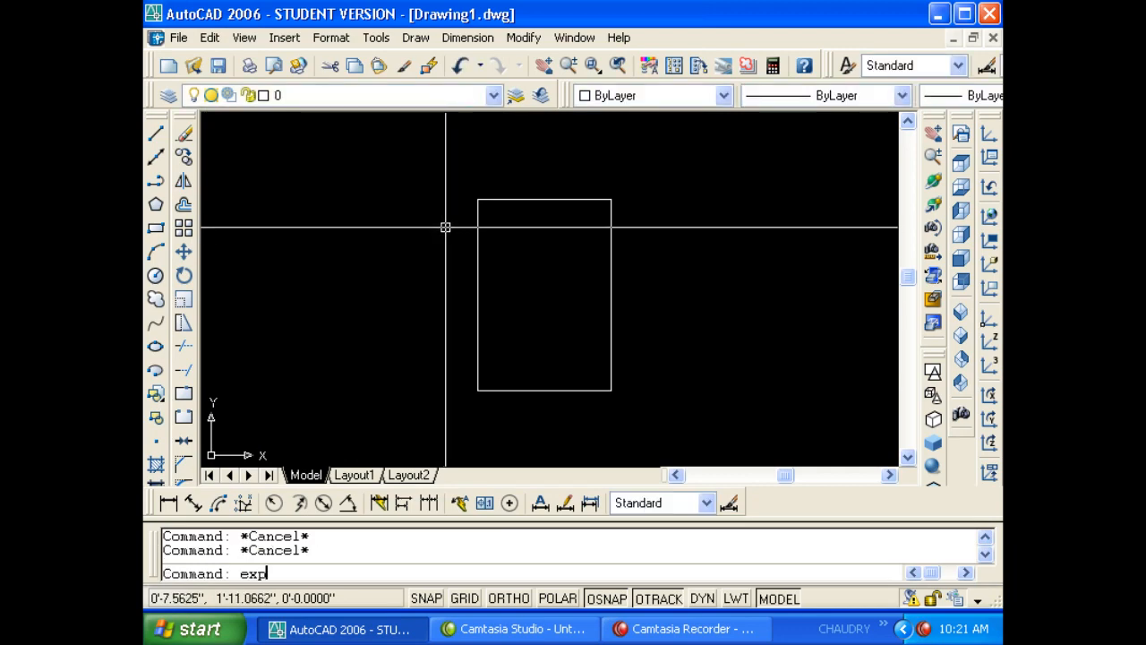
key(Return)
click(570, 467)
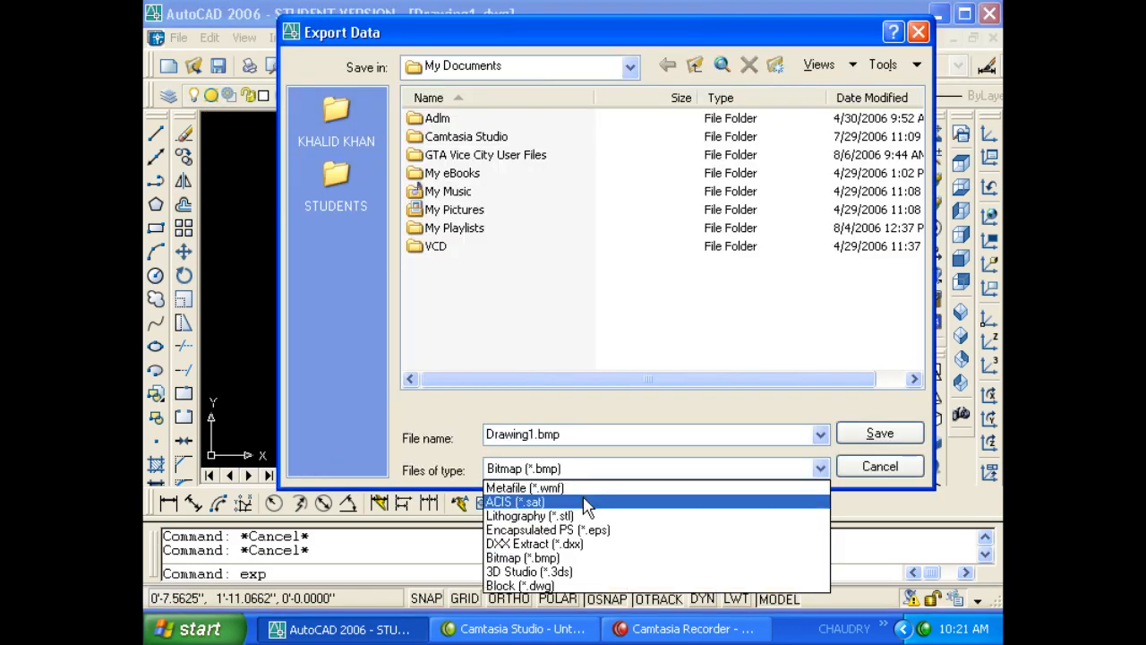
click(581, 586)
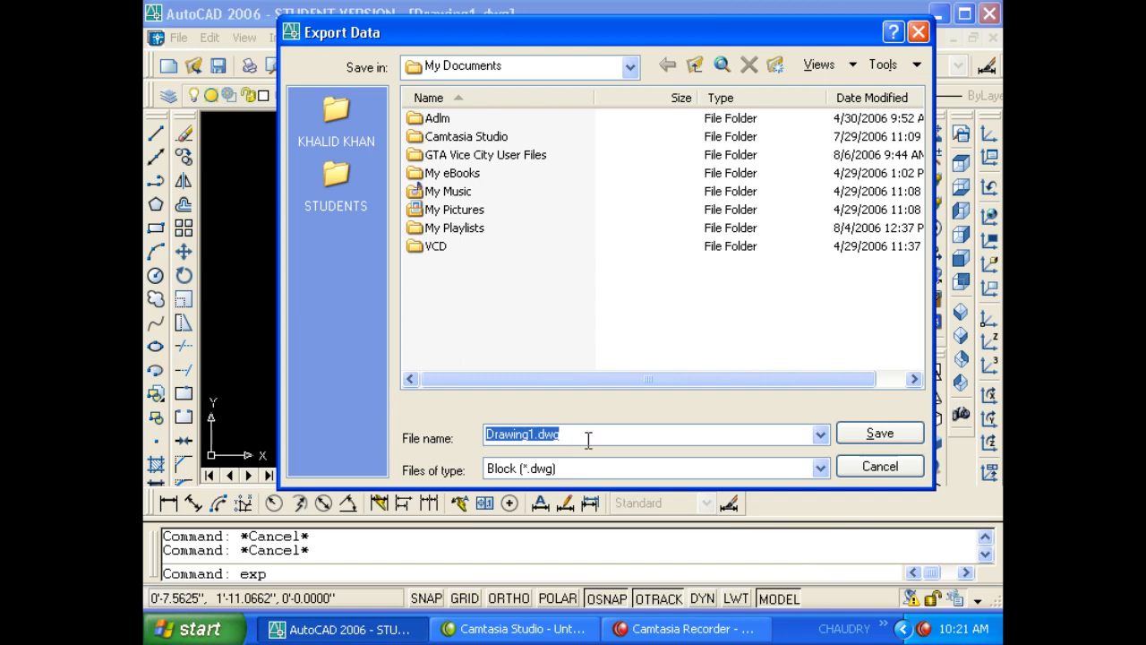
click(592, 469)
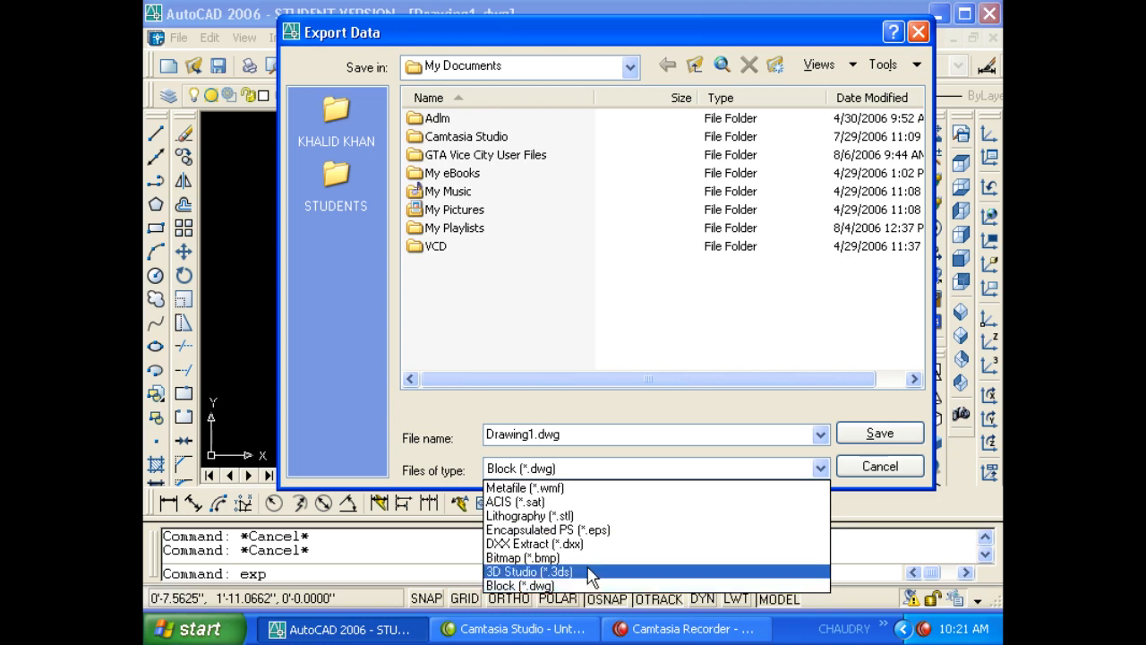
key(Escape)
key(Escape)
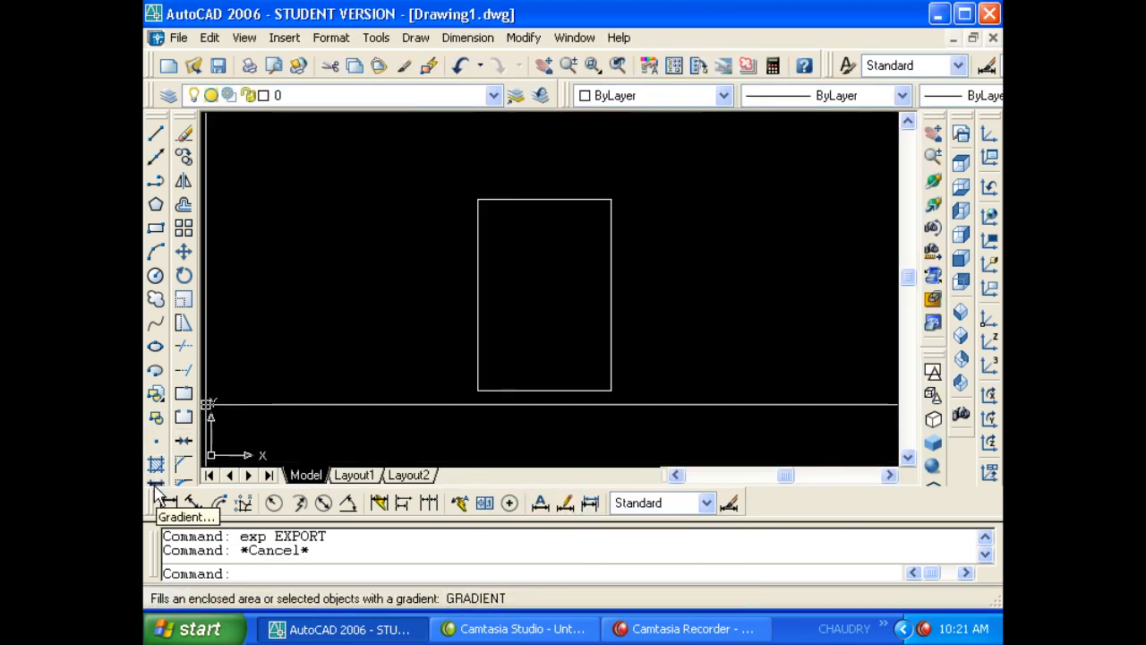
- Export as Block (*.dwg) to the Desktop under the name 34
text(ex)
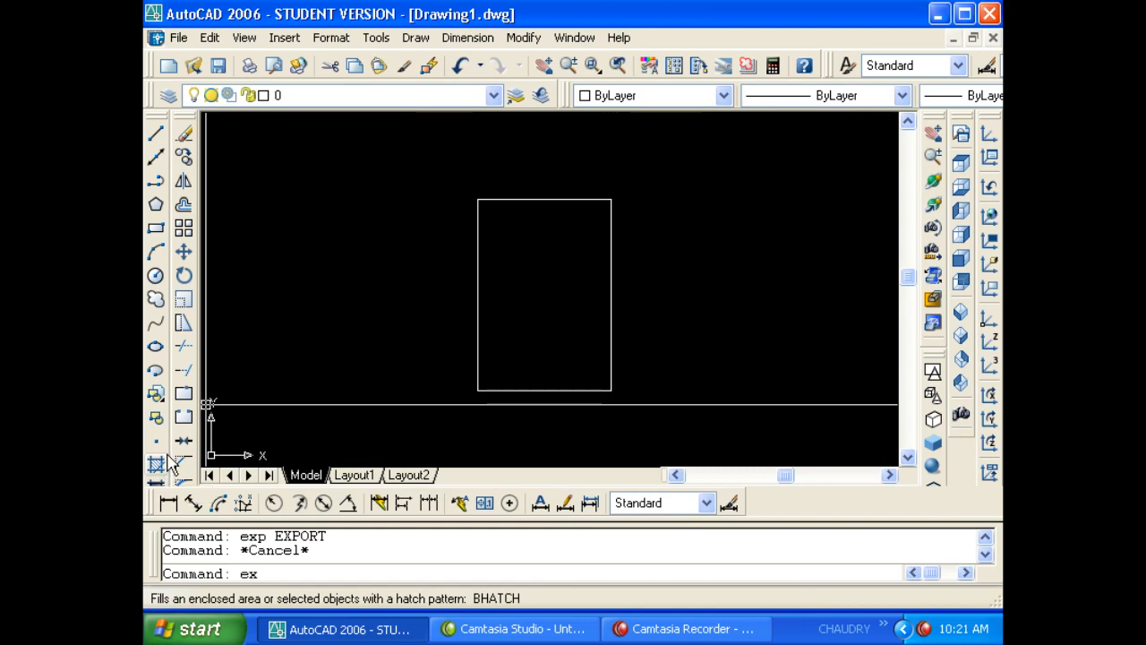
text(p)
key(Return)
click(537, 469)
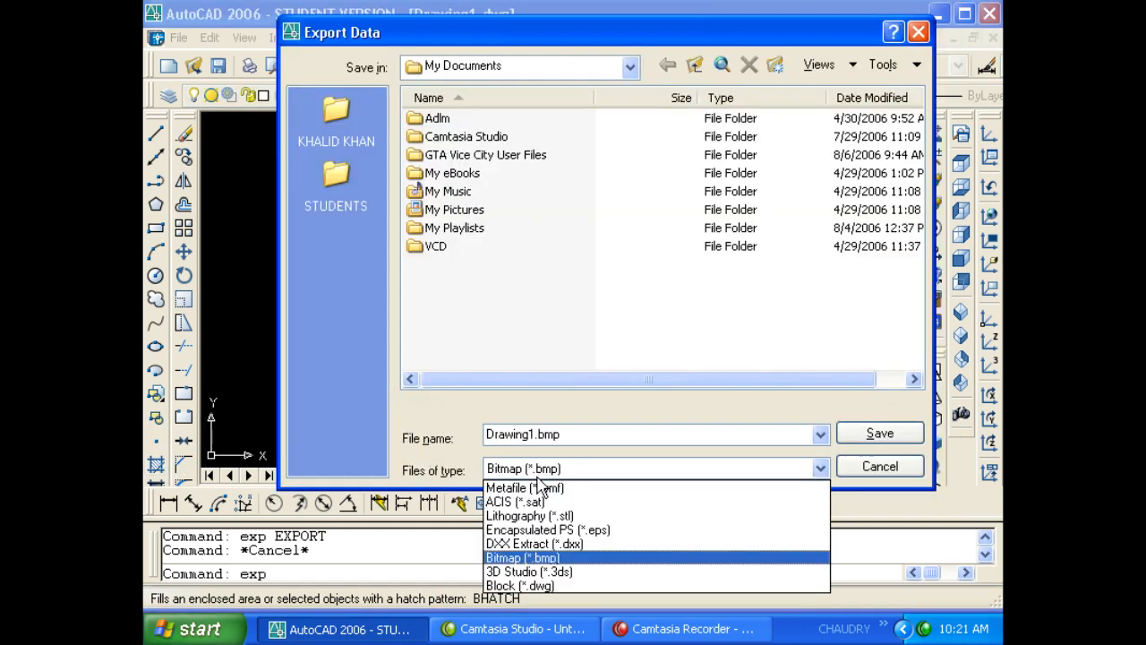
click(562, 584)
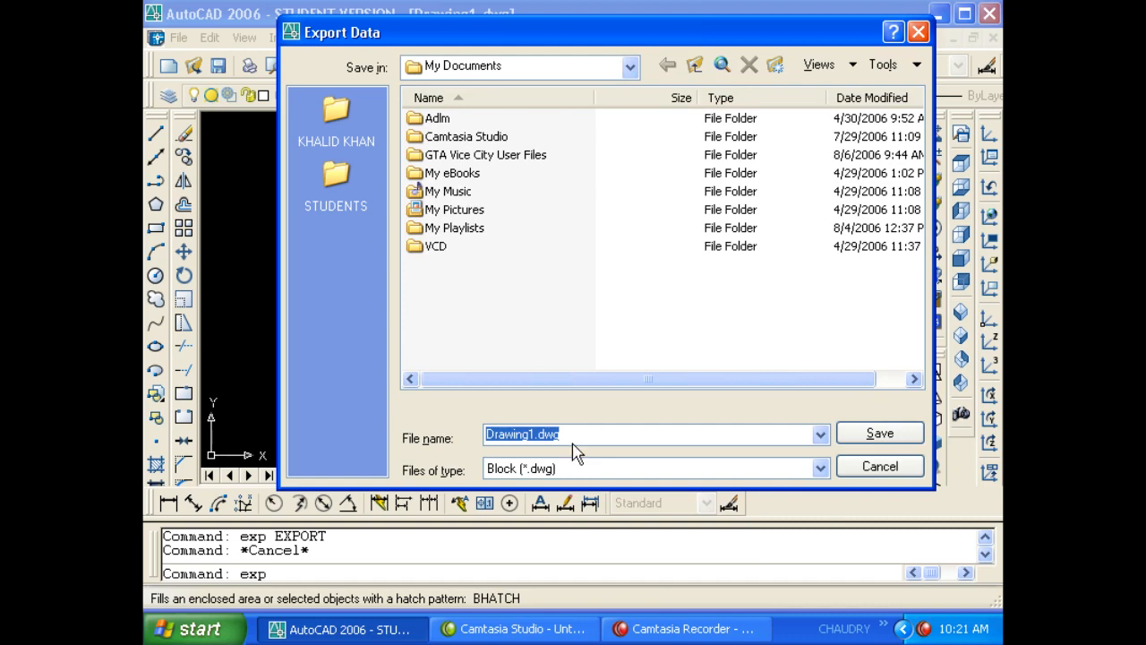
click(460, 68)
click(448, 90)
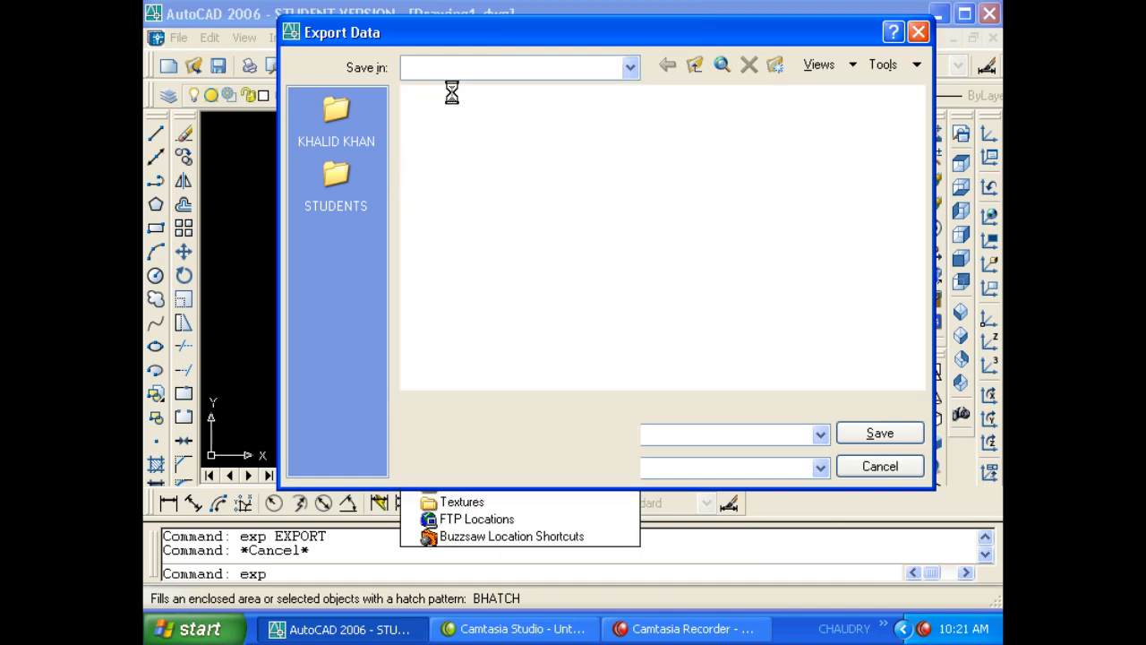
double_click(583, 430)
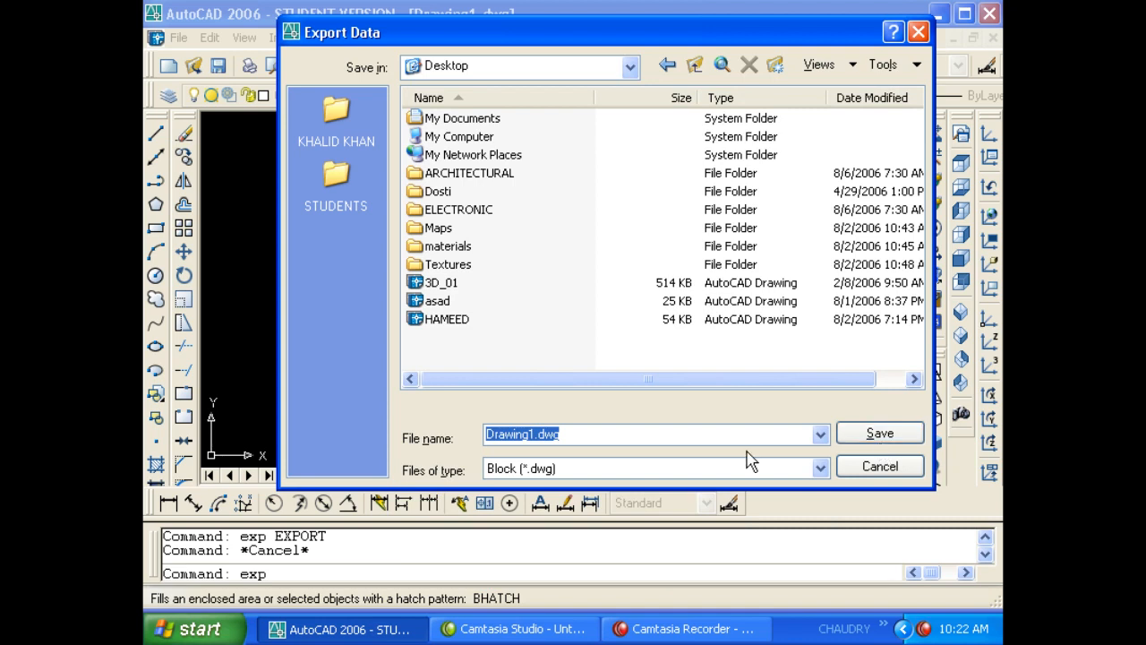
text(34)
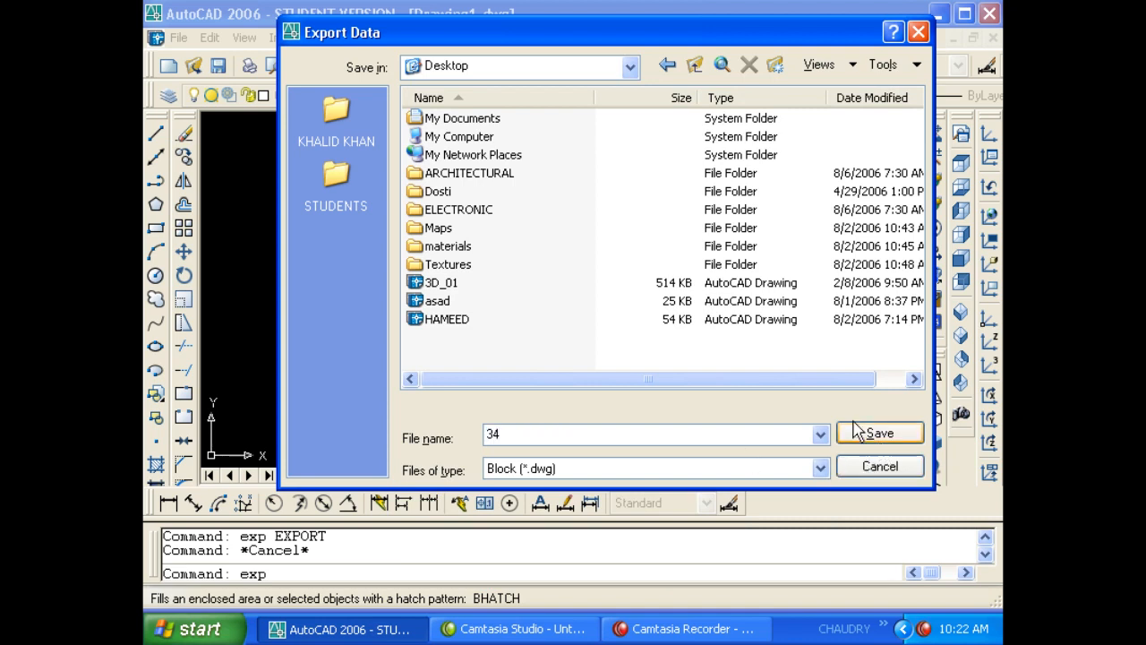
click(880, 433)
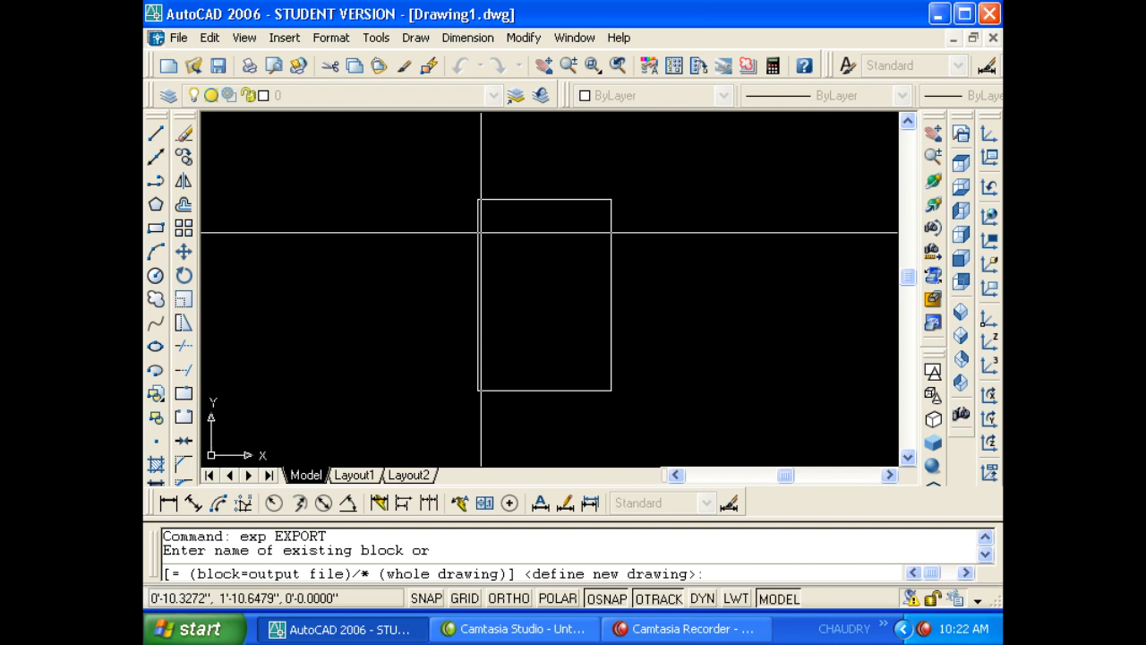
- Write the new block drawing from the rectangle with a picked base point
key(Return)
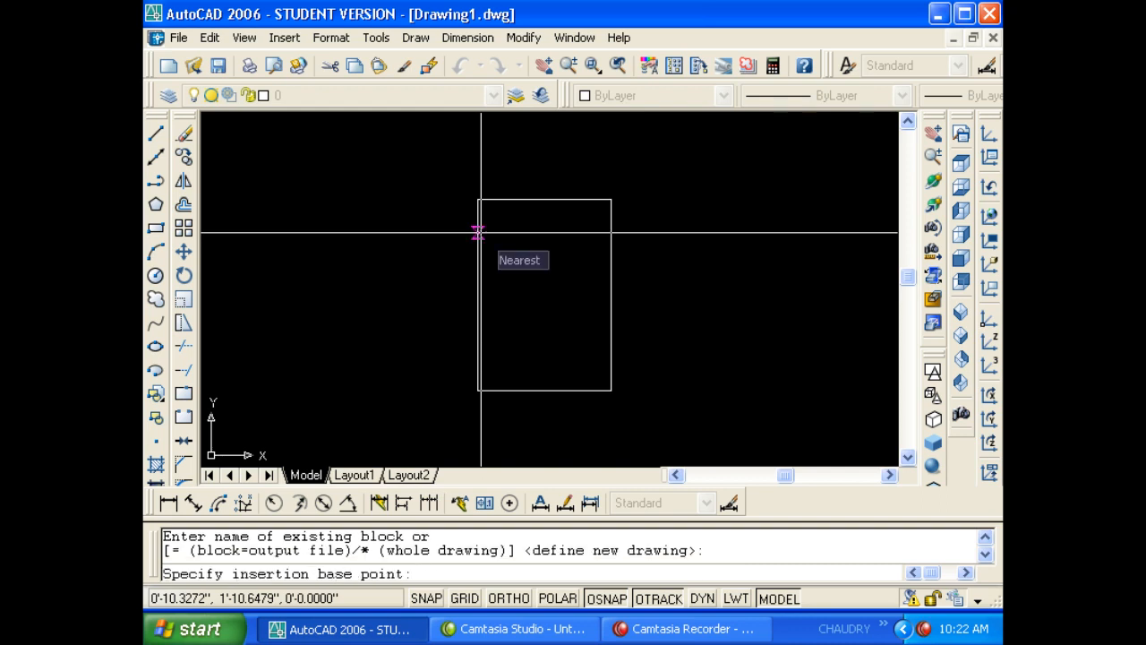
click(478, 199)
click(482, 202)
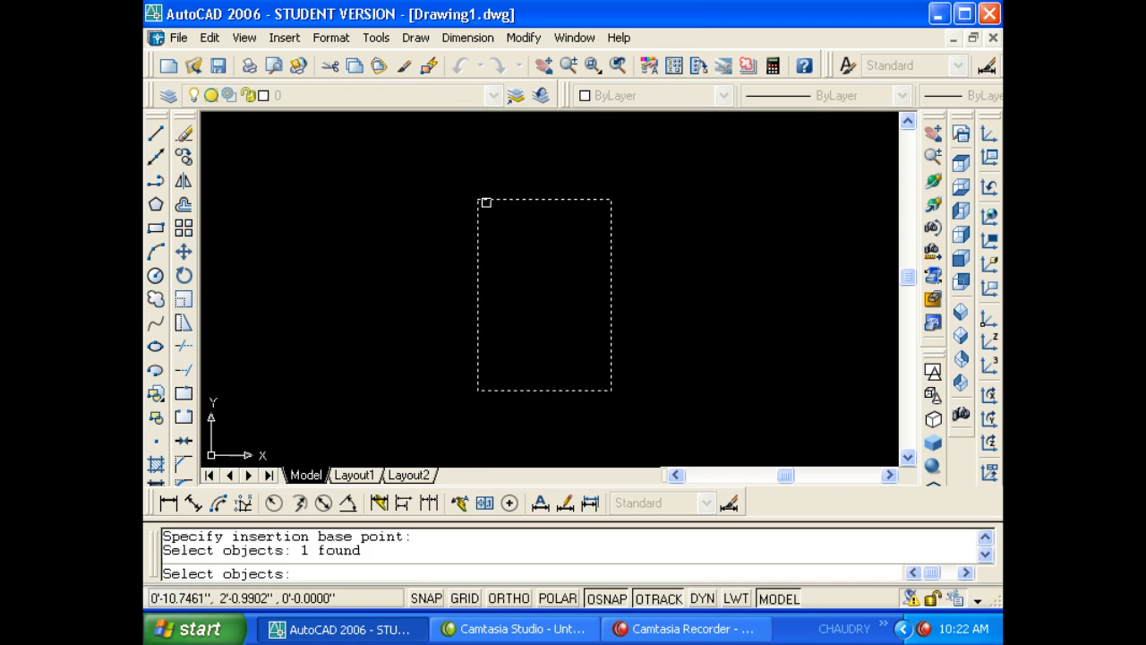
key(Return)
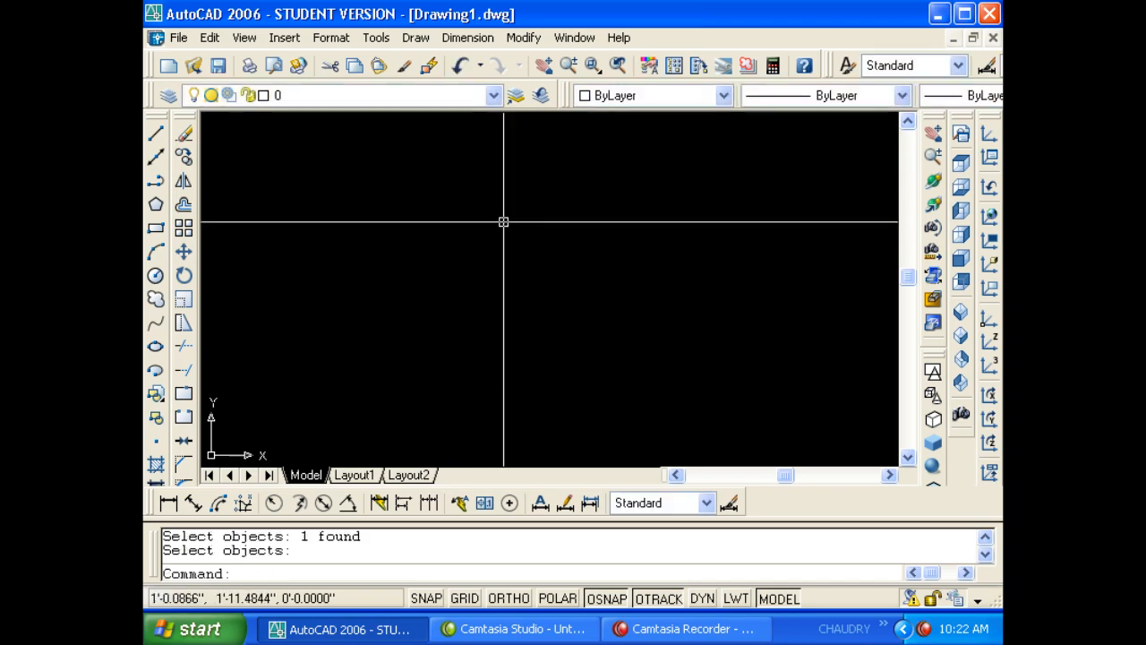
click(386, 632)
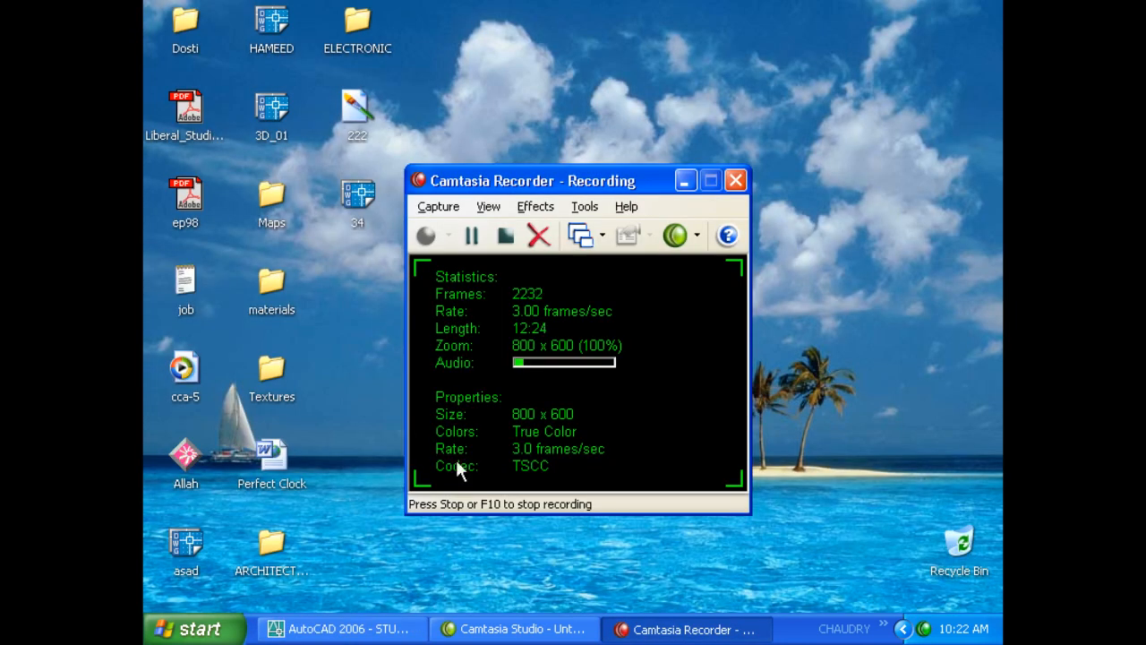
double_click(363, 201)
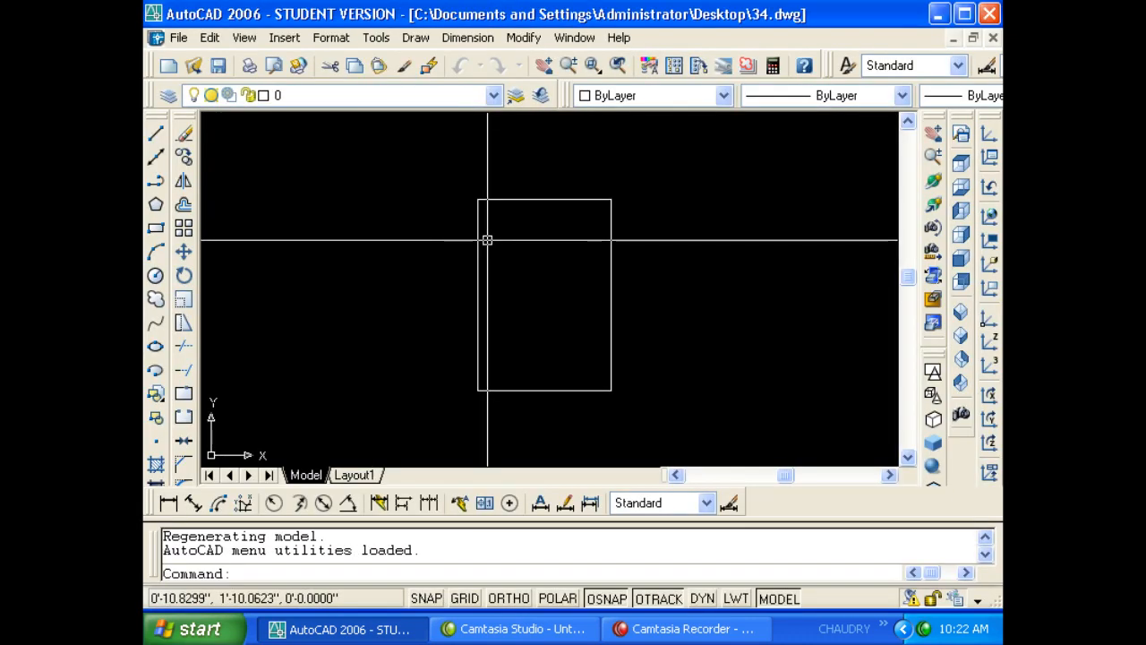
click(603, 190)
click(600, 199)
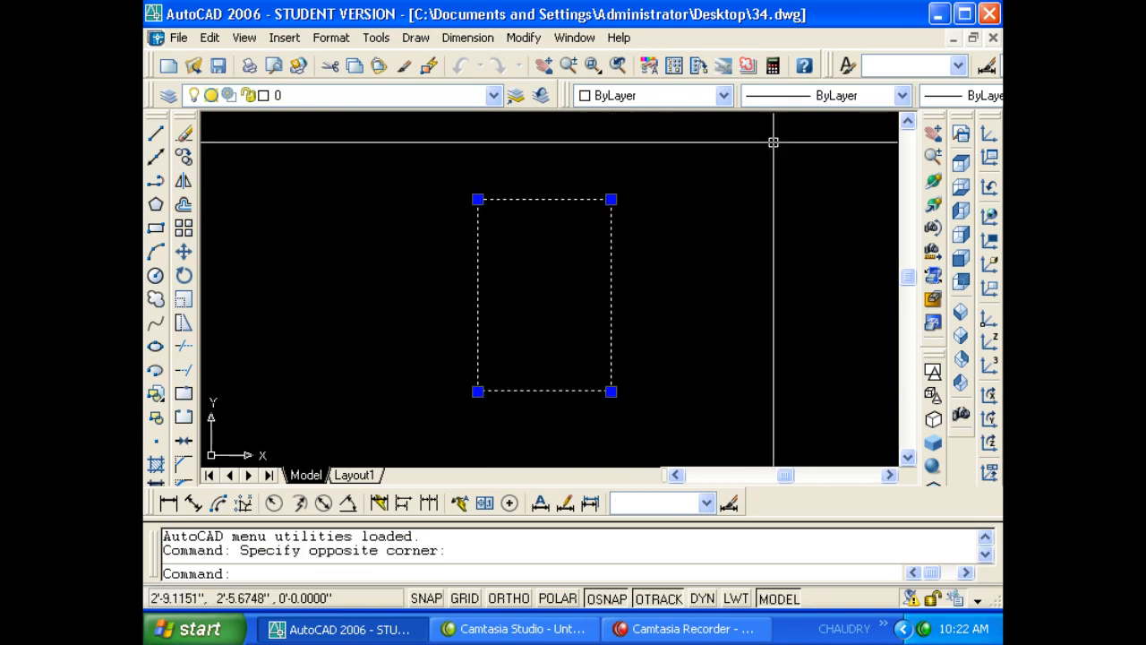
key(Escape)
key(Escape)
click(993, 38)
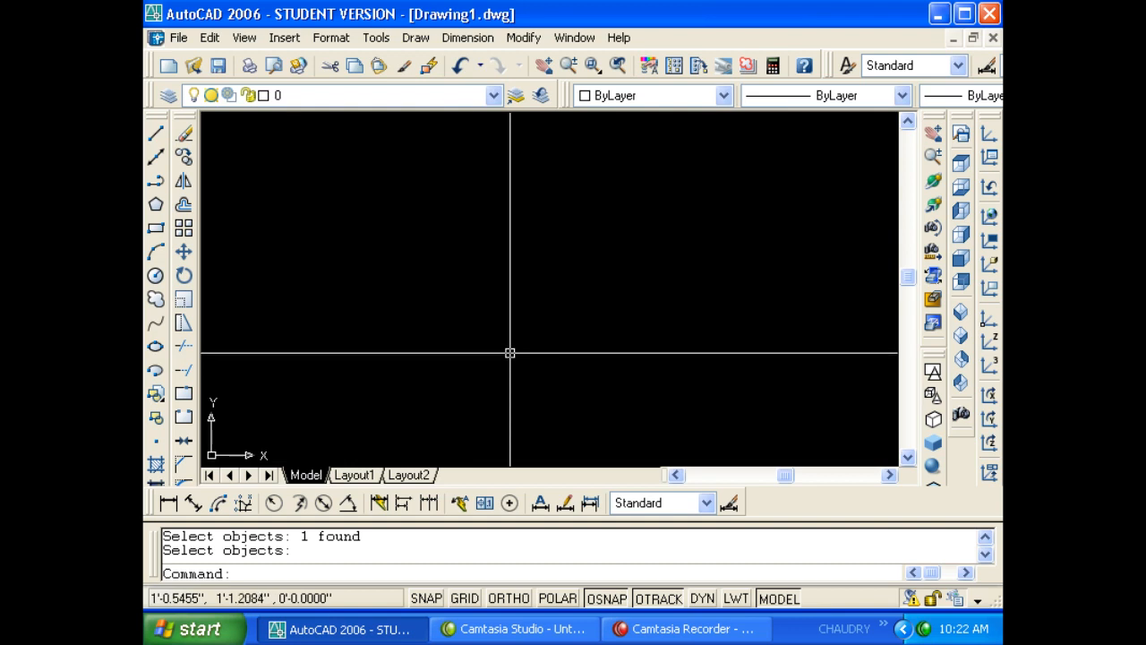
- Draw a new rectangle with the REC command
key(Escape)
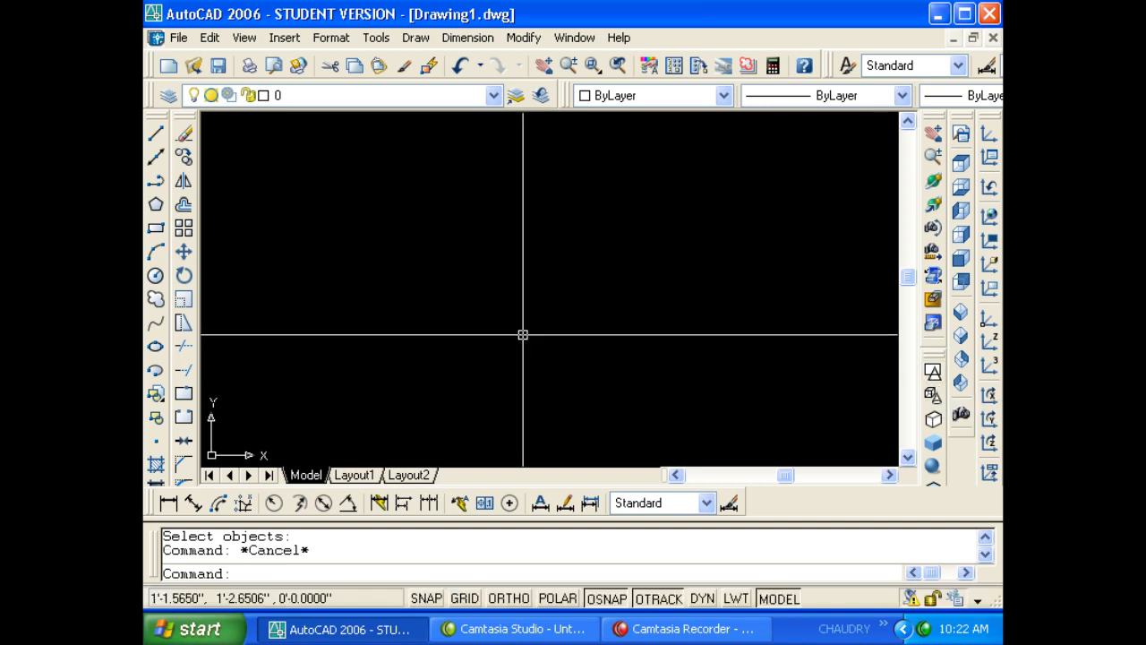
text(rec)
key(Return)
click(401, 218)
click(536, 377)
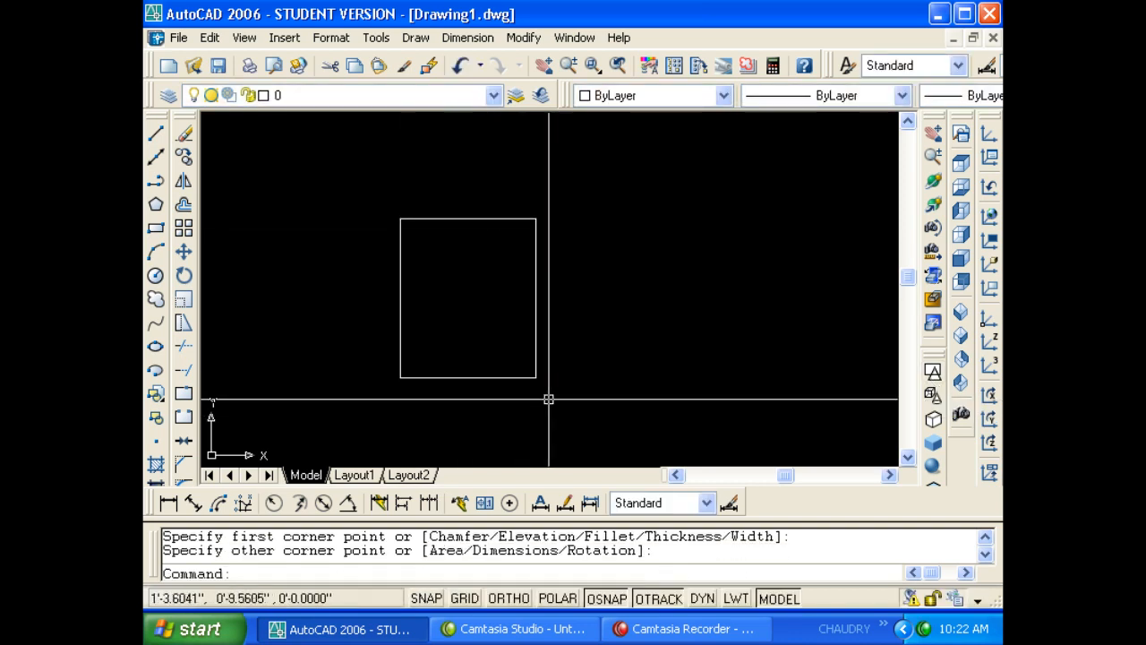
key(Escape)
key(Escape)
click(555, 392)
click(440, 341)
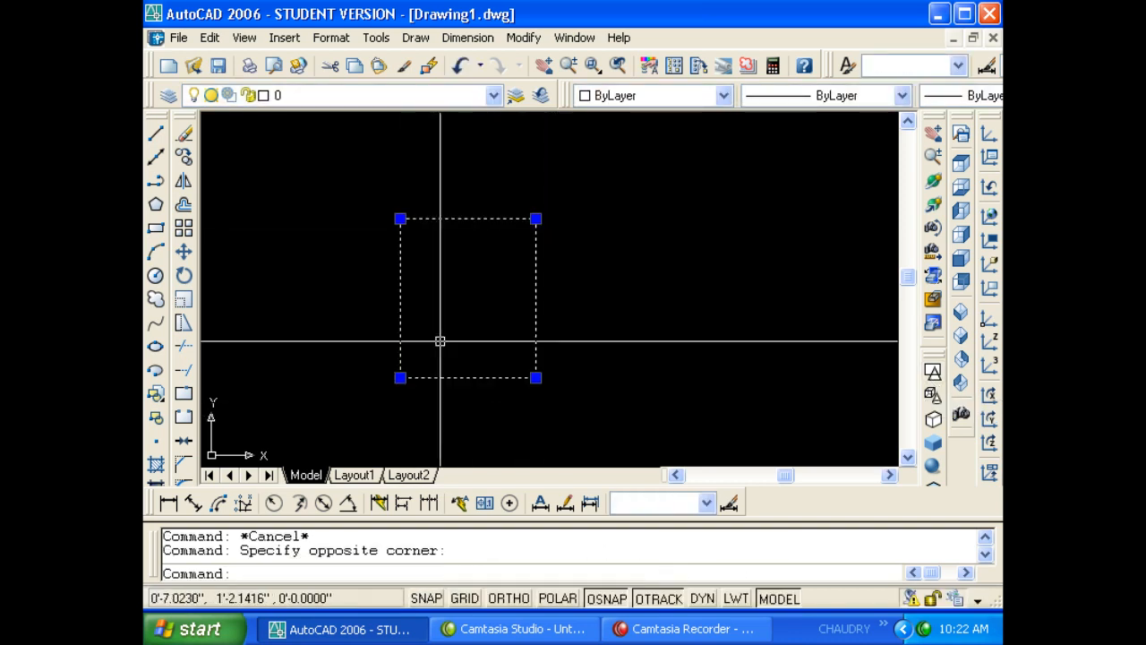
key(Escape)
- Define block ddd from the rectangle with a picked base point
text(b)
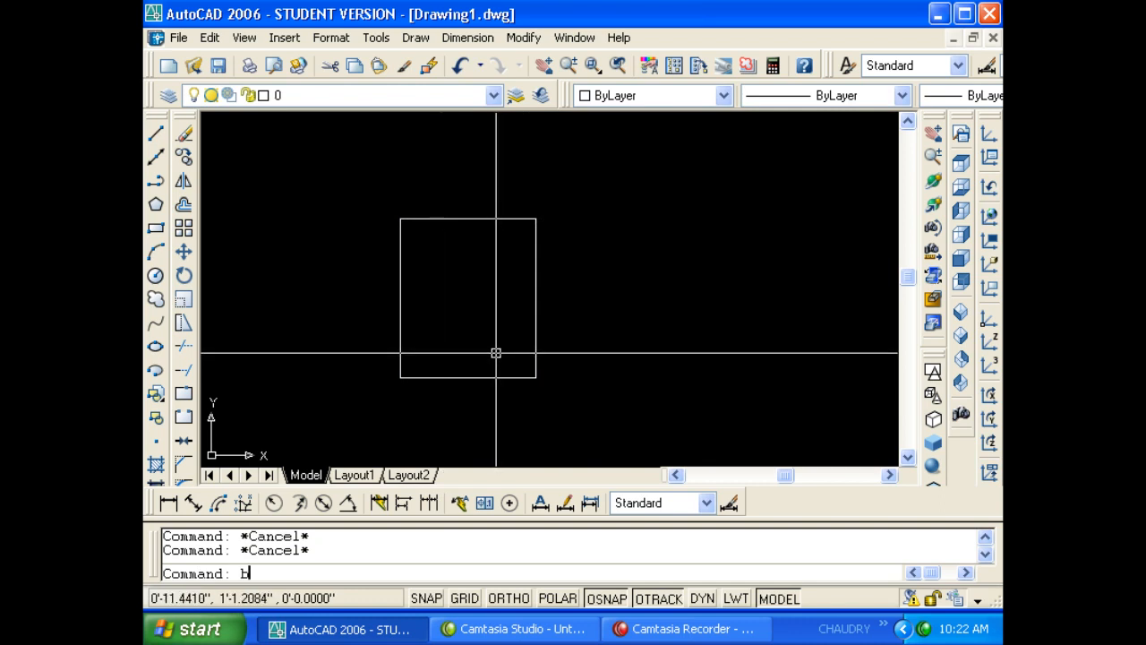
key(Return)
text(dddd)
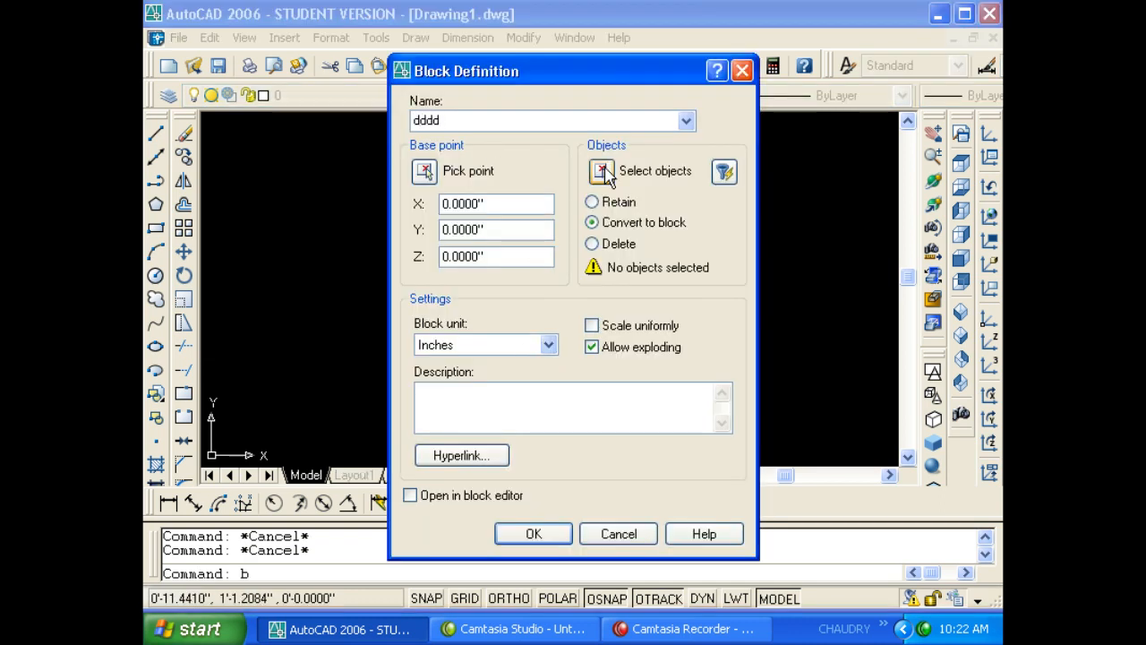
click(602, 170)
click(598, 208)
click(328, 345)
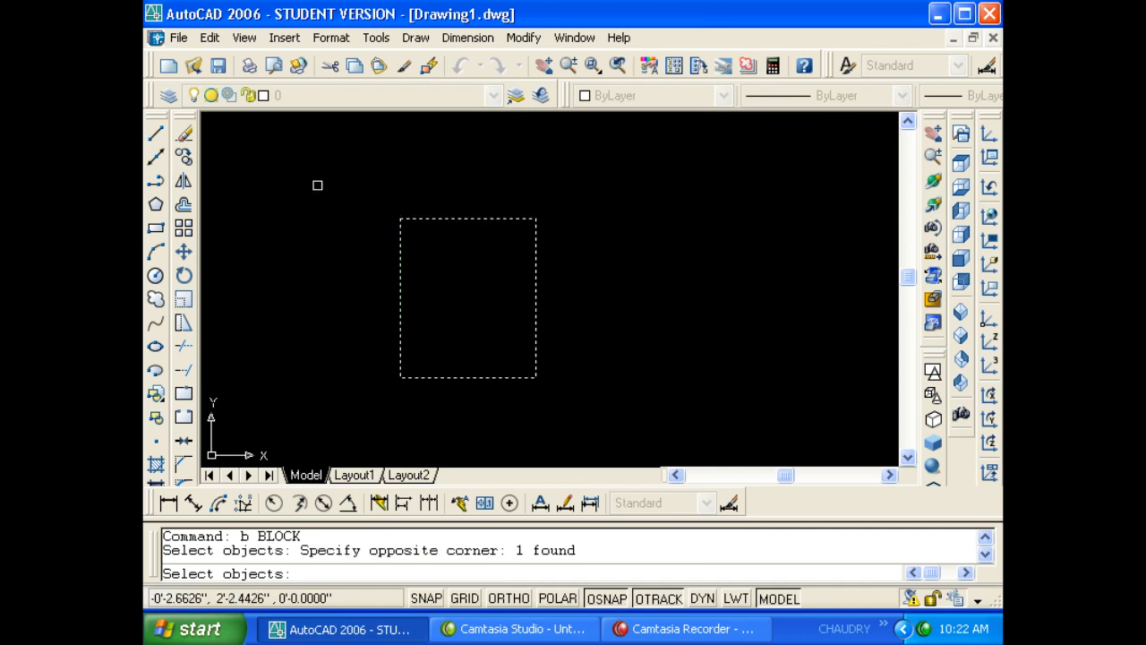
key(Return)
click(421, 170)
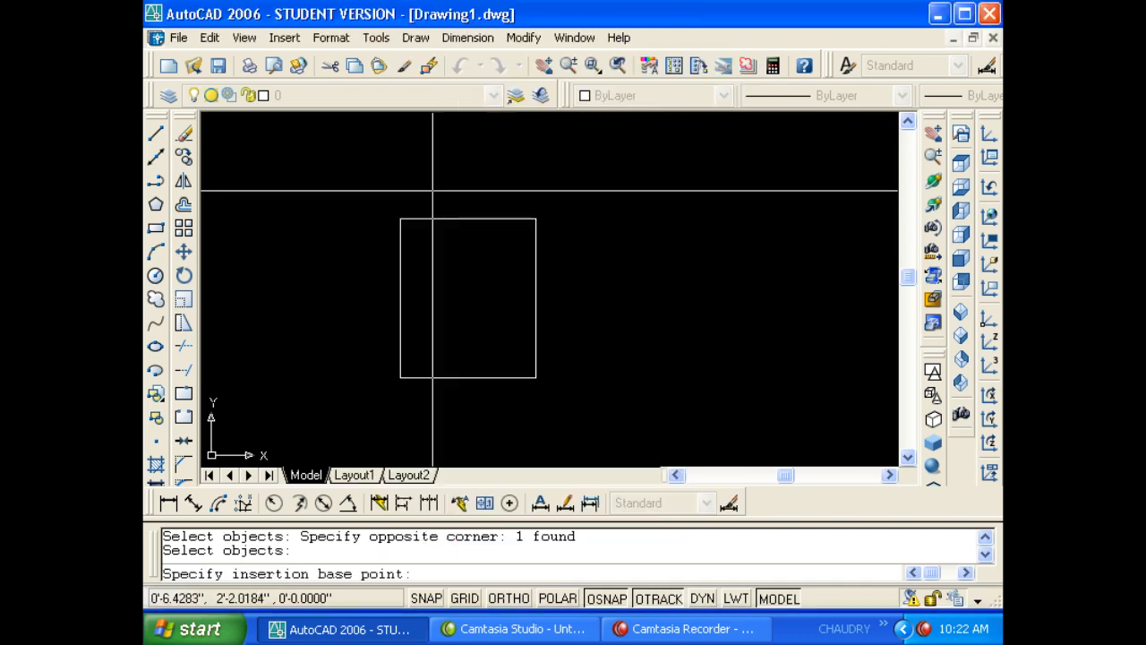
click(470, 280)
click(530, 531)
- Window-select the ddd block and delete it
click(523, 403)
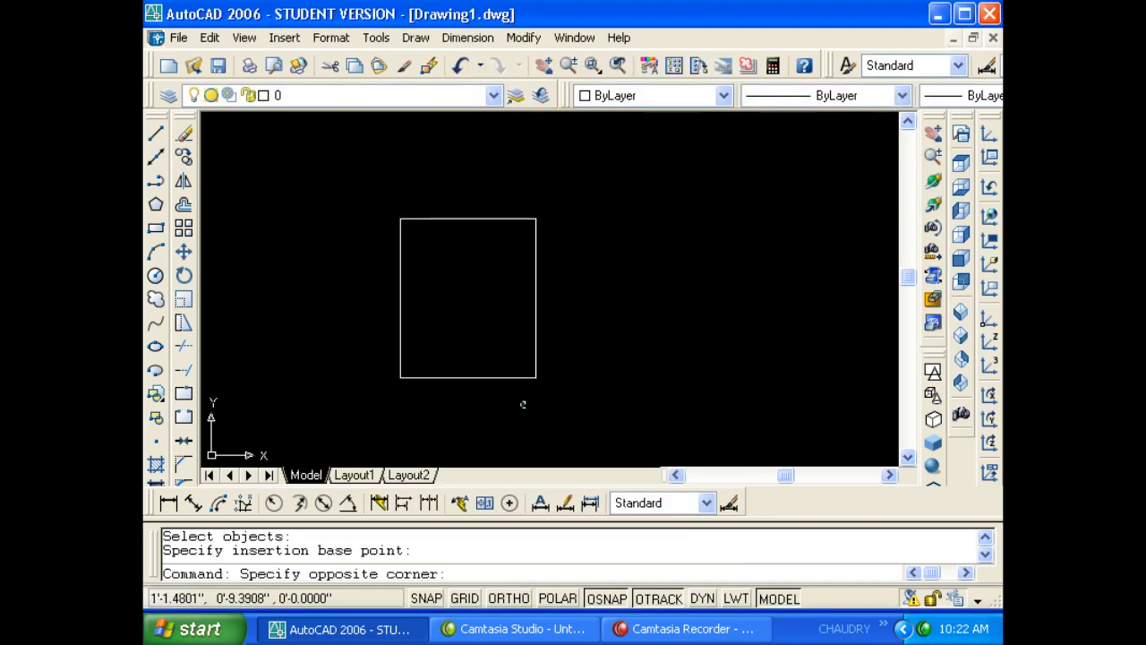
click(482, 354)
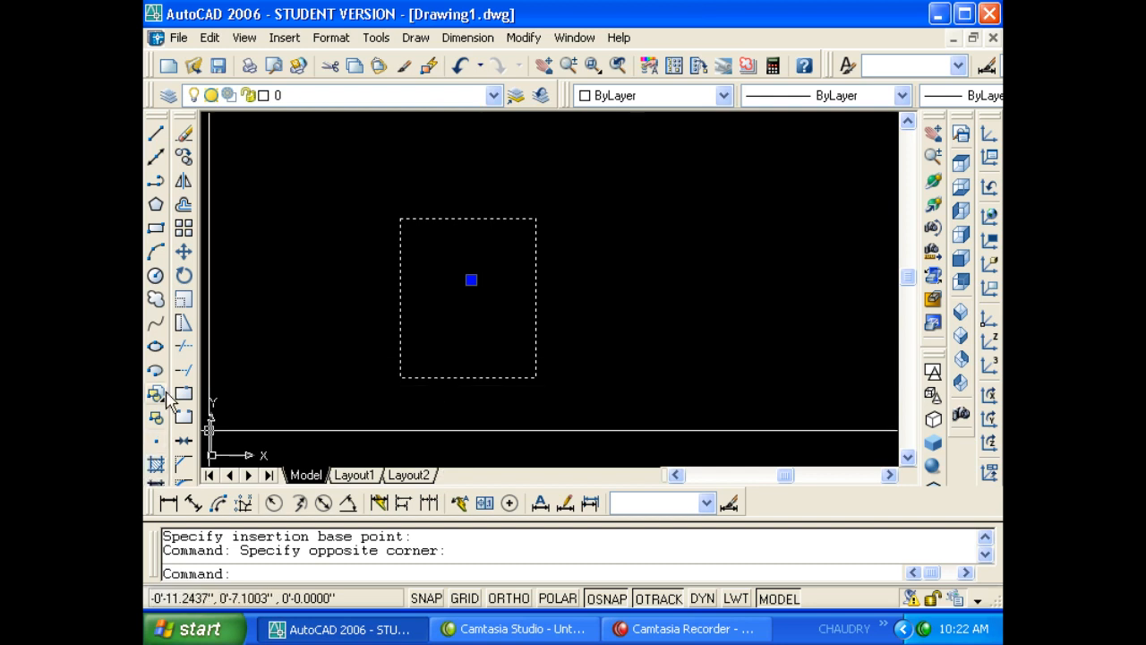
key(Delete)
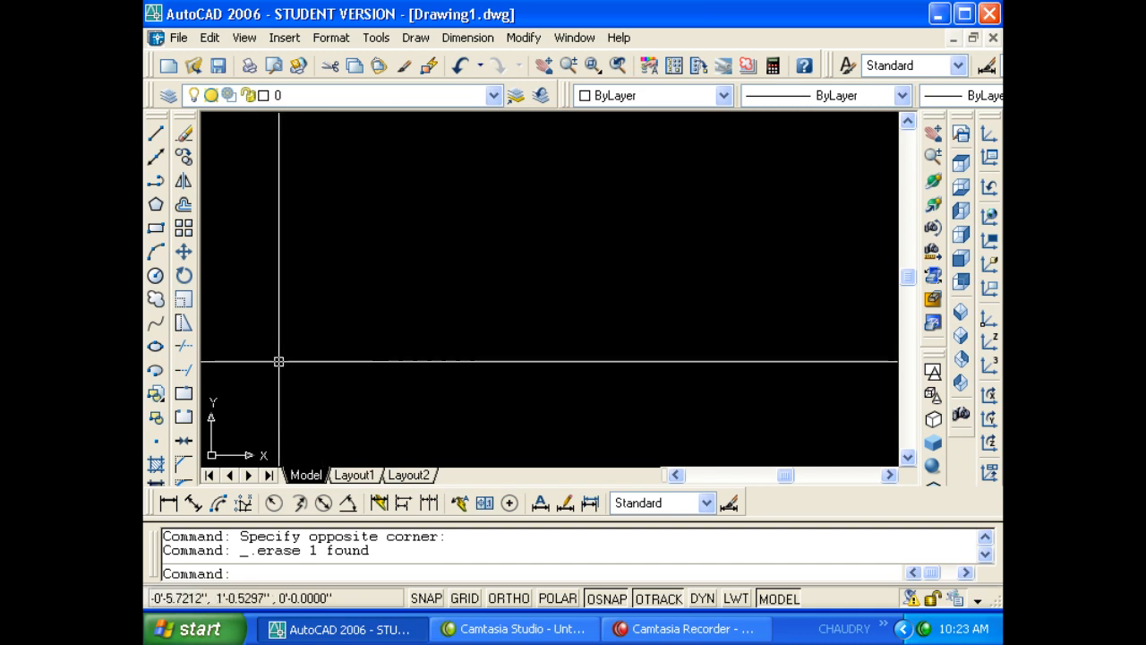
- Show the Drawing Utilities submenu under the File menu
click(176, 37)
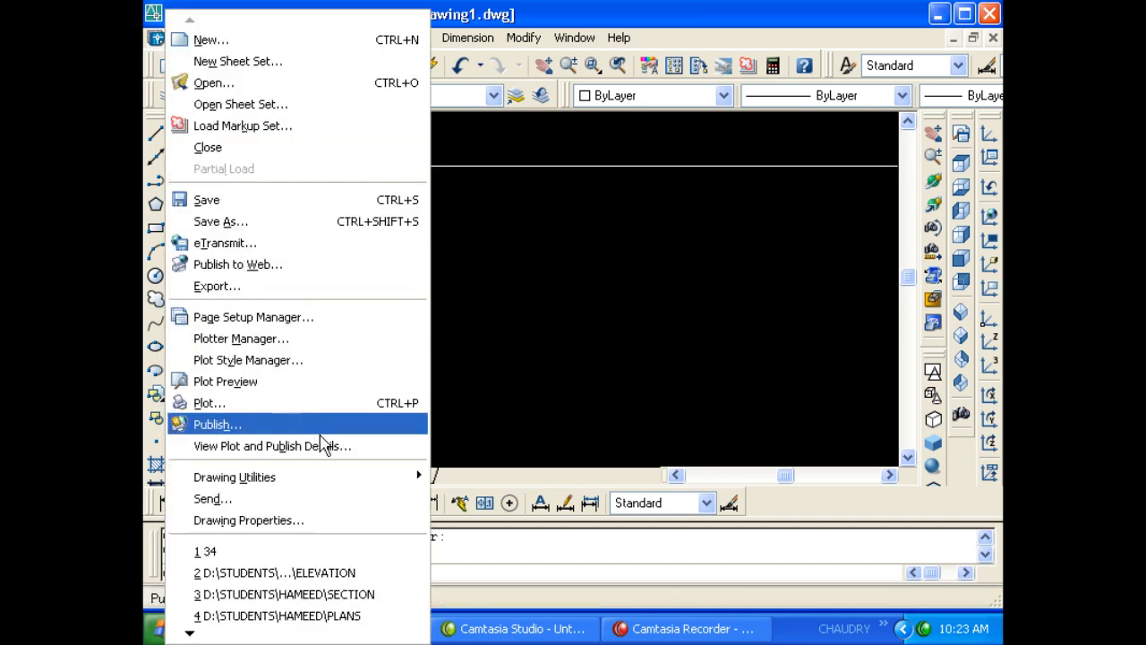
mouse_move(342, 484)
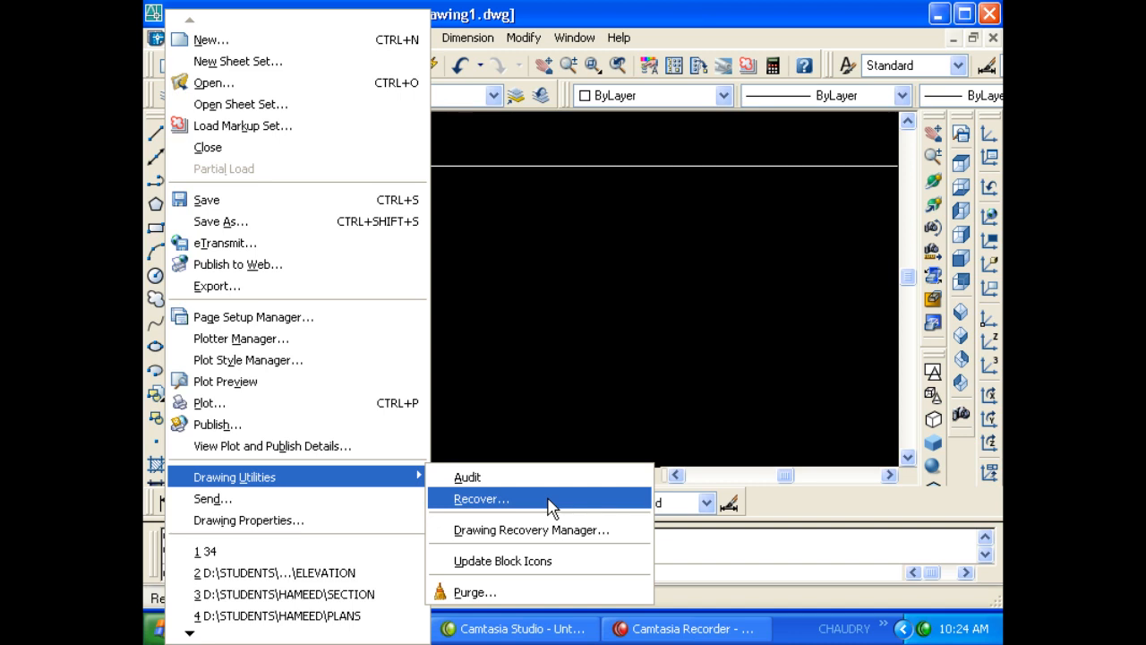
- Recover PLANS.dwg and accept the audit's no-errors message
click(549, 507)
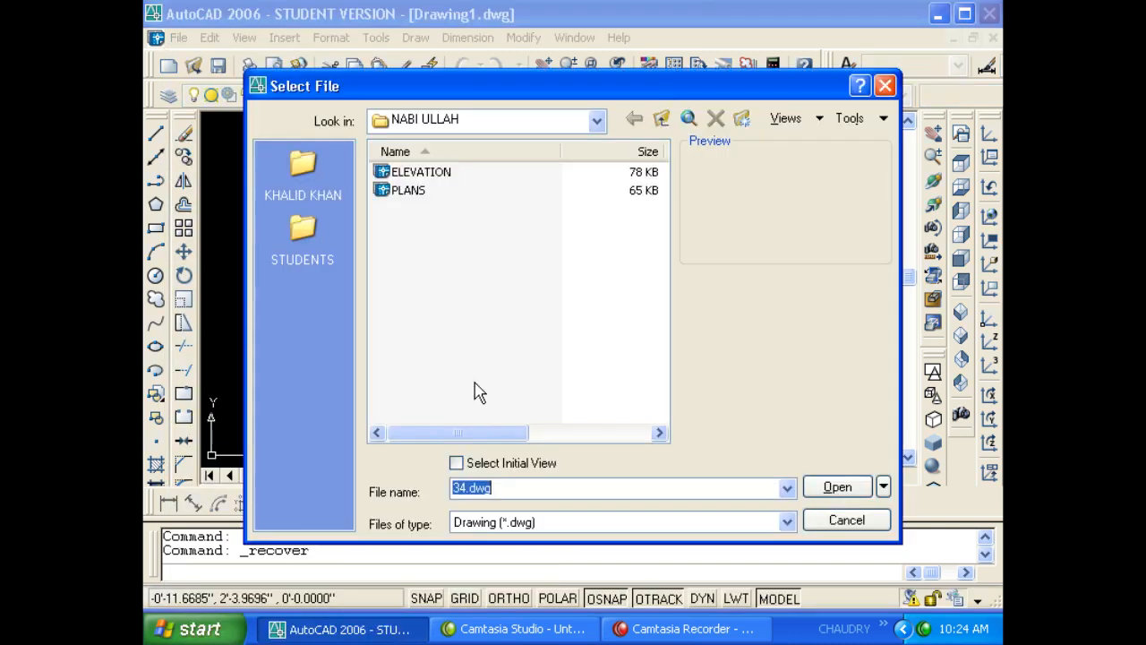
click(408, 191)
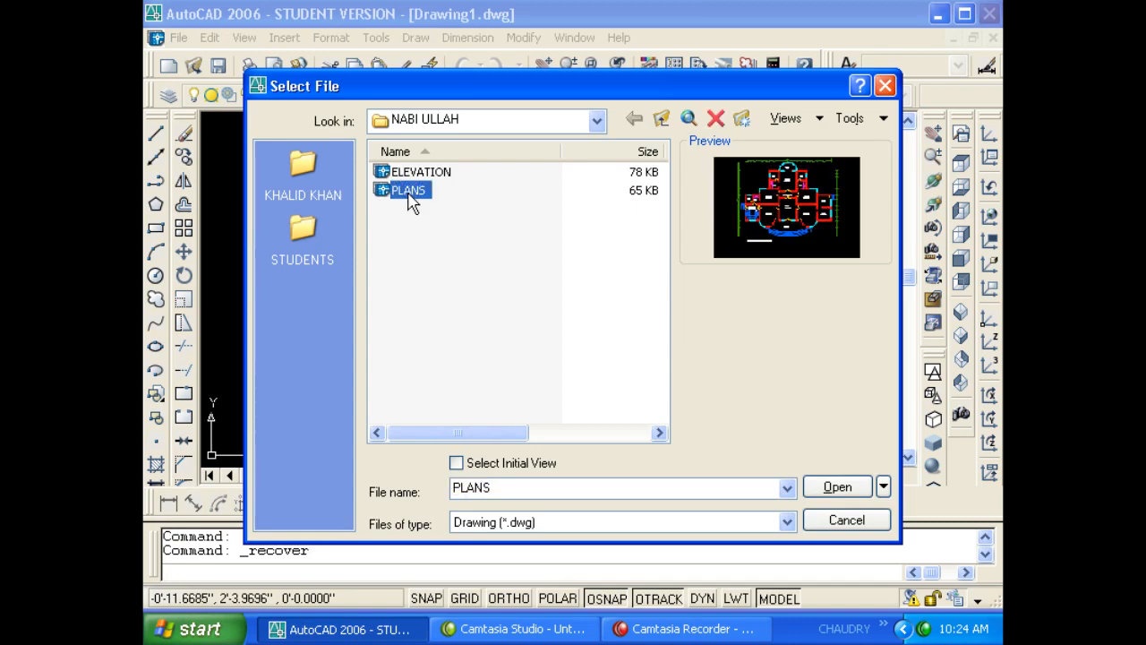
double_click(410, 191)
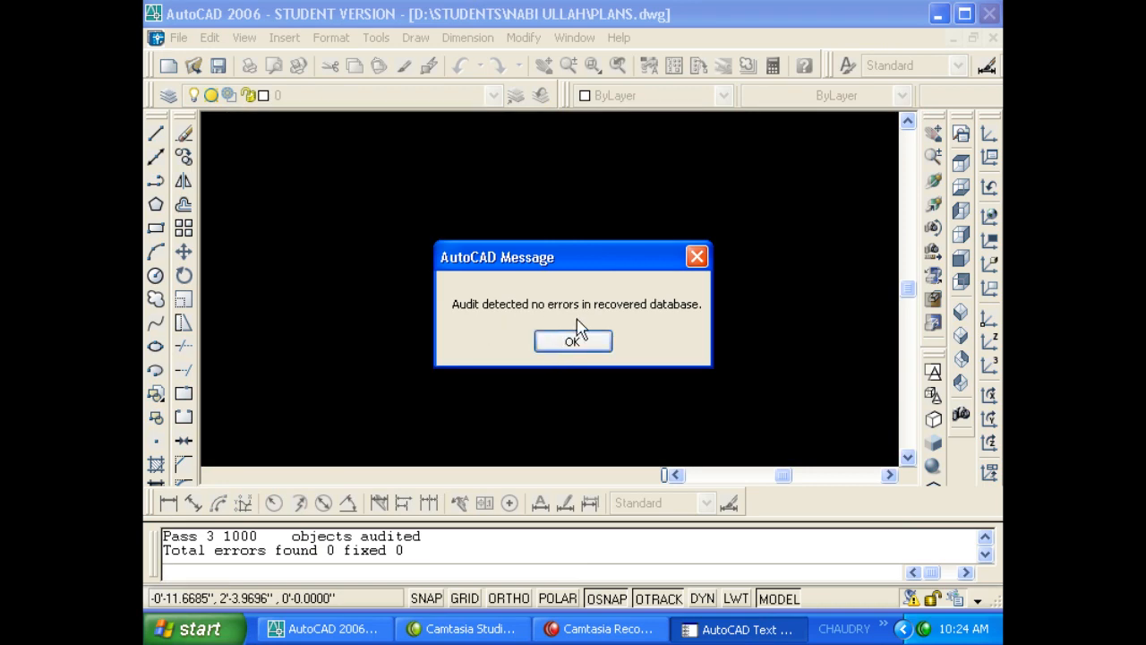
click(578, 344)
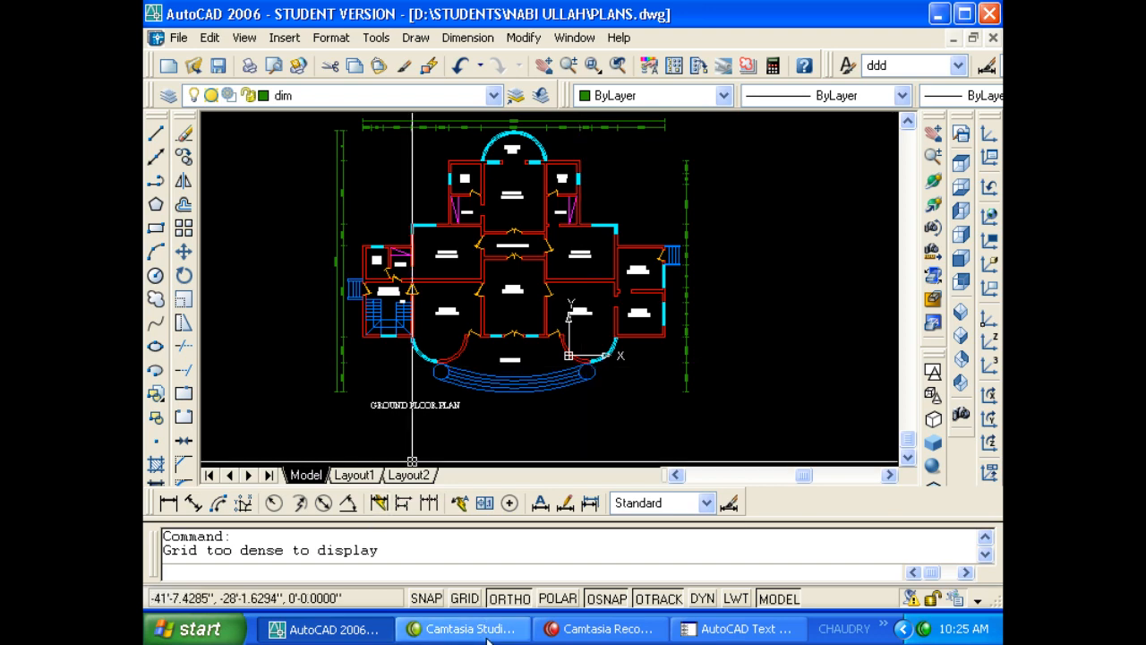
- Close PLANS.dwg, choosing No to saving its changes
click(596, 629)
click(469, 233)
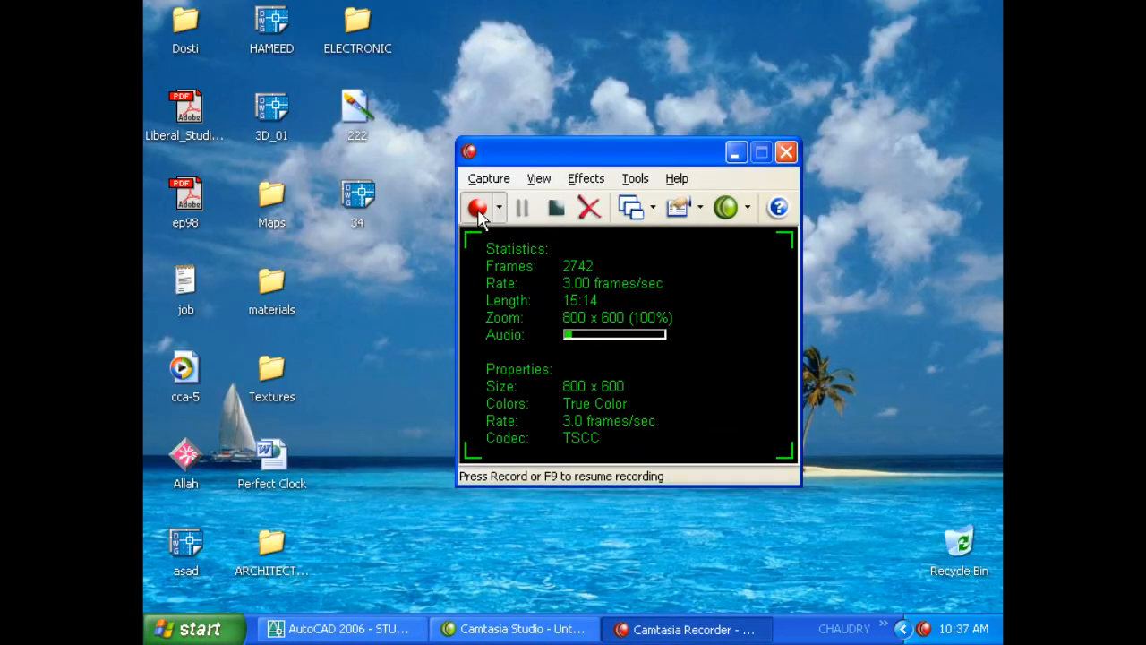
click(478, 209)
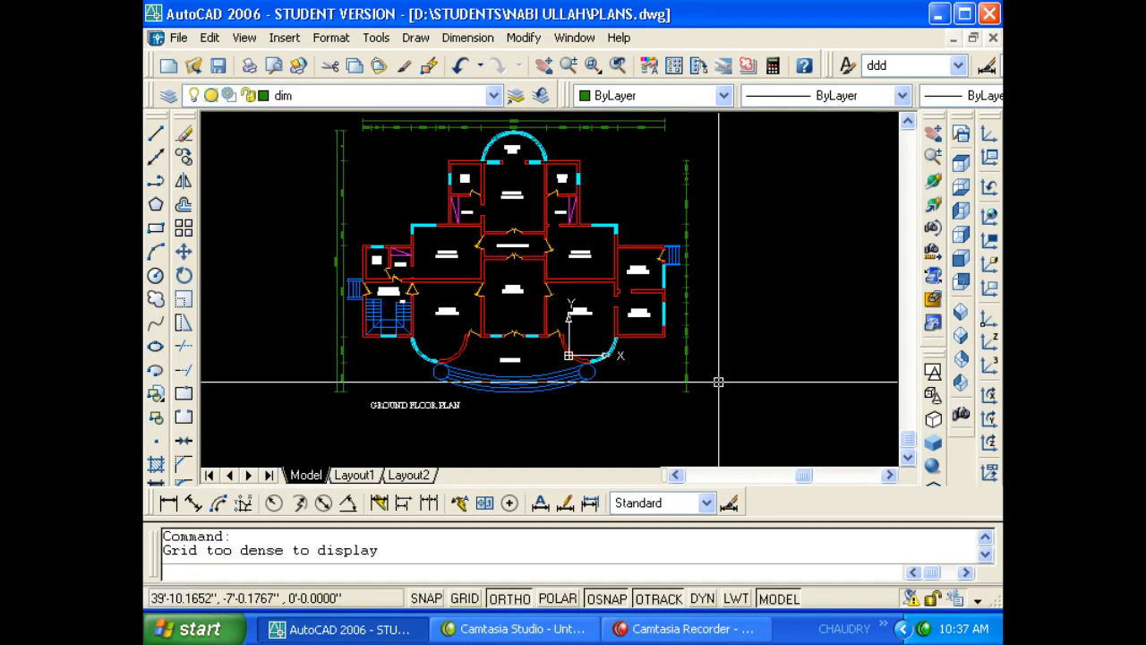
click(993, 38)
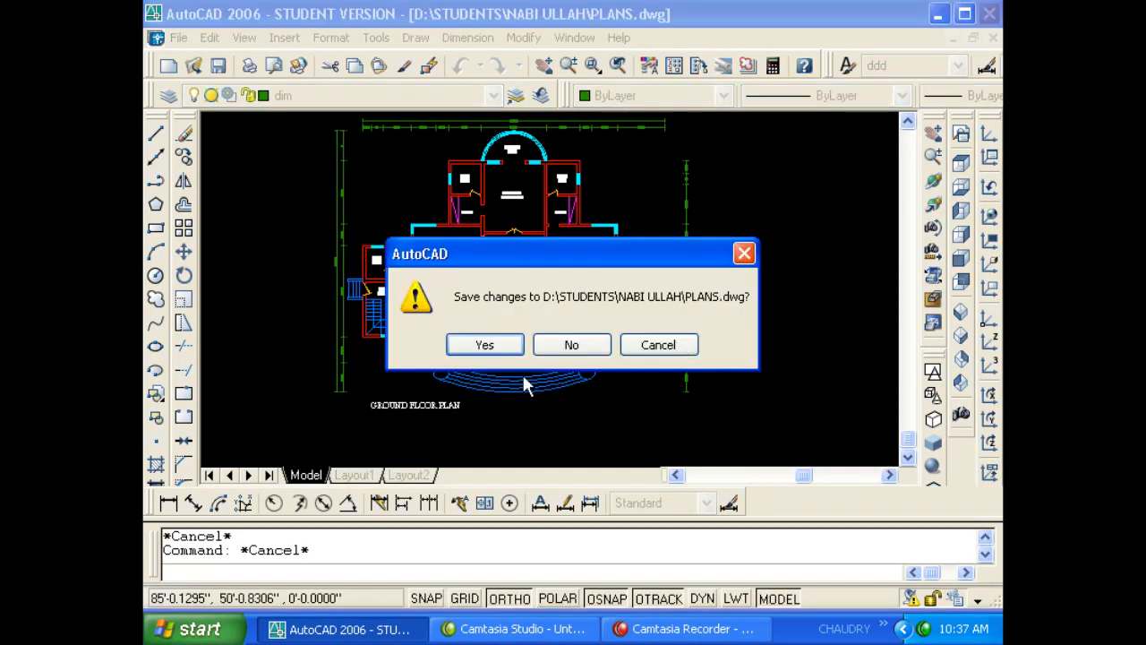
click(573, 349)
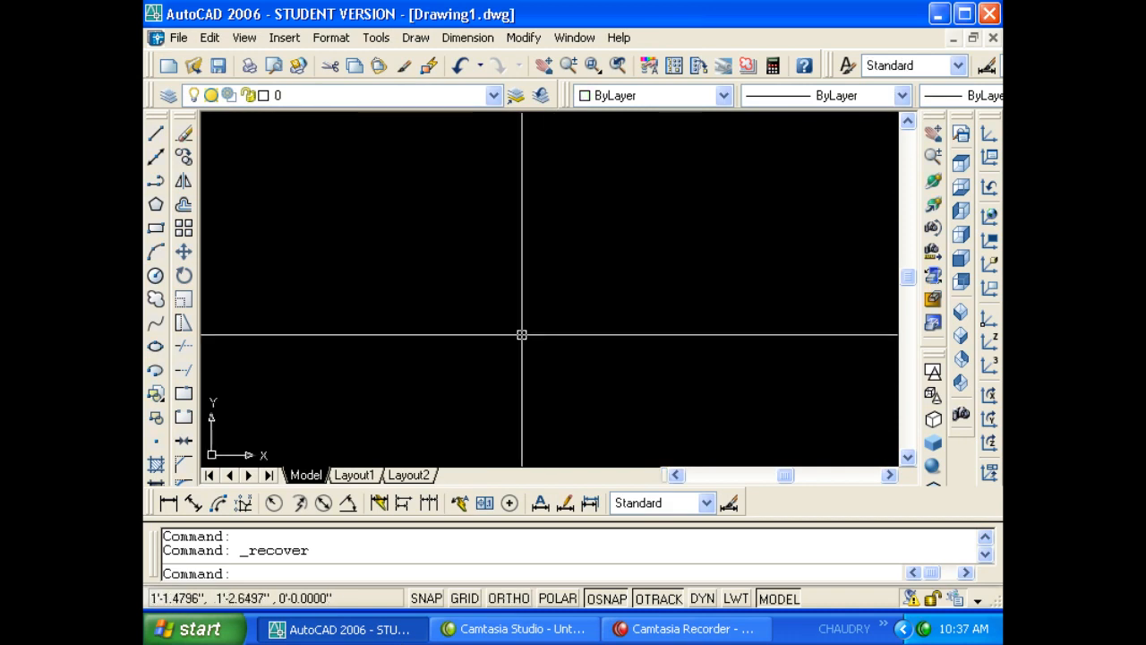
scroll(522, 335, down, 2)
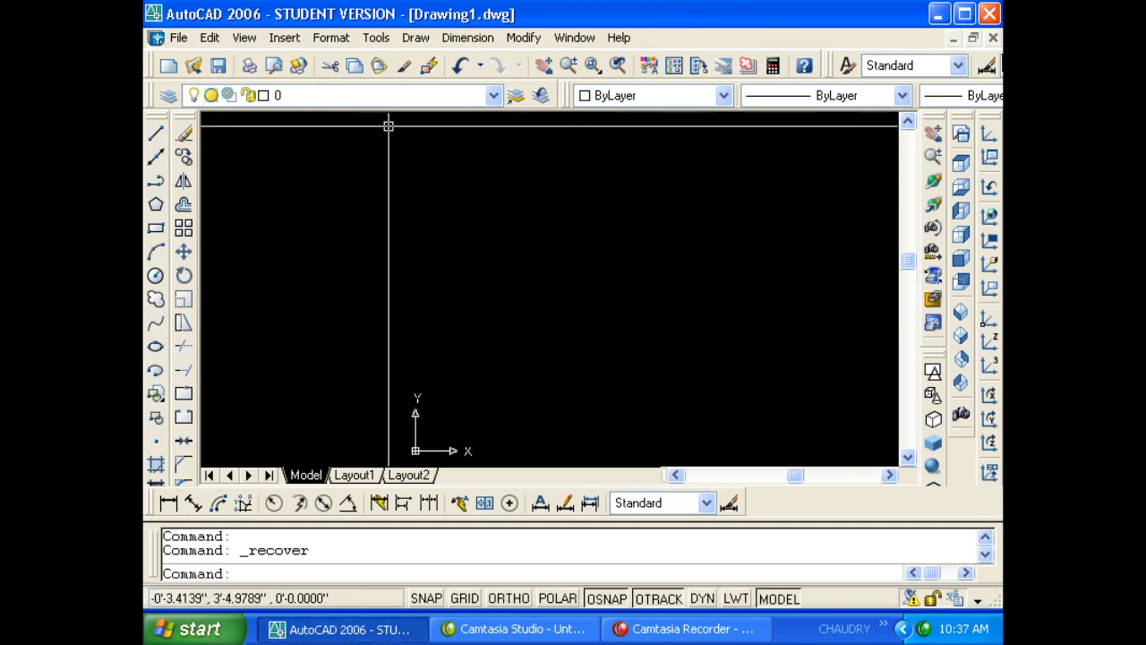
click(178, 38)
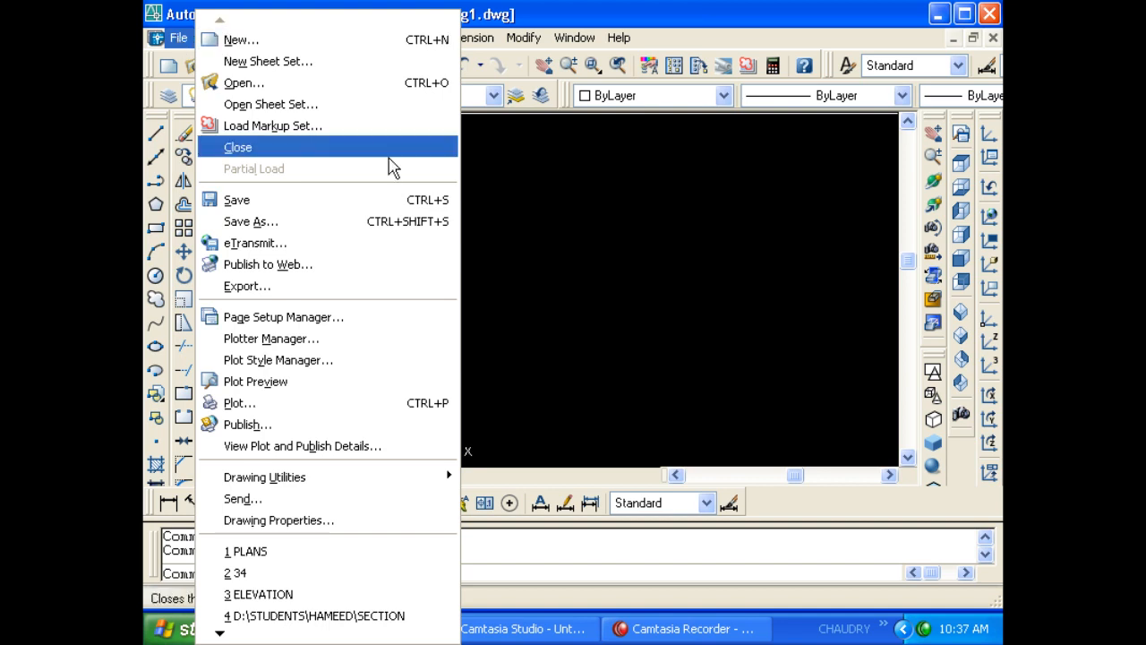
click(587, 203)
click(470, 196)
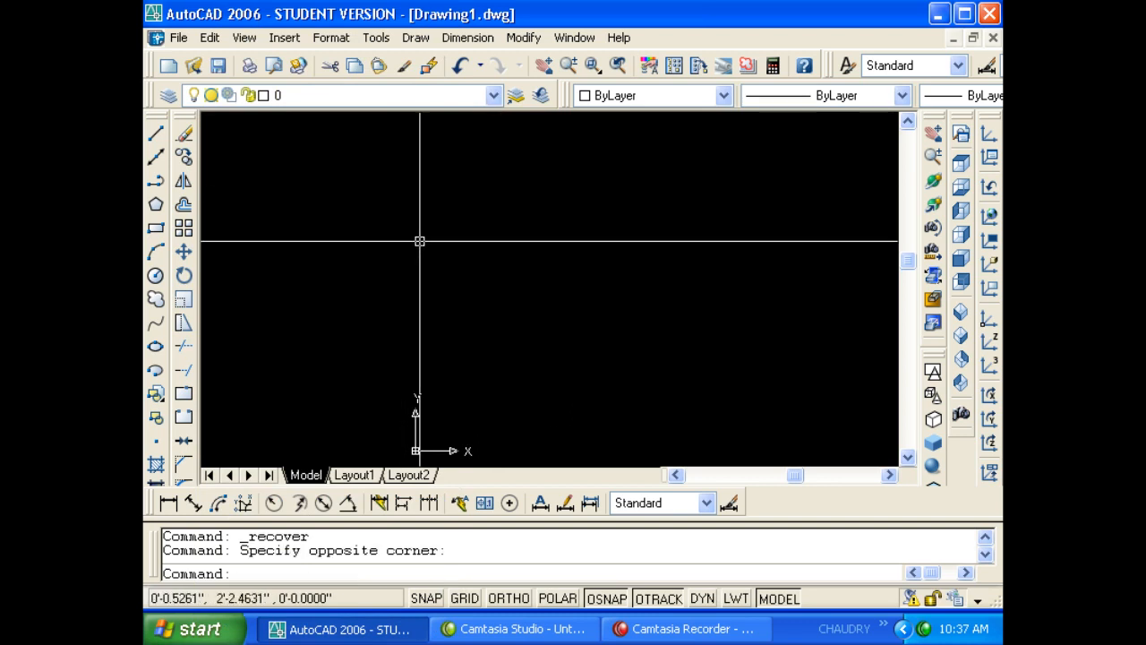
text(t)
key(Return)
click(335, 161)
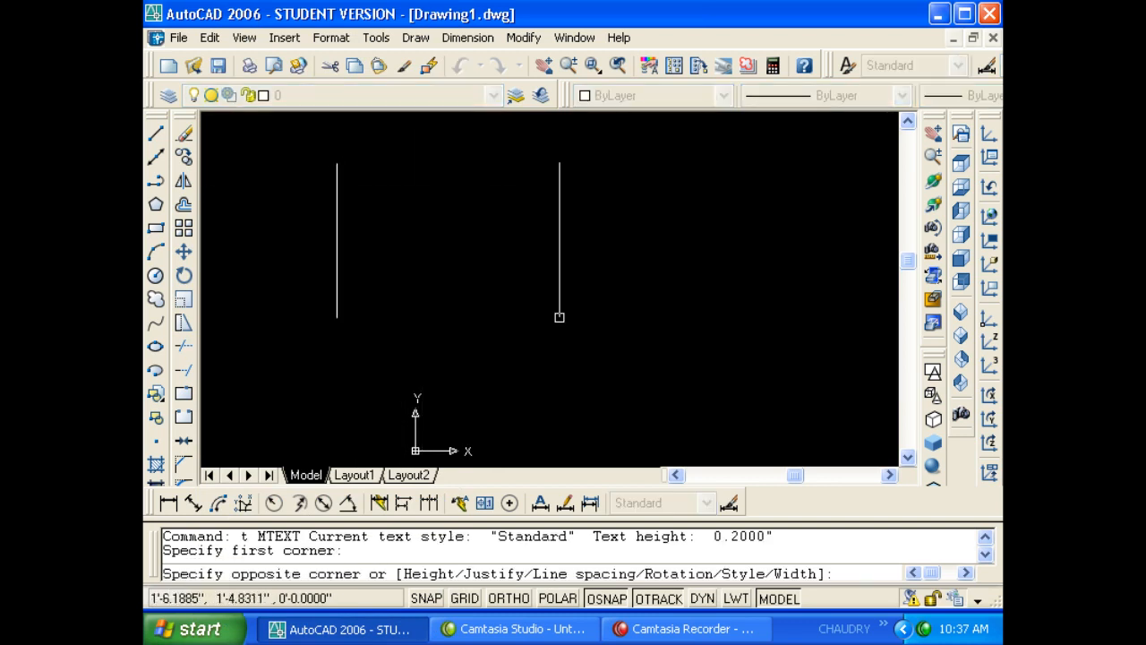
click(647, 364)
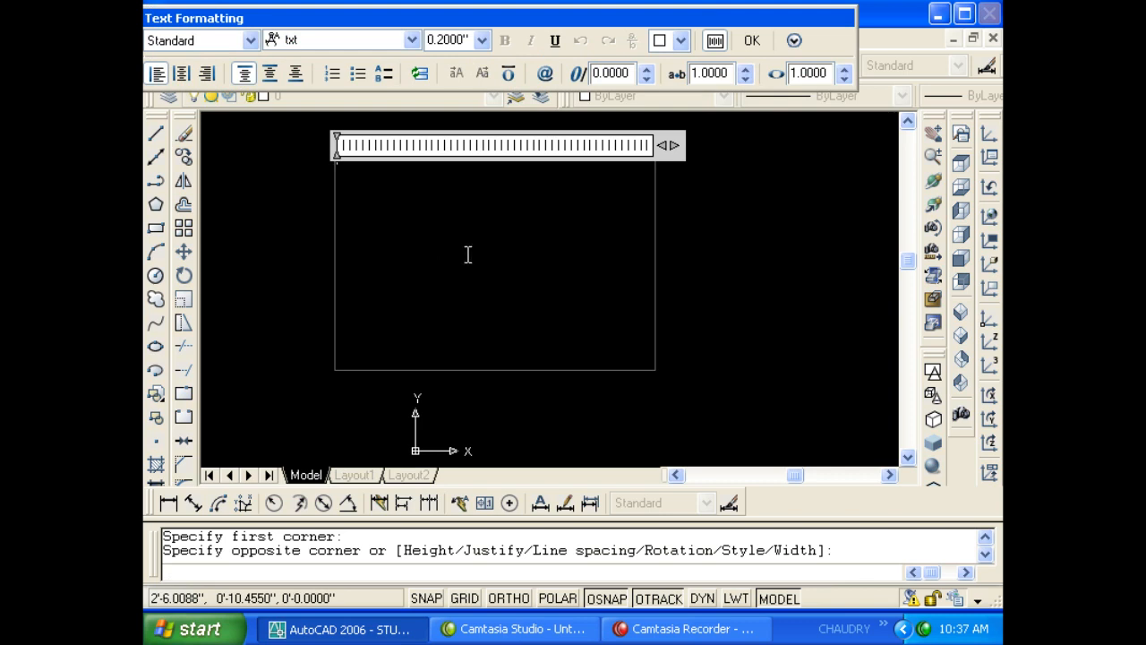
key(Escape)
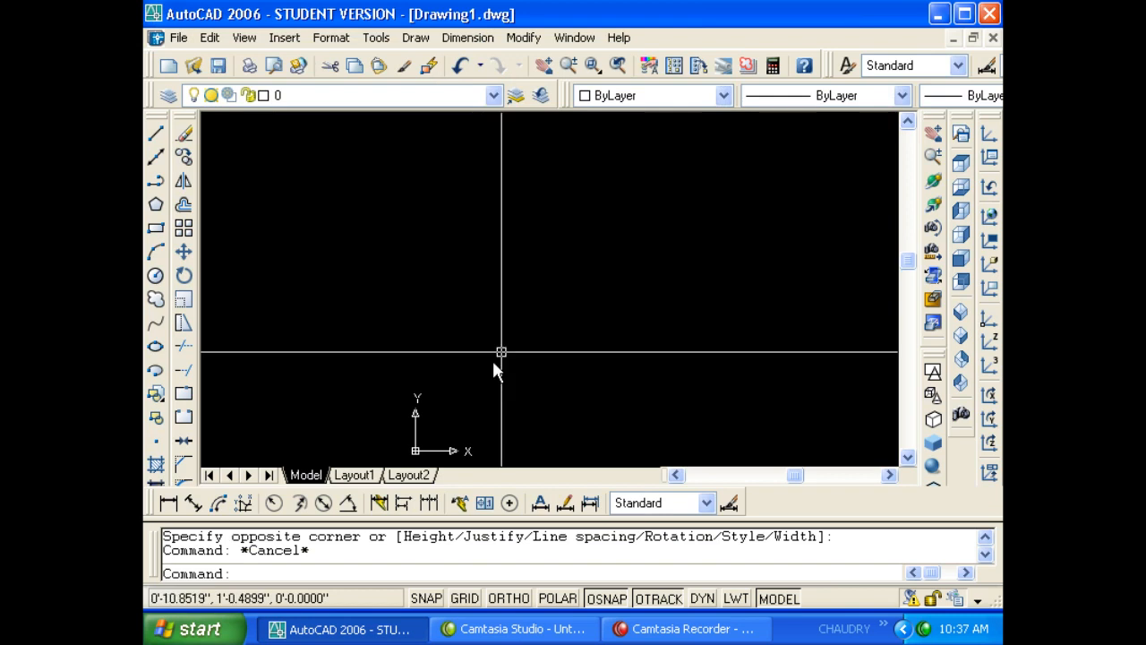
click(463, 279)
click(432, 301)
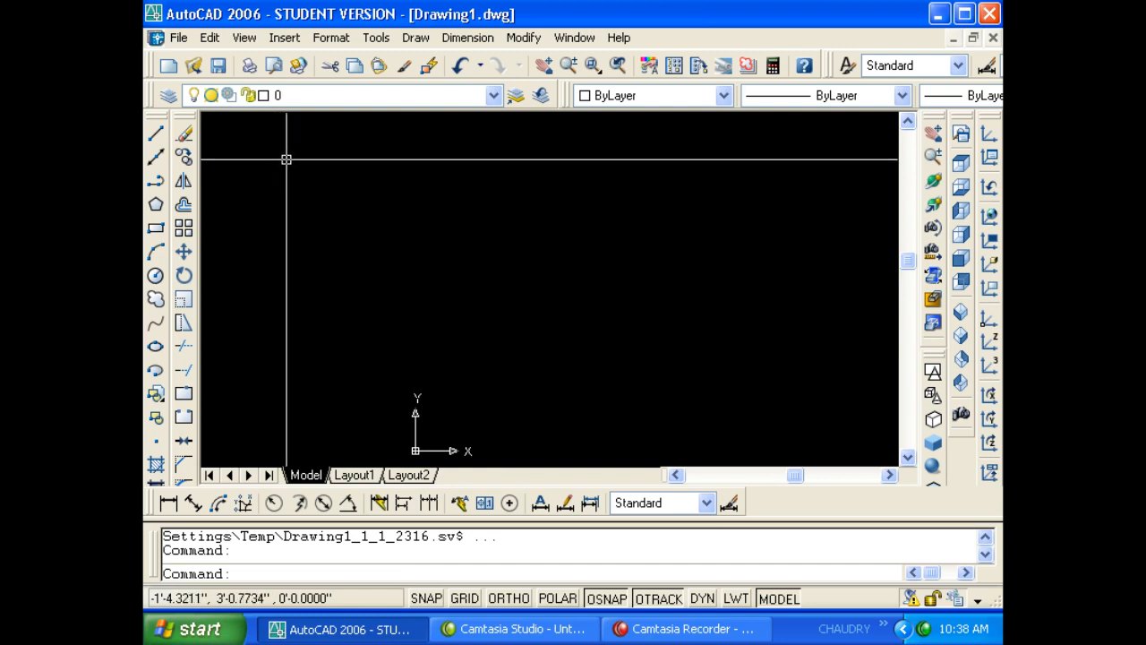
click(179, 37)
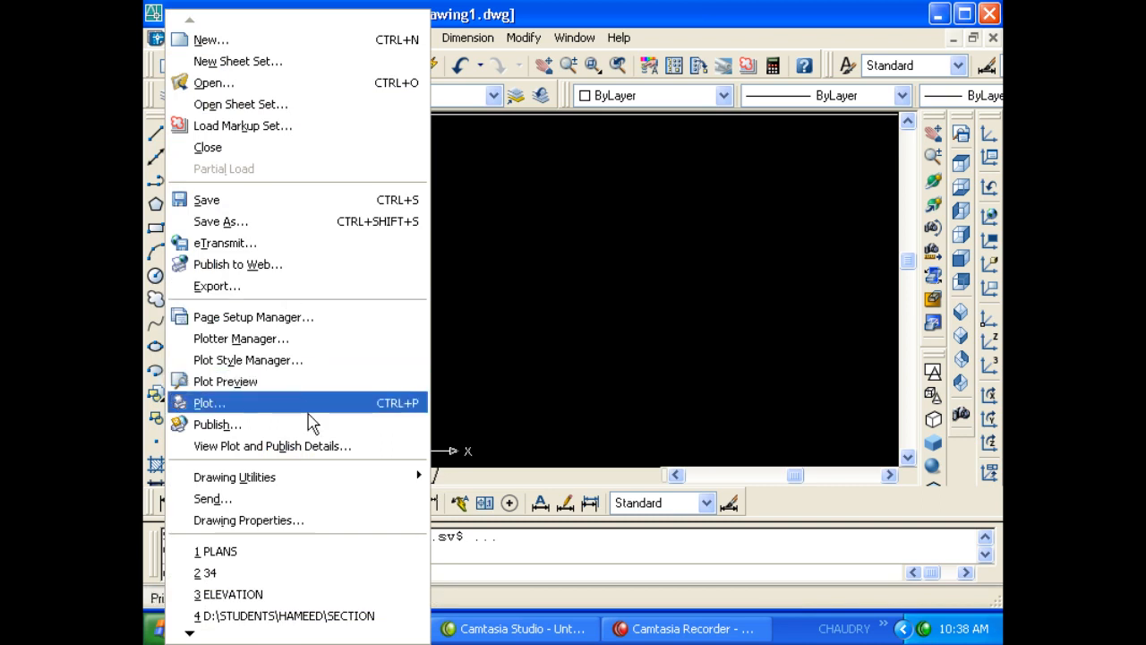
mouse_move(333, 479)
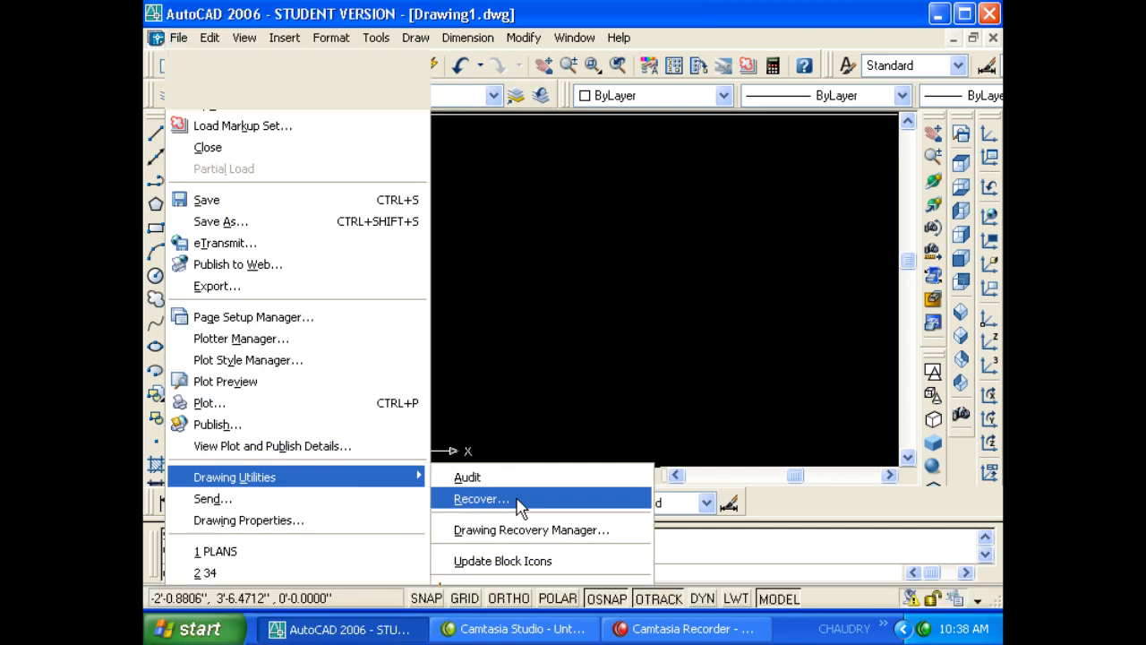
click(515, 502)
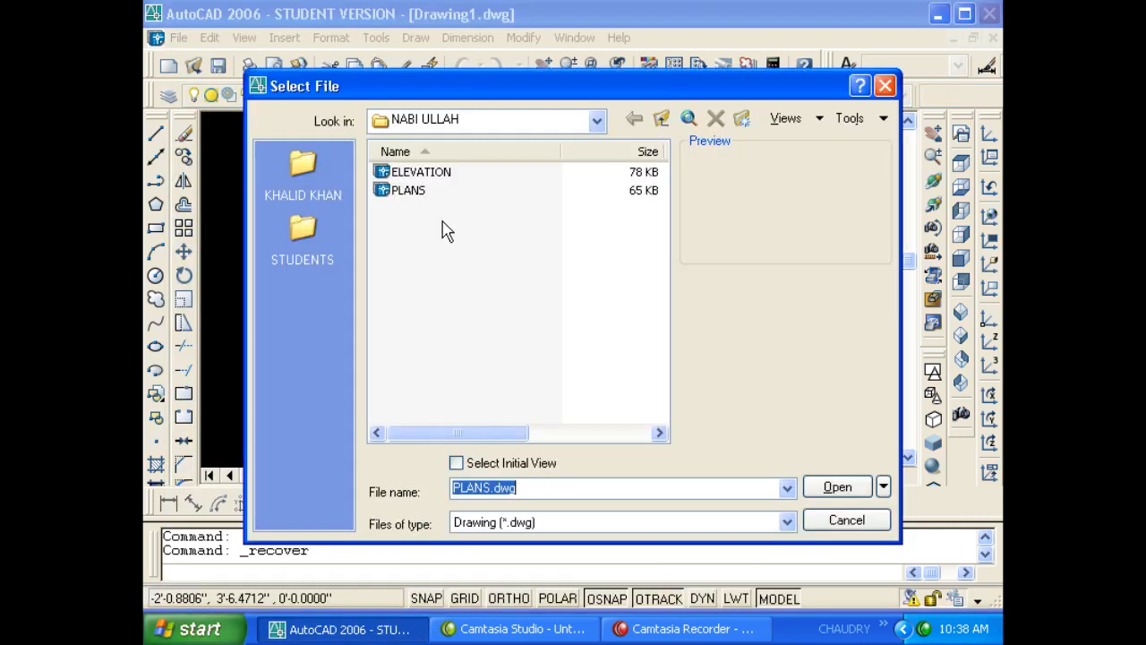
click(405, 192)
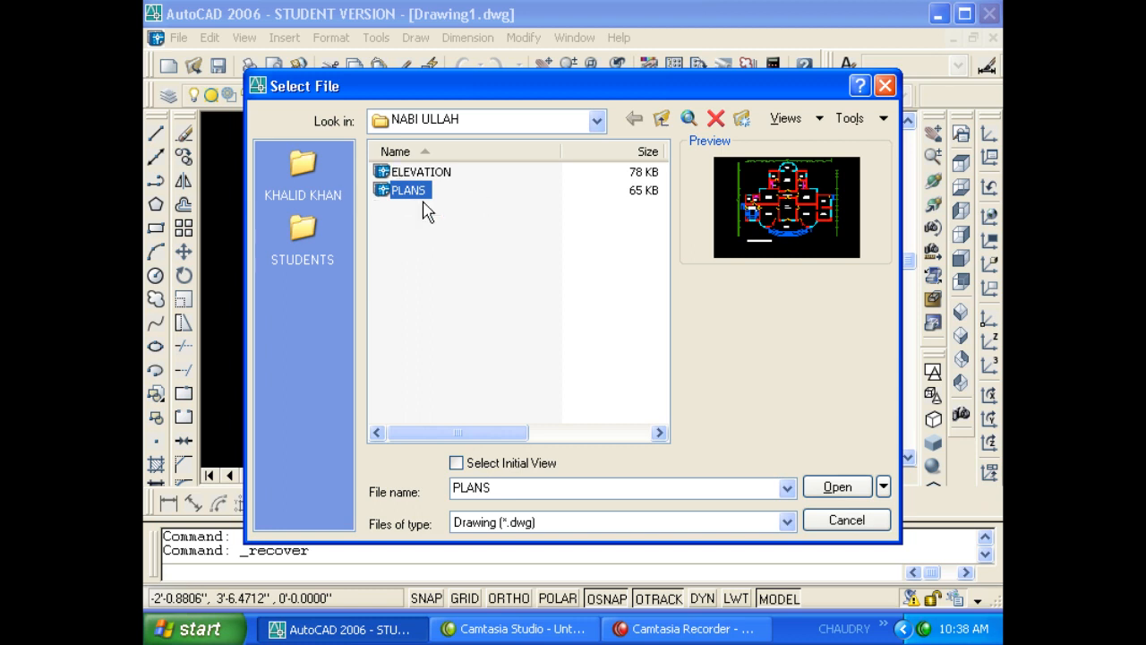
key(Escape)
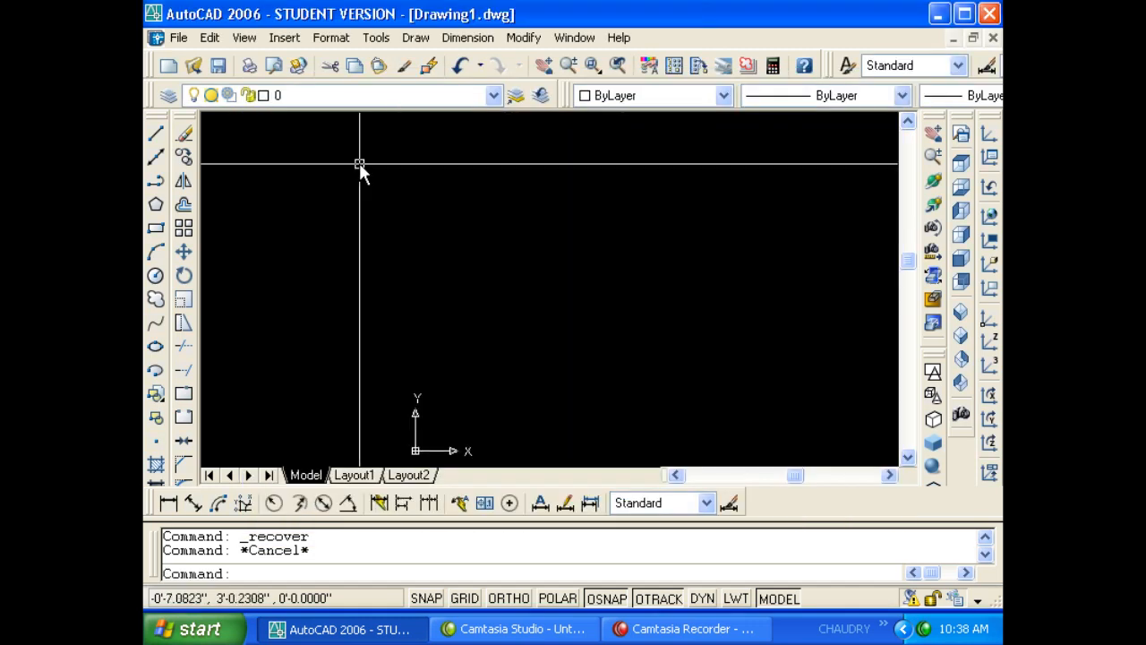
click(179, 39)
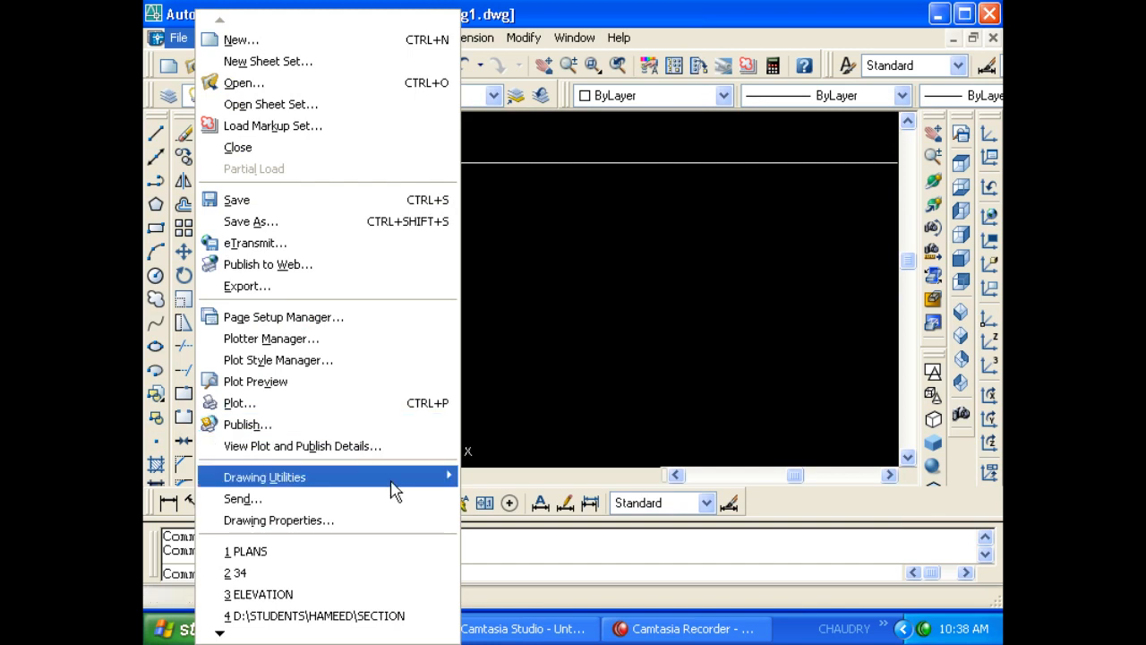
mouse_move(394, 484)
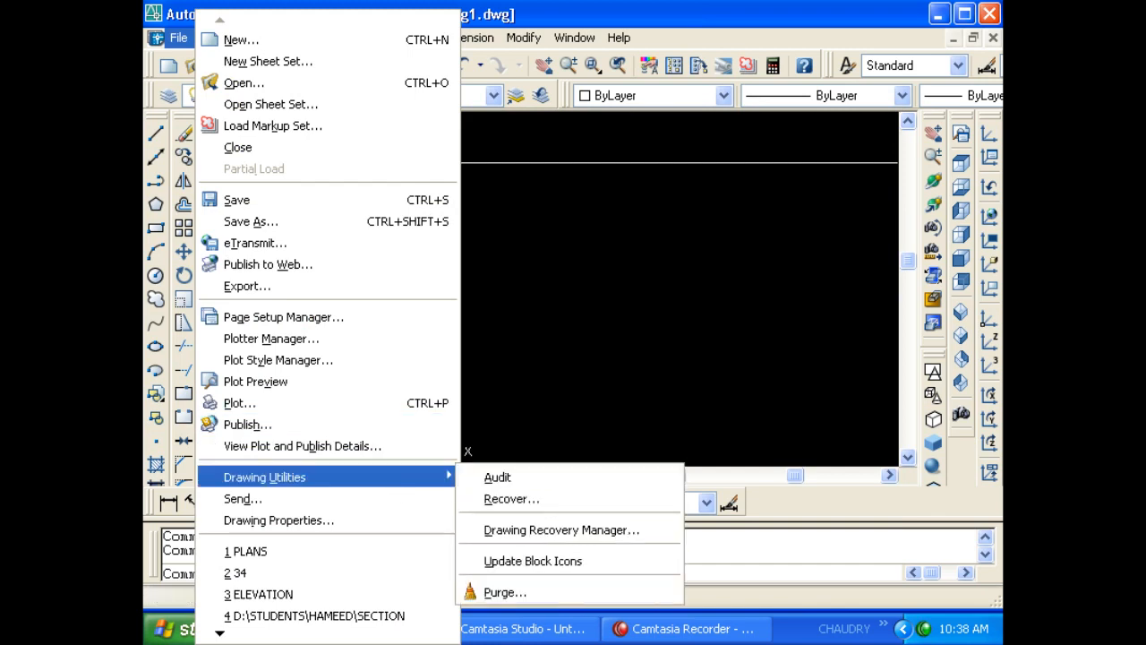
click(445, 288)
click(331, 96)
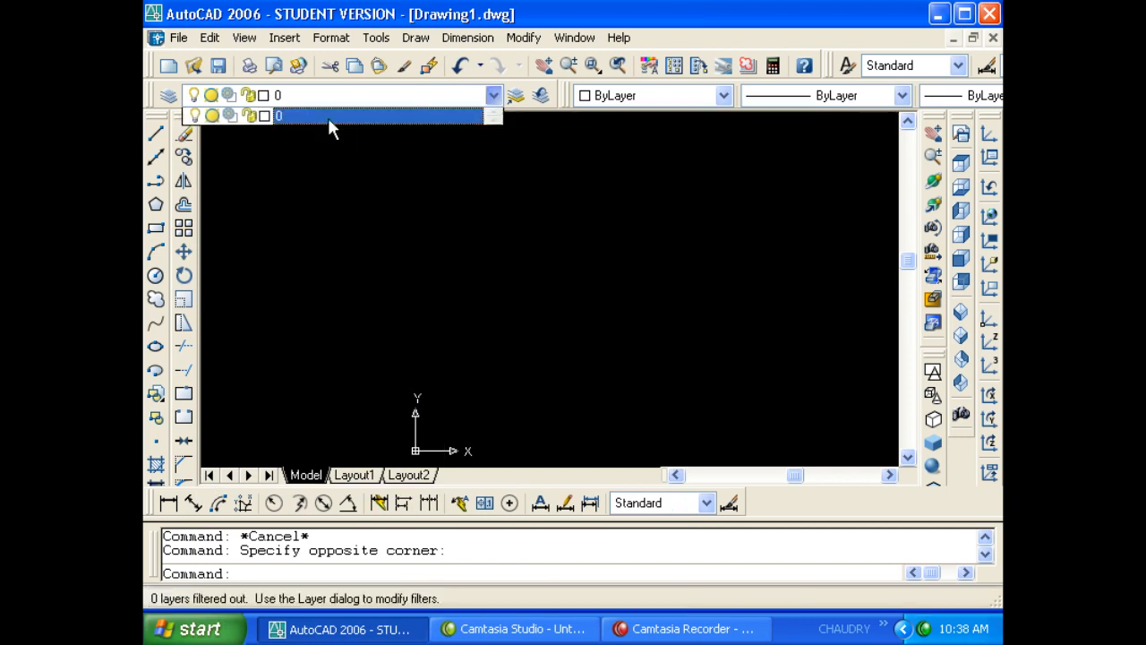
click(332, 38)
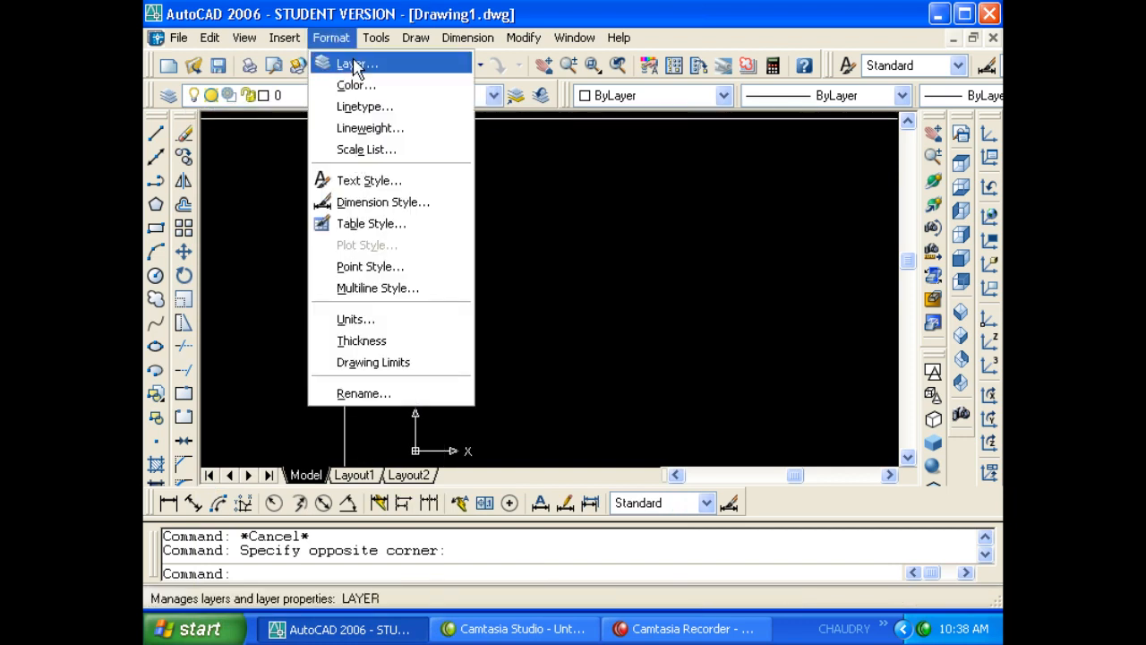
click(263, 165)
click(262, 165)
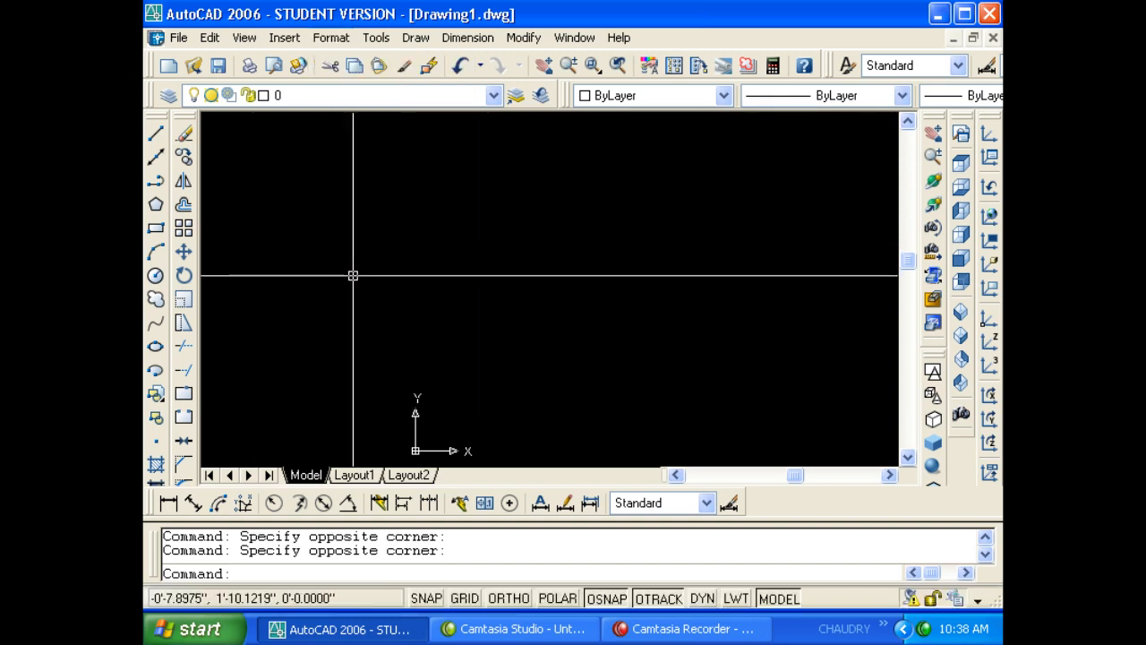
key(Escape)
key(Escape)
- Draw a square rectangle with the REC command
text(rec)
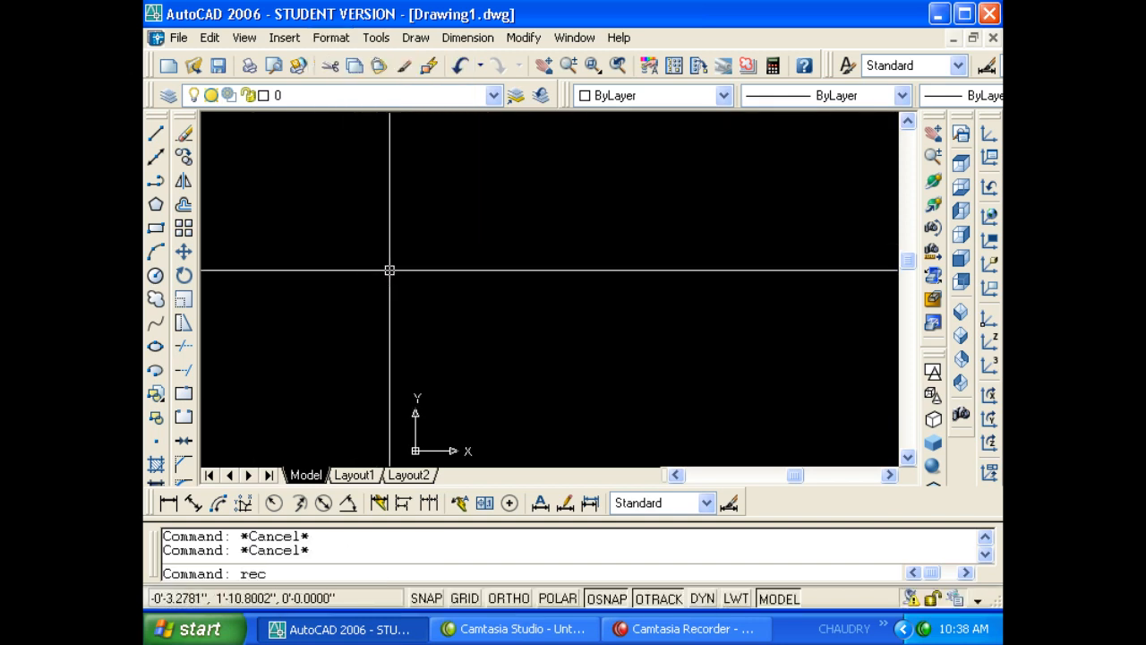
key(Return)
click(404, 206)
click(542, 347)
- Define block dddgh3434 from the rectangle with a picked base point
text(b)
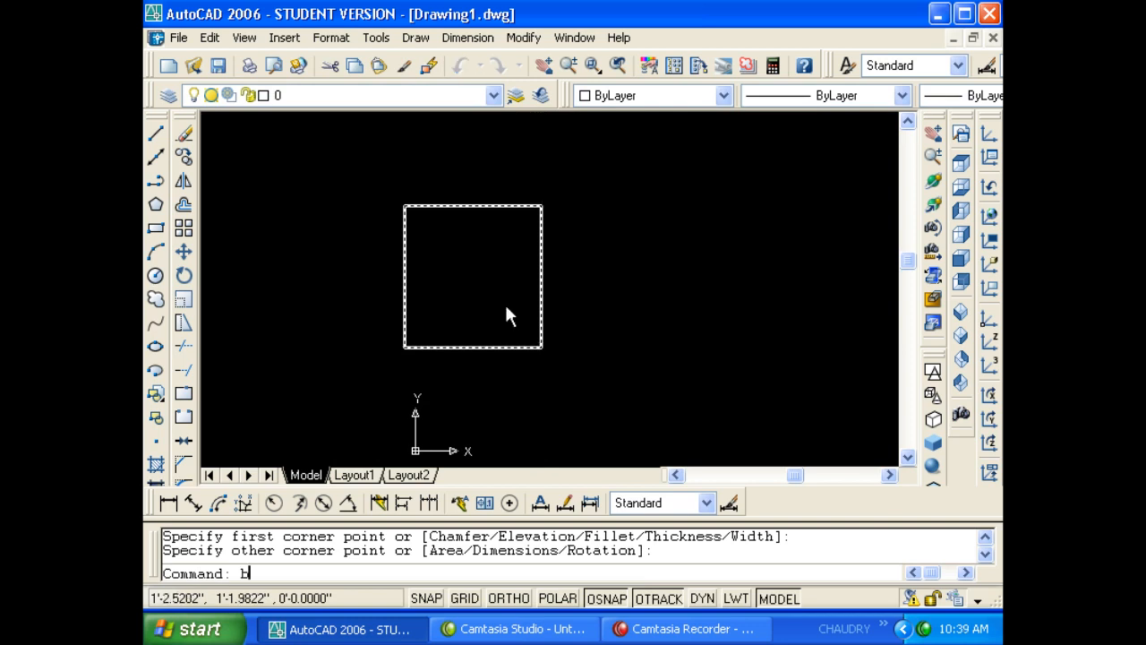
key(Return)
text(ddd)
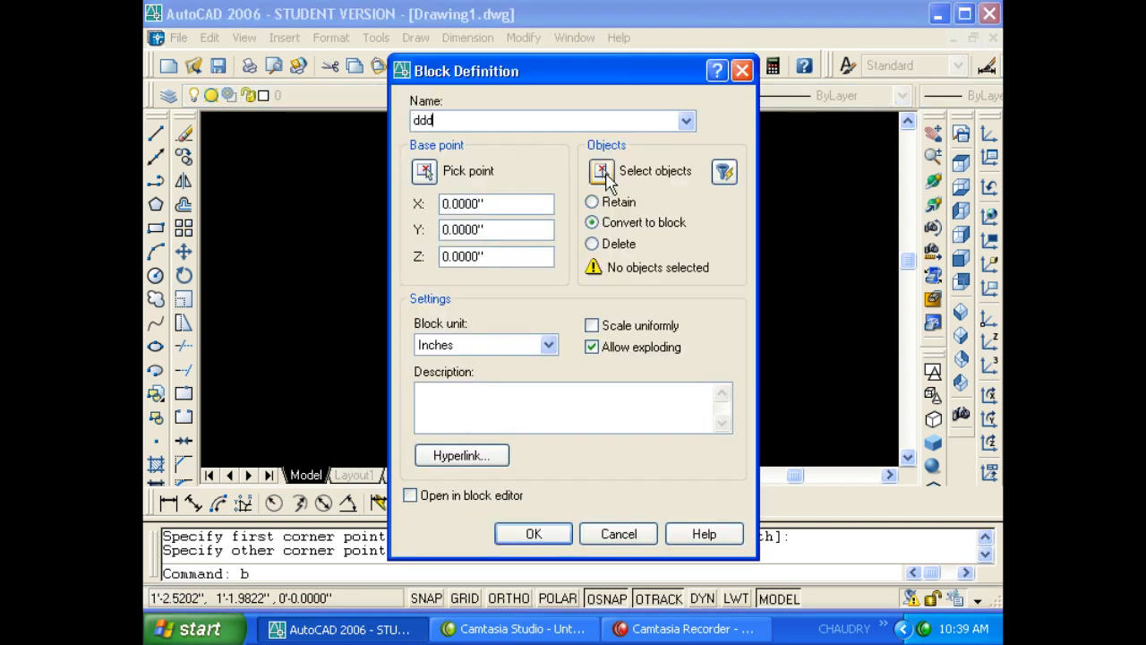
text(gh3434)
click(603, 172)
click(554, 260)
click(527, 239)
key(Return)
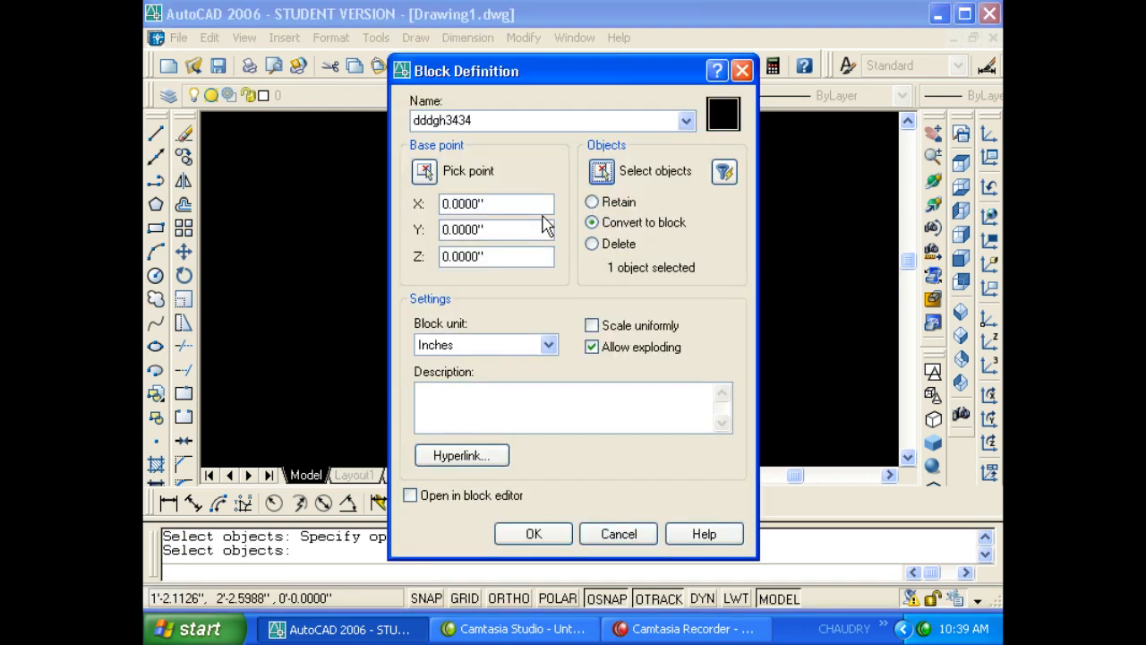
click(424, 170)
click(506, 236)
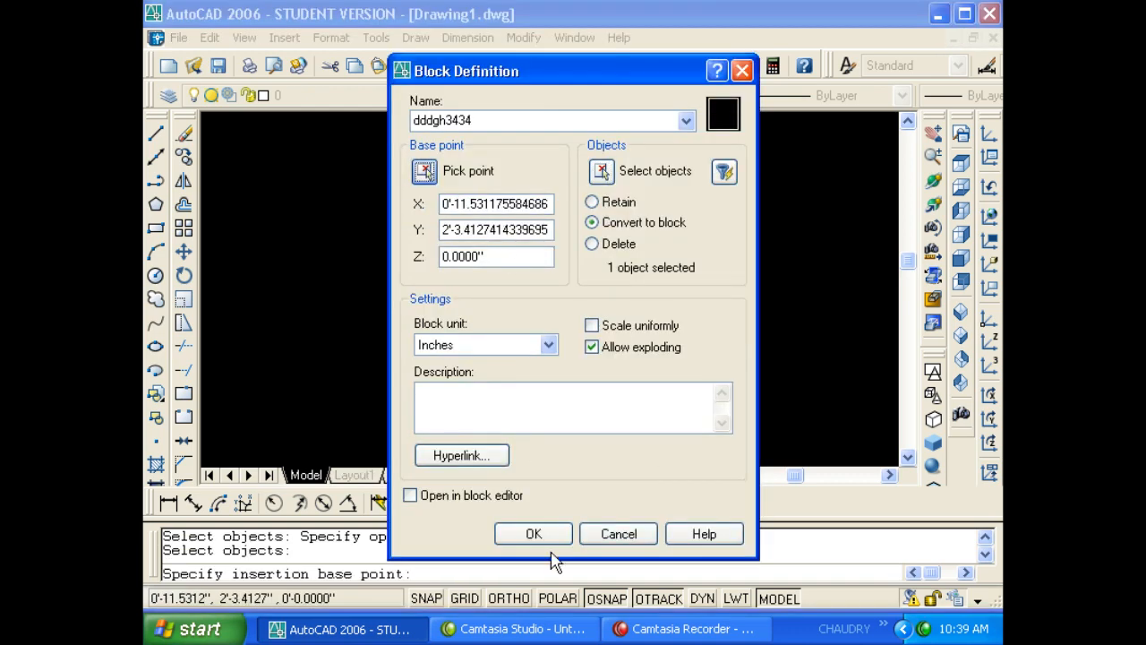
click(534, 531)
- Window-select the new dddgh3434 block
click(522, 338)
click(547, 362)
click(547, 361)
click(490, 317)
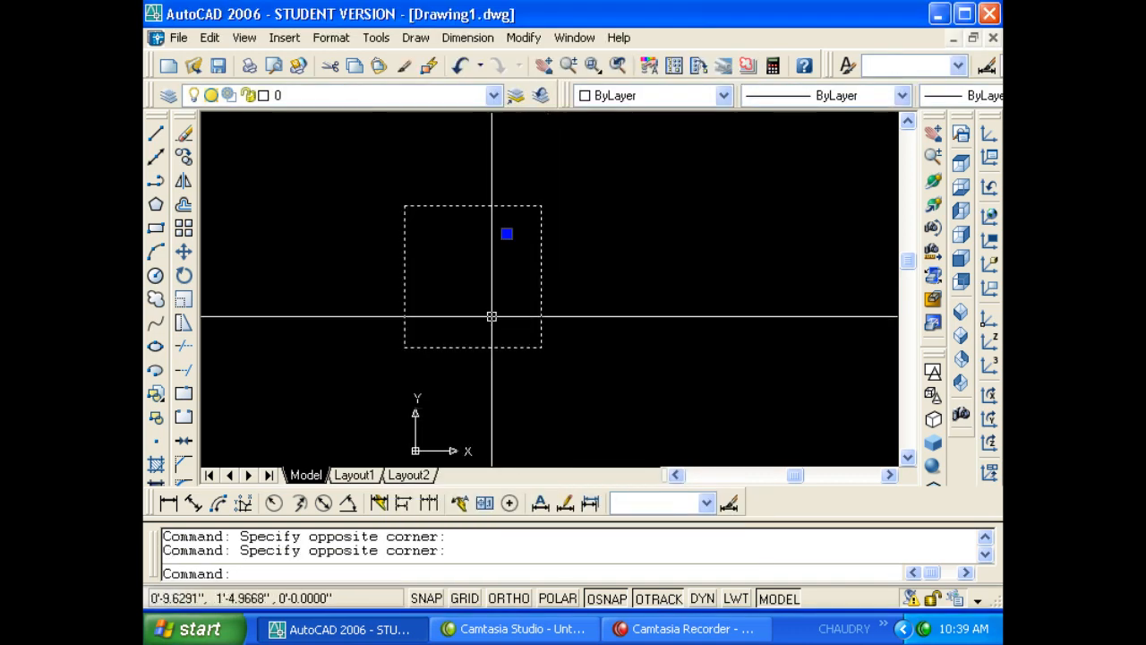
- Erase the selected block, then browse dddd and dddgh3434 in Insert and cancel
key(Delete)
scroll(518, 326, down, 3)
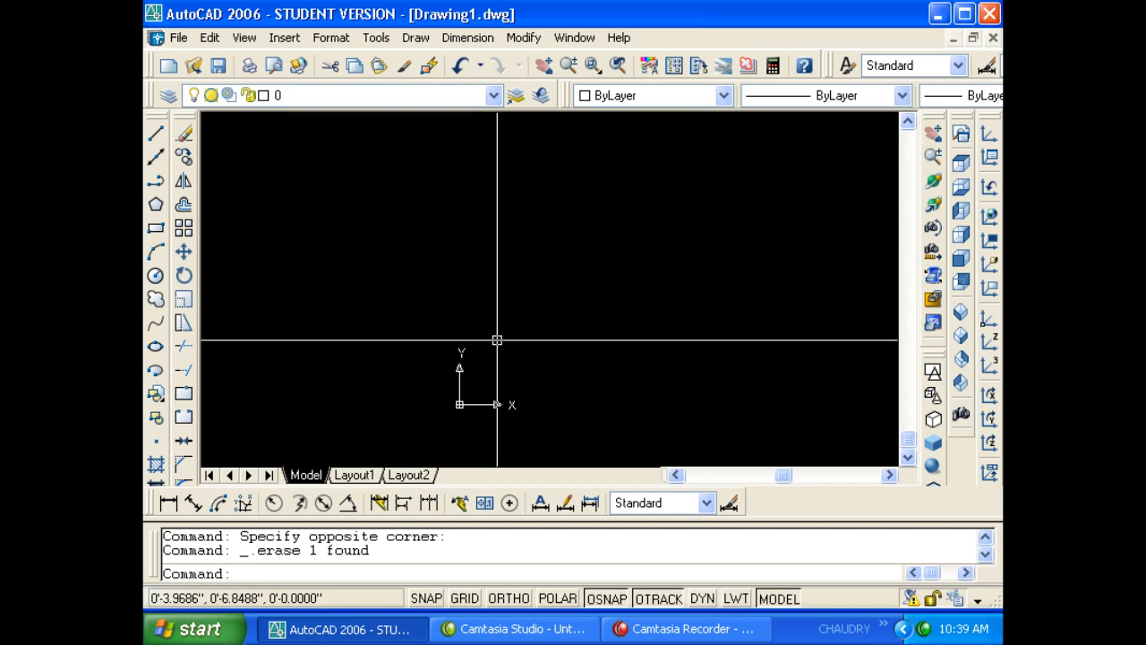
text(i)
key(Return)
click(575, 197)
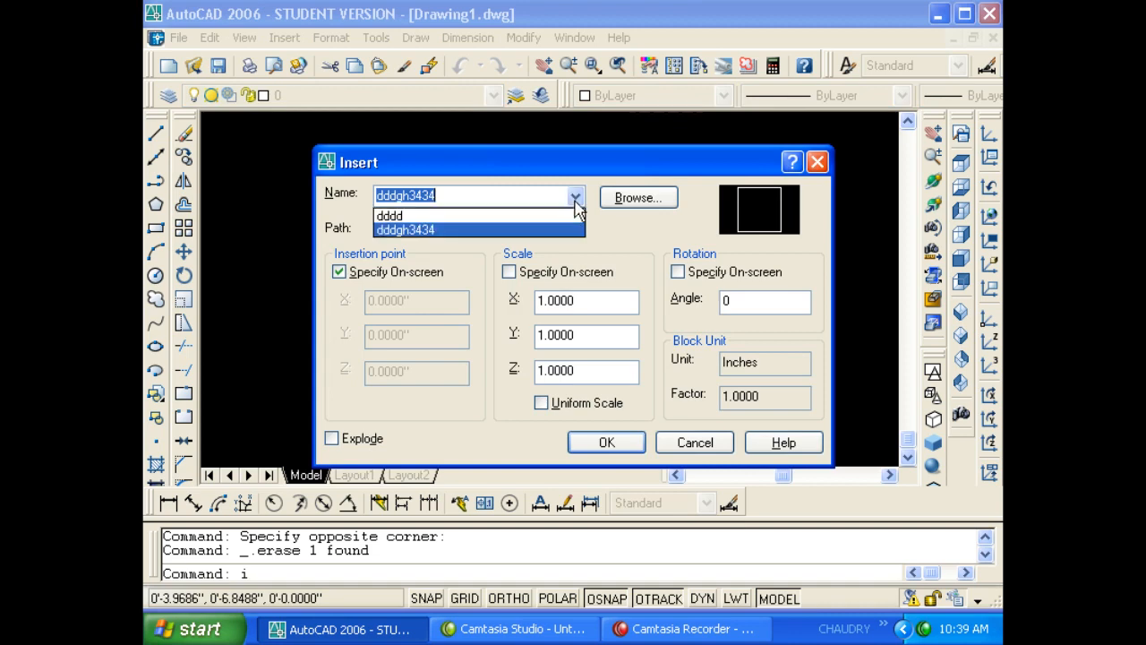
click(560, 216)
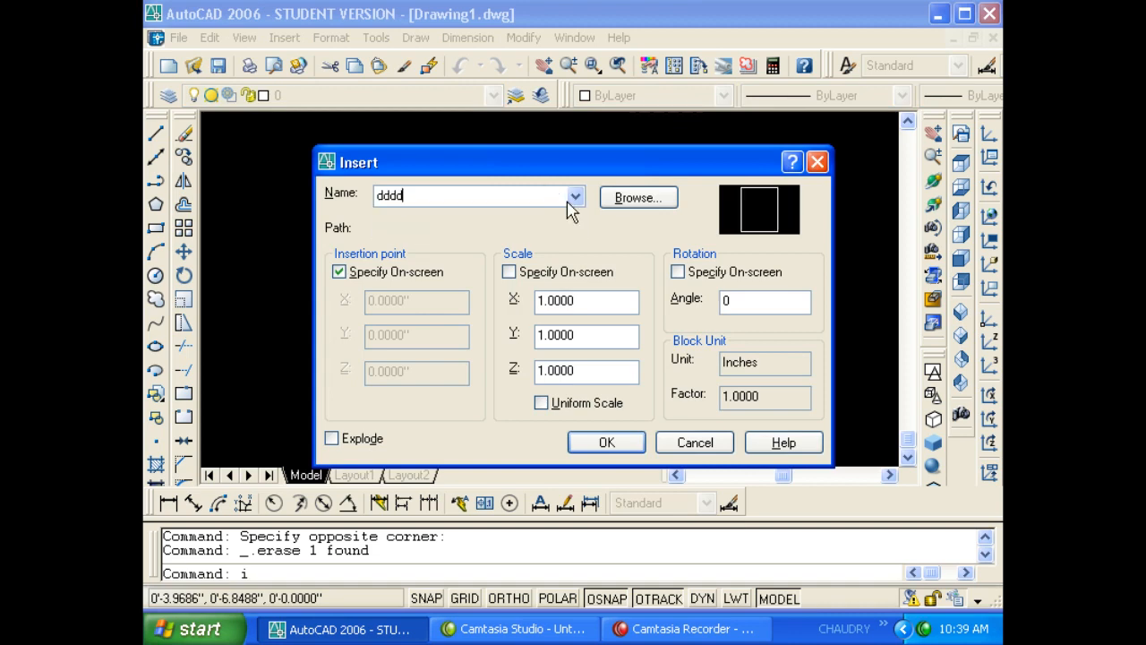
click(574, 198)
click(563, 233)
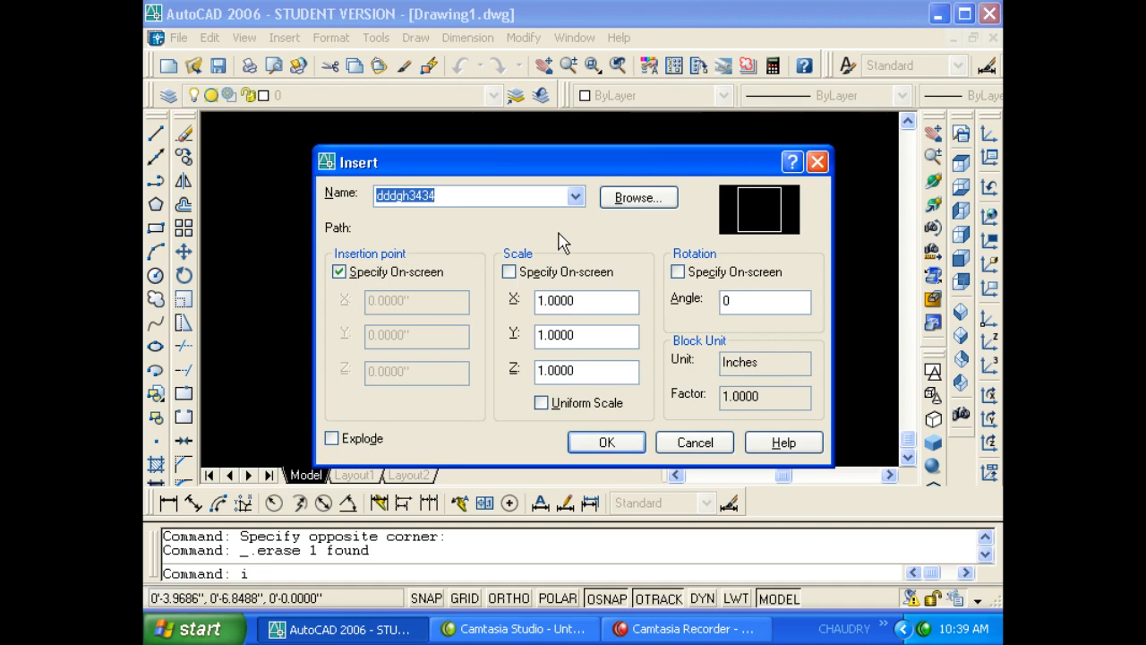
key(Escape)
key(Escape)
key(Escape)
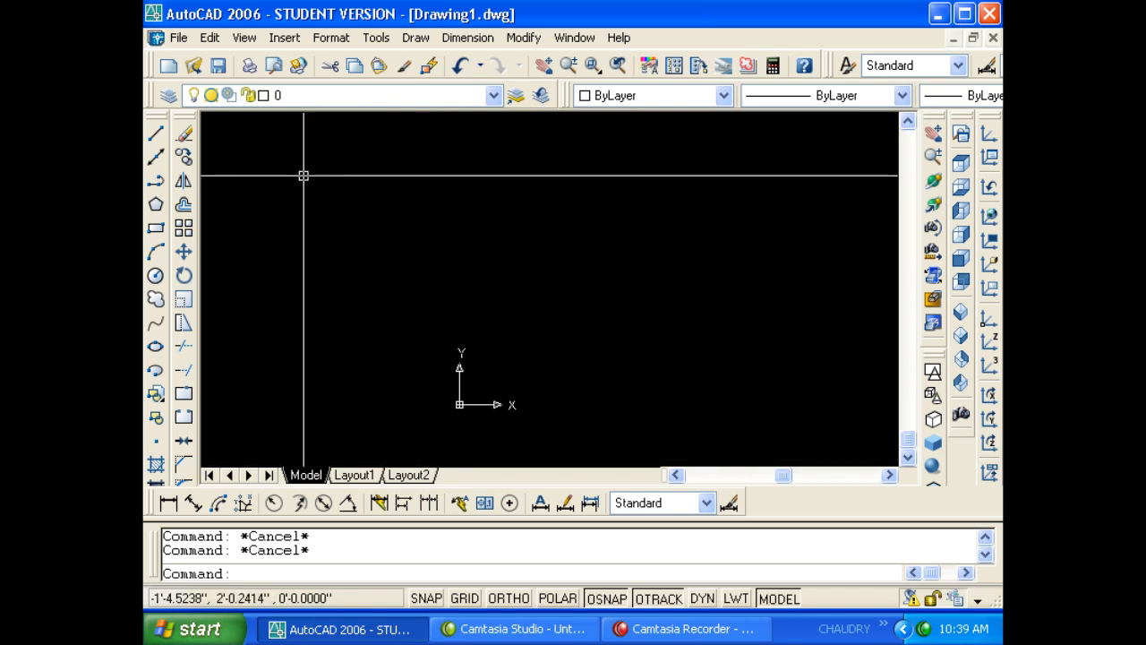
- Insert the dddd block and place it in the drawing
text(i)
key(Return)
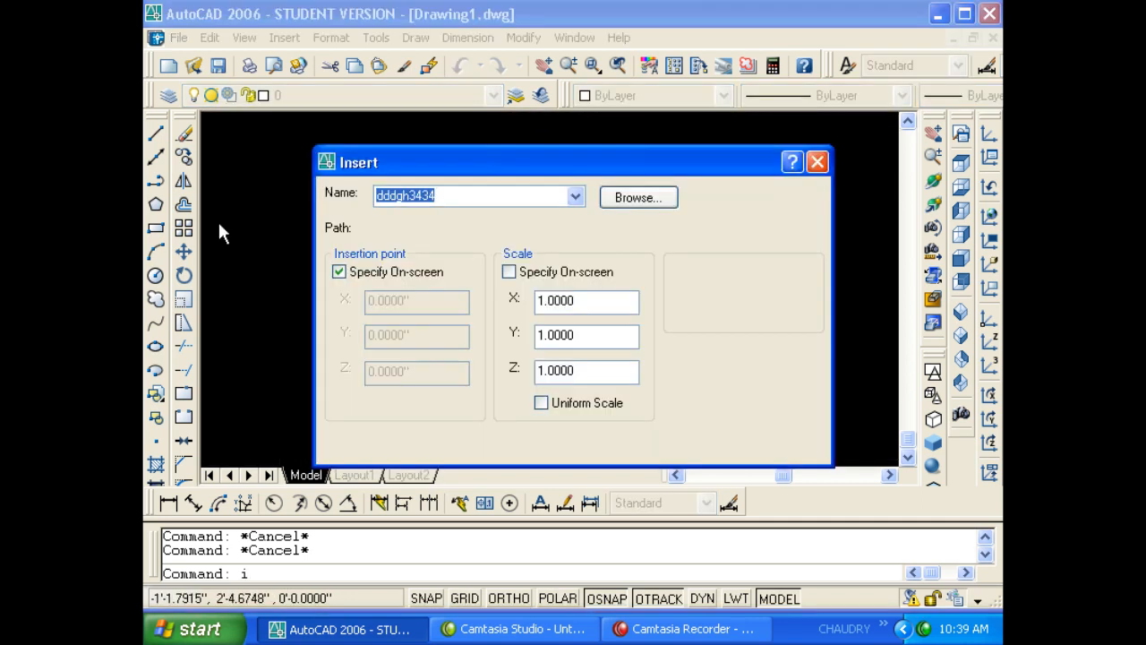
key(Escape)
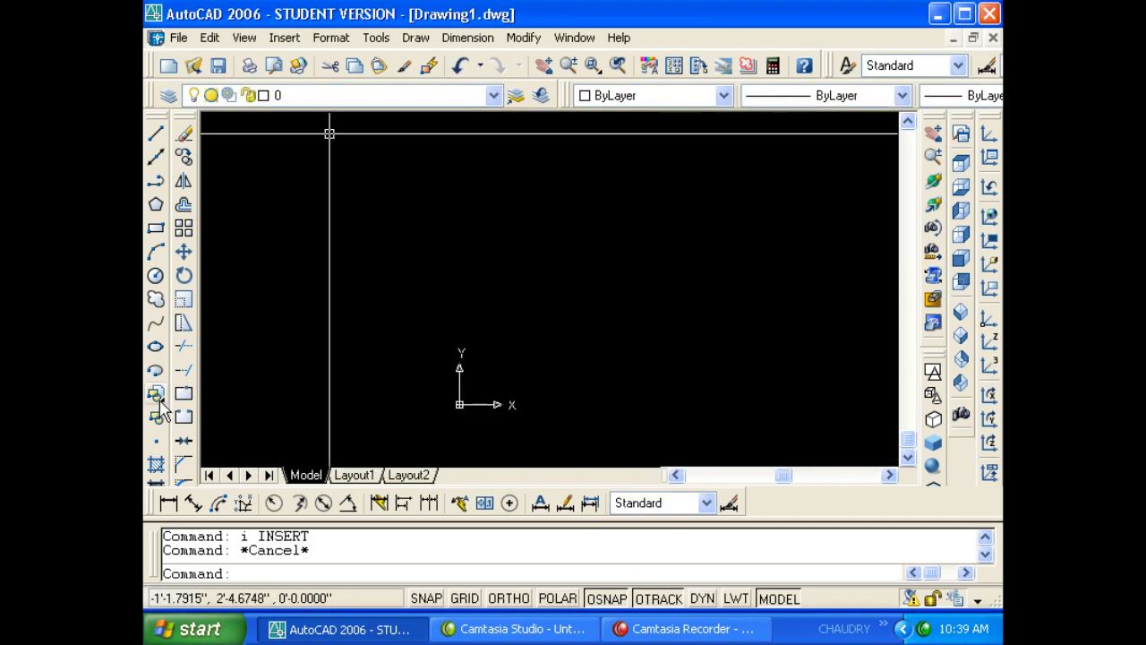
click(156, 395)
click(574, 197)
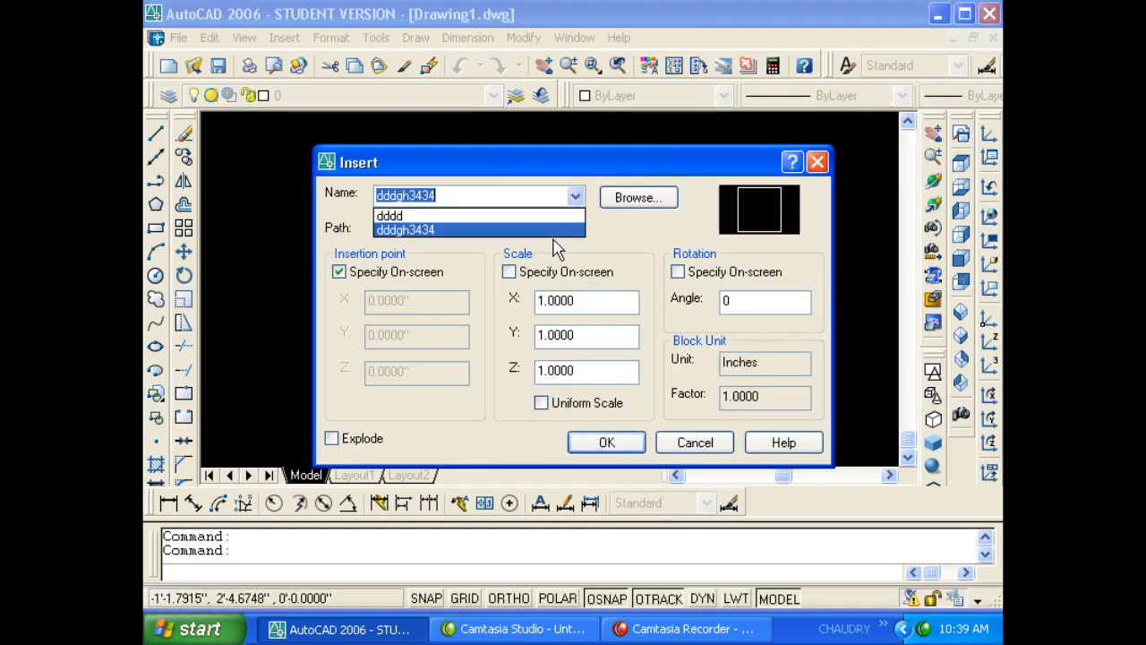
click(515, 216)
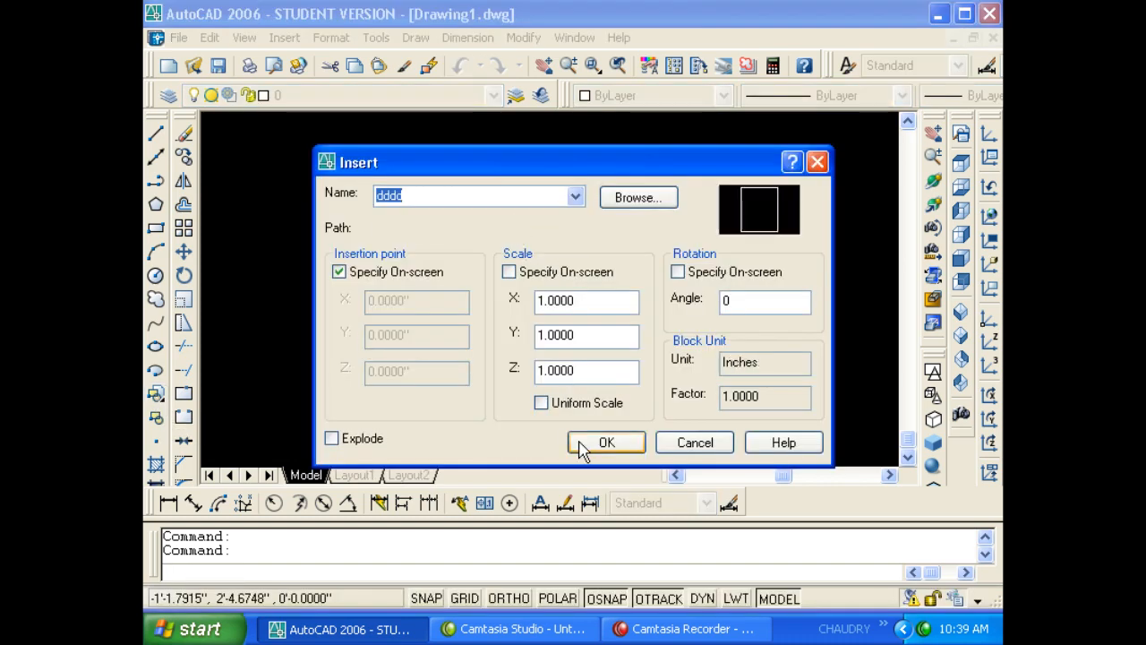
click(582, 446)
click(497, 322)
- Window-select the inserted dddd block and delete it
click(574, 350)
click(518, 293)
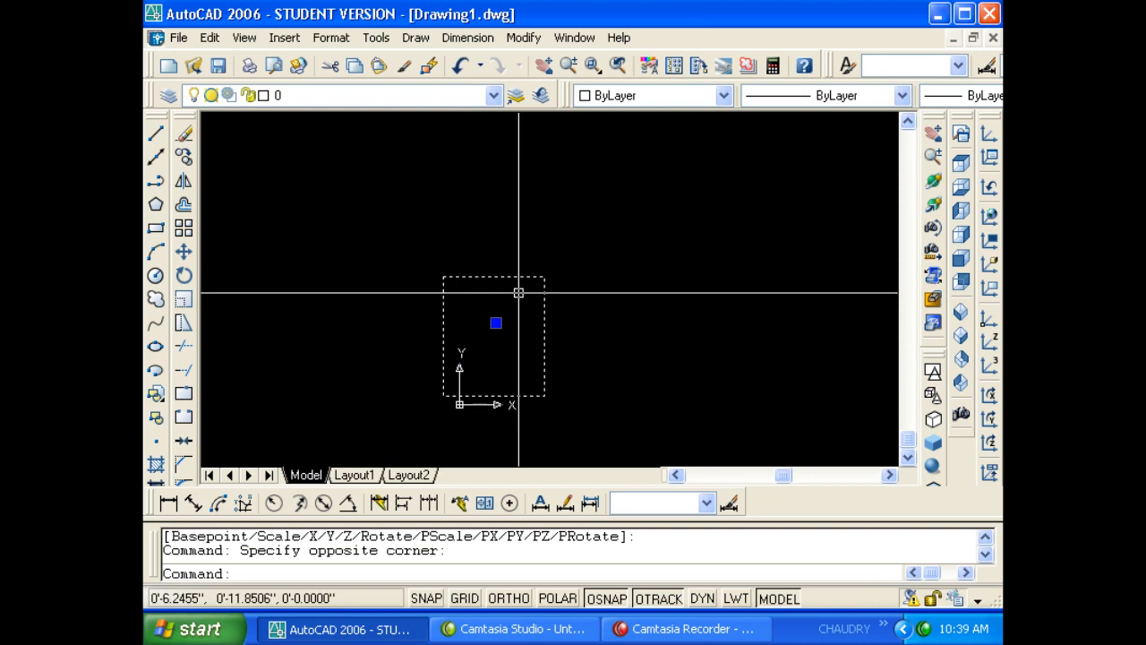
key(Delete)
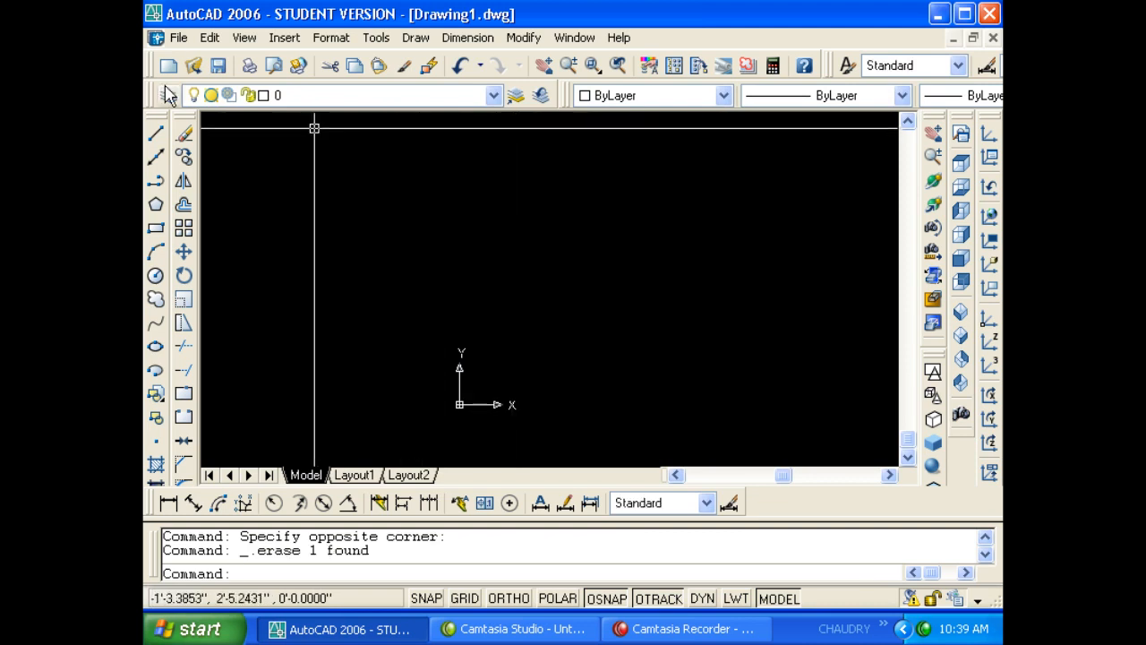
click(175, 37)
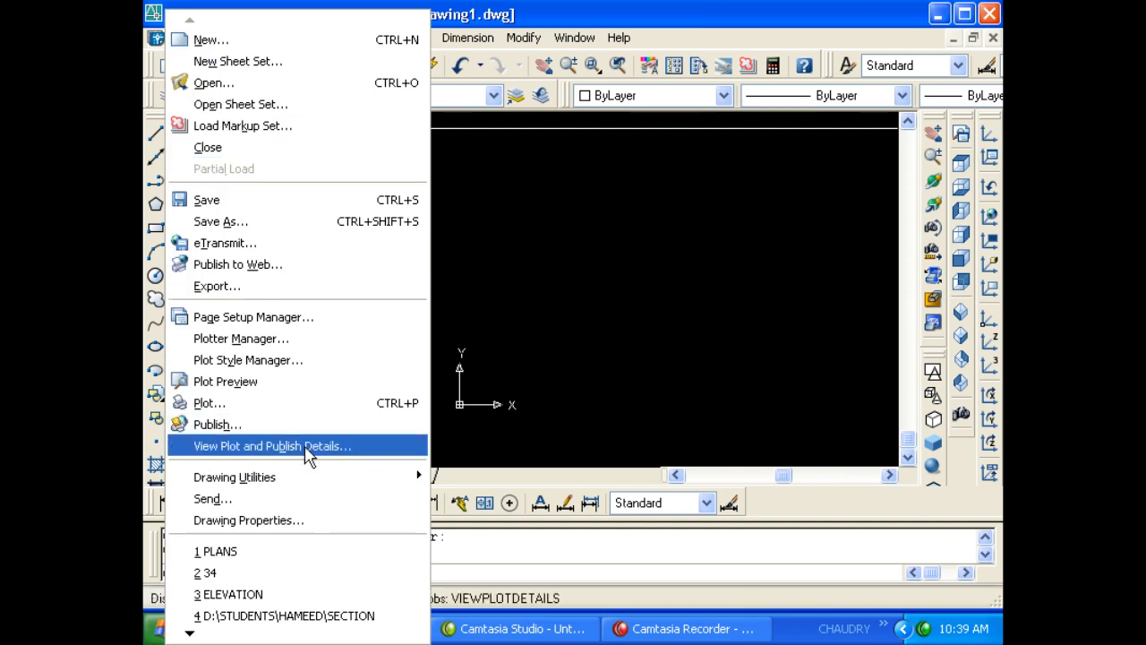
mouse_move(350, 479)
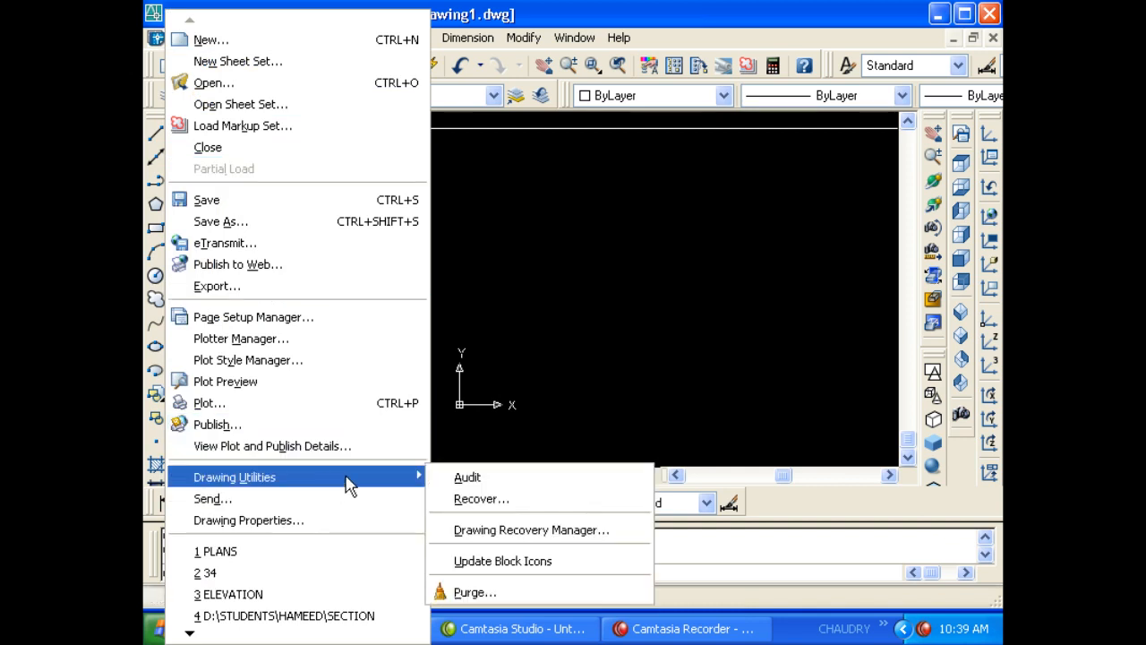
click(519, 593)
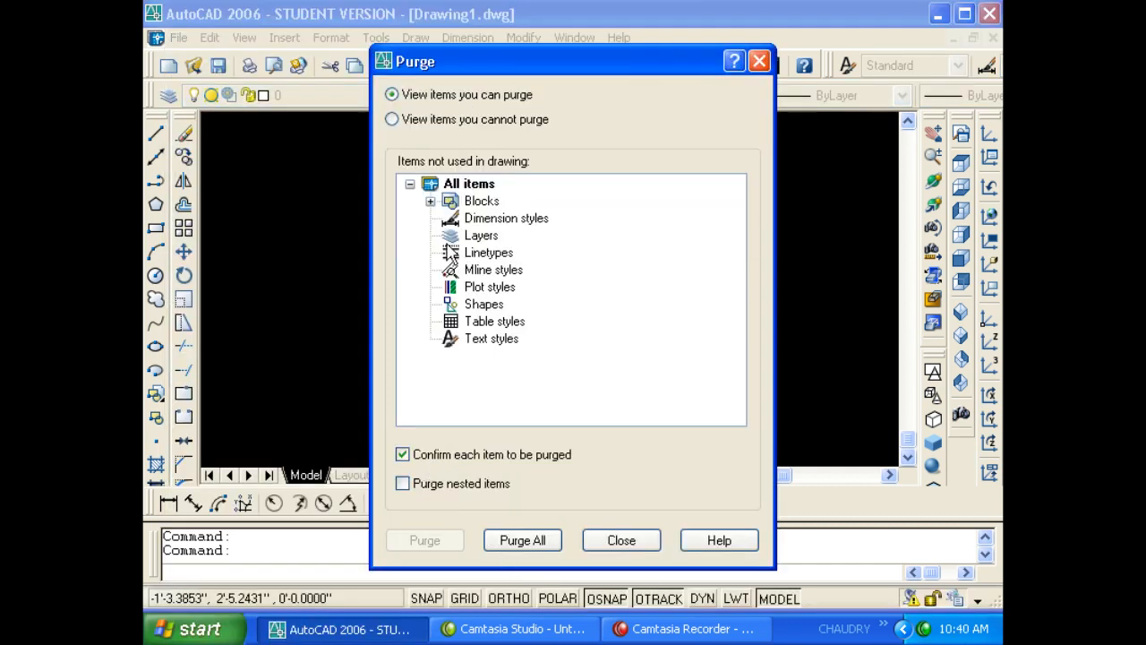
click(431, 202)
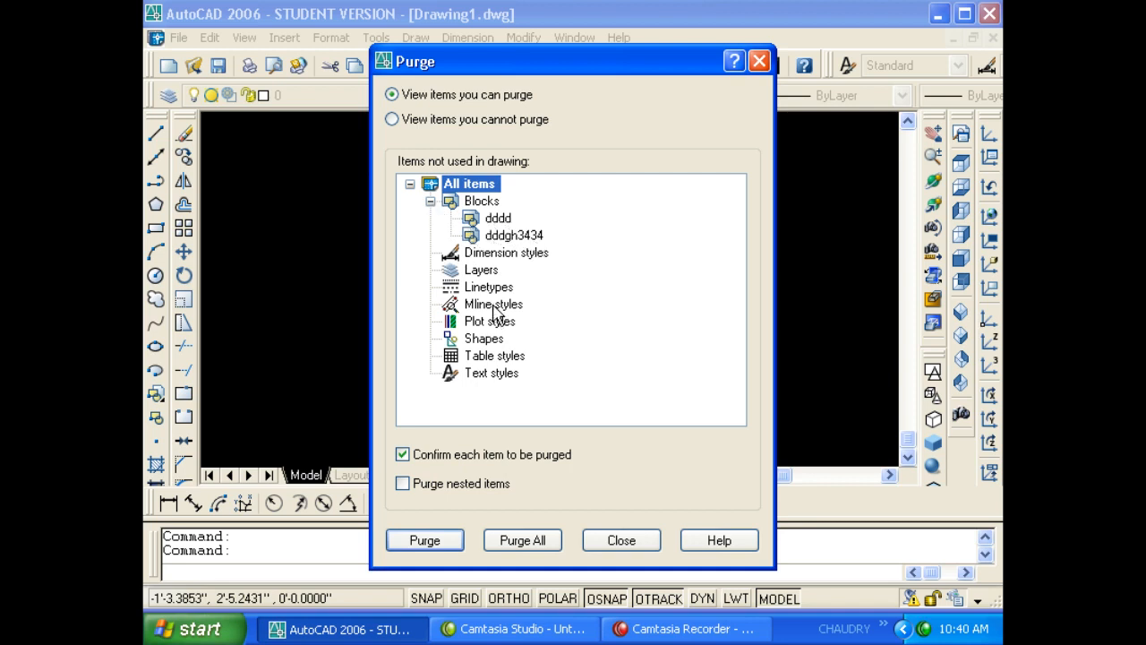
key(Escape)
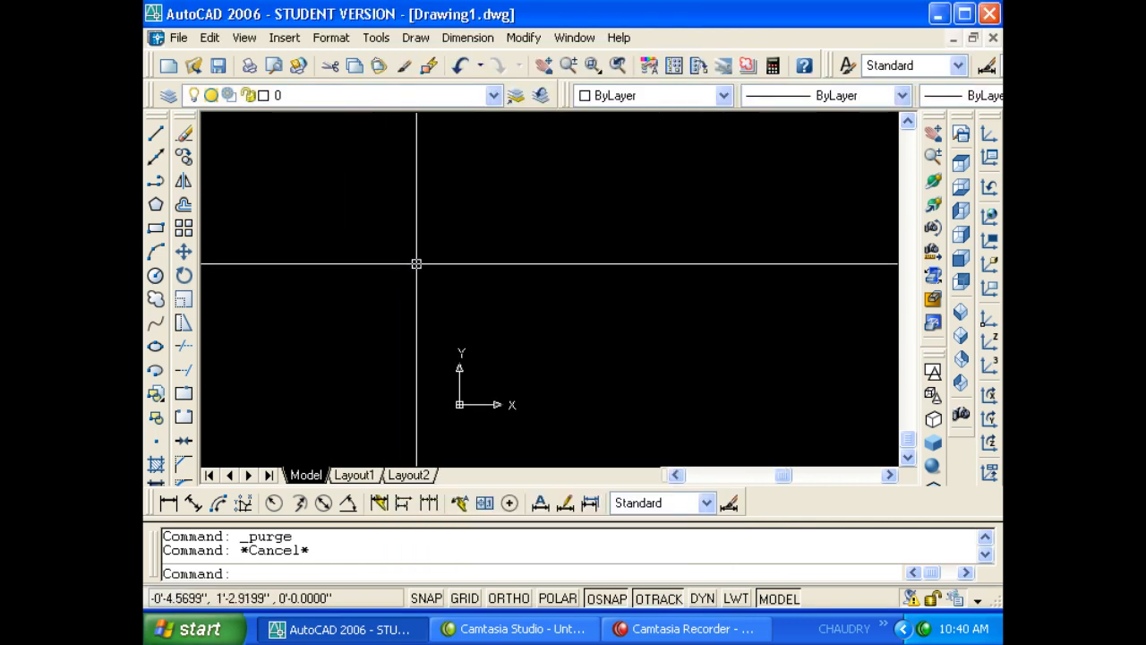
key(Escape)
- Purge all unused blocks with PU, confirming Yes to All
text(pu)
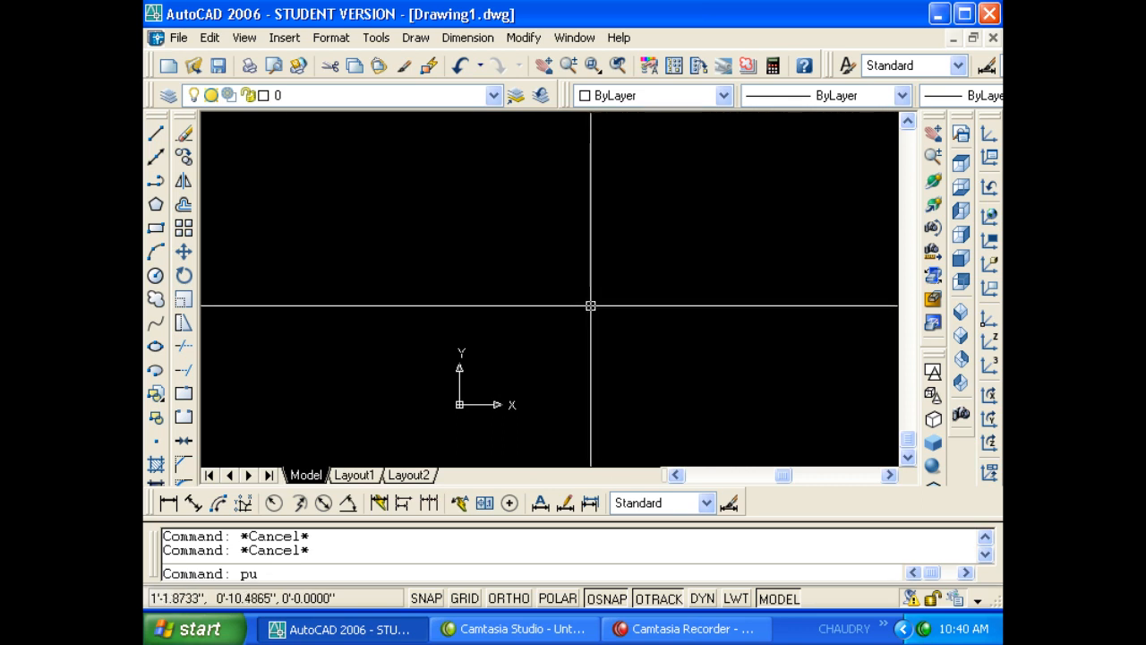
key(Escape)
text(pu)
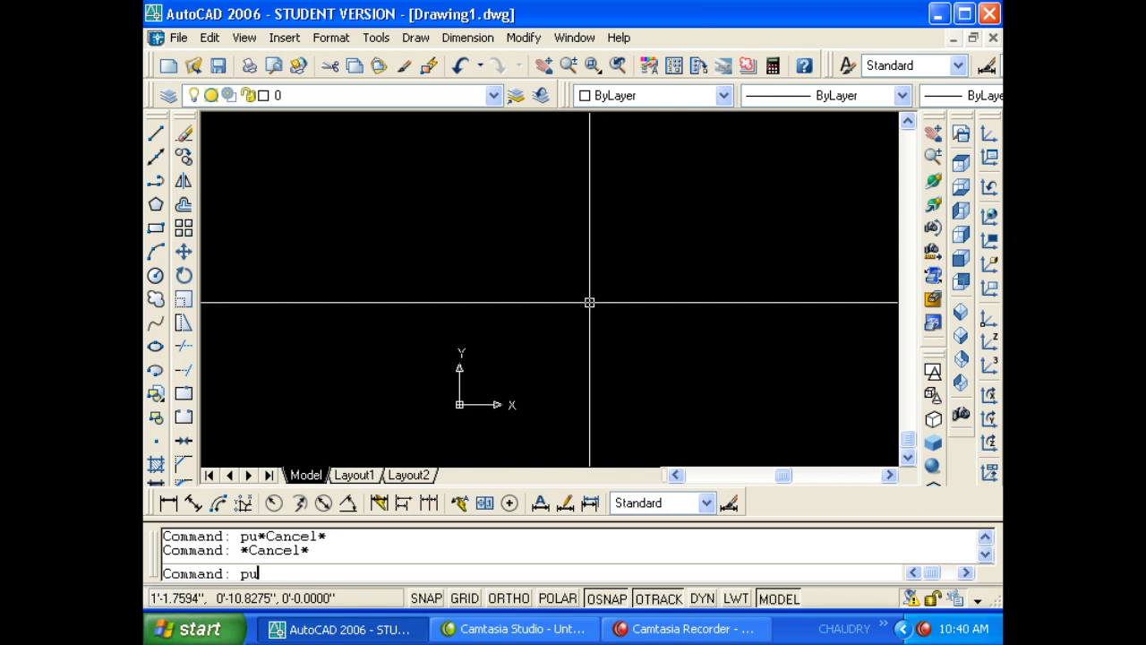
key(Return)
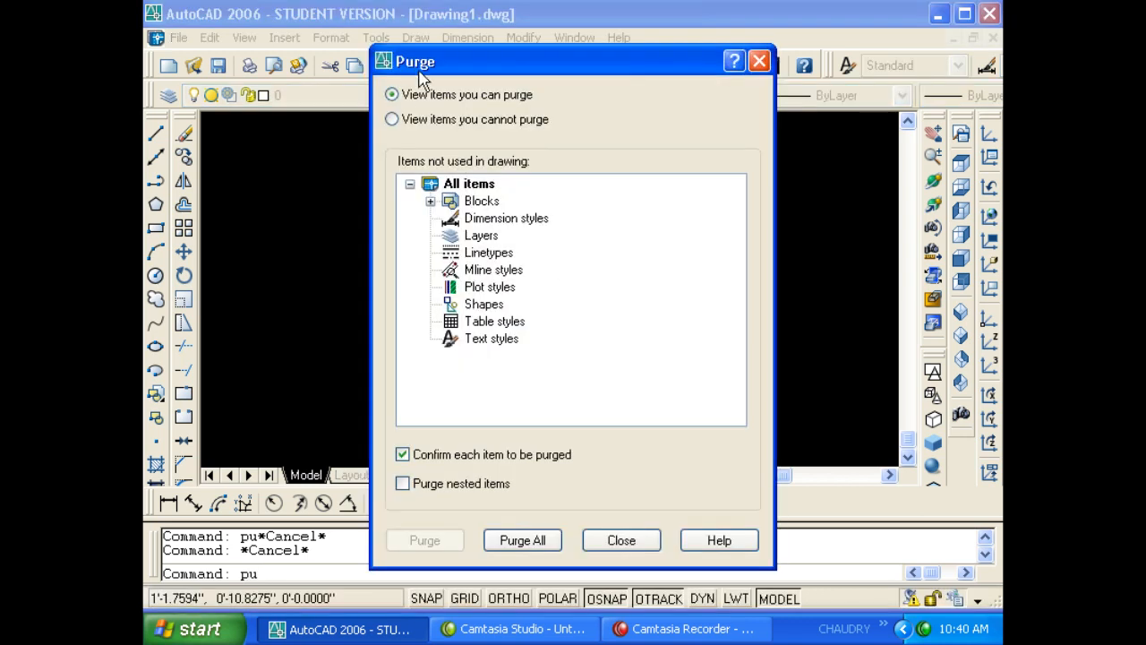
click(529, 541)
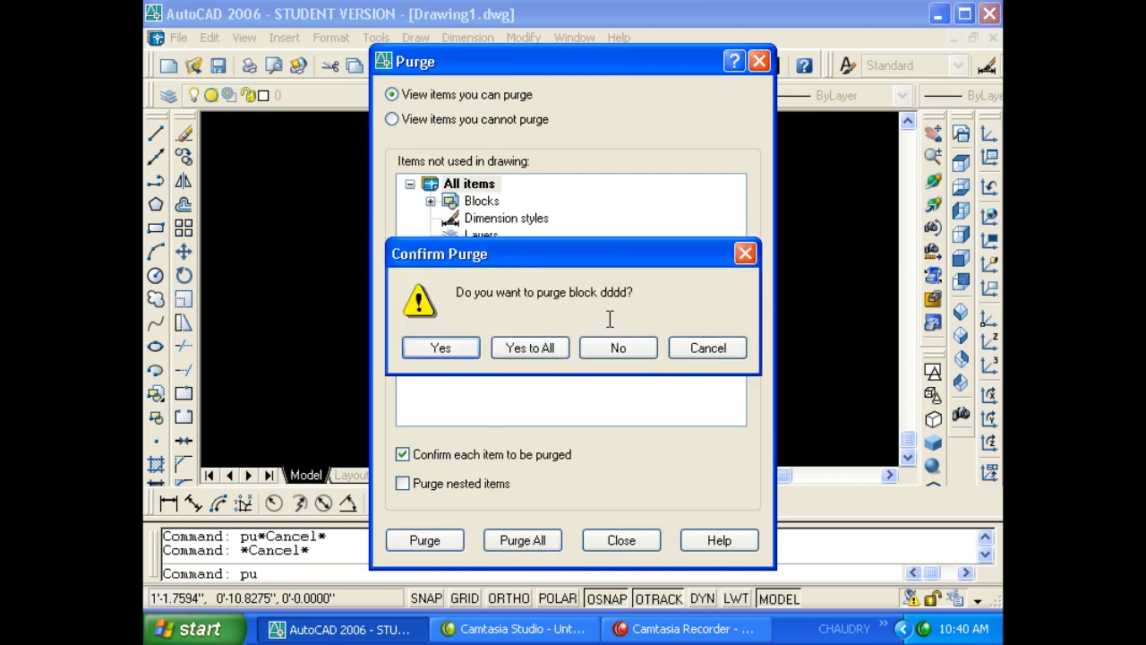
click(544, 350)
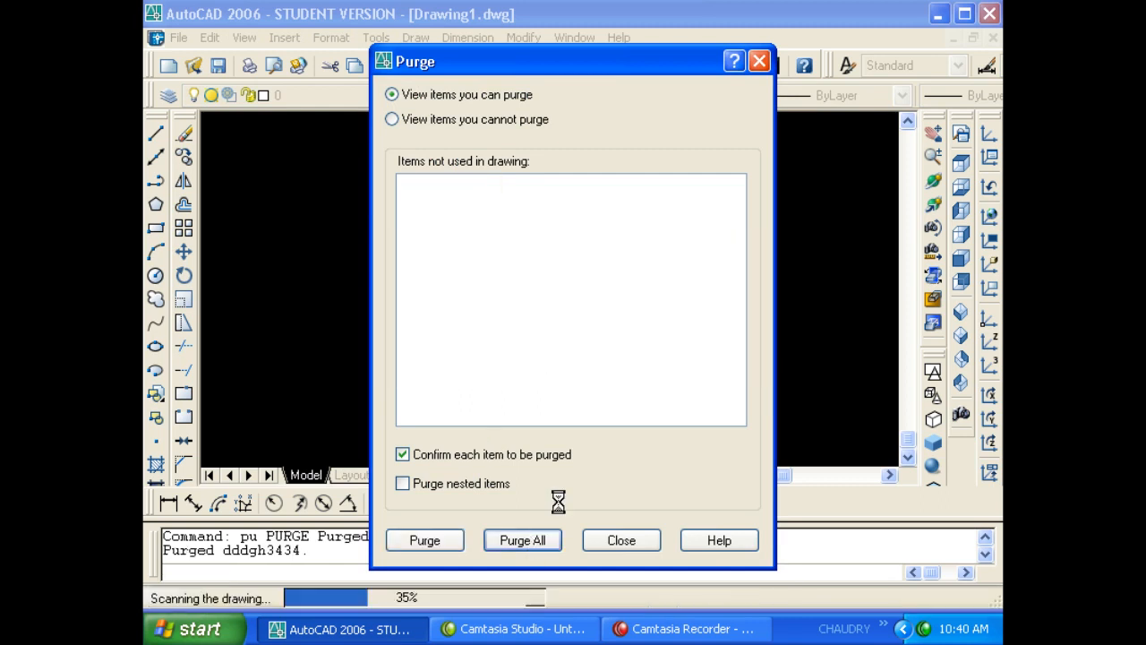
click(622, 541)
- Check in INSERT that the block Name list is now empty, then cancel
click(543, 284)
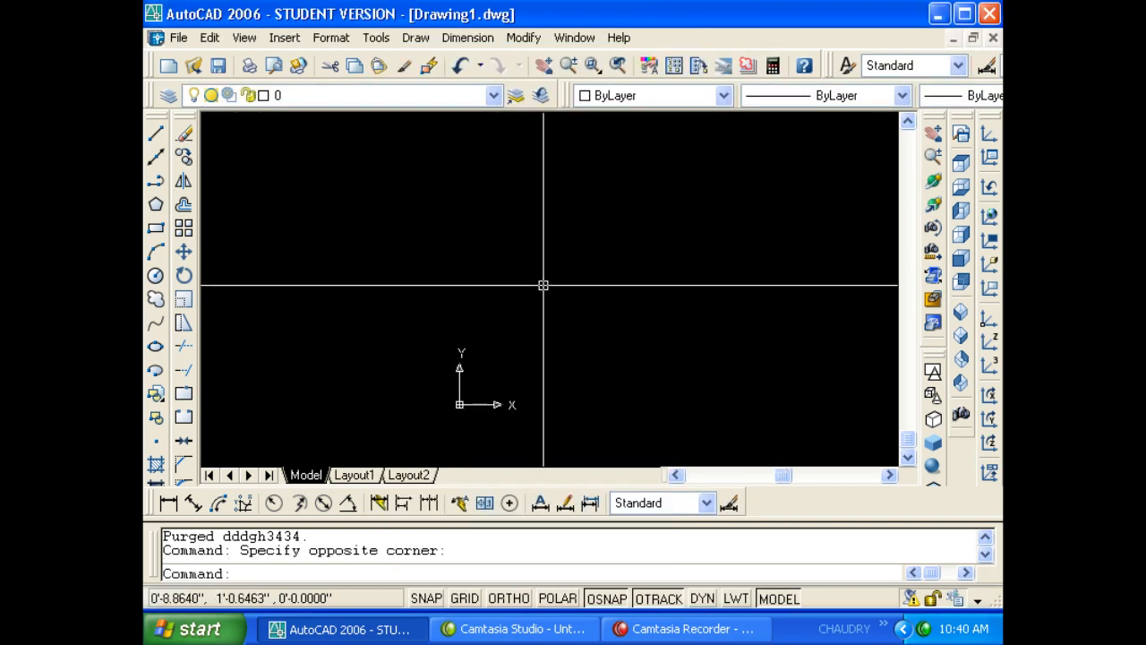
key(Escape)
text(i)
key(Return)
click(575, 197)
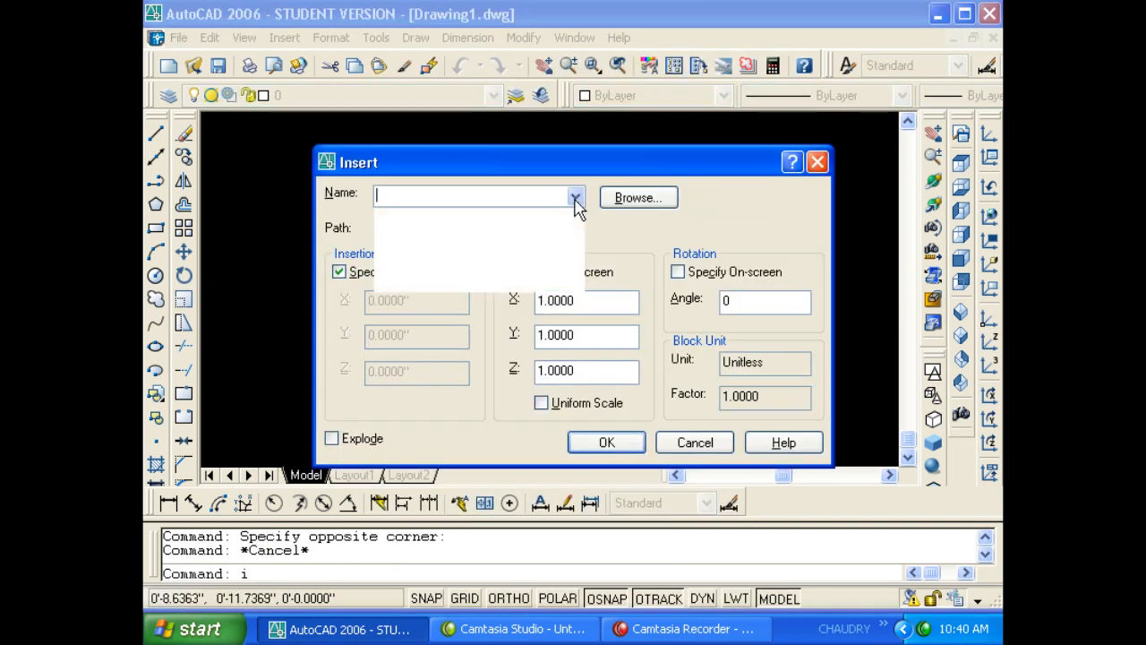
click(575, 197)
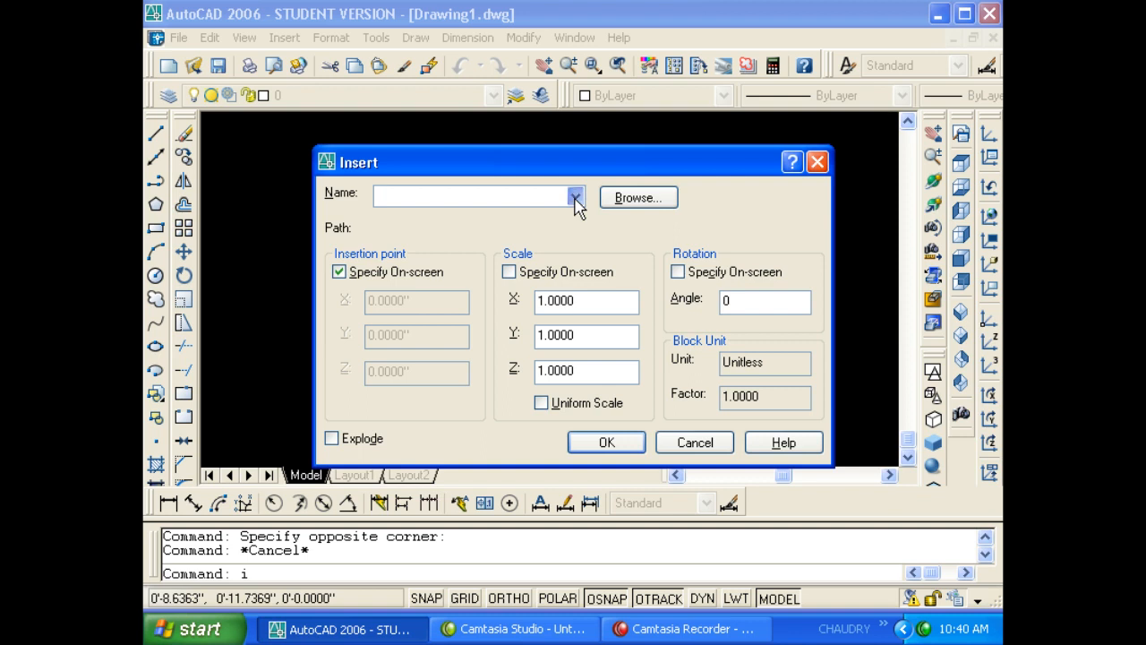
key(Escape)
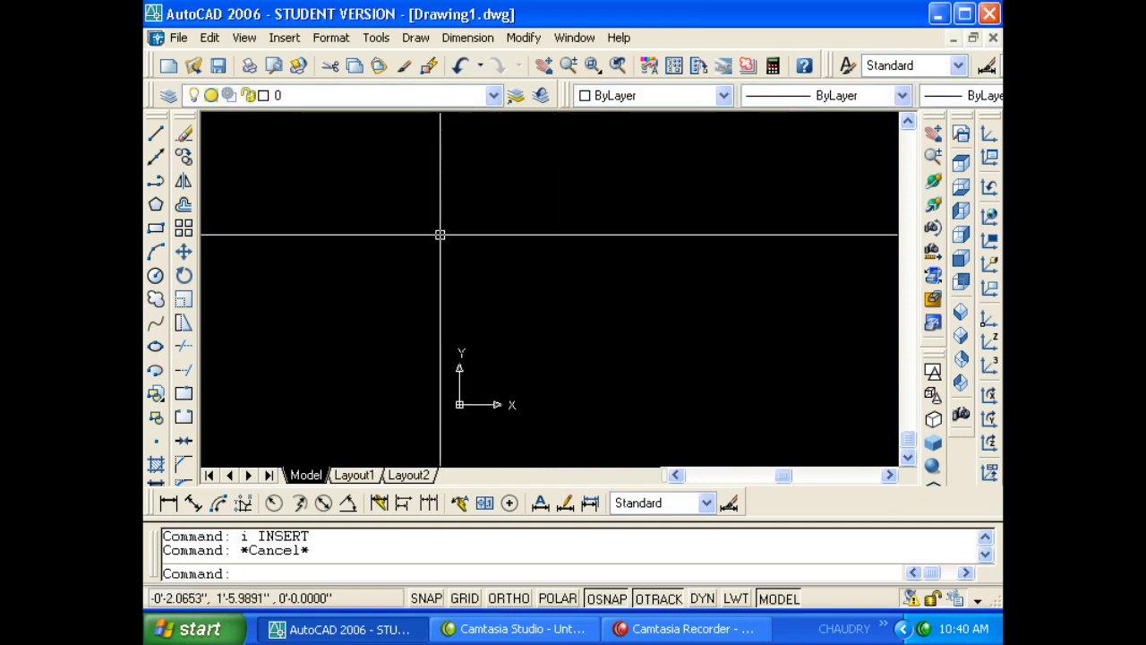
- Cancel the new-drawing start and return to the File menu for Drawing1
click(176, 34)
click(191, 58)
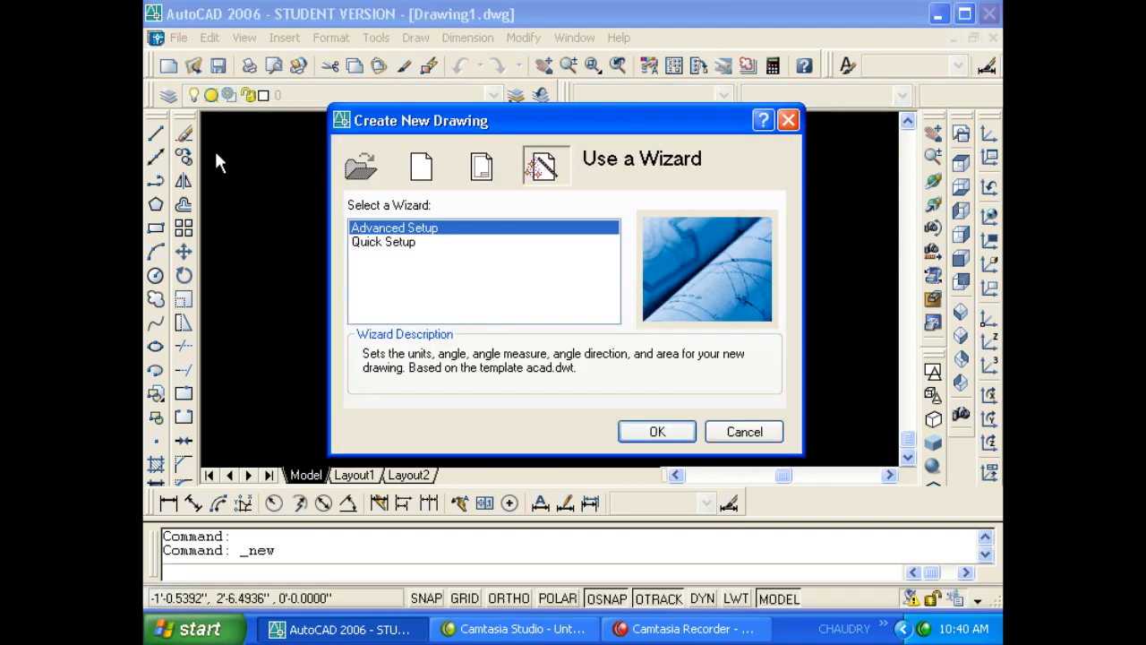
key(Escape)
key(Escape)
key(Escape)
click(178, 38)
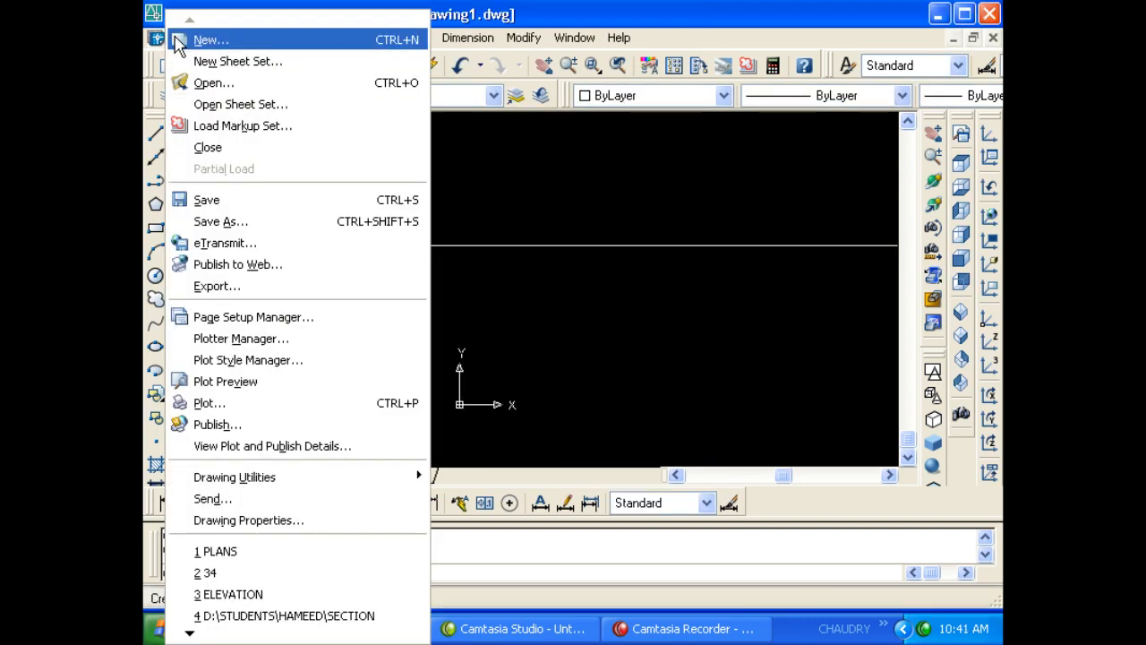
- Send Drawing1.dwg as an attachment, move the New Message window up-left, and reach the Subject line
click(282, 509)
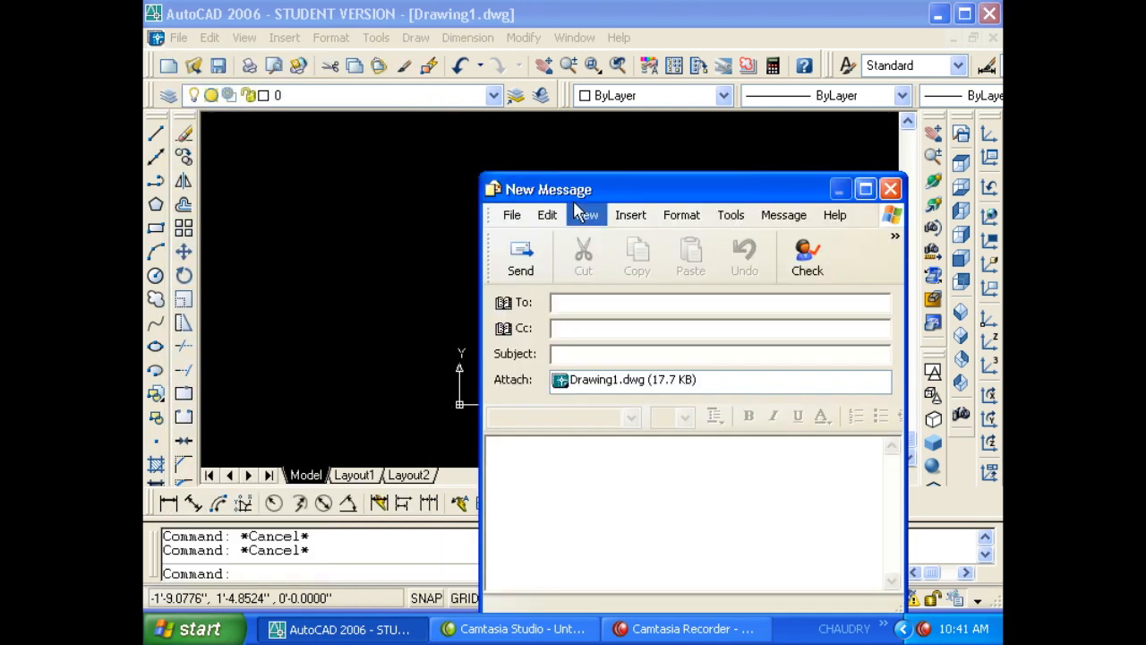
drag(573, 186, 433, 113)
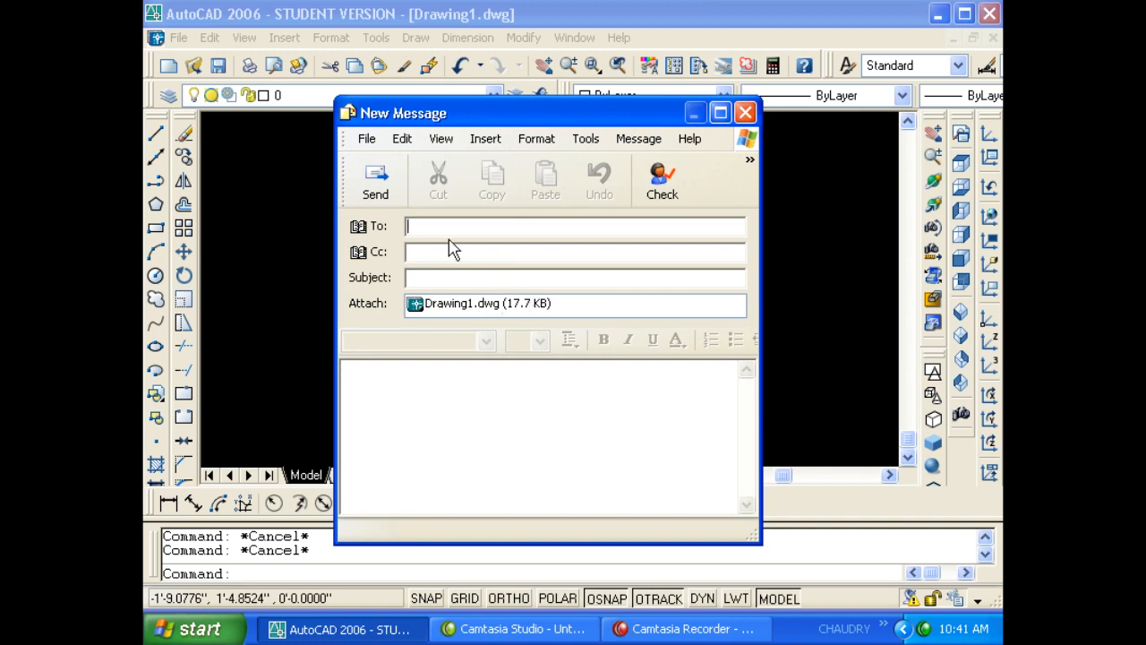
click(425, 256)
click(467, 278)
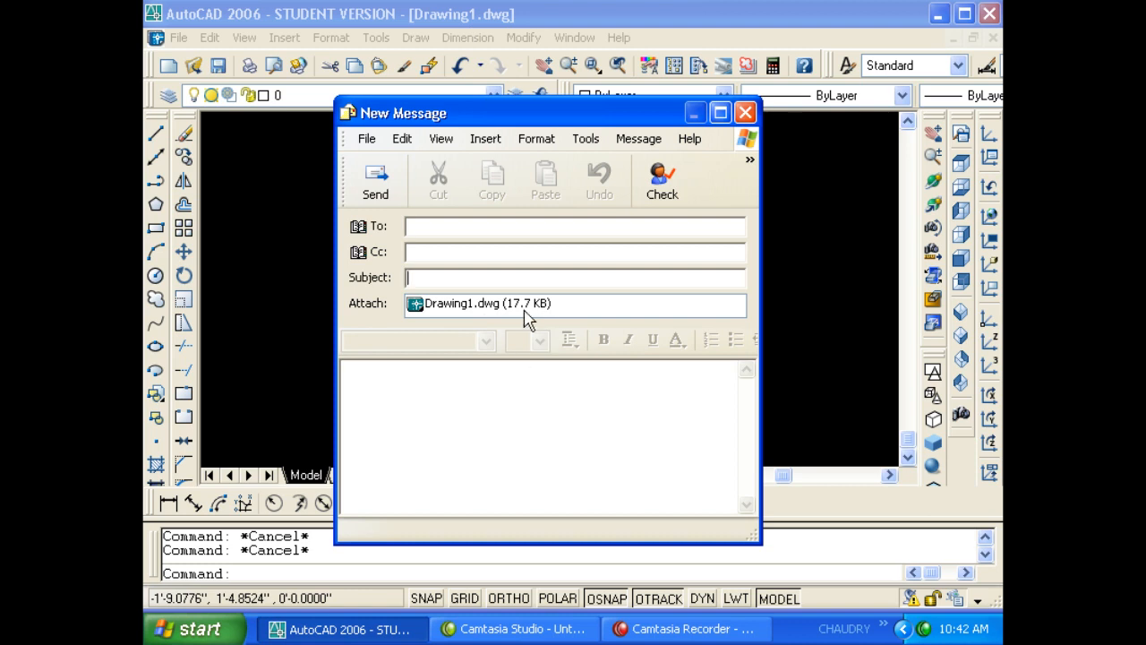
- Type placeholder body text and try to send, then dismiss the missing-recipient error
click(505, 426)
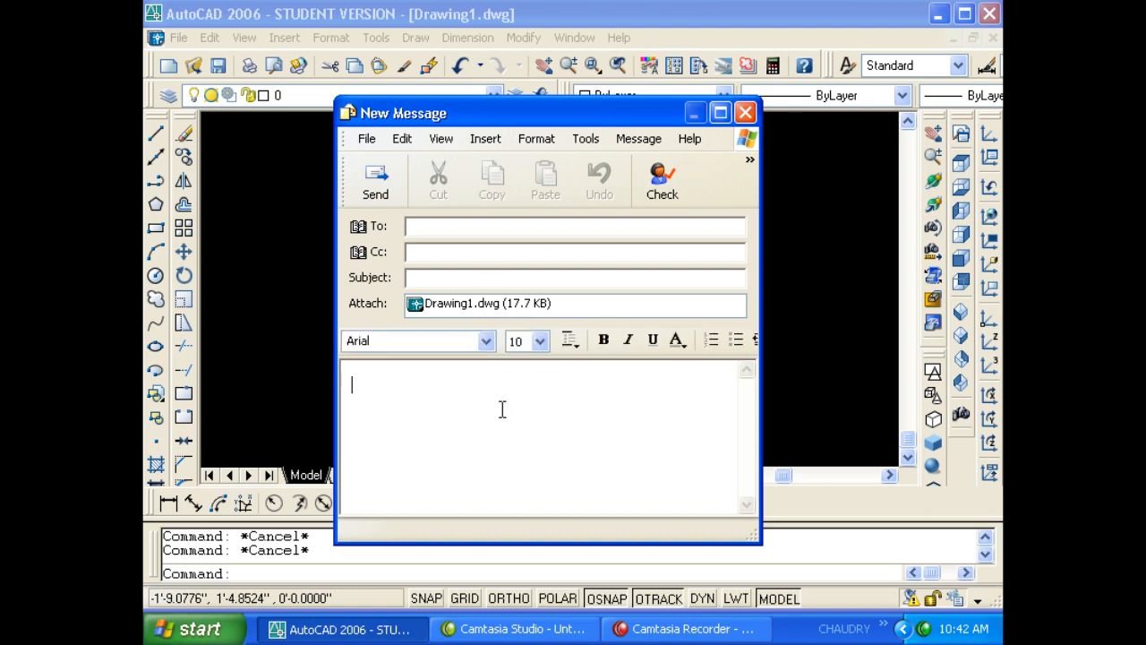
text(efdsfdsfsdfsd)
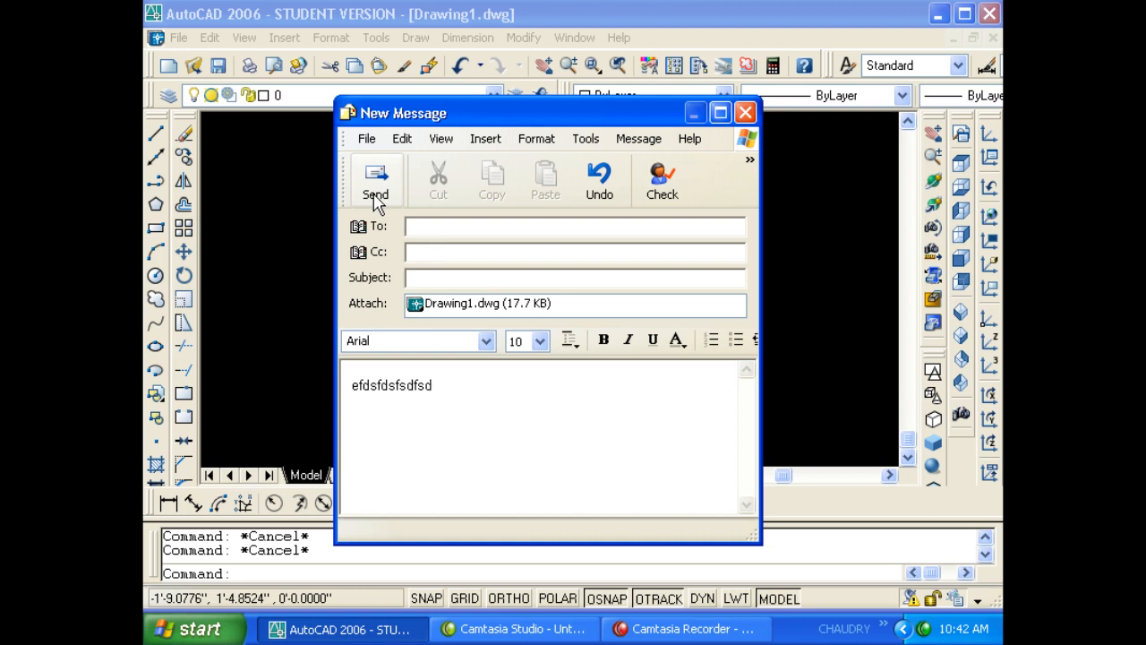
click(376, 192)
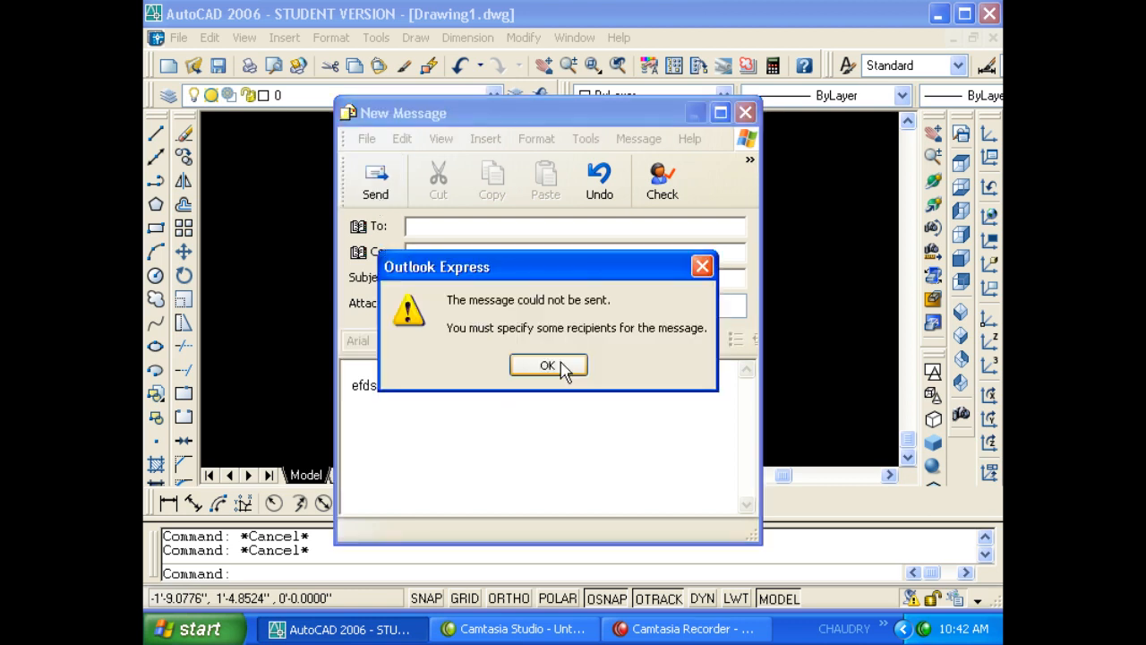
click(525, 365)
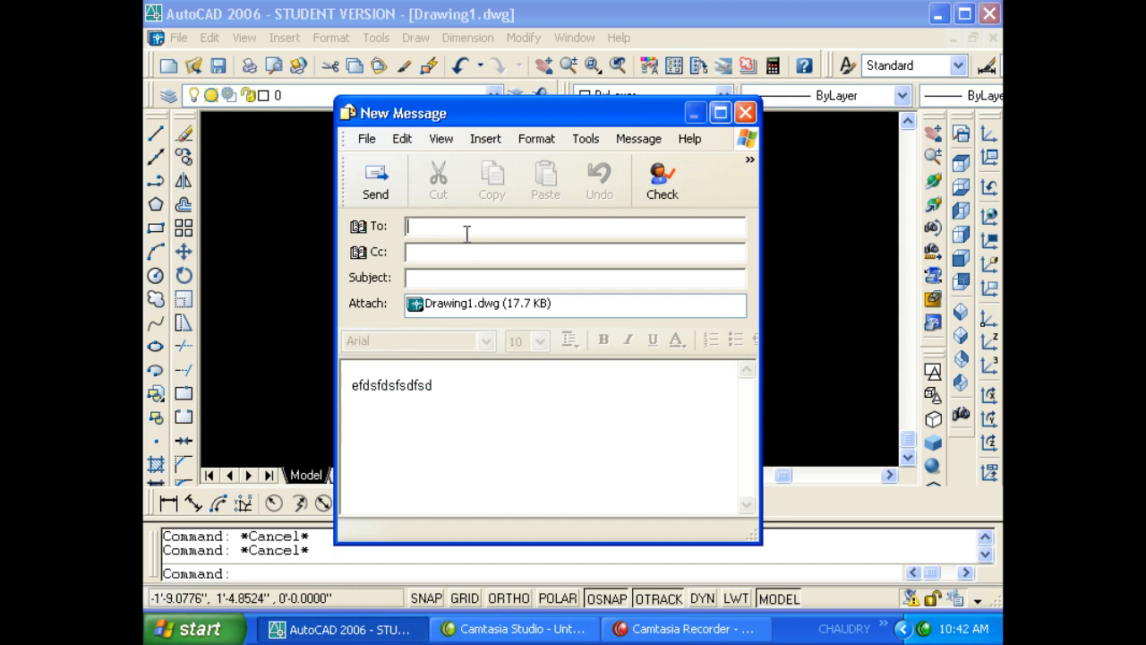
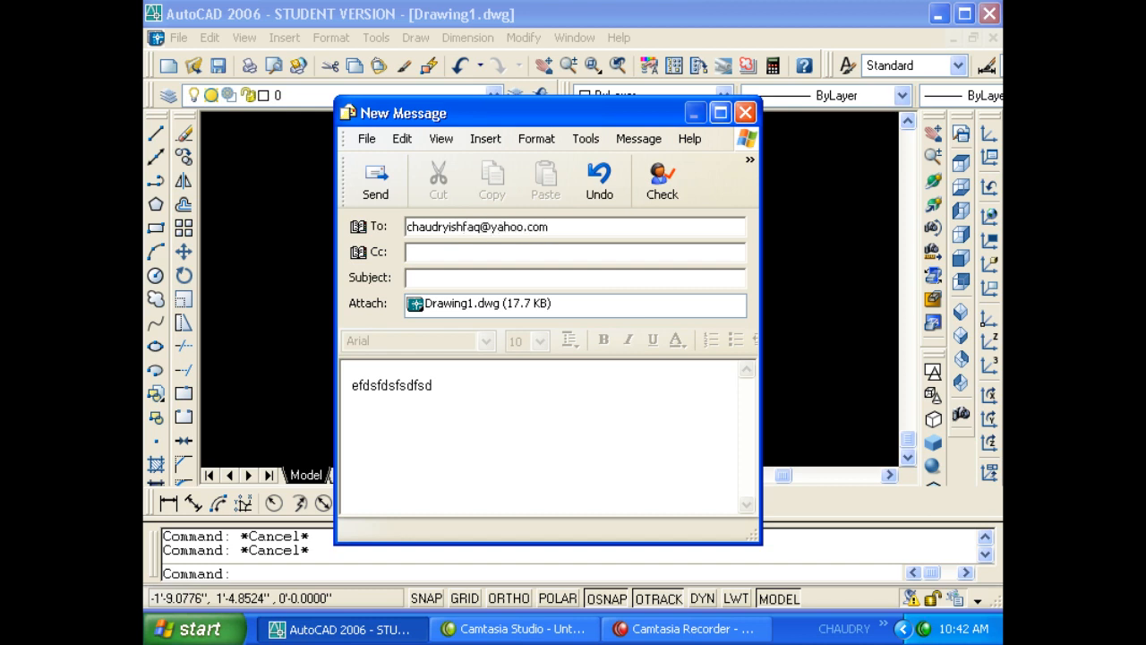
- Add the recipient's e-mail address and subject 'edfdfd', send again, then close the send-failure report
click(432, 280)
text(edf)
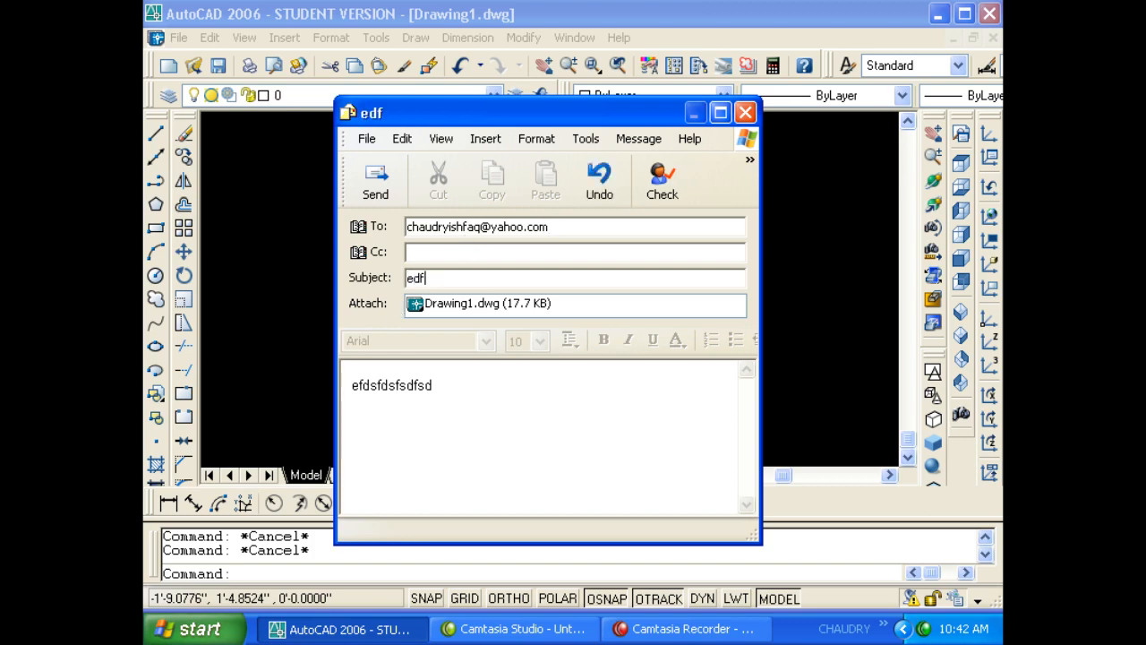
text(dfd)
click(377, 179)
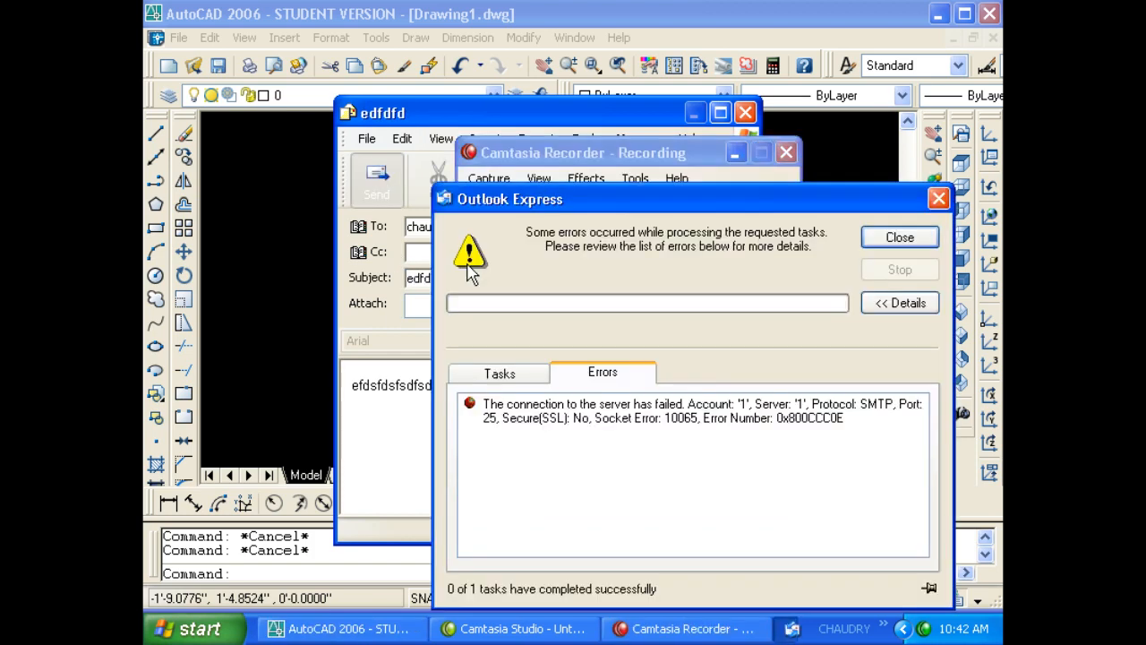
drag(609, 210, 546, 134)
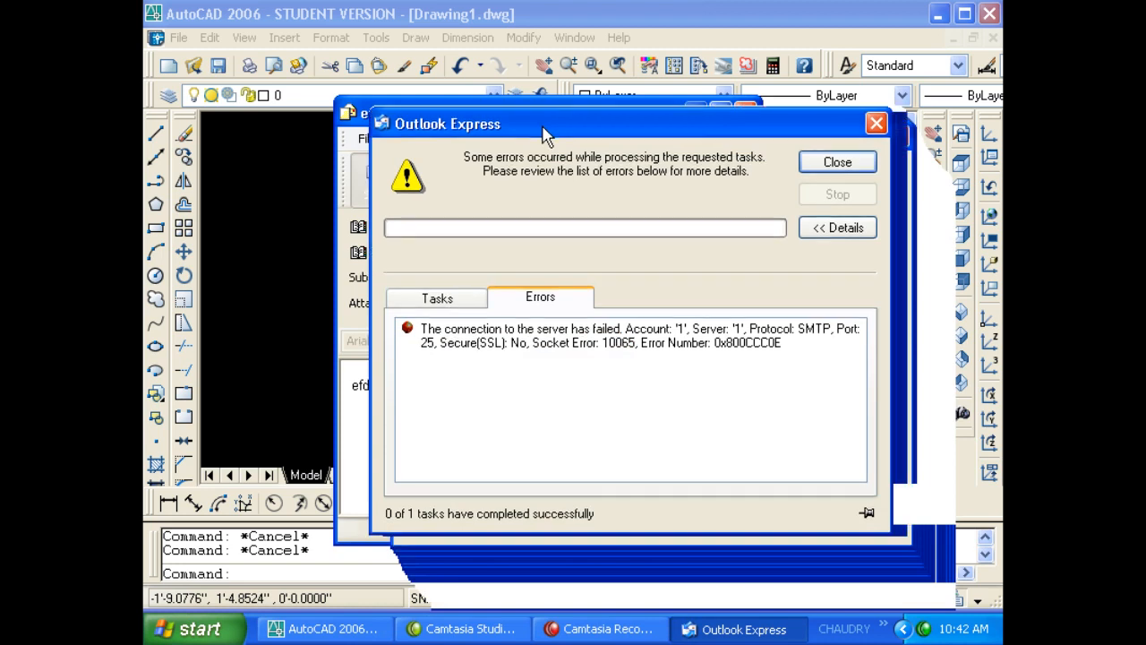
click(822, 167)
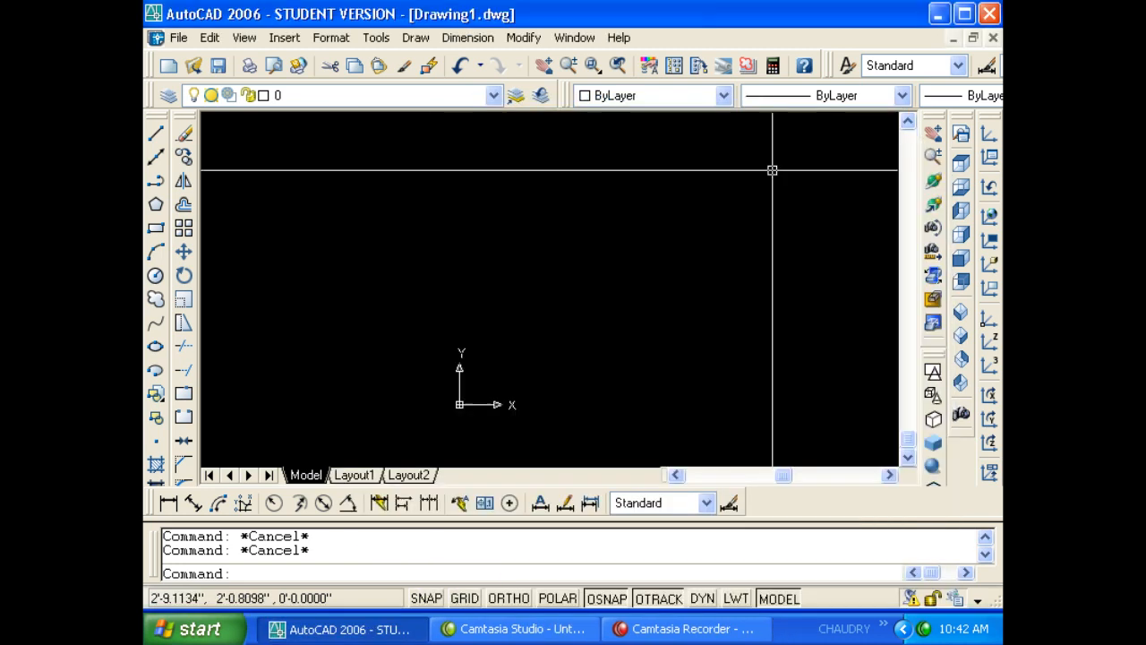
click(537, 318)
click(642, 629)
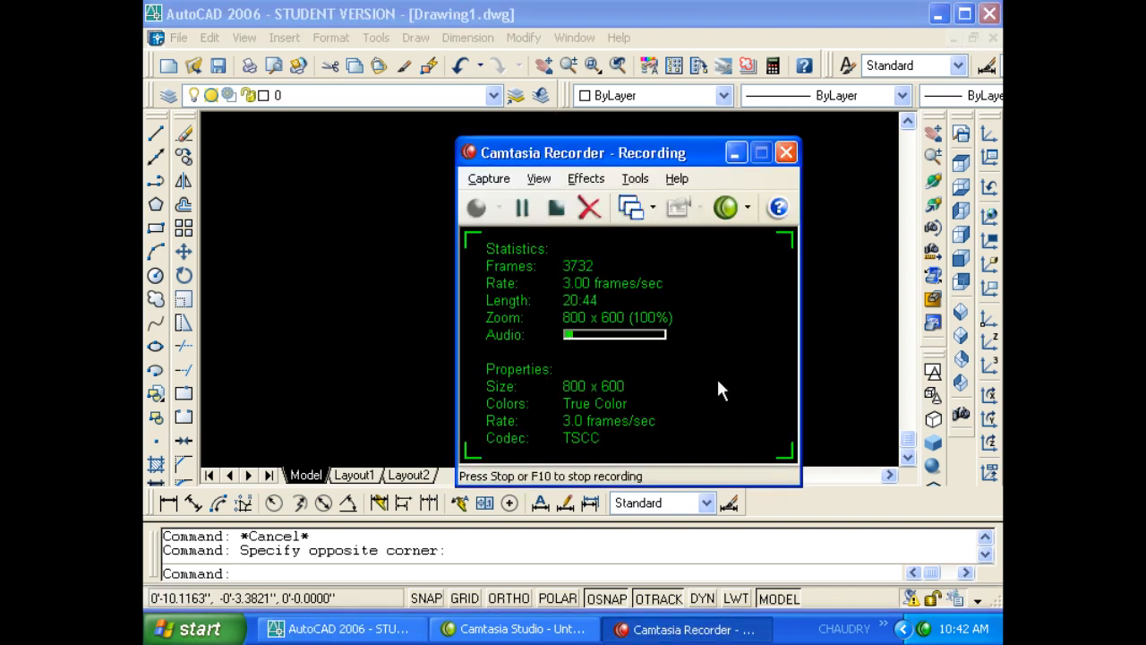
click(734, 153)
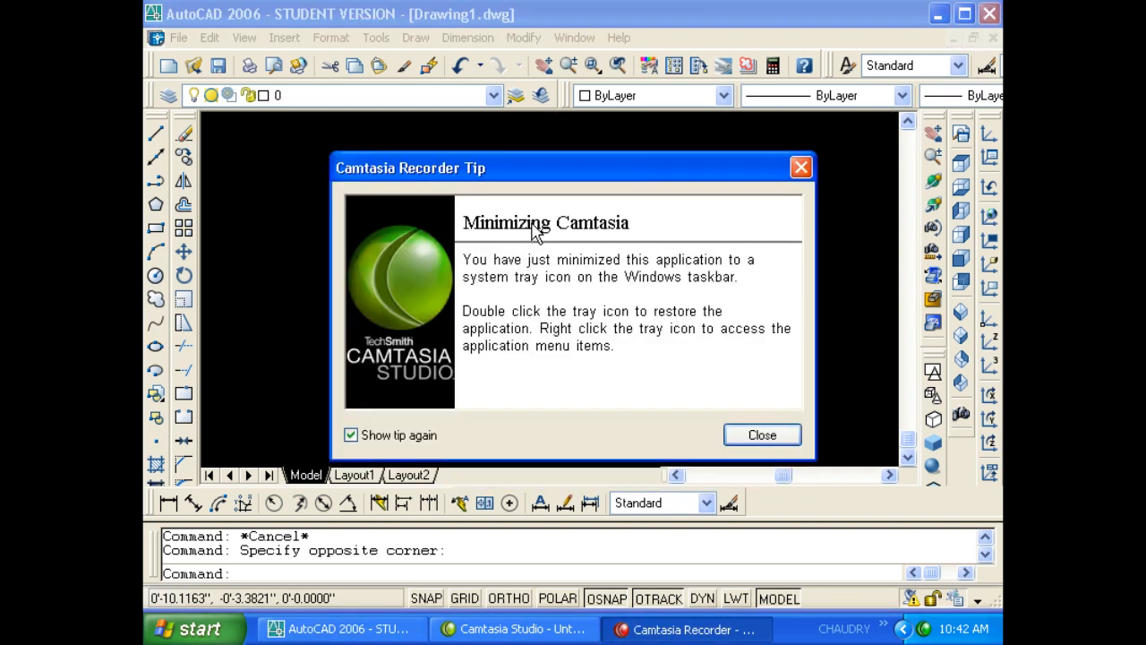
click(801, 168)
click(503, 226)
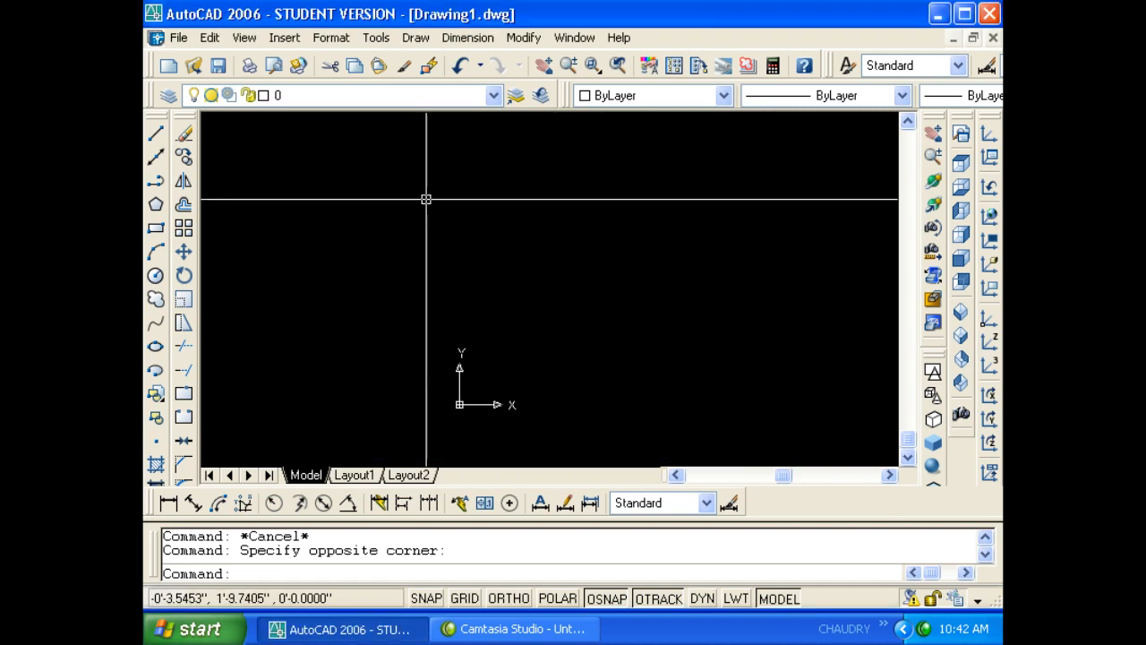
click(178, 37)
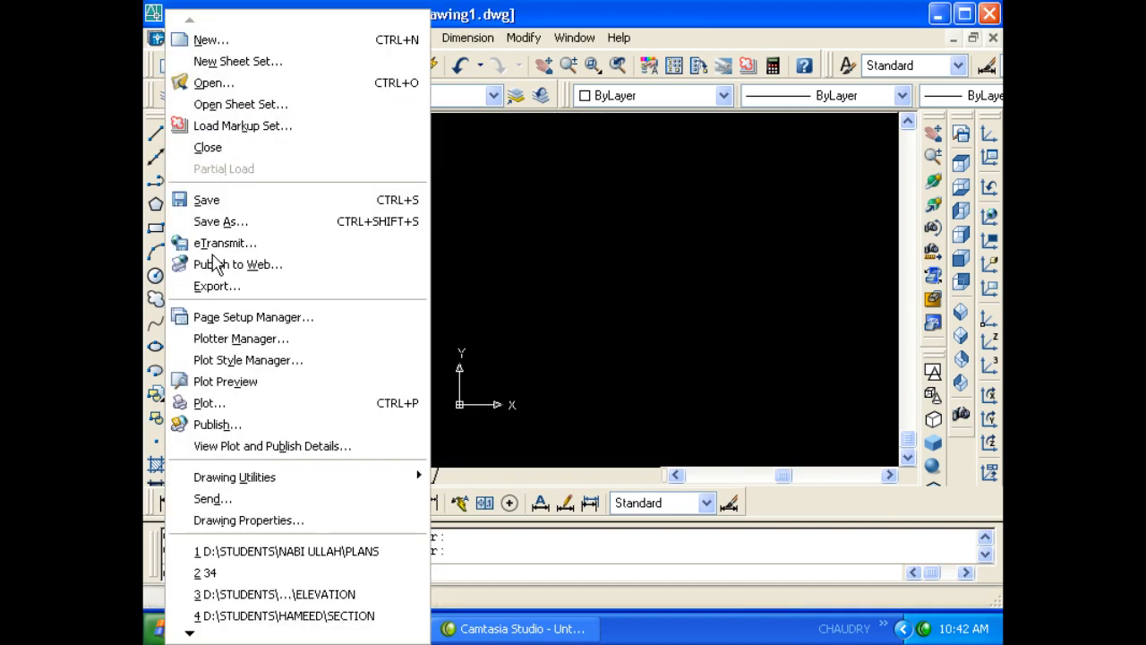
click(192, 38)
key(Escape)
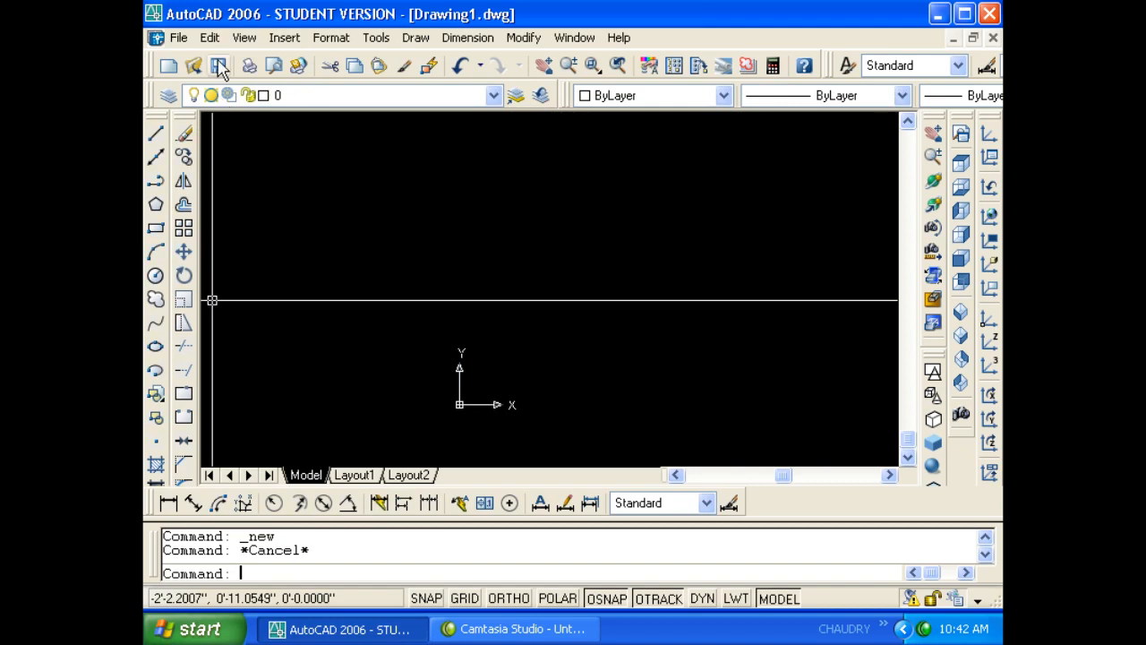
click(178, 38)
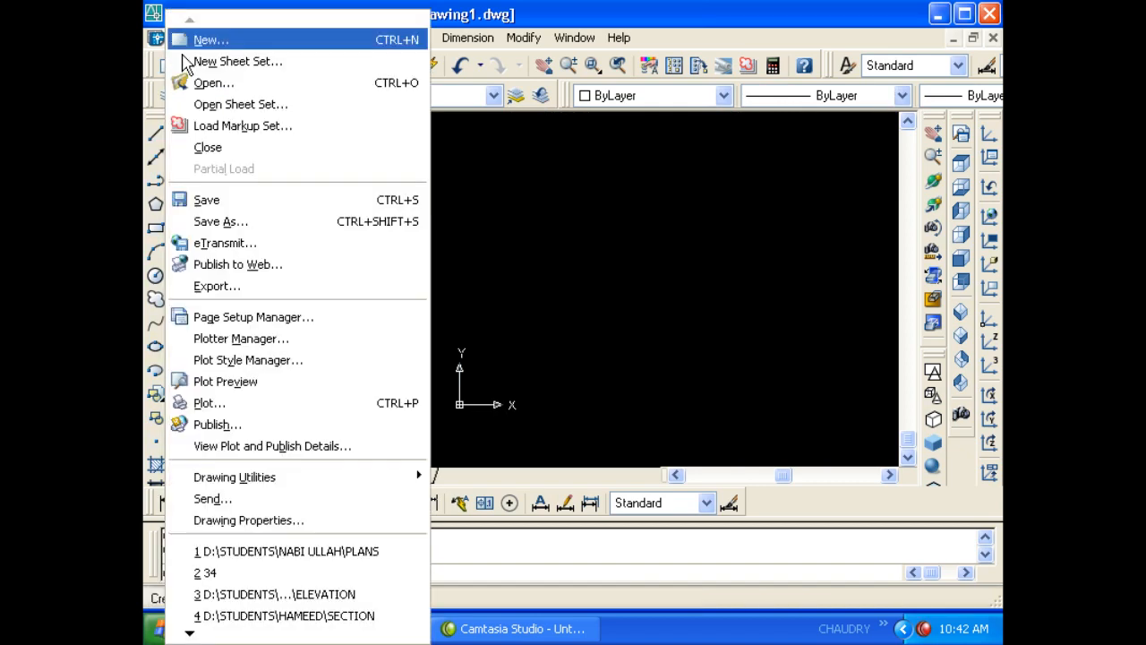
click(255, 520)
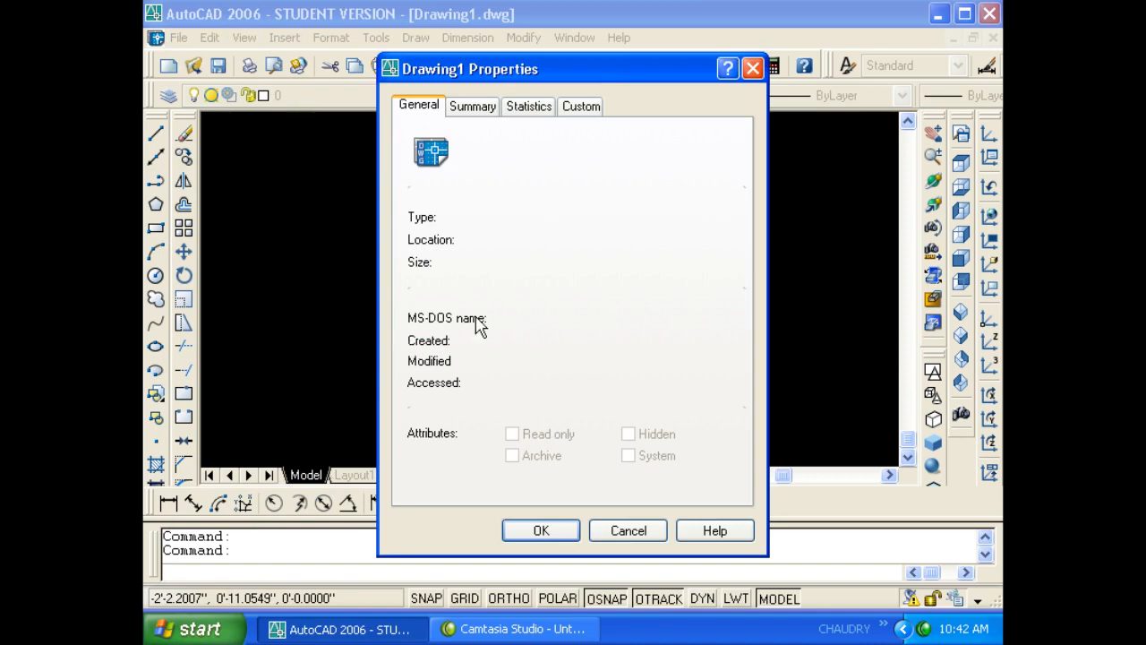
click(753, 69)
click(594, 230)
click(499, 198)
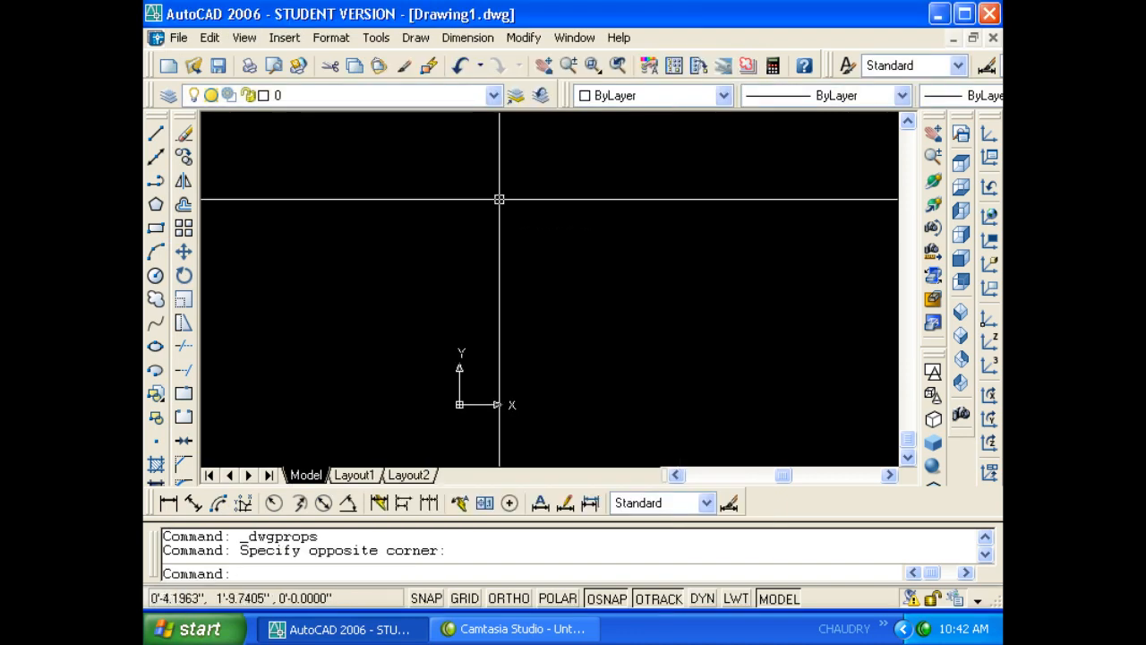
key(ctrl+s)
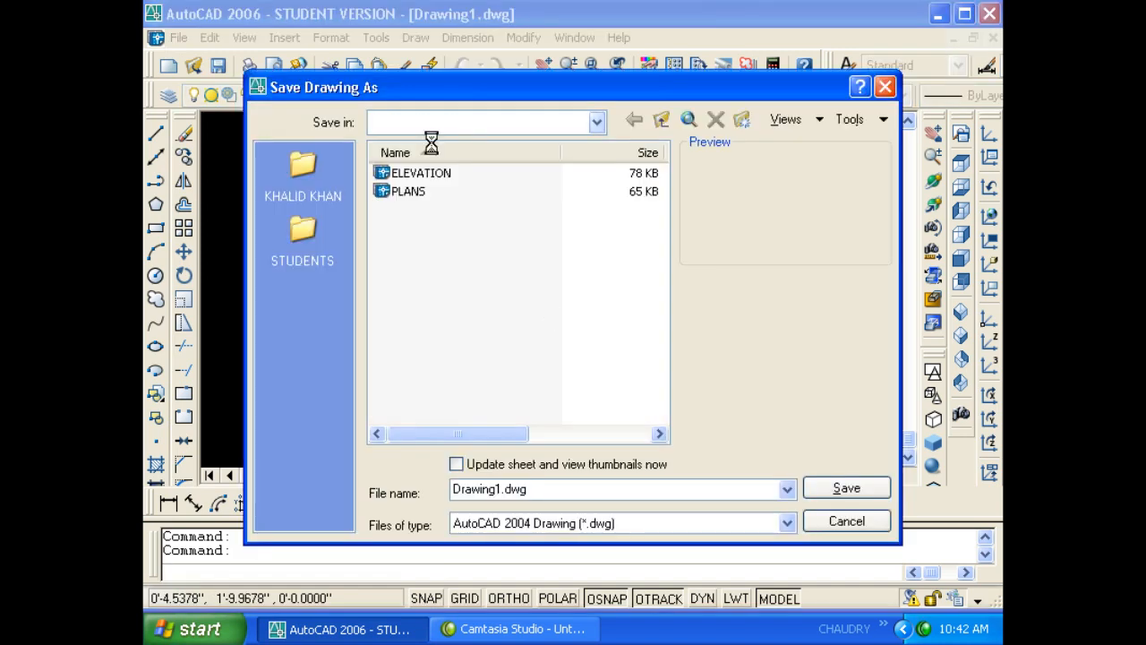
- Save the drawing into the Desktop folder under the file name wajihuddin
click(430, 123)
click(409, 141)
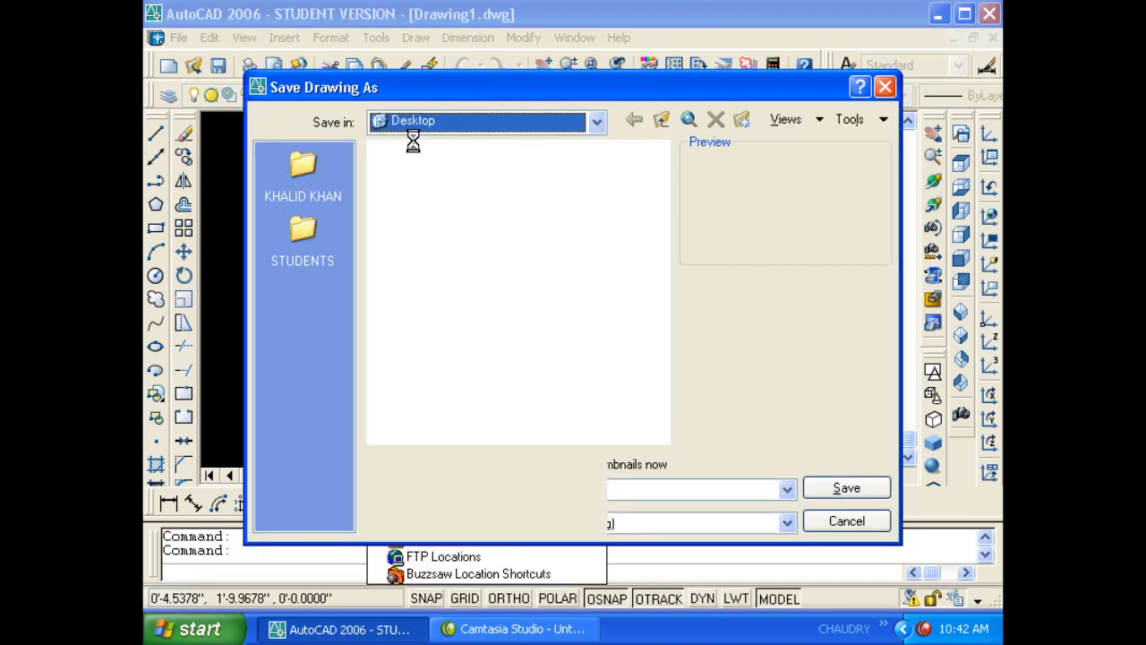
click(529, 489)
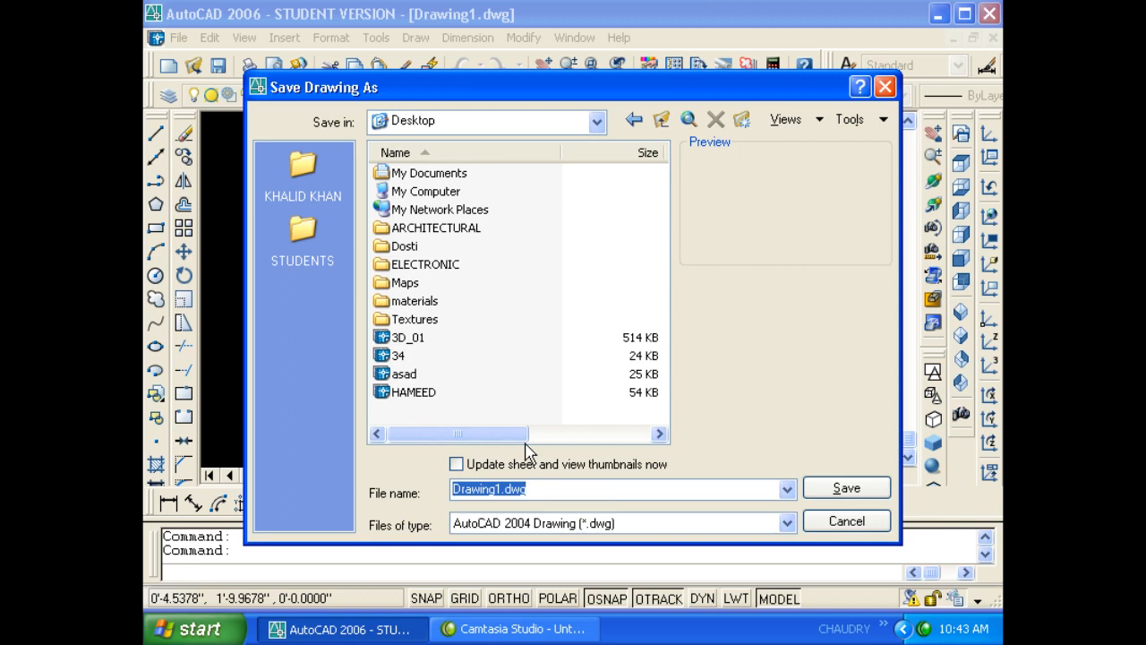
text(wajih)
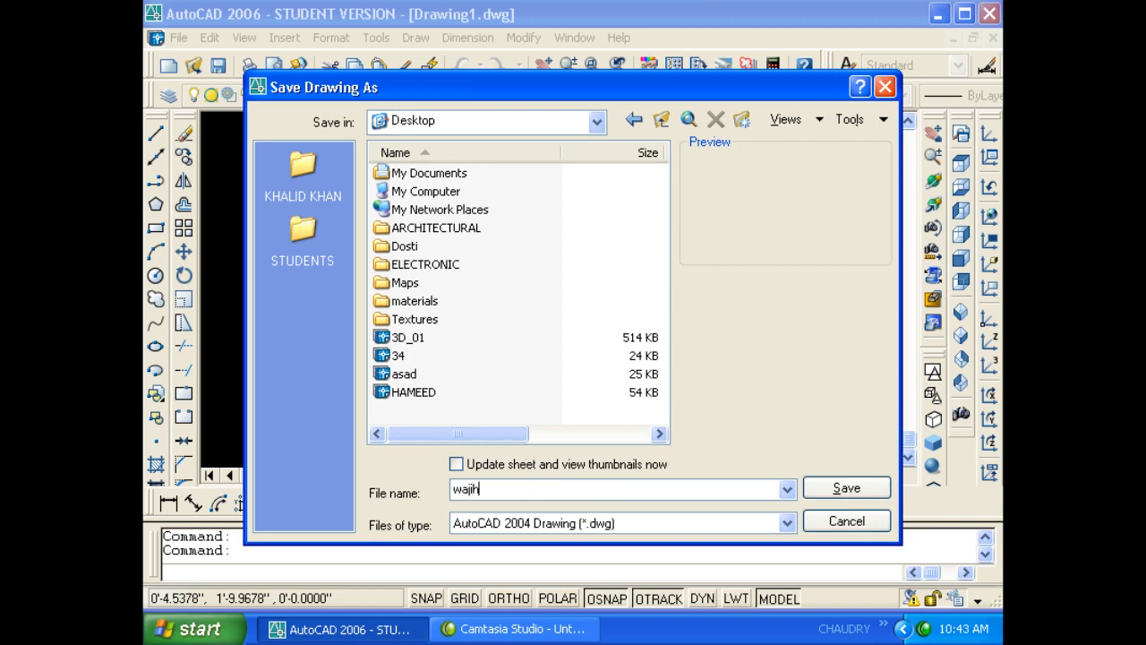
text(udding)
key(BackSpace)
key(Return)
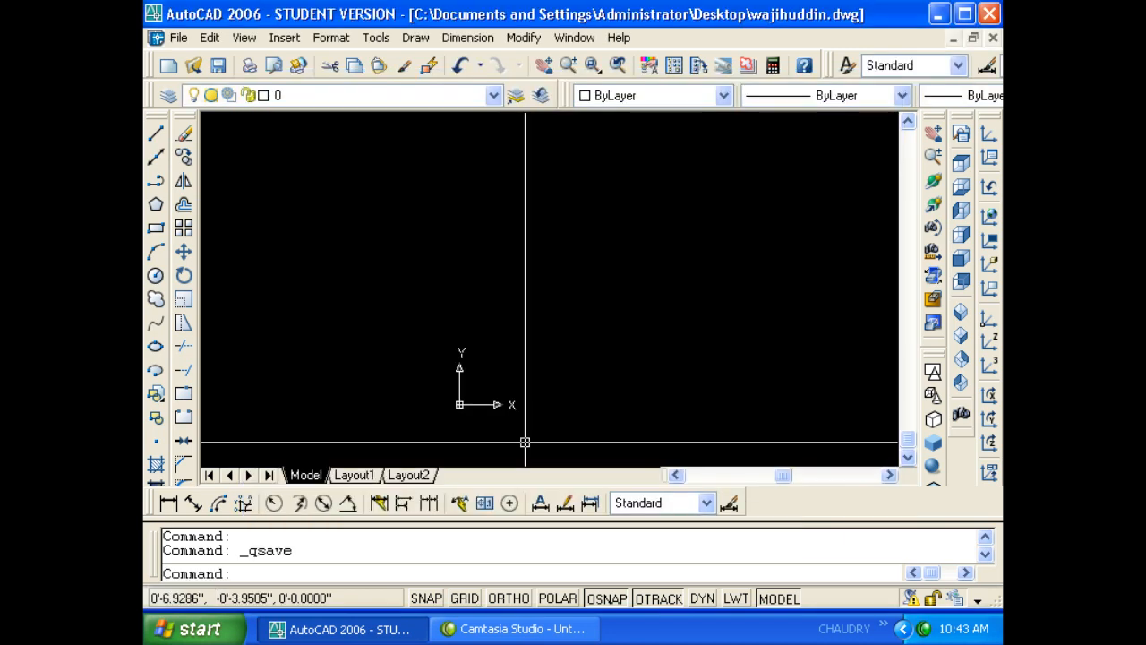
click(178, 38)
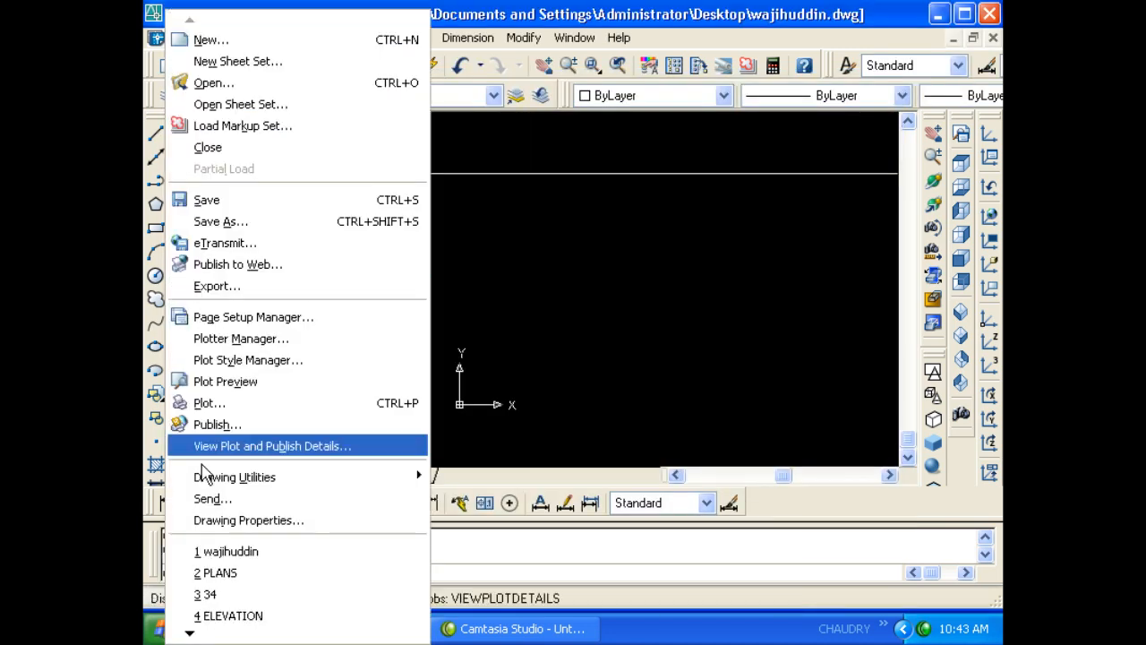
- Enter 'make door window schedule' as the Summary comment in Drawing Properties and confirm
click(203, 519)
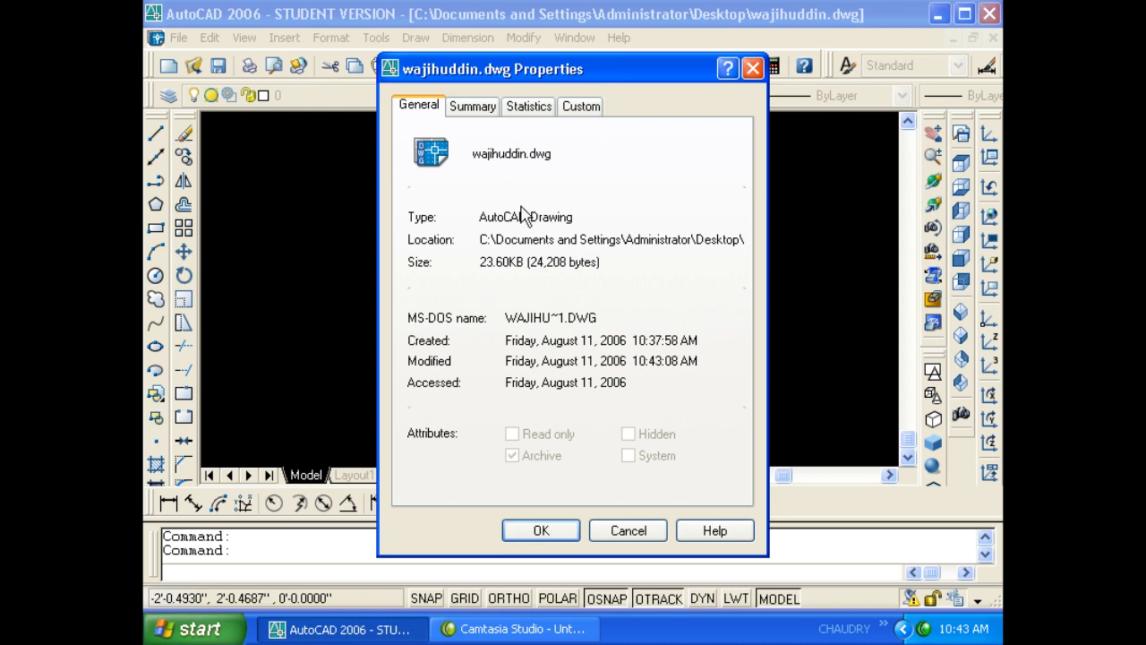
click(479, 108)
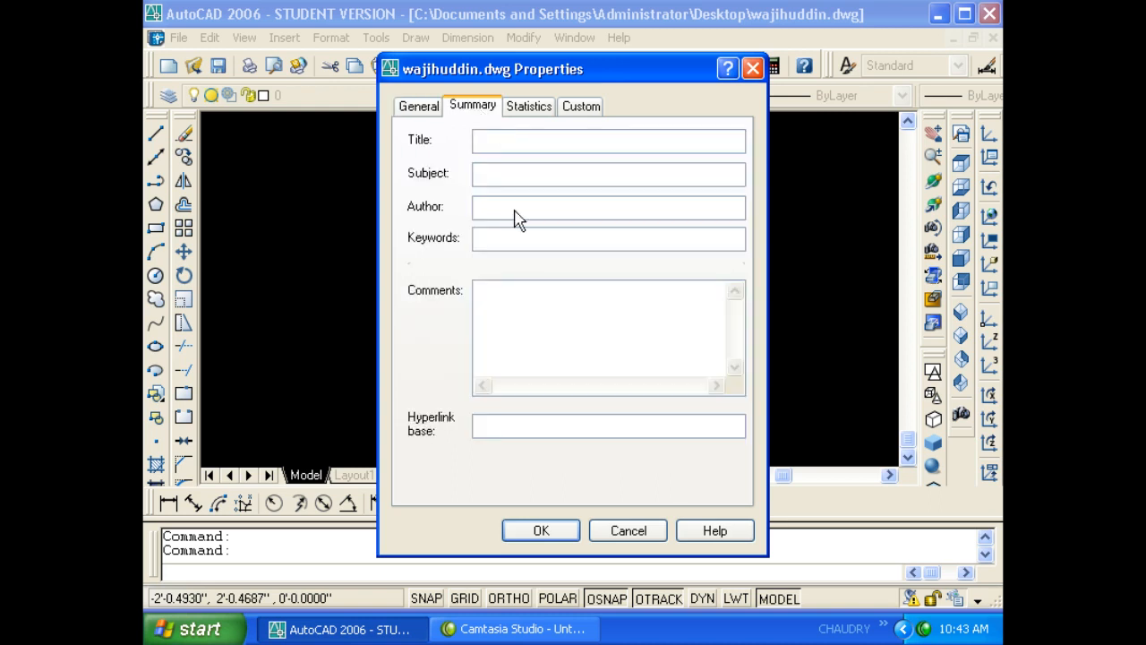
click(499, 304)
click(528, 301)
text(make door window sche)
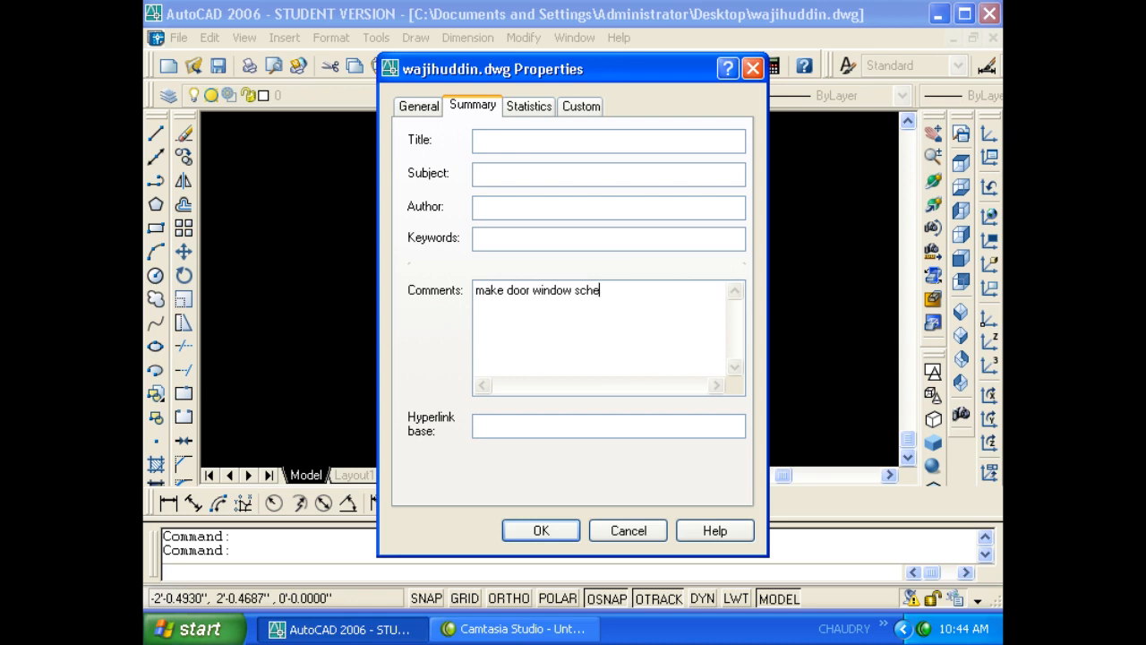
text(dule)
click(538, 528)
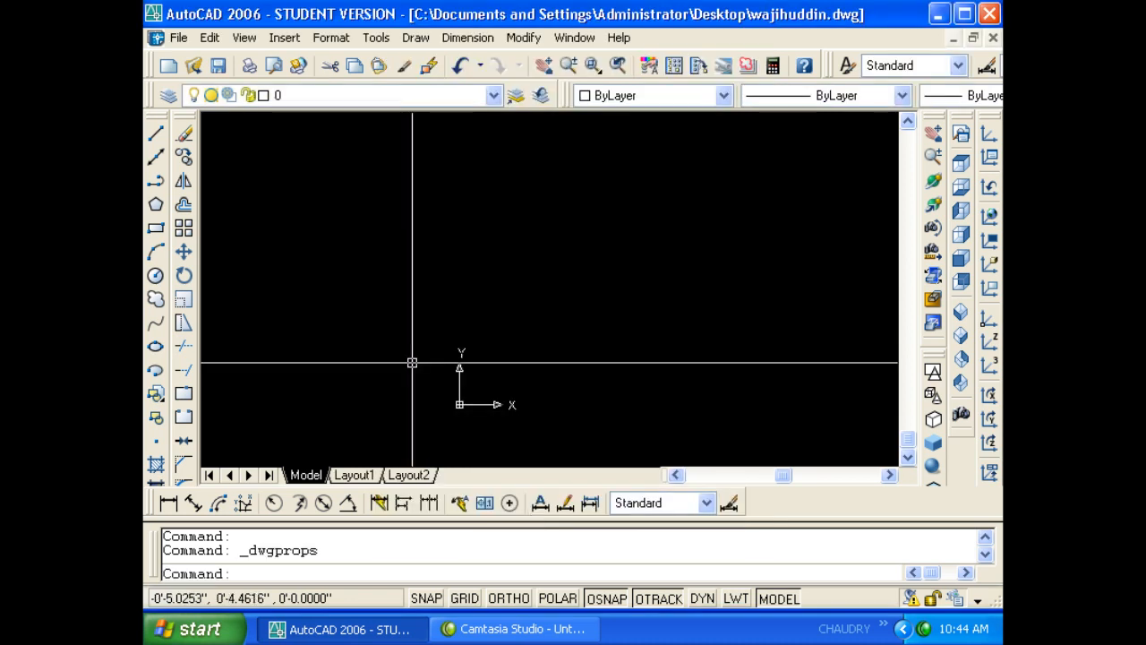
- Save the drawing, reopen Drawing Properties and select the comment text
click(217, 65)
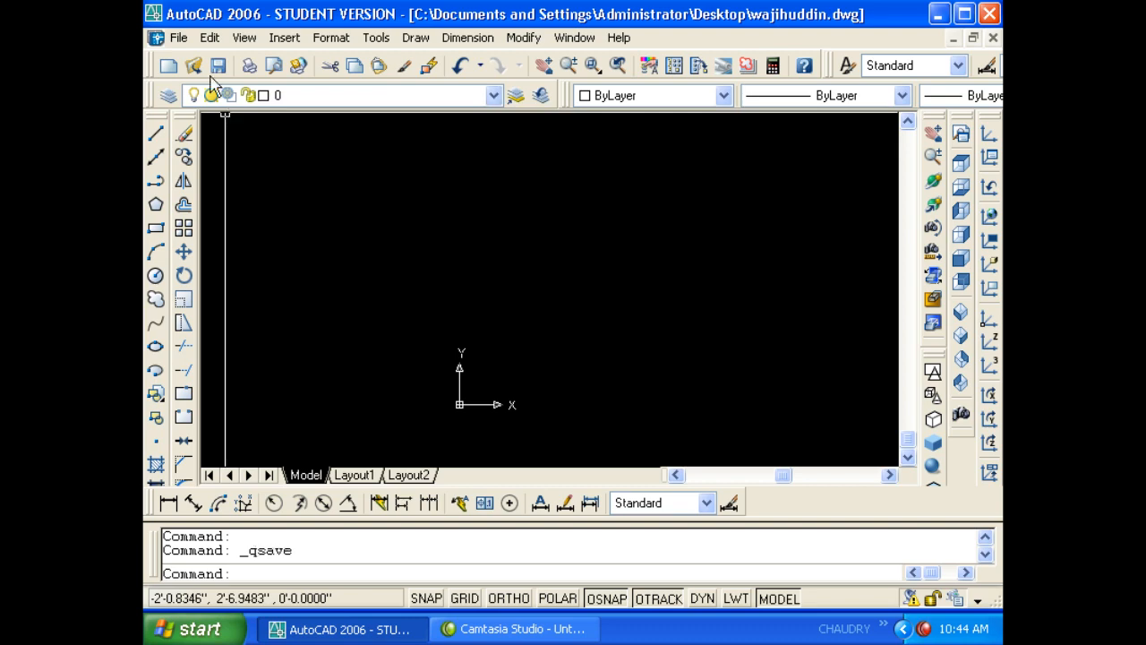
click(184, 36)
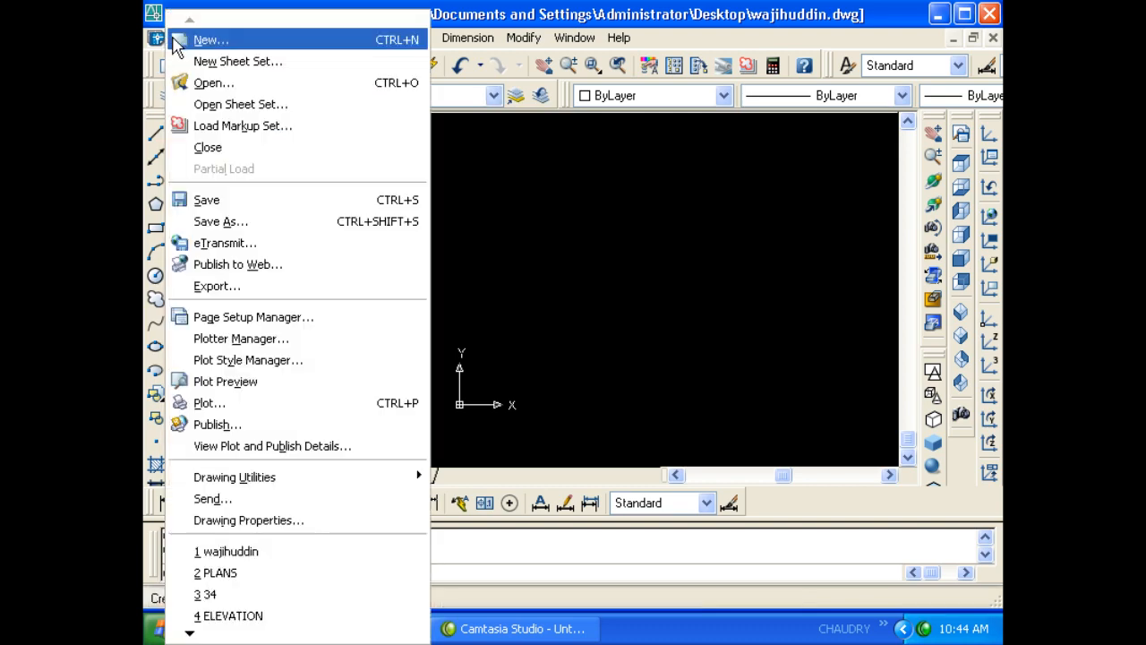
click(282, 521)
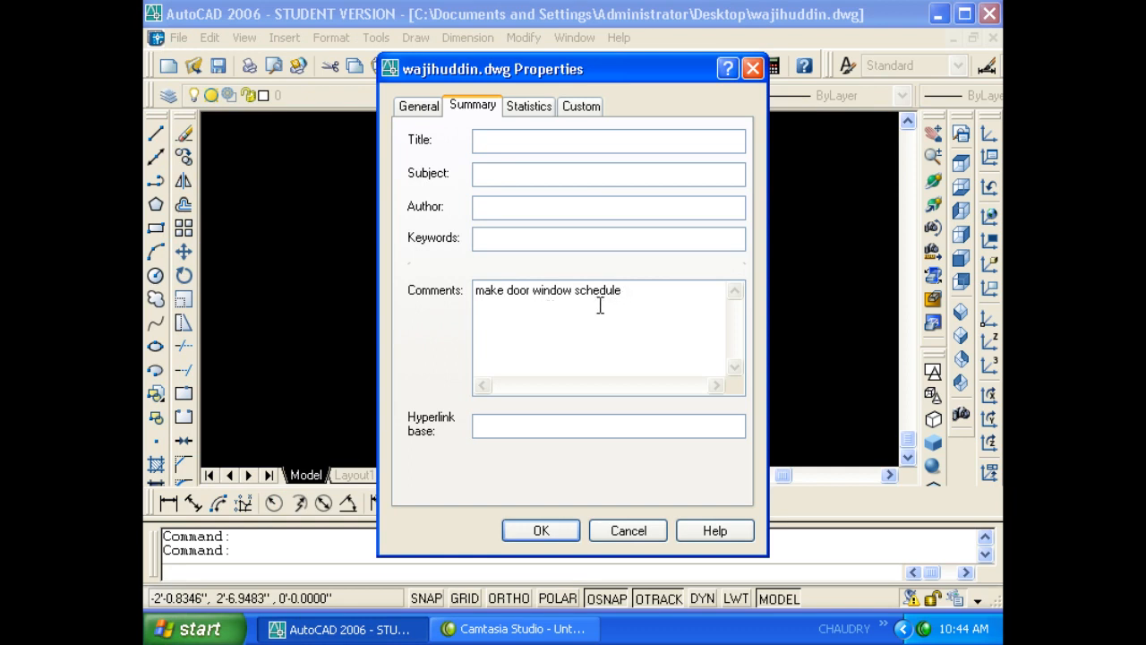
drag(644, 301, 416, 309)
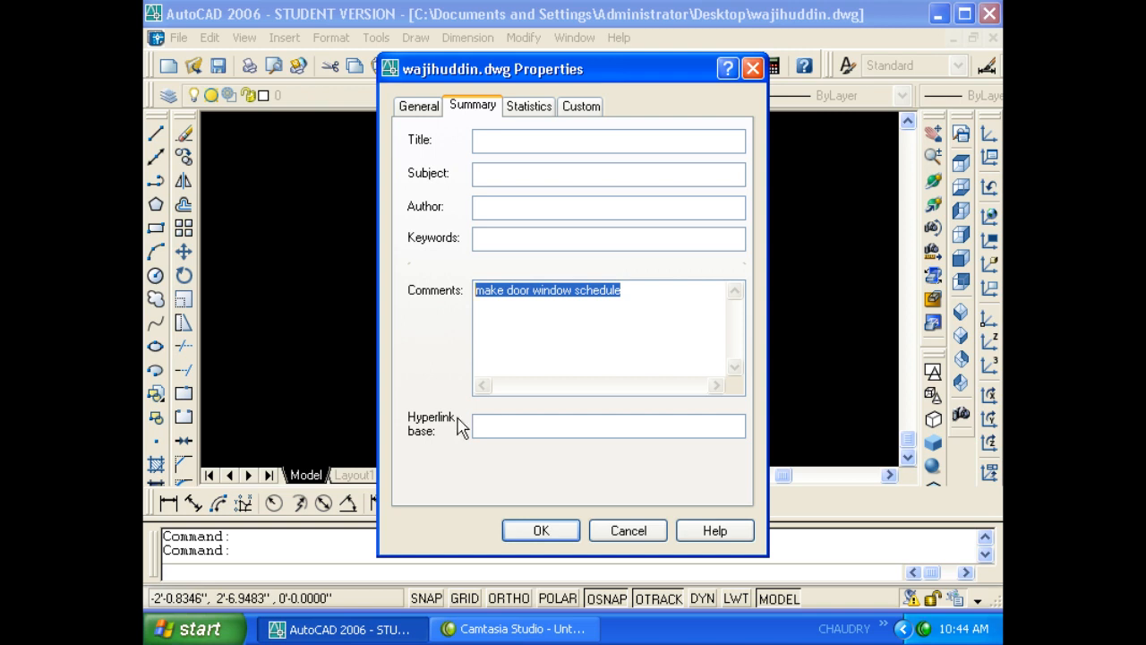
- Review the Custom and Statistics tabs, noting Last saved by and 36 minutes editing time, then close
click(582, 106)
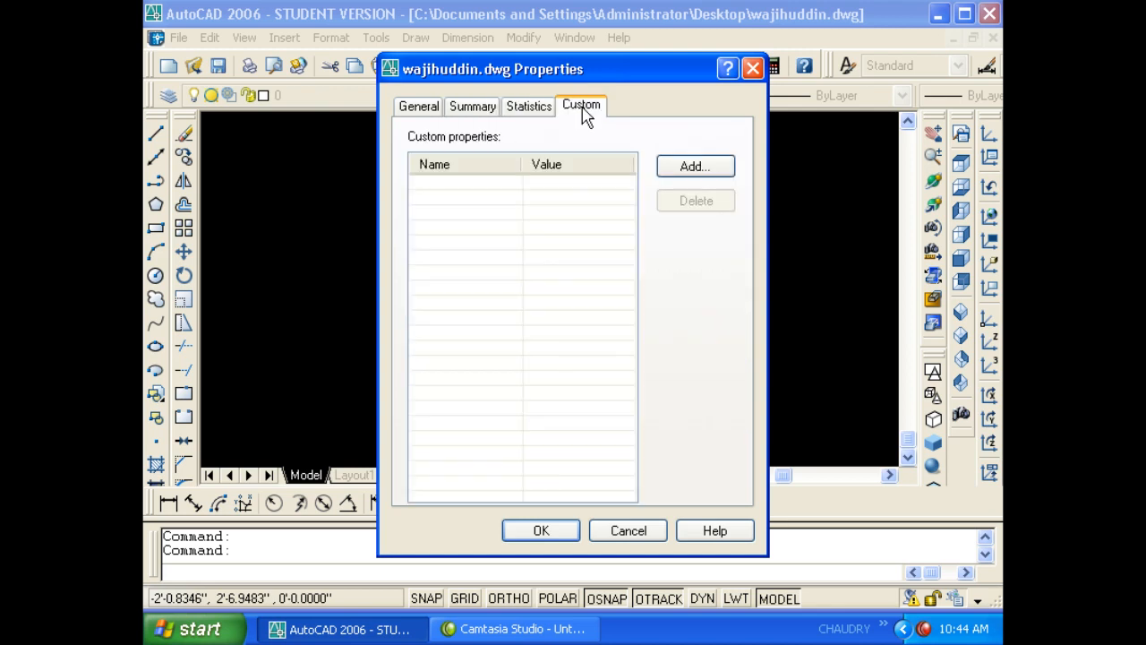
click(530, 106)
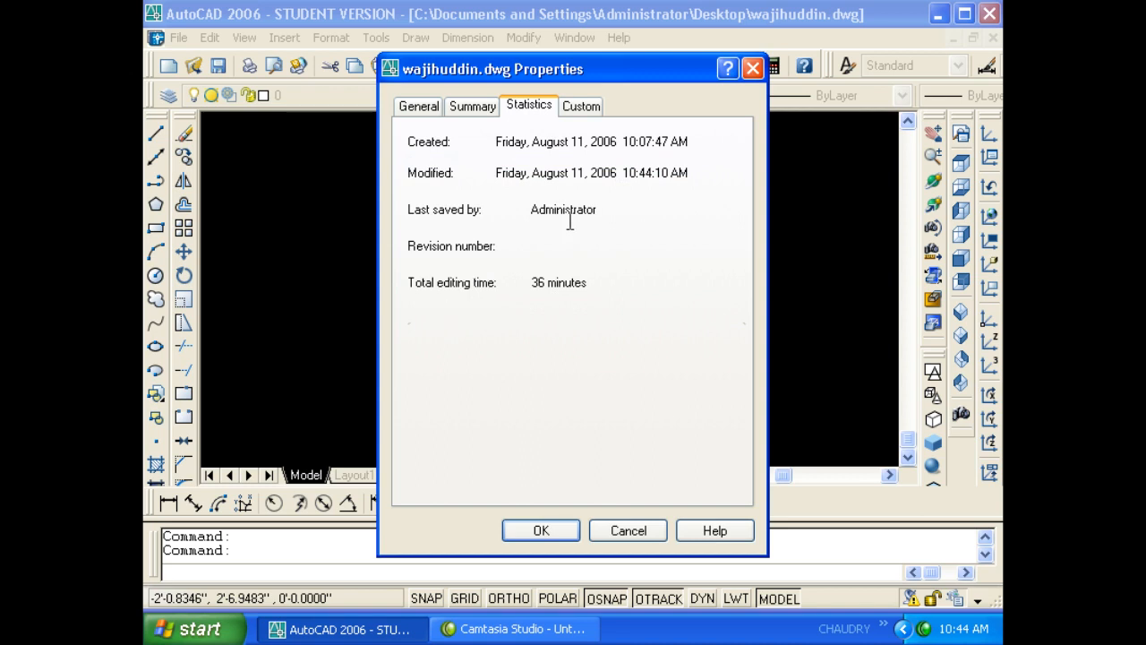
drag(596, 212, 530, 211)
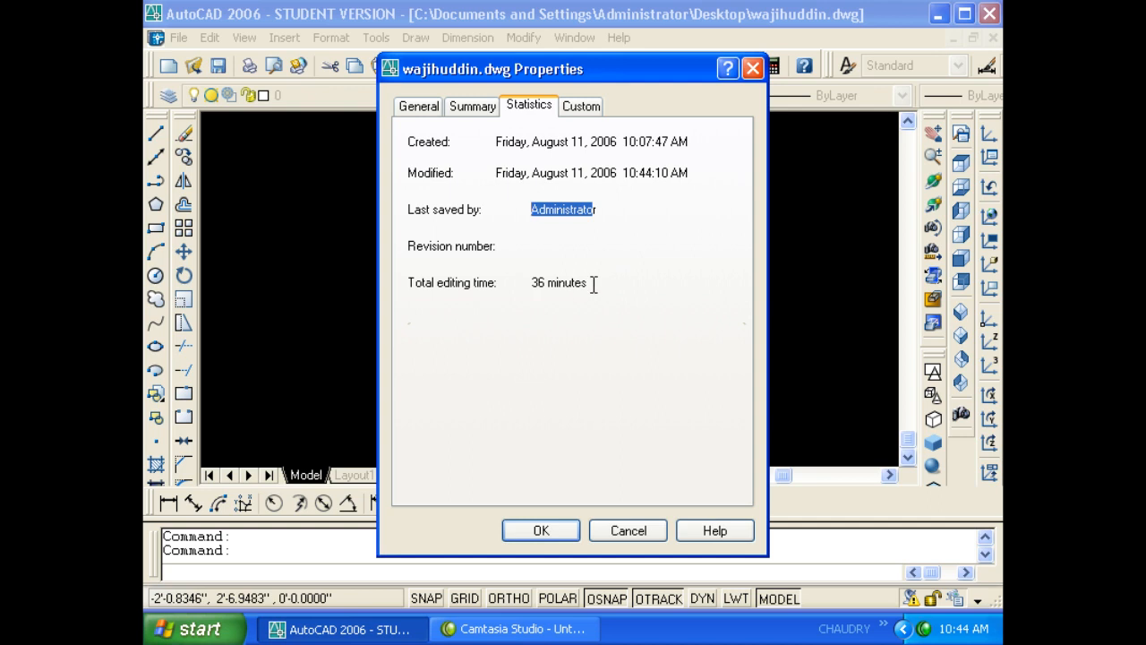
drag(591, 283, 529, 283)
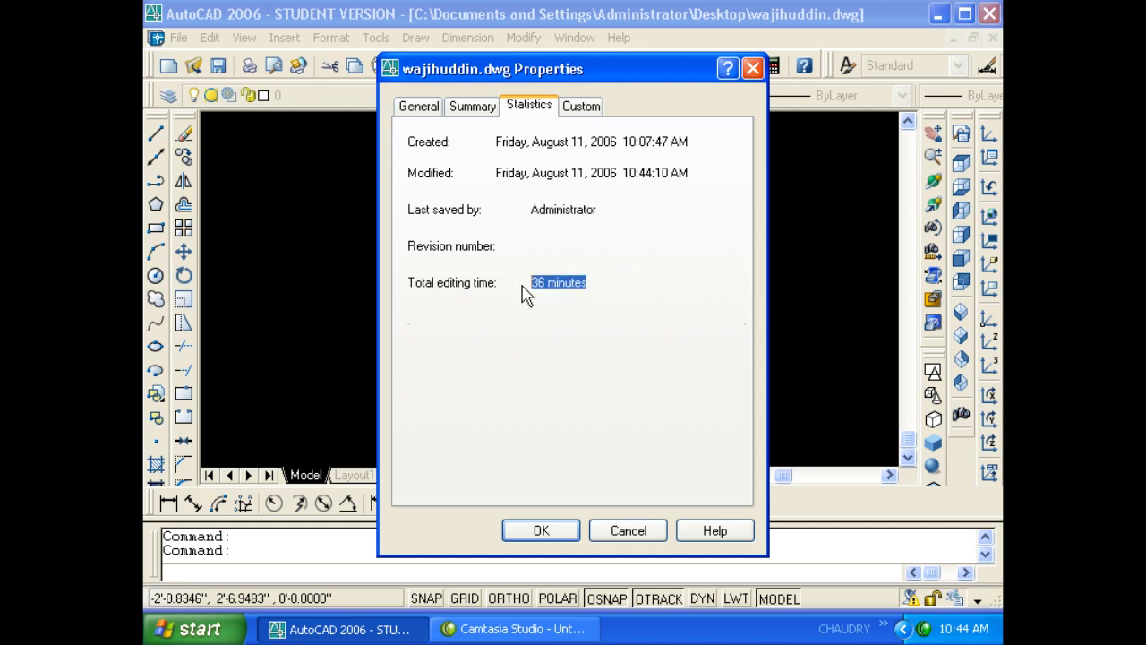
click(564, 530)
click(473, 287)
click(388, 216)
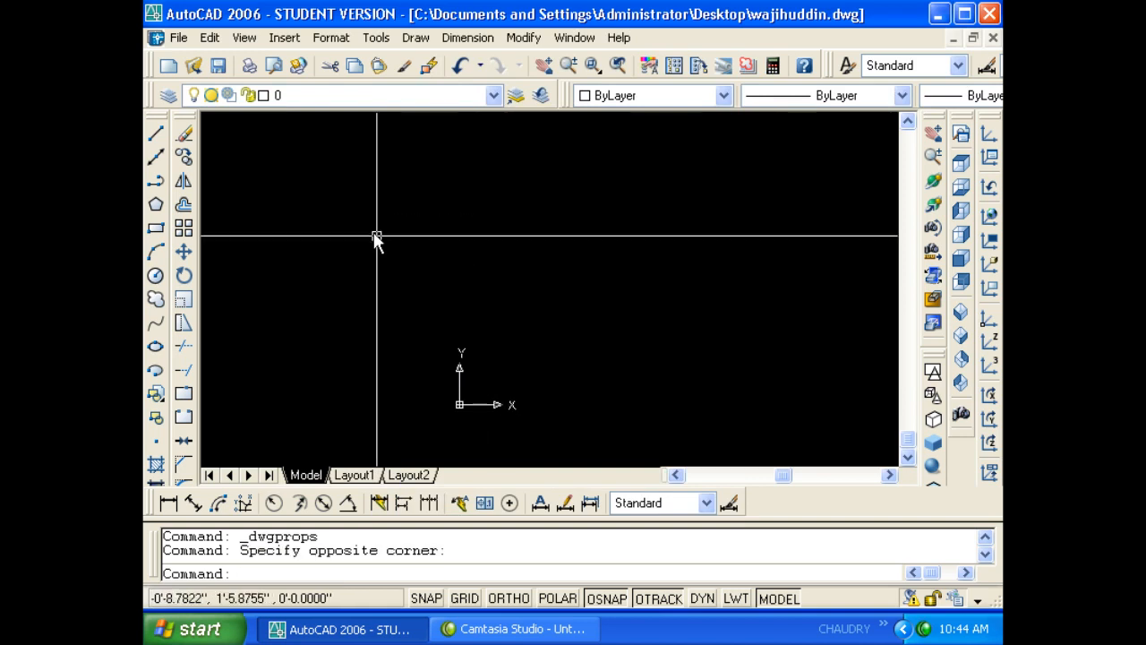
click(213, 38)
click(179, 38)
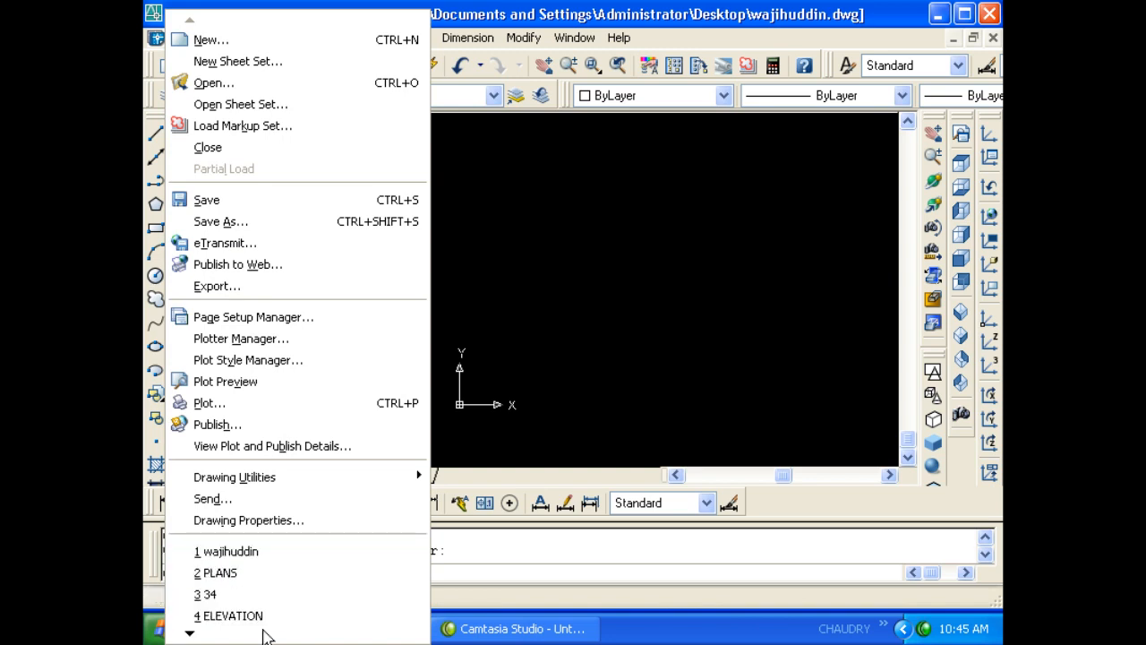
mouse_move(265, 635)
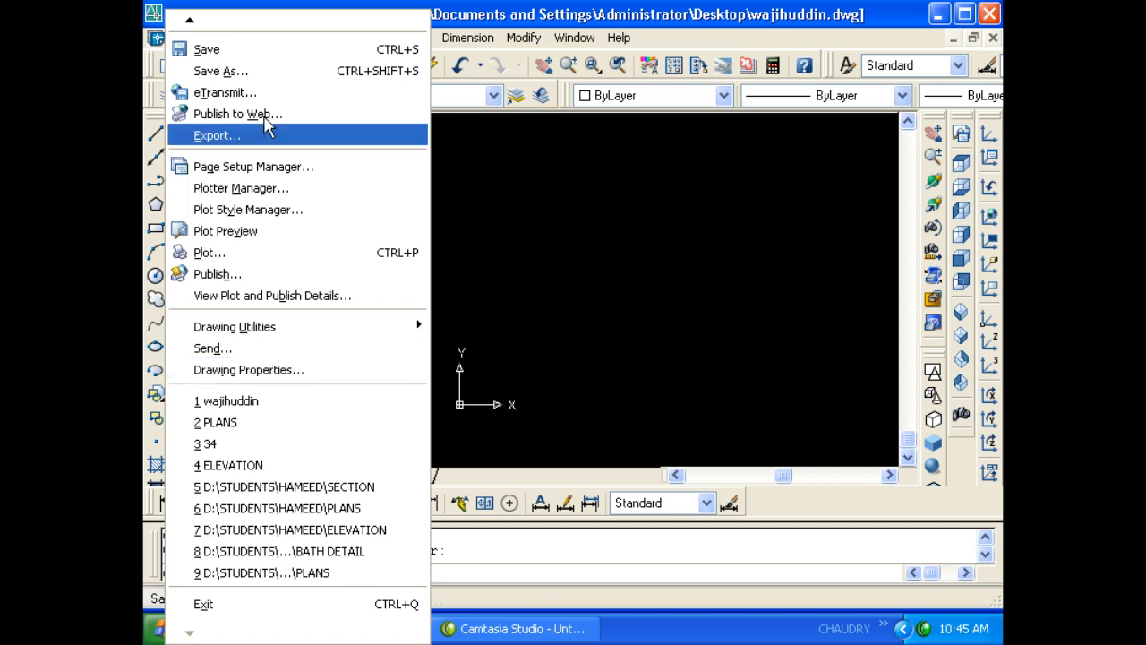
click(516, 133)
click(405, 173)
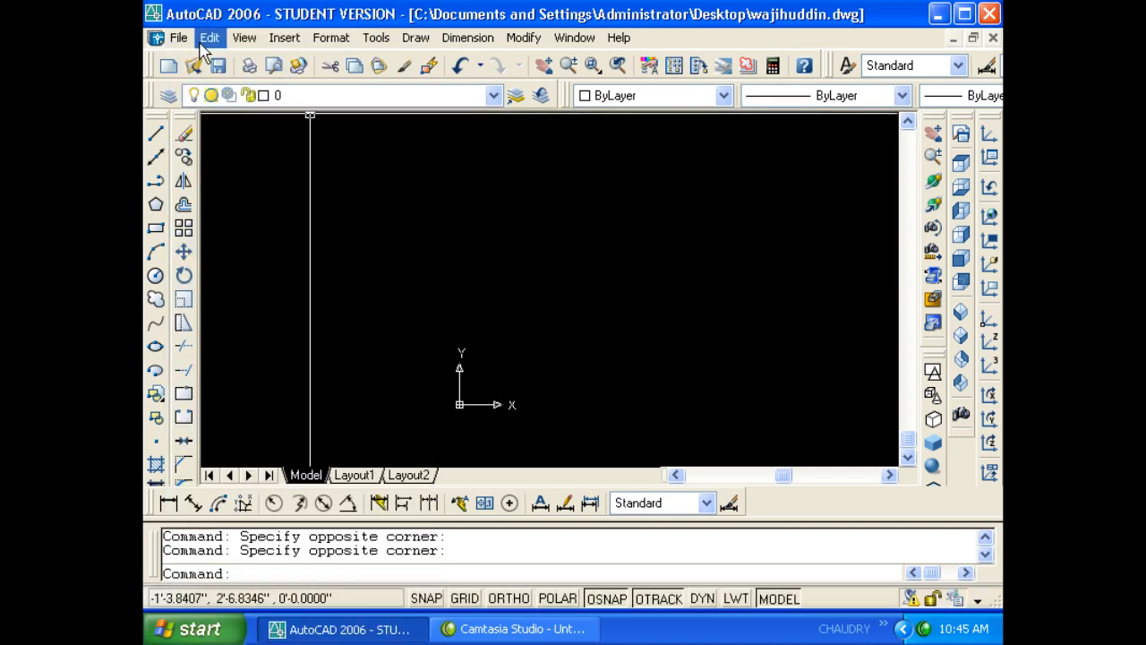
click(202, 40)
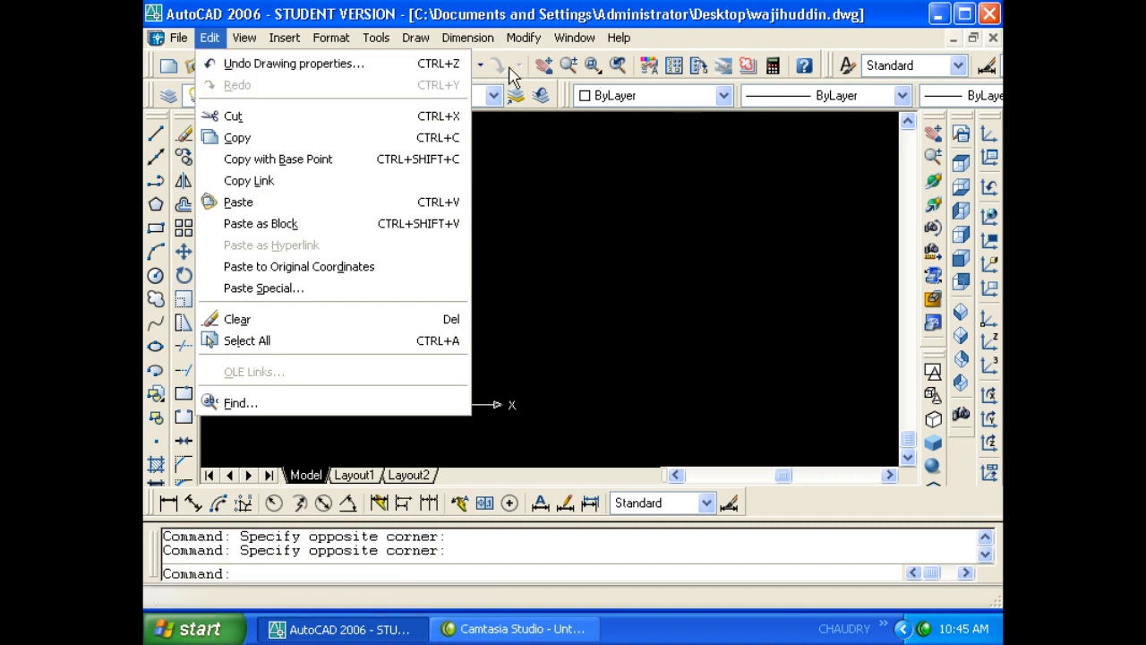
click(492, 22)
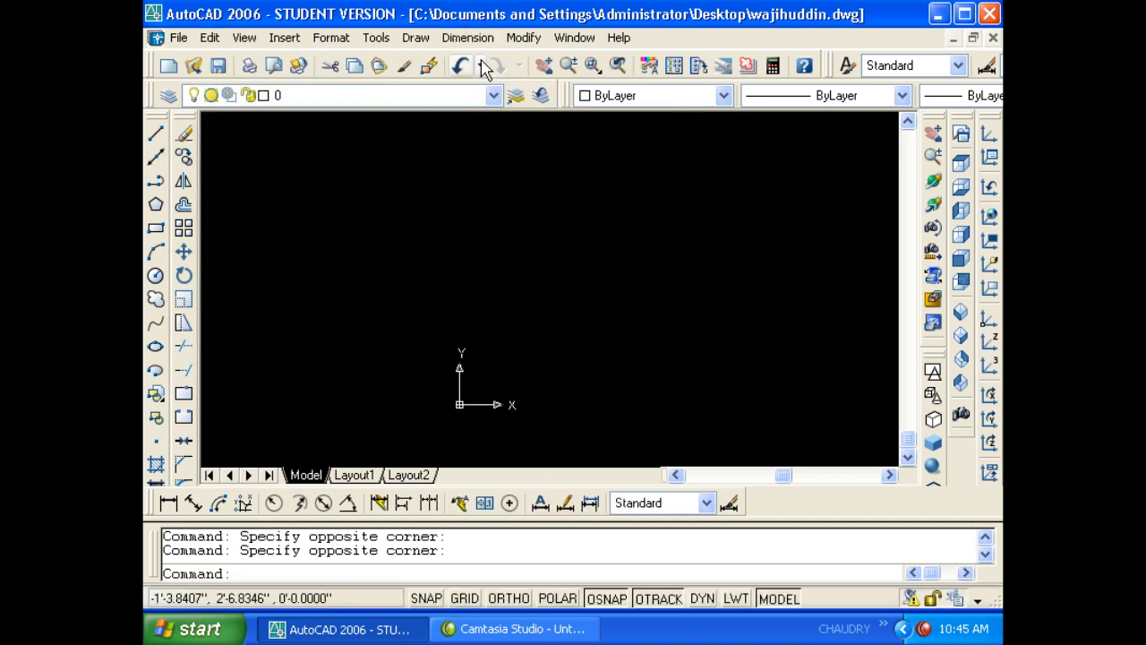
click(209, 38)
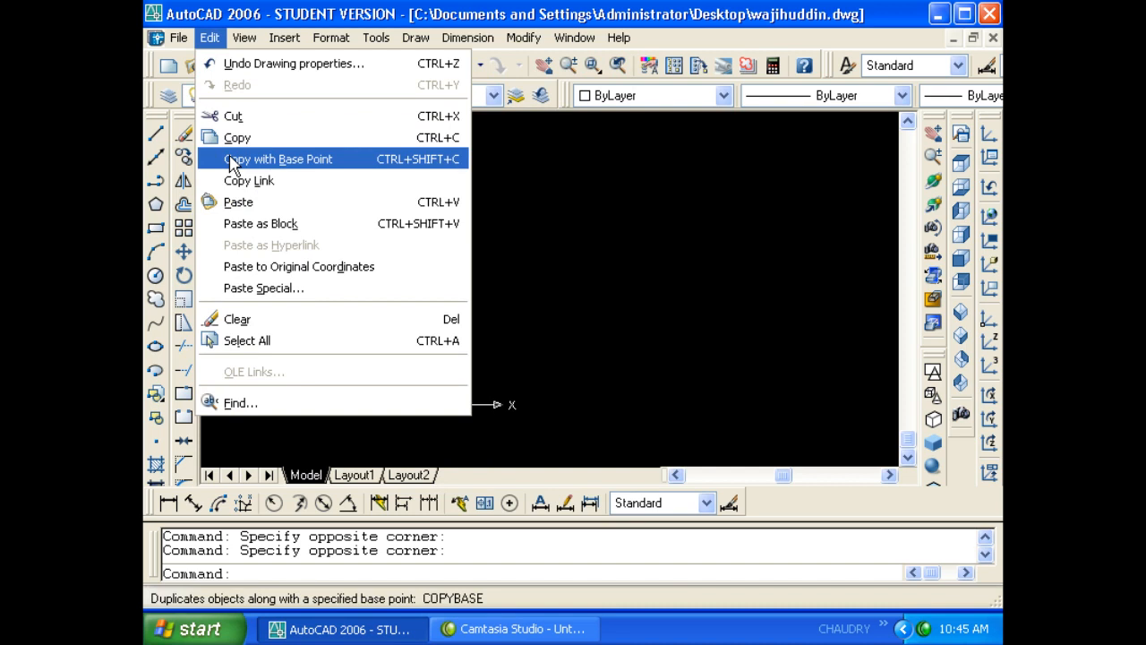
key(Escape)
key(Escape)
key(Escape)
key(Escape)
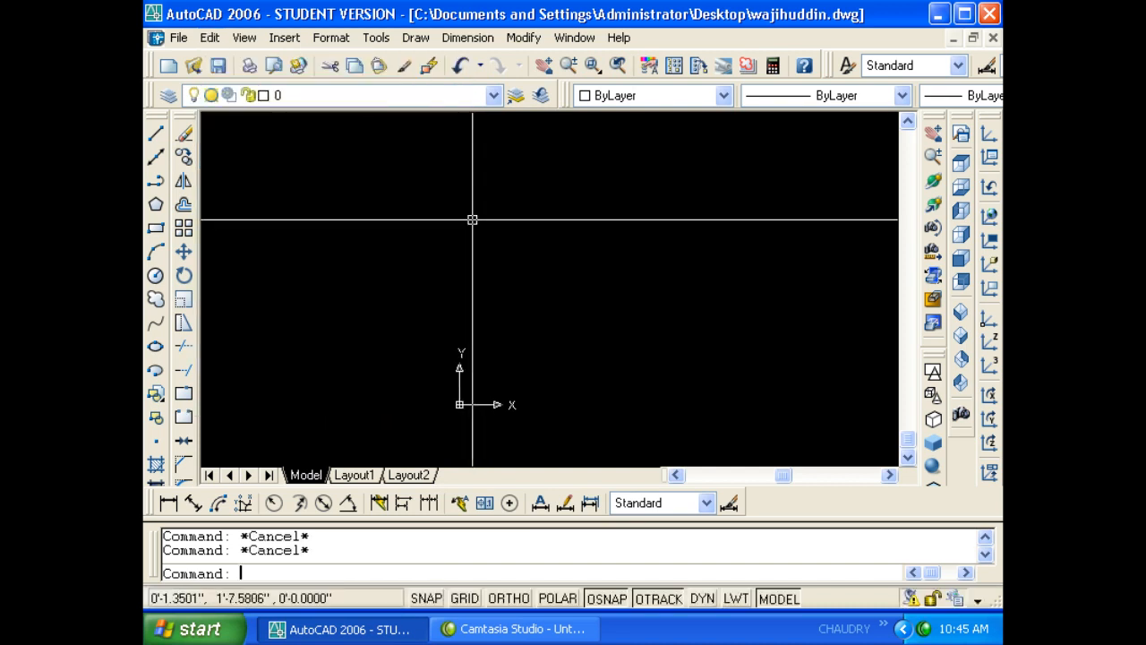
text(rec)
key(Return)
- Draw a rectangle with REC by picking two opposite corners
key(Escape)
text(re)
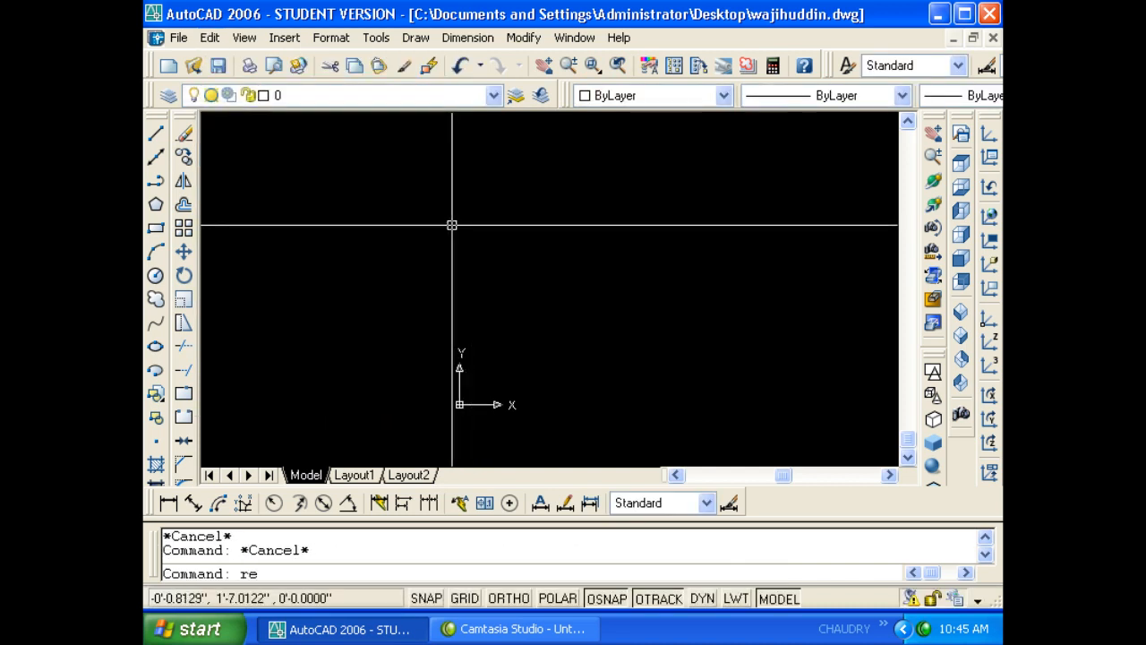
text(c)
key(Return)
click(404, 194)
click(663, 430)
key(Escape)
key(Escape)
- Select the new rectangle and copy it to the clipboard
click(704, 365)
click(657, 400)
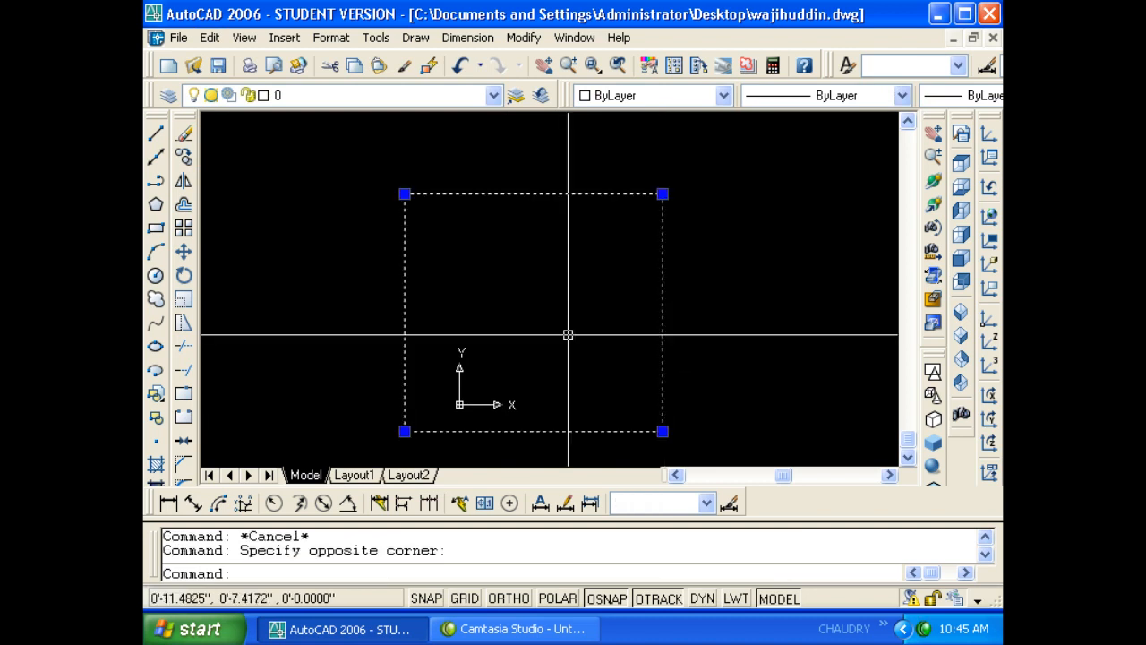
scroll(563, 331, down, 2)
key(ctrl+c)
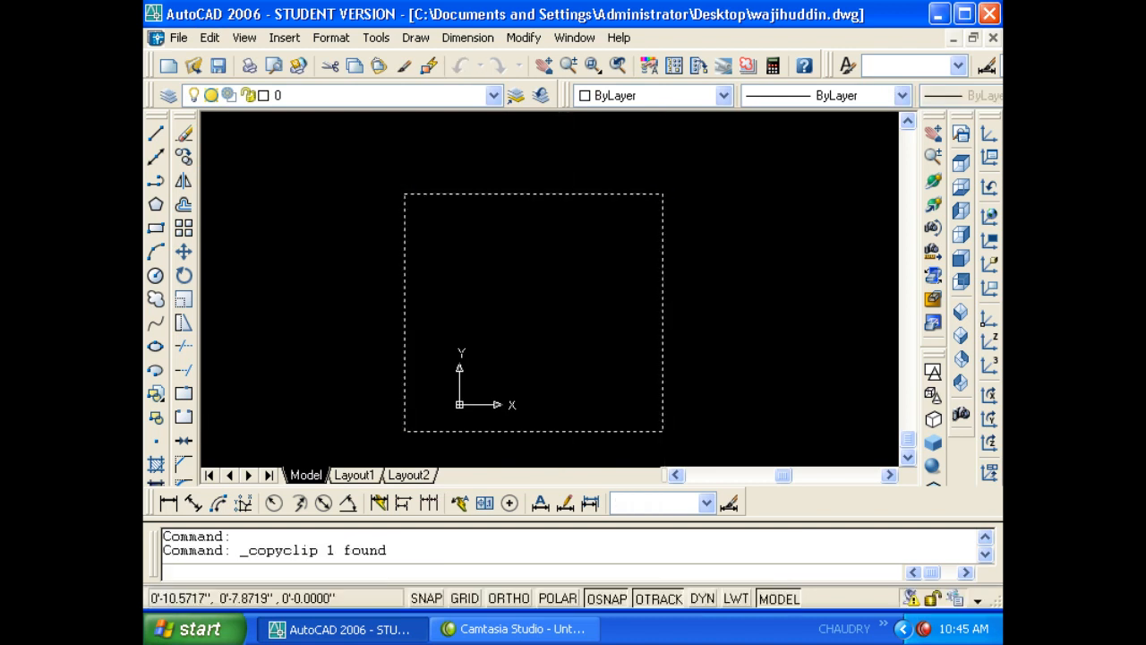
key(Escape)
key(Escape)
- Zoom out to the whole drawing to locate the small shape at the origin
scroll(443, 330, down, 1)
scroll(578, 335, down, 1)
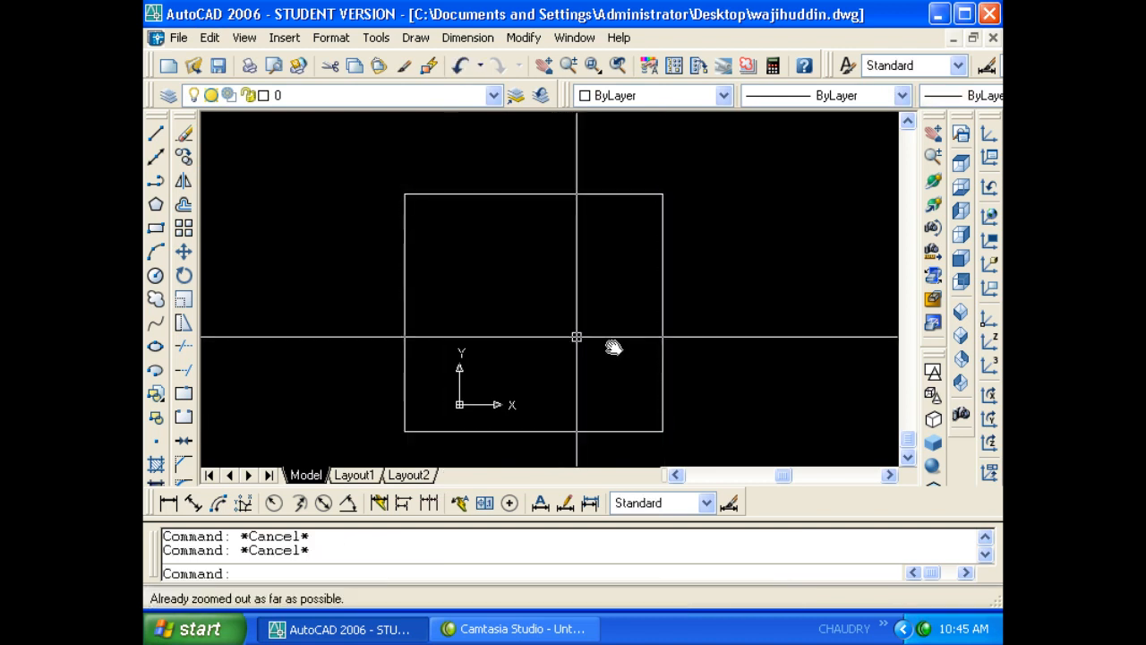
scroll(497, 338, up, 1)
text(z)
key(Return)
key(Return)
key(Return)
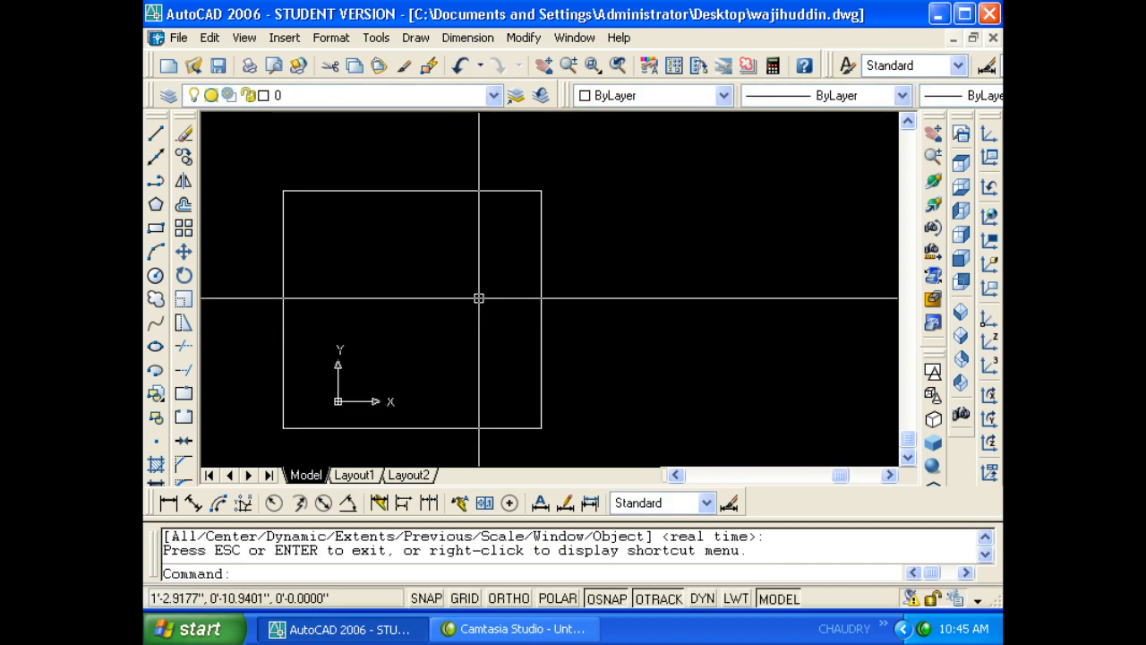
key(Return)
key(Return)
drag(479, 289, 517, 404)
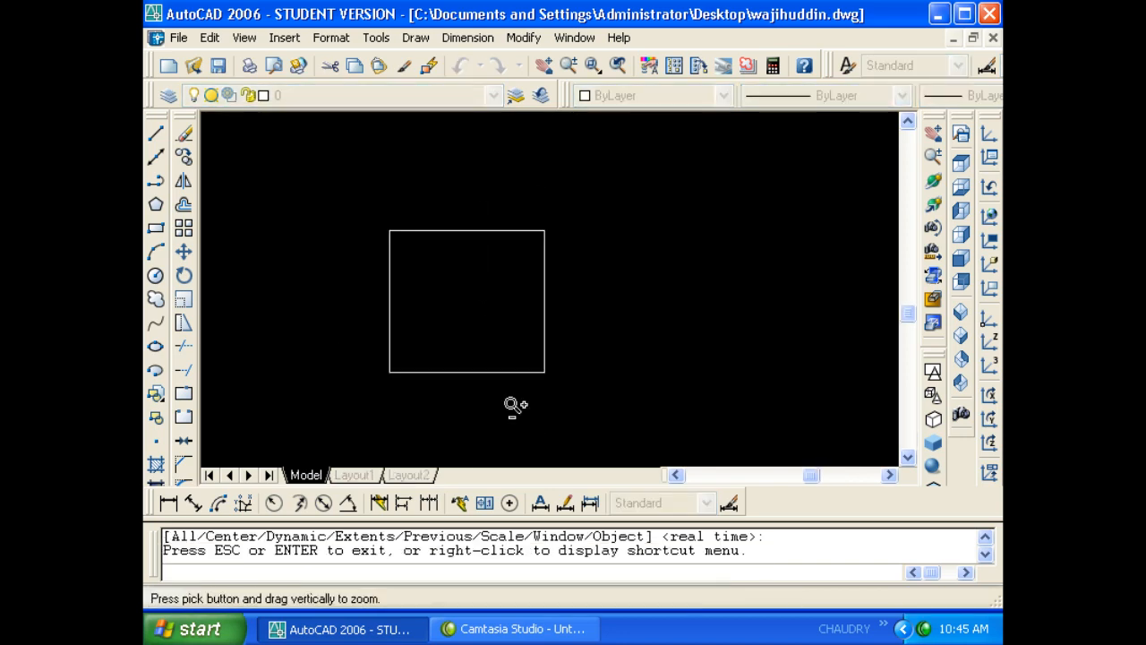
key(Escape)
text(z)
key(Return)
text(a)
key(Return)
key(Escape)
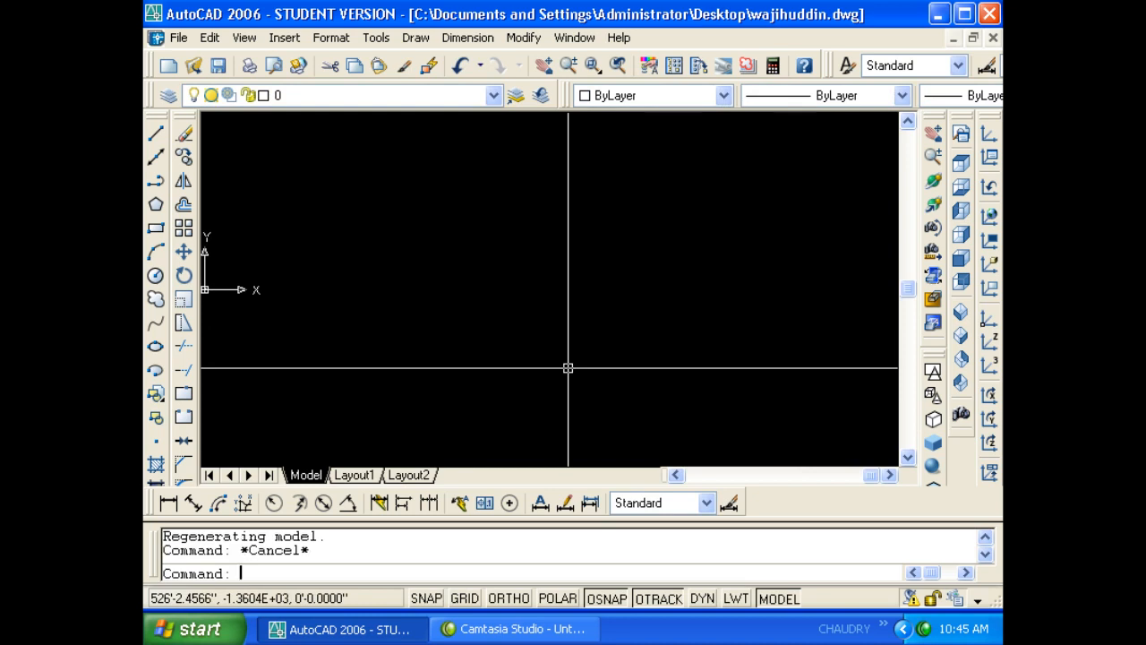
text(z)
key(Return)
key(Escape)
key(Escape)
middle_drag(364, 329, 433, 338)
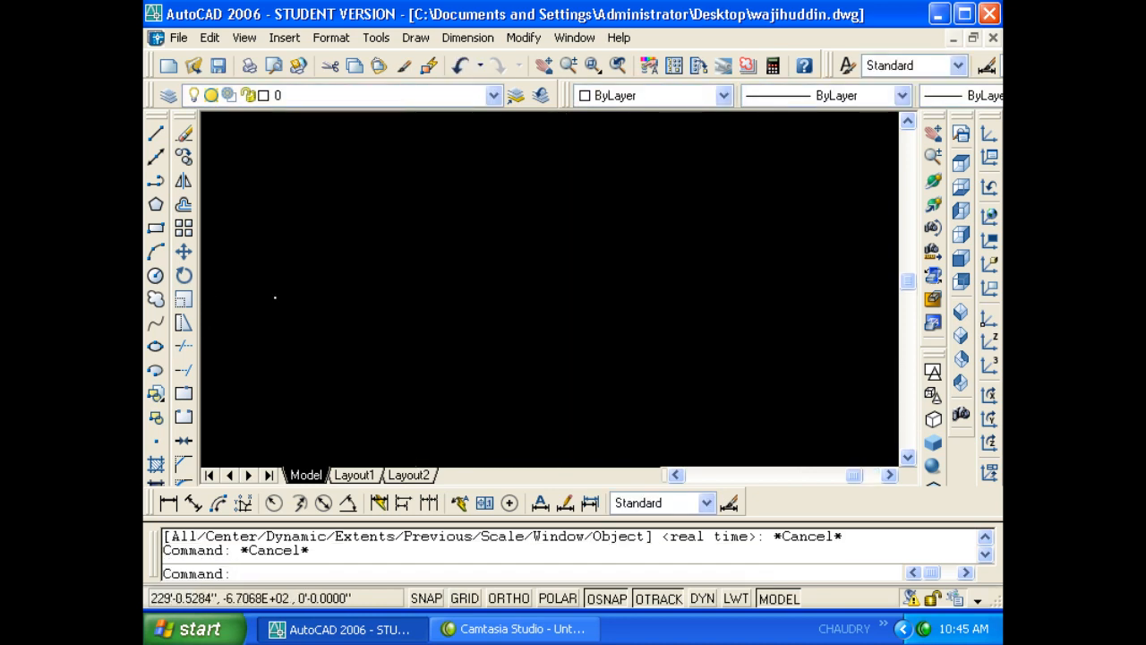
click(291, 336)
key(Escape)
- Move the small shape at the origin to a new position on the right
click(260, 335)
click(402, 257)
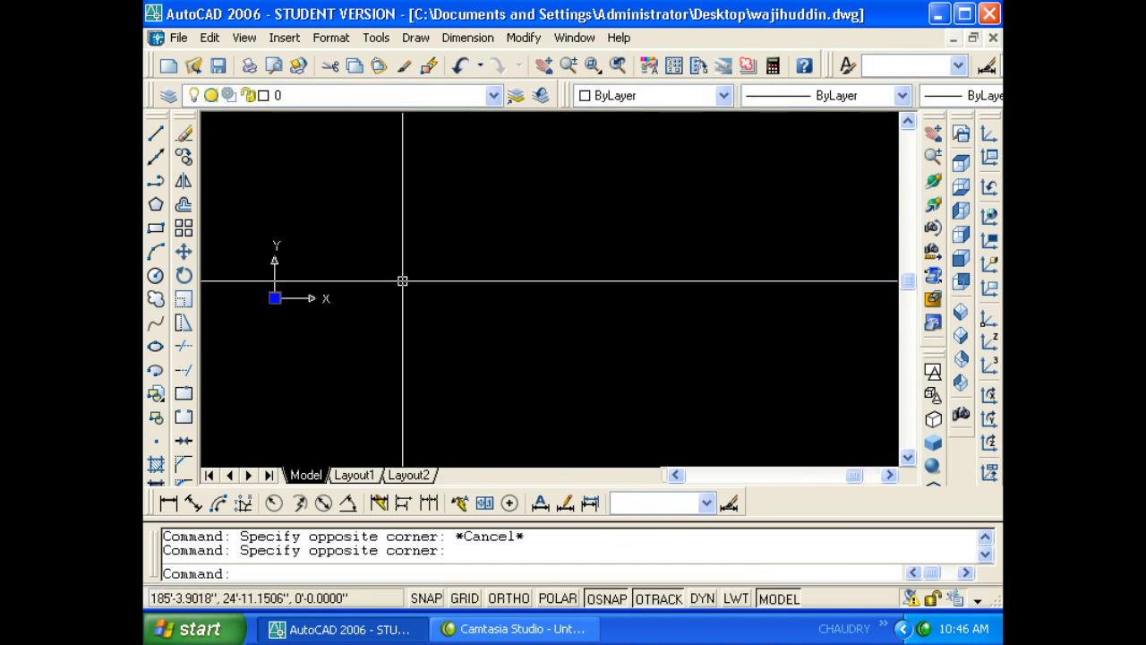
text(m)
key(space)
click(361, 346)
click(610, 357)
scroll(563, 338, up, 5)
middle_drag(568, 335, 503, 412)
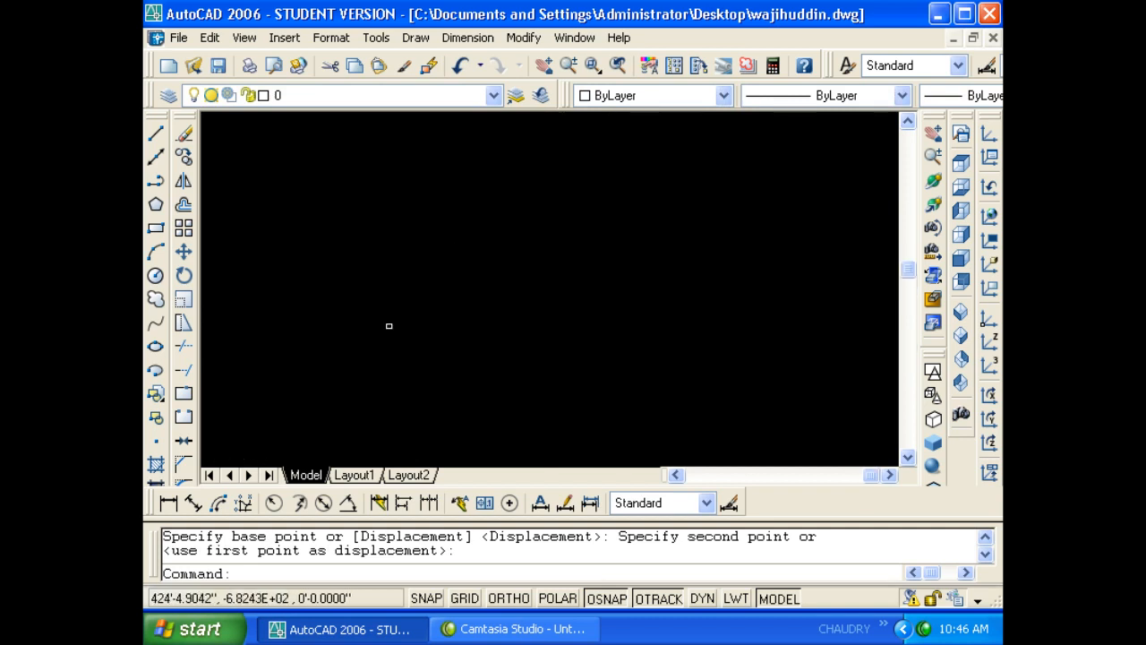
scroll(426, 349, up, 5)
middle_drag(431, 344, 498, 349)
- Paste the copied rectangle to the right of the existing square
key(ctrl+v)
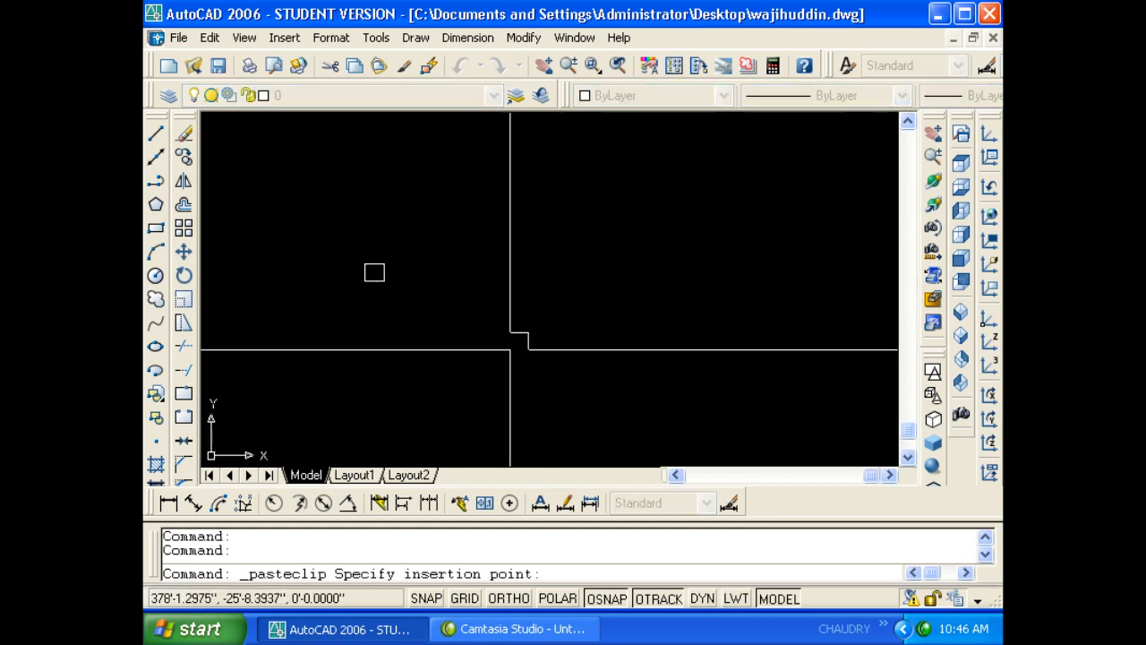
click(525, 273)
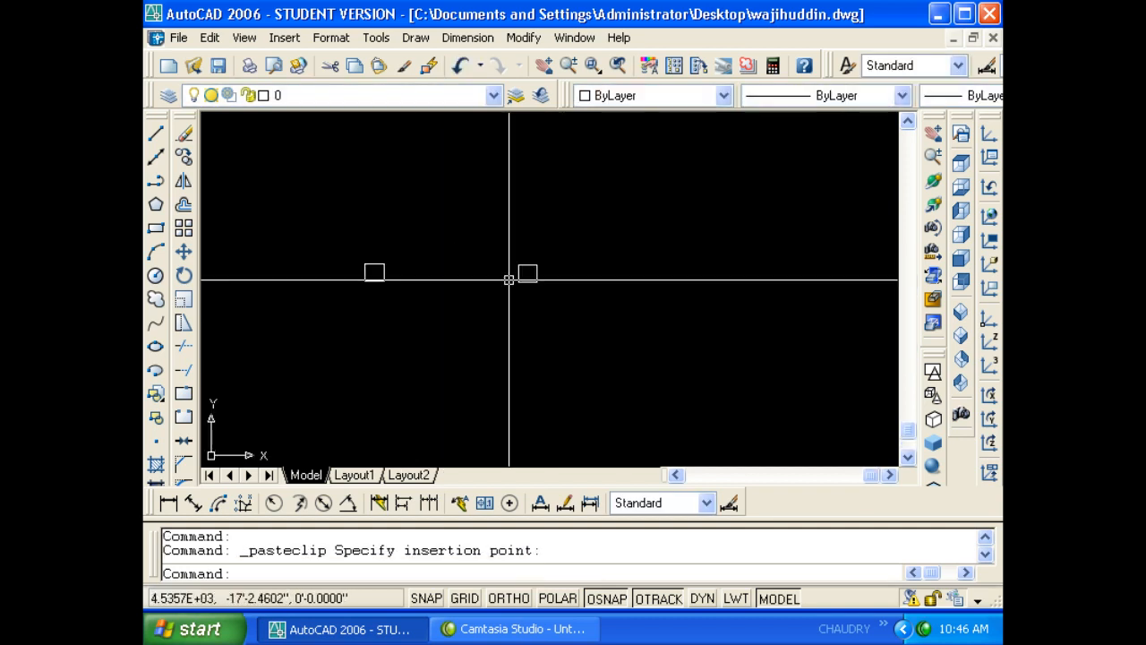
click(555, 305)
click(507, 256)
middle_drag(480, 289, 511, 292)
key(Escape)
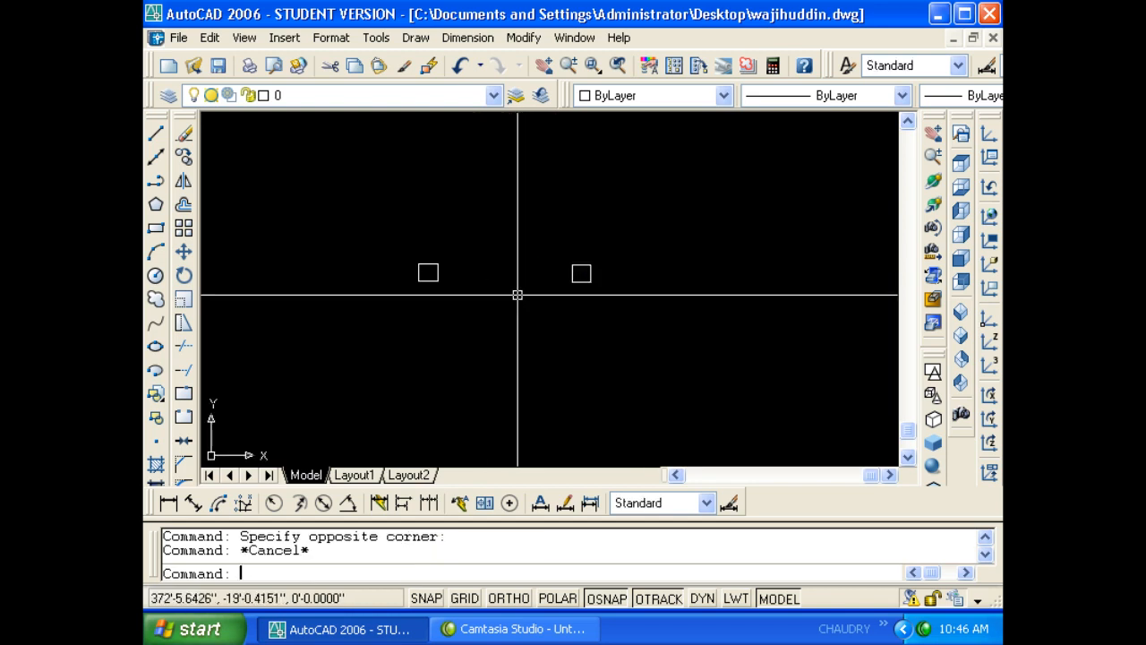
key(Escape)
- Zoom to the whole drawing and erase the right square
text(z)
key(Return)
text(a)
key(Return)
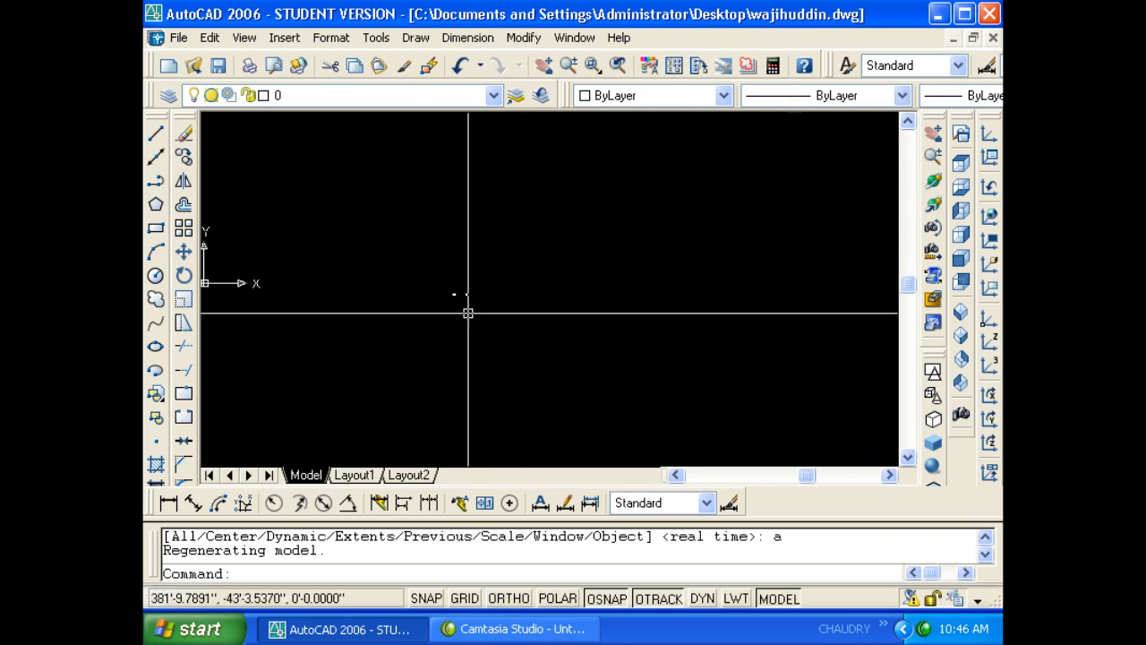
scroll(462, 301, up, 7)
scroll(408, 270, up, 6)
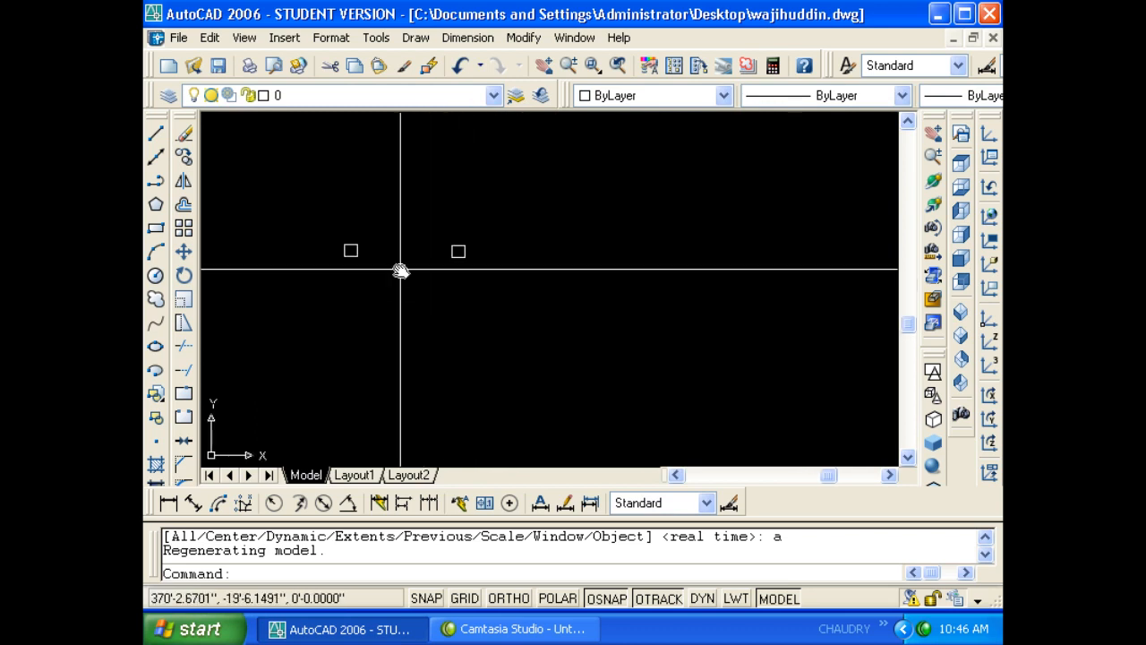
scroll(471, 317, up, 2)
mouse_move(400, 269)
middle_down()
mouse_move(471, 318)
mouse_move(450, 304)
middle_up()
click(538, 313)
click(474, 274)
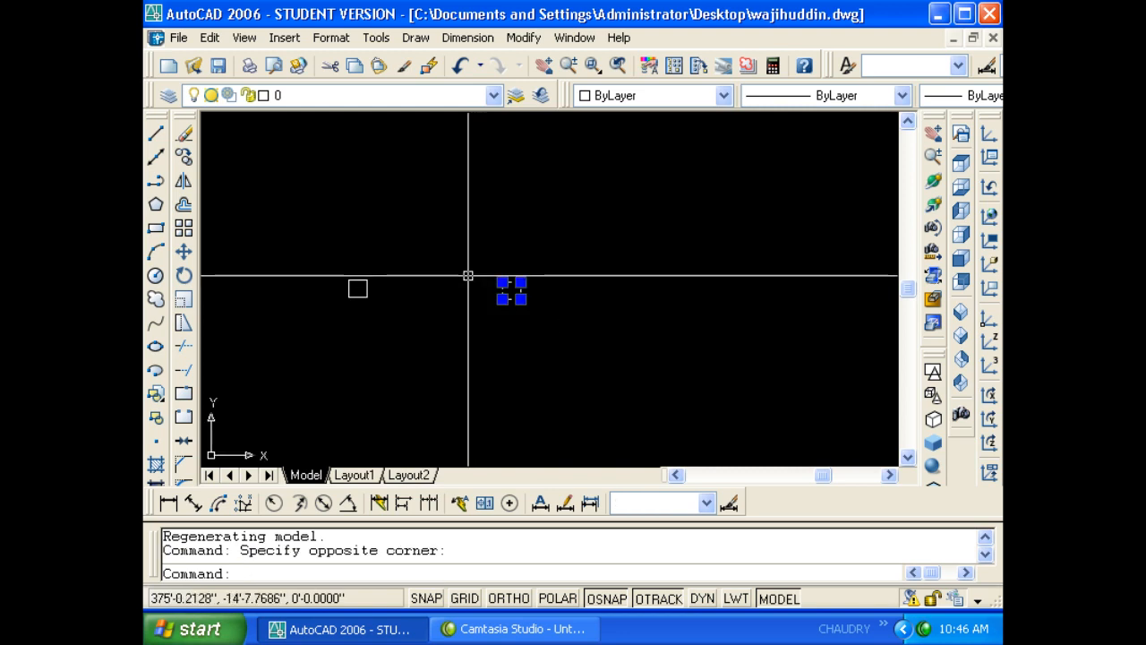
text(e)
key(Return)
key(Escape)
- Copy the left square and paste a copy to its right
click(394, 315)
click(346, 251)
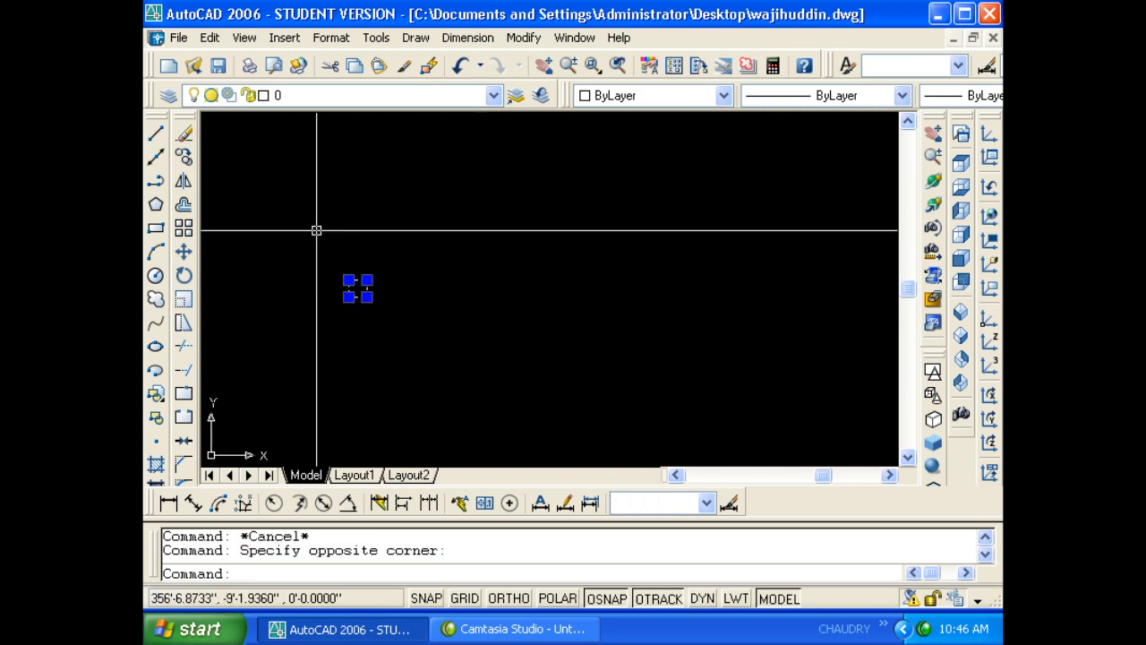
key(ctrl+c)
key(Escape)
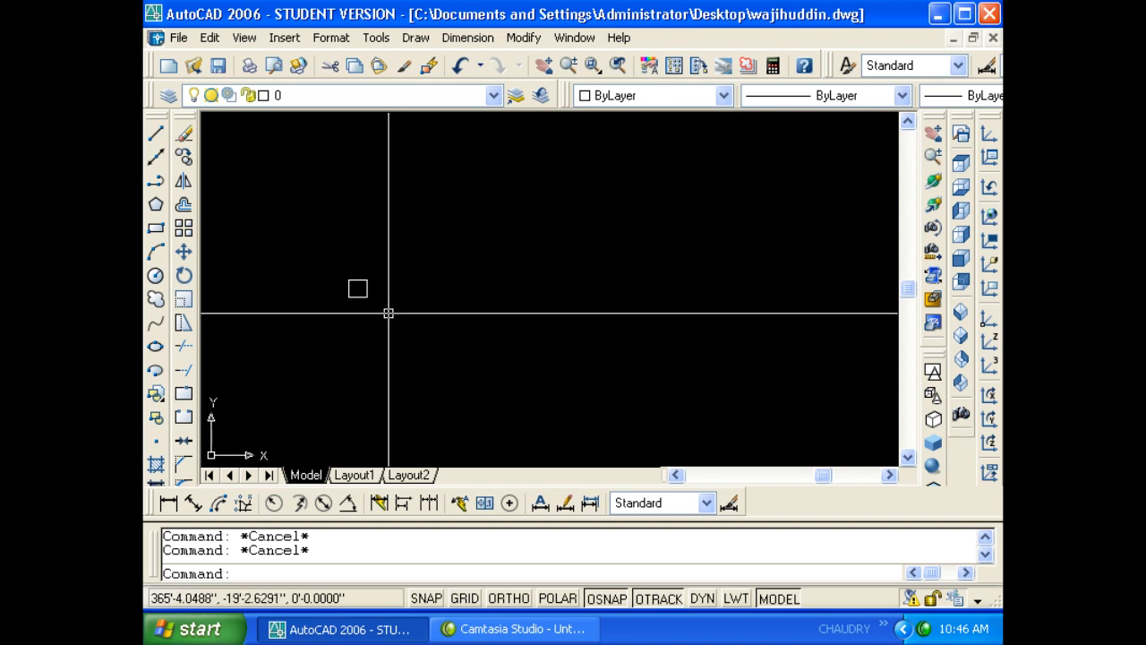
key(ctrl+v)
click(466, 304)
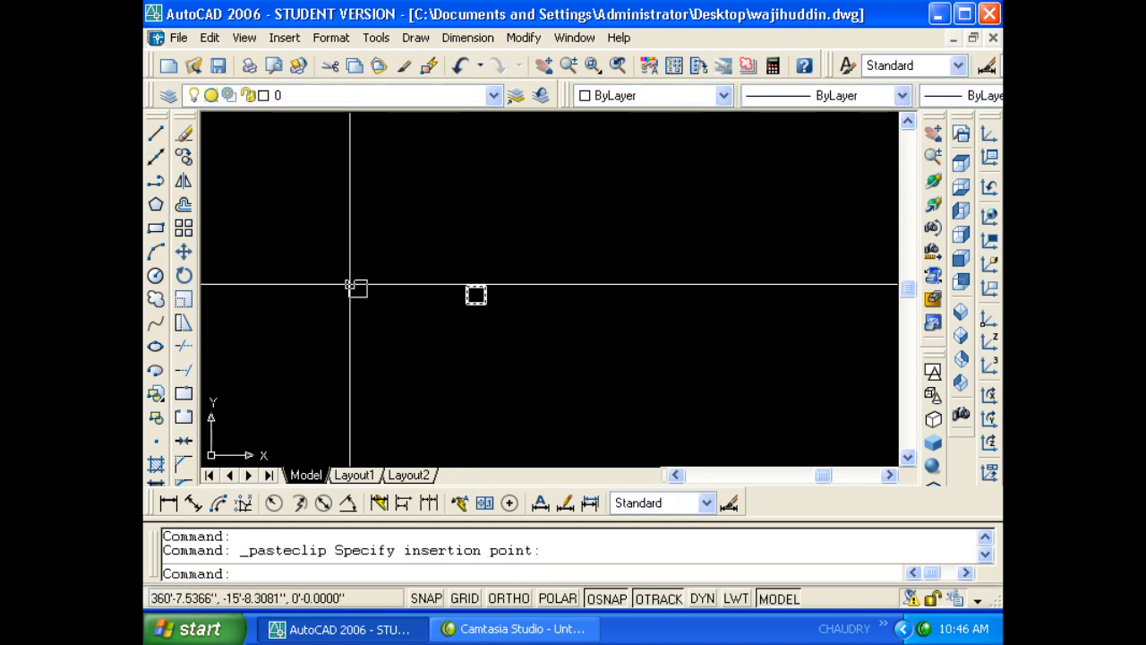
- Copy the left square with its top-left corner as base point and paste it
click(308, 325)
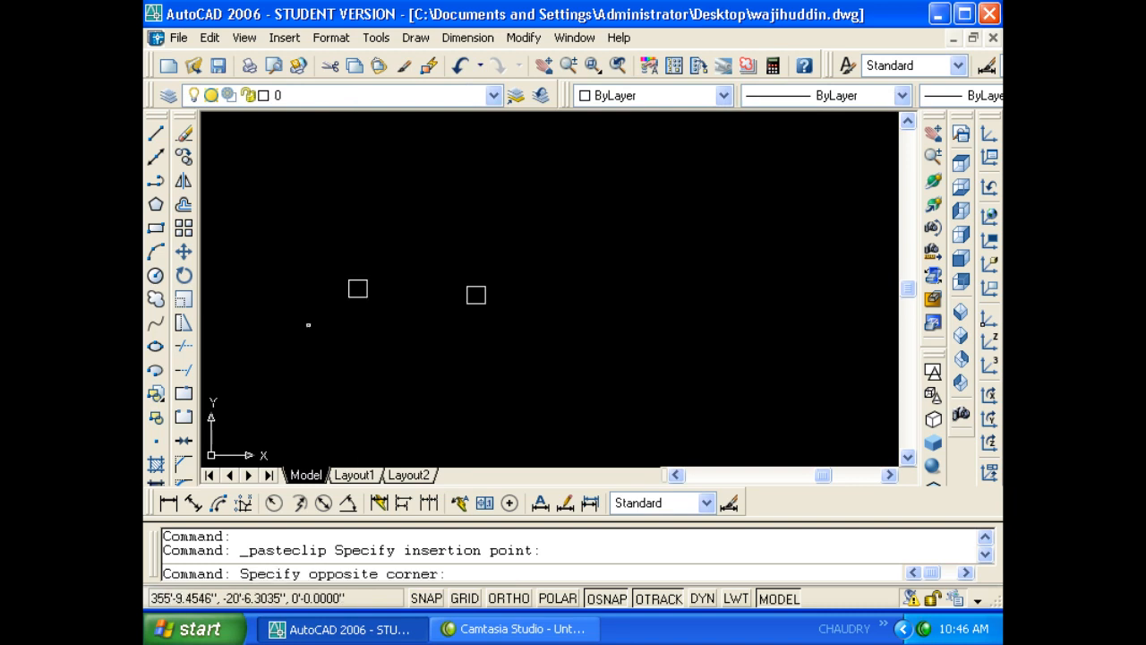
click(379, 273)
key(ctrl+shift+c)
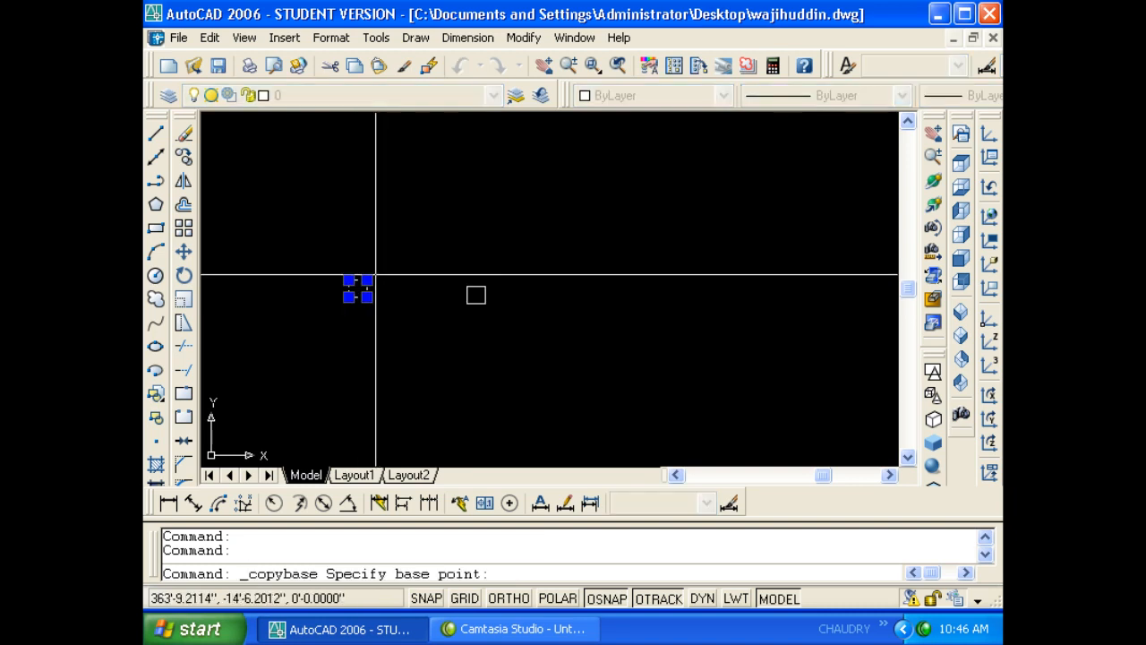
scroll(348, 281, up, 1)
scroll(348, 281, up, 3)
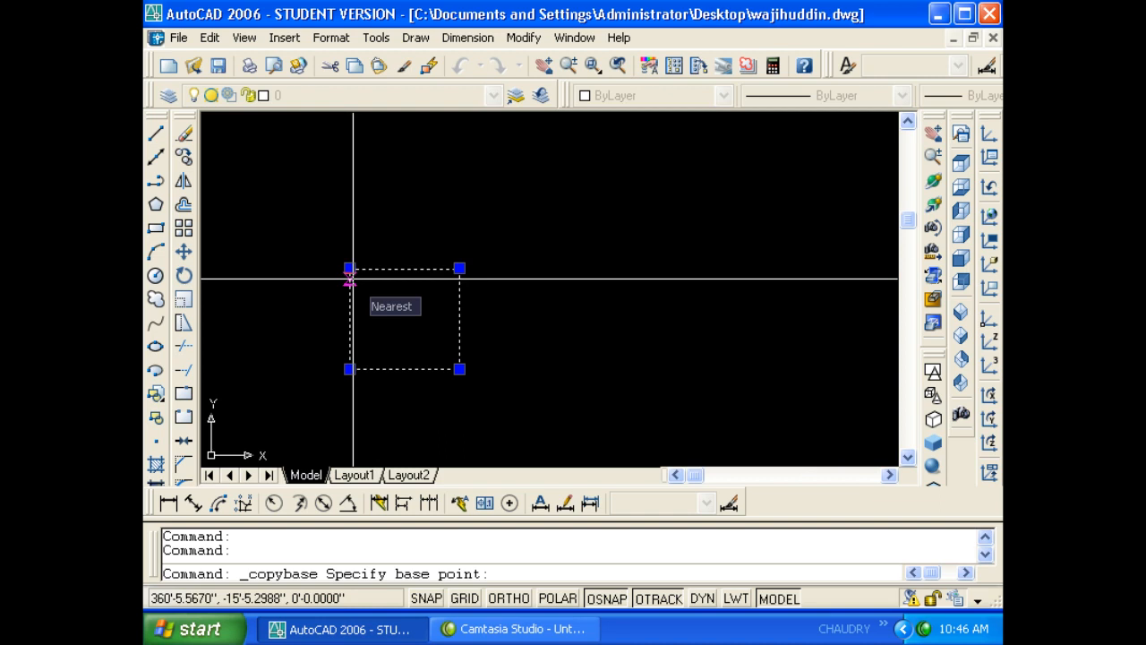
click(349, 269)
scroll(312, 281, down, 4)
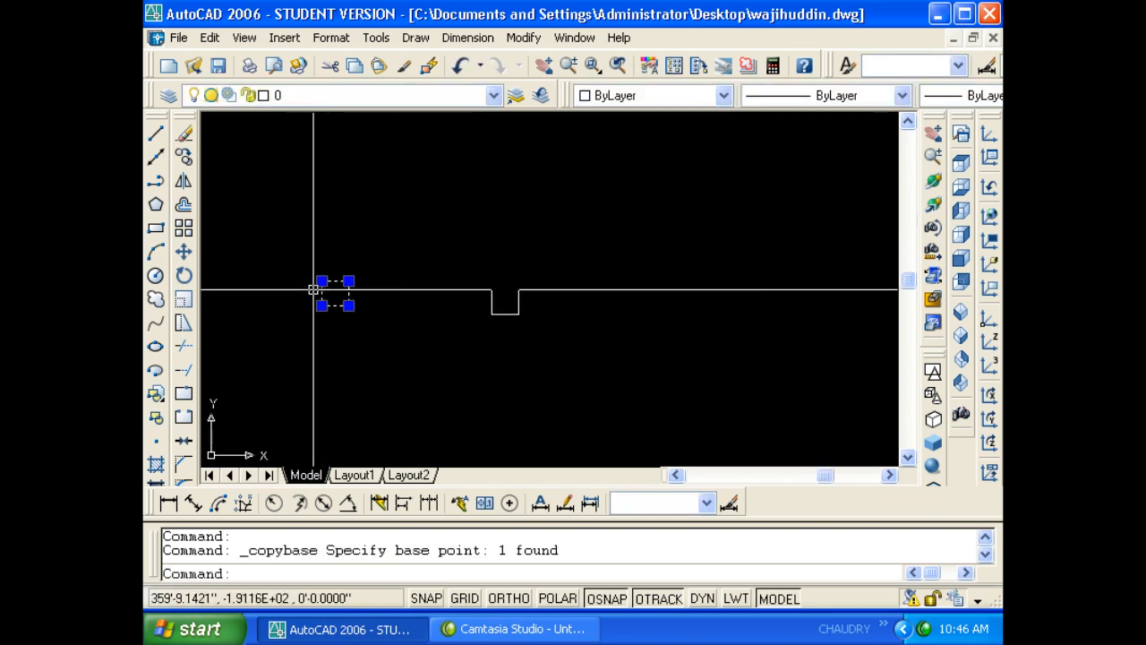
key(Escape)
key(Escape)
key(ctrl+v)
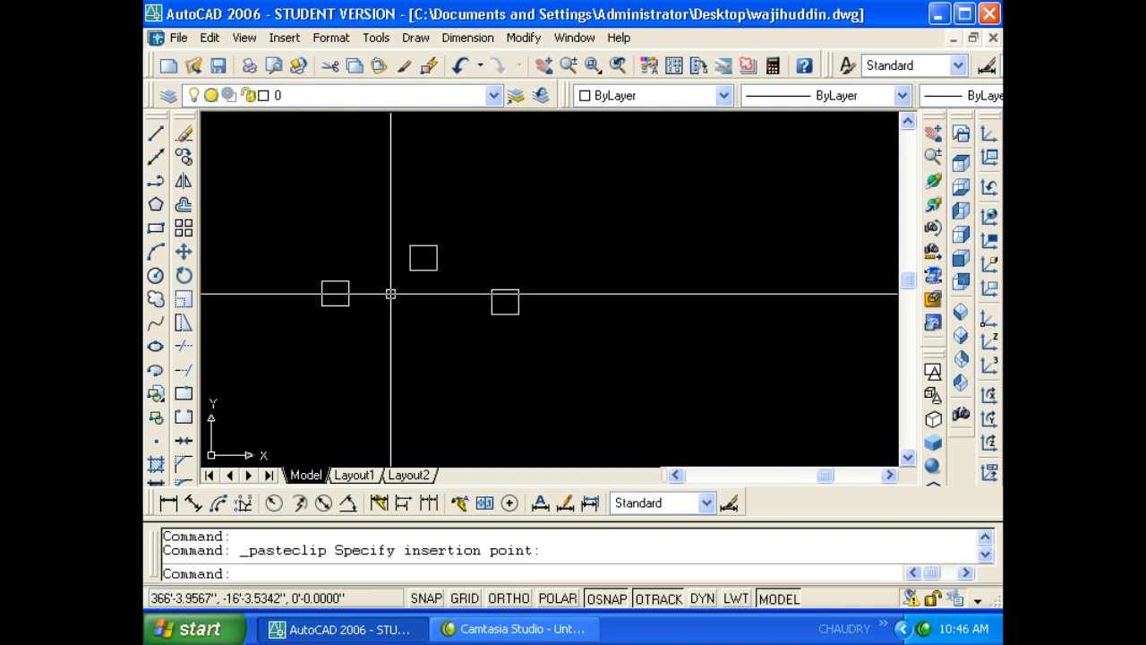
middle_drag(386, 325, 364, 314)
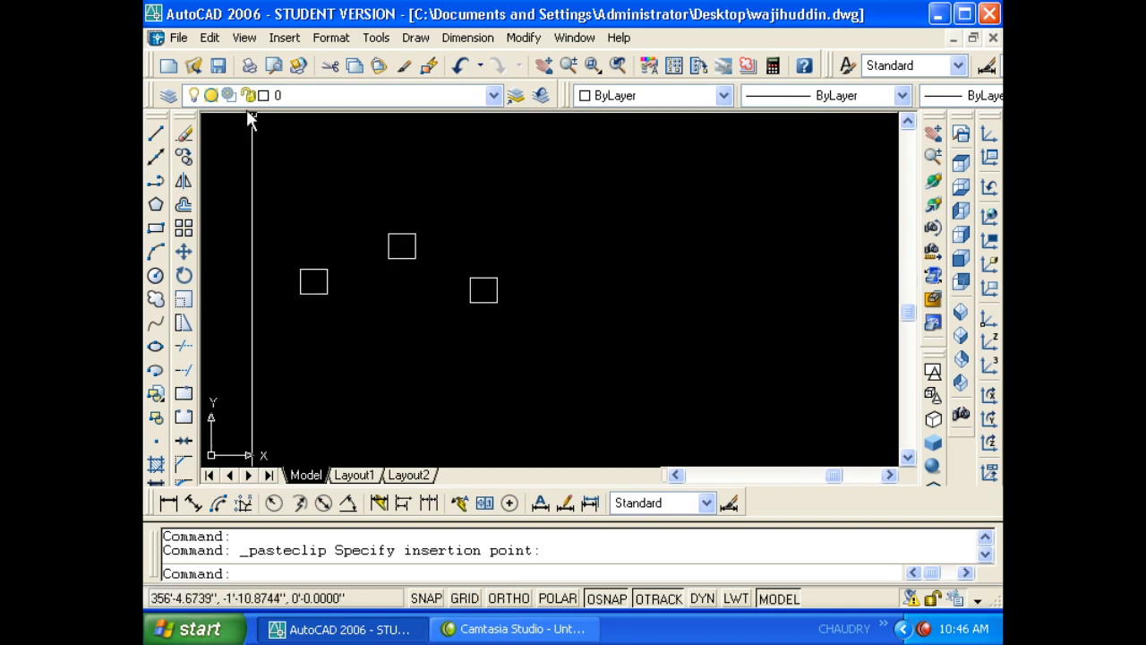
click(209, 37)
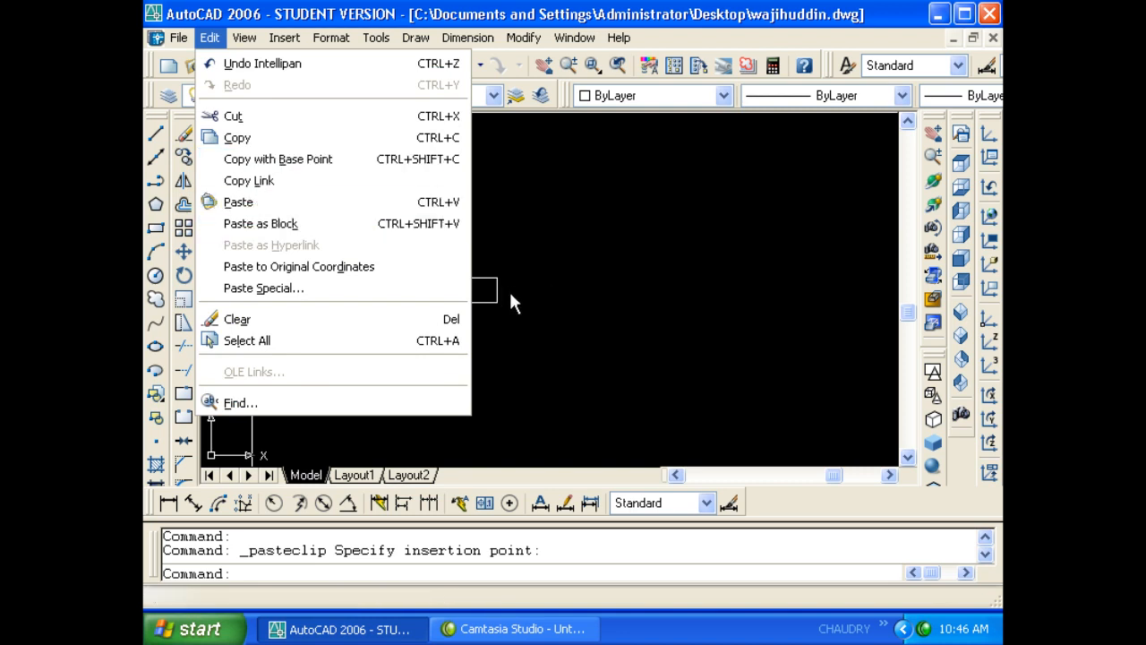
- Paste another copy of the square and check the right rectangle's selection
key(Escape)
key(ctrl+v)
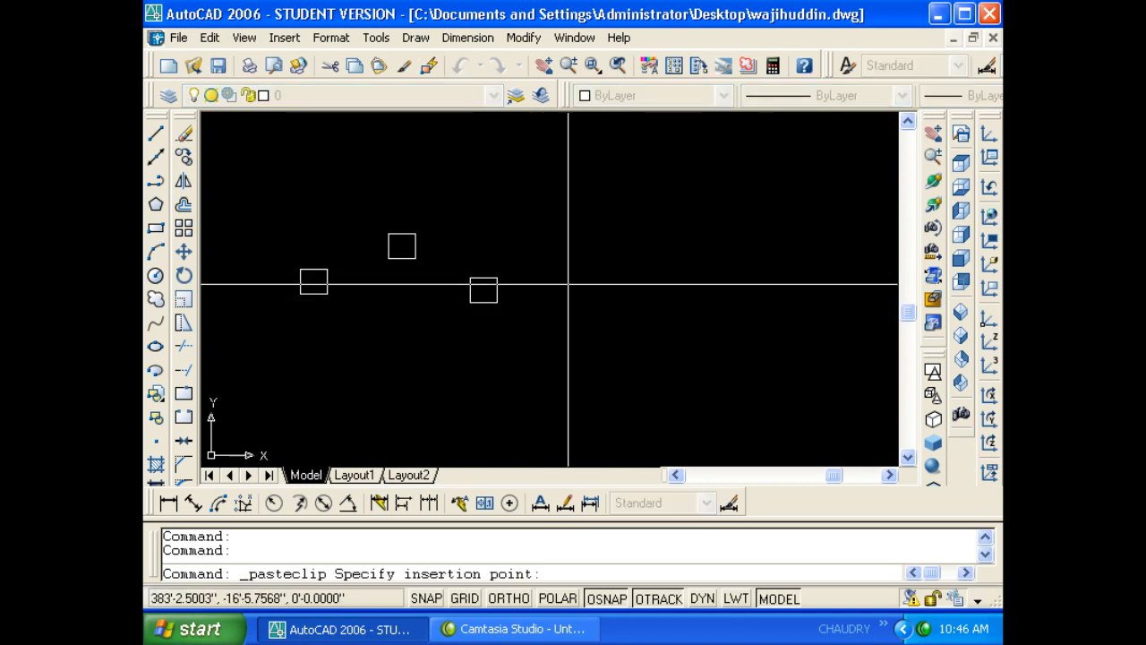
click(593, 314)
drag(594, 314, 573, 281)
scroll(581, 294, up, 4)
key(Escape)
key(Escape)
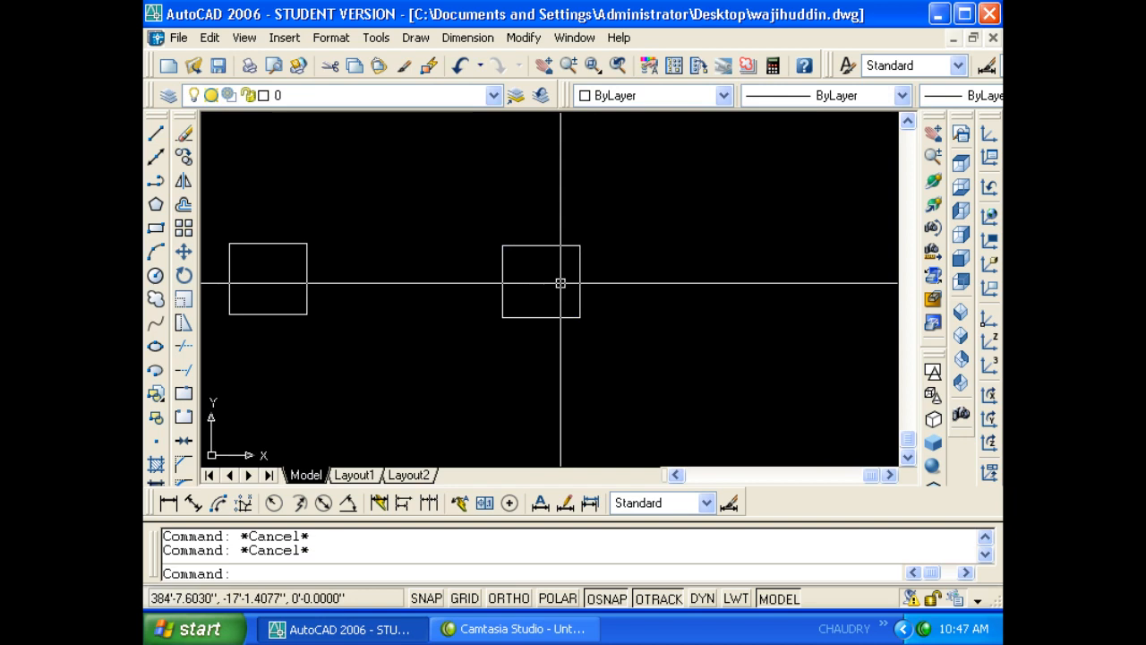
click(622, 350)
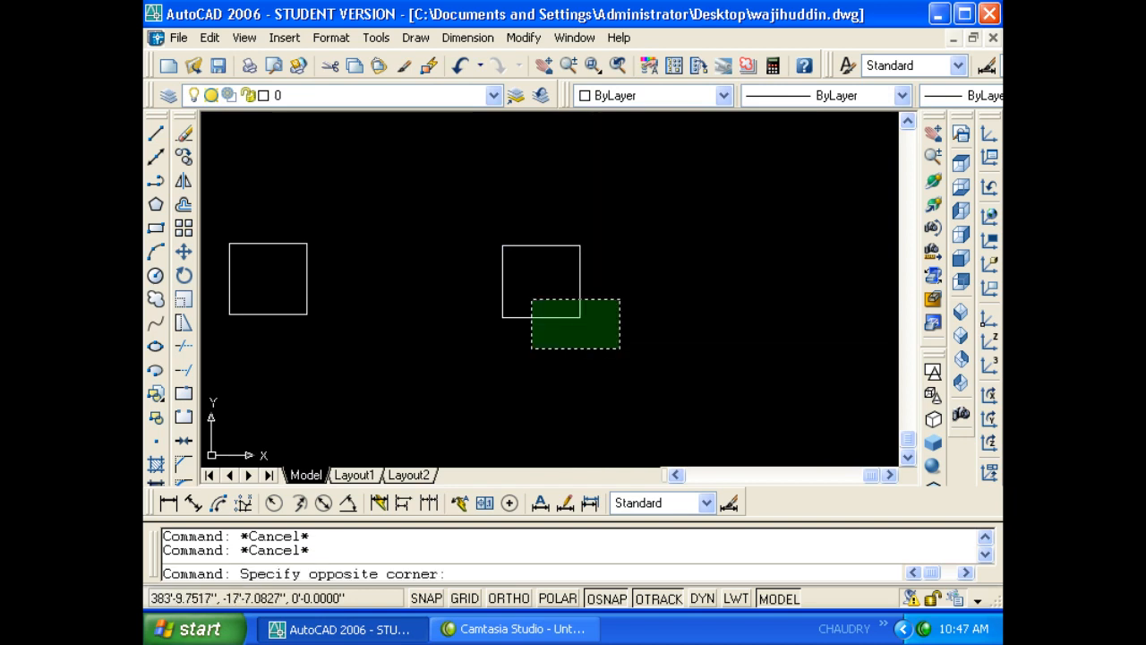
click(529, 299)
scroll(363, 303, down, 1)
key(Escape)
key(Escape)
middle_drag(625, 296, 494, 294)
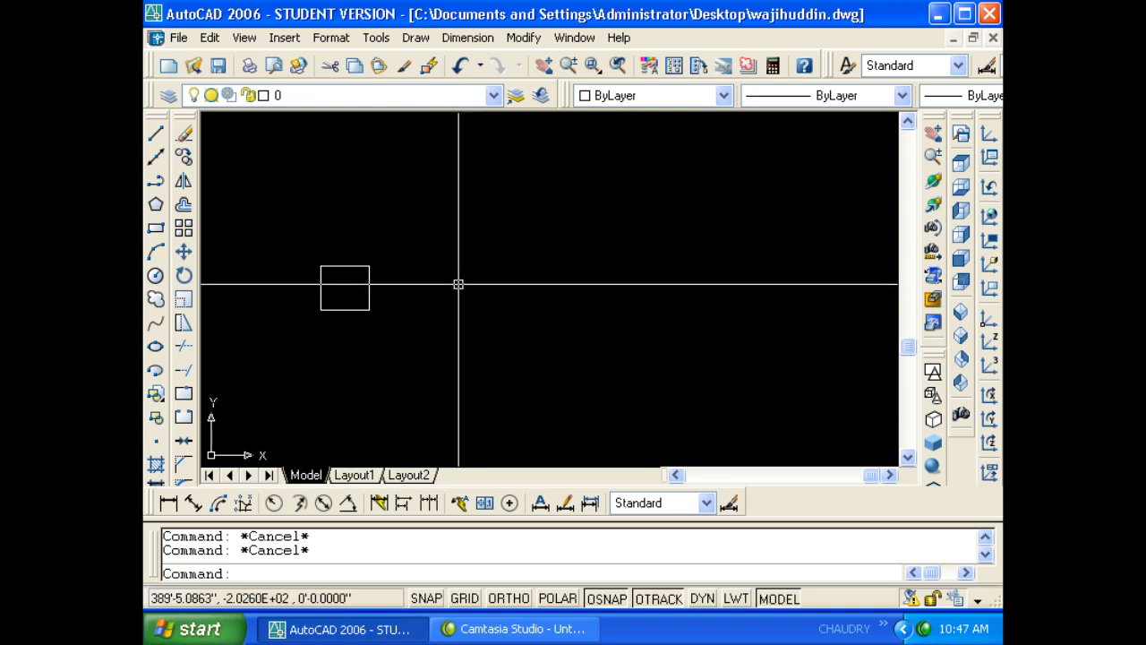
- Paste the copied square as a block to the right of the square
key(ctrl+shift+v)
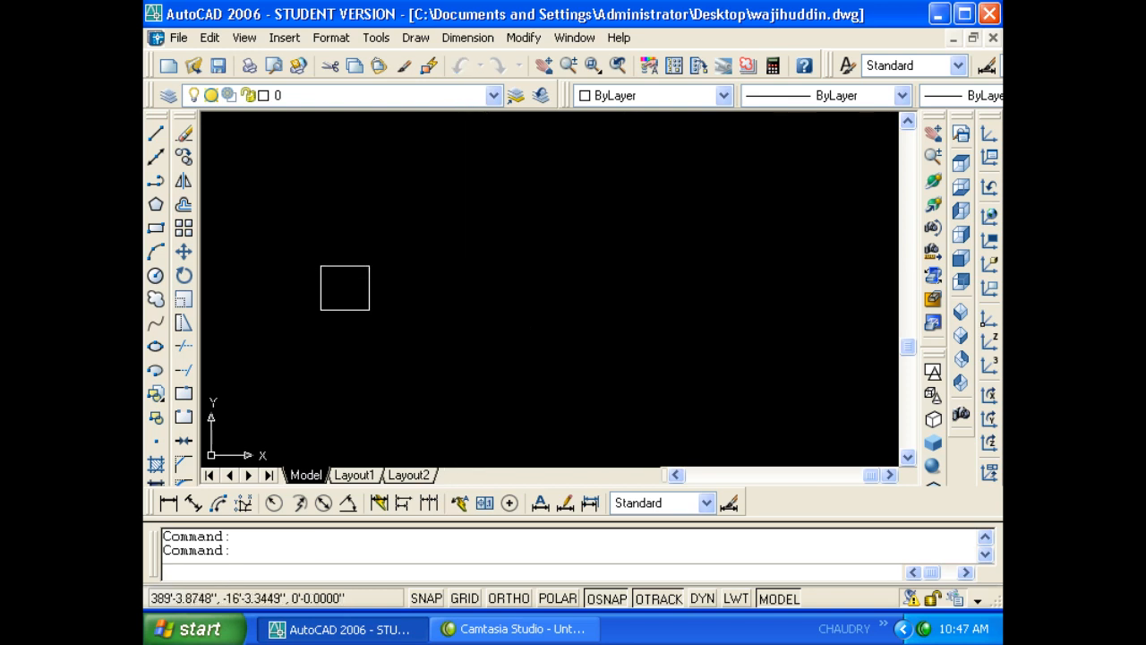
click(552, 341)
click(529, 291)
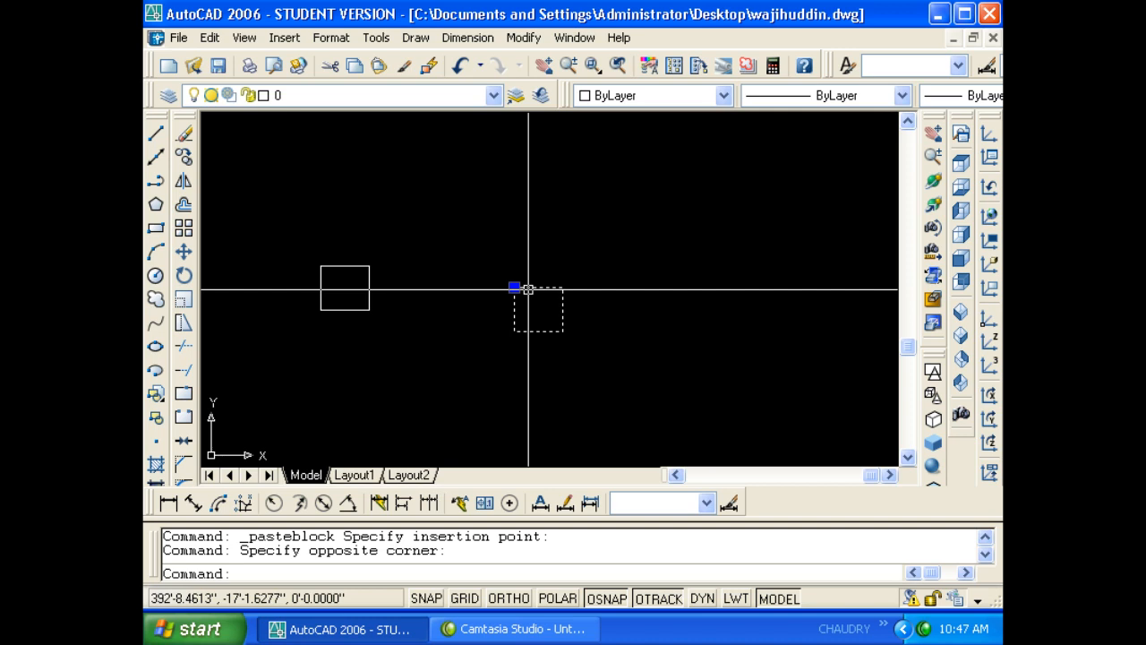
double_click(550, 330)
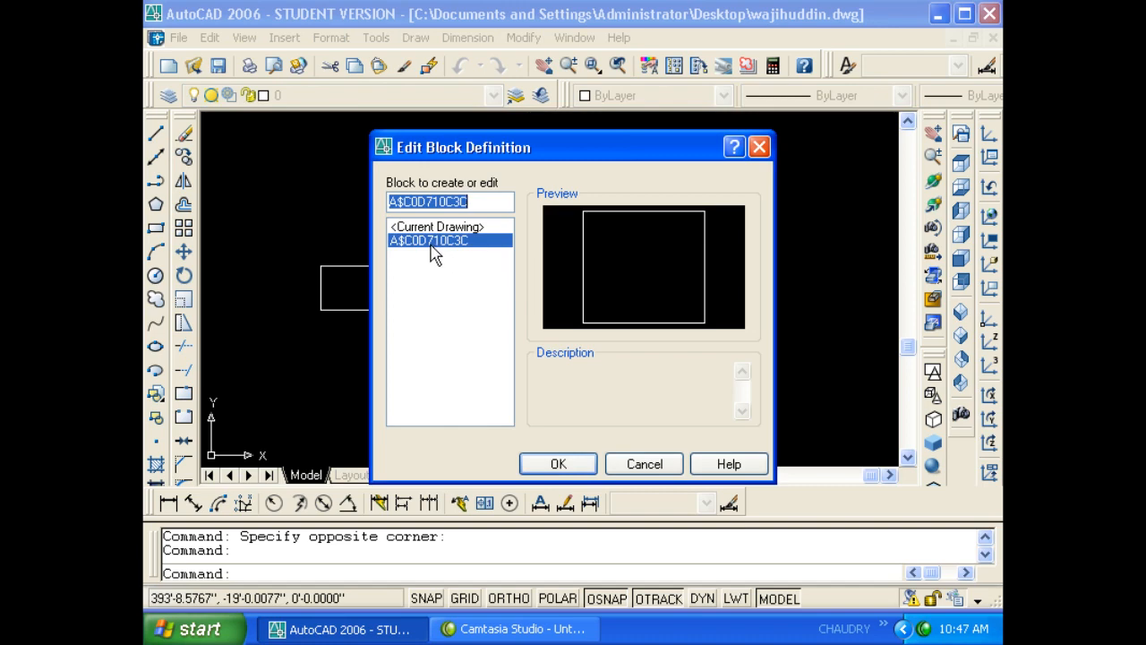
key(Escape)
text(i)
key(Return)
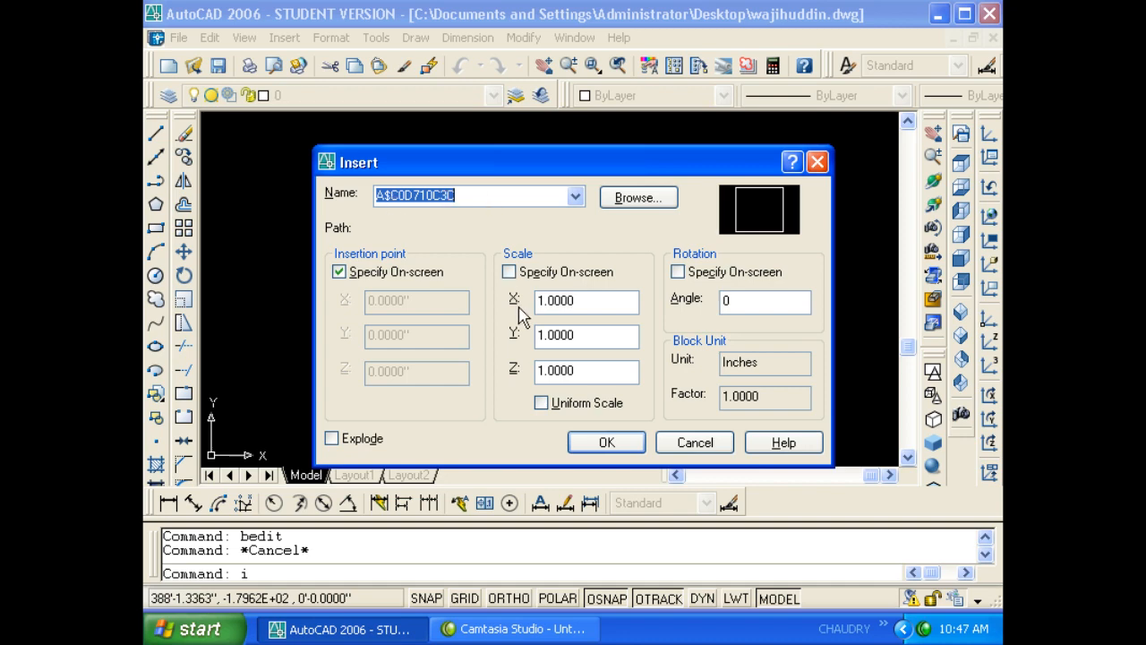
key(Escape)
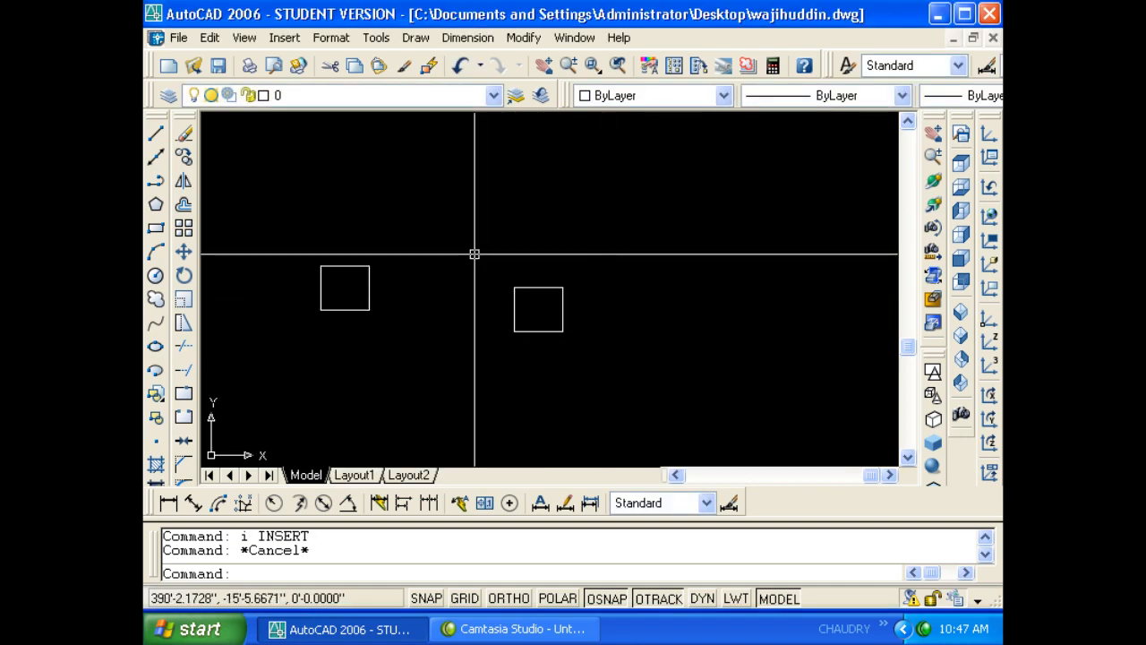
- Copy the left square and paste it as a block at the upper right
click(210, 37)
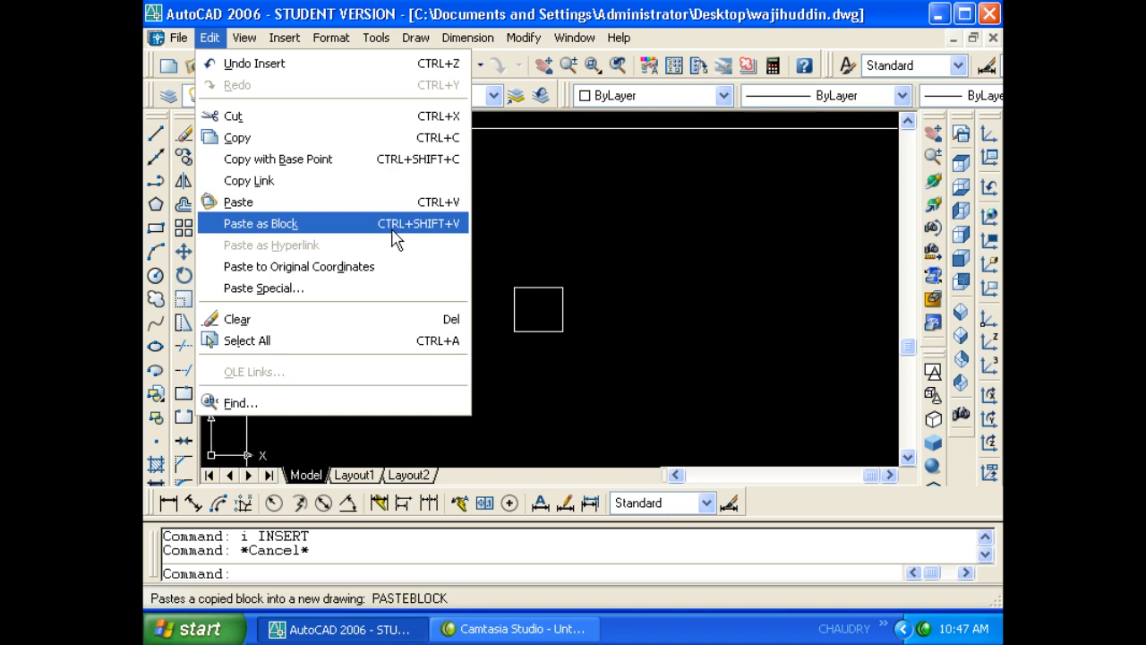
click(477, 244)
click(387, 344)
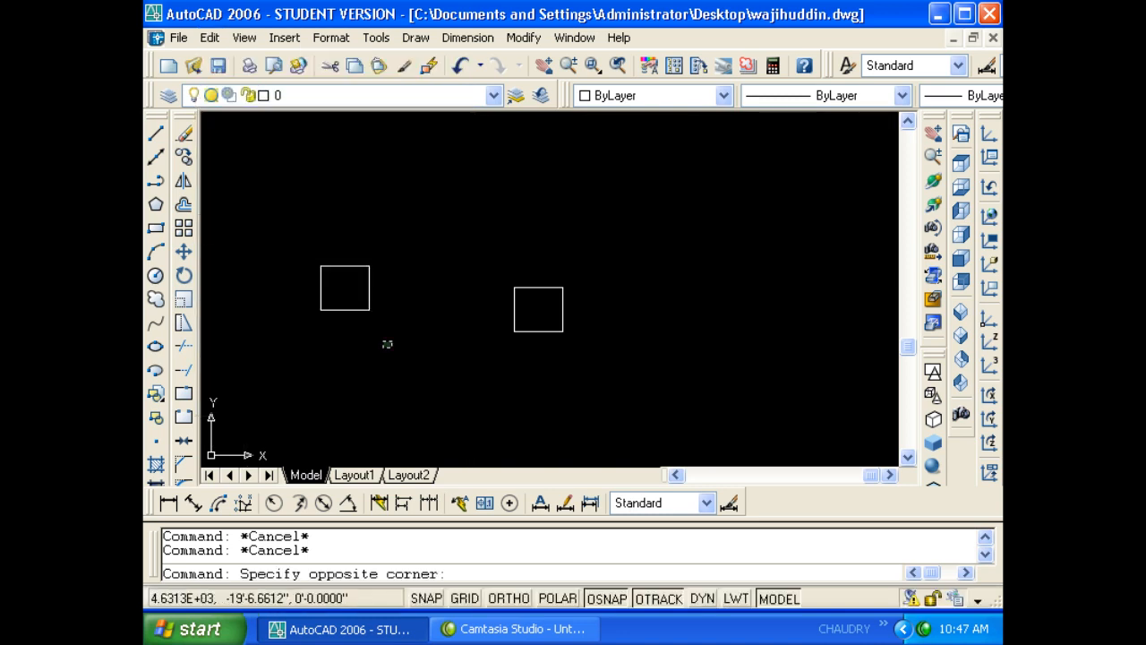
key(Escape)
click(351, 309)
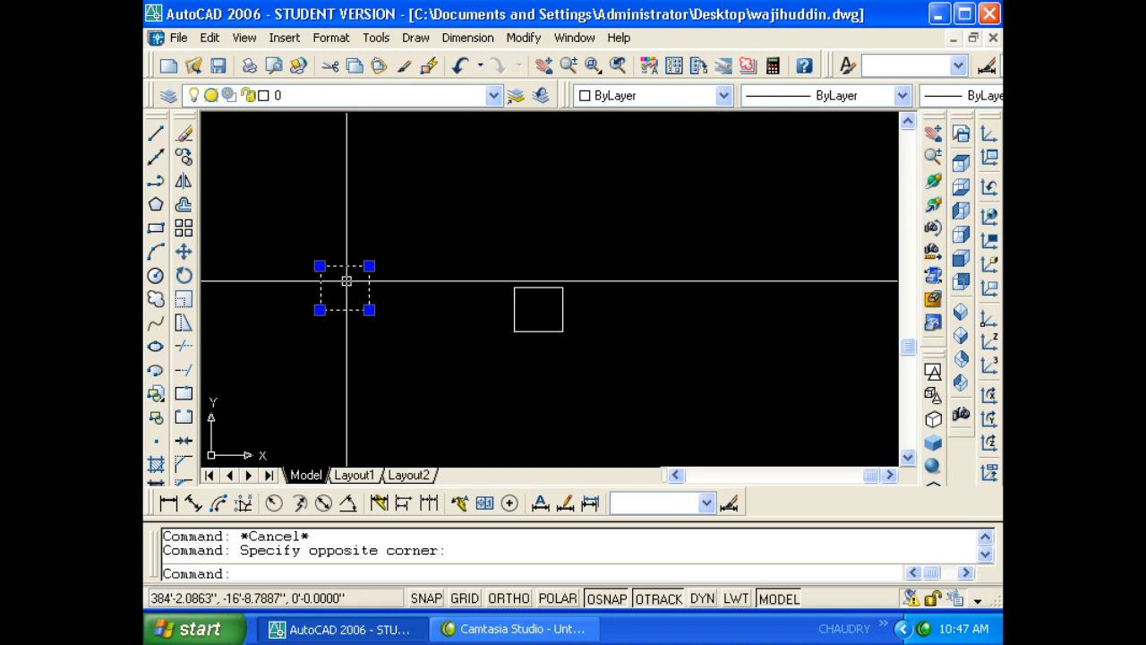
key(ctrl+c)
key(Escape)
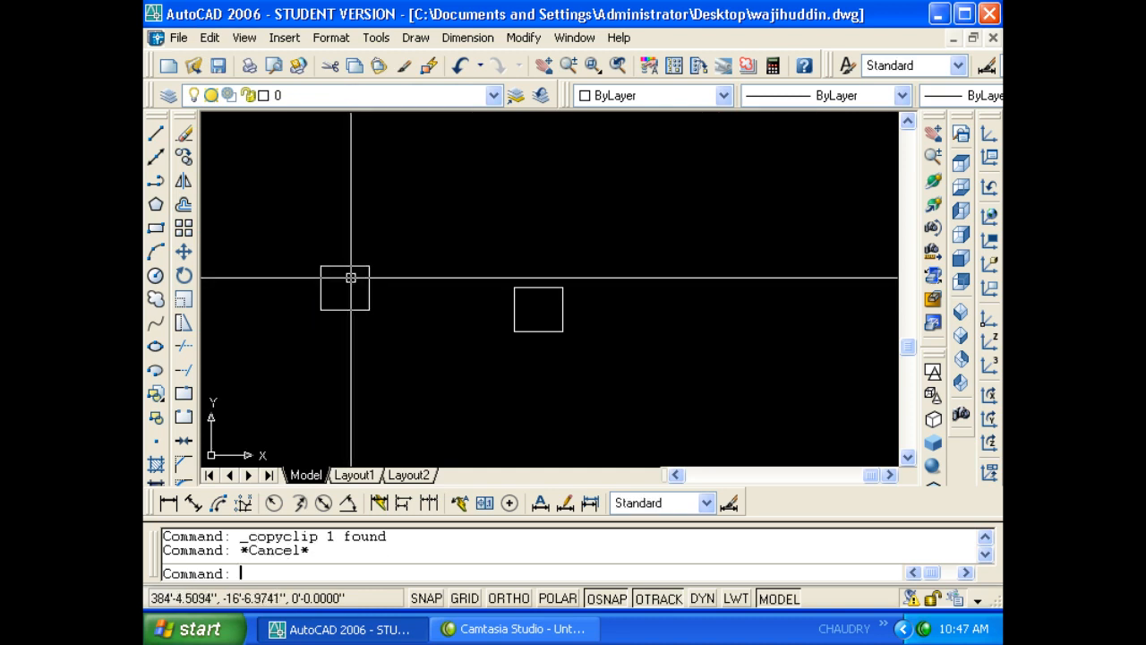
key(Escape)
key(ctrl+v)
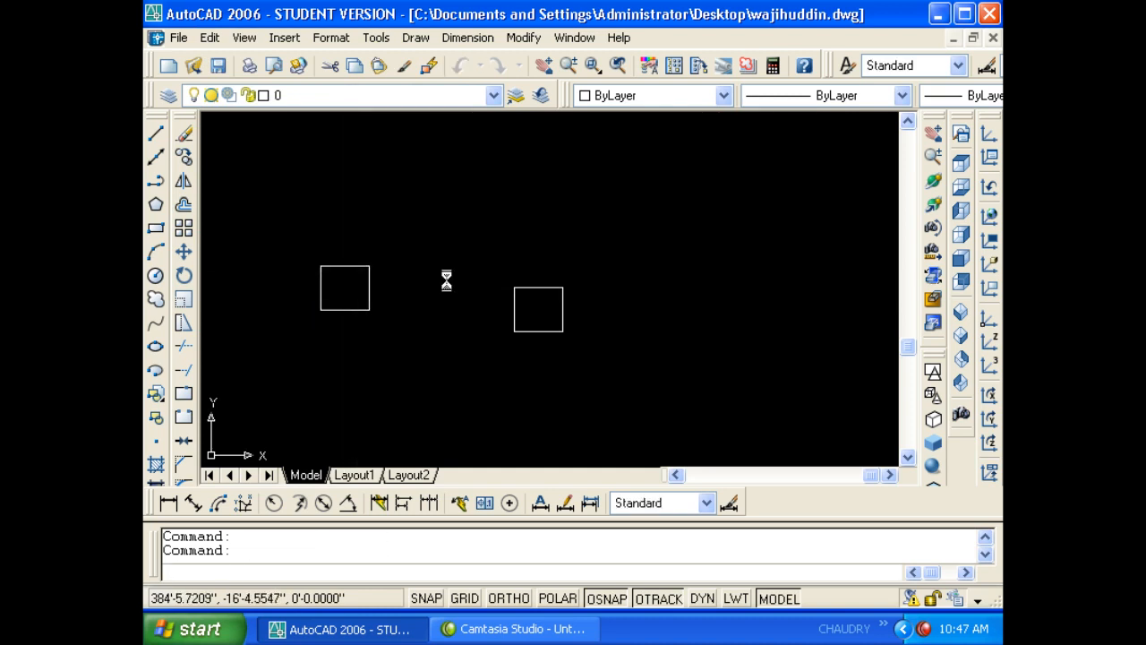
click(615, 258)
click(632, 271)
click(620, 247)
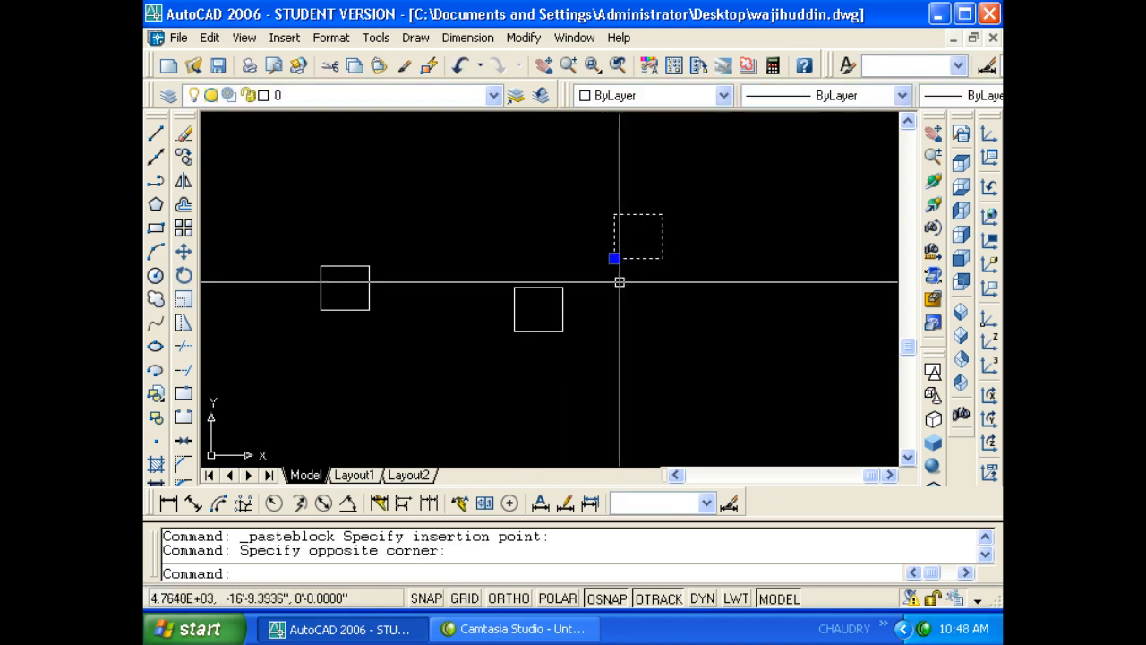
- Window-select all six squares and erase them with the E command
click(592, 296)
key(Escape)
key(Escape)
click(616, 253)
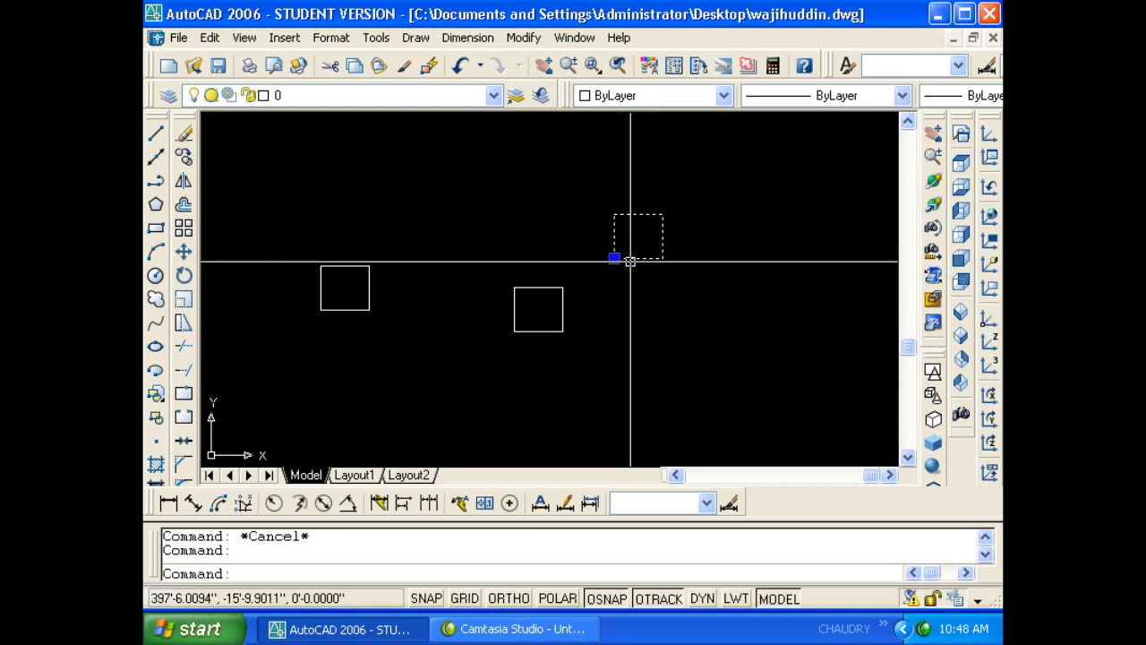
key(Escape)
click(386, 317)
click(281, 235)
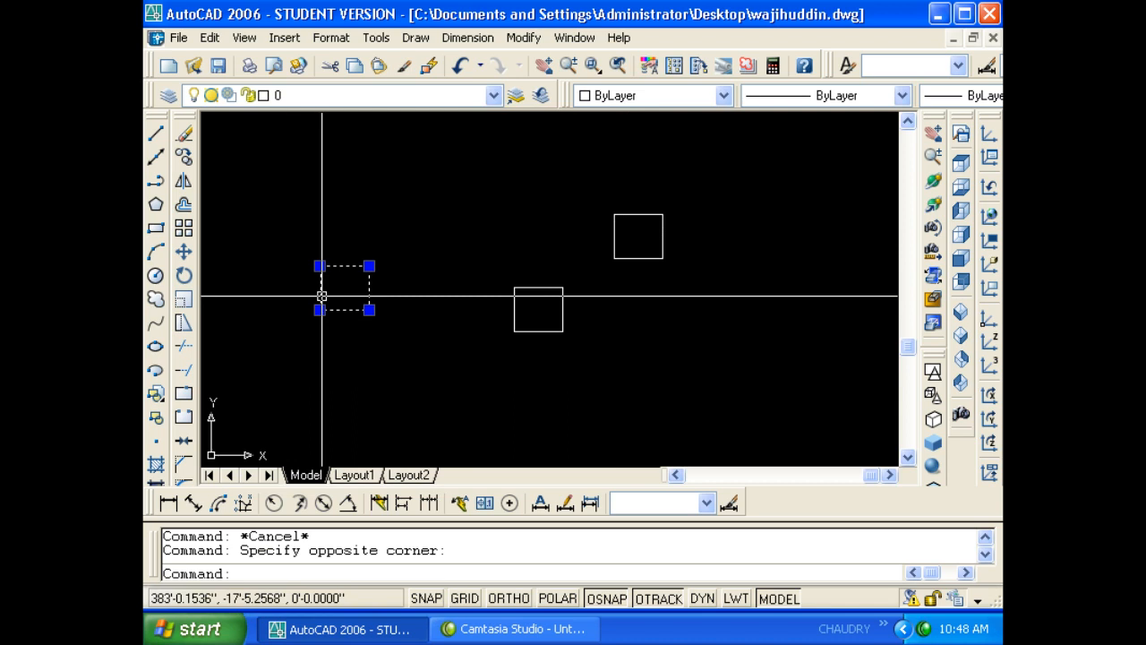
scroll(528, 310, down, 3)
key(Escape)
key(Escape)
click(566, 335)
click(337, 260)
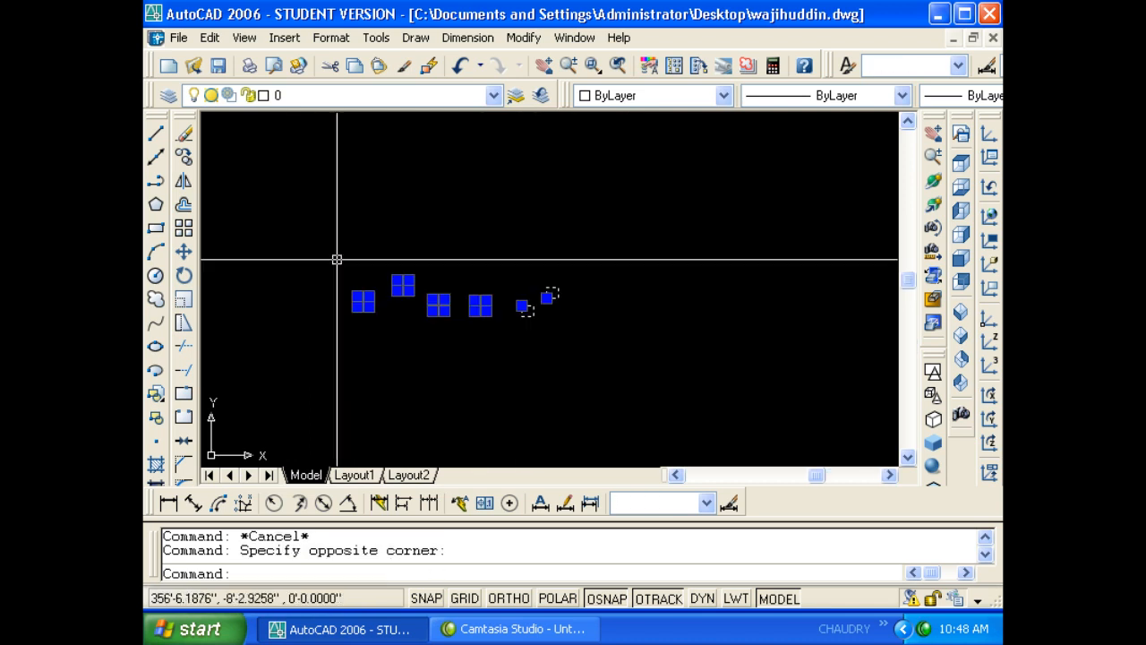
text(e)
key(Return)
key(Escape)
text(p)
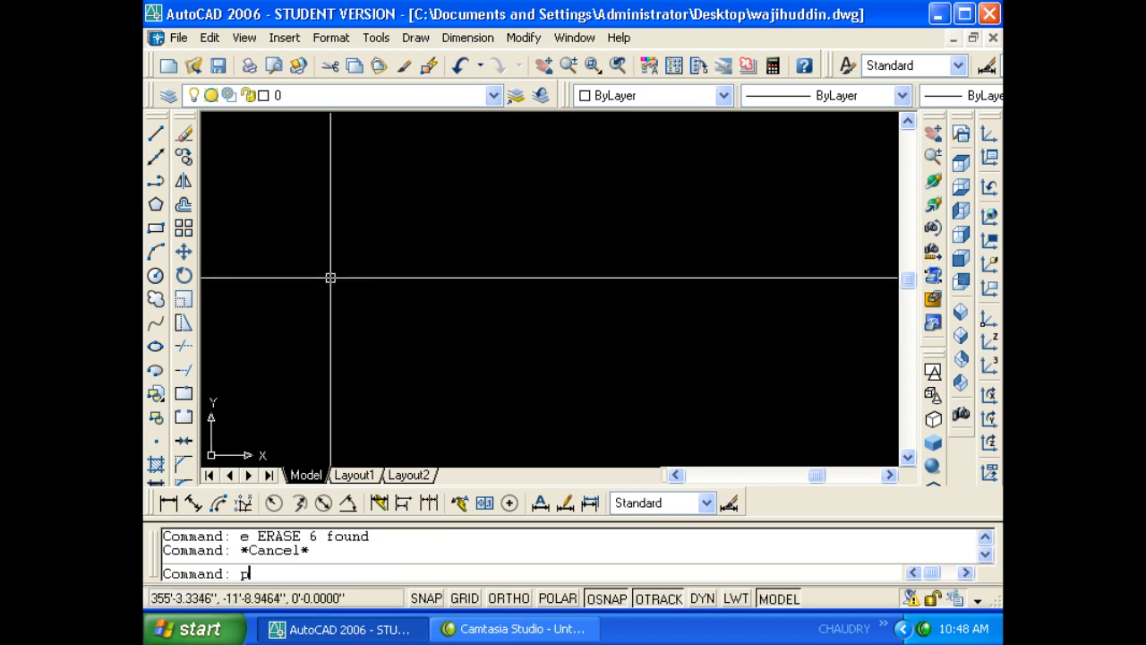
text(u)
key(Return)
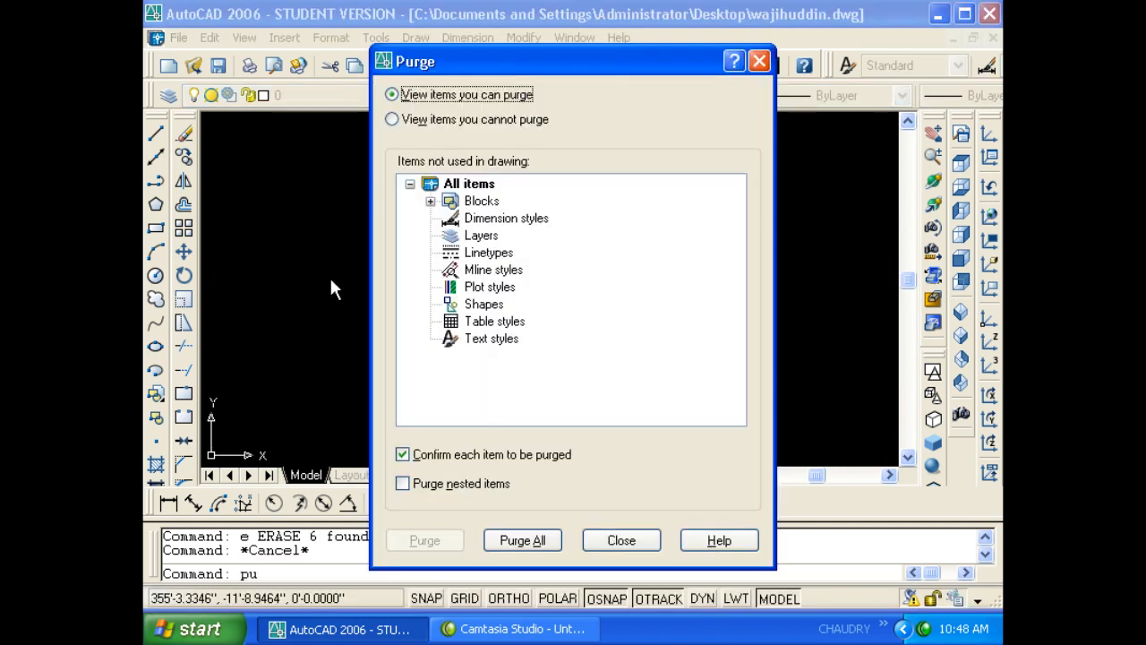
- Purge unused blocks A$C0D710C3C and A$C07486F8F using Purge All and Yes to All
click(430, 201)
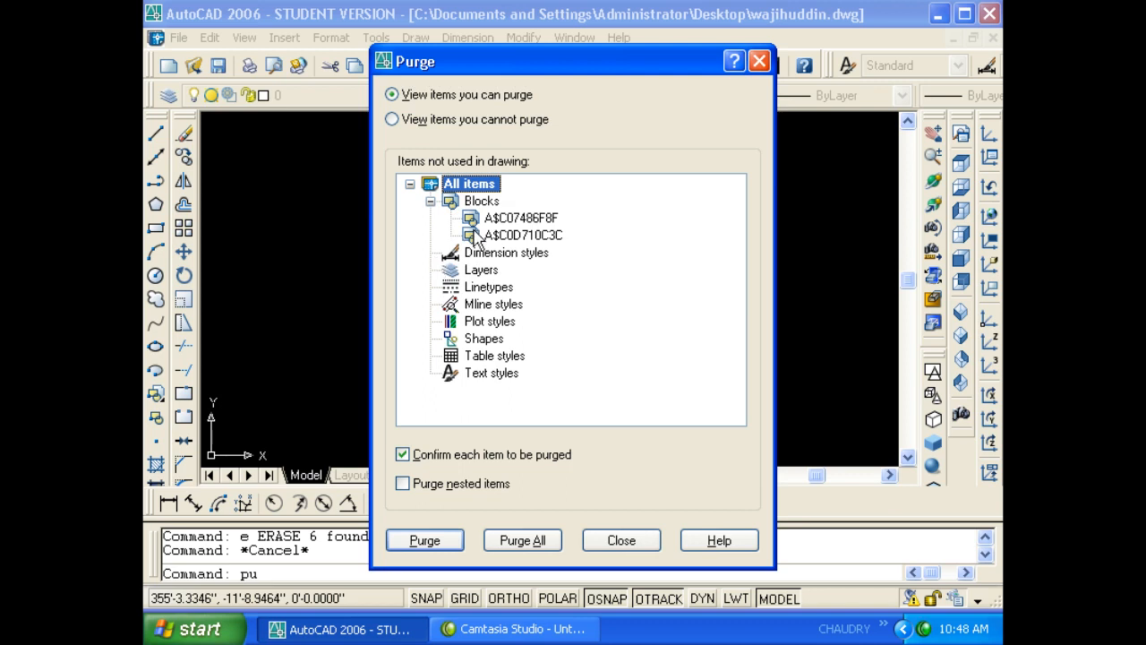
click(551, 540)
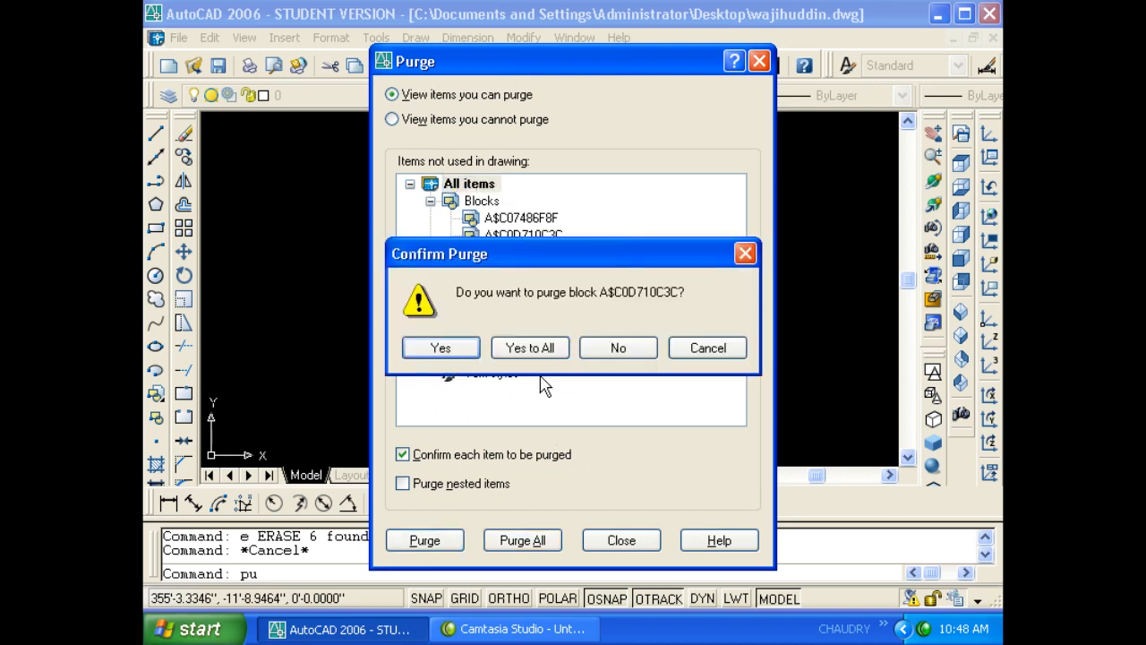
click(530, 347)
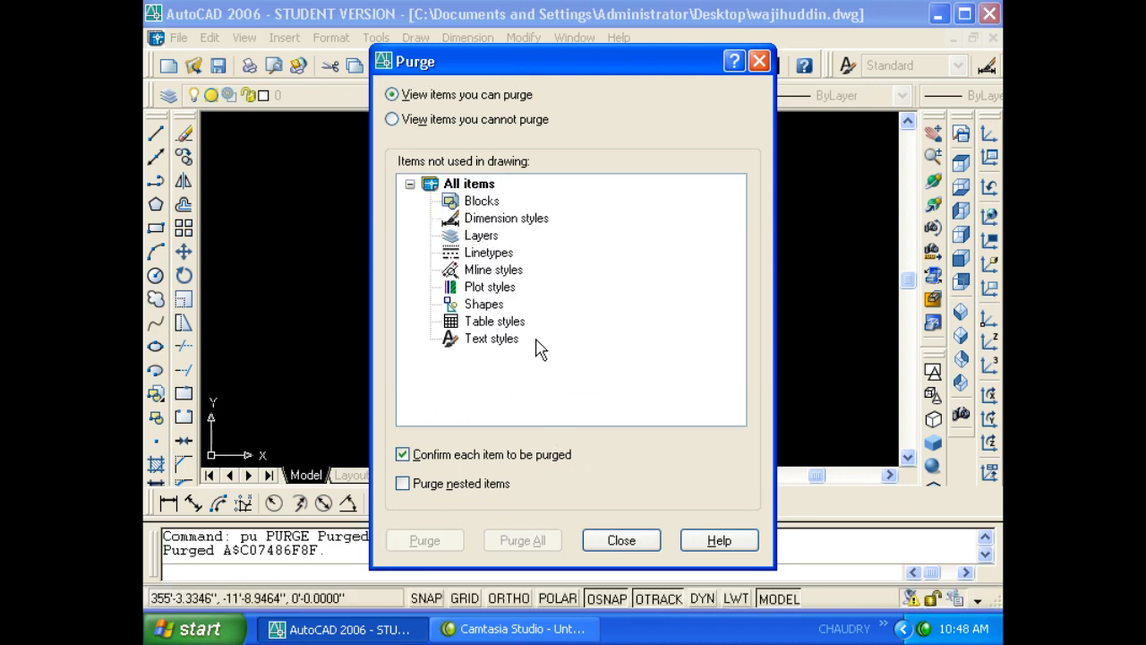
click(620, 540)
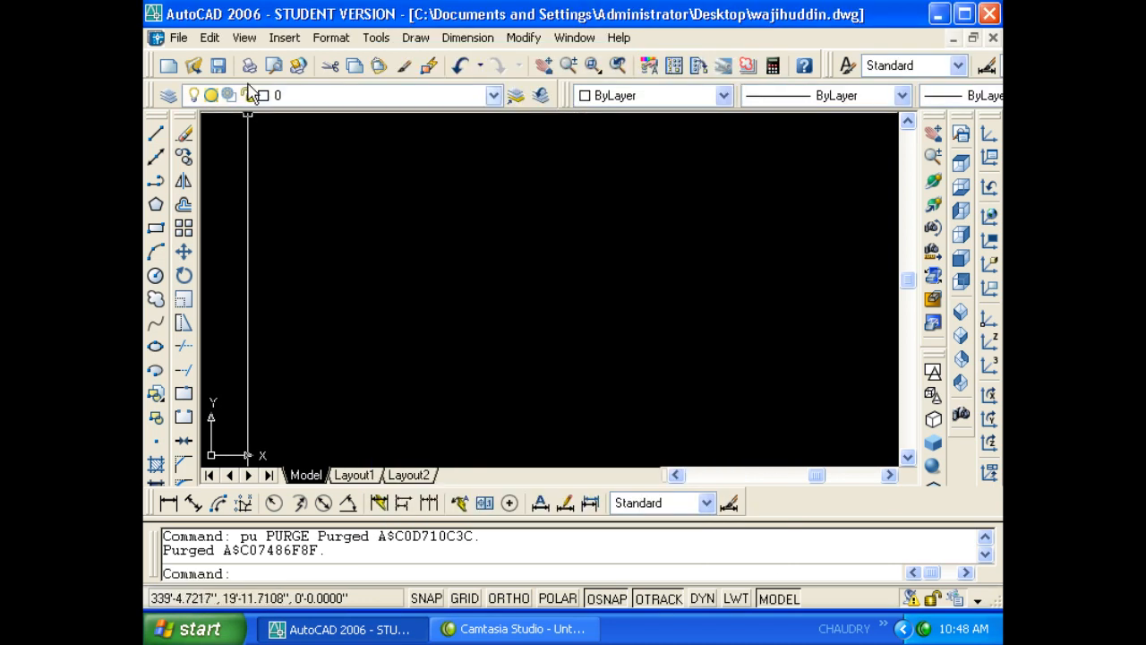
click(211, 40)
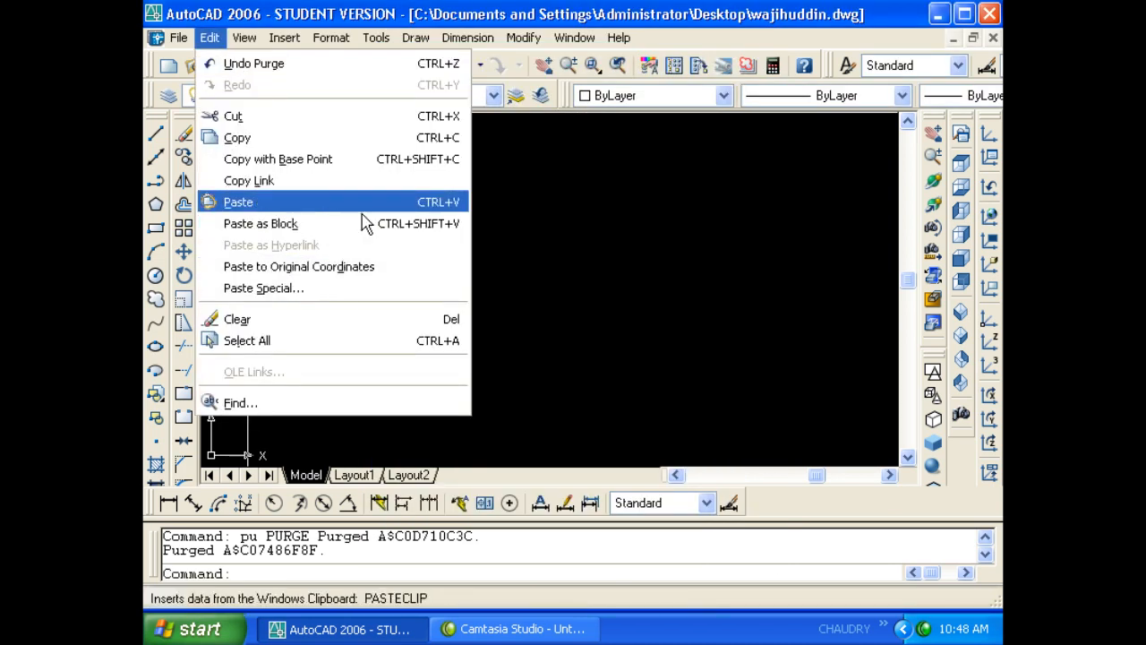
- Draw a small square with the REC command
click(549, 204)
key(Escape)
key(Escape)
text(re)
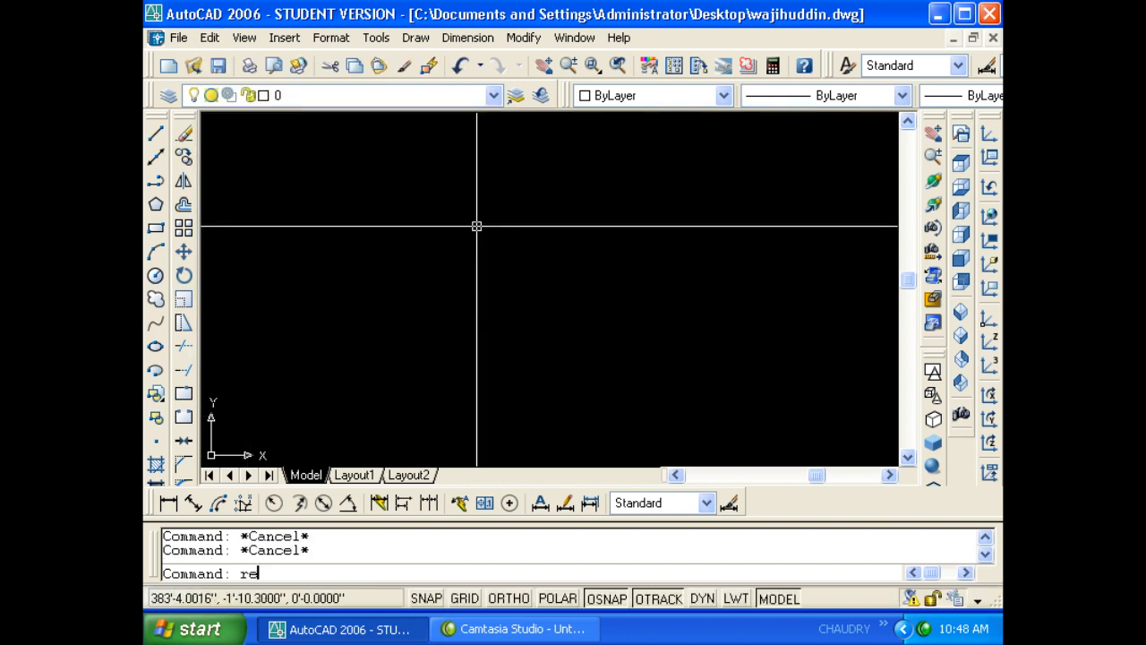
text(c)
key(Return)
click(295, 163)
click(561, 421)
click(619, 369)
- Copy the square and paste it back via Paste Special as a metafile picture
click(531, 341)
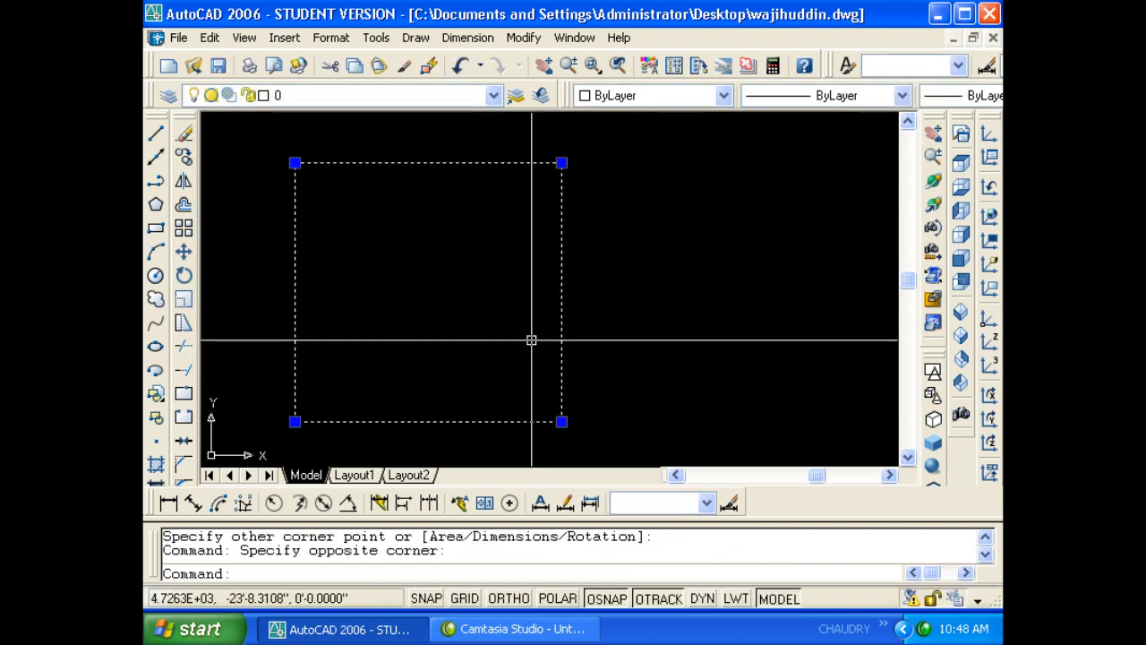
scroll(531, 341, down, 4)
key(ctrl+c)
key(Escape)
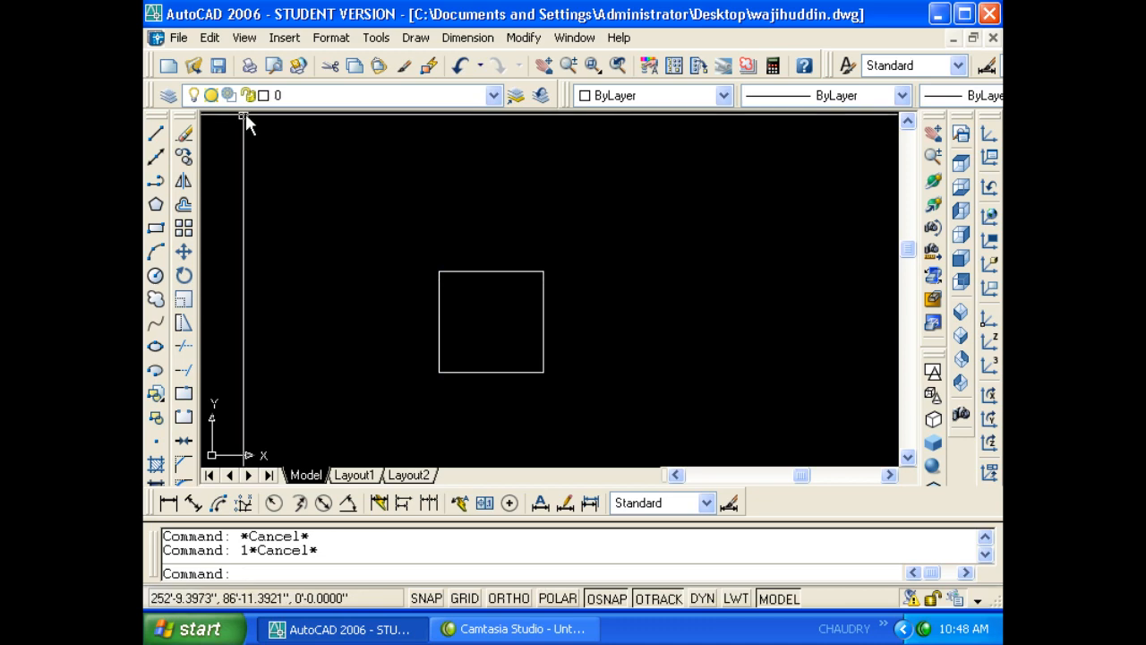
click(209, 37)
click(279, 289)
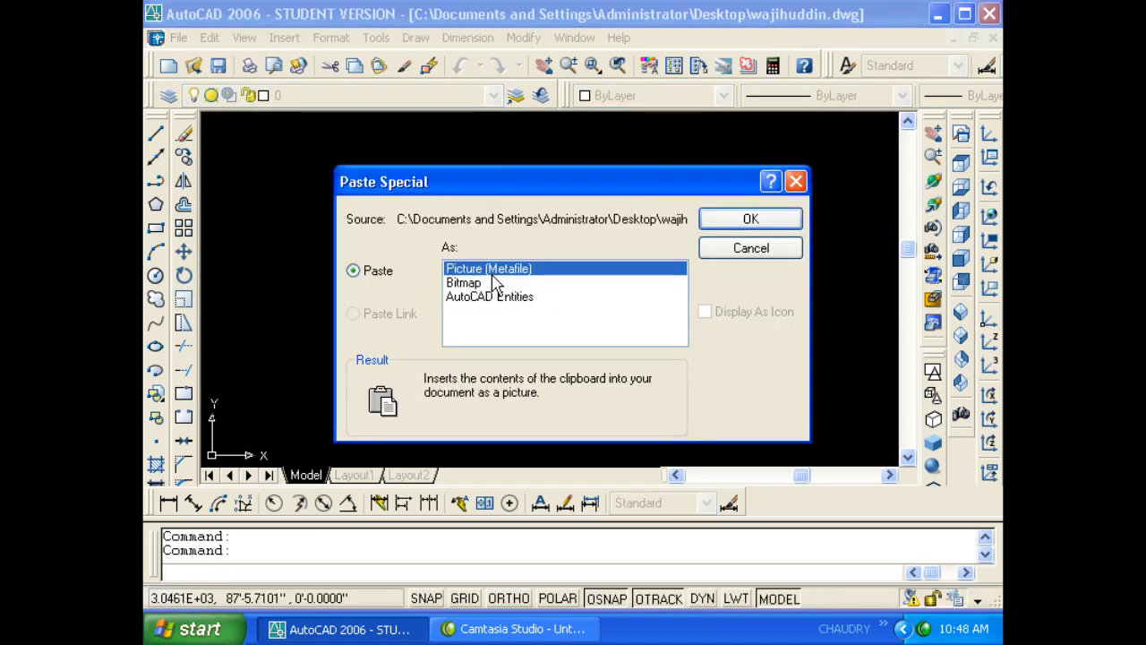
click(751, 220)
click(438, 272)
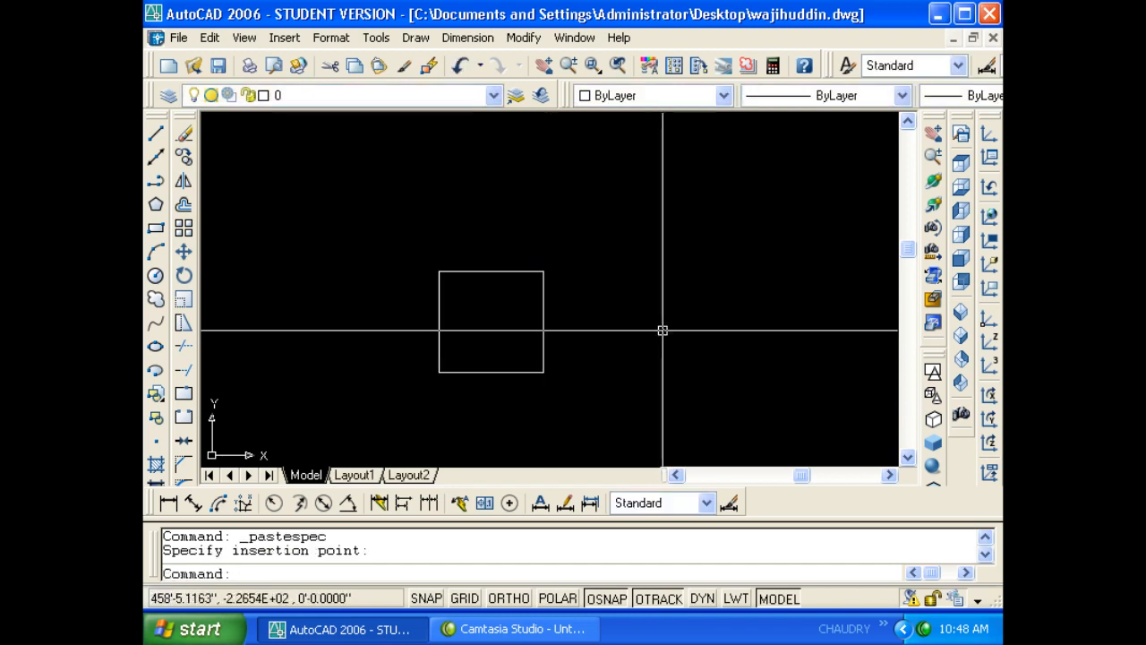
- Select the small pasted picture and delete it
scroll(663, 328, up, 10)
middle_drag(605, 372, 603, 298)
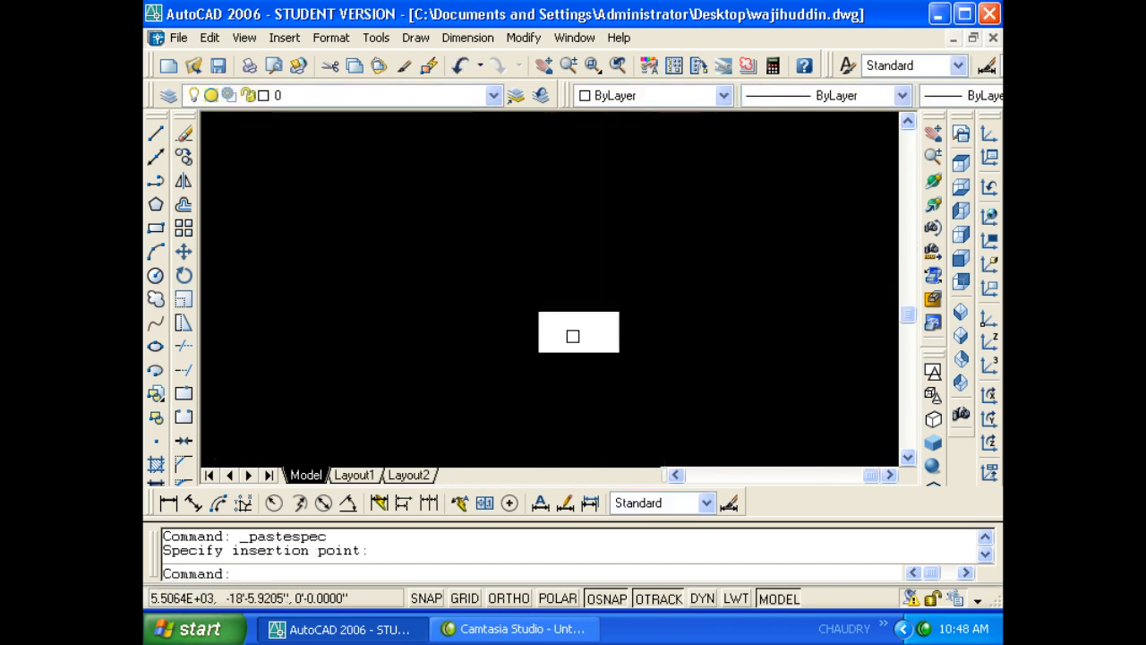
scroll(570, 343, up, 8)
click(586, 303)
click(529, 315)
click(515, 319)
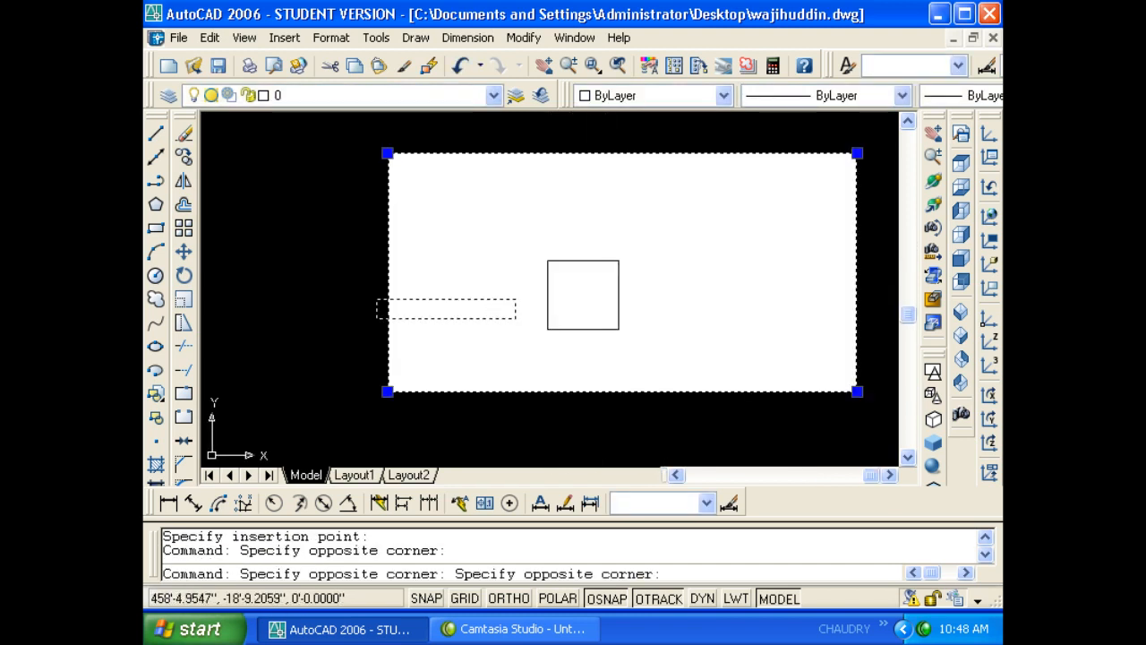
click(377, 299)
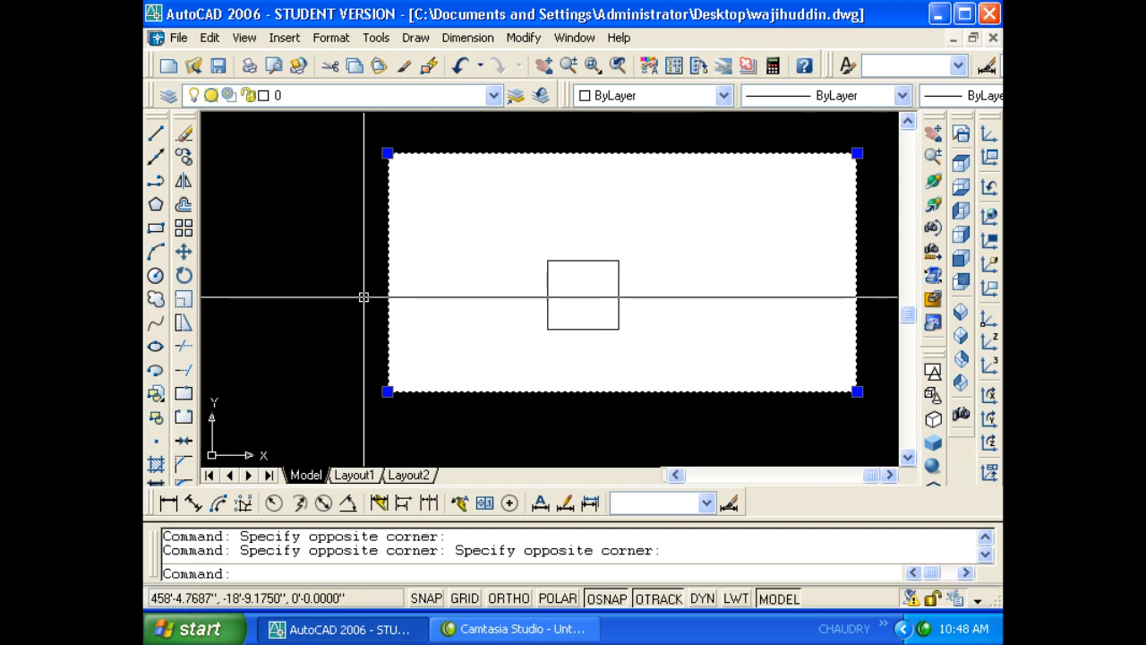
click(457, 318)
click(398, 422)
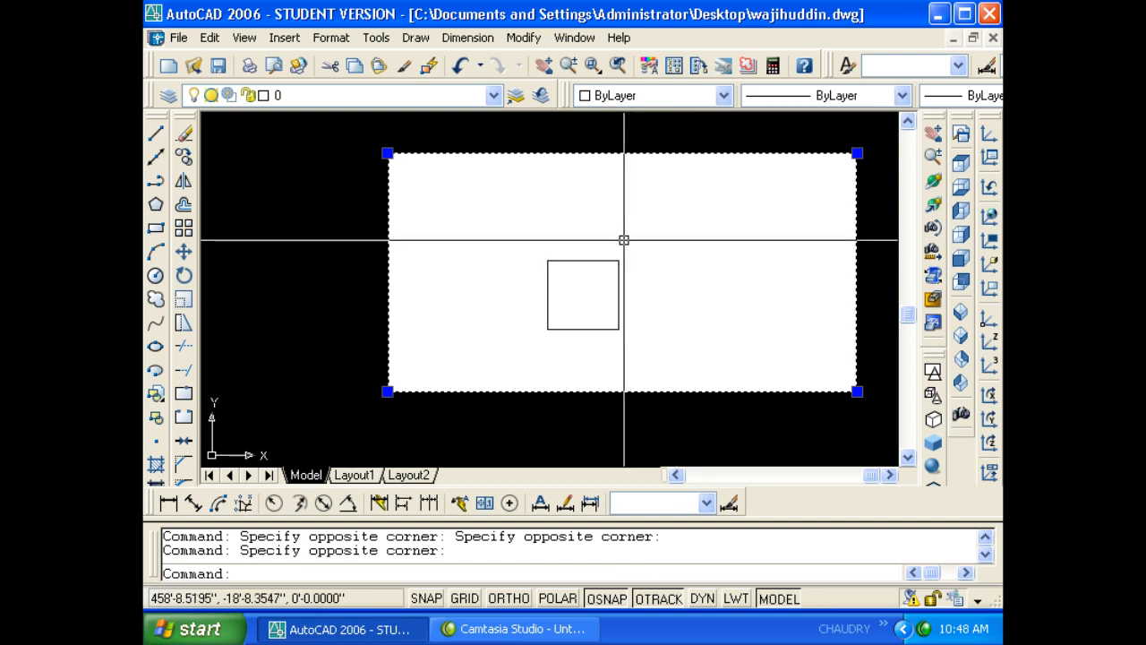
key(Delete)
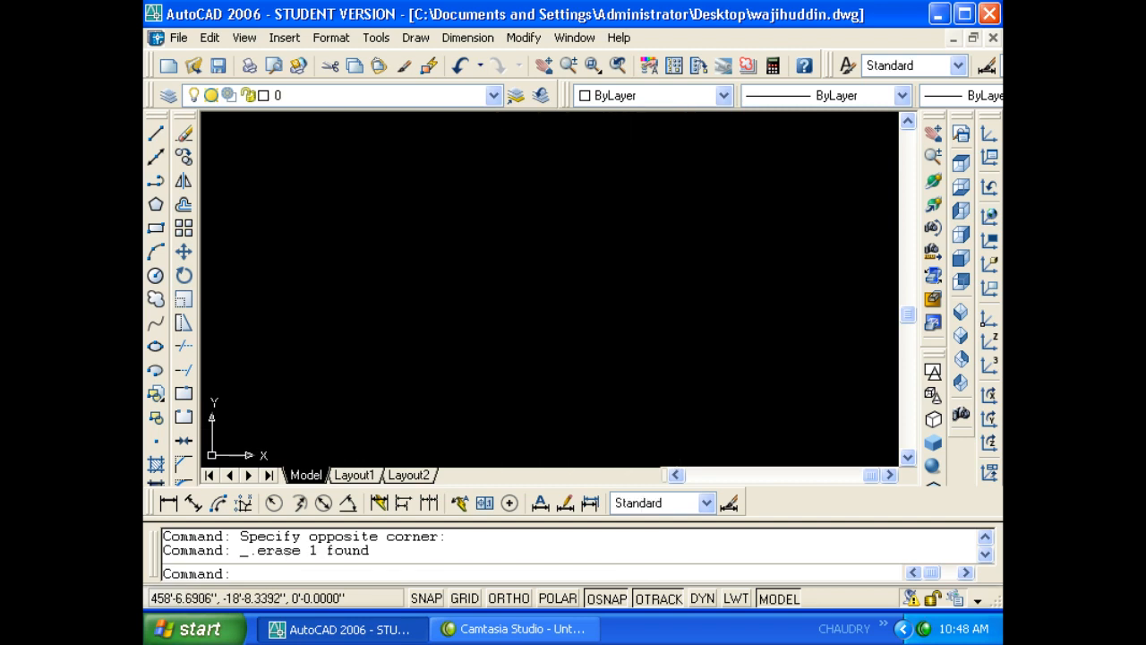
click(214, 43)
click(277, 287)
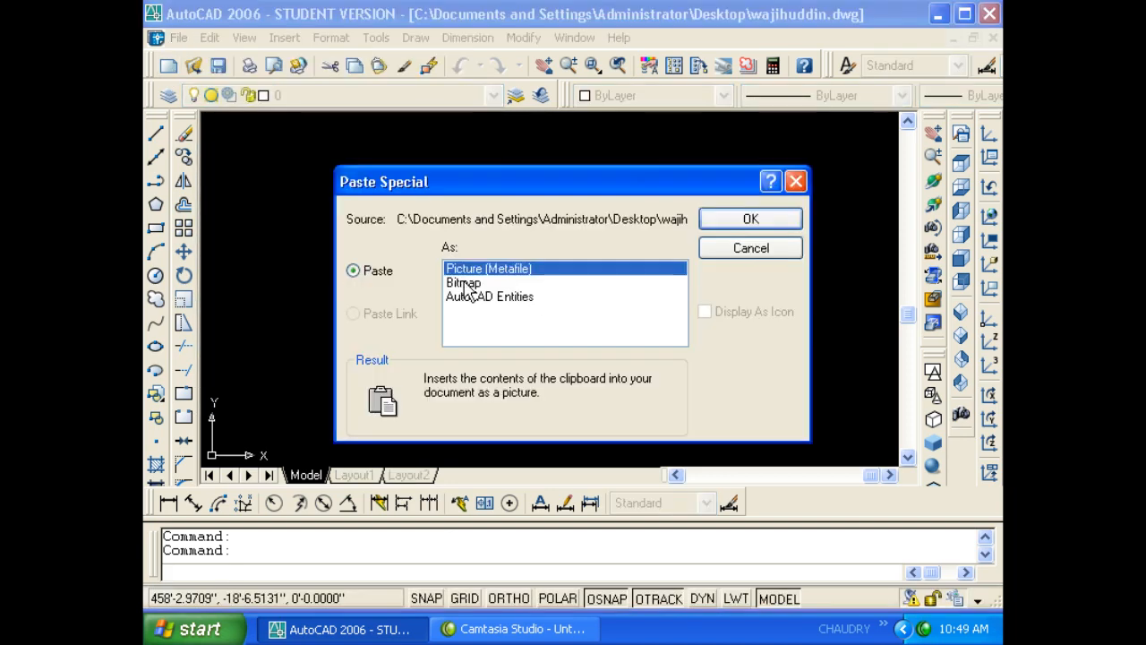
click(464, 283)
click(750, 222)
click(537, 284)
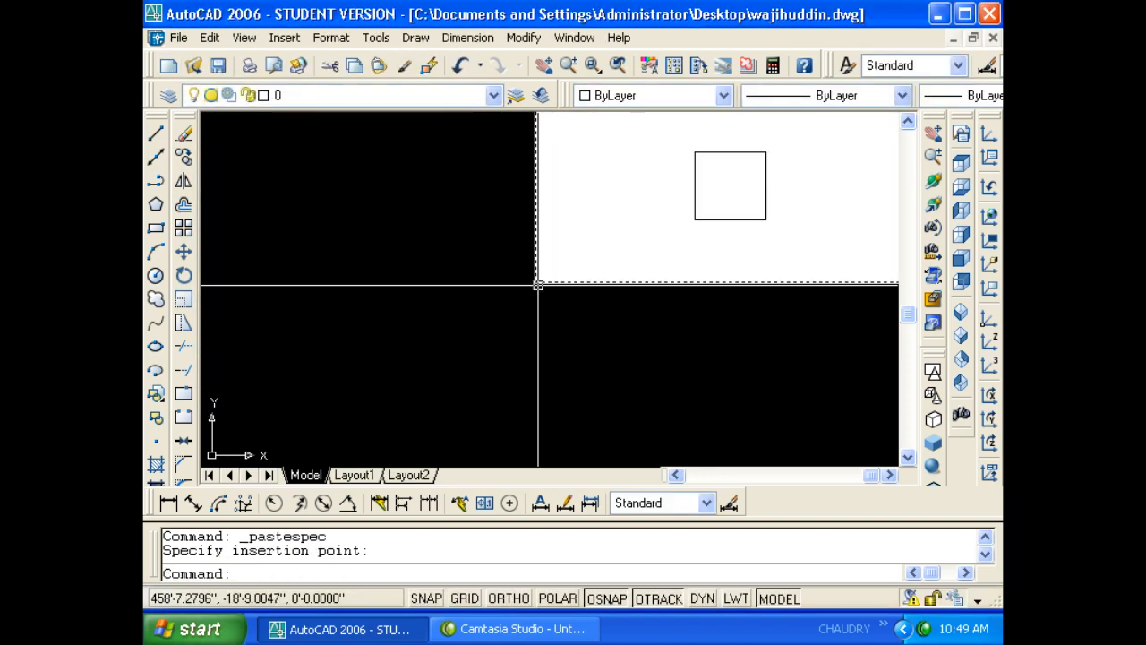
scroll(504, 302, down, 7)
scroll(539, 299, up, 4)
click(536, 298)
click(520, 281)
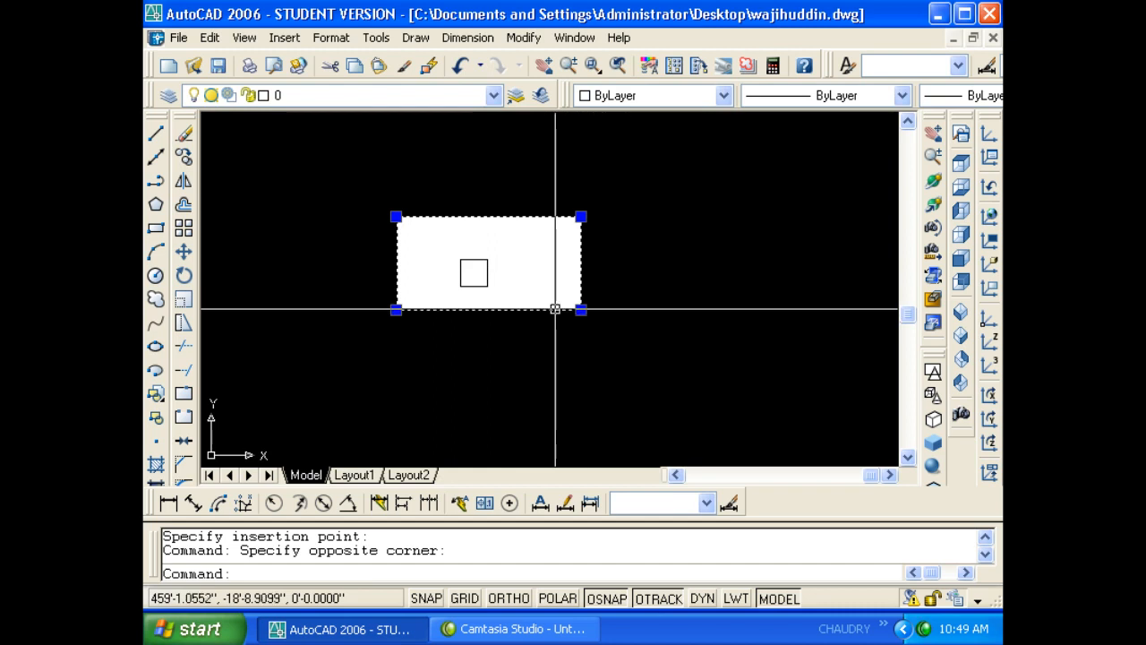
click(470, 235)
click(468, 271)
scroll(462, 282, up, 3)
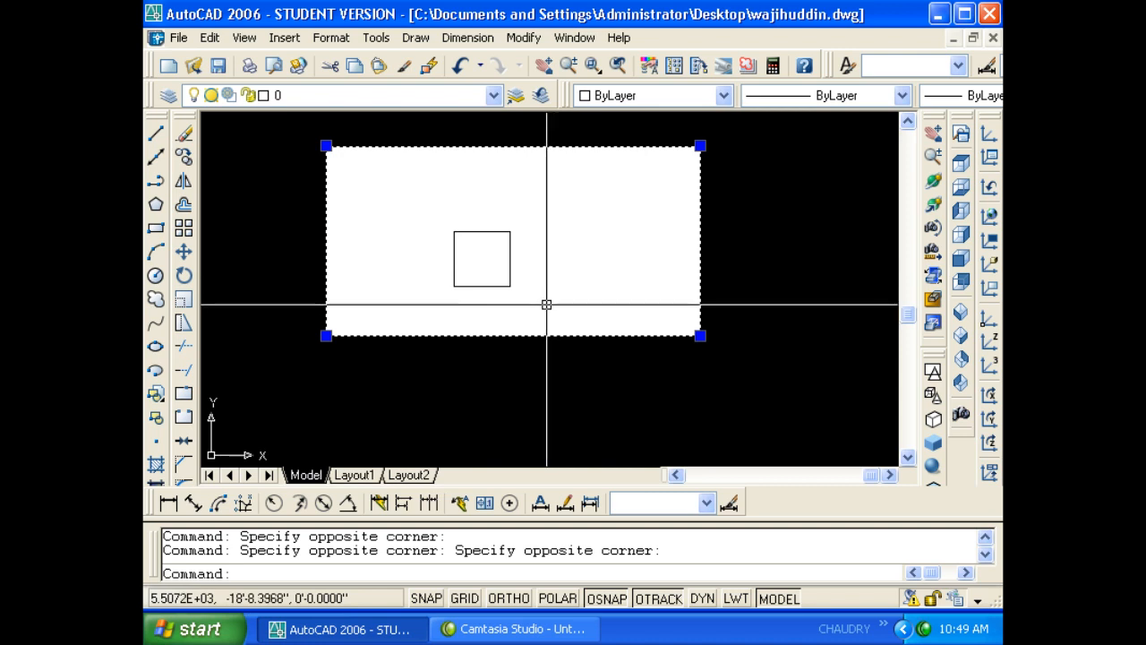
key(Delete)
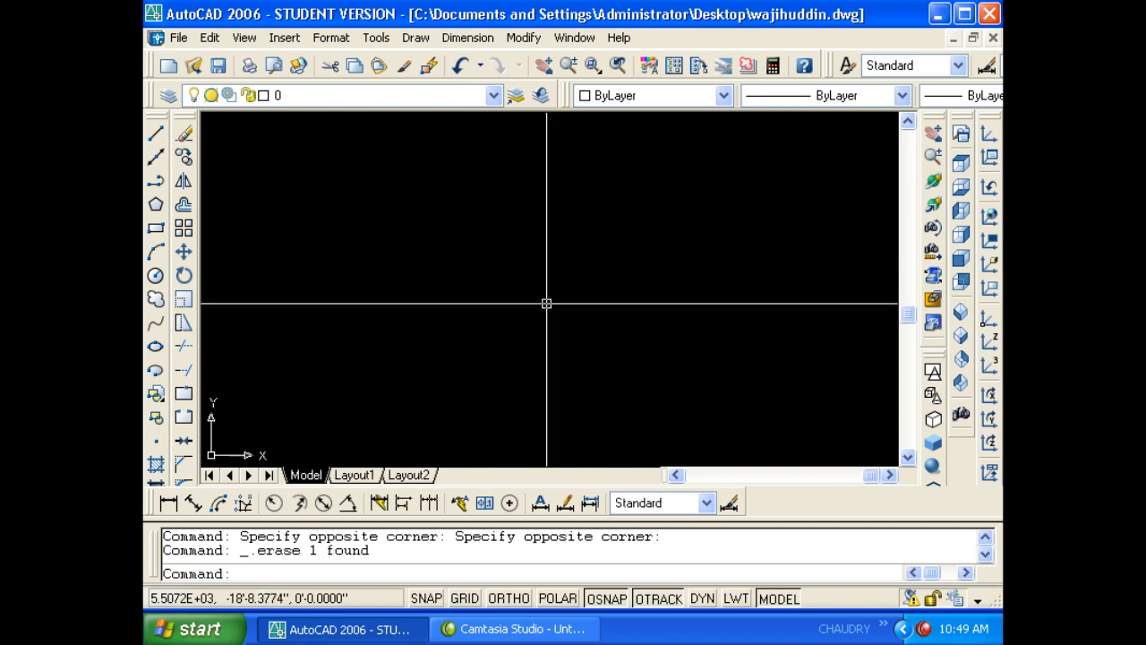
- Paste the copied square as AutoCAD Entities to the right of the original
click(244, 37)
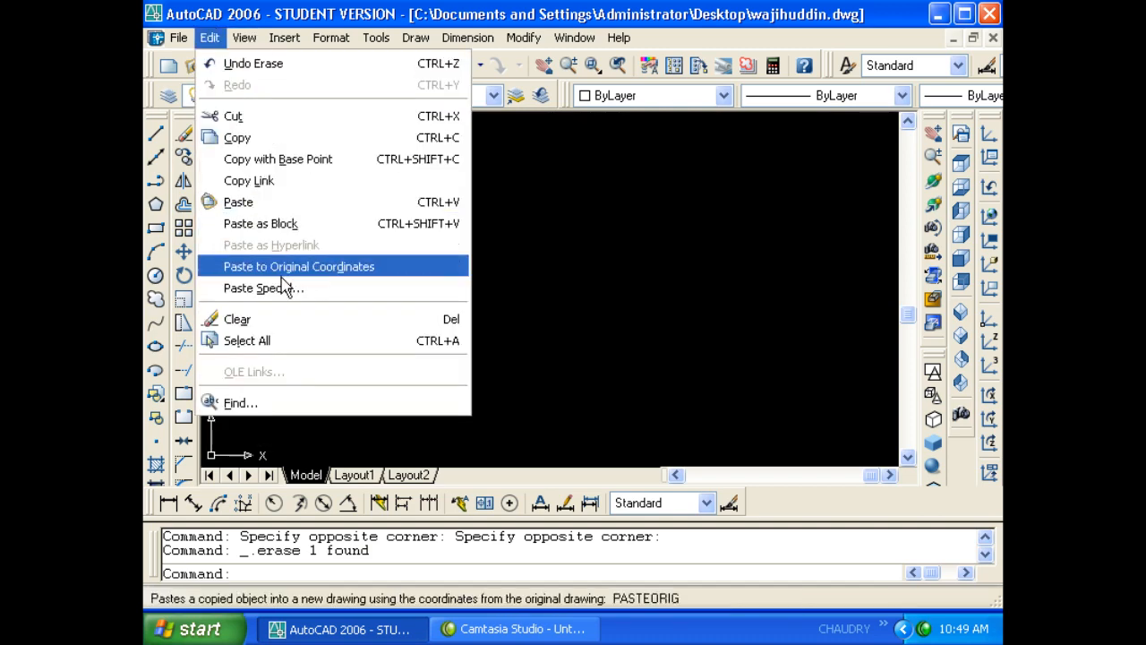
click(270, 288)
click(469, 303)
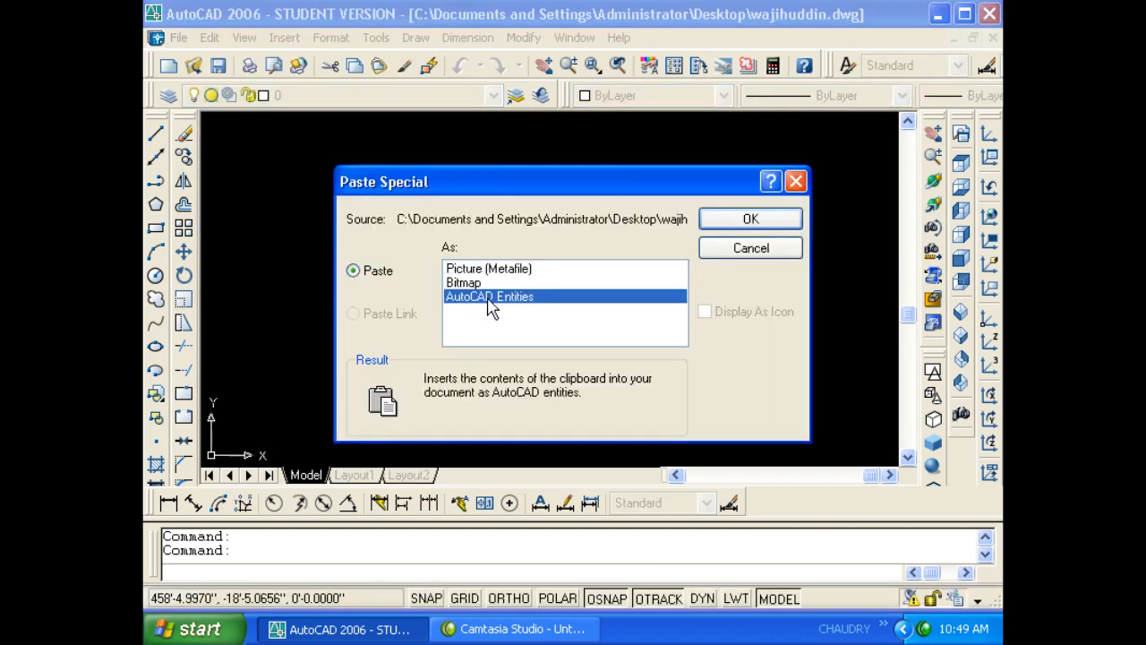
click(721, 223)
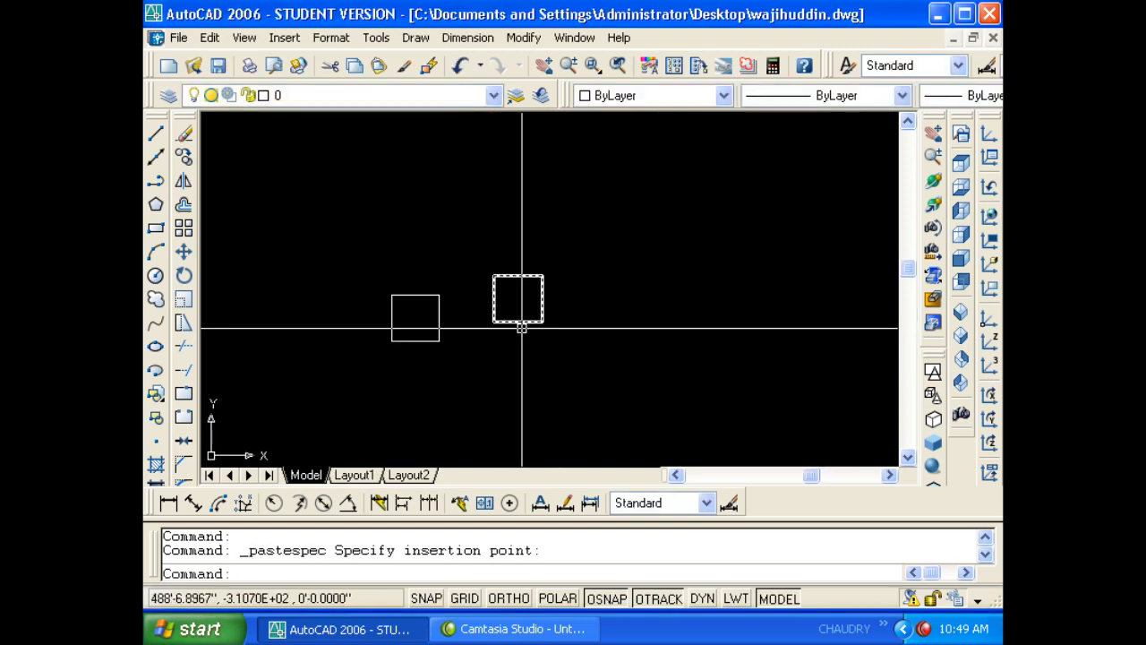
click(494, 322)
double_click(418, 361)
double_click(419, 359)
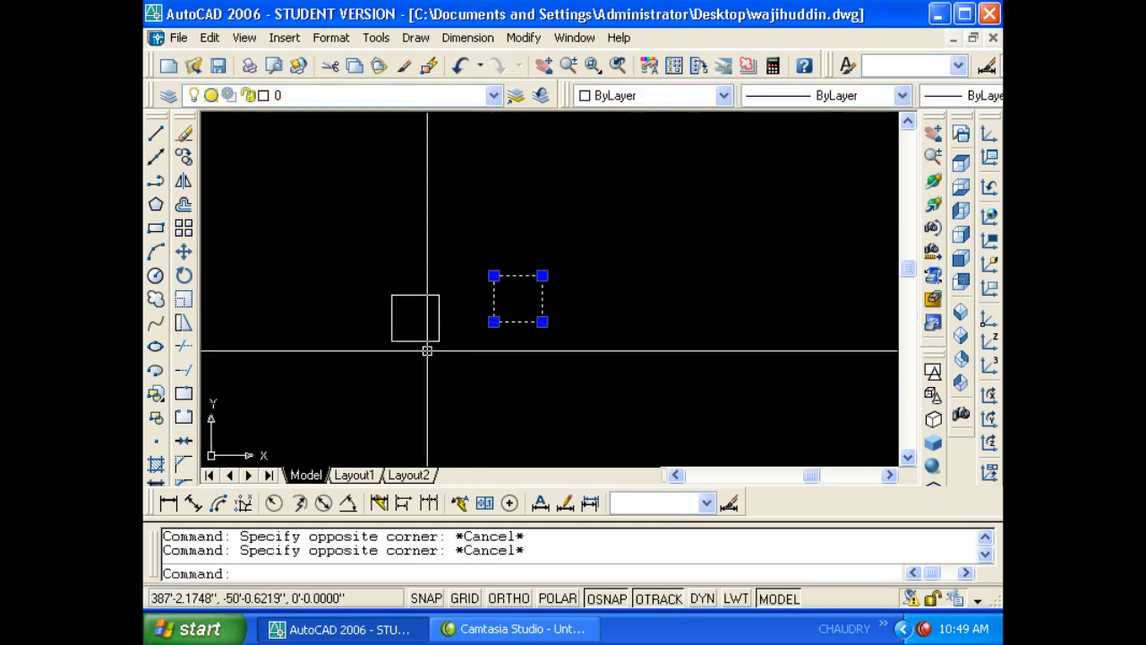
click(428, 350)
click(426, 341)
key(Escape)
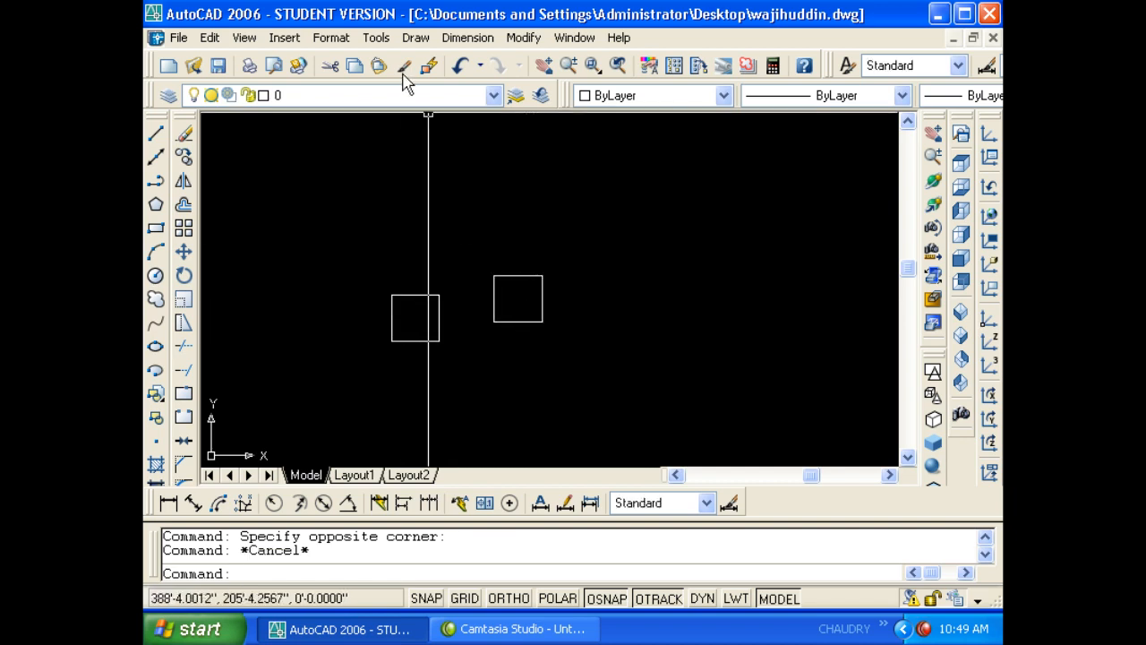
- Paste another AutoCAD Entities copy further right as the third square
click(210, 38)
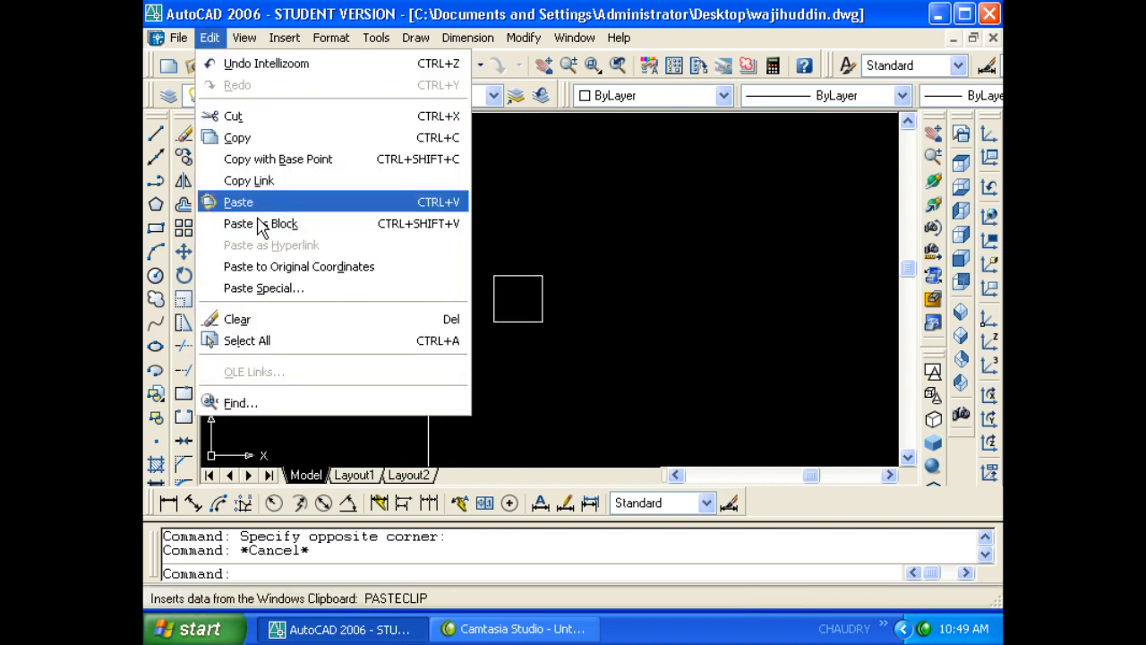
click(331, 289)
click(481, 298)
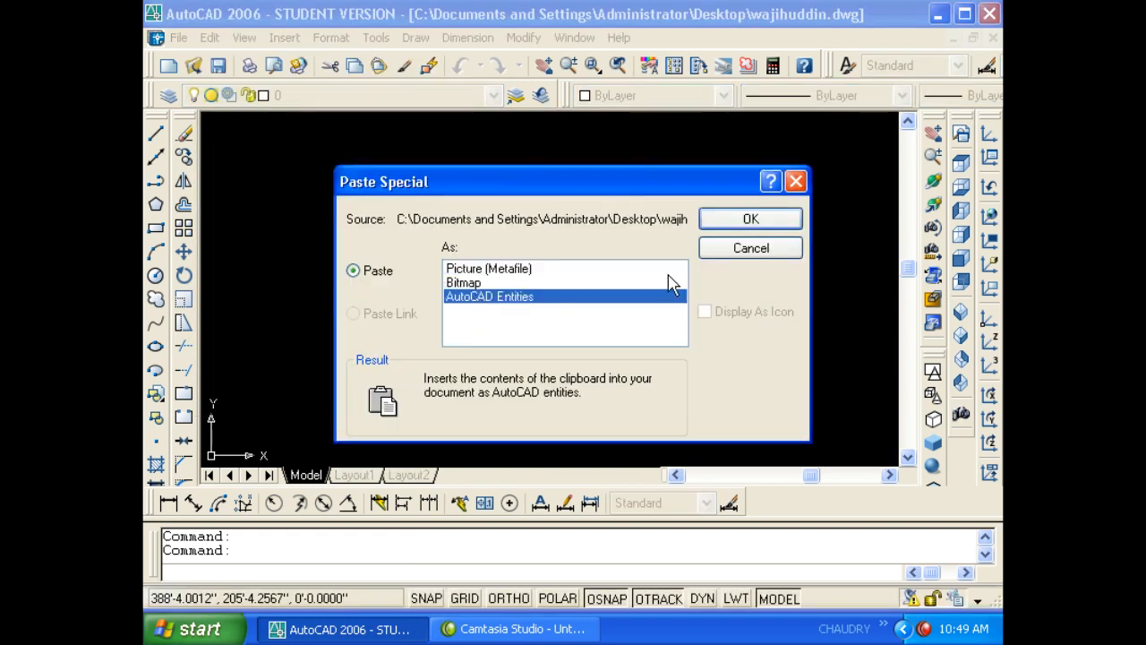
click(749, 219)
click(632, 319)
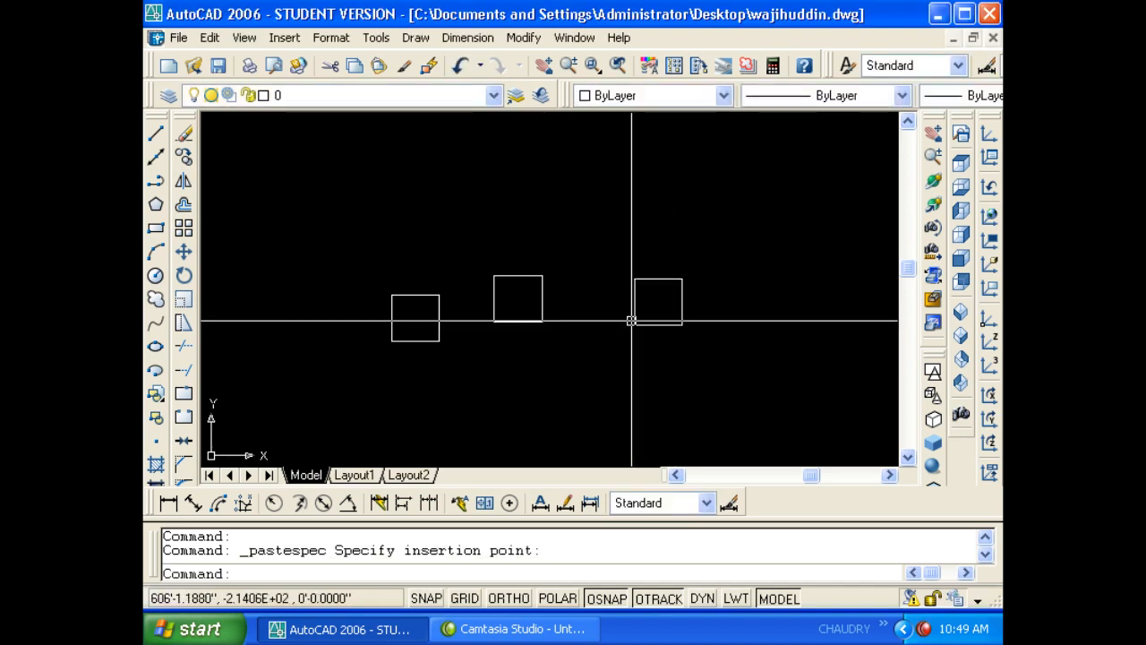
click(545, 243)
click(703, 345)
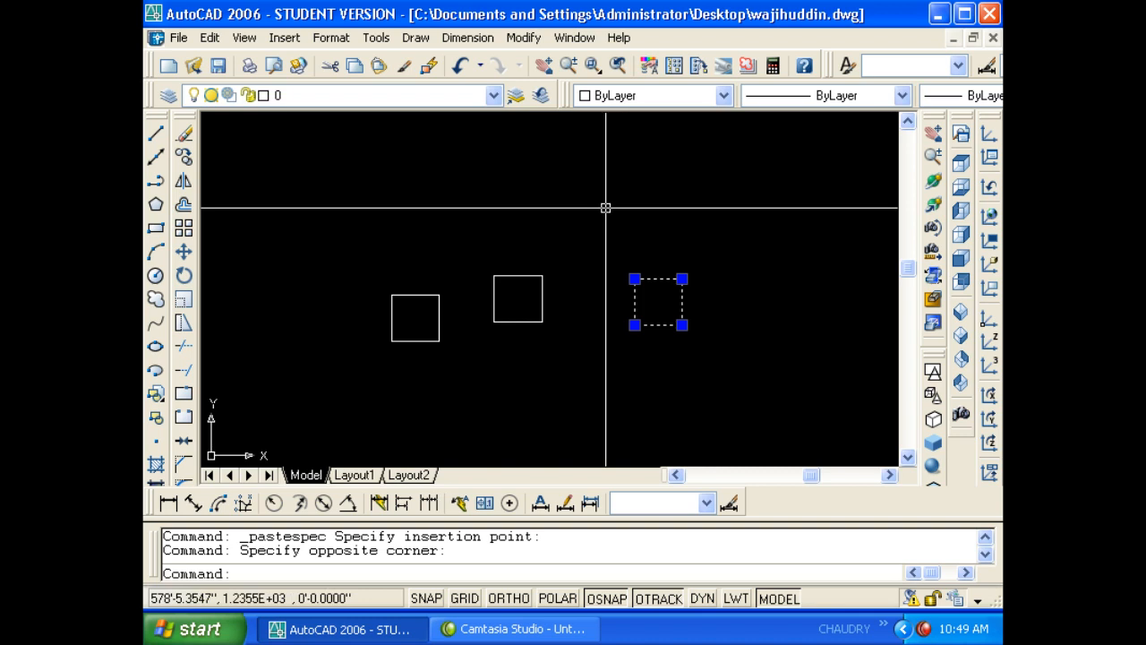
key(Escape)
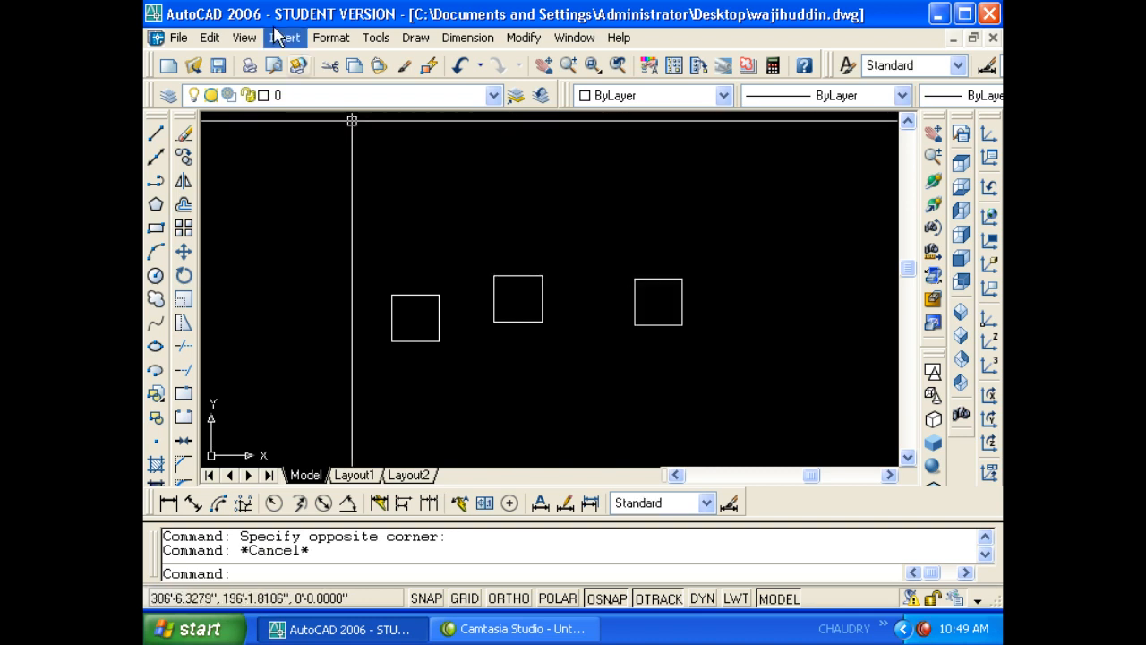
- Erase the two left squares using Edit > Clear and the E command
click(210, 38)
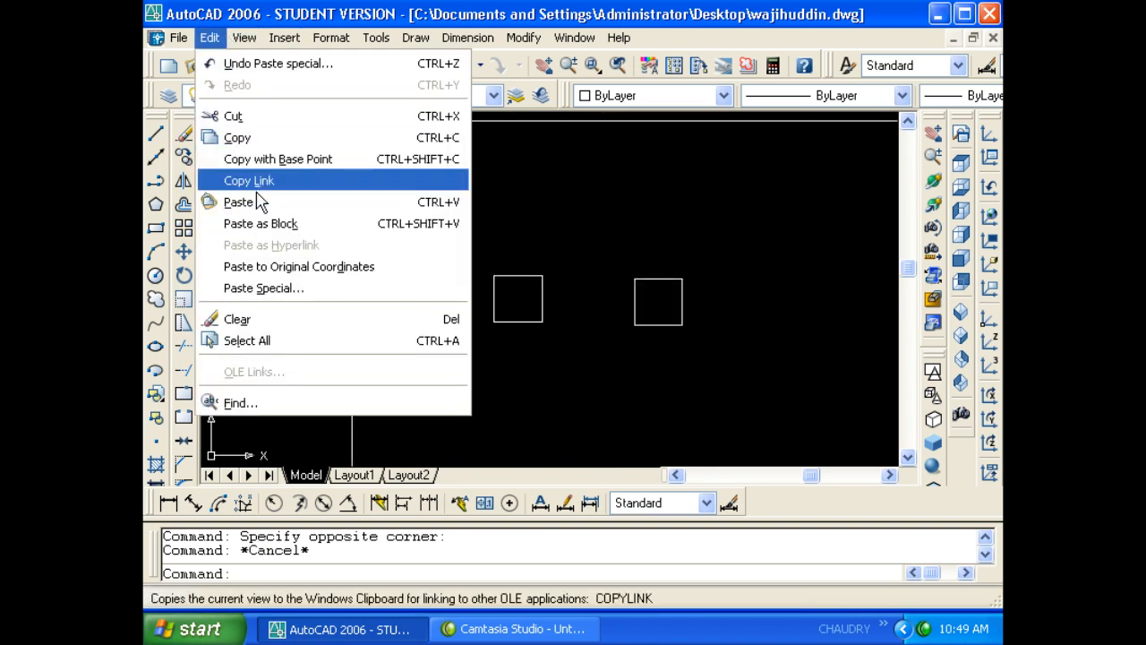
click(296, 319)
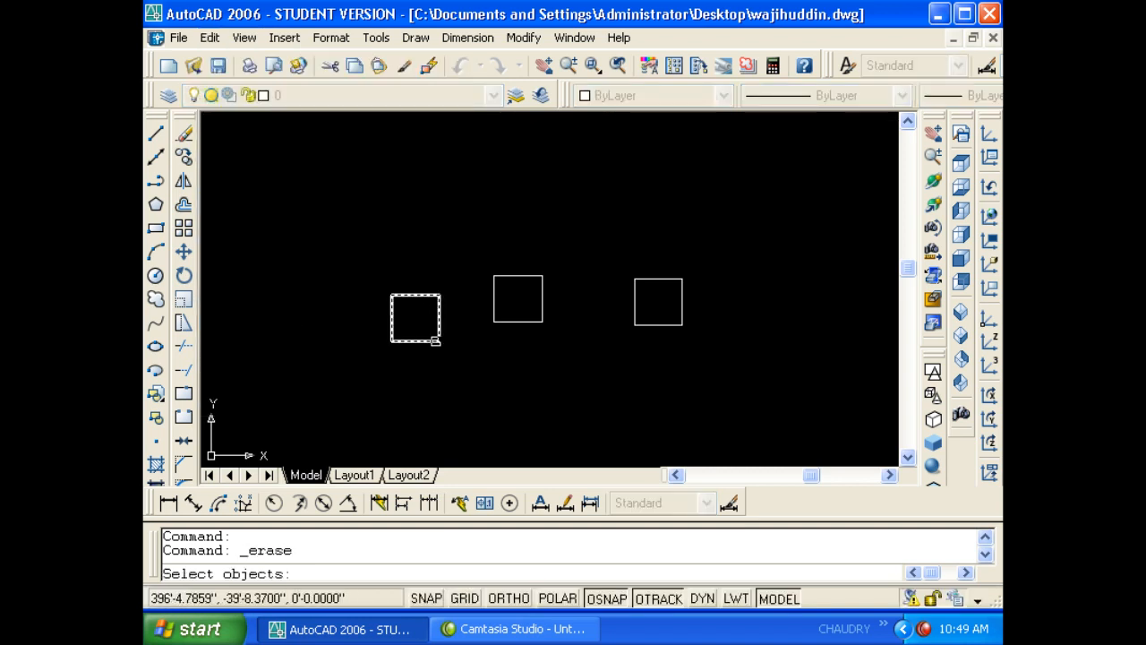
click(435, 340)
key(Return)
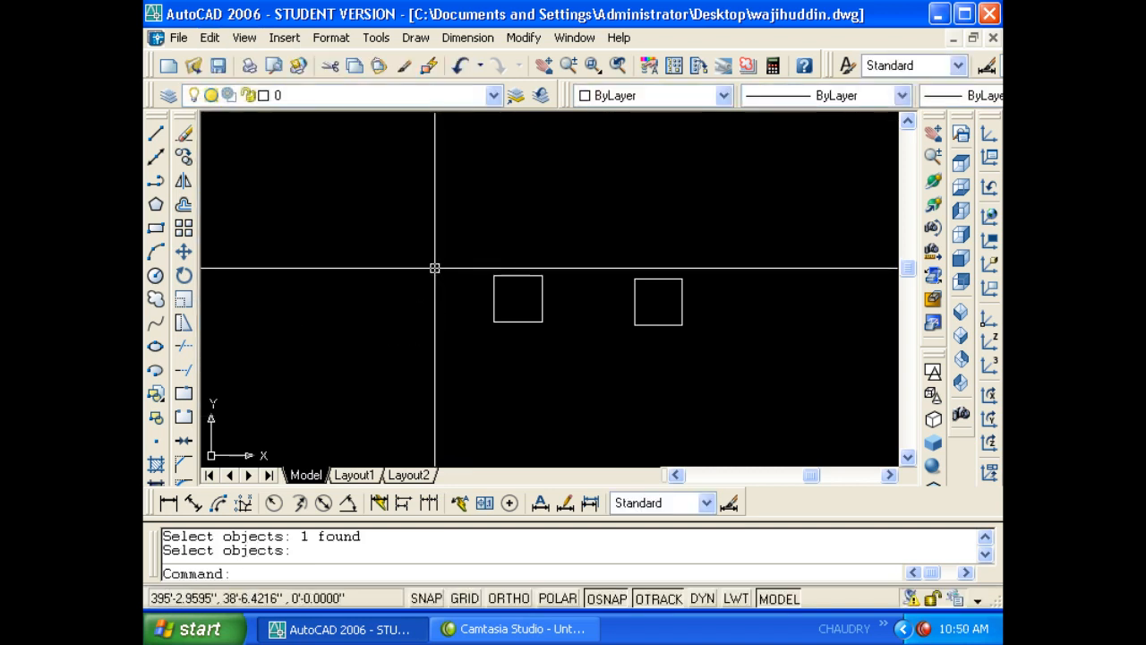
click(492, 389)
click(468, 271)
click(520, 356)
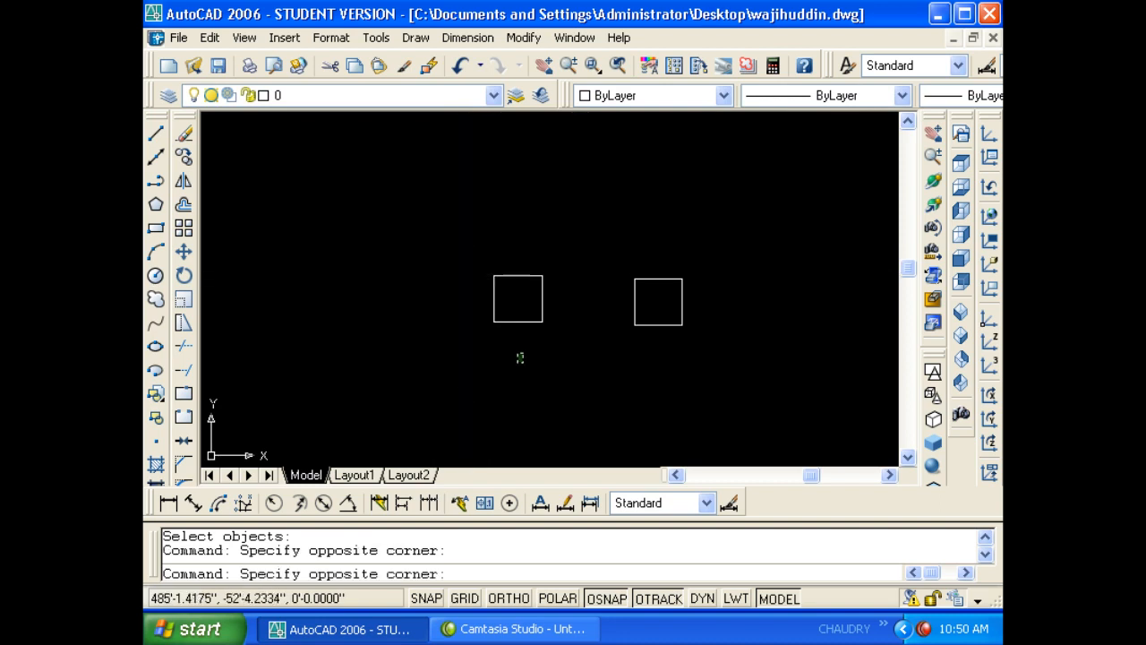
click(457, 238)
text(e)
key(Return)
- Delete the last remaining square on the right
click(660, 341)
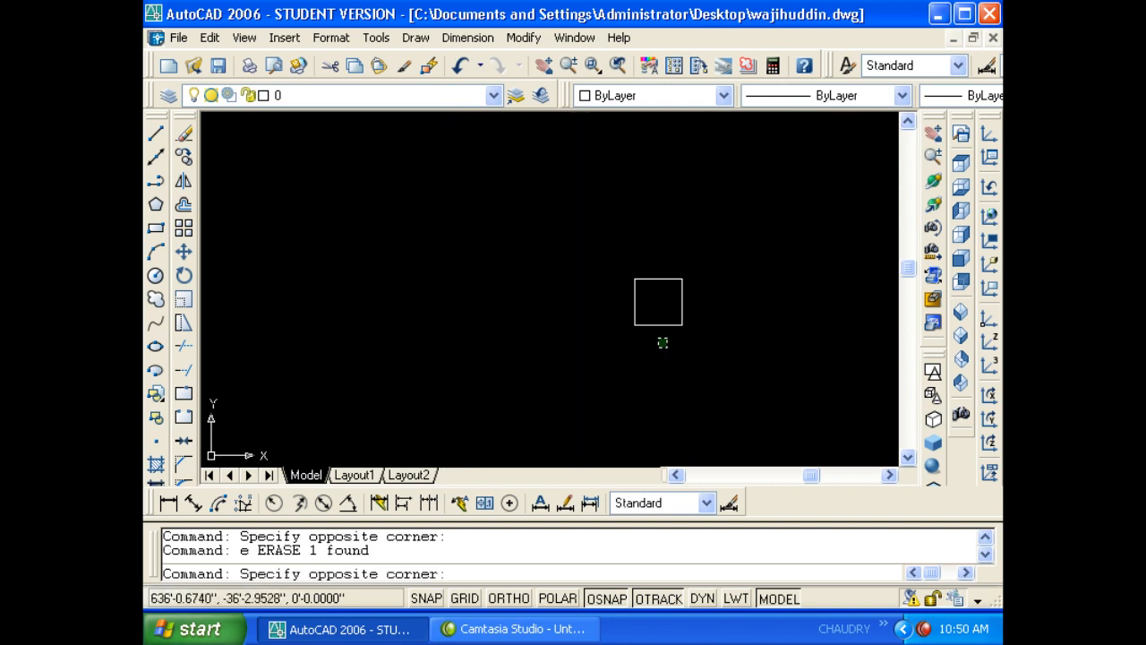
click(515, 230)
key(Delete)
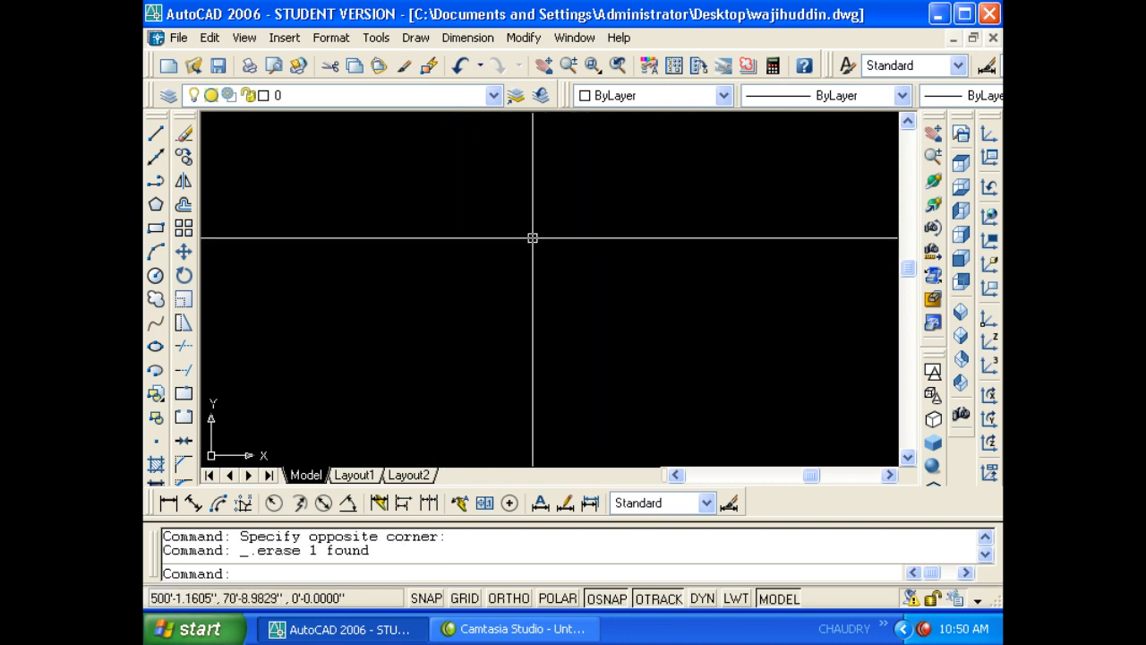
click(210, 40)
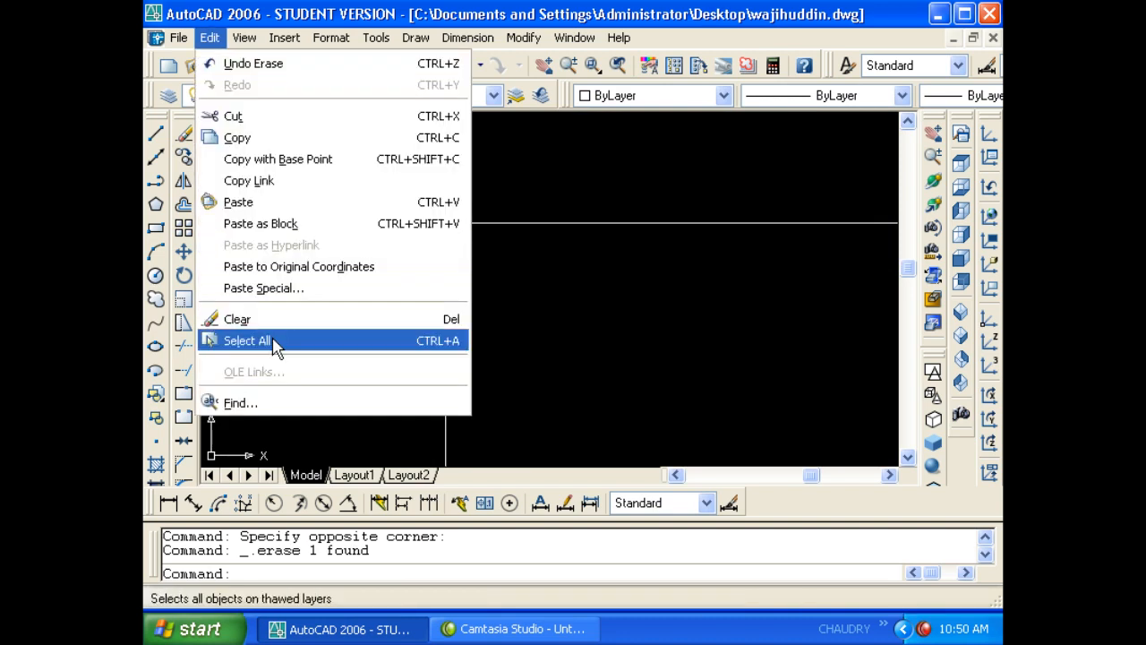
click(532, 310)
key(Escape)
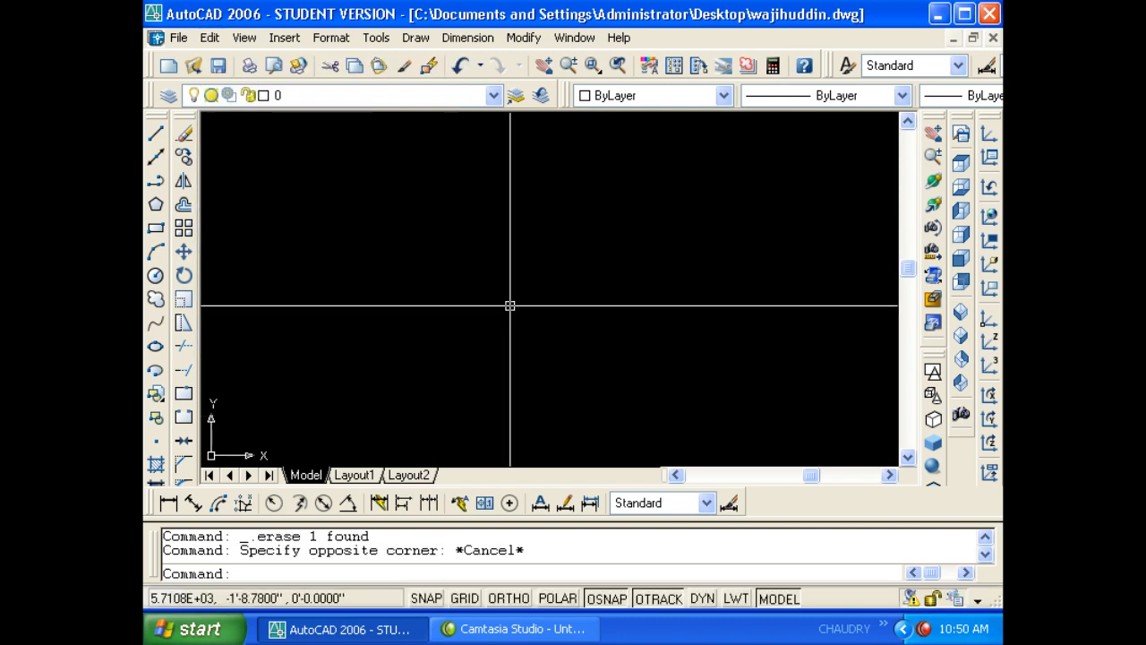
key(Escape)
text(rec)
key(Return)
click(338, 269)
click(422, 363)
key(Escape)
key(Escape)
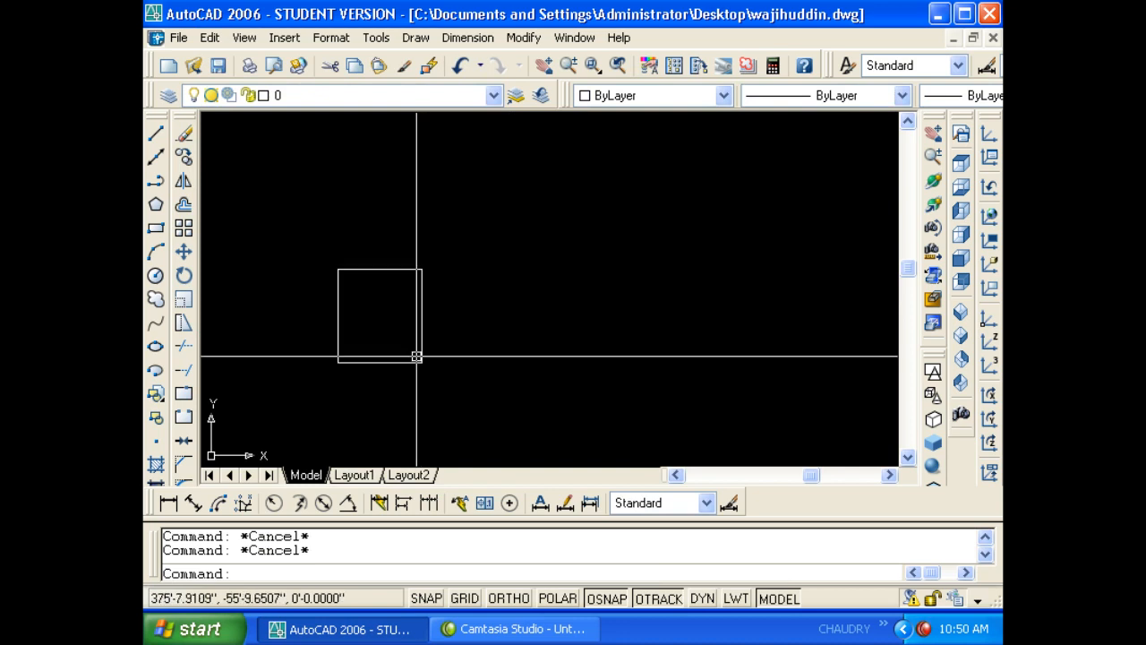
text(v)
key(Escape)
text(c)
key(Return)
click(494, 275)
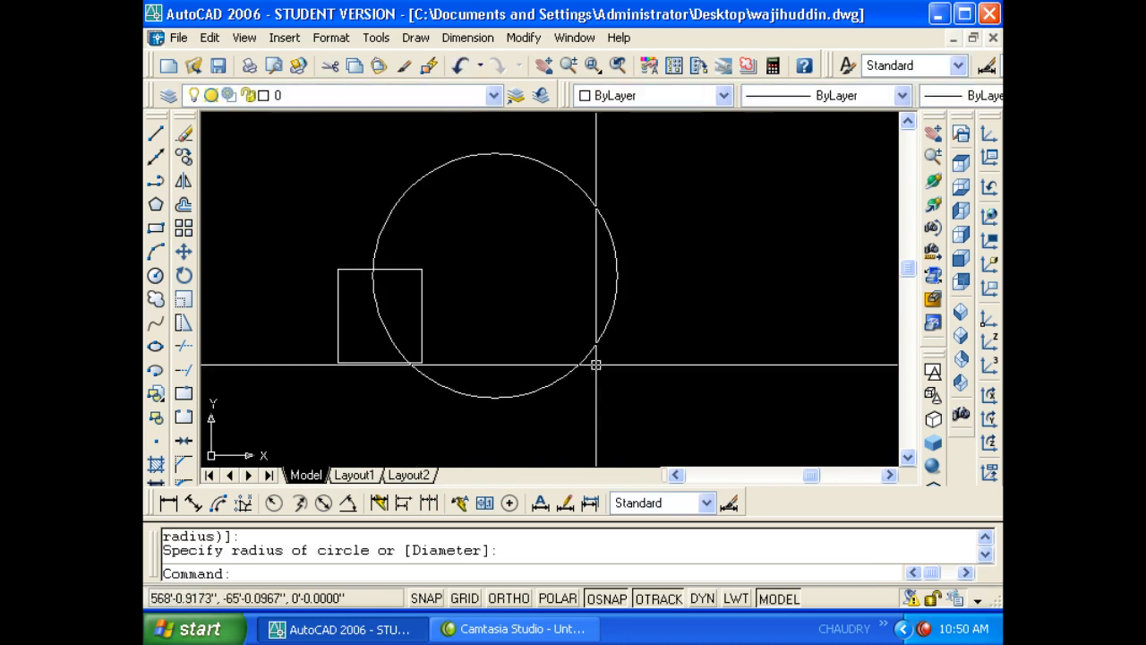
click(579, 351)
key(Escape)
key(Escape)
text(a)
key(Return)
click(658, 289)
click(688, 251)
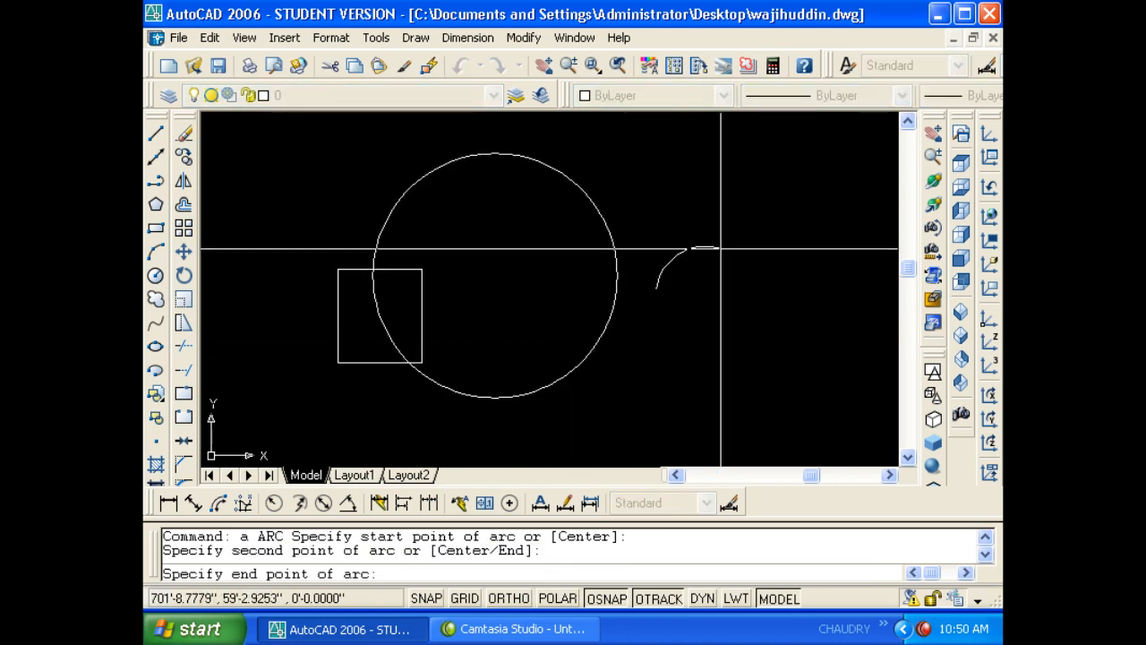
click(762, 271)
key(Escape)
key(Escape)
scroll(553, 286, down, 5)
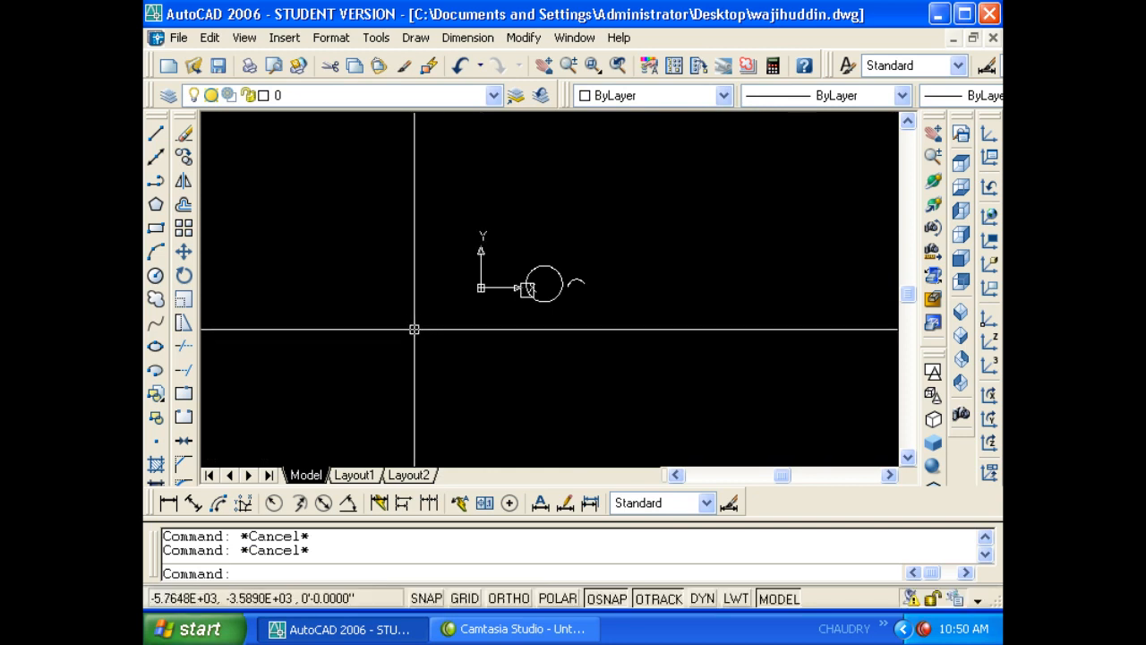
key(ctrl+a)
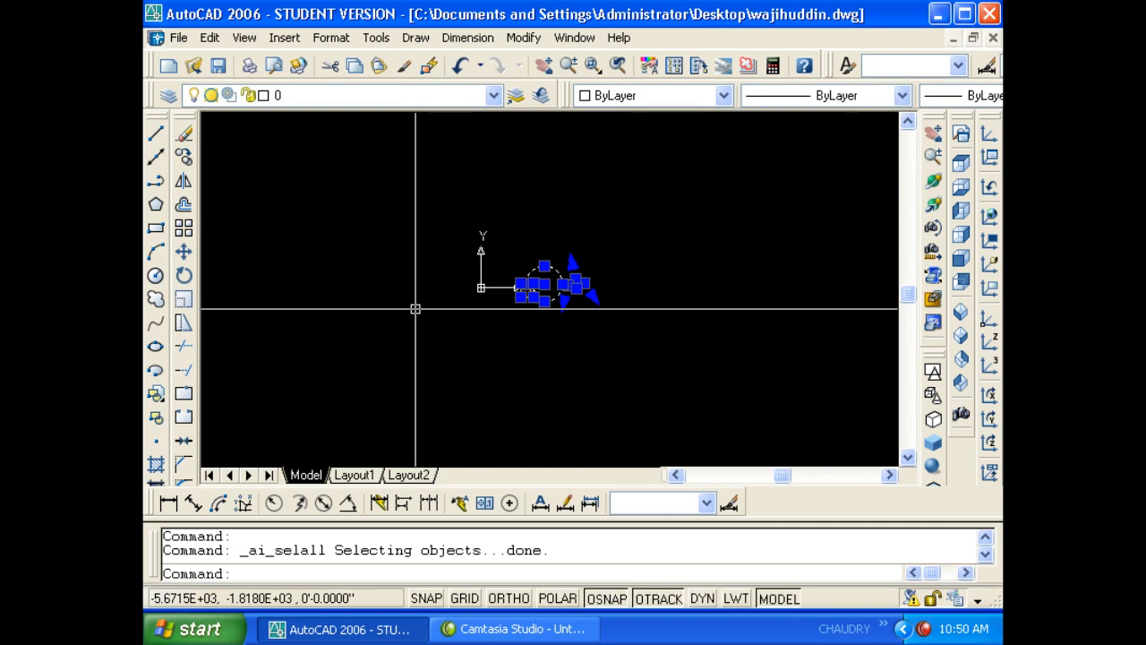
key(Delete)
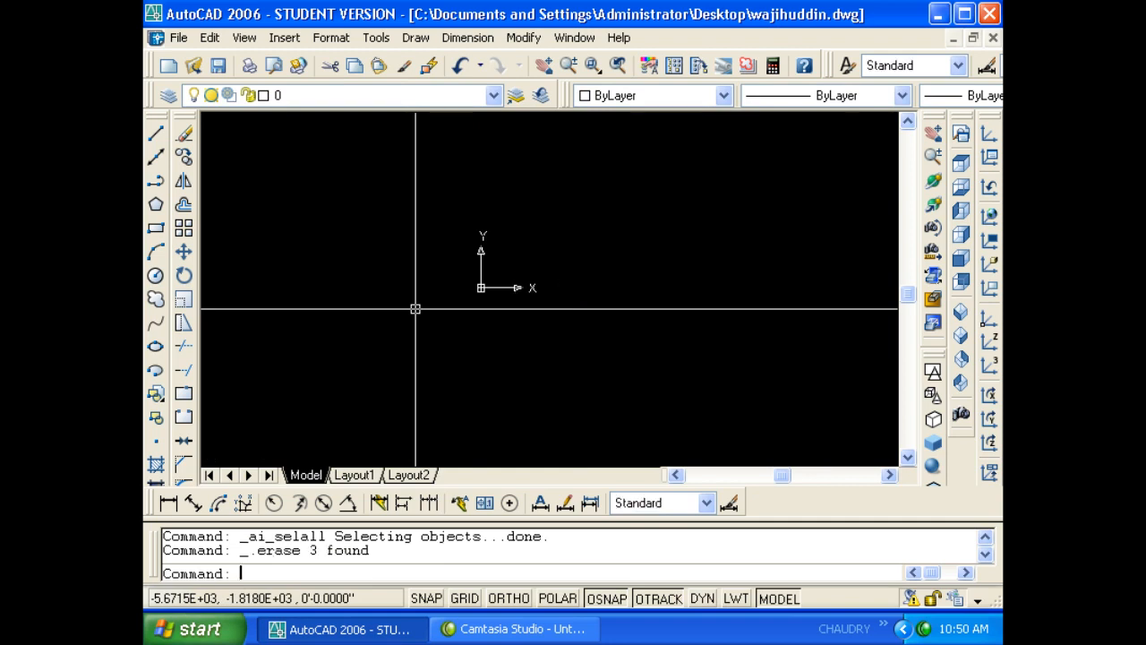
click(178, 37)
click(220, 49)
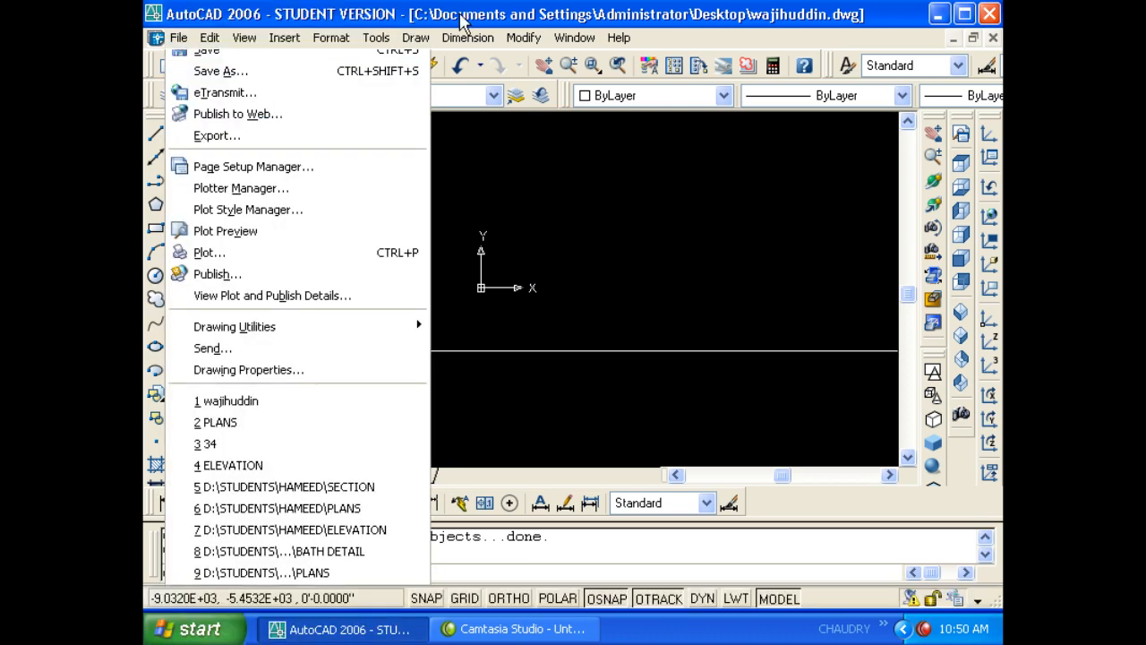
click(219, 45)
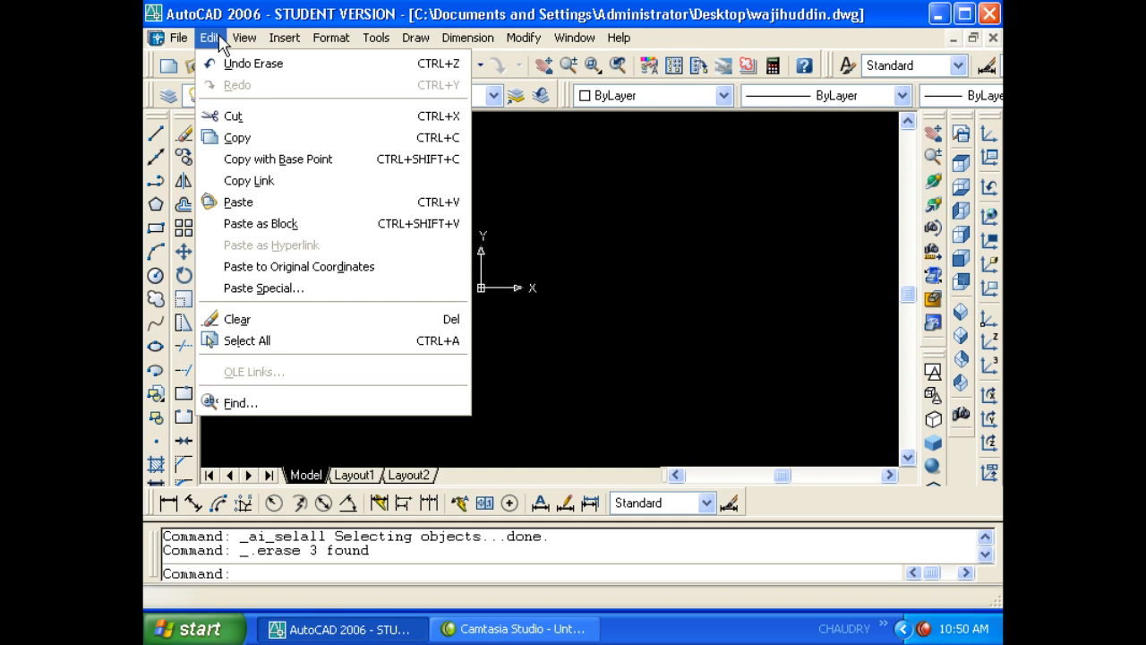
mouse_move(243, 39)
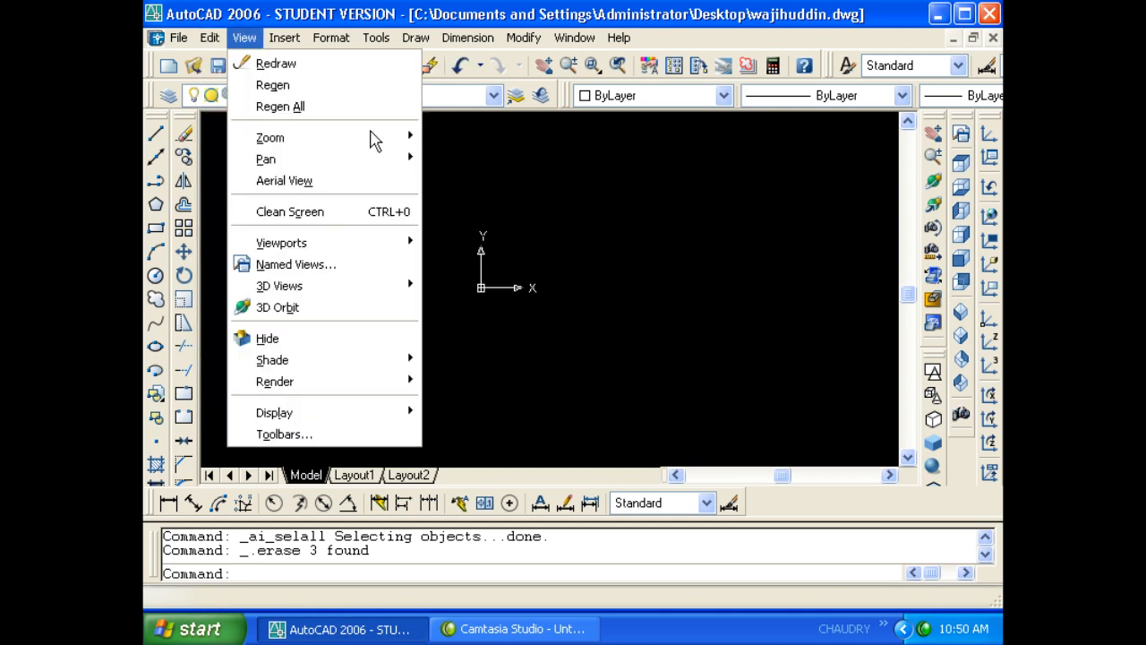
click(511, 203)
key(Escape)
key(Escape)
key(Escape)
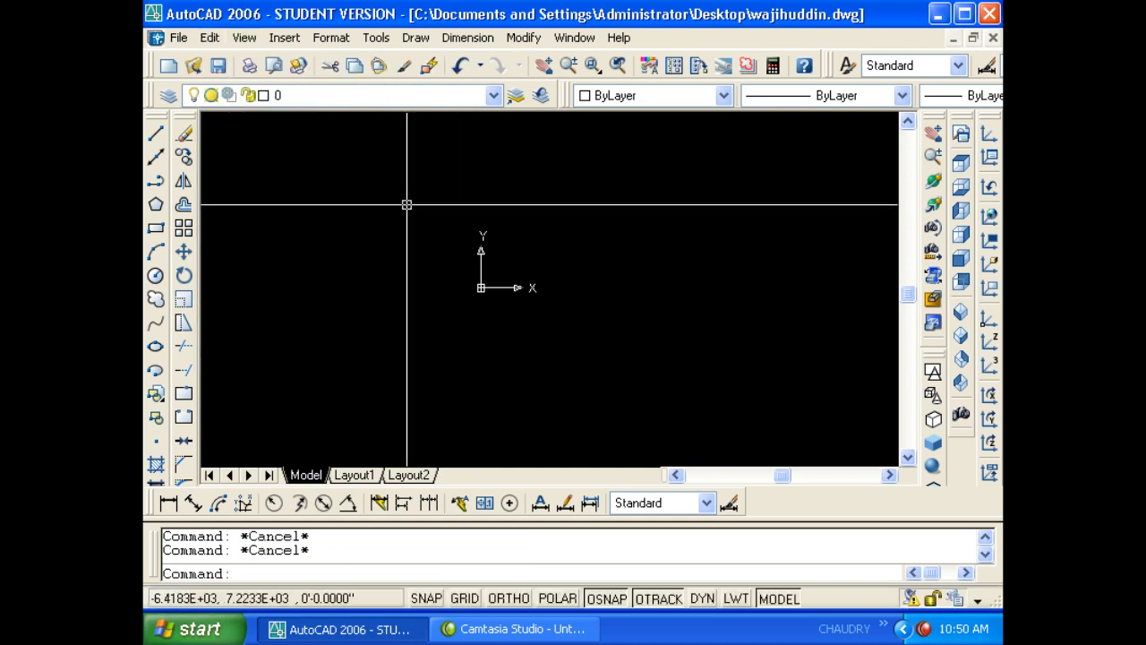
text(c)
key(Return)
click(447, 230)
click(525, 323)
key(Escape)
key(Escape)
text(re)
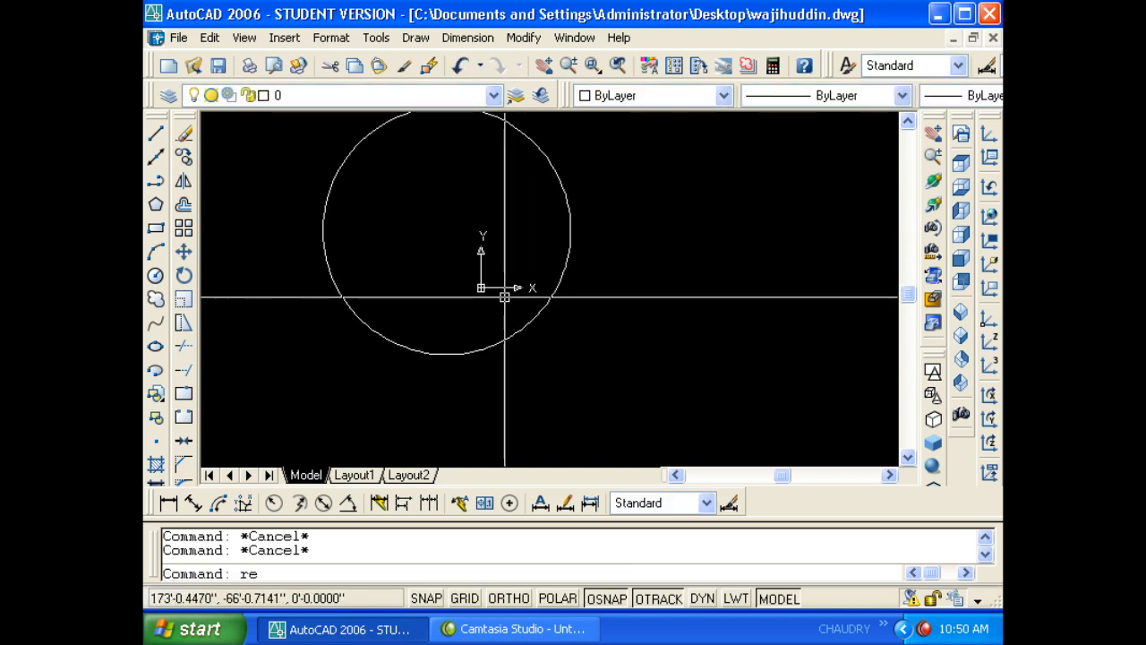
text(c)
key(Return)
click(671, 238)
click(724, 318)
text(a)
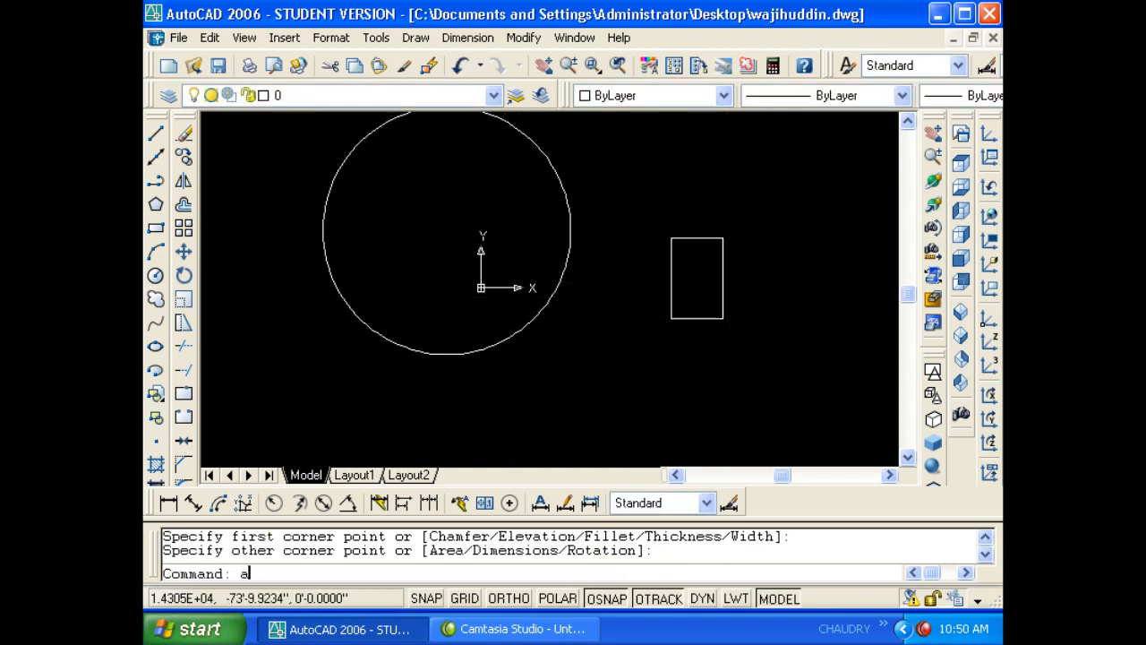
key(Return)
click(563, 367)
click(645, 371)
click(730, 409)
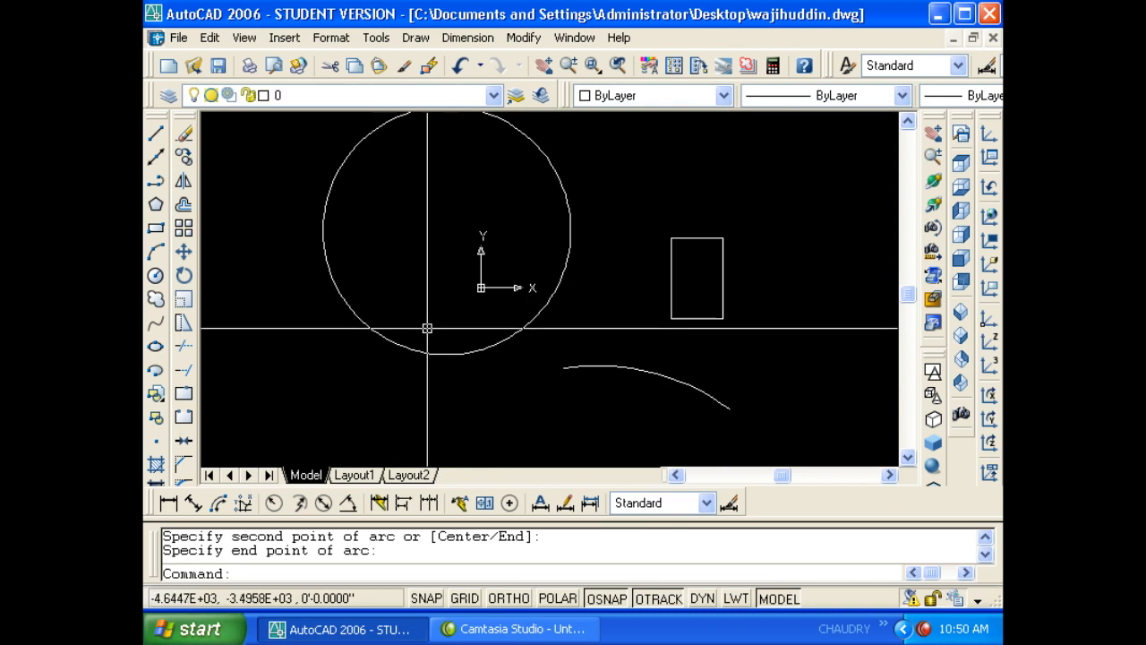
text(e)
key(Return)
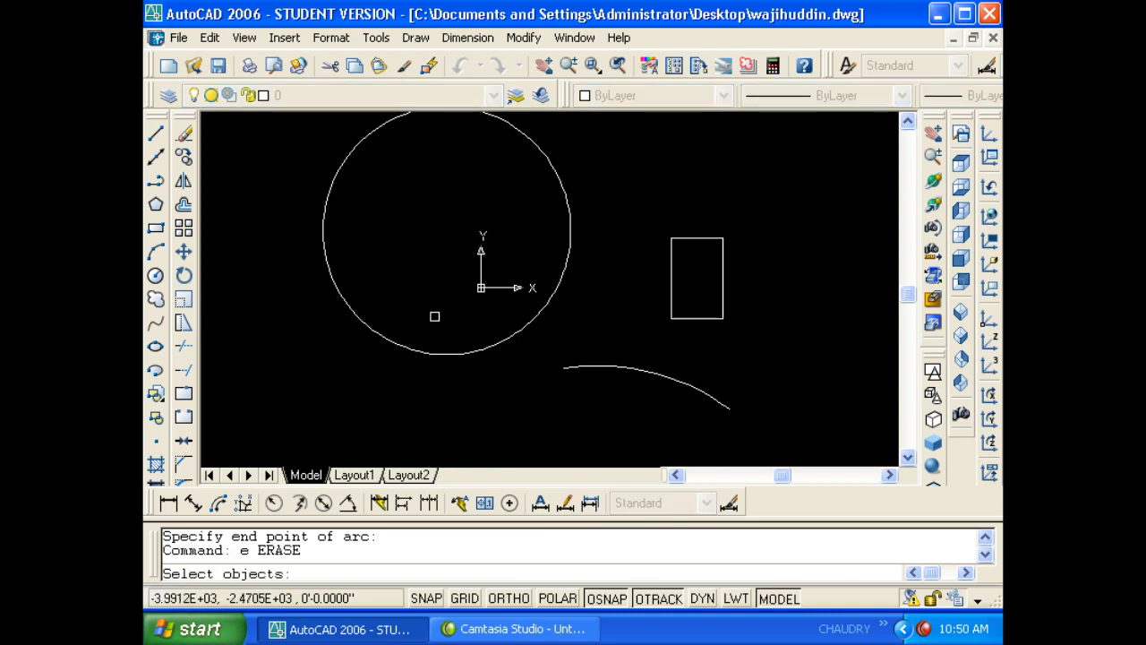
text(a)
key(Return)
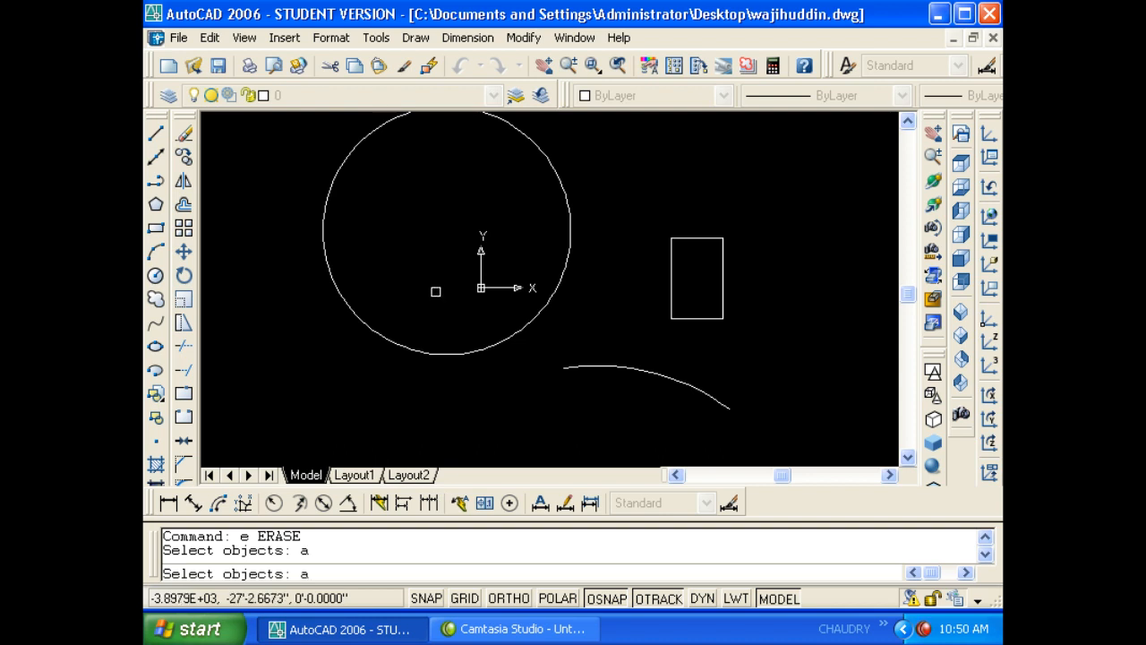
text(alol)
key(Return)
key(Return)
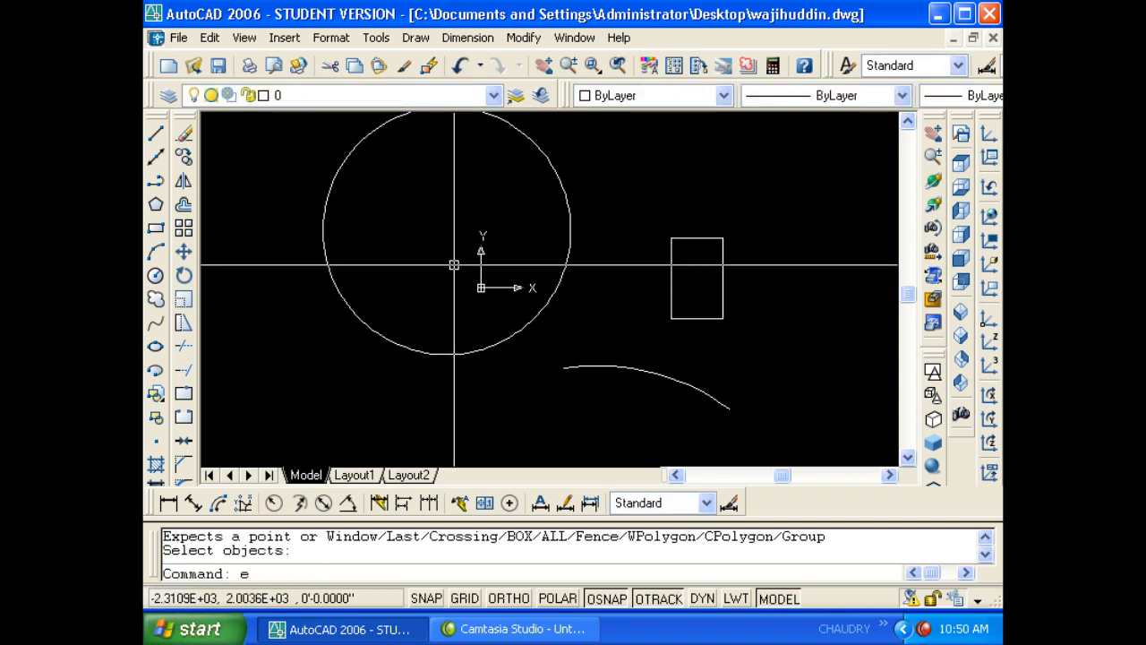
key(Return)
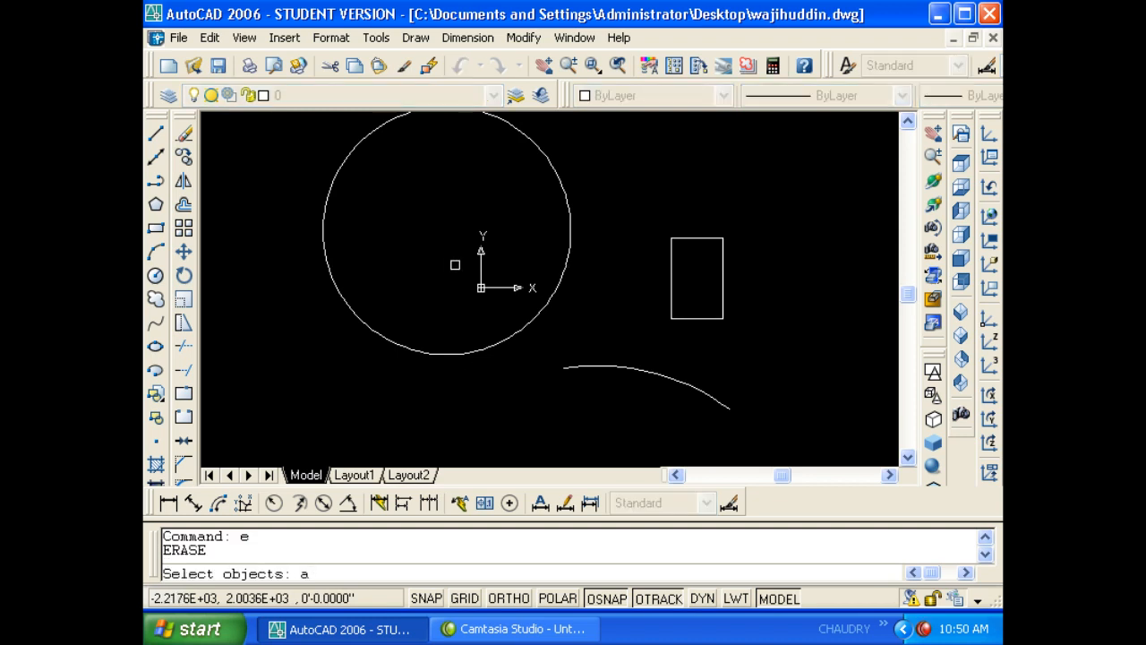
key(Return)
key(Return)
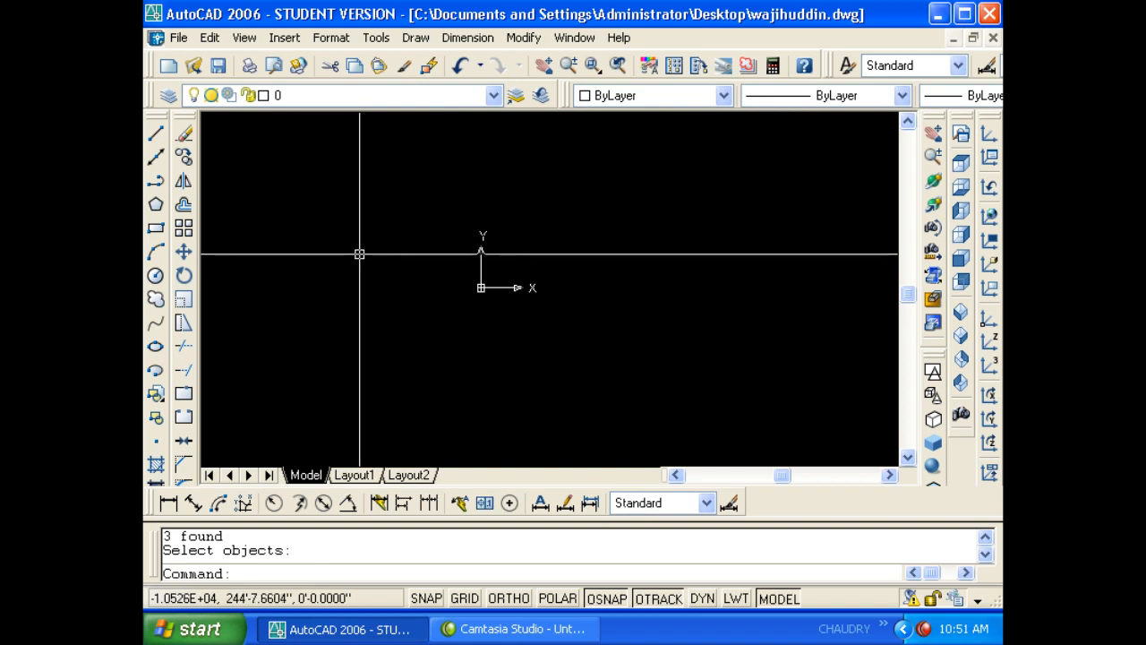
key(ctrl+a)
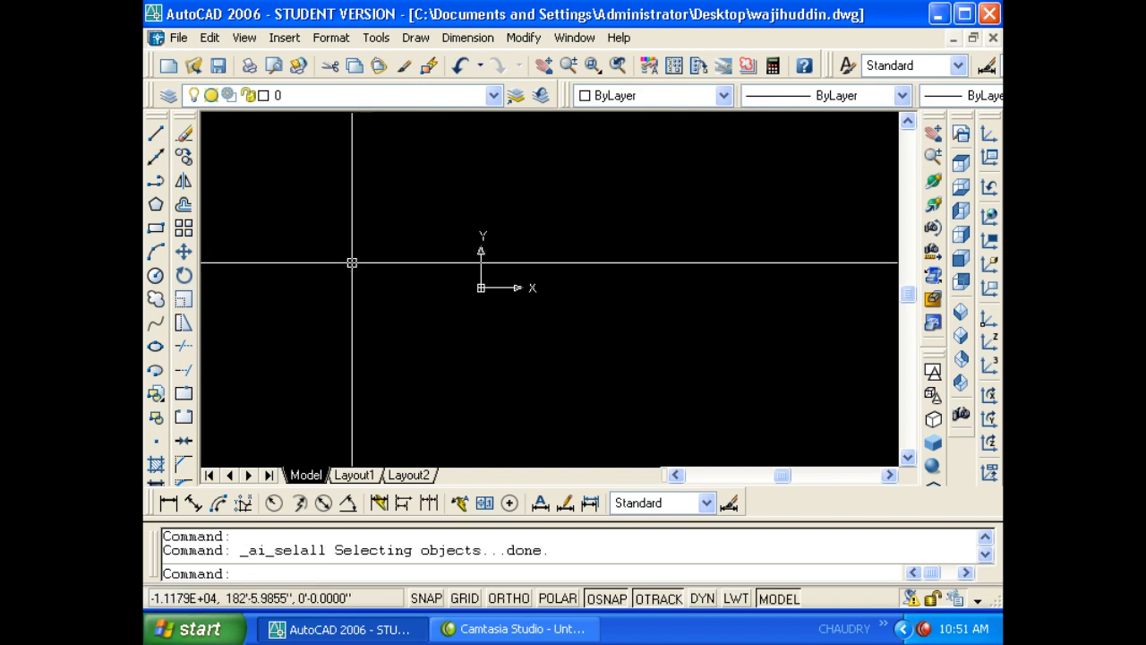
click(208, 42)
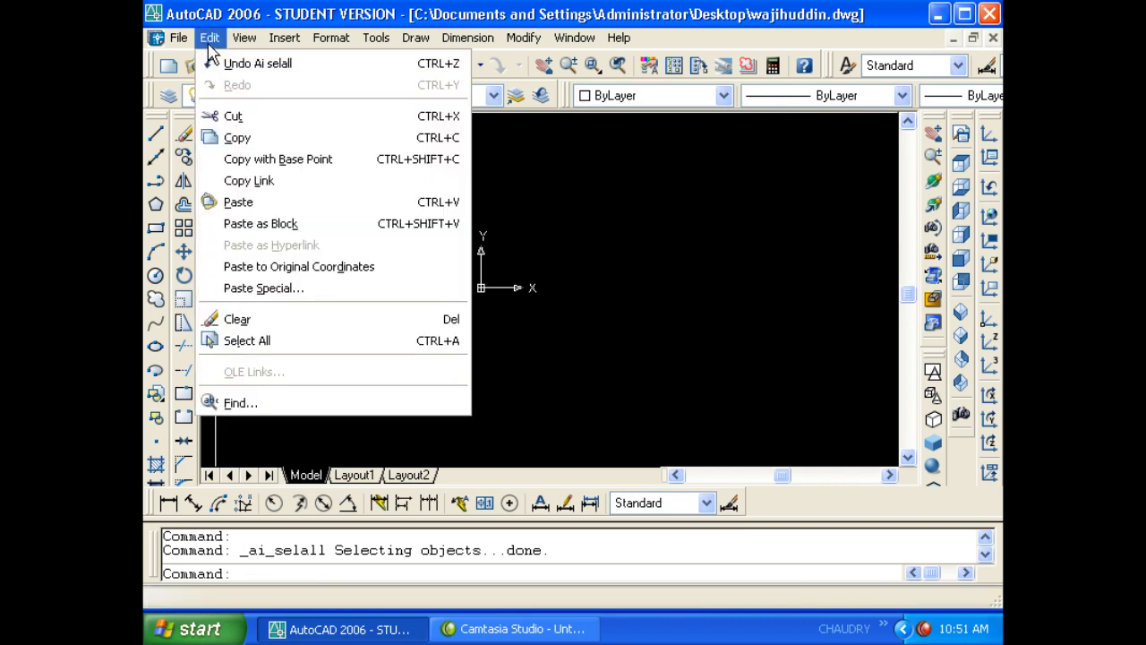
mouse_move(237, 42)
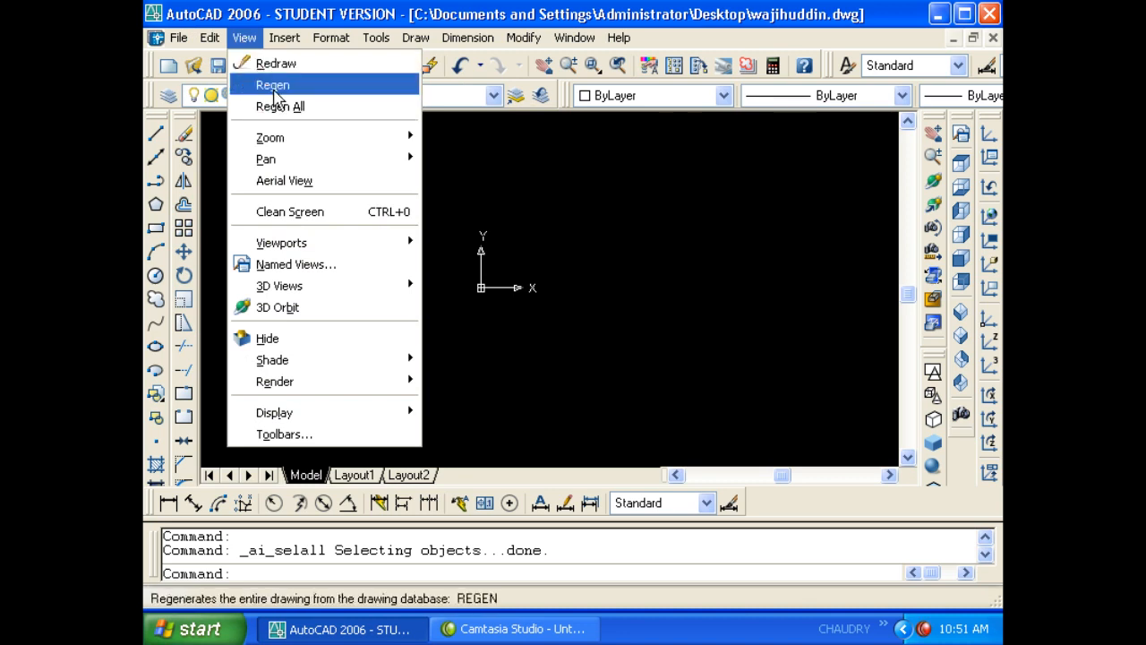
double_click(514, 185)
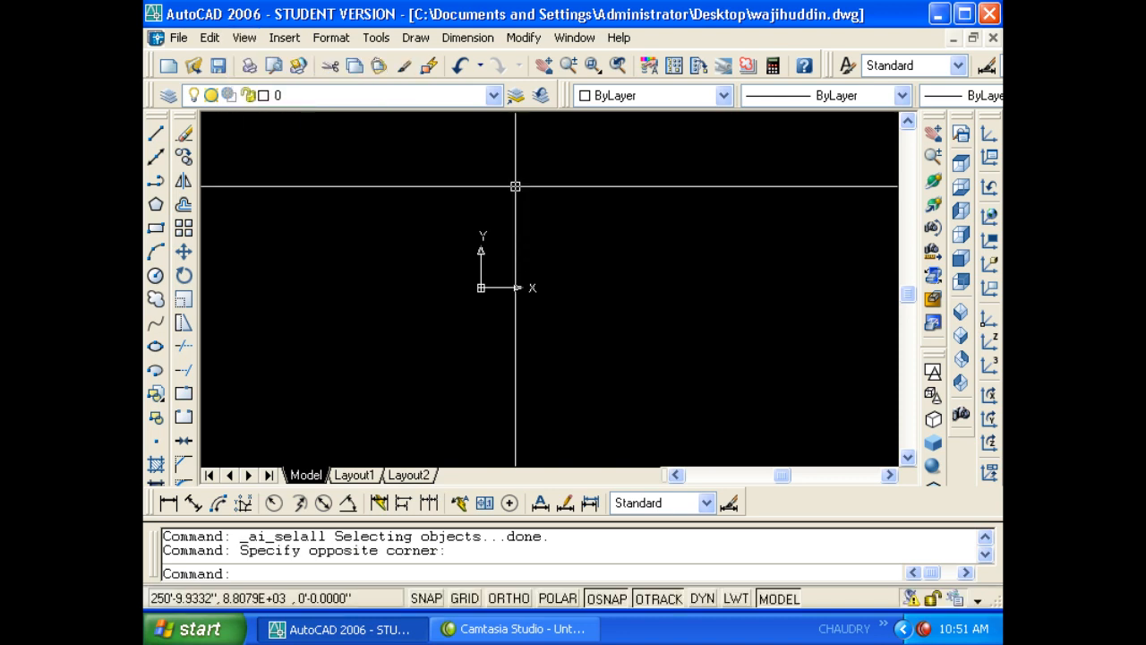
key(Escape)
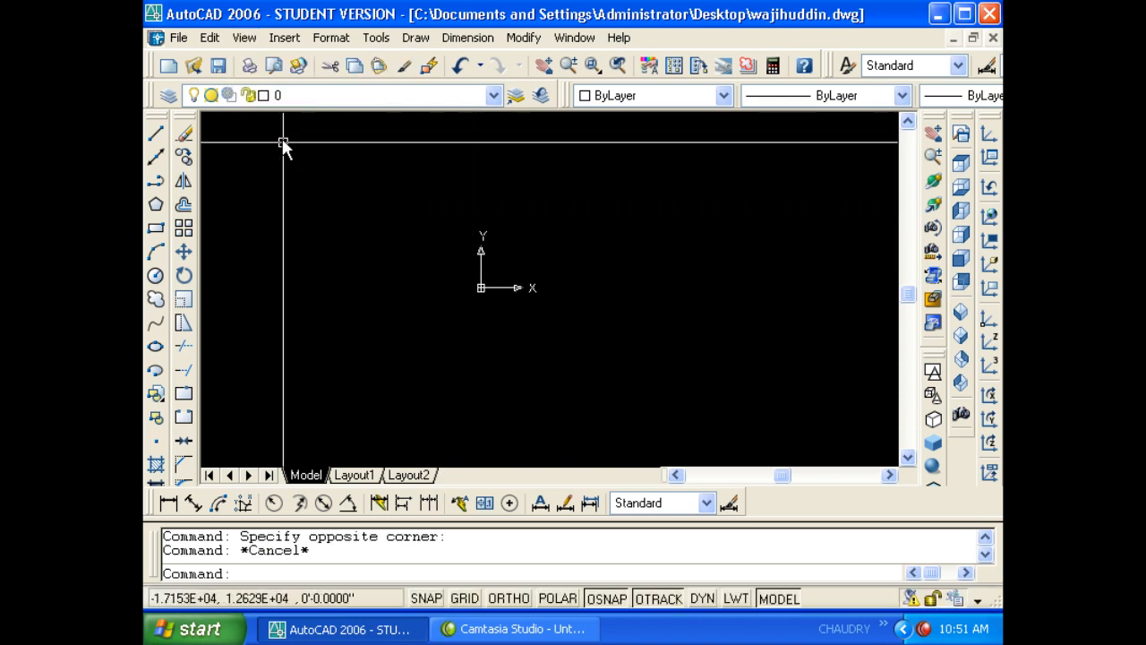
- Zoom All to show the whole drawing, then draw a large circle
key(Escape)
text(c)
key(Return)
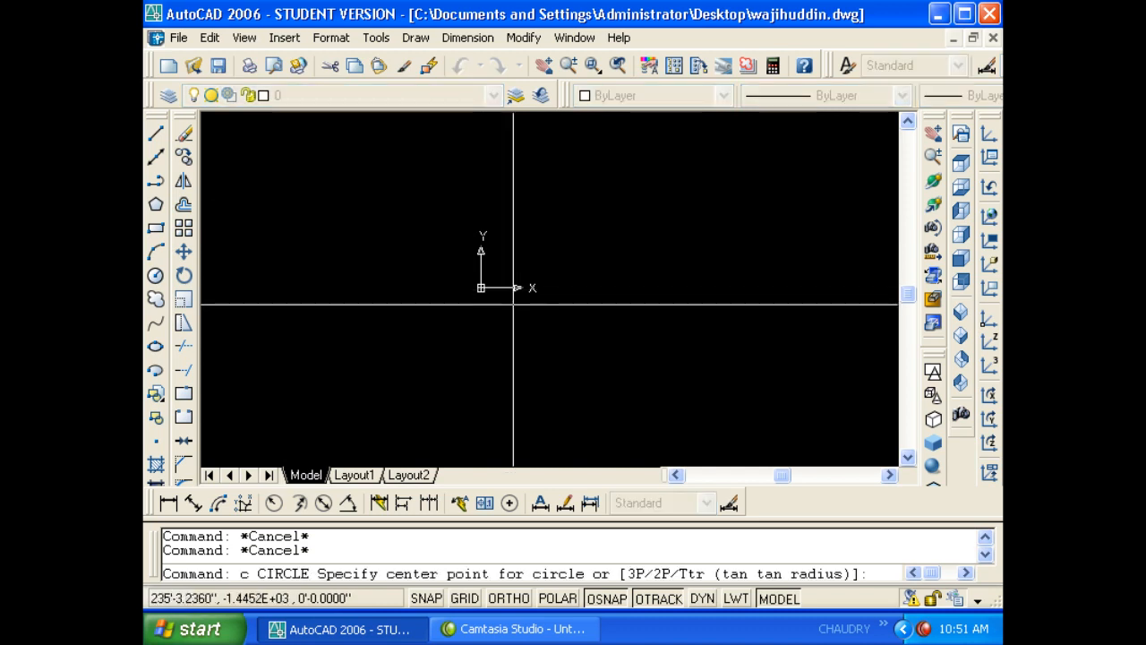
key(Escape)
text(z)
key(Return)
text(a)
key(Return)
key(Escape)
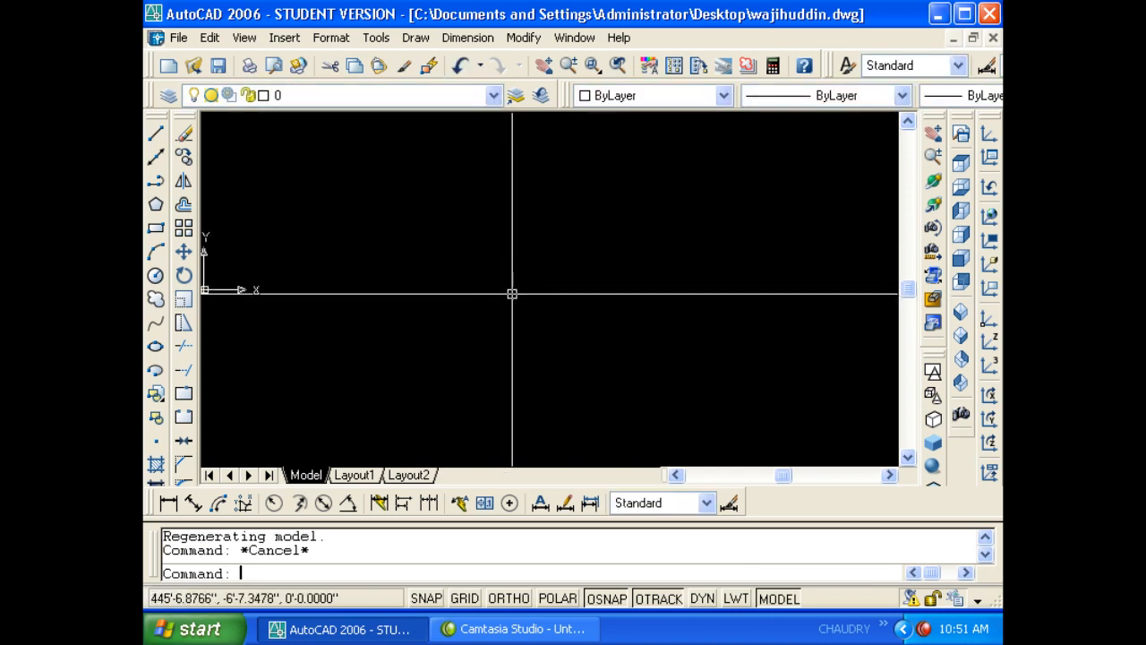
key(Escape)
text(c)
- Zoom to extents, then select the large circle and erase it
key(Return)
click(539, 261)
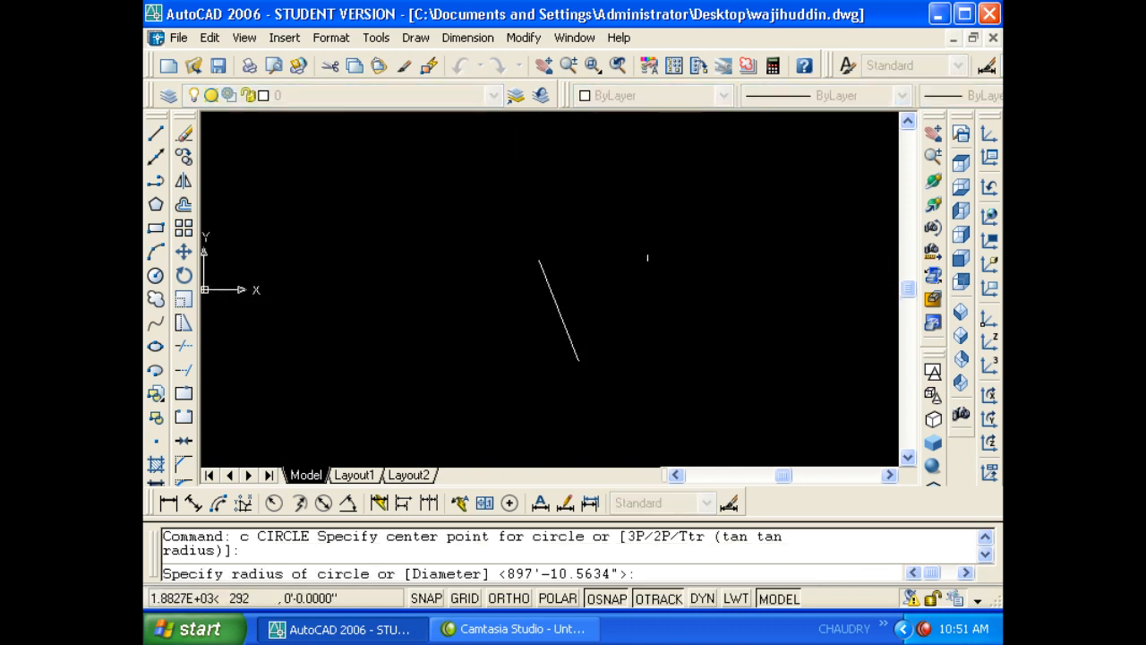
click(589, 410)
text(z)
key(Return)
text(e)
key(Return)
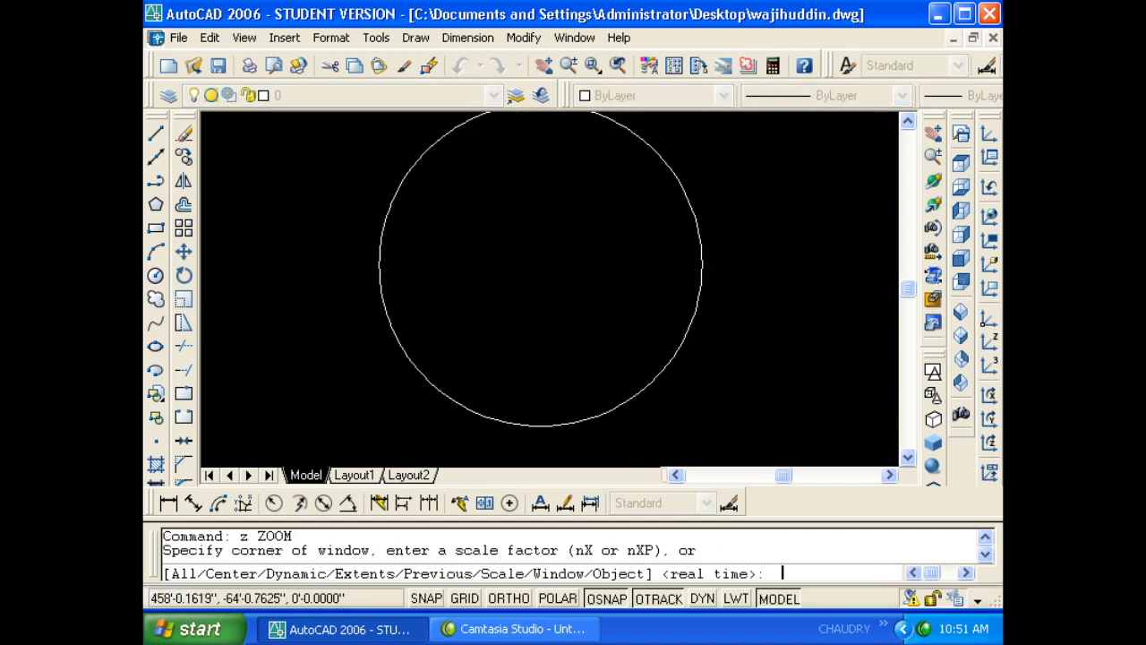
key(Escape)
key(Escape)
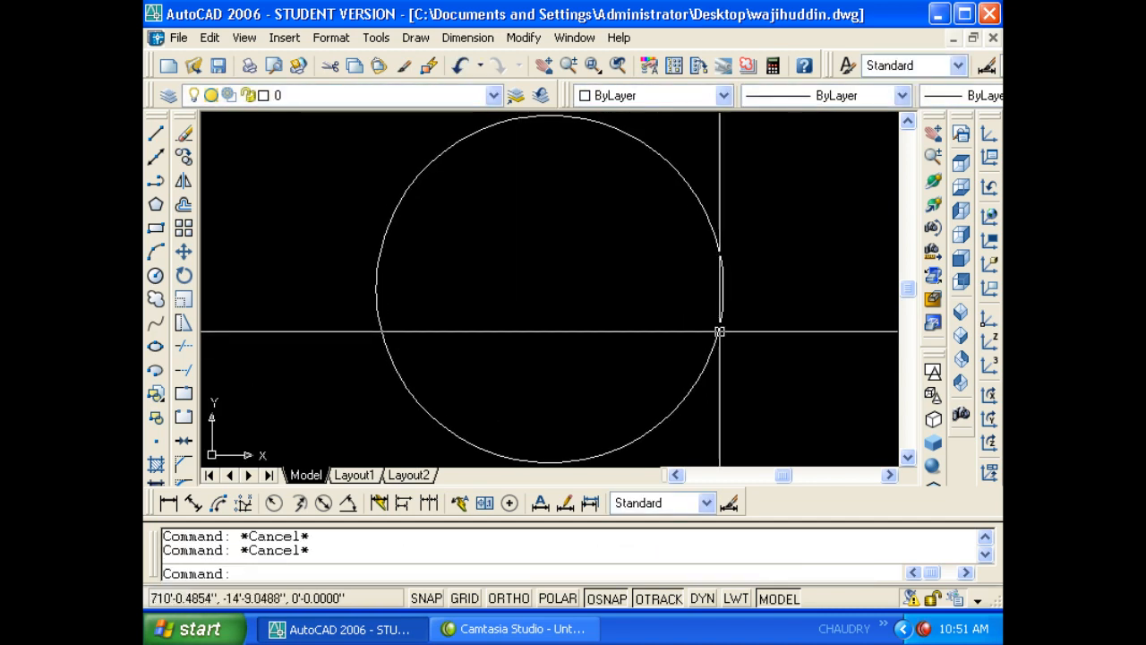
click(729, 333)
click(667, 305)
text(e)
key(Return)
key(Escape)
- Draw a small circle in the drawing area
text(c)
key(Return)
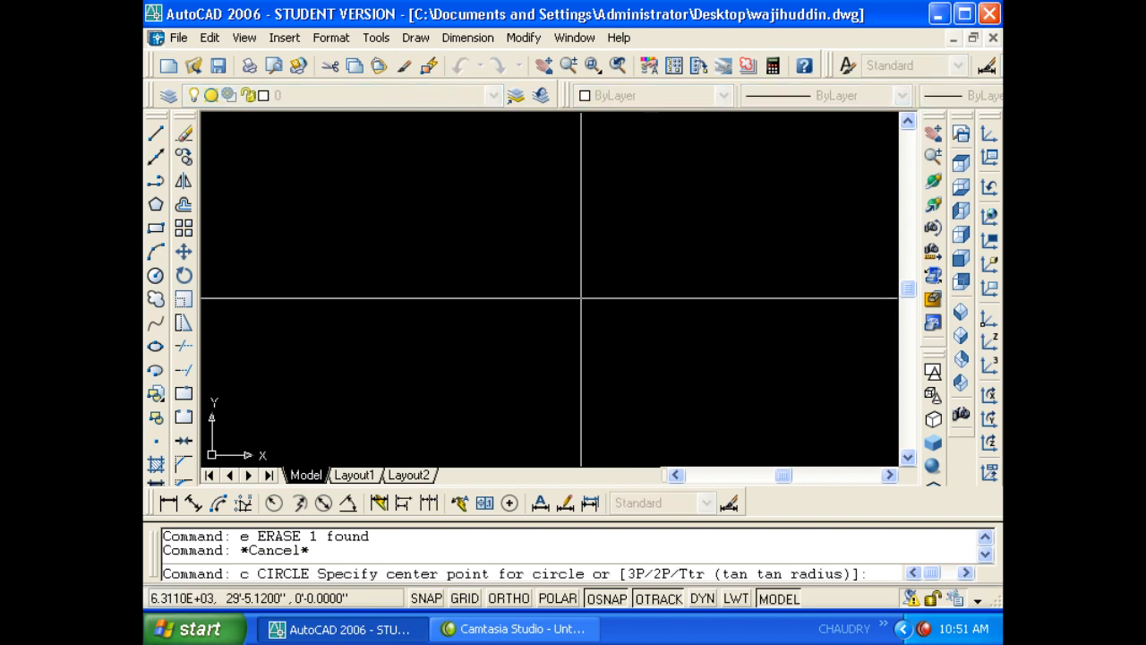
click(545, 284)
click(563, 304)
key(Escape)
- Zoom All, then Zoom Extents and pan to frame the small circle
key(Escape)
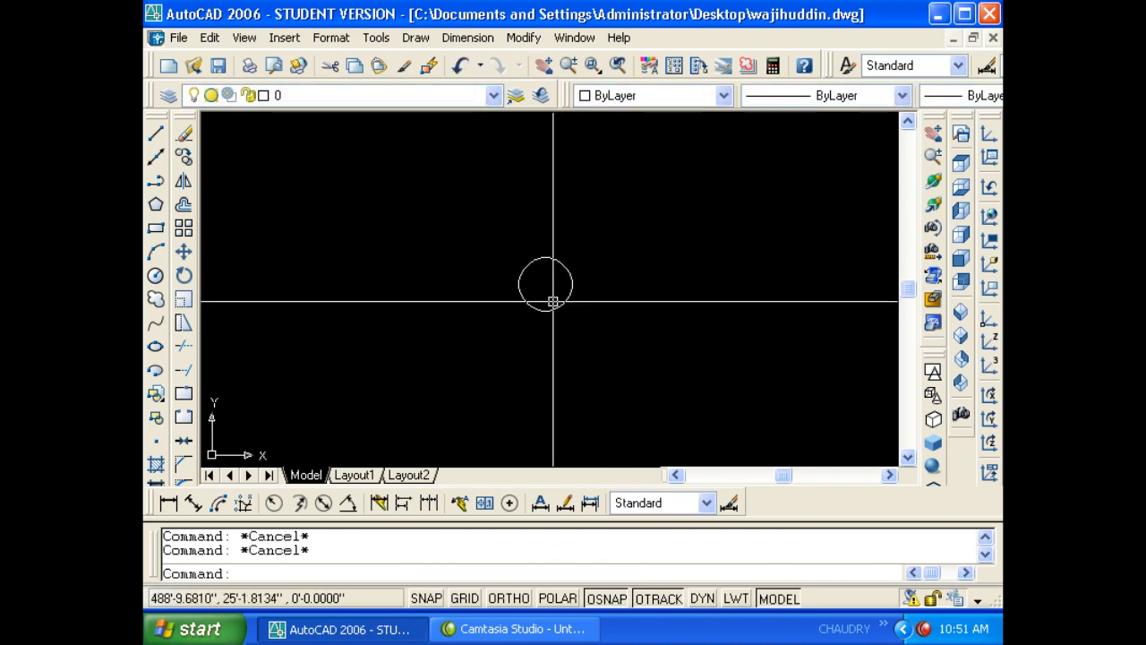
text(zz)
key(Return)
key(Escape)
key(Escape)
text(z)
key(Return)
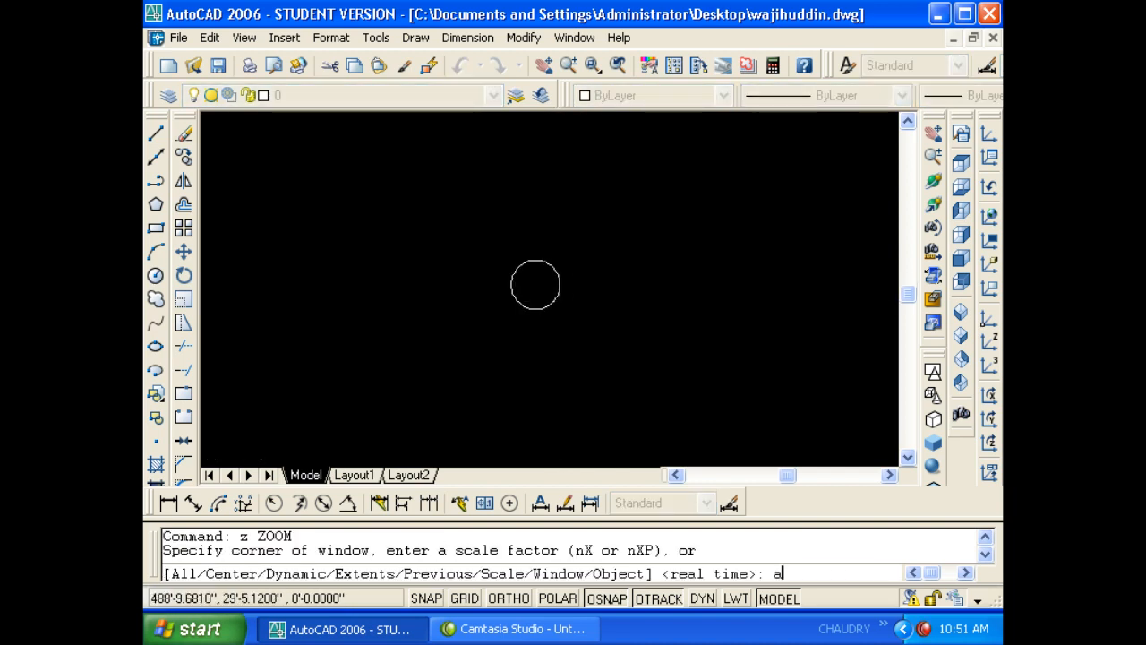
text(a)
key(Return)
key(Escape)
text(z)
key(Return)
text(e)
key(Return)
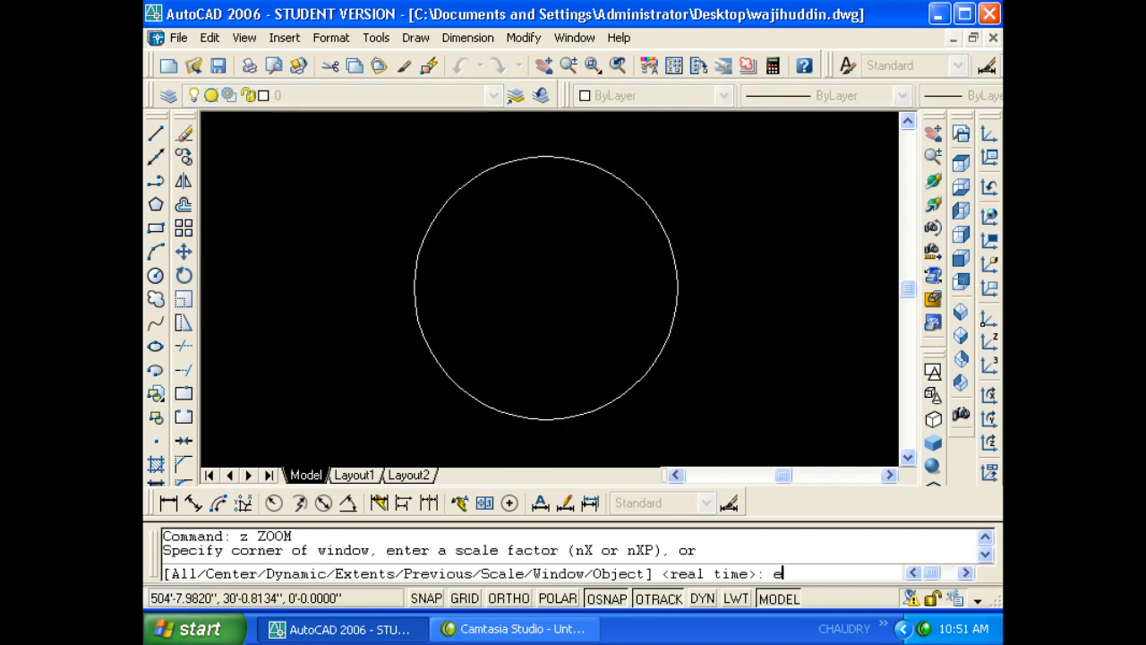
scroll(573, 275, down, 14)
scroll(570, 275, up, 12)
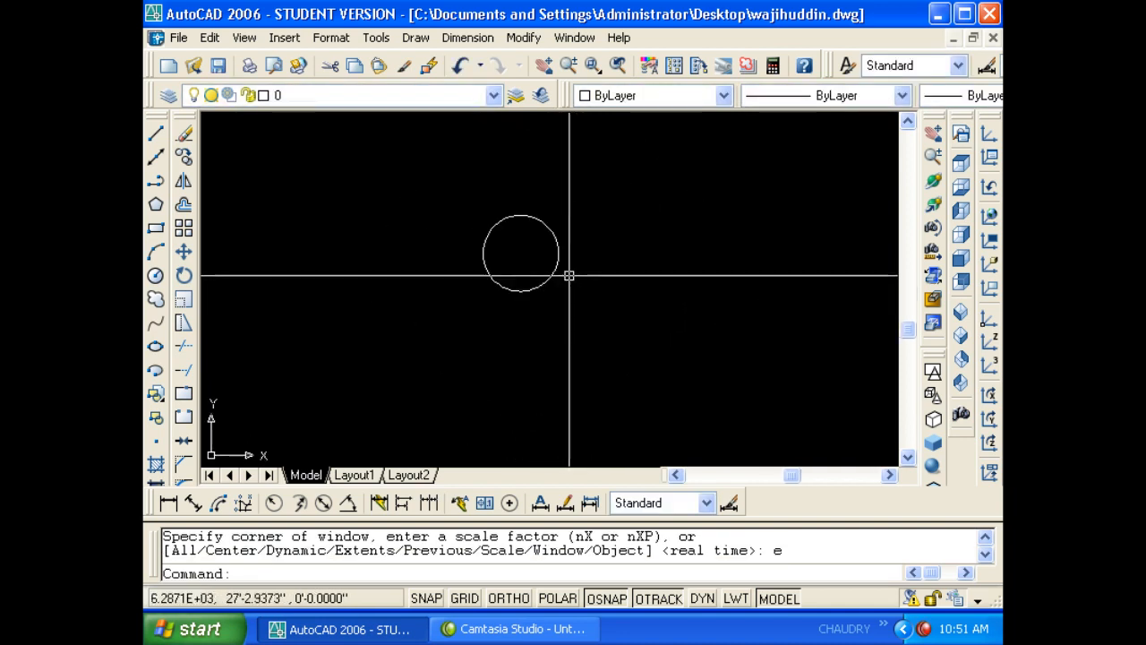
middle_drag(567, 274, 587, 318)
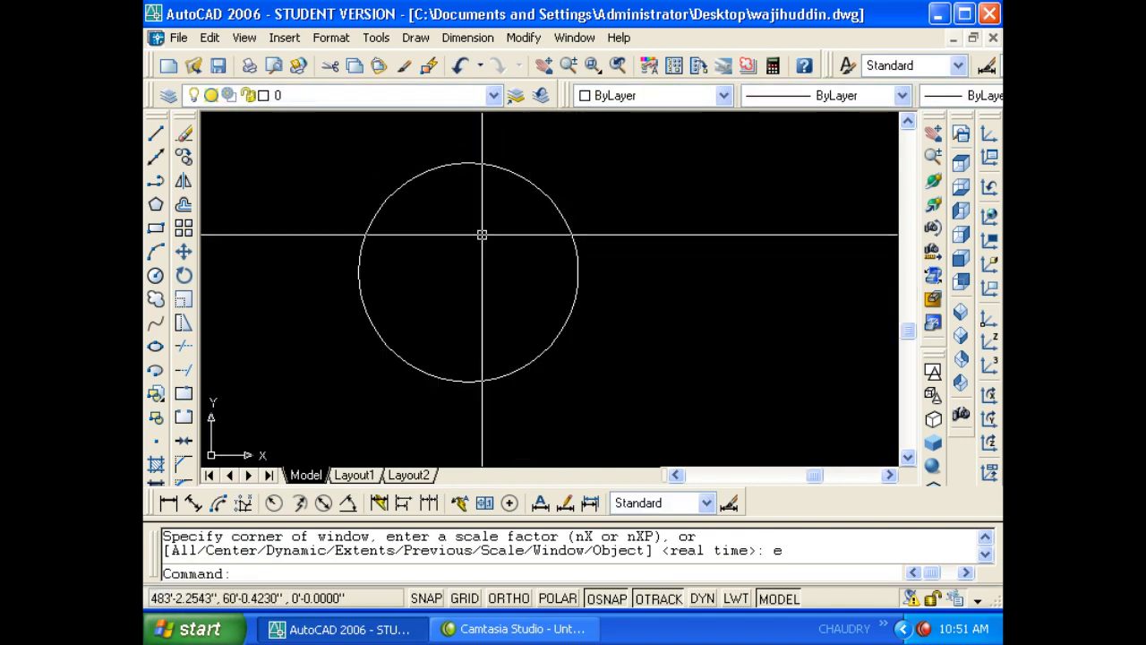
- Draw a three-point arc beneath the circle
text(a)
key(Return)
click(414, 288)
click(467, 263)
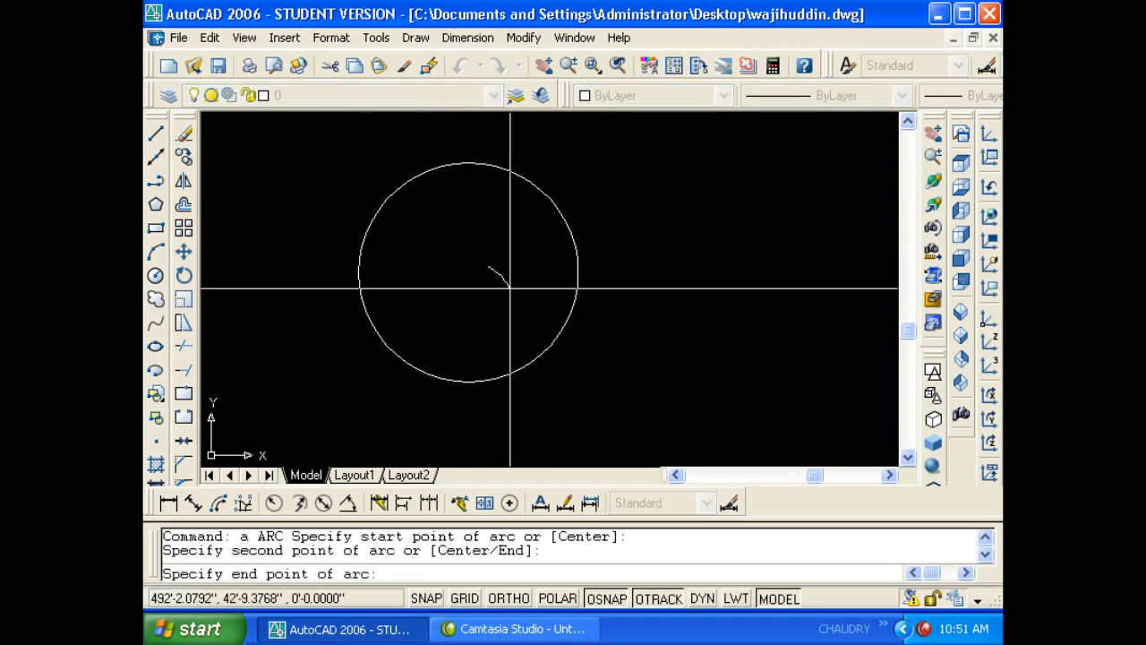
click(519, 289)
key(Escape)
- Zoom All, then Zoom Extents to fit the circle and arc in view
text(z)
key(Return)
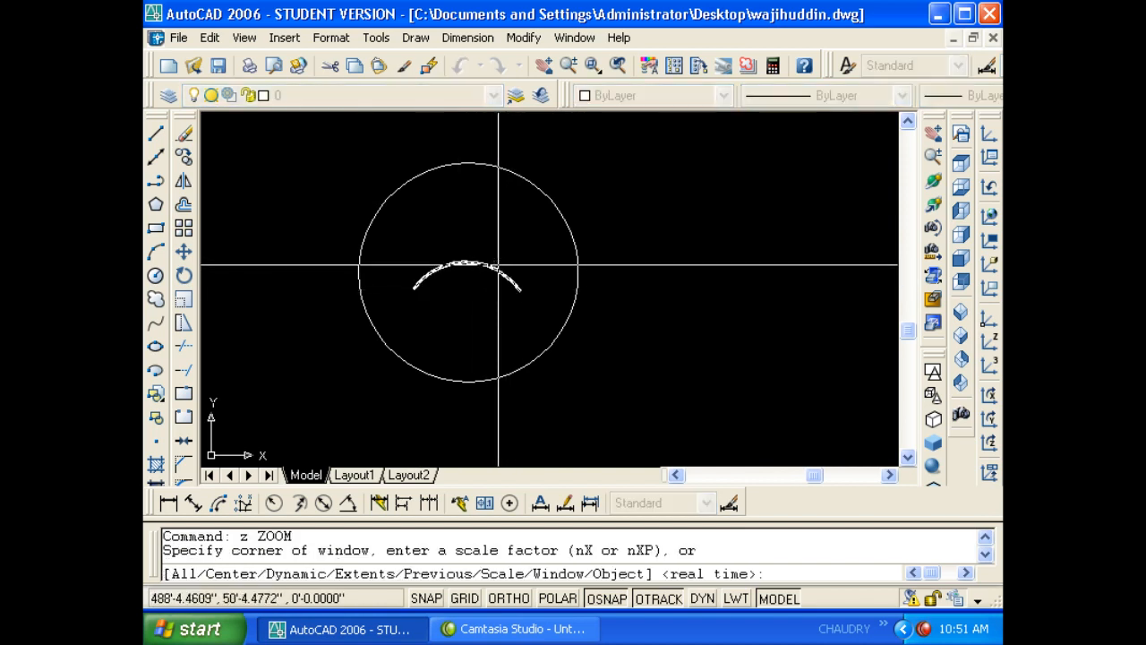
text(a)
key(Return)
key(Escape)
key(Escape)
text(z)
key(Return)
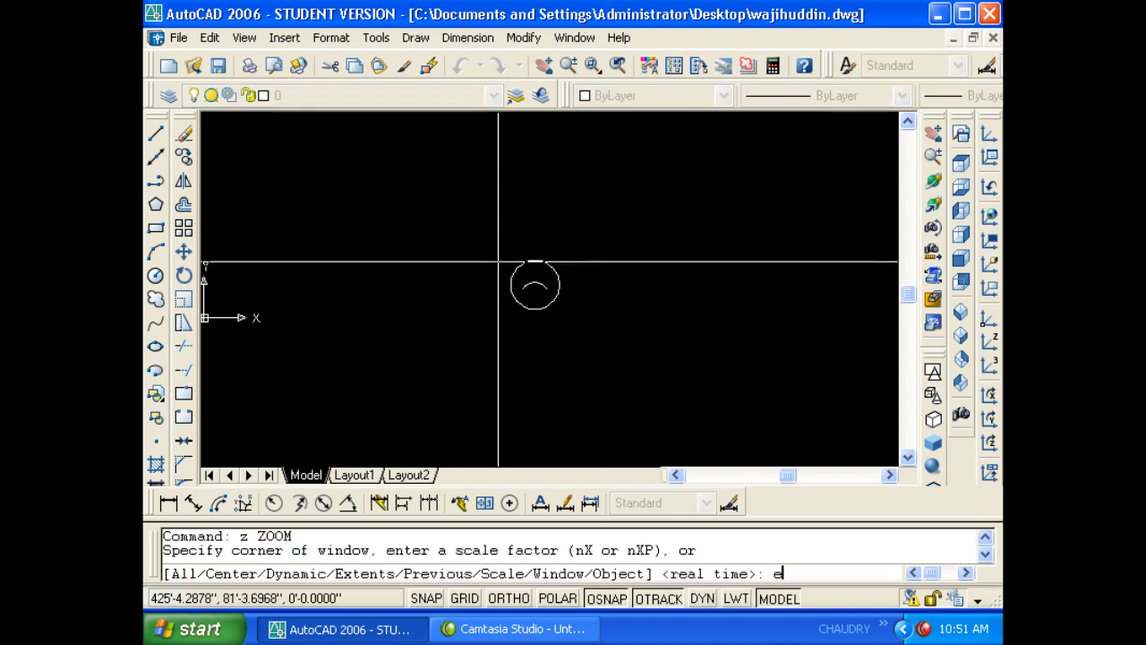
text(e)
key(Return)
key(Escape)
scroll(537, 292, down, 5)
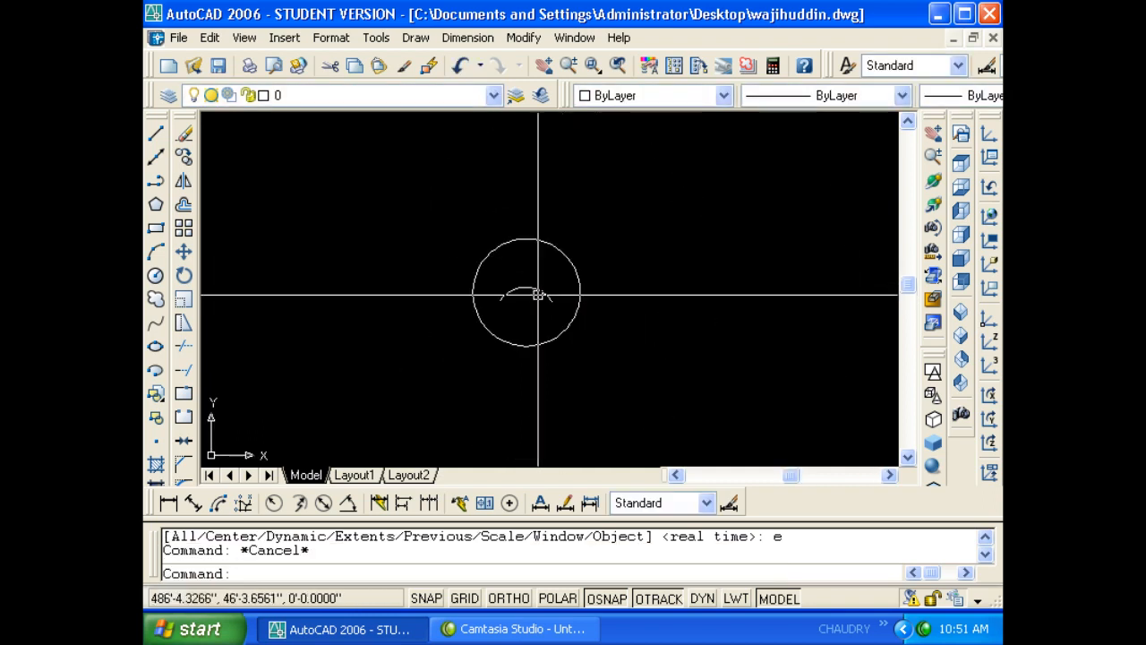
- Crossing-select the circle and arc and erase both
click(640, 322)
click(499, 299)
scroll(501, 299, up, 6)
scroll(560, 268, up, 4)
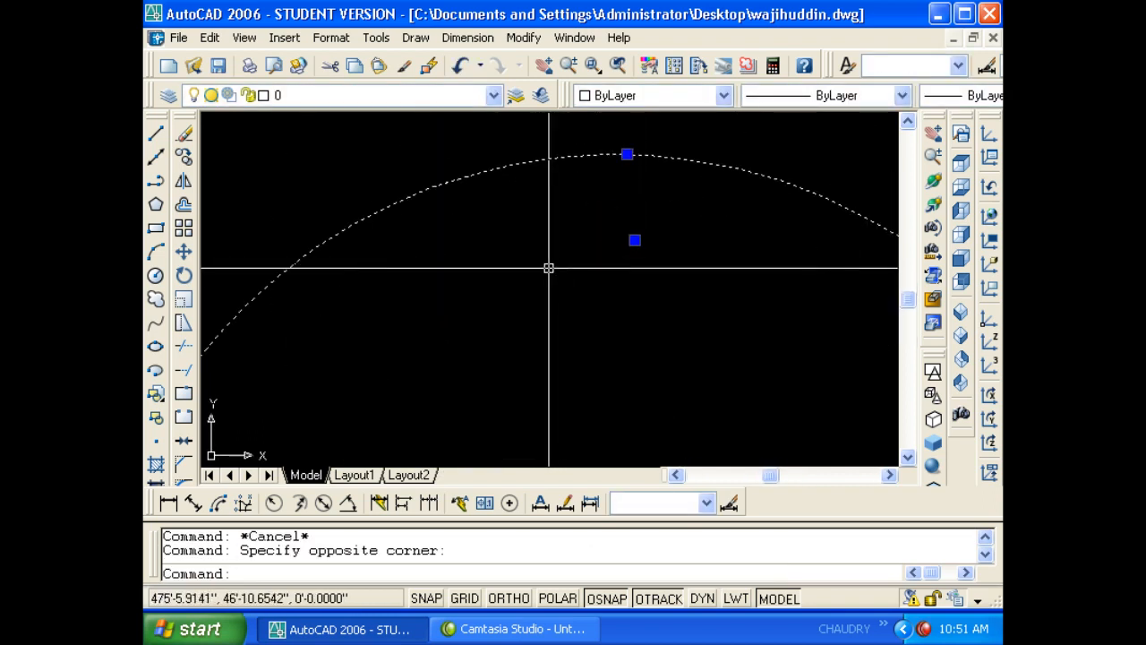
text(e)
key(Return)
key(Escape)
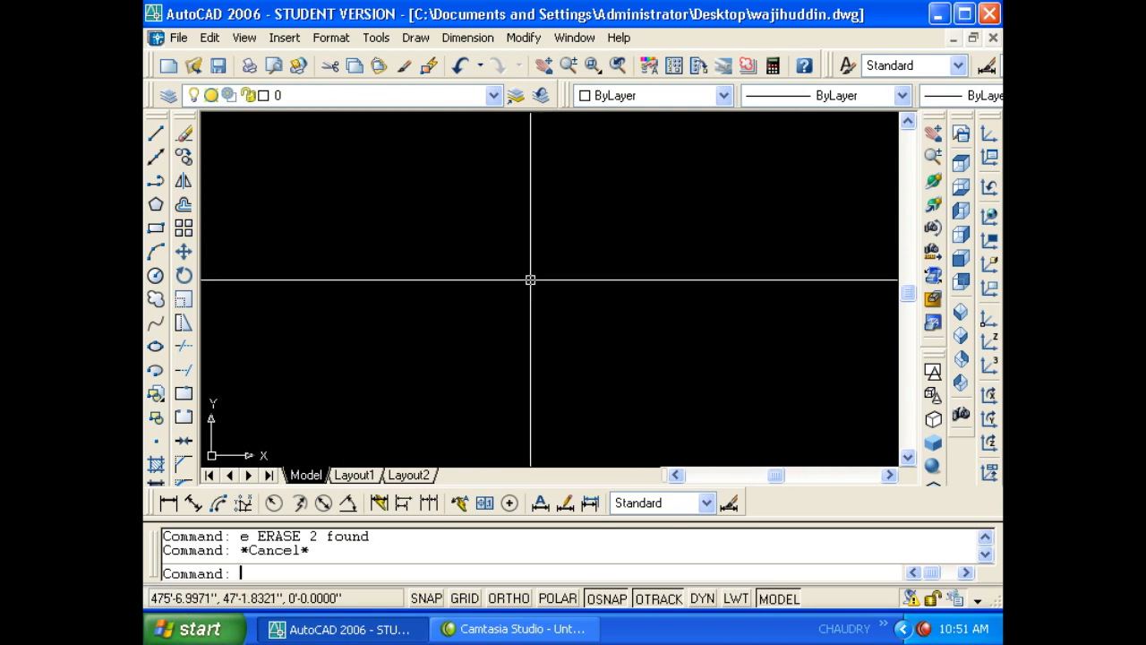
text(a)
key(Return)
- Finish the arc and draw a small circle centred above it
click(624, 305)
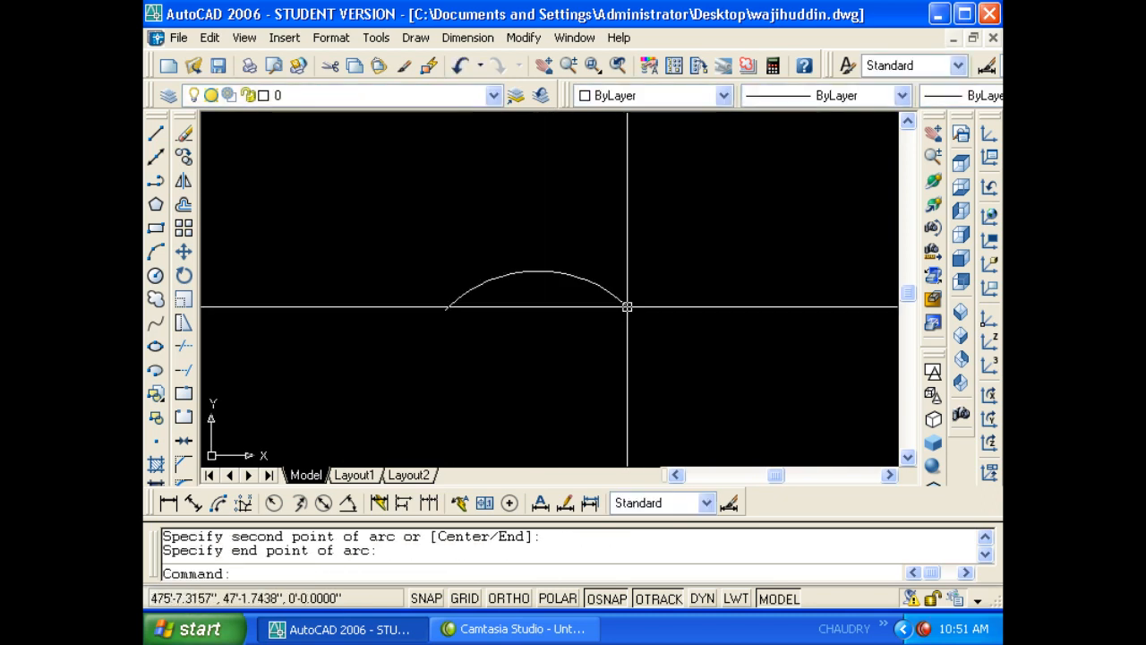
key(Escape)
text(c)
key(Escape)
text(c)
key(Return)
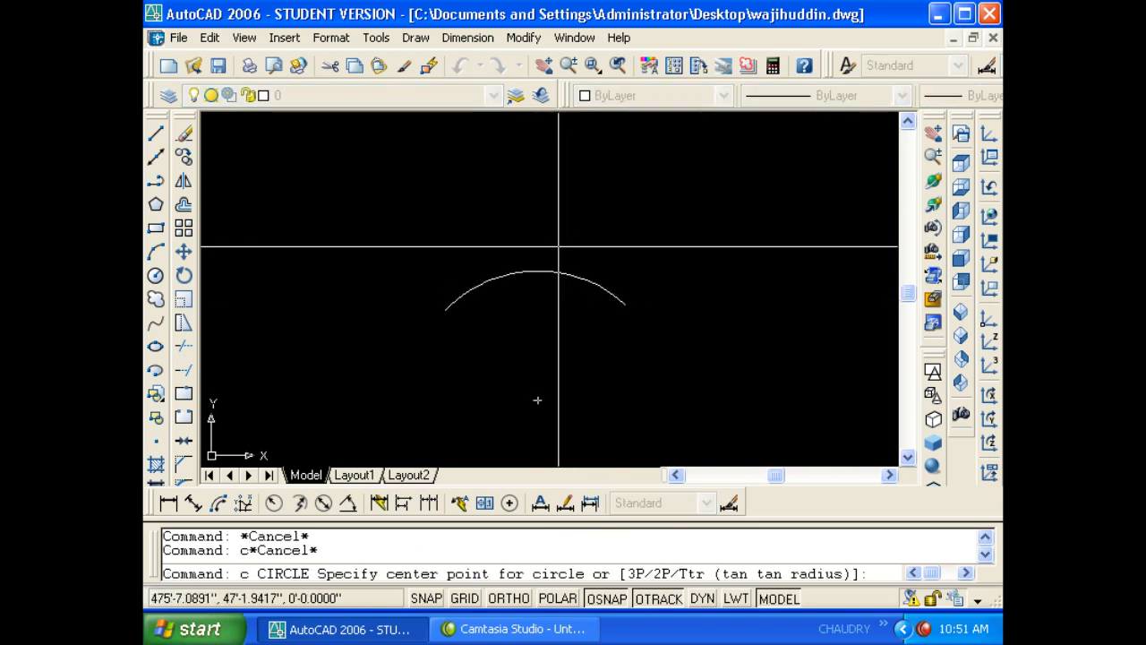
click(538, 180)
click(589, 205)
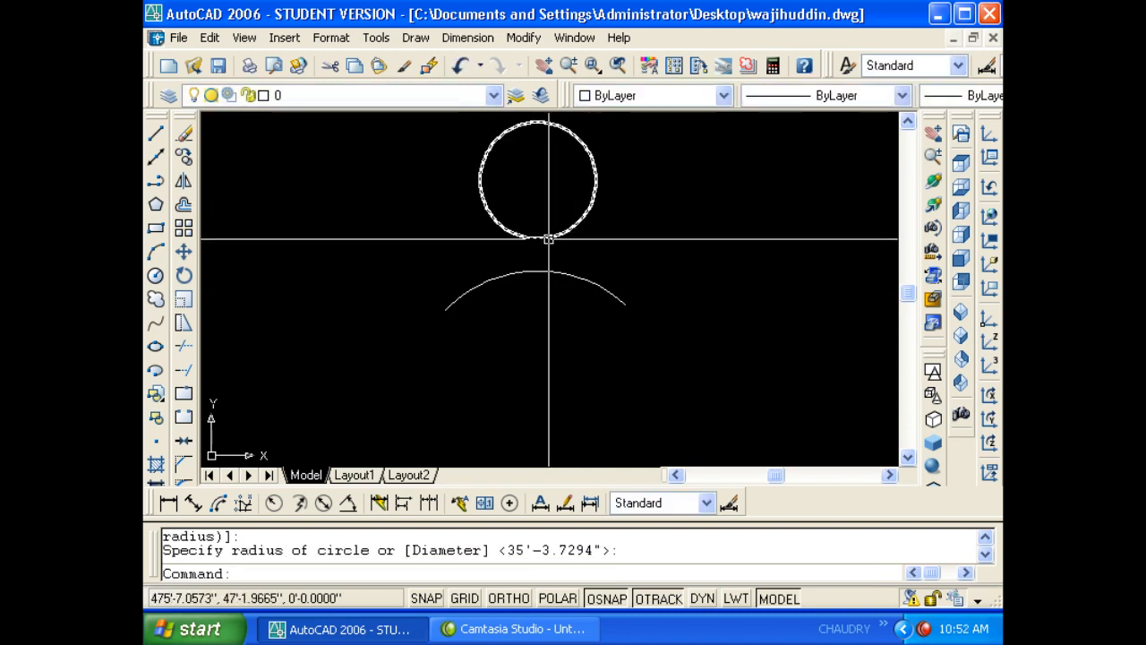
- Zoom to the drawing limits, then to extents so circle and arc fill the view
key(Escape)
key(Escape)
text(z)
key(Return)
text(a)
key(Return)
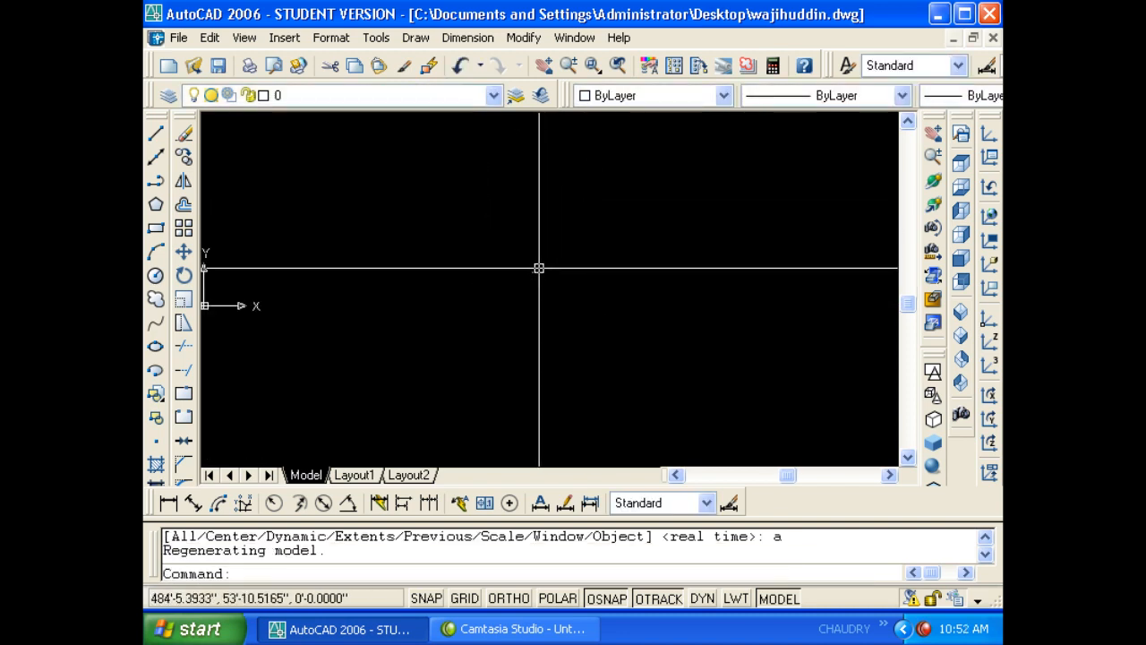
key(Escape)
text(z)
key(Return)
text(e)
key(Return)
scroll(517, 248, down, 5)
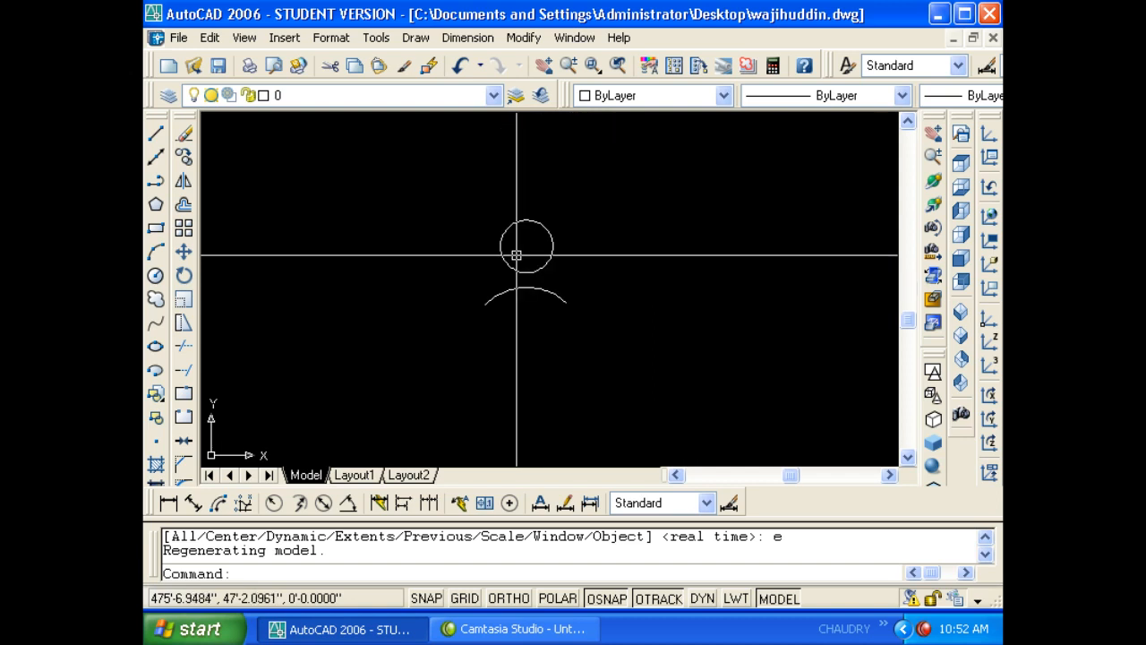
scroll(518, 248, up, 4)
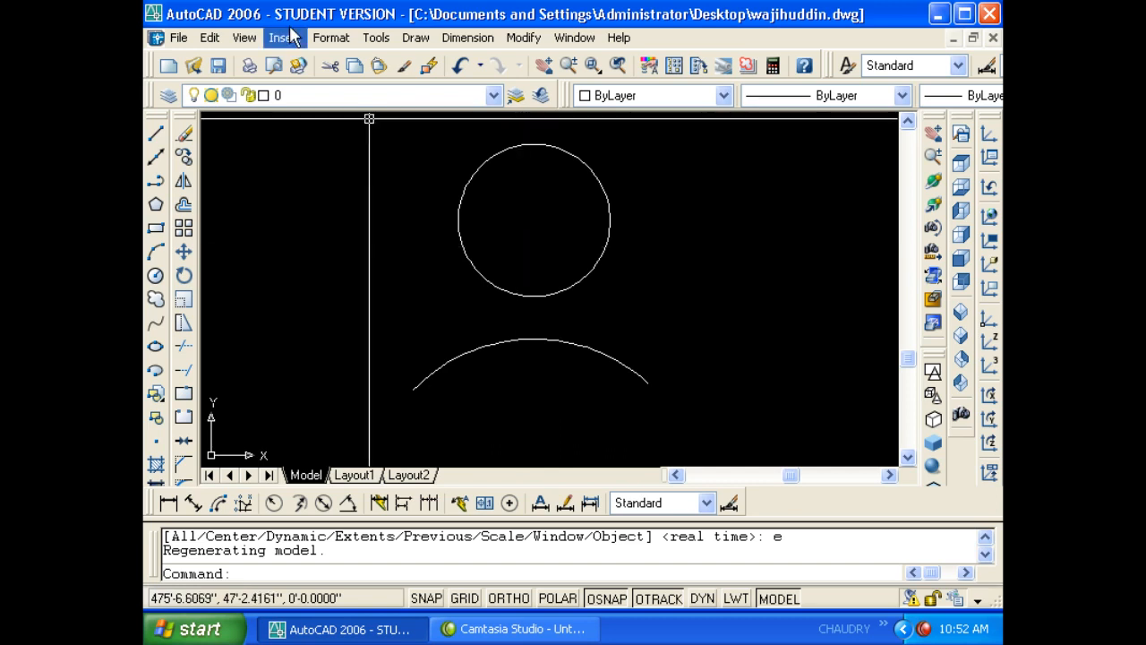
- Refresh the display with REGEN and then REGENALL
click(244, 38)
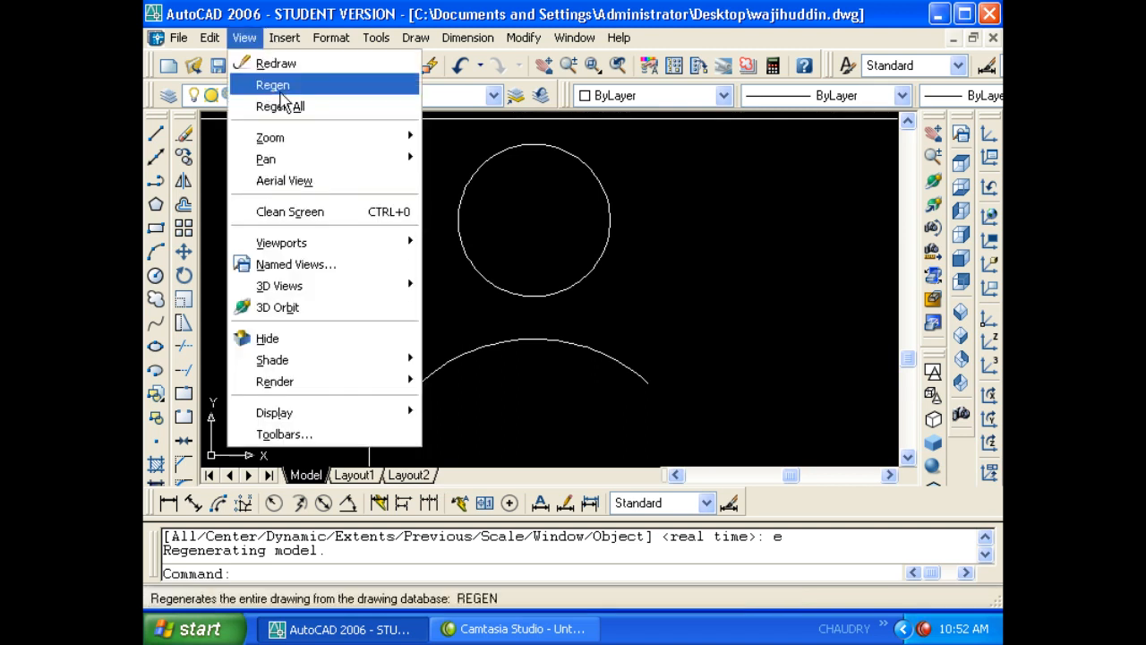
key(Escape)
key(Escape)
scroll(499, 215, down, 2)
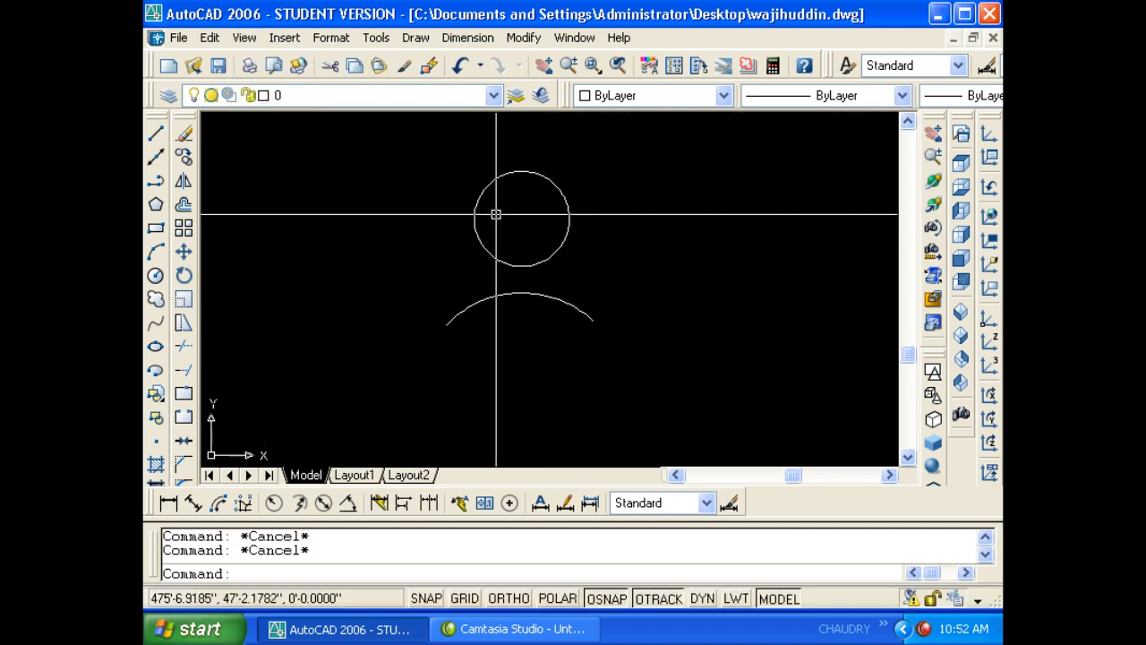
text(re)
key(Return)
key(Return)
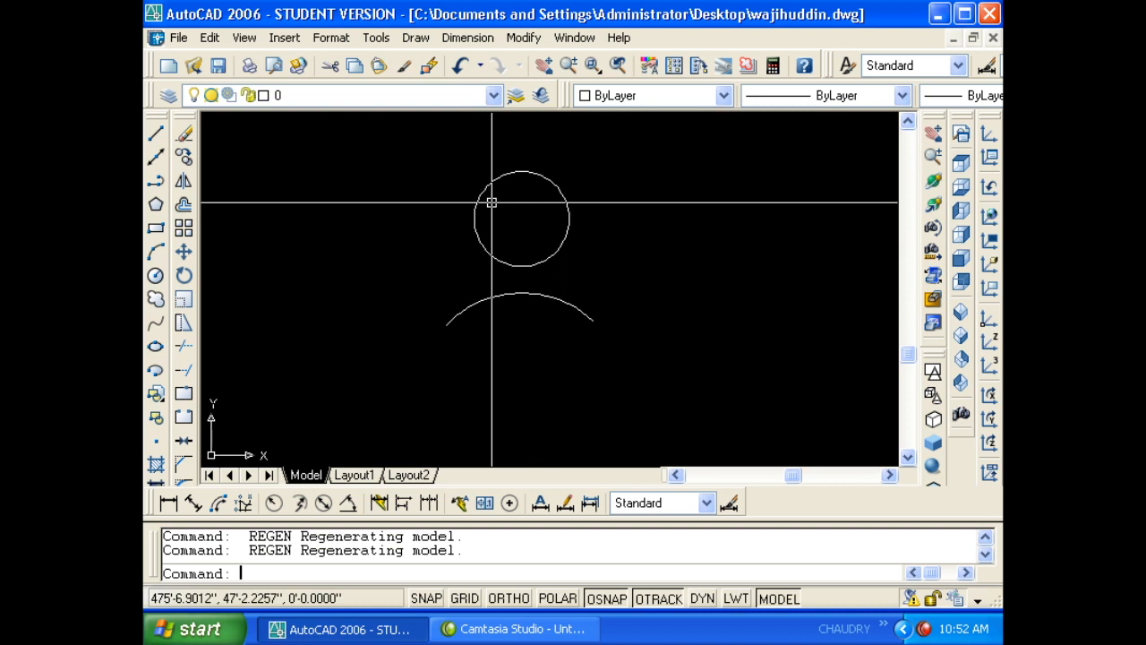
key(Escape)
key(Escape)
click(259, 39)
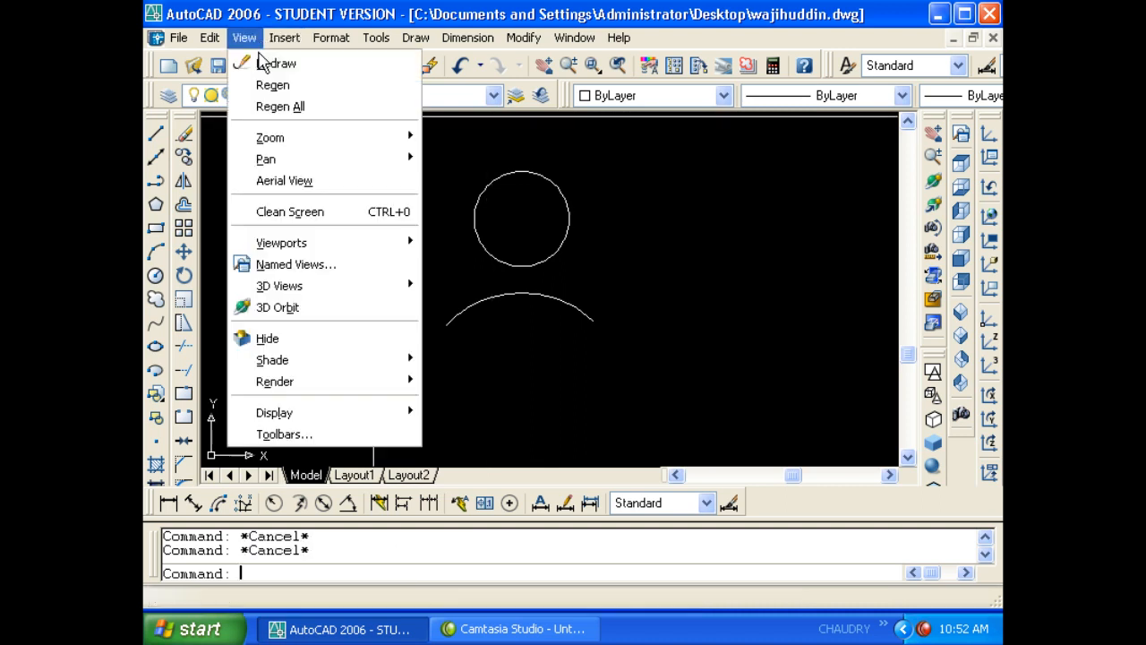
click(517, 157)
key(Escape)
key(Escape)
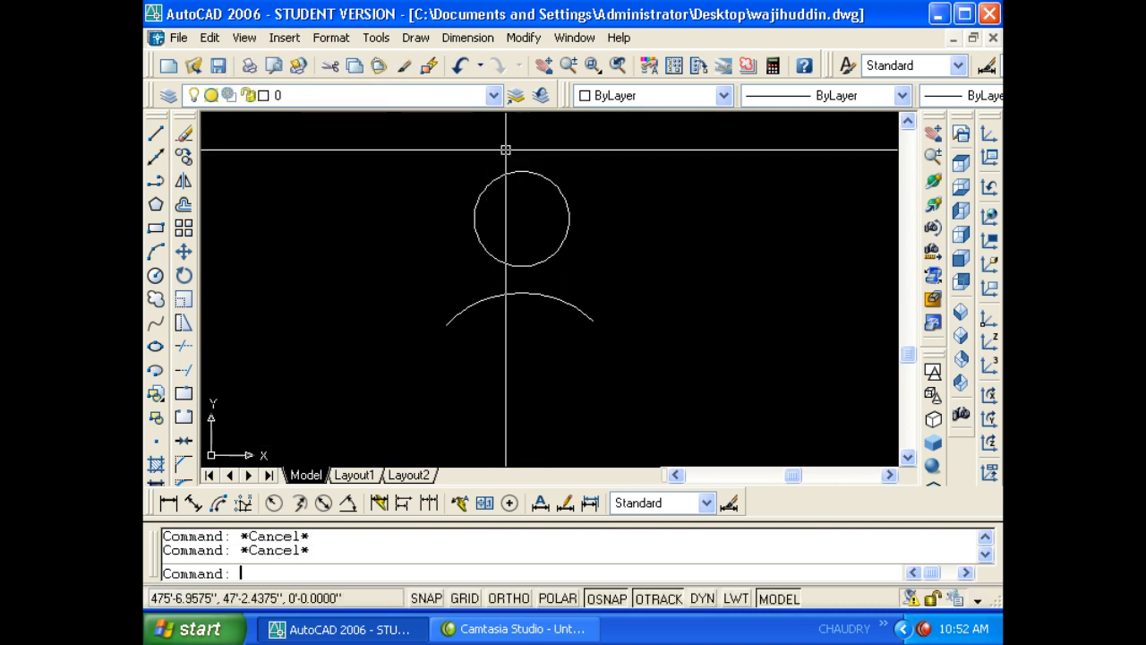
text(rea)
key(Return)
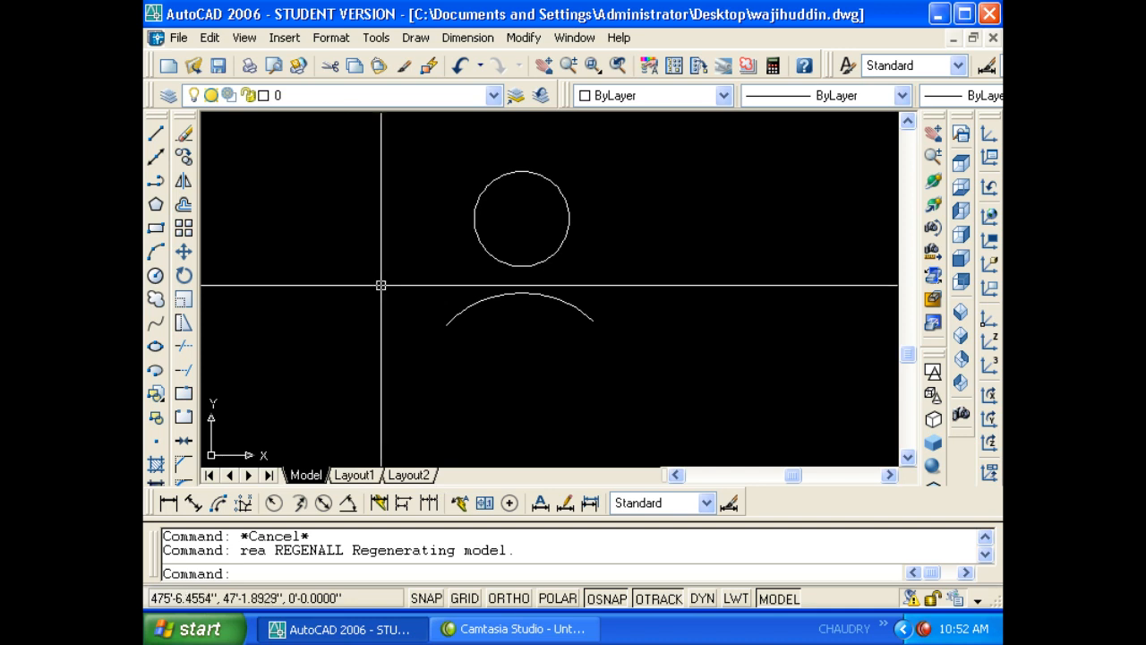
- Crossing-select the circle and arc and erase them
click(589, 345)
click(464, 205)
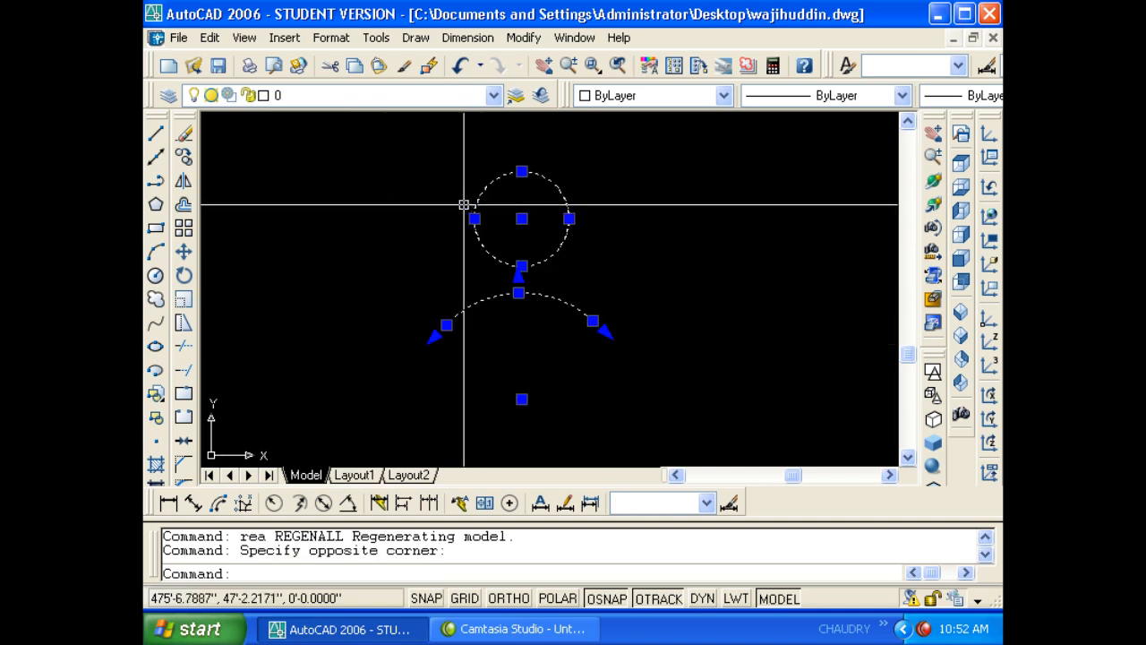
text(e)
key(Return)
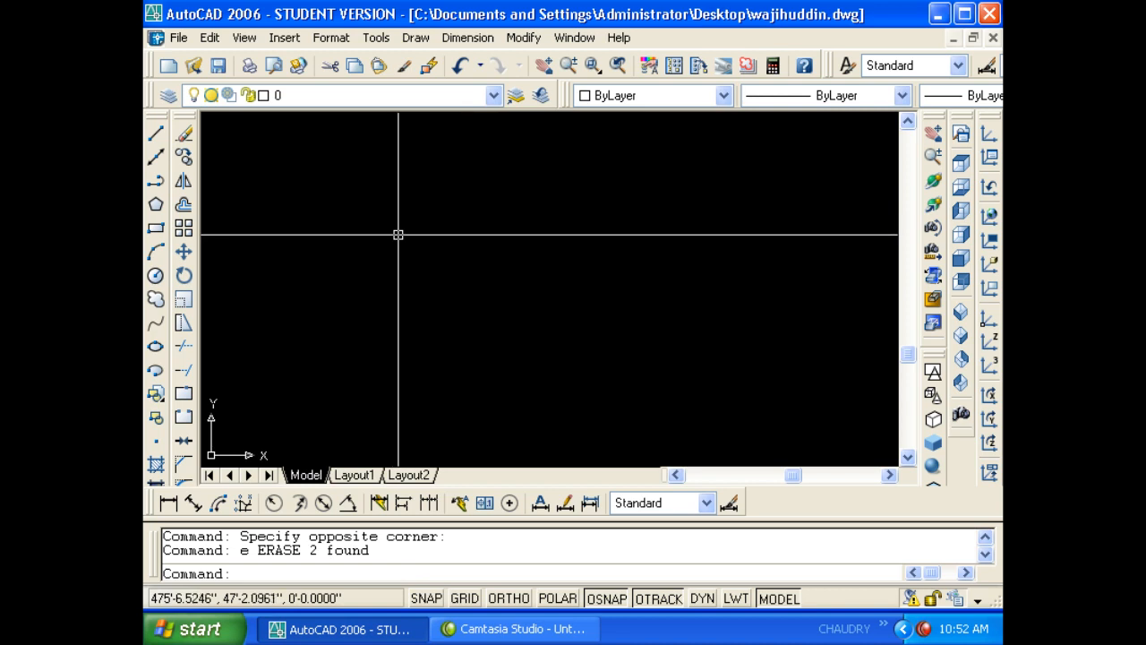
click(222, 40)
mouse_move(242, 37)
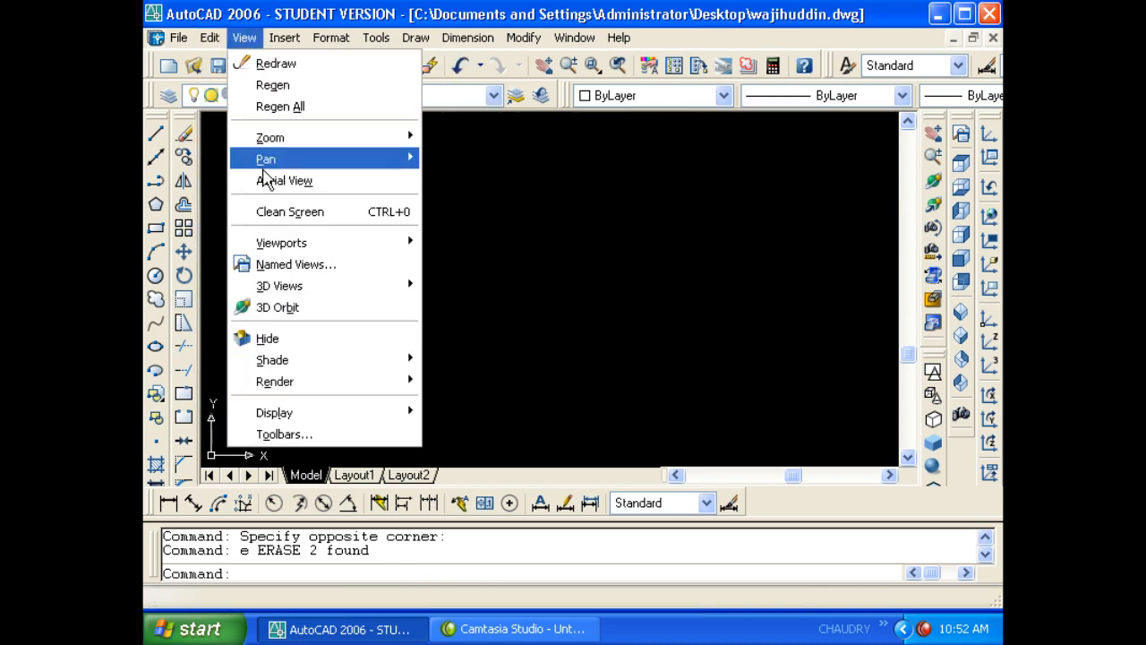
mouse_move(290, 162)
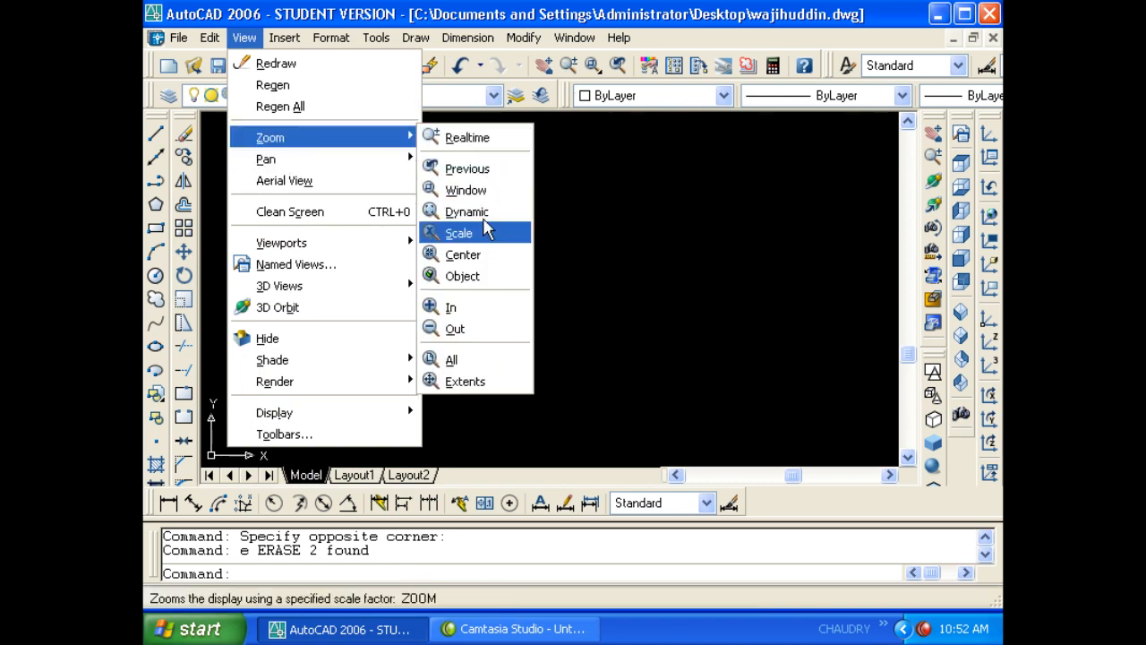
mouse_move(348, 162)
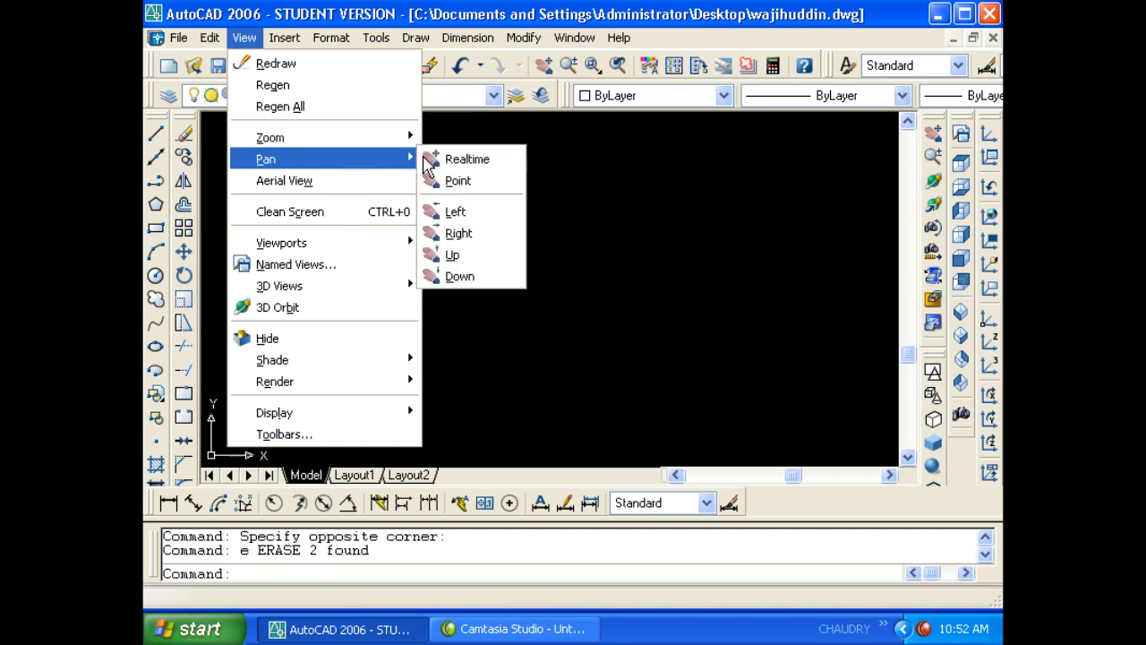
click(439, 158)
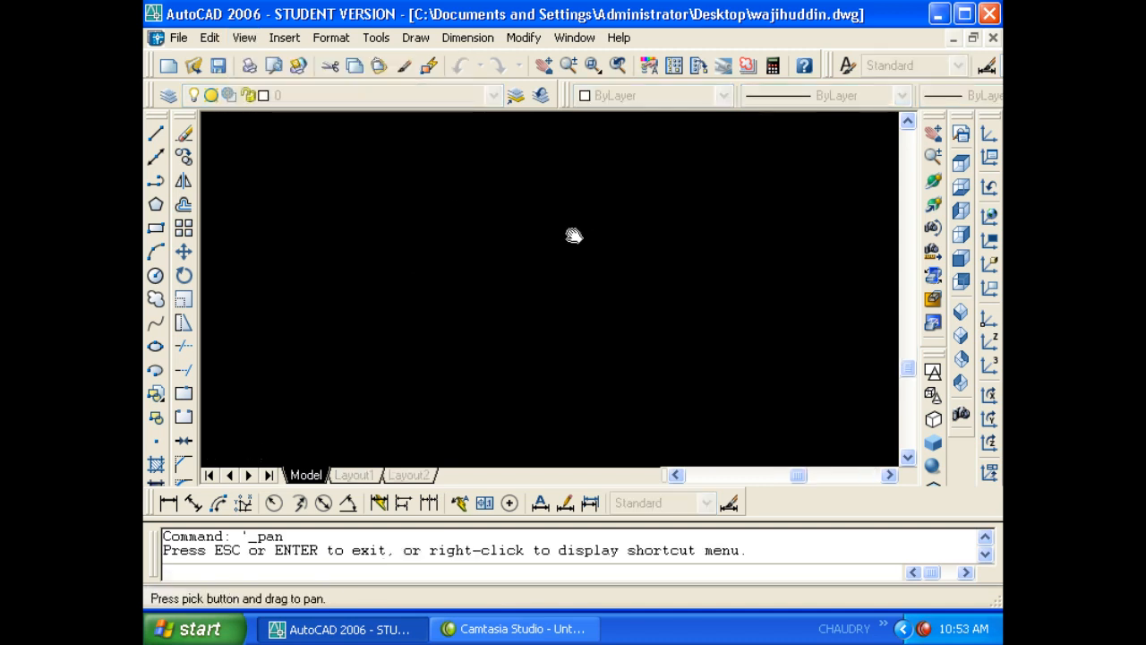
right_click(455, 203)
click(475, 213)
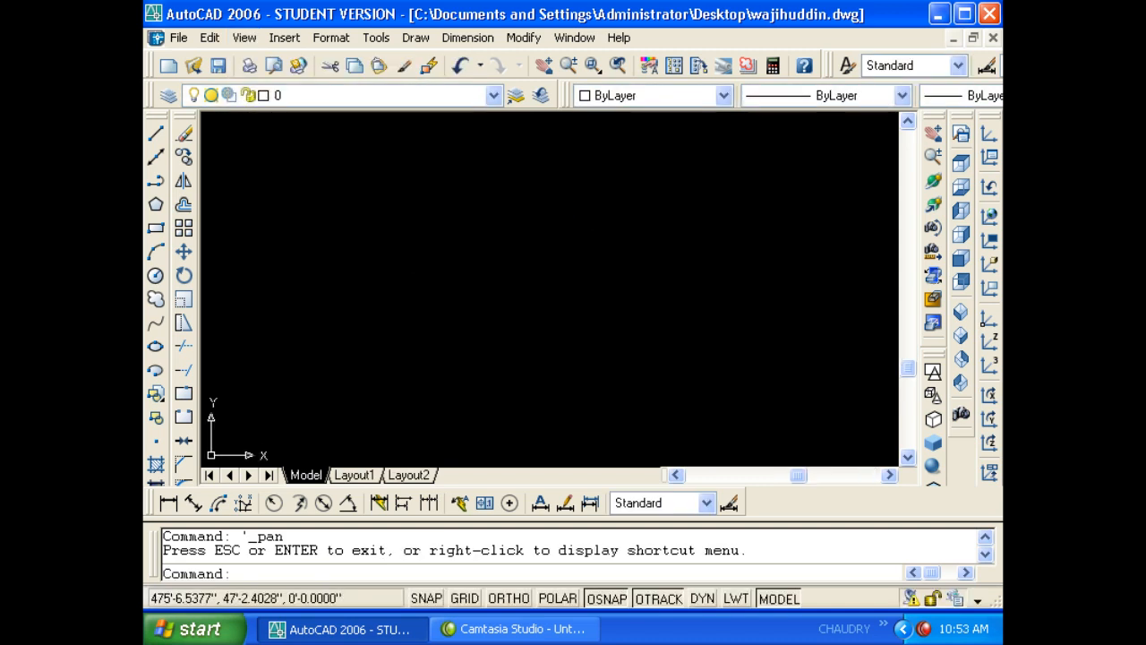
click(244, 37)
click(315, 176)
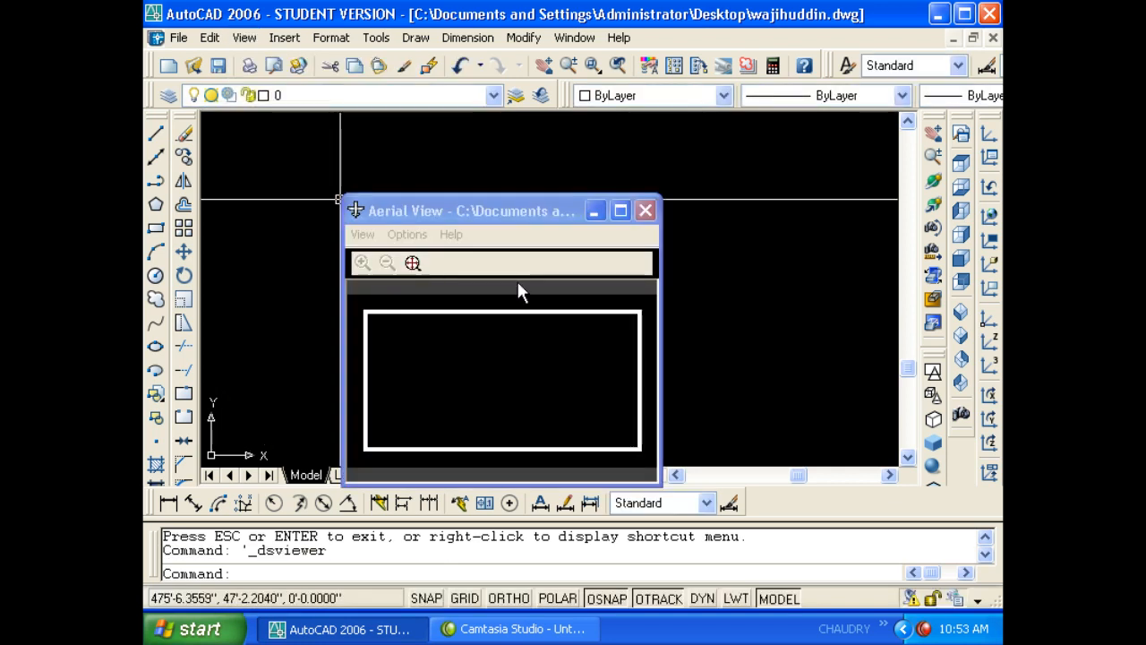
drag(502, 212, 616, 164)
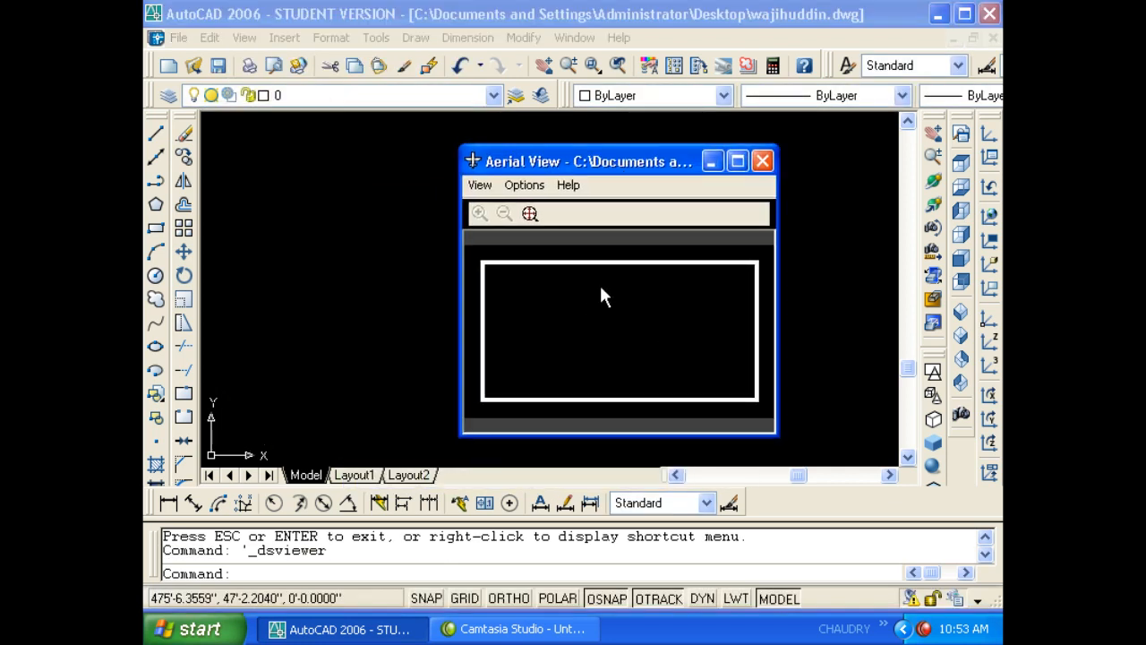
click(762, 161)
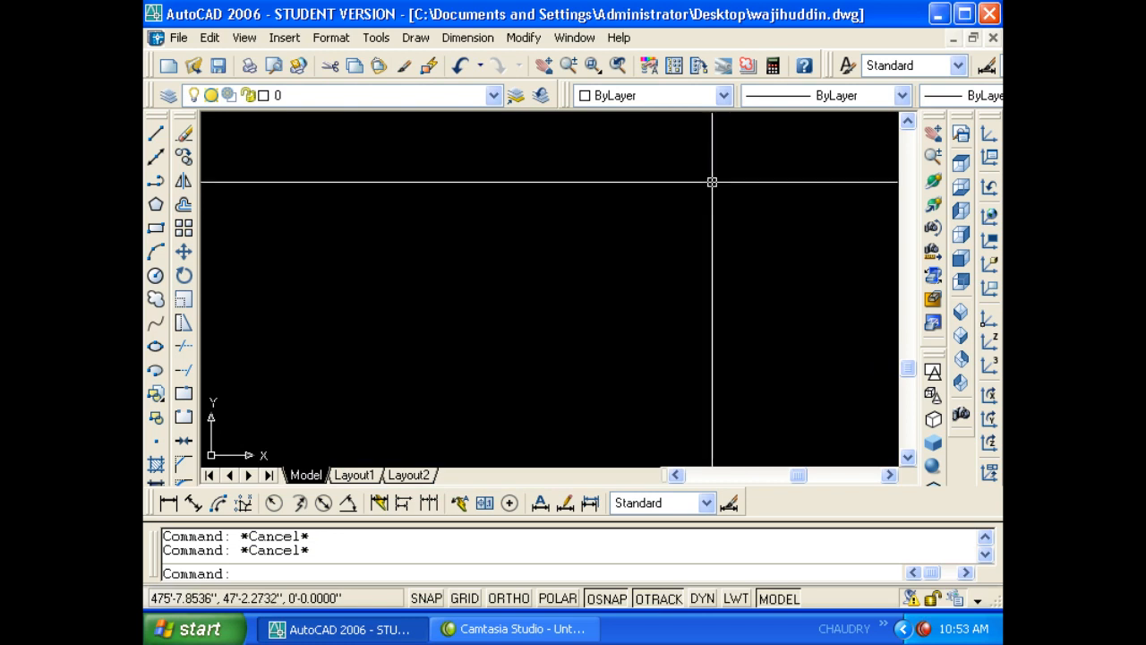
text(rec)
key(Return)
click(420, 193)
click(634, 396)
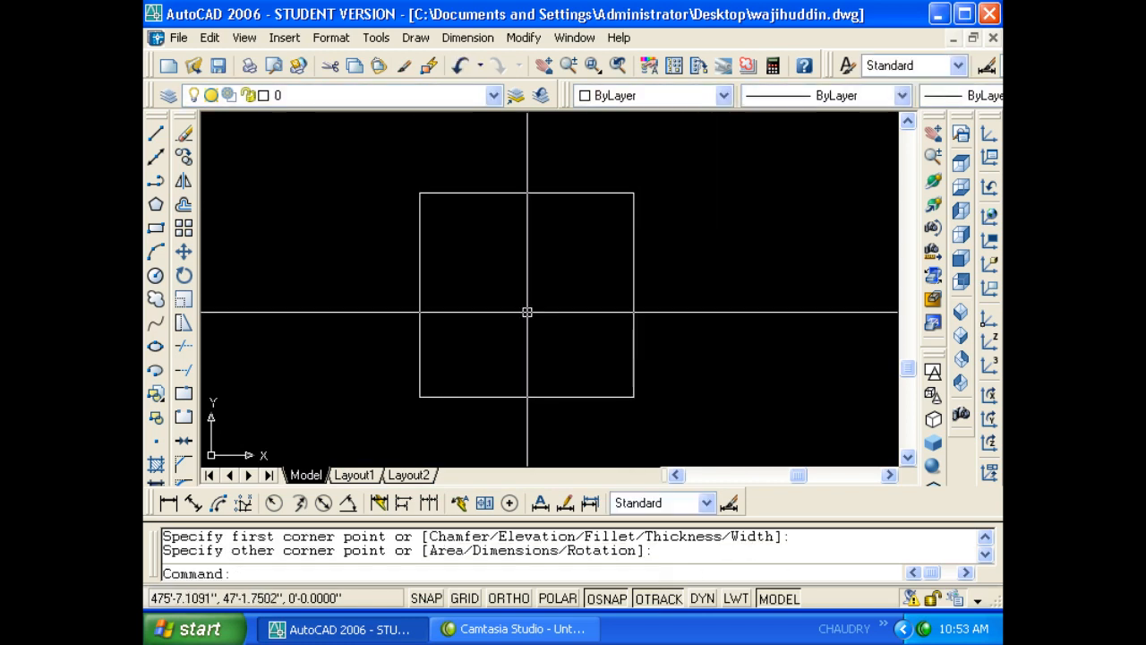
click(242, 40)
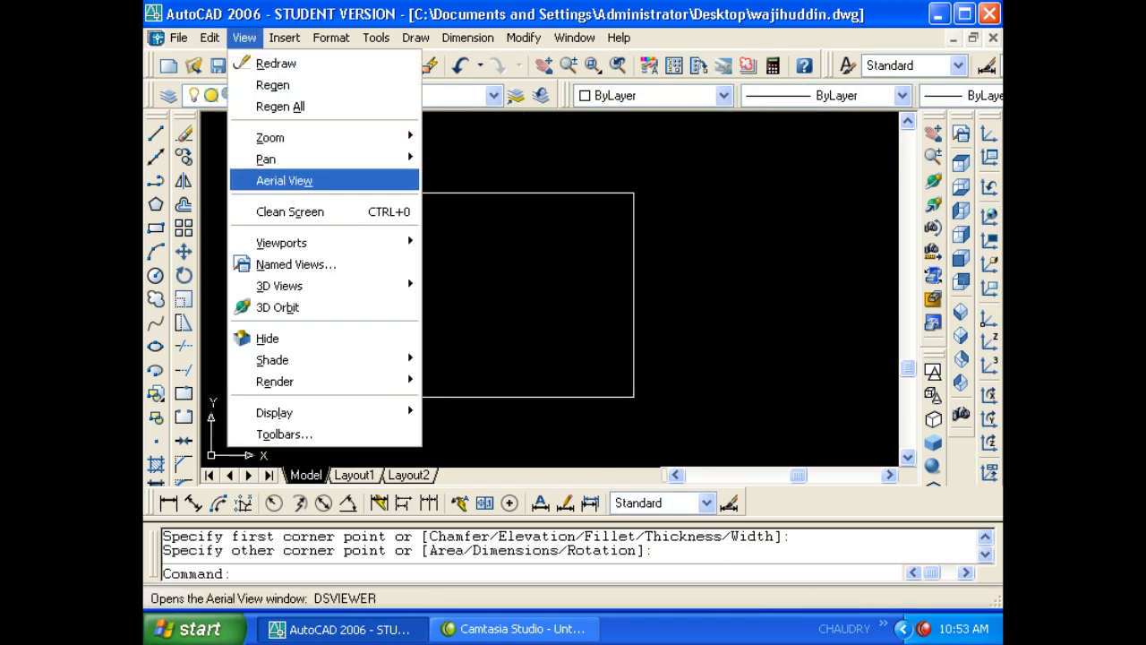
click(284, 180)
drag(596, 161, 763, 263)
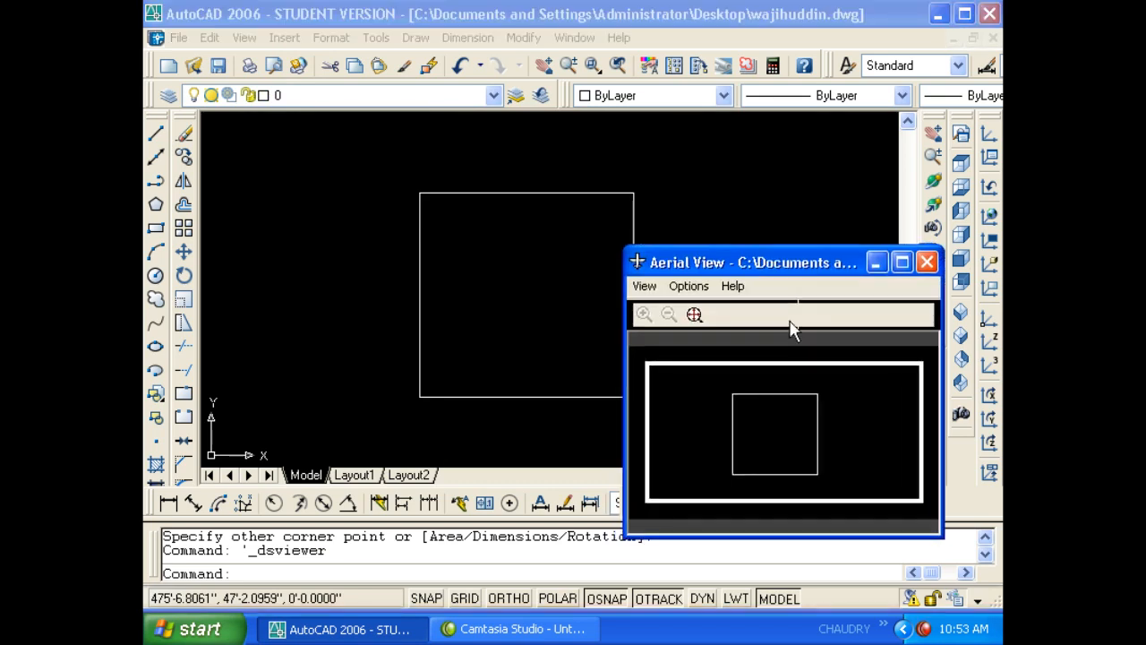
click(933, 265)
click(243, 38)
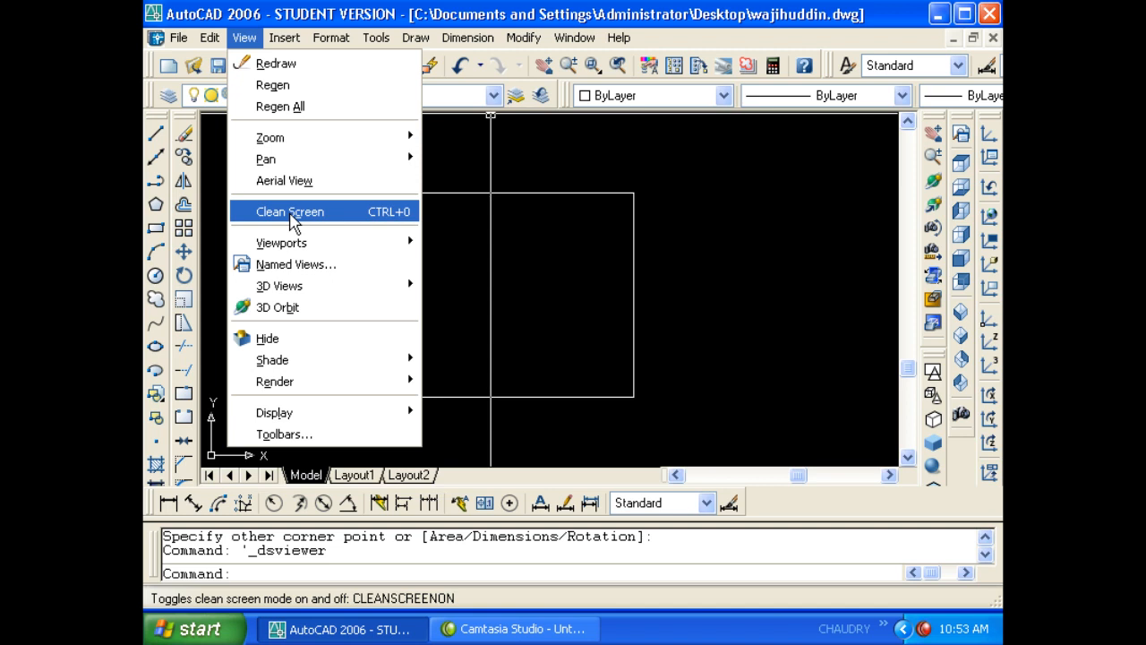
click(290, 215)
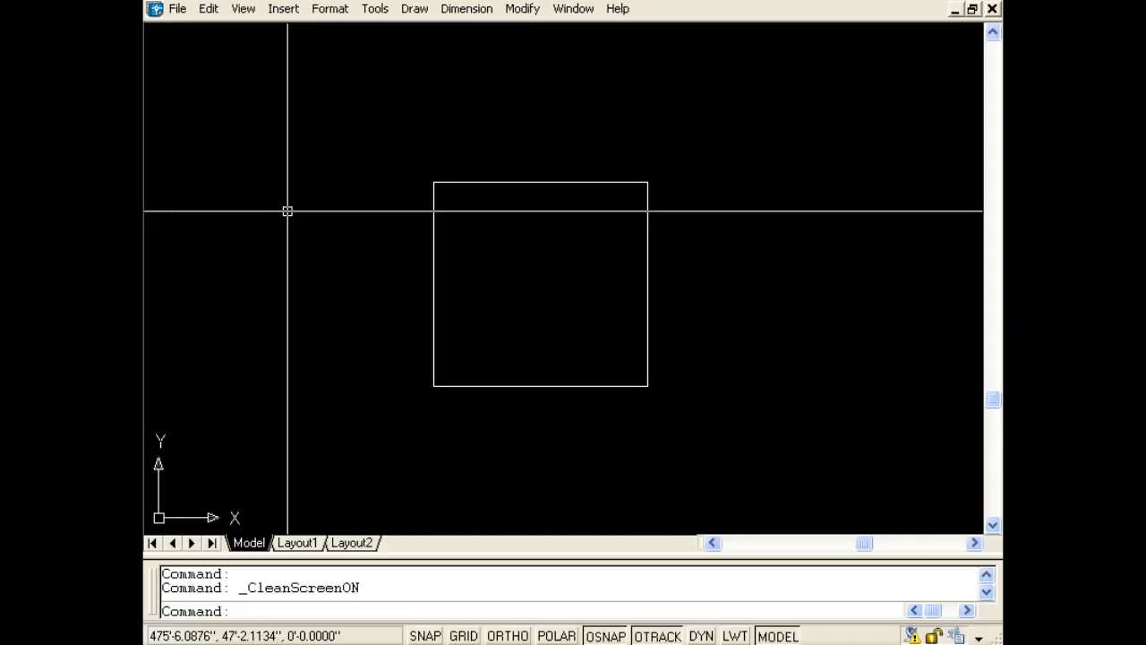
key(ctrl+0)
key(ctrl+0)
key(ctrl+0)
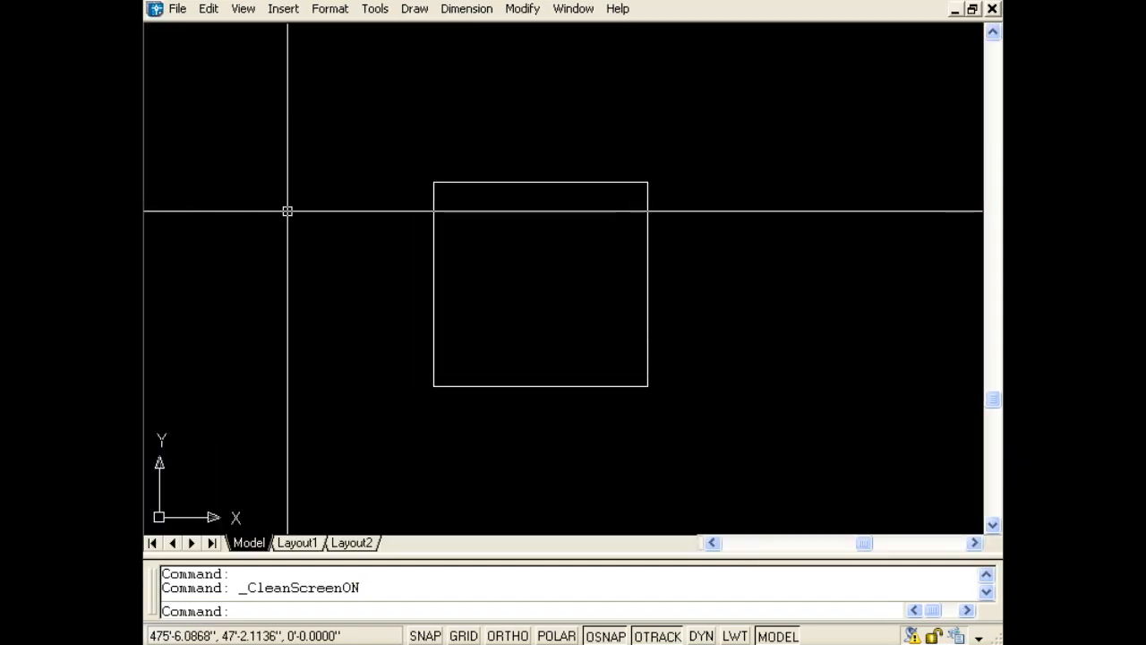
key(ctrl+0)
key(ctrl+0)
key(ctrl+0)
key(ctrl+0)
key(ctrl+0)
key(ctrl+0)
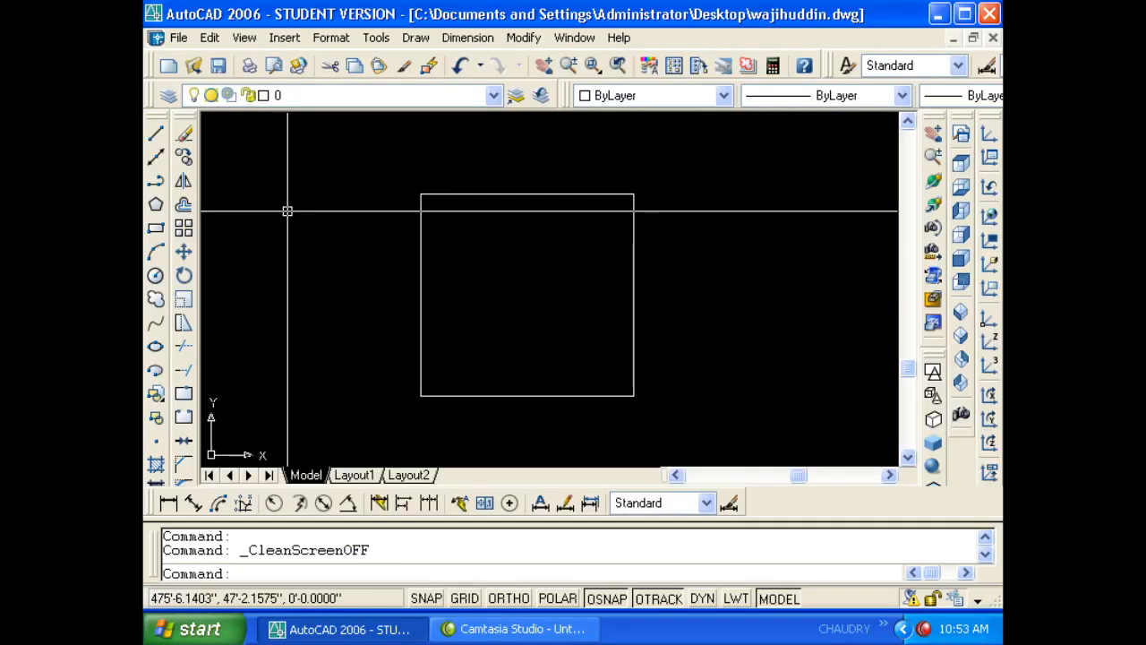
key(ctrl+0)
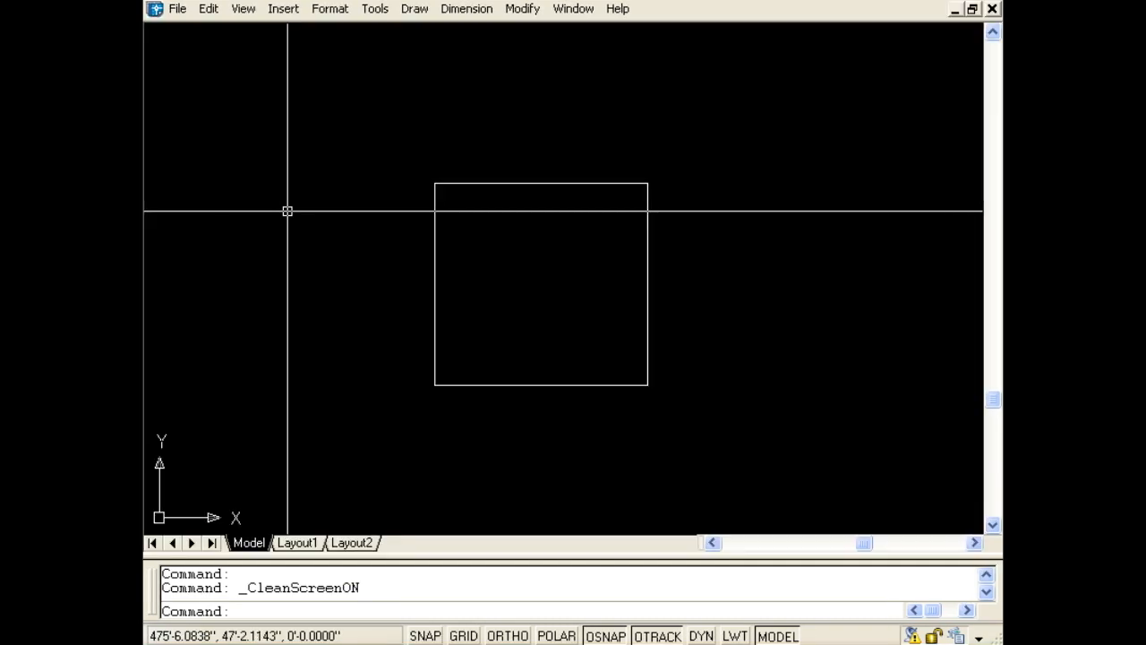
key(ctrl+9)
key(ctrl+9)
key(ctrl+9)
key(ctrl+9)
key(ctrl+9)
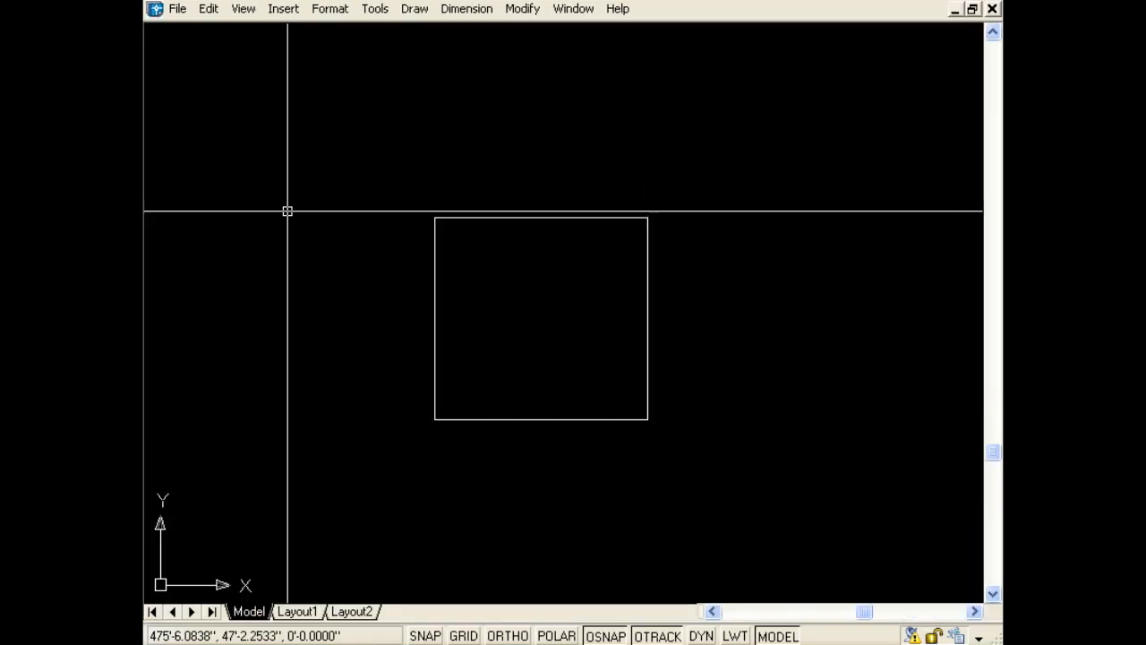
key(ctrl+9)
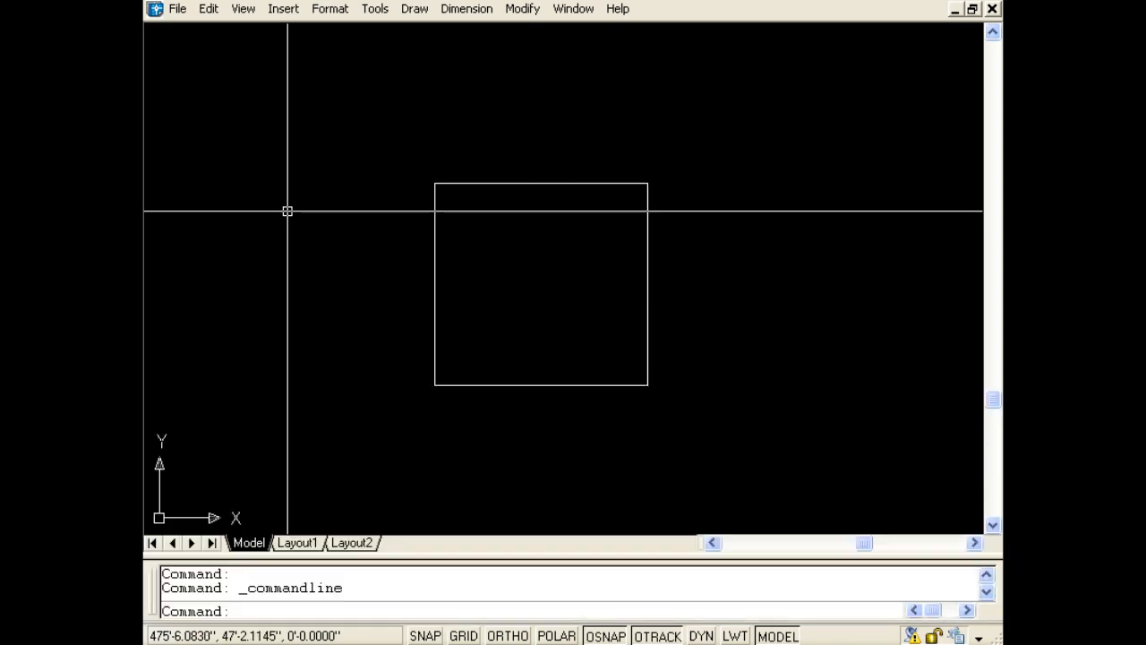
key(ctrl+0)
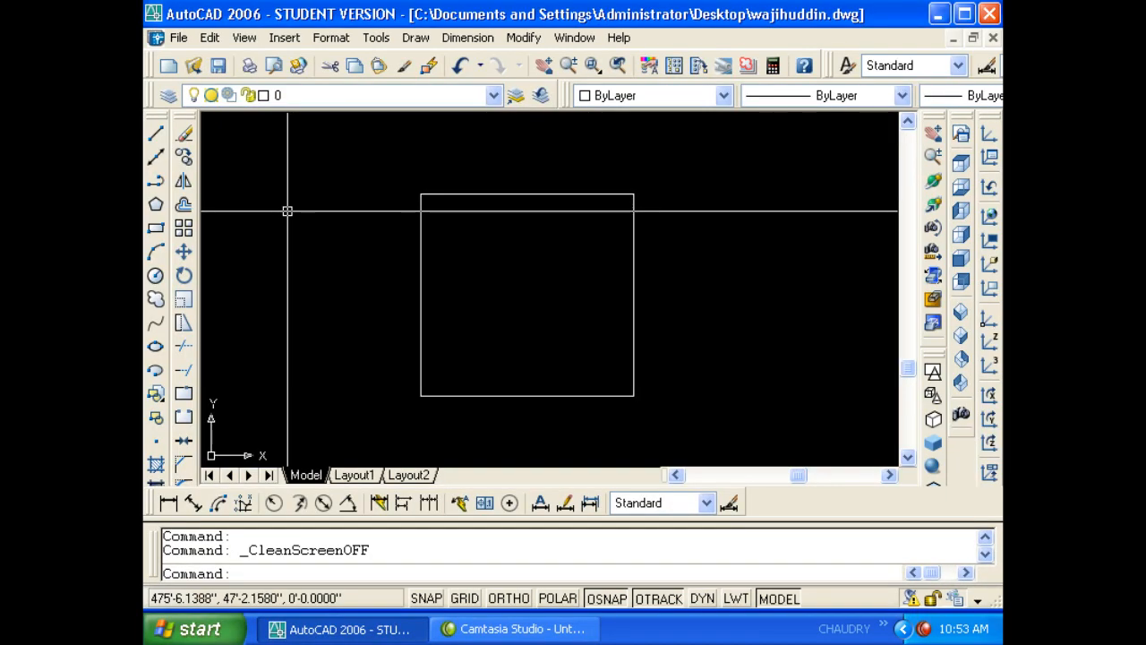
- Browse the View, Insert and Format menus to locate the Layer settings
click(244, 38)
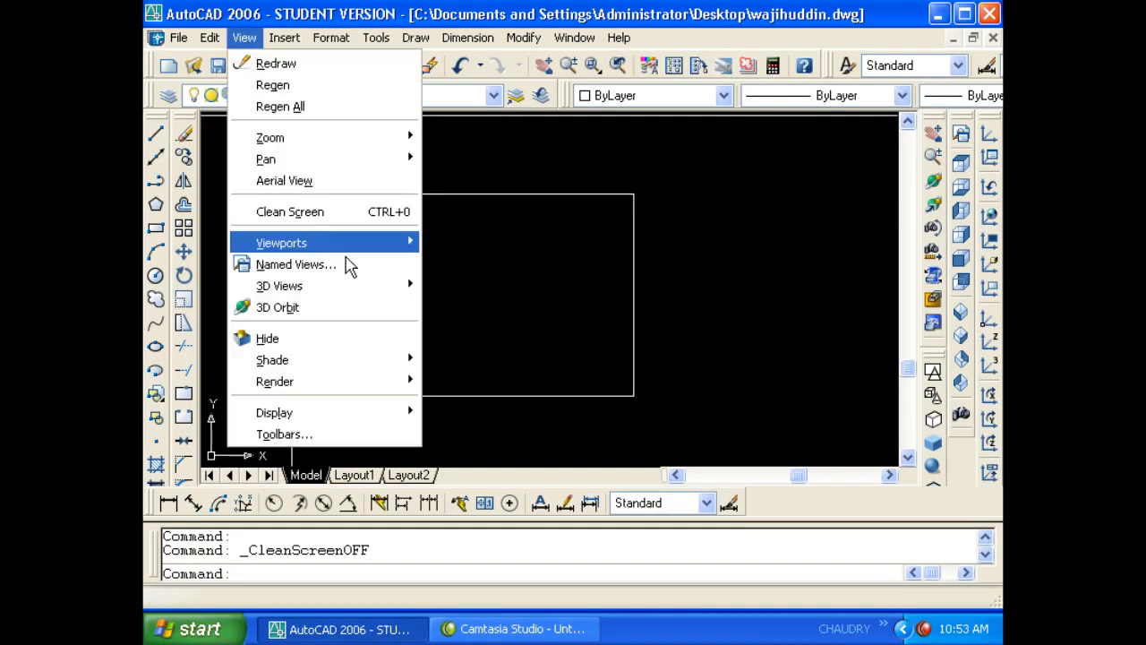
mouse_move(349, 257)
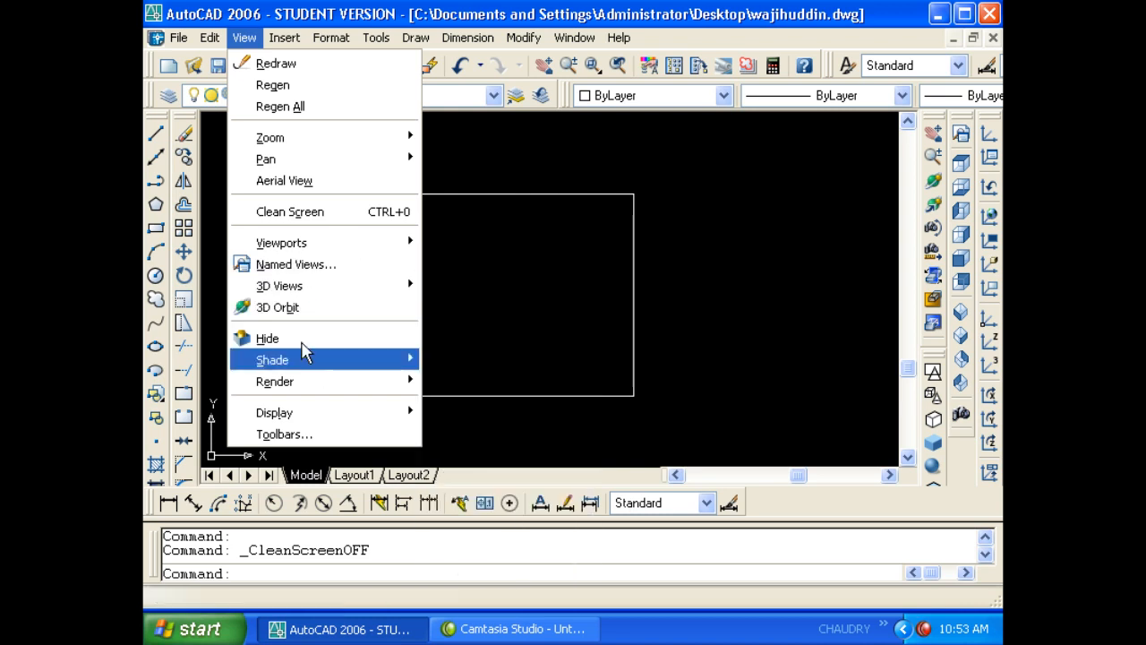
mouse_move(285, 38)
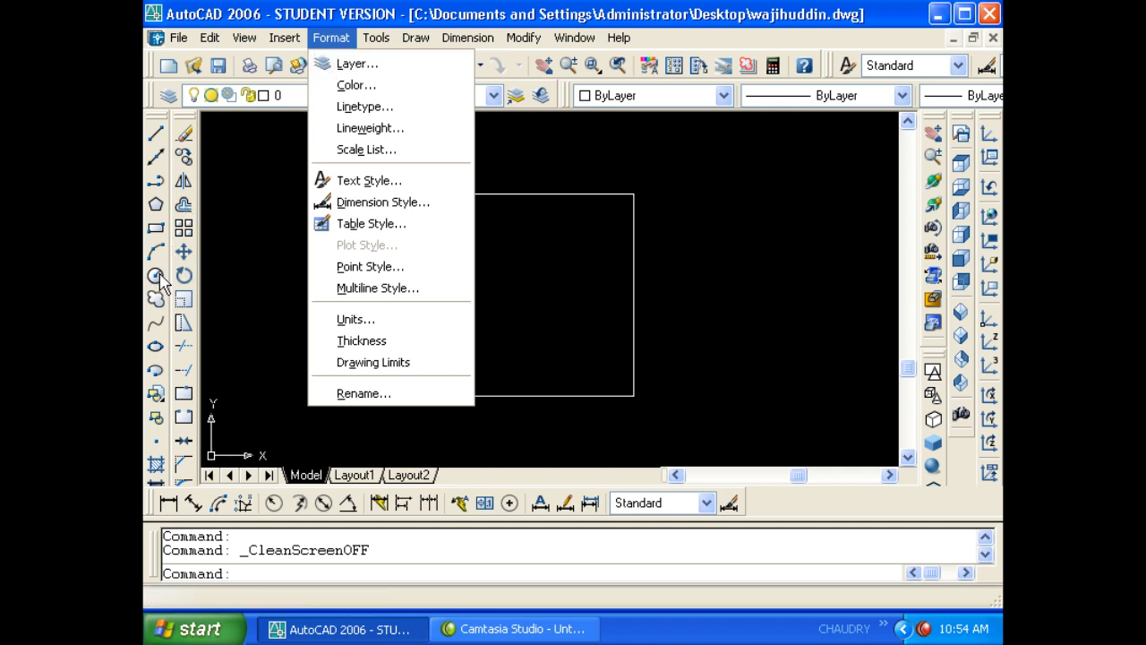
mouse_move(417, 37)
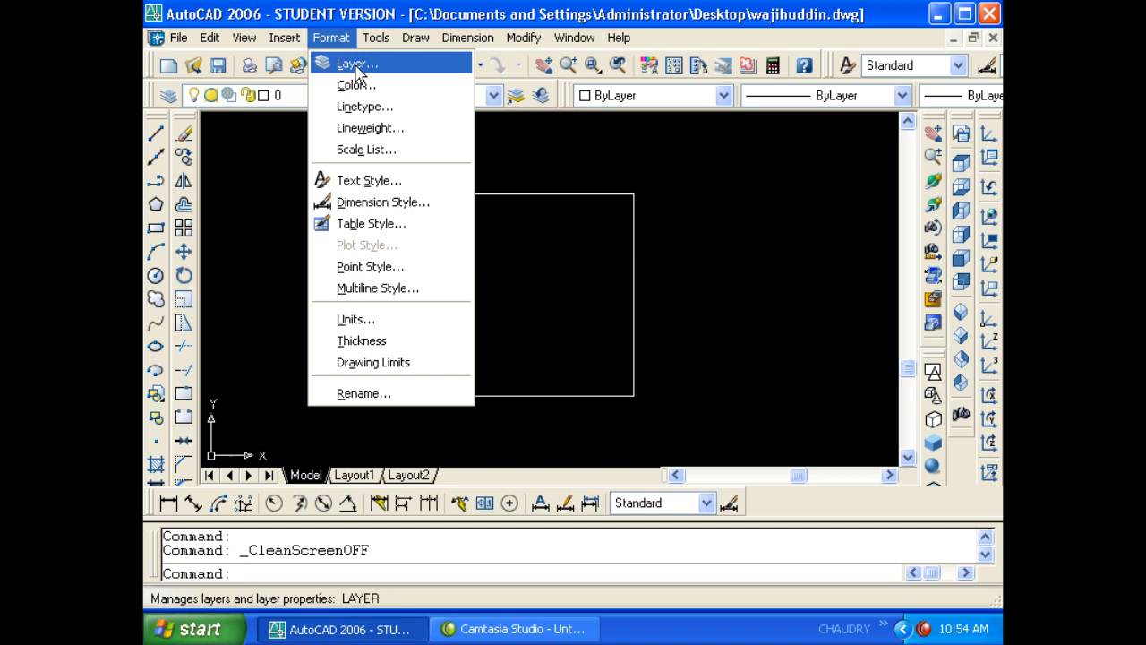
- Open the Layer Properties Manager with LA and create a layer named wall
click(571, 147)
click(570, 147)
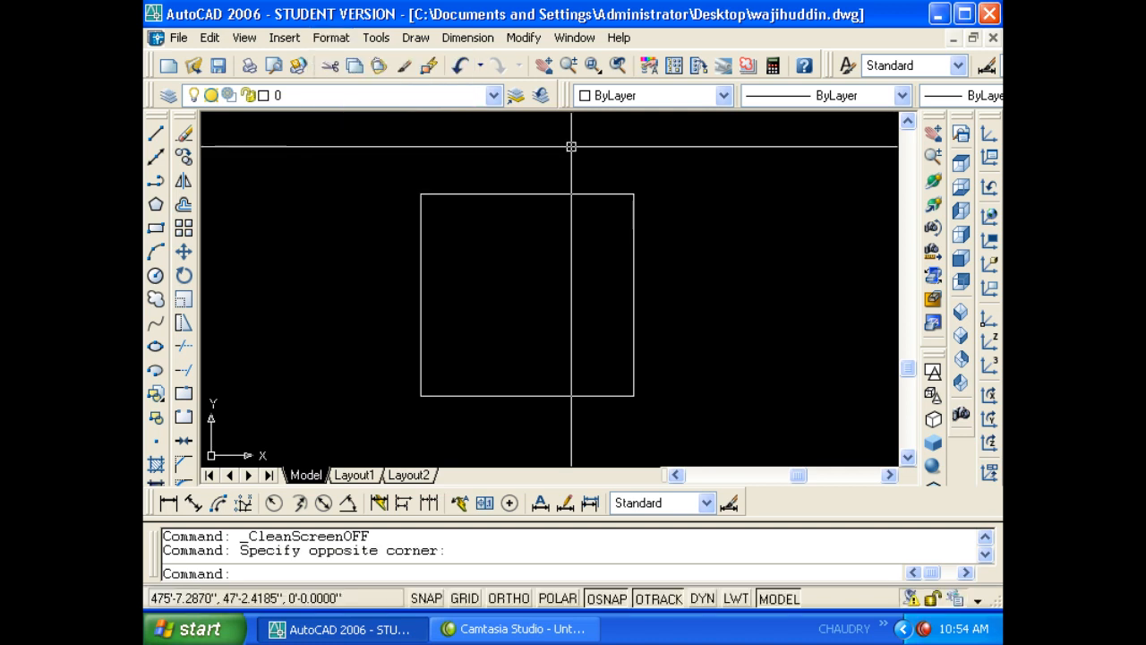
key(Escape)
key(Escape)
text(la)
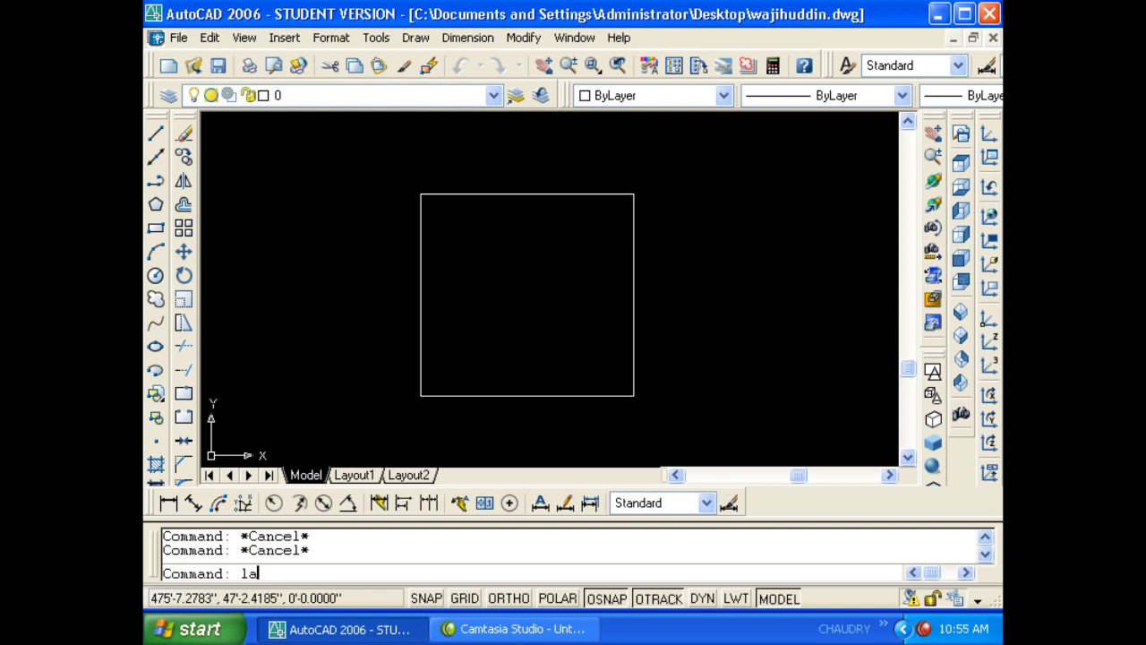
key(Return)
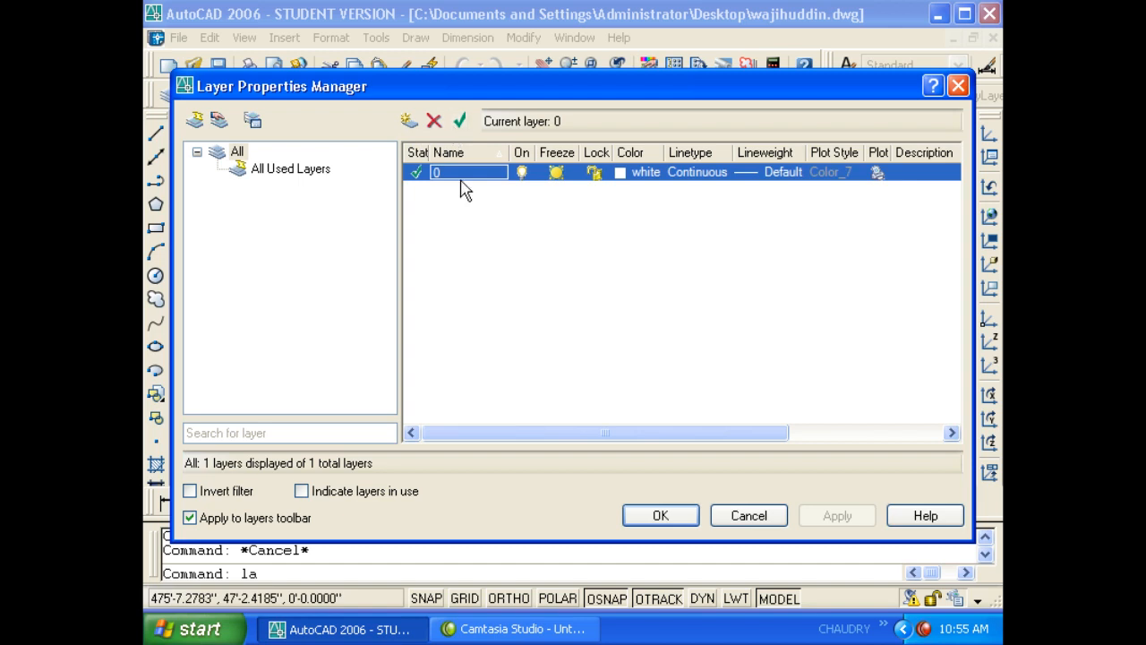
click(410, 122)
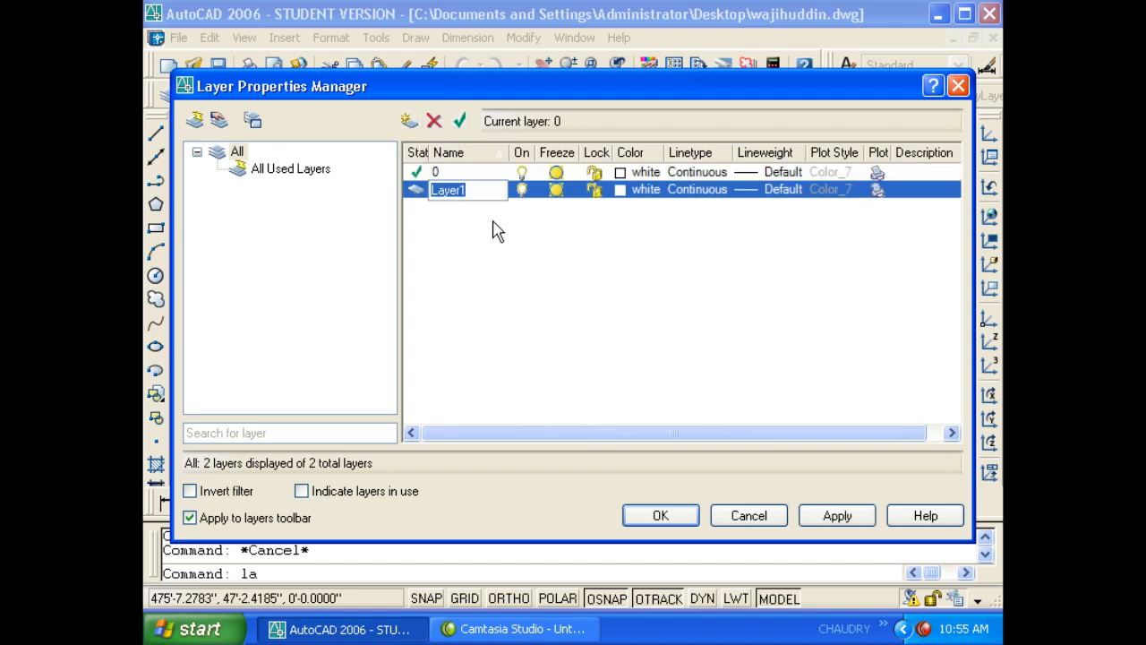
text(wall)
key(Return)
- Add layers named window, door, dim, text and projection
key(alt+n)
text(w)
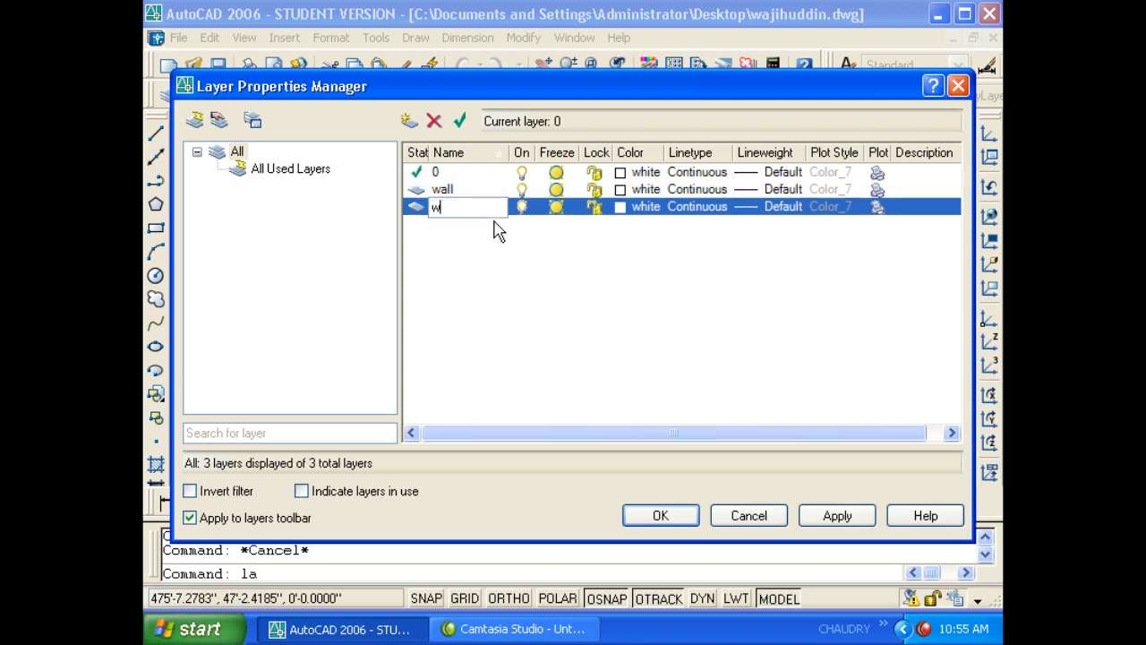
text(indow)
key(comma)
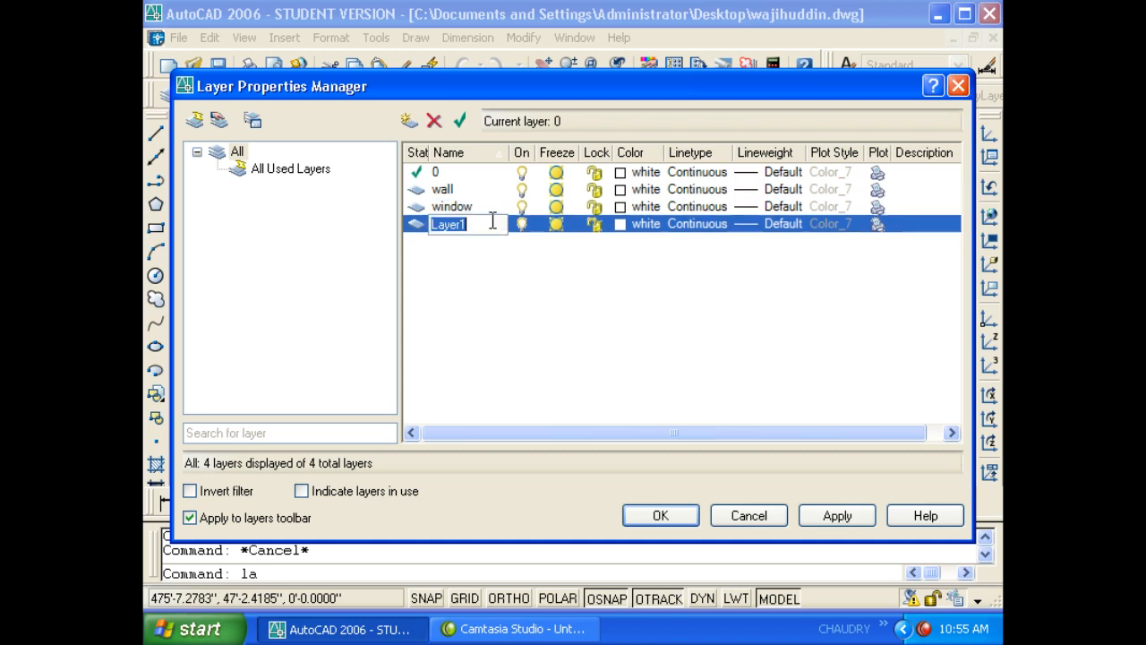
text(door)
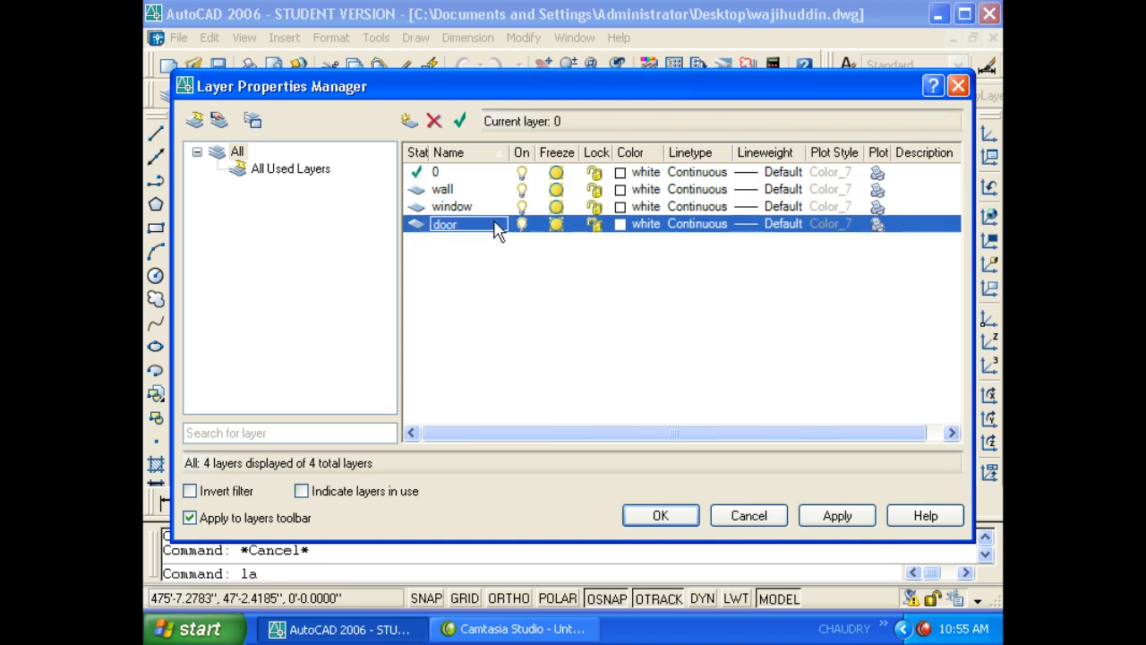
key(comma)
text(dim)
key(comma)
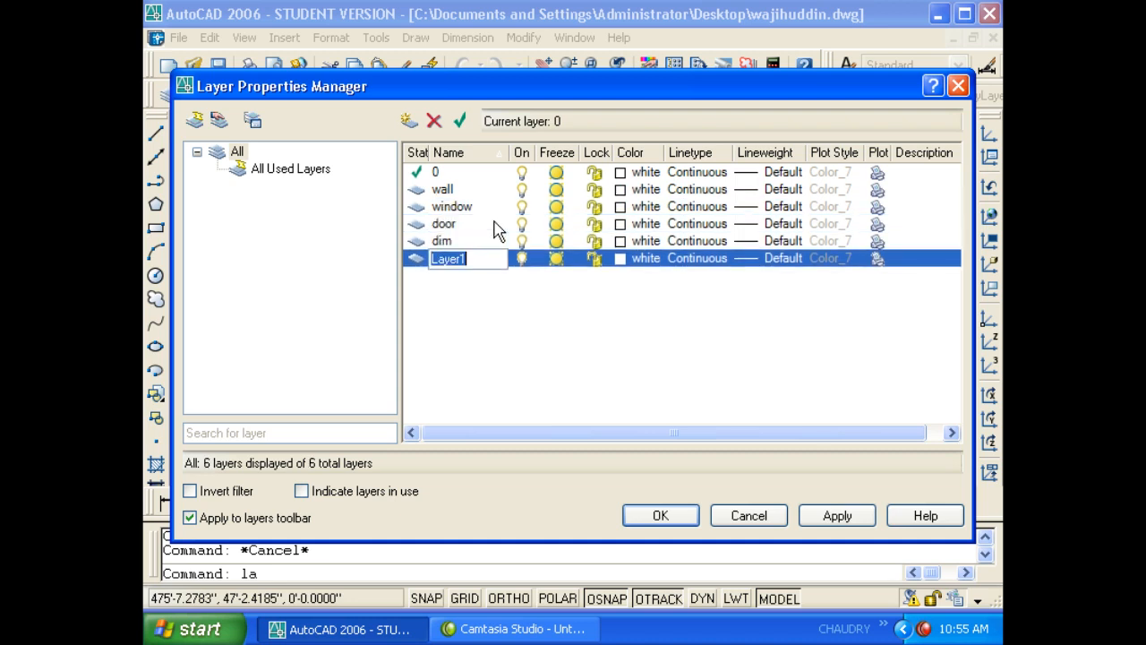
text(text)
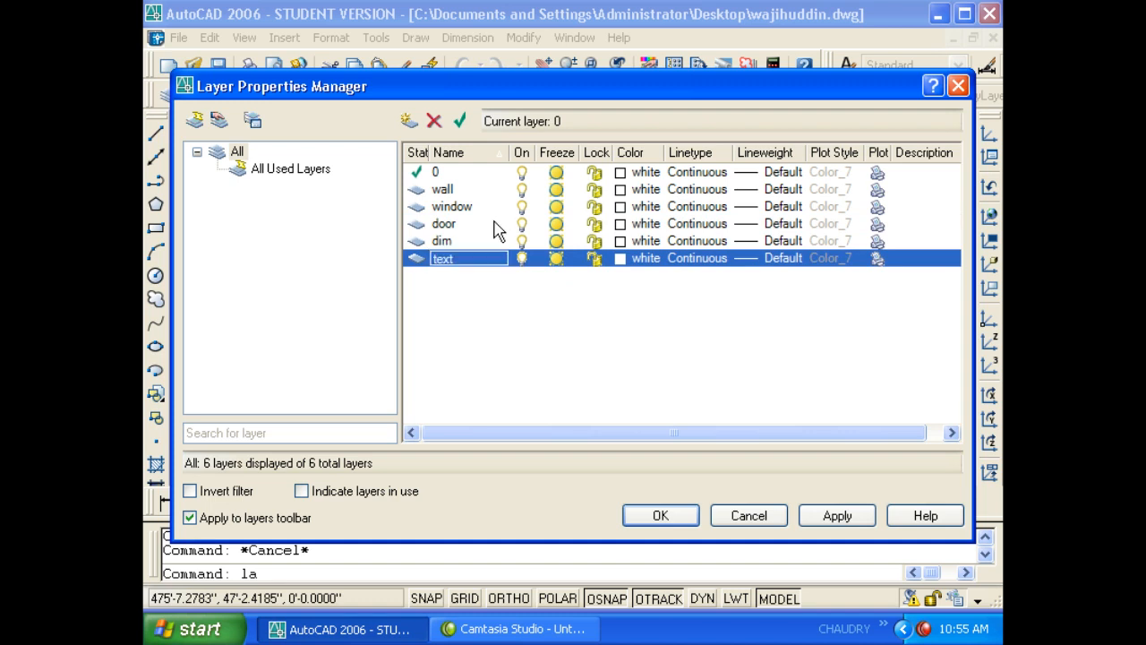
key(comma)
text(pro)
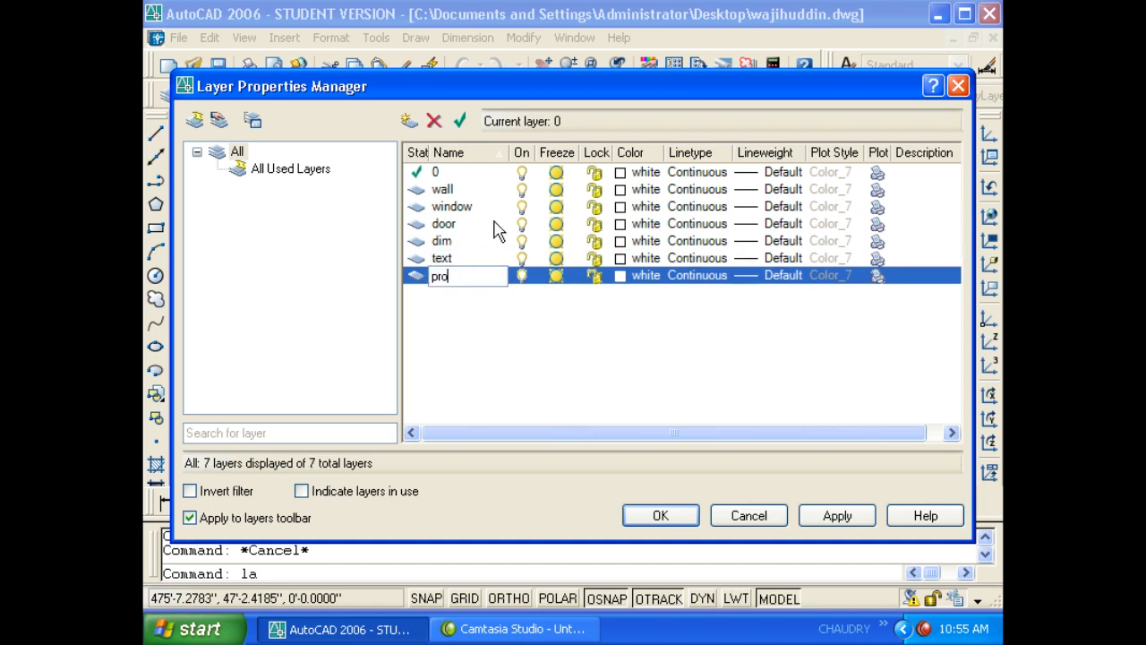
text(jection)
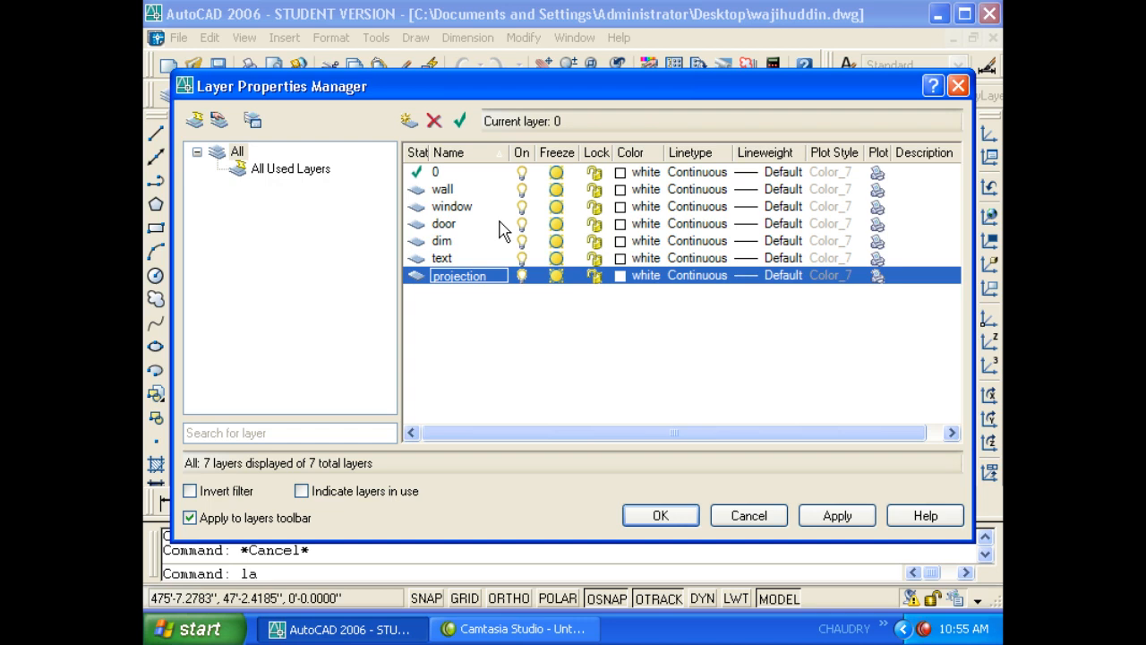
- Set the wall layer colour to red and the window layer to colour 130
click(621, 190)
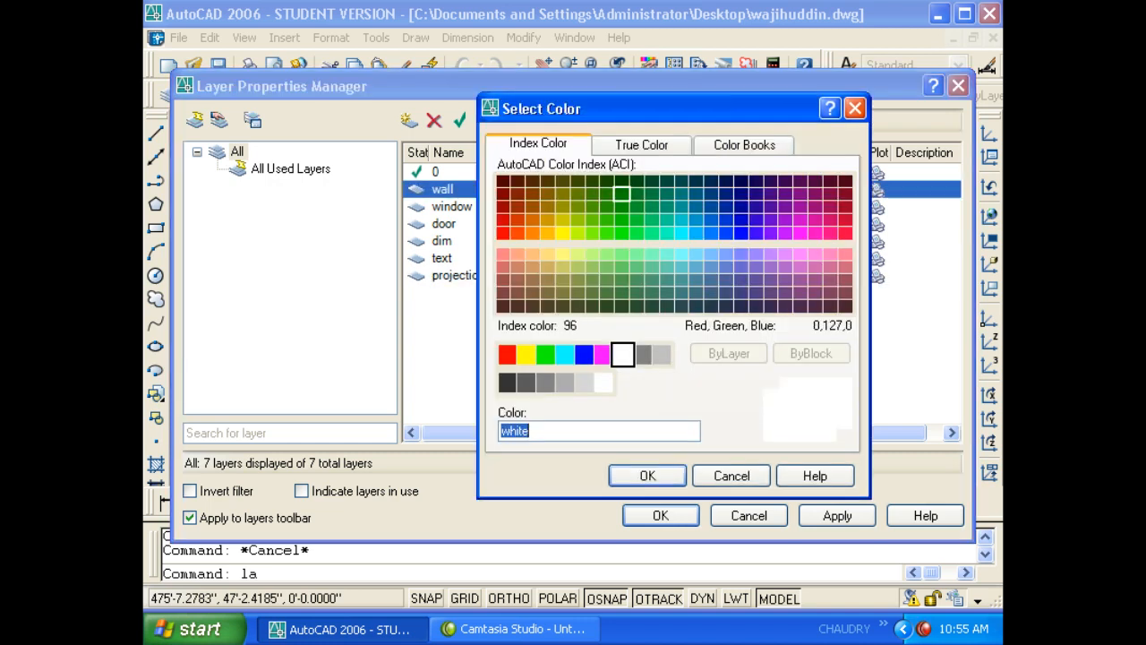
click(507, 354)
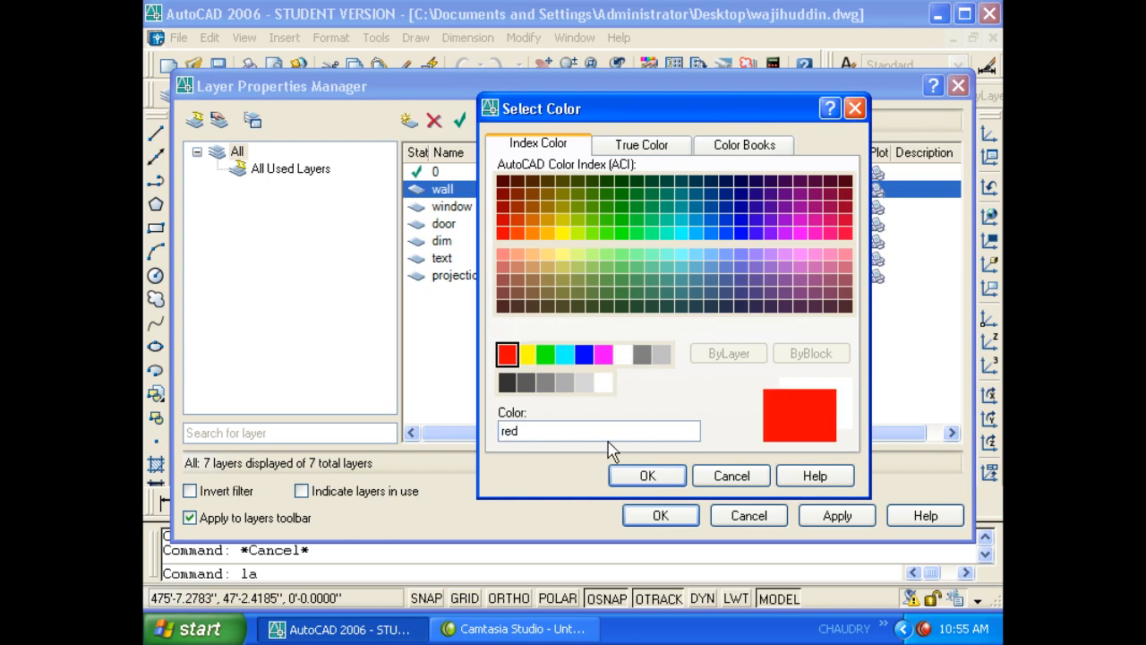
click(626, 475)
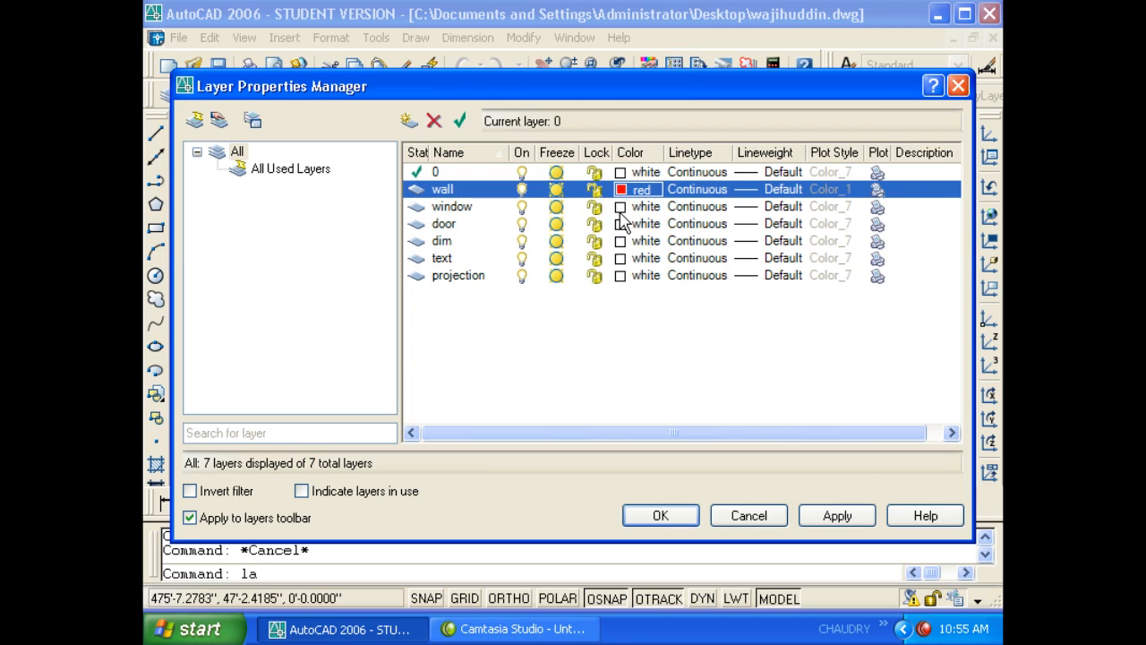
click(619, 208)
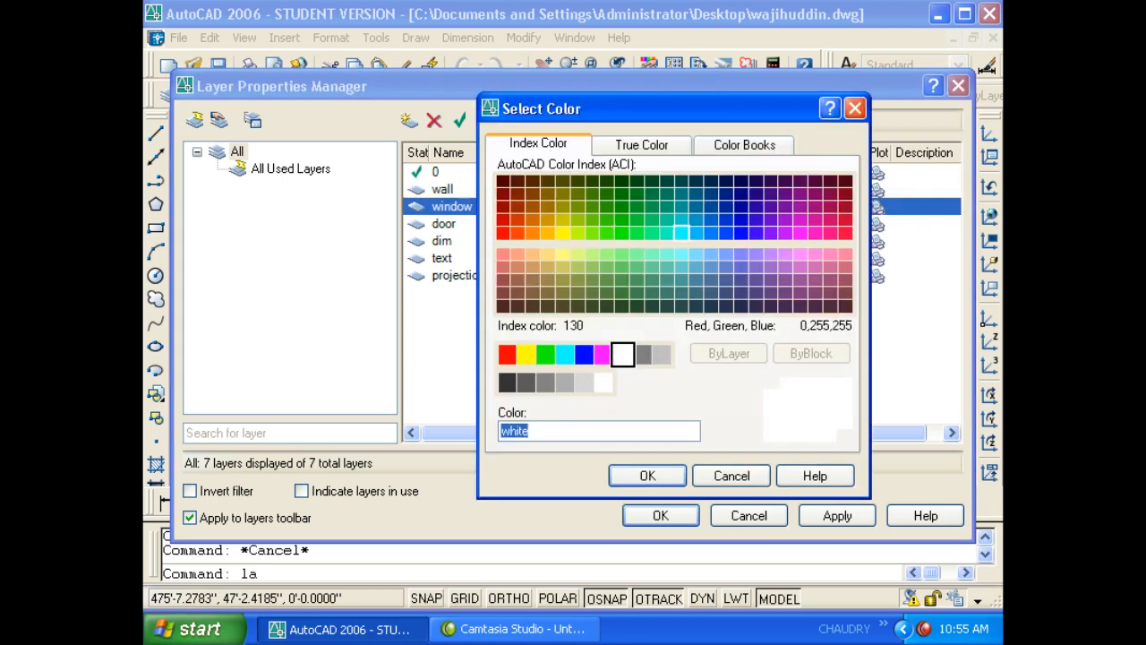
click(682, 232)
click(647, 478)
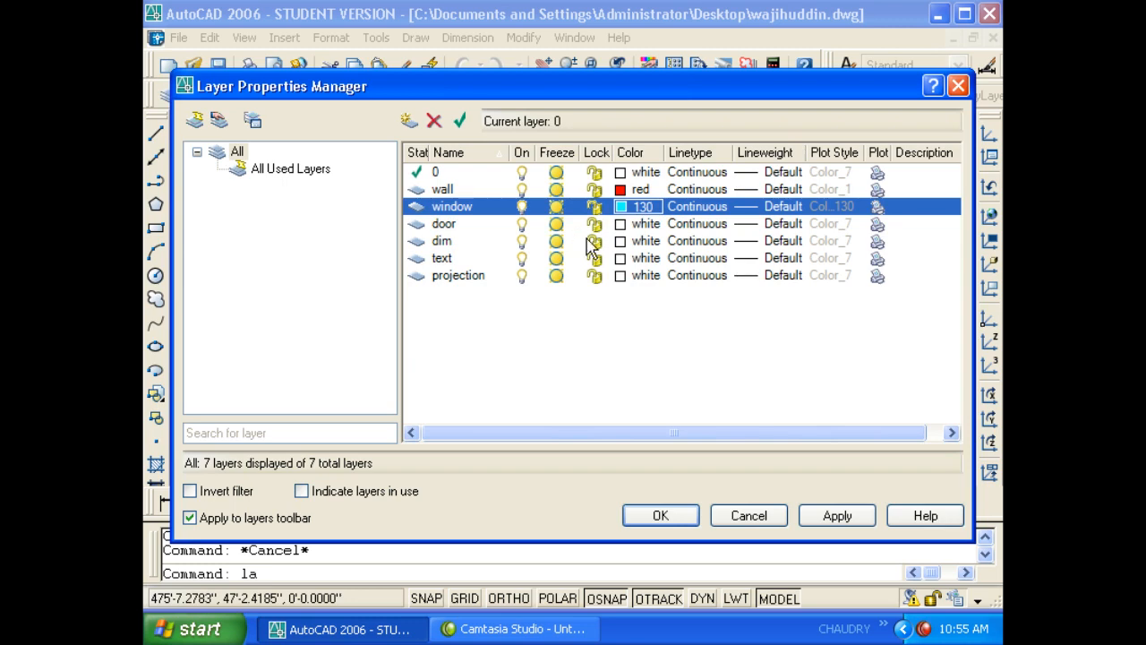
click(621, 224)
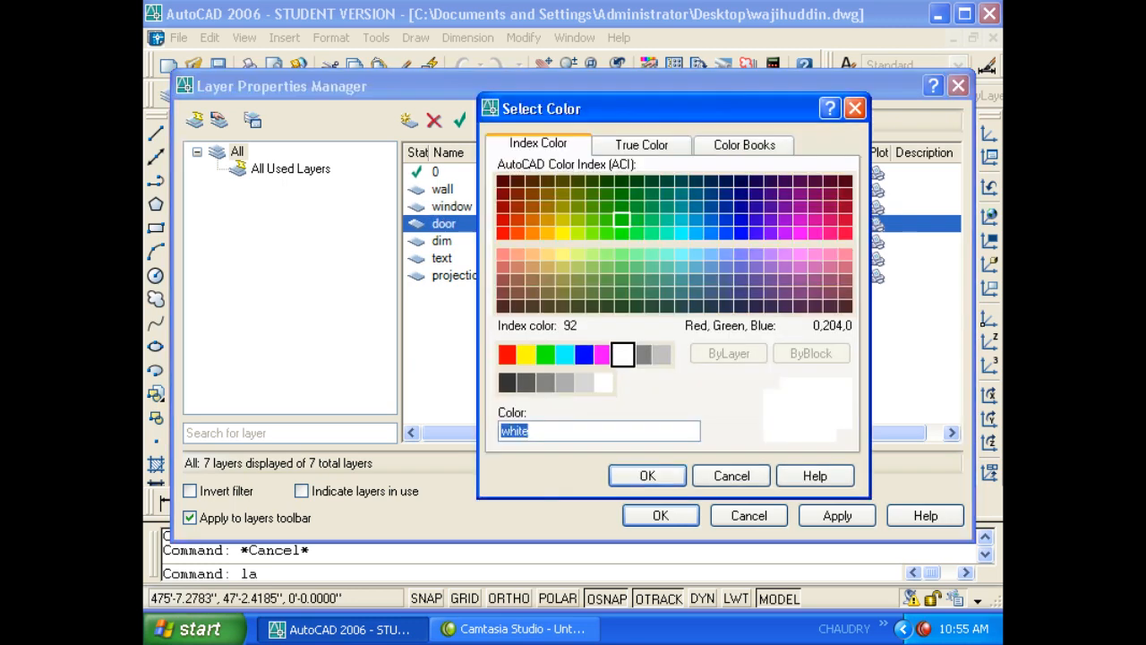
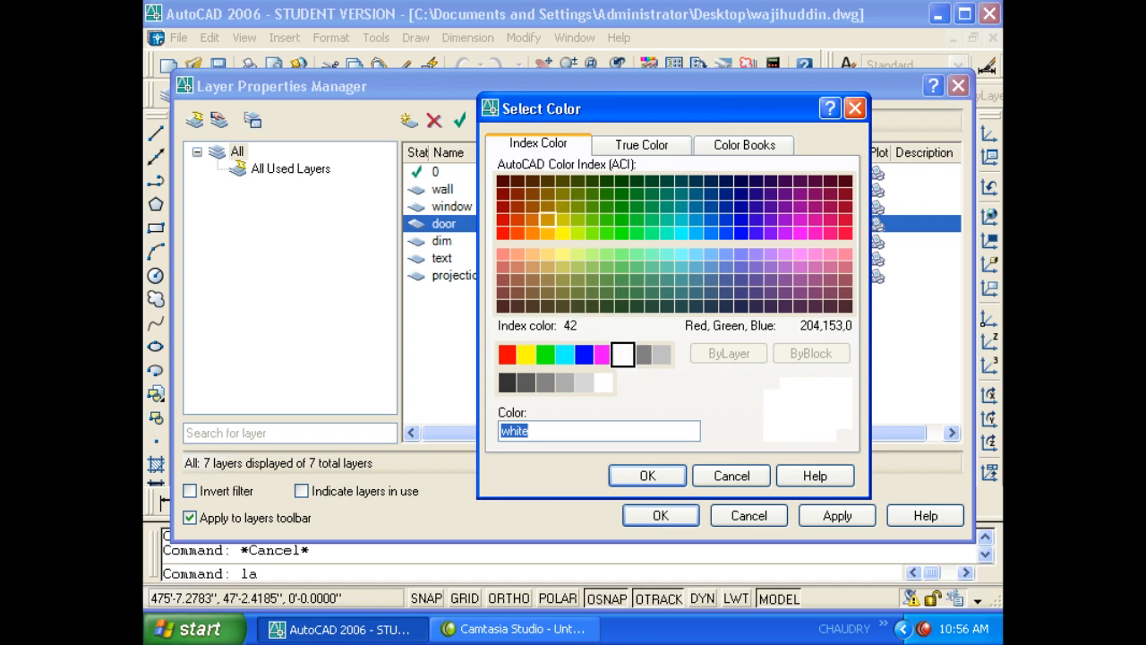
- Assign colour 40 to door, 94 to dim and magenta to projection, then apply
click(546, 232)
click(663, 476)
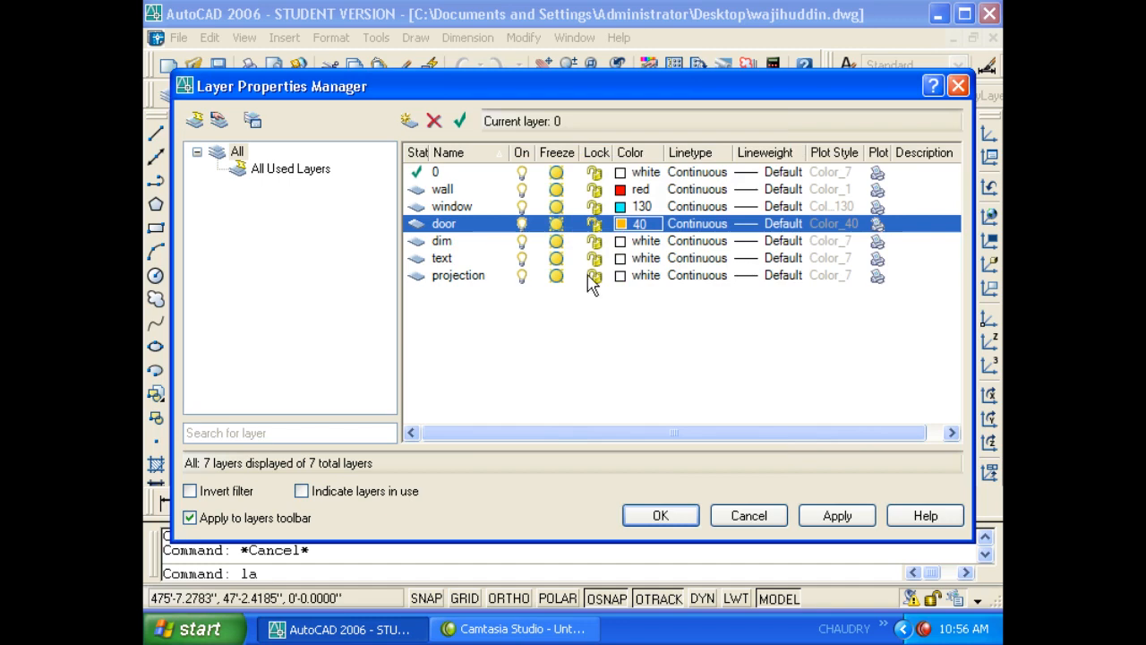
click(621, 242)
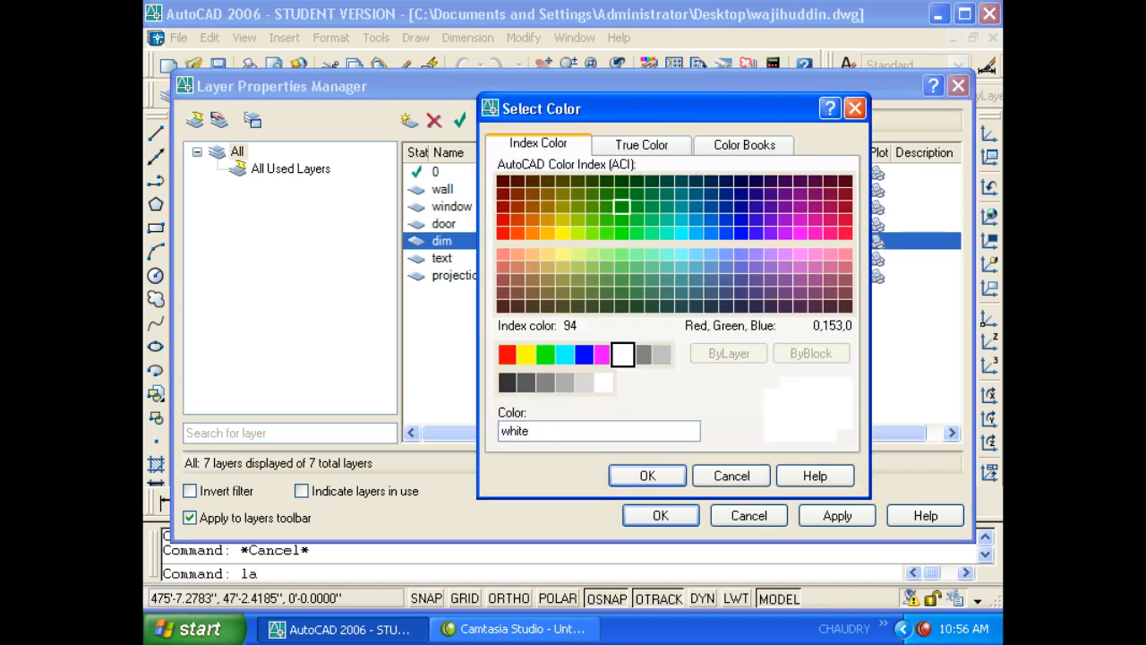
click(622, 206)
click(647, 476)
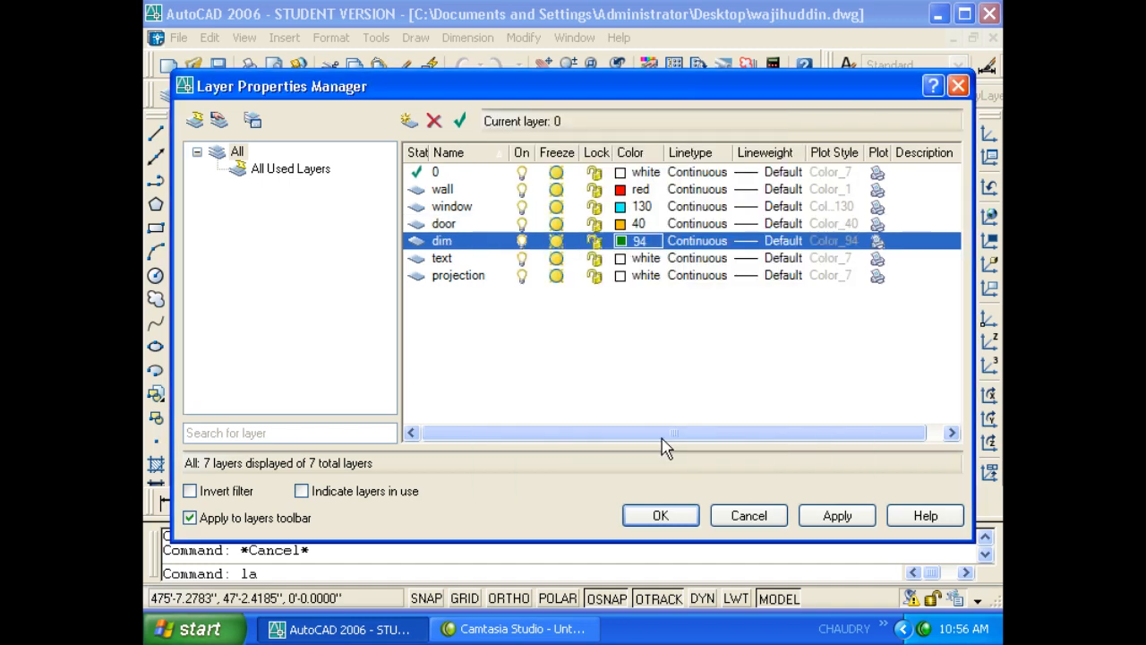
click(620, 275)
click(602, 355)
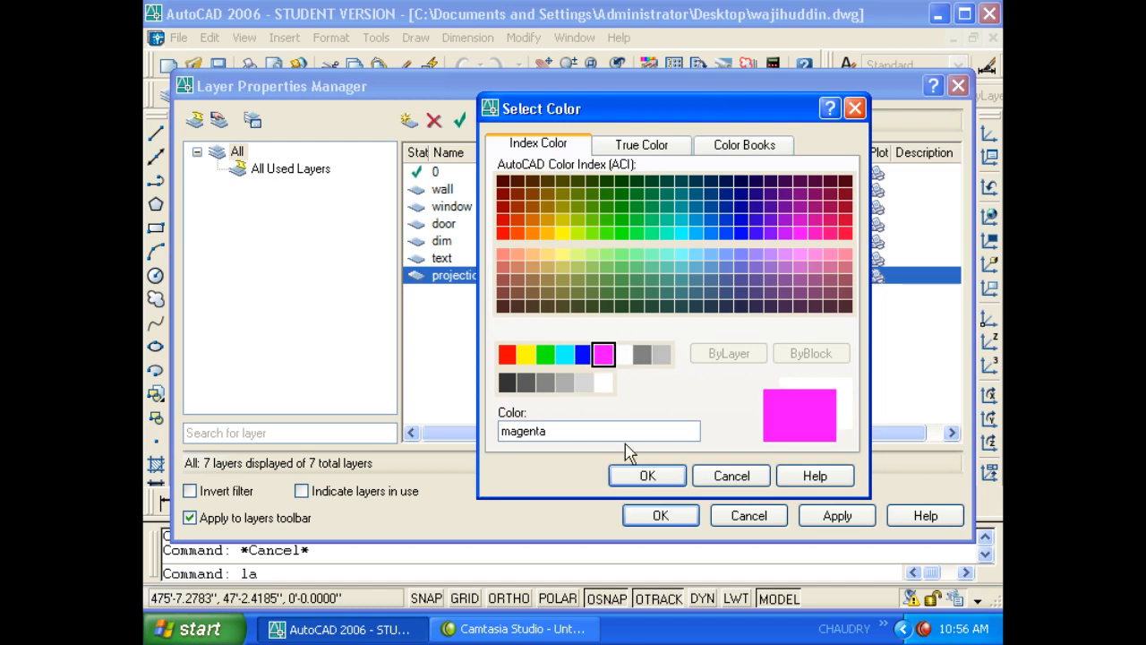
click(648, 475)
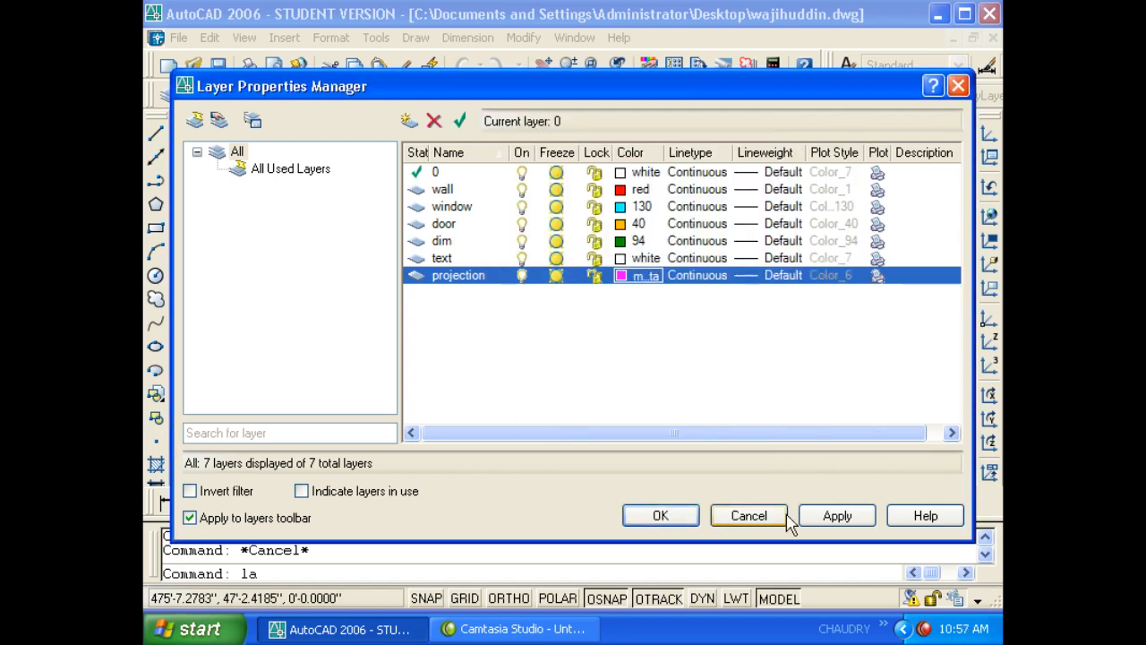
click(837, 516)
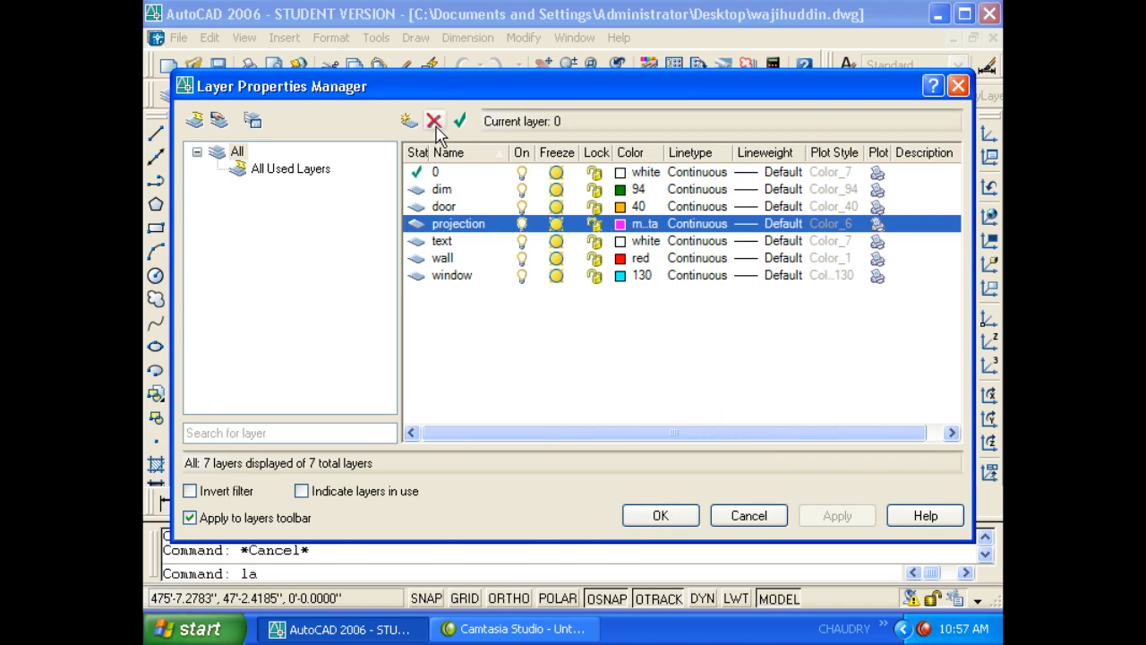
- Delete the text layer, apply the change and close the Layer Properties Manager
click(445, 242)
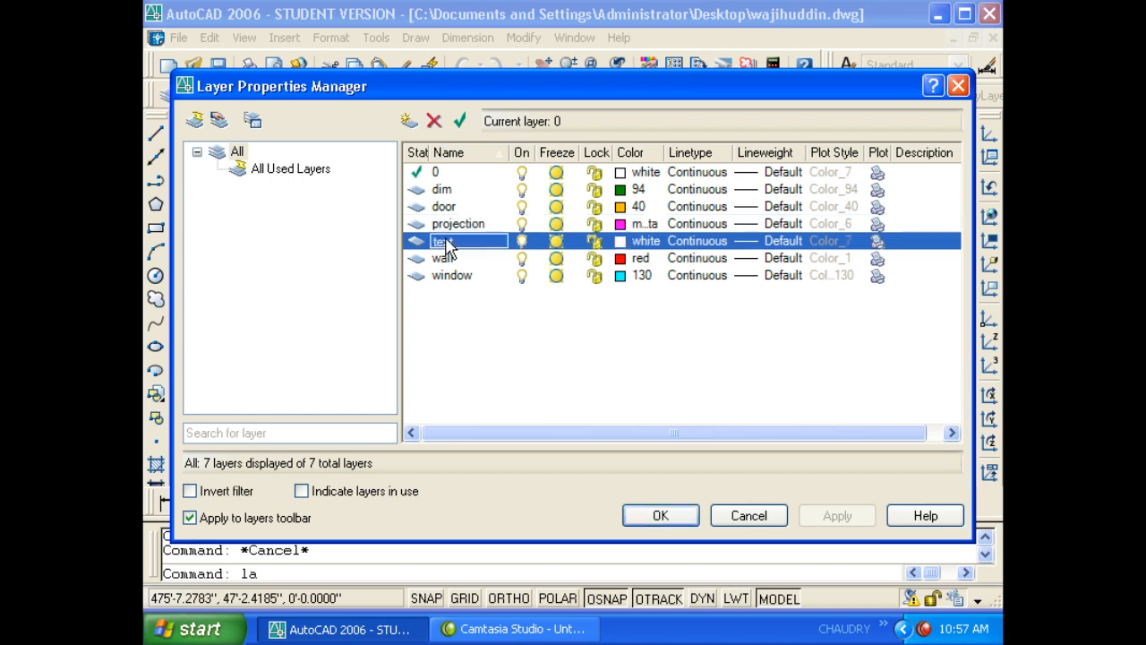
click(435, 124)
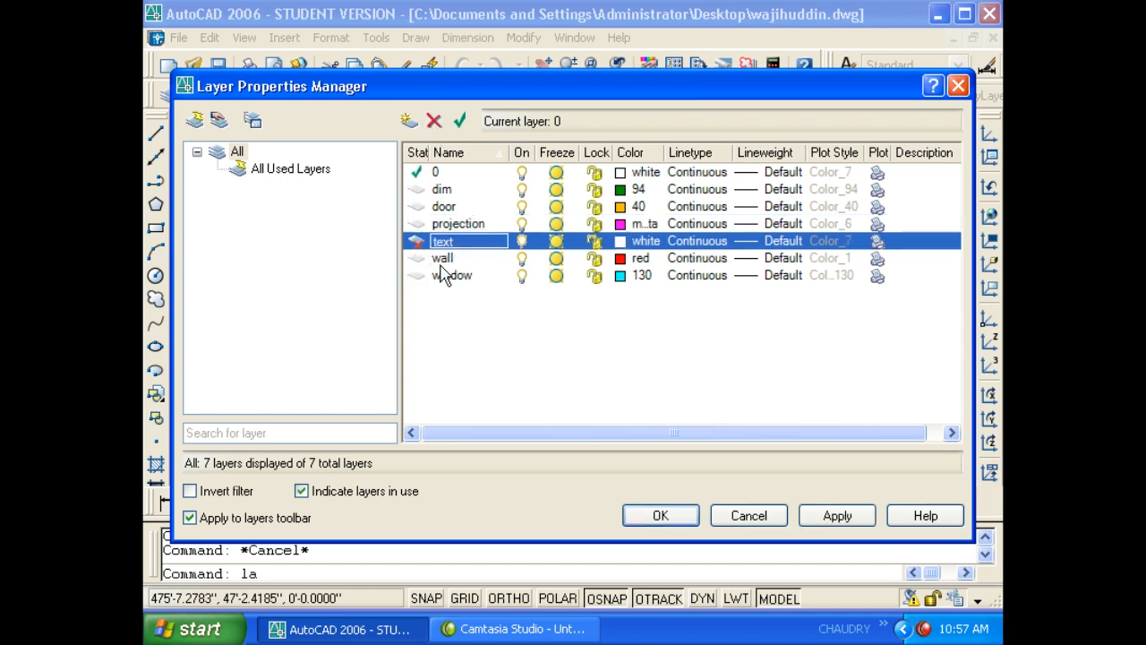
click(833, 516)
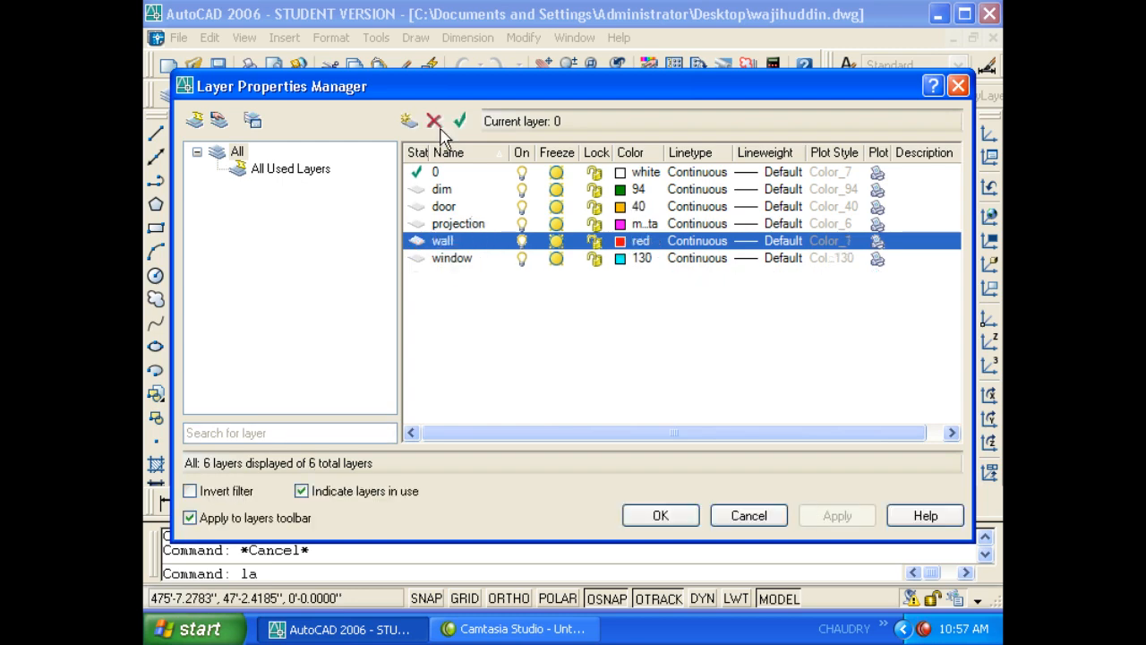
click(660, 515)
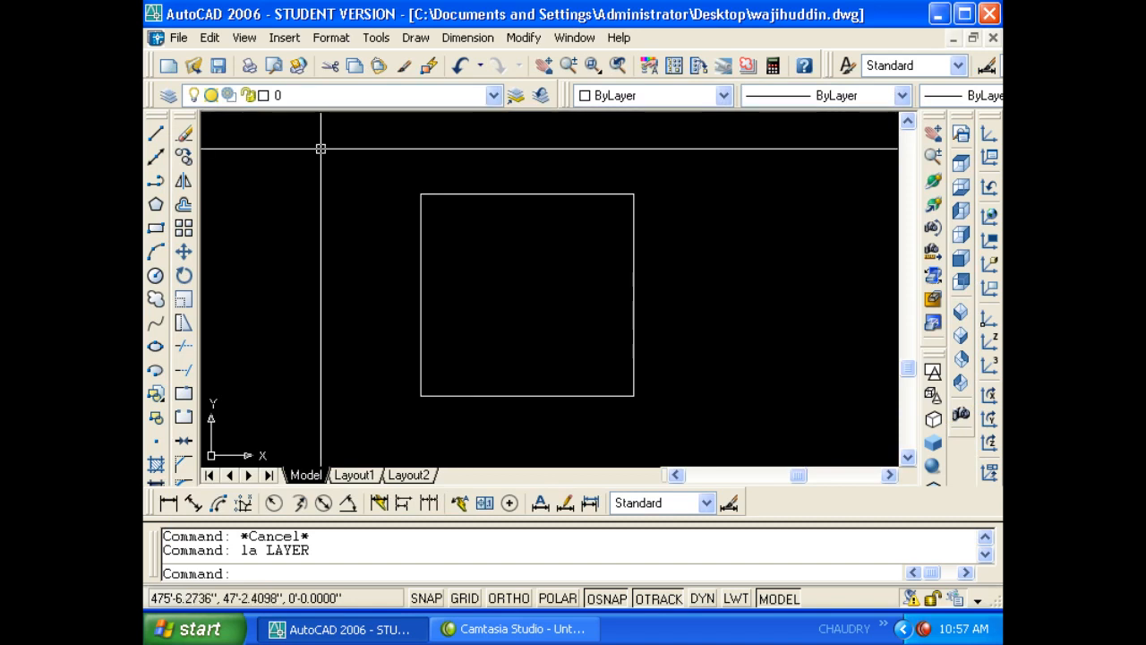
- Draw a white two-segment line from three picked points
text(l)
key(Return)
click(302, 189)
click(327, 367)
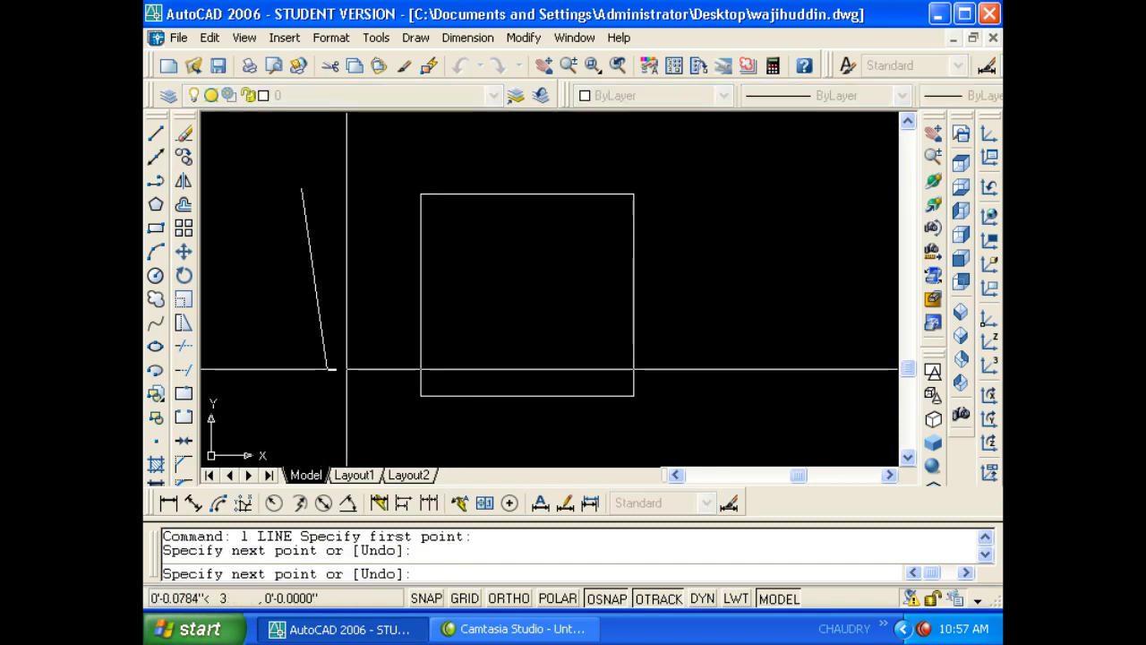
click(399, 329)
key(Escape)
key(Escape)
- Make wall the current layer in the Layer Properties Manager
text(la)
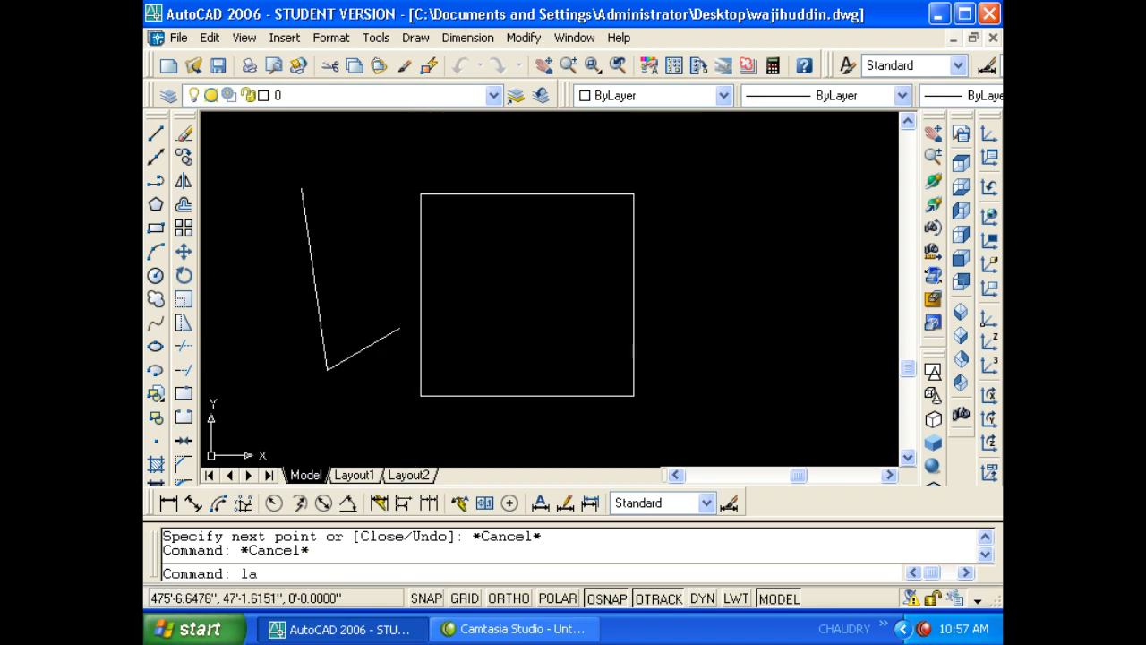
key(Return)
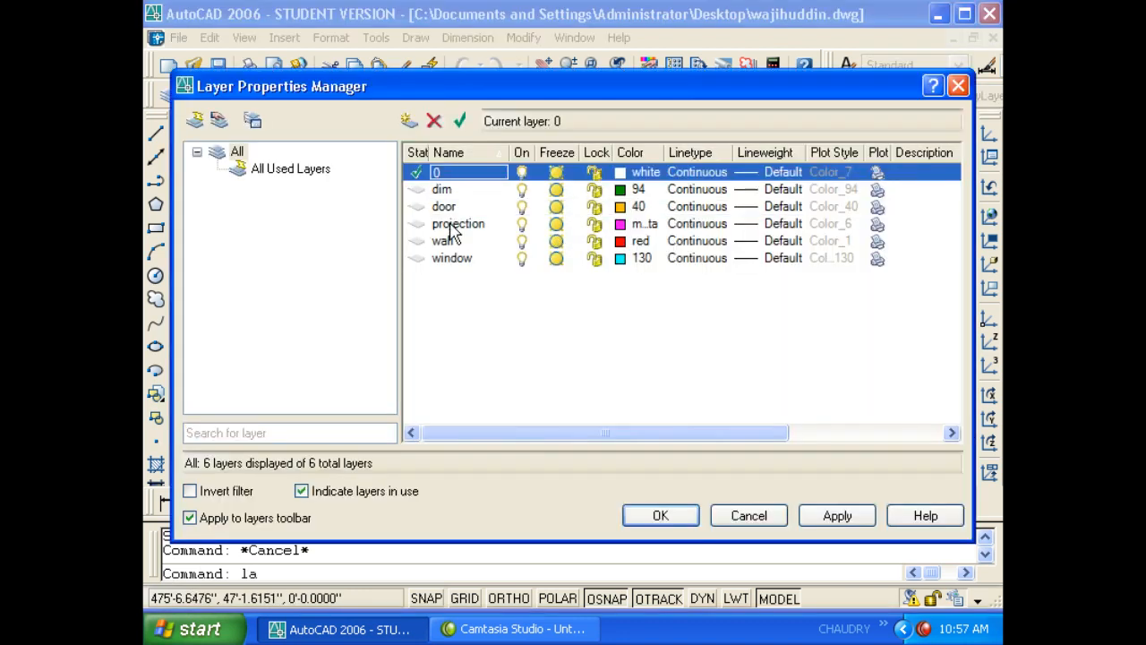
click(440, 242)
click(459, 120)
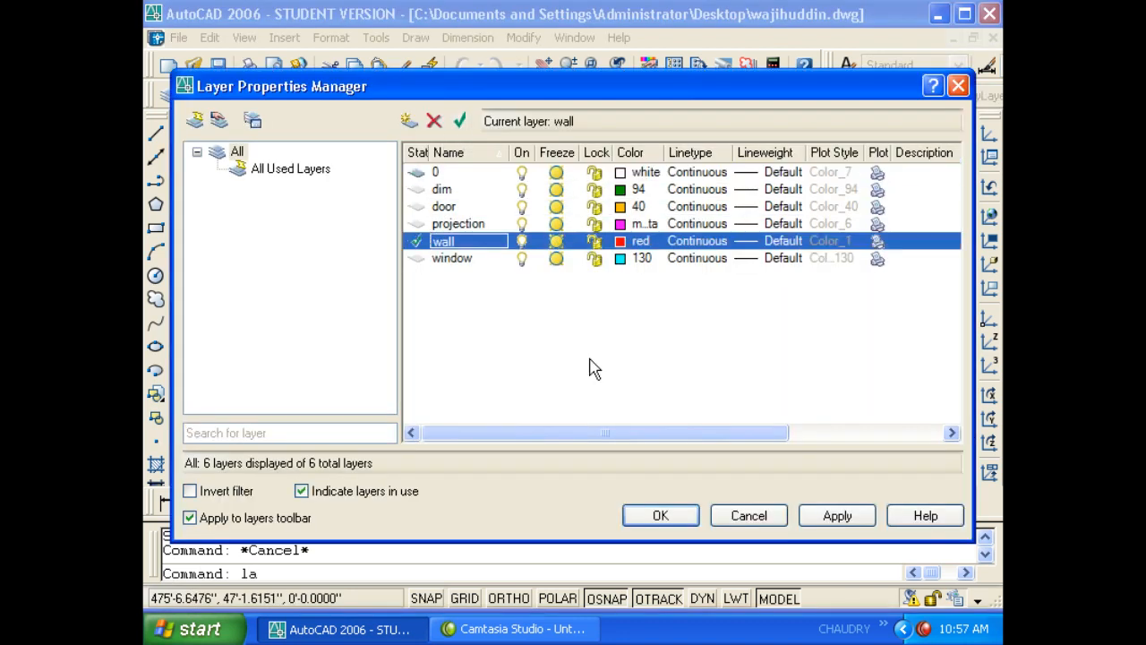
click(659, 517)
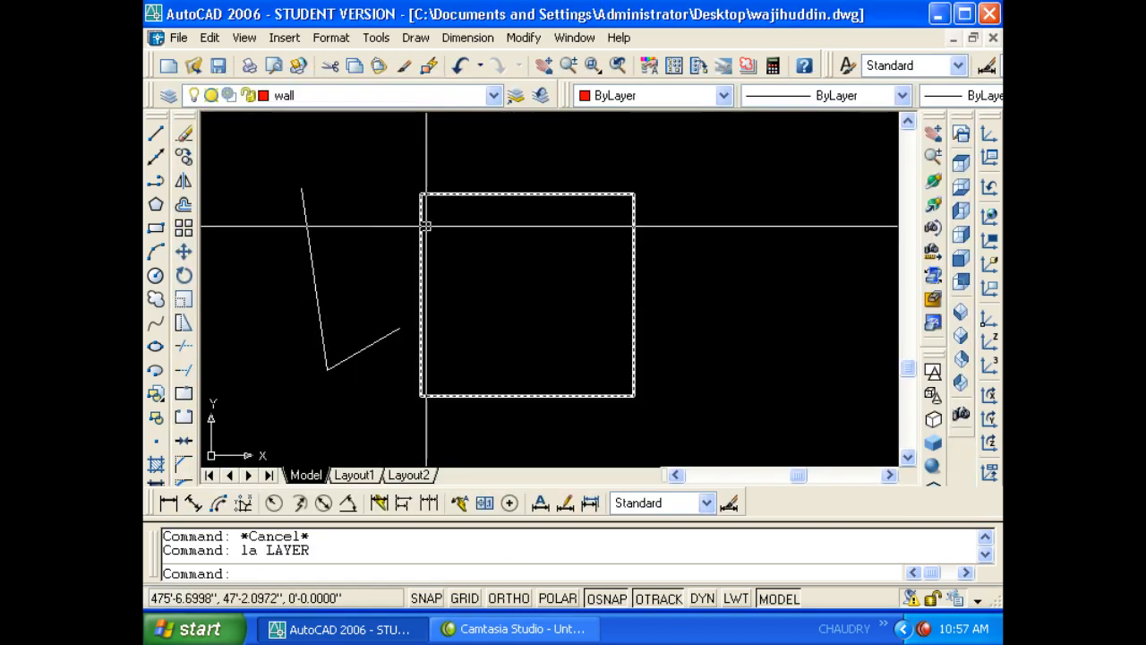
- Draw a red three-segment line on the wall layer beside the square
text(l)
key(Return)
click(708, 193)
click(717, 364)
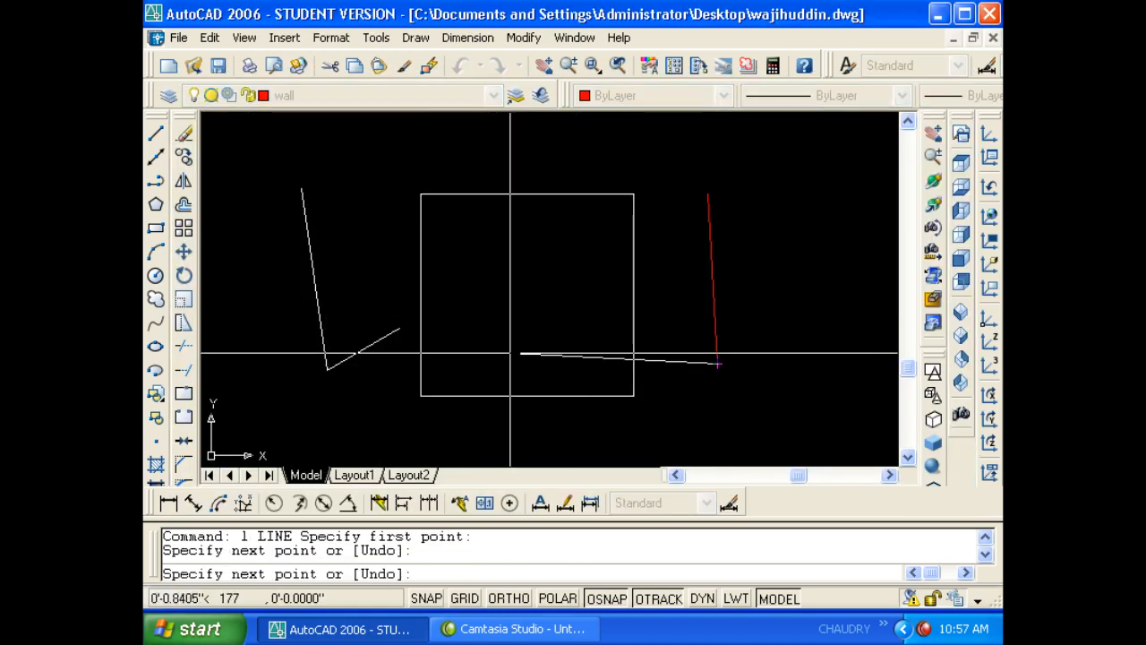
click(510, 354)
click(504, 255)
key(Return)
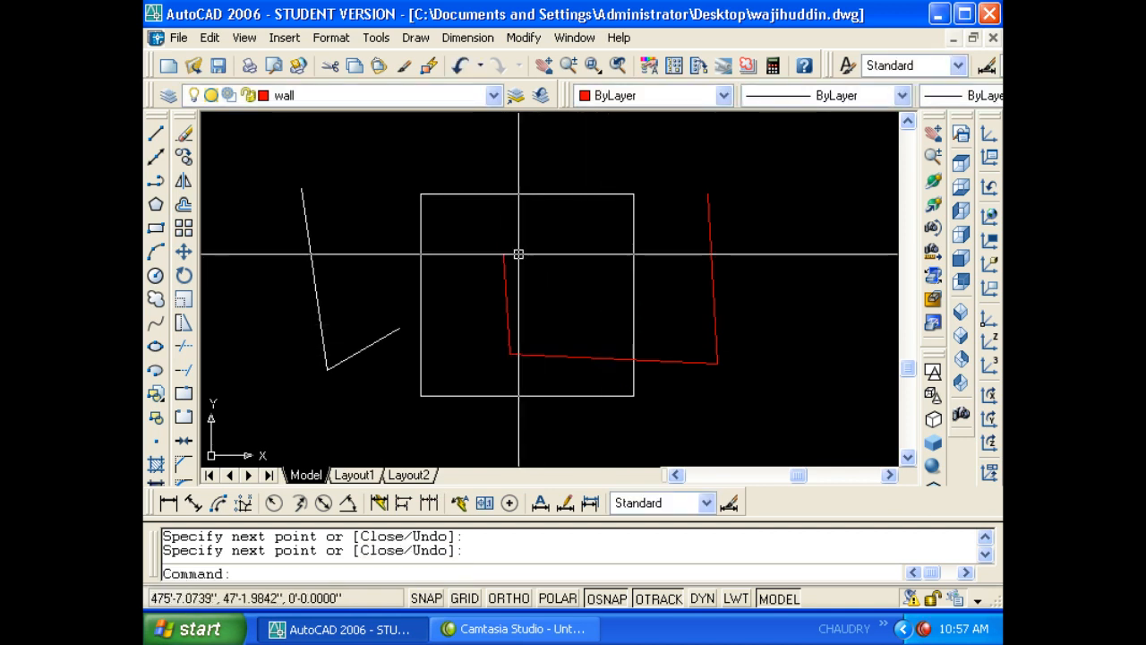
click(343, 98)
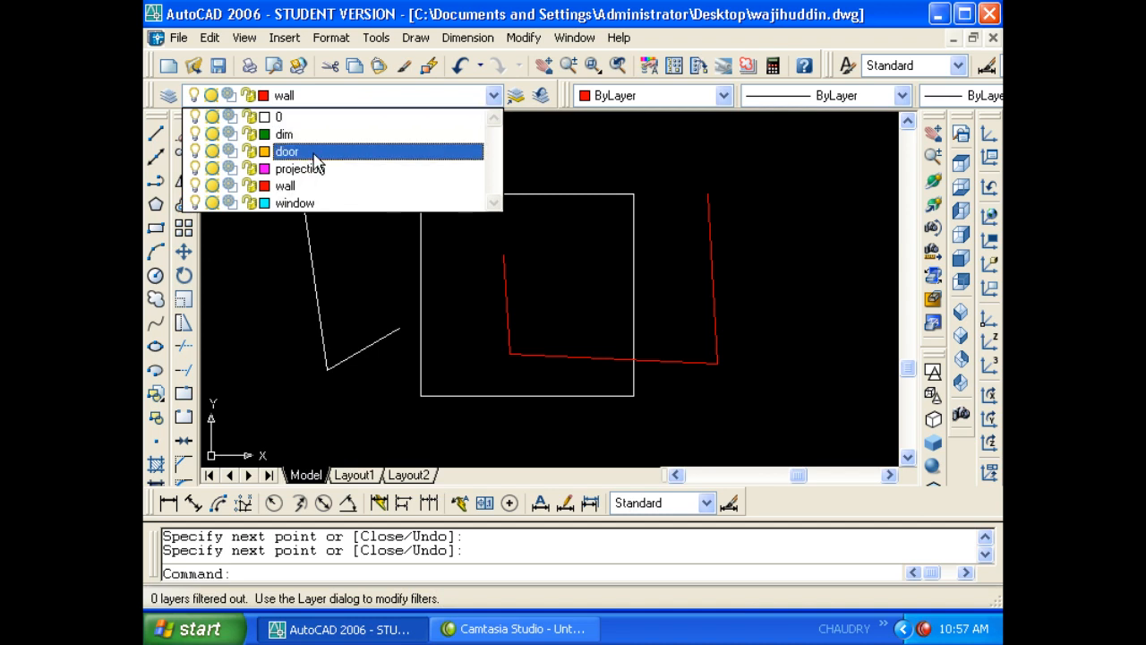
- Make door current and draw two vertical orange lines and a diagonal inside the square
click(287, 151)
key(Escape)
key(Escape)
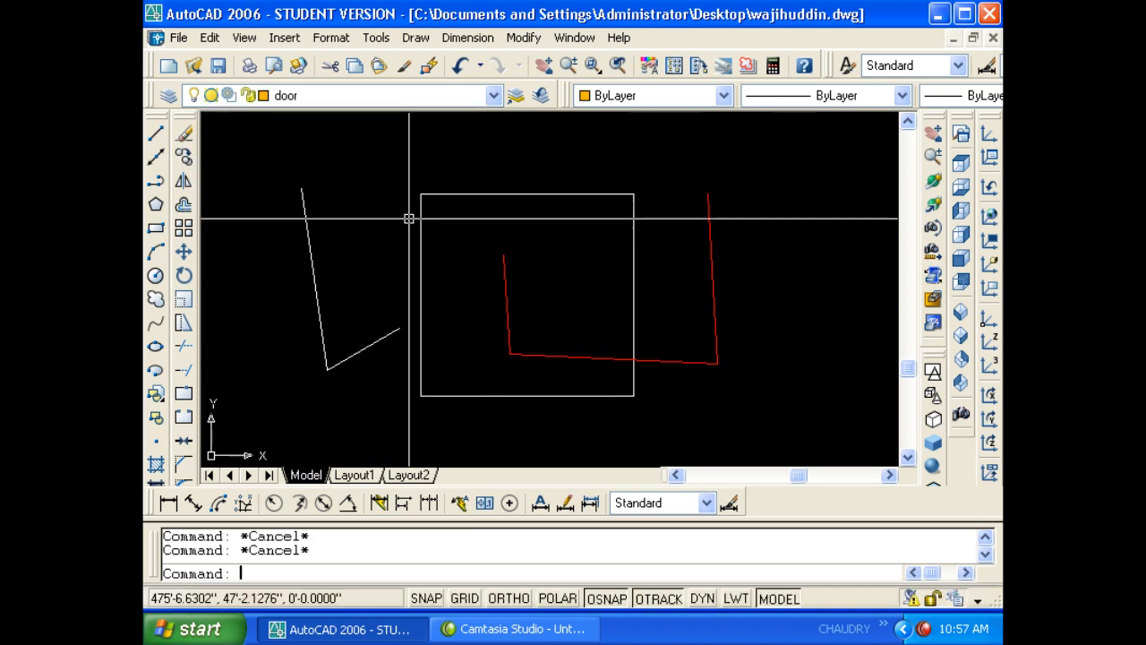
text(l)
key(Return)
click(593, 262)
click(590, 348)
key(Escape)
key(Escape)
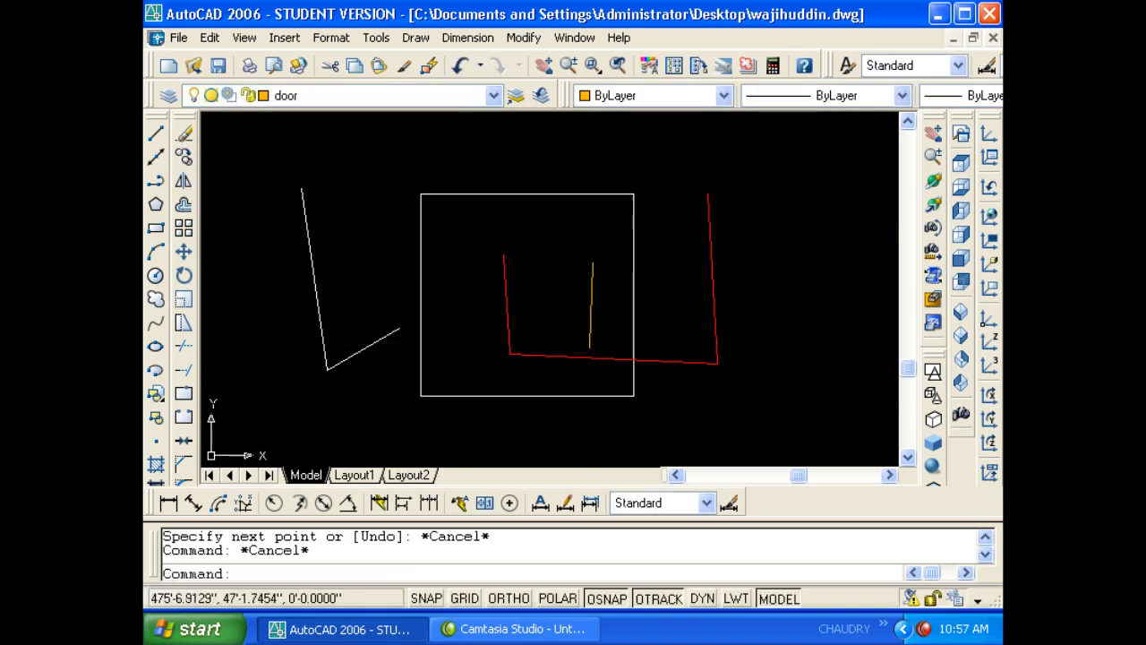
key(space)
click(467, 256)
click(473, 363)
double_click(571, 291)
key(Escape)
key(Escape)
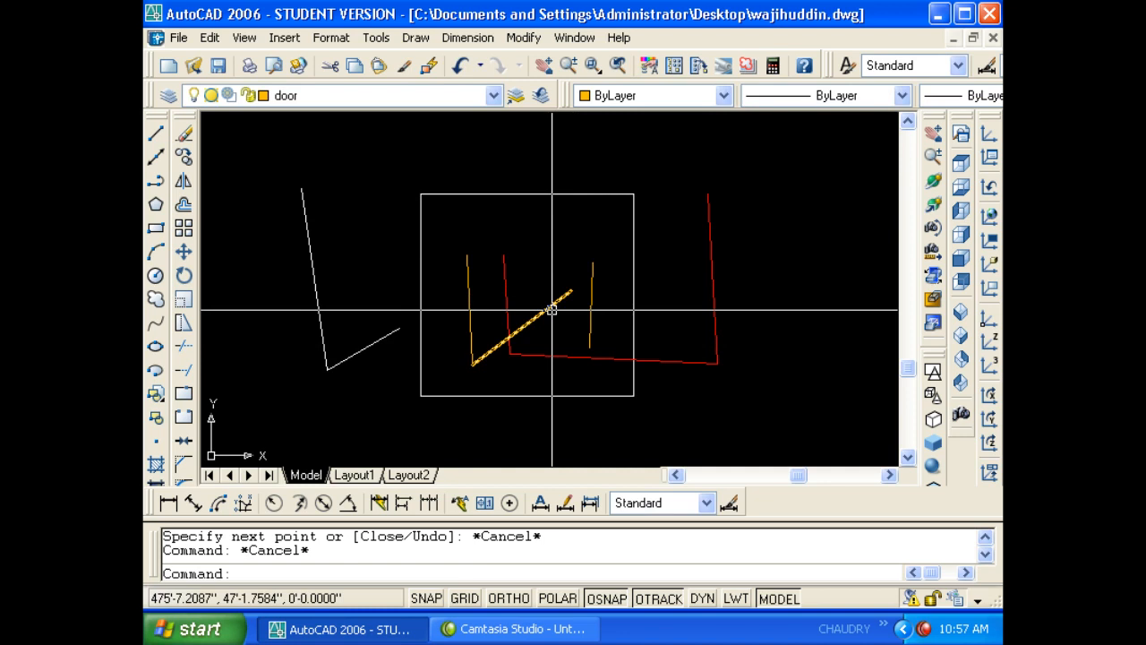
- Zoom out, window-select the whole drawing, clear the selection and reopen the layer manager
scroll(577, 314, down, 4)
scroll(587, 314, up, 6)
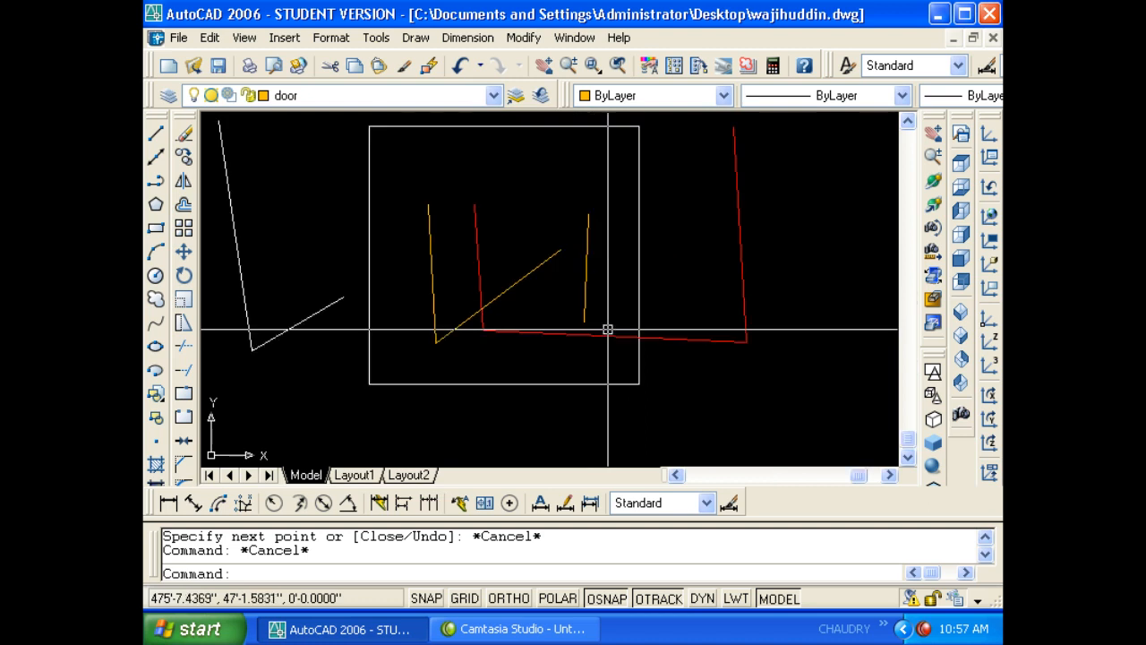
scroll(608, 329, down, 4)
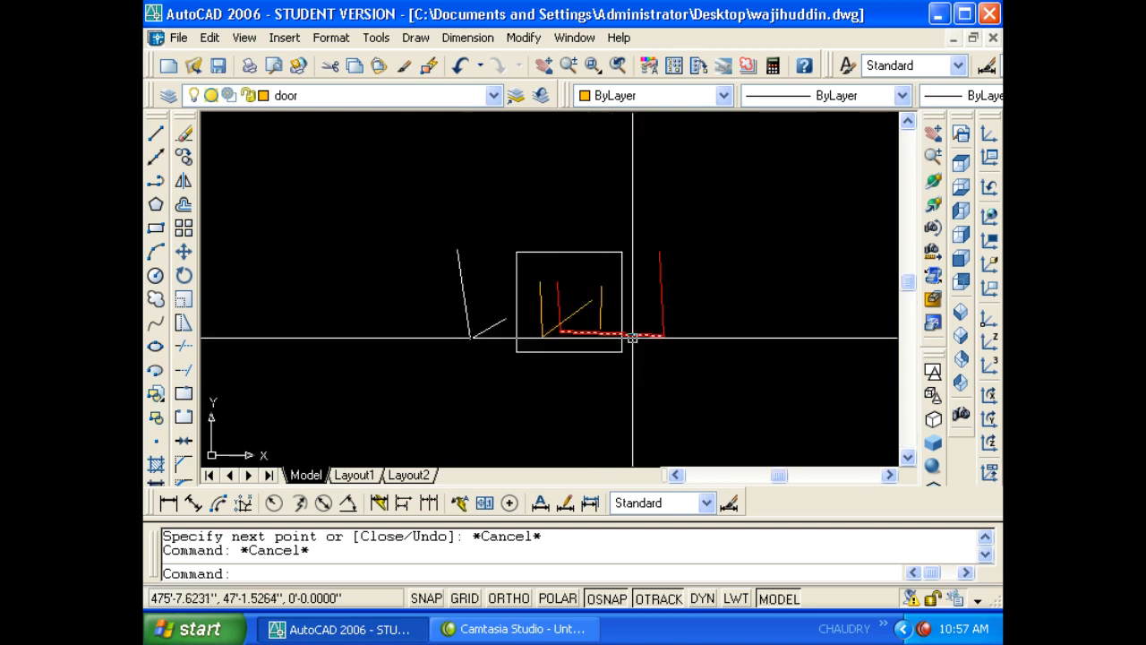
click(701, 376)
click(406, 224)
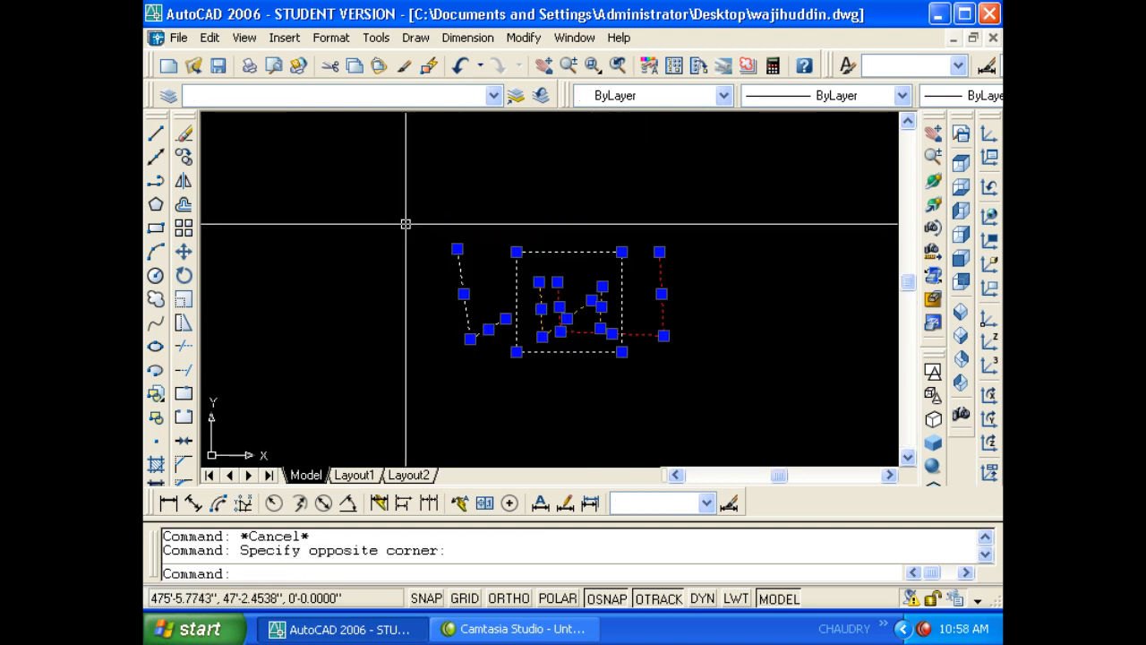
key(Escape)
text(la)
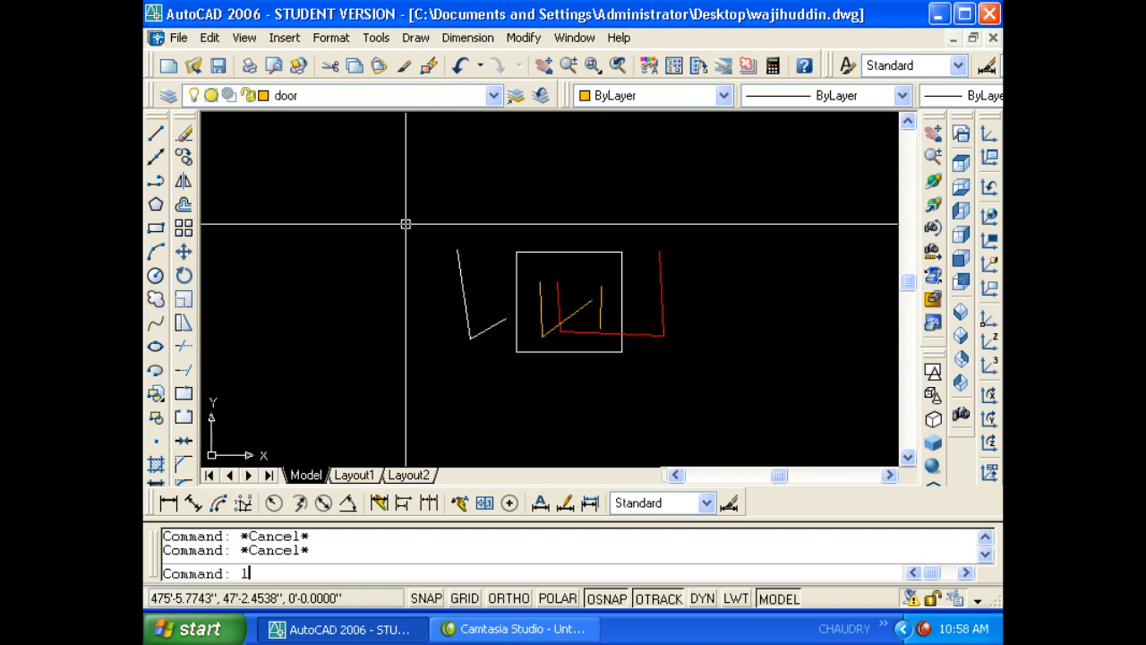
key(Return)
- Change the door layer colour to white and close the layer manager
click(627, 208)
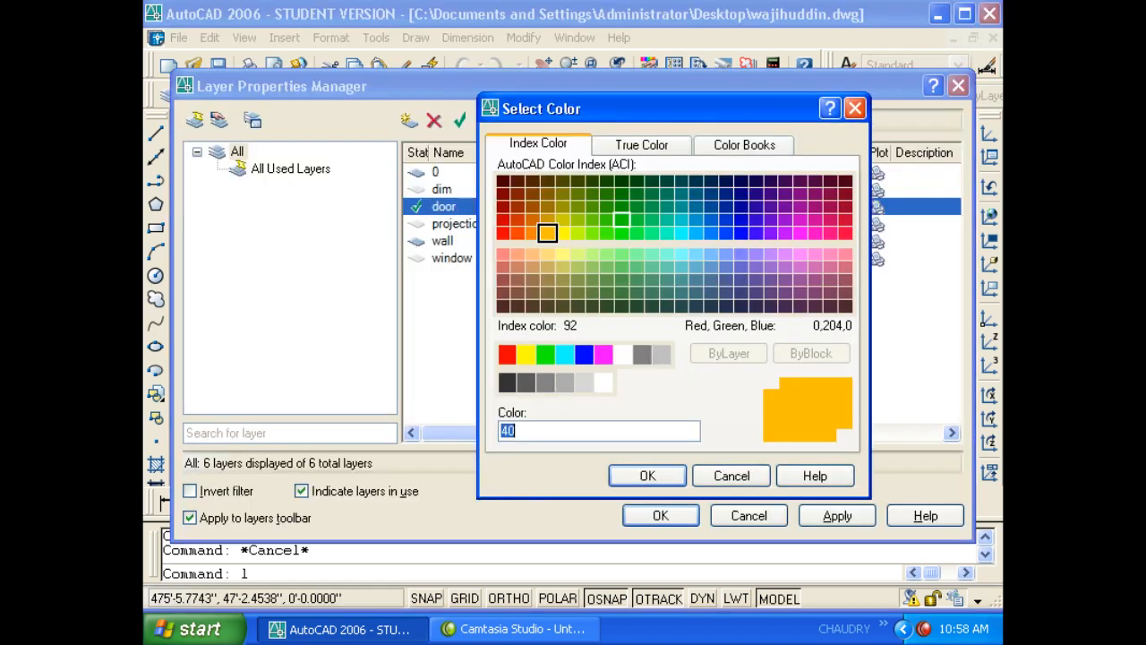
click(623, 355)
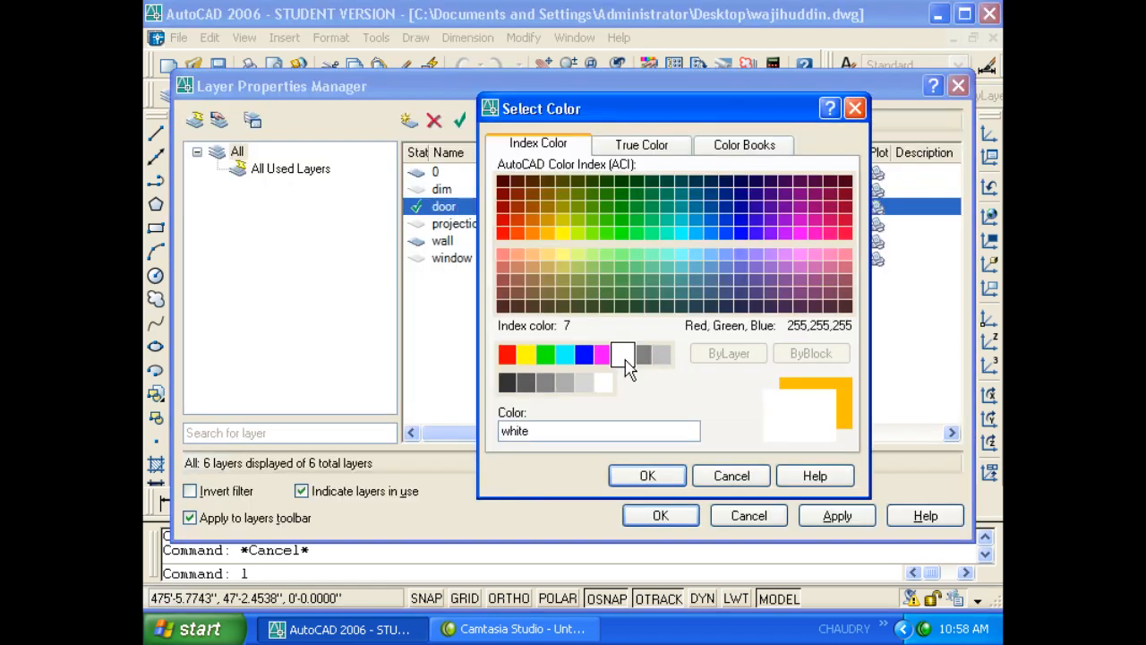
click(647, 476)
click(658, 514)
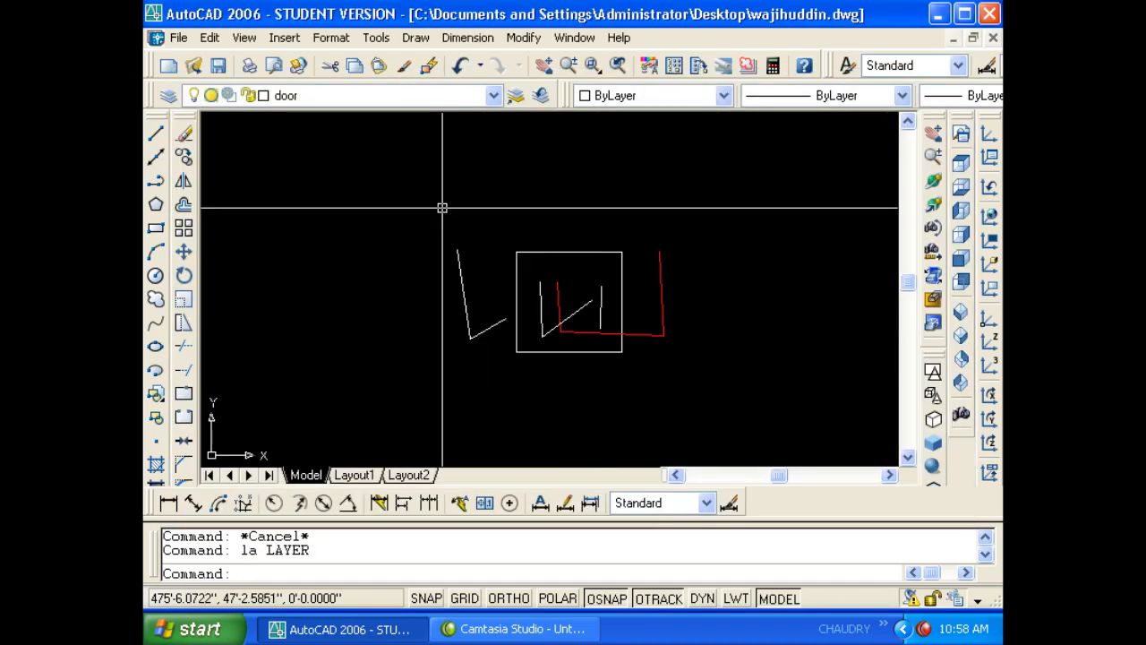
- Draw a three-segment line to the left of the square
text(l)
key(Return)
click(401, 221)
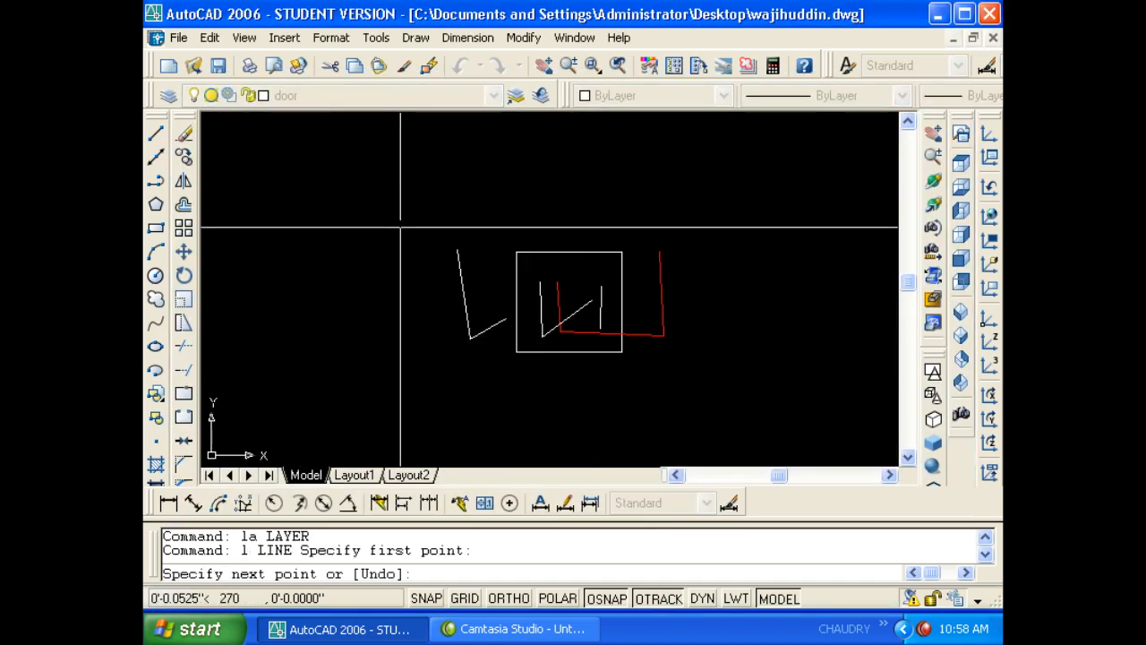
click(380, 371)
click(268, 261)
click(345, 189)
key(Return)
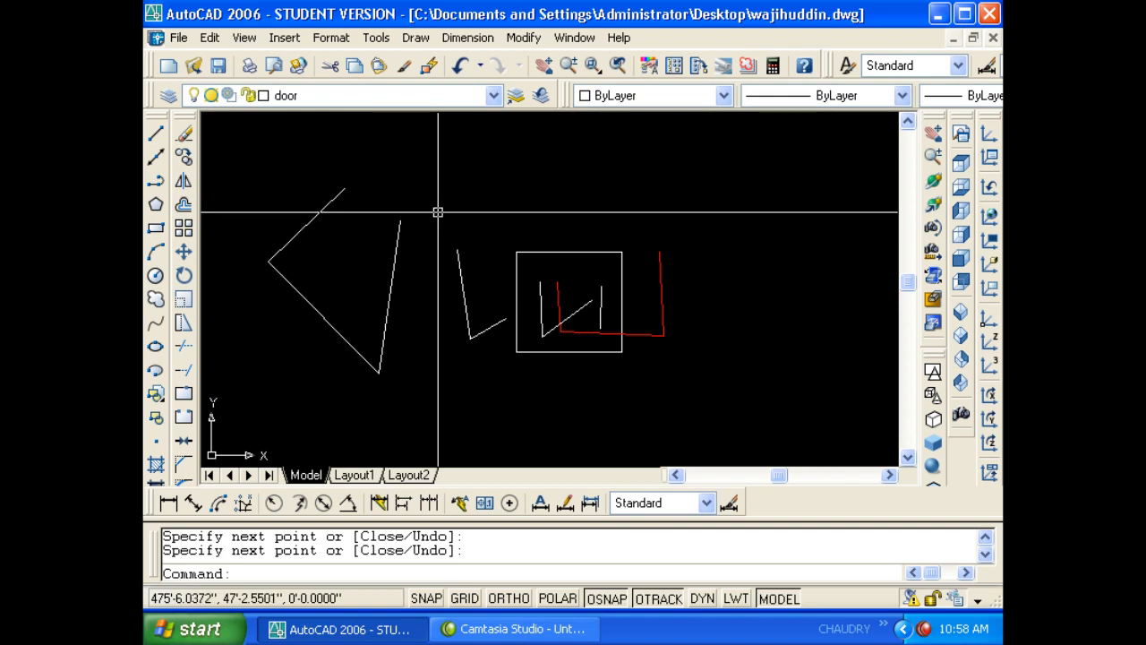
- Set the door layer to colour 40 (orange) and window-select the drawn lines
text(la)
key(Return)
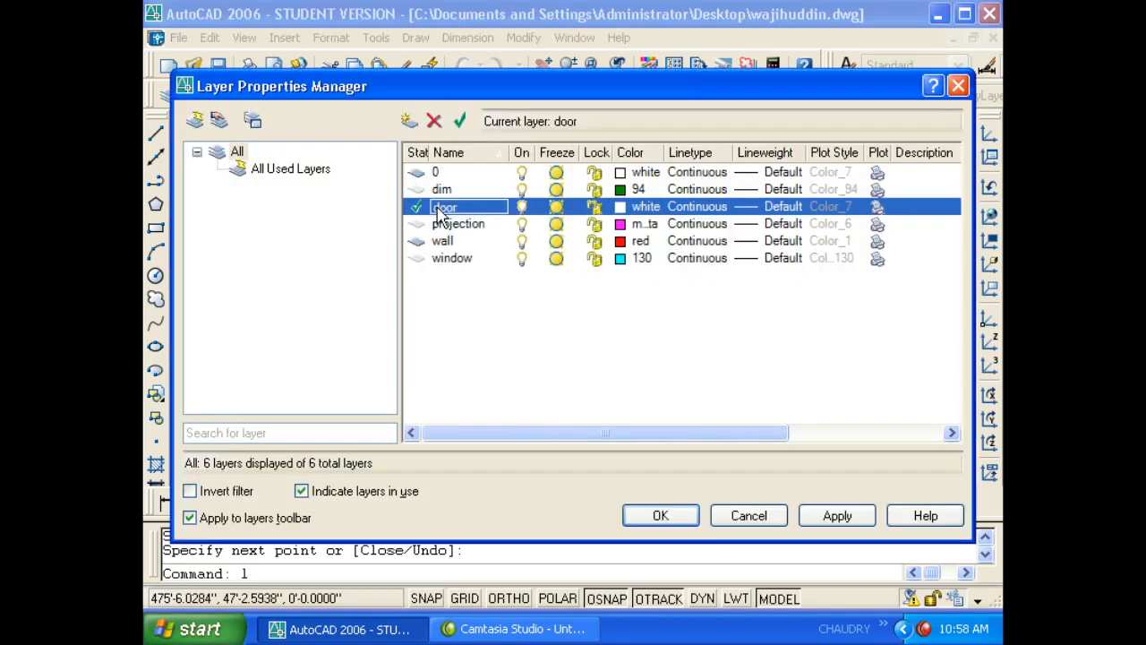
click(620, 207)
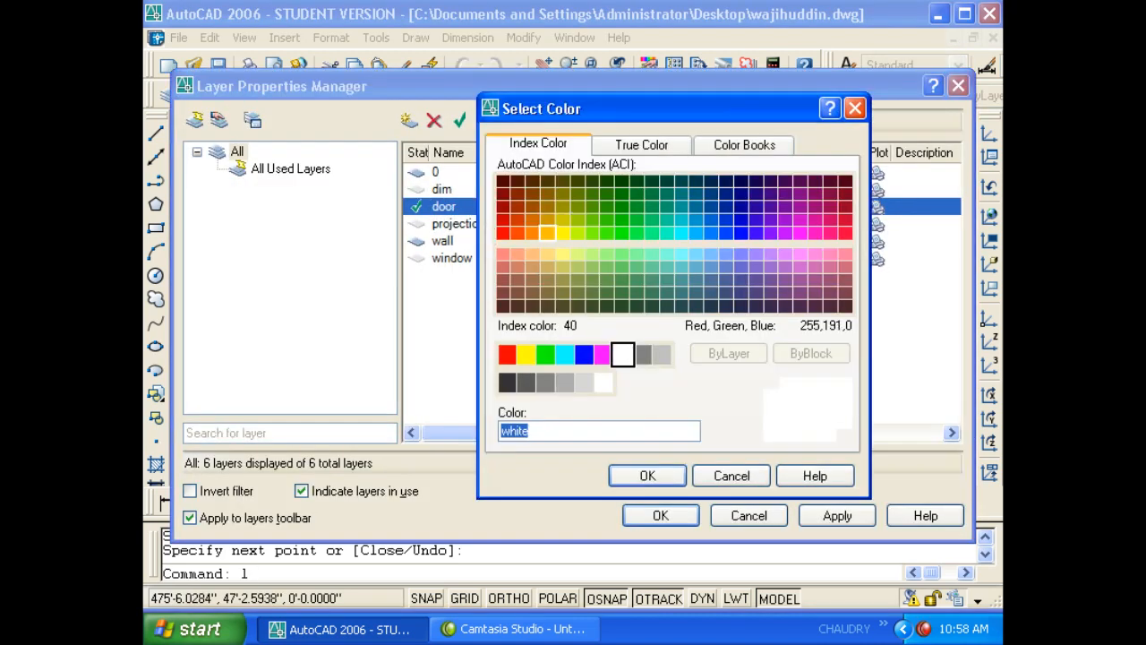
click(547, 233)
click(640, 476)
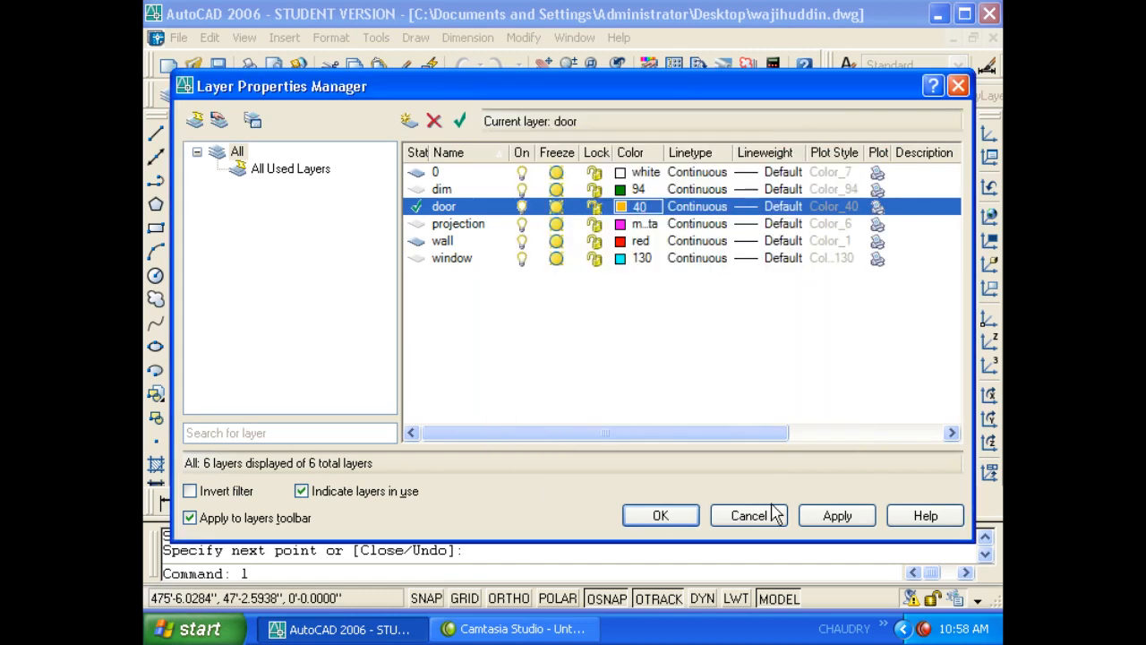
click(660, 516)
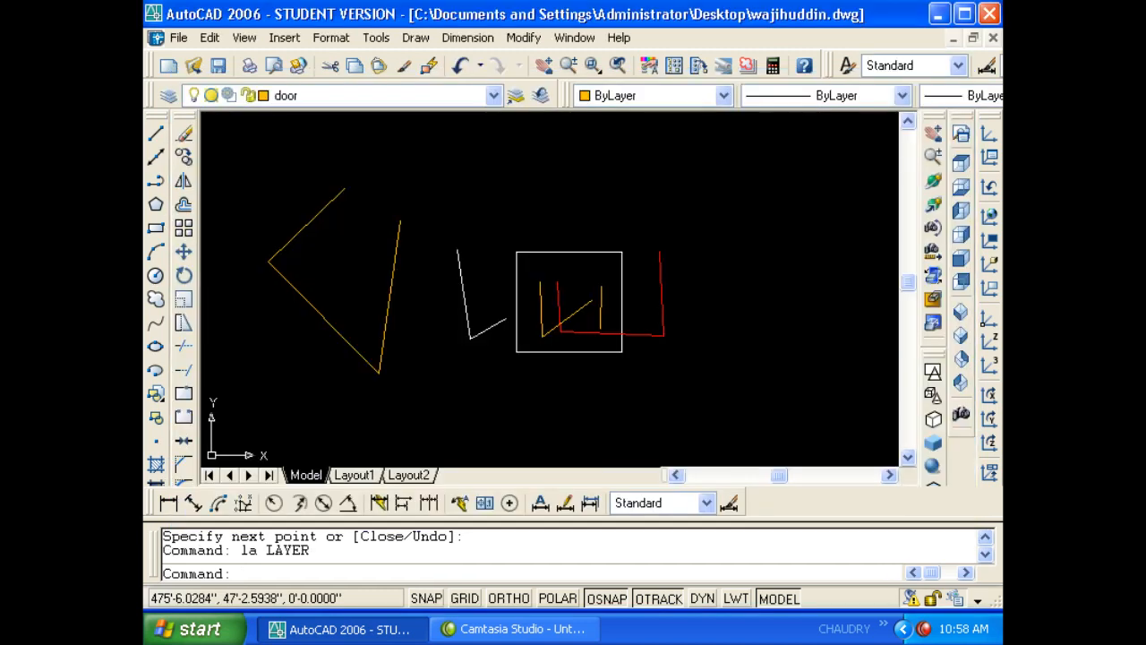
click(708, 385)
click(358, 194)
click(332, 205)
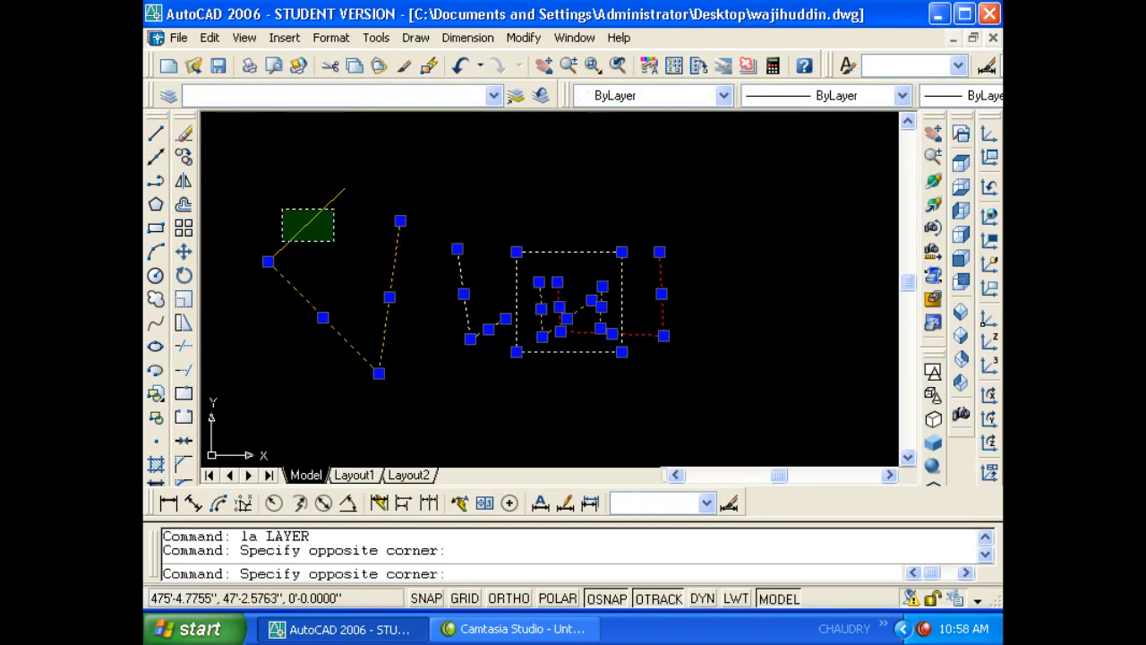
- Add the upper-left segment to the selection and erase the selected lines
click(276, 243)
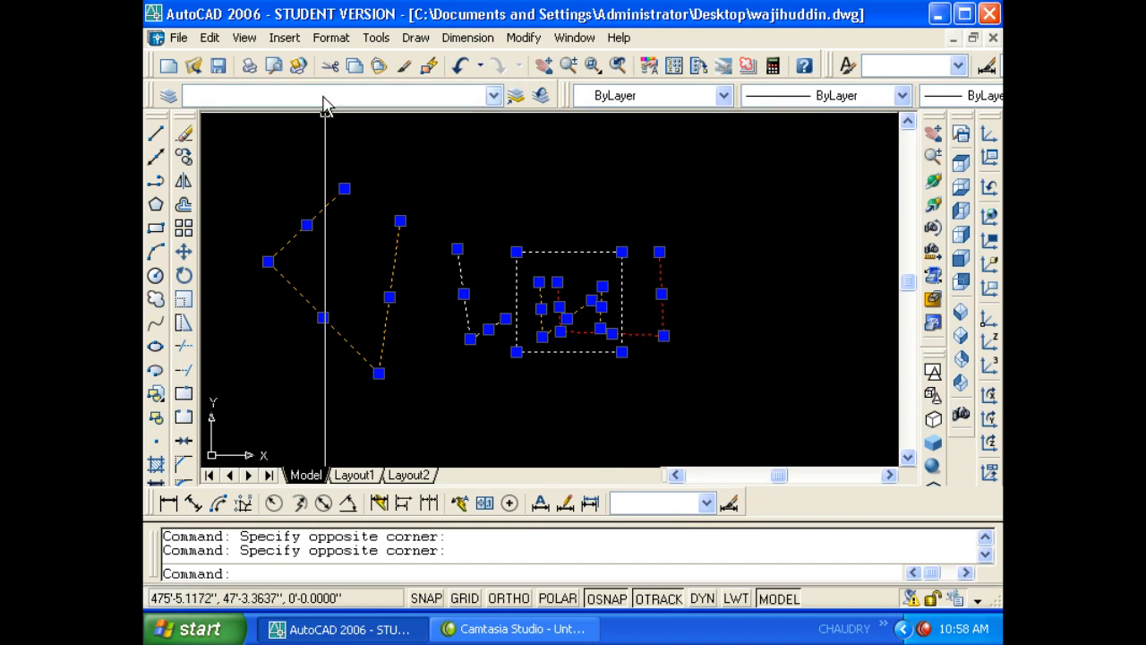
text(e)
key(Return)
key(Escape)
- Make dim the current layer from the Layer dropdown
click(327, 96)
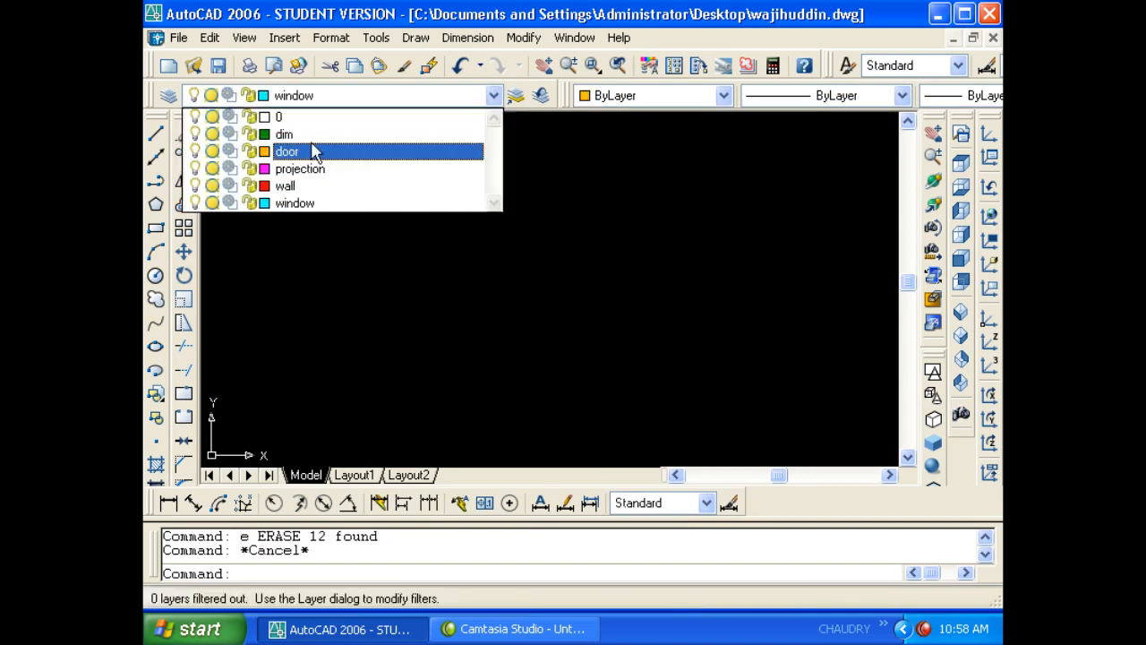
click(292, 133)
key(Escape)
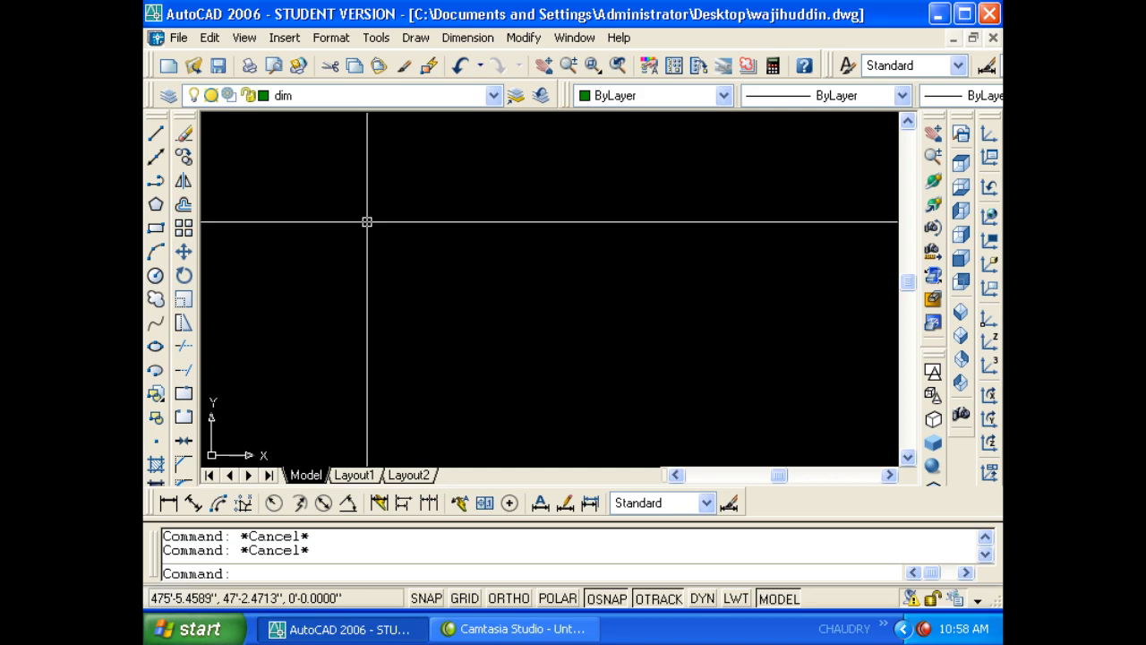
text(l)
key(Return)
key(Escape)
text(v)
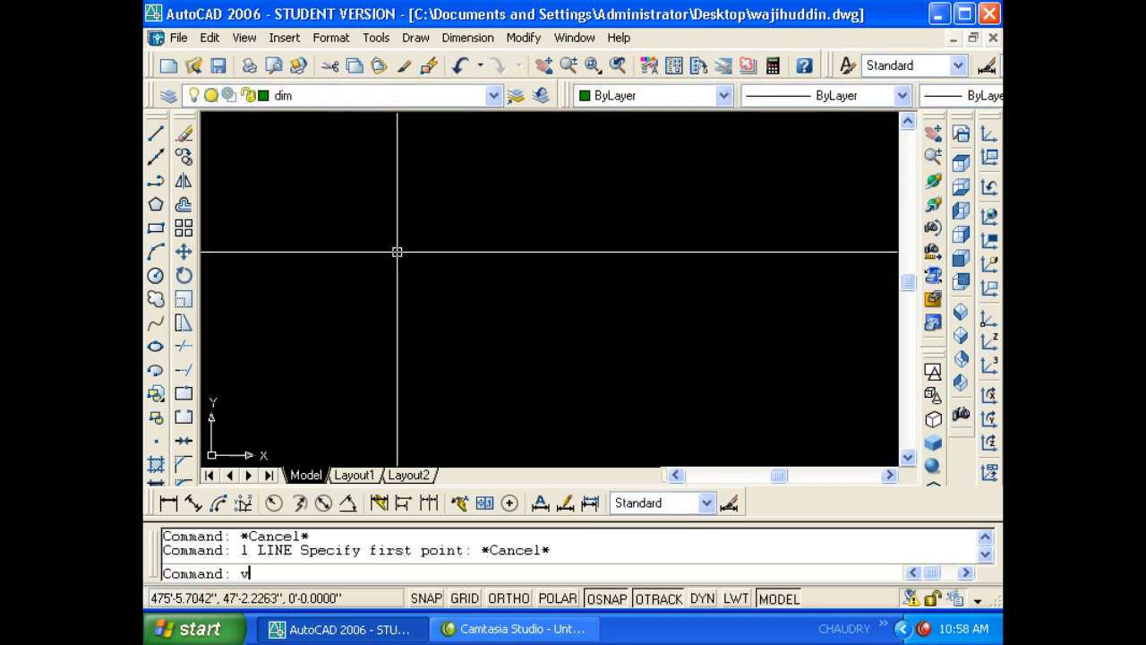
key(Return)
key(Escape)
- Draw a test circle, erase it, then open the layer properties list with LA
text(c)
key(Return)
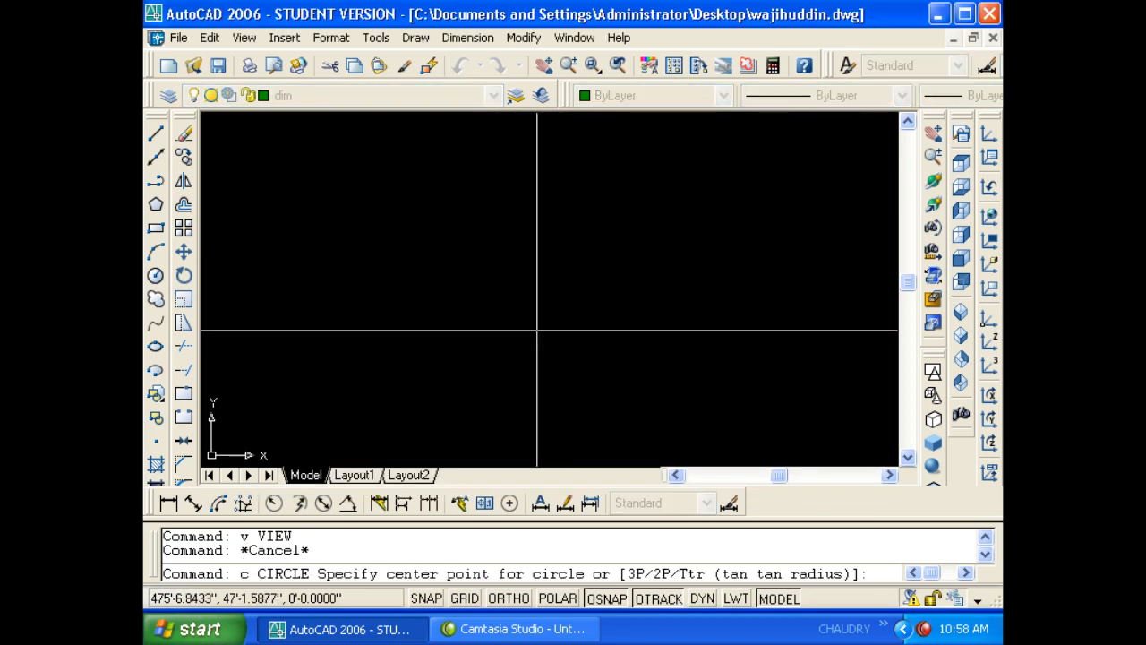
click(493, 262)
click(583, 343)
click(653, 281)
click(565, 239)
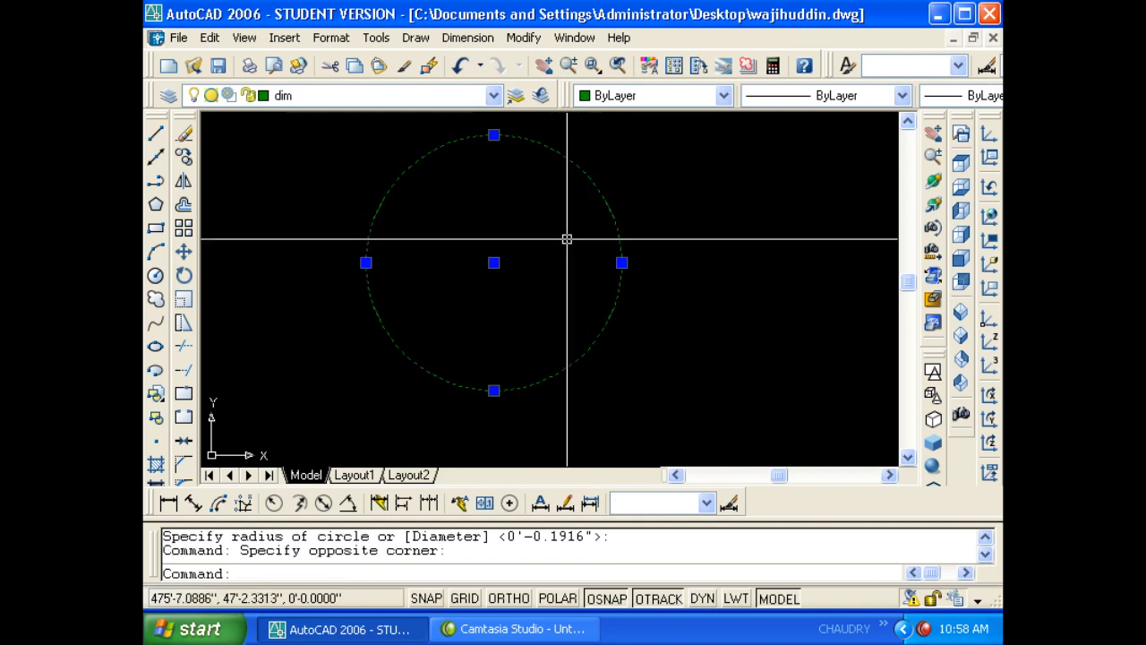
text(e)
key(Return)
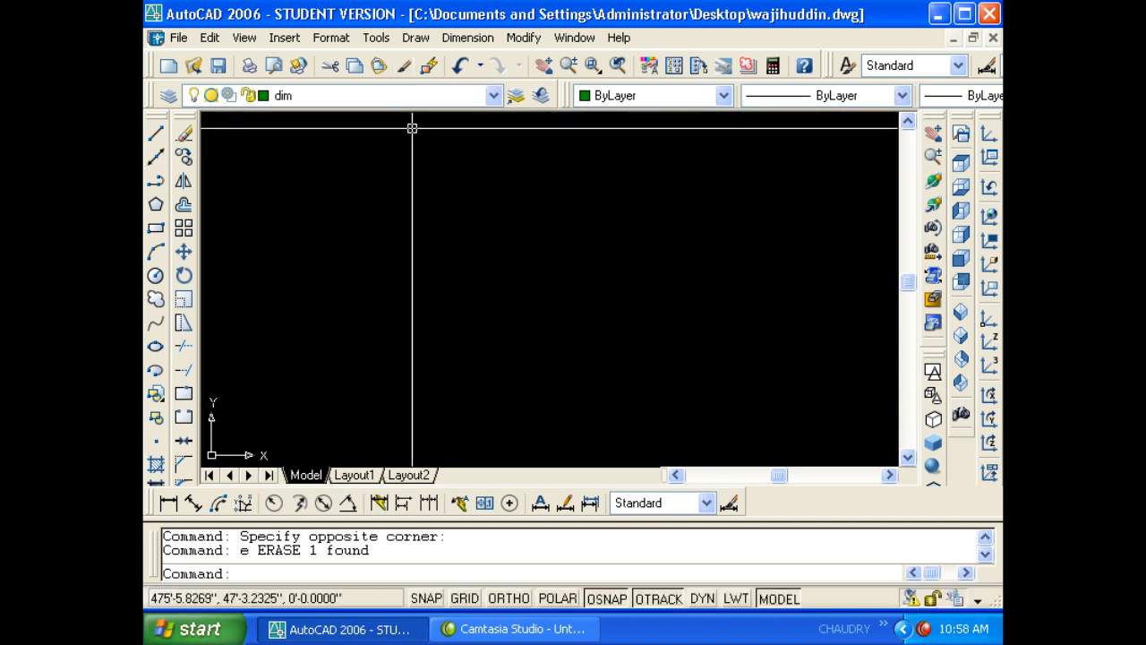
text(la)
key(Return)
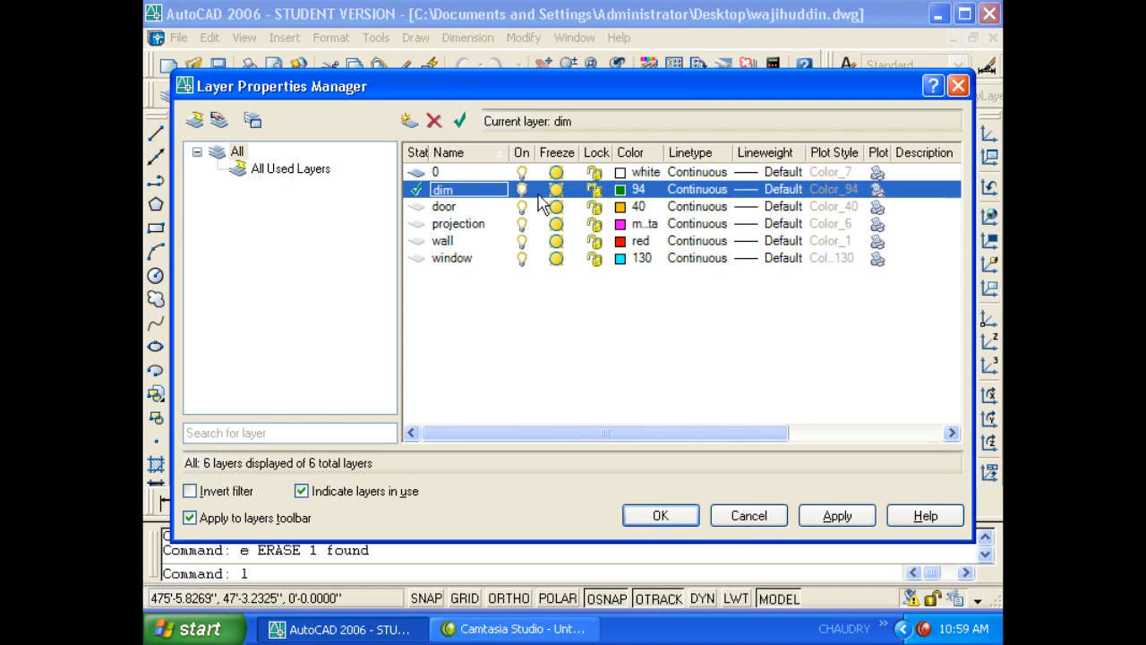
- Close the layer manager and make wall the current layer
click(660, 515)
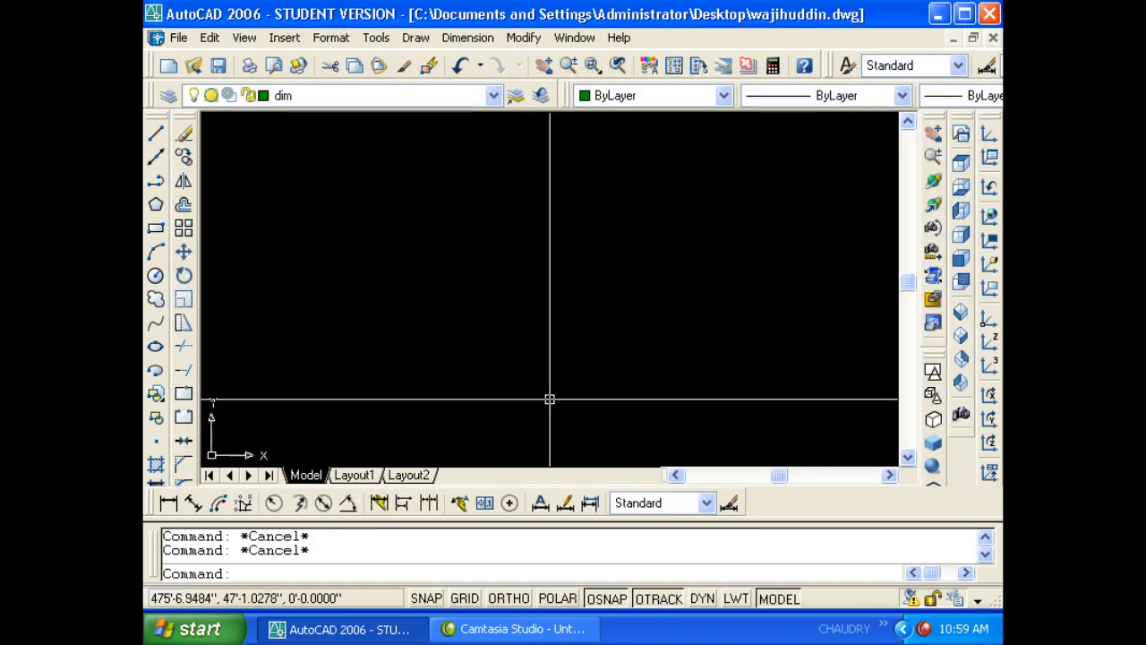
text(l)
key(Return)
click(363, 96)
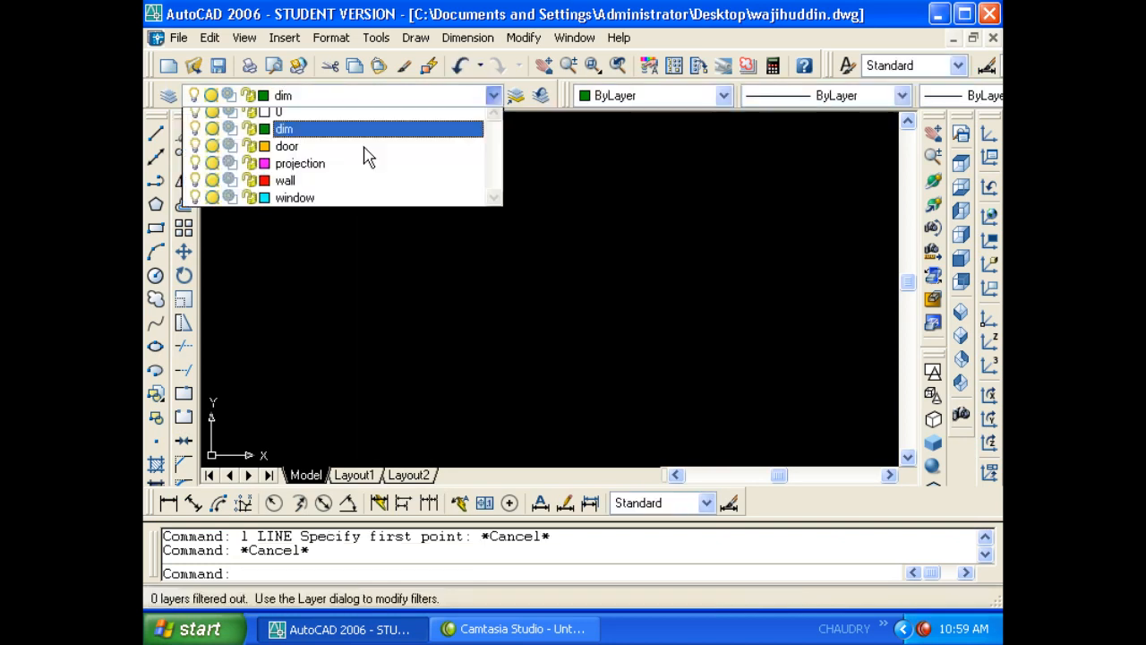
click(358, 182)
- Draw a five-segment red line chain across the drawing and select its top line
text(l)
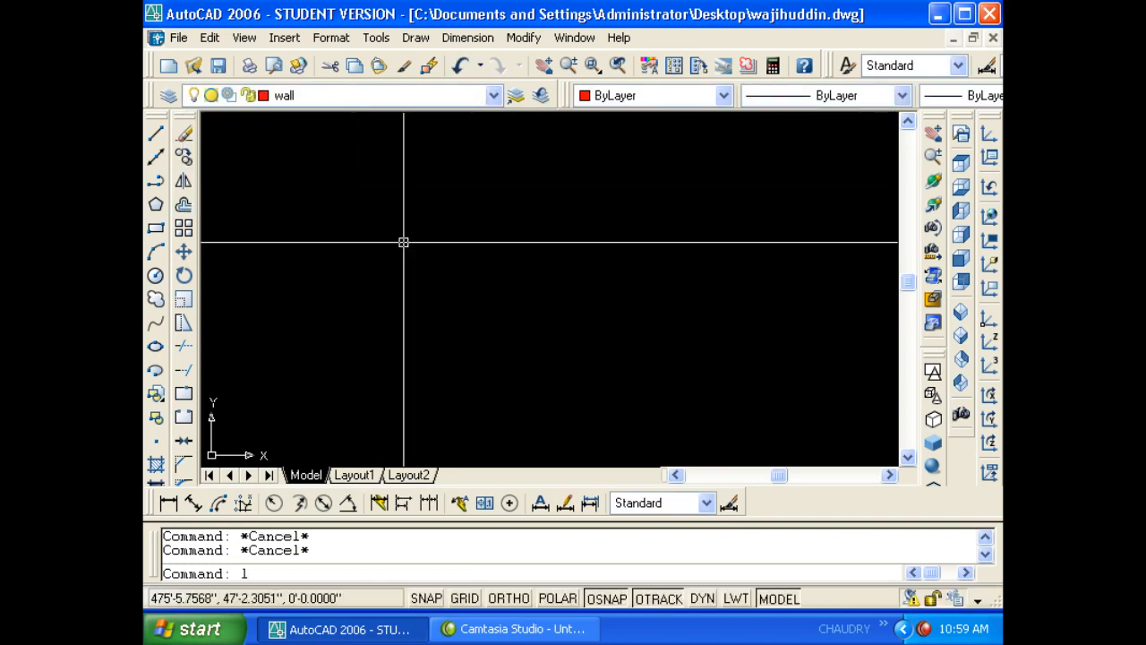
key(Return)
click(634, 239)
click(380, 266)
click(396, 365)
click(700, 377)
click(721, 276)
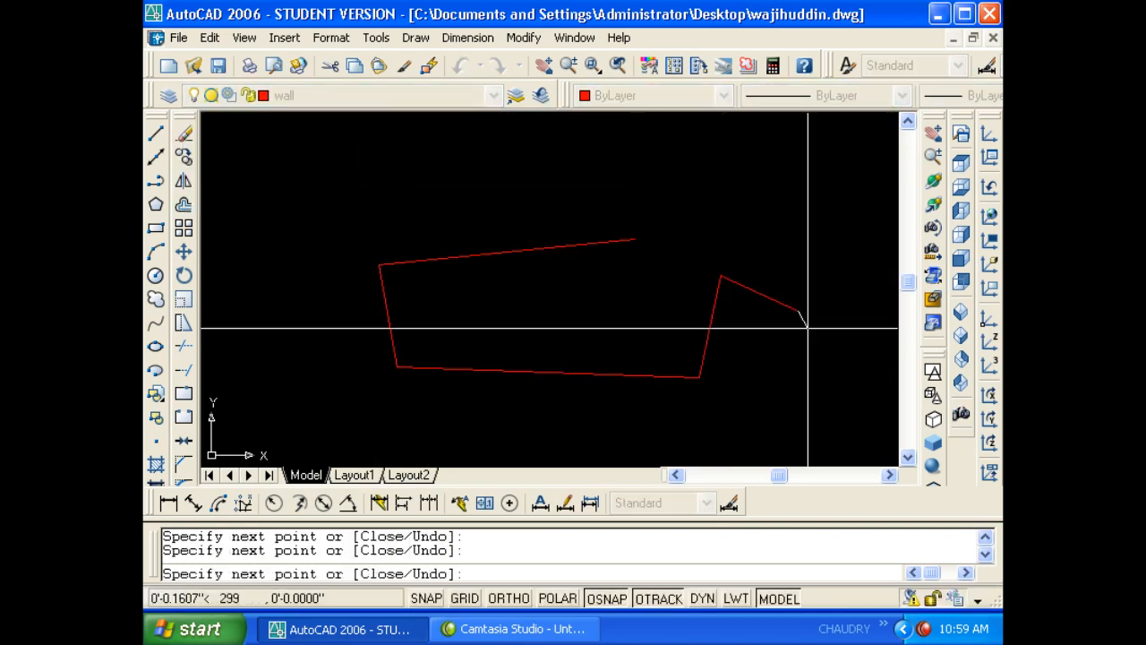
click(798, 312)
key(Escape)
key(Escape)
key(Escape)
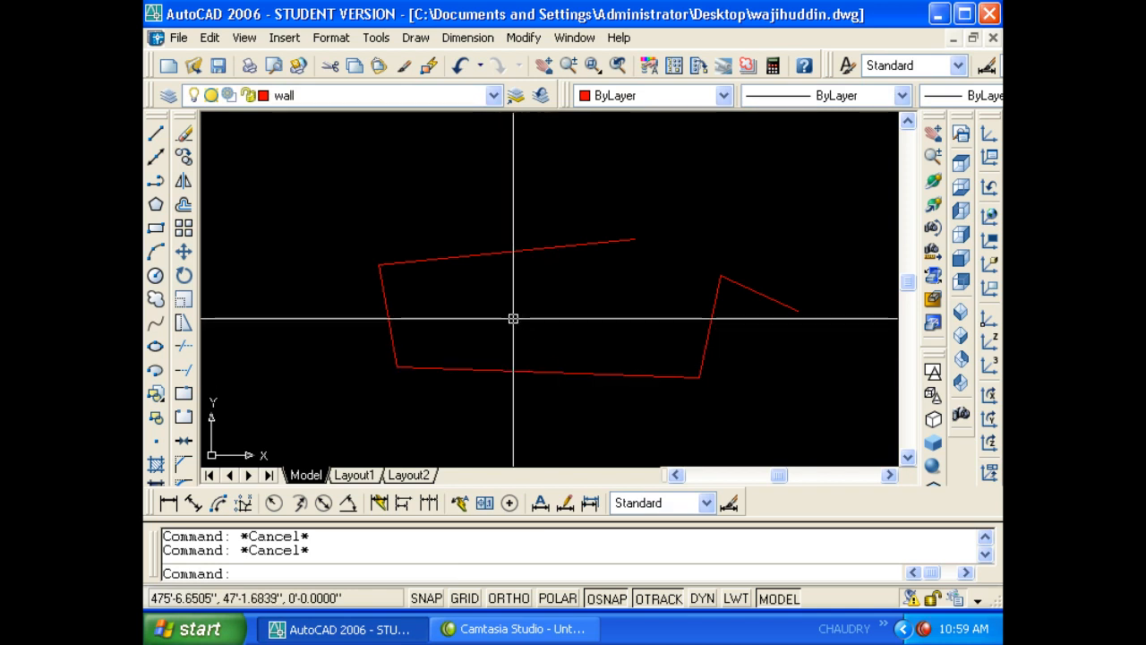
click(496, 296)
click(458, 238)
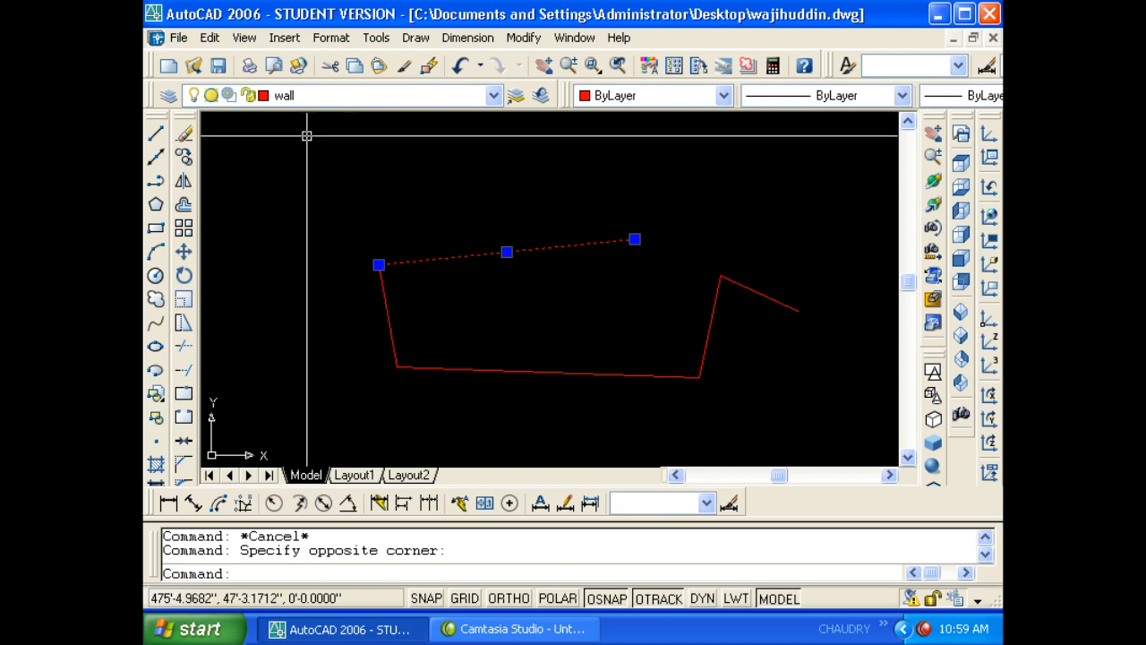
- Turn off the wall layer in the Layer dropdown so the red lines are hidden
key(Escape)
click(291, 95)
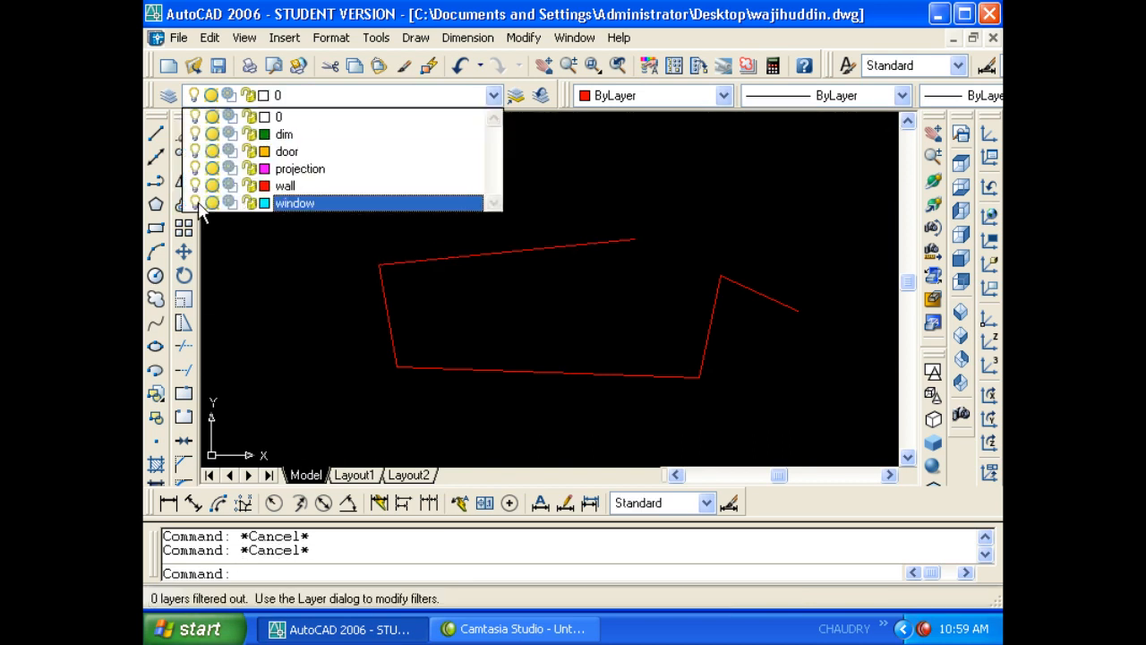
click(291, 203)
click(243, 238)
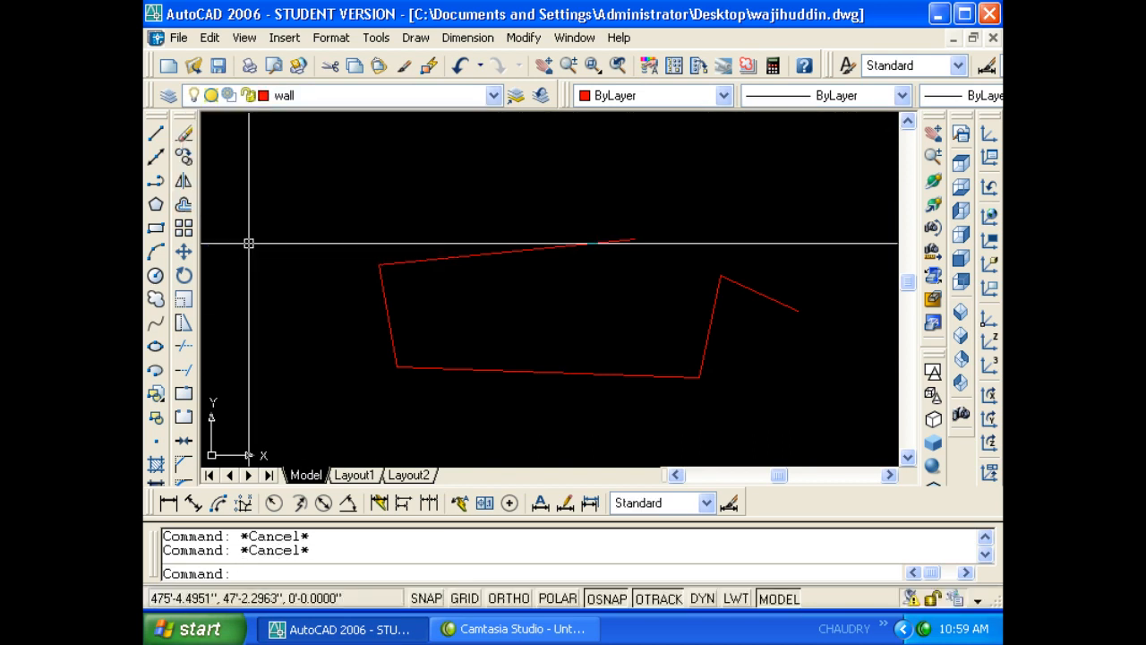
click(333, 260)
key(Escape)
key(Escape)
click(291, 95)
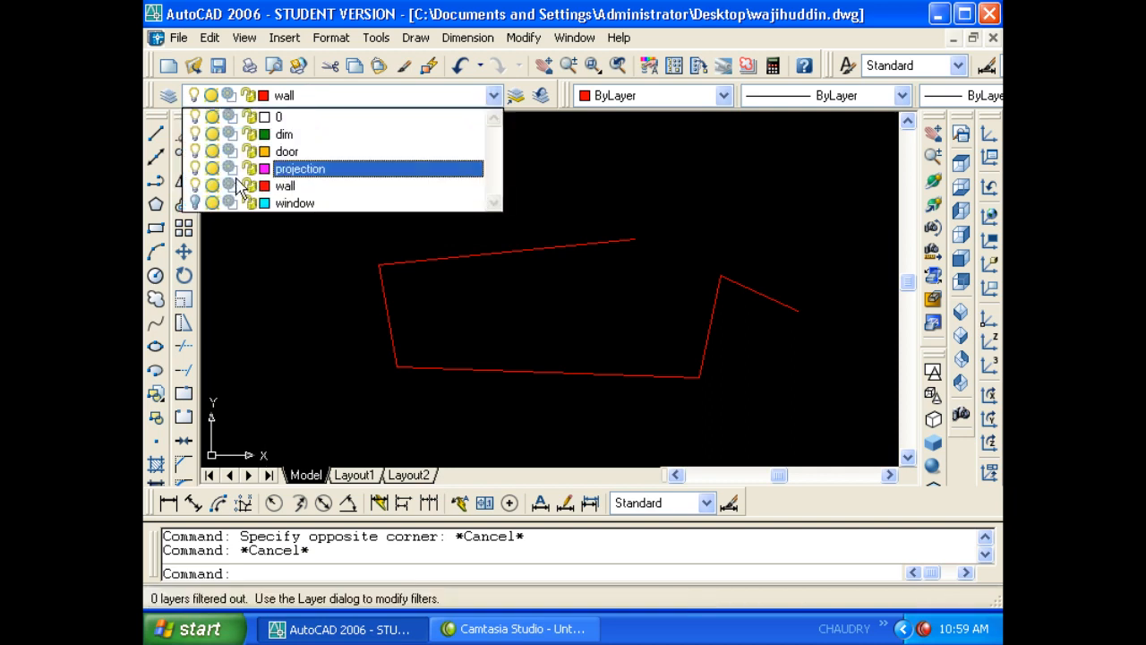
click(195, 185)
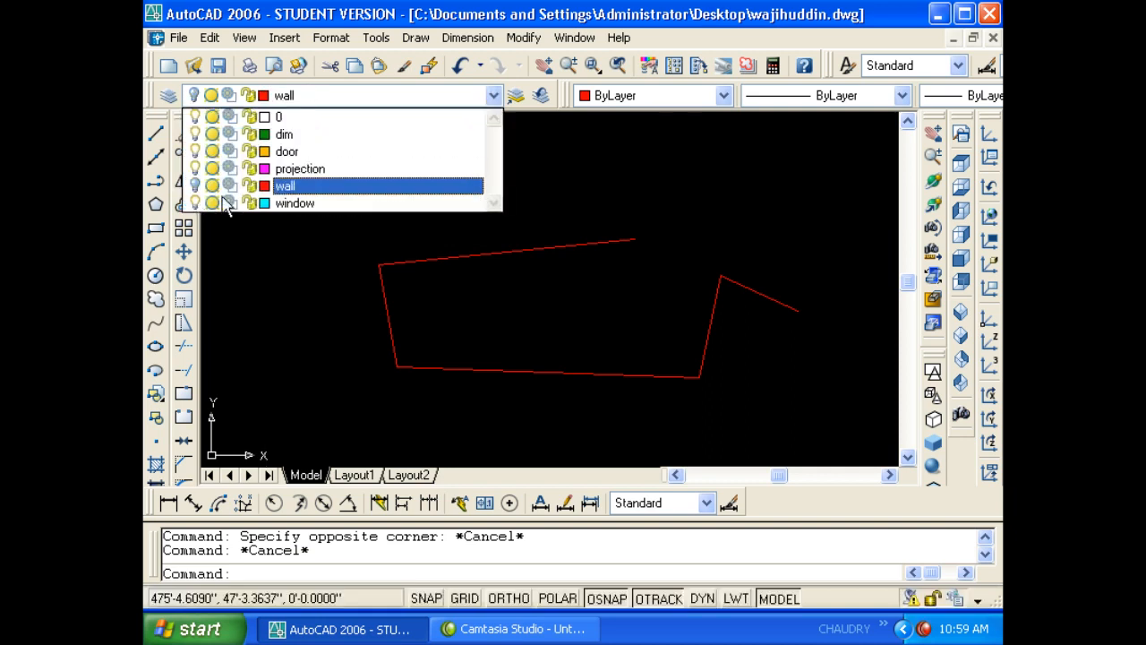
click(290, 279)
click(571, 344)
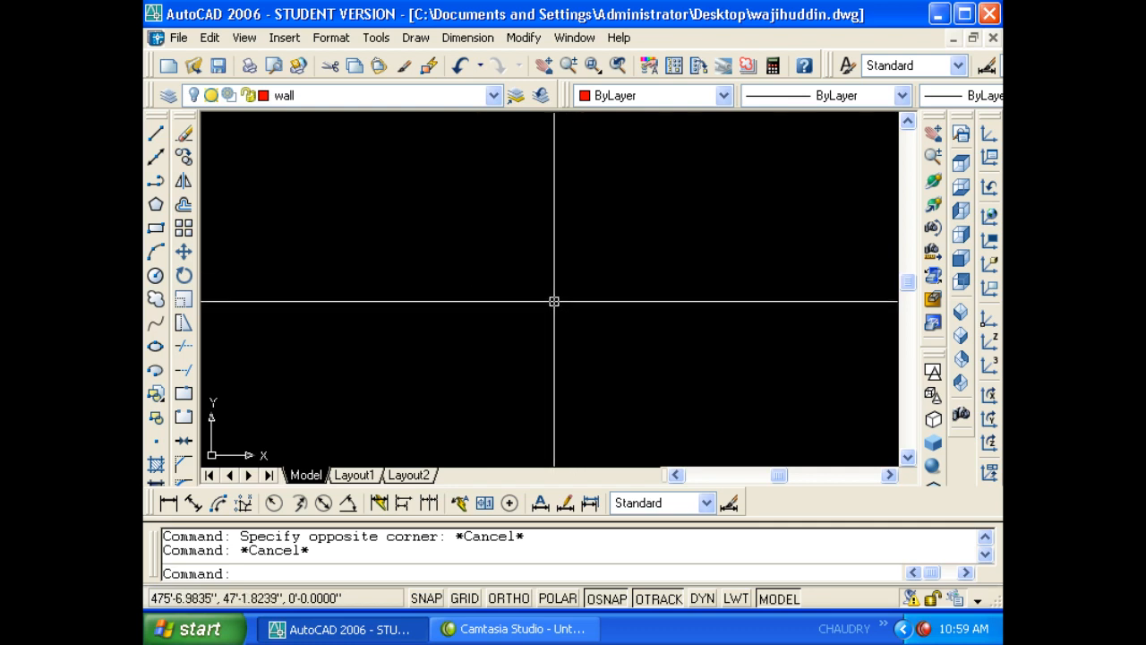
- Draw a four-segment line chain with L while wall is still current
text(l)
key(space)
click(522, 305)
click(664, 248)
click(613, 344)
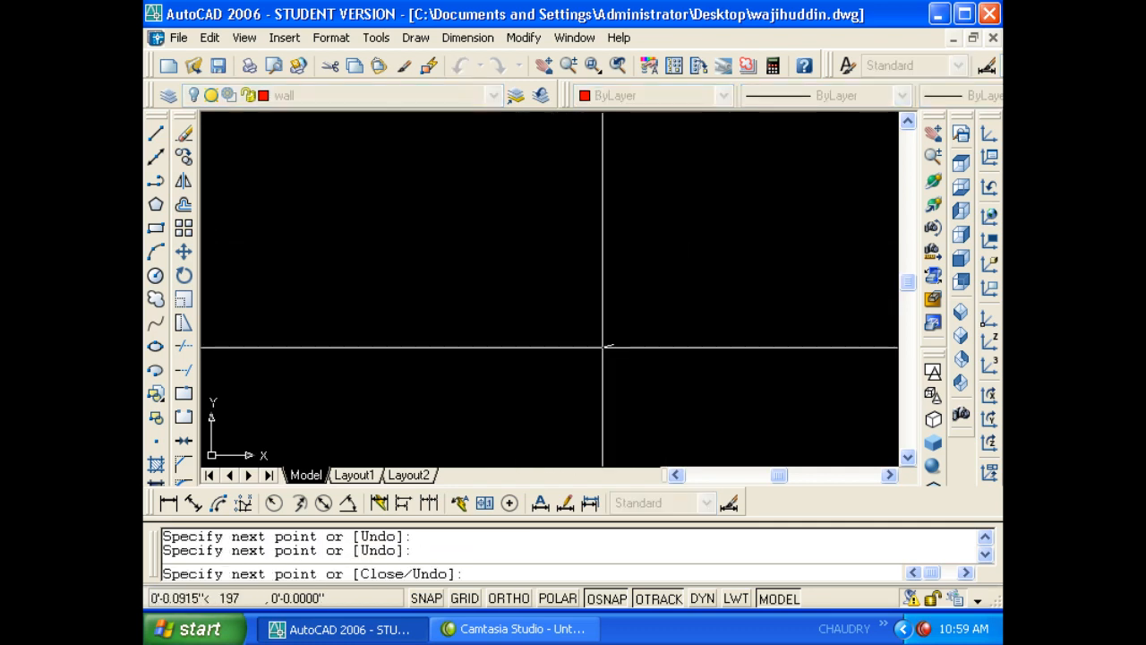
click(475, 386)
click(412, 213)
key(Return)
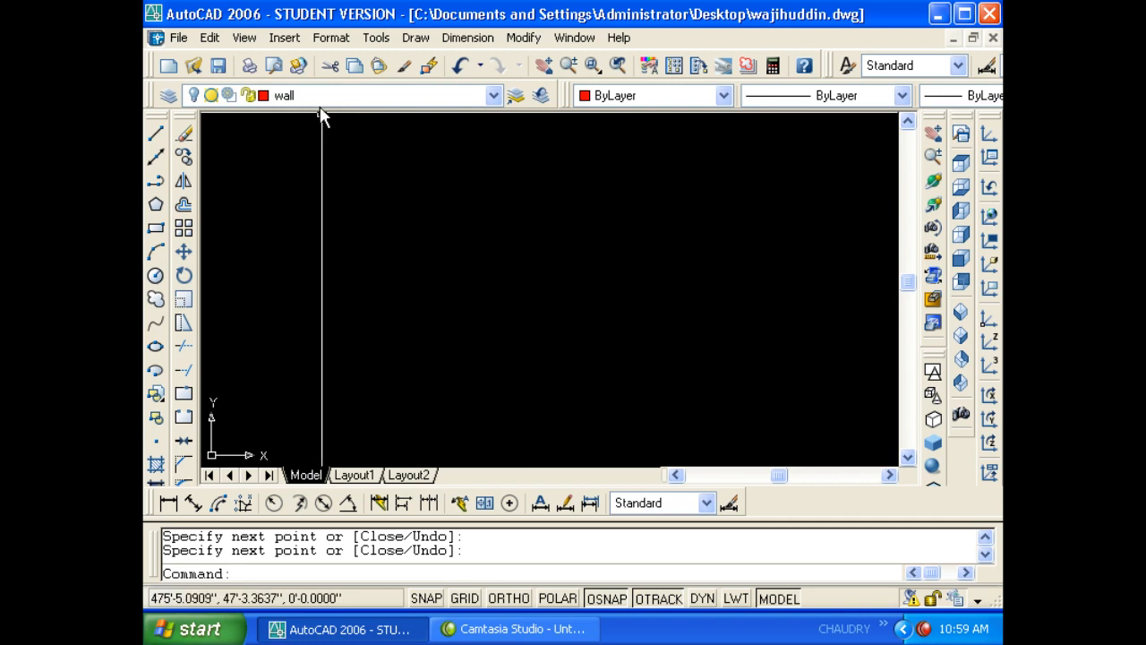
- Make dim the current layer
click(273, 95)
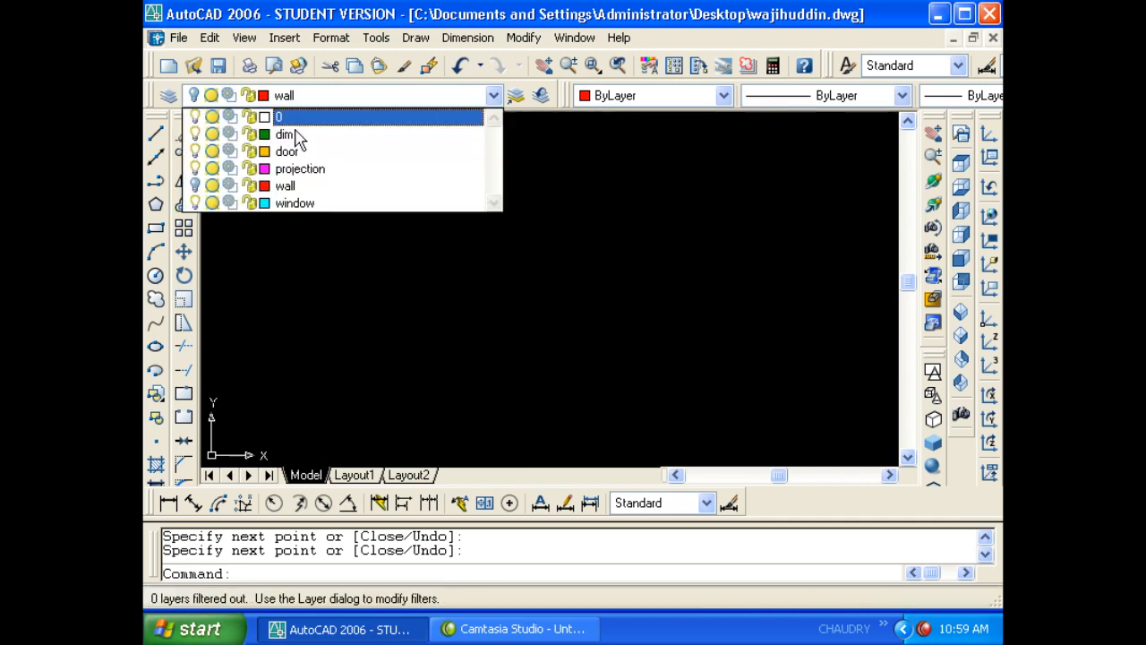
click(286, 135)
key(Escape)
key(Escape)
- Draw a green six-segment line chain on the dim layer
text(l)
key(space)
click(435, 186)
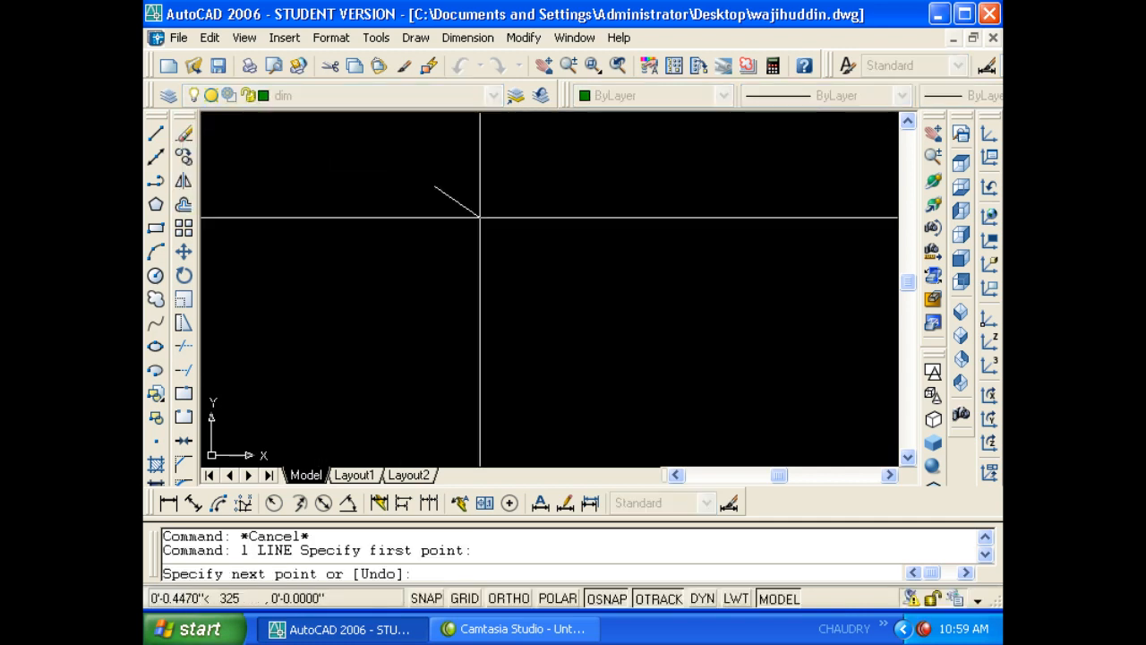
click(580, 276)
click(717, 243)
click(737, 325)
click(472, 357)
click(375, 213)
click(299, 226)
key(Return)
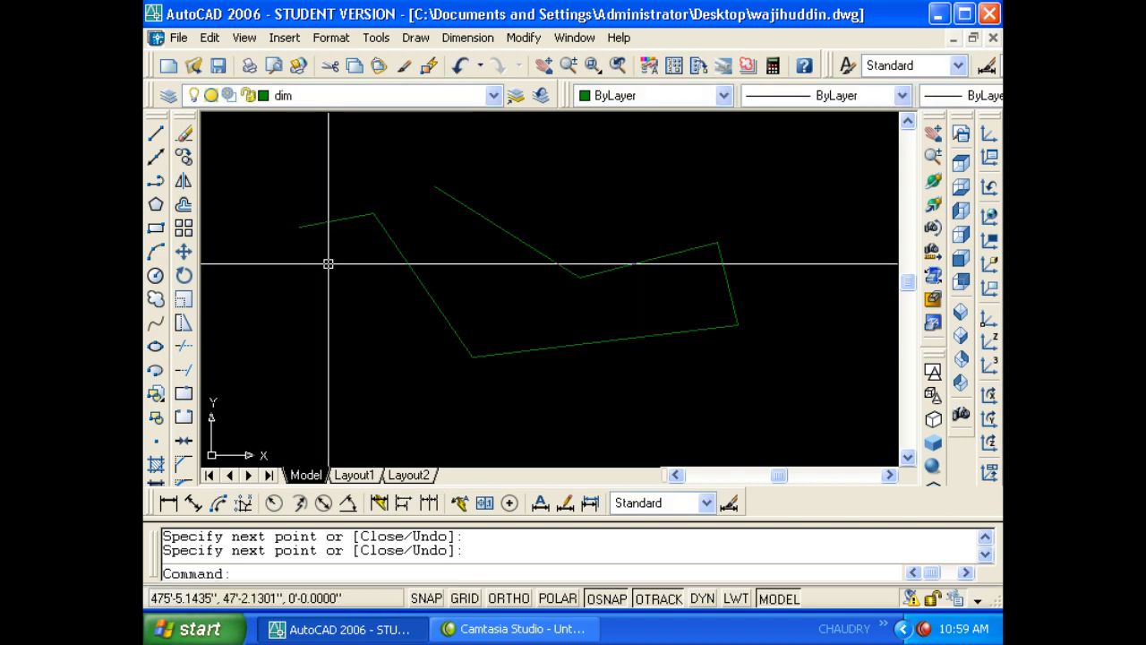
- Make wall the current layer again, accepting the layer-turned-off warning
click(307, 95)
click(322, 186)
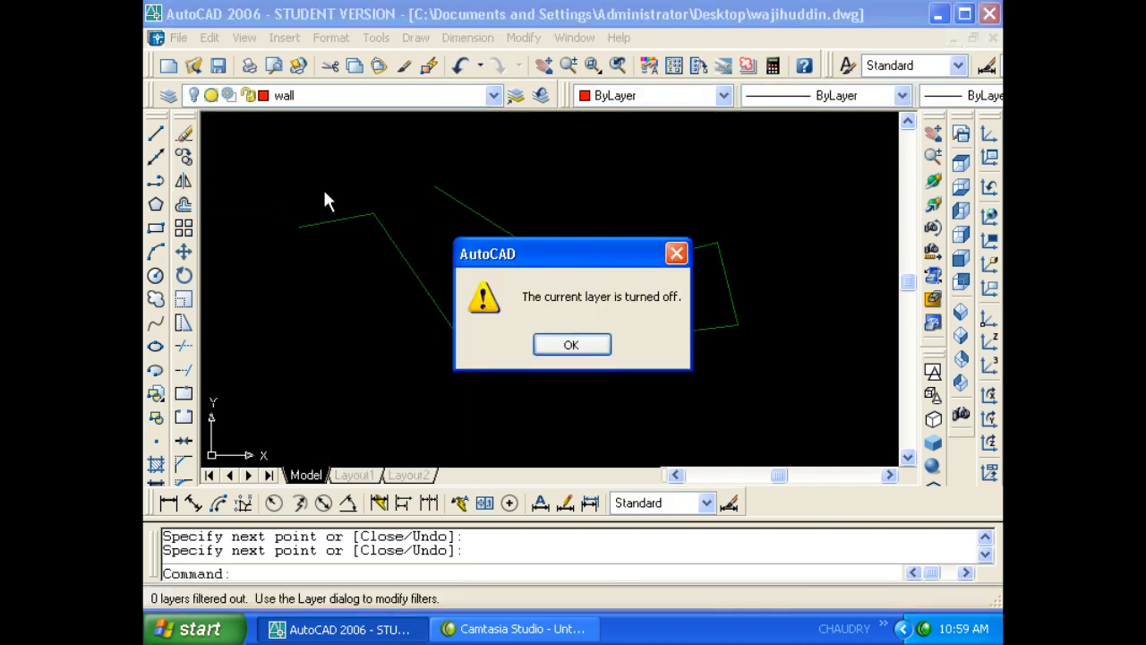
click(591, 345)
text(c)
key(space)
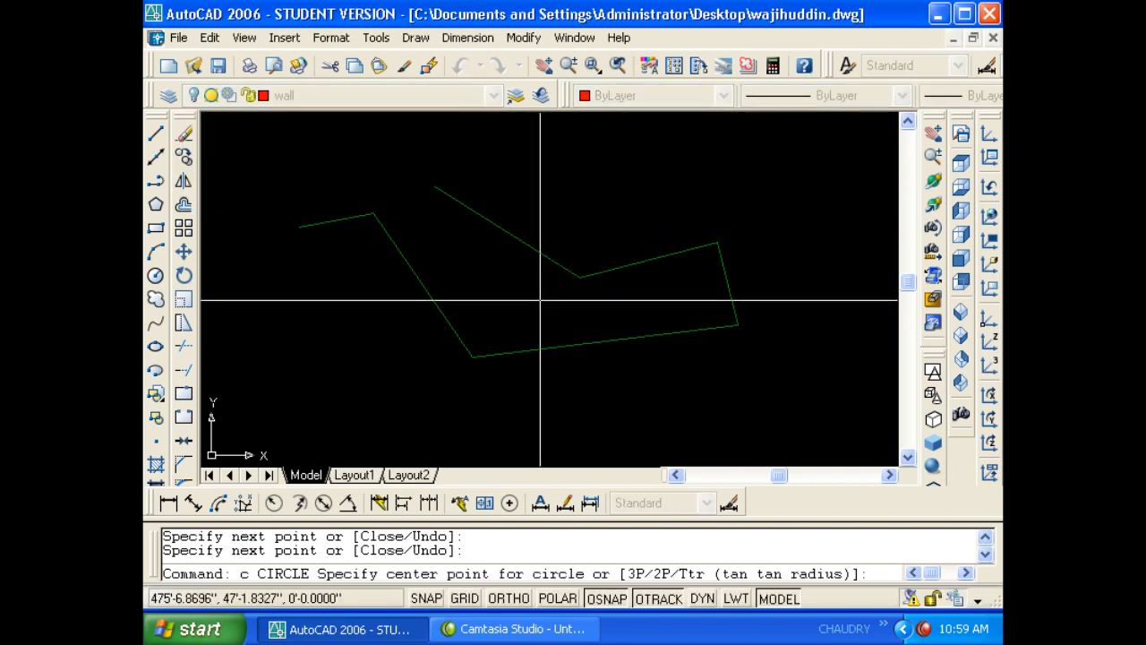
click(540, 300)
click(670, 401)
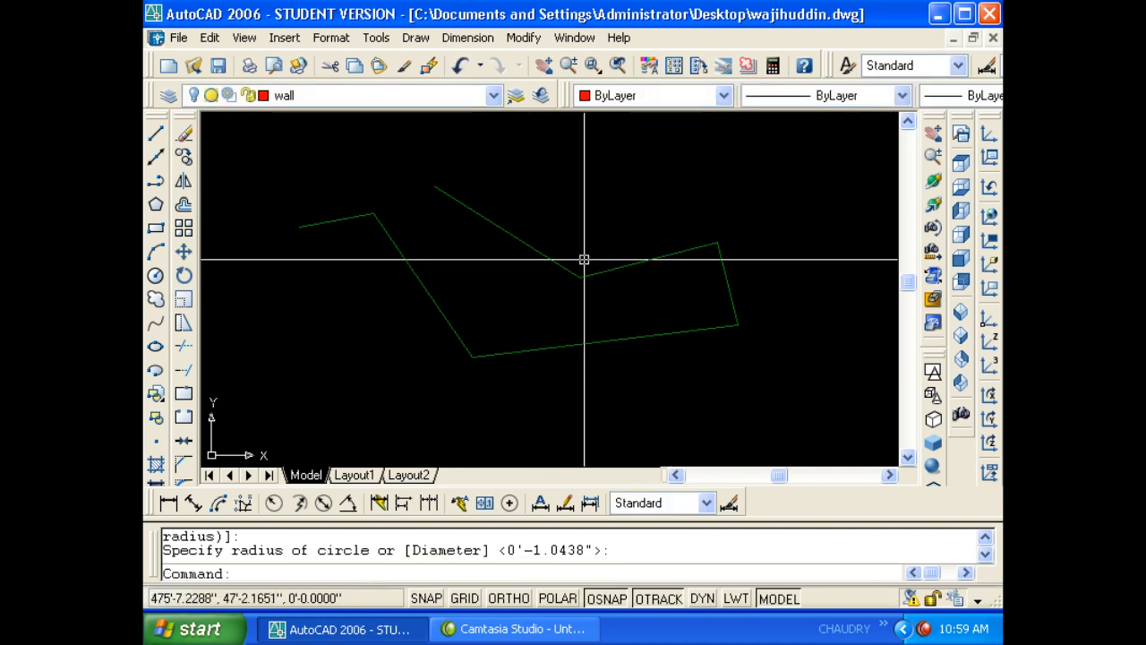
click(360, 97)
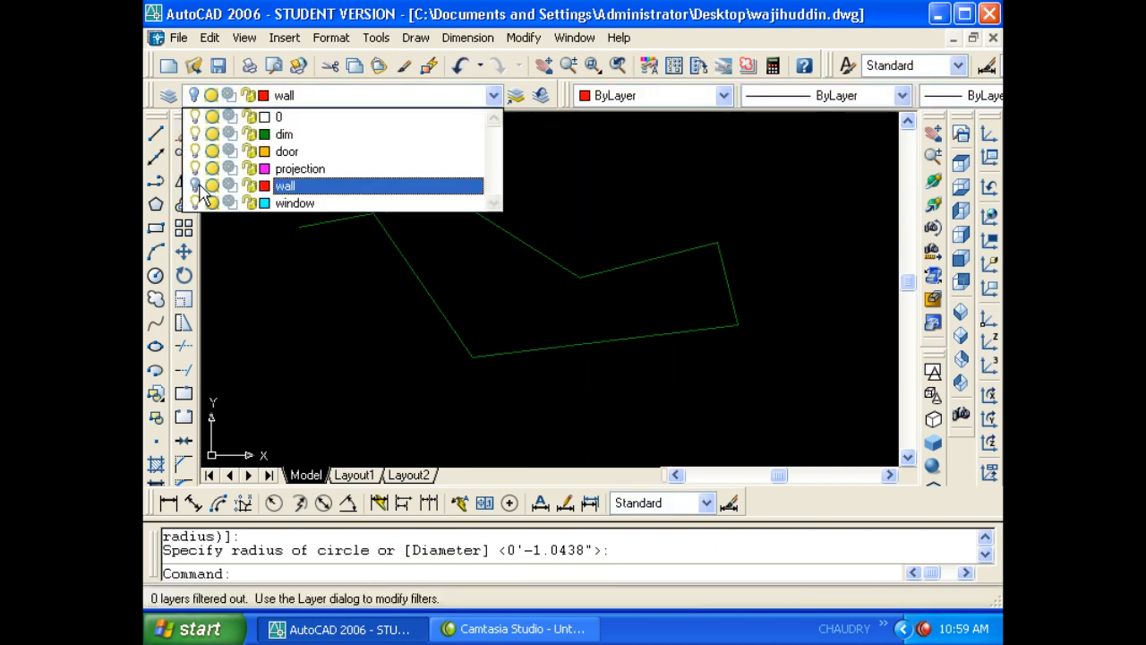
click(195, 186)
click(538, 201)
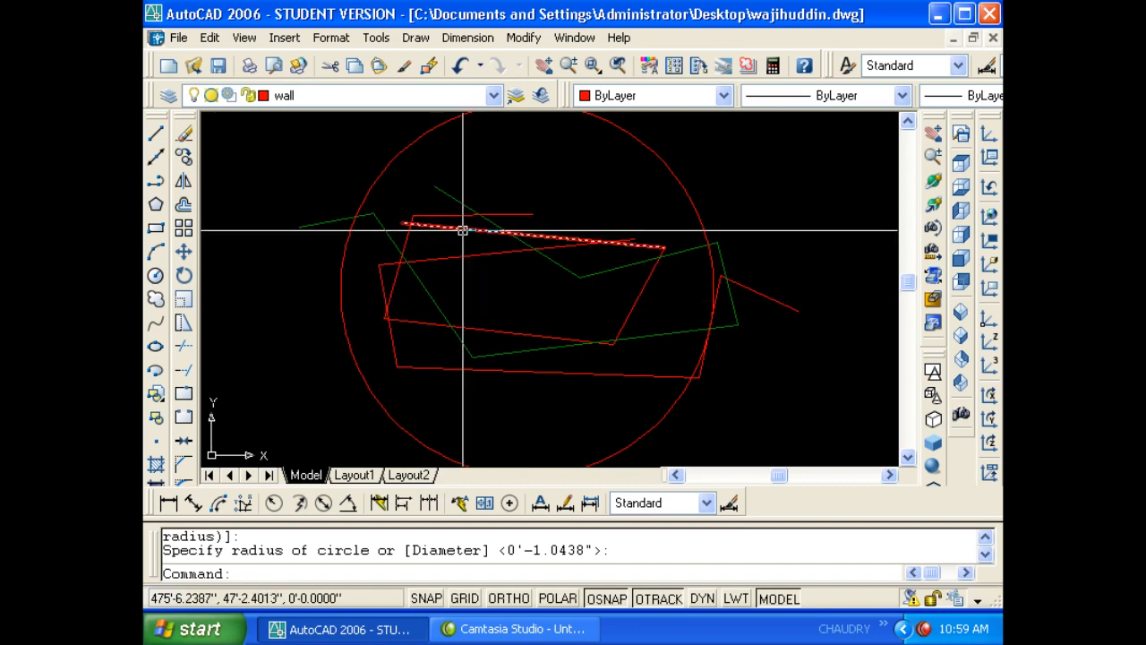
text(la)
key(Return)
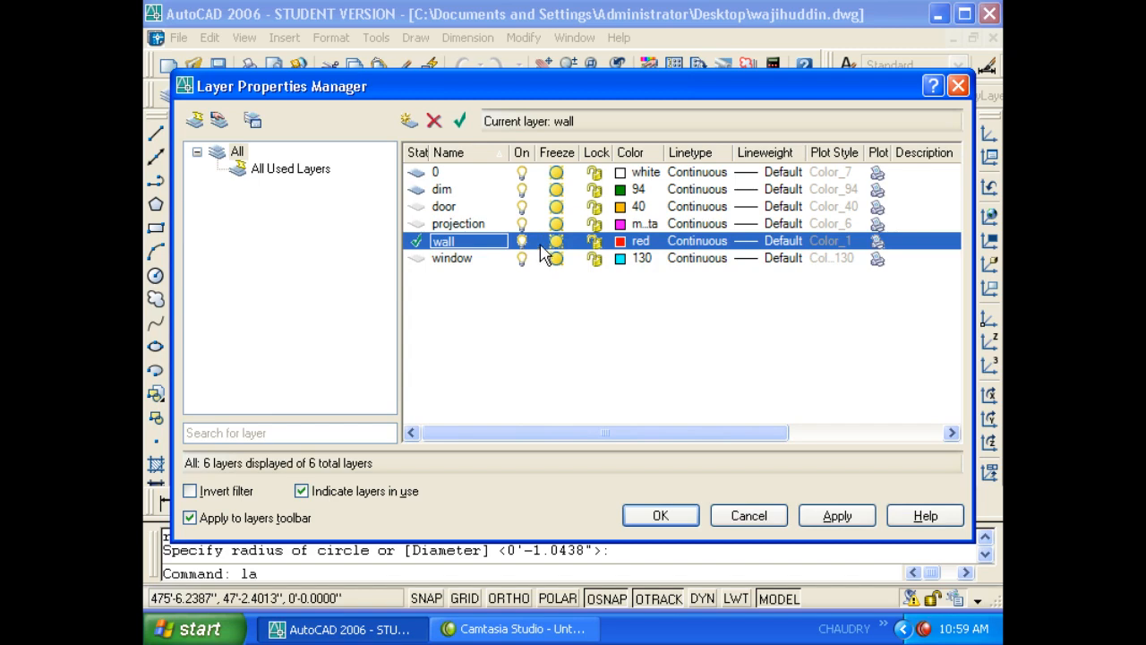
click(657, 515)
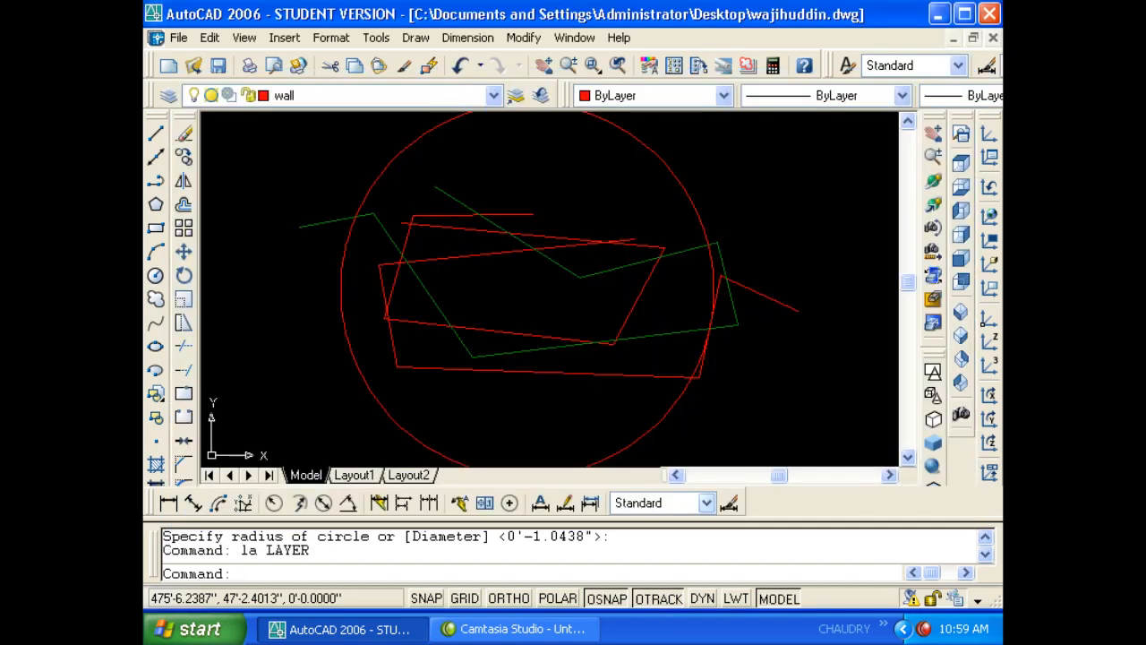
scroll(473, 224, down, 3)
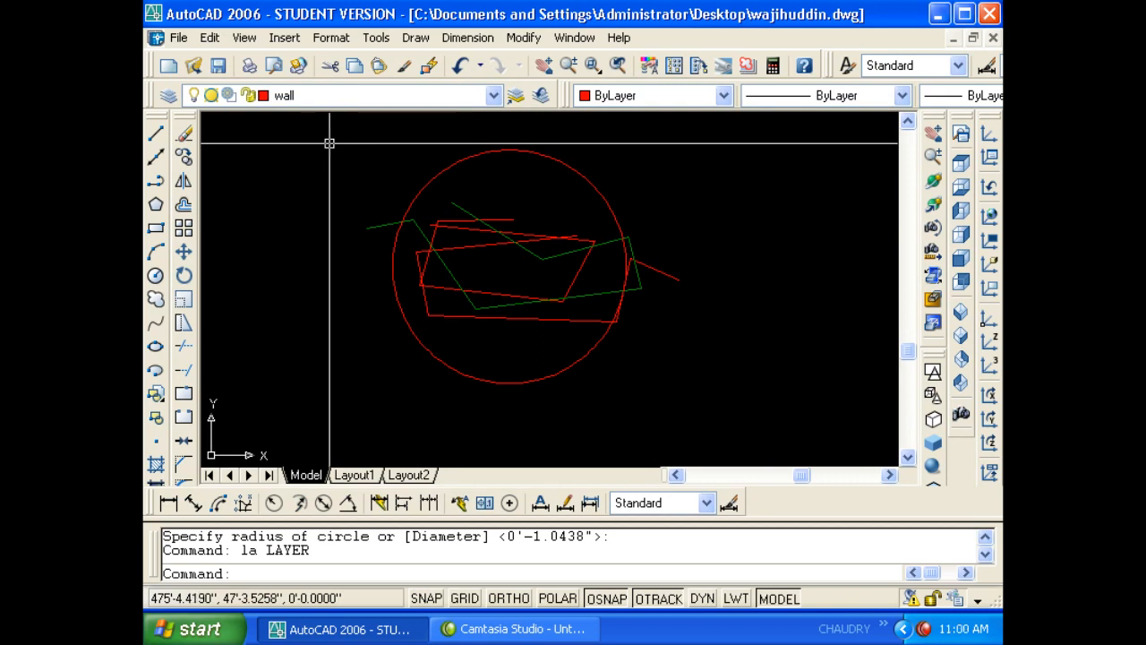
- Attempt to freeze the wall layer, which fails while it is current
click(310, 96)
click(215, 185)
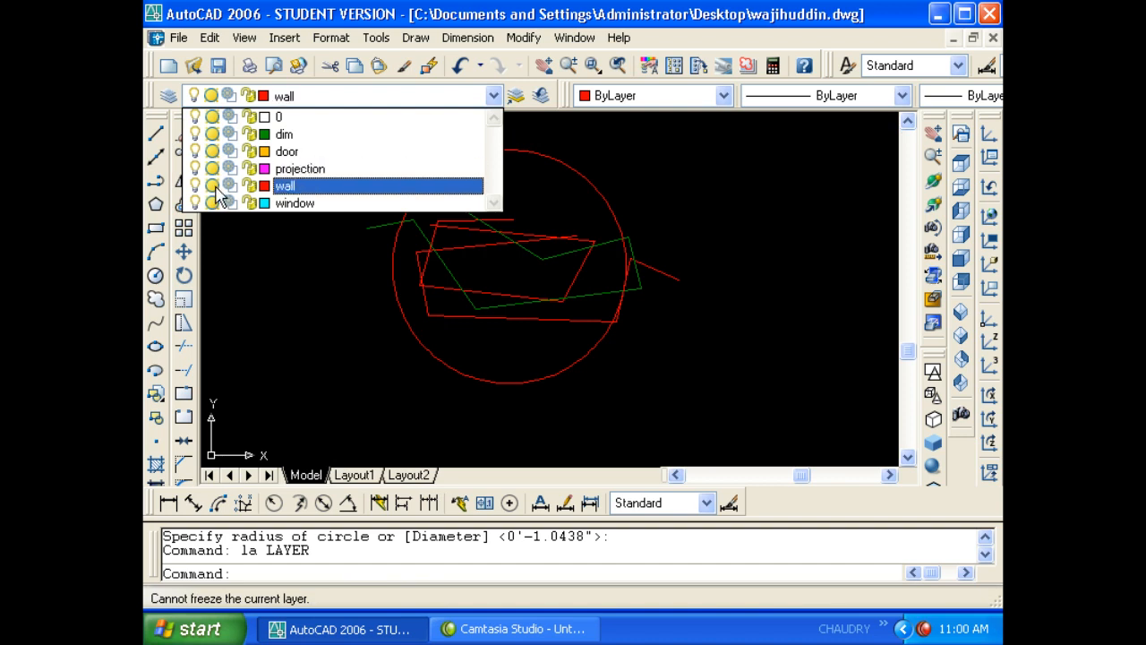
click(284, 221)
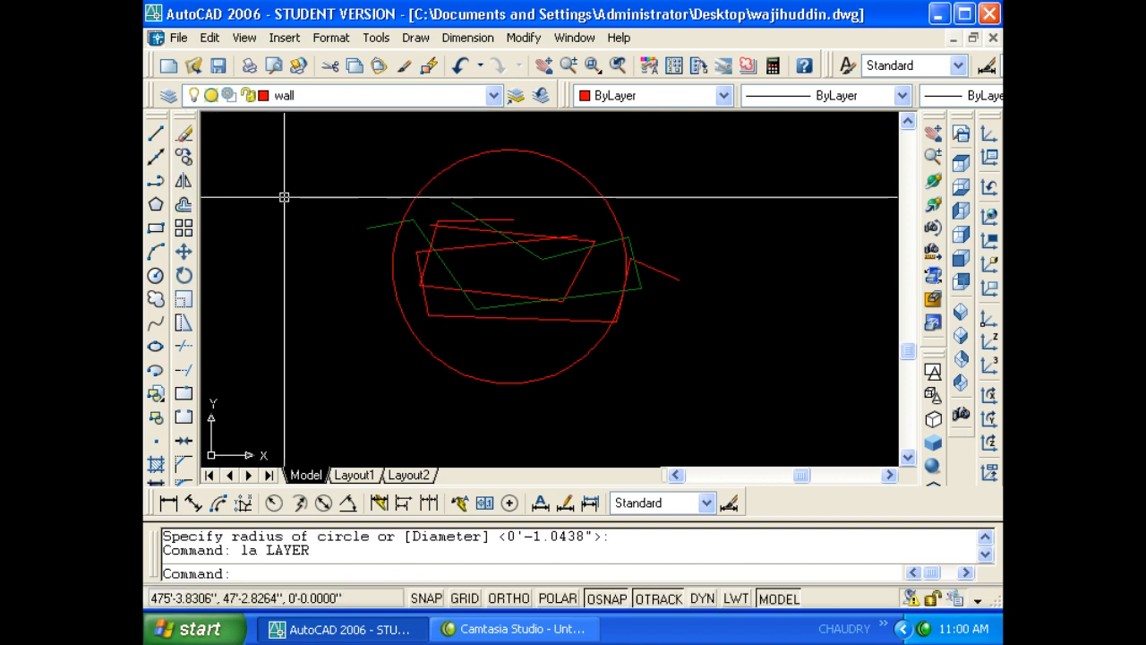
click(305, 97)
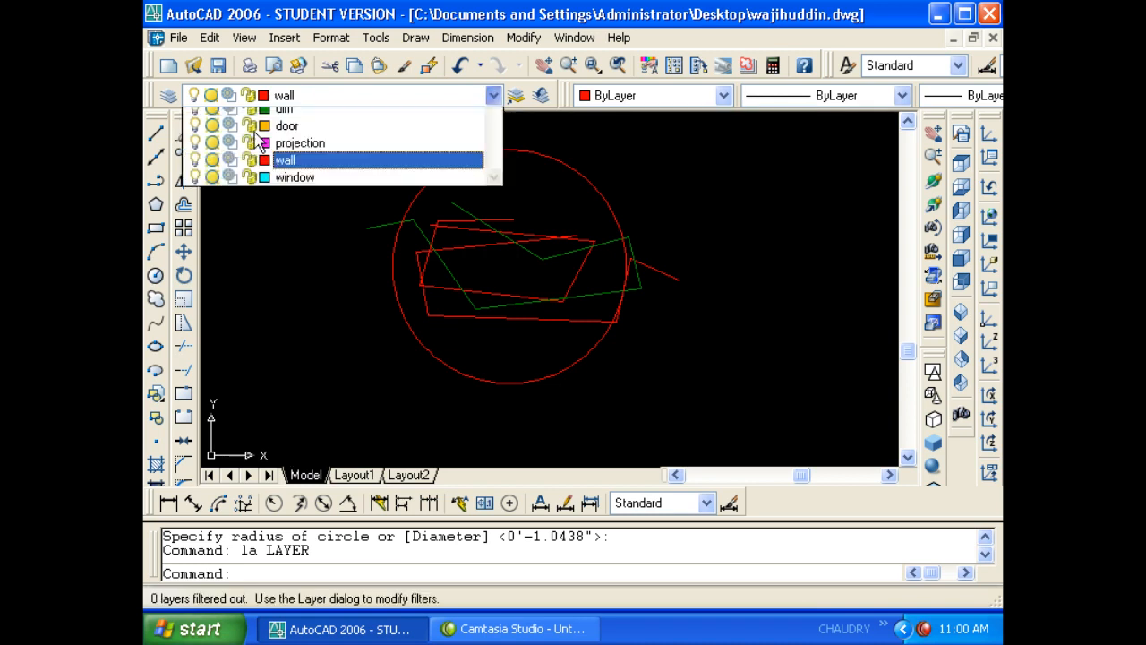
click(212, 184)
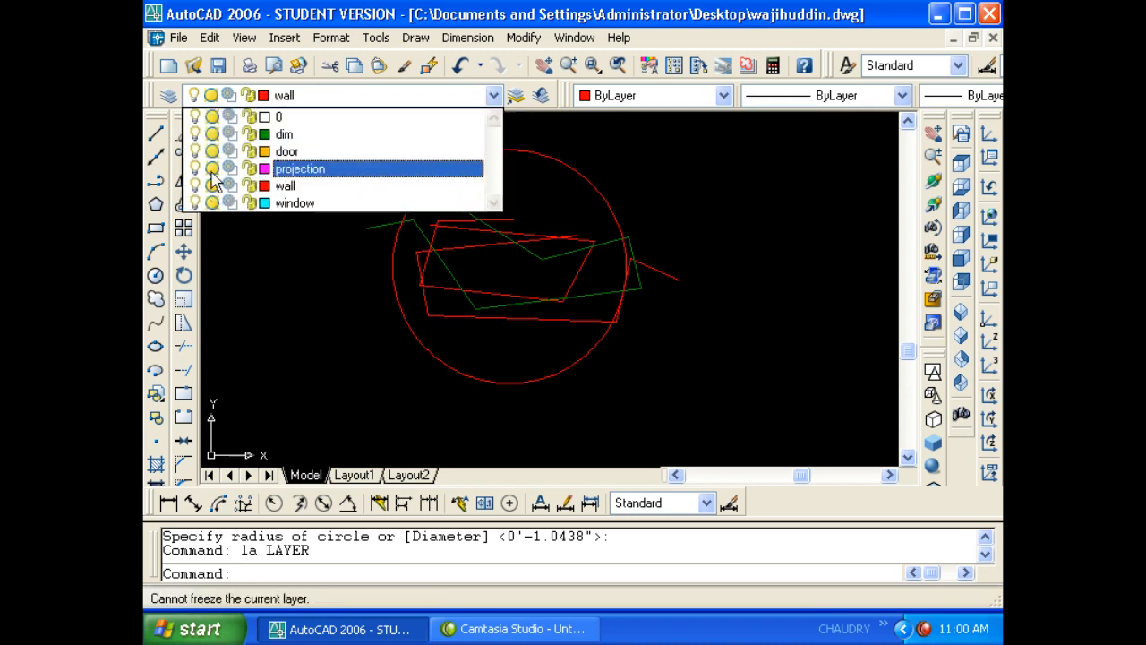
key(Escape)
key(Escape)
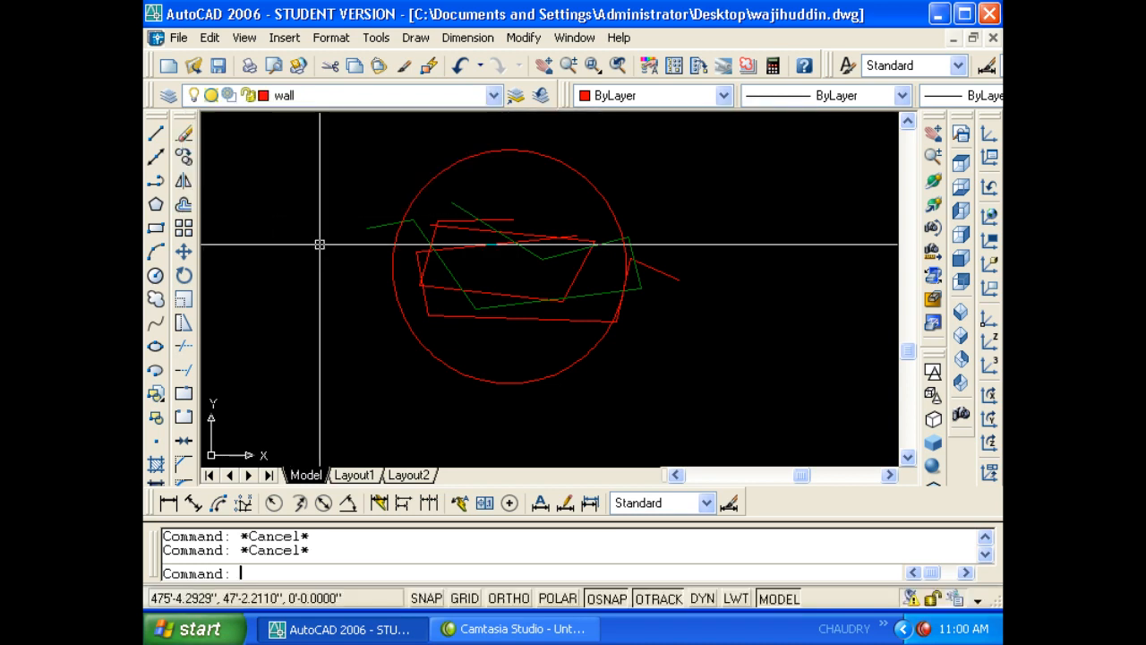
middle_drag(320, 243, 453, 248)
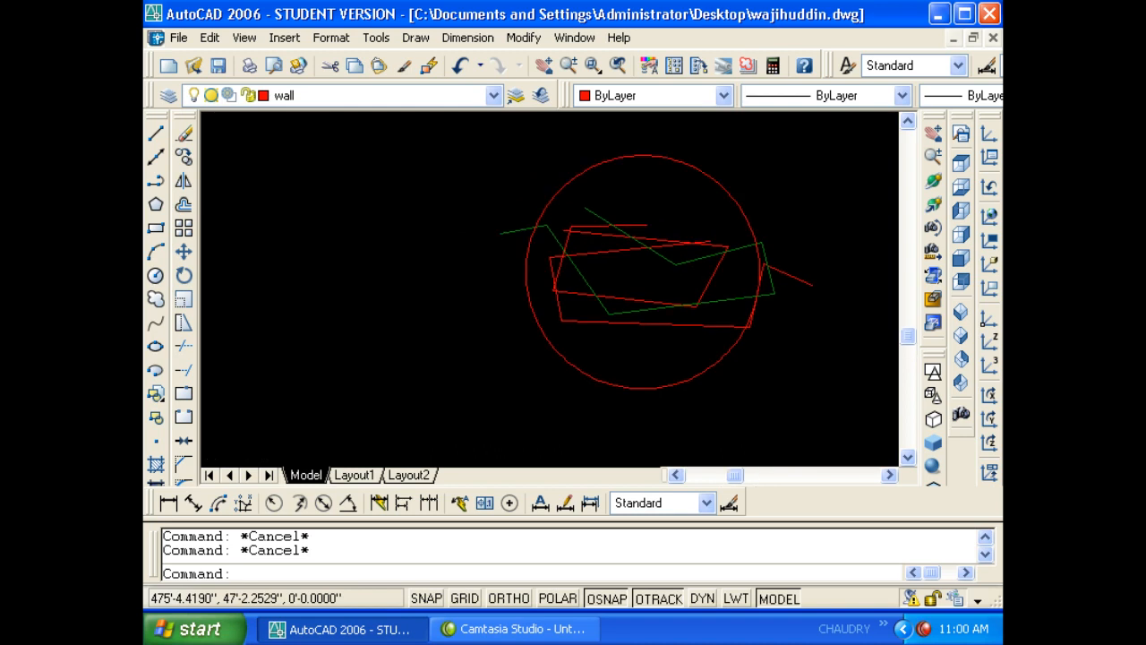
- Make dim current and freeze the wall layer, hiding the red geometry
click(345, 95)
scroll(345, 115, up, 2)
click(325, 134)
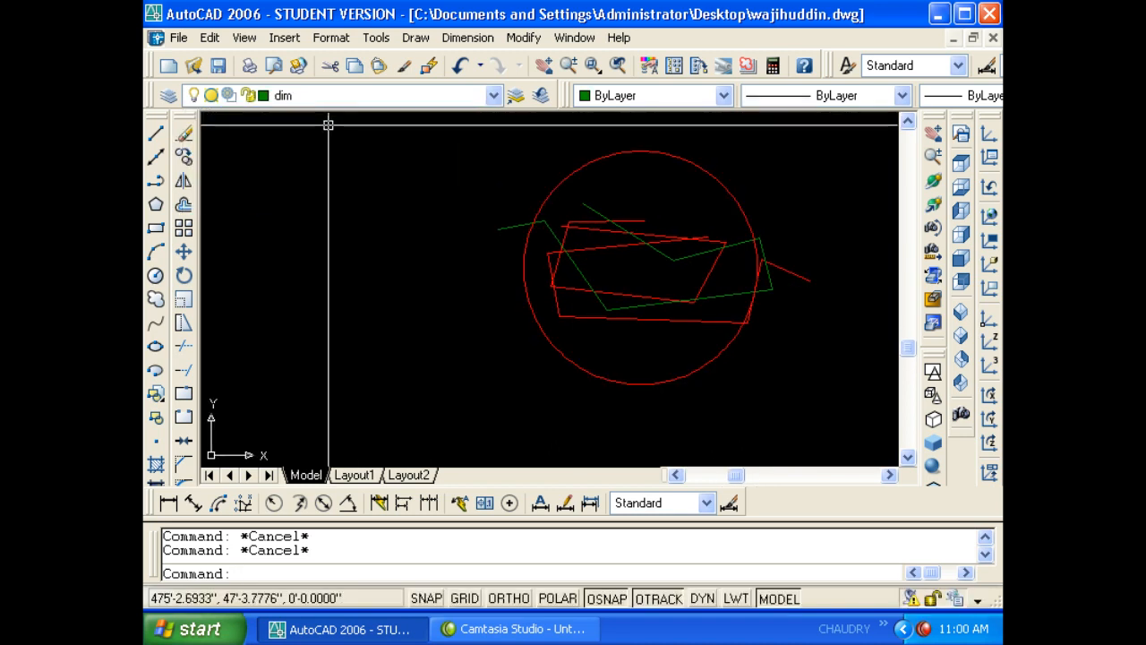
click(309, 97)
click(211, 185)
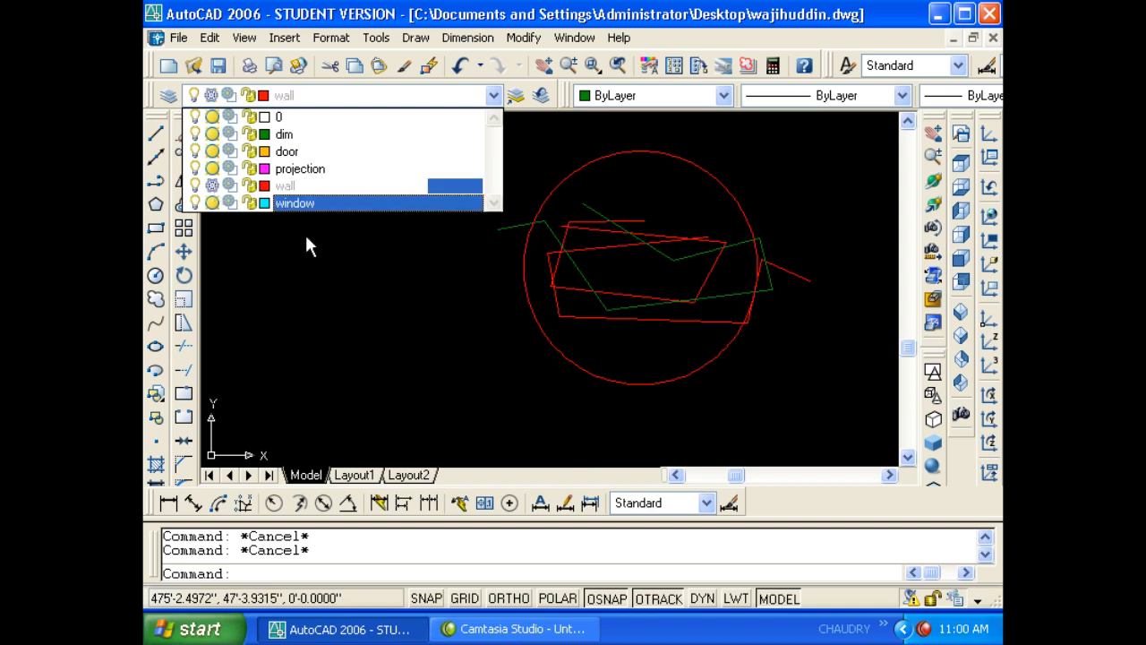
click(346, 332)
middle_drag(564, 328, 495, 307)
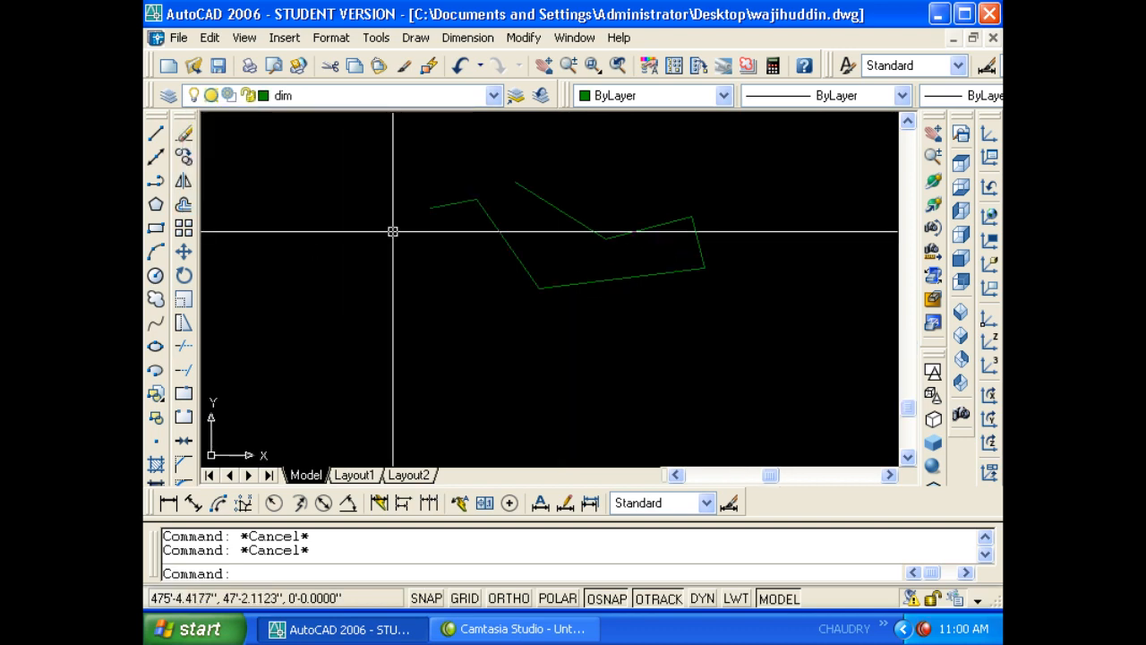
- Make projection the current layer and thaw the wall layer again
click(287, 98)
click(296, 169)
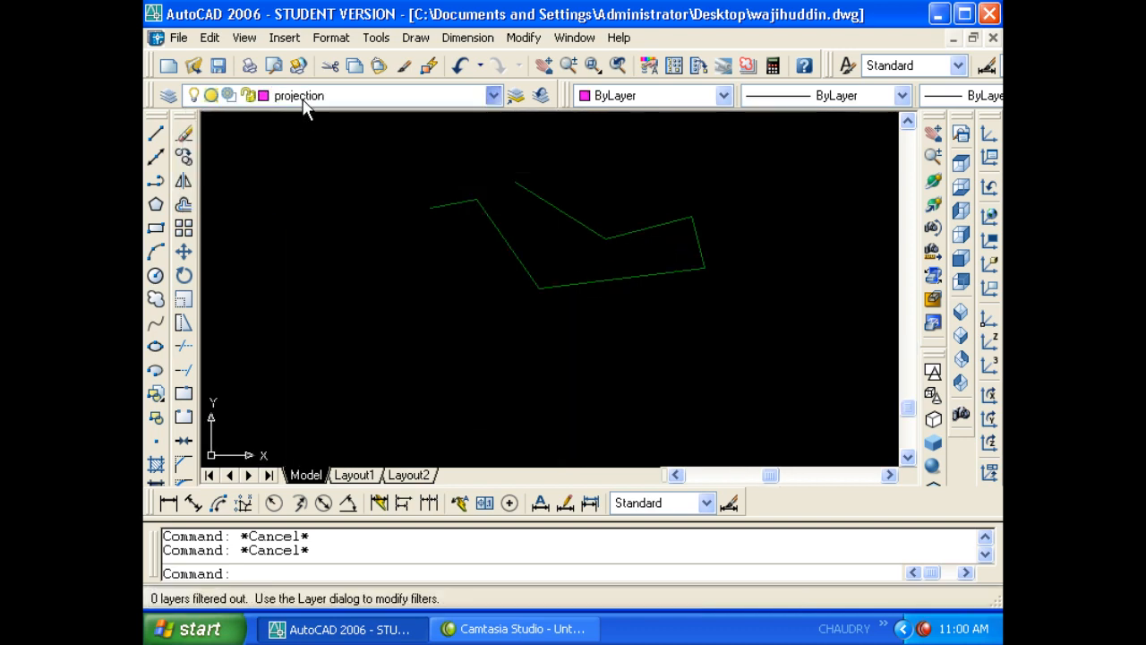
click(307, 98)
click(296, 170)
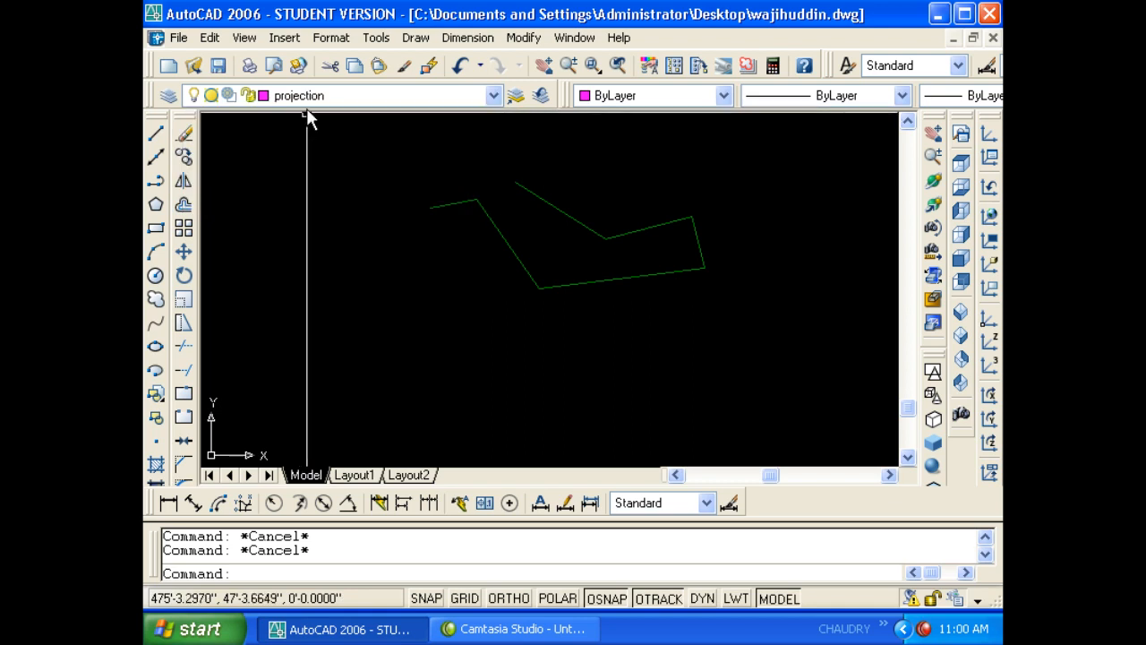
click(307, 97)
click(301, 187)
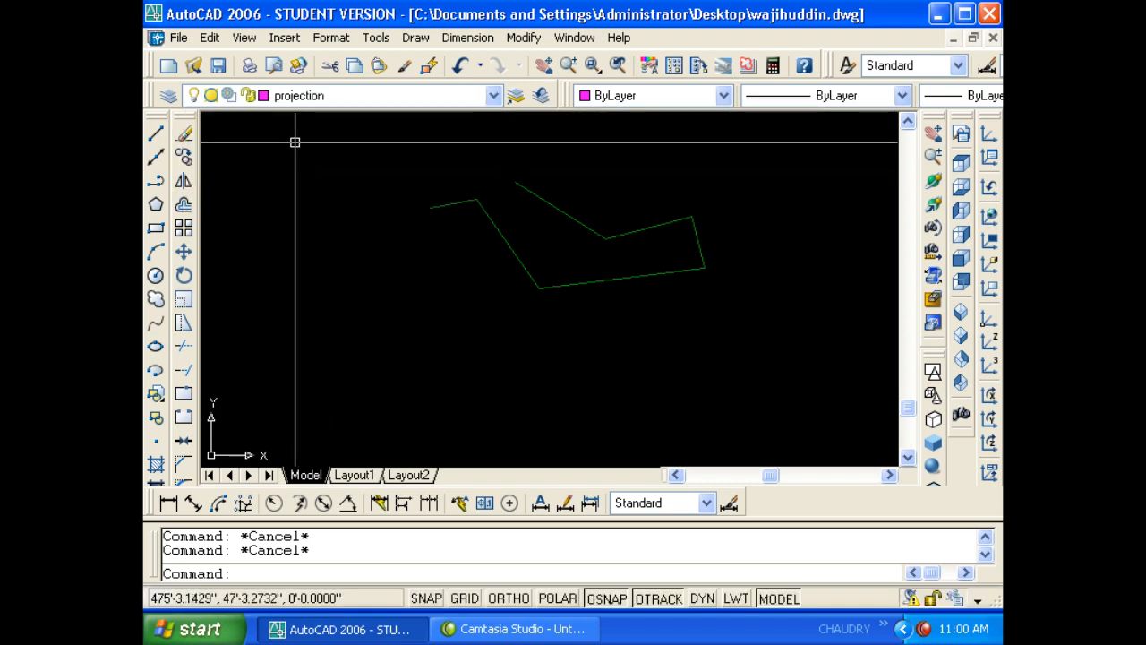
click(307, 101)
click(215, 185)
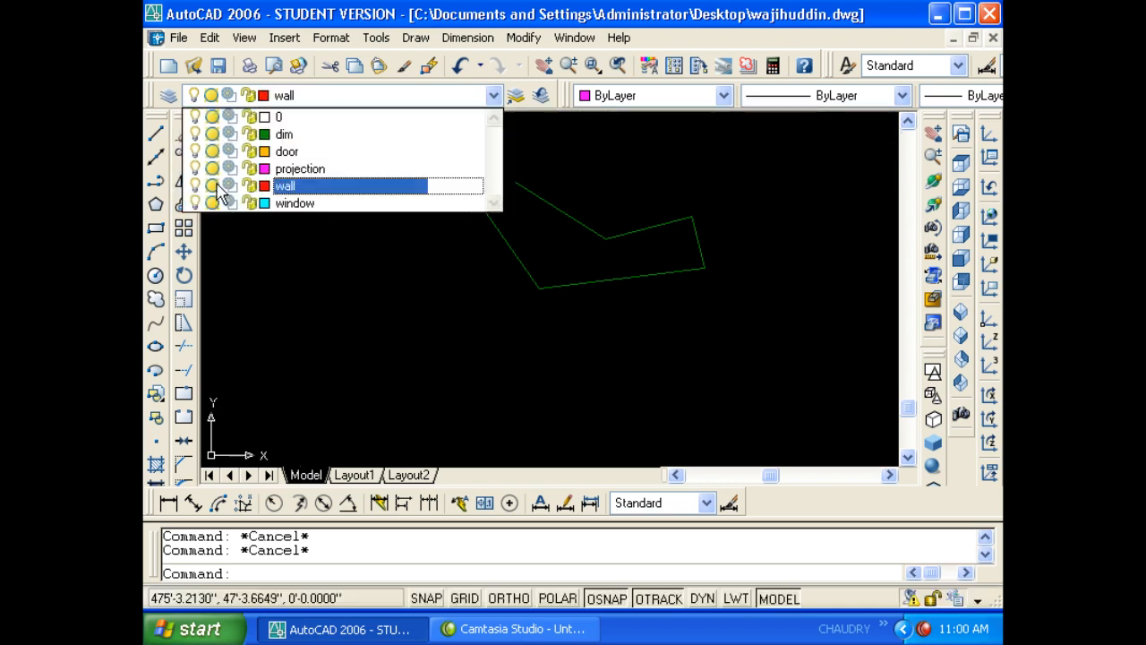
click(337, 267)
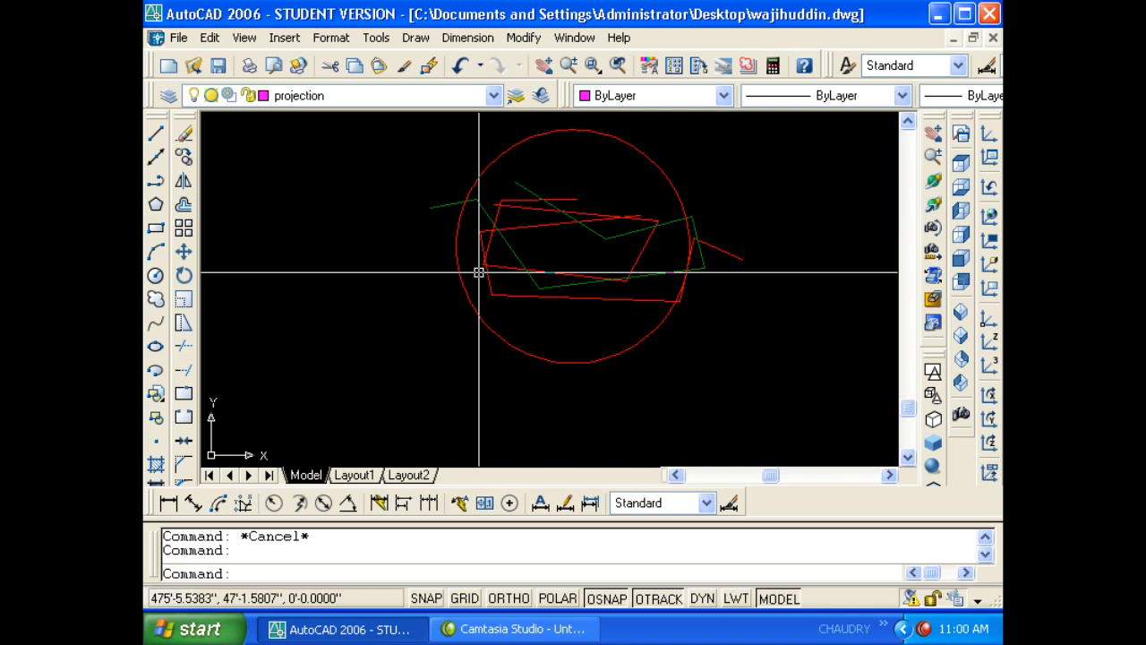
- In Layer Properties Manager, freeze wall (projection can't be frozen) and set door current
text(la)
key(Return)
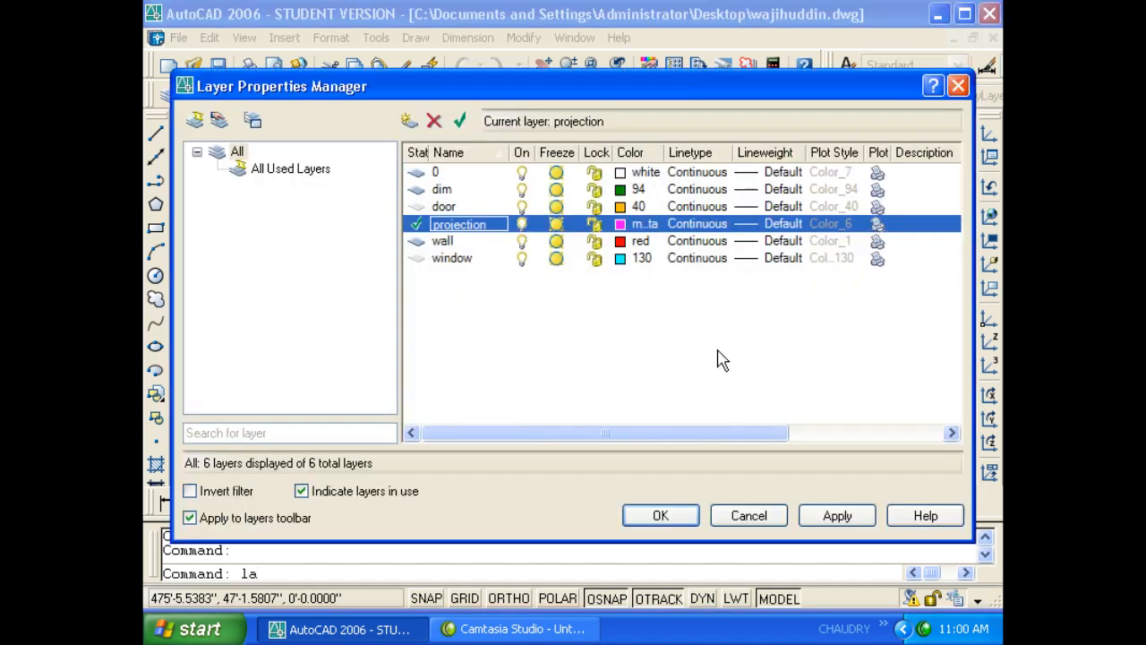
click(557, 224)
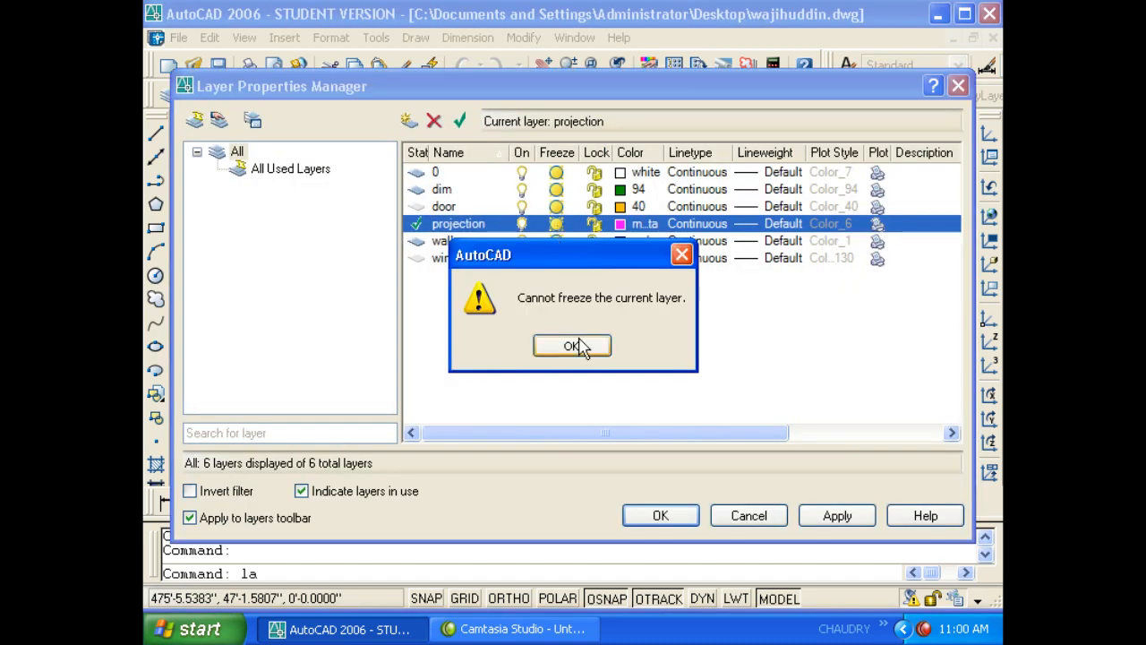
click(578, 346)
click(555, 241)
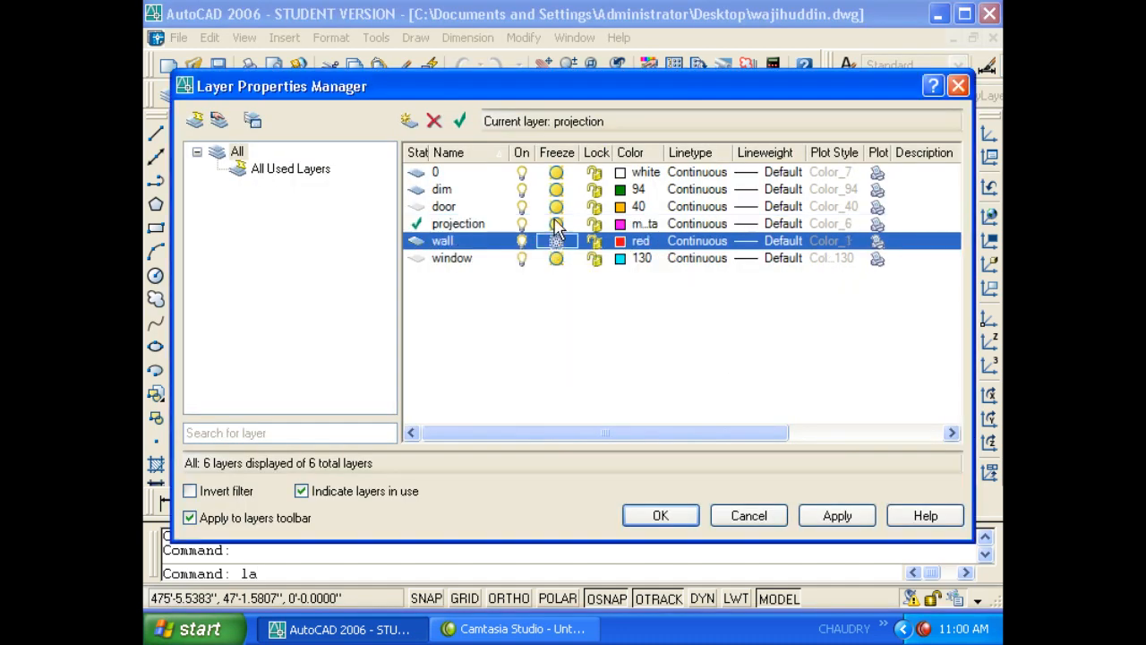
click(556, 223)
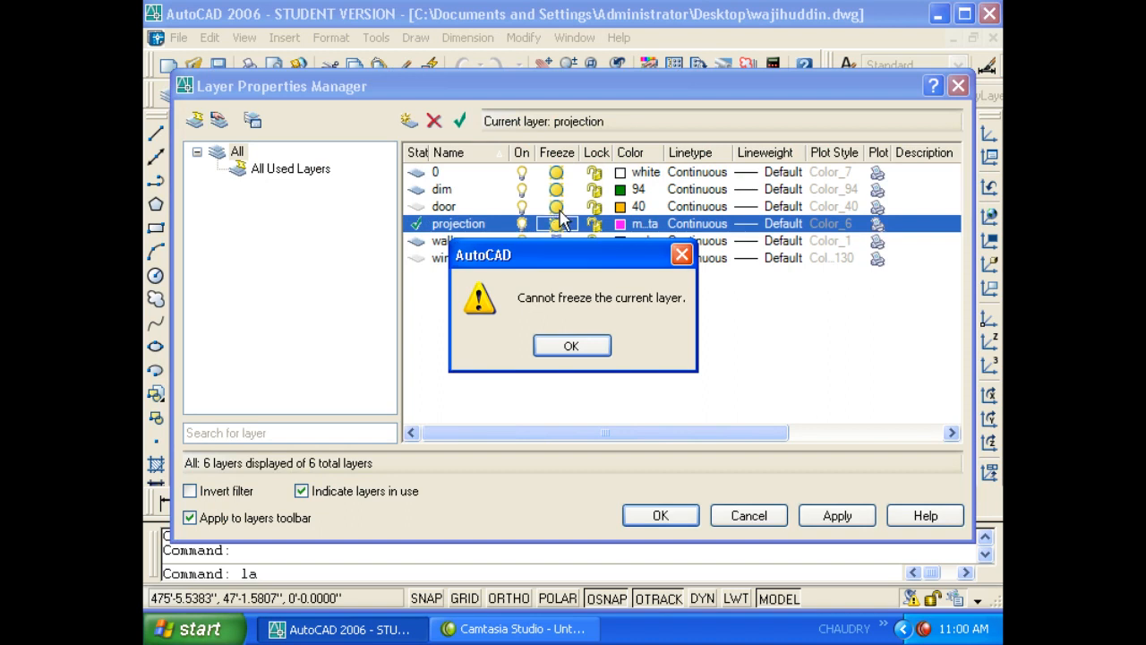
click(571, 347)
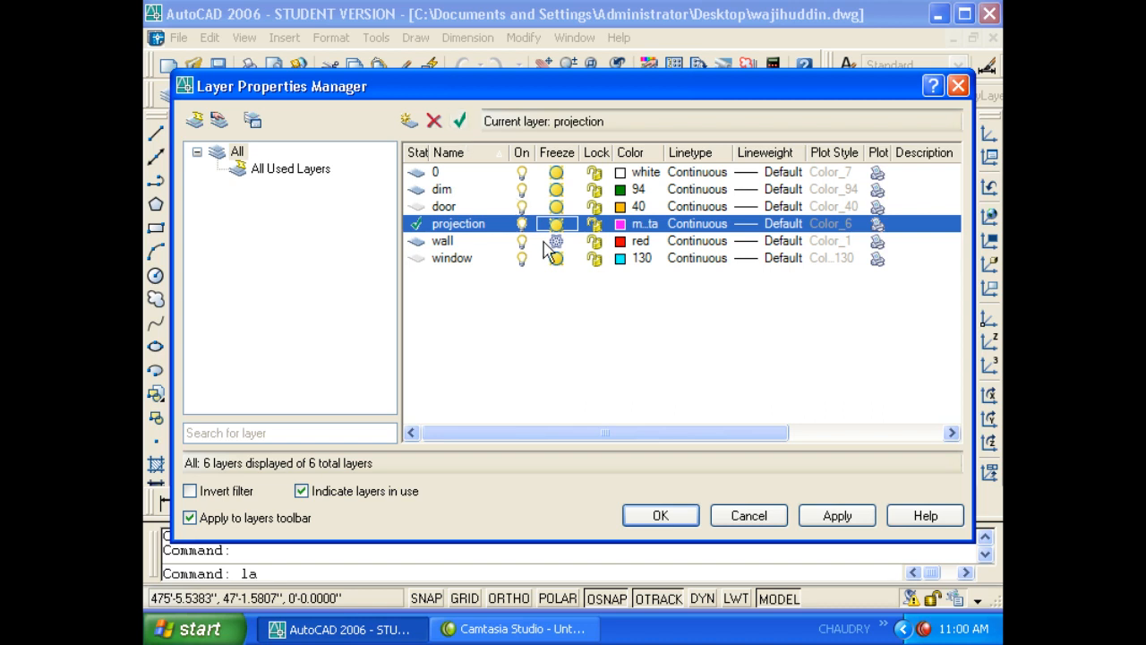
click(423, 206)
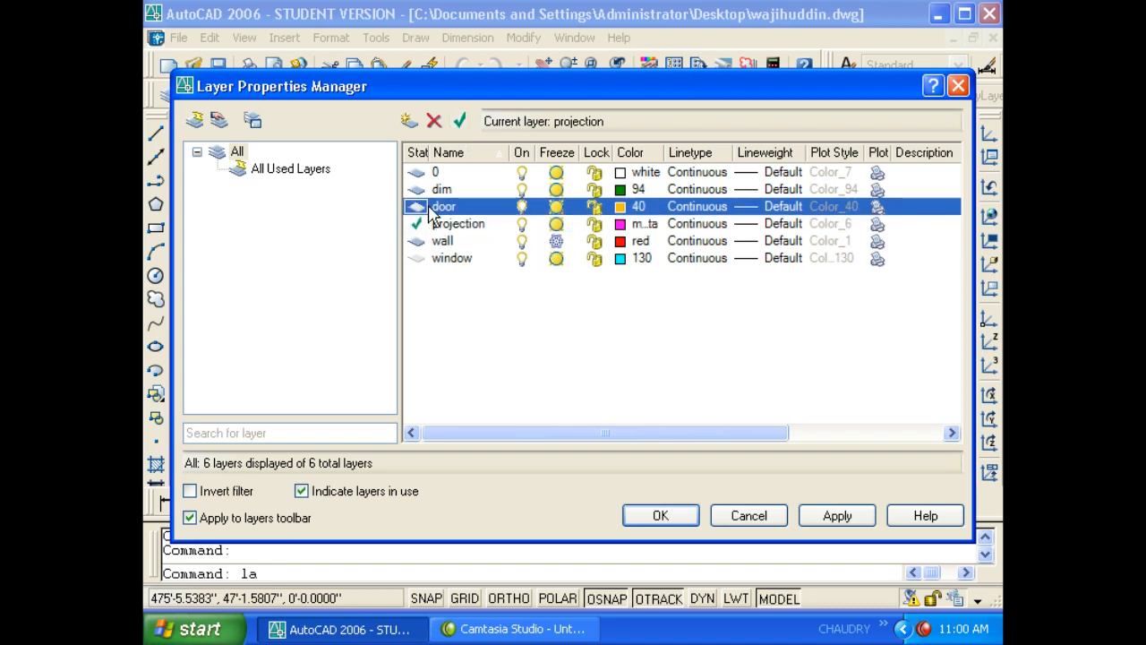
click(459, 120)
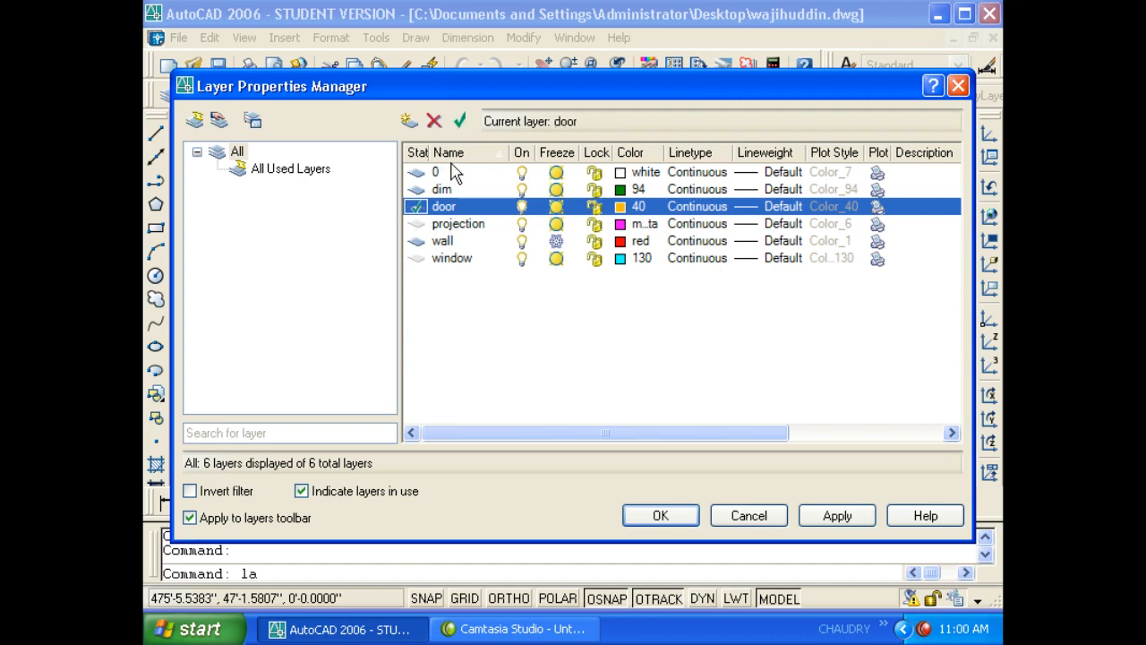
click(660, 515)
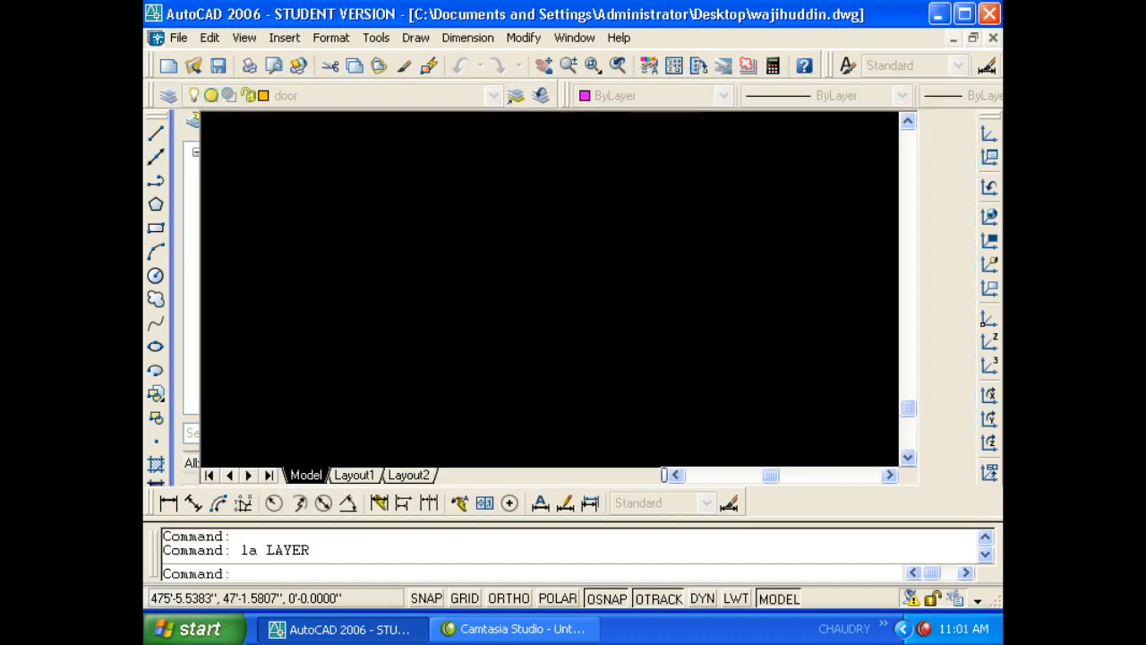
- Thaw the wall layer in the Layer Properties Manager
text(l)
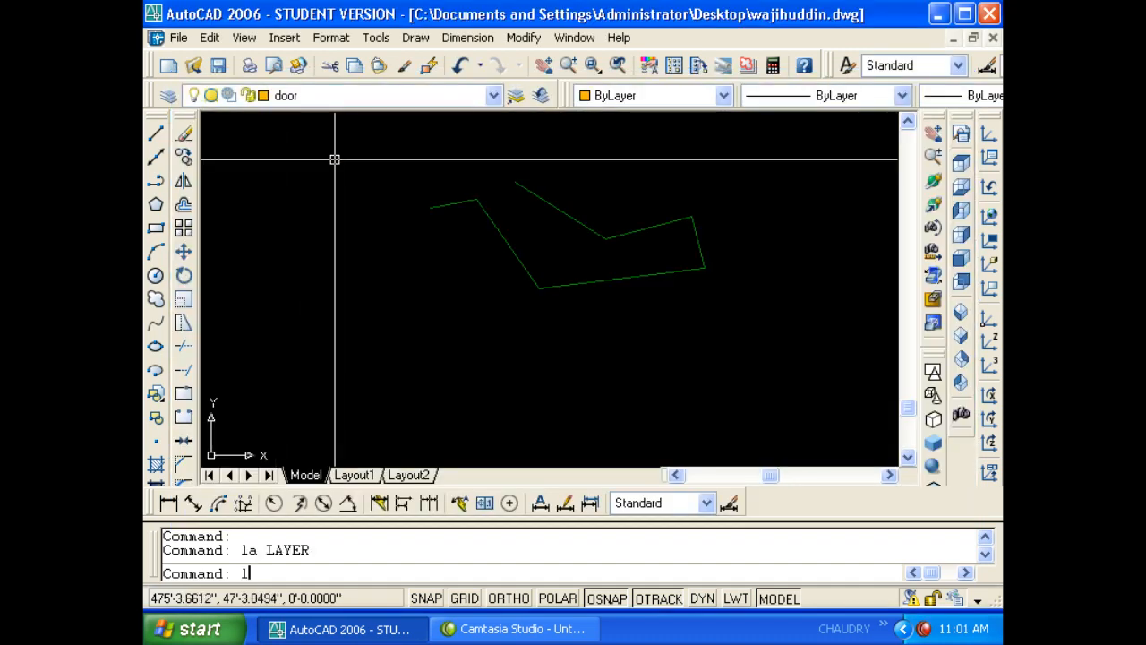
text(a)
key(Return)
key(Escape)
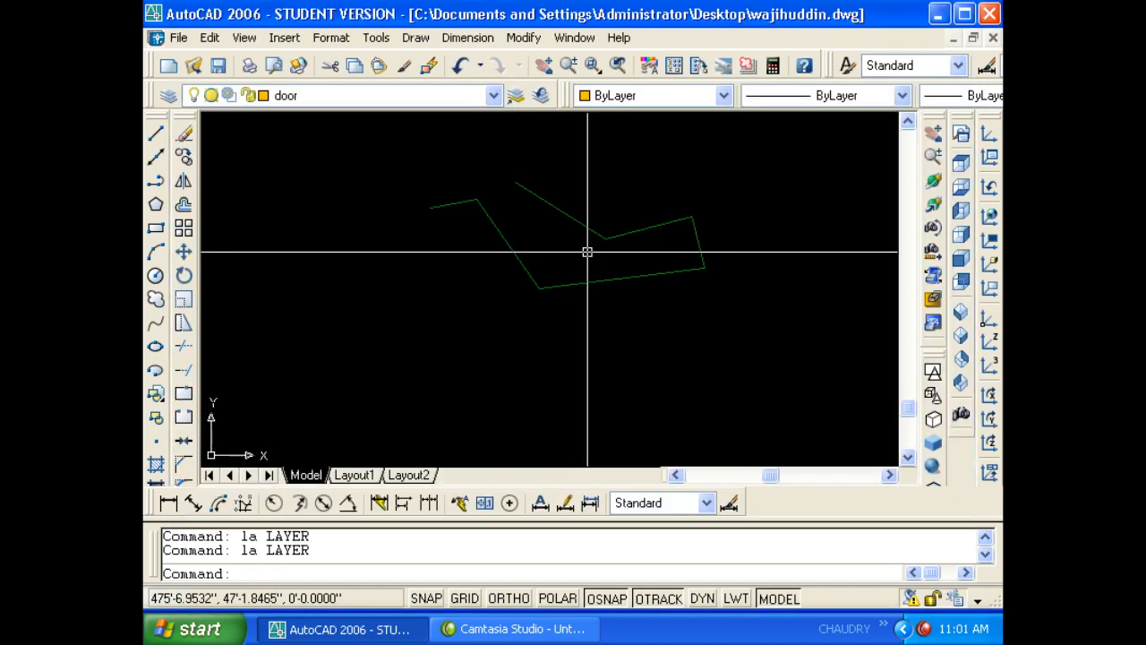
key(Return)
click(550, 244)
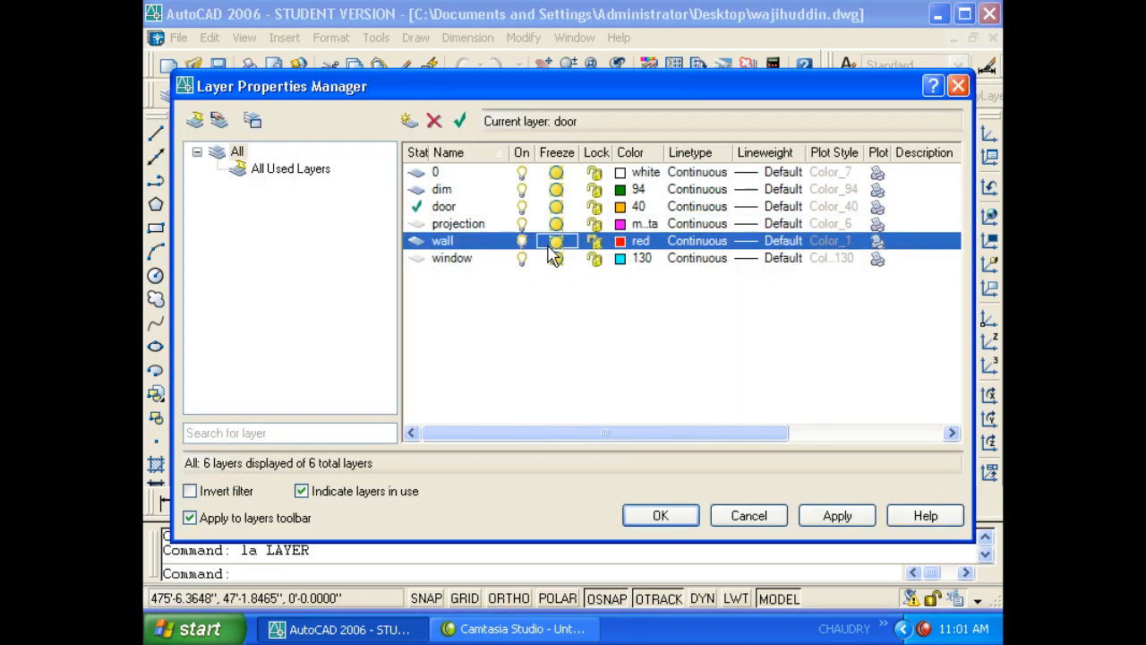
click(658, 513)
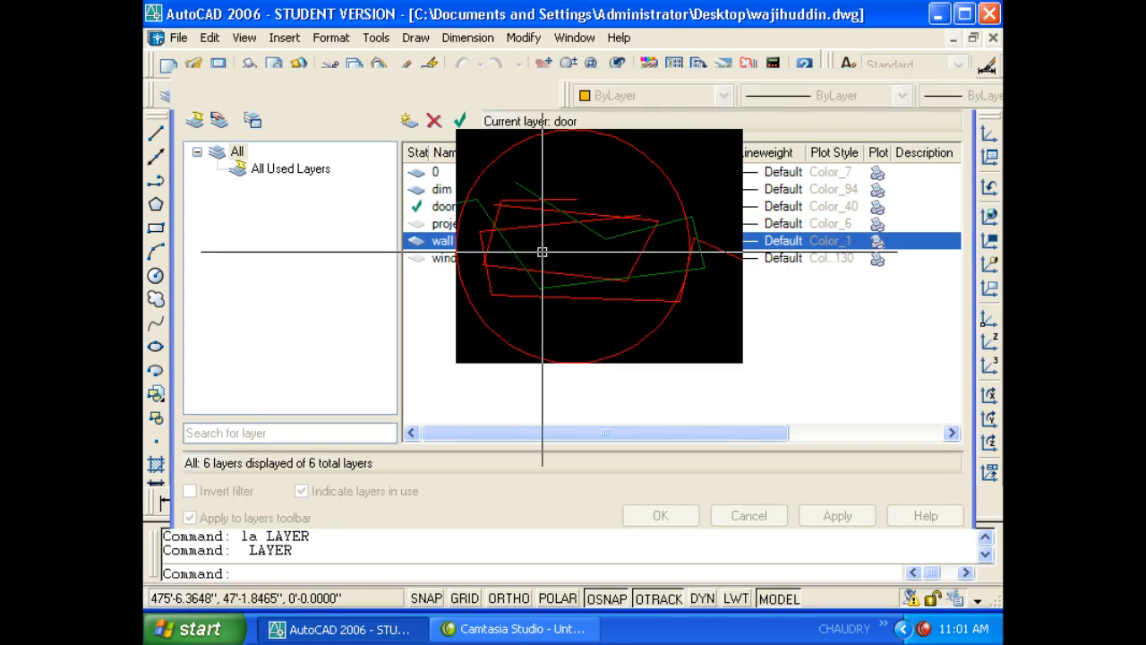
- Crossing-select the sketch and erase it; the red circle refuses to delete
click(611, 357)
key(Delete)
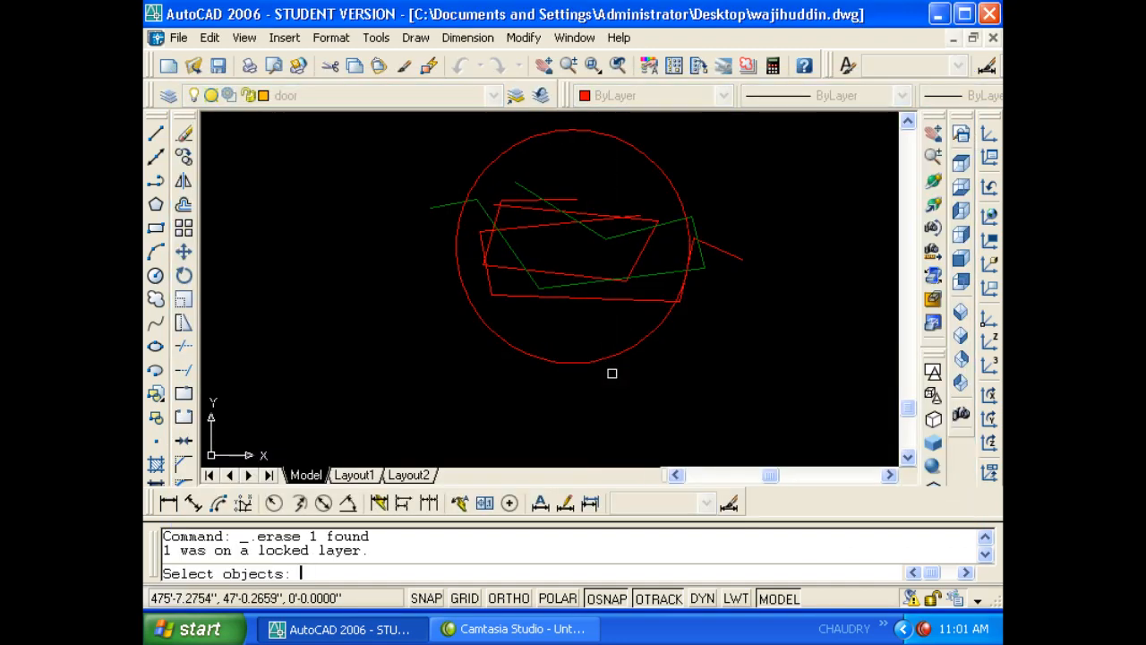
click(720, 414)
click(499, 298)
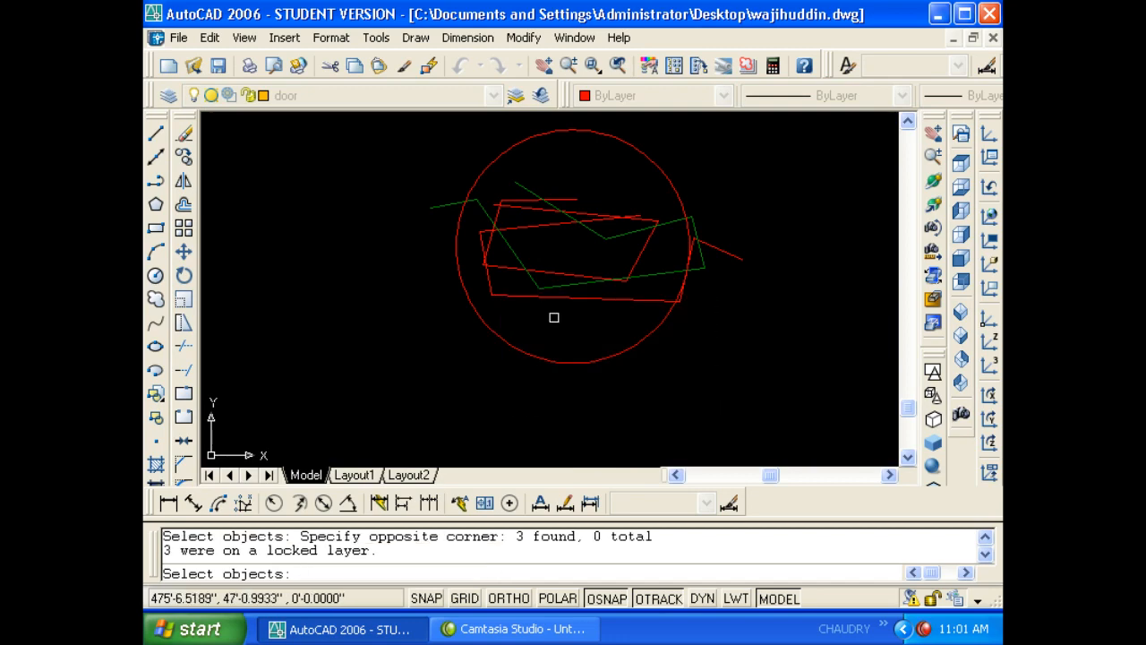
click(706, 394)
click(376, 148)
key(Return)
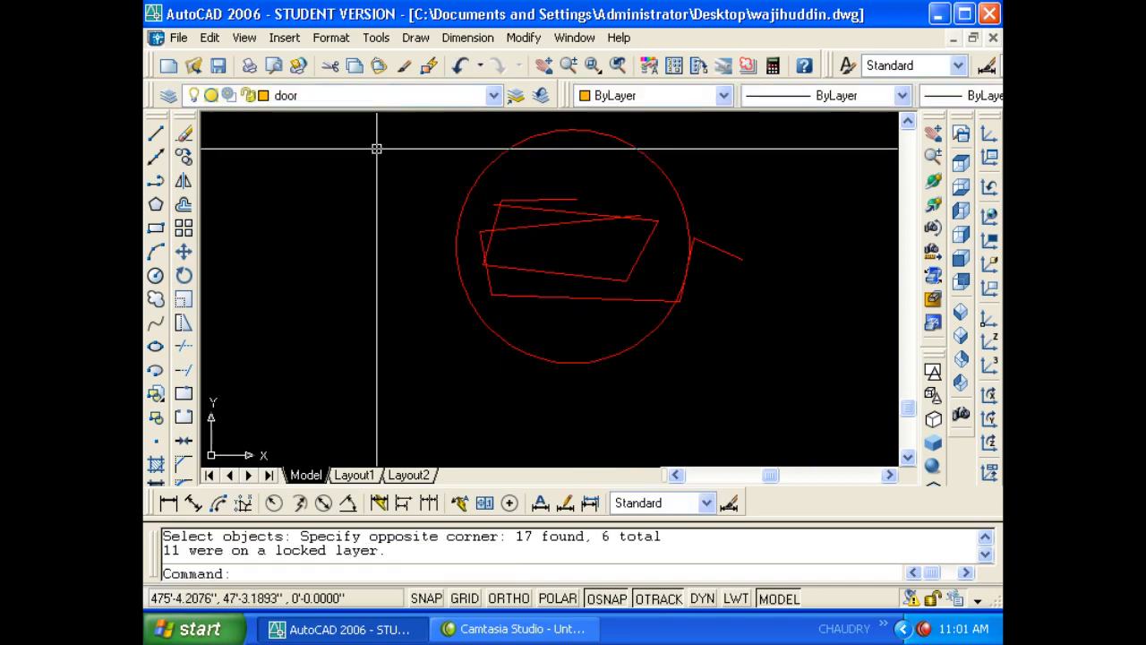
- Cancel the stray Insert command and undo the erase
text(i)
key(Return)
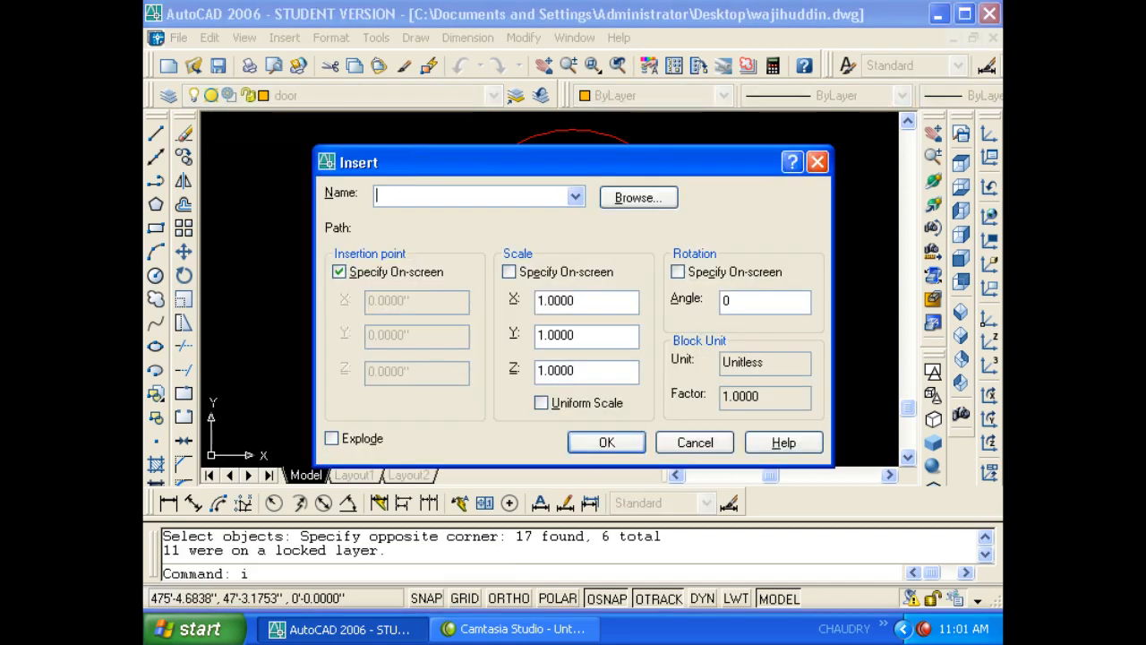
key(Escape)
key(Escape)
text(u)
key(Return)
key(Return)
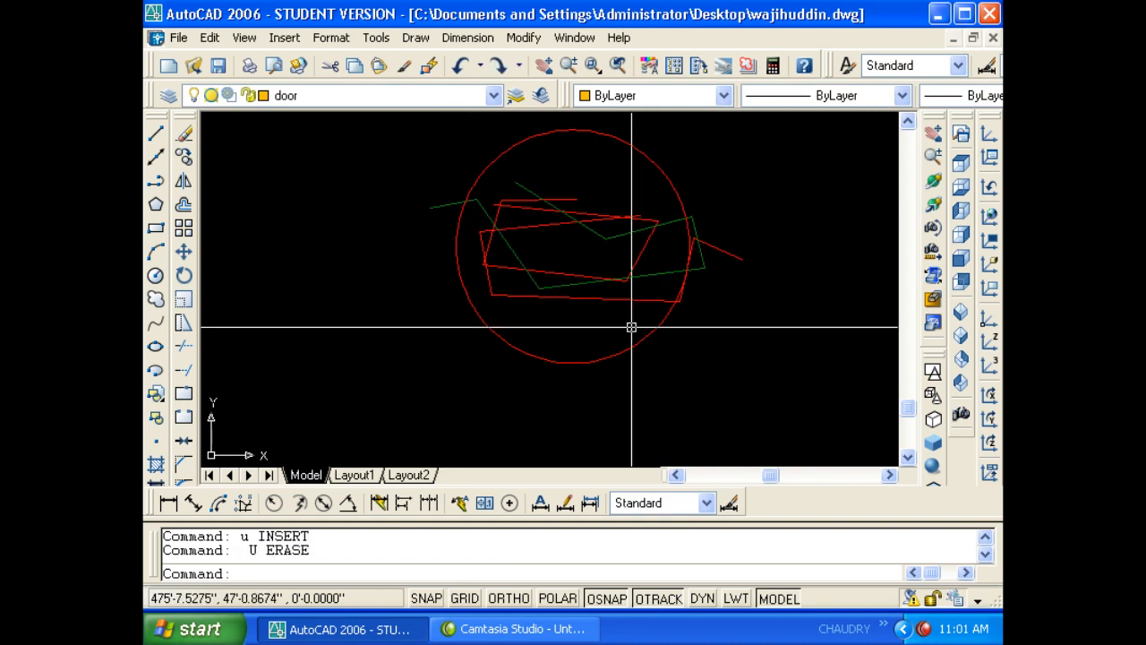
- Erase the green lines; the locked red circle and lines remain
click(895, 464)
click(389, 141)
key(Delete)
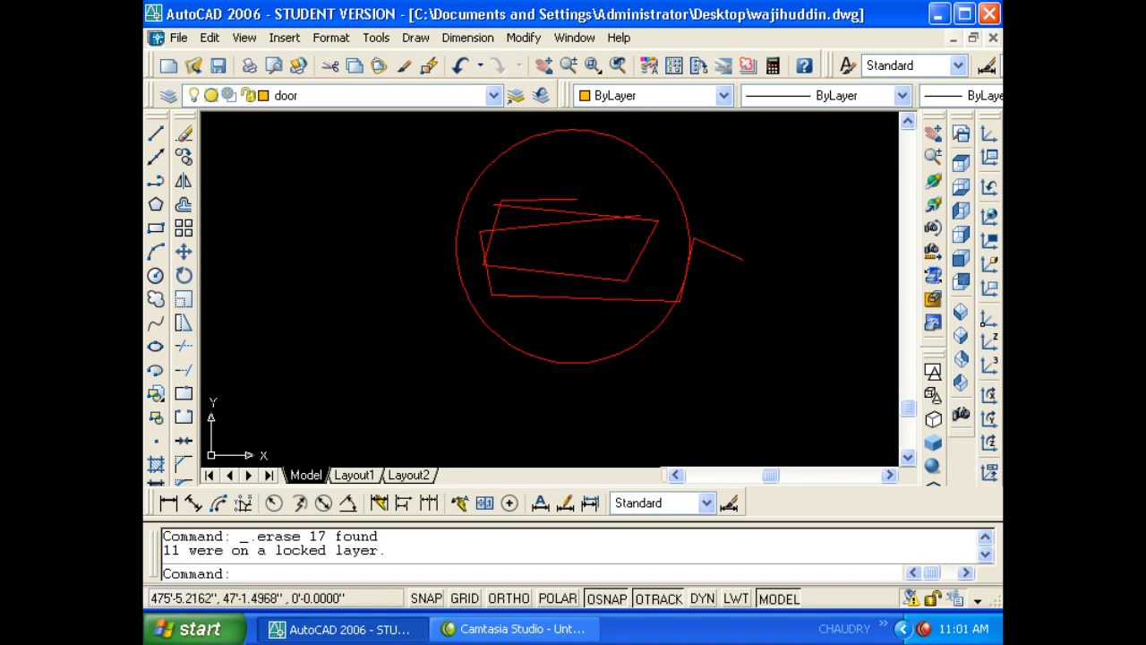
click(458, 275)
key(Delete)
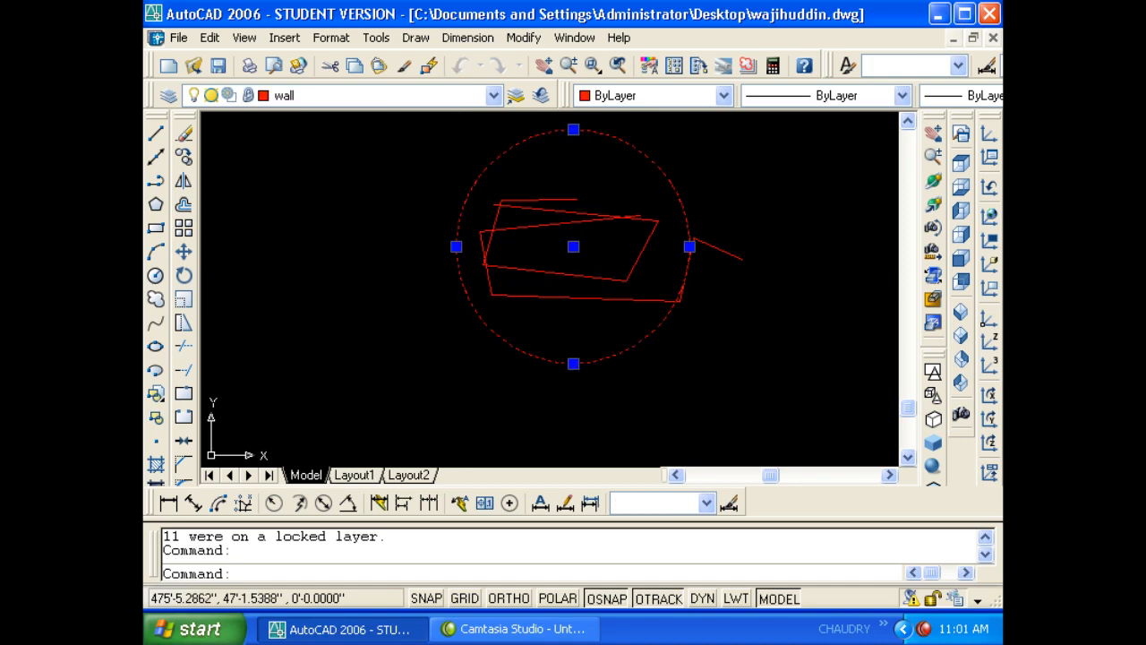
click(460, 276)
click(995, 119)
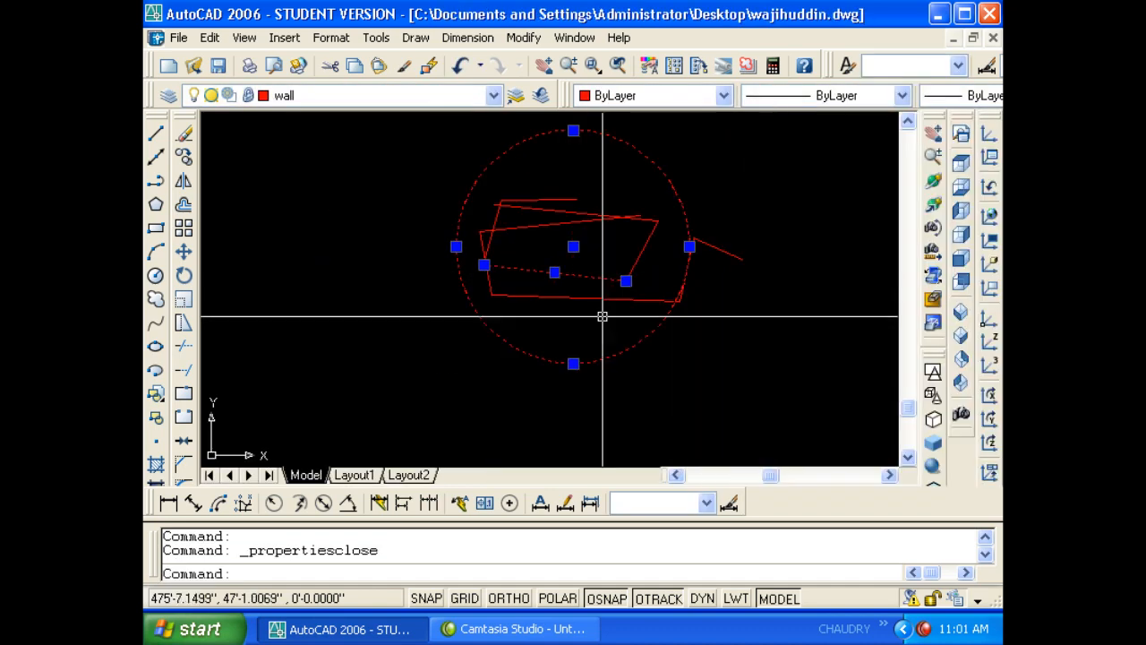
key(Delete)
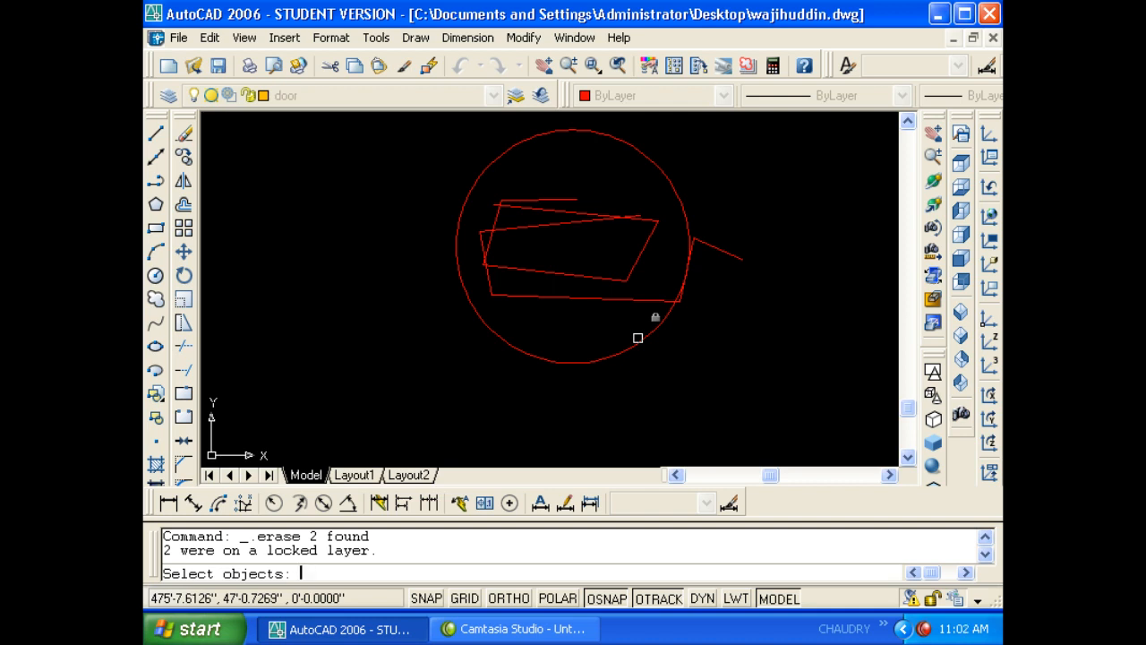
- Reopen the Layer Properties Manager with LA
text(la)
key(Return)
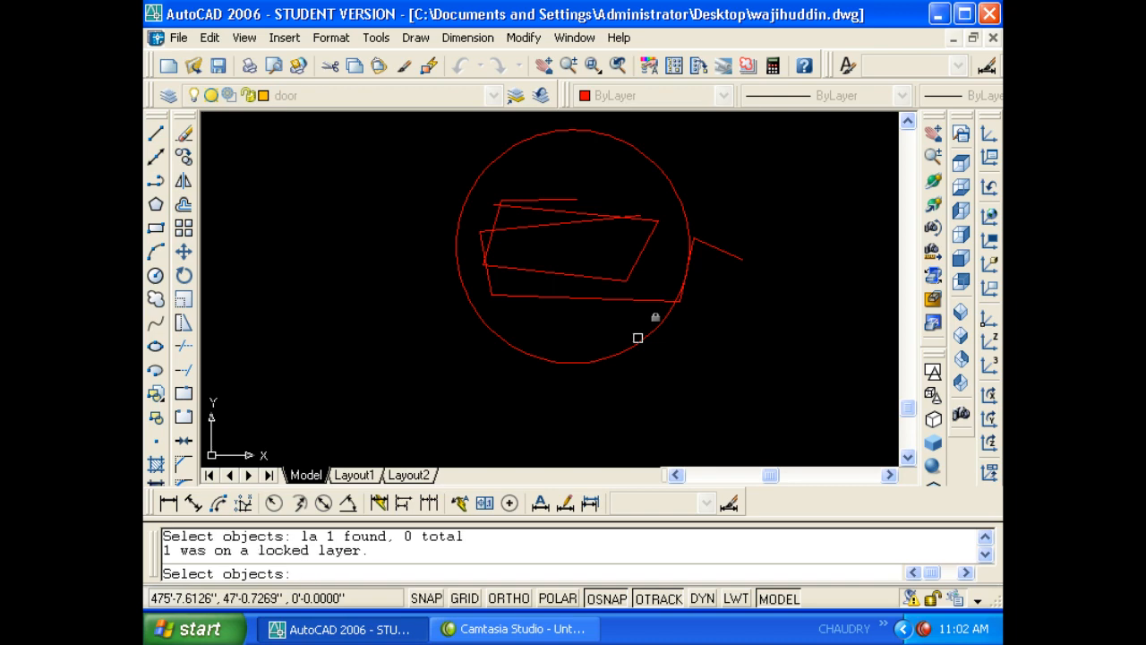
key(Escape)
key(Escape)
text(la)
key(Return)
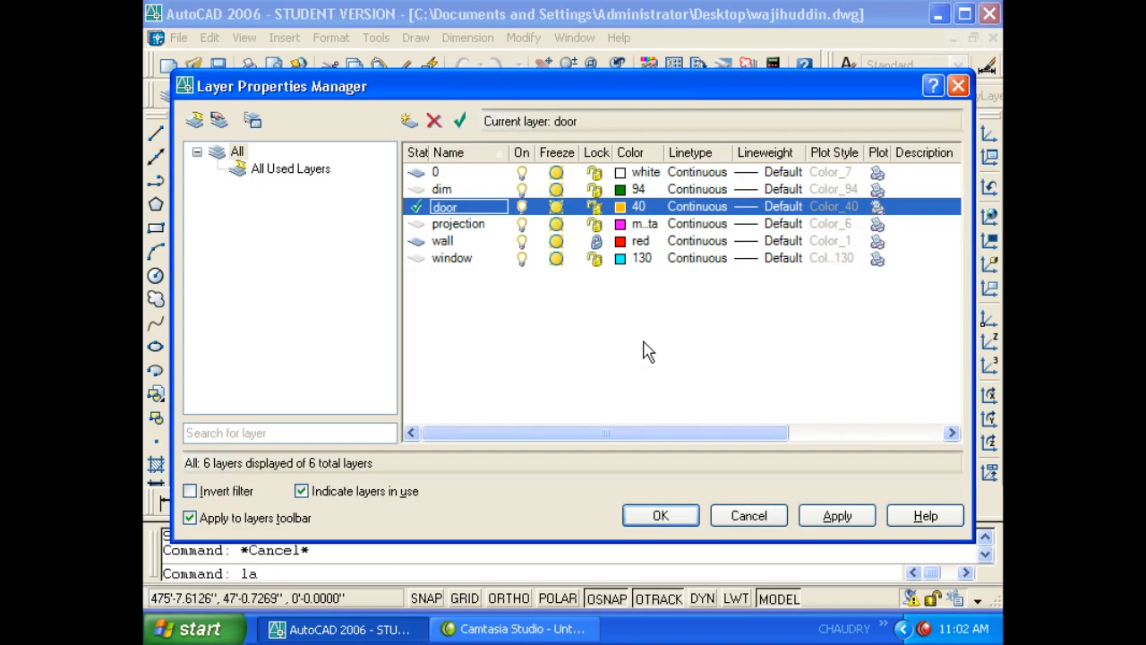
- Unlock the wall layer
click(596, 242)
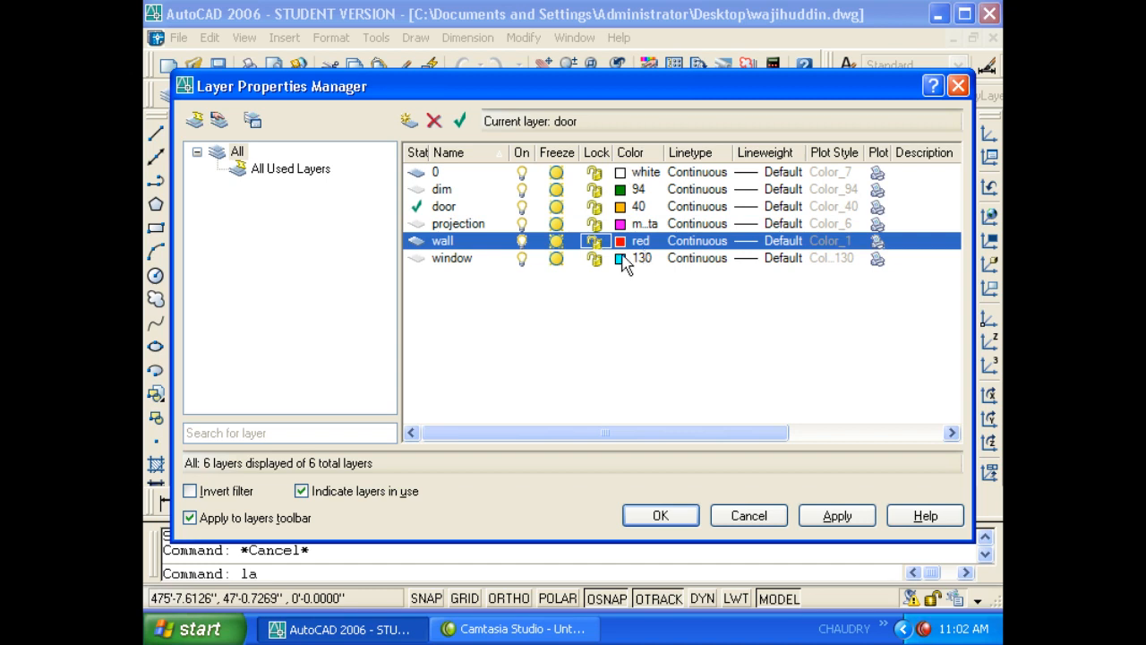
click(698, 189)
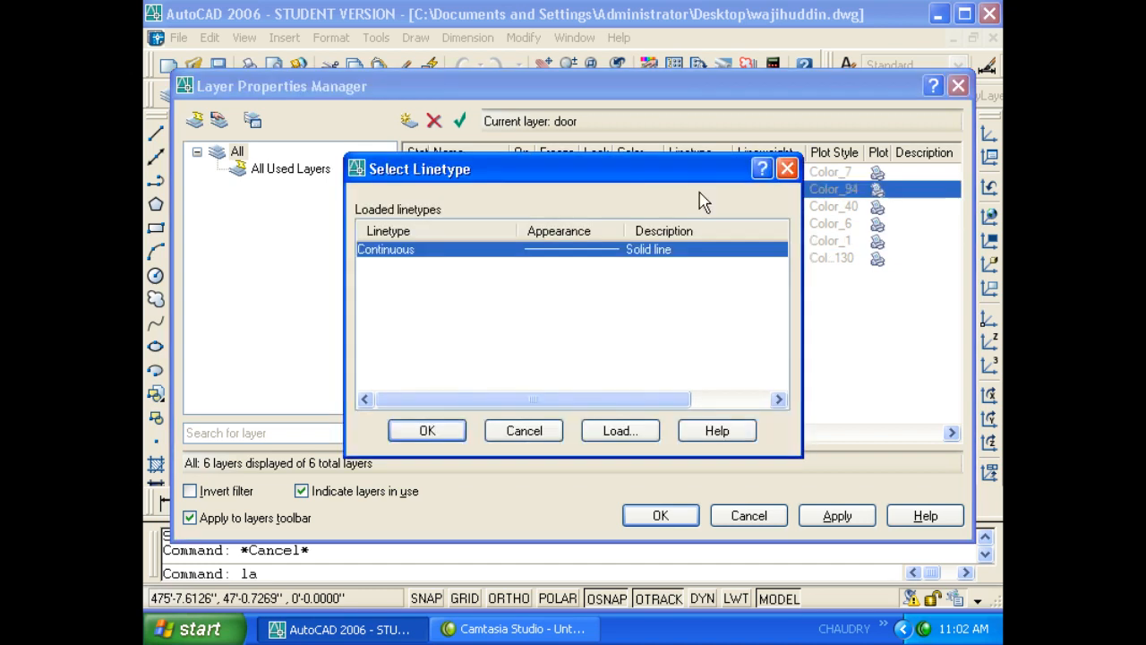
click(786, 168)
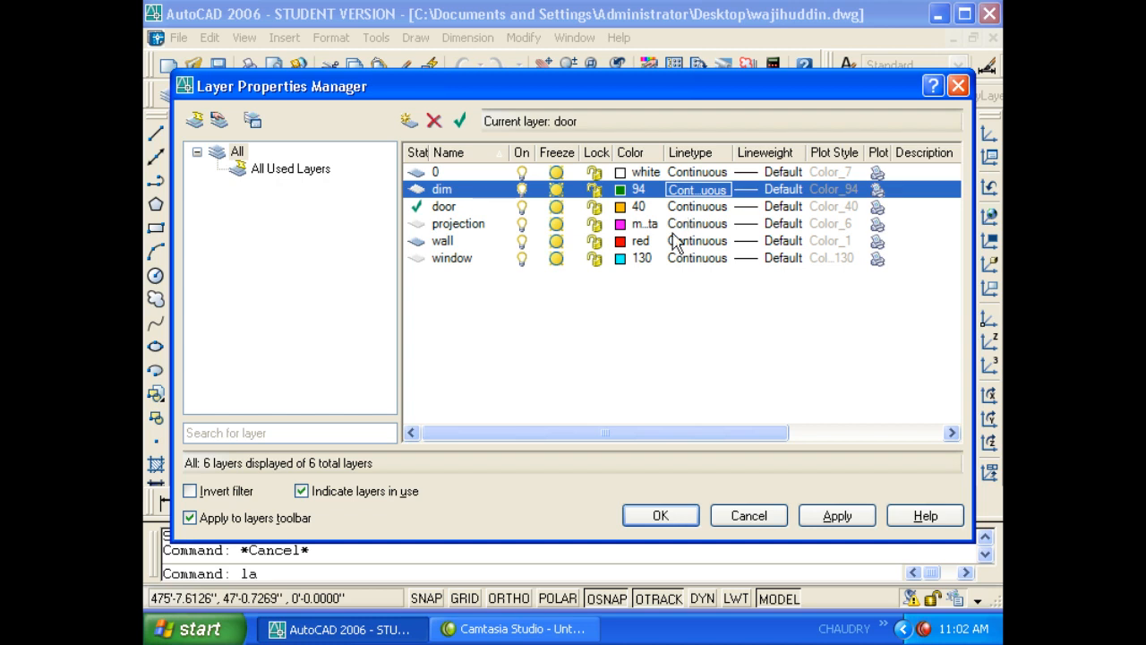
- Load the ACAD_ISO03W100 linetype from acad.lin into the drawing
click(677, 228)
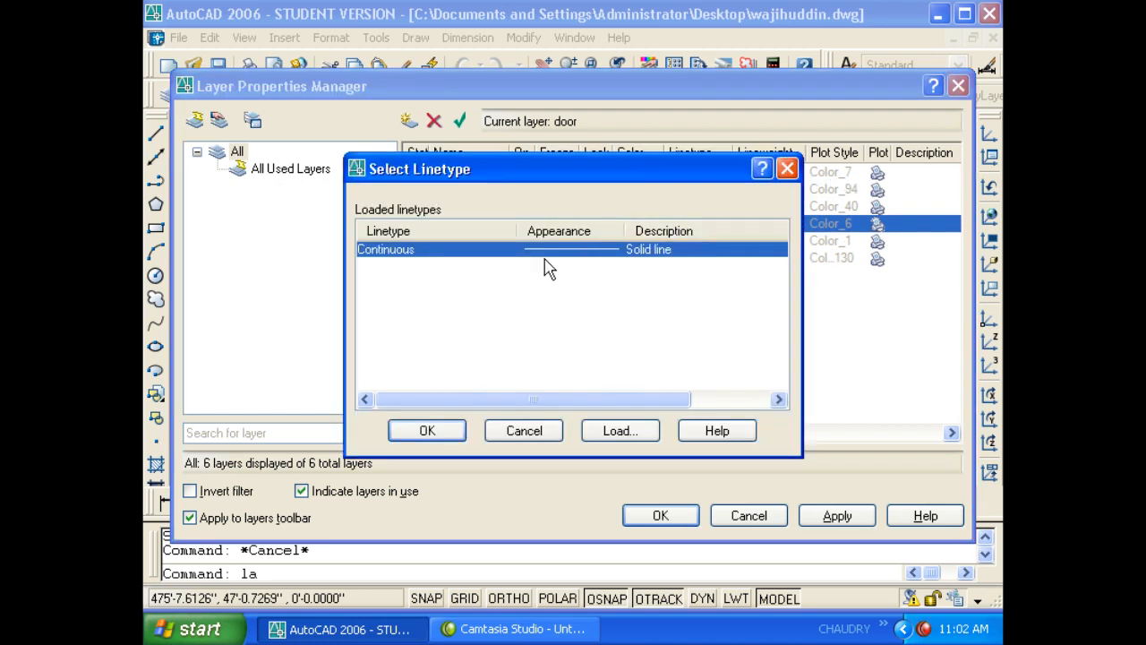
drag(578, 181, 599, 123)
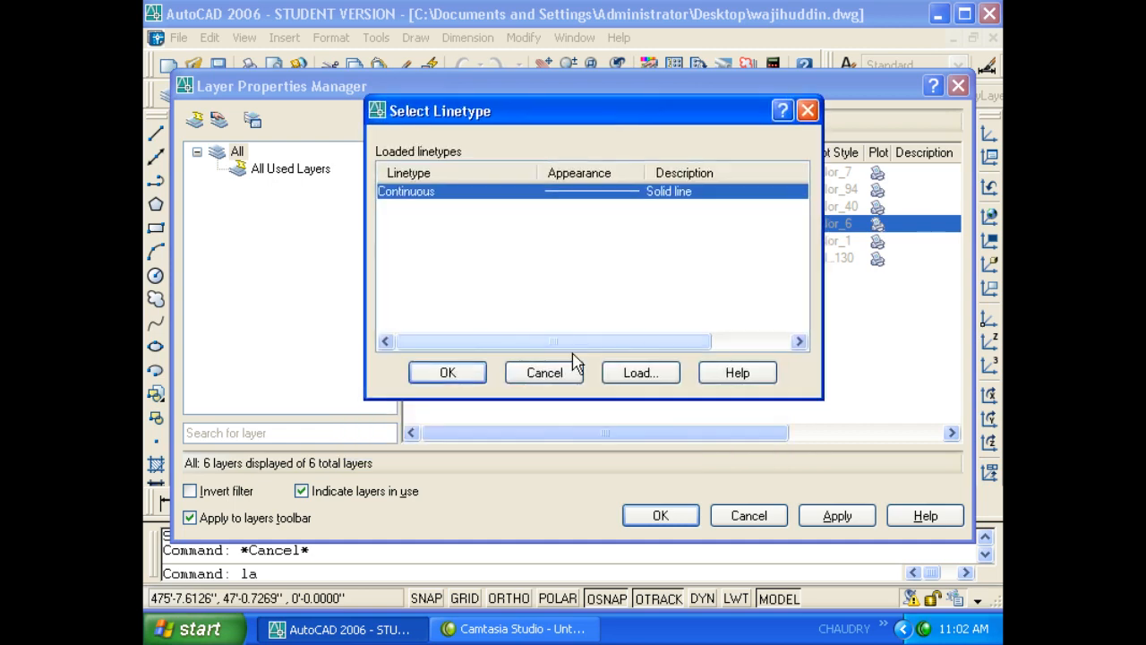
click(628, 377)
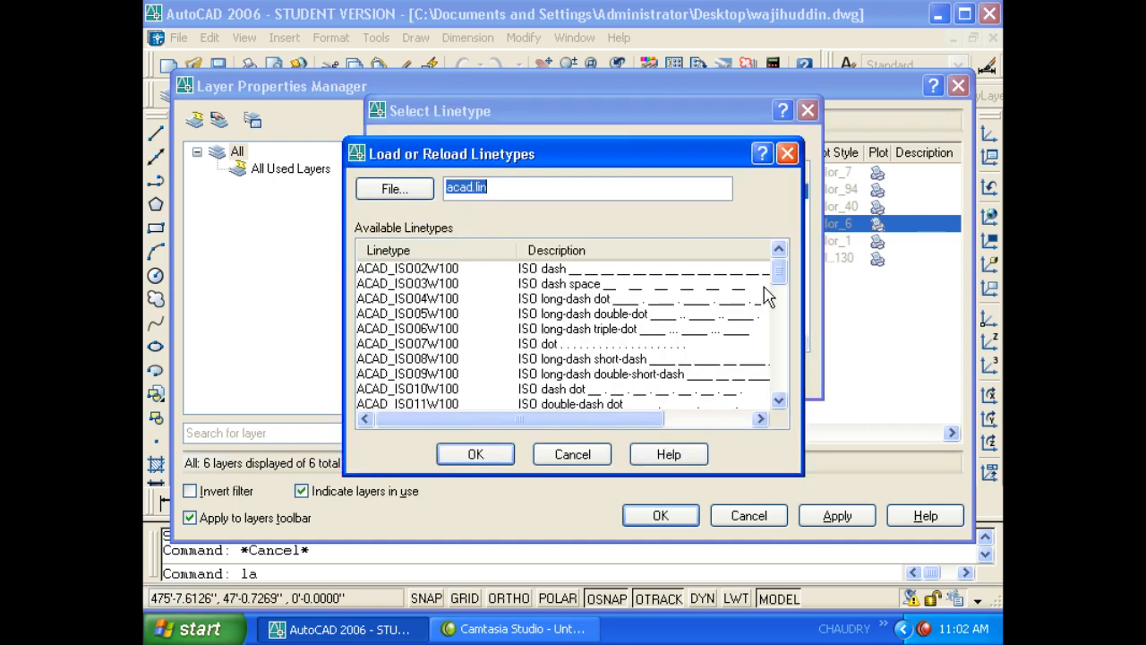
mouse_move(780, 274)
mouse_down()
mouse_move(778, 396)
mouse_move(779, 271)
mouse_up()
click(439, 283)
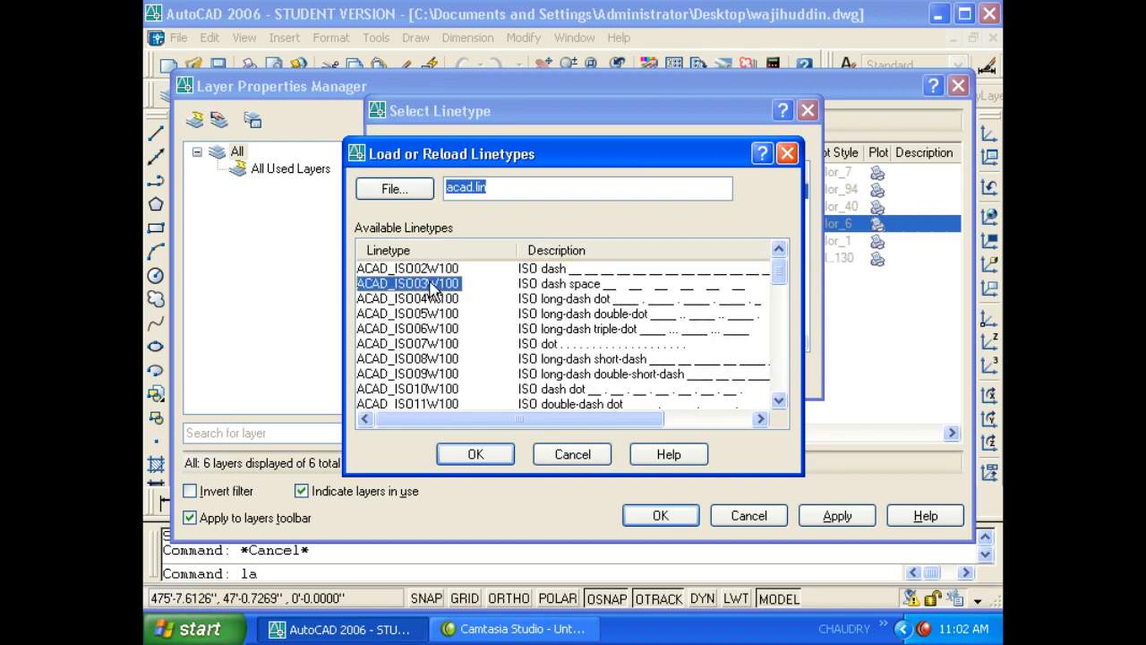
click(477, 453)
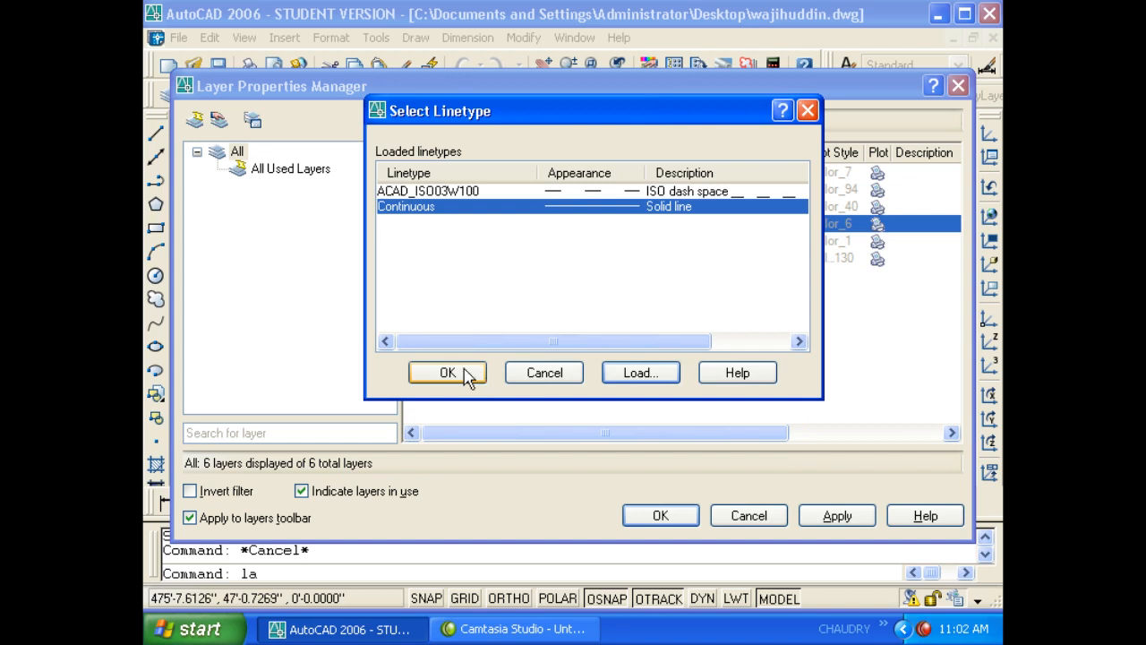
click(464, 373)
- Assign ACAD_ISO03W100 to the projection layer and close the Layer Properties Manager
click(695, 230)
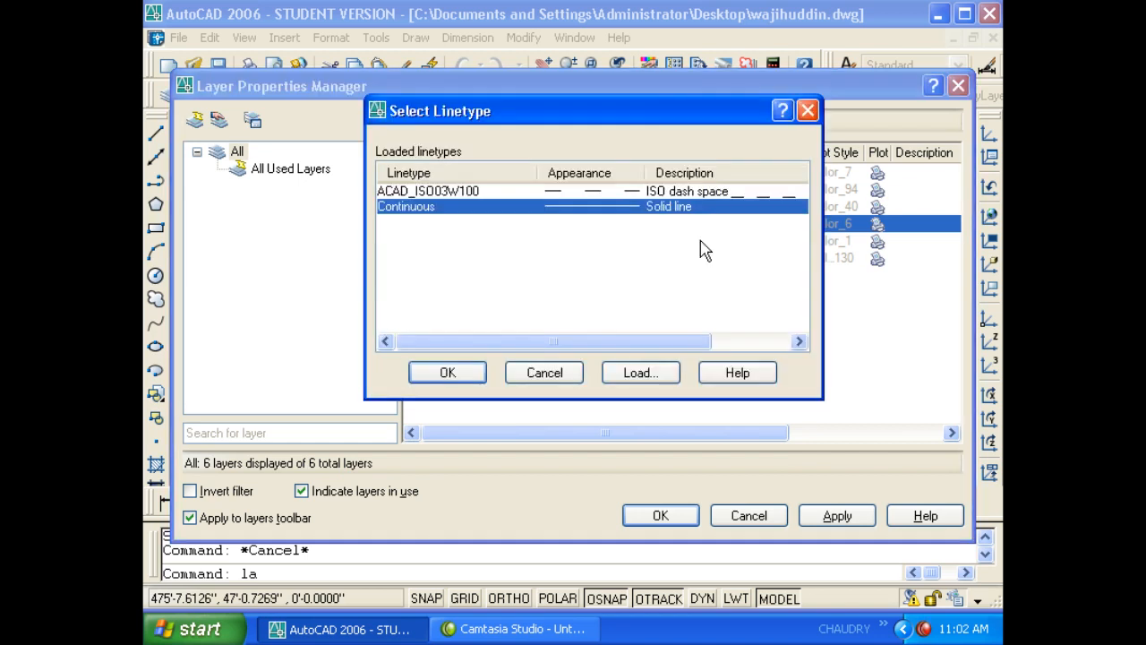
click(459, 195)
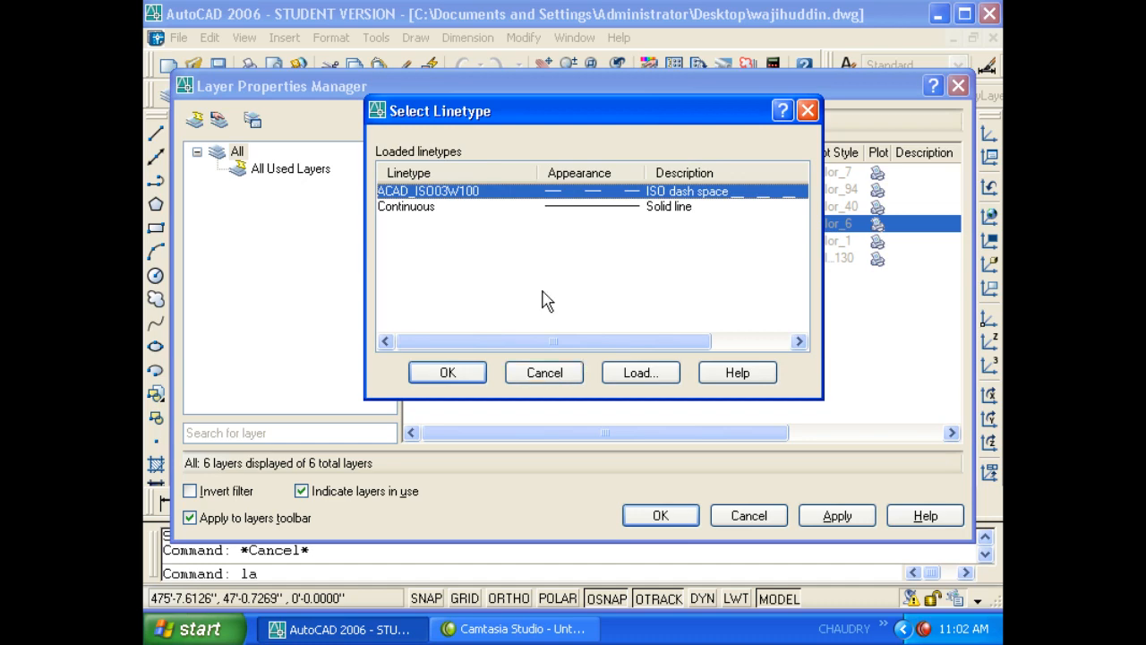
click(655, 374)
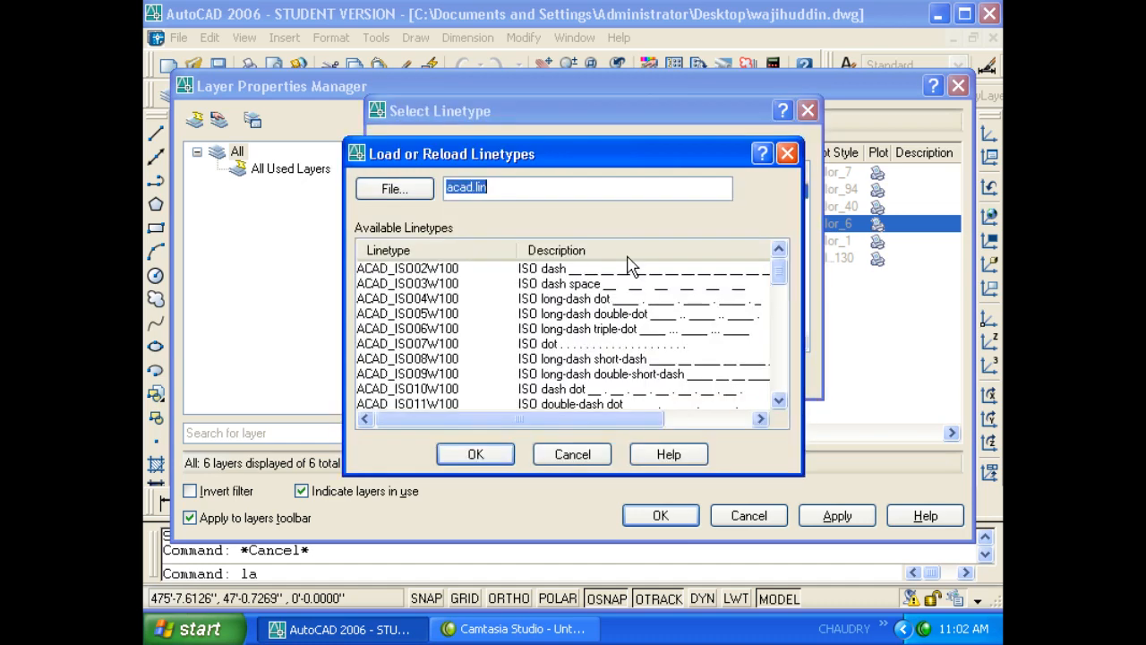
click(583, 455)
click(494, 196)
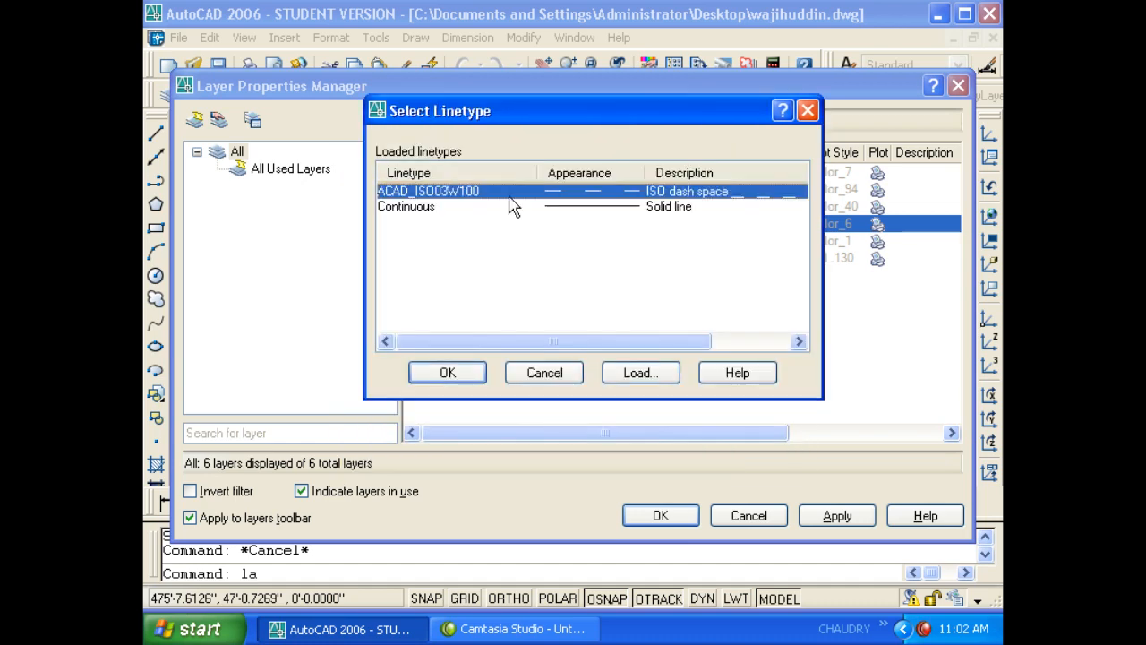
click(451, 375)
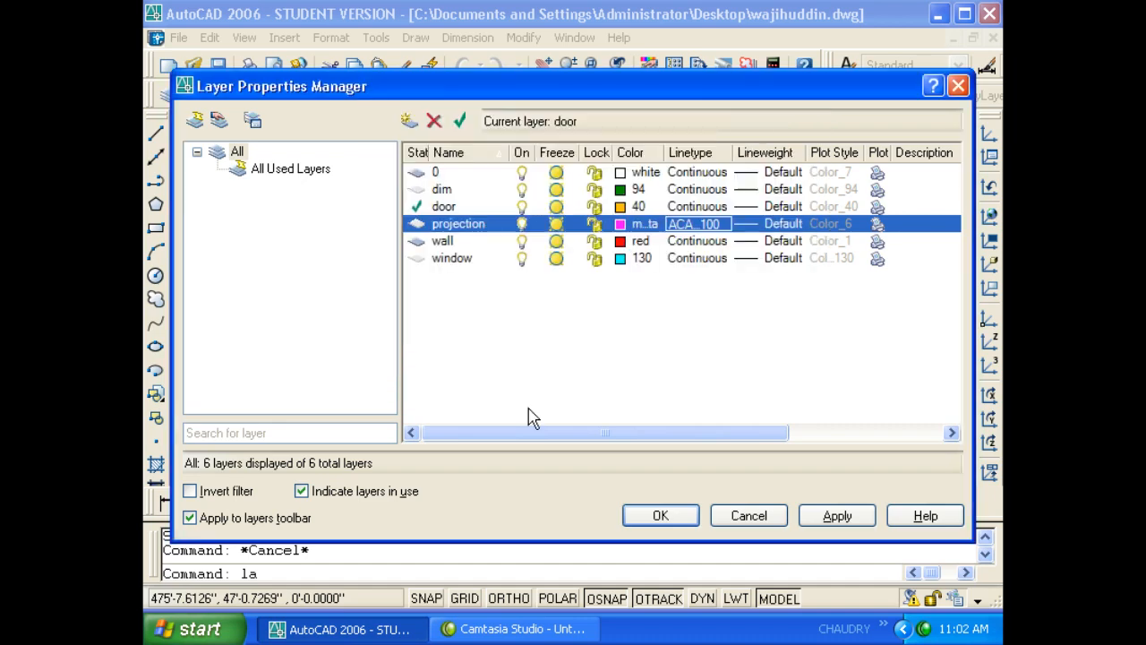
click(673, 519)
- Make projection the current layer and draw a three-point magenta test line
click(342, 96)
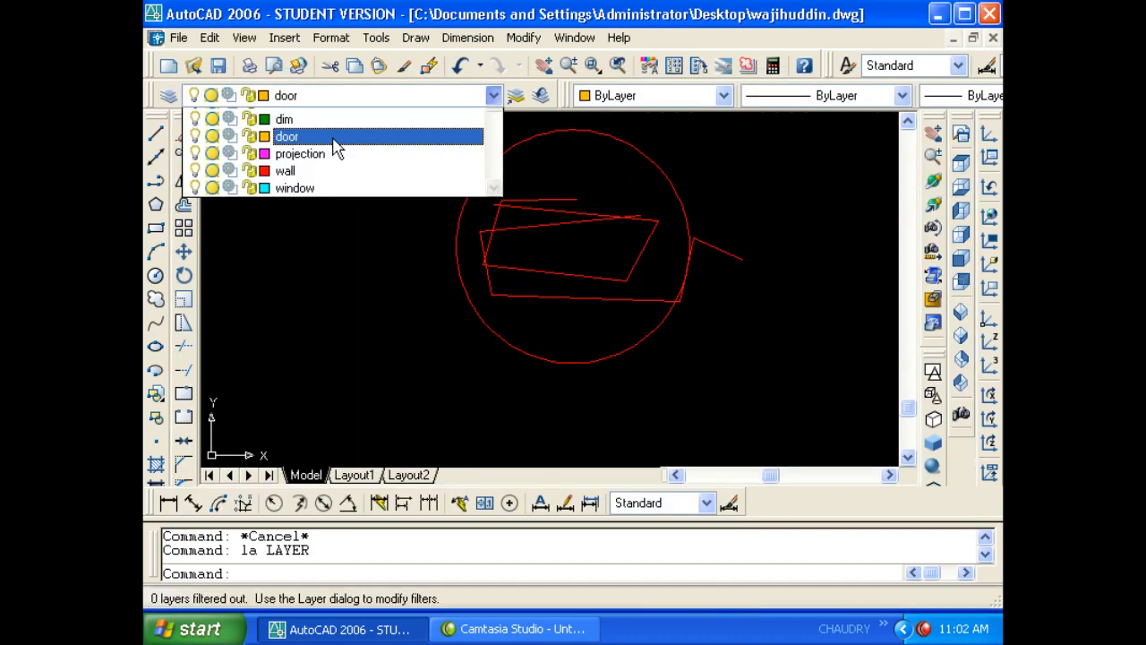
click(324, 170)
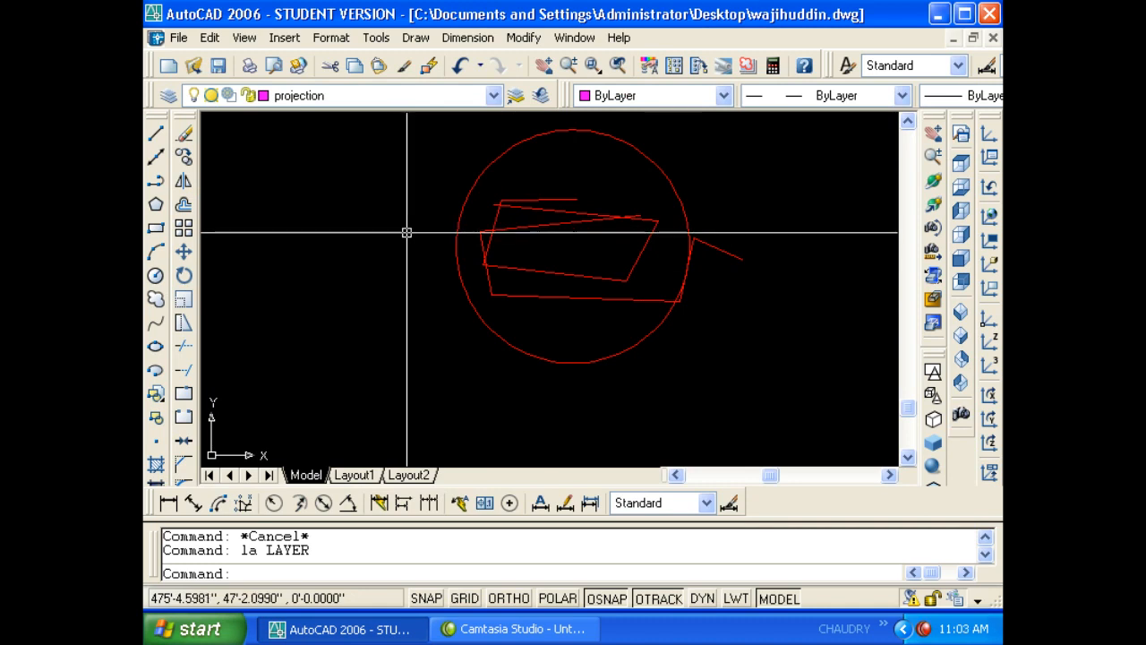
key(Escape)
text(l)
key(Return)
click(325, 177)
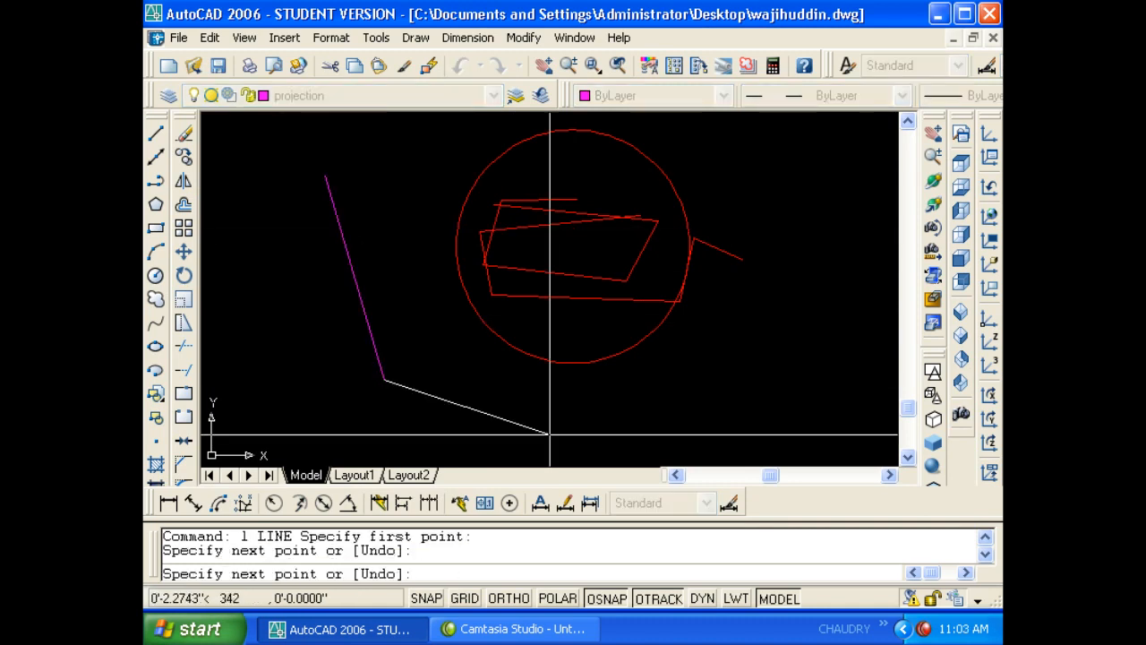
click(631, 439)
click(824, 298)
key(Return)
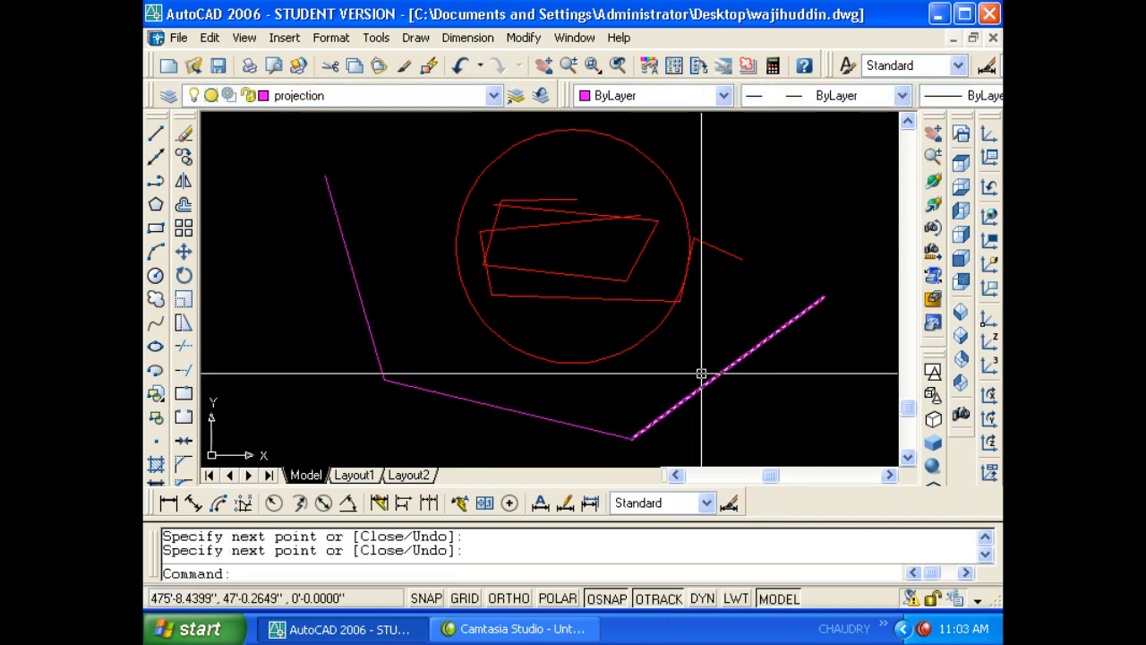
- Regenerate the drawing to show the dashes and briefly check the layer list
text(rea)
key(Return)
key(Escape)
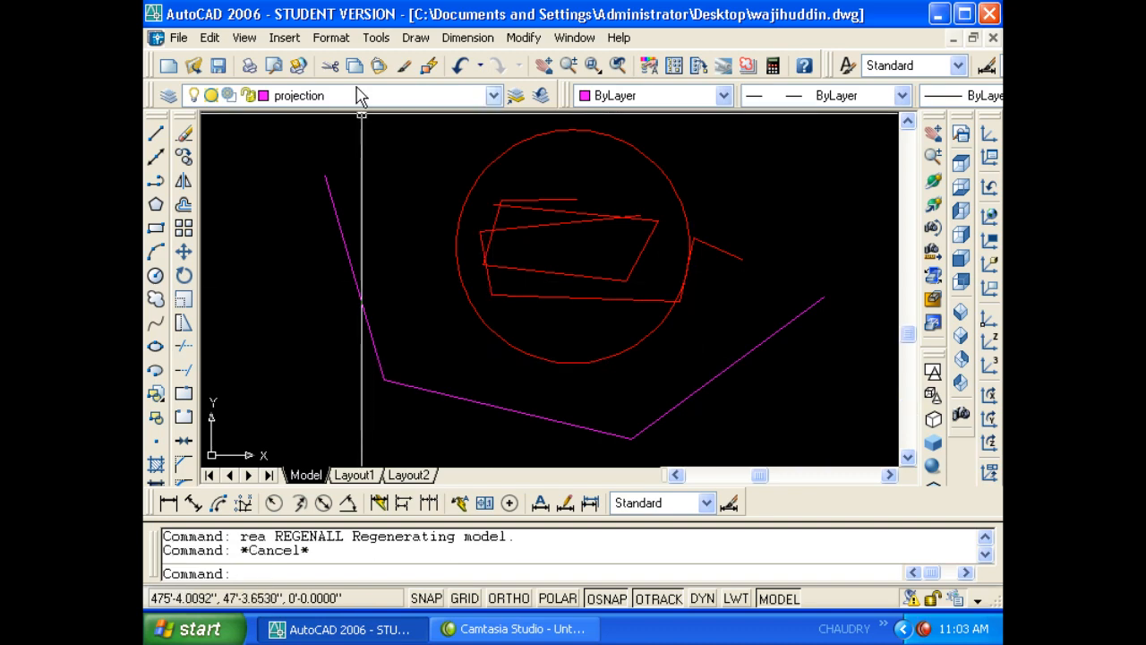
key(Escape)
text(la)
key(Return)
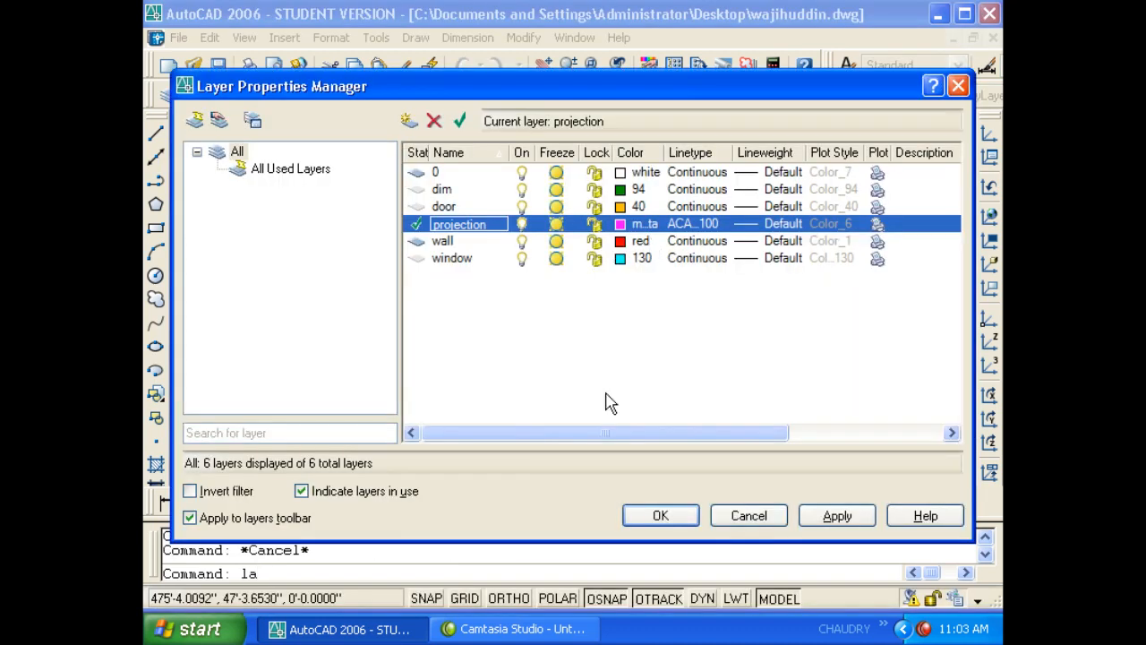
key(Escape)
- Inspect one magenta line segment's linetype scale in the Properties palette
key(ctrl+1)
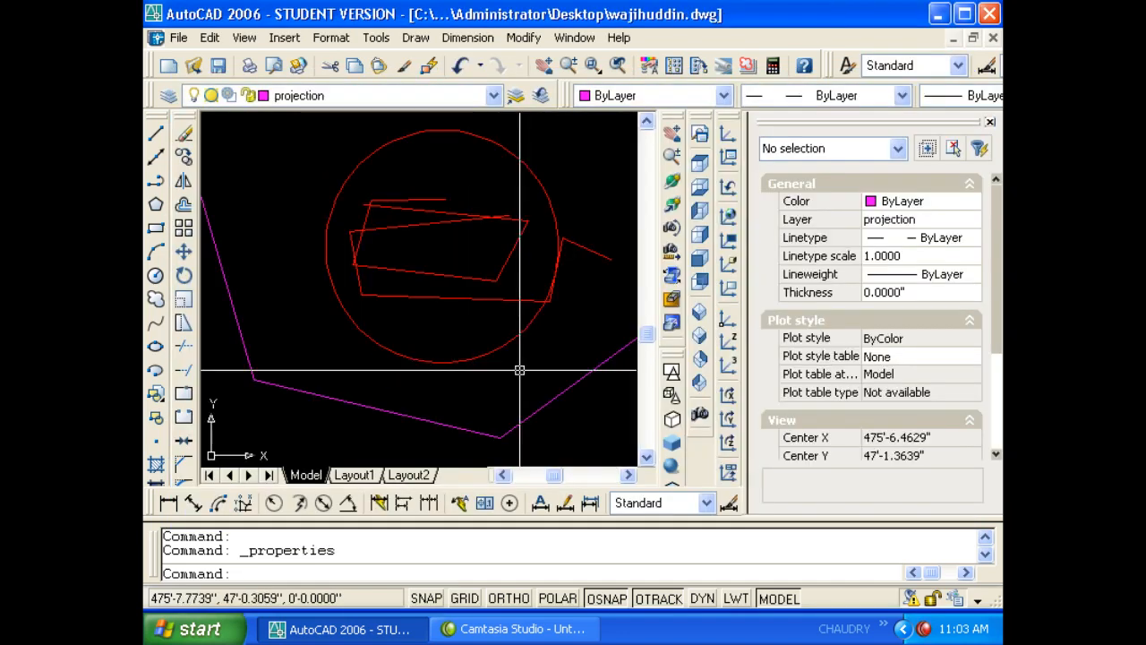
scroll(551, 350, down, 3)
click(562, 373)
click(553, 361)
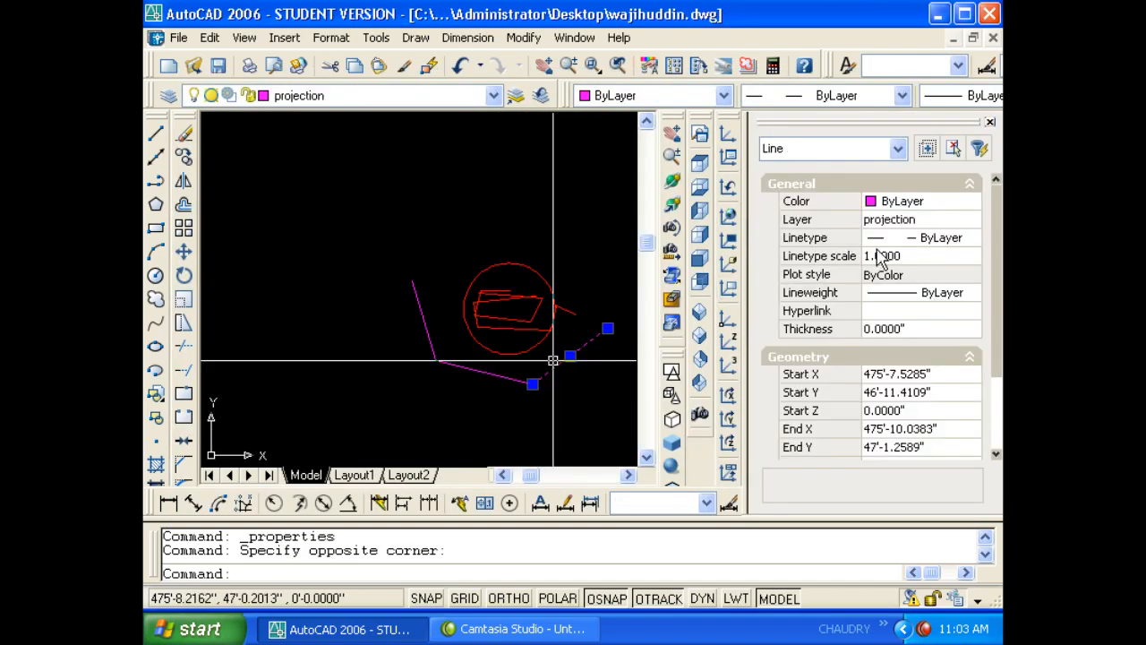
click(893, 259)
scroll(475, 363, down, 5)
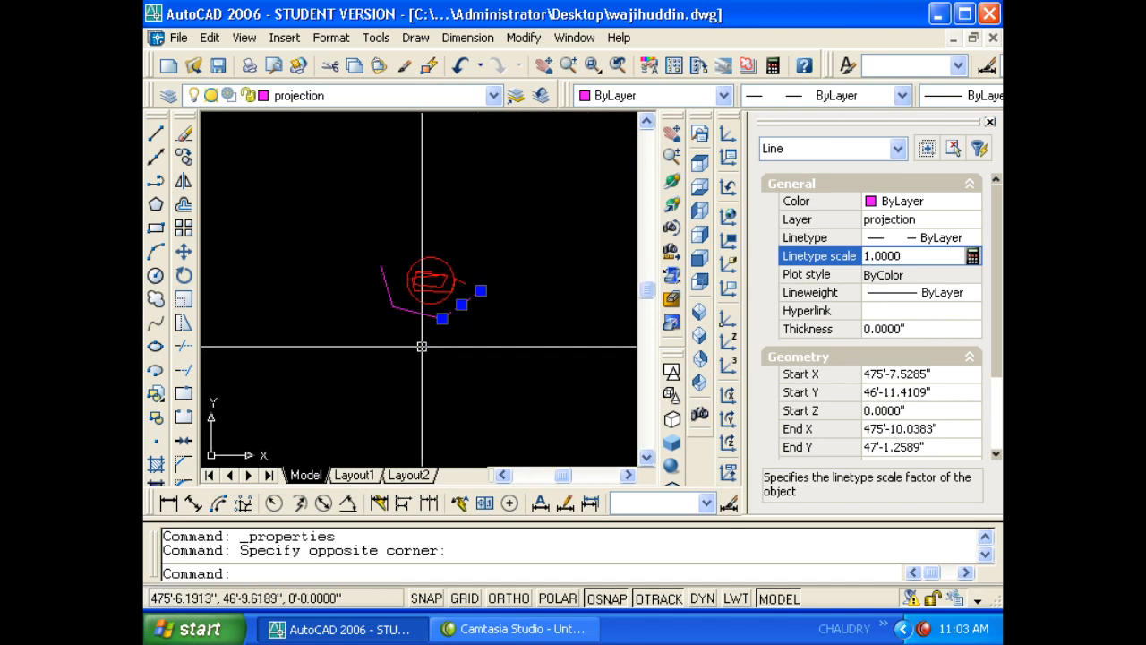
key(Escape)
key(Escape)
- Zoom to show the whole drawing and draw another test line
text(z)
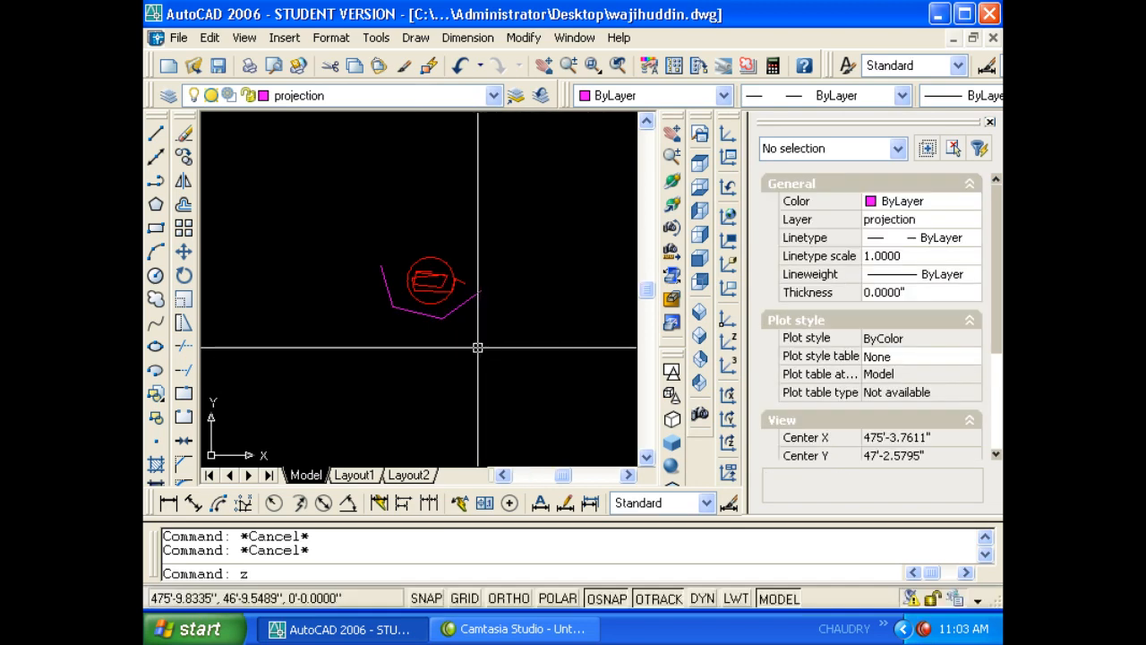
key(Return)
text(a)
key(Return)
key(Escape)
text(l)
key(Return)
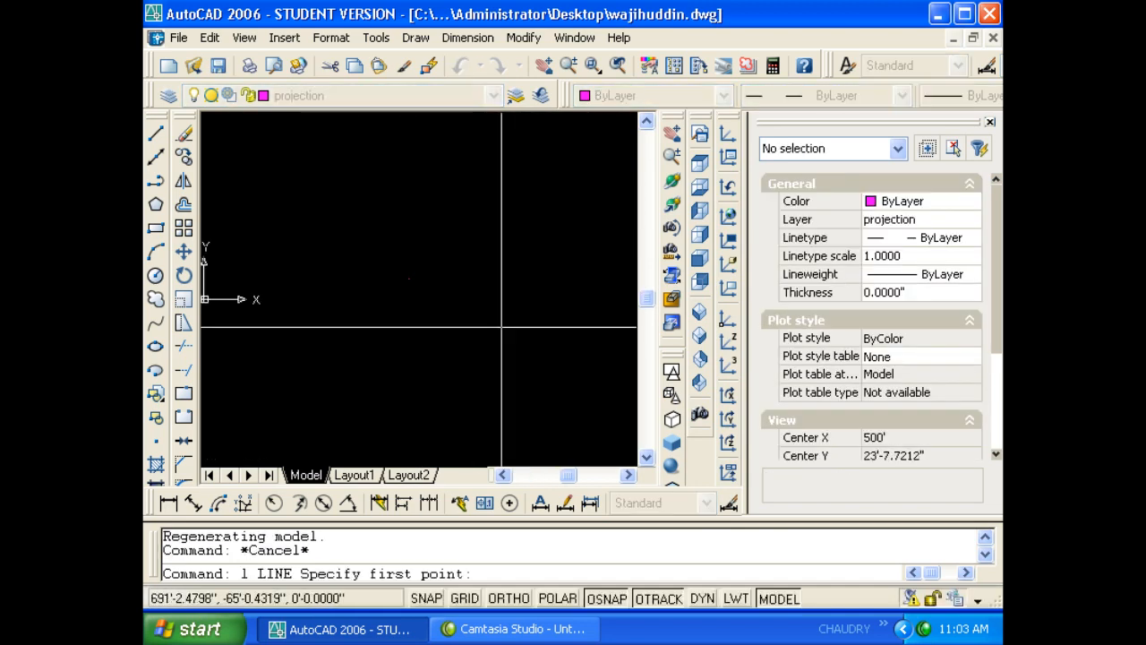
click(537, 235)
click(409, 402)
scroll(435, 358, up, 3)
key(Escape)
key(Escape)
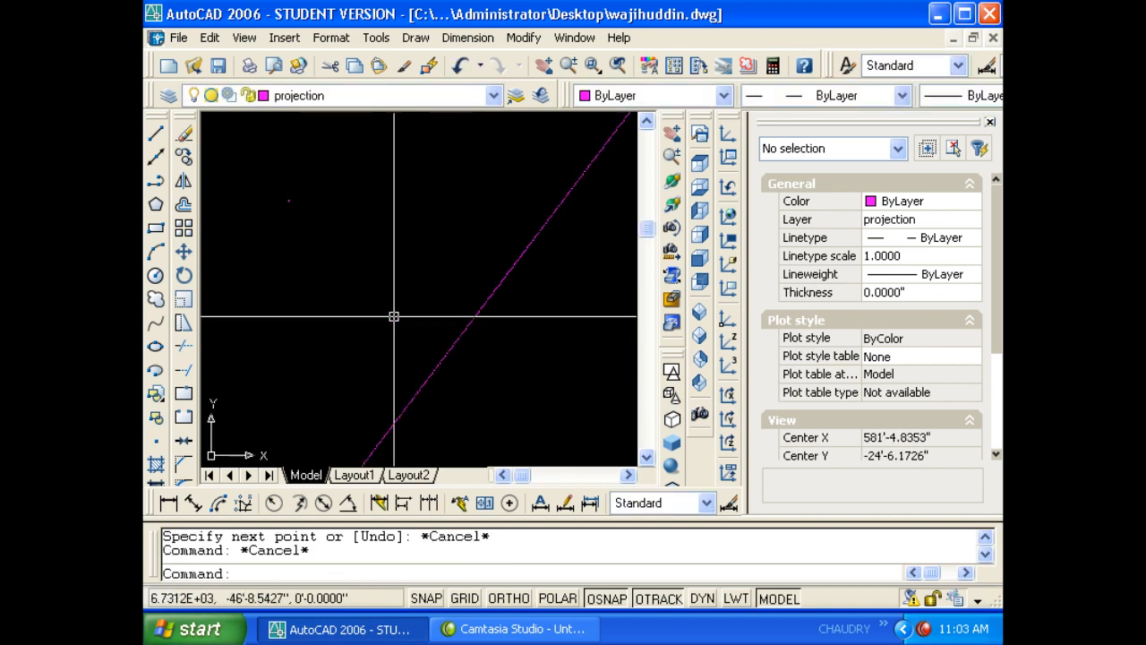
key(Escape)
- Window-select and erase the 14 stray objects
scroll(525, 290, up, 4)
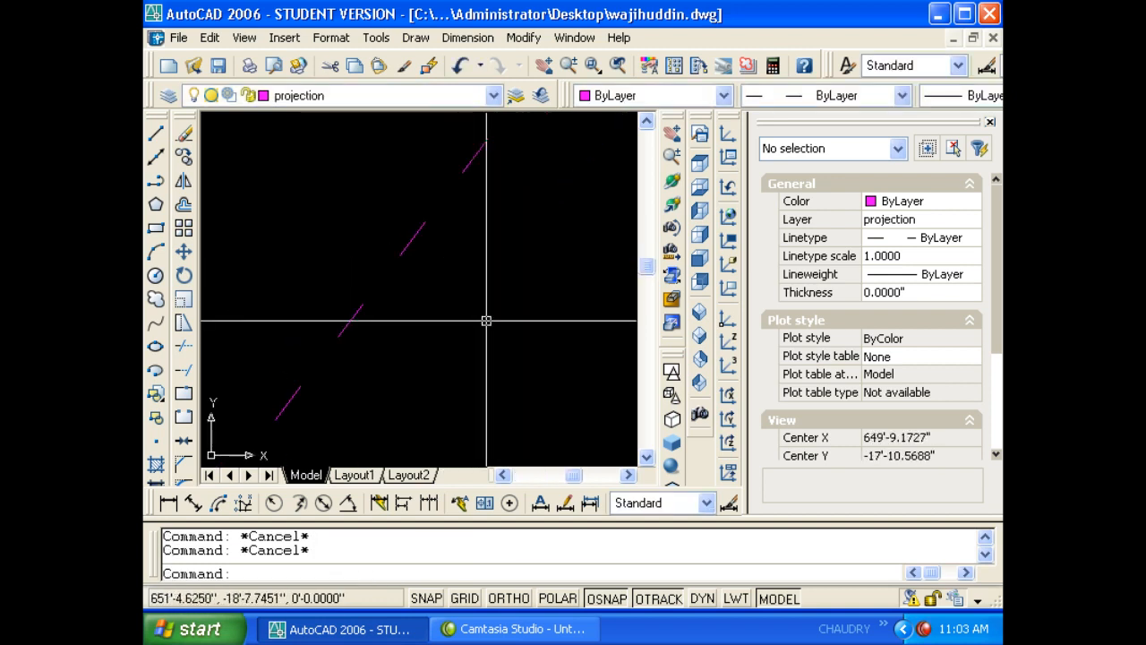
scroll(490, 314, down, 3)
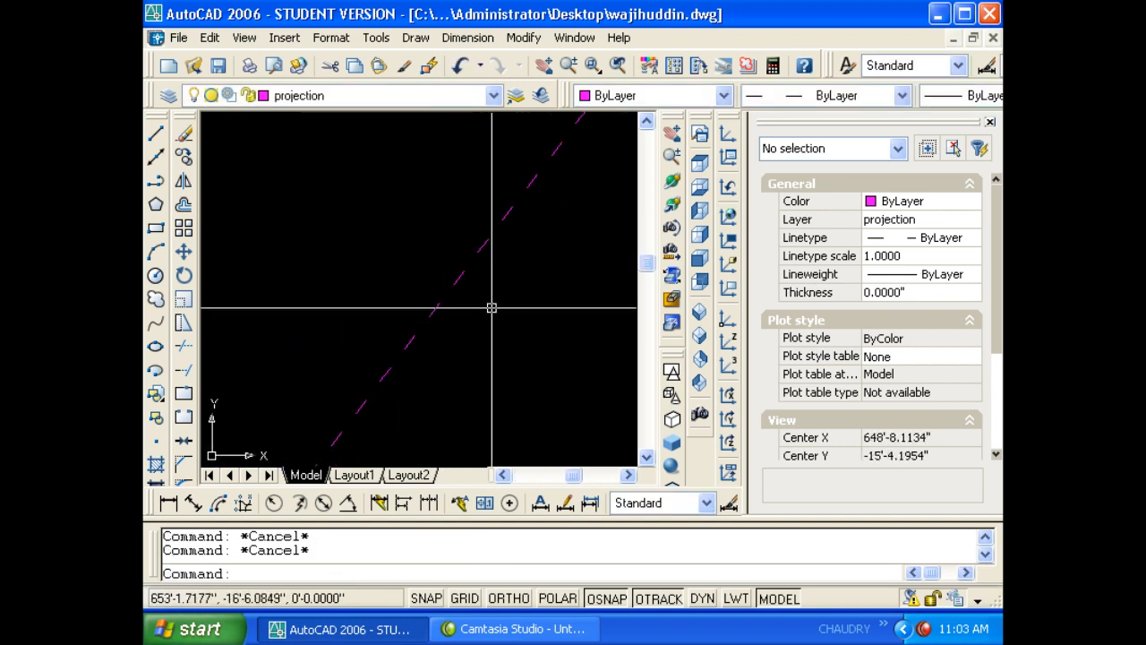
scroll(415, 323, down, 15)
click(397, 313)
click(351, 286)
text(e)
key(Return)
key(Escape)
- Hide the Properties palette and test-select the magenta line
scroll(412, 330, up, 5)
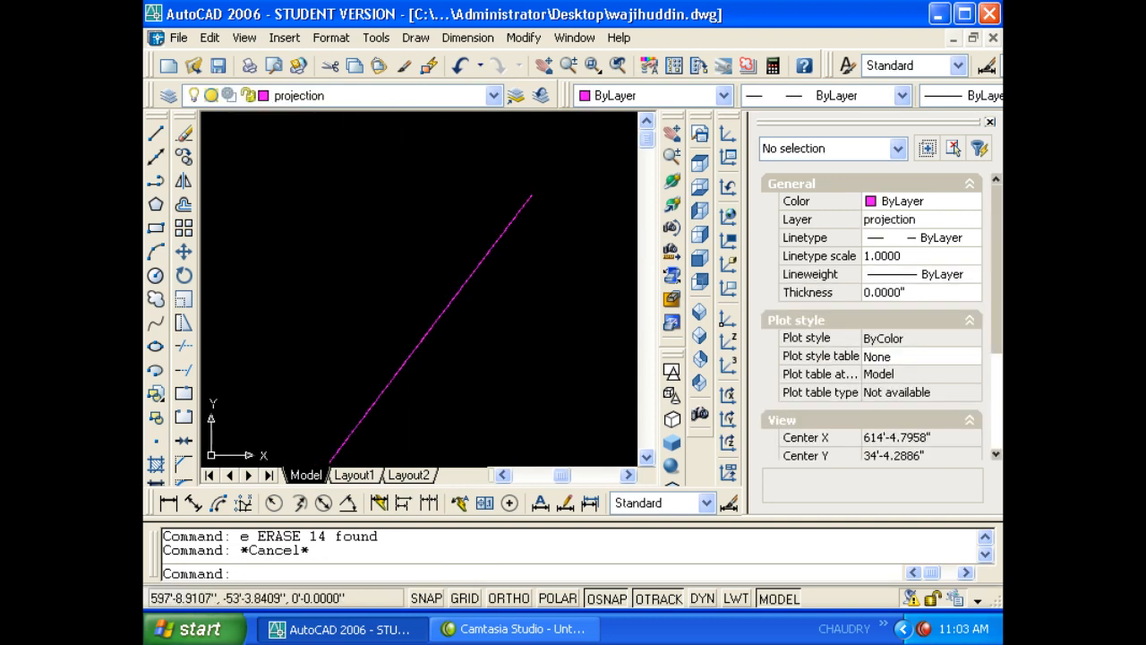
scroll(464, 322, up, 5)
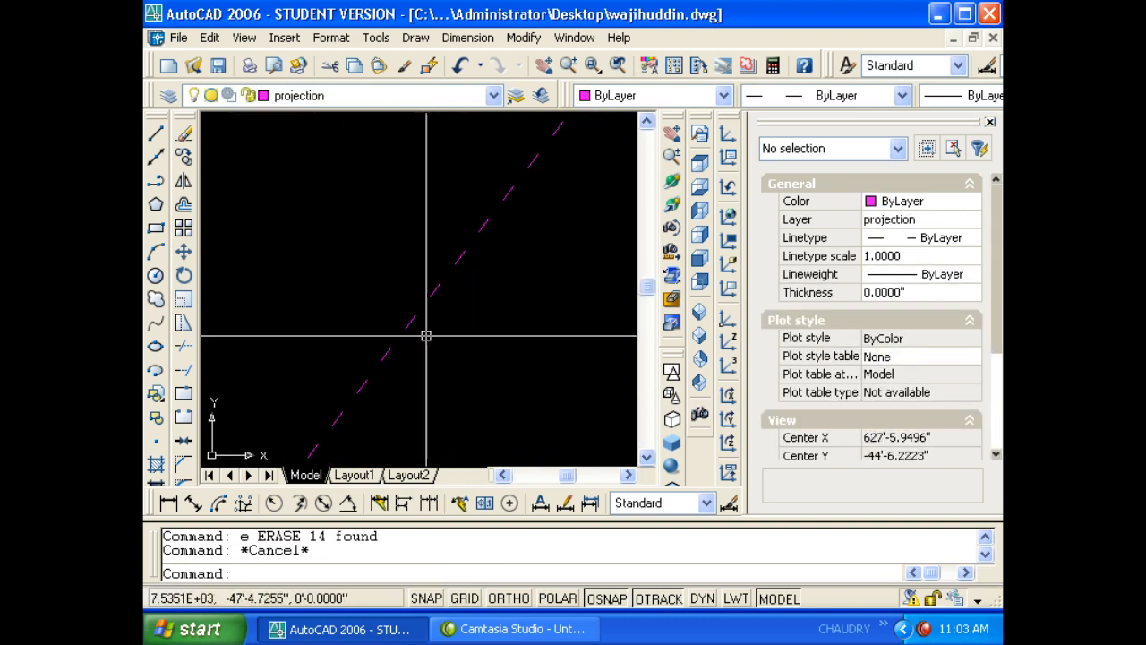
scroll(430, 329, down, 2)
key(ctrl+1)
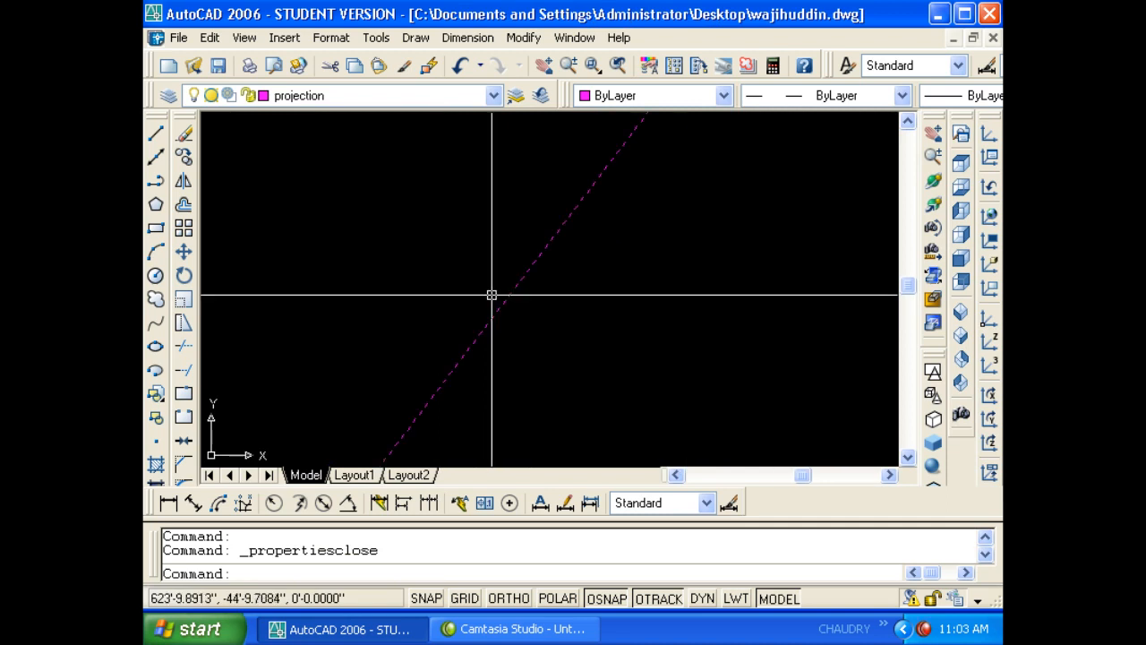
scroll(550, 269, down, 2)
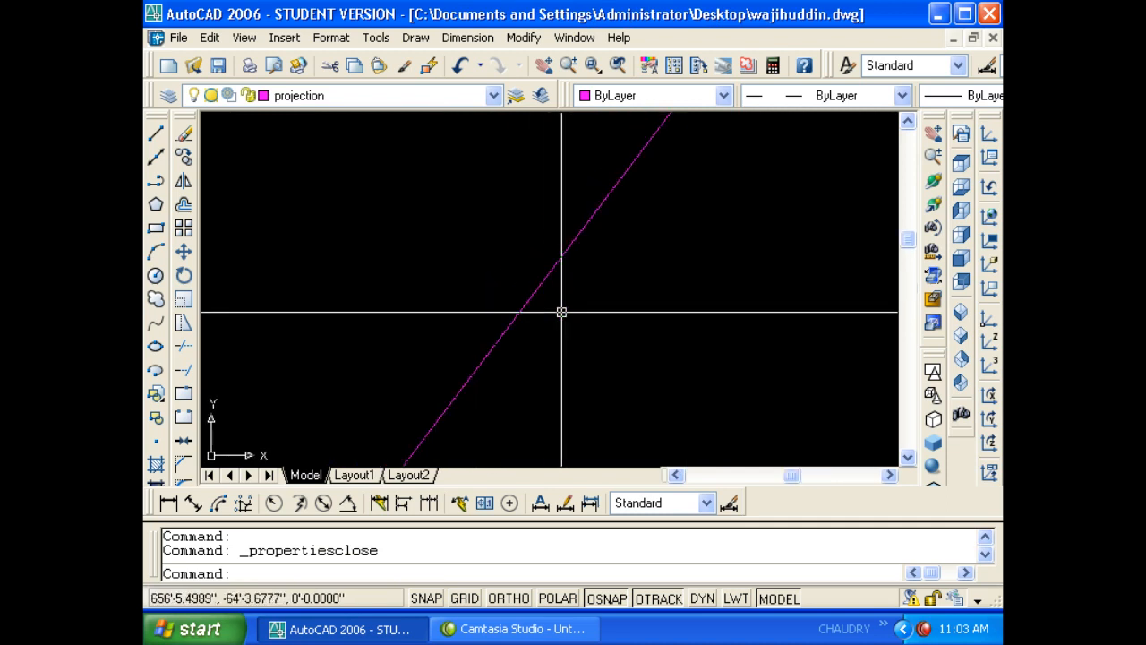
click(561, 312)
click(481, 274)
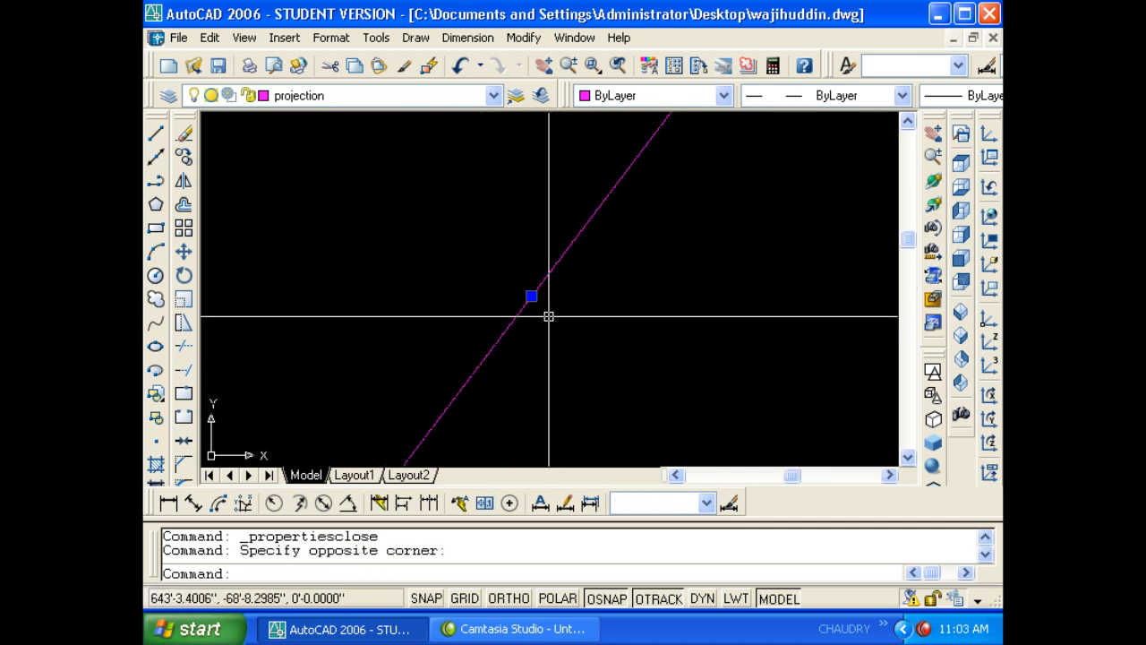
key(Escape)
key(Escape)
- Pan the view, delete the magenta line, and bring up layer settings with LA
scroll(525, 307, down, 3)
scroll(559, 311, up, 2)
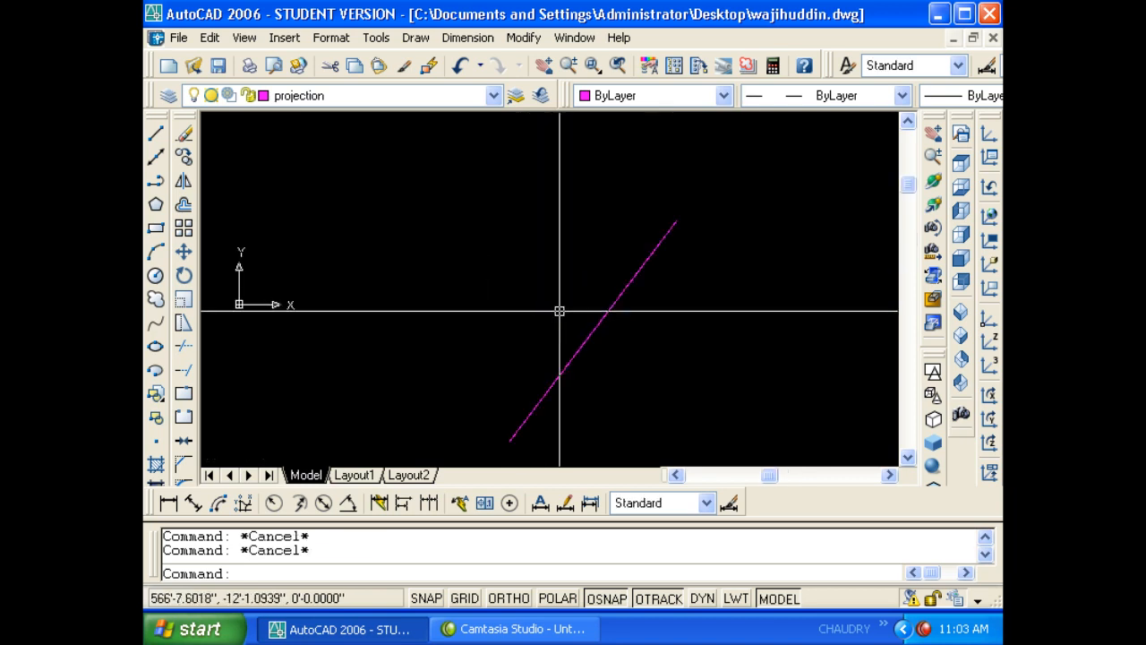
middle_drag(559, 311, 440, 284)
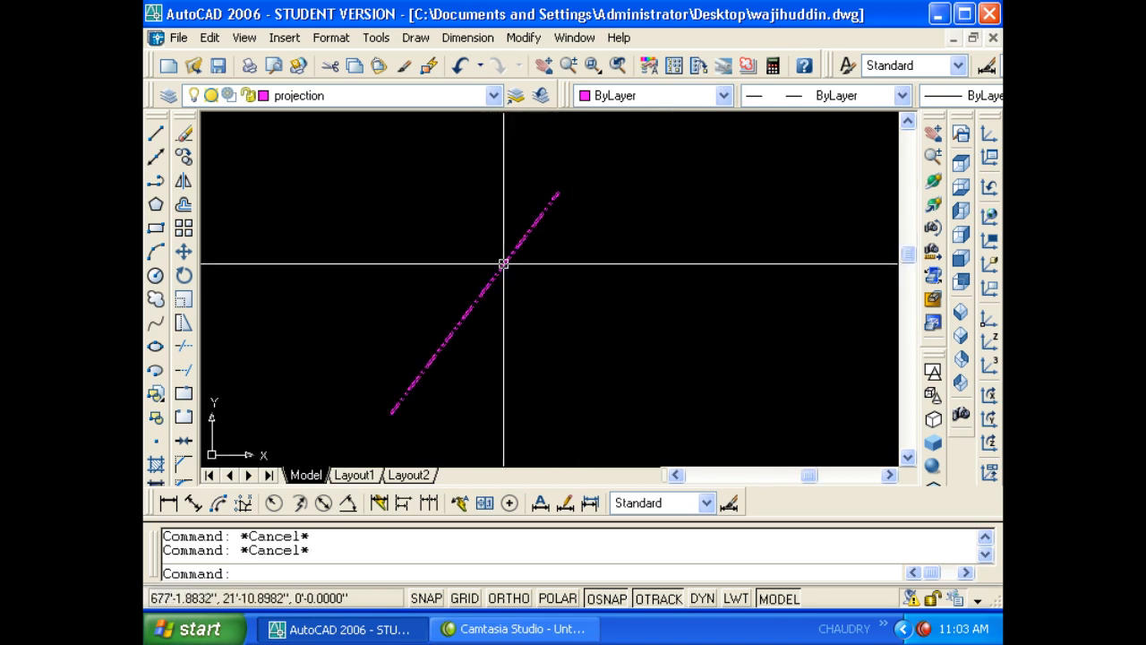
key(ctrl+1)
key(ctrl+1)
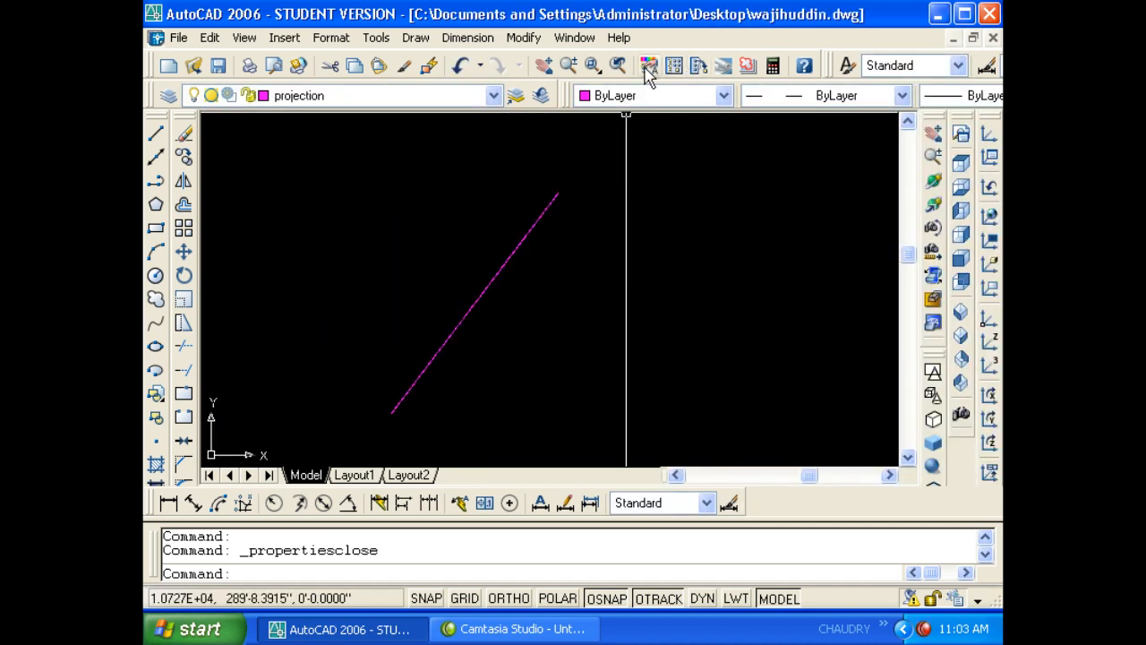
click(537, 268)
click(460, 218)
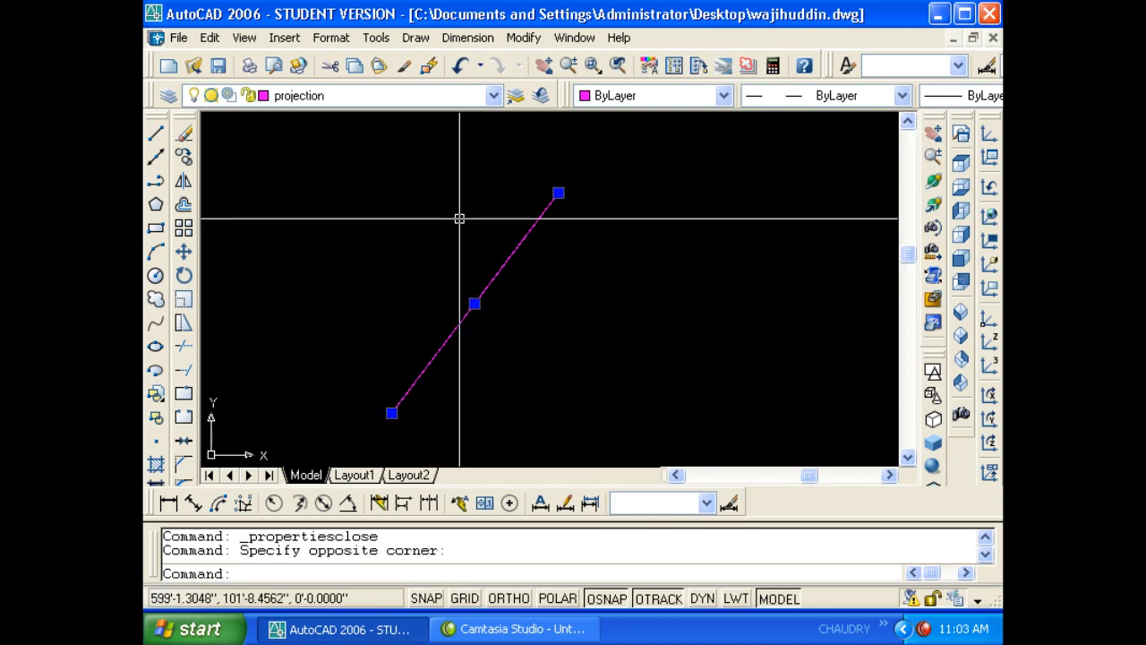
key(Delete)
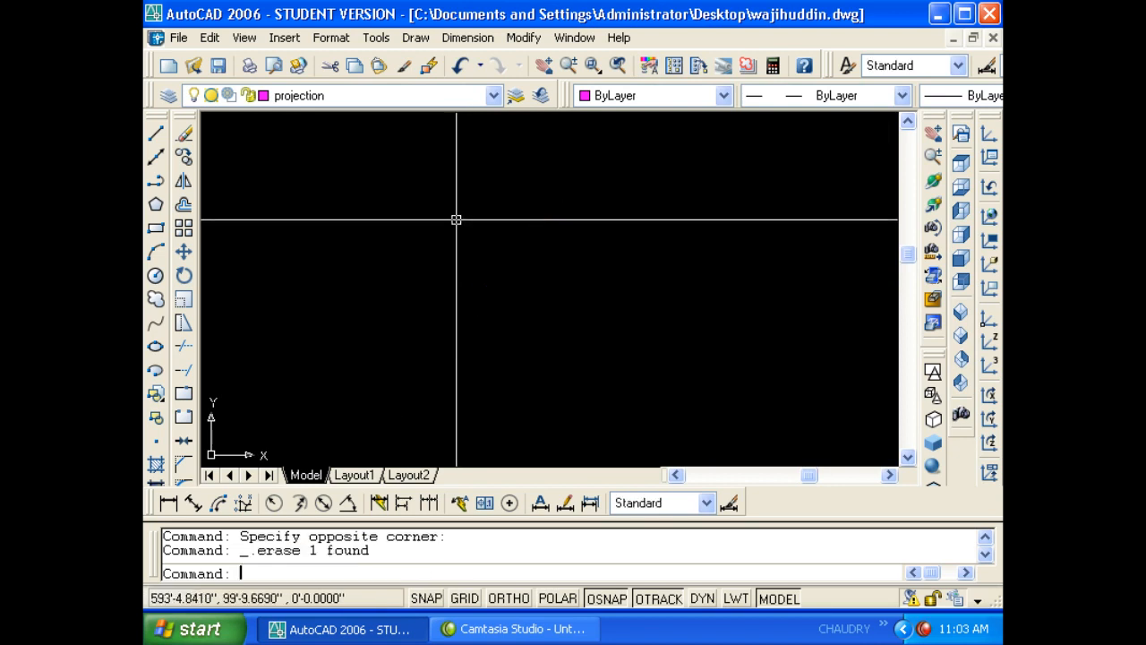
text(la)
key(Return)
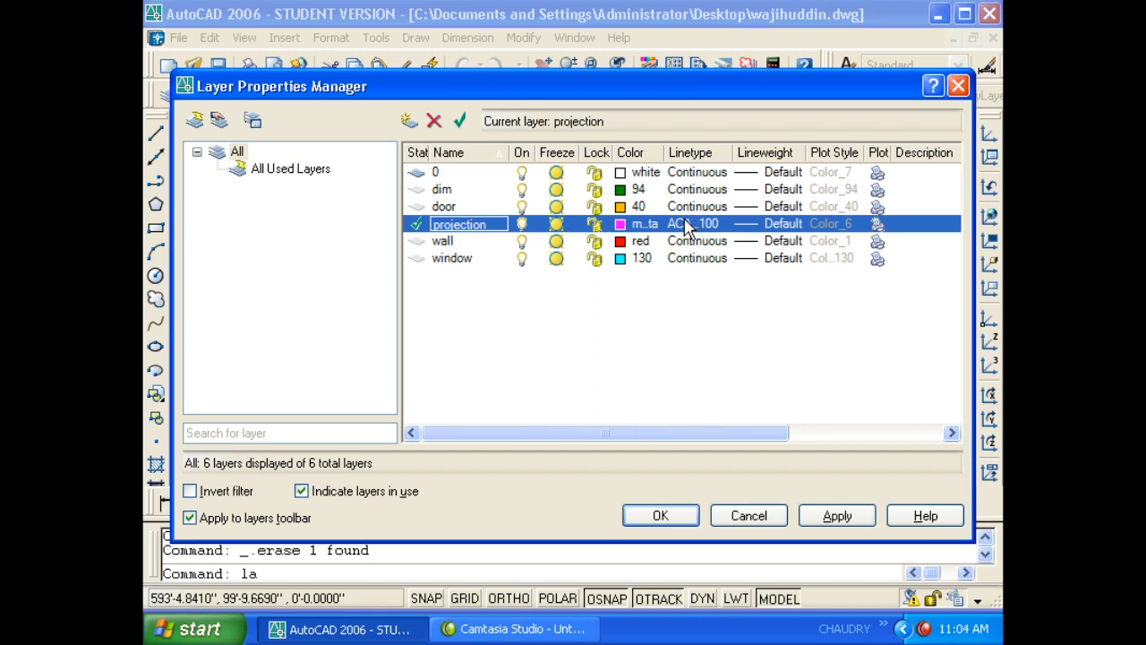
- After trying 0.35, 0.25, 0.15 and 0.13 mm, give projection a 0.50 mm lineweight and confirm
click(784, 224)
drag(687, 228, 674, 262)
click(506, 346)
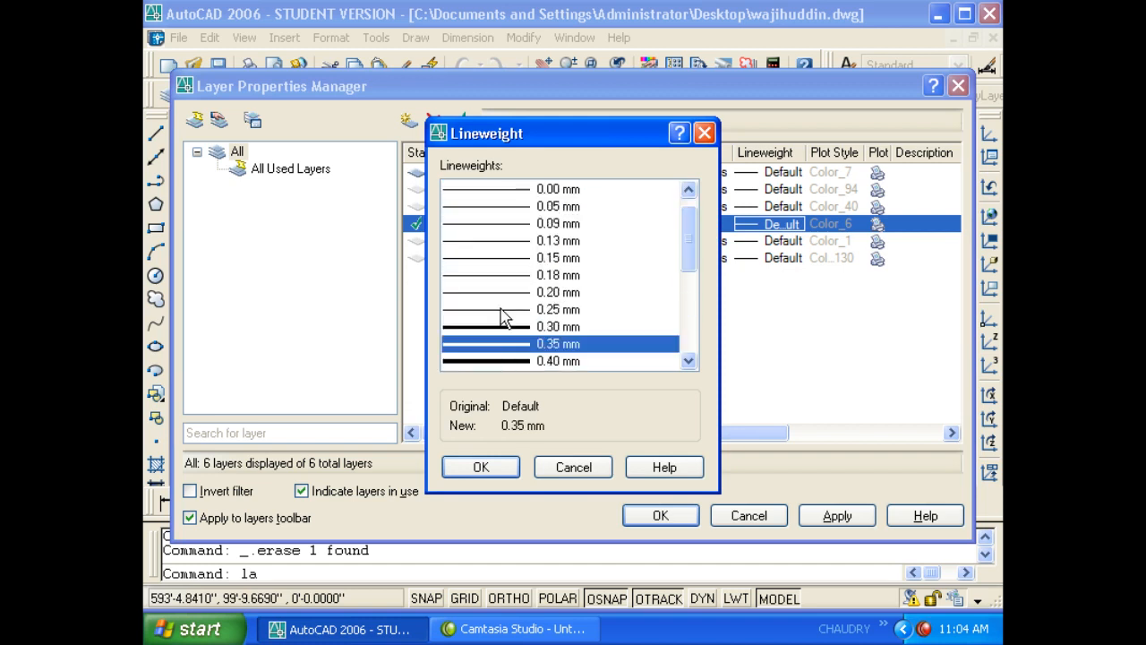
click(501, 312)
click(504, 259)
click(519, 241)
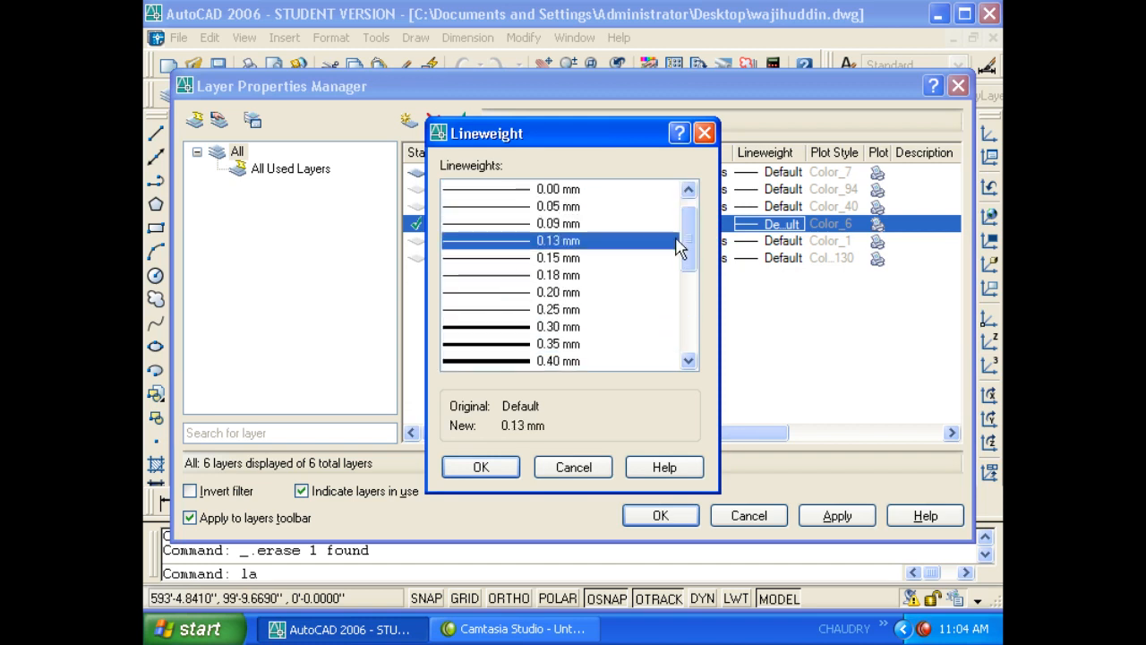
drag(681, 248, 535, 293)
click(526, 275)
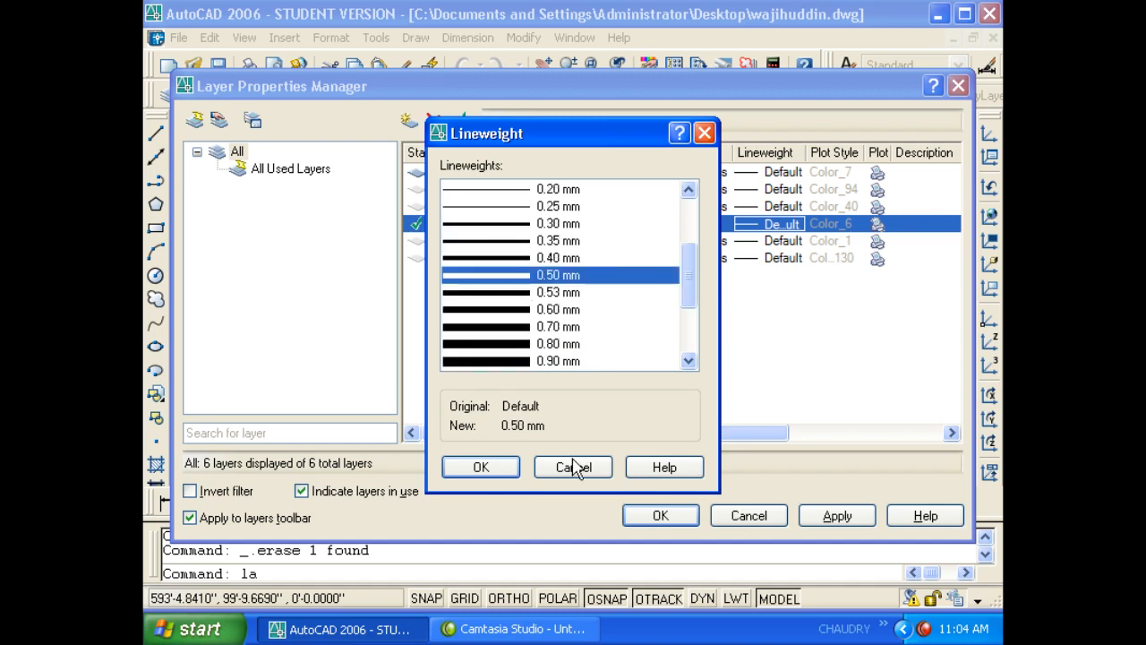
click(481, 468)
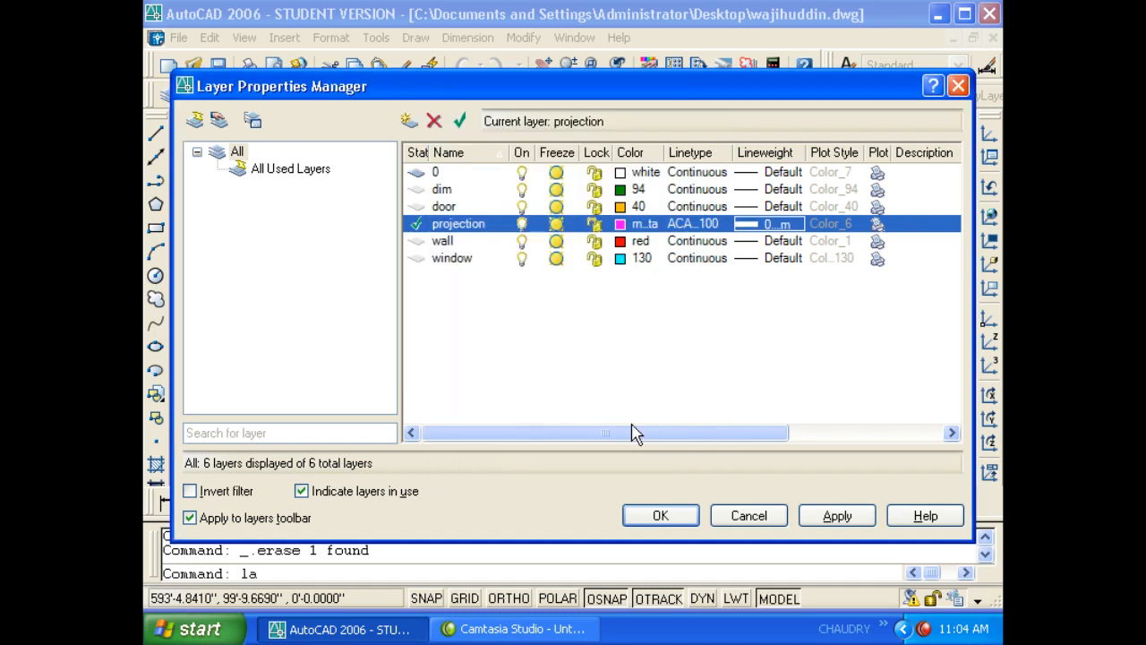
click(660, 515)
scroll(588, 310, down, 5)
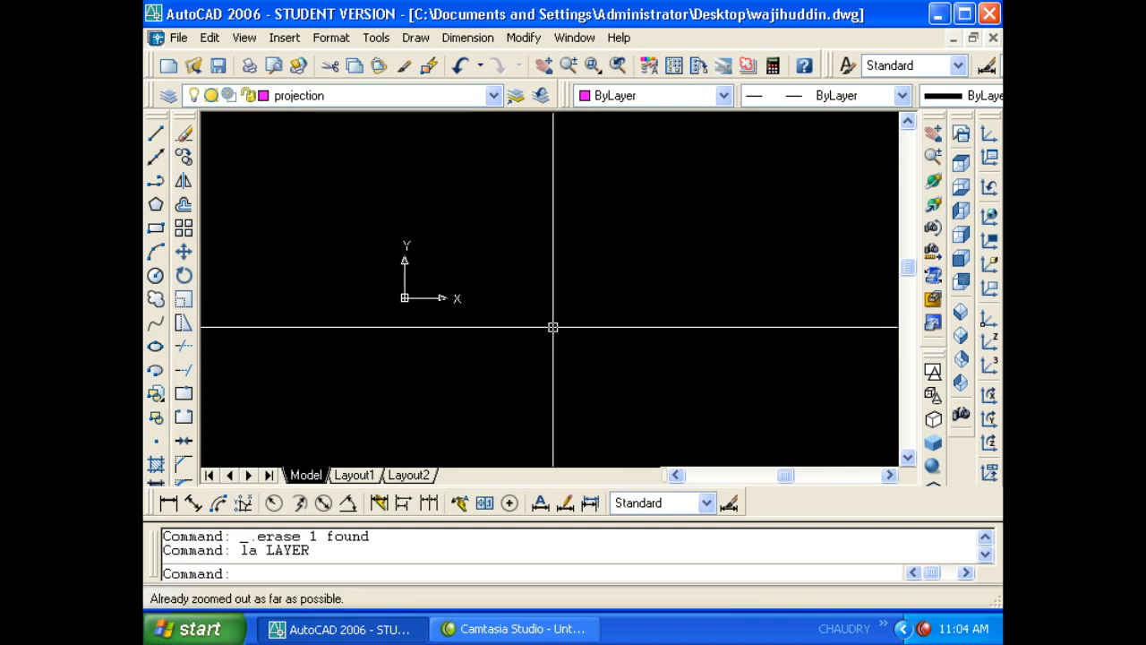
- Draw a magenta test line on the projection layer
text(l)
key(Return)
click(633, 200)
click(466, 404)
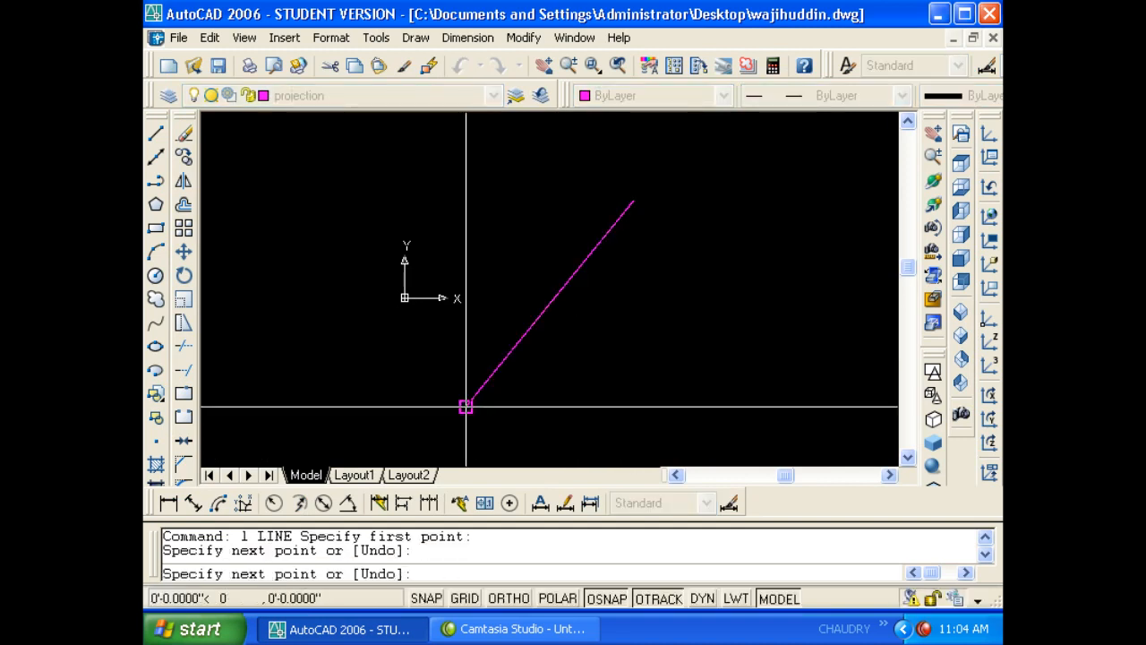
scroll(545, 310, up, 2)
key(Escape)
key(Escape)
scroll(584, 305, up, 5)
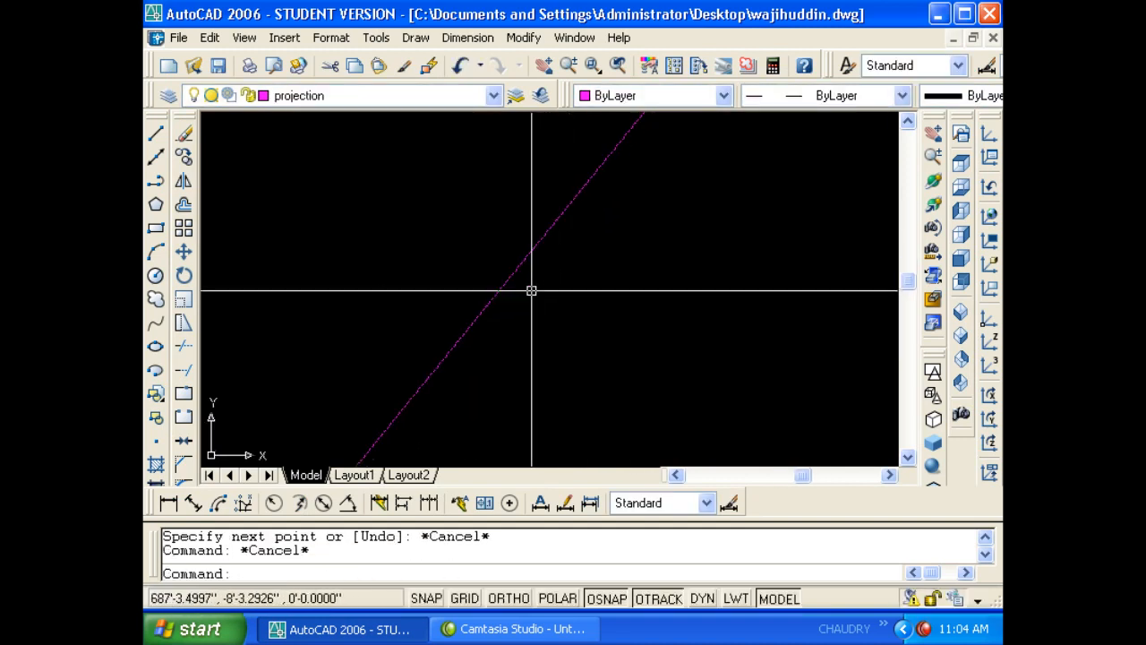
- Toggle LWT display on and off to compare the 0.50 mm line thickness
click(736, 599)
scroll(570, 289, up, 5)
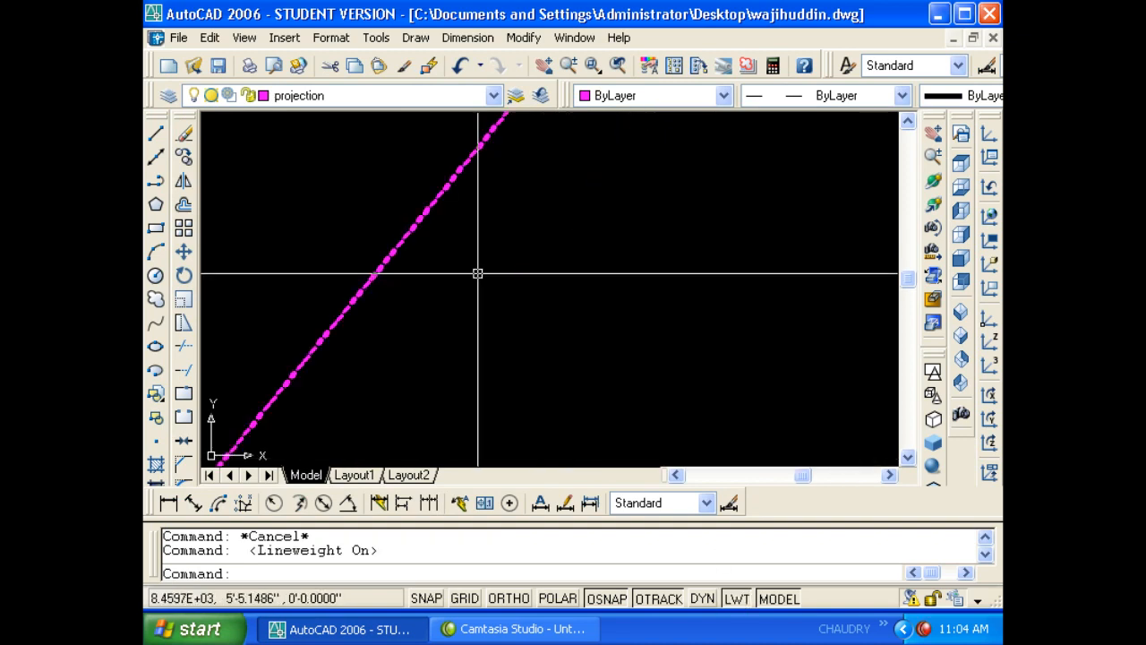
scroll(491, 276, up, 3)
scroll(520, 299, down, 7)
scroll(546, 320, down, 4)
scroll(545, 320, up, 3)
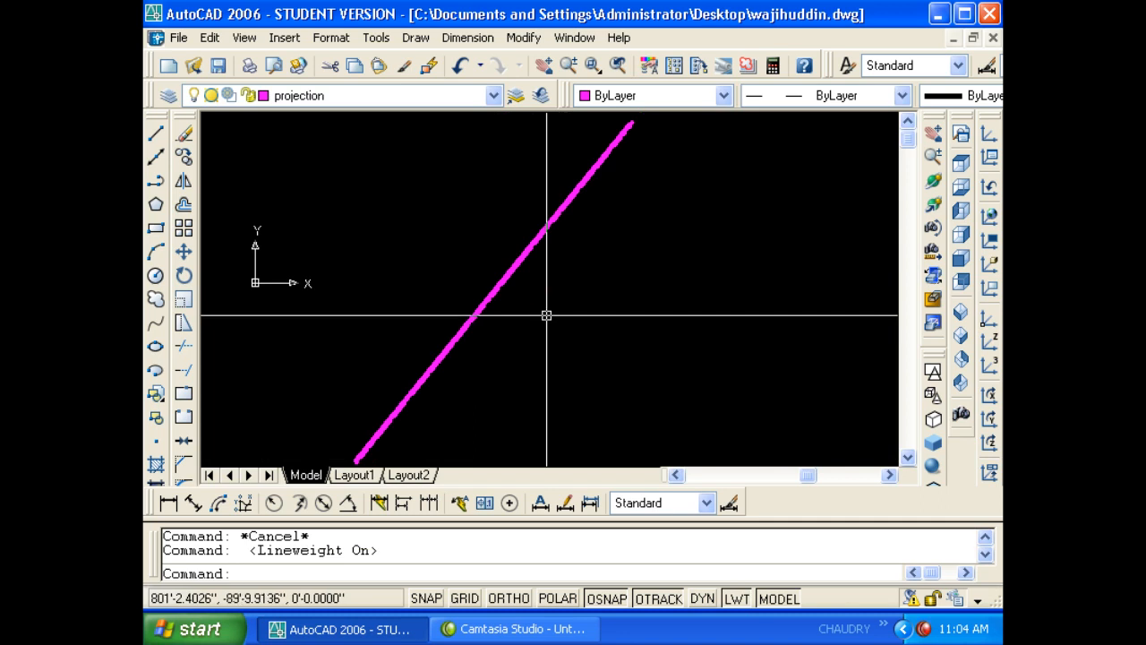
click(736, 600)
click(737, 600)
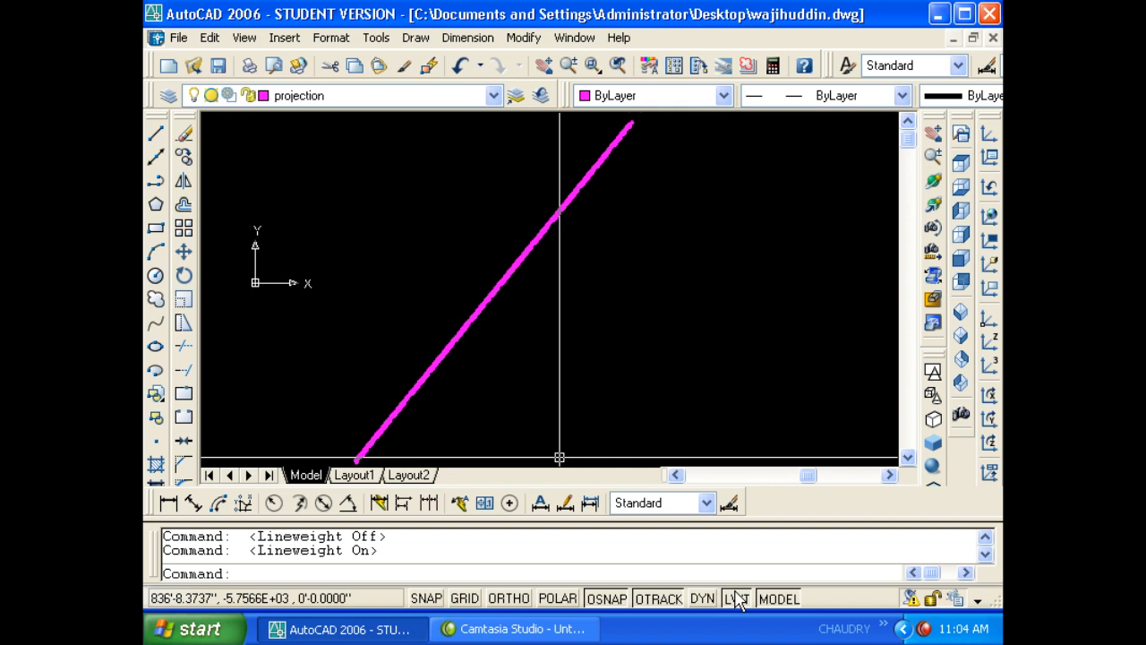
click(736, 600)
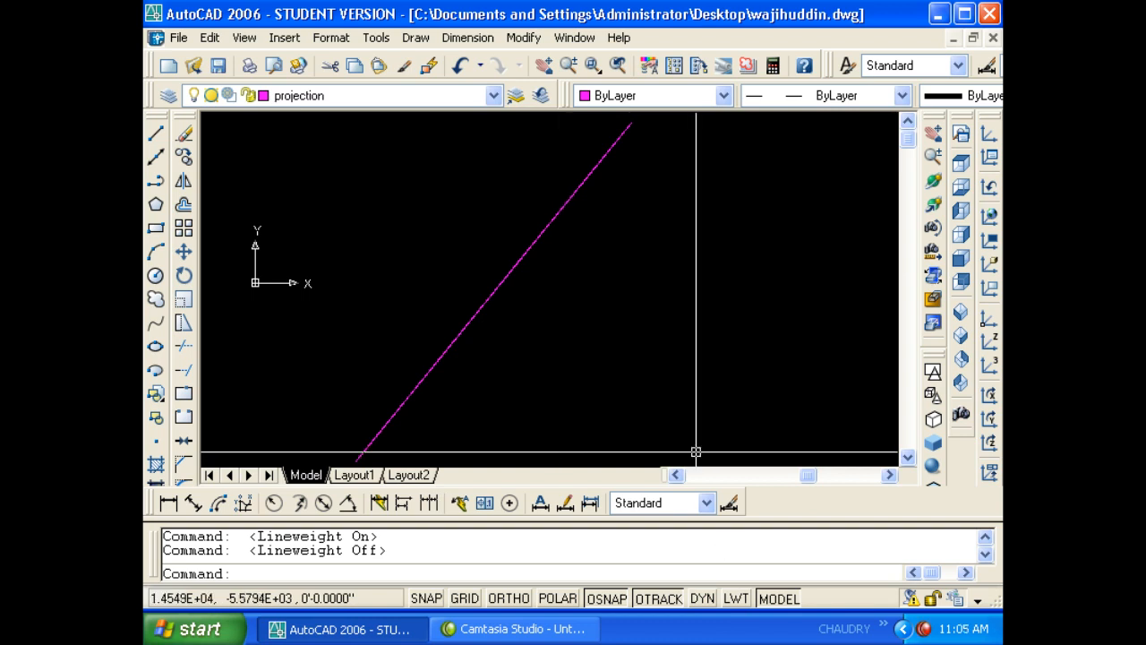
- Erase the test line and reopen the Layer Properties Manager with LA
click(529, 355)
click(427, 294)
key(Delete)
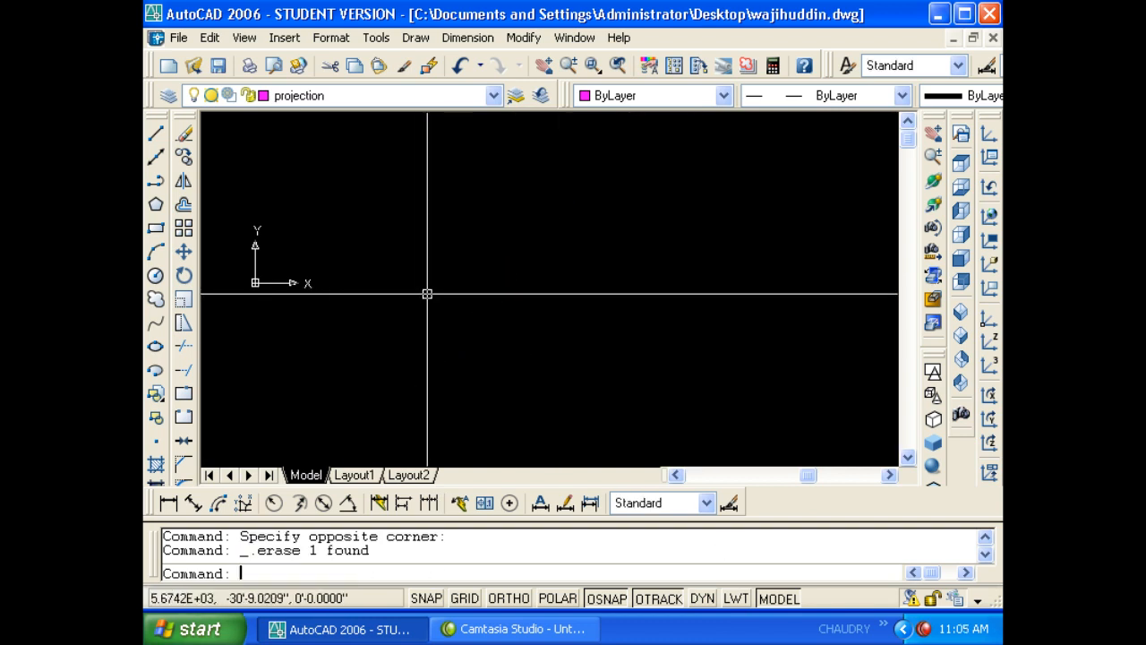
text(la)
key(Return)
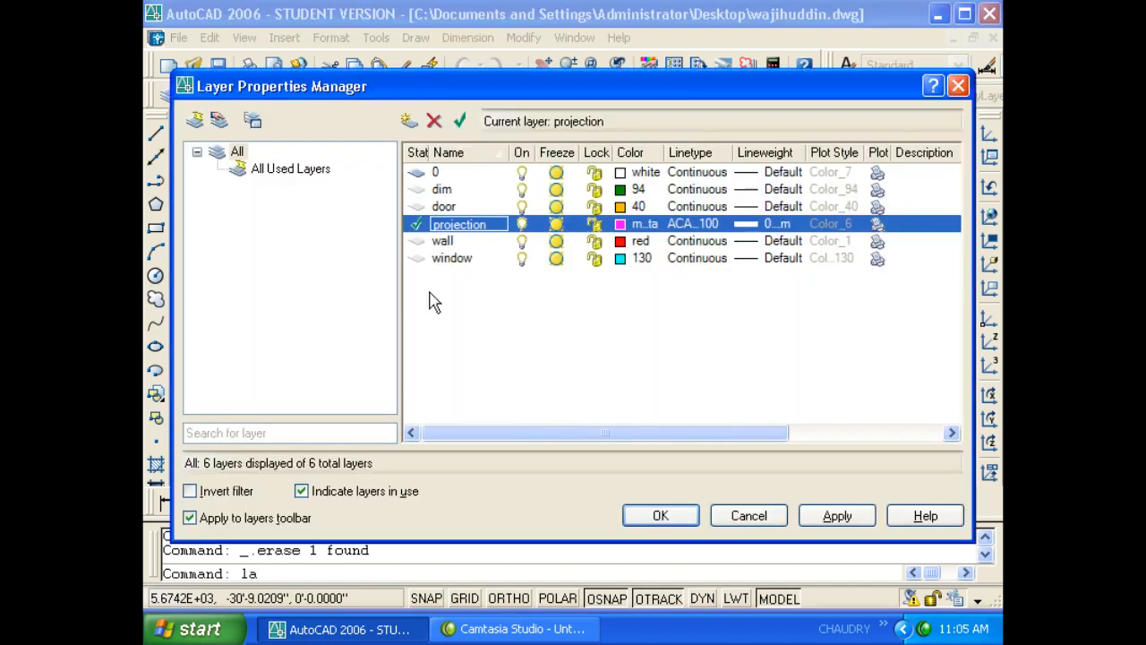
- Reset the projection layer's lineweight to Default
click(751, 226)
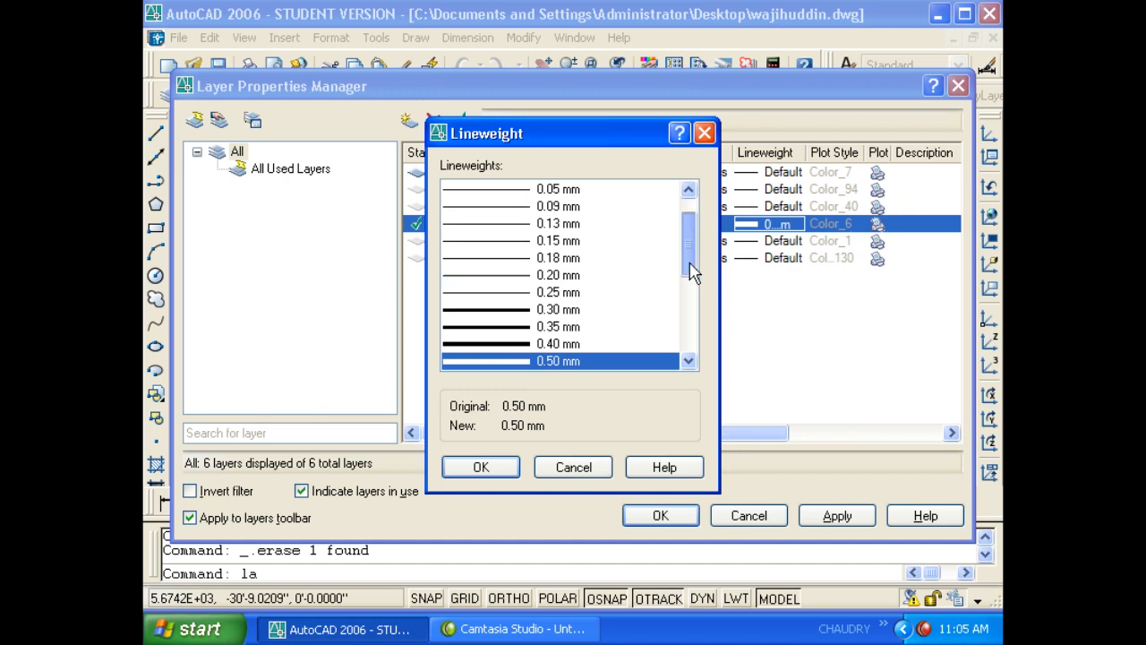
scroll(692, 270, down, 4)
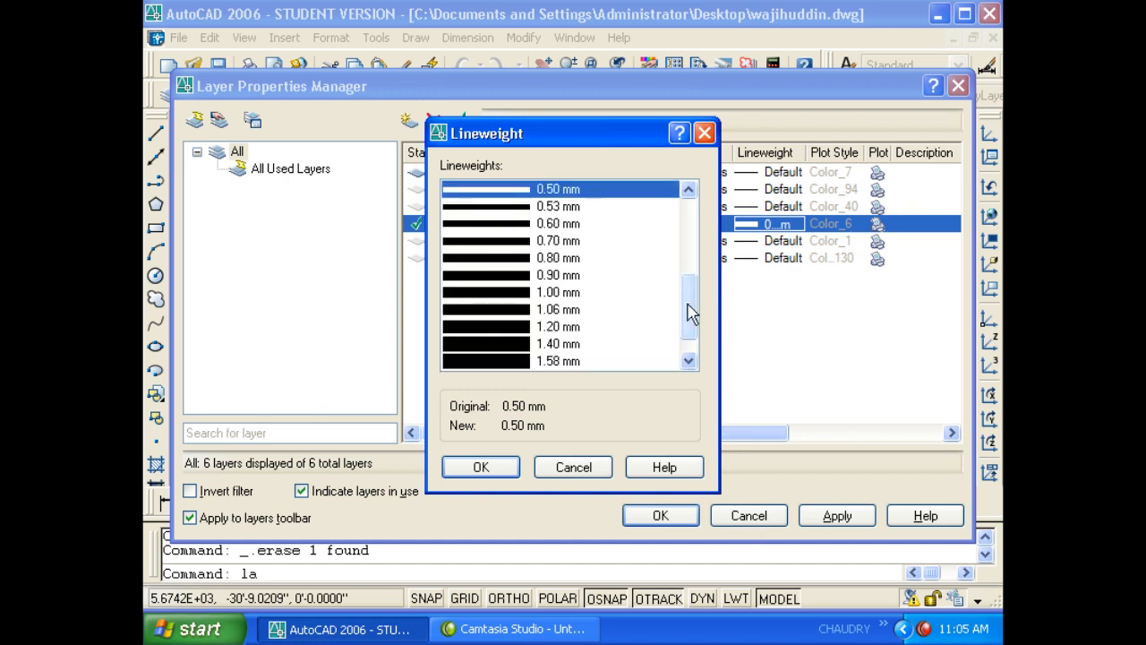
scroll(691, 312, up, 4)
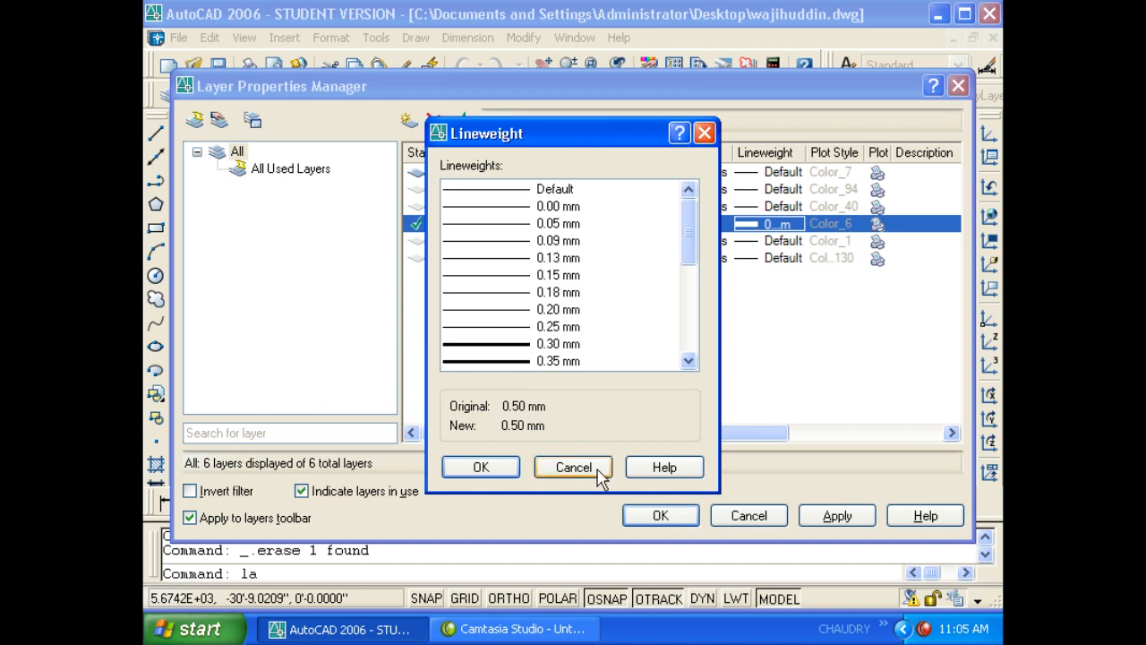
click(497, 190)
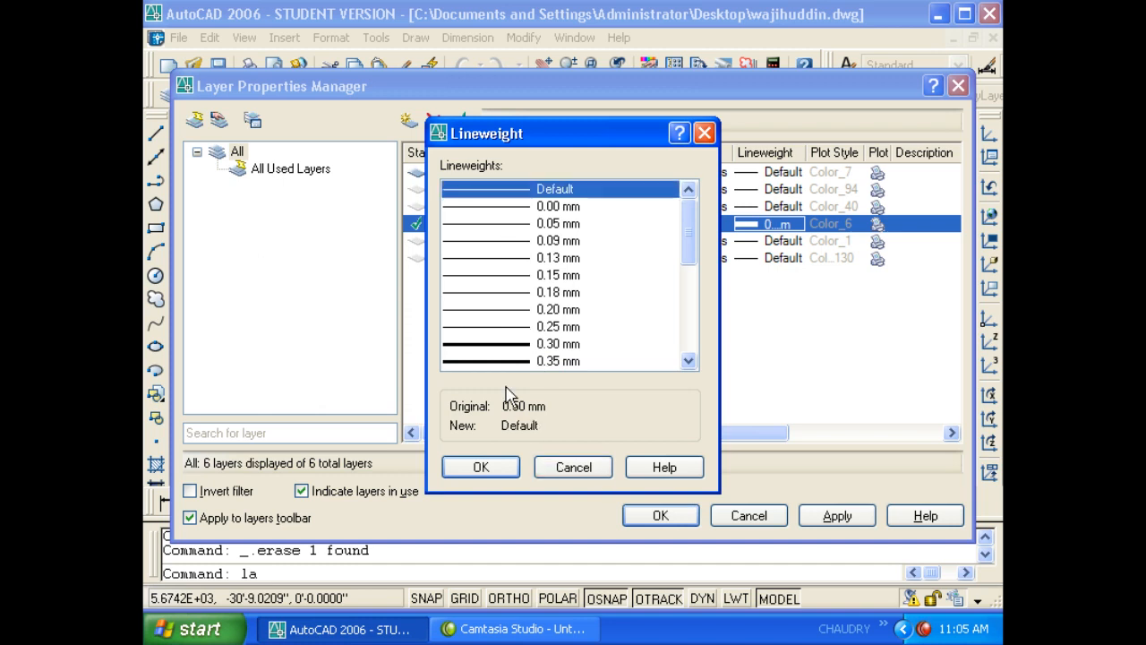
click(481, 467)
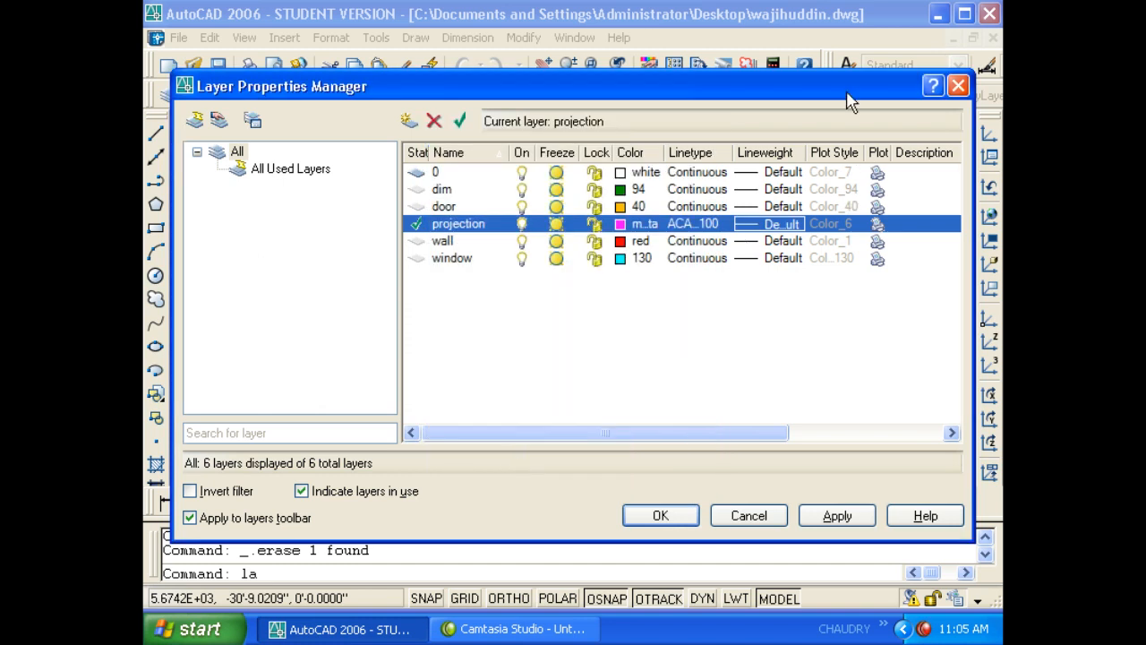
drag(851, 89, 697, 91)
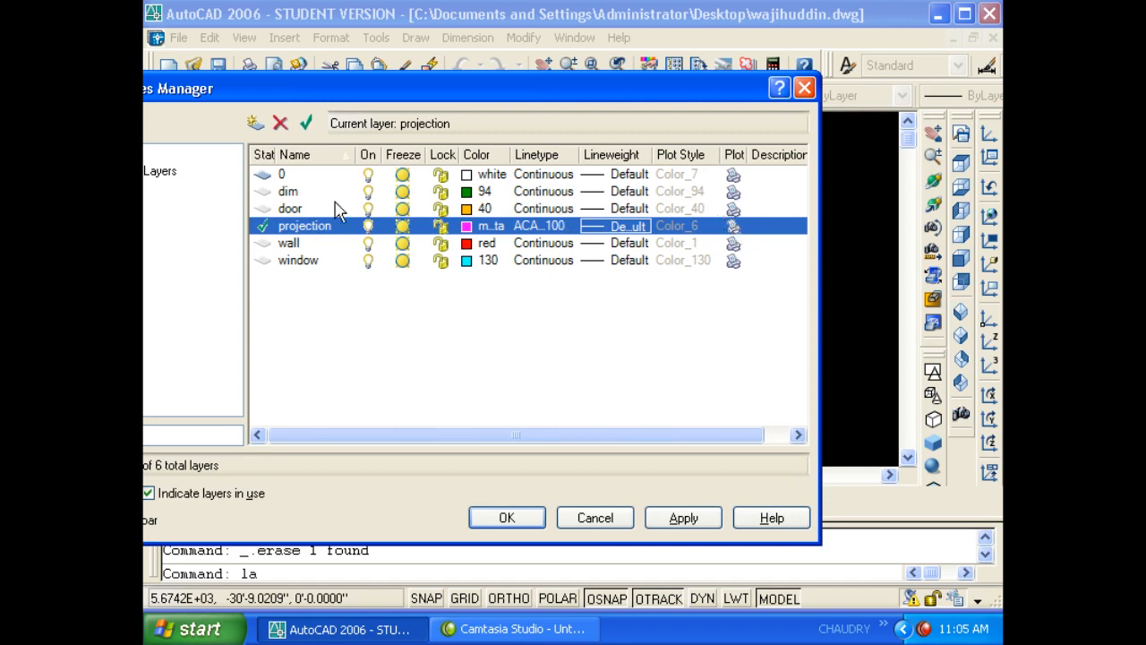
- Toggle the door layer's Plot setting off and back on, then apply and close
click(734, 208)
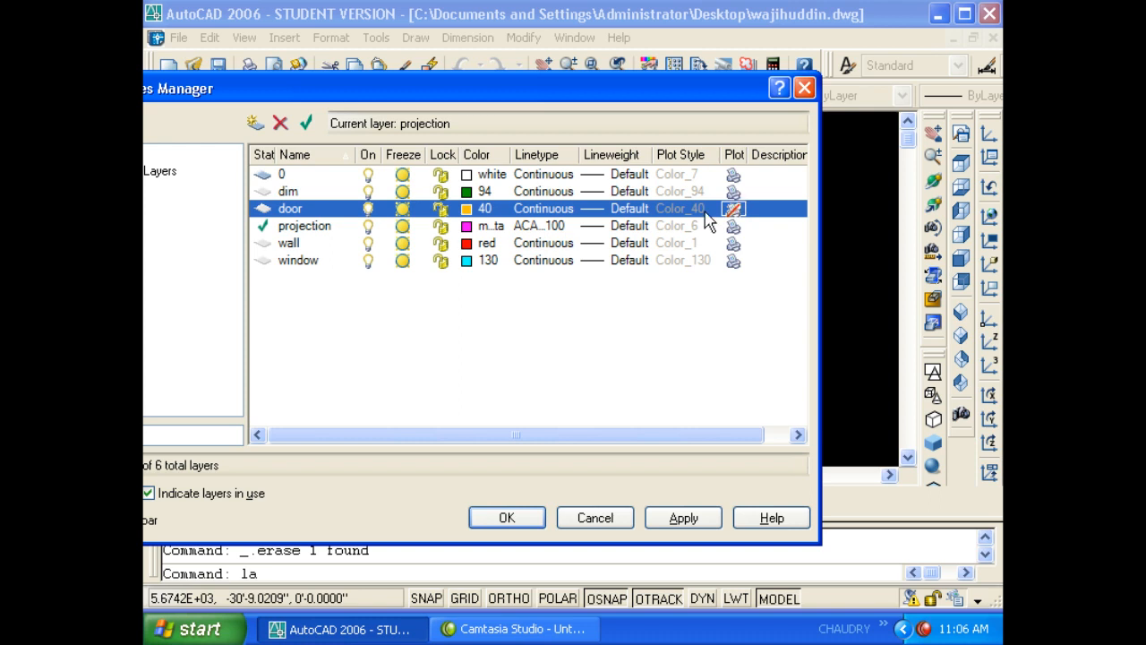
click(730, 208)
click(679, 521)
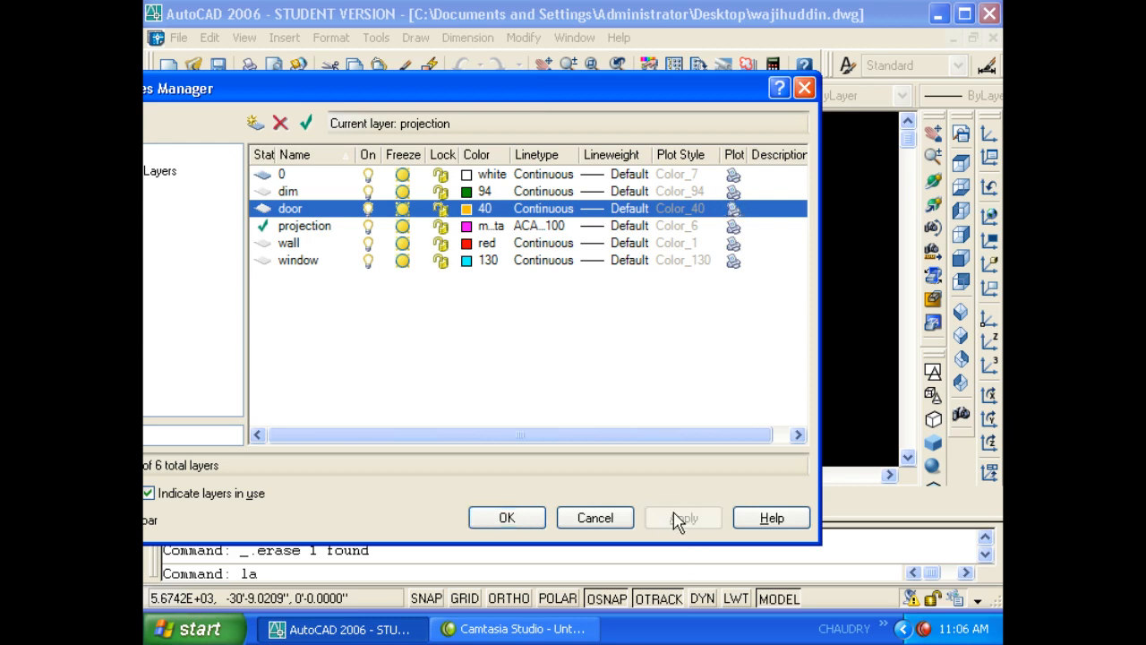
click(512, 520)
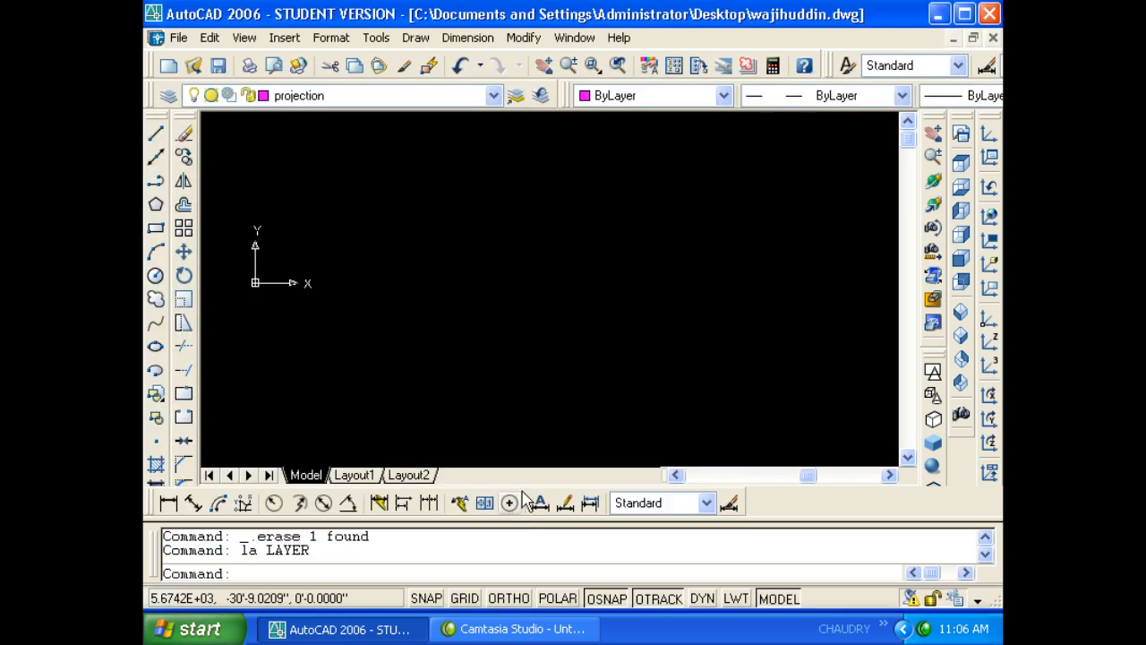
click(528, 329)
click(416, 226)
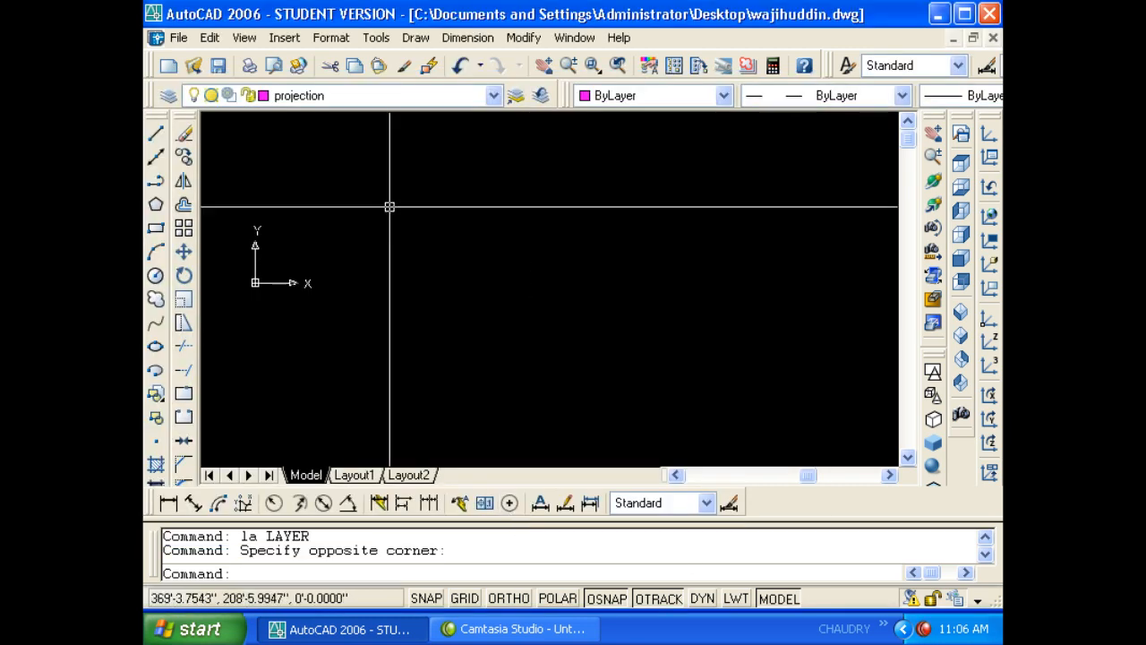
click(330, 37)
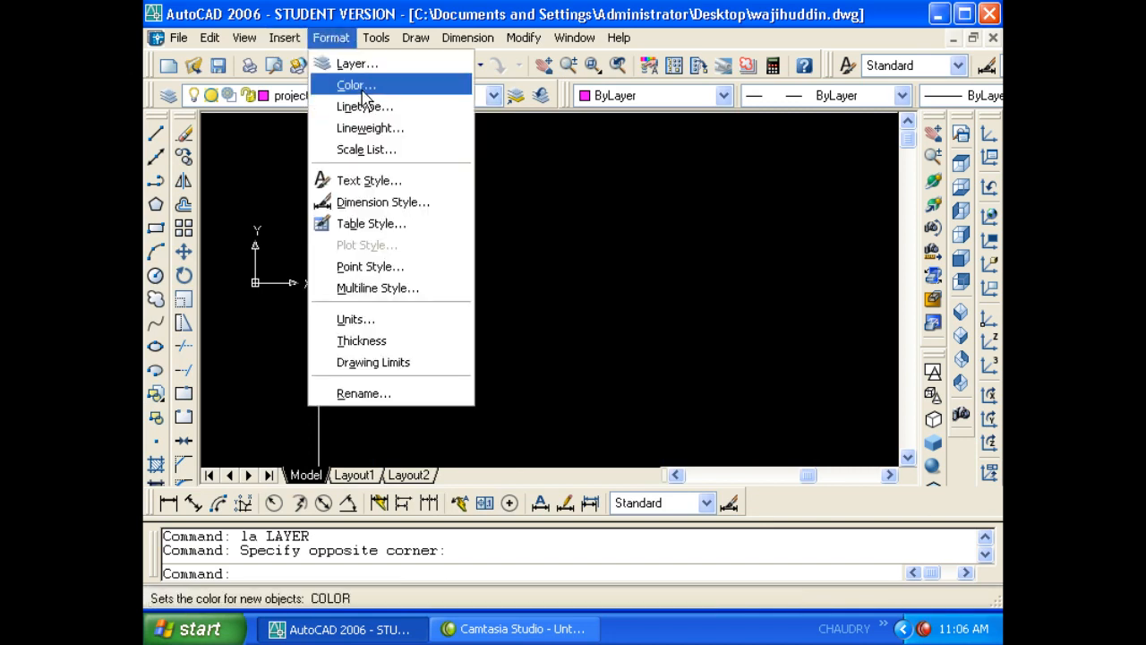
click(358, 86)
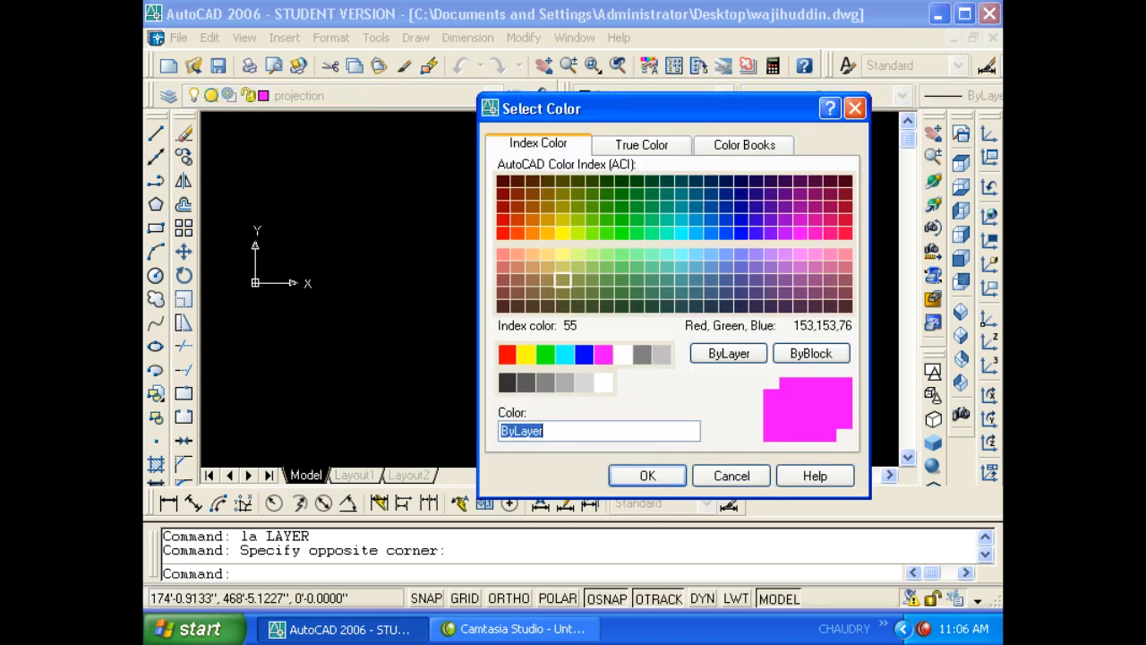
key(Escape)
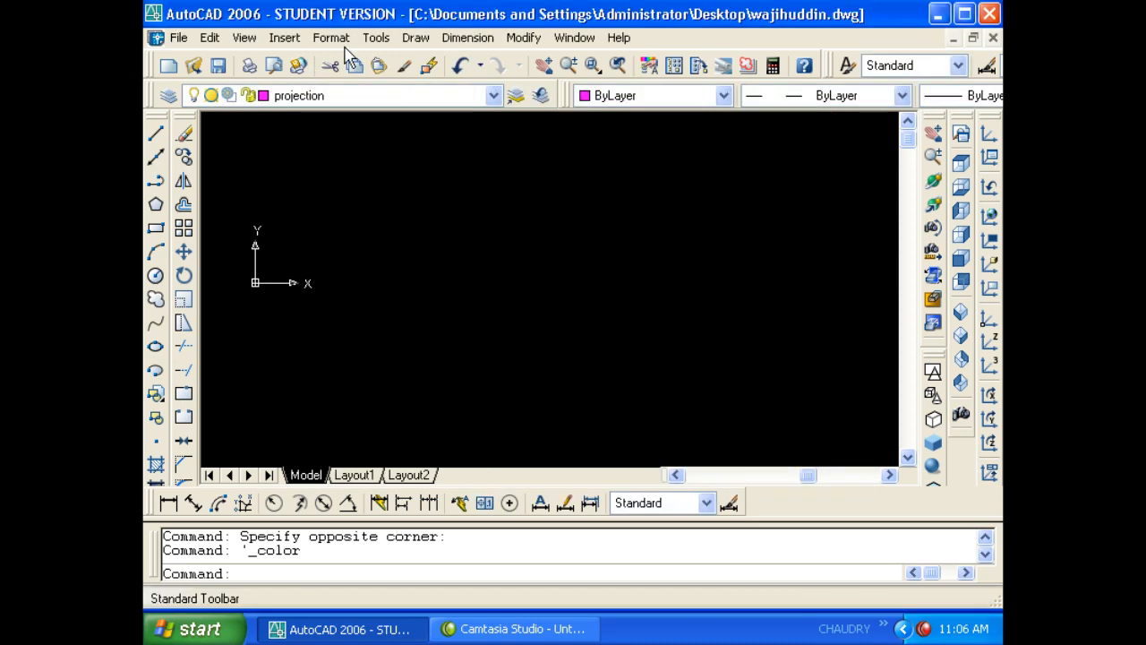
click(330, 38)
click(358, 107)
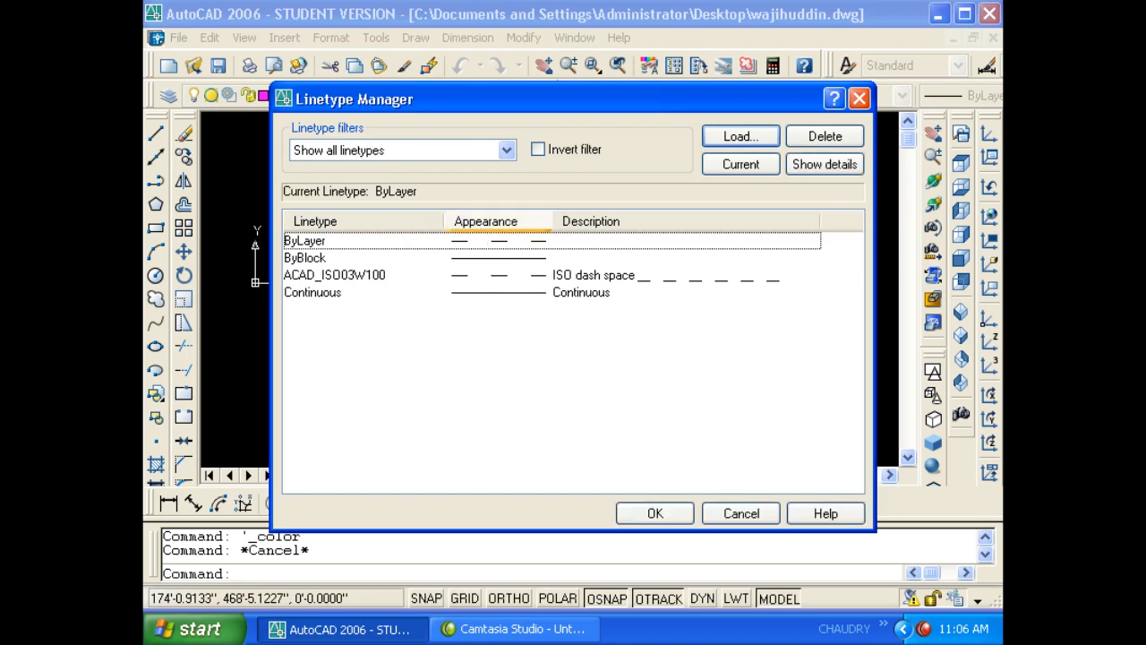
key(Escape)
click(340, 39)
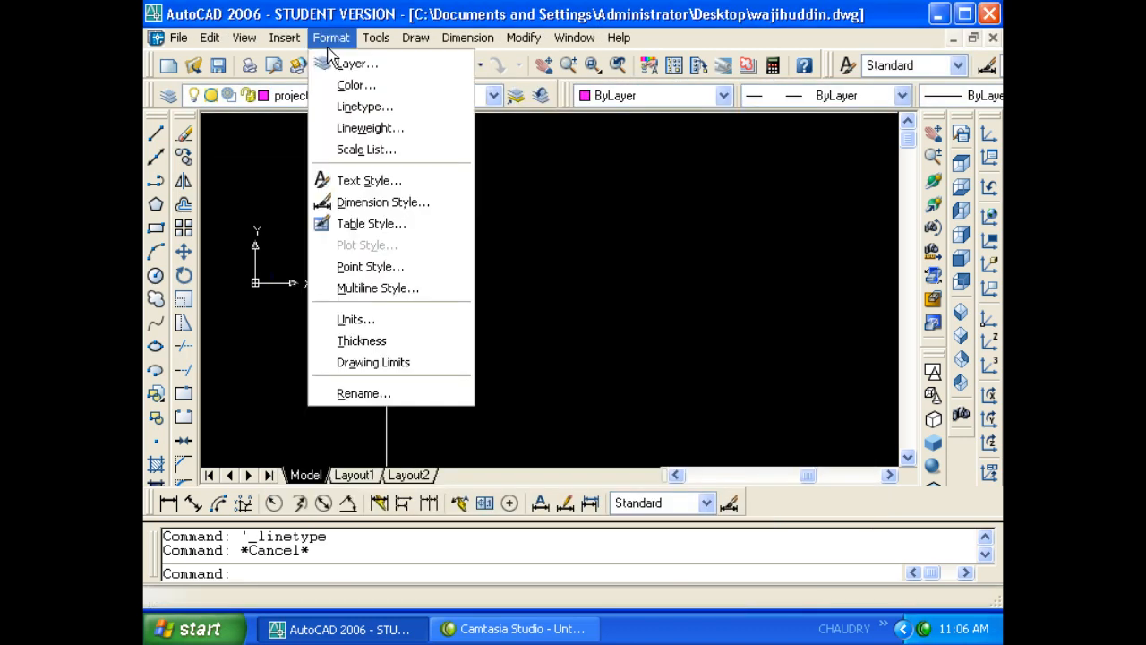
click(371, 126)
drag(499, 254, 499, 325)
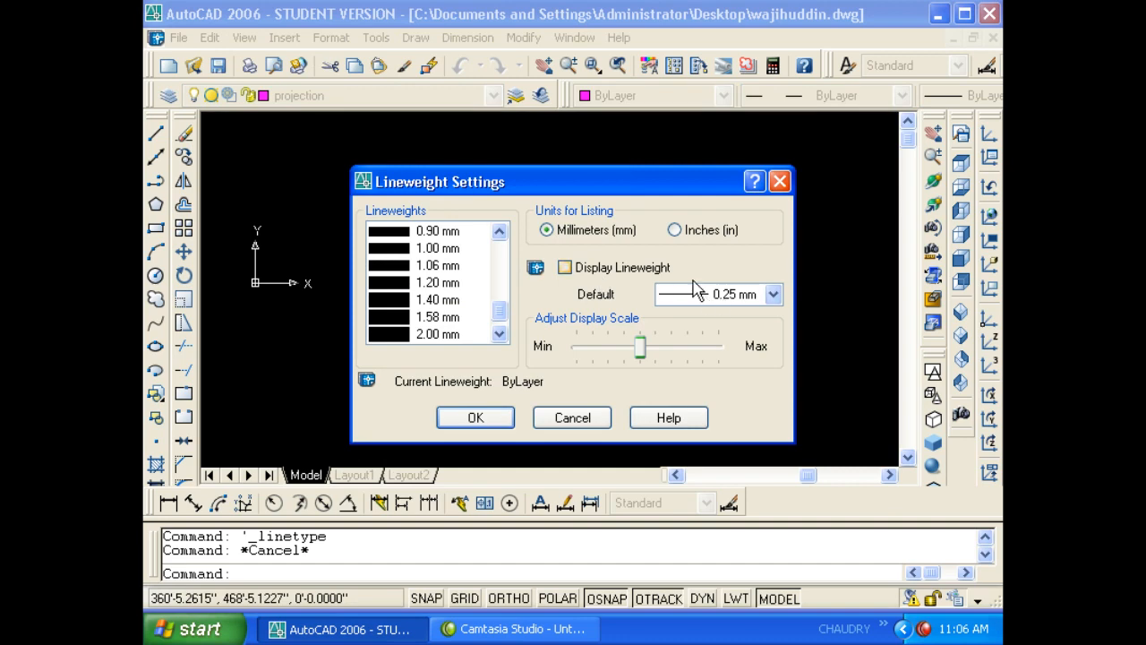
click(773, 296)
mouse_move(768, 360)
mouse_down()
mouse_move(774, 335)
mouse_move(771, 358)
mouse_up()
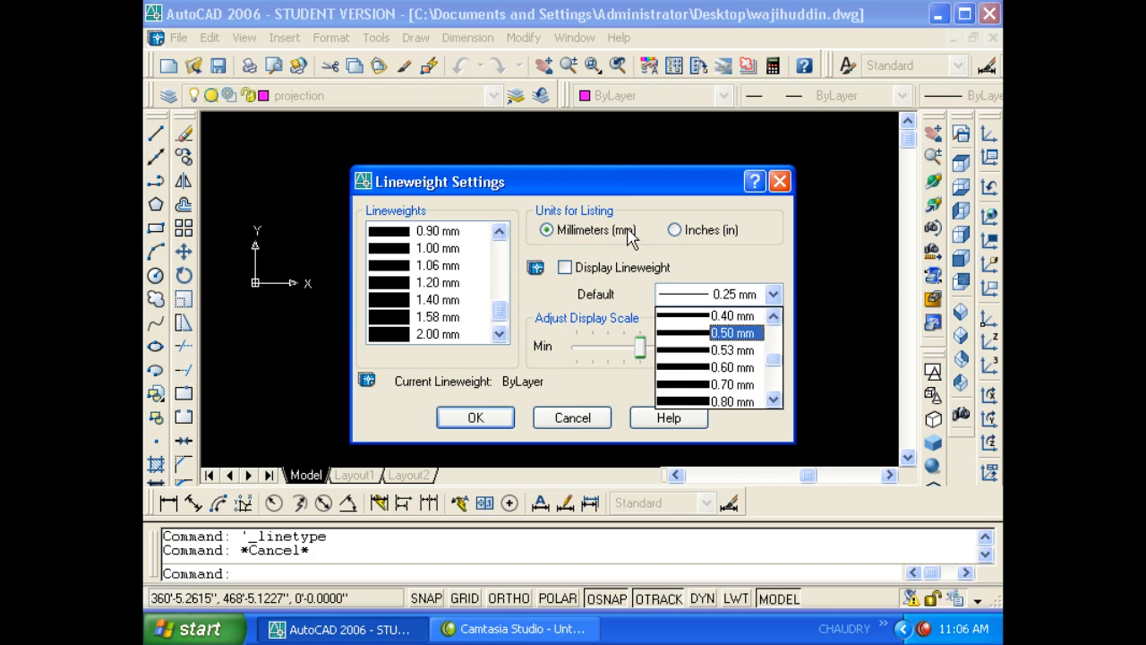
key(Escape)
key(Escape)
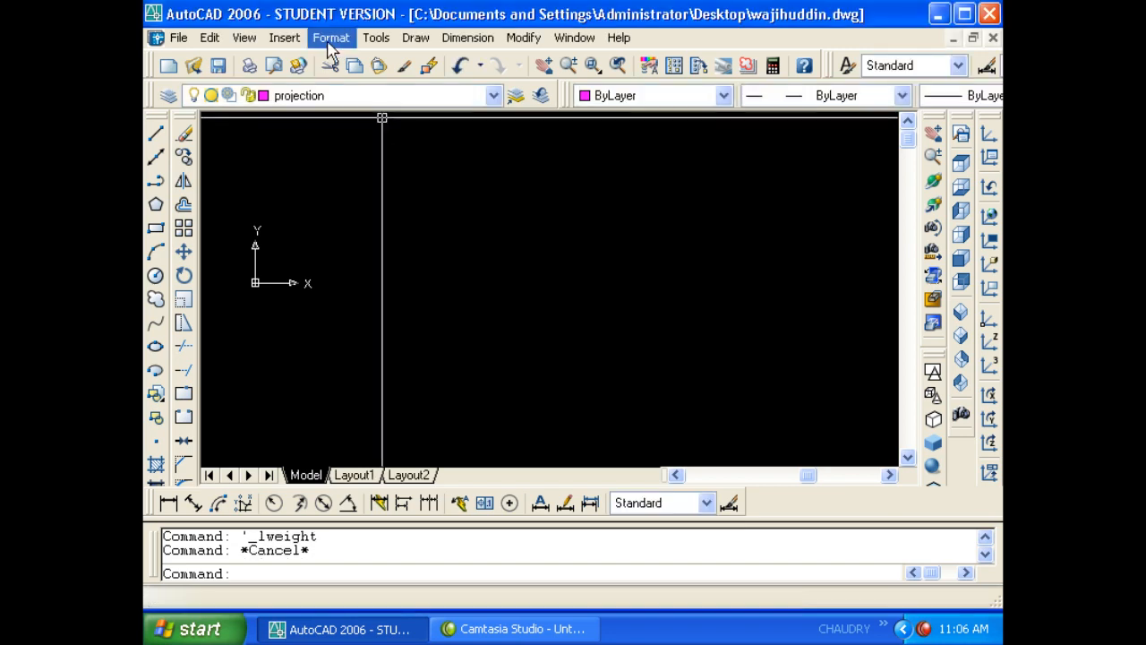
click(331, 38)
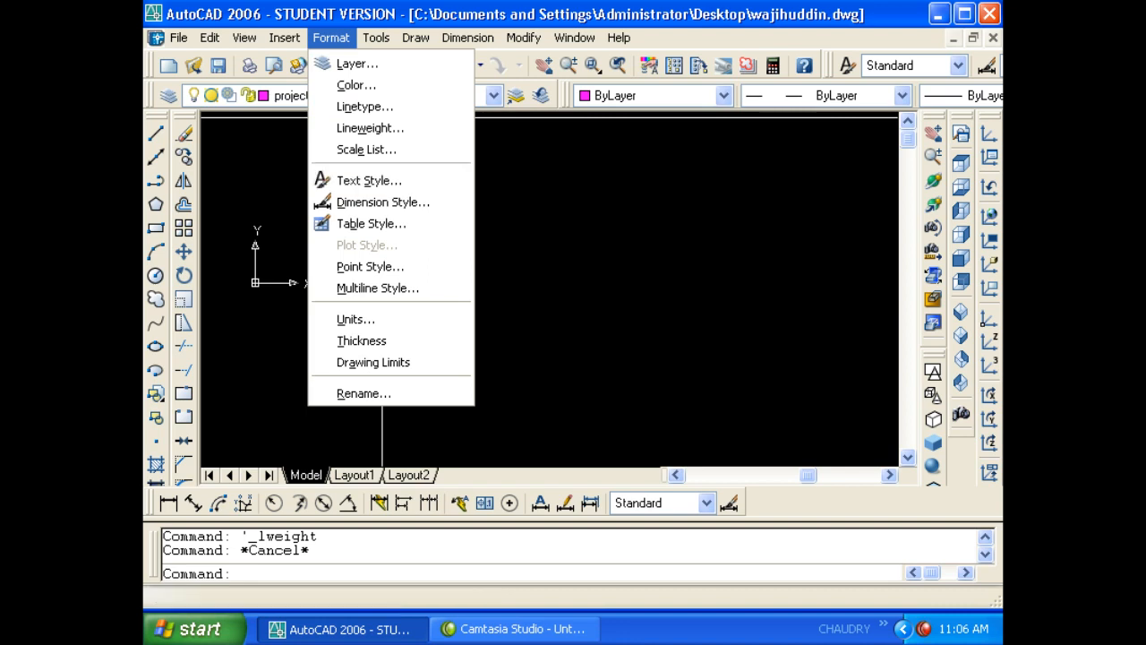
click(475, 214)
key(Escape)
text(st)
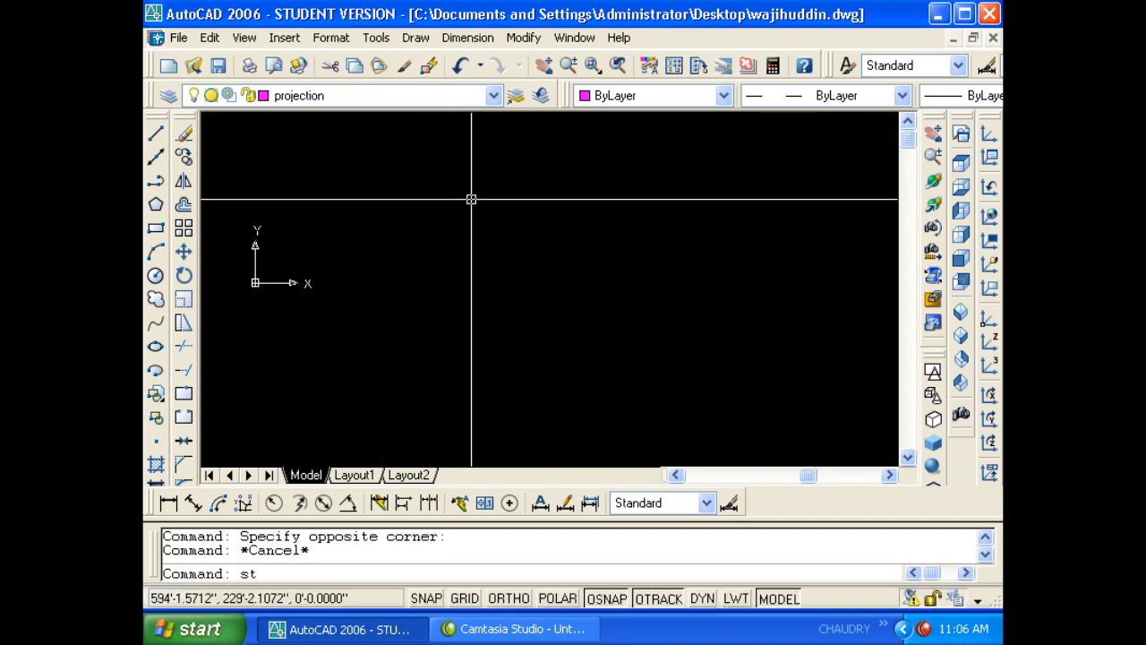
key(Return)
key(Escape)
key(Escape)
text(t)
key(Return)
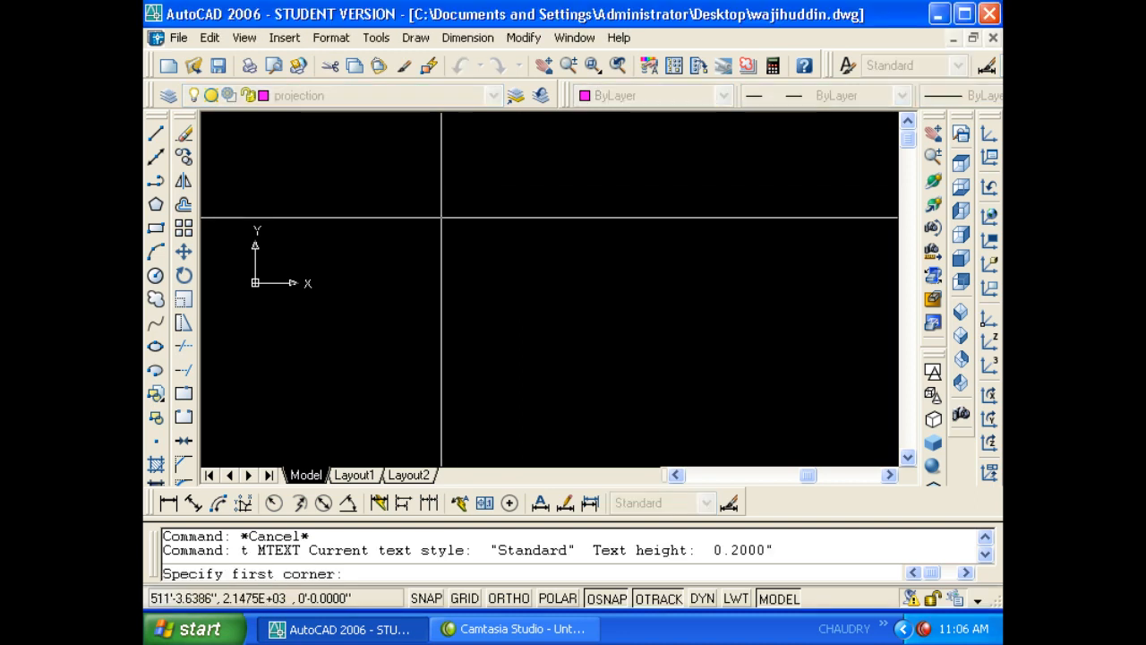
click(388, 179)
click(754, 439)
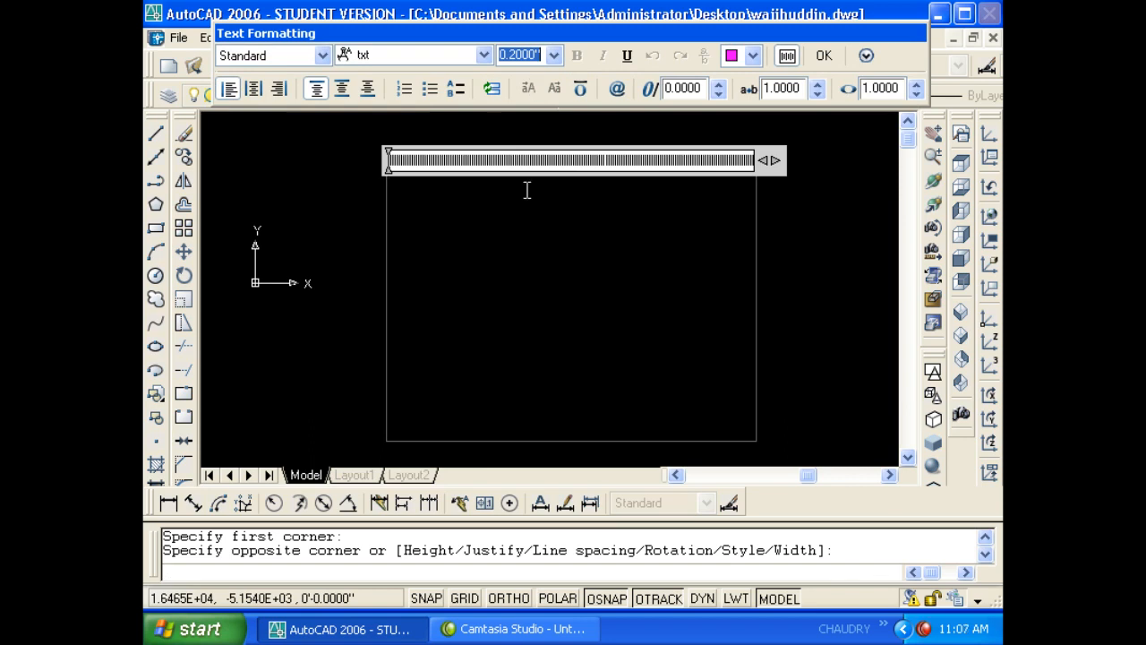
text(10)
key(Return)
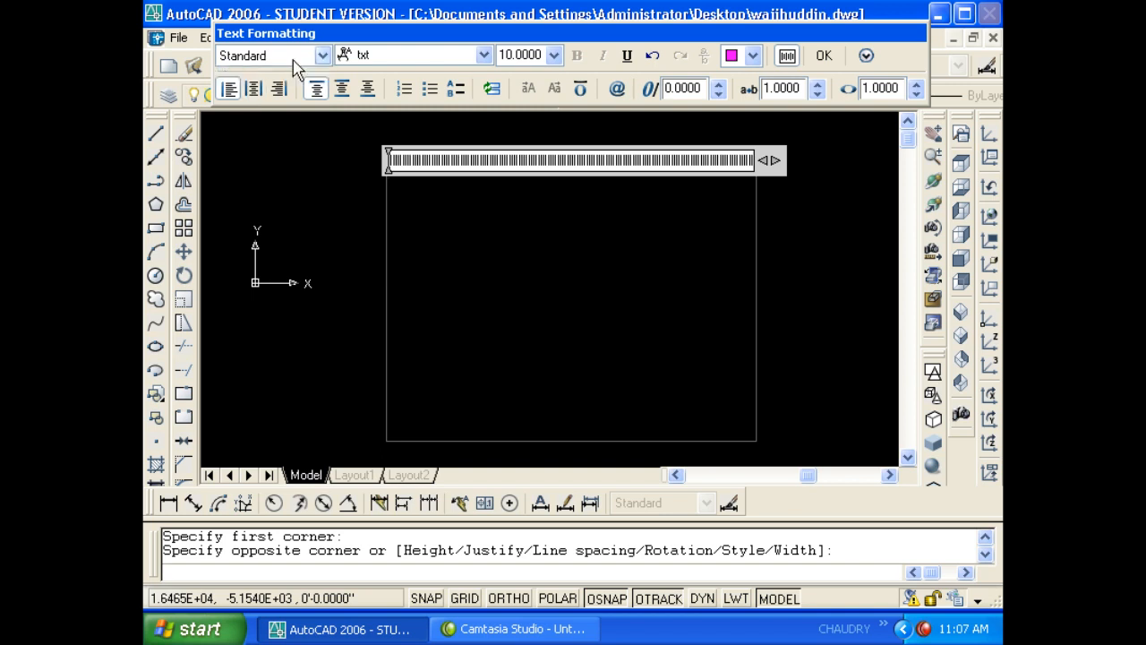
click(394, 55)
click(400, 105)
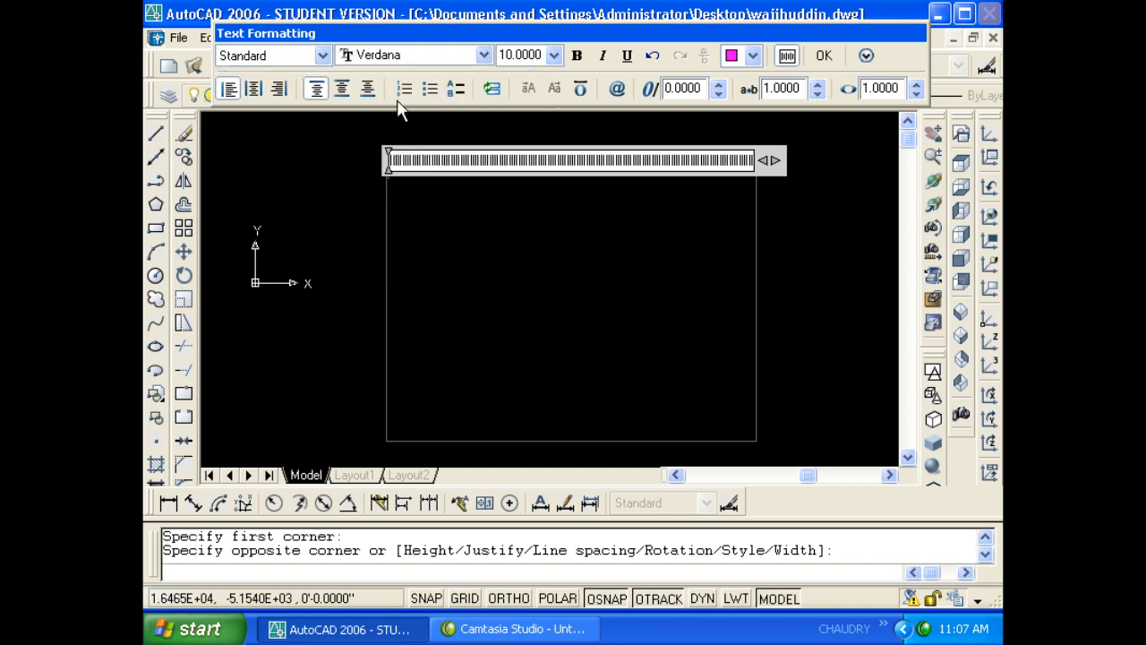
click(418, 57)
scroll(420, 112, up, 20)
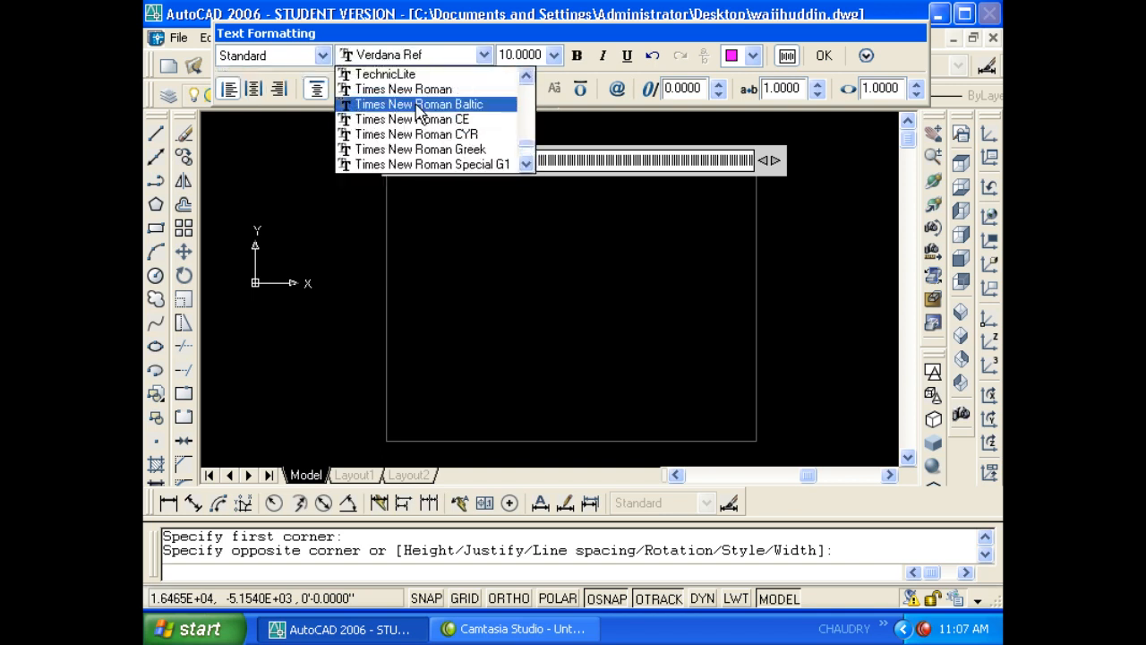
scroll(417, 107, up, 2)
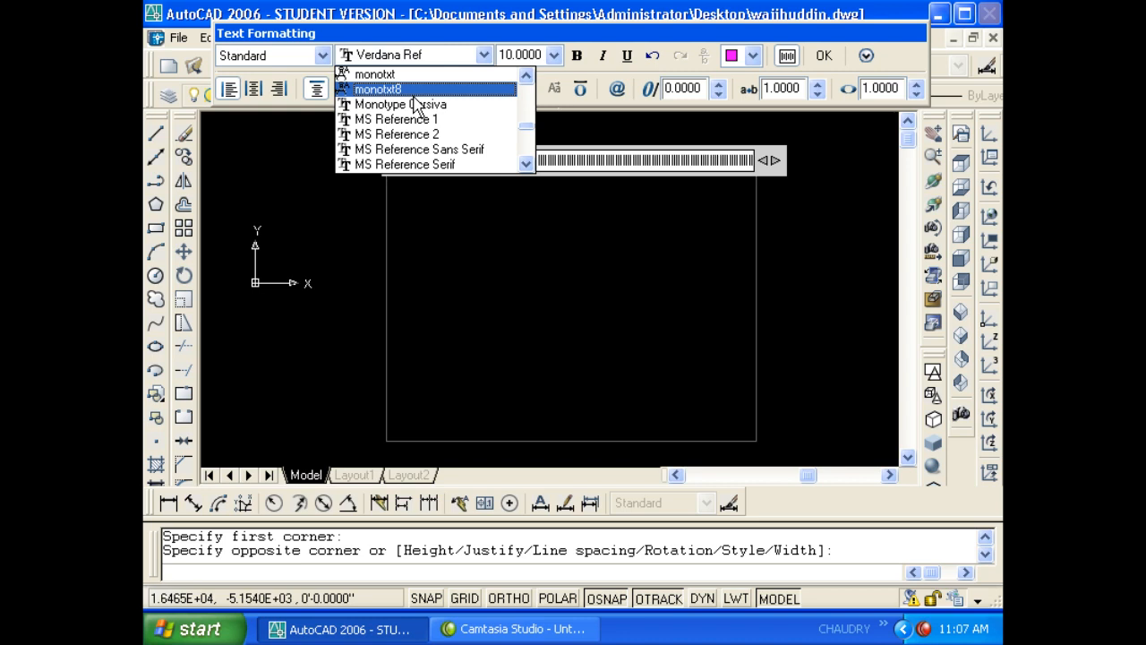
click(305, 64)
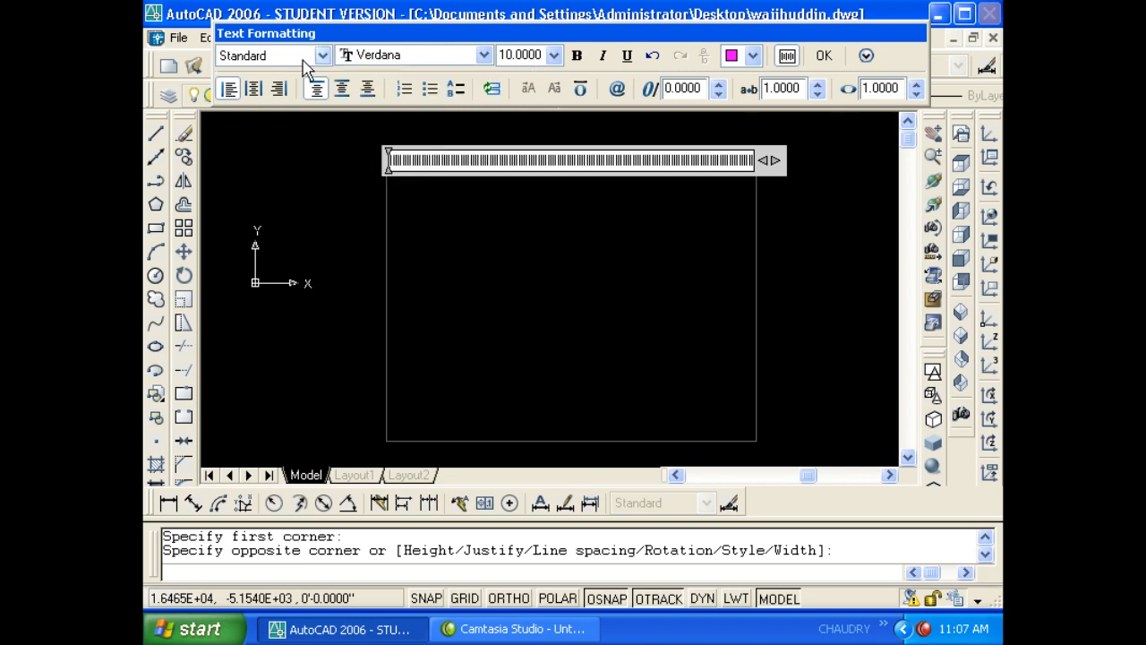
click(302, 63)
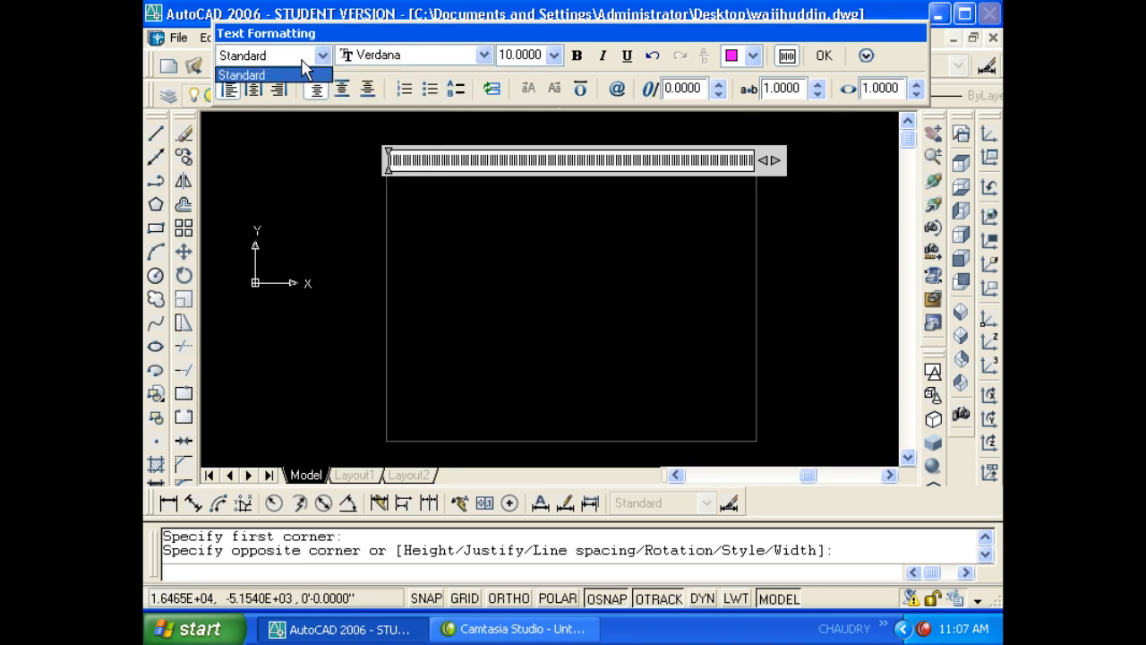
key(Escape)
key(Escape)
text(s)
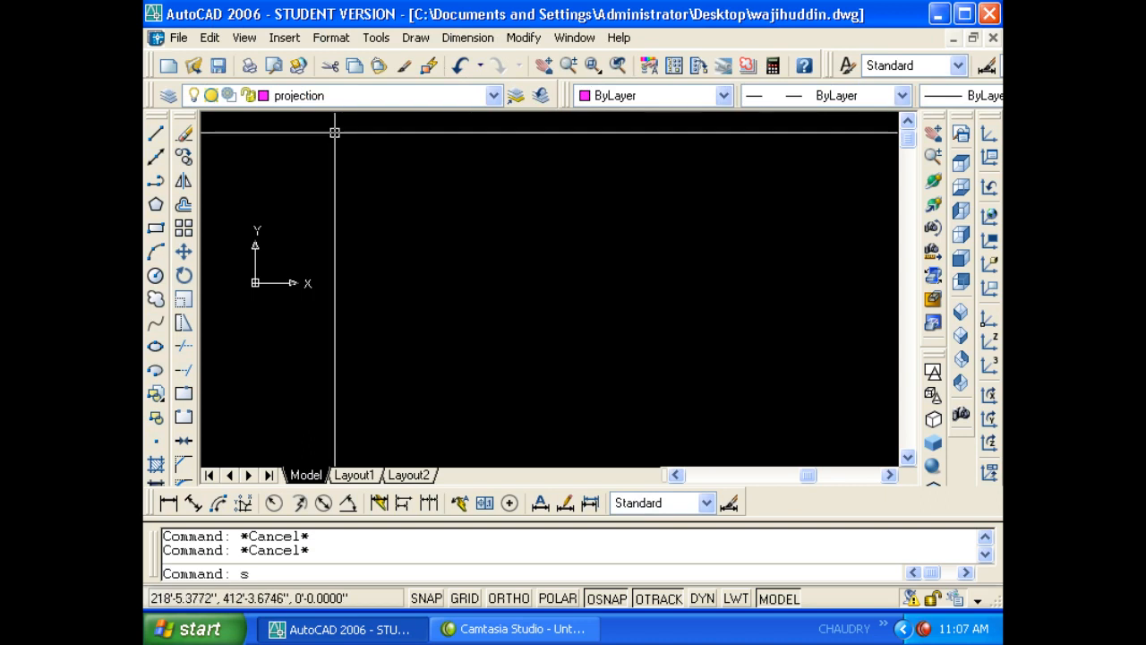
text(t)
- Create a new text style named wajihuddin
key(Return)
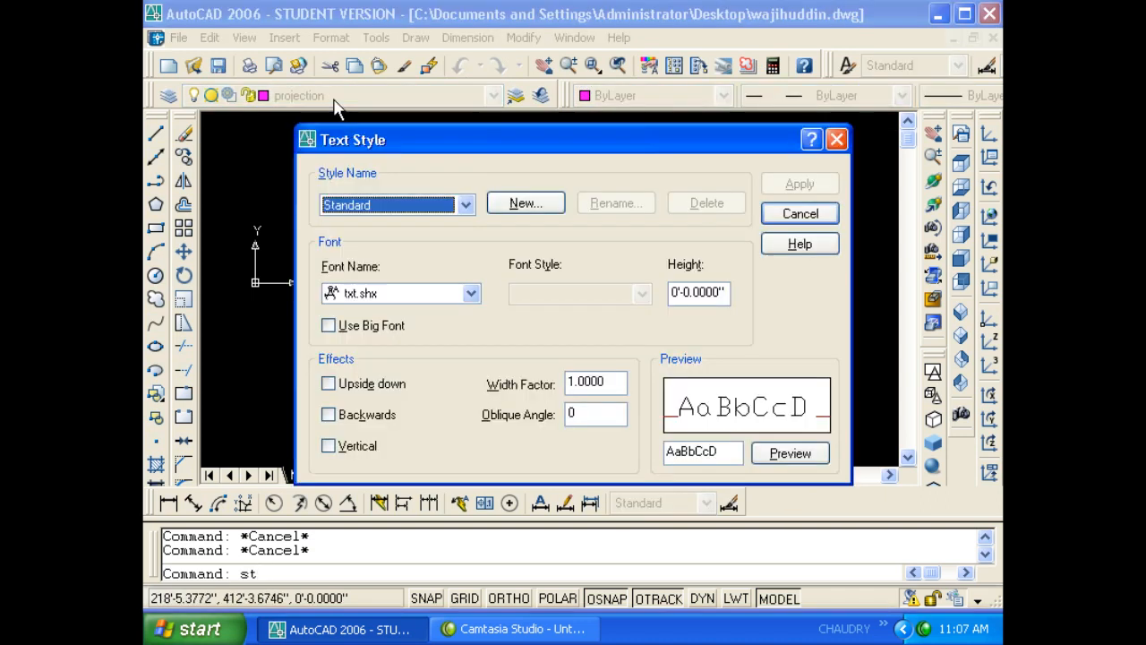
click(522, 203)
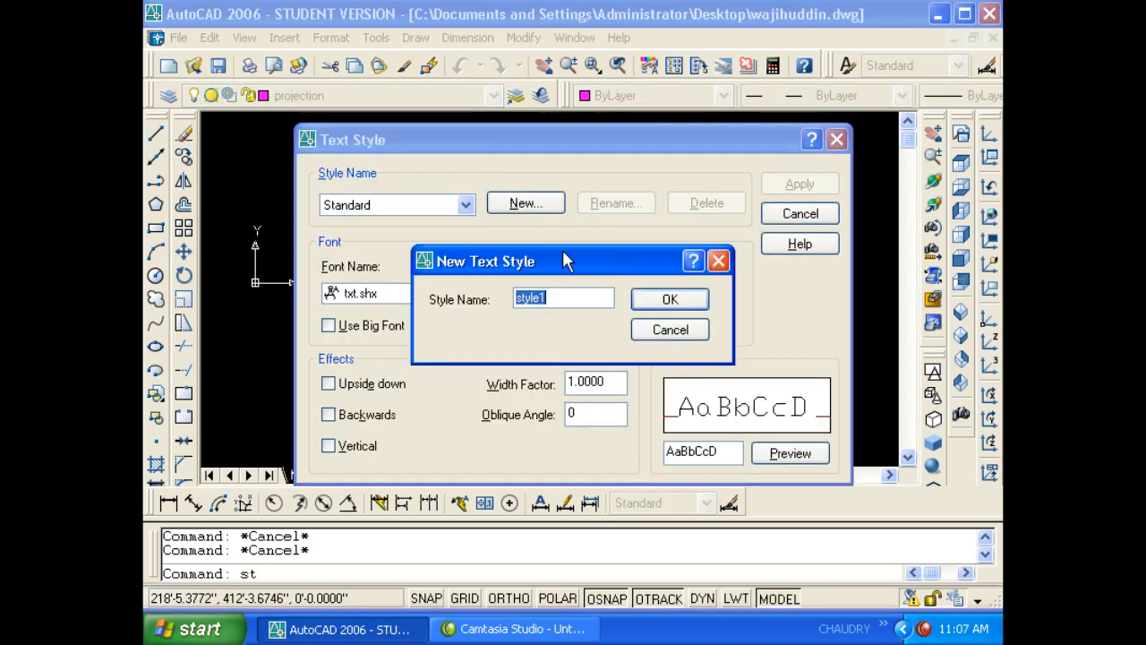
text(waju)
key(BackSpace)
text(ihu)
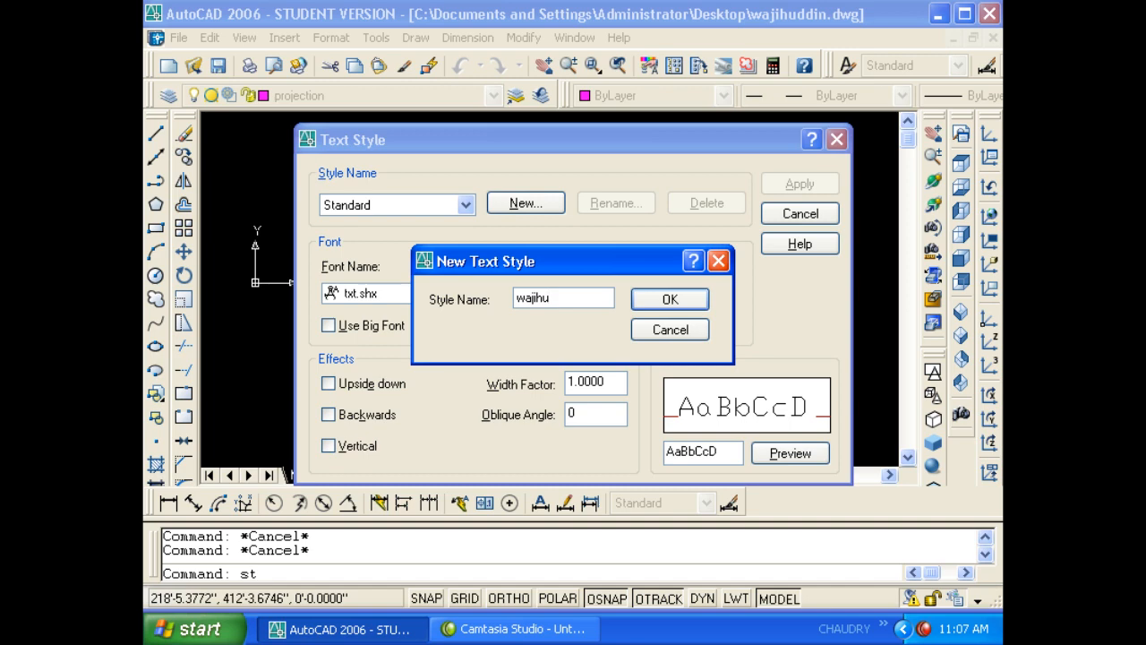
key(BackSpace)
text(uddin)
click(638, 299)
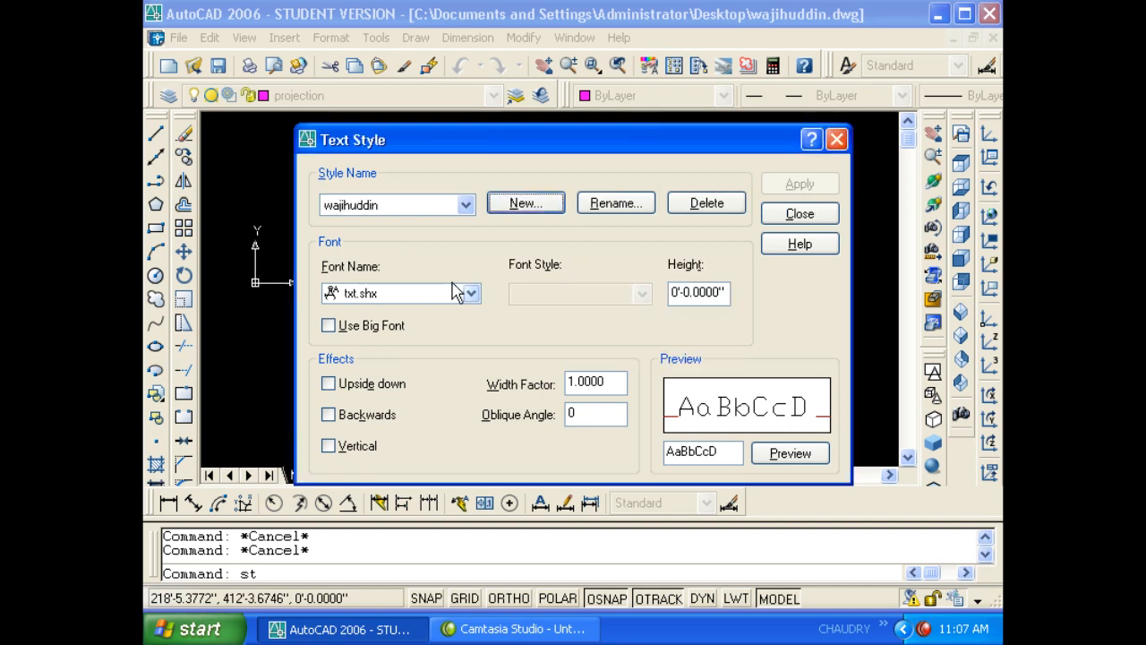
- Set the wajihuddin style's font to Times New Roman, apply it and close
click(392, 302)
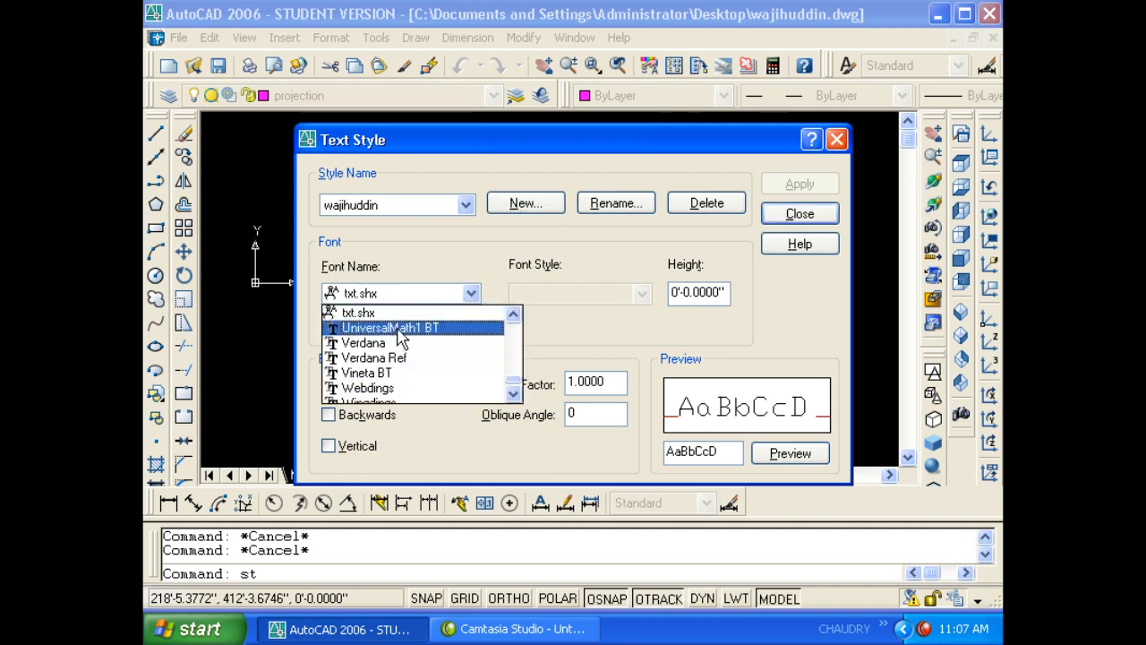
key(t)
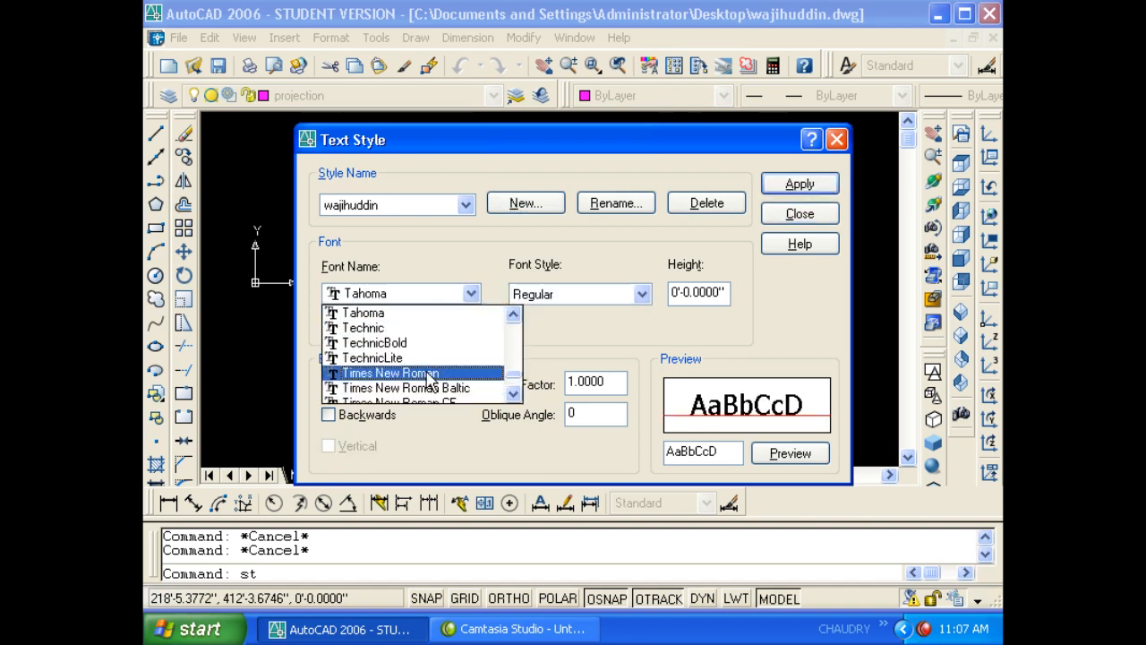
click(399, 373)
click(800, 183)
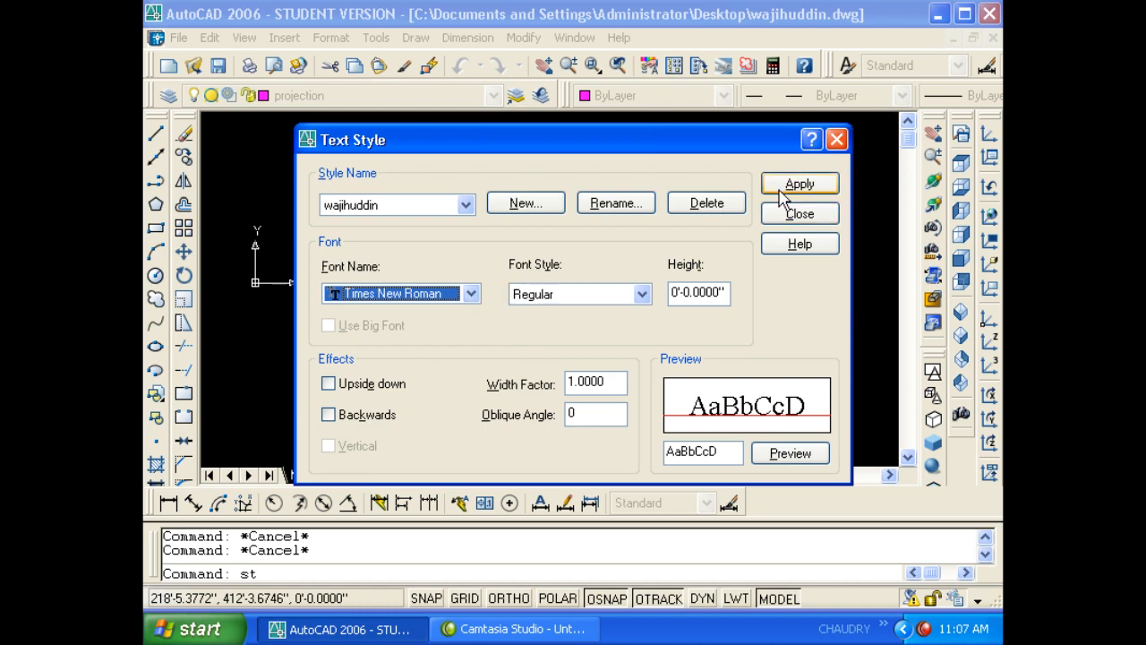
click(800, 213)
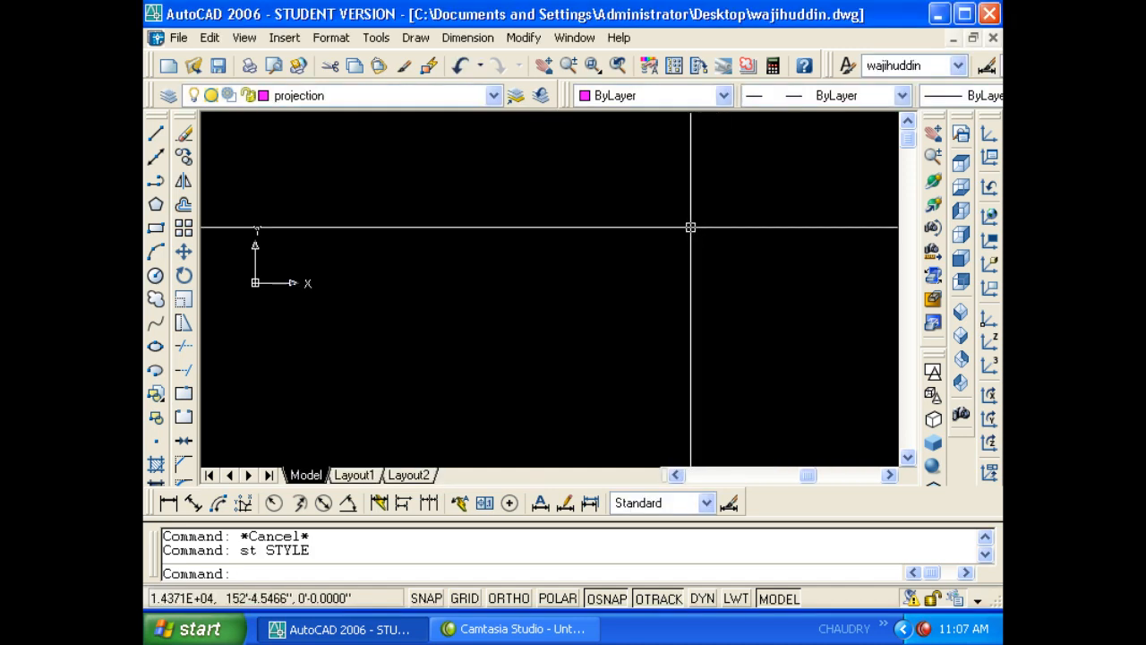
- Check the Regular font style and text height in Text Style, then close unchanged
text(st)
key(Return)
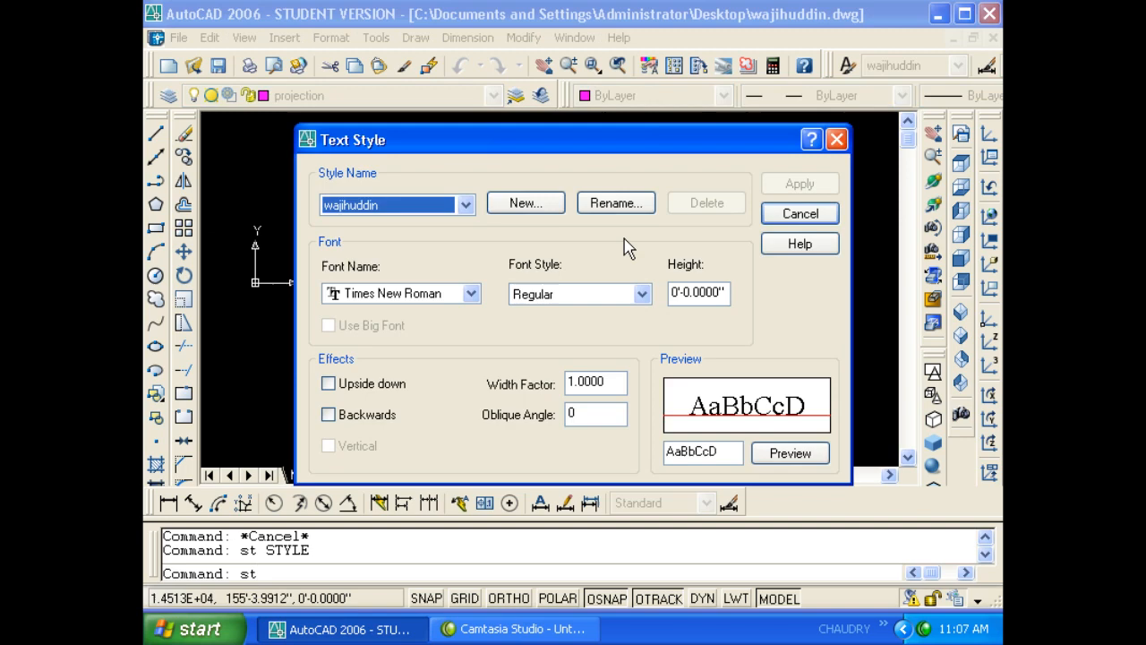
click(580, 295)
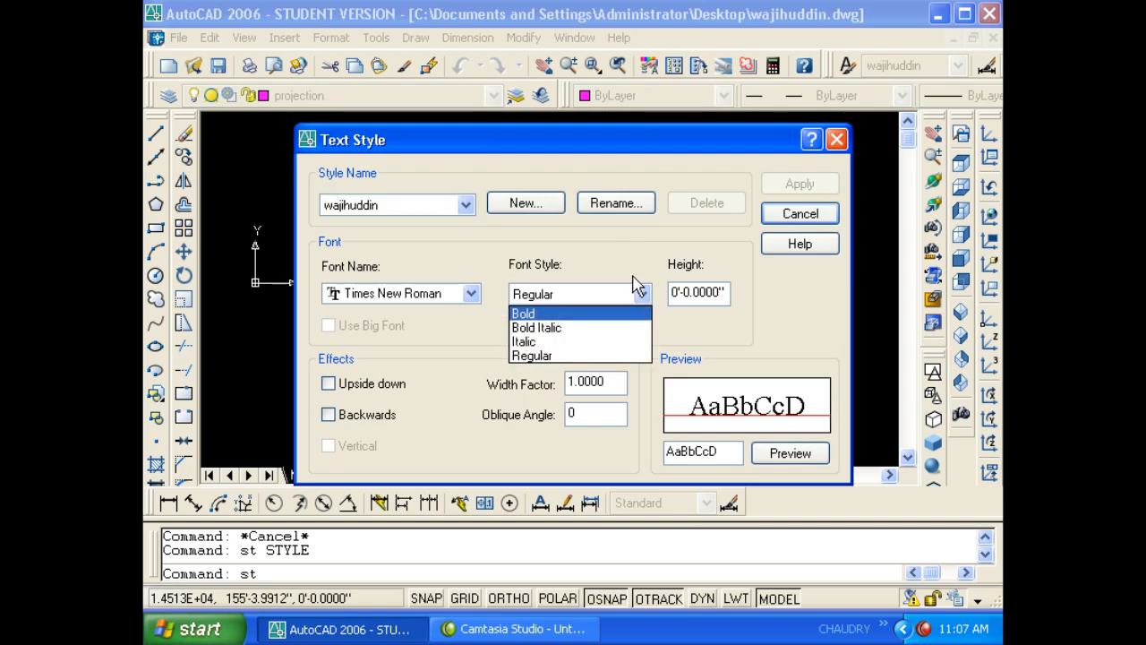
click(718, 302)
drag(720, 295, 736, 301)
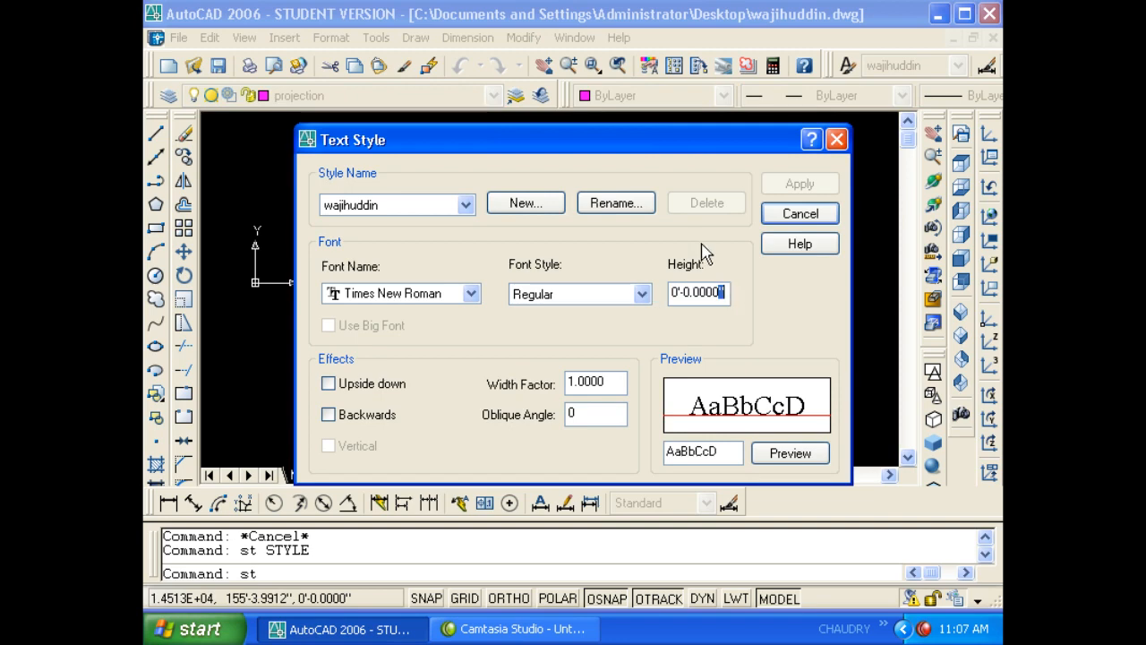
click(769, 213)
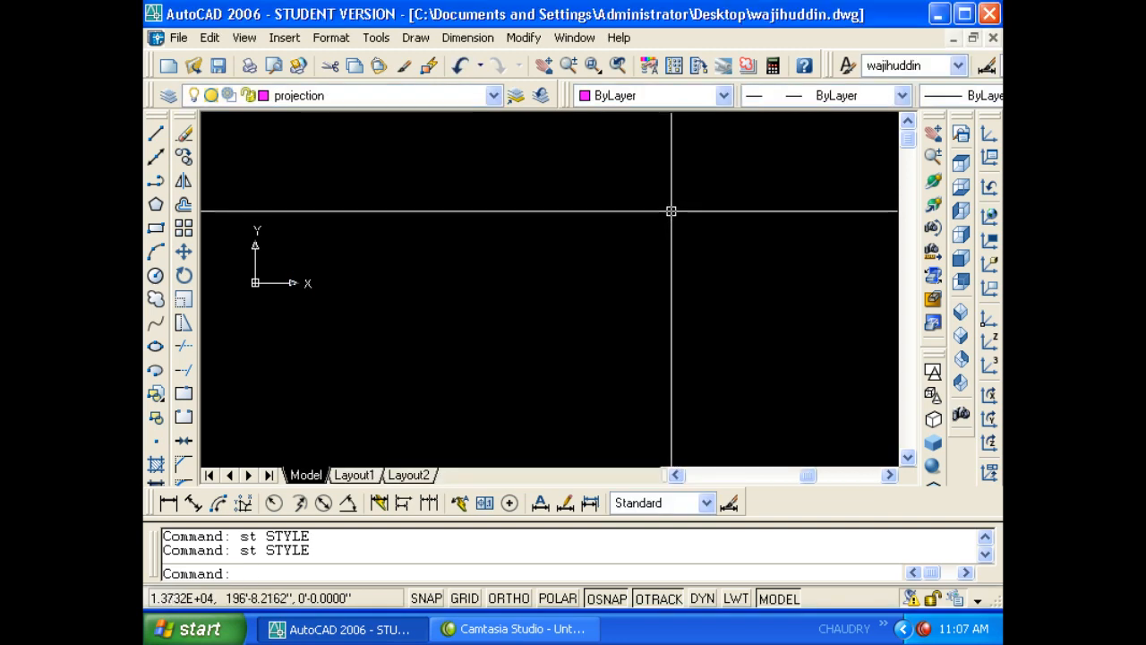
- Switch to the Standard style, create a throwaway style named dfsd, and delete it
key(Return)
click(465, 205)
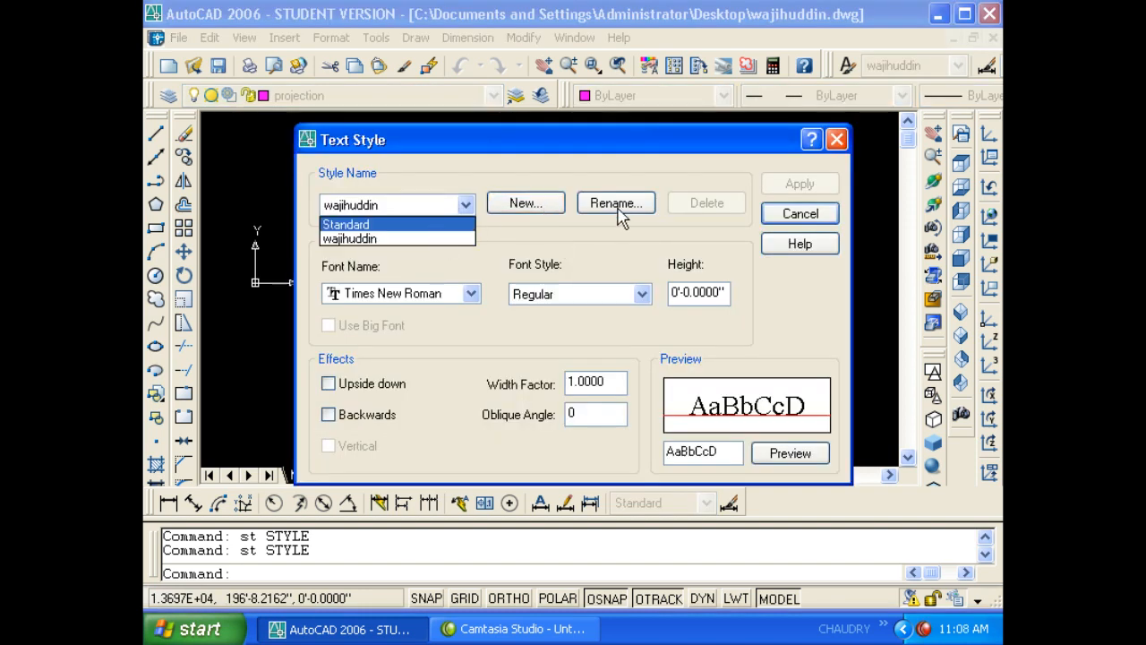
click(398, 235)
click(393, 211)
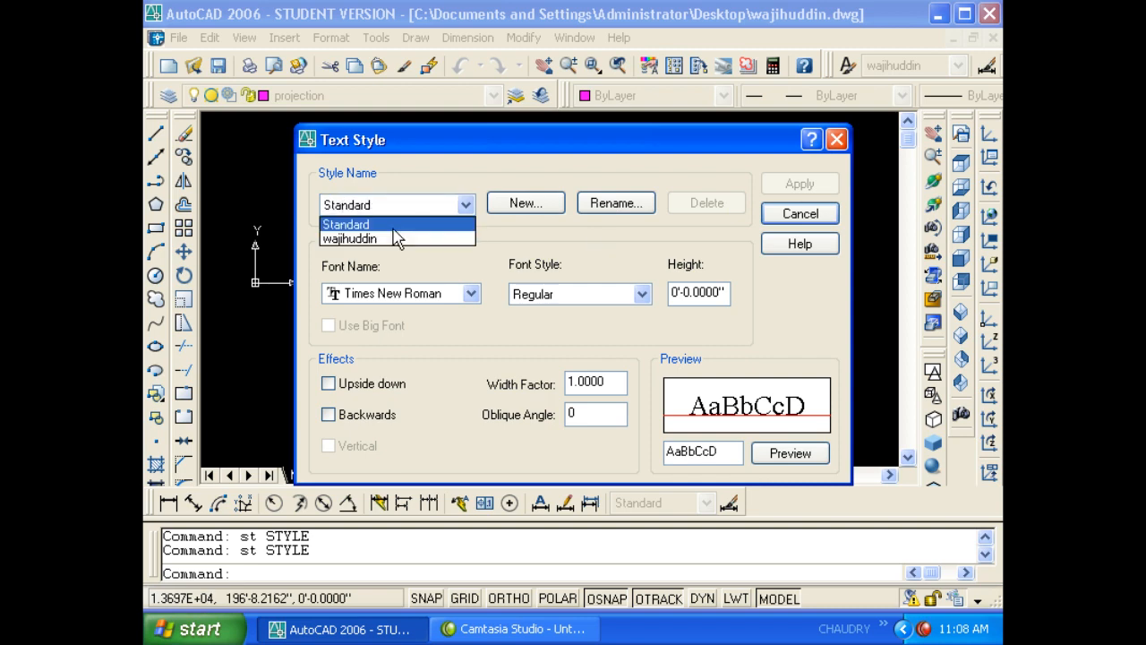
click(447, 223)
click(525, 204)
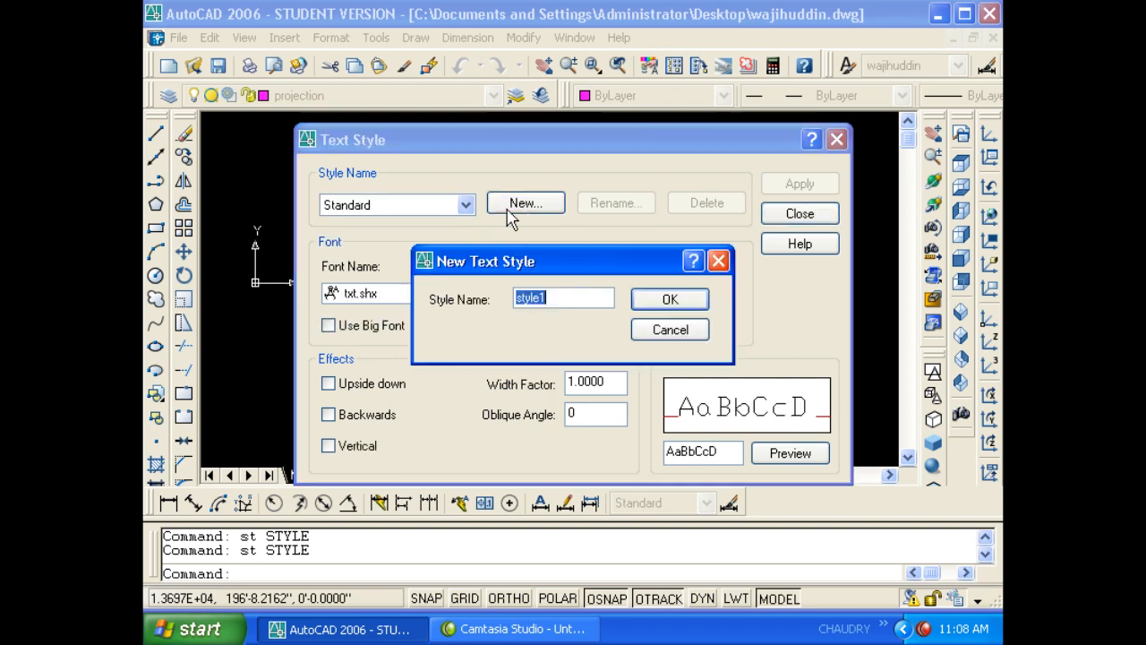
text(dfsd)
click(679, 298)
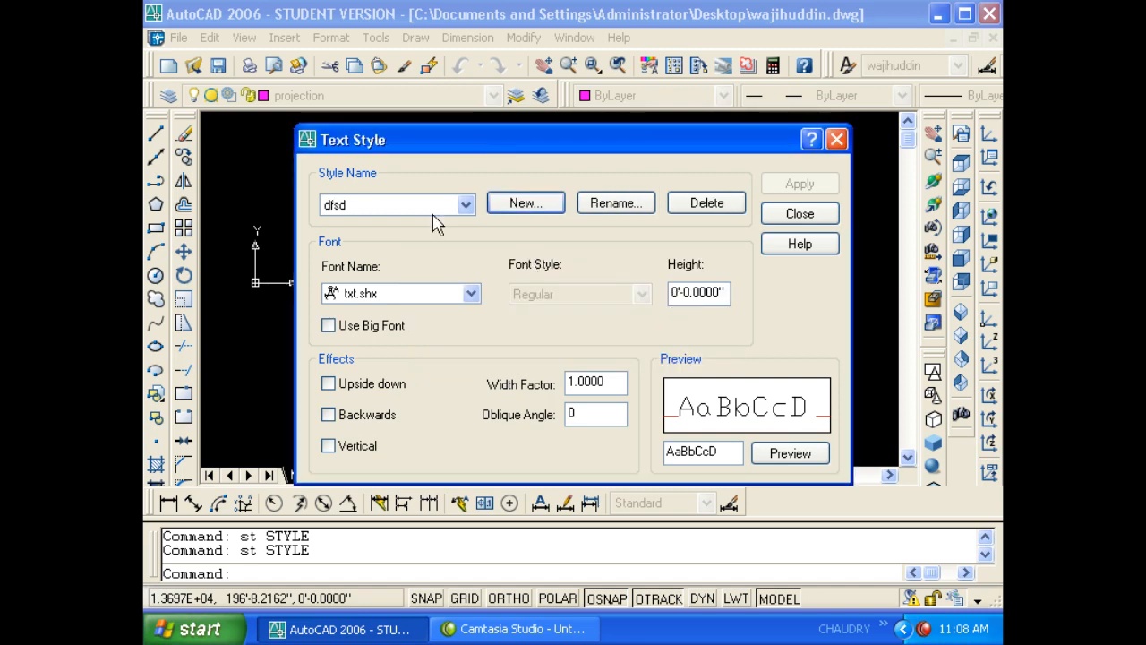
click(703, 203)
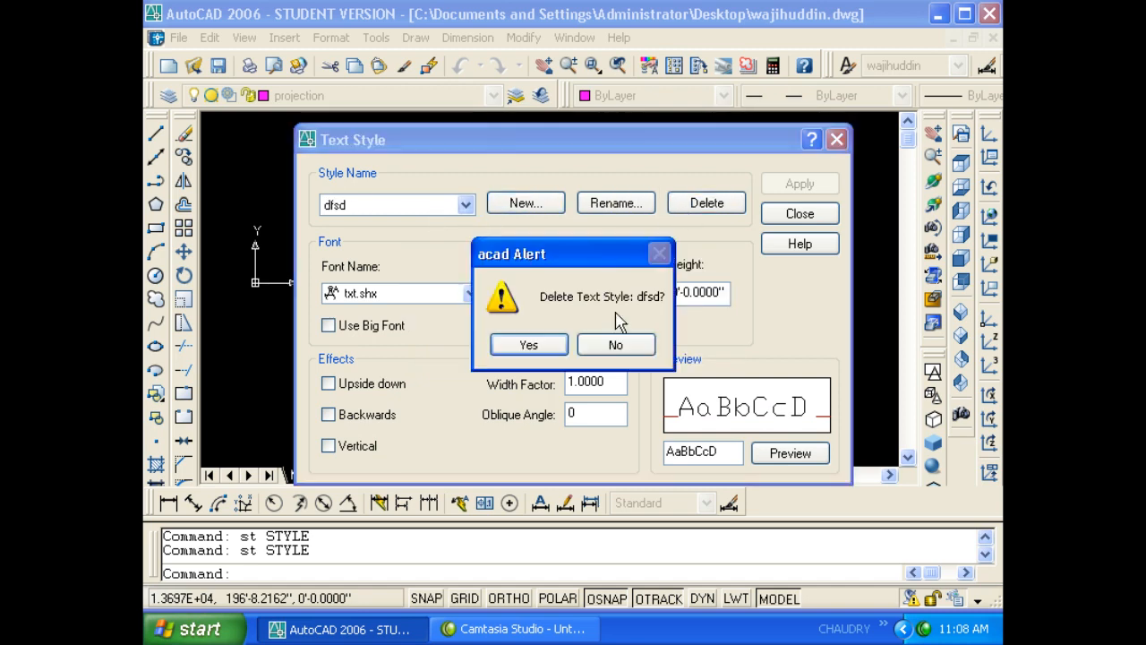
click(553, 348)
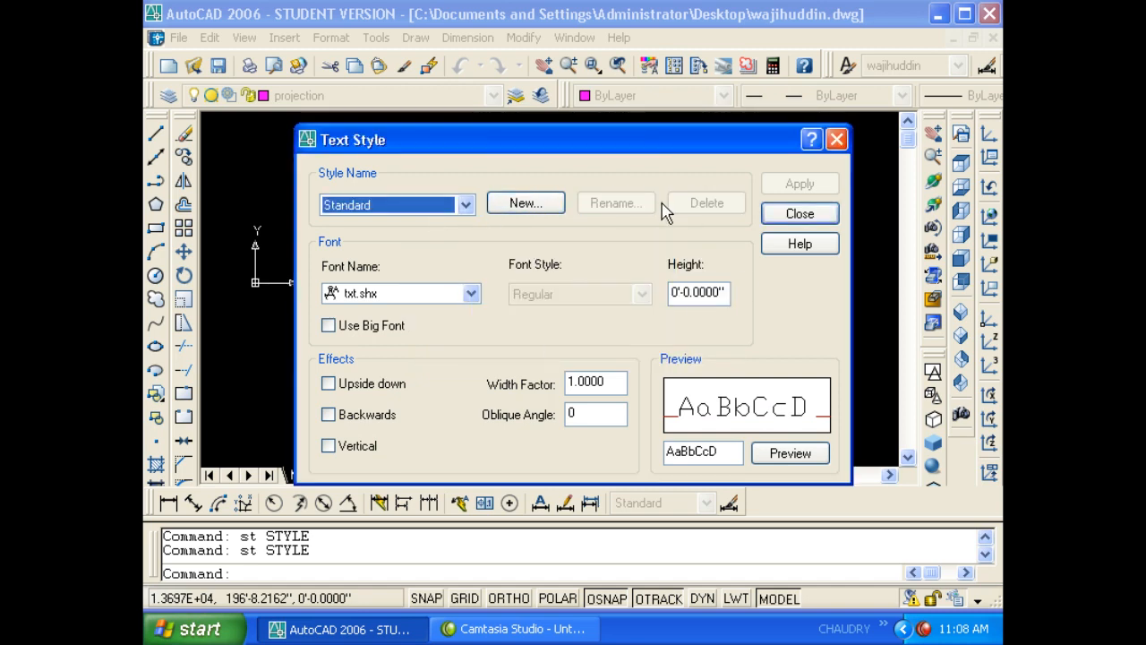
- Try UniversalMath1 BT on Standard, discard the change, and return to the Standard style
click(428, 297)
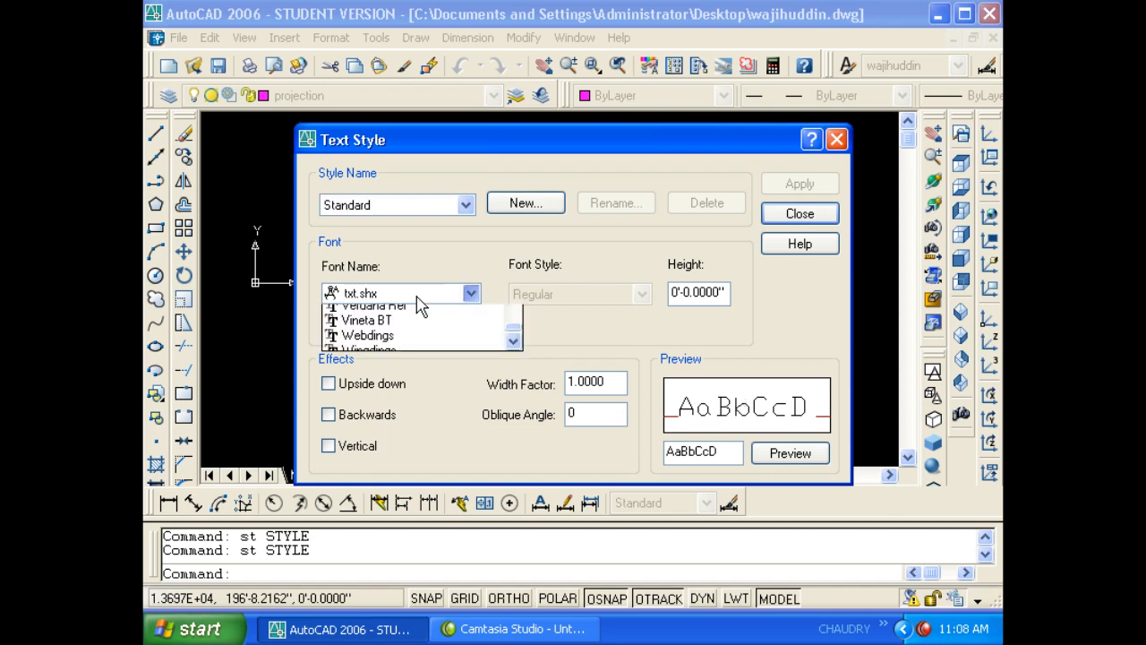
click(399, 306)
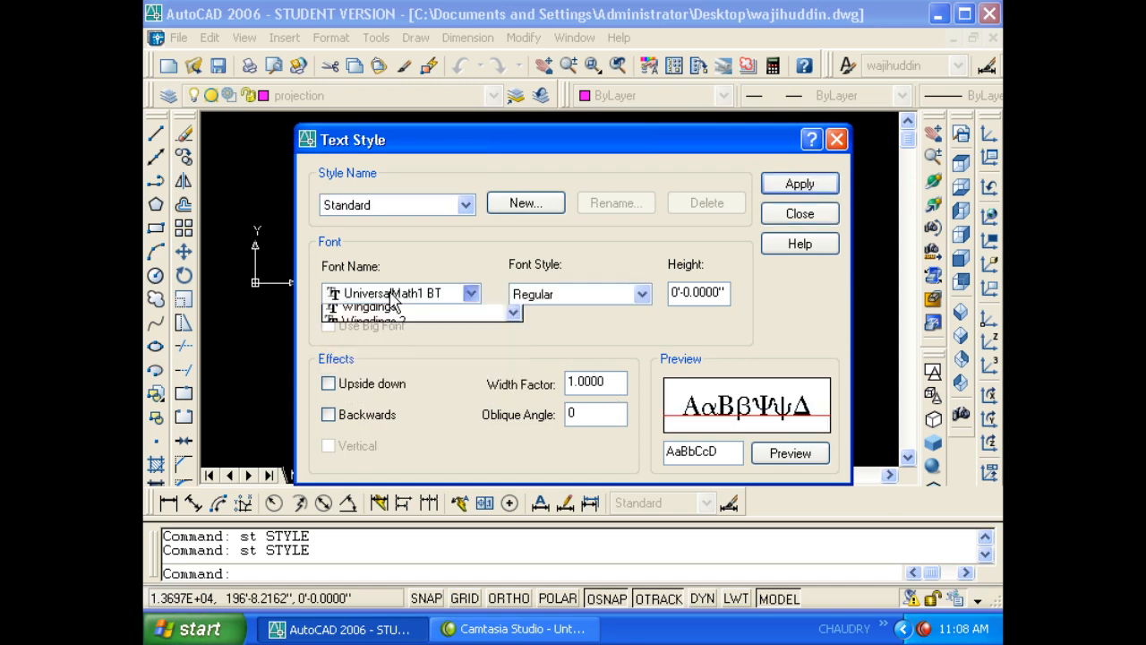
click(438, 206)
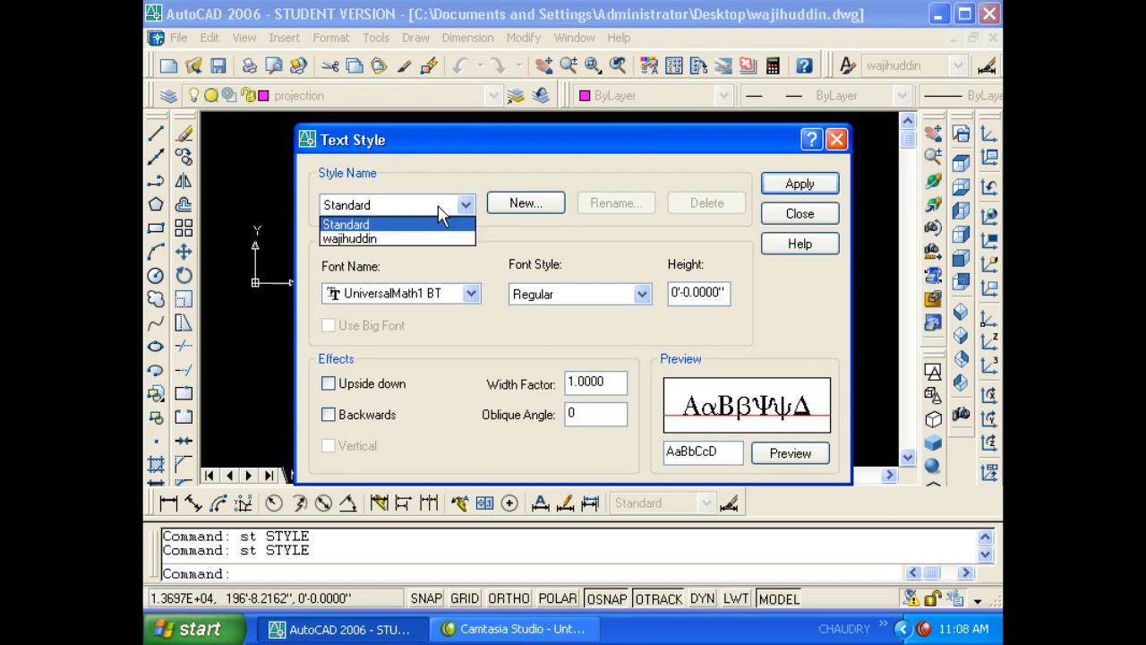
click(436, 236)
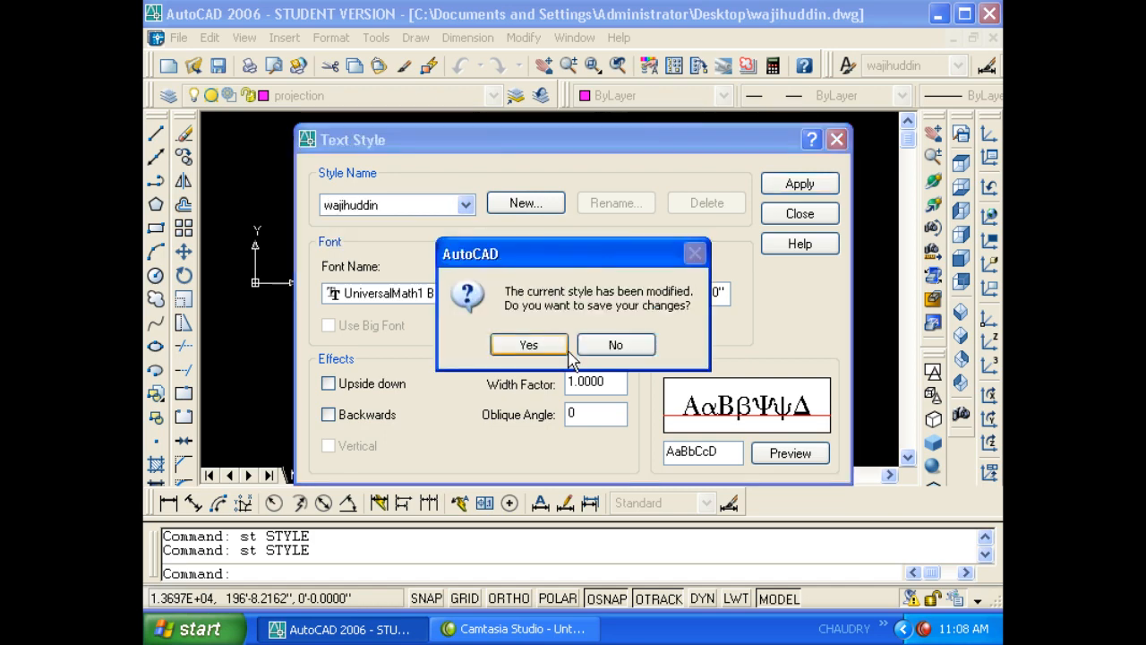
click(613, 346)
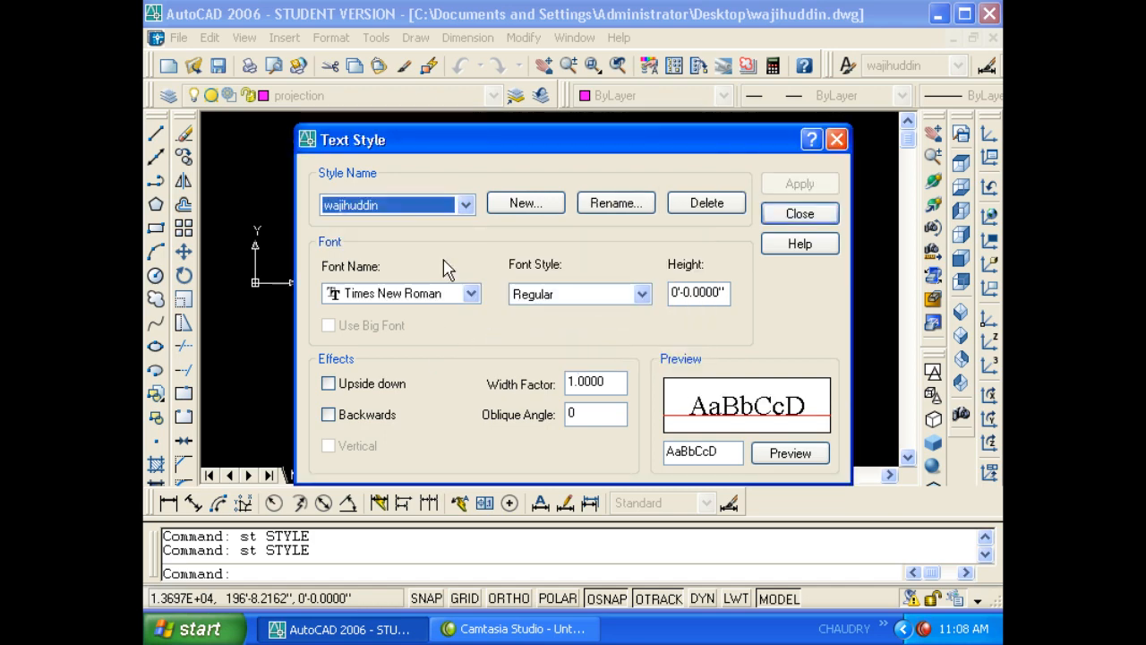
click(435, 208)
click(401, 222)
- Preview UniversalMath1 BT, Webdings, Wingdings 3, Technic, symath.shx and Swis721 BlkOul BT, then close without saving
click(421, 294)
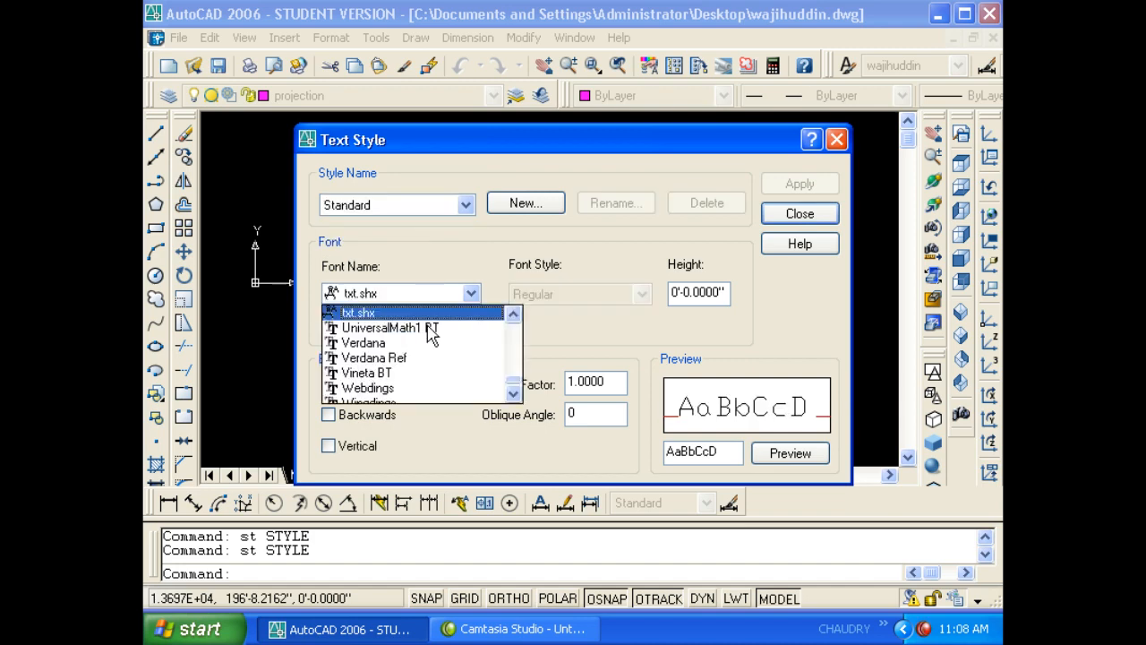
click(419, 333)
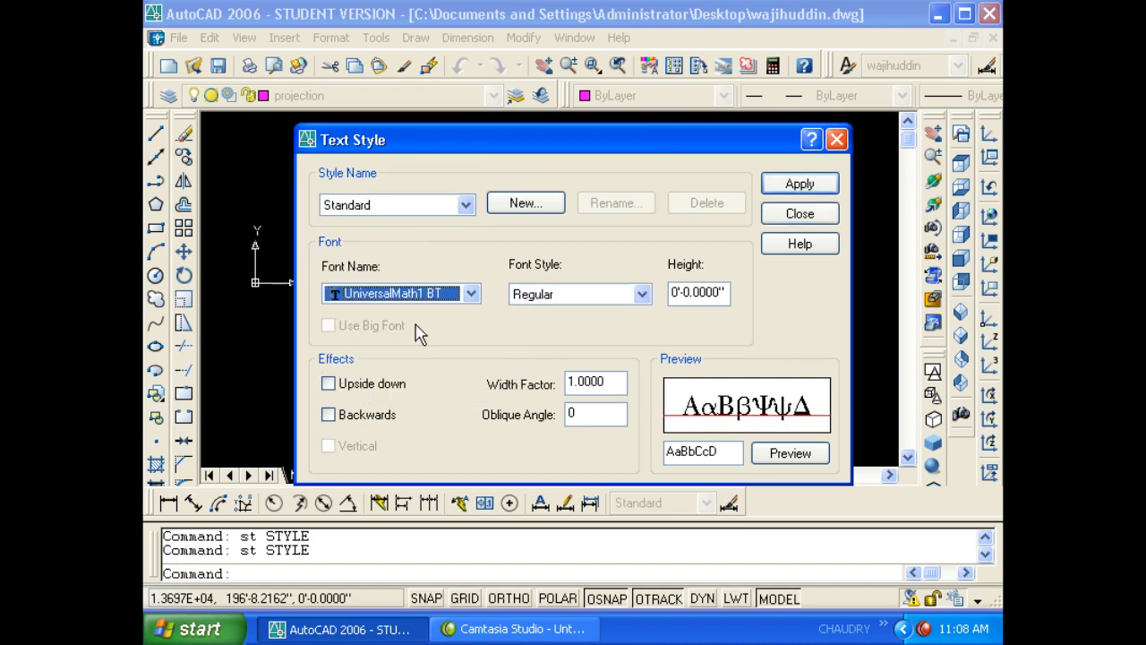
key(Down)
key(Down)
key(Down)
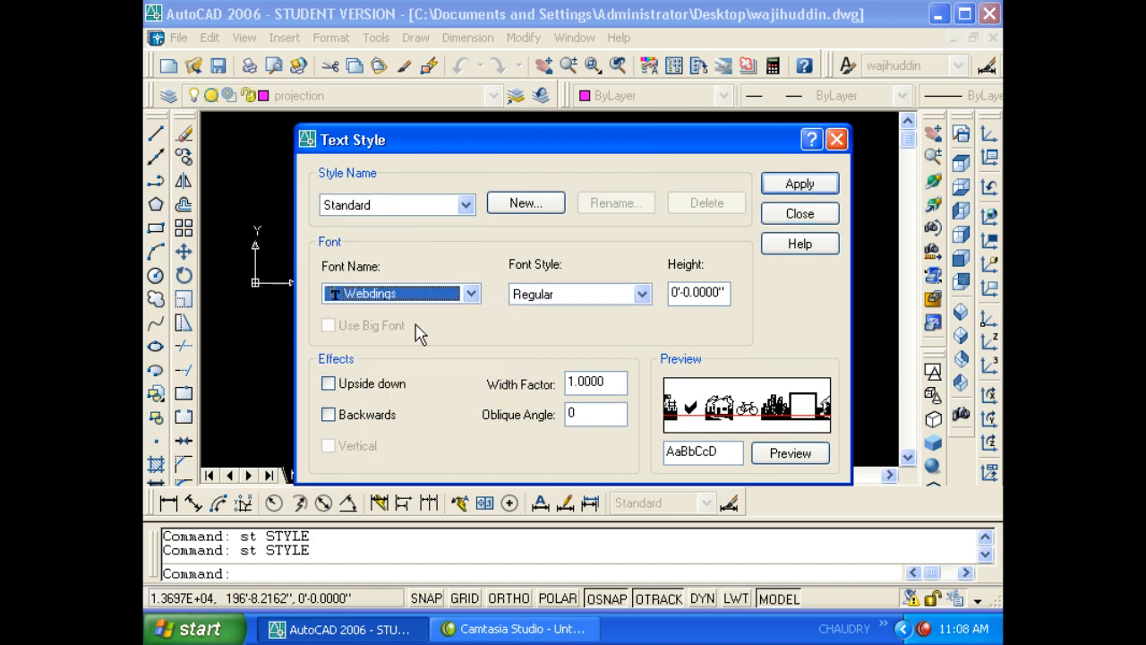
key(Down)
key(Down)
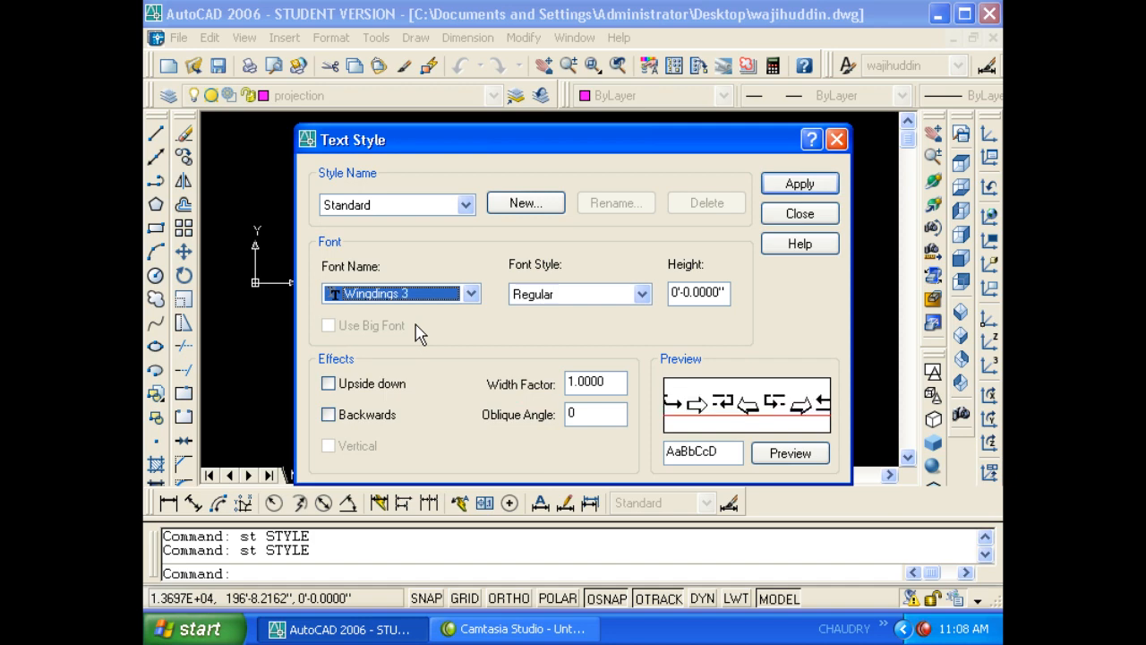
key(Up)
key(Up)
key(Up)
key(Up)
key(Up)
key(Up)
key(Up)
key(Up)
key(Up)
key(Up)
key(Up)
key(Up)
key(Up)
key(Up)
key(Up)
key(Up)
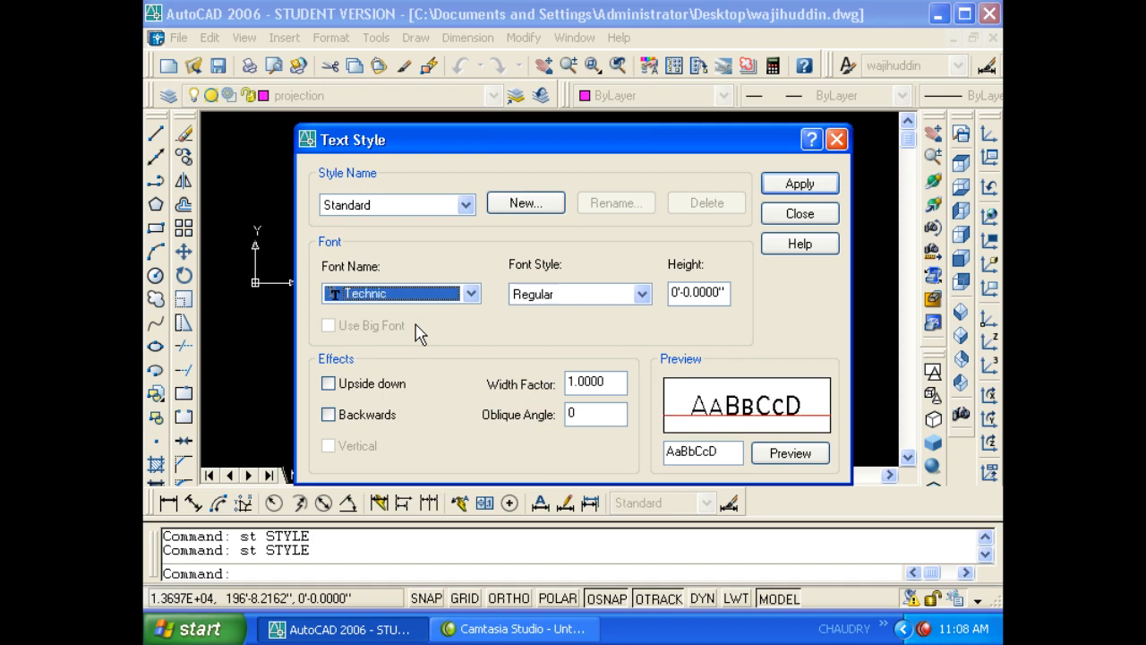
key(Up)
key(Up)
key(Up)
key(Down)
key(Down)
key(Down)
key(Down)
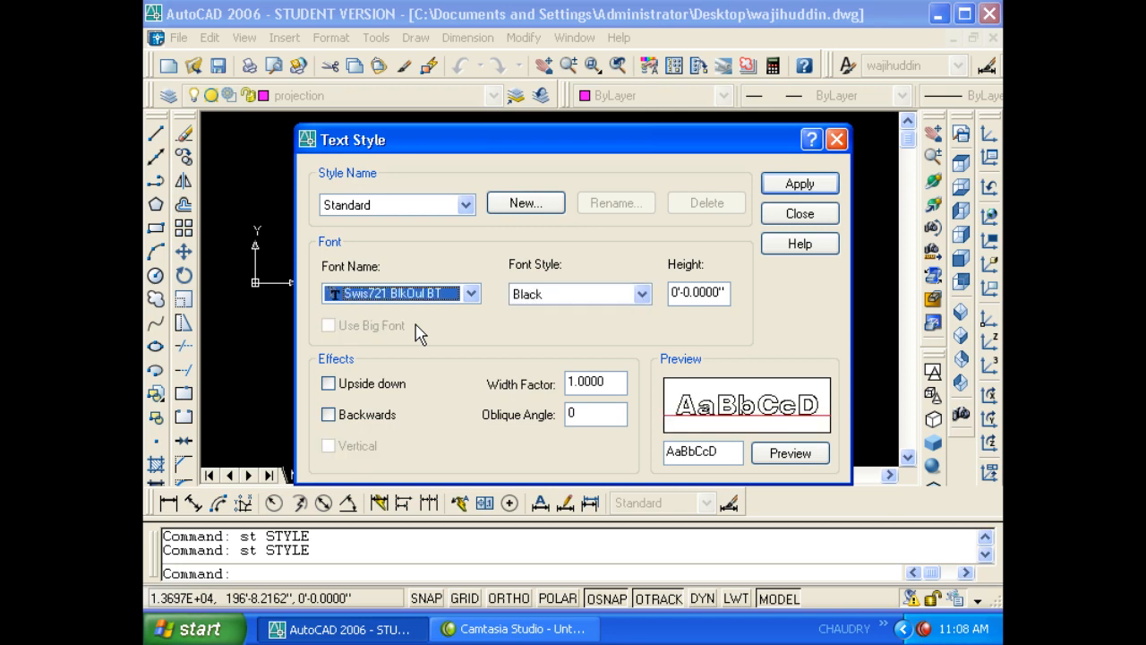
click(776, 229)
click(614, 343)
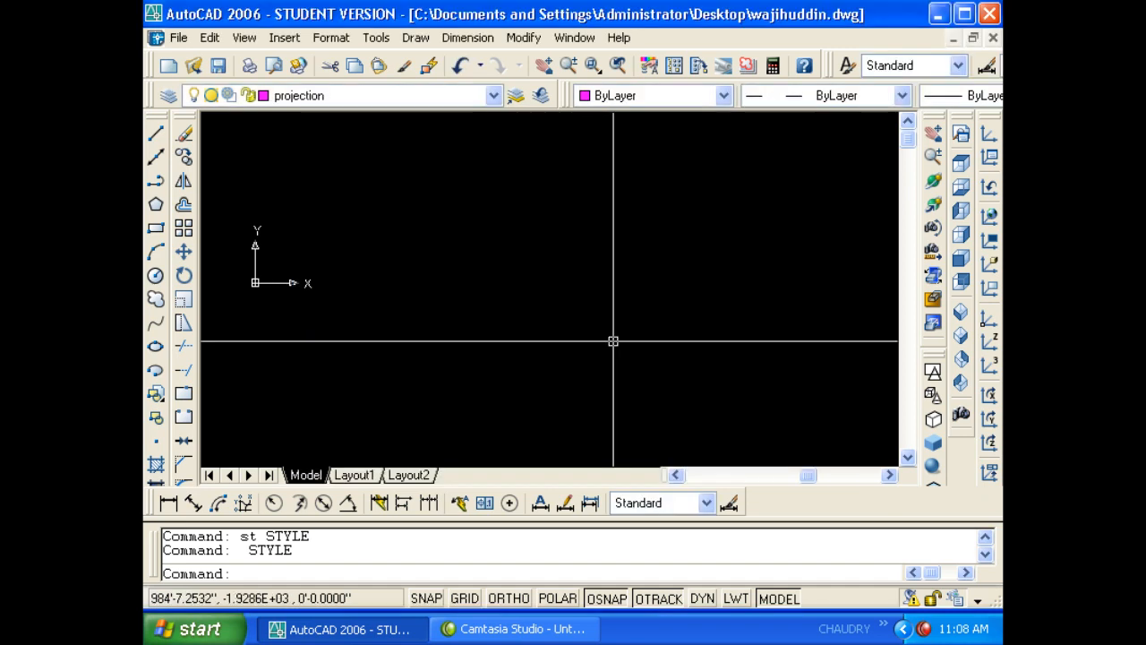
double_click(331, 211)
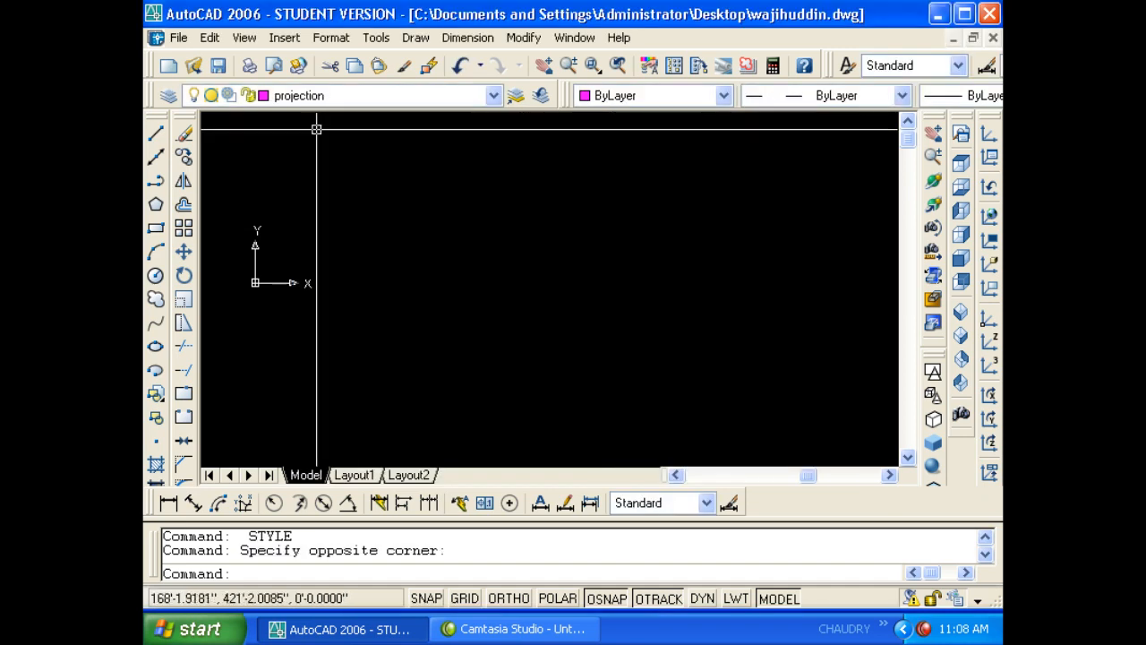
- Draw a multiline text box using the wajihuddin style with text height 40
key(Escape)
key(Escape)
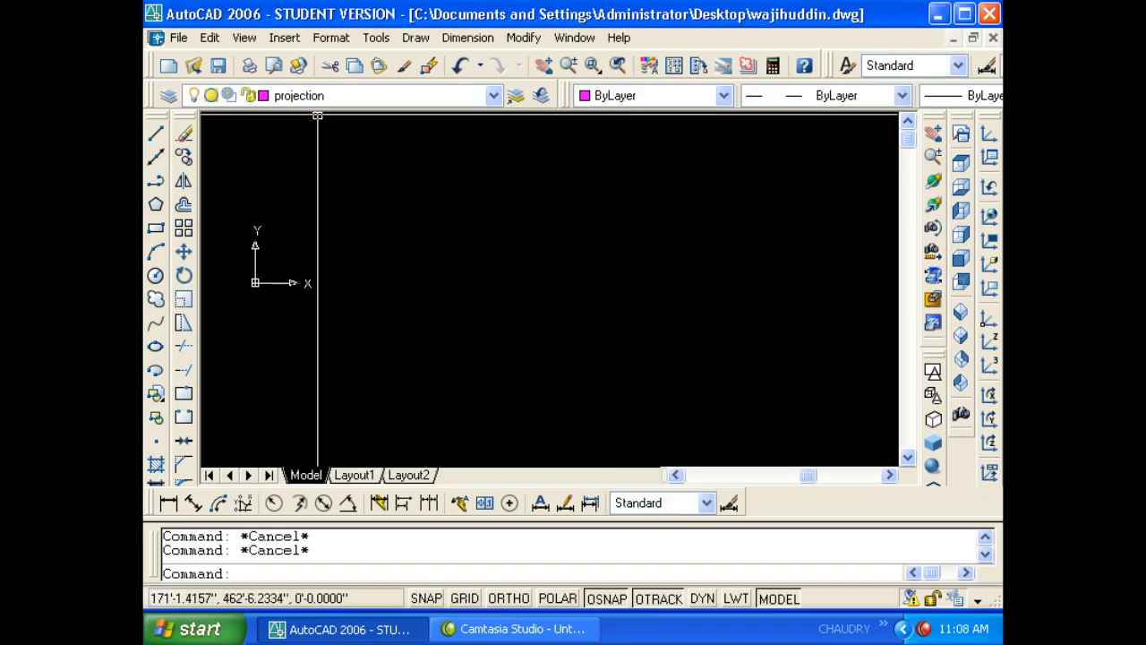
text(t)
key(Return)
click(358, 161)
click(658, 372)
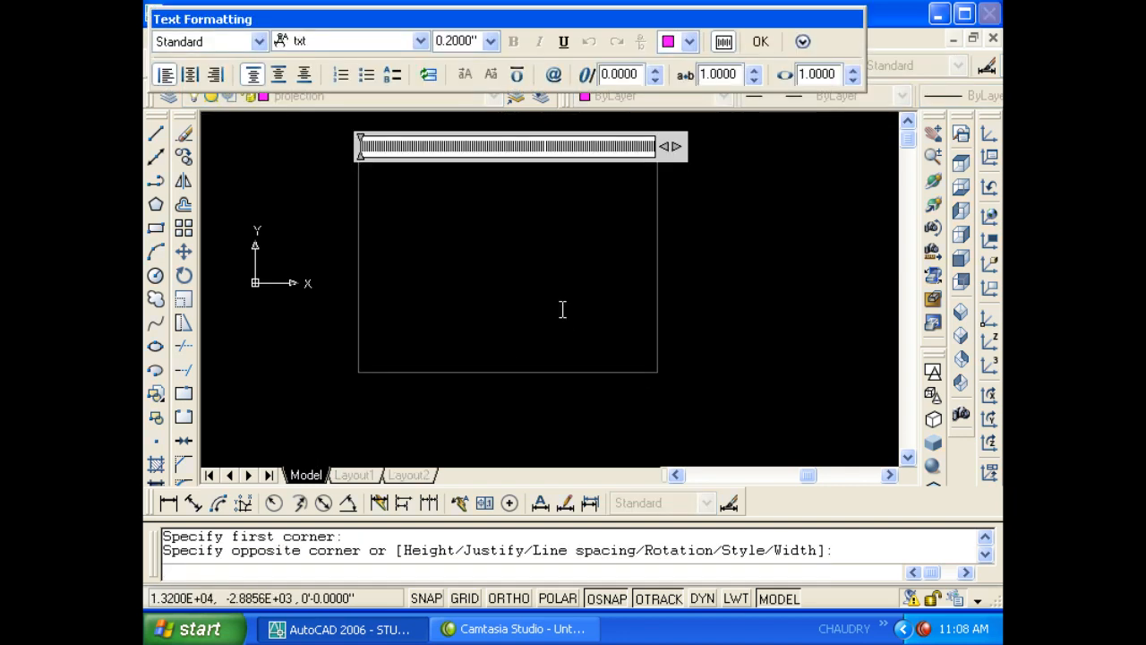
click(202, 43)
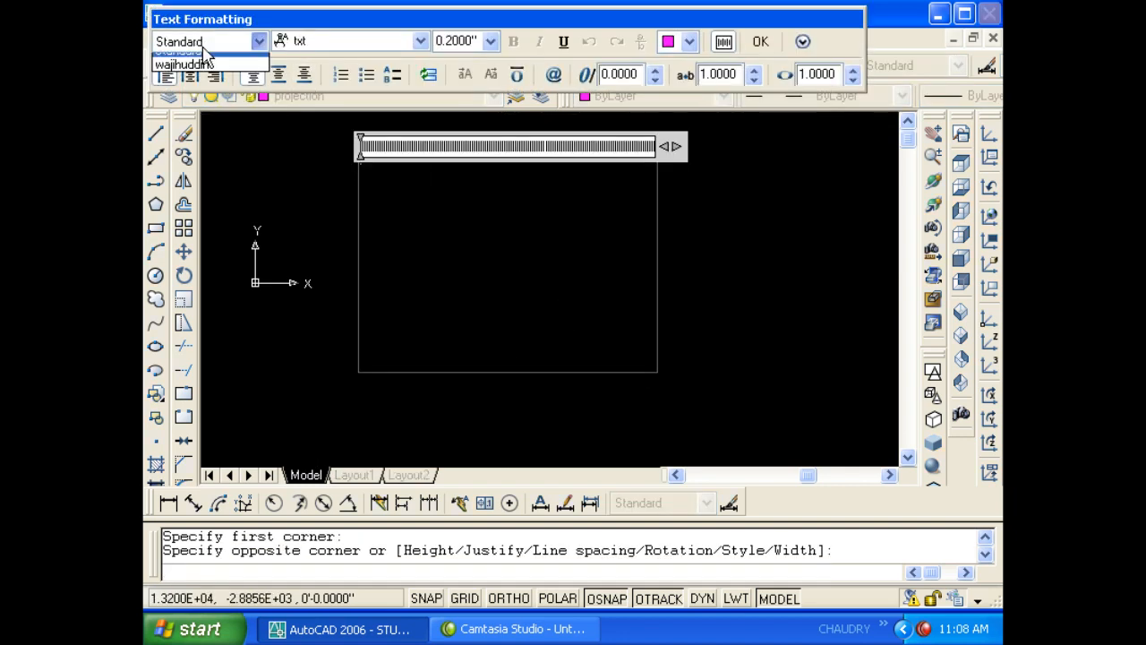
click(202, 64)
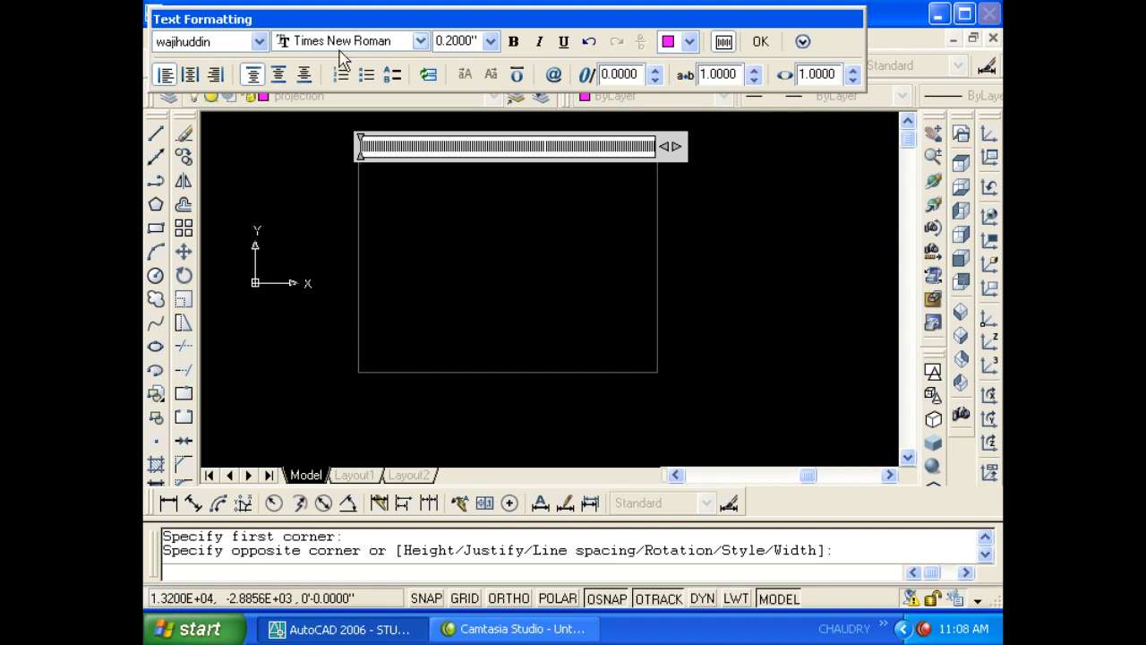
click(469, 40)
text(40)
key(Return)
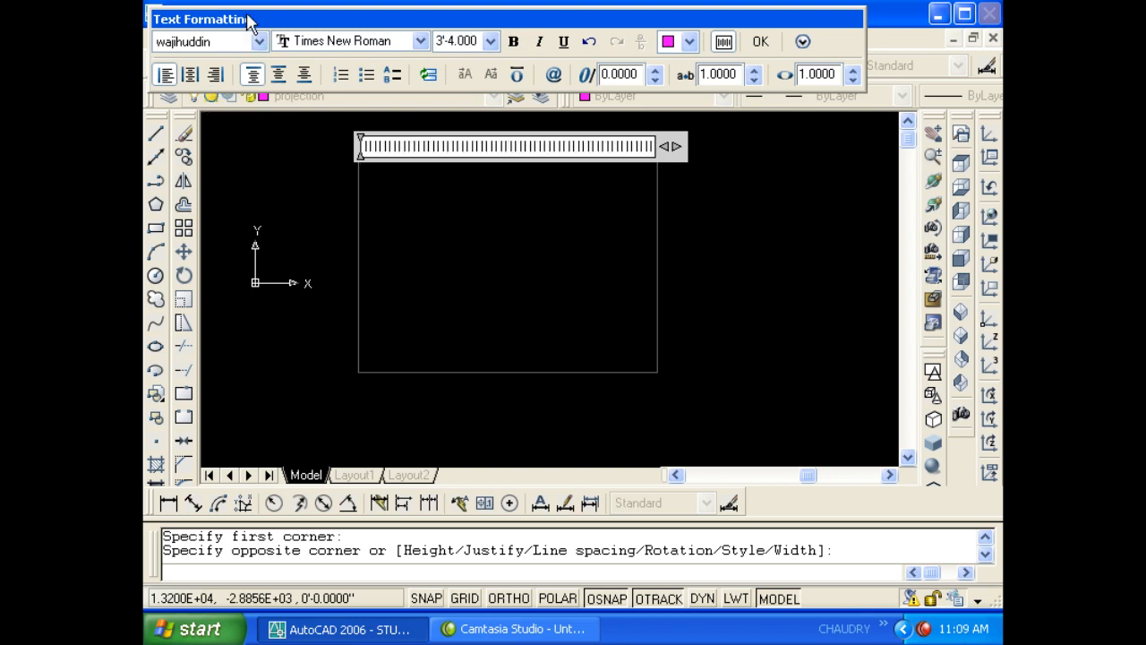
- Center the paragraph and align the text to the middle of the box
drag(248, 18, 321, 29)
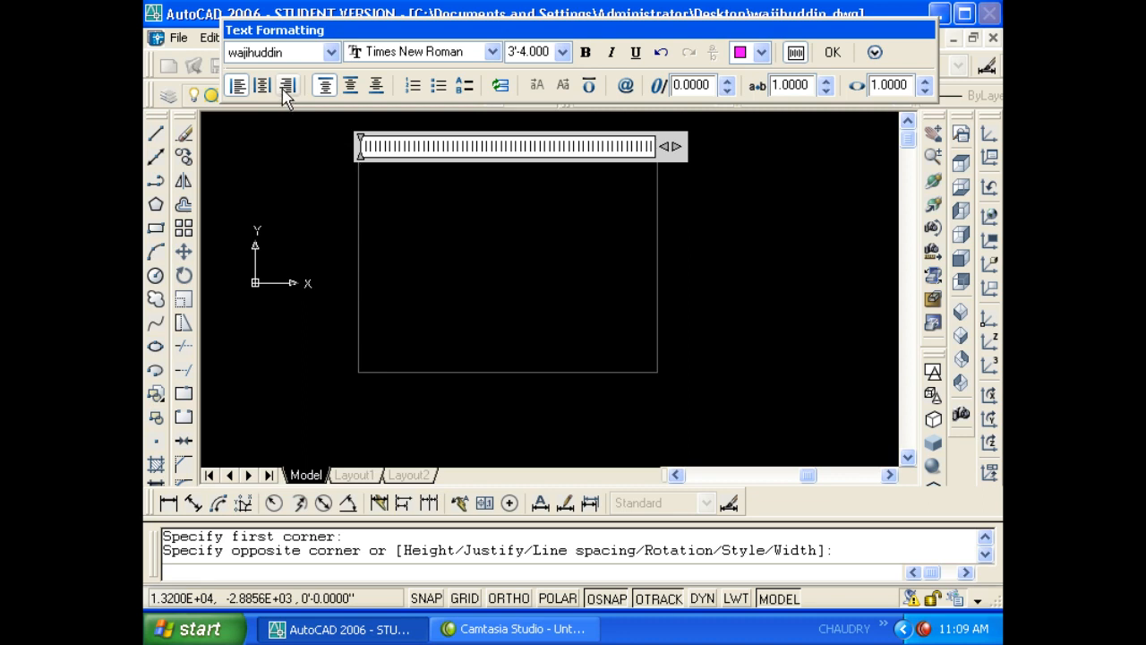
click(262, 85)
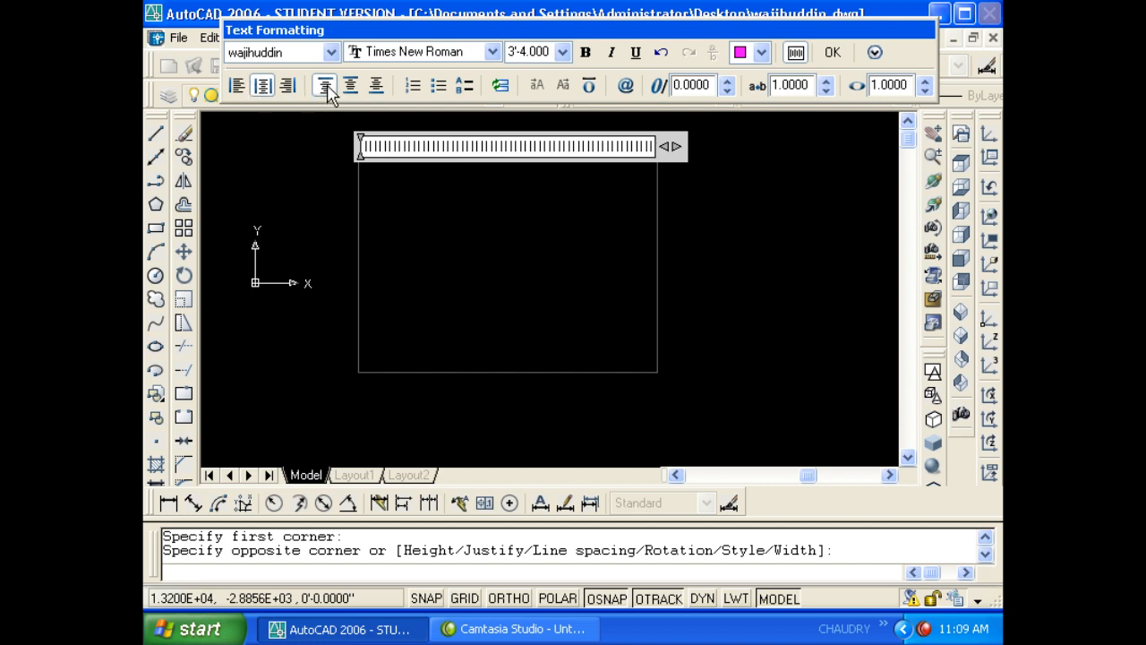
click(376, 84)
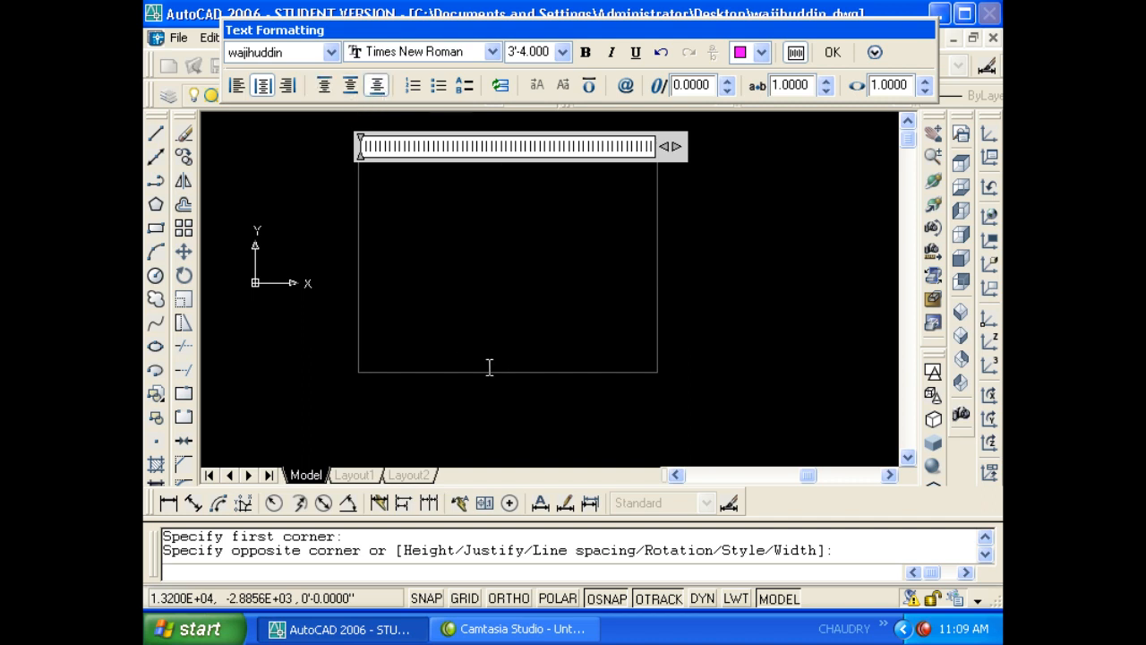
click(349, 87)
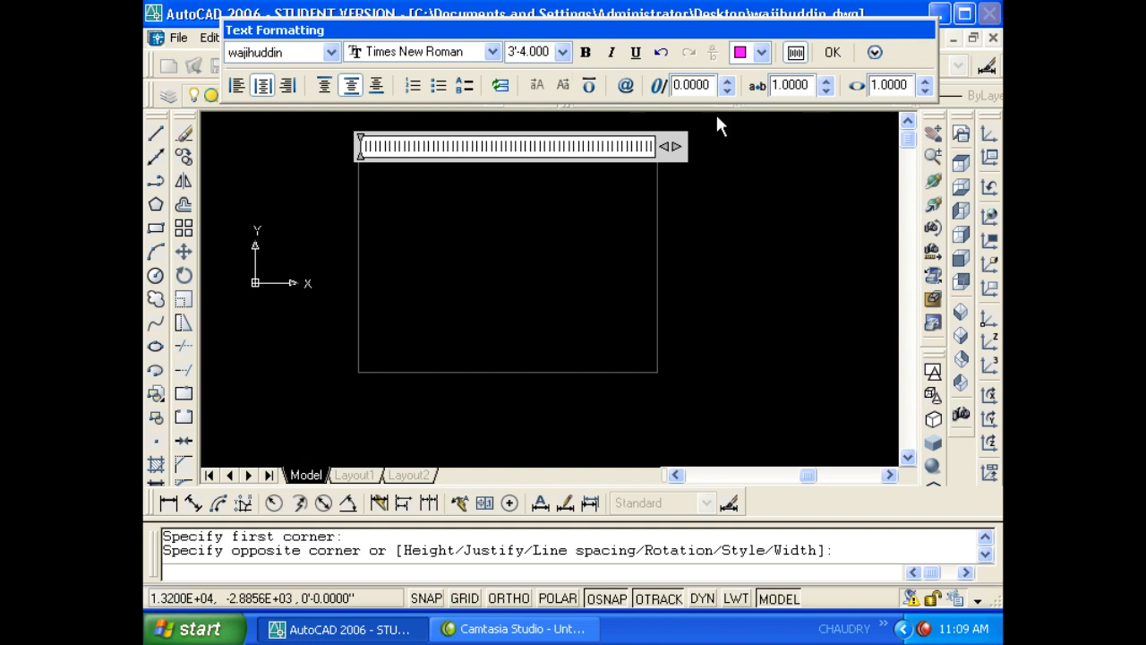
click(875, 52)
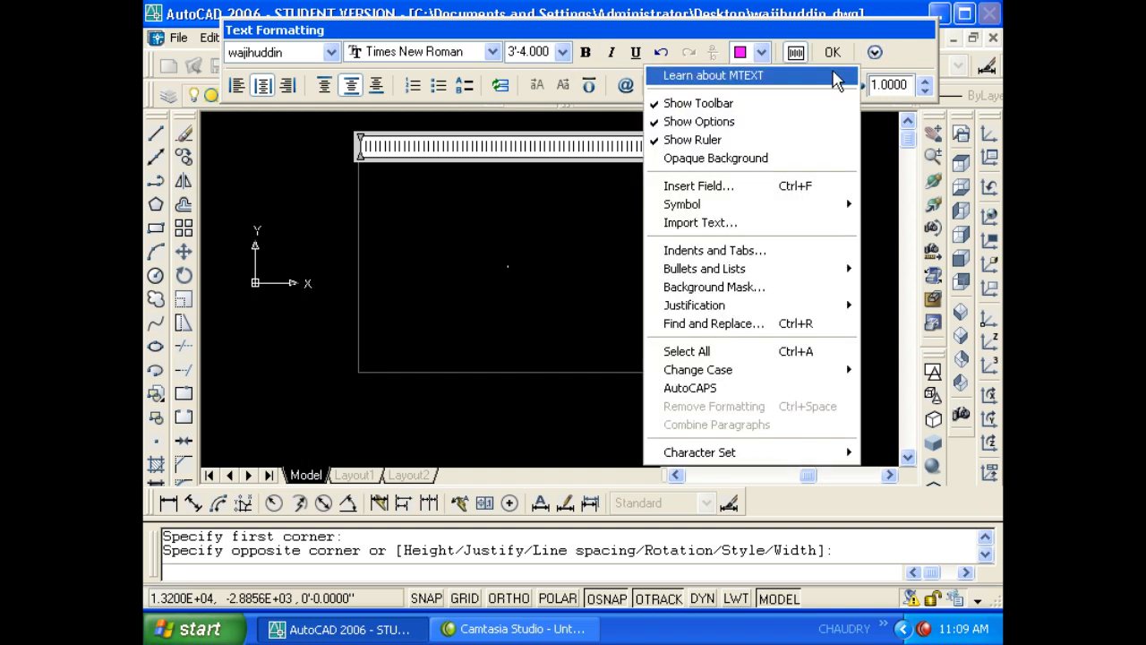
- Enter "50°c" using the Symbol menu's degree sign
key(Escape)
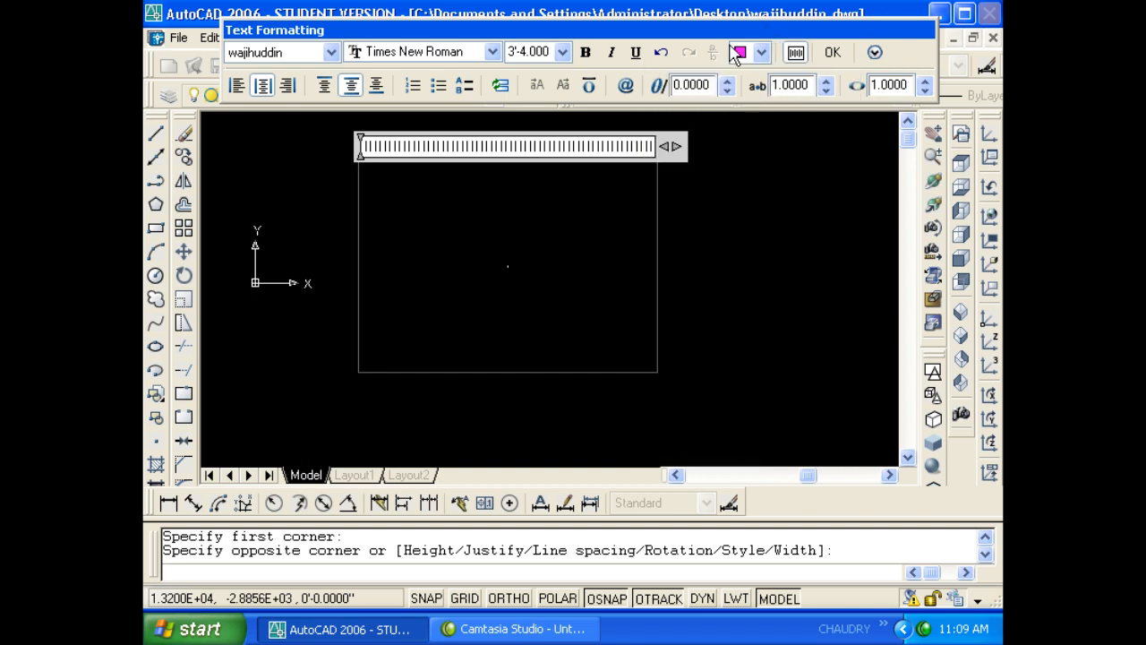
right_click(551, 192)
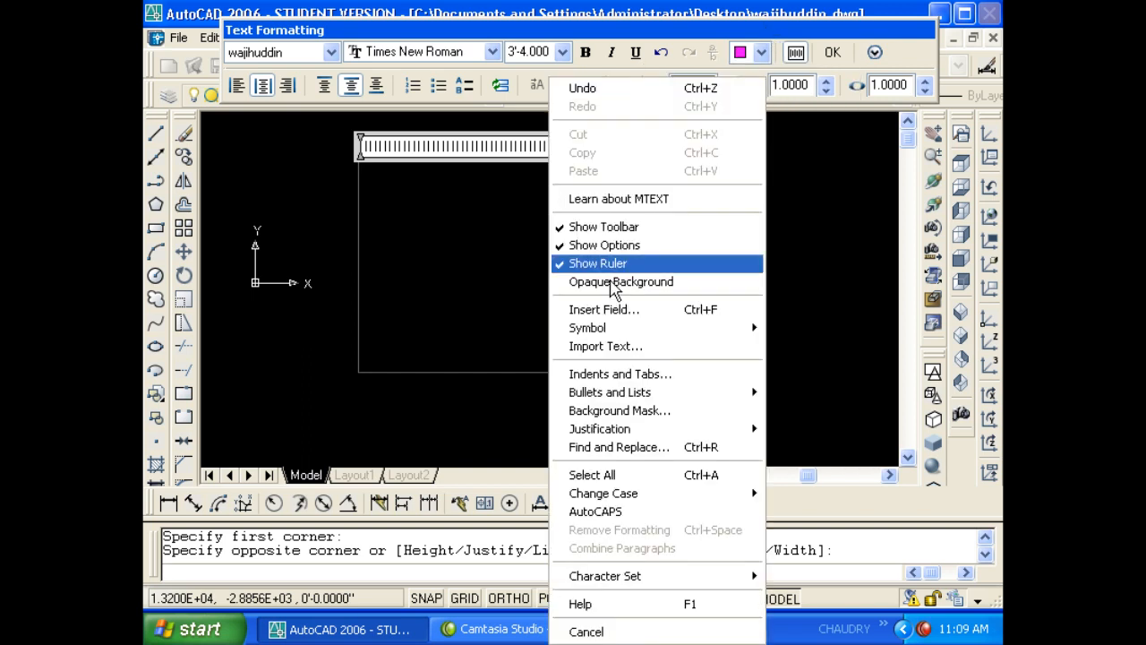
mouse_move(571, 333)
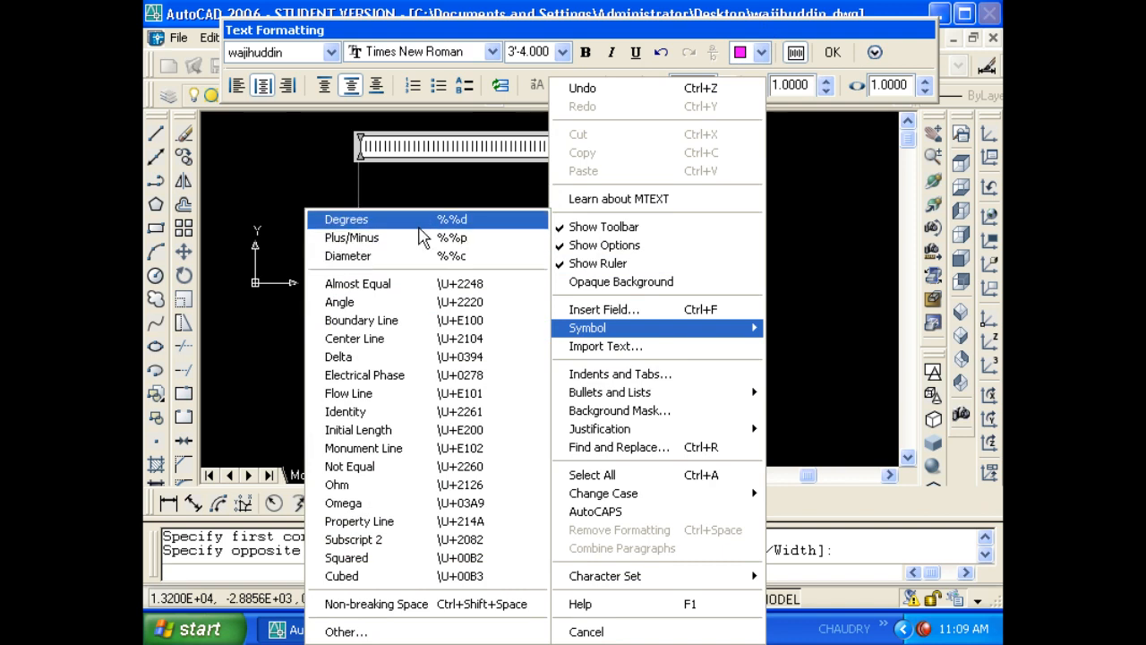
click(419, 228)
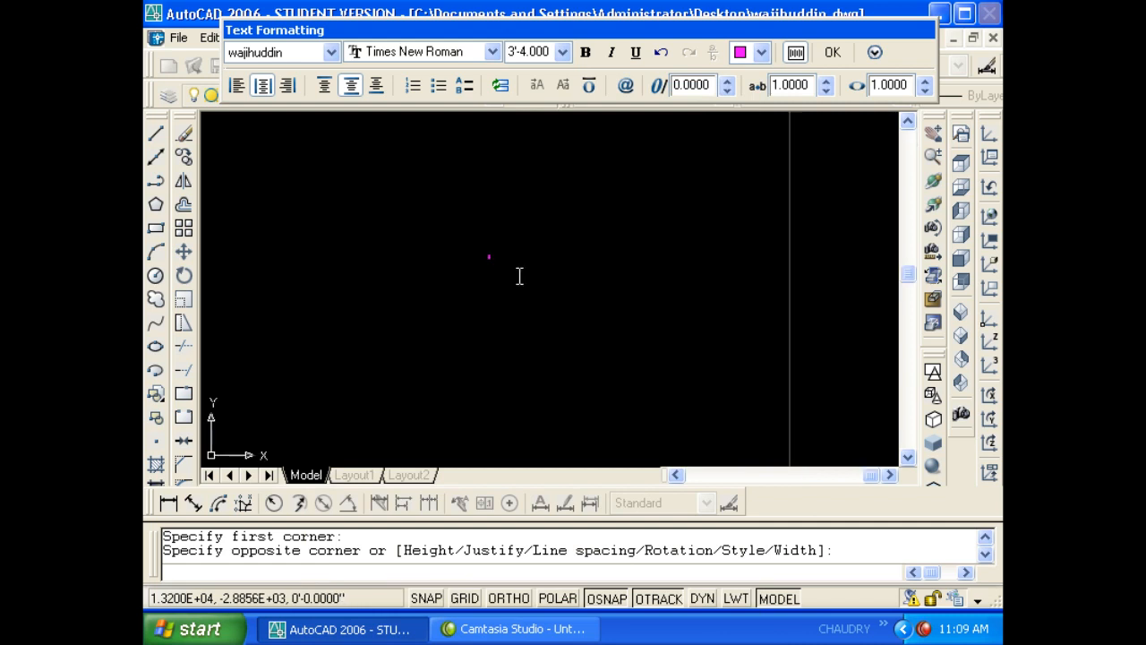
scroll(544, 255, up, 6)
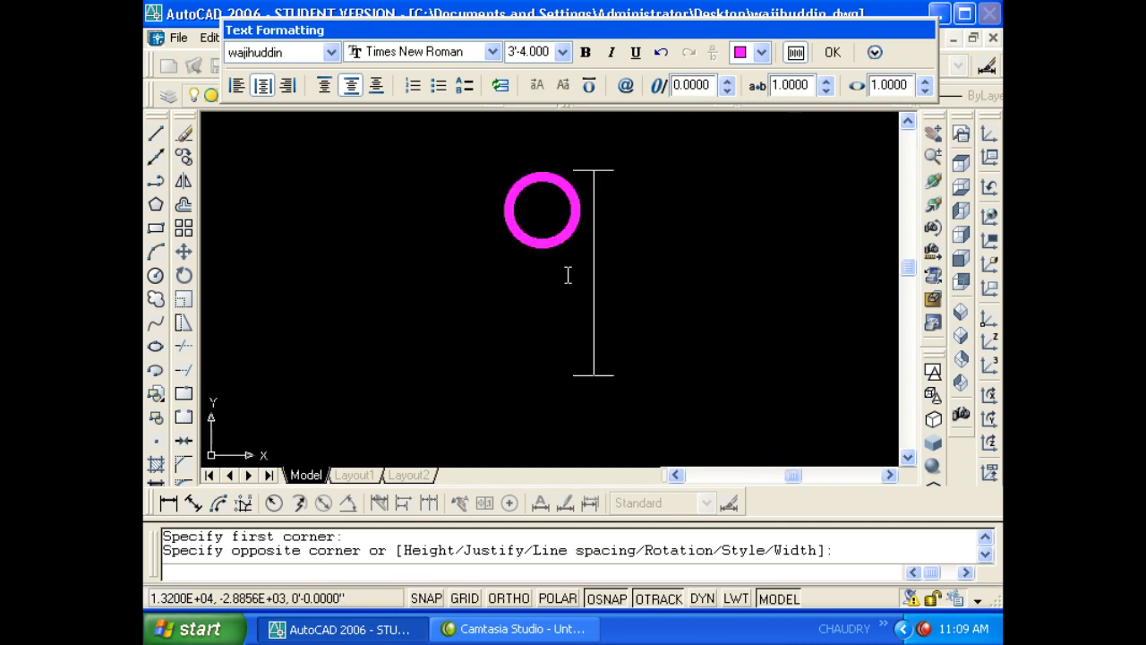
click(503, 240)
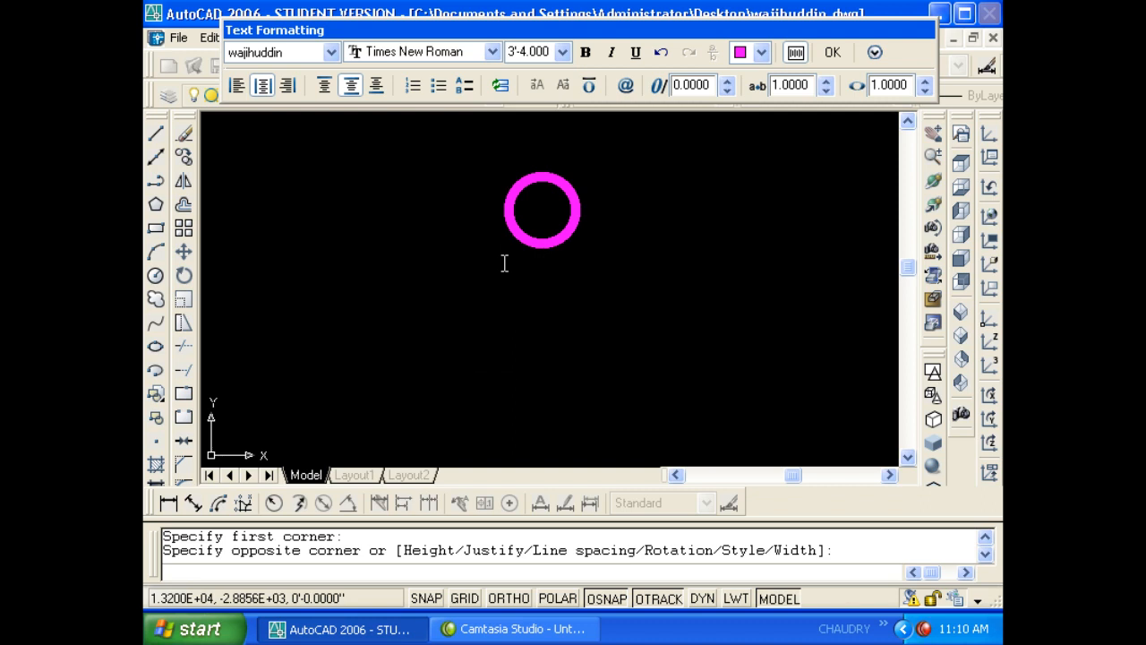
text(50)
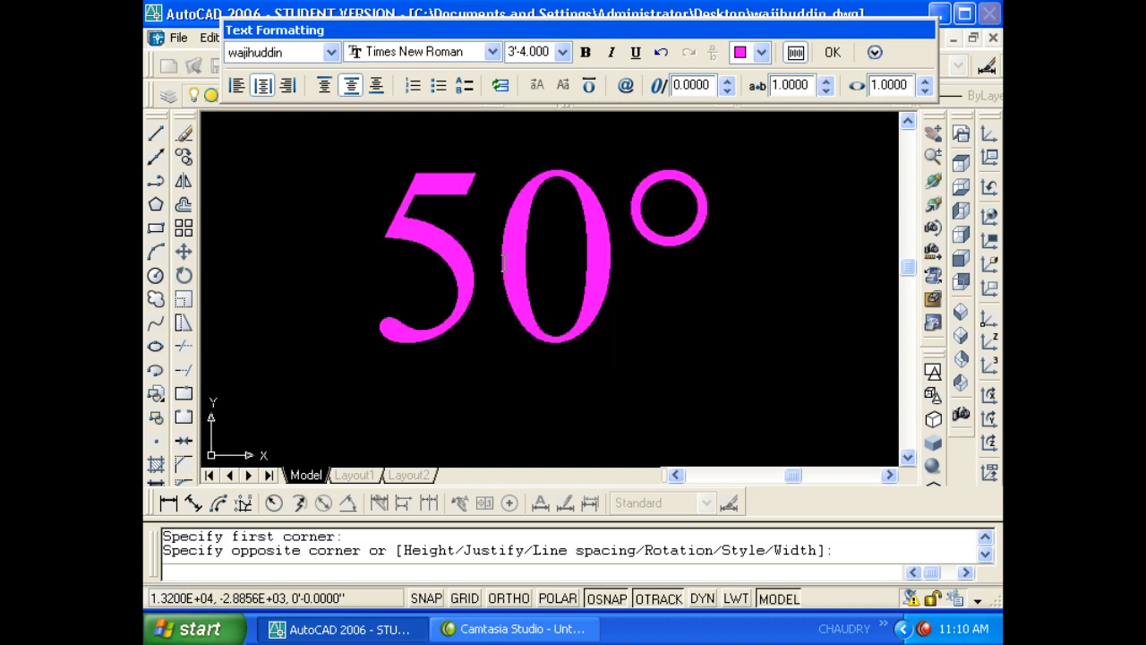
click(729, 238)
text(c)
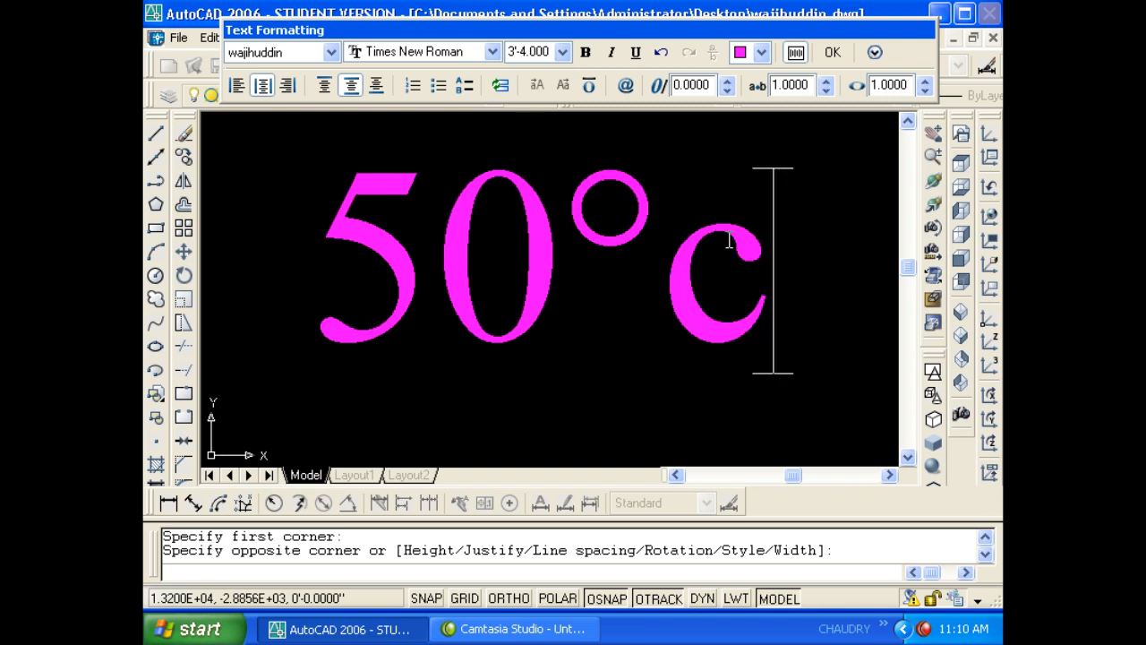
- Append plus/minus and diameter symbols after 50°c
right_click(630, 243)
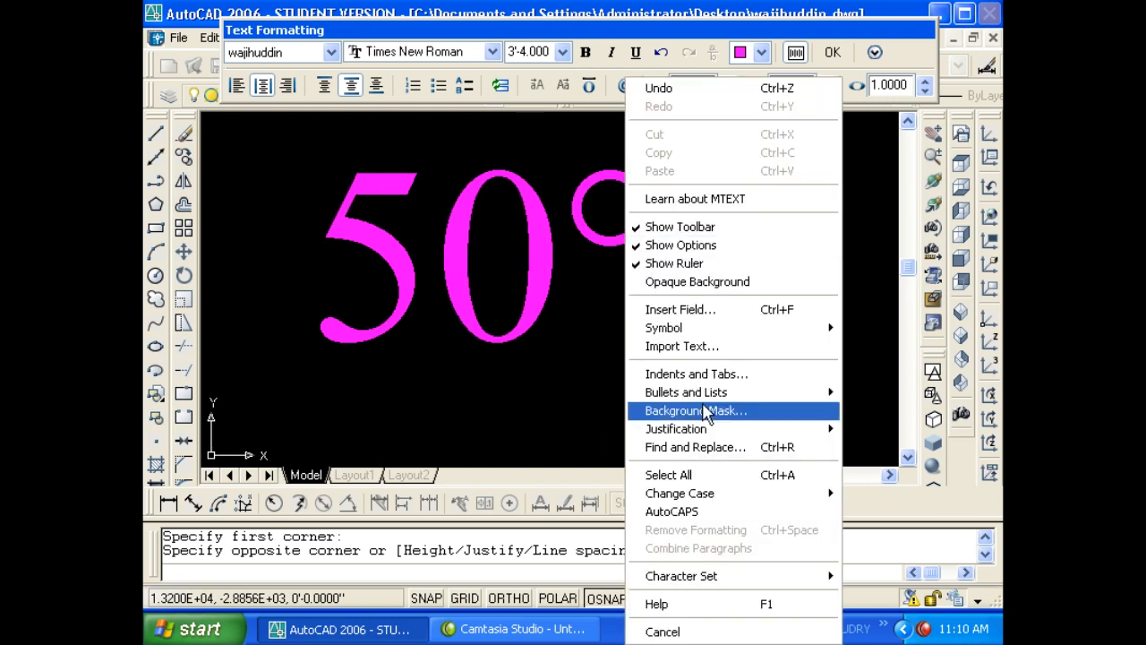
mouse_move(678, 332)
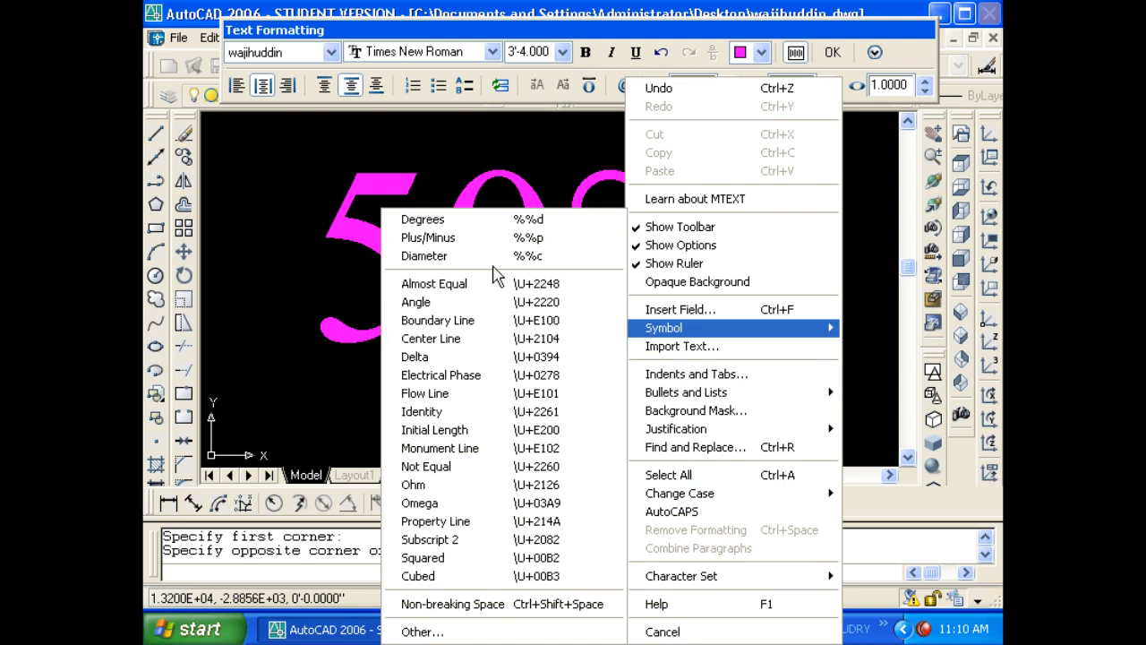
click(489, 238)
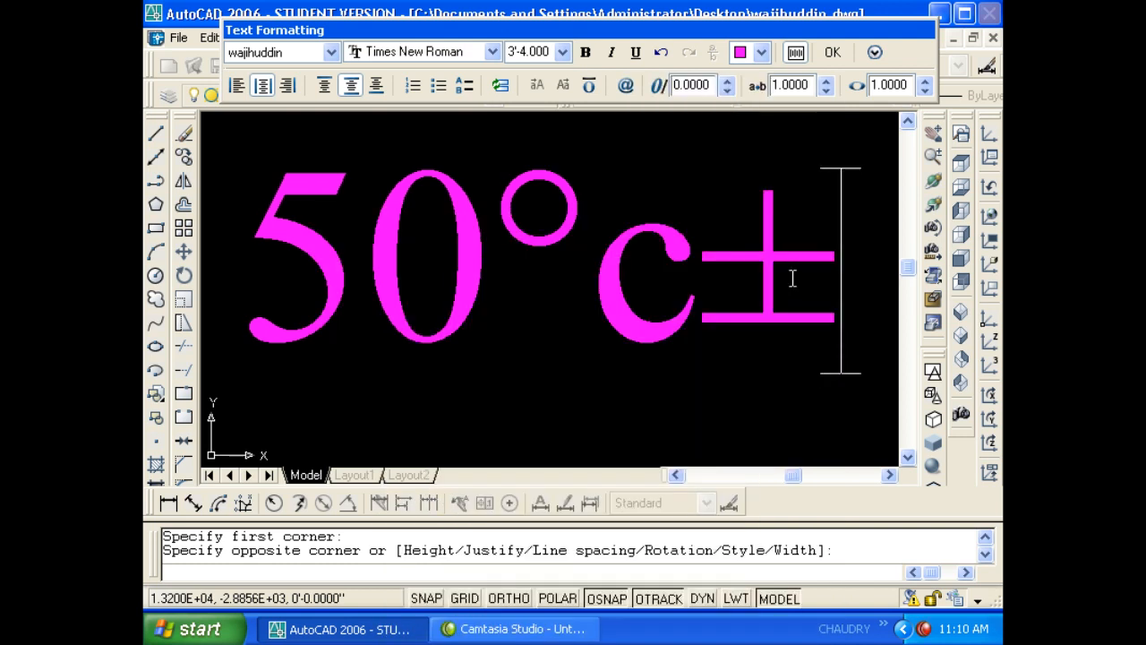
right_click(734, 263)
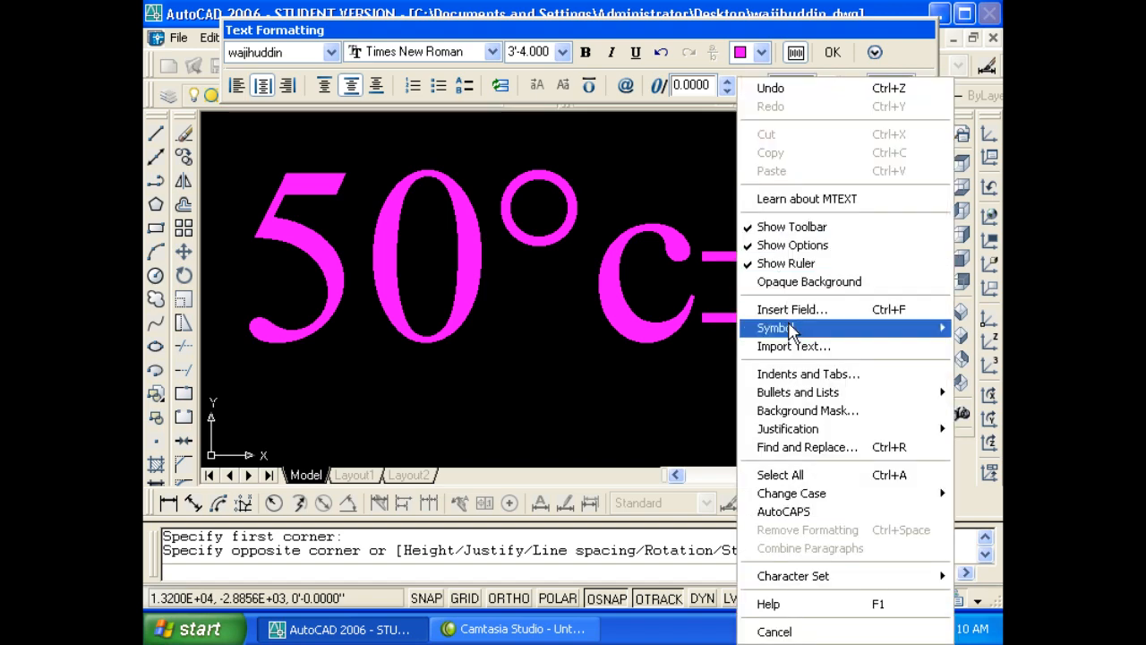
mouse_move(790, 328)
click(573, 257)
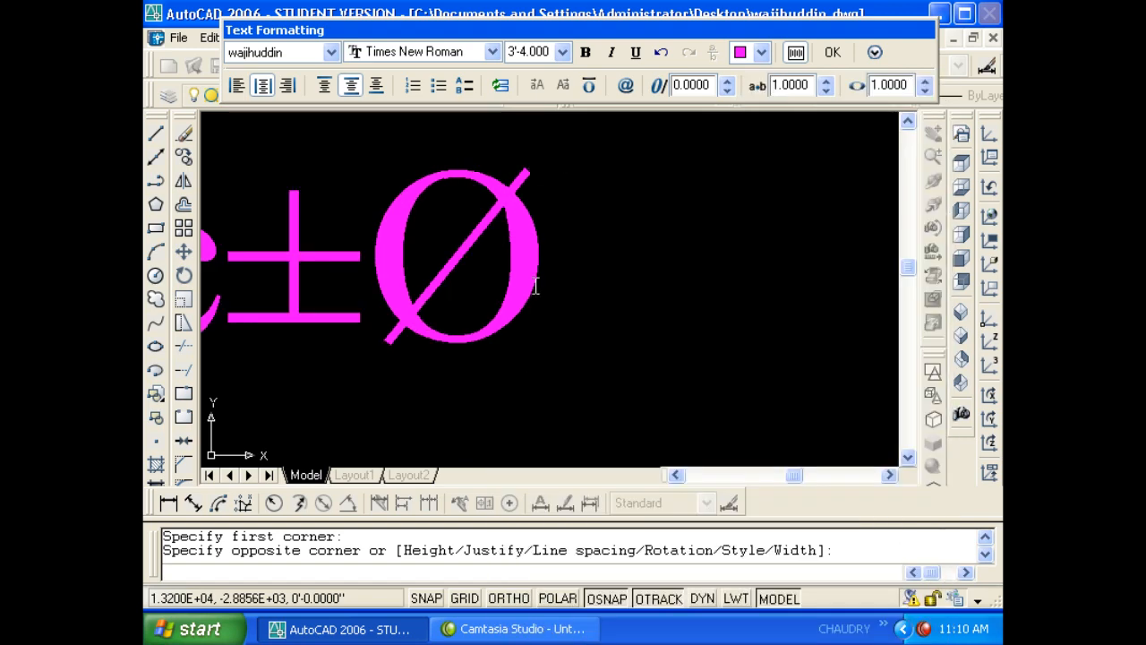
scroll(535, 286, down, 5)
scroll(524, 287, up, 3)
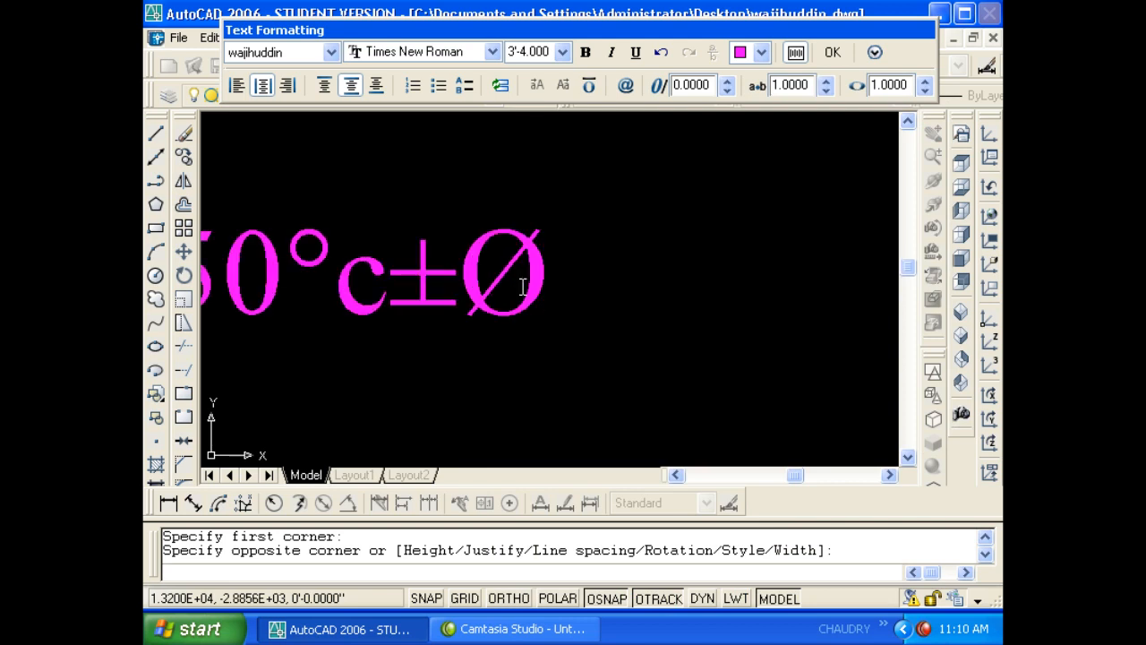
- Append angle and Ohm symbols, removing a stray "<" character
right_click(595, 261)
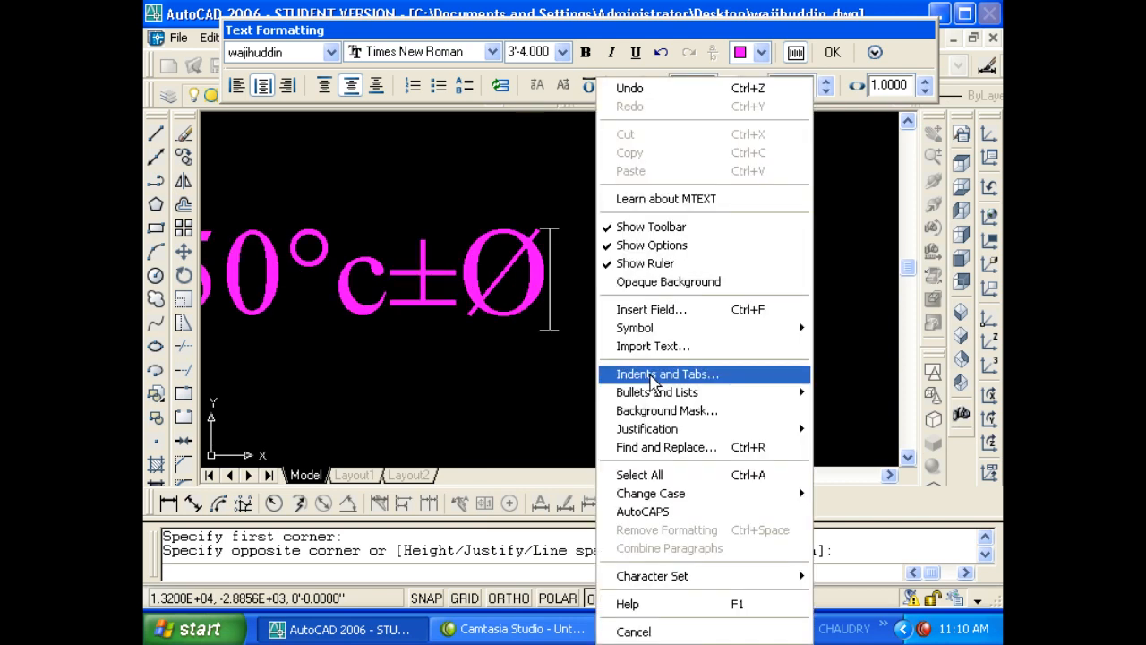
mouse_move(627, 328)
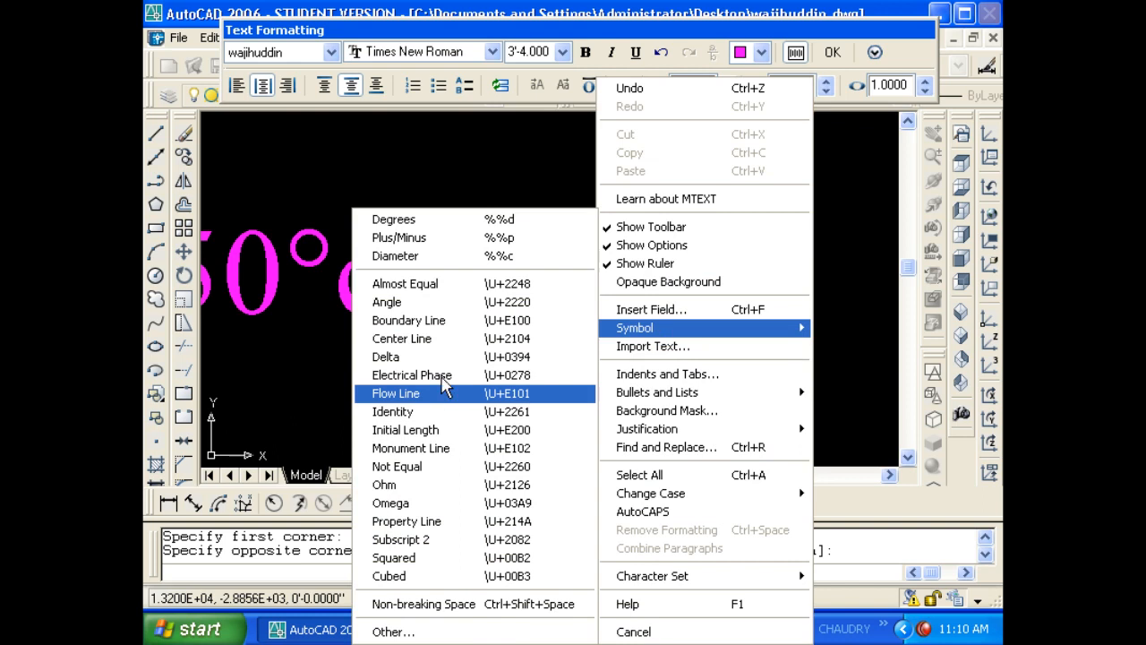
click(425, 302)
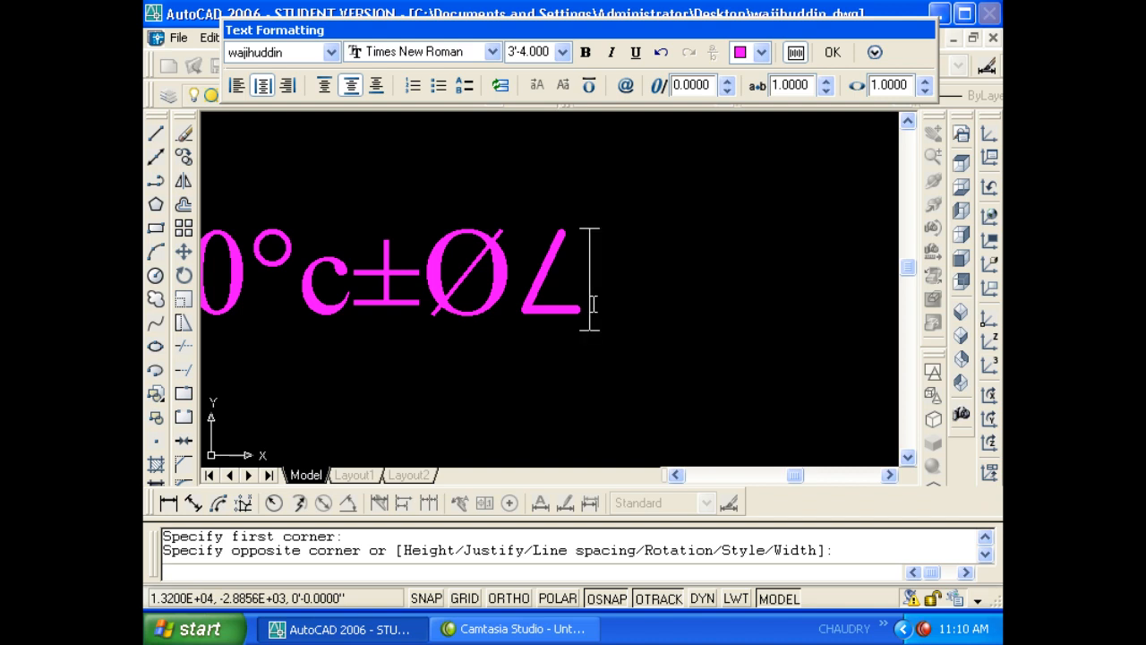
text(<)
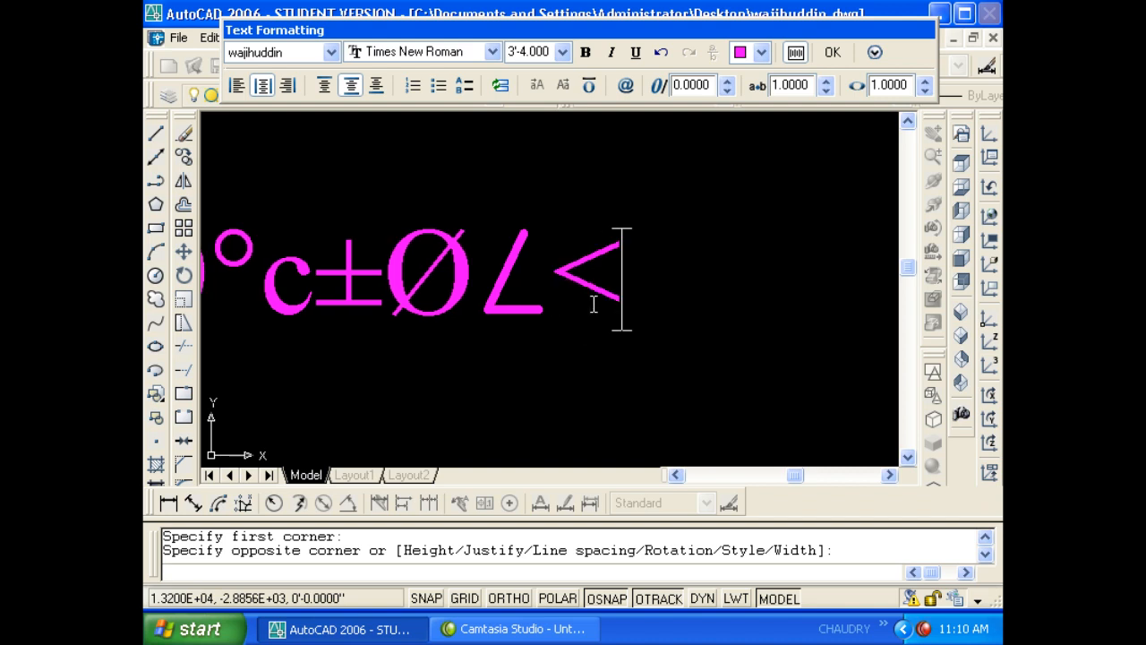
key(BackSpace)
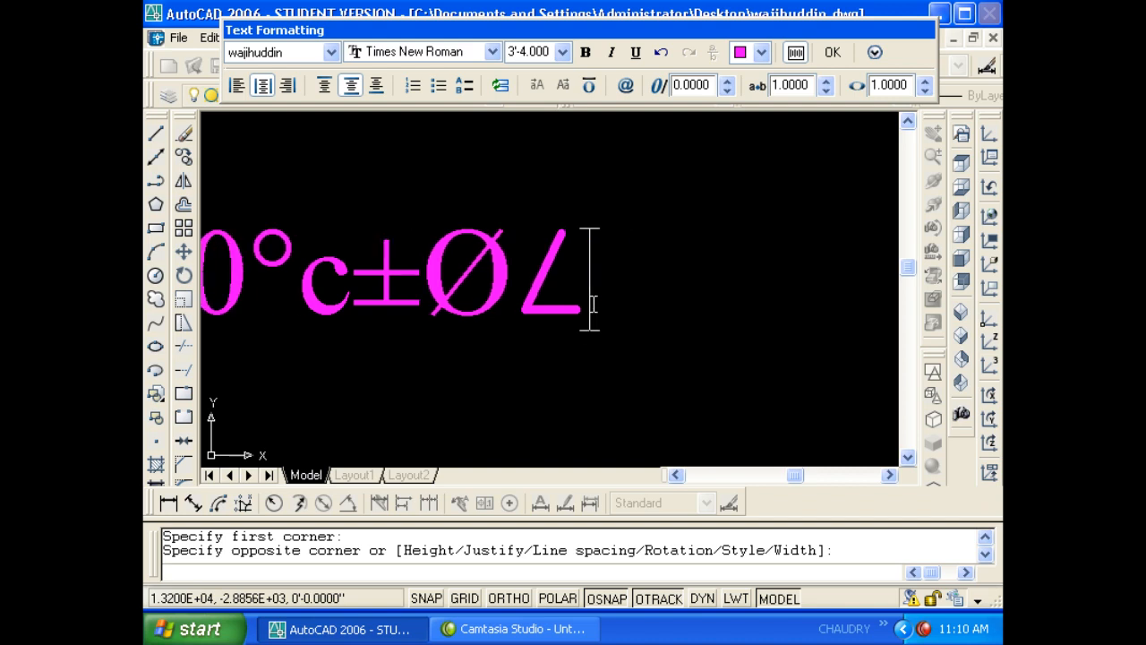
right_click(594, 290)
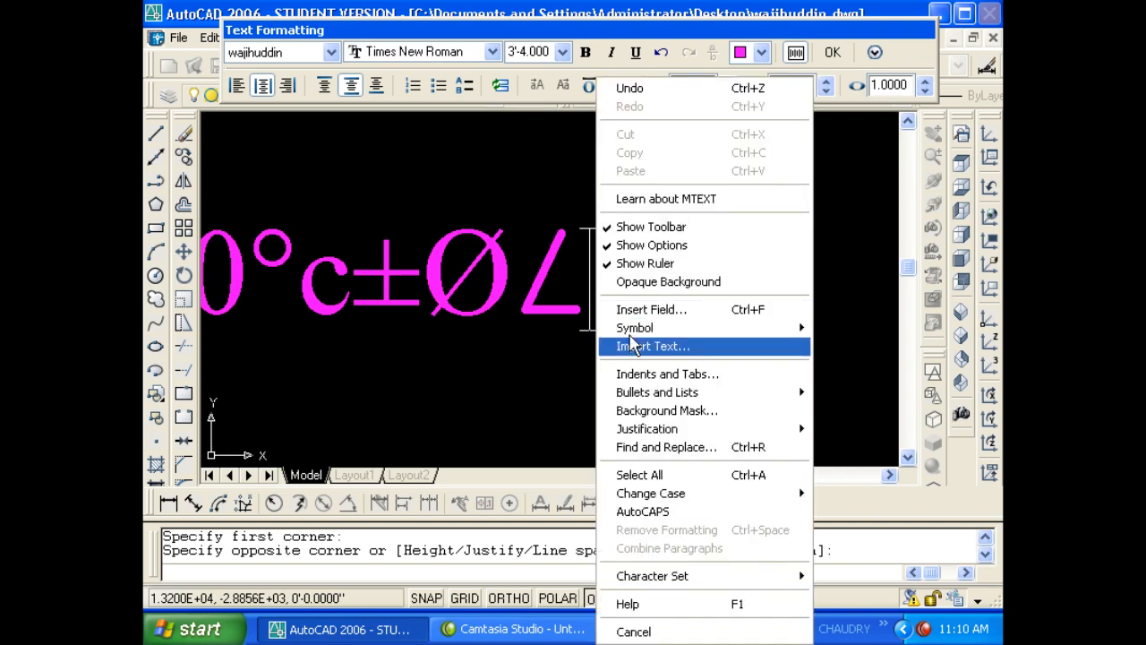
mouse_move(634, 328)
click(444, 484)
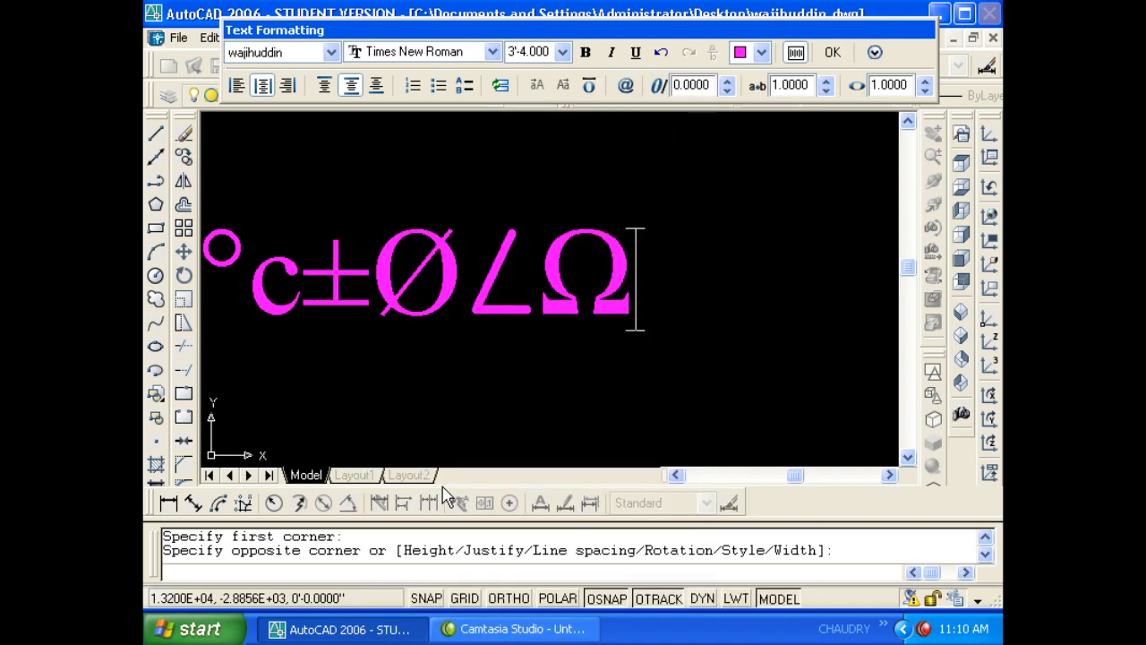
- Add squared and subscript-2 symbols, then finish the text as 50°c±Ø∠Ω²₂
right_click(636, 279)
mouse_move(674, 330)
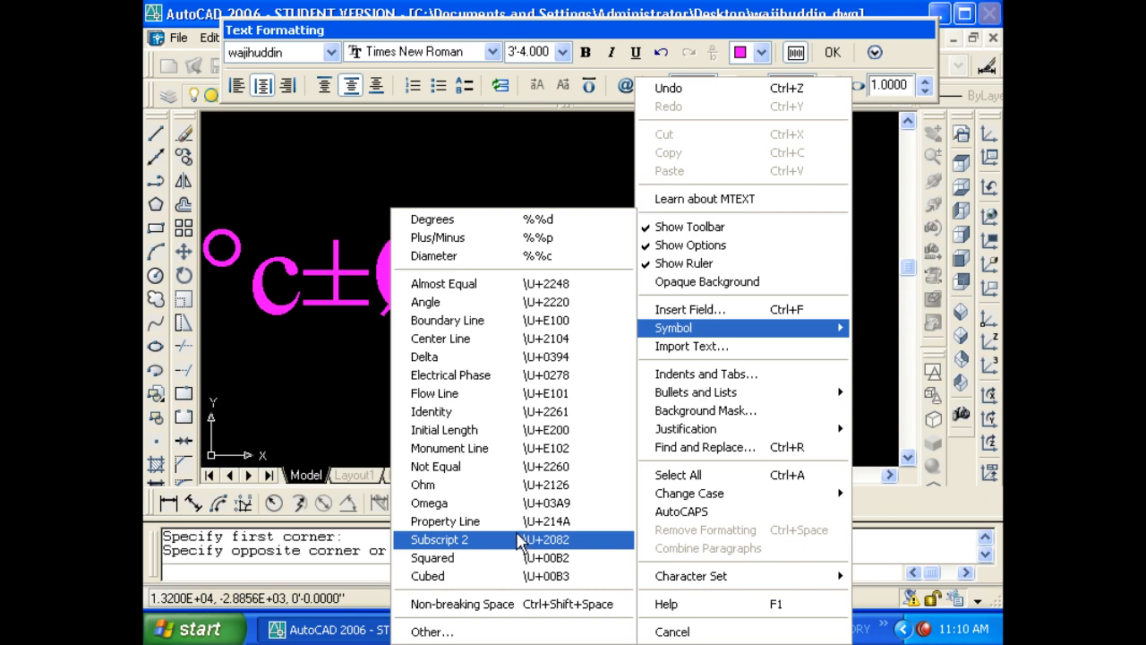
click(484, 558)
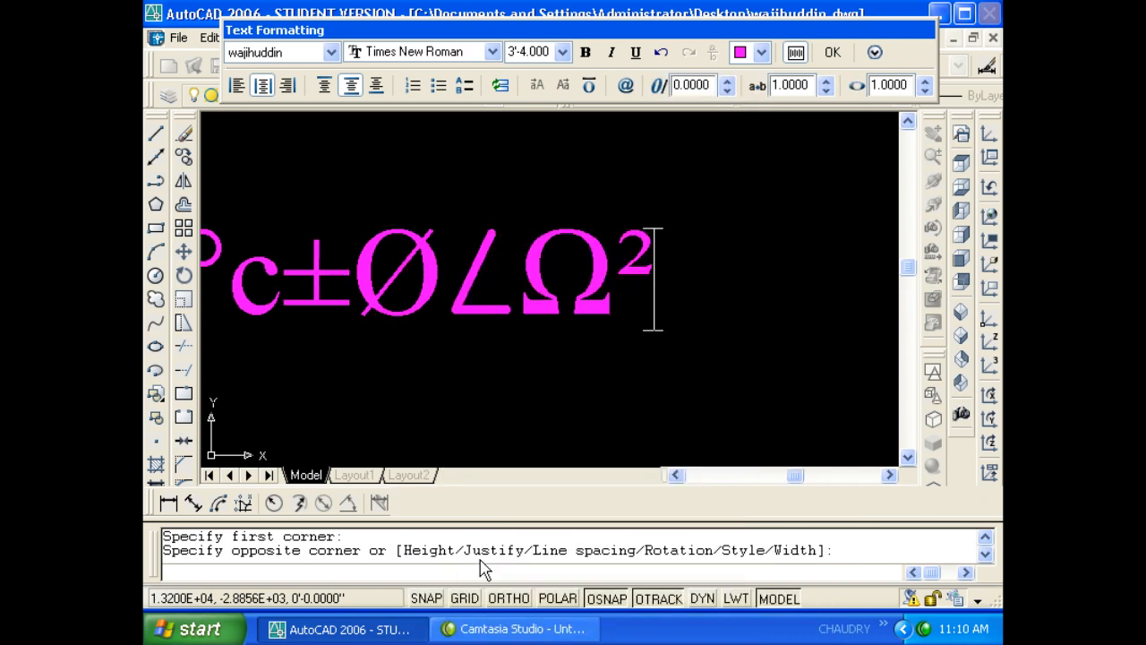
right_click(624, 280)
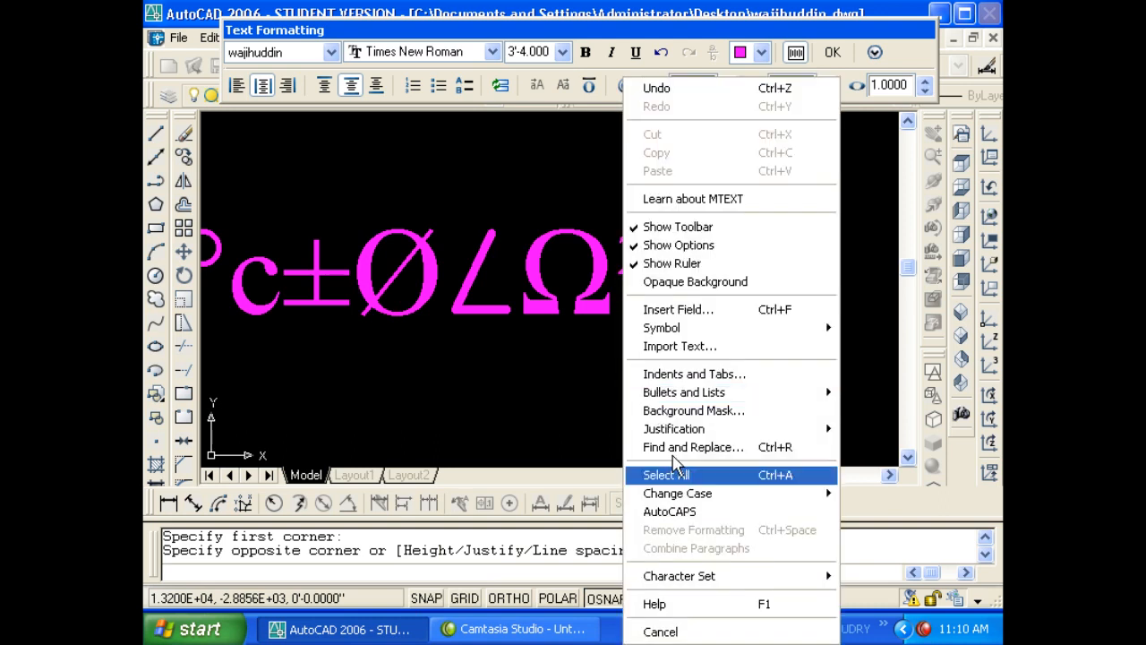
mouse_move(663, 327)
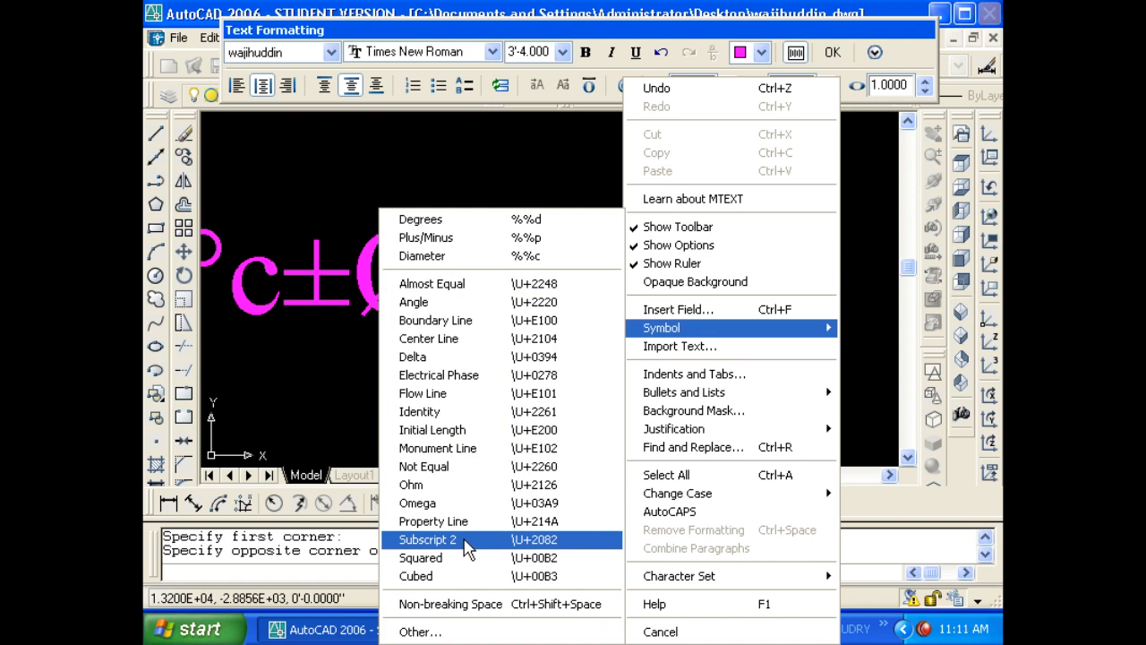
click(468, 541)
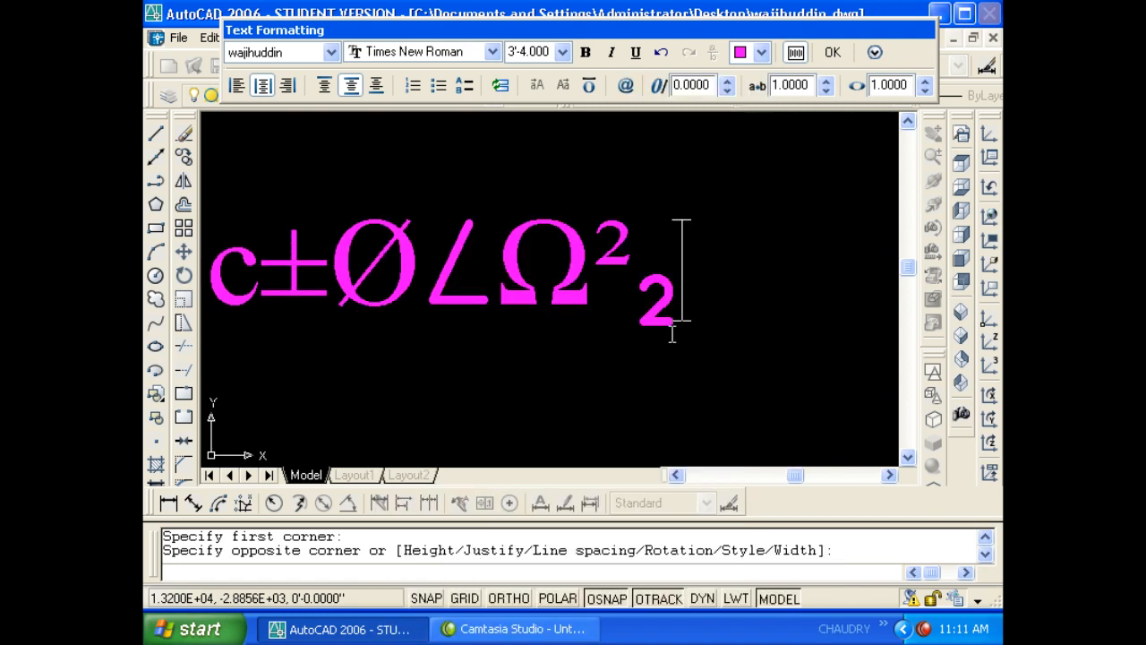
click(605, 352)
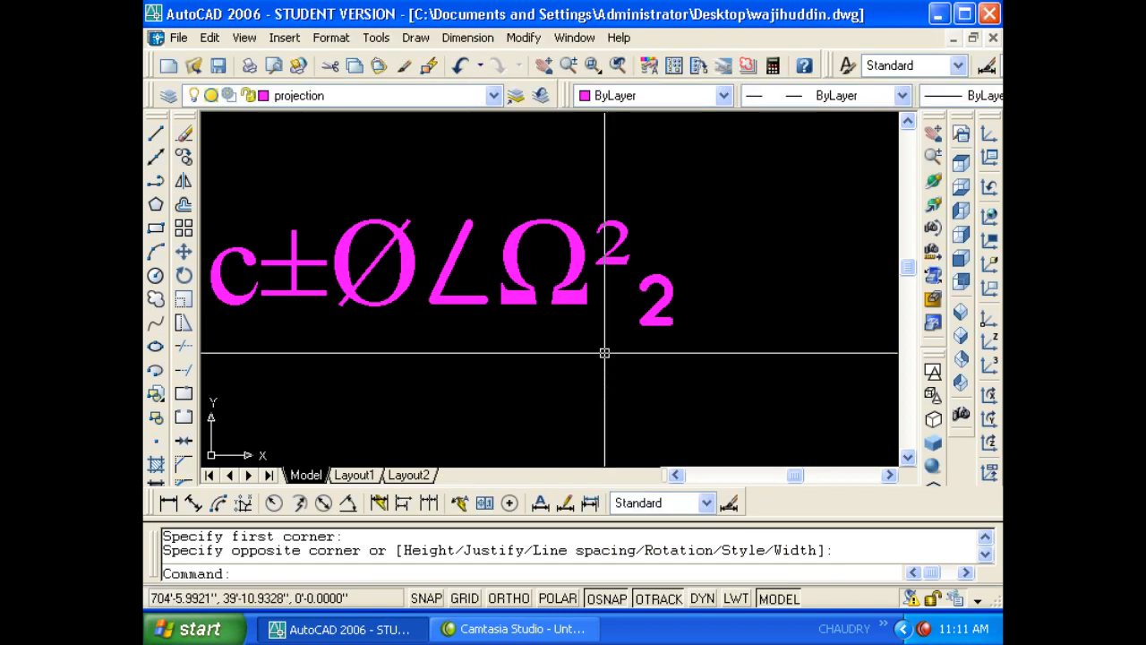
scroll(541, 322, down, 5)
scroll(553, 336, up, 3)
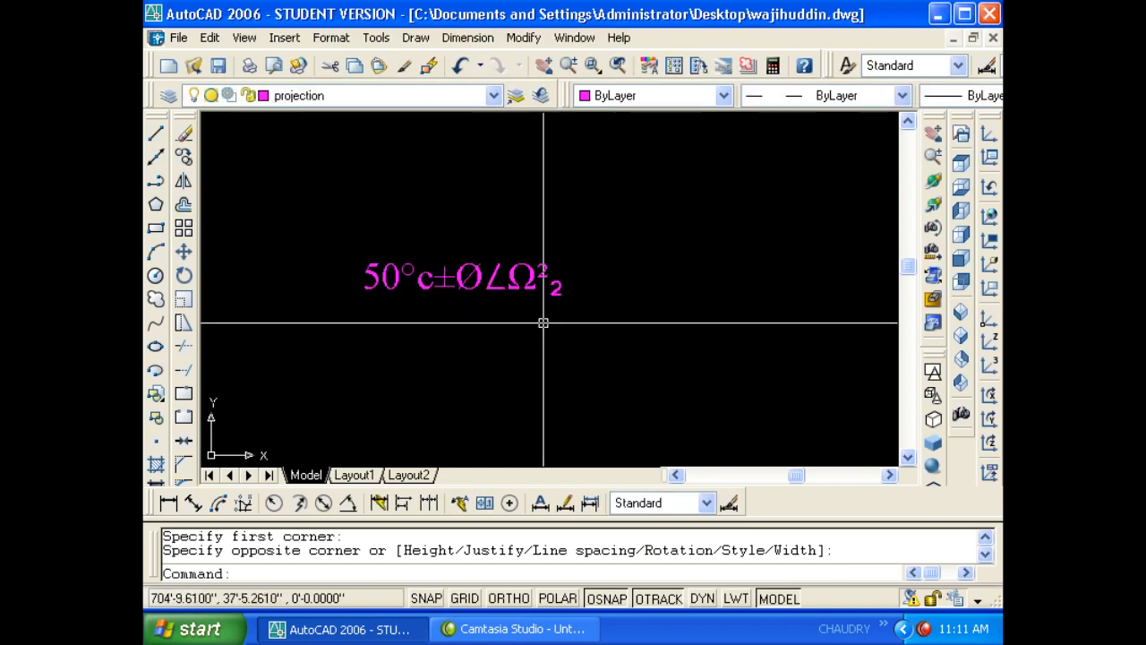
click(331, 36)
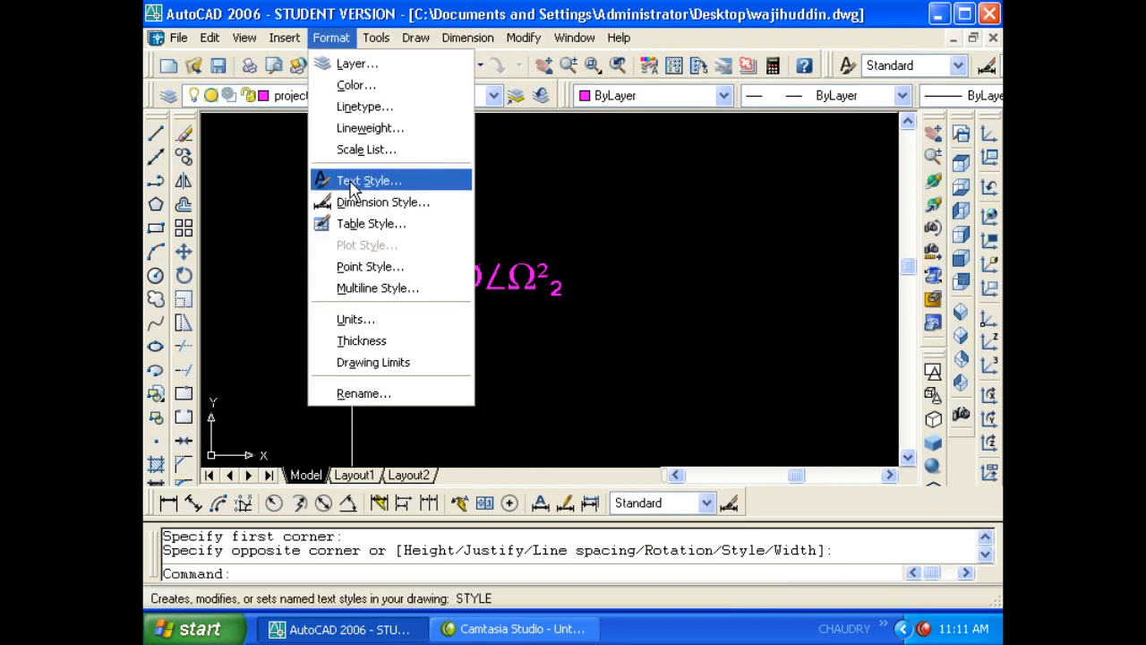
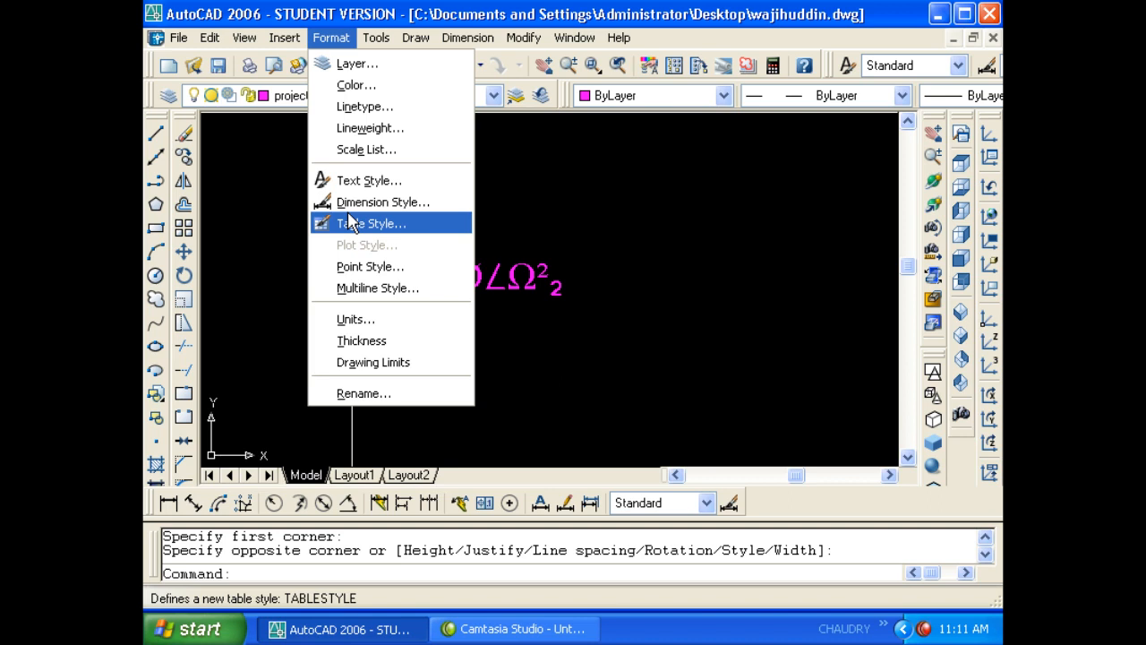
- Open the Dimension Style Manager with D and create a new Standard-based style named after the drawing file
key(Escape)
key(Escape)
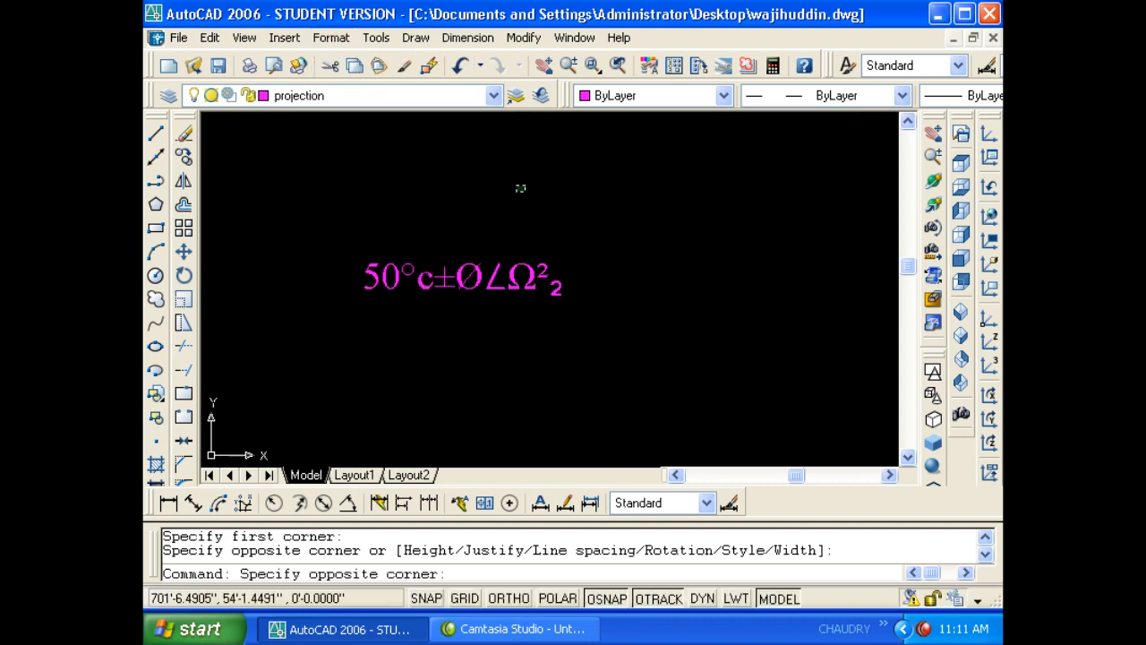
key(Escape)
text(d)
key(Return)
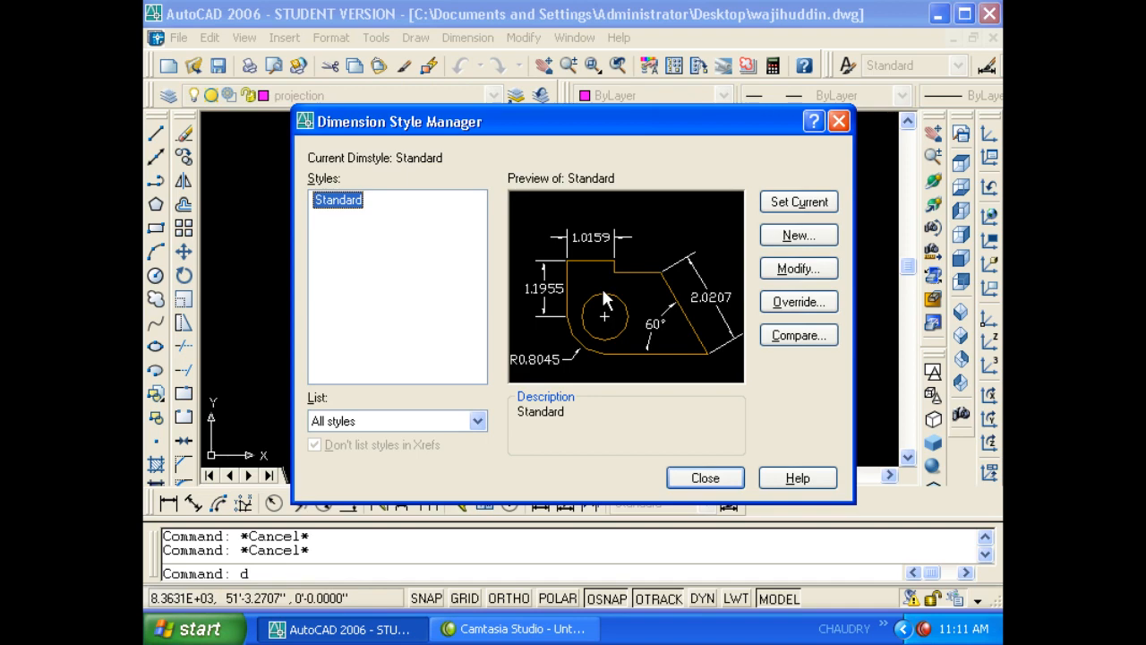
click(799, 236)
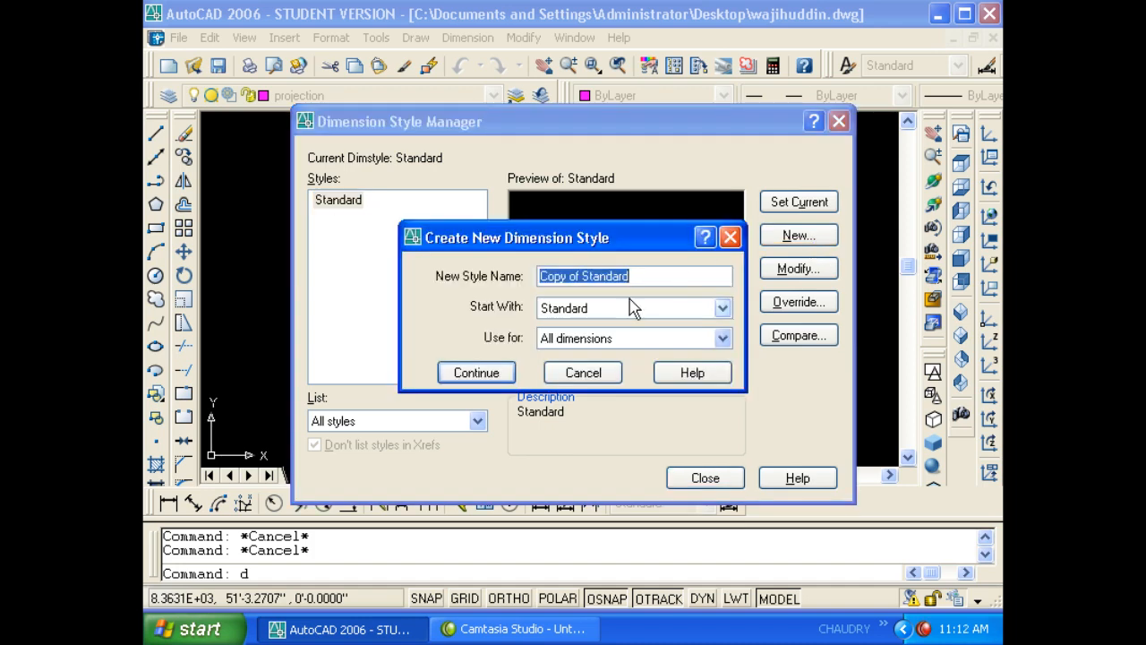
text(wa)
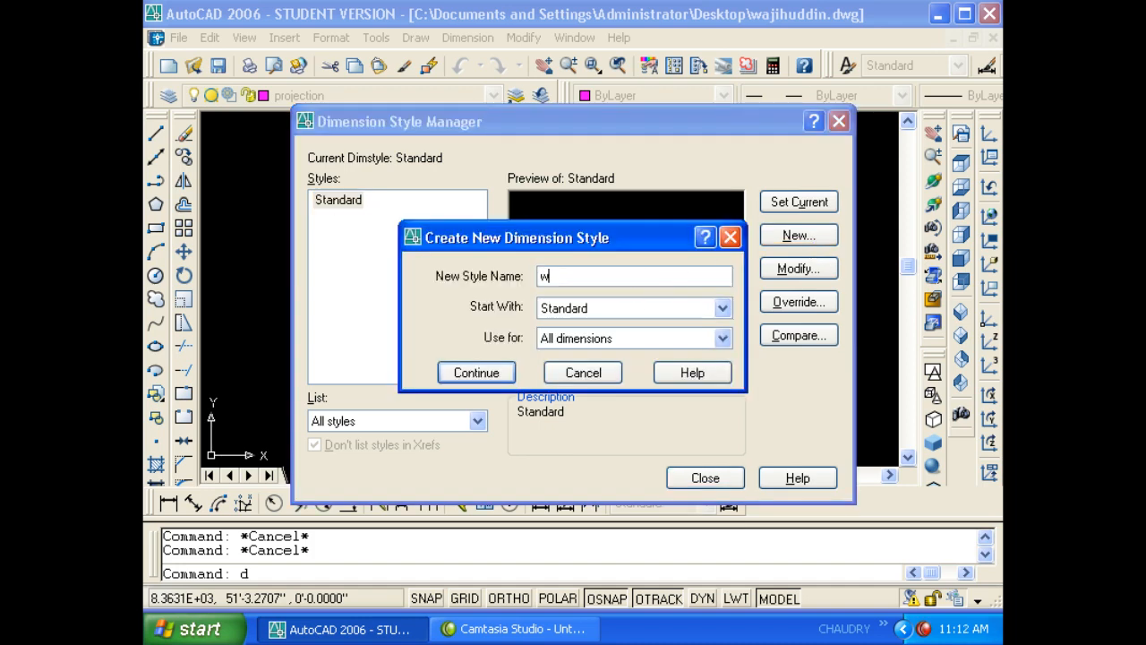
text(ju)
key(BackSpace)
text(ihuddin)
- Set the new dimension style's text style to the custom text style on the Text tab
click(476, 372)
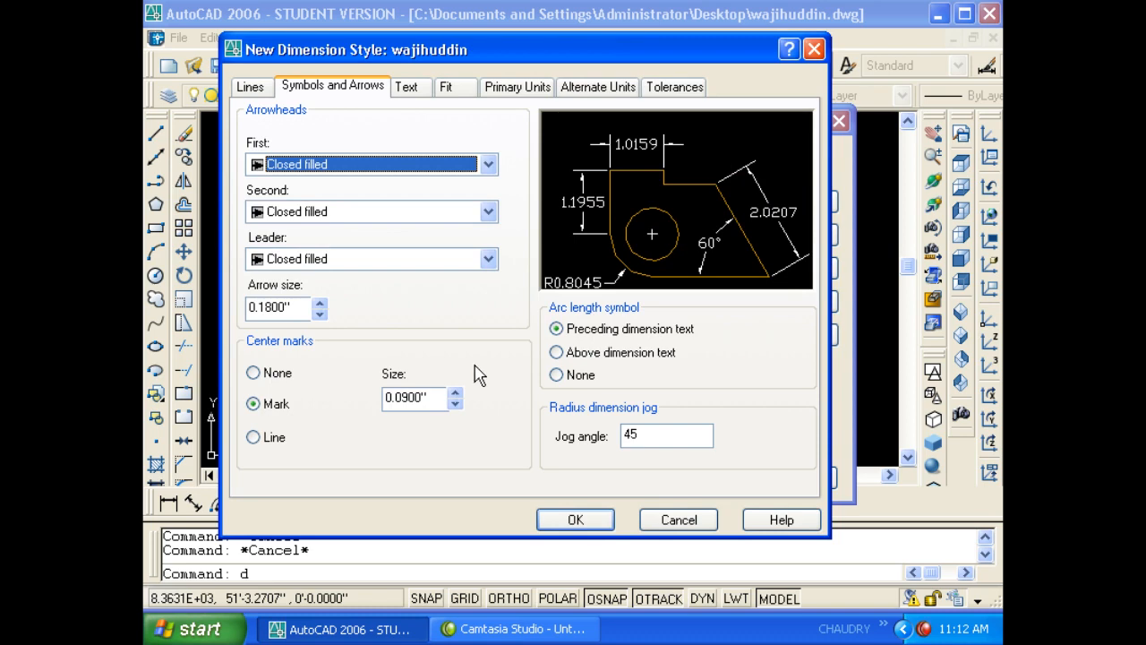
click(407, 87)
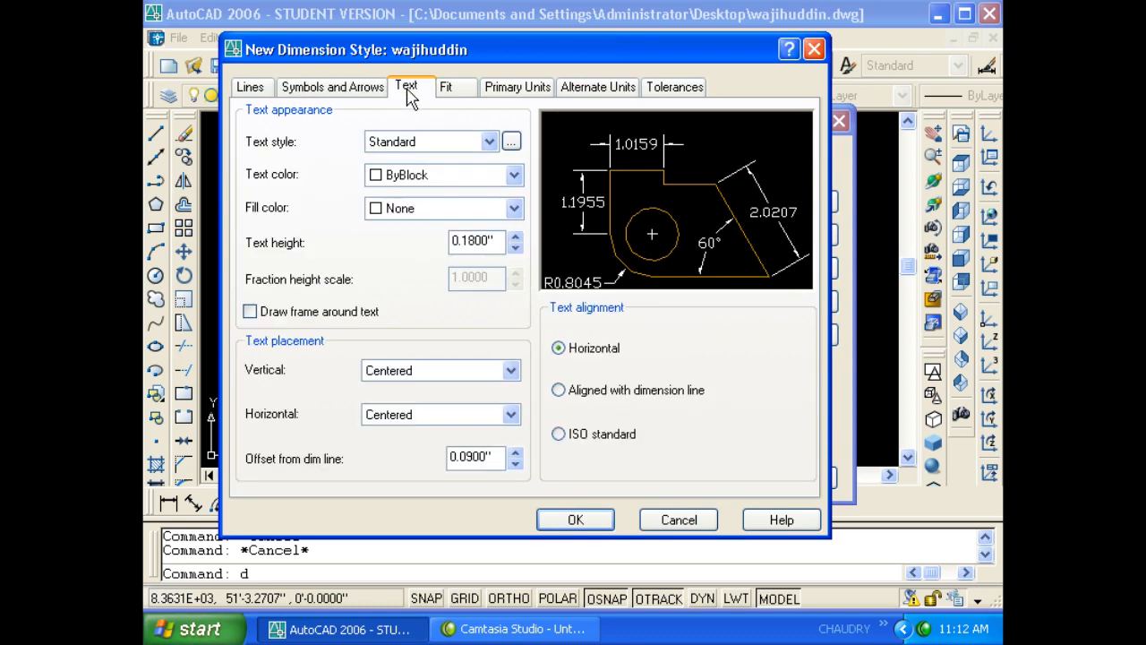
click(512, 143)
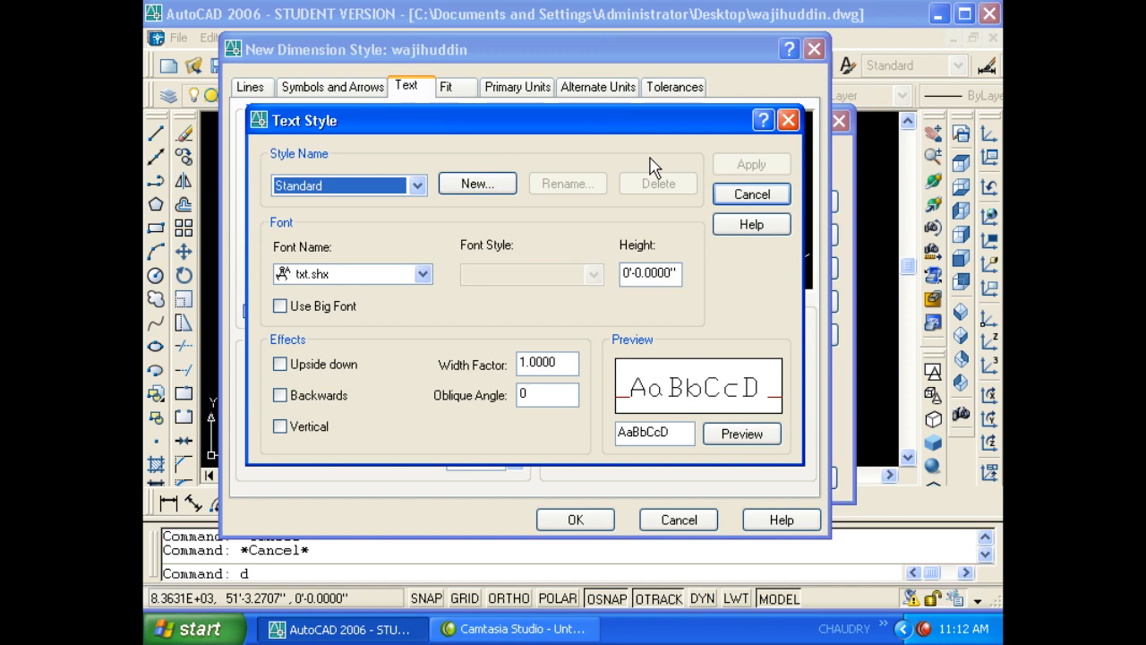
key(Escape)
click(489, 141)
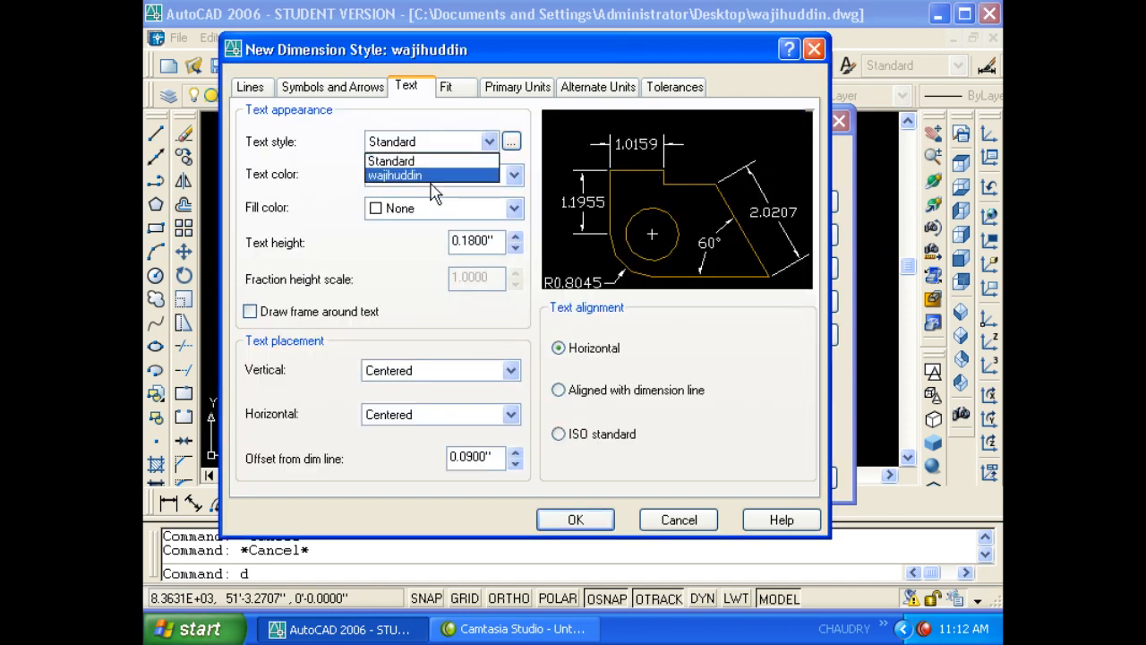
click(428, 175)
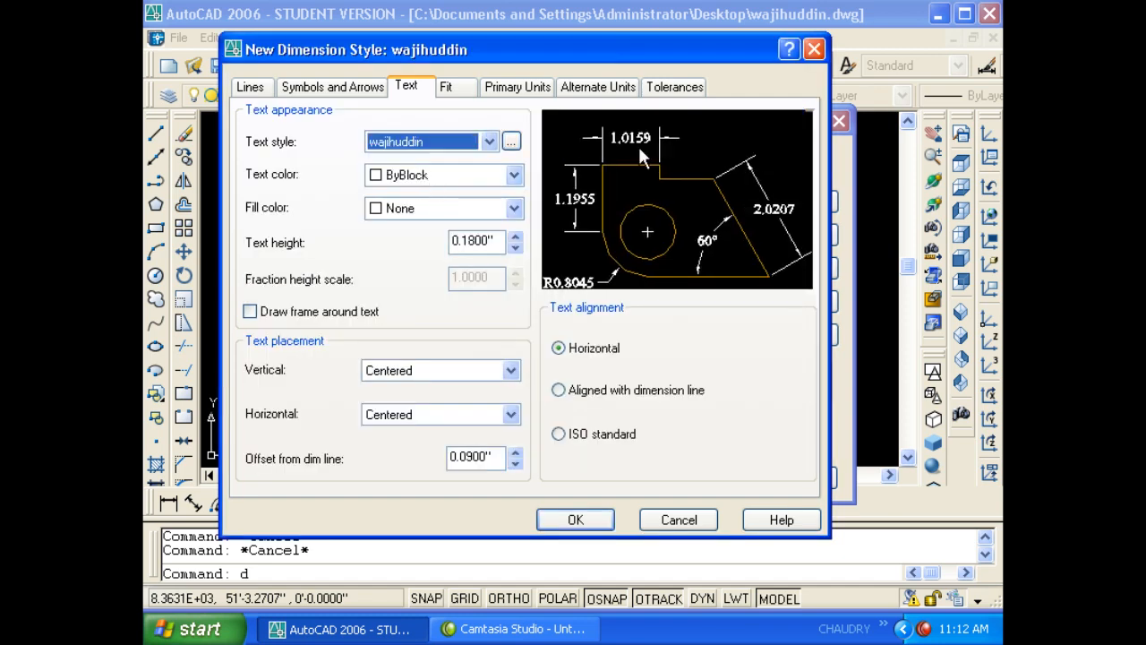
click(489, 141)
click(439, 159)
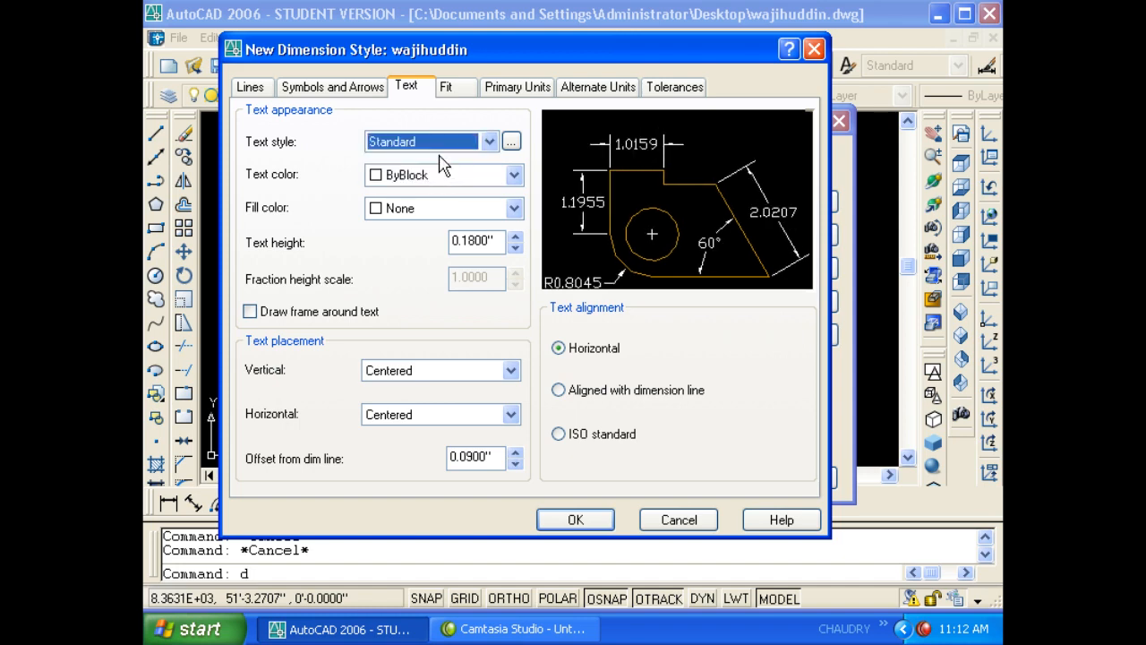
click(489, 142)
click(439, 175)
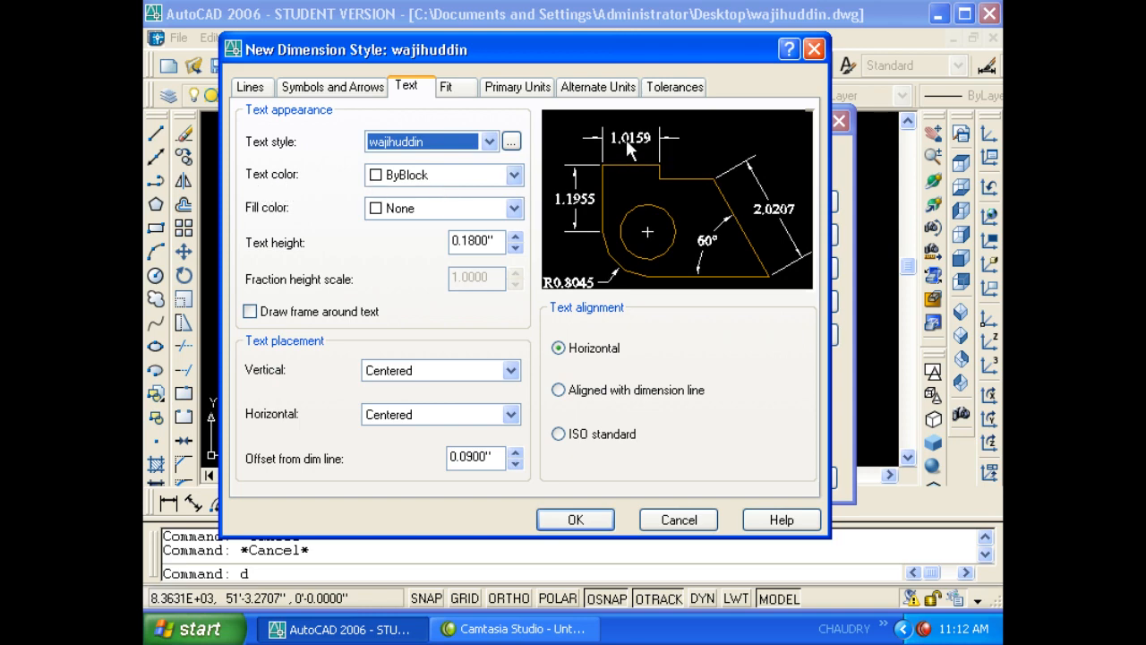
- Set the dimension text colour to ByBlock and the fill colour to None
click(424, 179)
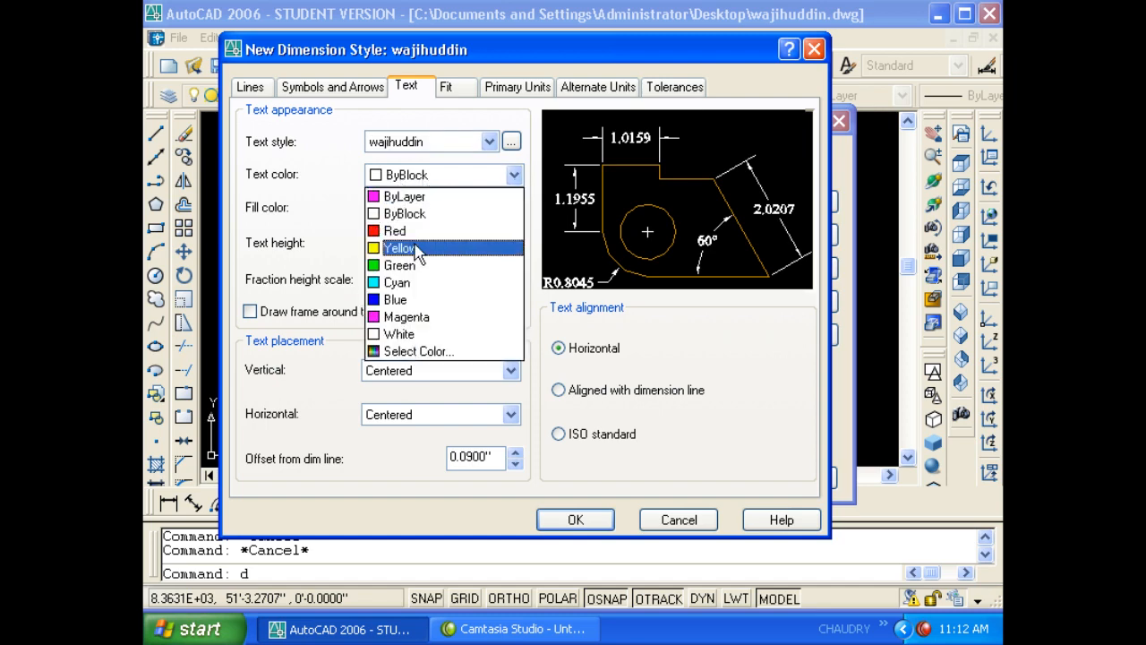
click(417, 250)
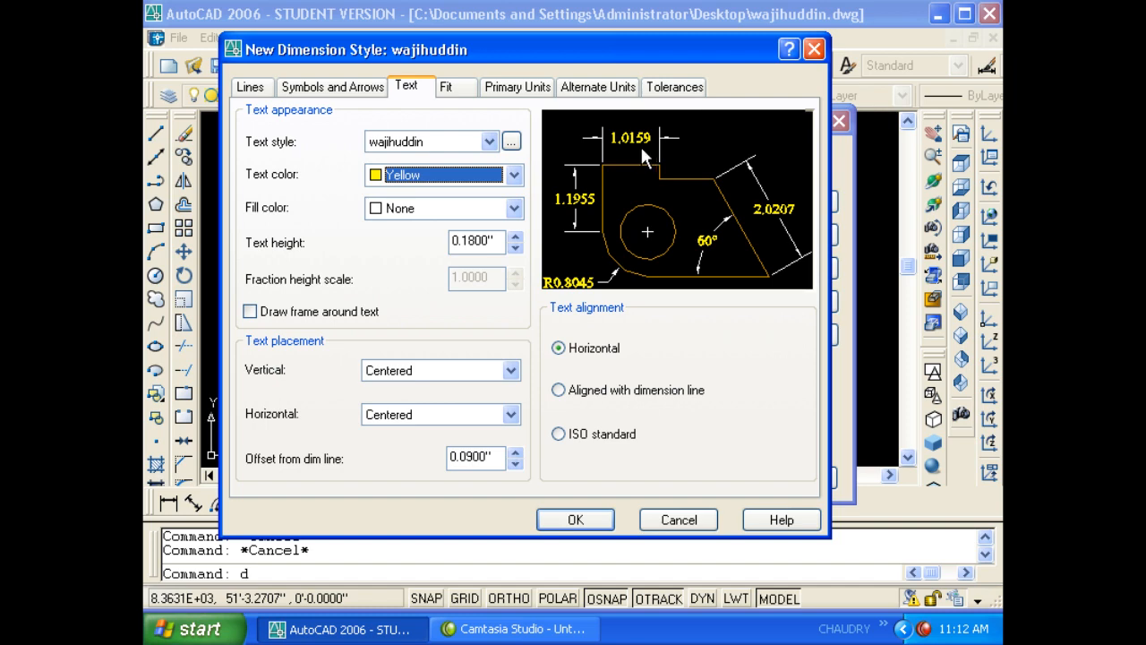
click(514, 175)
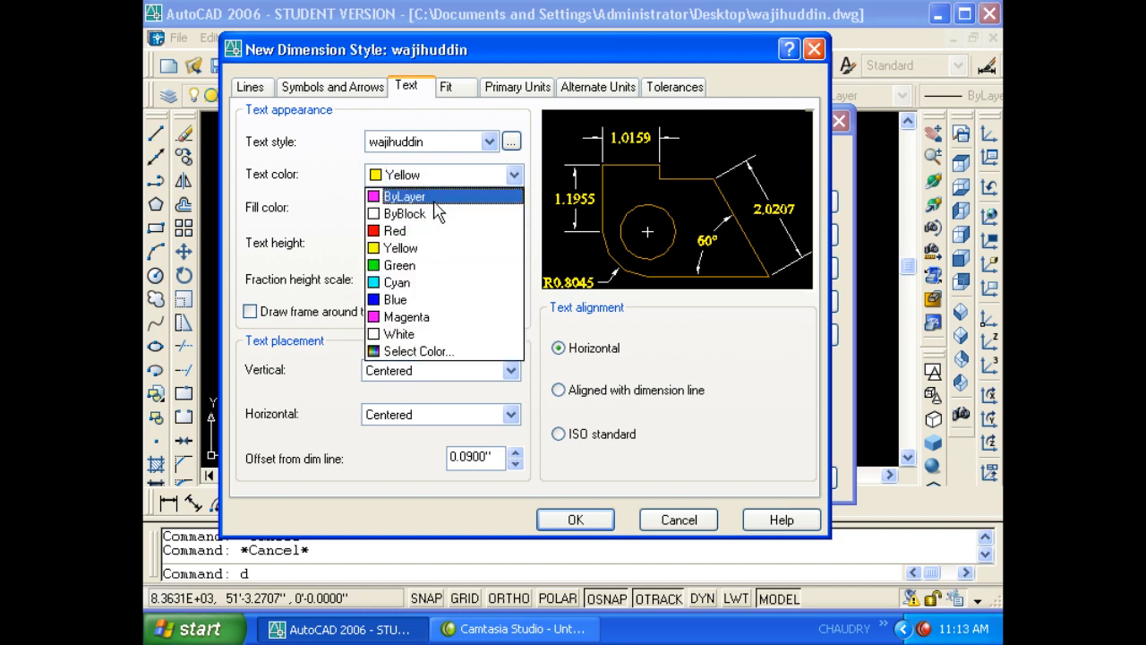
click(437, 214)
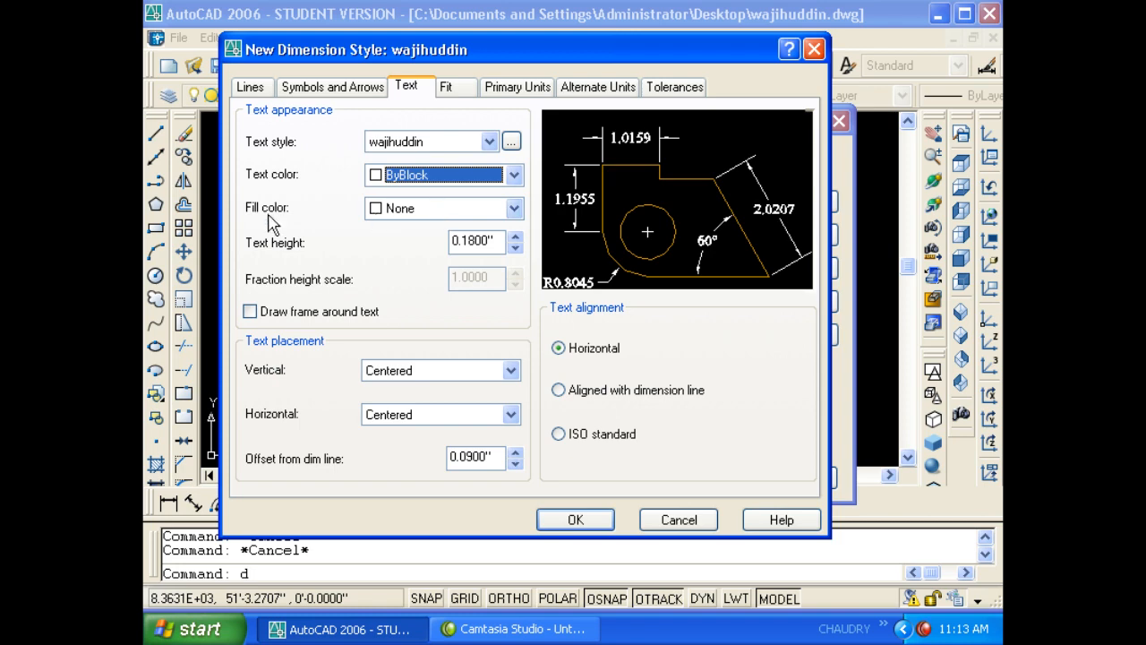
click(485, 207)
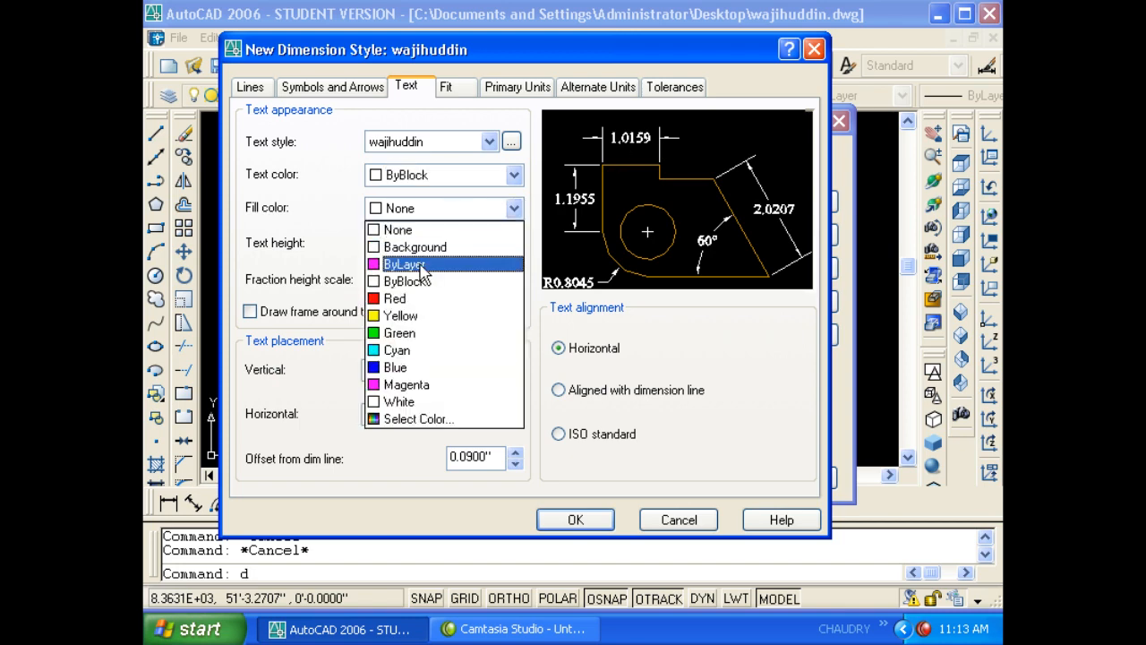
click(421, 261)
click(490, 208)
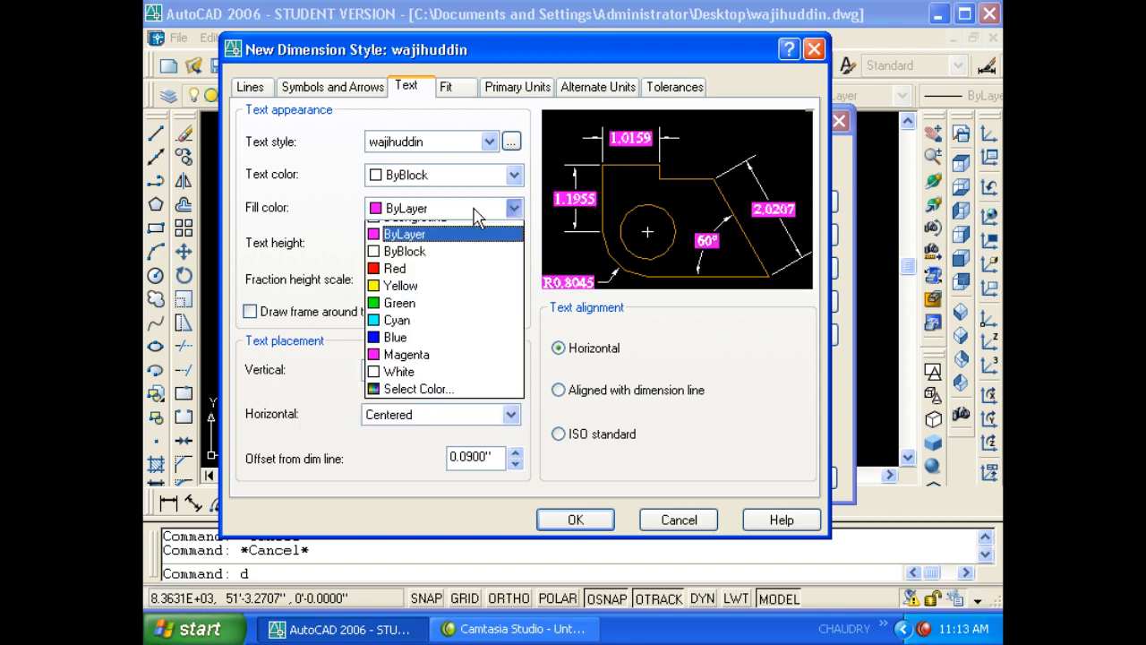
click(434, 240)
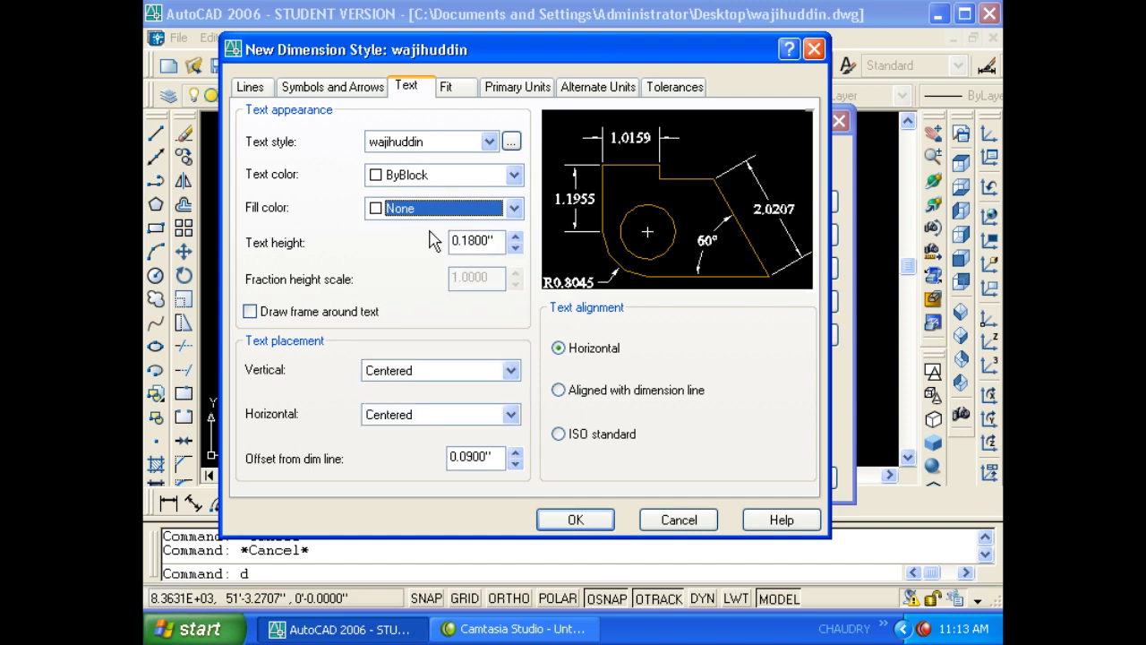
double_click(493, 242)
- Set the text height to 8 and the text alignment to ISO standard
text(8)
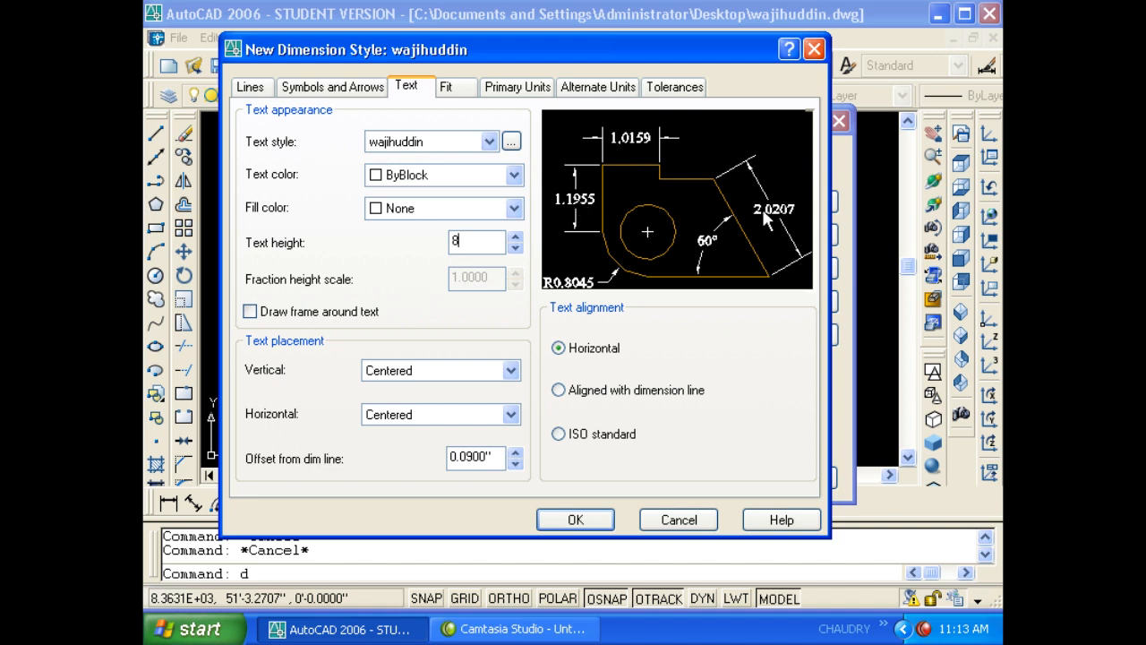
click(606, 391)
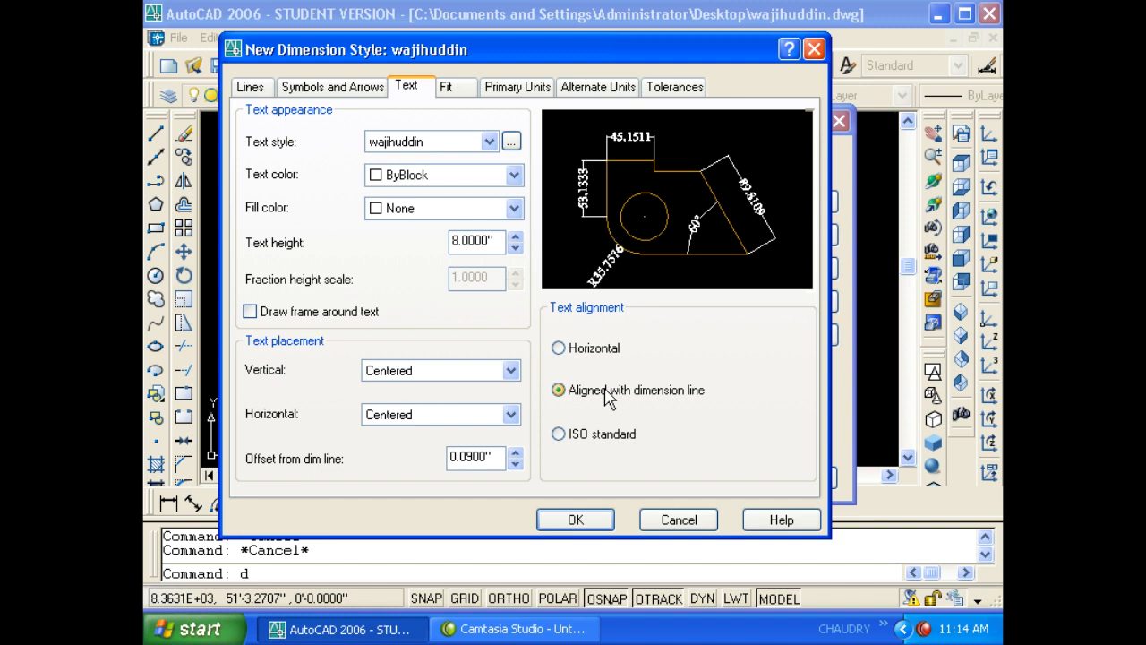
click(598, 435)
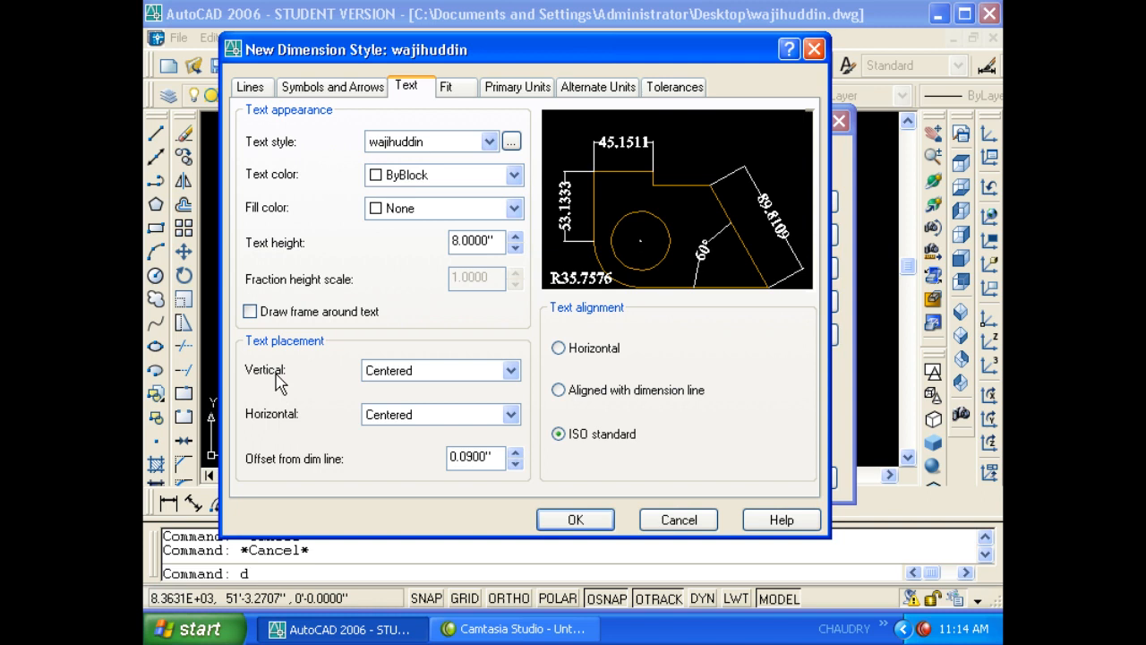
- Try Above, Outside and JIS vertical text placements, then return vertical placement to Centered
click(394, 373)
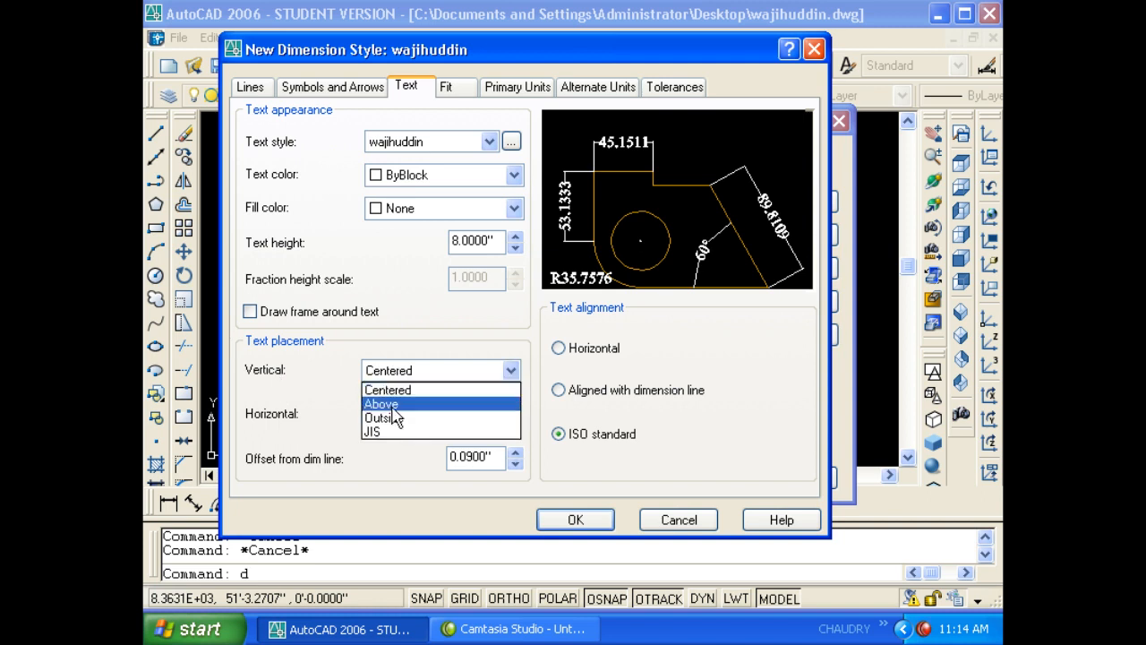
click(393, 408)
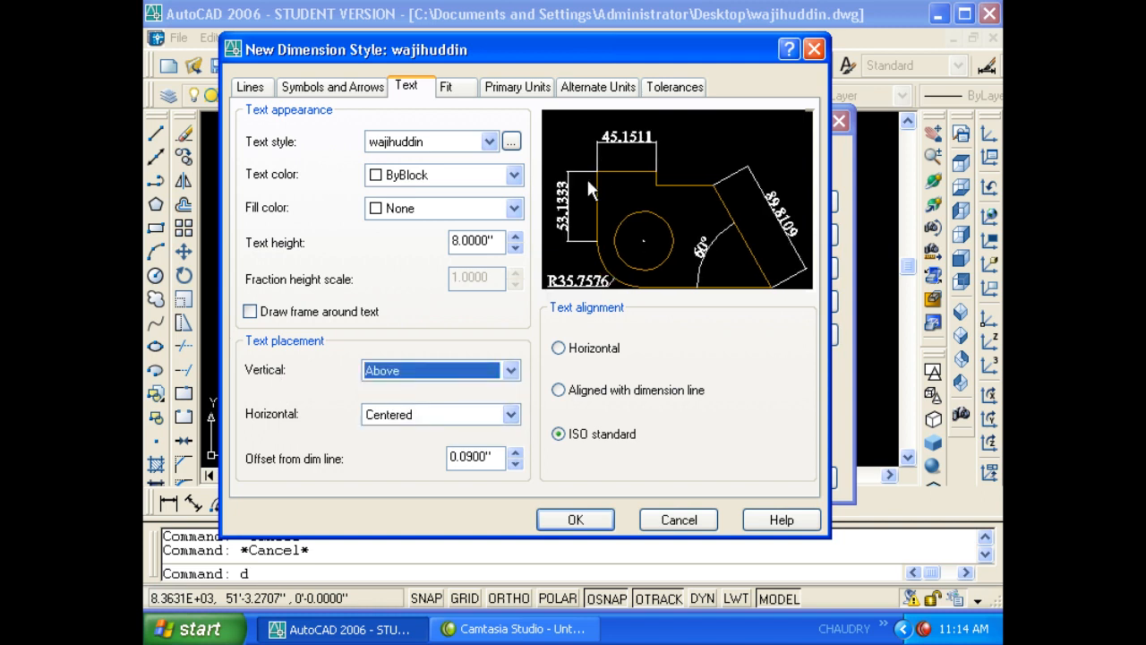
click(439, 369)
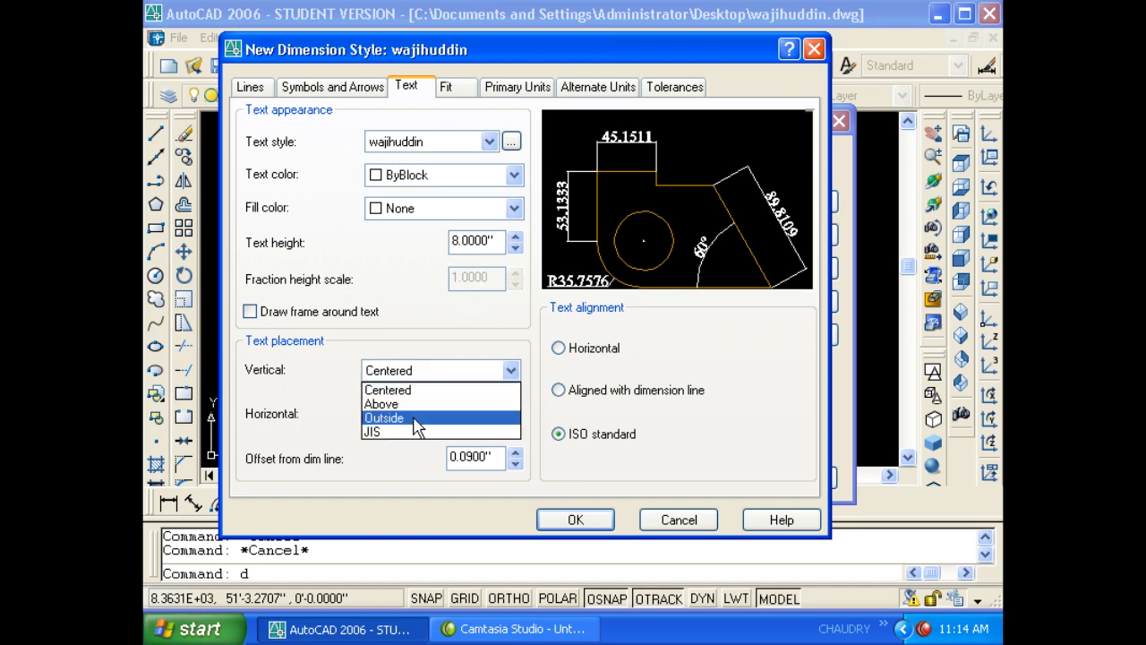
click(415, 419)
click(440, 371)
click(422, 431)
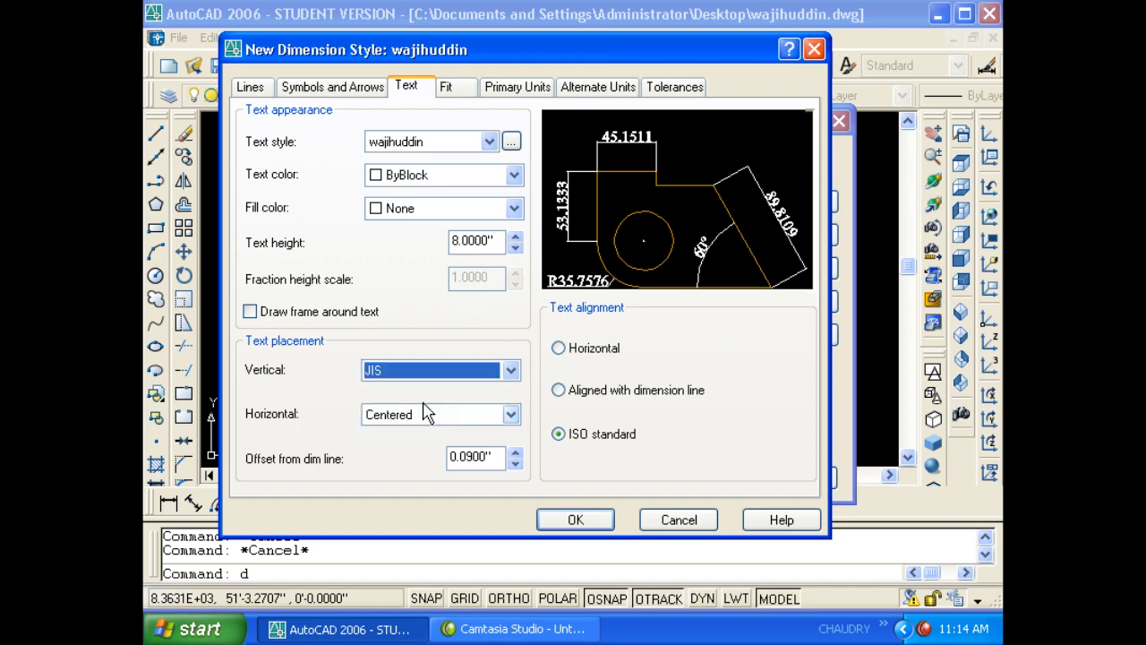
click(429, 371)
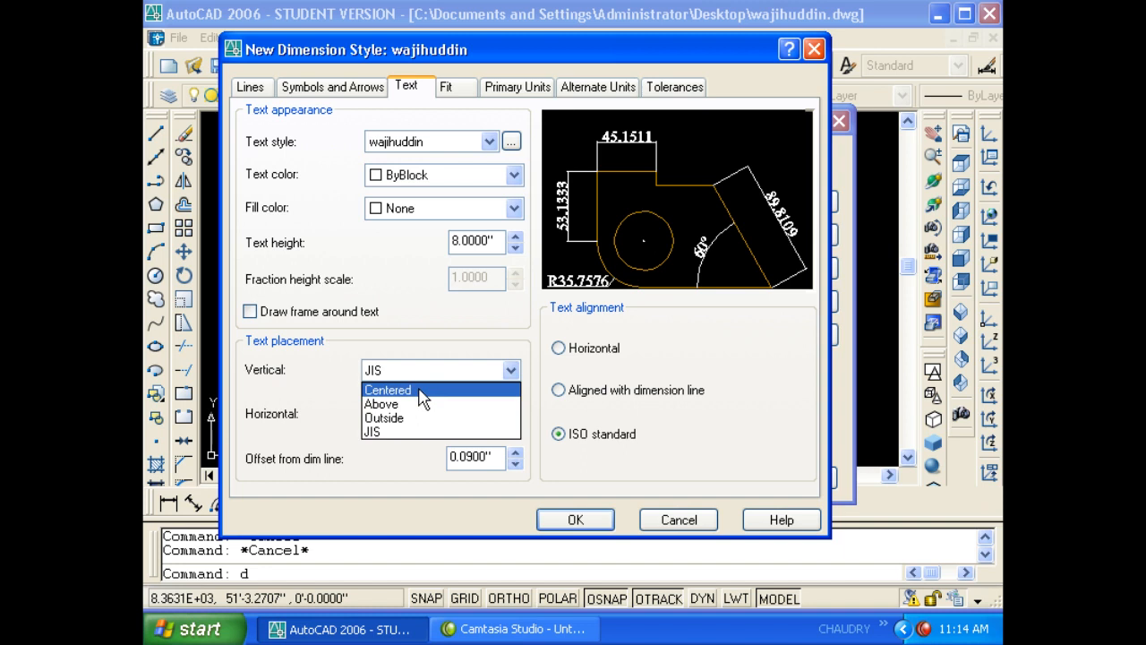
click(424, 394)
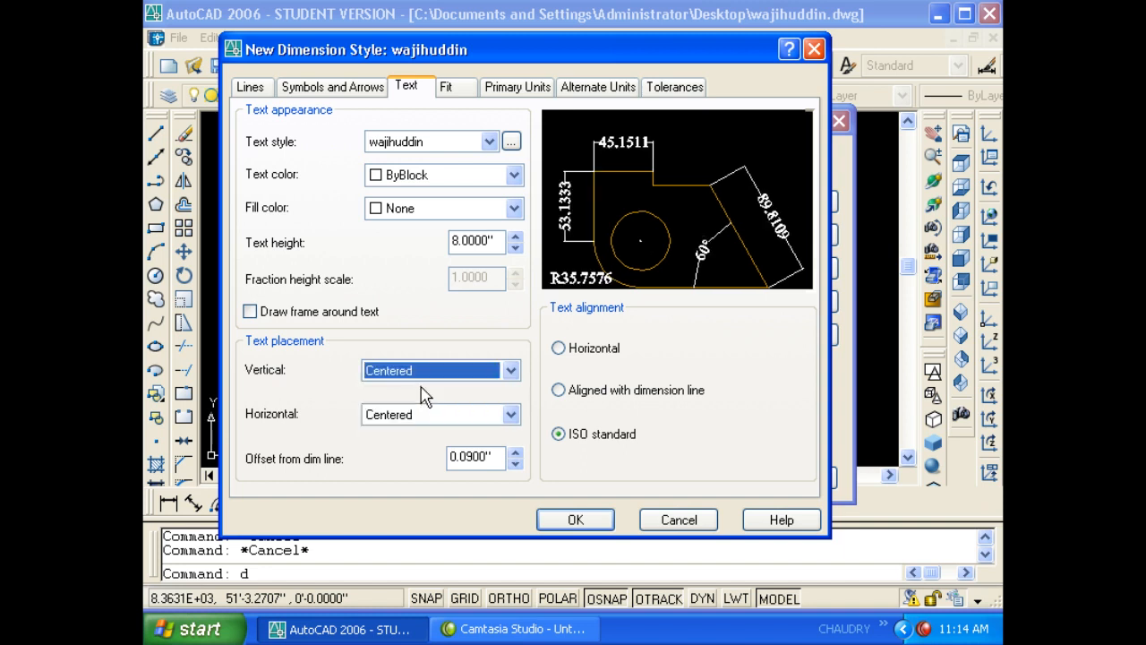
- Cycle horizontal placement through the extension-line options, then keep it Centered
click(366, 417)
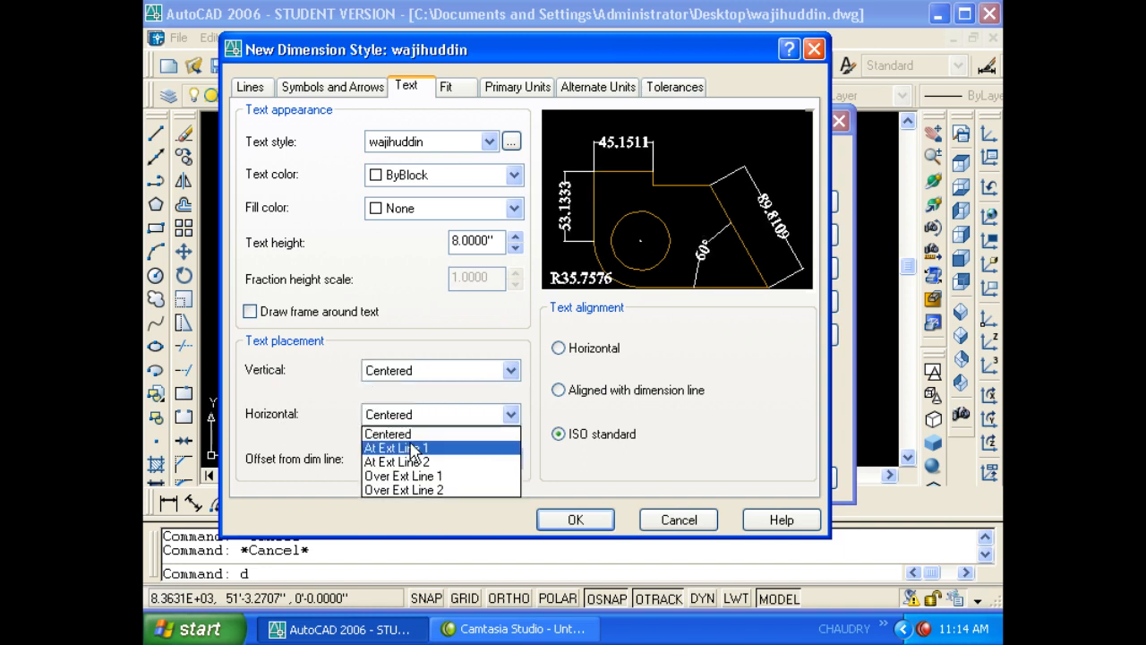
click(412, 450)
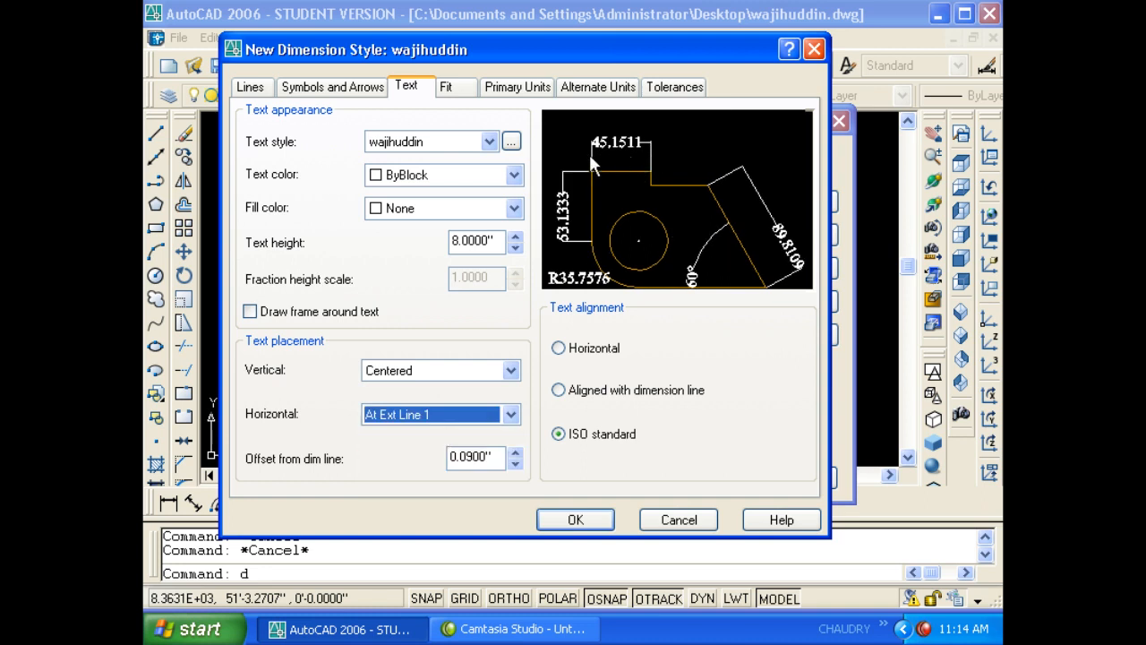
click(448, 414)
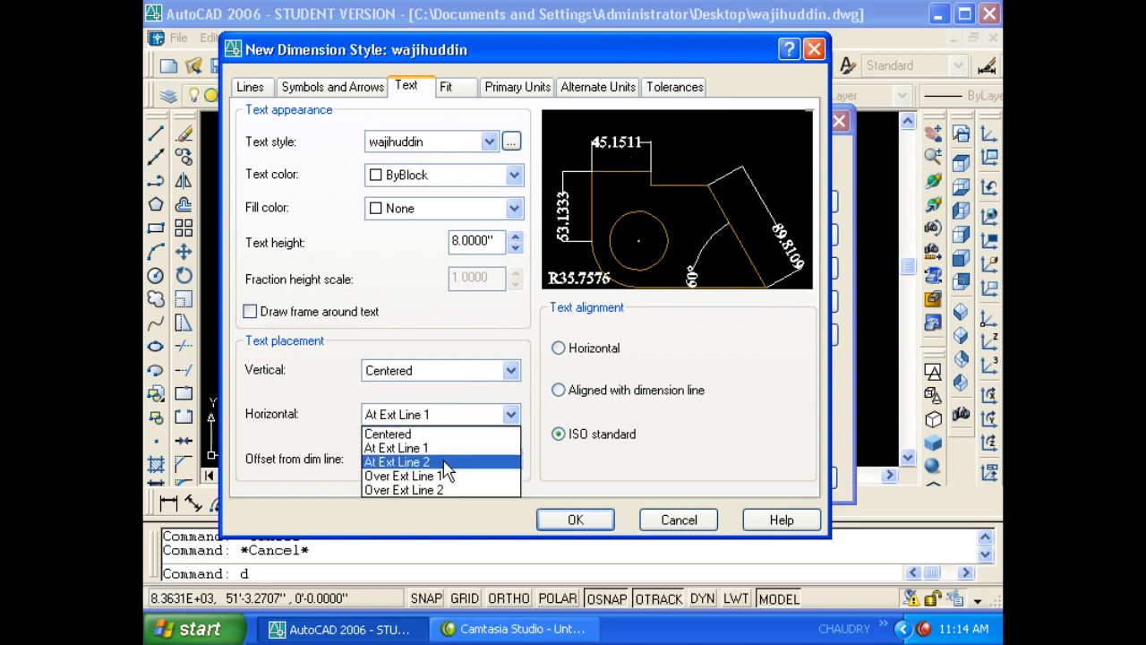
click(441, 459)
click(446, 427)
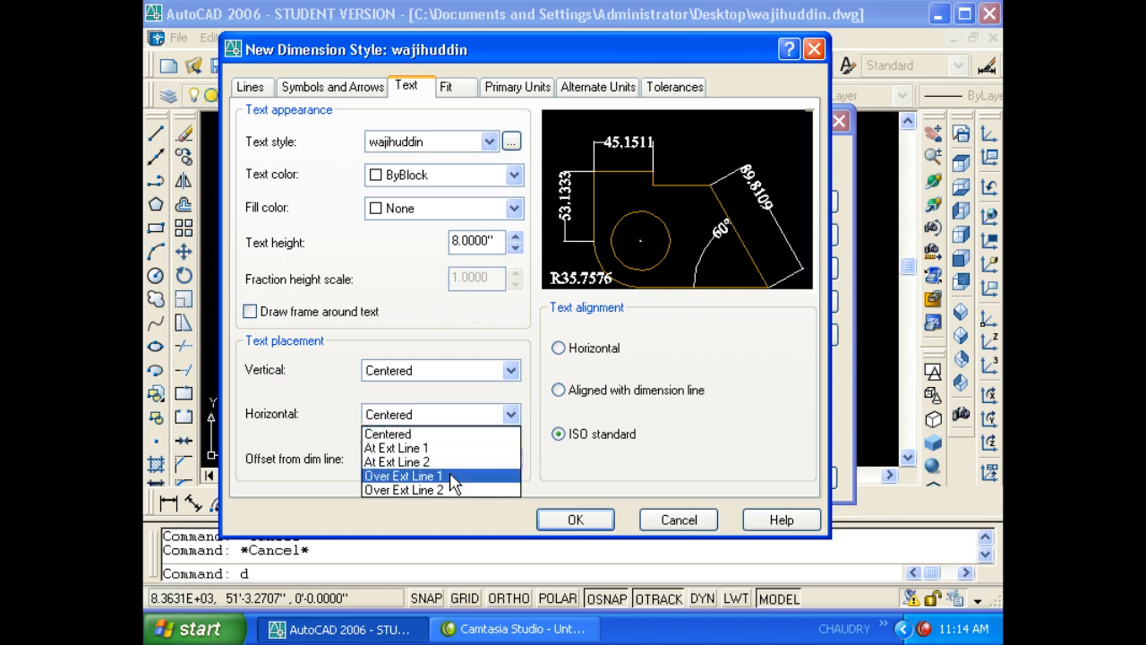
click(450, 476)
click(447, 415)
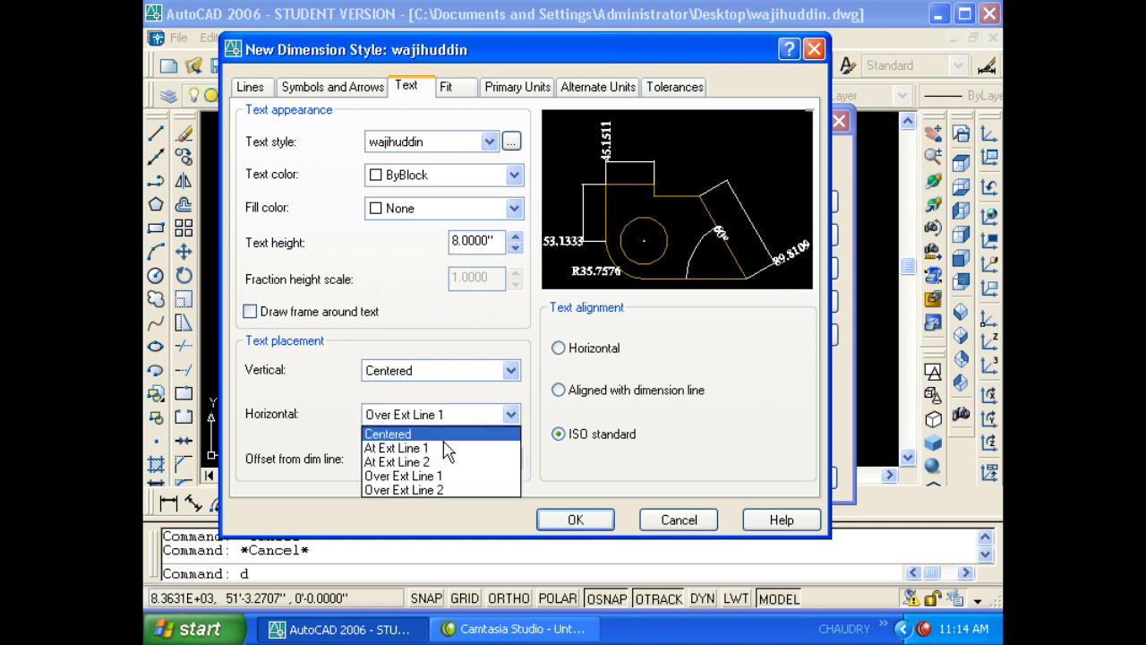
click(445, 492)
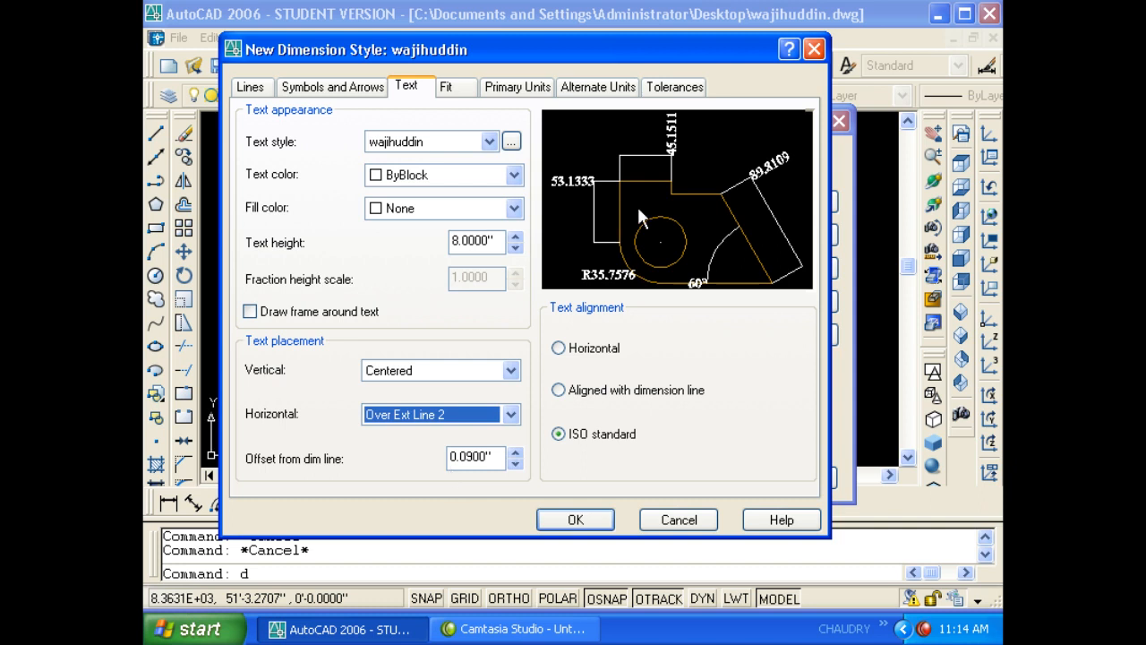
click(457, 415)
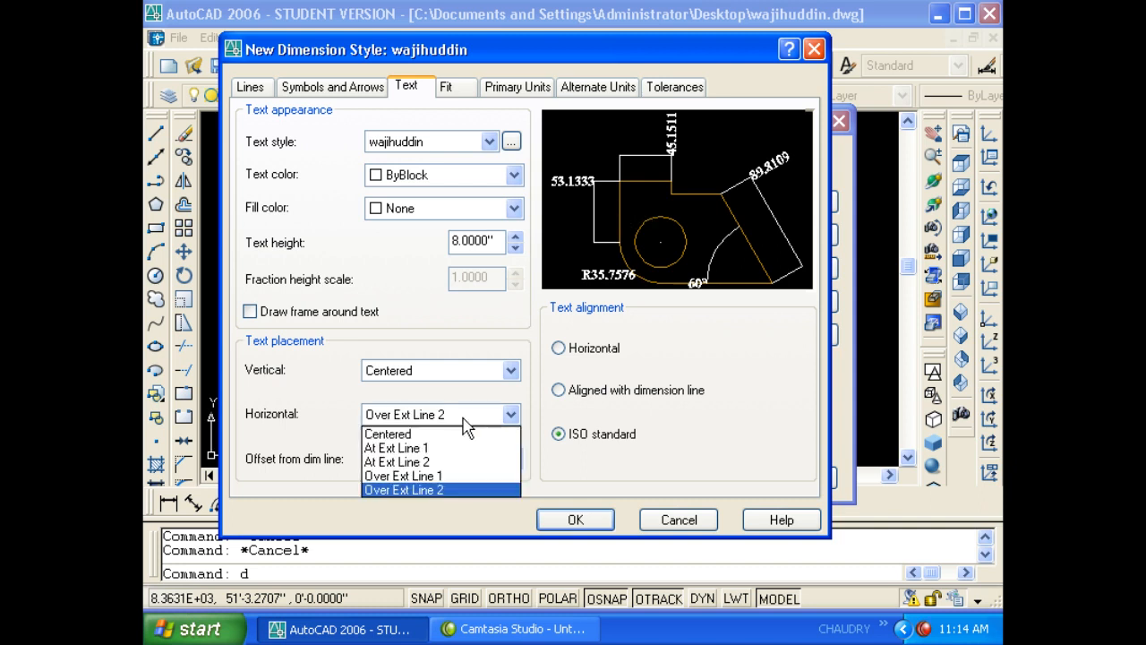
click(455, 434)
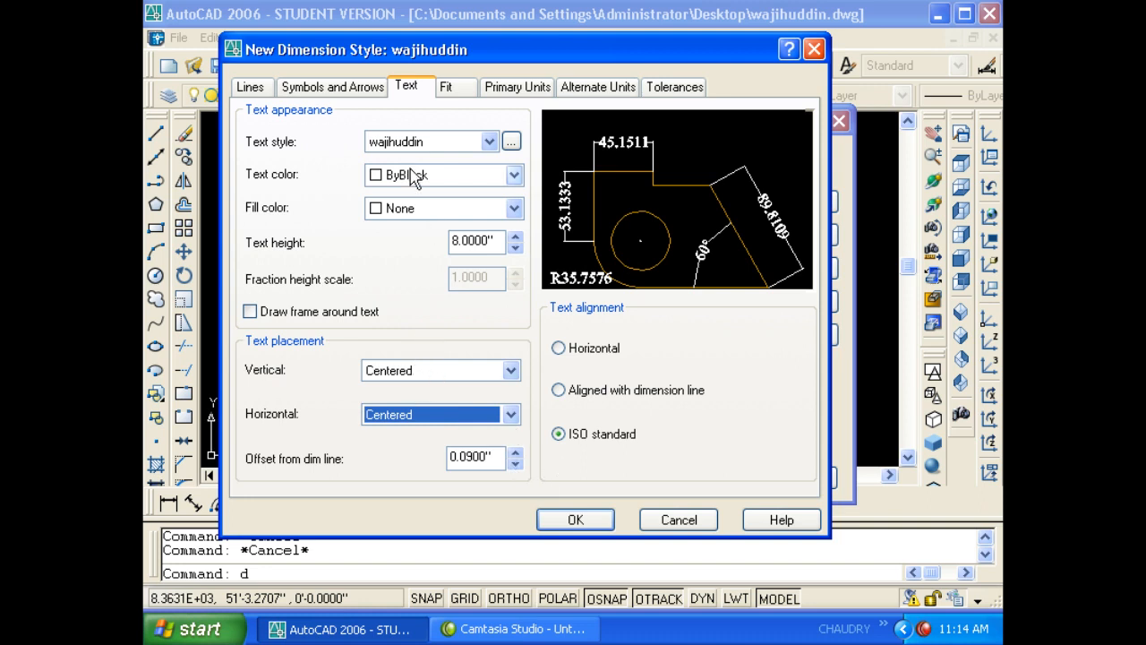
- Set the primary unit format to Engineering with 0'-0" precision
click(501, 92)
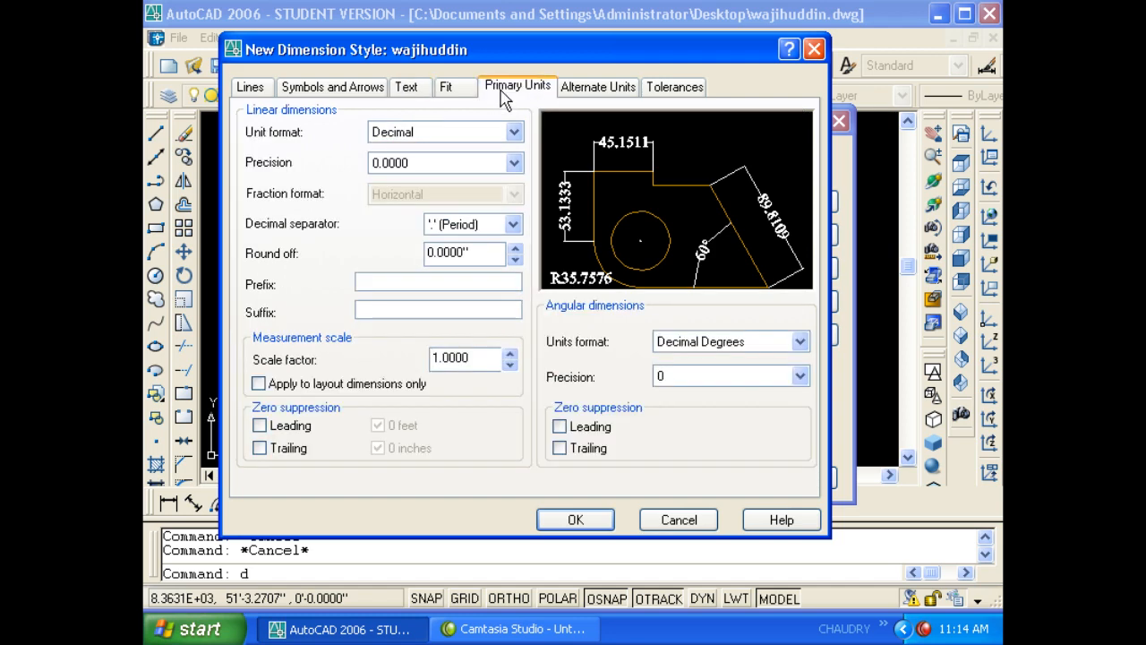
click(450, 135)
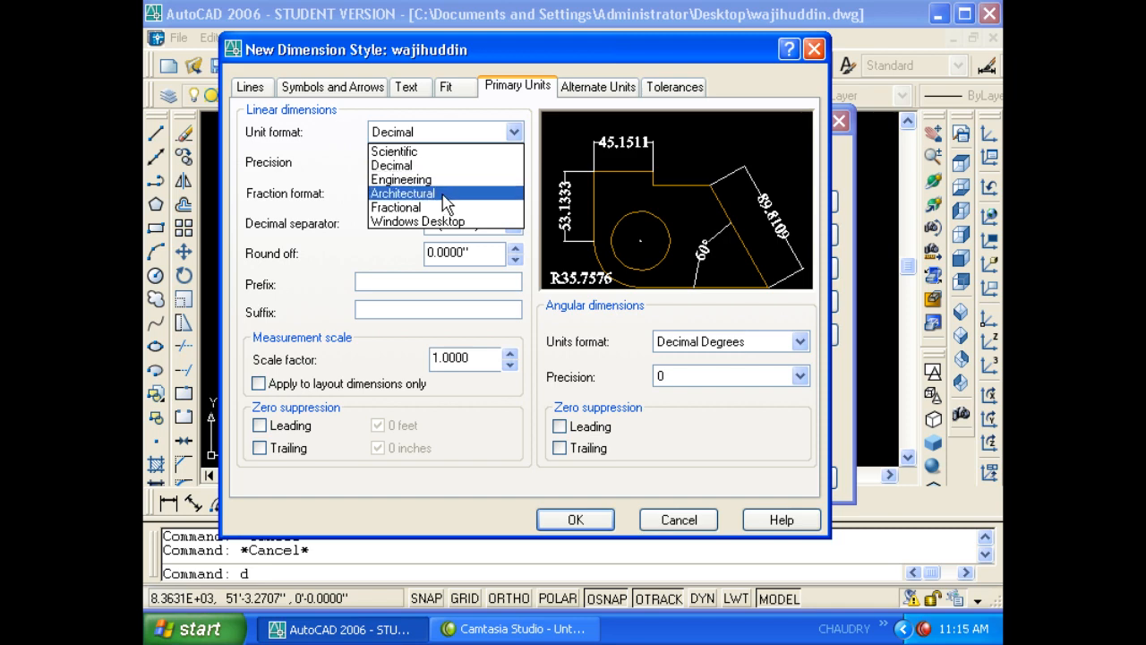
click(442, 182)
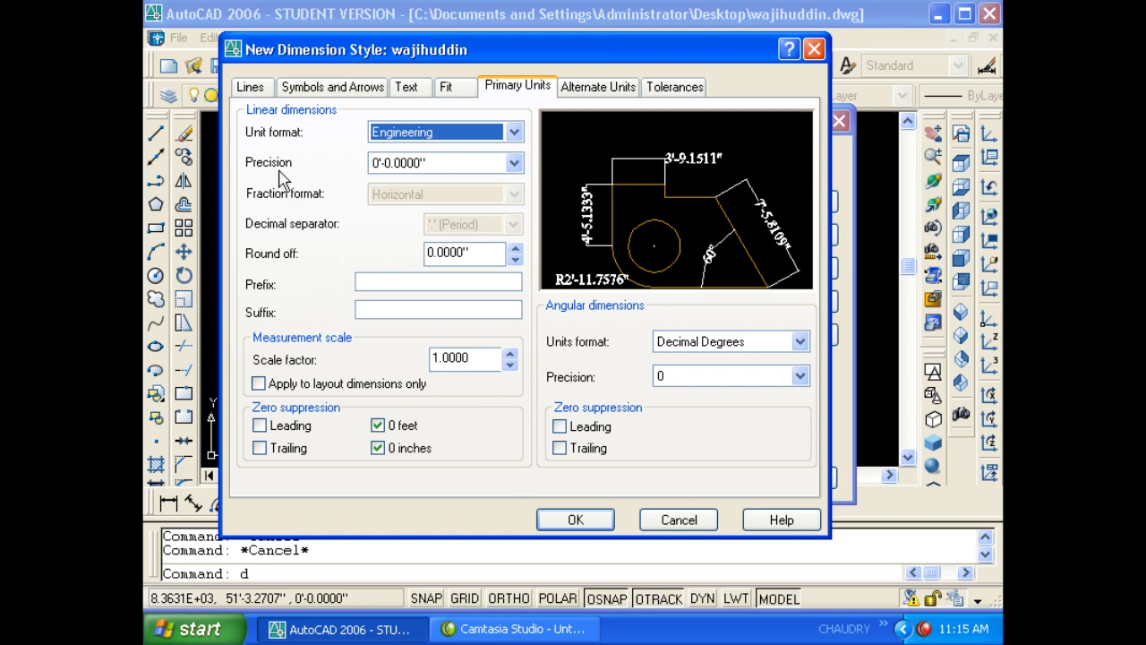
click(399, 167)
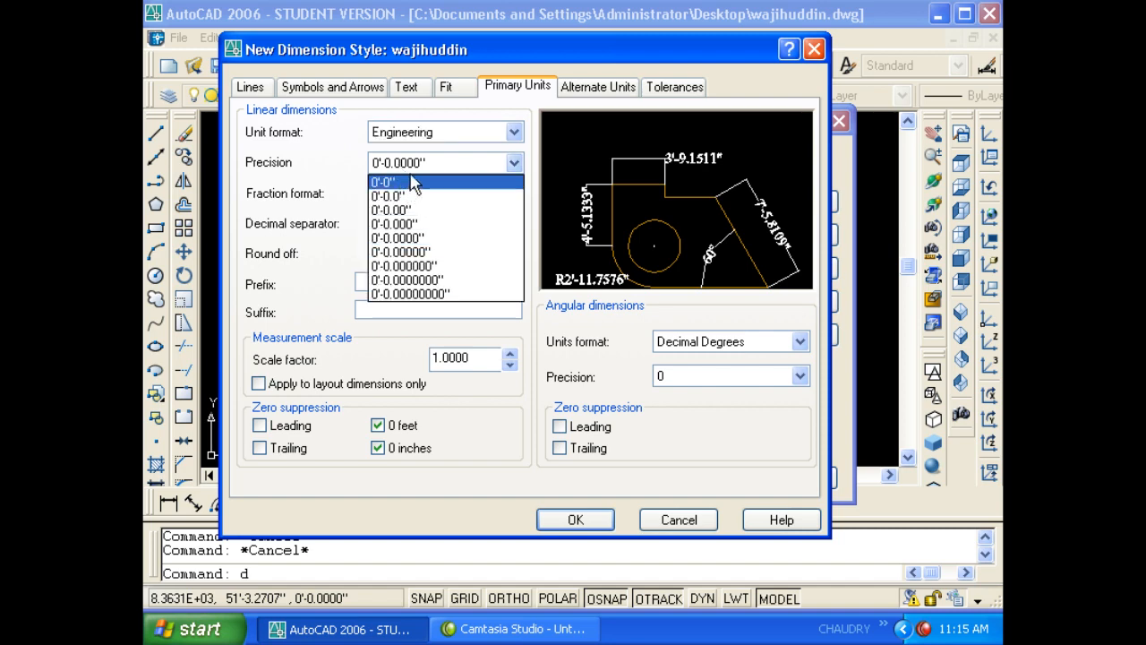
click(410, 172)
click(440, 170)
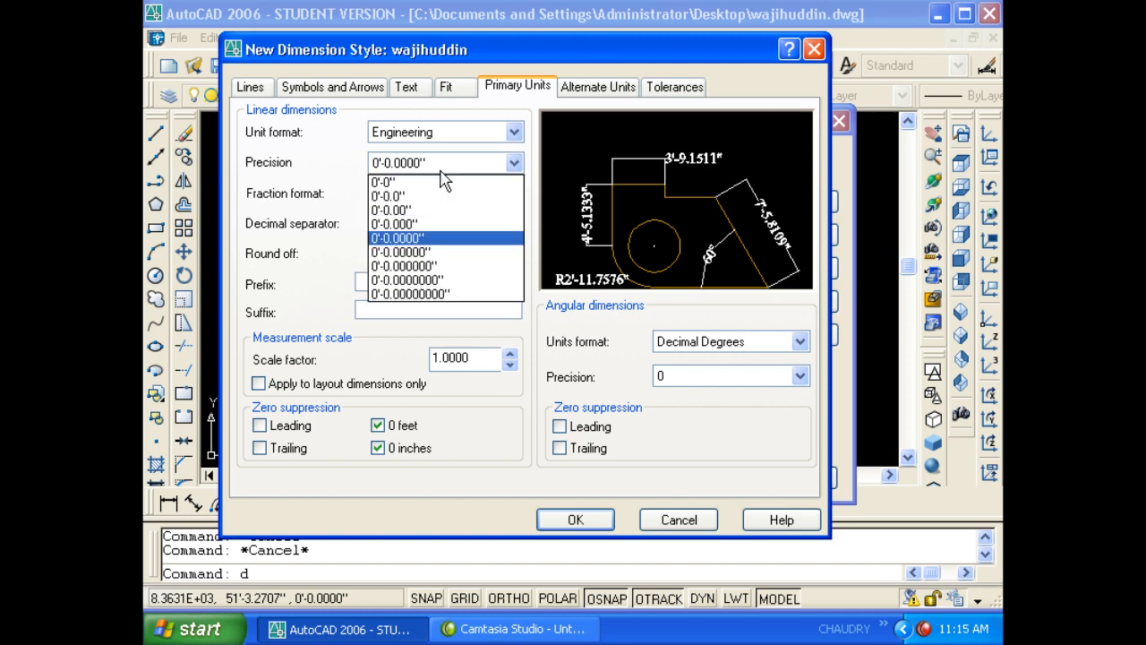
click(445, 182)
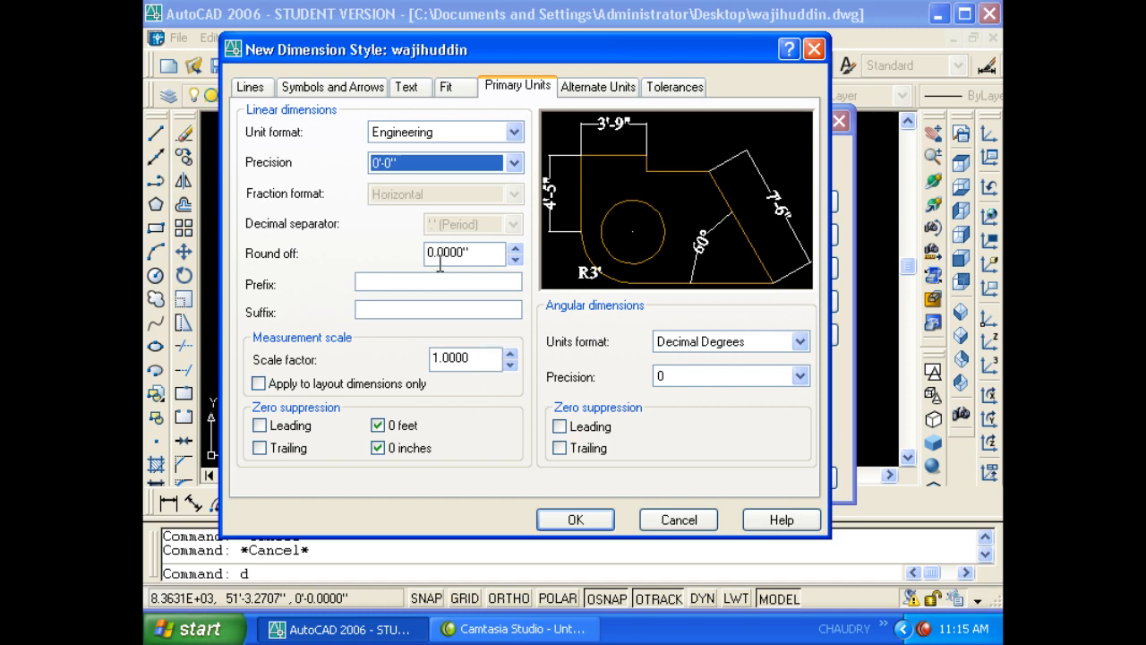
click(365, 93)
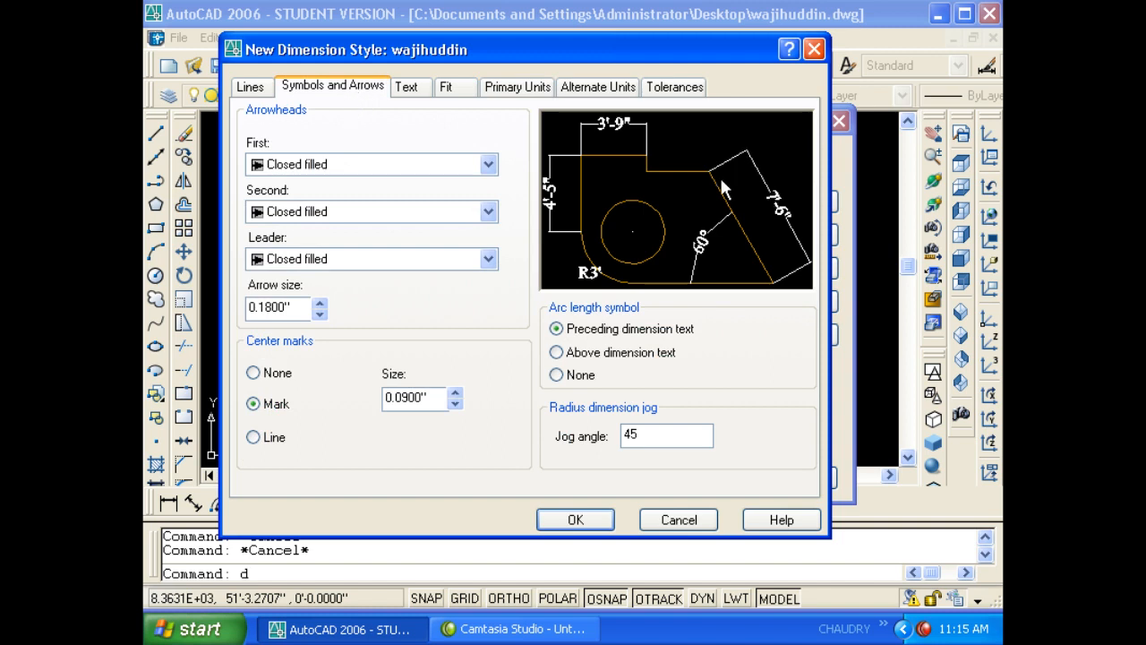
- Use Dot arrowheads at both ends with an arrow size of 4
click(388, 165)
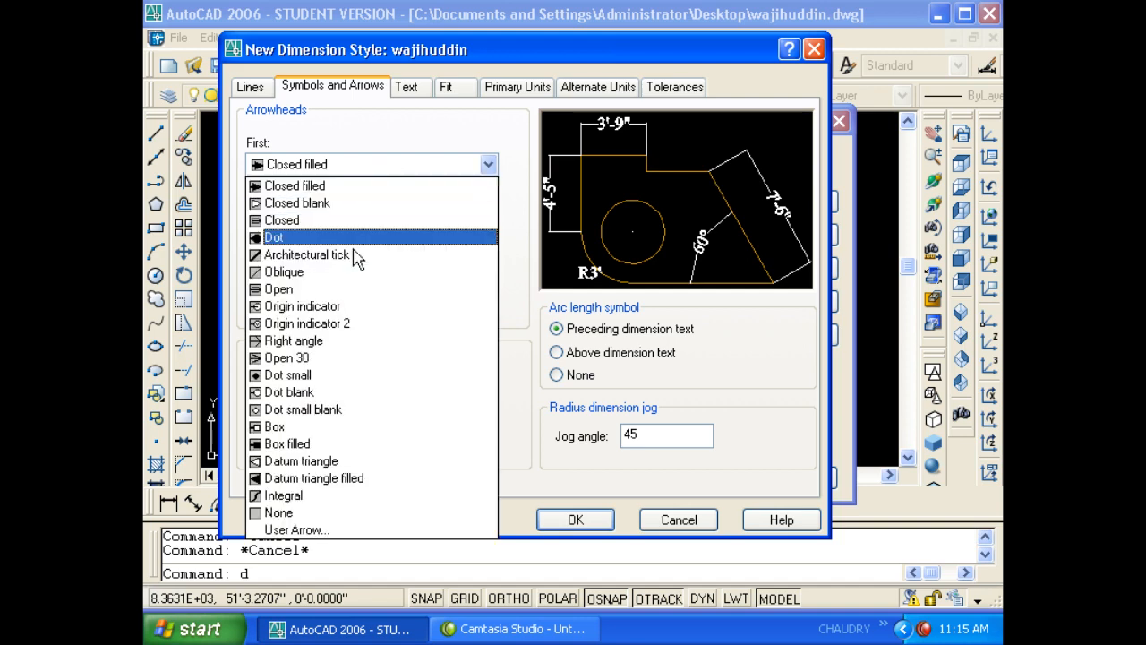
click(320, 238)
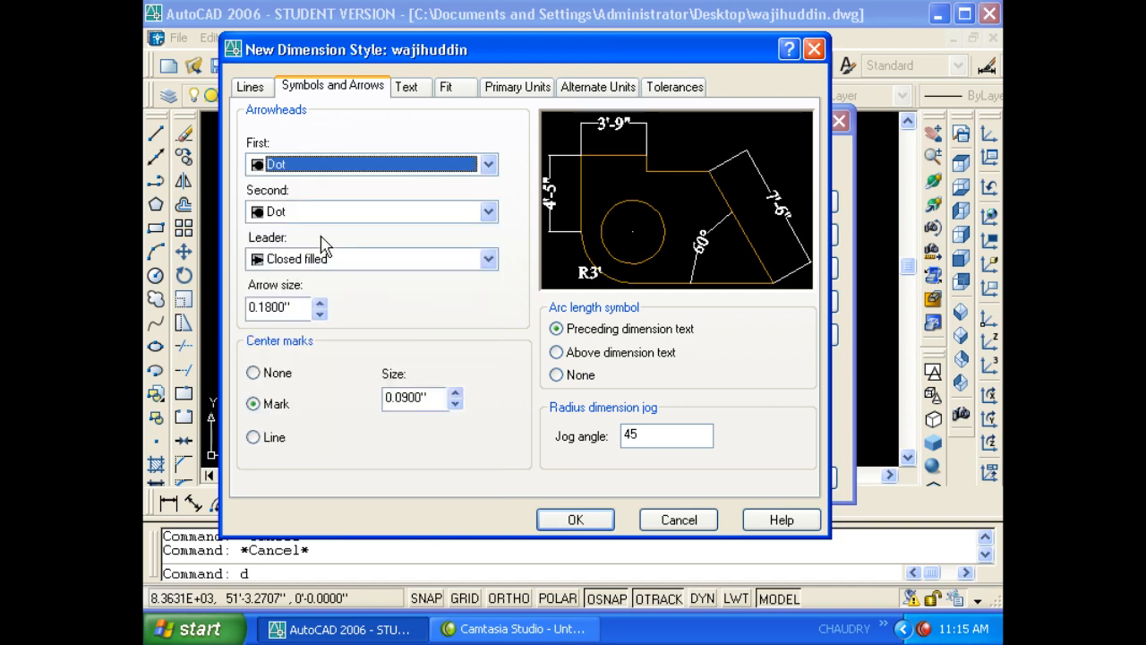
double_click(288, 308)
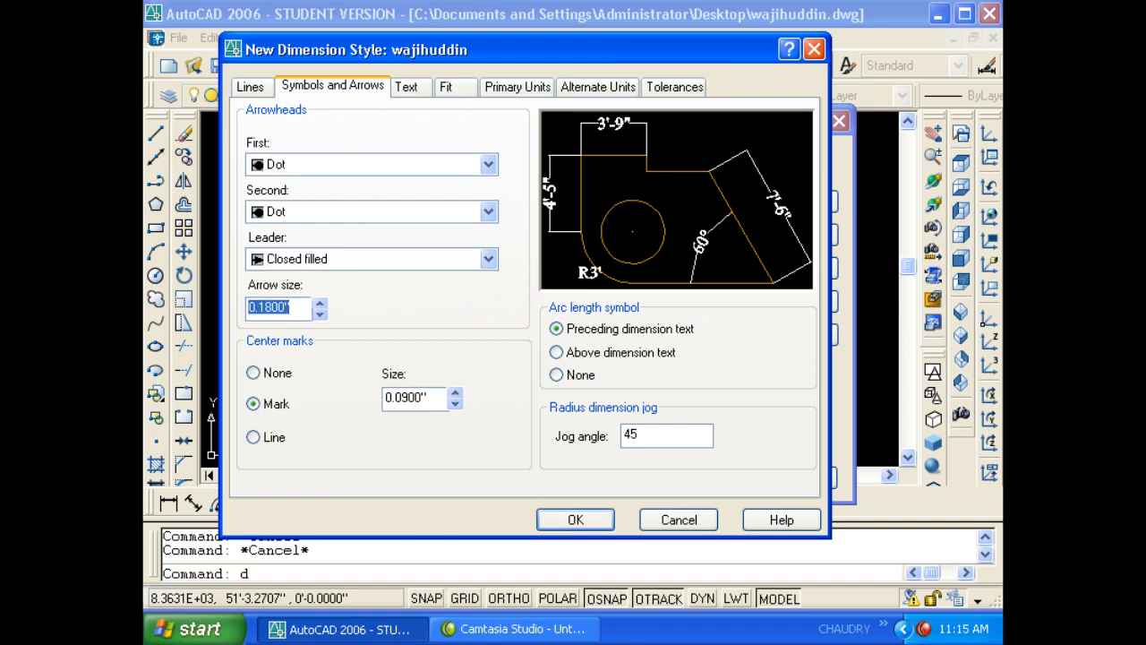
text(4)
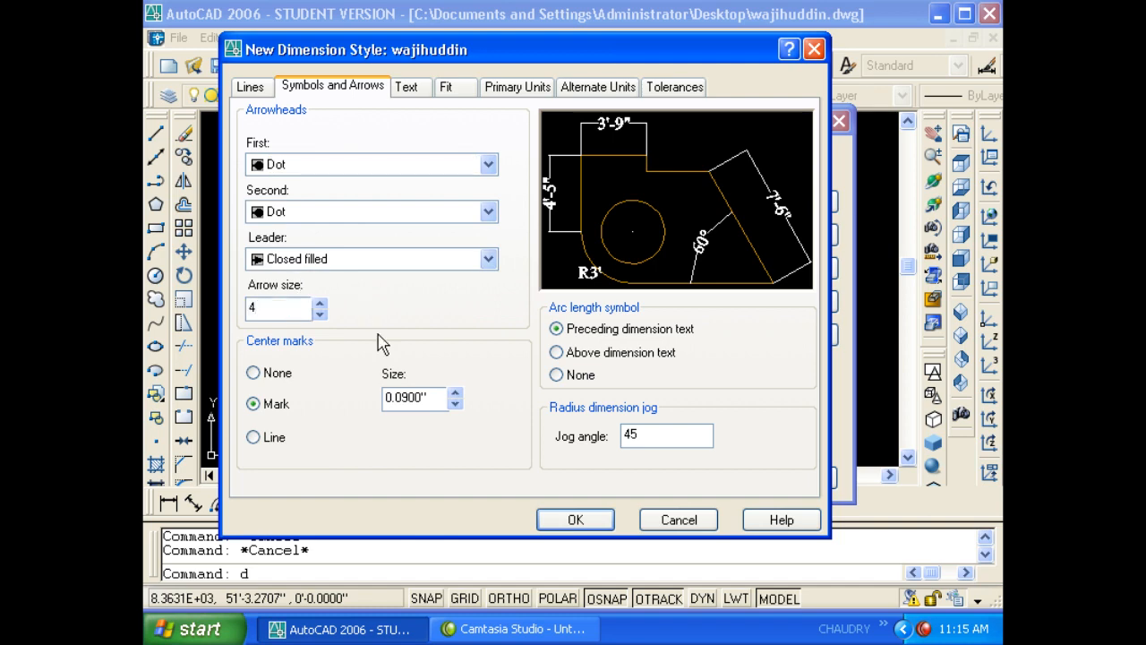
click(392, 205)
click(465, 136)
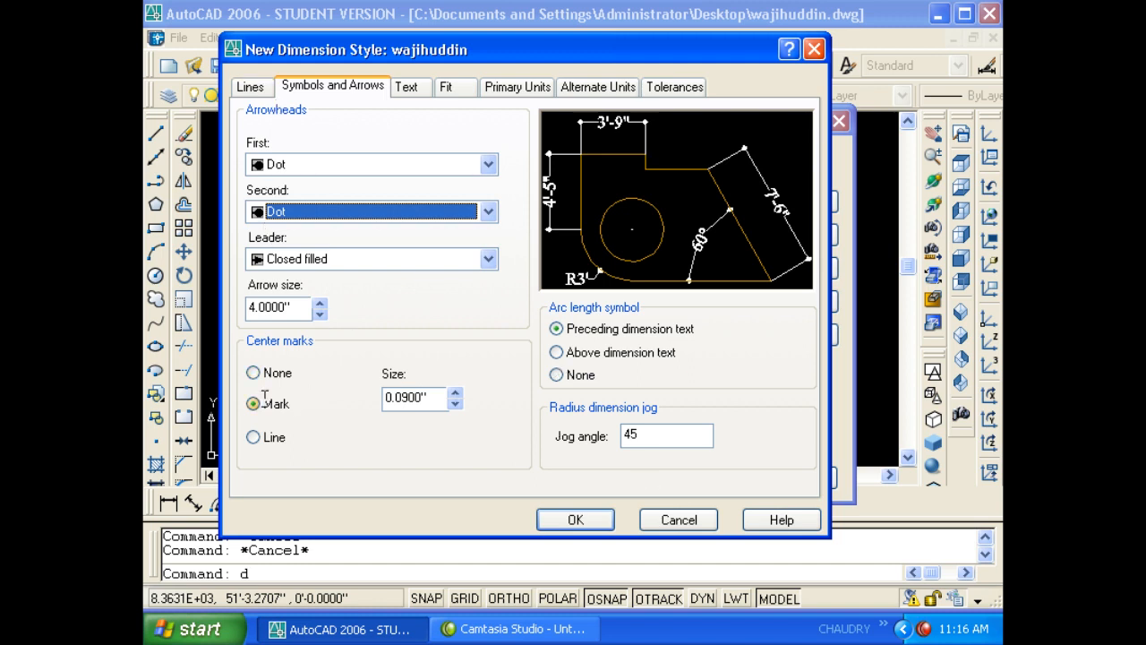
- Set the centre mark size to 4
click(439, 396)
double_click(439, 397)
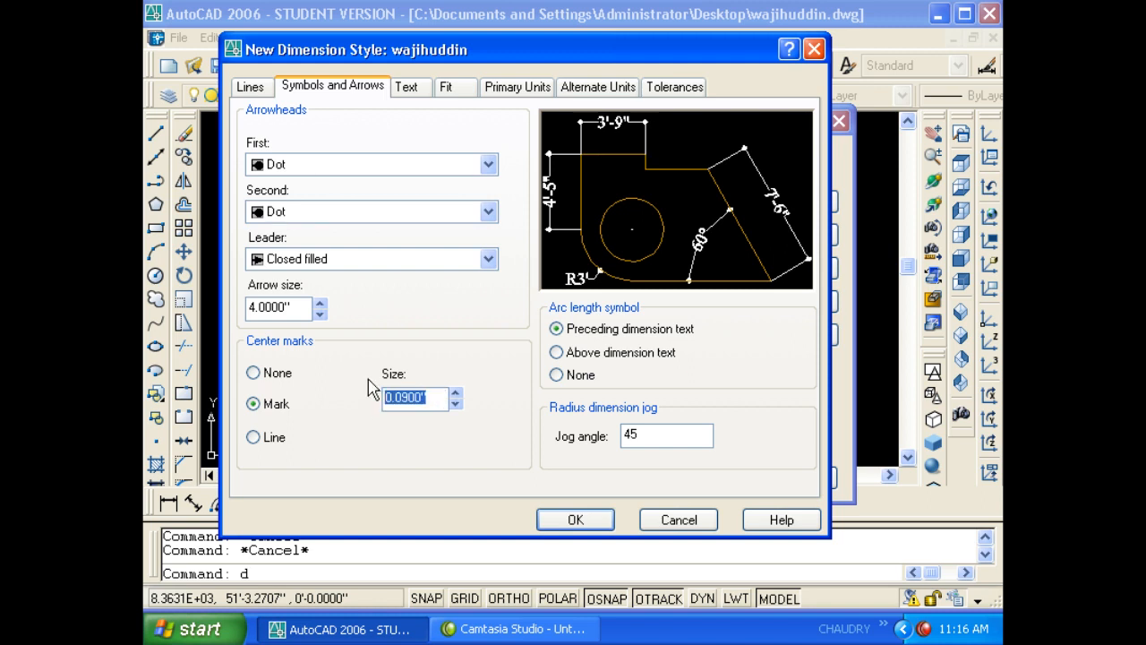
text(4)
click(290, 309)
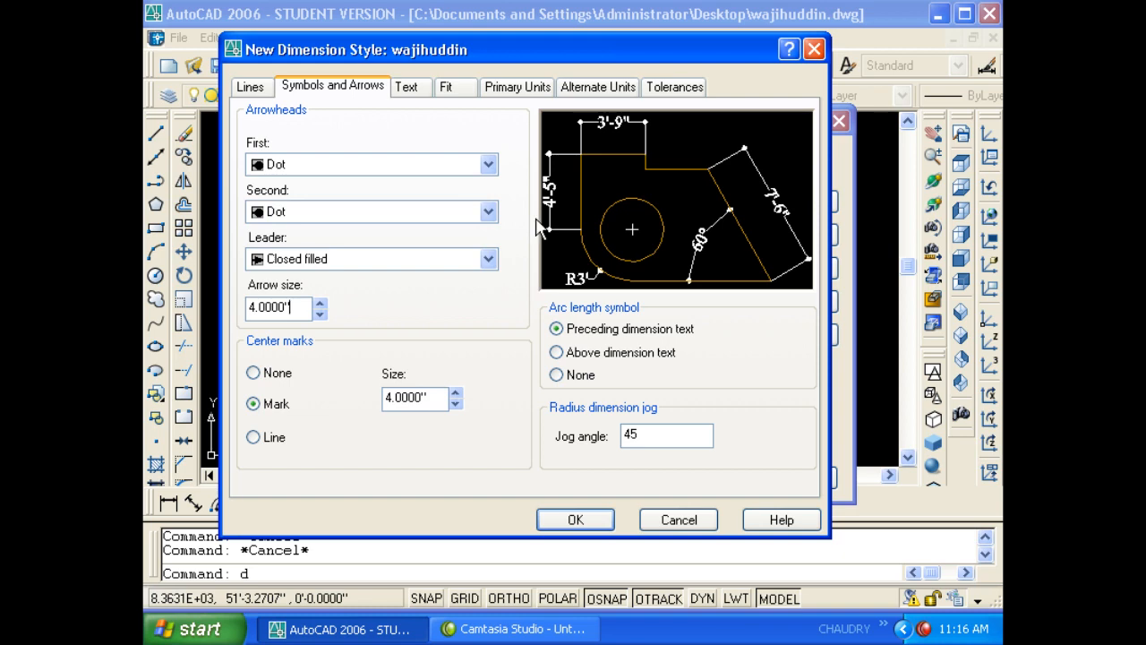
click(257, 89)
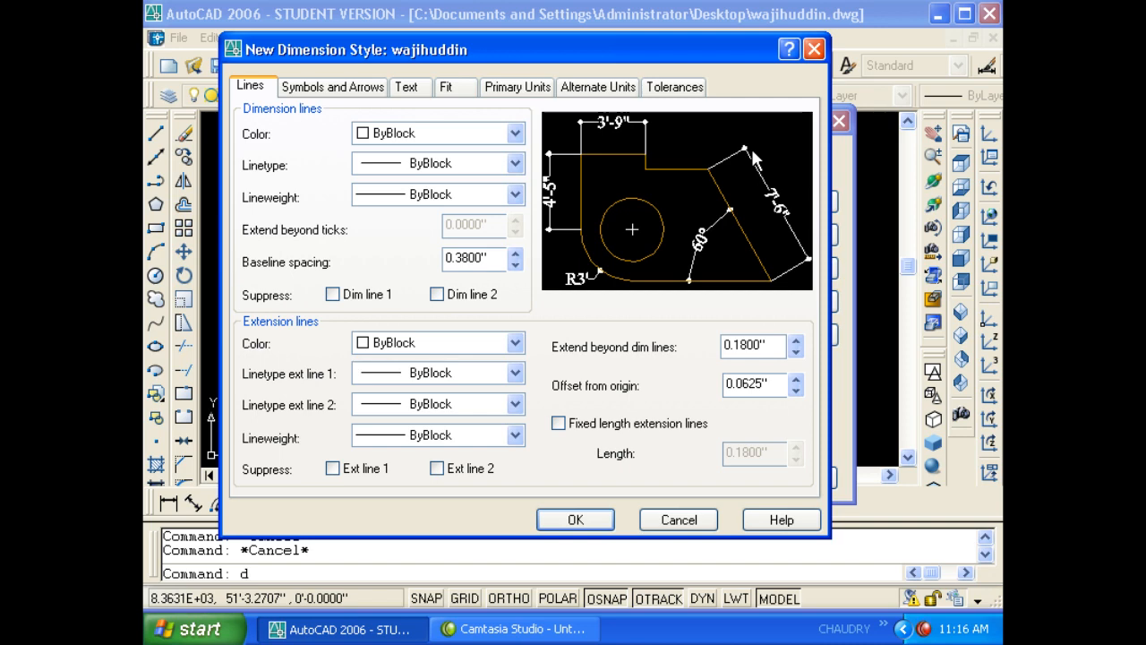
- Set extension lines to extend 6 beyond dimension lines and offset 6 from origin, then save the style
drag(772, 345, 726, 346)
text(6)
click(769, 385)
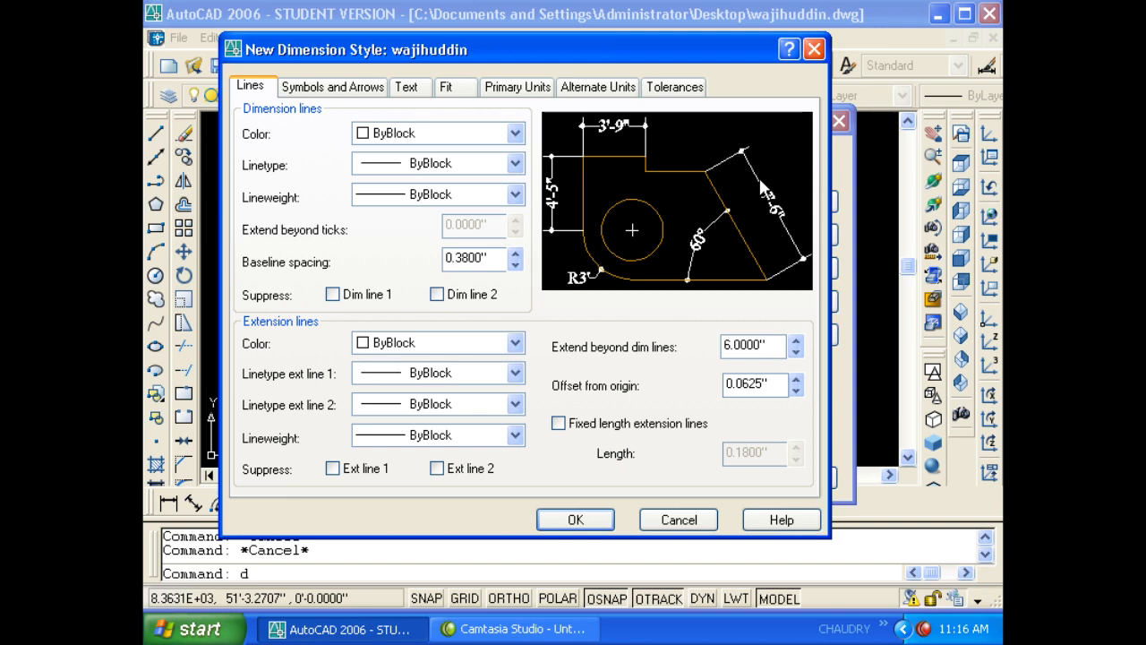
drag(788, 383, 730, 384)
text(6)
click(759, 346)
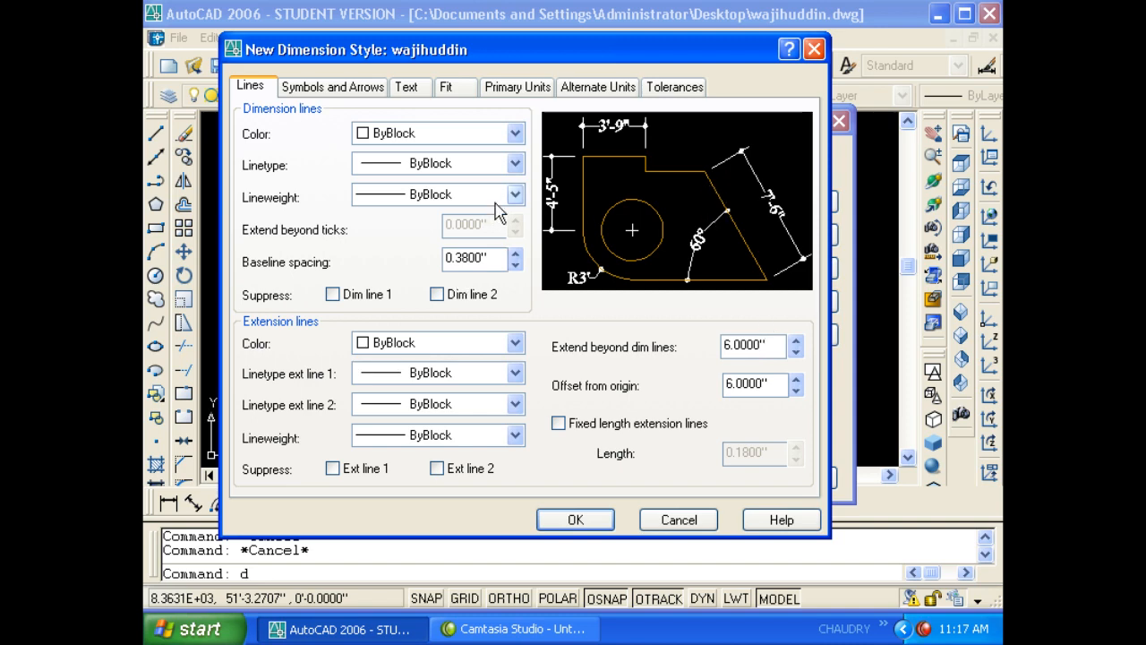
click(577, 521)
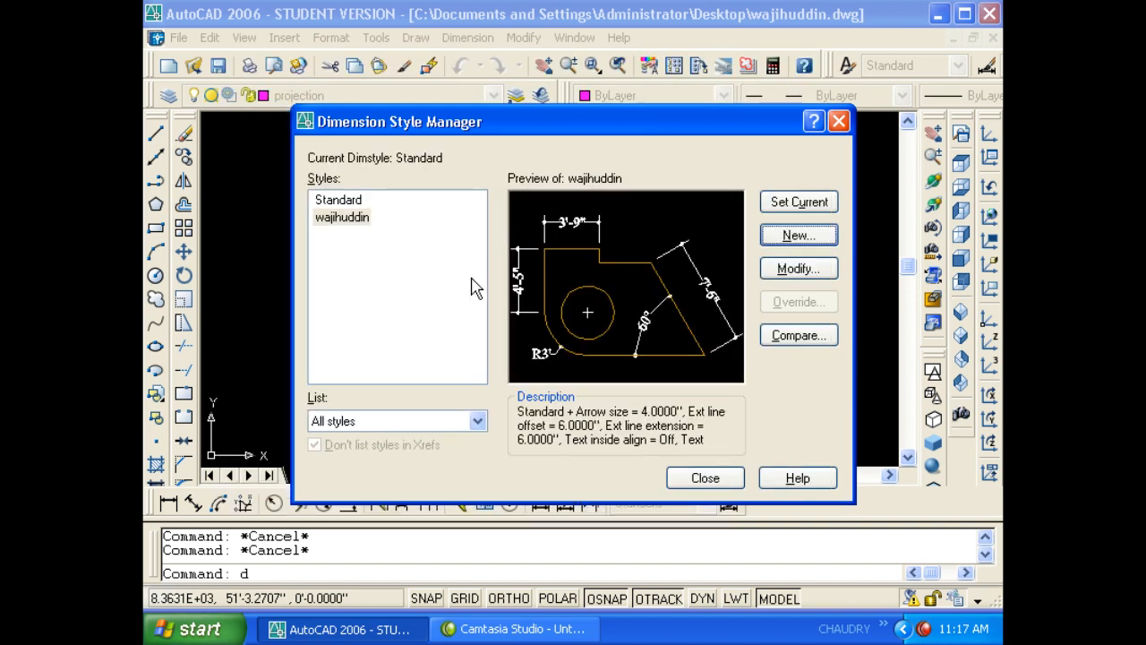
- Make the new dimension style current and close the Dimension Style Manager
click(341, 224)
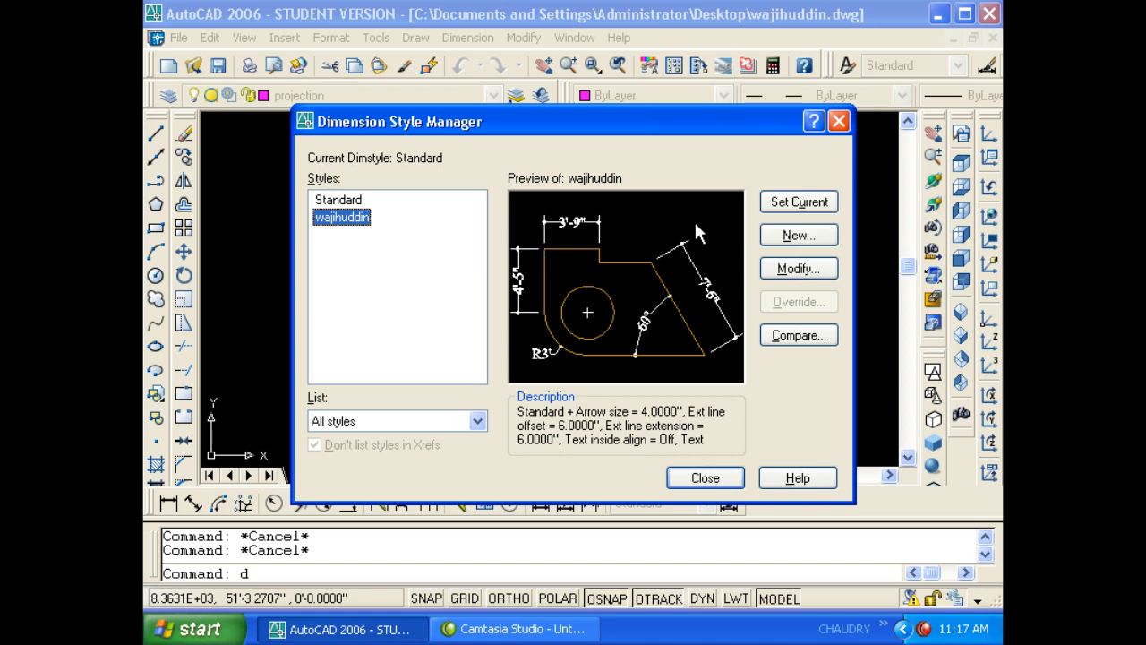
click(775, 206)
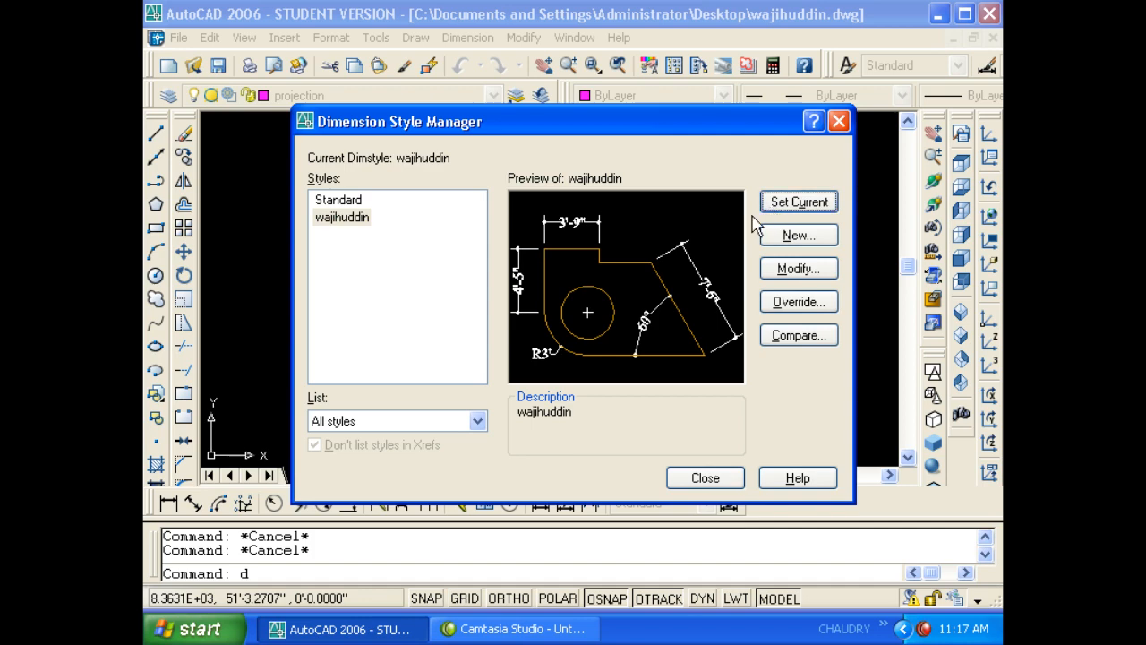
click(702, 479)
double_click(683, 320)
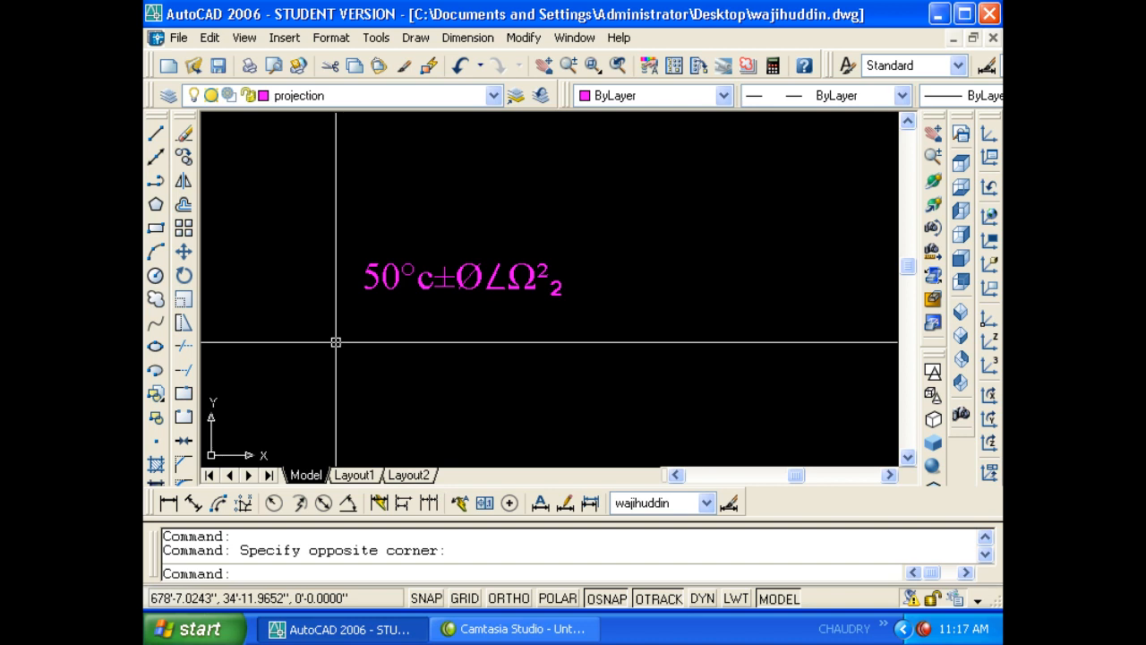
- Reopen the Dimension Style Manager with the D command
text(d)
key(Return)
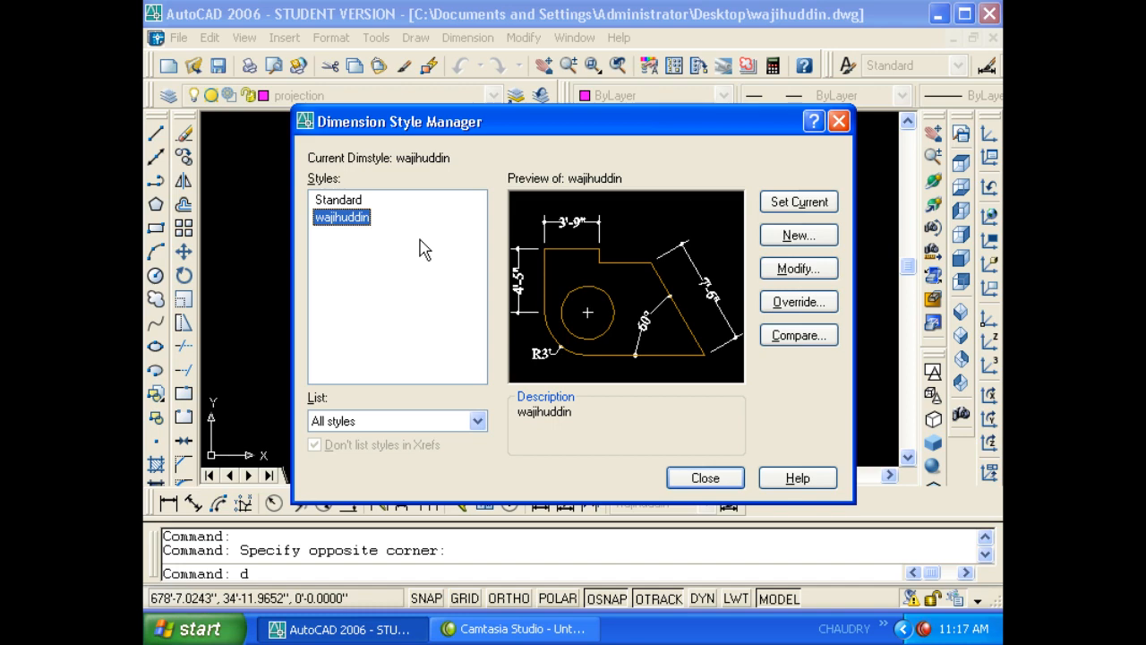
- Open the current style for modification and review its Primary Units, Text, Symbols and Lines tabs
click(776, 276)
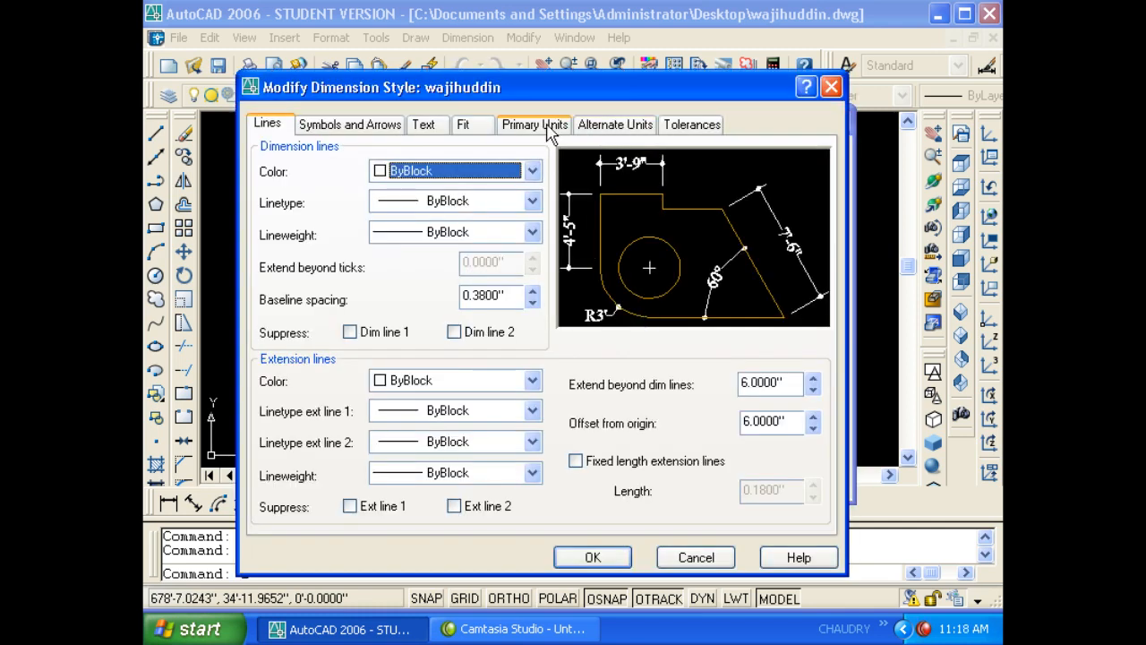
click(551, 132)
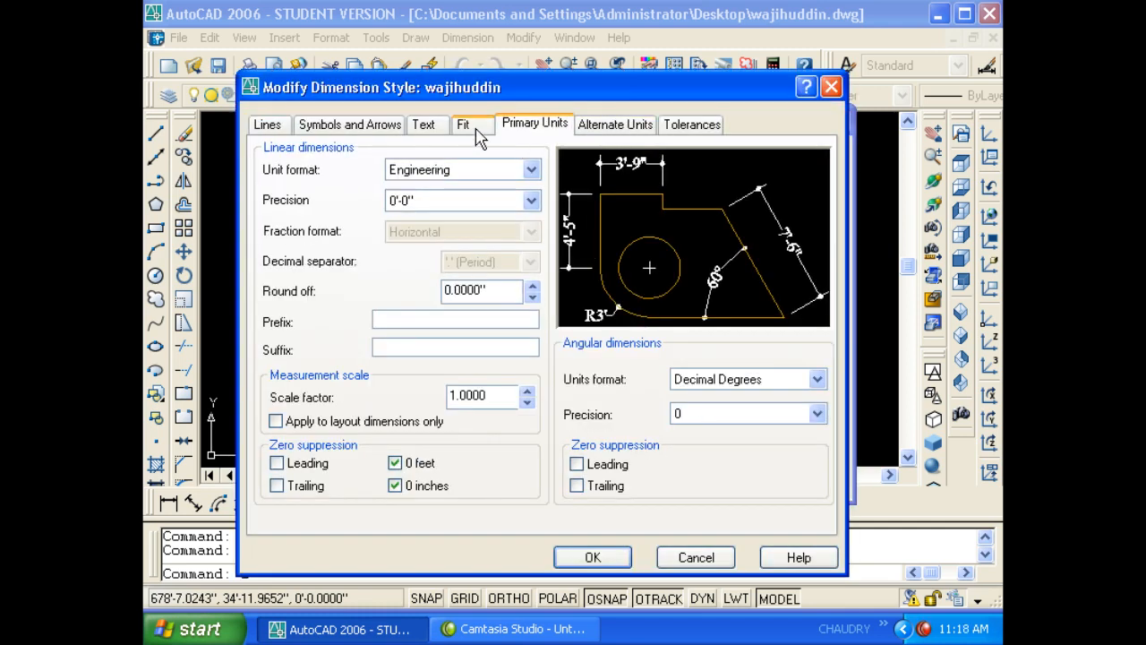
click(415, 131)
click(371, 137)
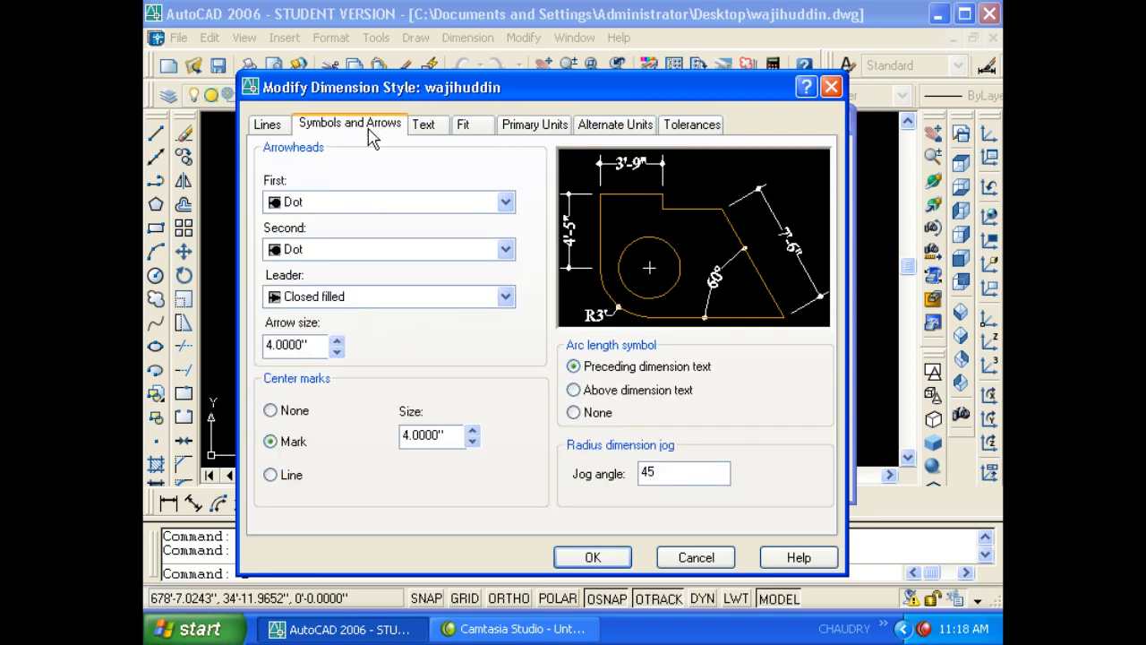
click(273, 127)
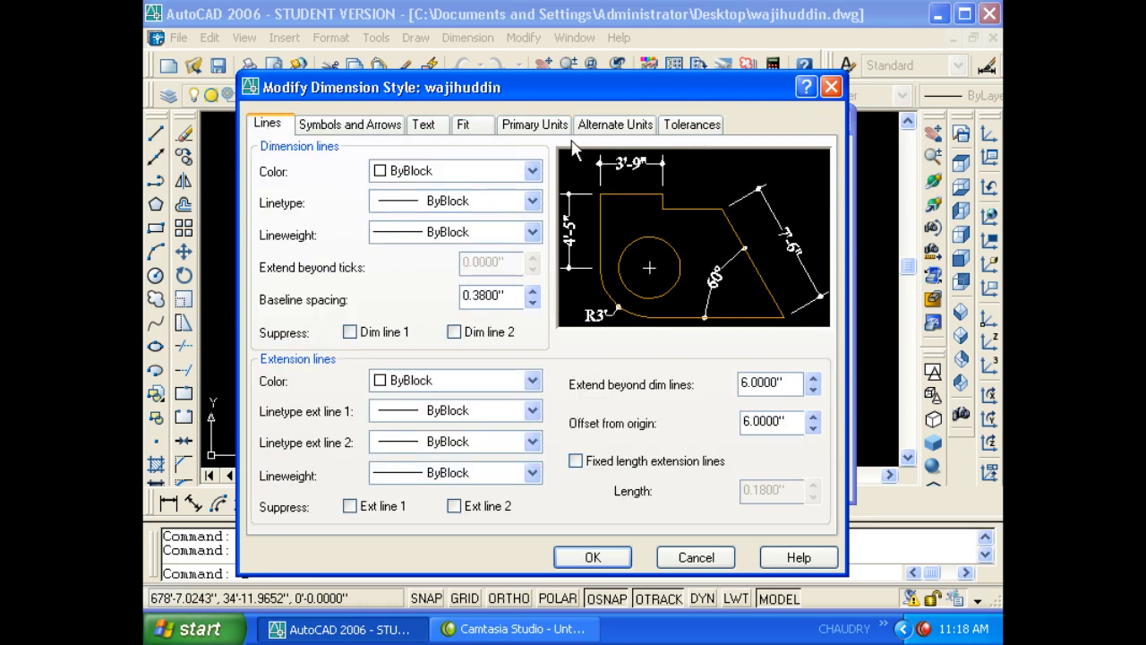
- Turn on alternate units at 0.0 precision and start replacing the 25.4 multiplier with .0254
click(602, 130)
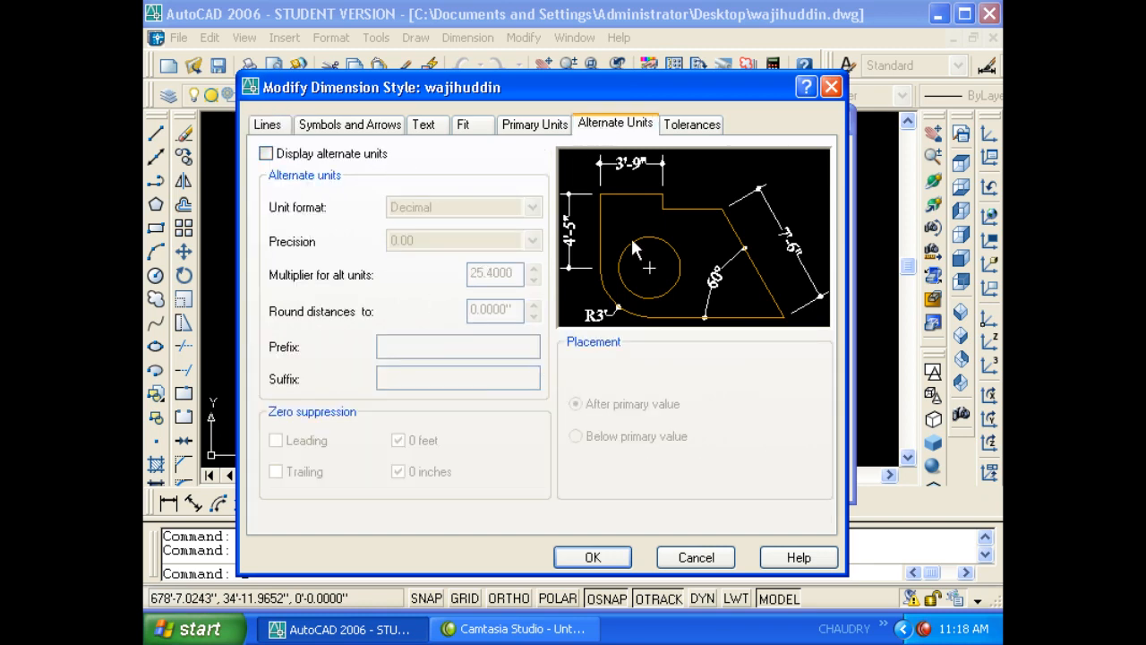
click(266, 153)
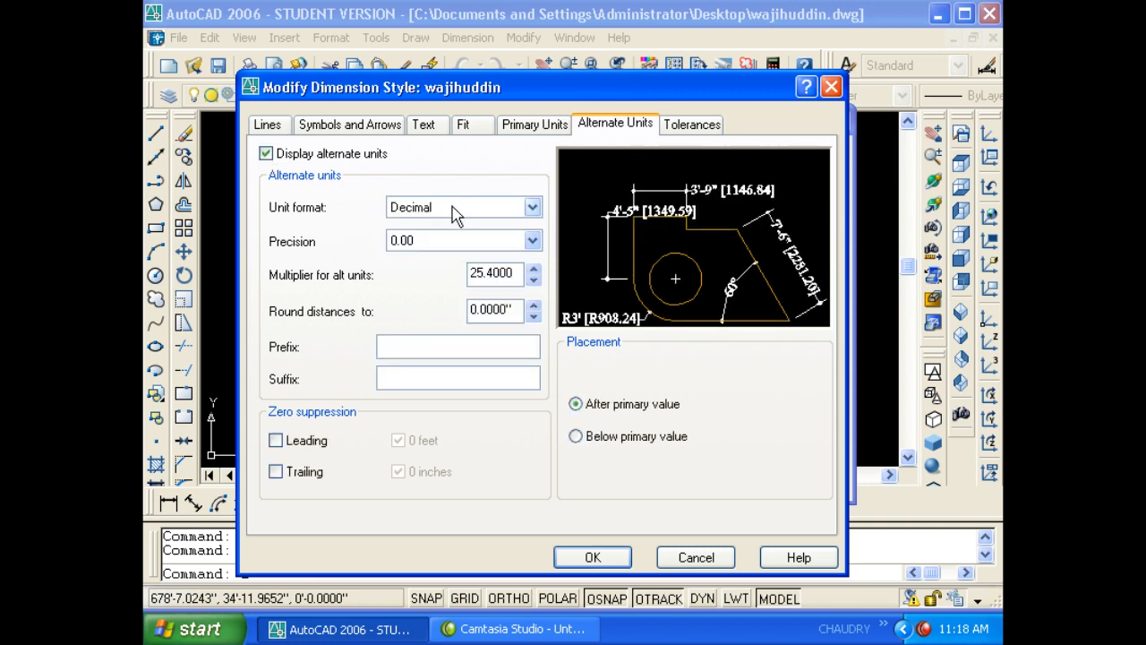
click(439, 249)
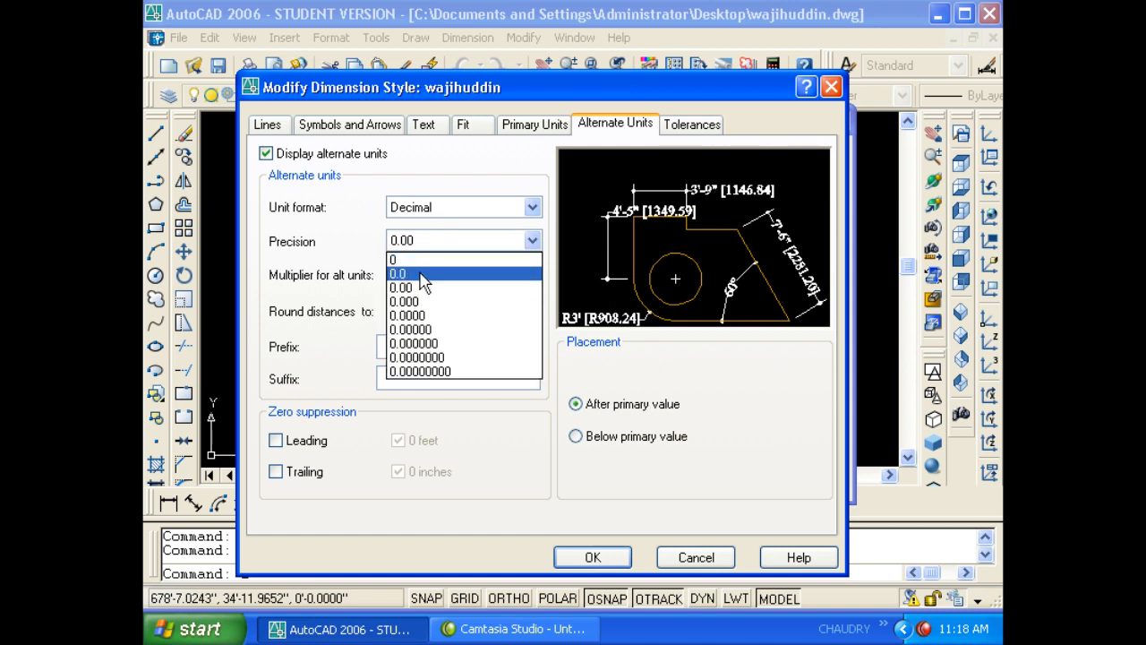
click(423, 281)
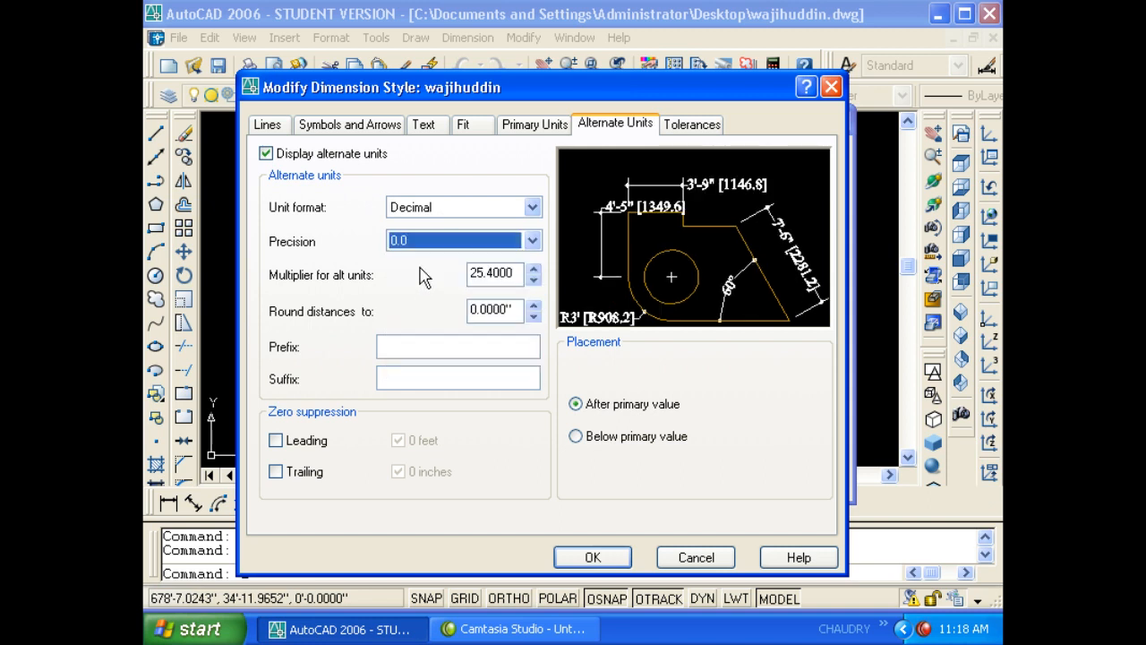
click(516, 274)
drag(516, 280, 482, 280)
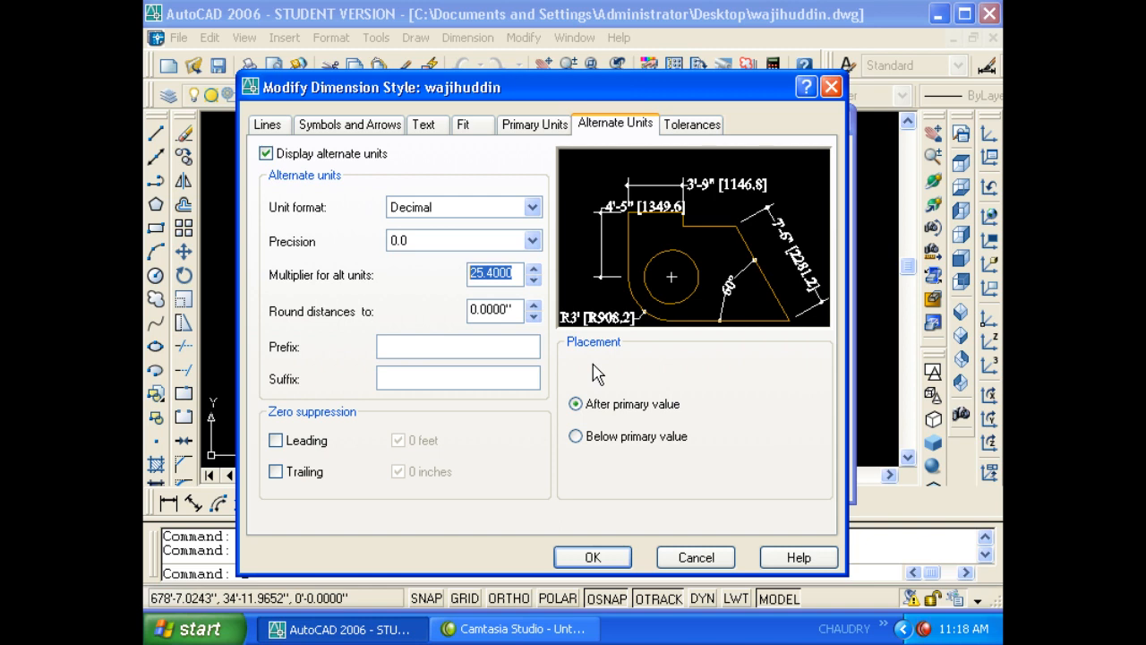
text(.0254)
- Give the alternate units an 'm' suffix with no prefix, placed below the primary values, and accept the style
click(413, 347)
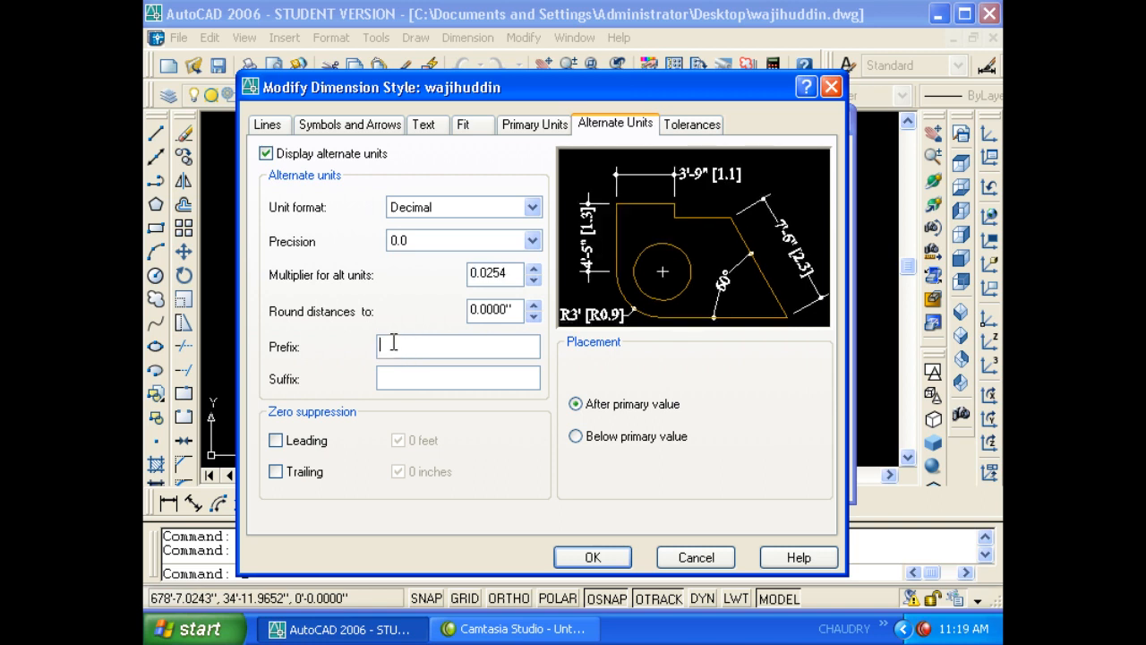
text(m)
click(385, 378)
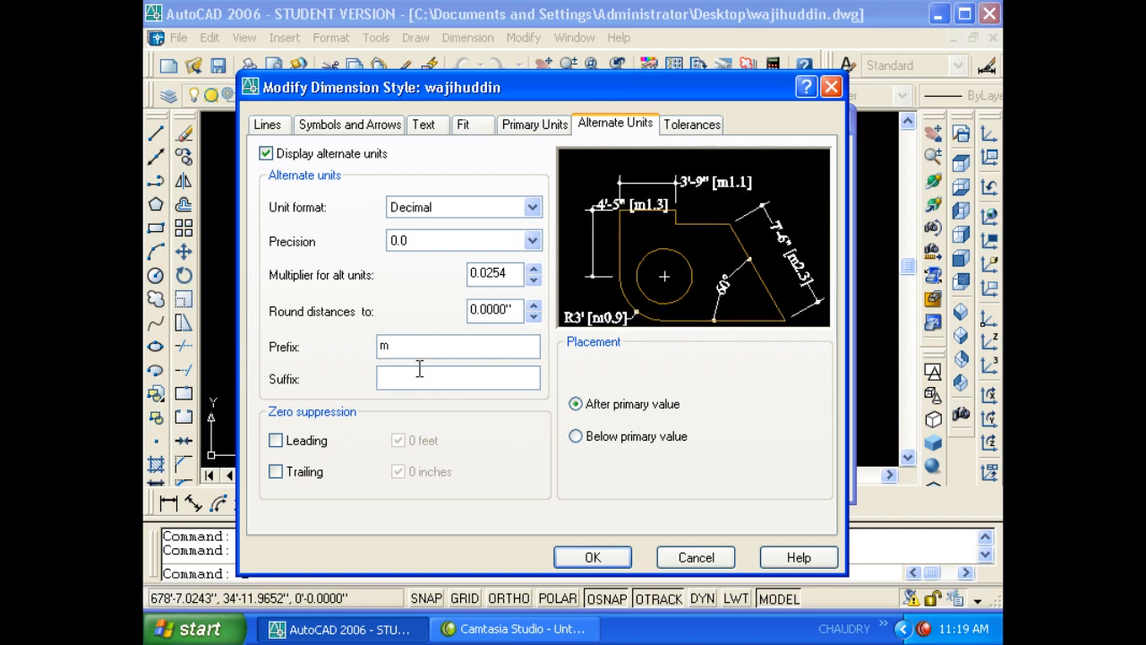
text(m)
click(402, 345)
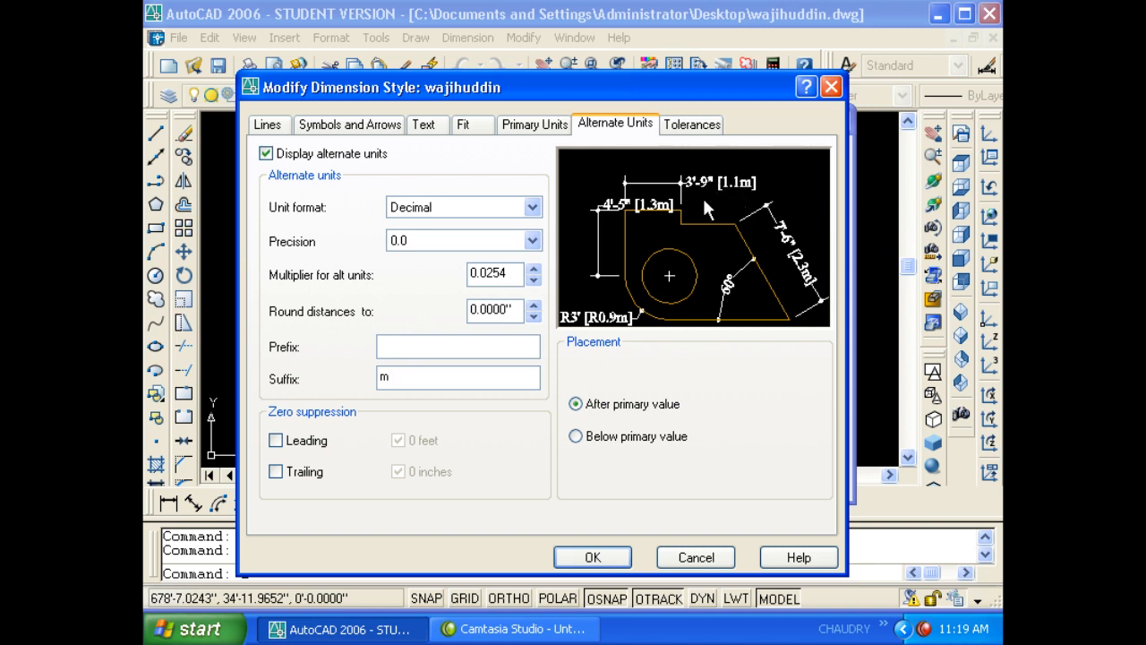
click(577, 436)
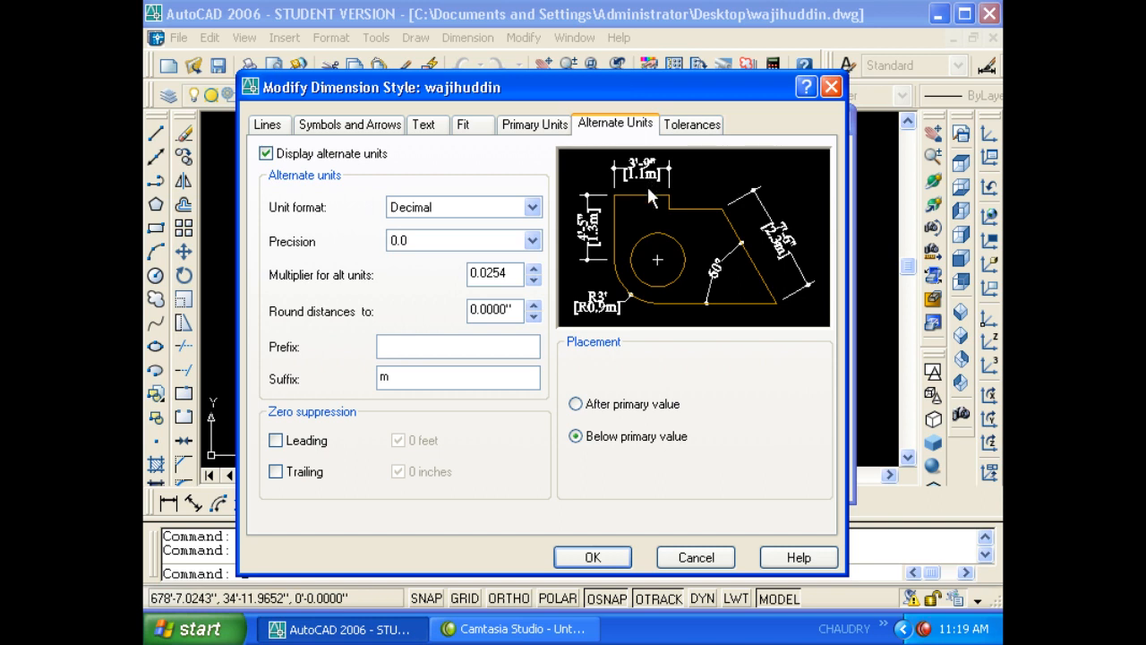
click(593, 558)
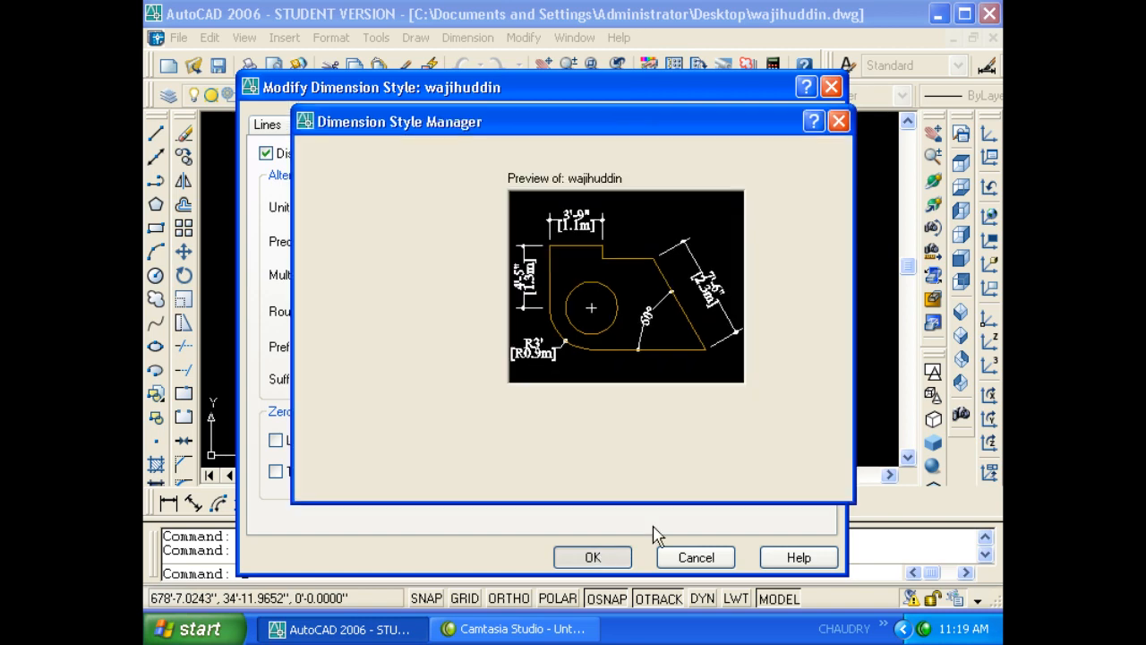
- Close the Dimension Style Manager and pan the drawing slightly left and up
click(706, 482)
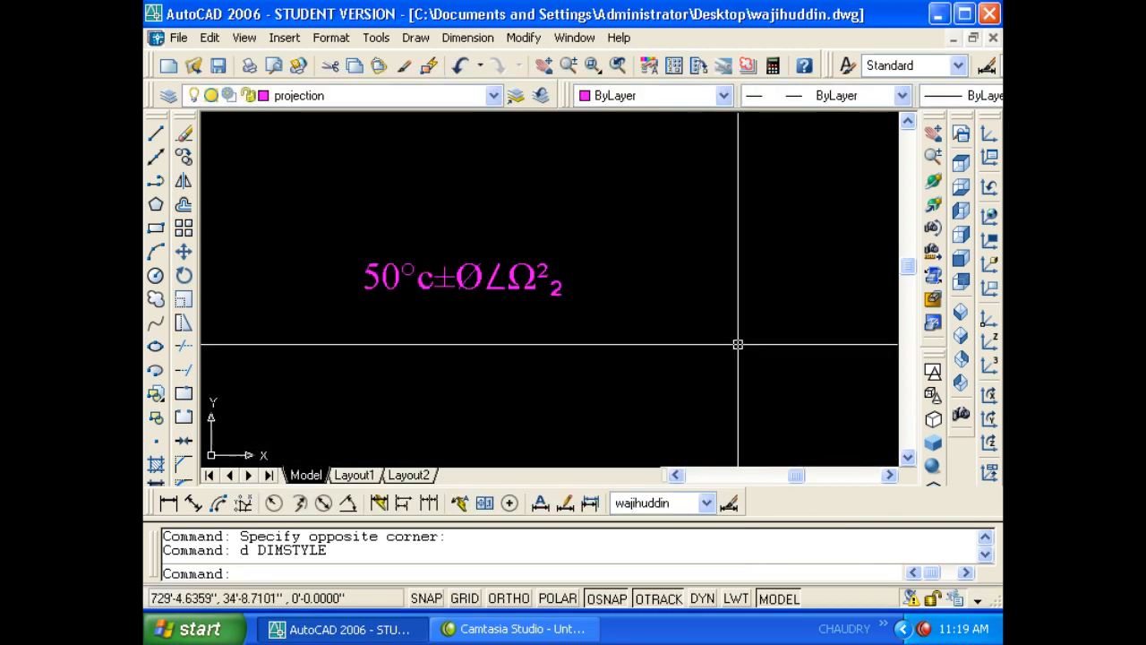
middle_drag(662, 306, 633, 295)
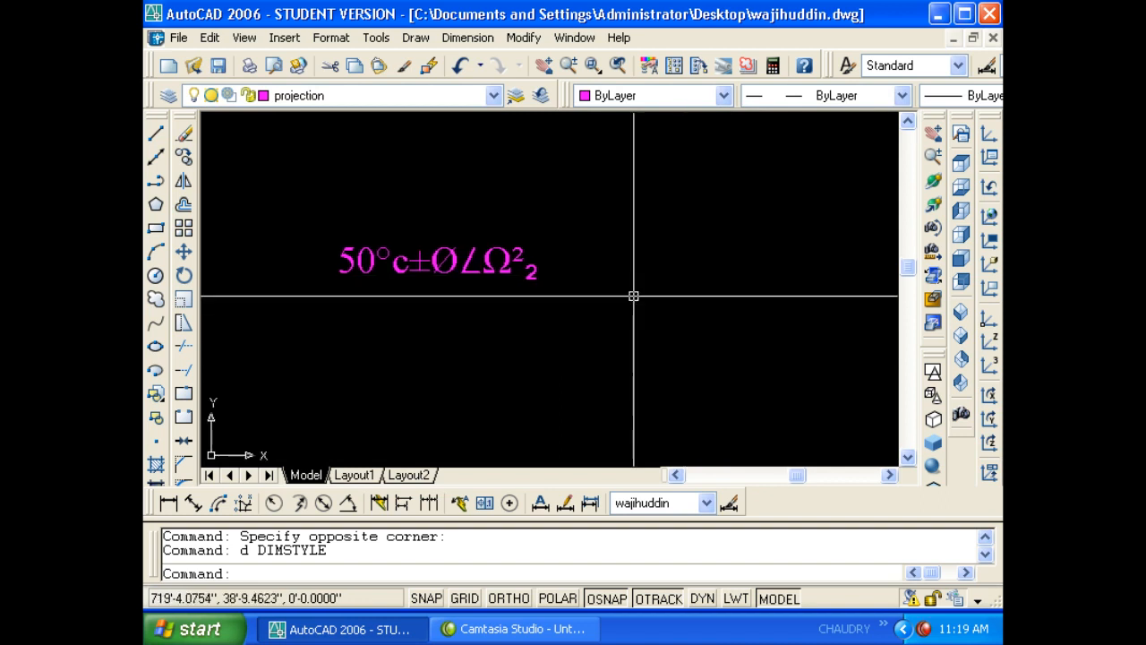
key(Escape)
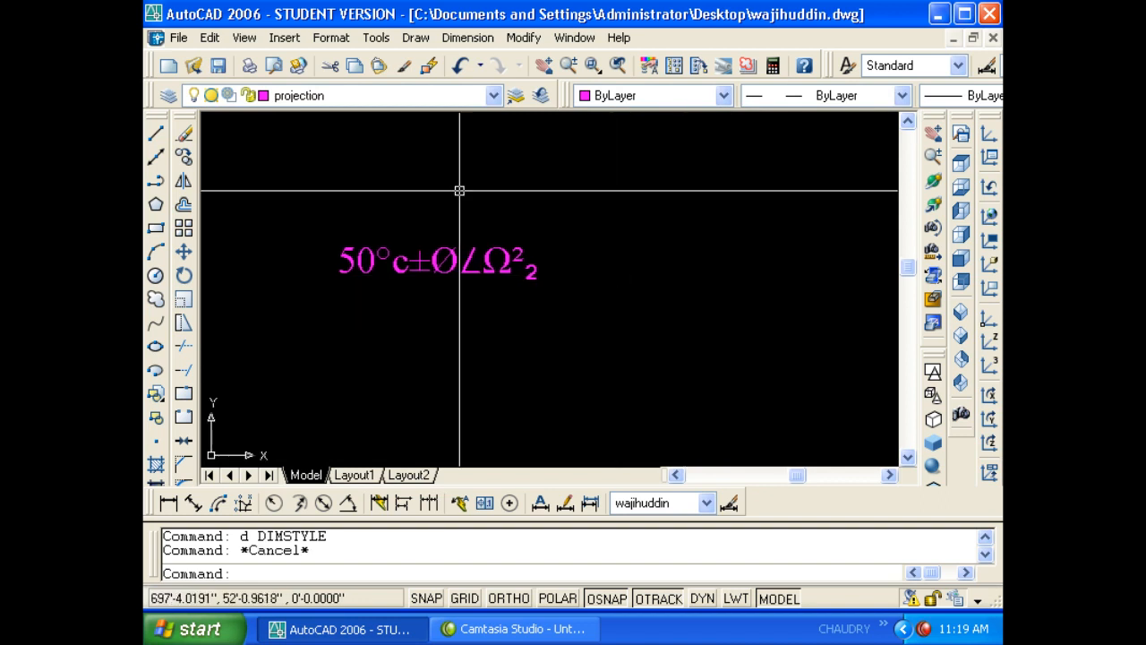
click(316, 42)
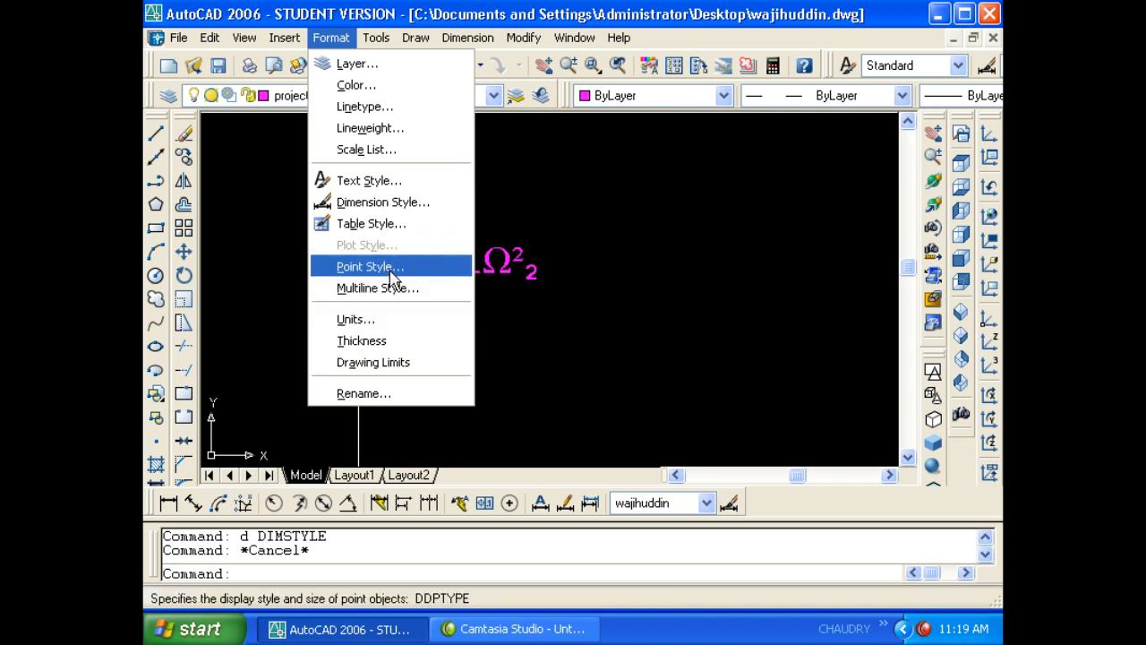
key(Escape)
key(Escape)
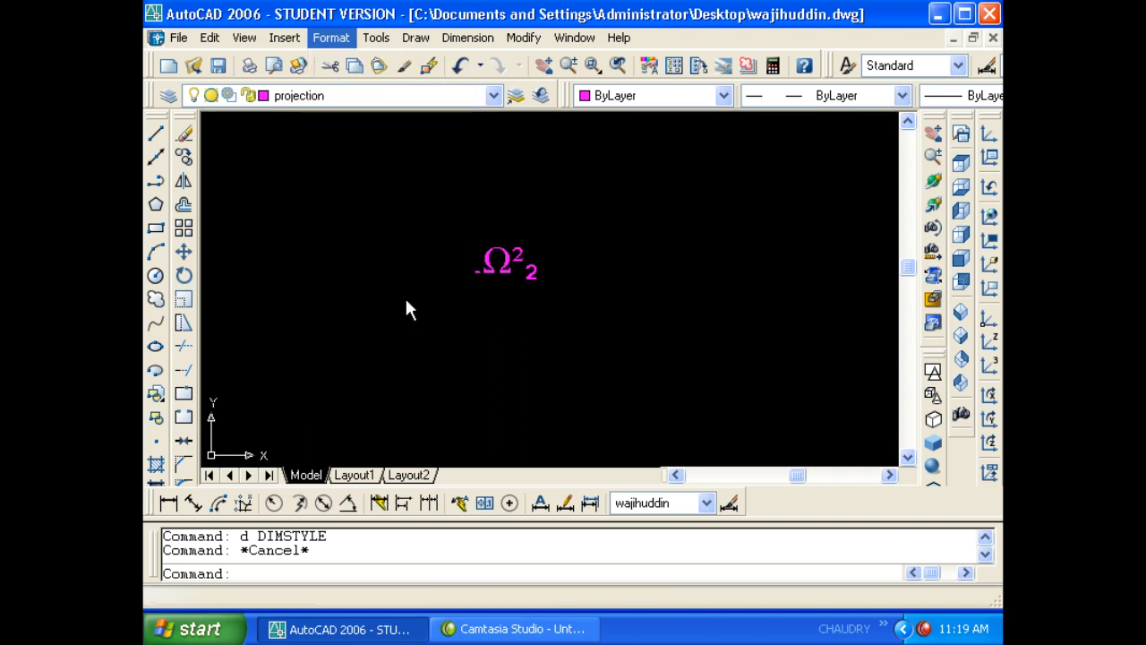
- Draw a horizontal line below the symbol text with ortho on
text(l)
key(Return)
click(330, 356)
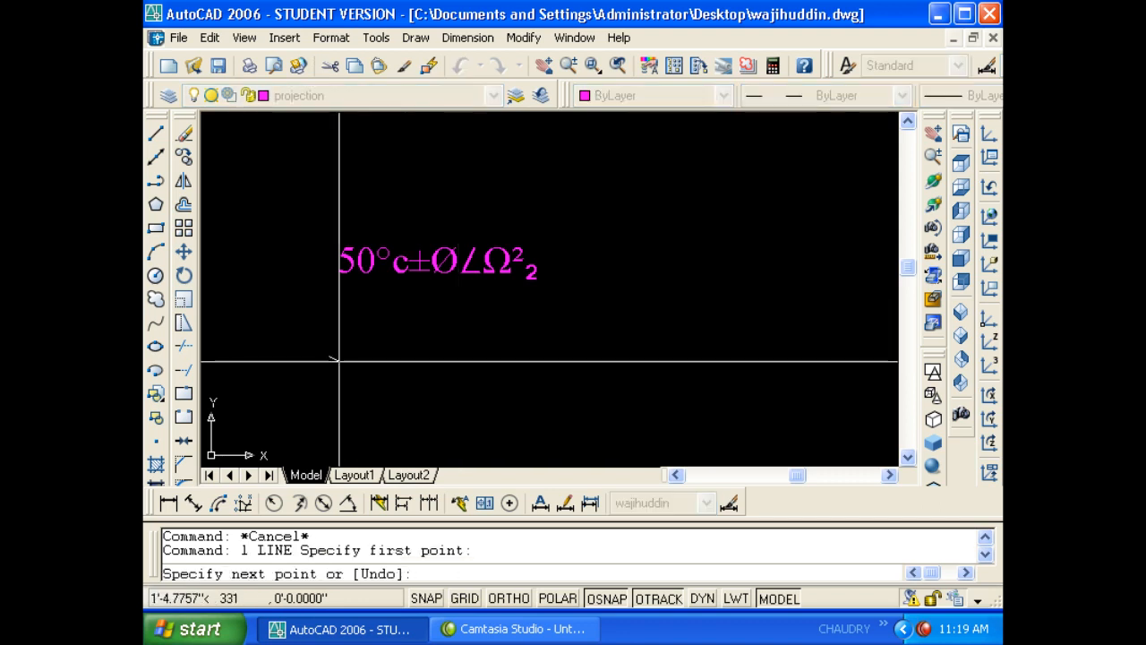
key(F8)
click(723, 355)
key(Escape)
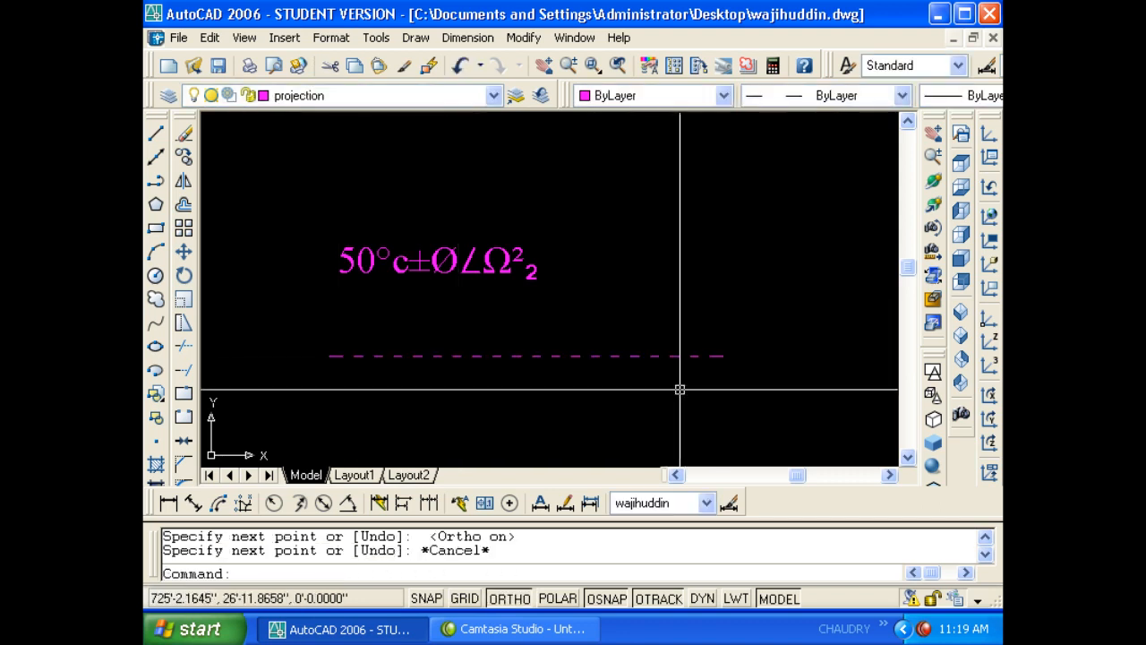
key(Escape)
- Erase the dashed magenta projection line
click(433, 379)
click(361, 335)
text(d: d)
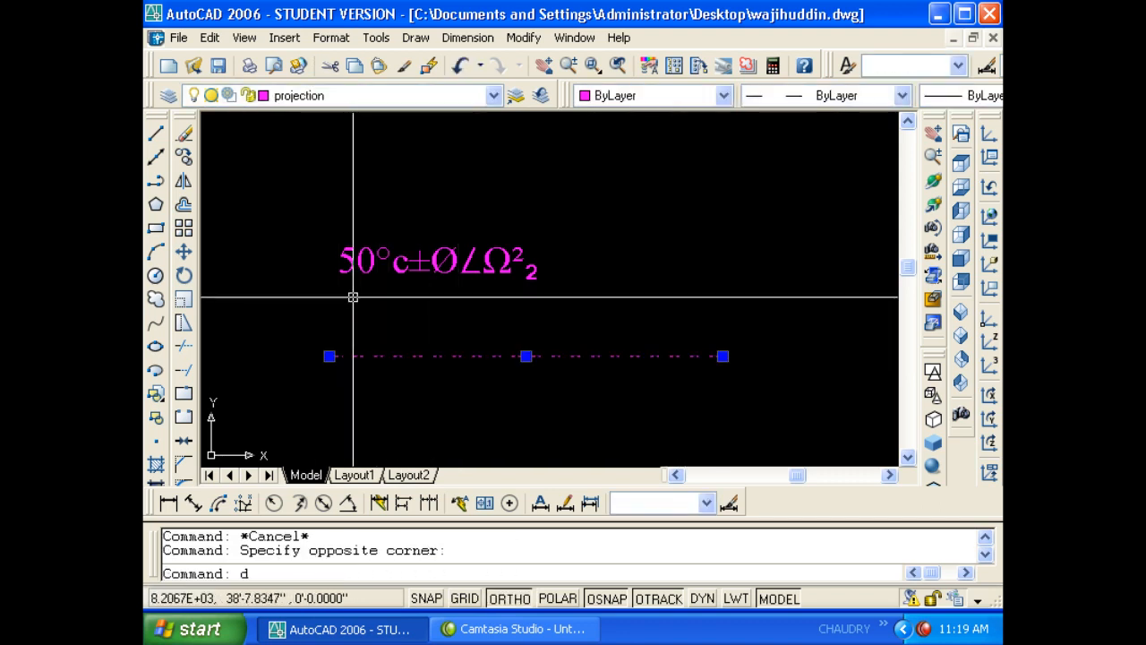
text(e)
key(Return)
key(Escape)
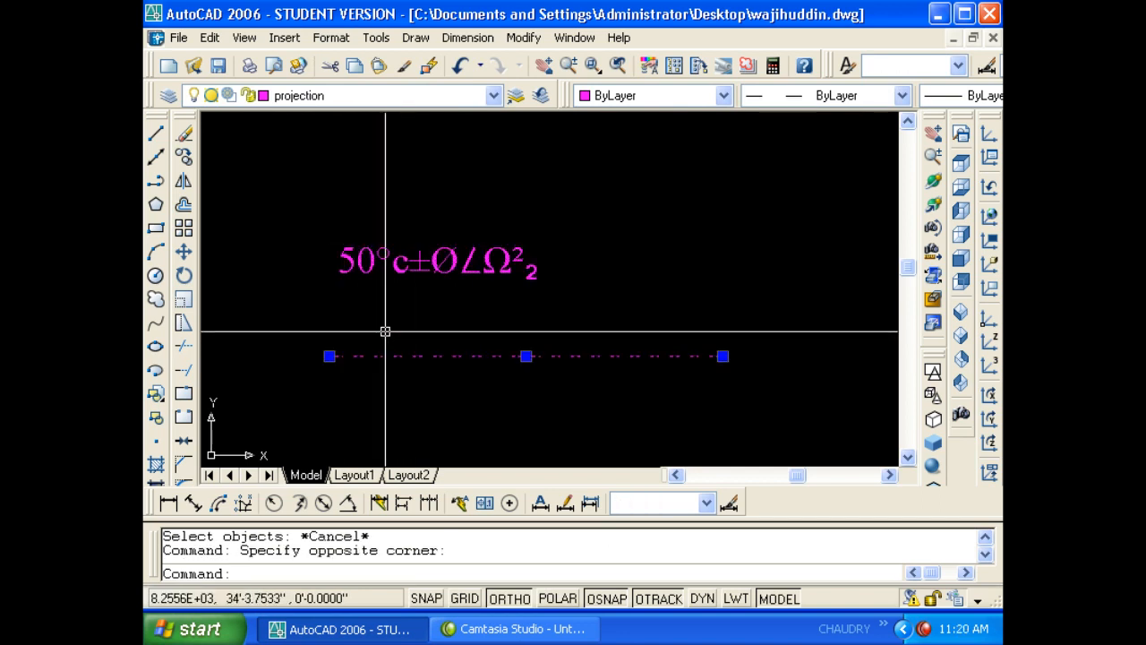
text(e)
key(Return)
key(Escape)
- Make dim the current layer and draw a new horizontal line beneath the text
click(340, 95)
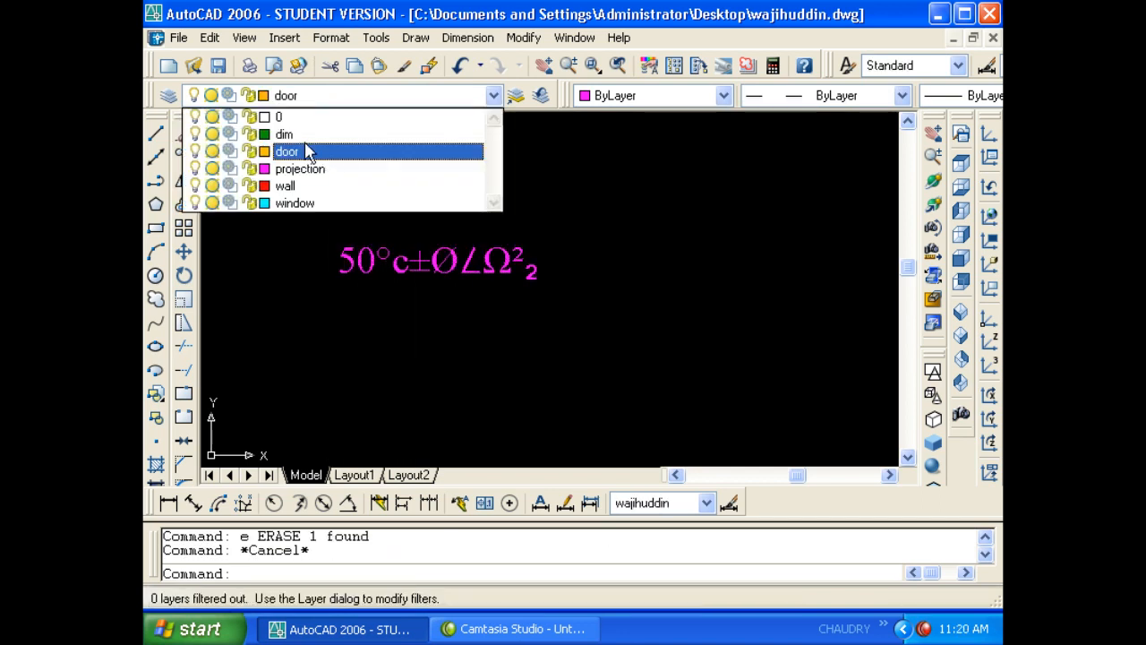
click(286, 134)
text(l)
key(Return)
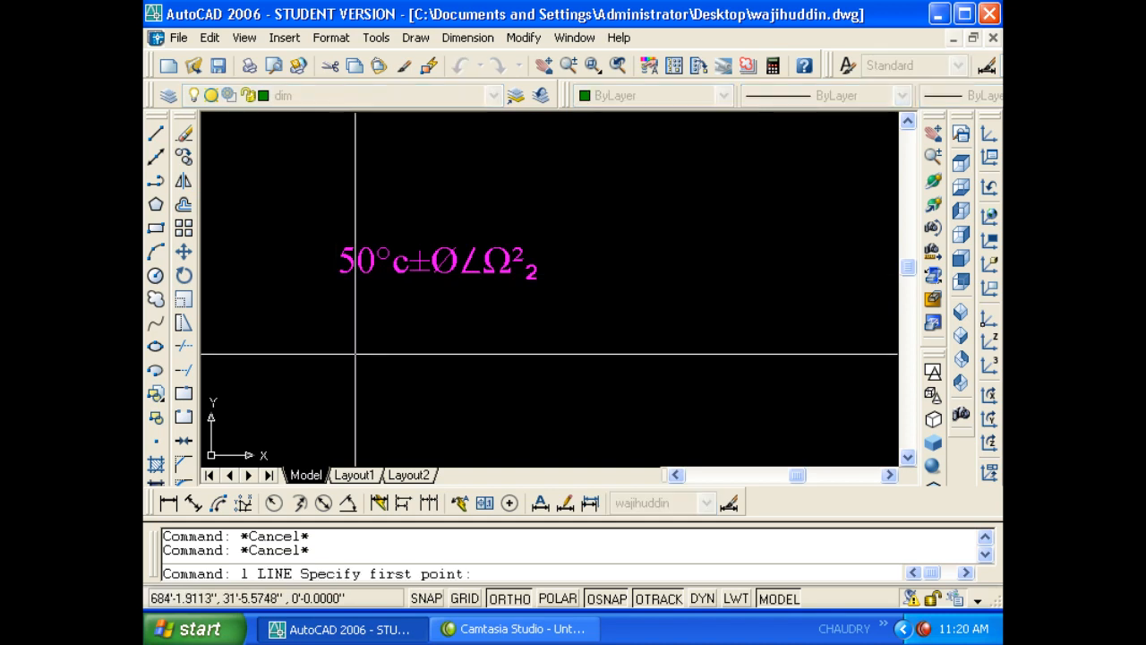
click(311, 332)
click(667, 333)
key(Escape)
key(Escape)
key(Escape)
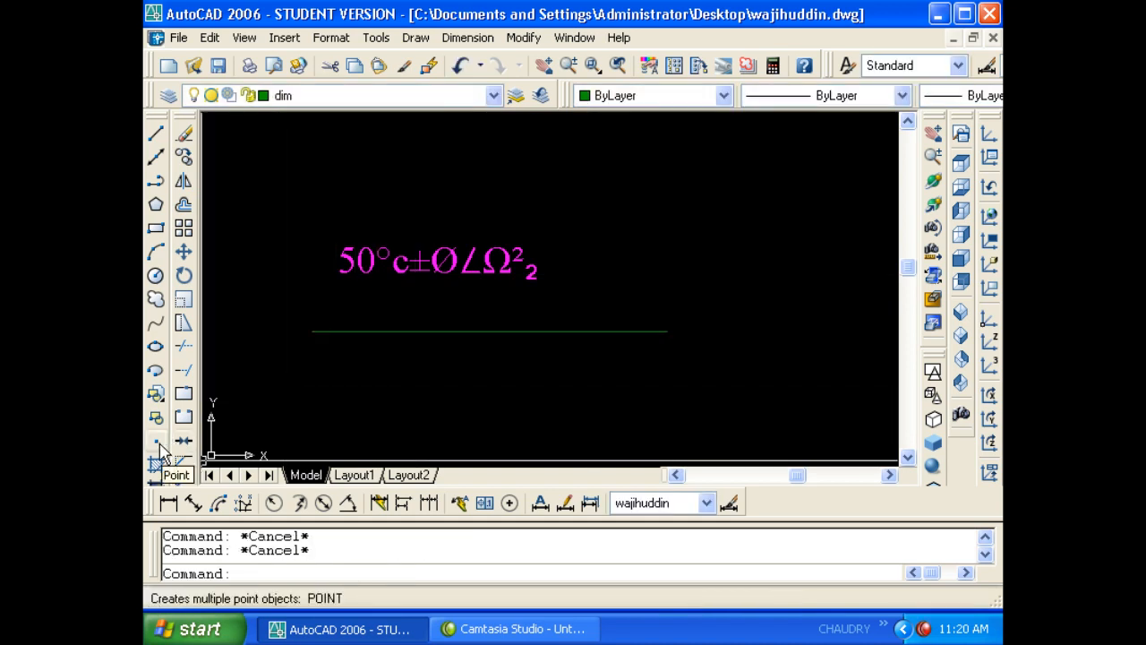
- Place a point on the new green line with the POINT command
text(po)
key(Return)
click(404, 331)
click(423, 331)
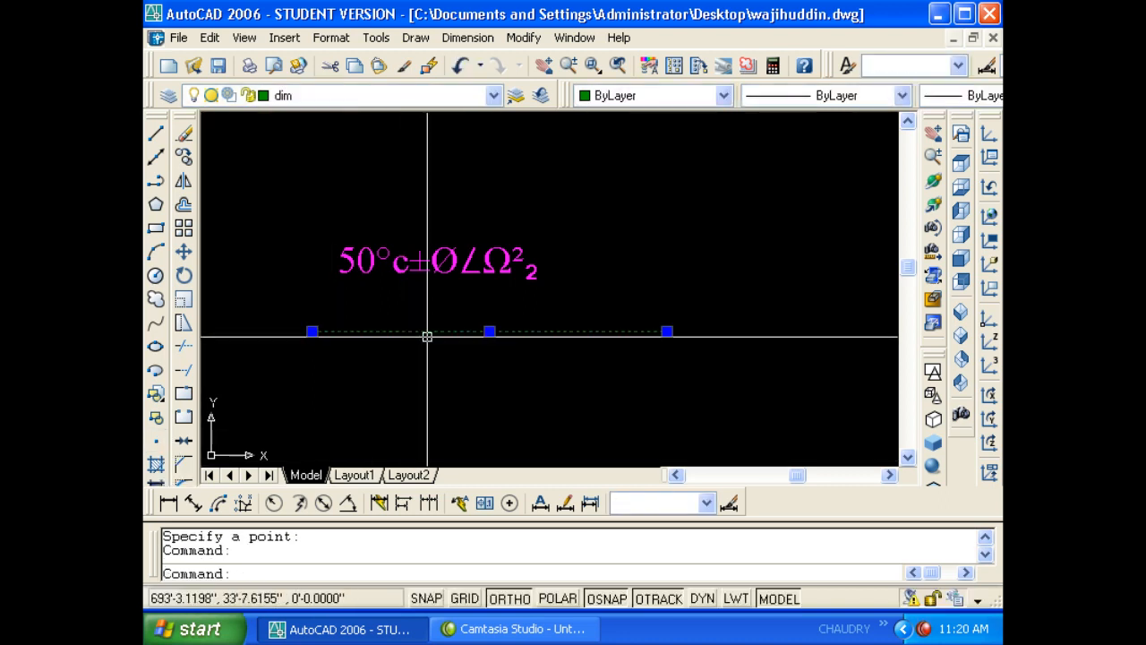
key(Escape)
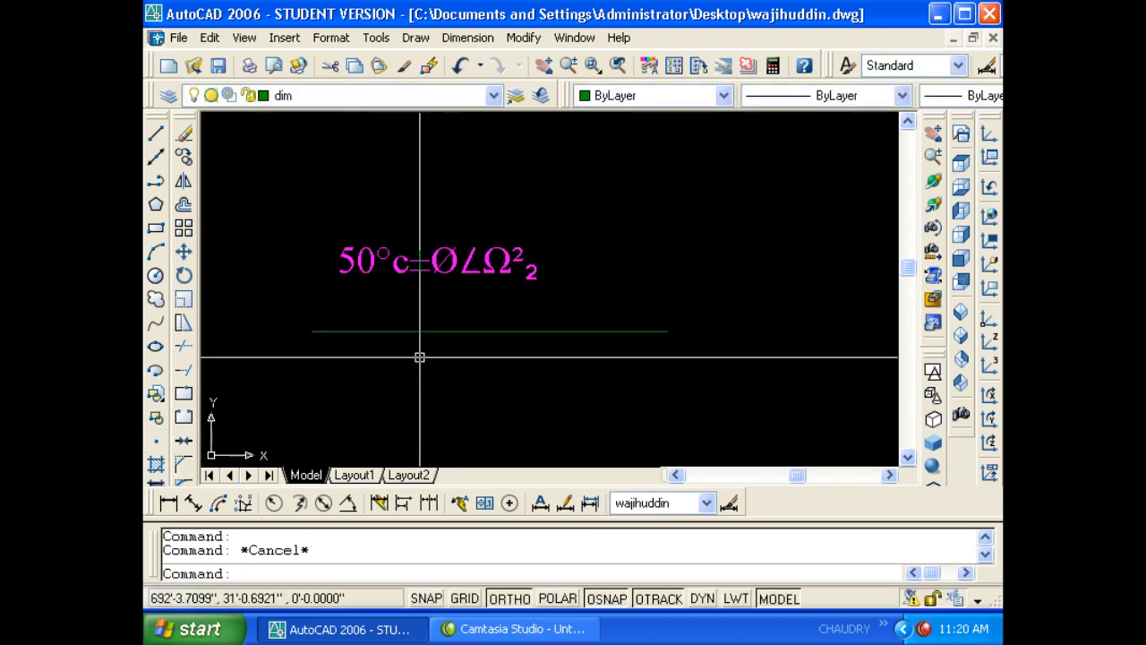
click(156, 441)
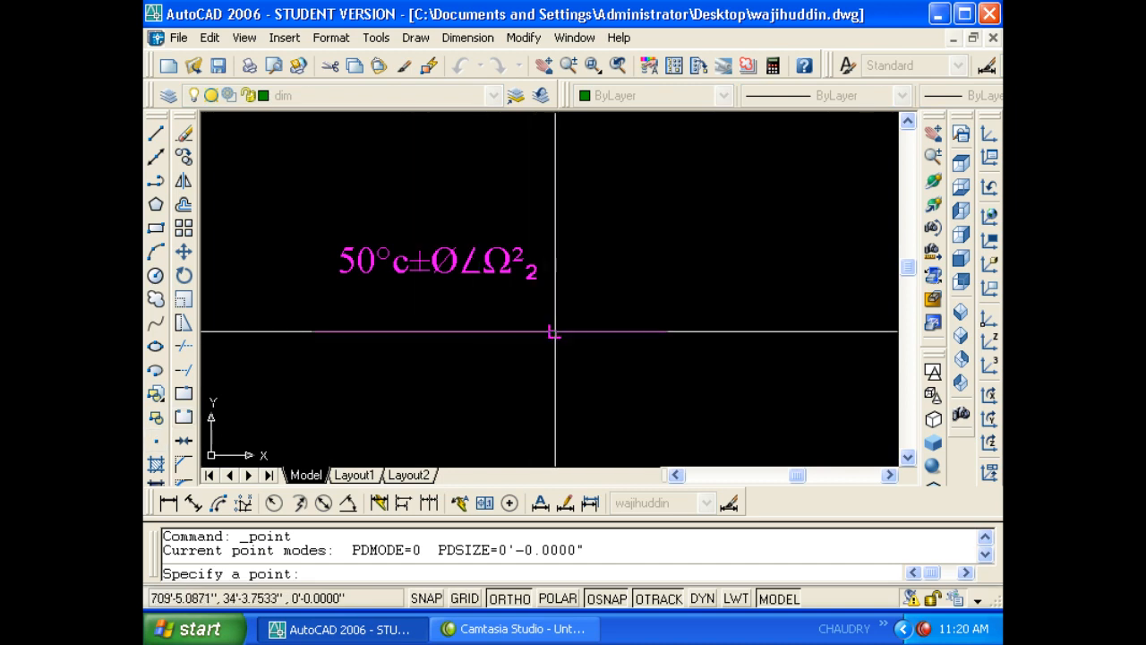
- Place five points on the canvas below and to the right of the green line
key(Escape)
key(Escape)
key(Return)
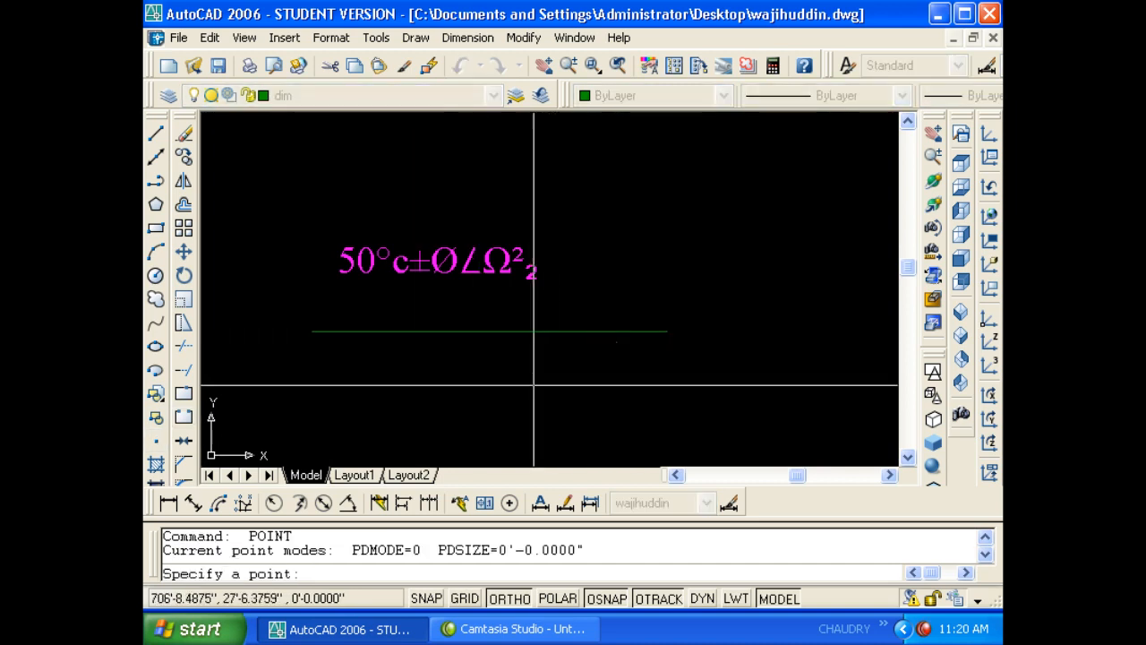
click(518, 384)
click(445, 389)
click(409, 414)
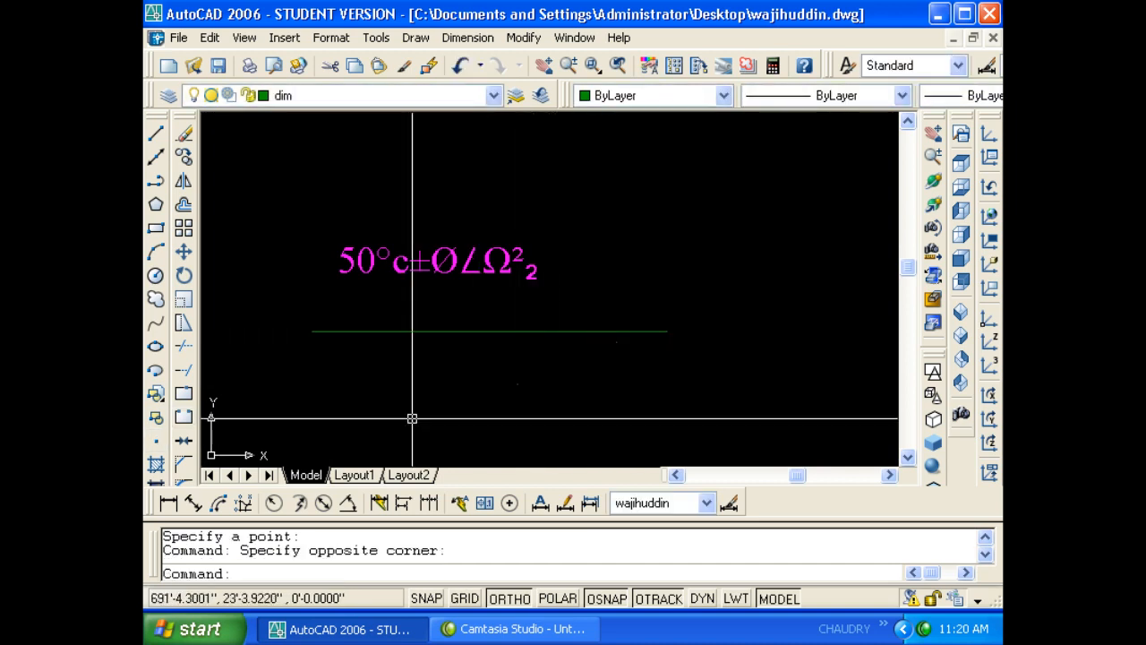
click(156, 441)
click(512, 432)
click(594, 413)
click(679, 420)
click(712, 368)
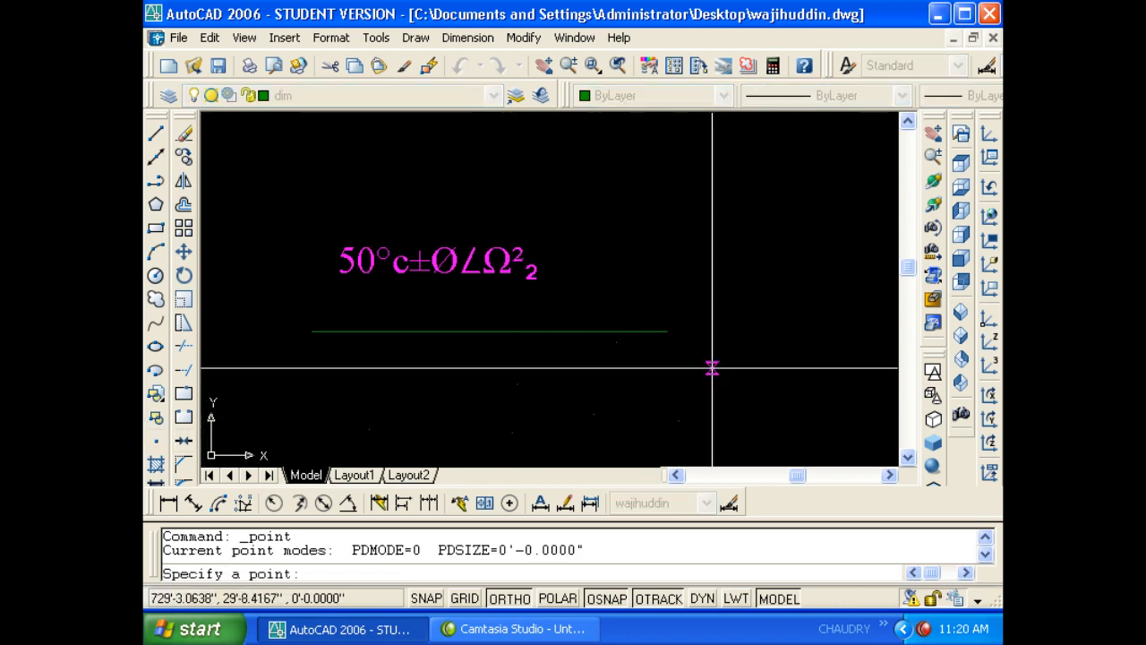
key(Escape)
key(Escape)
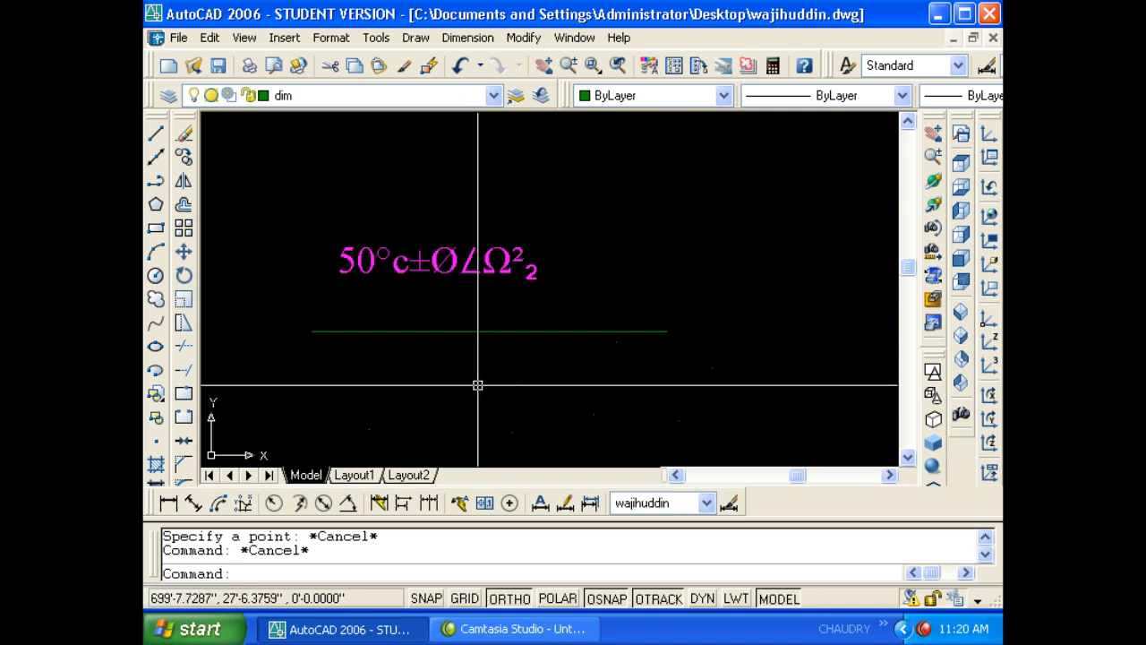
click(284, 37)
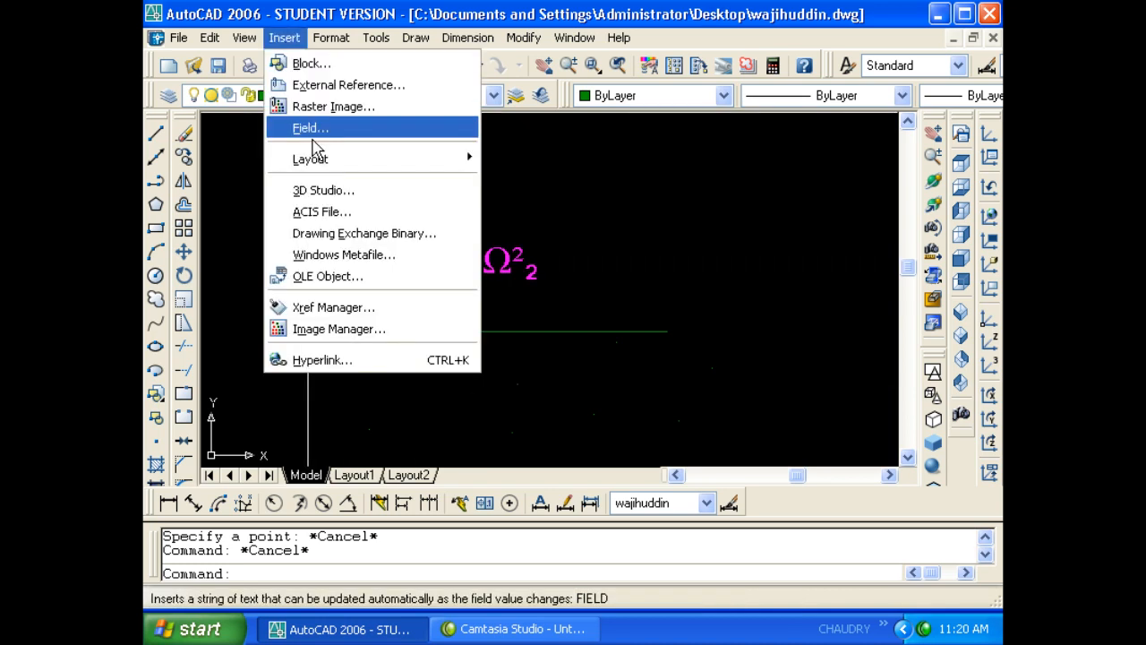
- Set the point style to the circled crosshair marker
mouse_move(330, 38)
click(377, 267)
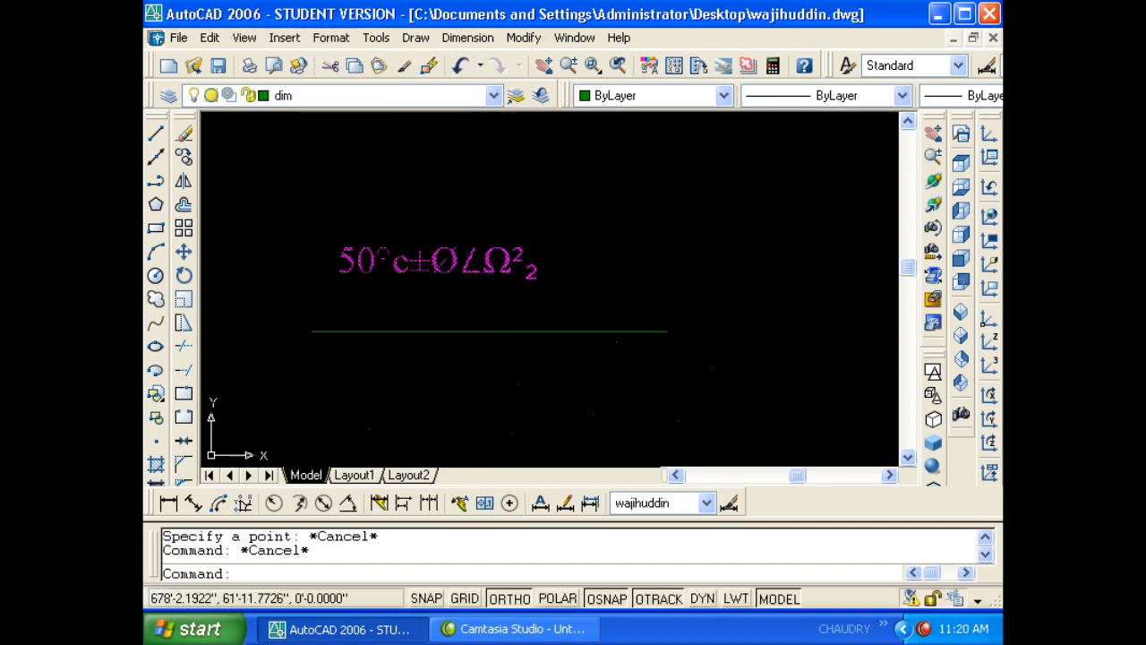
click(433, 210)
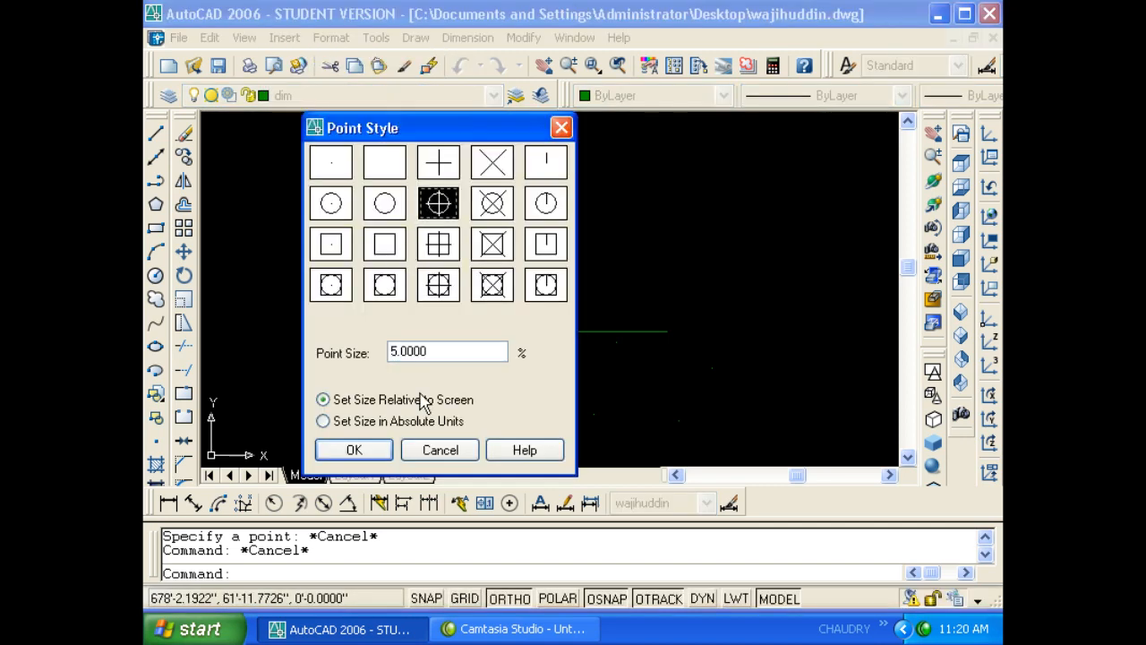
click(372, 452)
scroll(525, 307, down, 1)
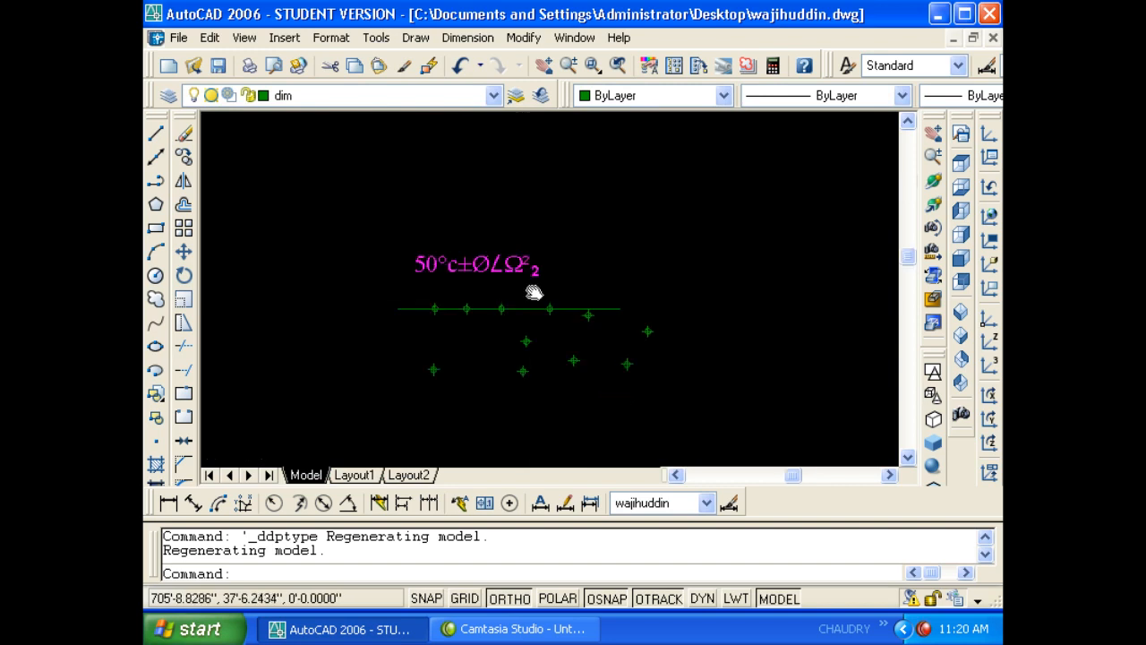
scroll(535, 290, up, 1)
scroll(405, 267, up, 1)
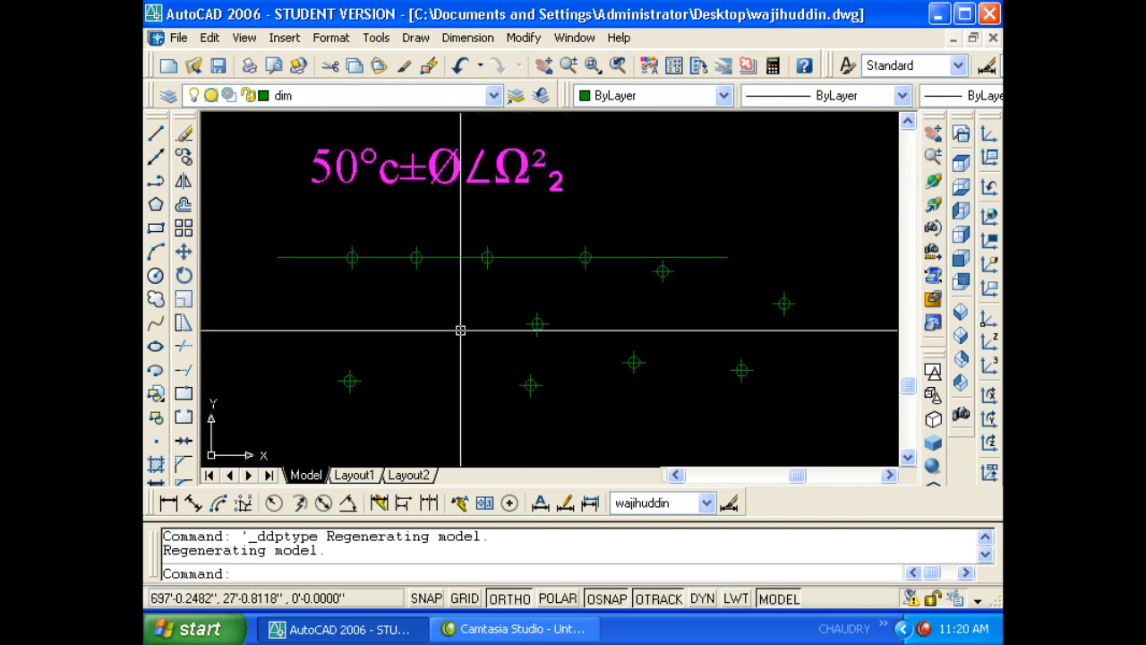
click(328, 406)
key(Escape)
key(Escape)
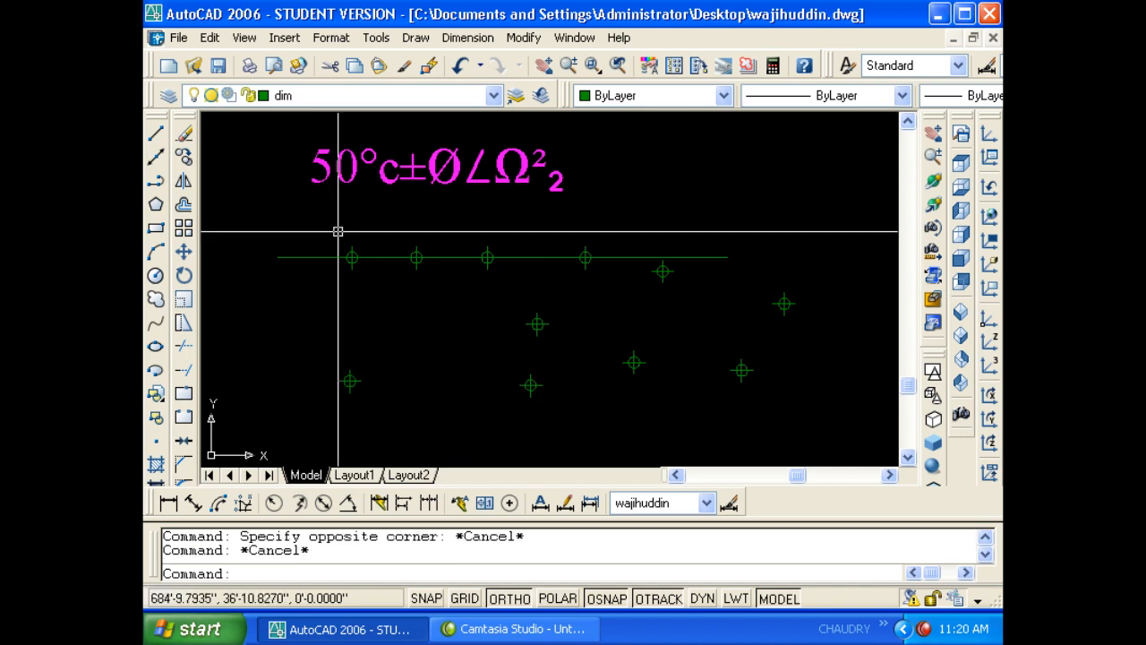
- Review the point style settings again and close the dialog
click(327, 39)
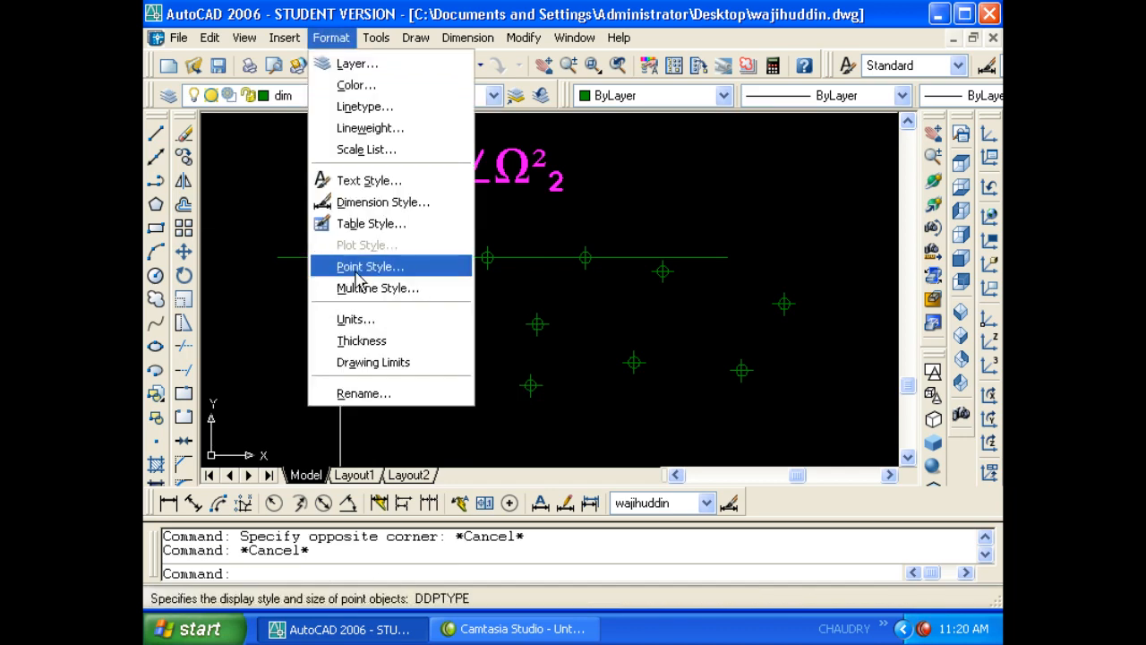
click(371, 263)
drag(481, 139, 592, 66)
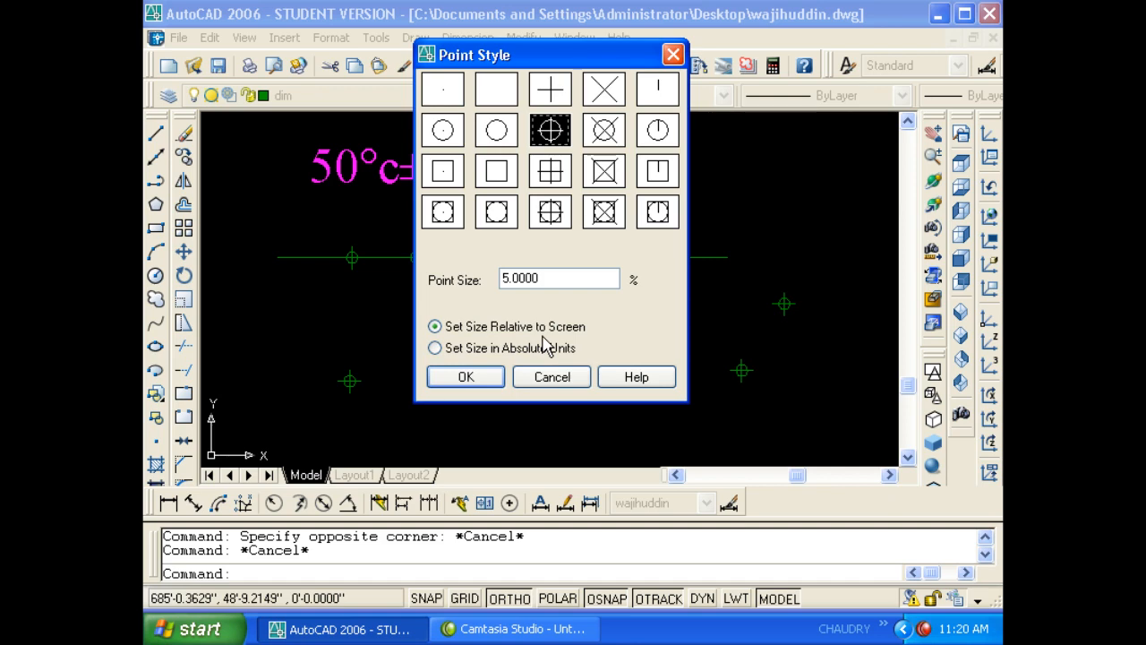
click(545, 382)
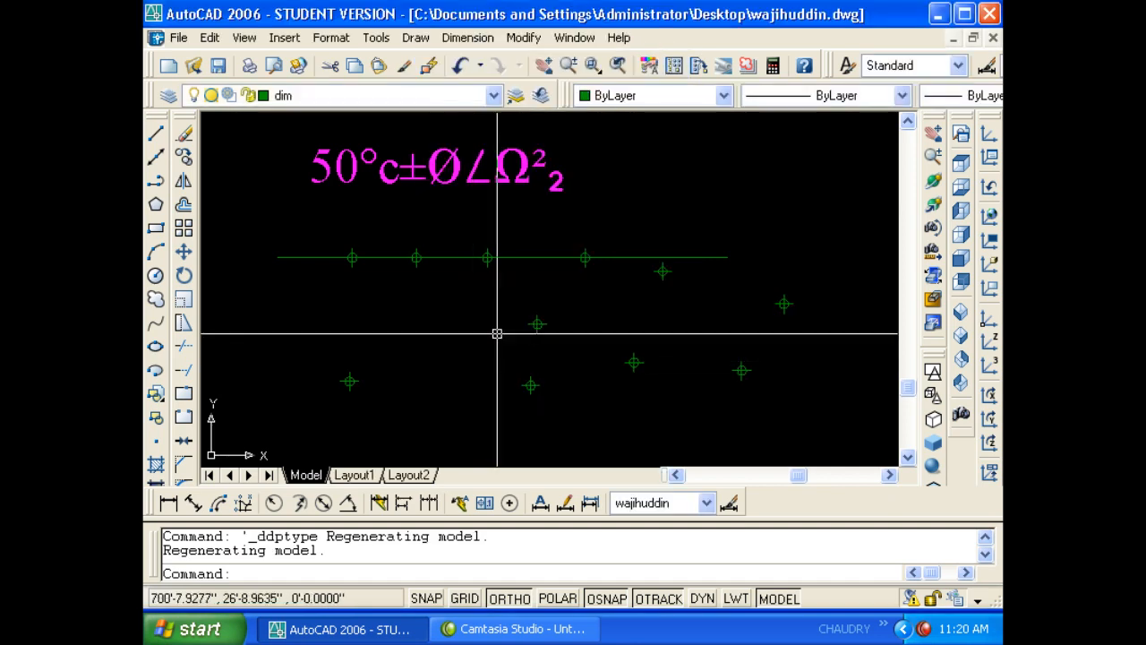
- Regenerate the drawing with REGEN and zoom and pan to inspect the point markers
scroll(497, 333, down, 3)
key(Escape)
key(Escape)
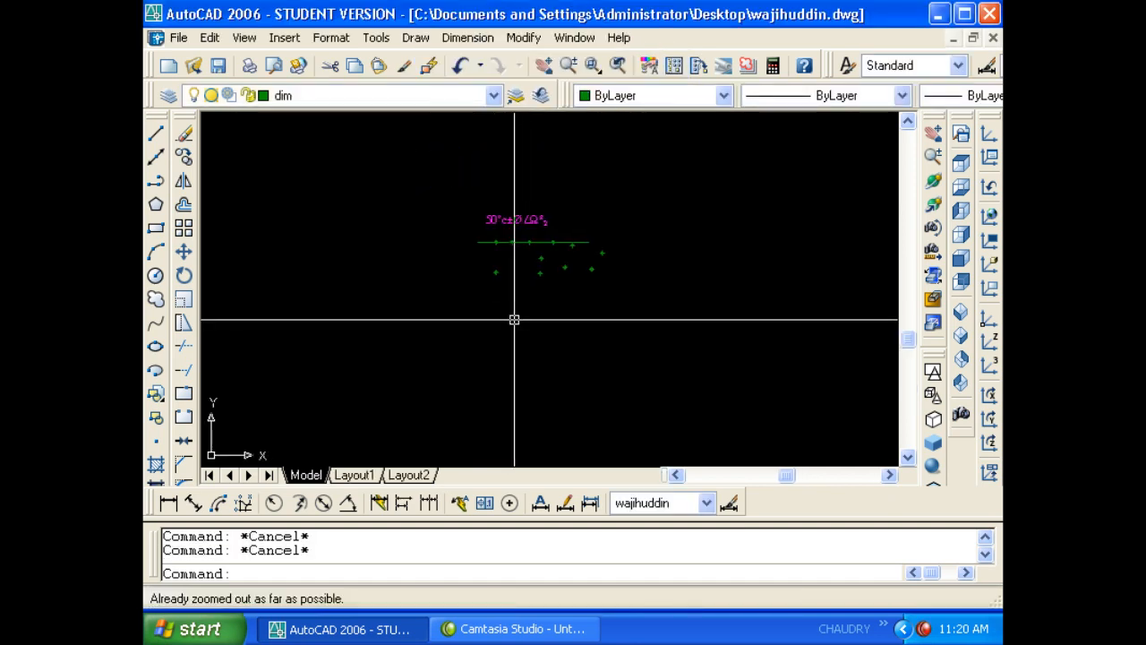
text(re)
key(Return)
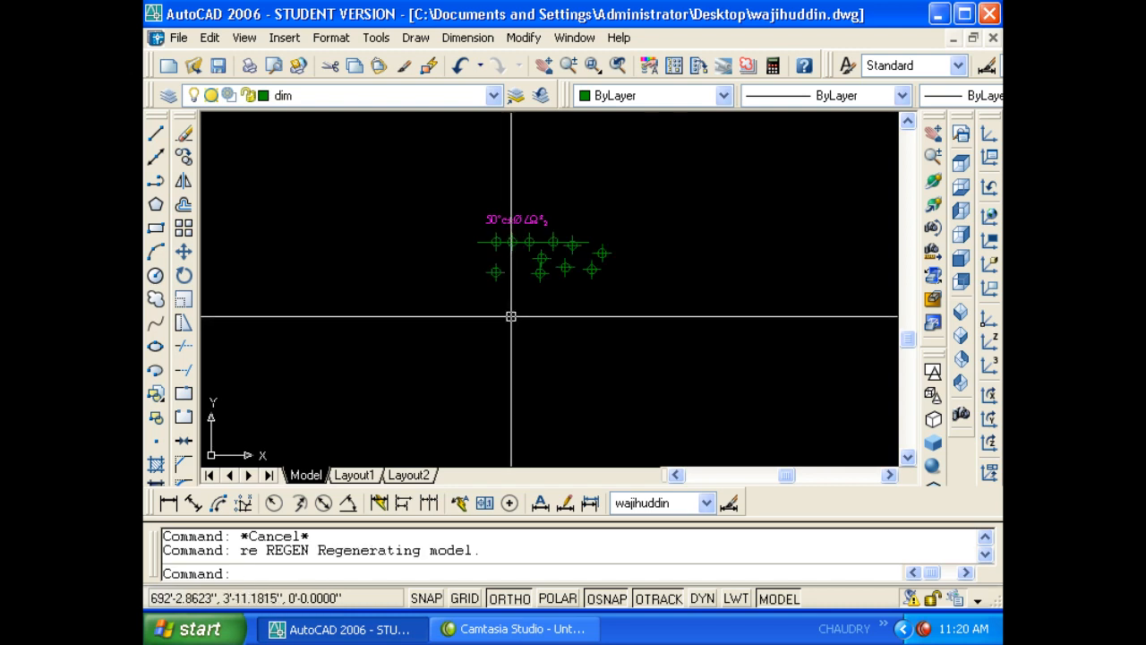
scroll(537, 253, up, 8)
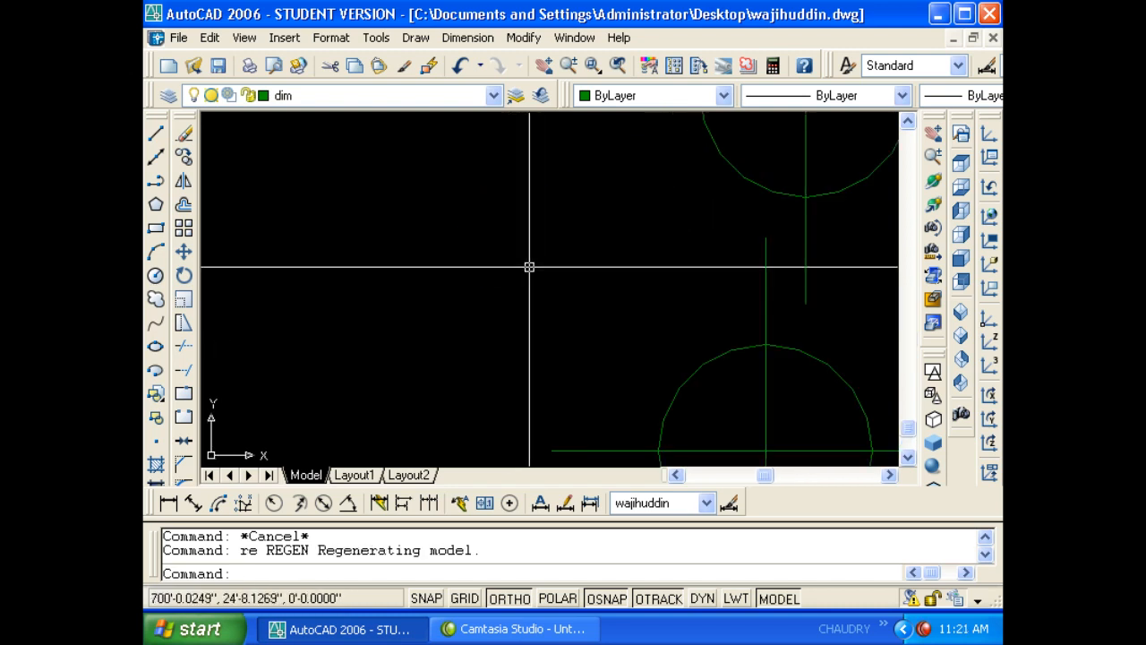
mouse_move(511, 283)
middle_down()
mouse_move(435, 258)
mouse_move(370, 179)
mouse_move(460, 258)
middle_up()
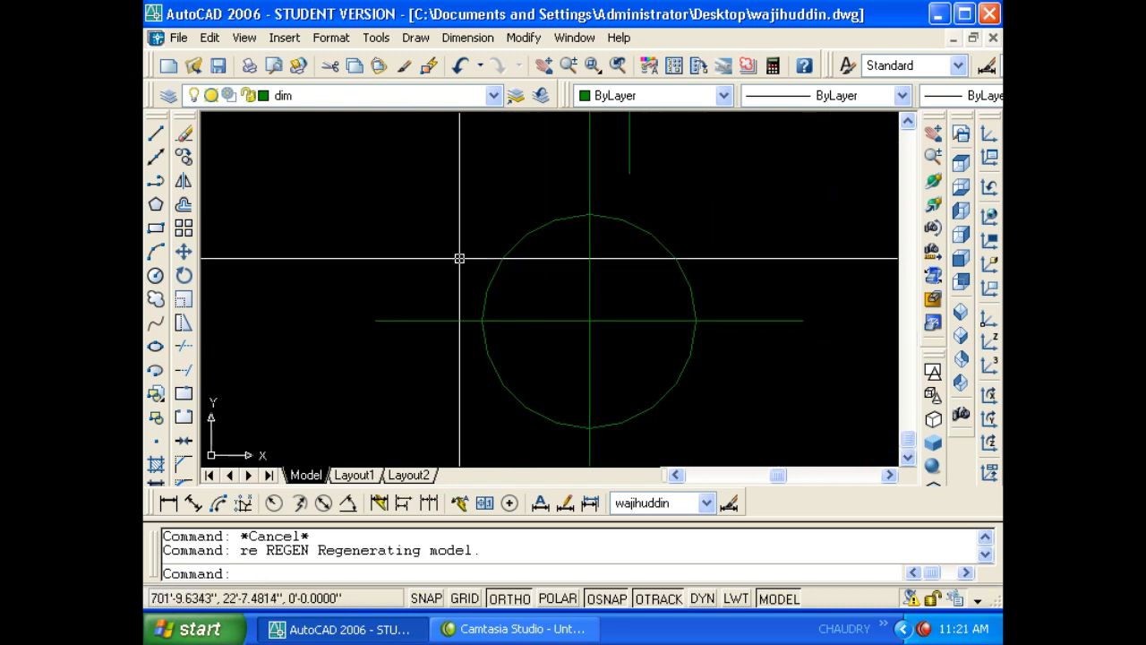
key(Return)
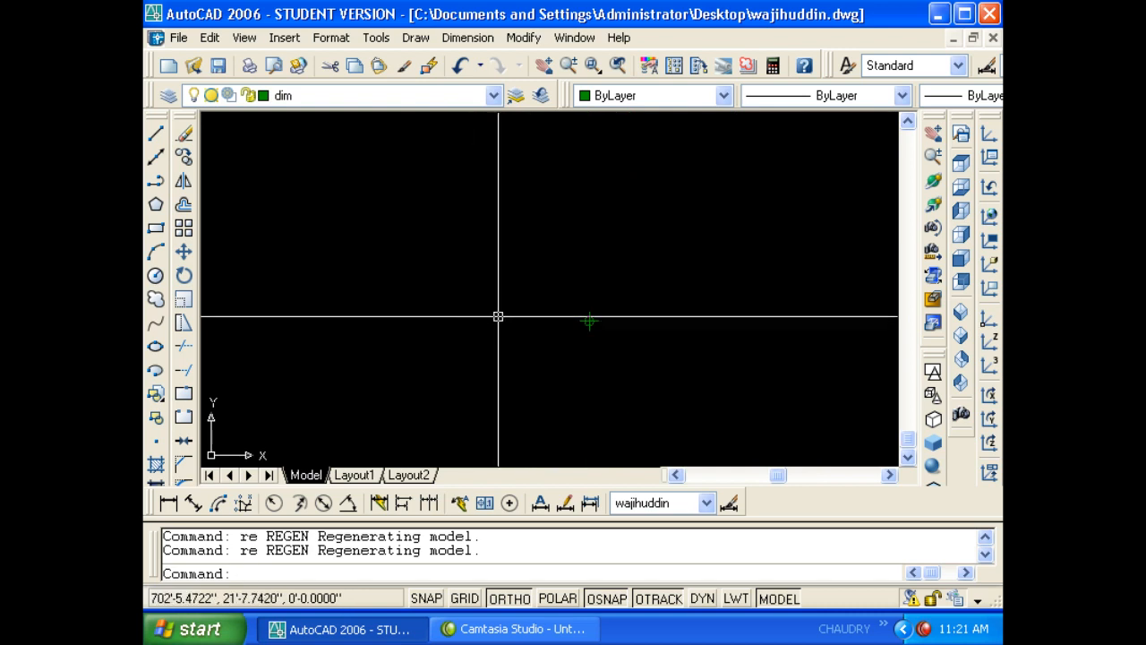
scroll(501, 321, down, 7)
middle_drag(494, 317, 522, 314)
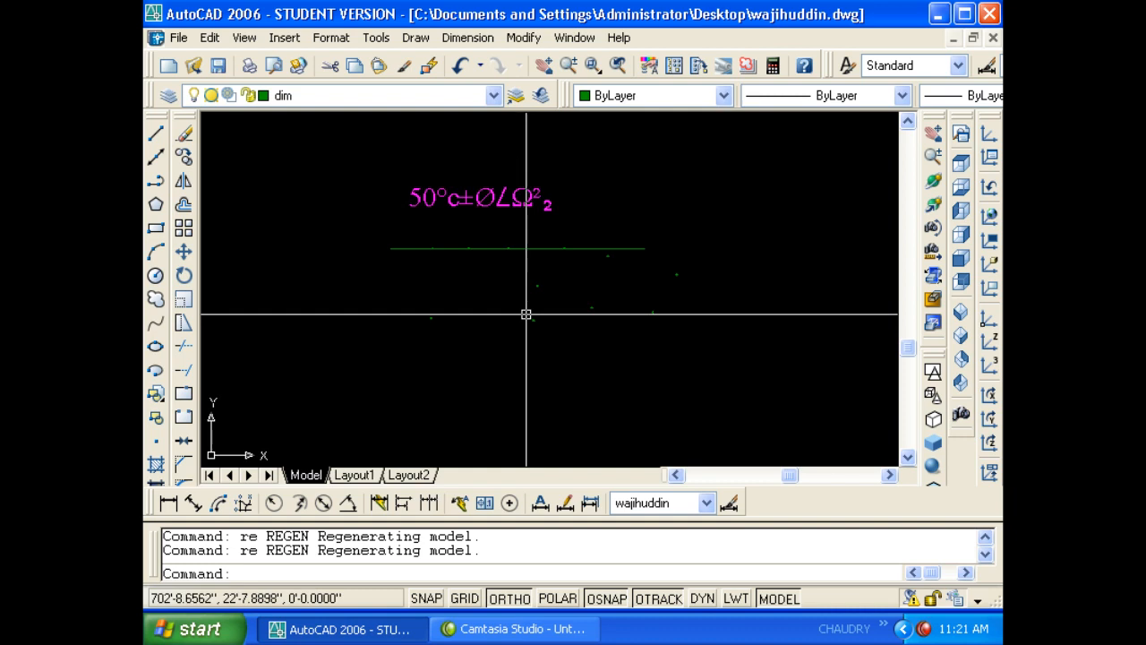
- Switch point sizing to absolute units and regenerate the drawing
click(331, 37)
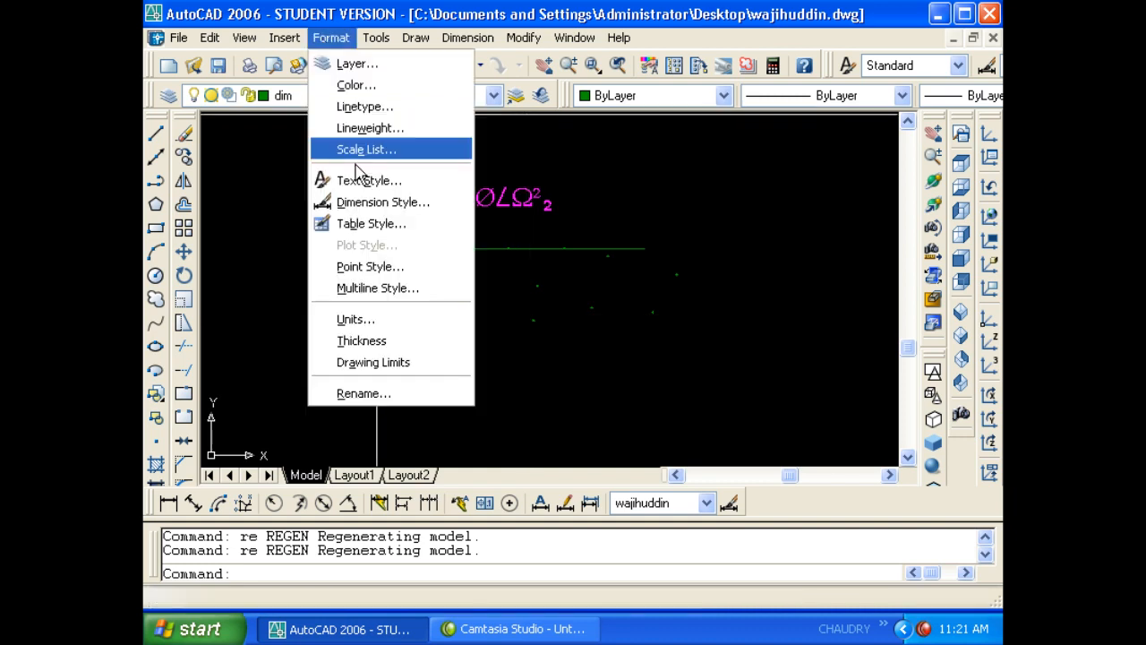
click(394, 266)
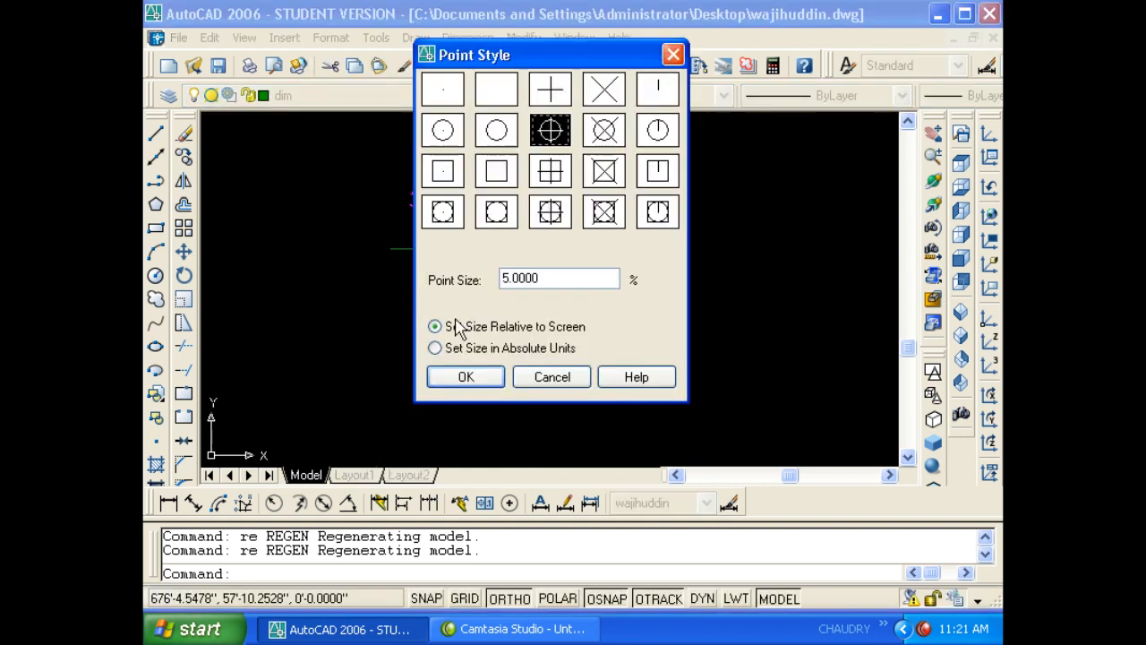
click(456, 351)
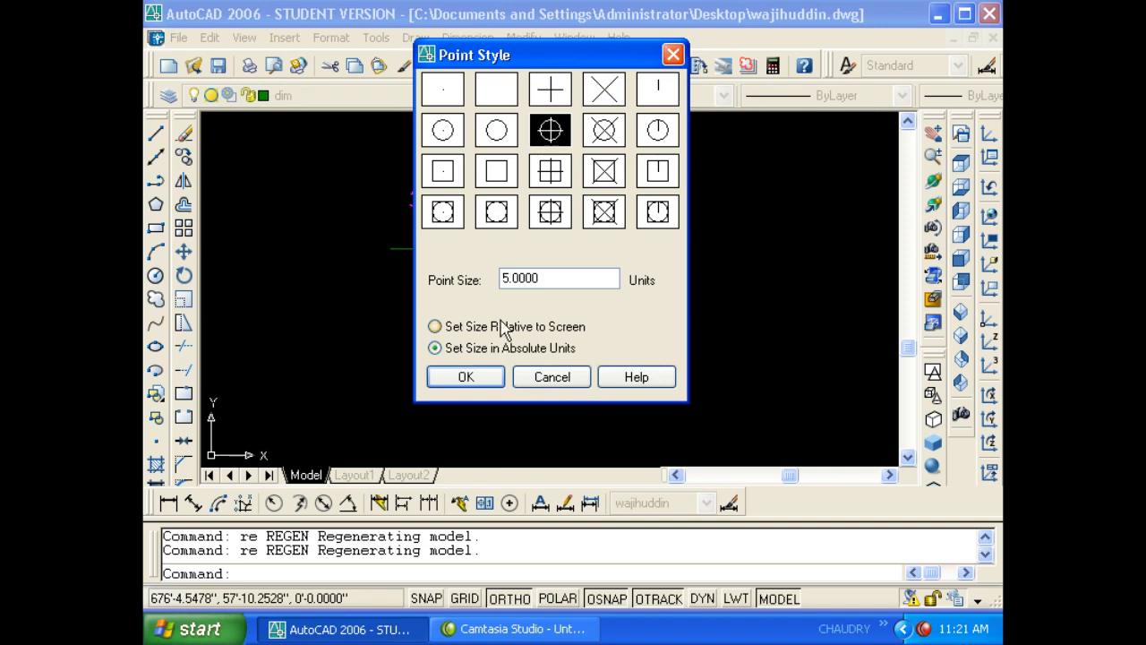
click(466, 376)
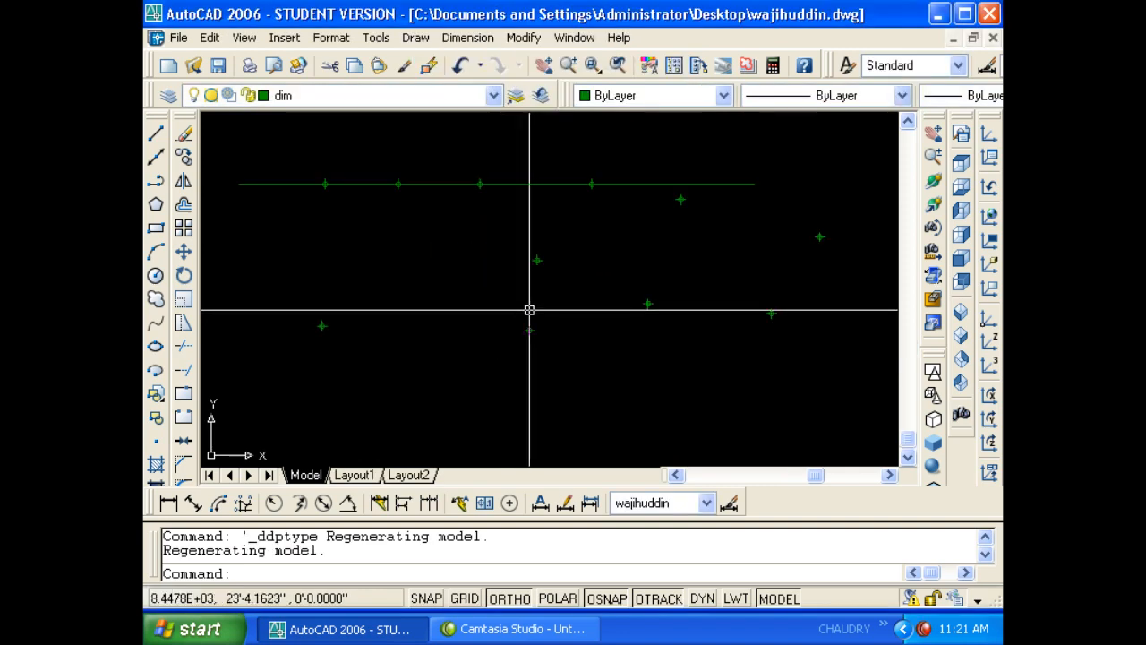
text(re)
key(Return)
key(Return)
scroll(525, 263, up, 4)
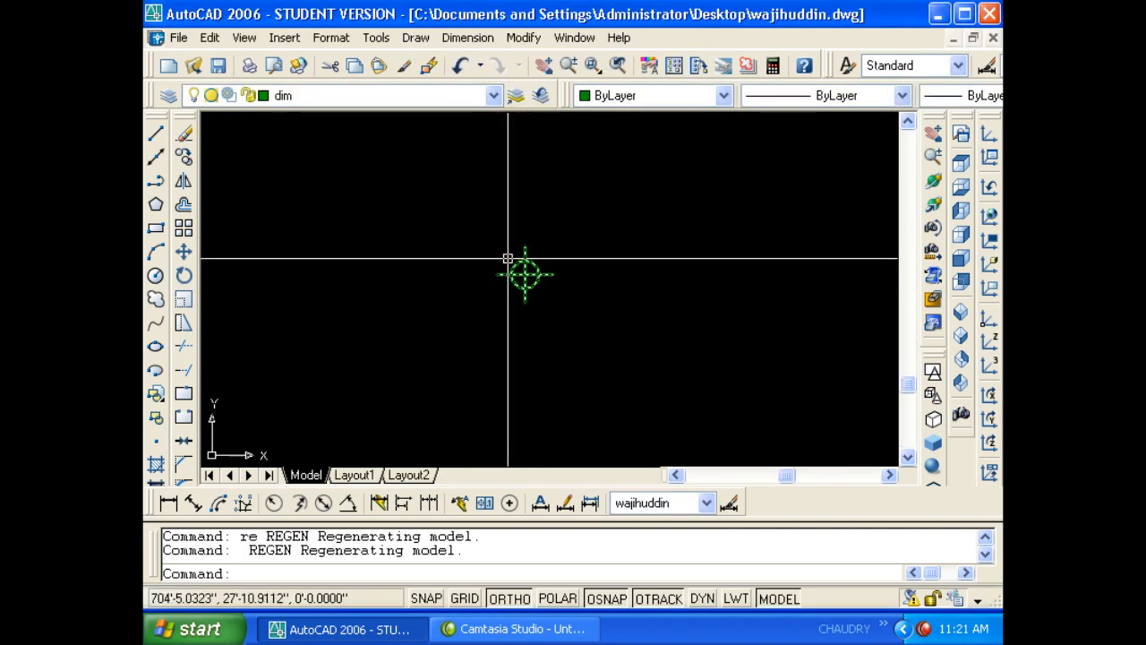
scroll(508, 259, down, 6)
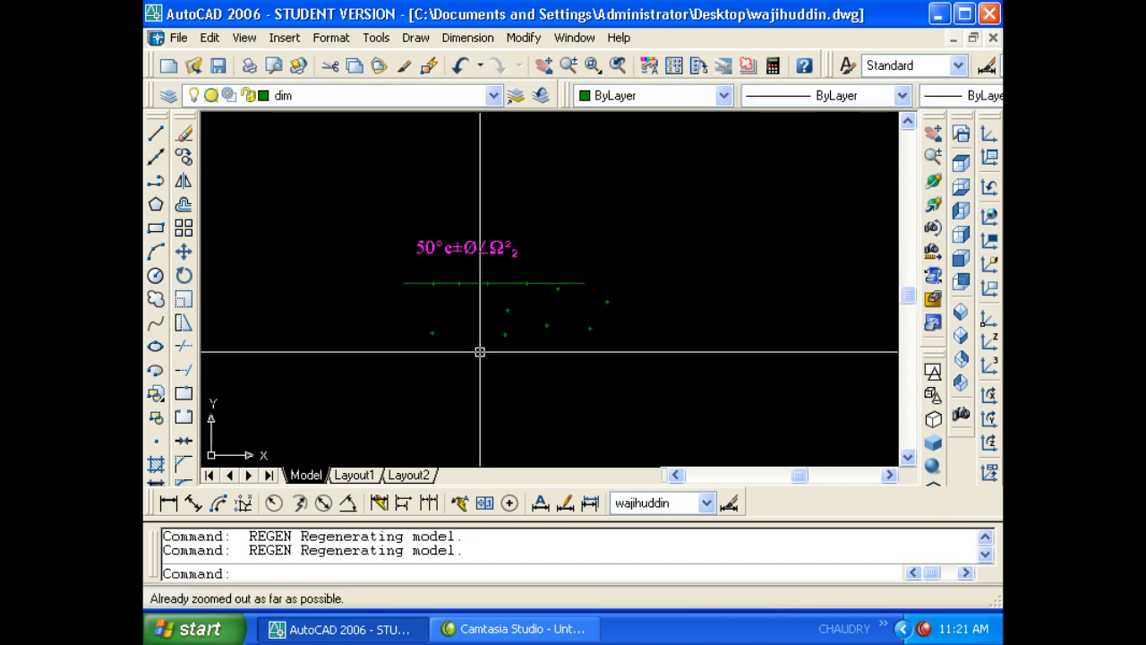
- Set the 5.0000 point size back to relative-to-screen sizing
click(331, 37)
click(371, 287)
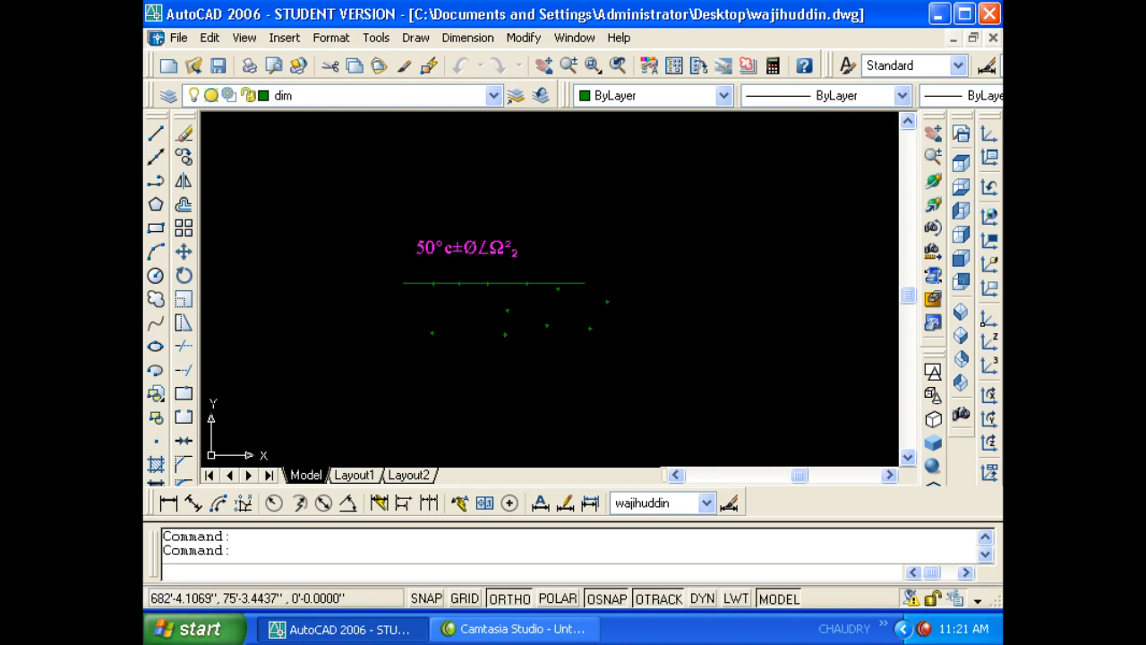
click(331, 38)
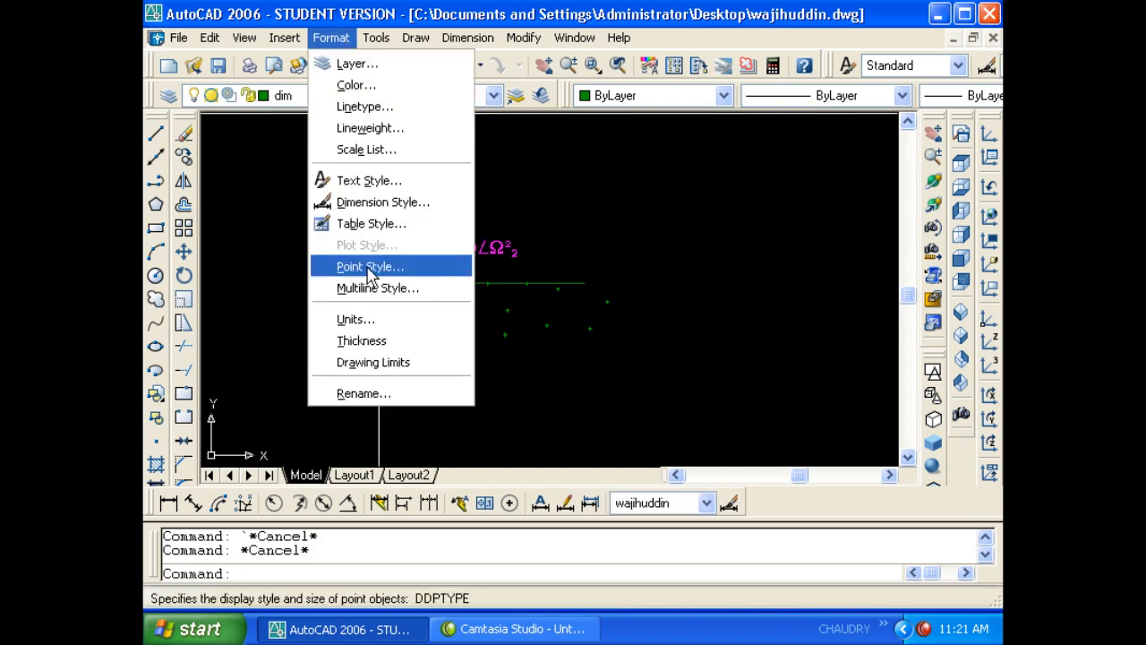
click(369, 266)
drag(548, 278, 493, 276)
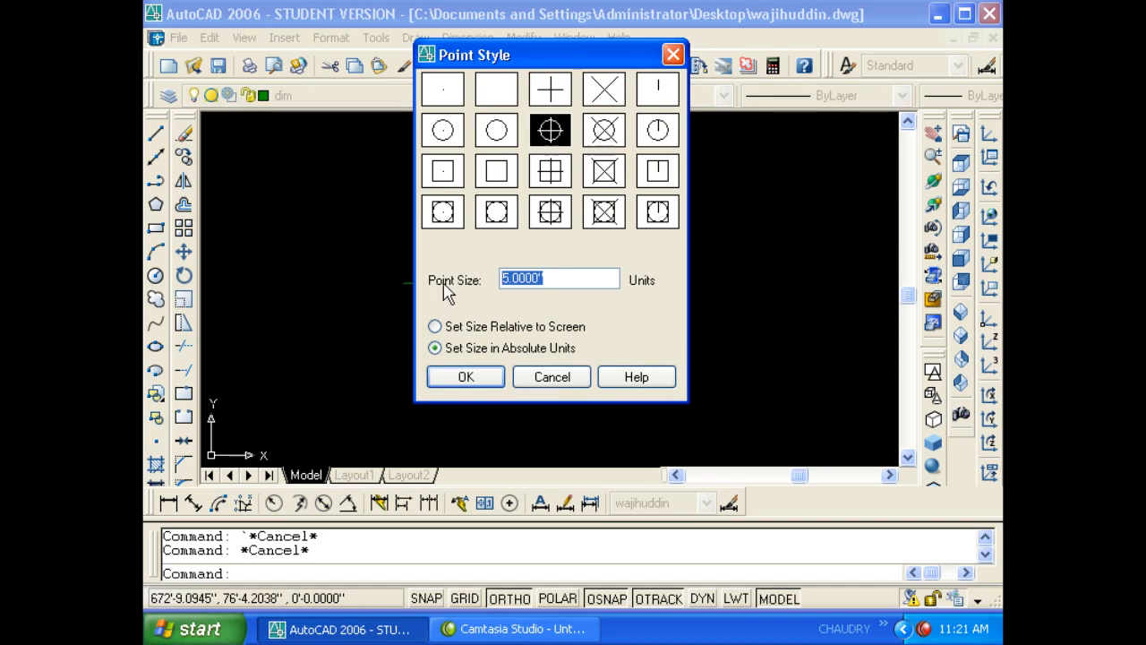
click(436, 326)
click(465, 377)
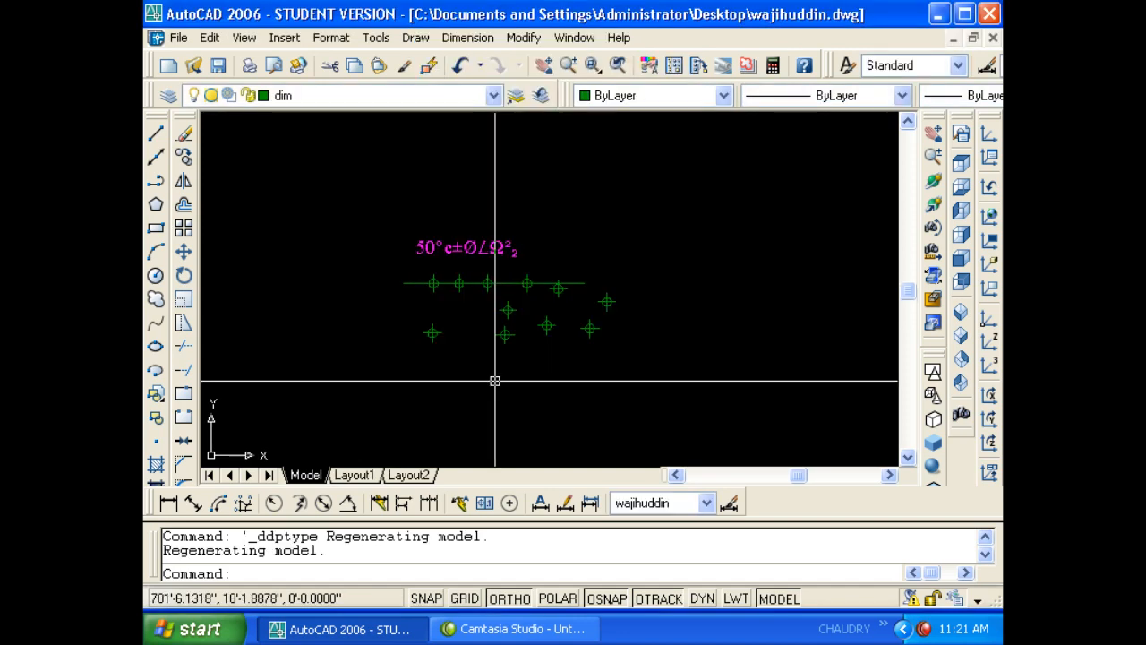
- Regenerate the drawing twice with REGEN
scroll(504, 350, up, 2)
scroll(505, 350, down, 4)
text(re)
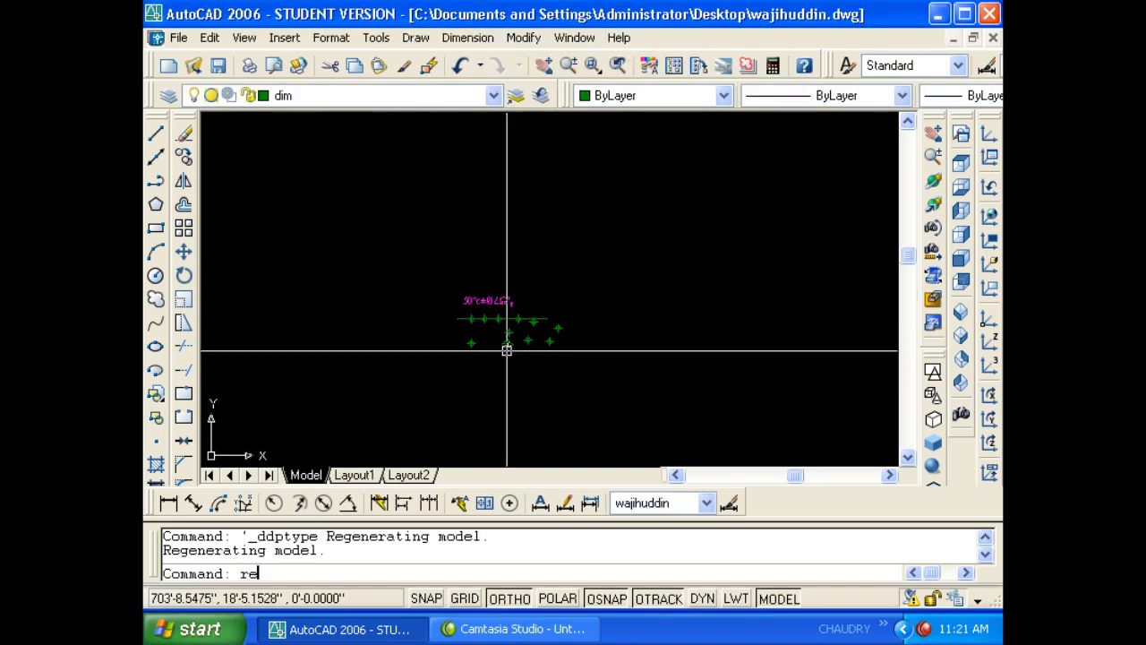
key(Return)
scroll(504, 350, up, 3)
key(Return)
- Zoom and pan to the cluster of circled point markers below the magenta text
scroll(547, 340, up, 3)
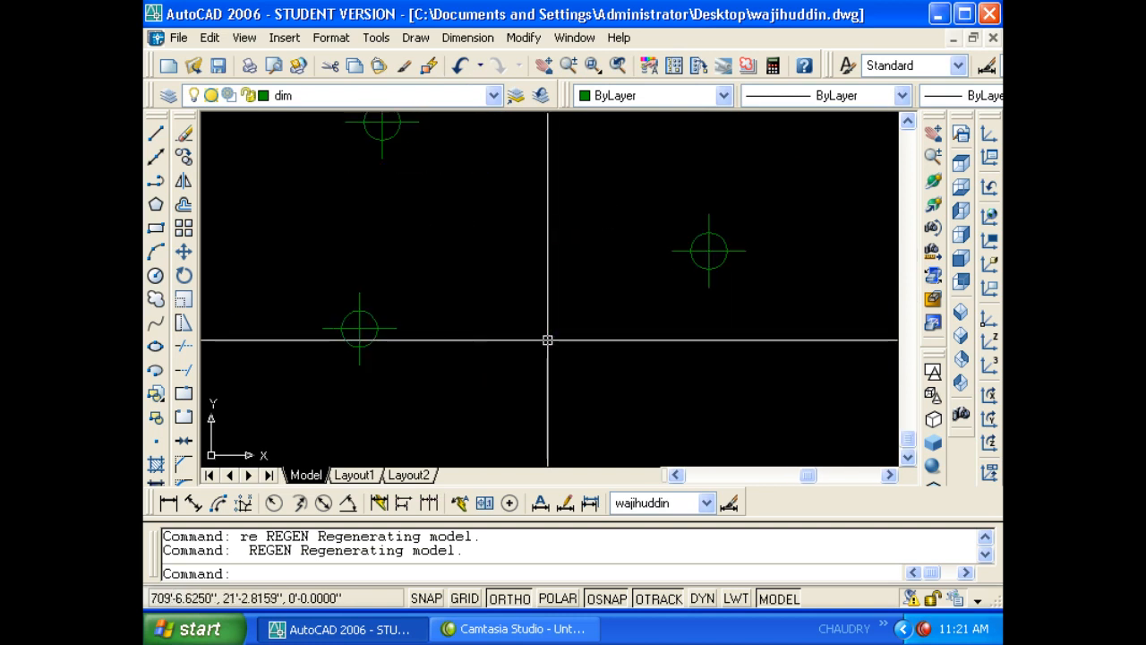
scroll(528, 344, up, 1)
scroll(627, 337, up, 2)
scroll(528, 243, up, 3)
scroll(536, 246, up, 1)
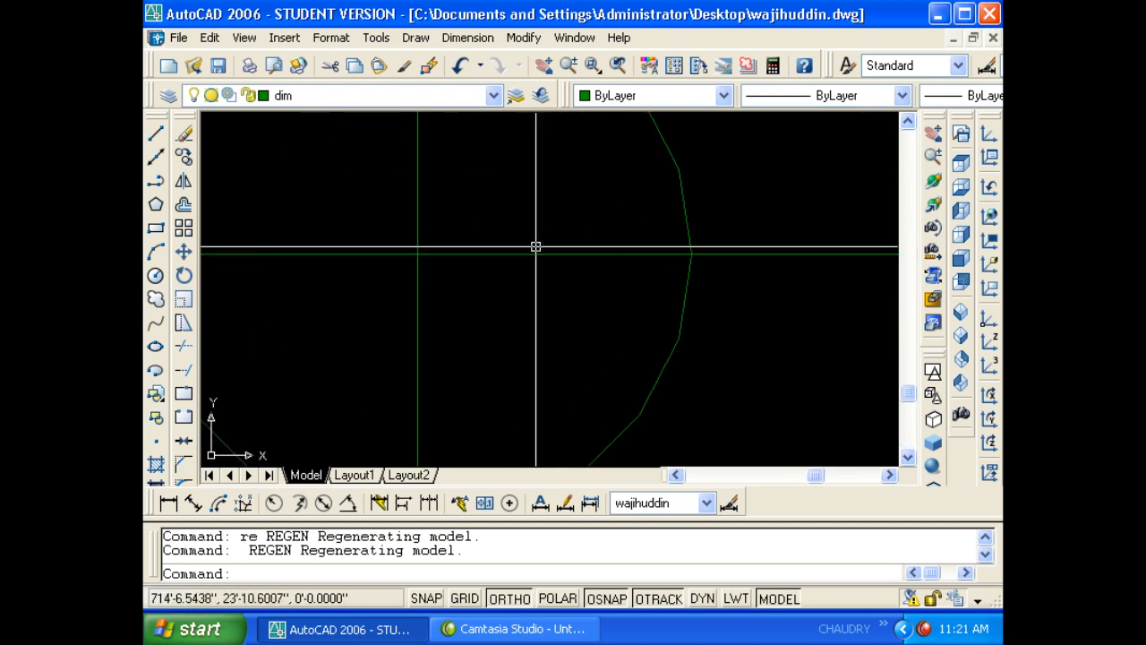
scroll(514, 278, down, 5)
scroll(425, 269, up, 5)
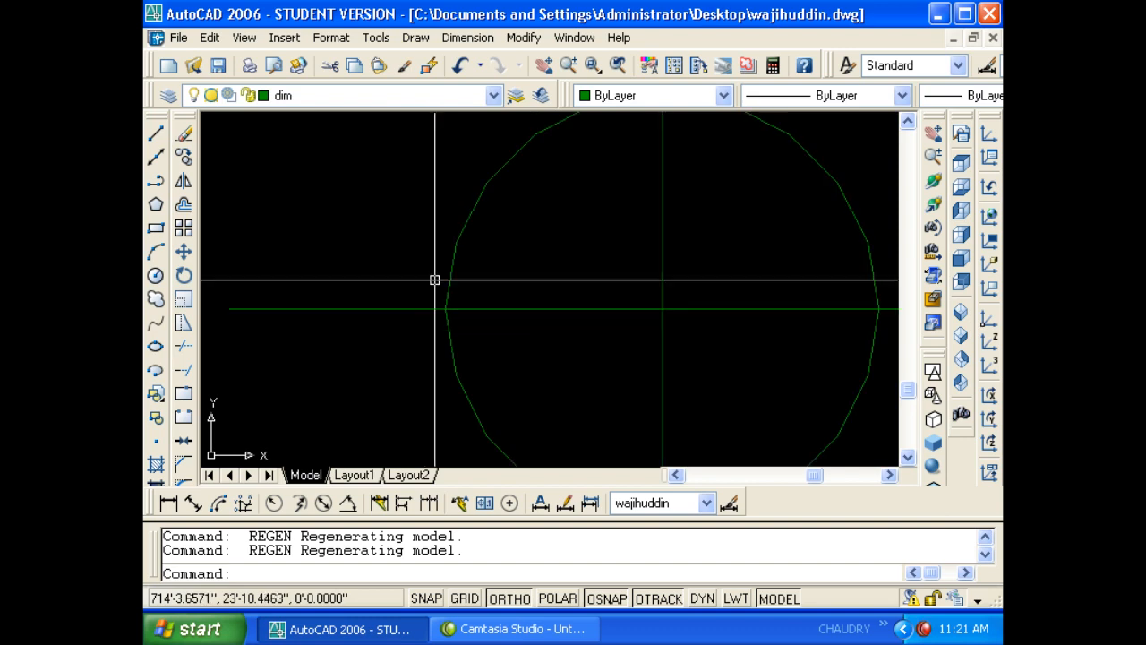
scroll(434, 280, down, 8)
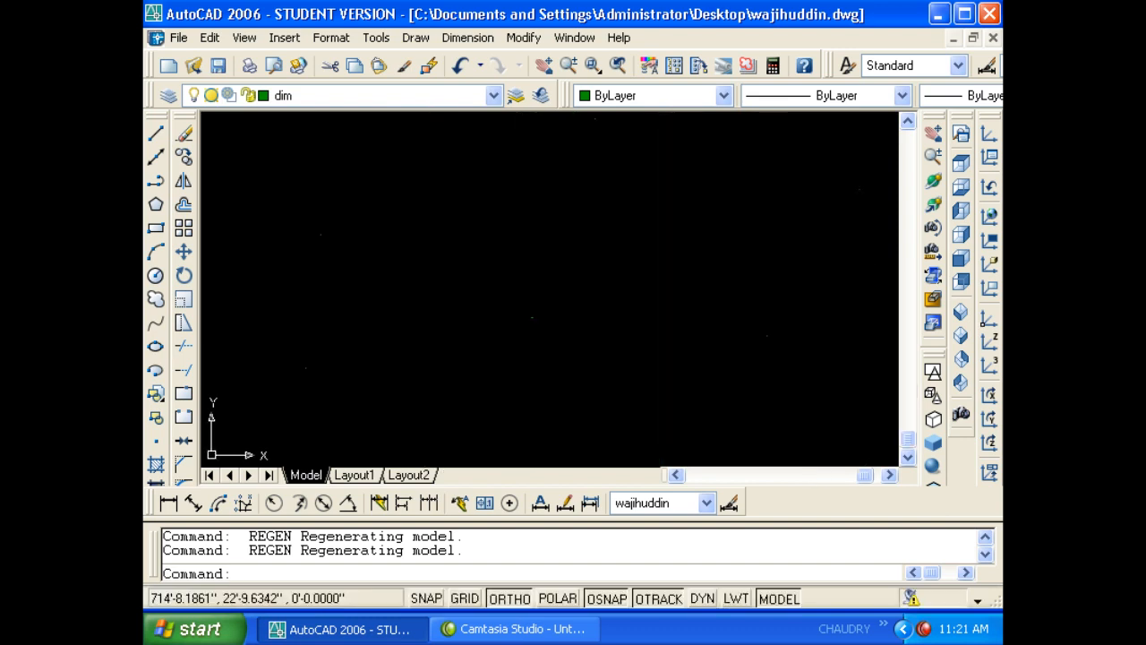
scroll(543, 358, down, 1)
scroll(550, 365, up, 4)
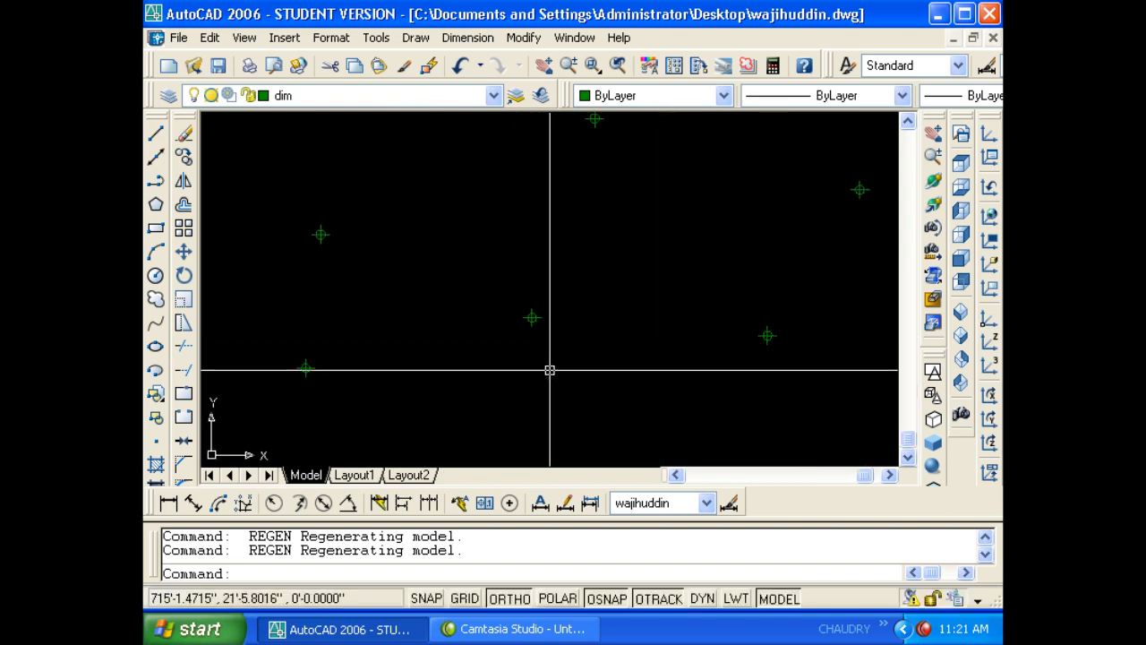
scroll(550, 367, down, 2)
scroll(535, 376, up, 1)
scroll(530, 376, down, 2)
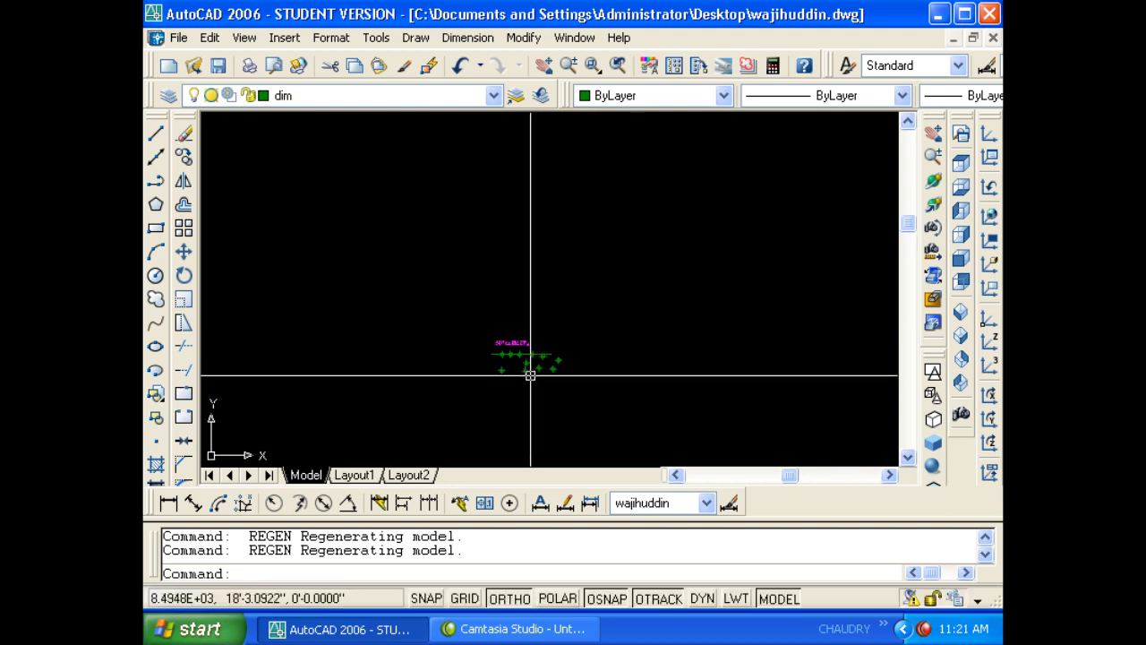
middle_drag(522, 390, 536, 337)
scroll(530, 333, down, 3)
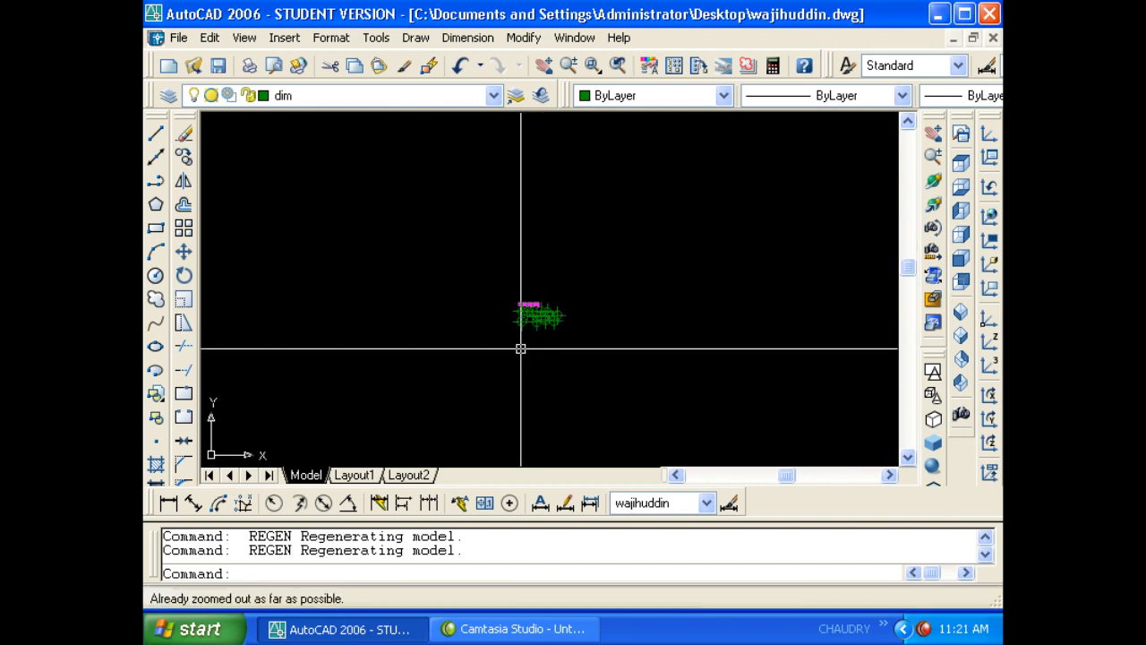
scroll(523, 322, up, 3)
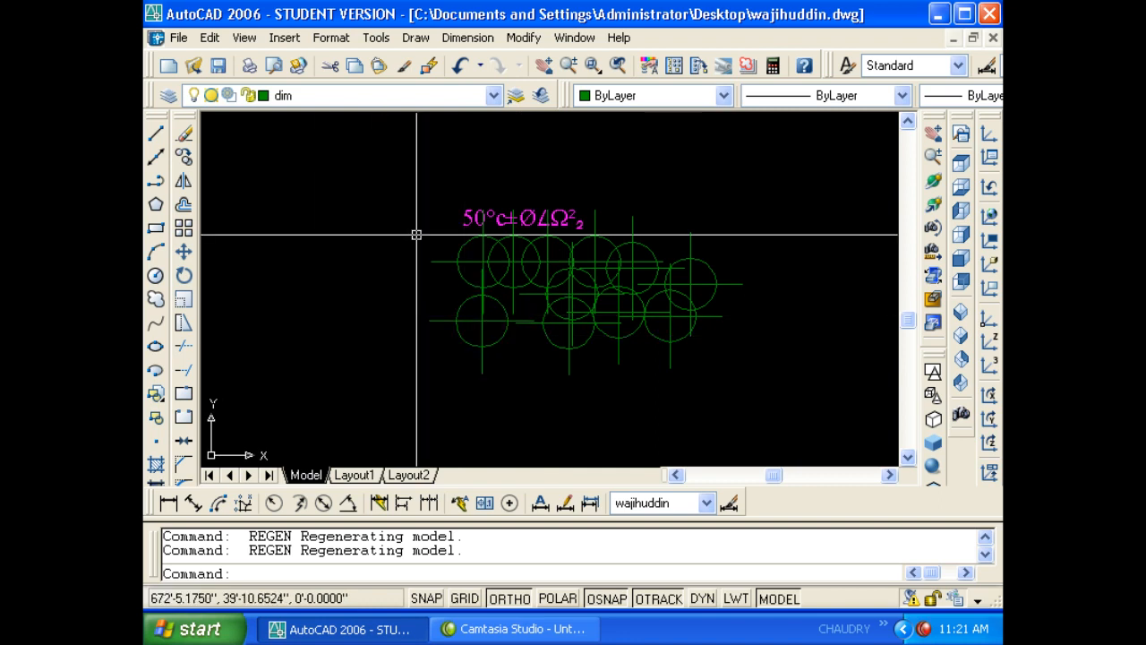
click(331, 38)
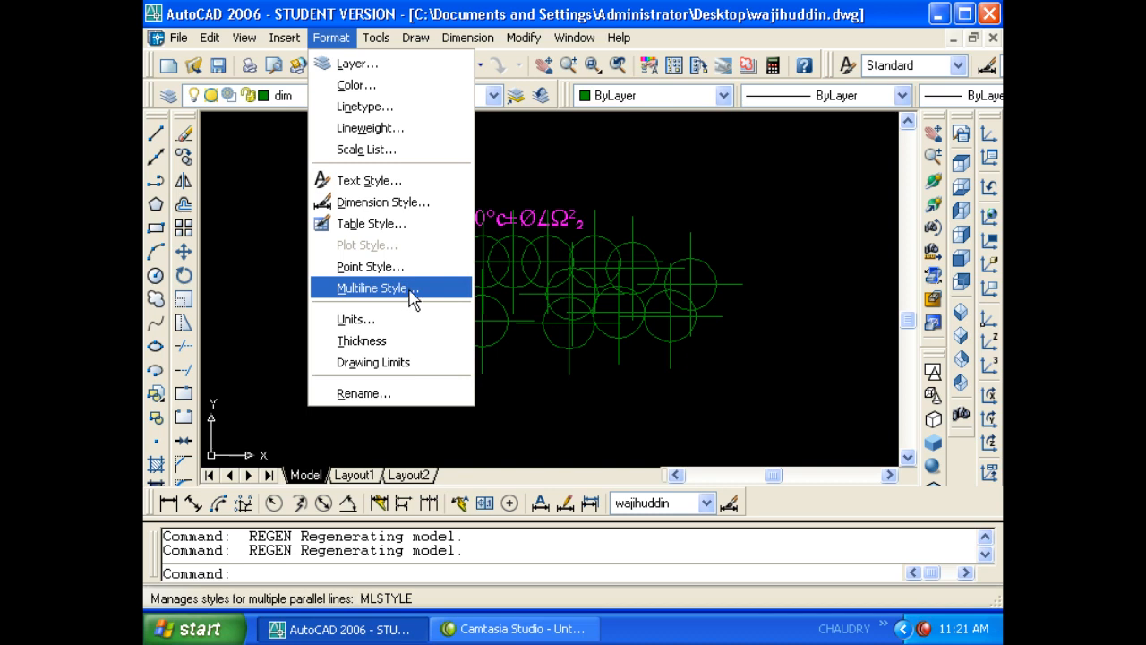
- Erase the old markers and text with a window selection
key(Escape)
click(728, 271)
click(524, 365)
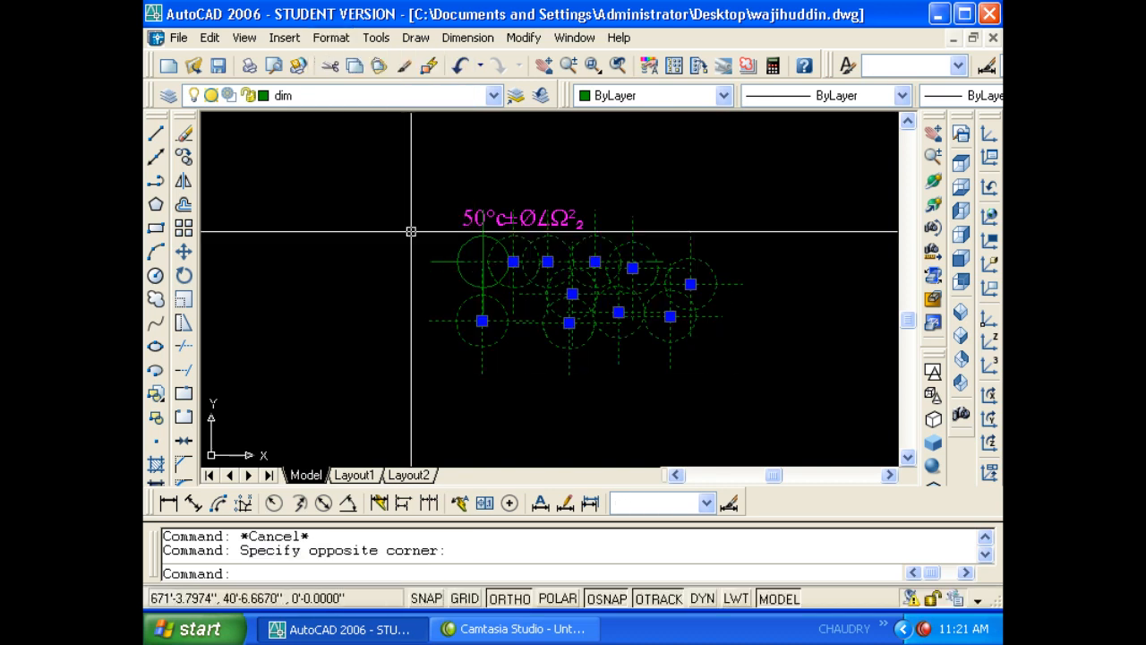
text(e)
key(Return)
key(Escape)
- Draw a 14' by 16' rectangle with RECTANG
text(rec)
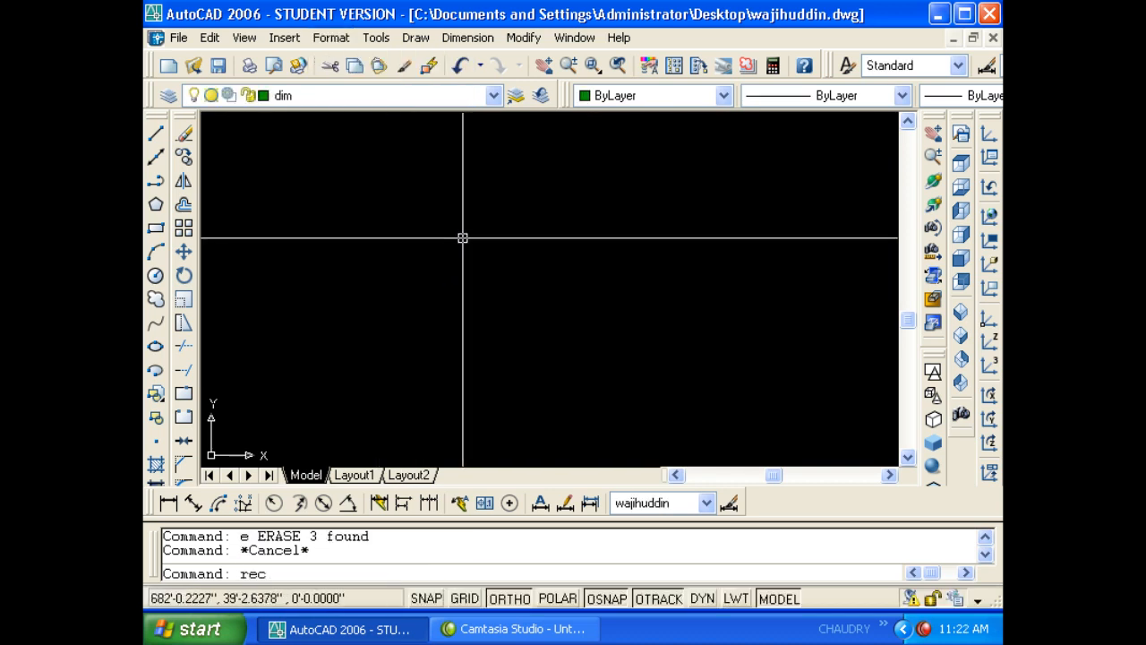
key(Return)
click(400, 198)
text(@14',16)
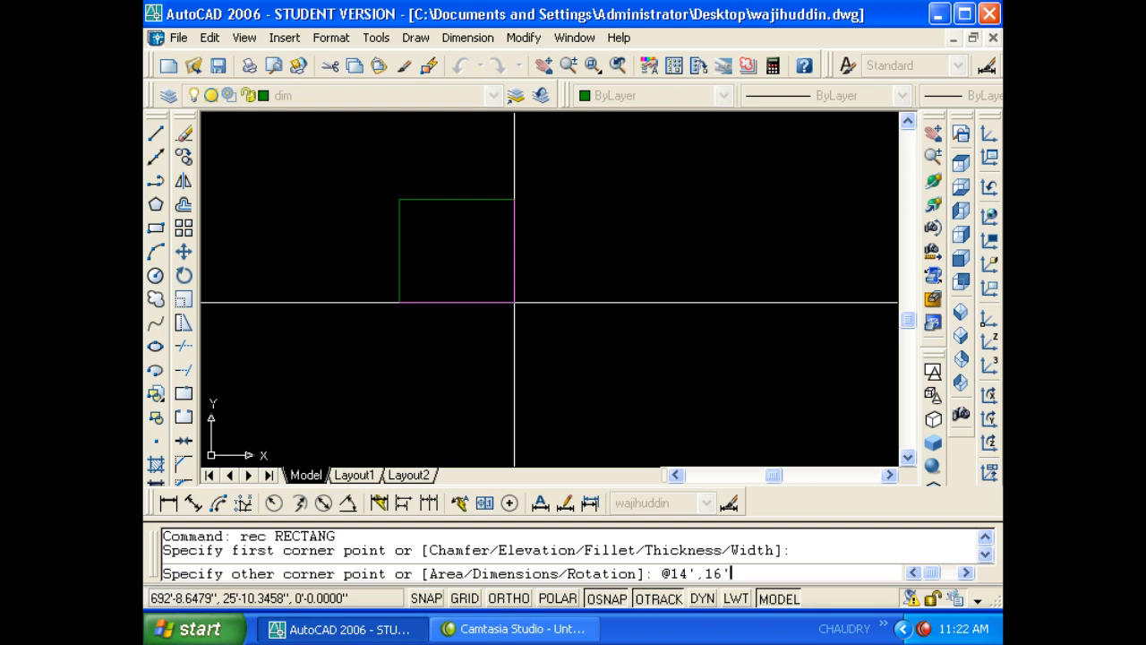
key(Return)
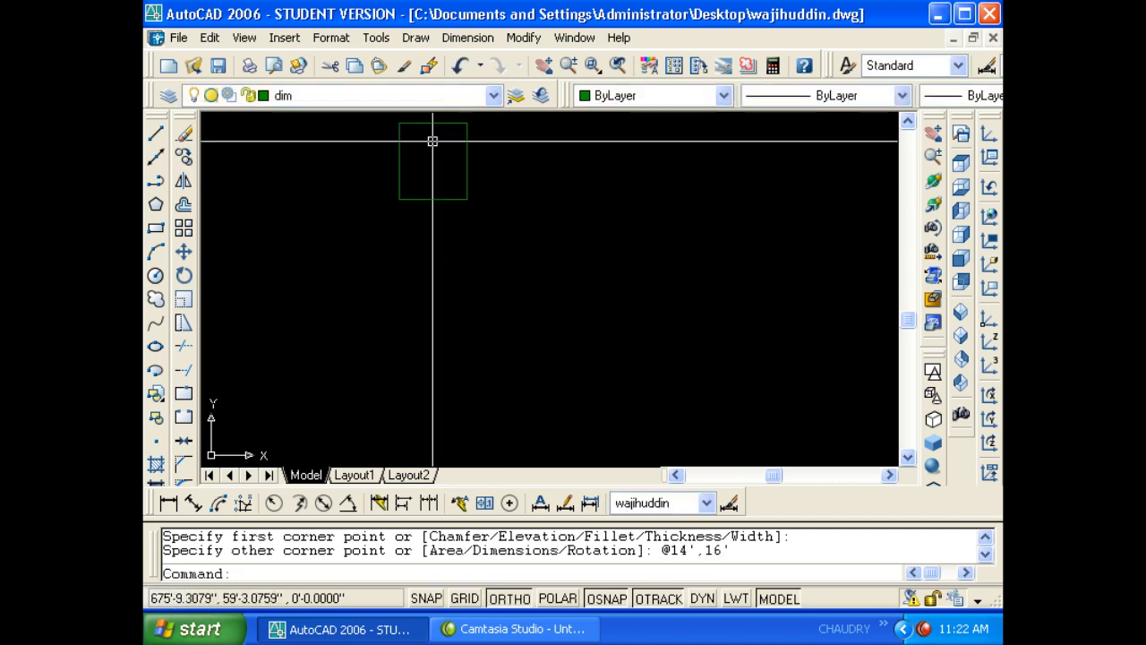
scroll(432, 138, up, 2)
- Rotate the rectangle 270° so it lies wider than tall
key(Escape)
key(Escape)
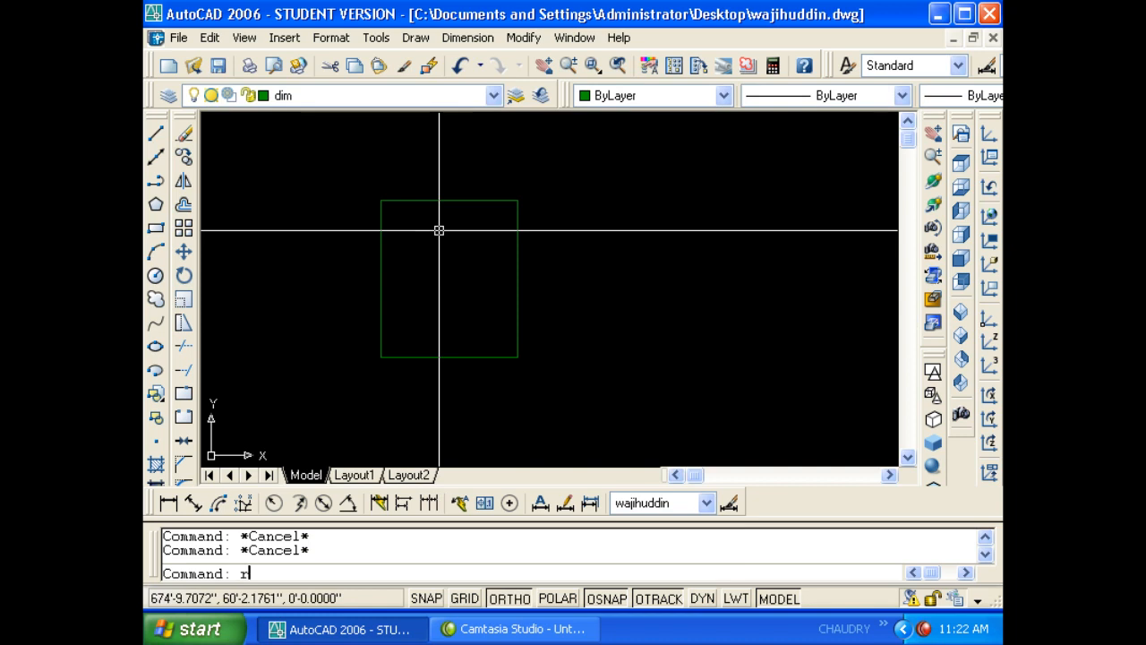
text(ro)
key(Return)
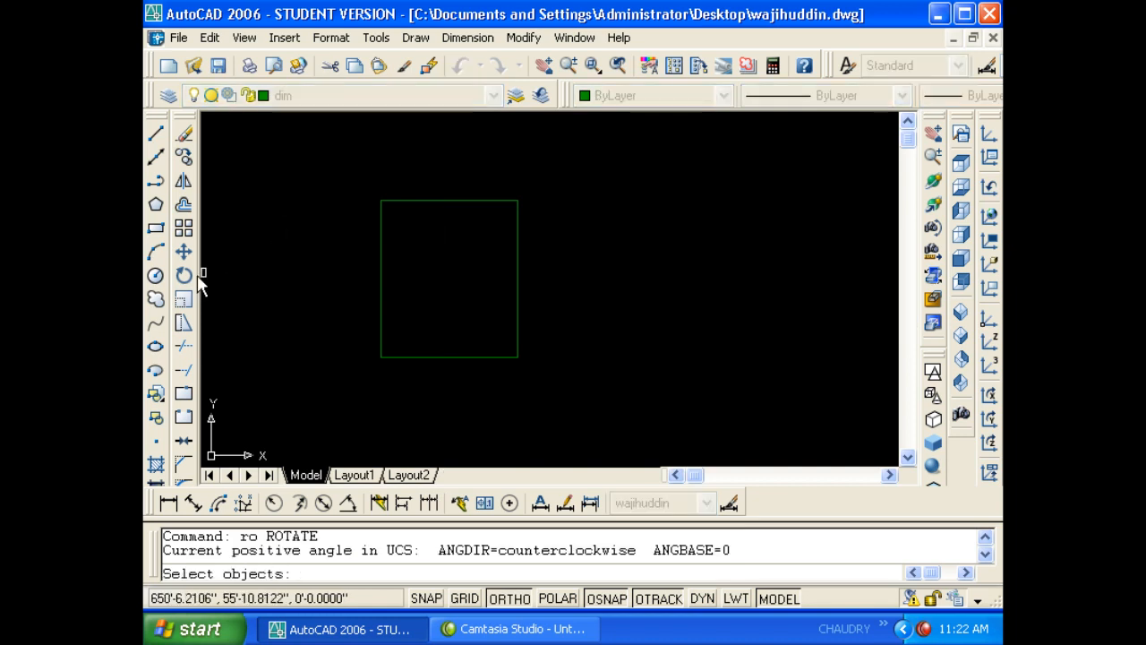
click(402, 288)
click(331, 246)
key(Return)
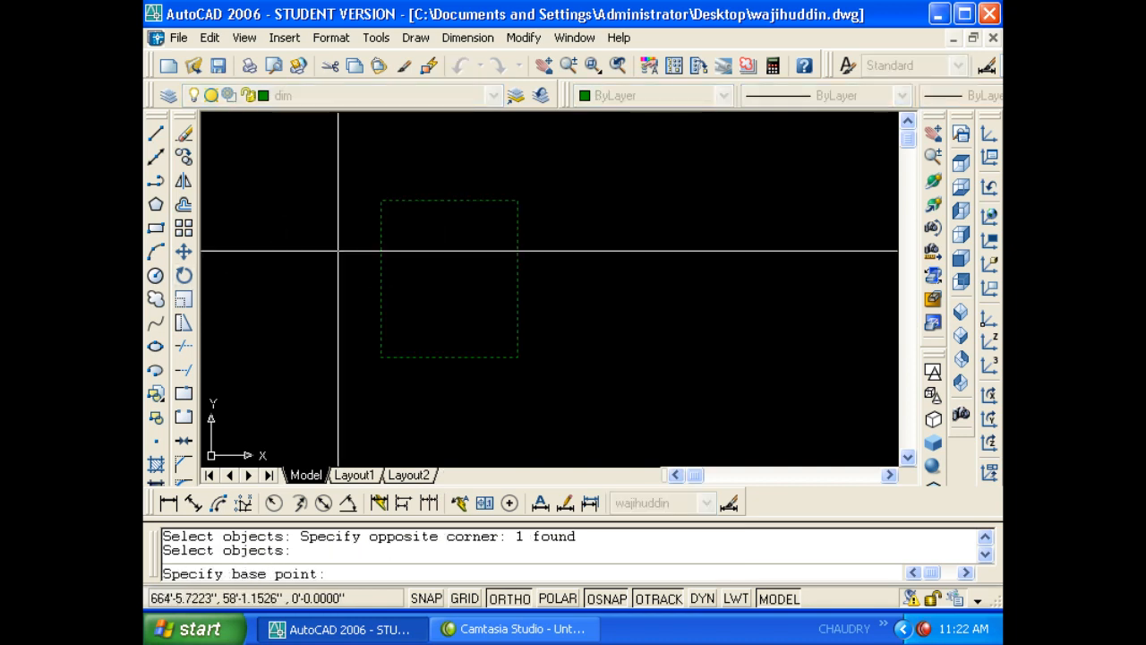
click(337, 268)
click(326, 328)
text(n)
key(Return)
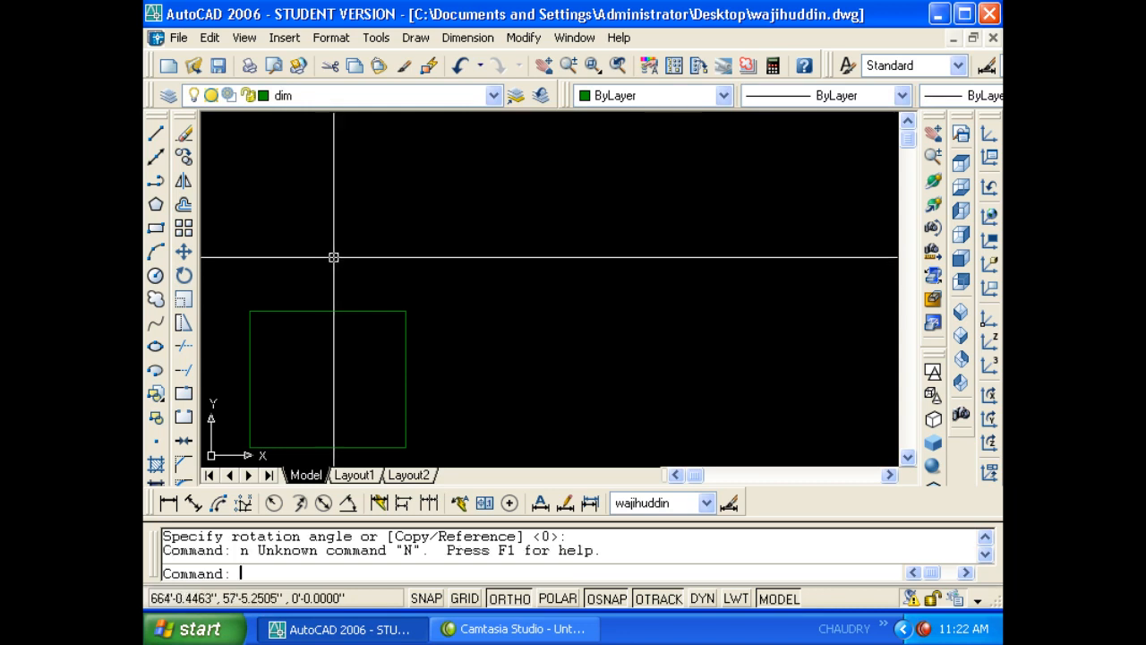
key(Escape)
- Move the rectangle to near the middle of the drawing
text(m)
key(Return)
click(397, 316)
click(363, 350)
key(Return)
click(356, 350)
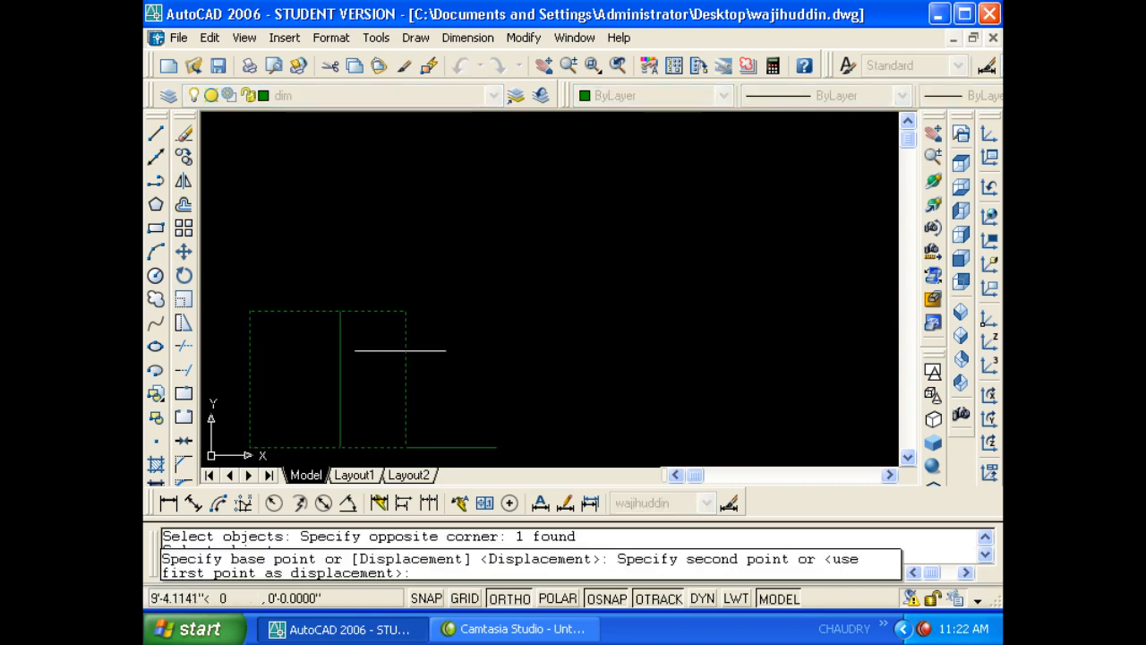
key(F8)
key(F8)
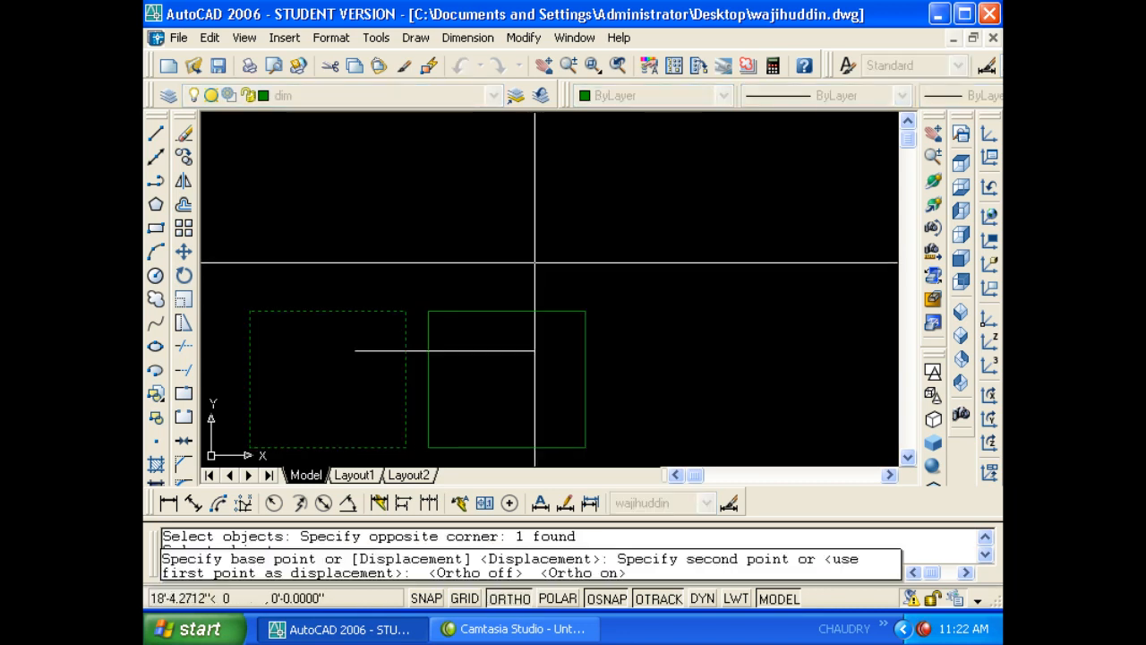
key(F8)
click(539, 255)
key(F8)
key(Escape)
key(Escape)
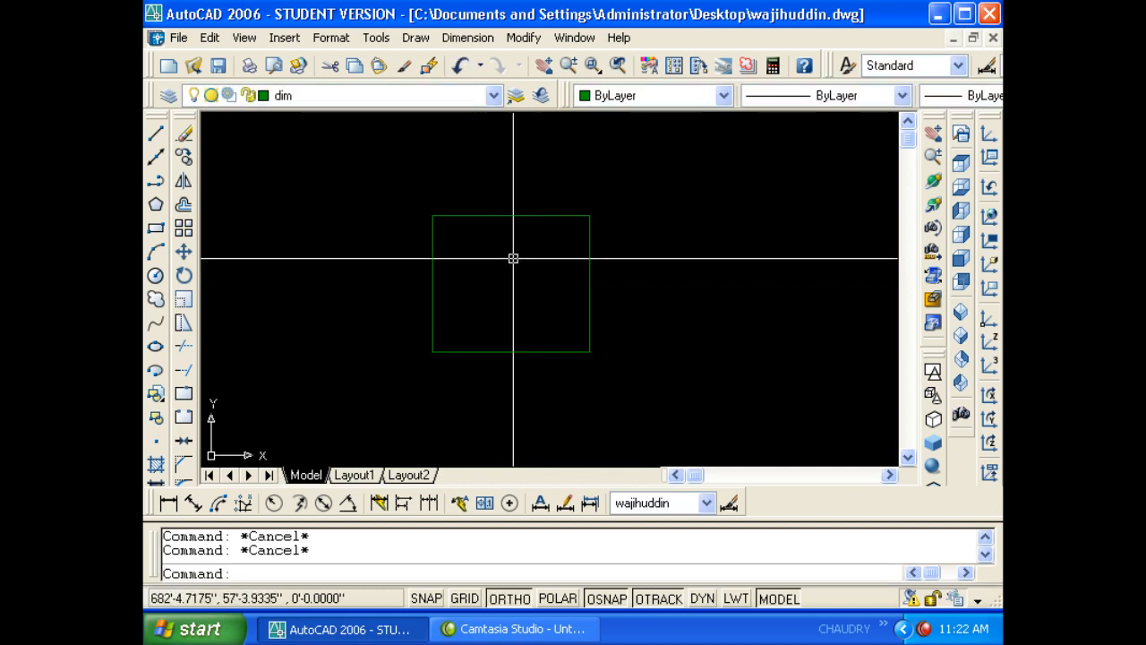
- Offset the rectangle 9 outward to form the wall thickness
scroll(514, 257, up, 2)
middle_drag(513, 268, 550, 268)
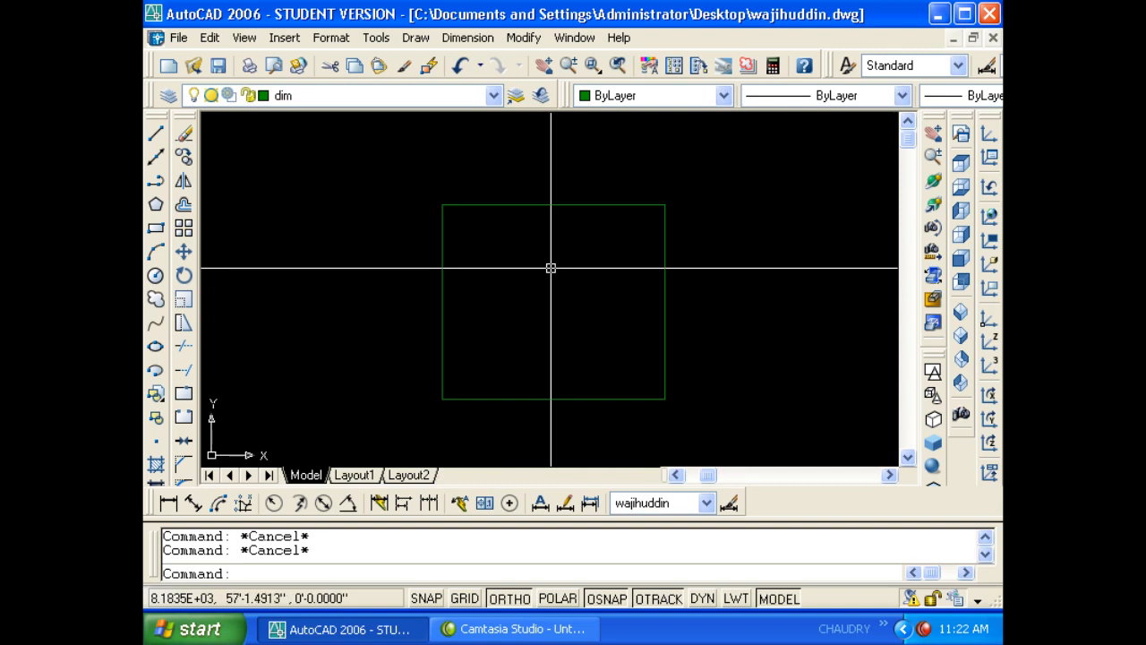
text(o)
key(Return)
text(9)
key(Return)
click(562, 205)
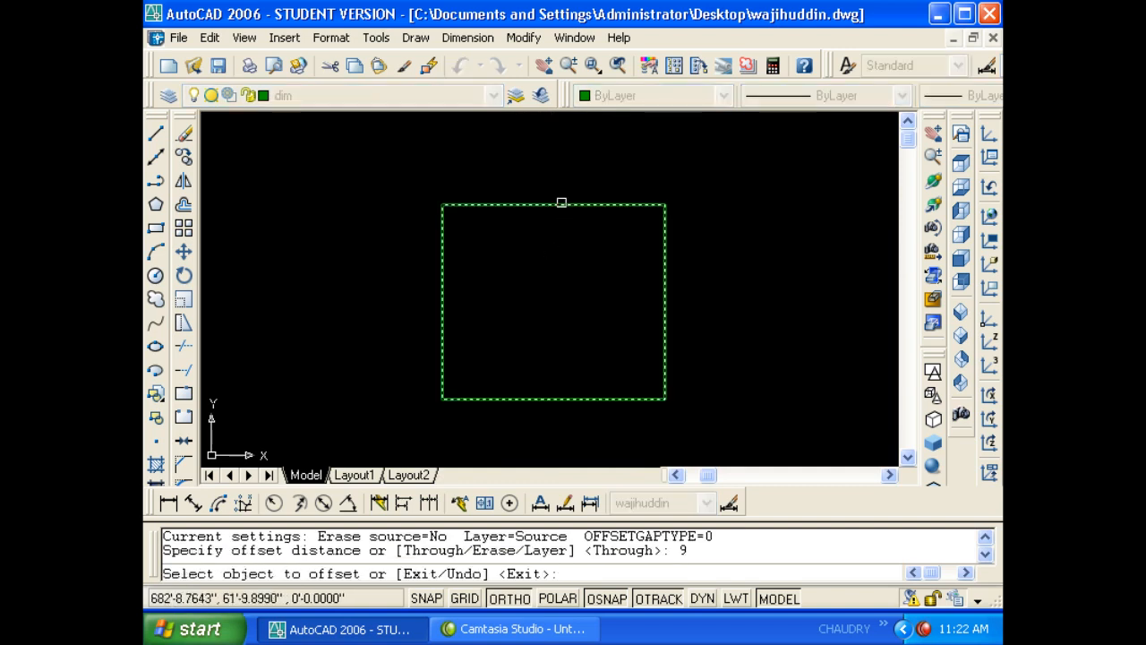
click(566, 165)
key(Return)
click(573, 215)
click(564, 179)
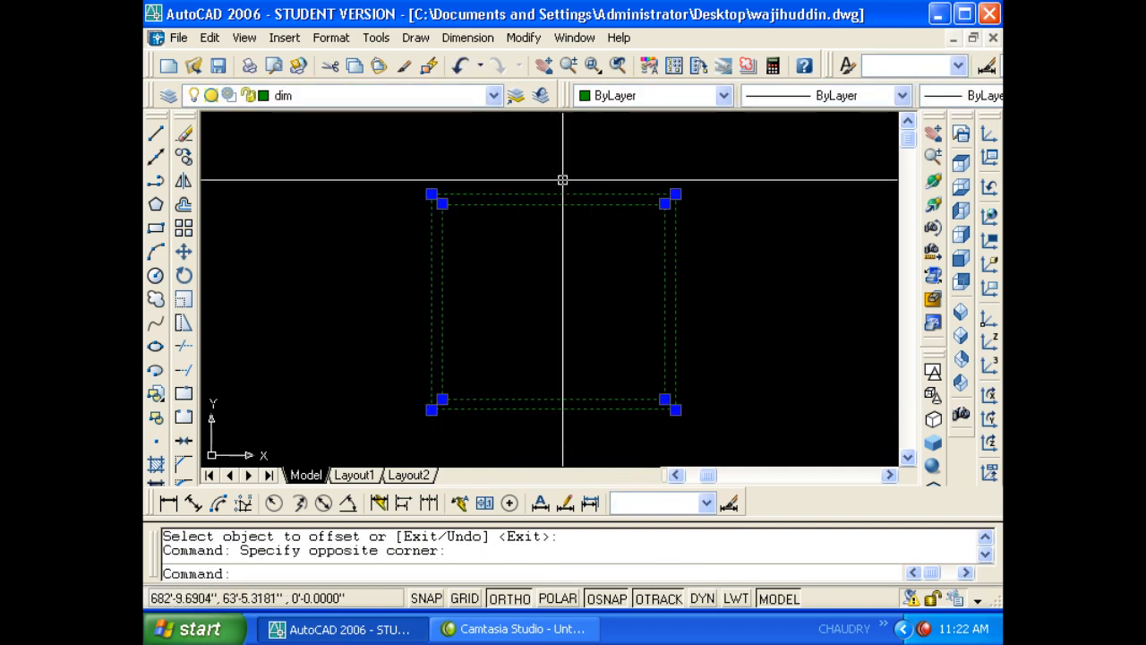
key(Escape)
key(Escape)
- Mark the top wall's midpoint with a short line
text(l)
key(Return)
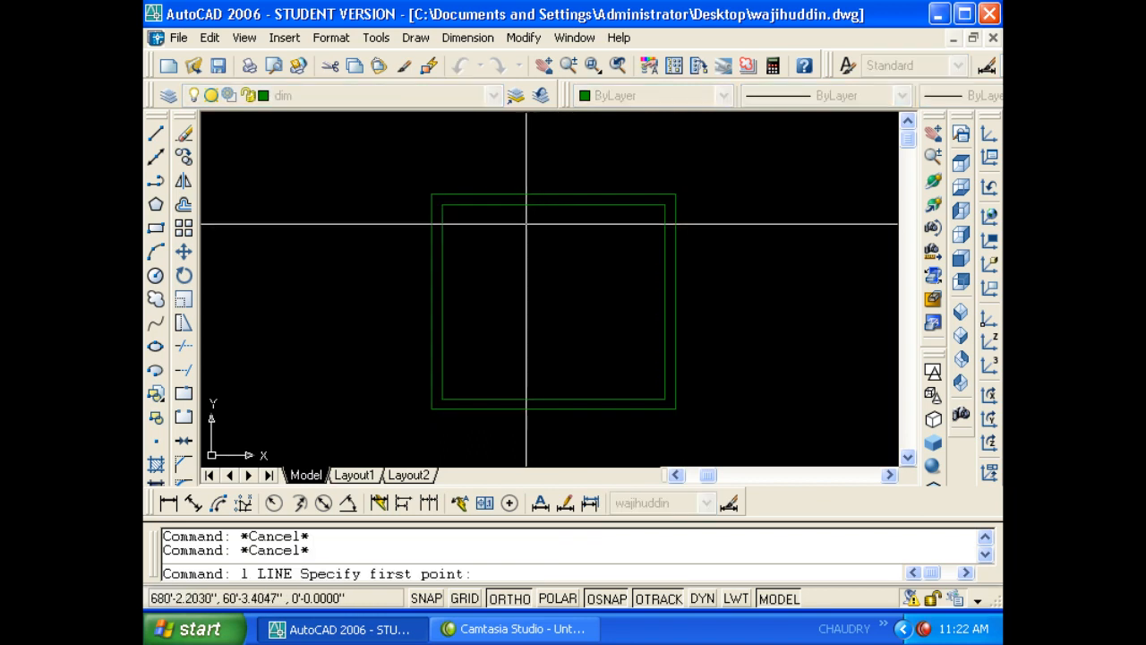
click(553, 193)
key(Escape)
scroll(525, 228, up, 3)
key(Escape)
scroll(471, 256, down, 1)
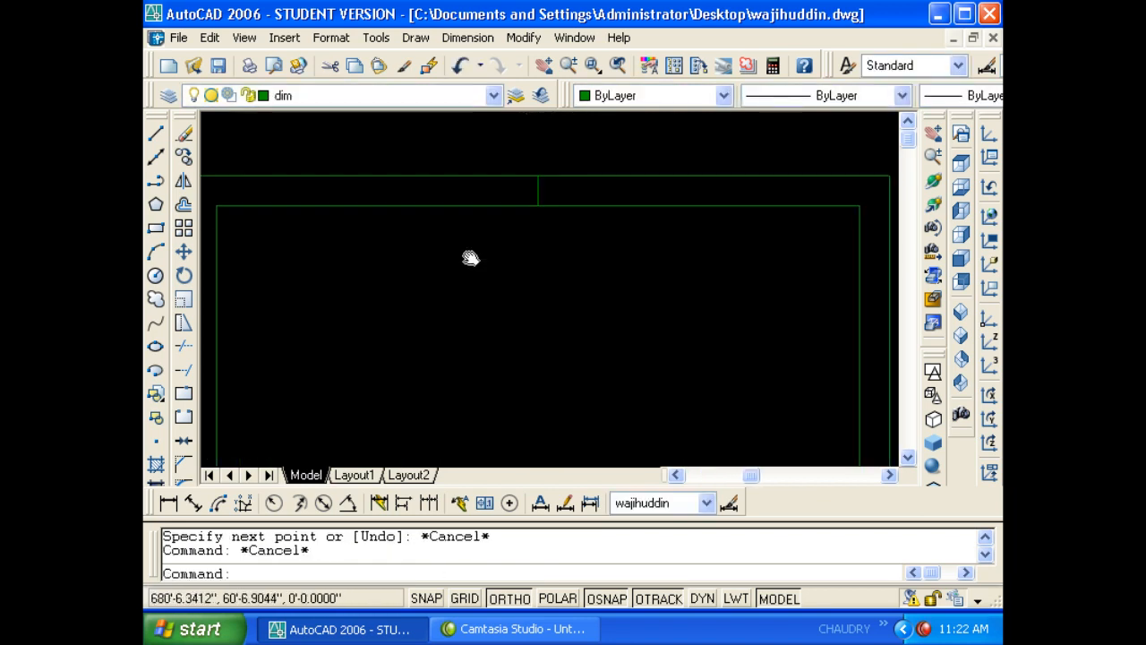
key(Escape)
- Copy the short midpoint line 4' to the left and 4' to the right
text(o)
key(Return)
text(4')
key(Return)
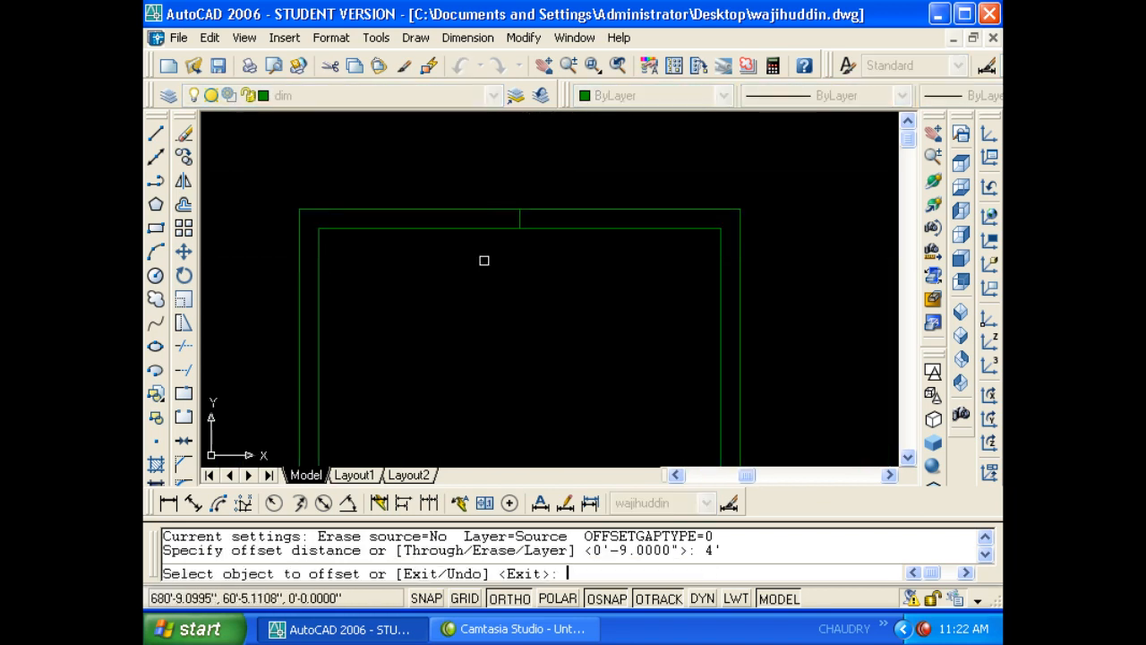
scroll(515, 224, up, 1)
click(527, 215)
click(505, 213)
click(526, 212)
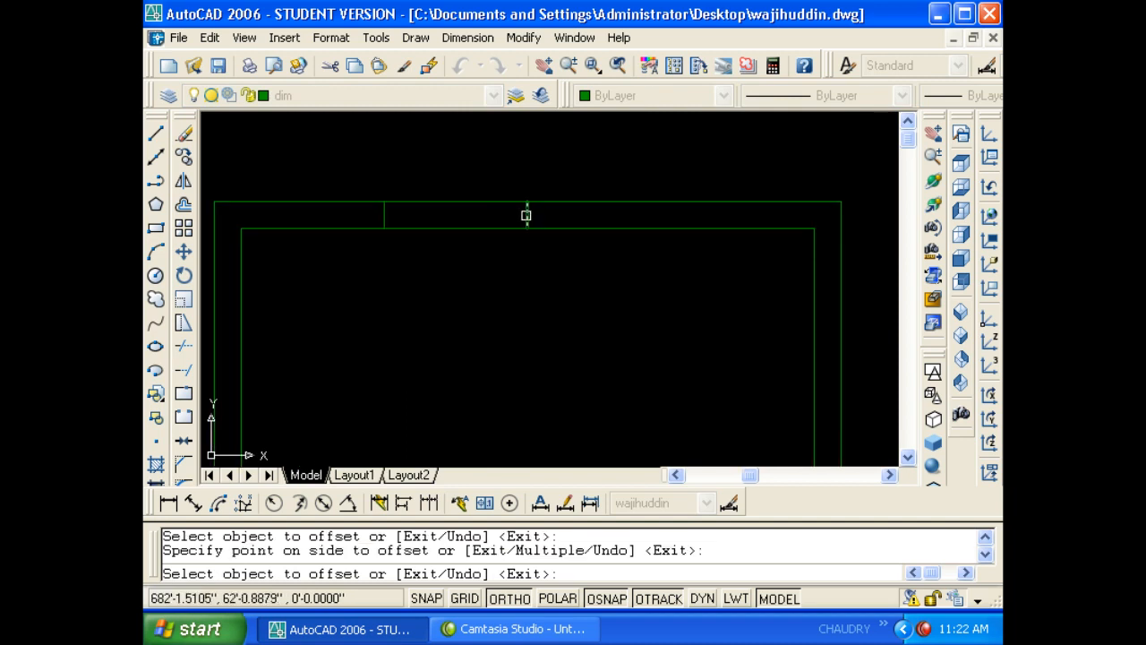
click(571, 229)
key(Escape)
key(Escape)
- Erase the middle marker line and trim the wall lines out of the window opening
click(511, 267)
click(540, 182)
text(e)
key(Return)
key(Escape)
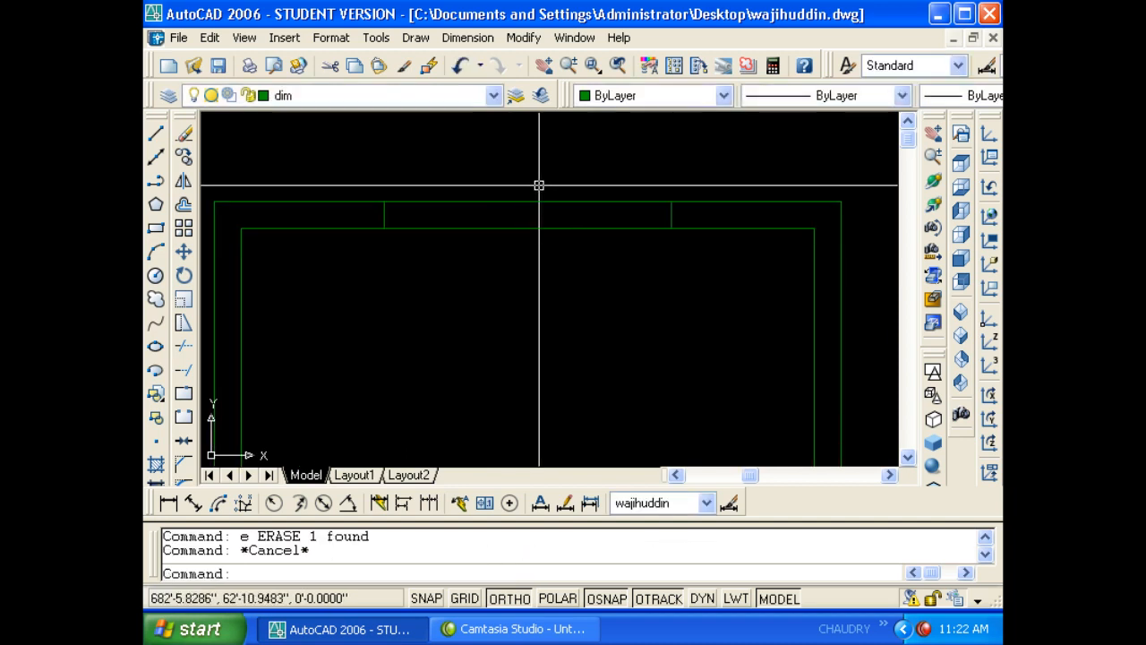
text(tr)
key(Return)
key(Return)
click(544, 282)
click(511, 187)
key(Escape)
scroll(510, 200, down, 2)
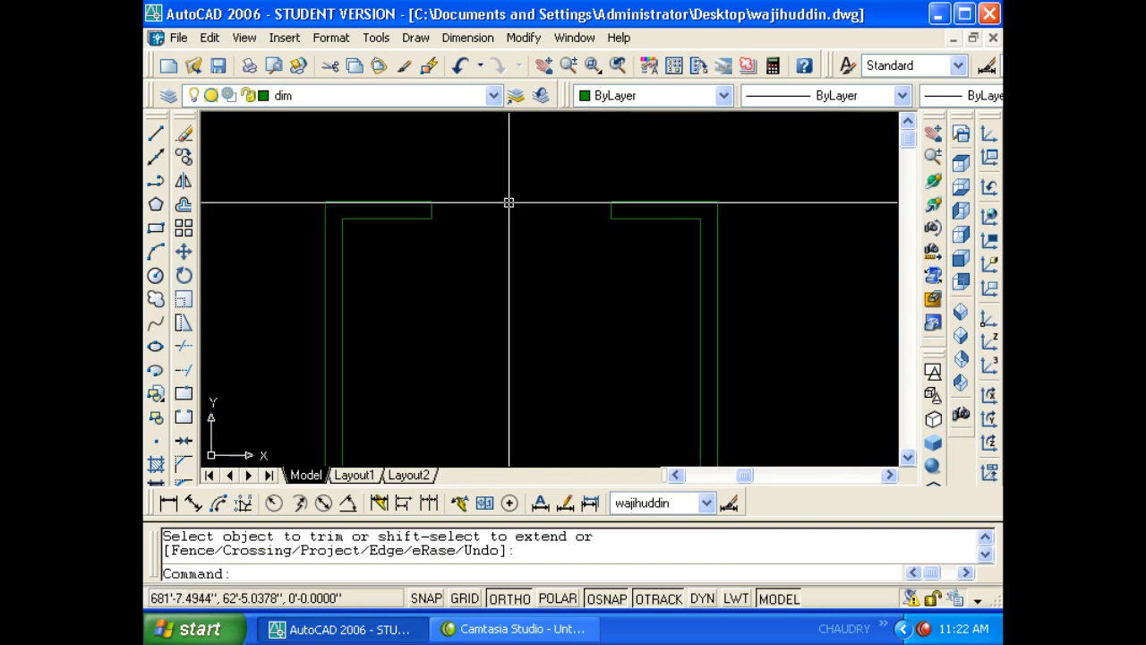
- Close the opening with a line across it and offset it 9 downward
text(l)
key(Return)
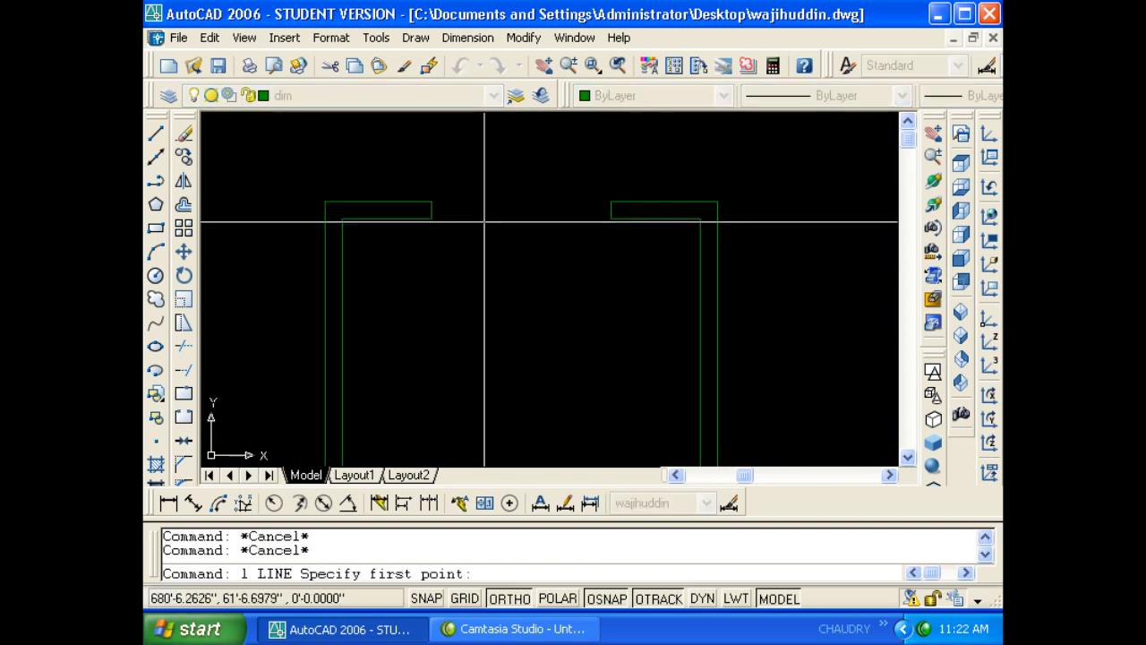
click(432, 204)
click(611, 203)
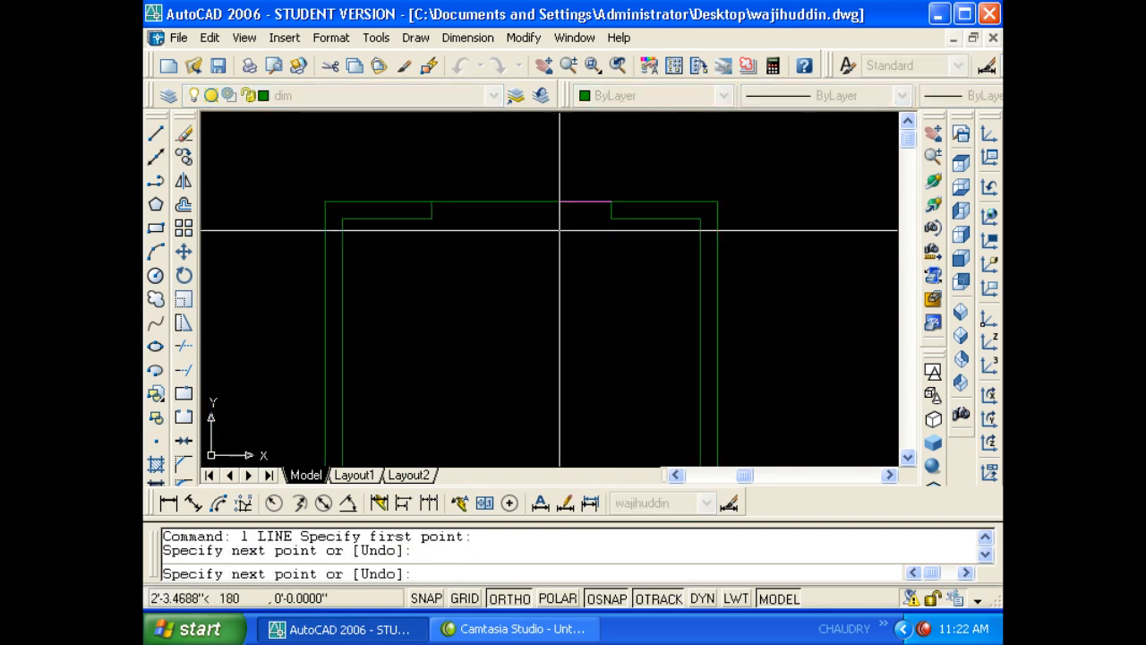
key(Escape)
key(Escape)
text(o)
key(Return)
text(9)
key(Return)
click(562, 203)
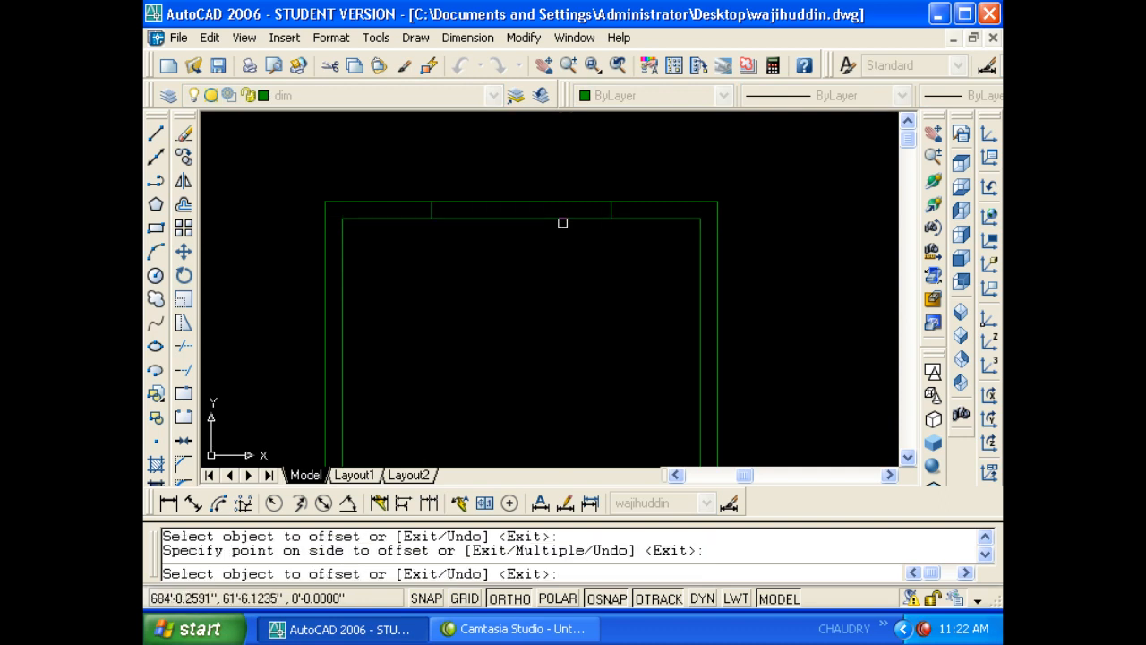
click(562, 220)
key(Escape)
key(Escape)
- Offset both window lines 3.5 inward toward each other
text(o)
key(Return)
text(3.5)
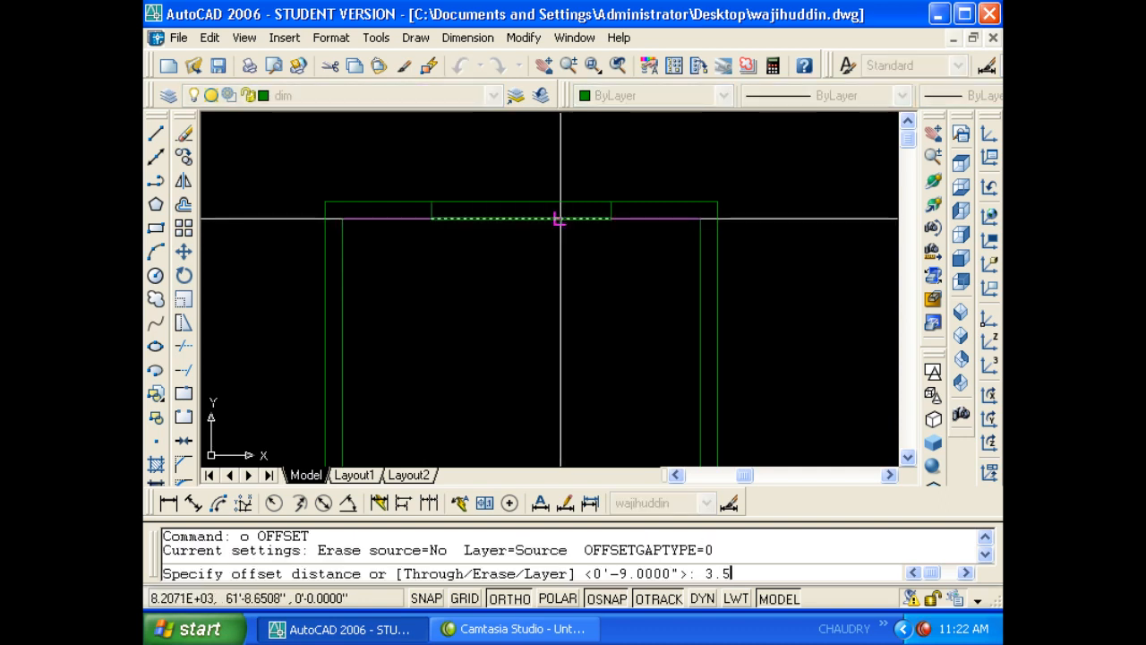
key(Return)
click(555, 219)
click(557, 198)
click(557, 199)
click(557, 232)
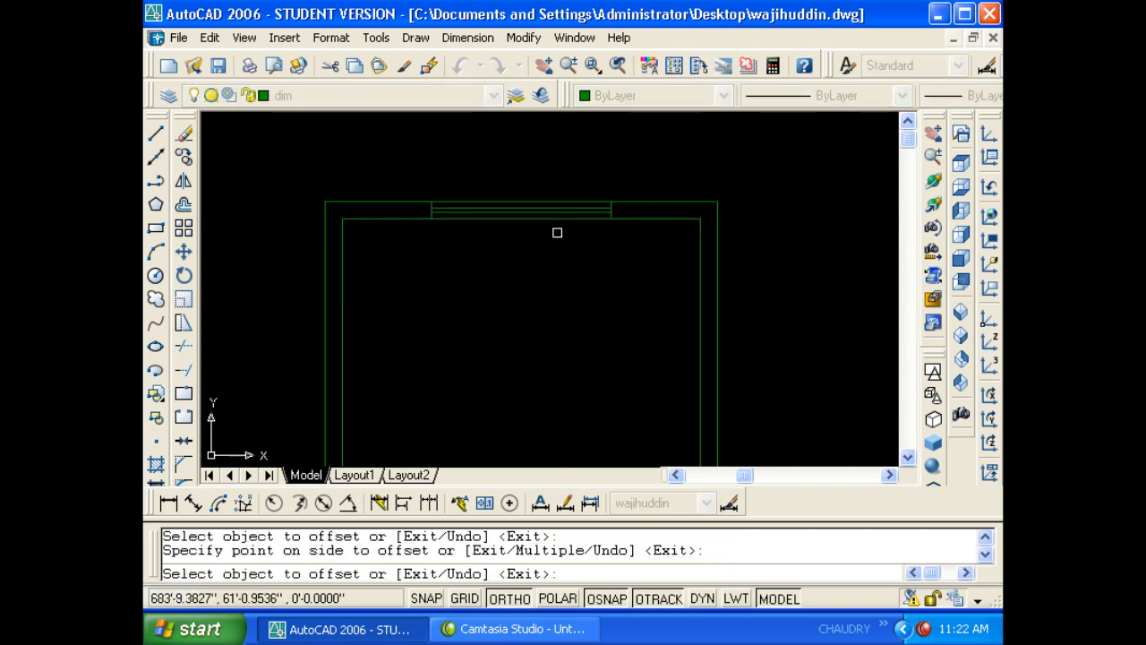
key(Escape)
- Put the four window lines on the 'window' layer
click(538, 250)
click(507, 179)
click(383, 96)
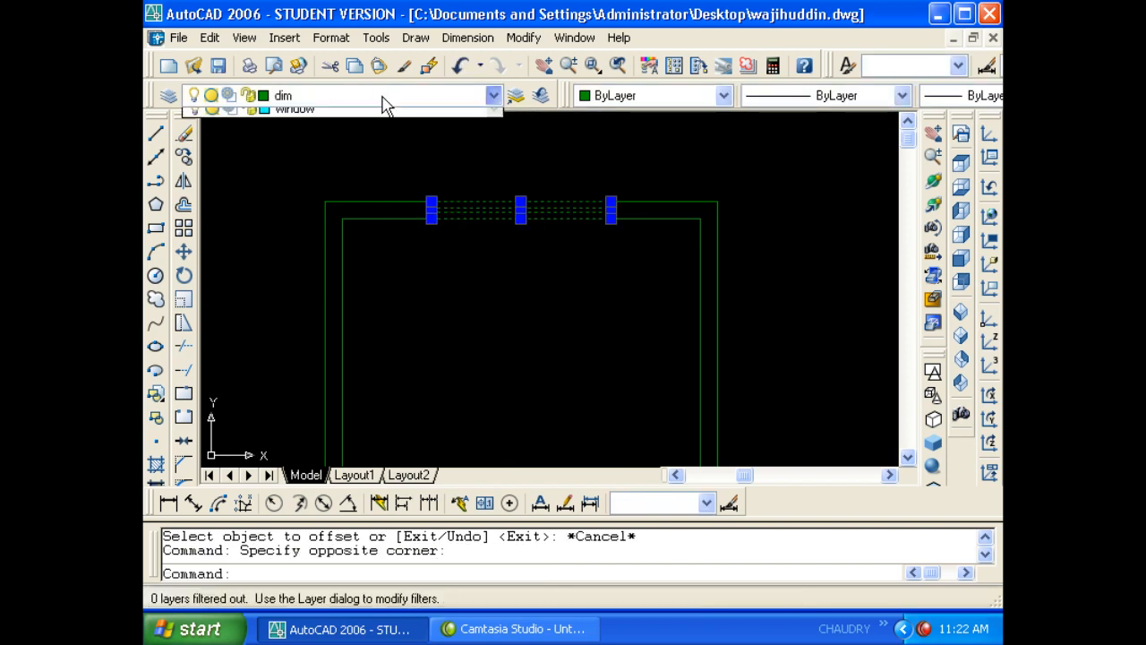
click(357, 205)
key(Escape)
key(Escape)
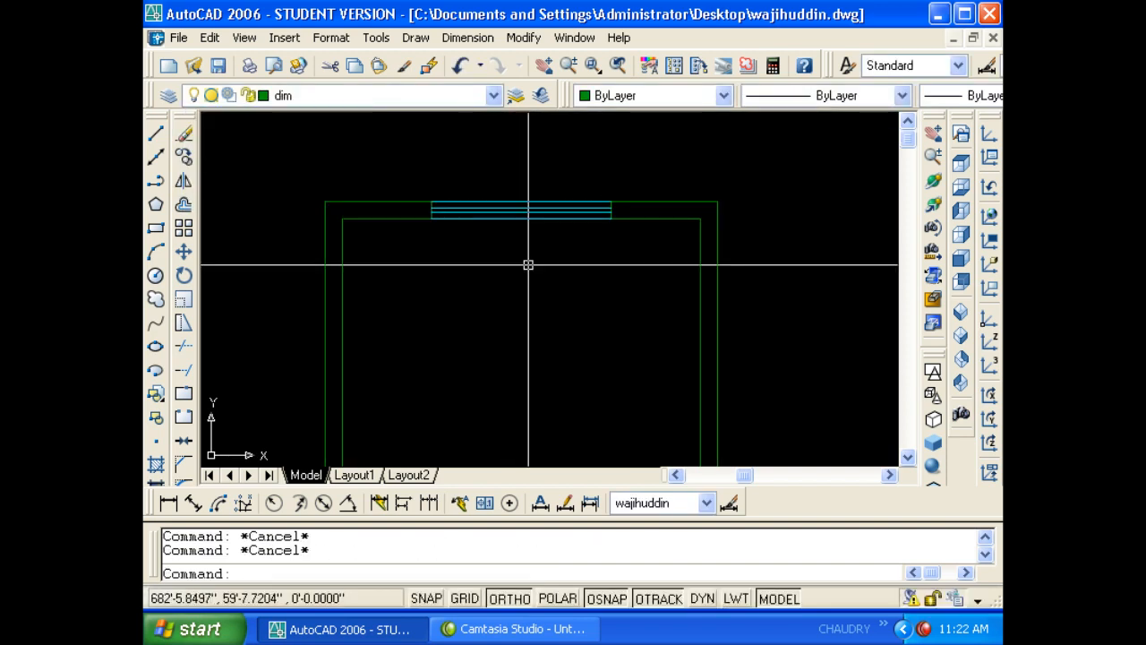
click(529, 265)
click(503, 184)
scroll(521, 219, up, 4)
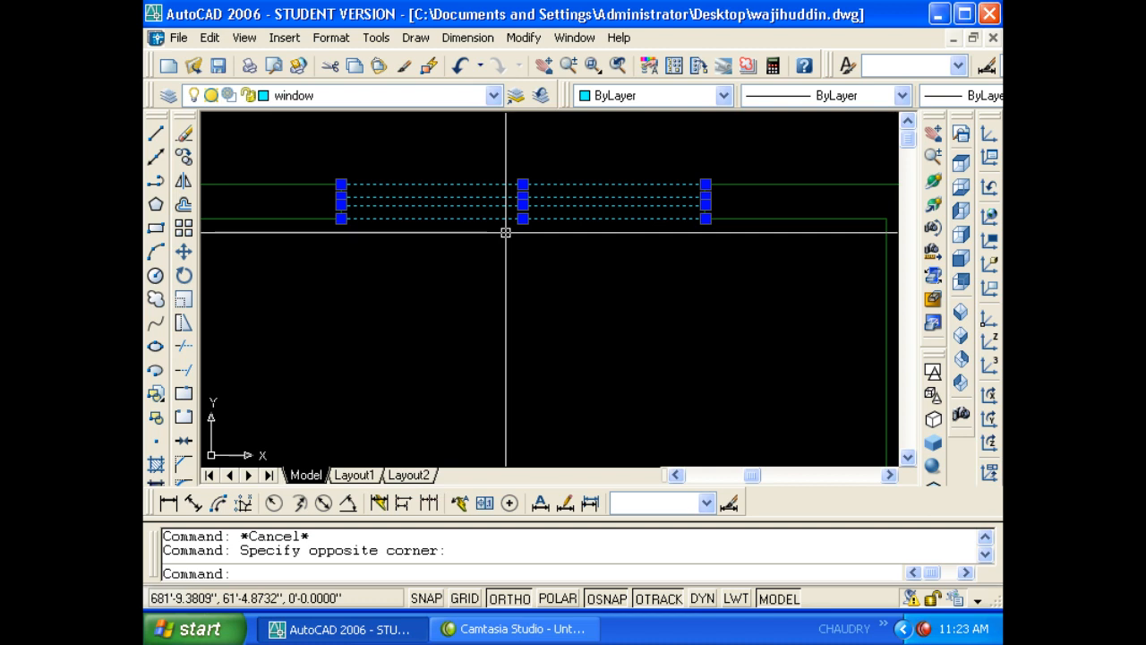
key(Escape)
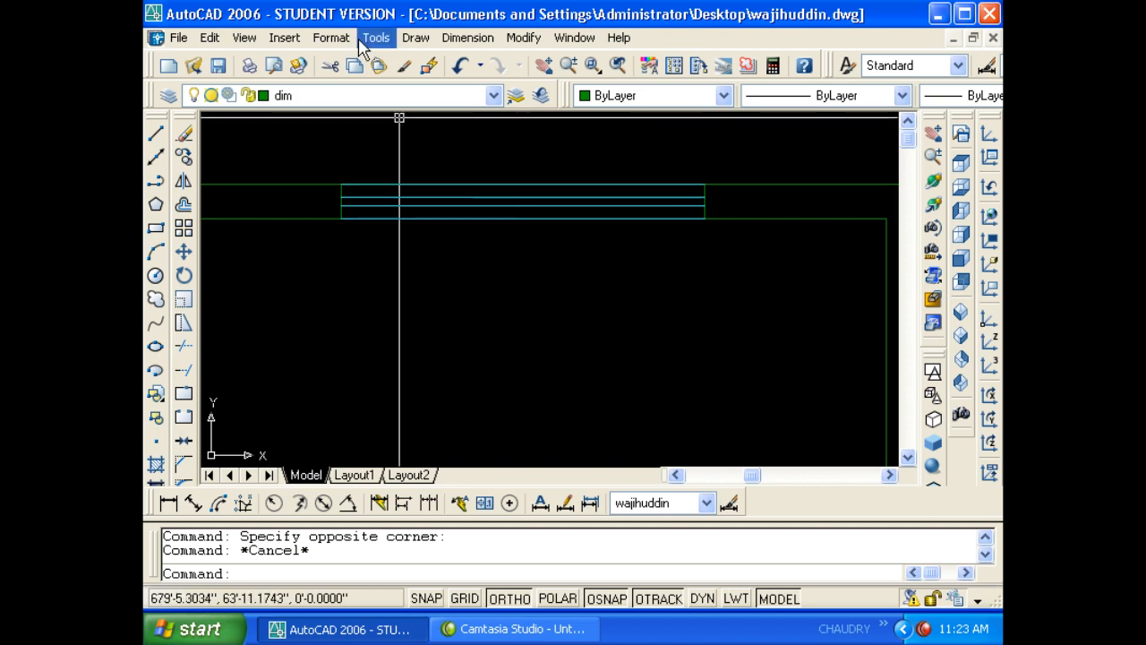
- Start a new multiline style named with the user's name
click(330, 38)
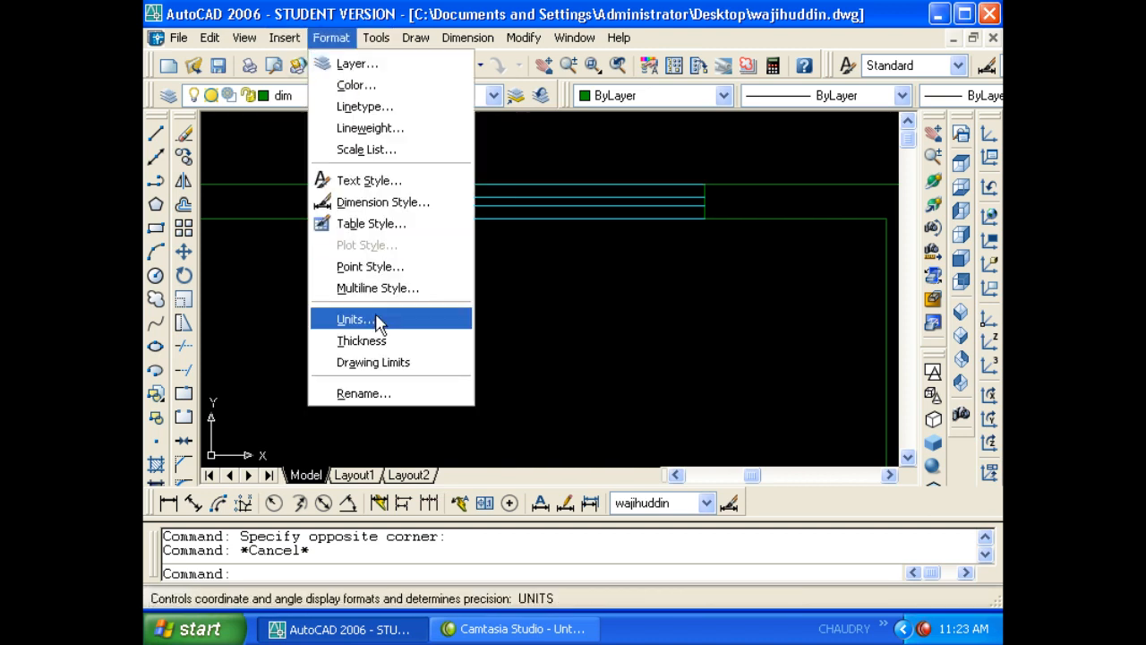
click(380, 289)
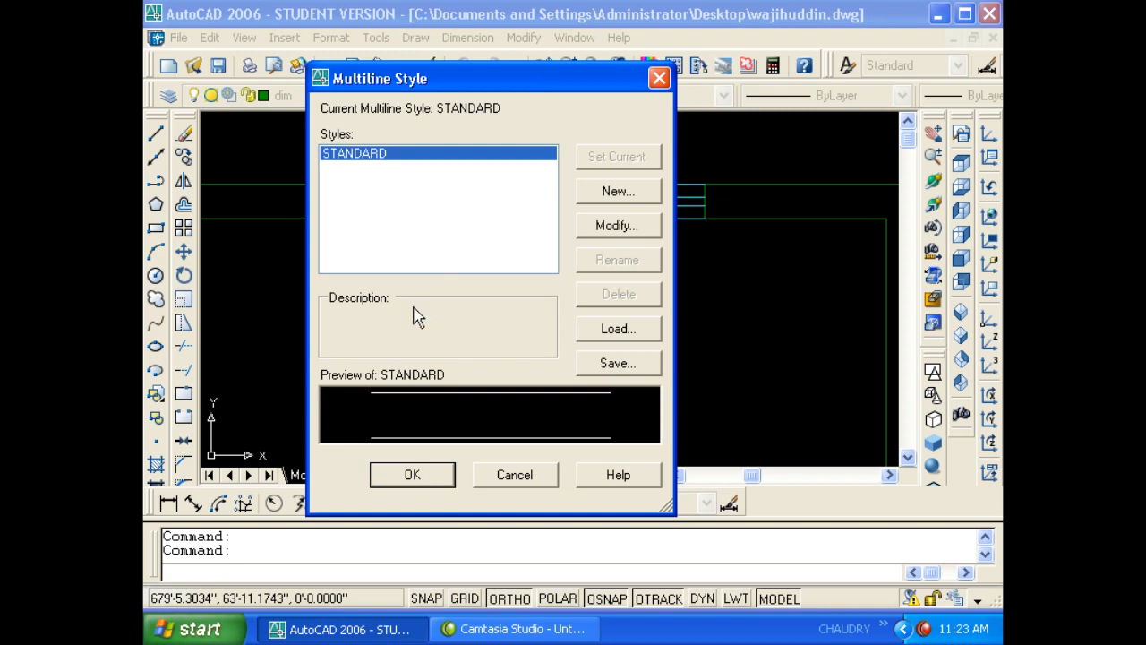
click(598, 199)
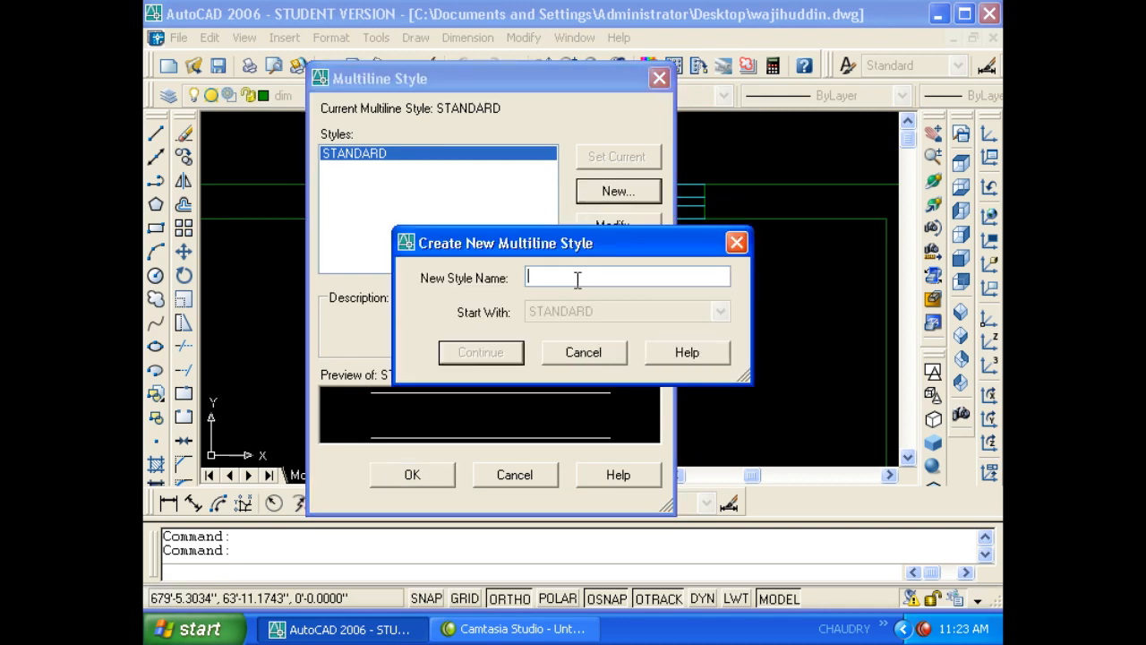
text(wajihuddin)
click(484, 358)
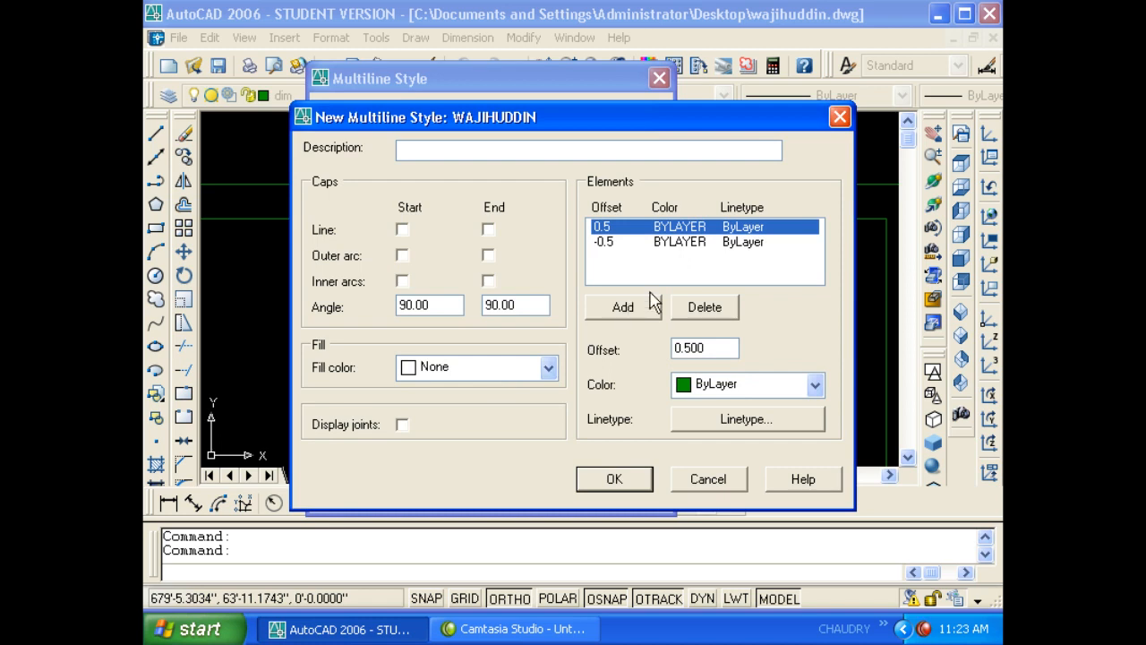
- Replace the 0.5 element with lines at offsets 3.5, 5.5, 9 and 0
click(695, 306)
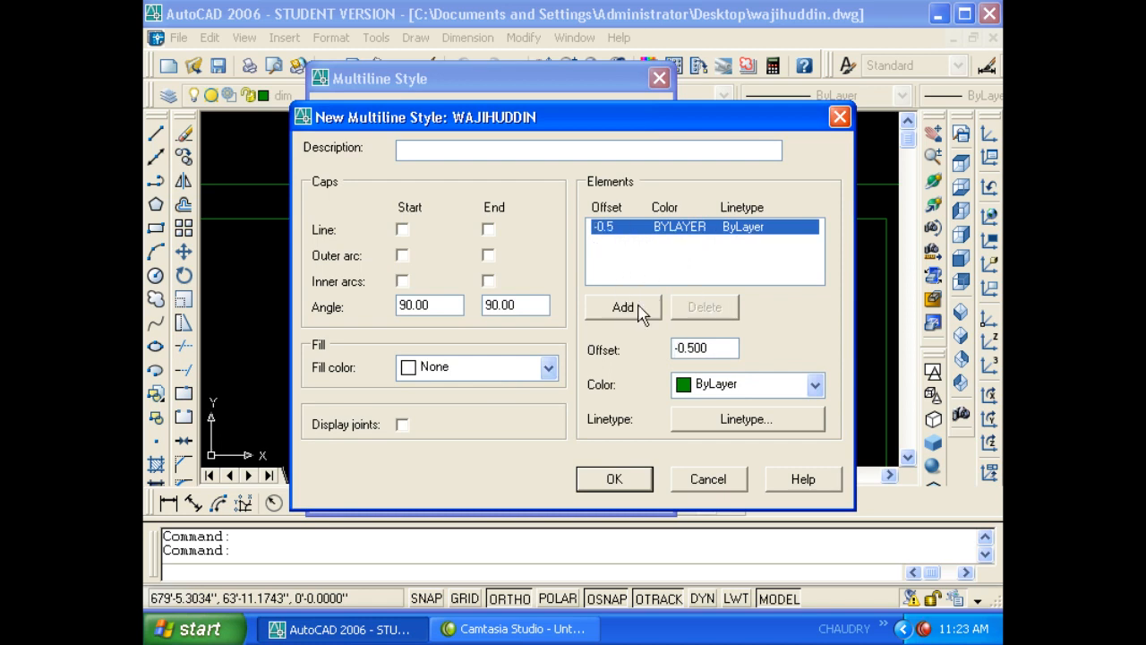
double_click(717, 348)
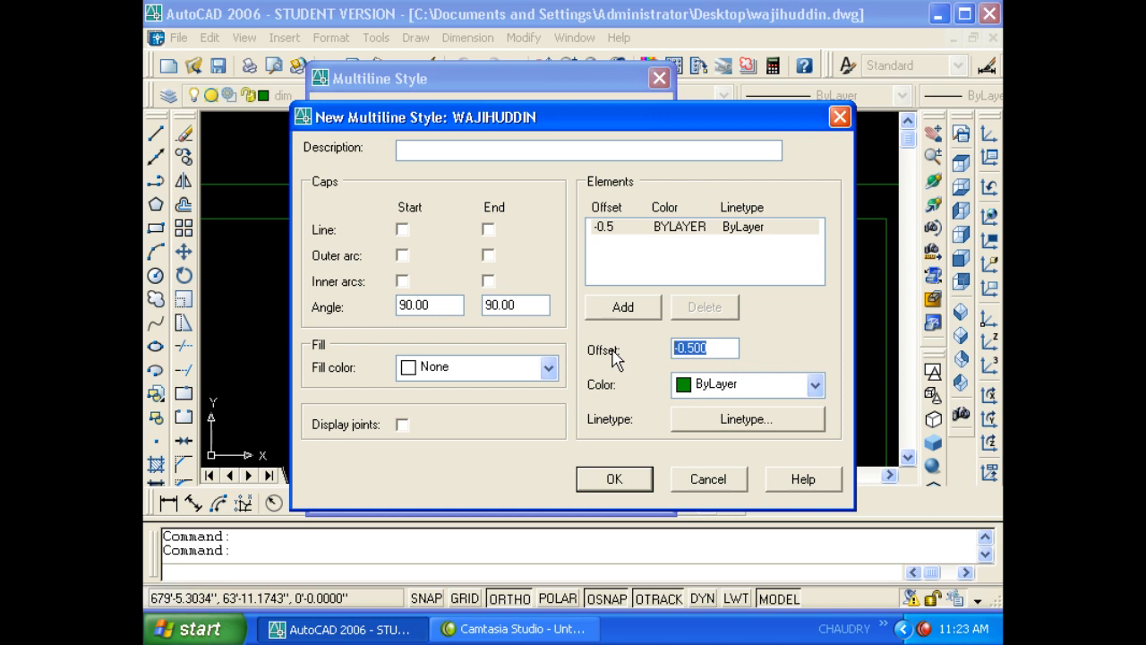
text(3.5)
click(646, 309)
double_click(709, 348)
text(5.5)
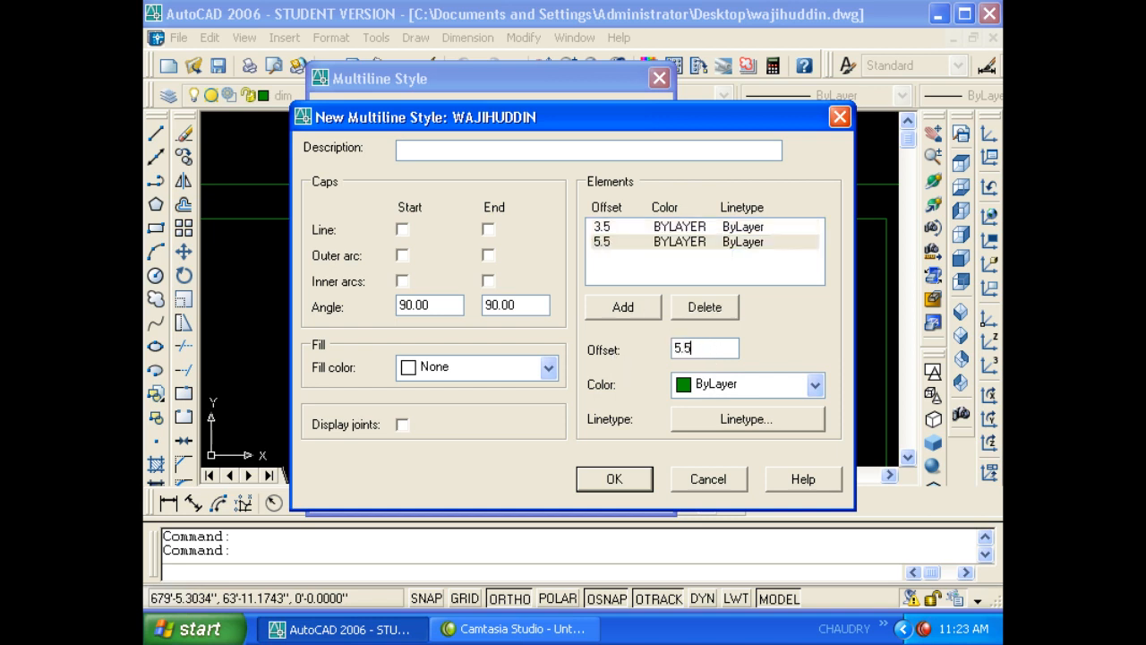
click(623, 309)
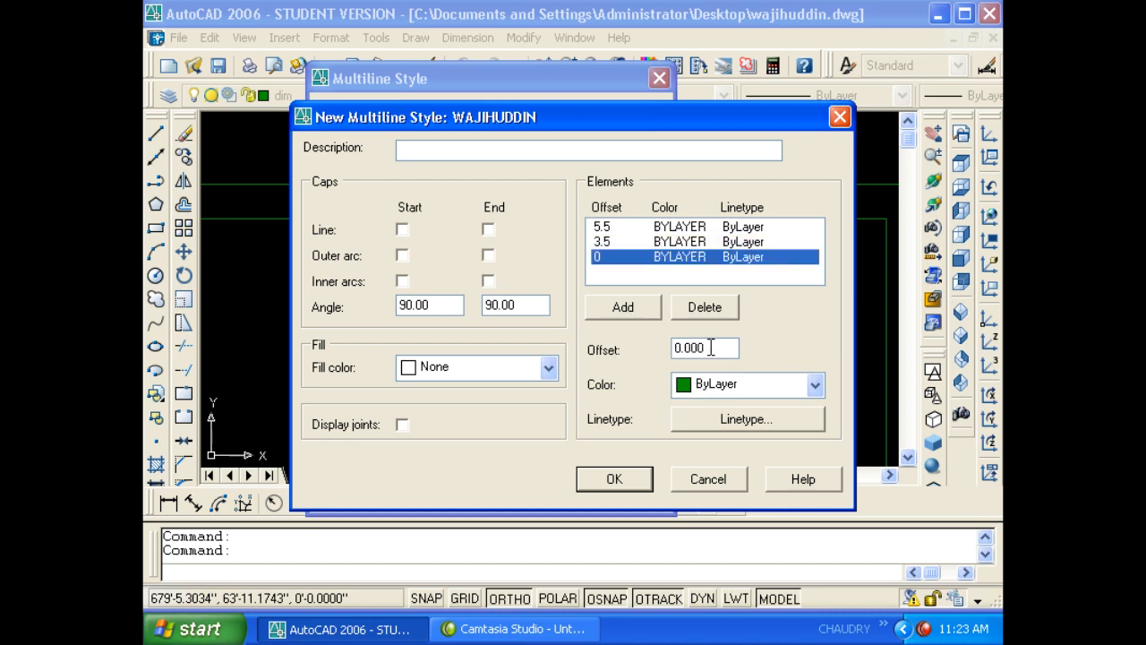
double_click(709, 348)
text(9)
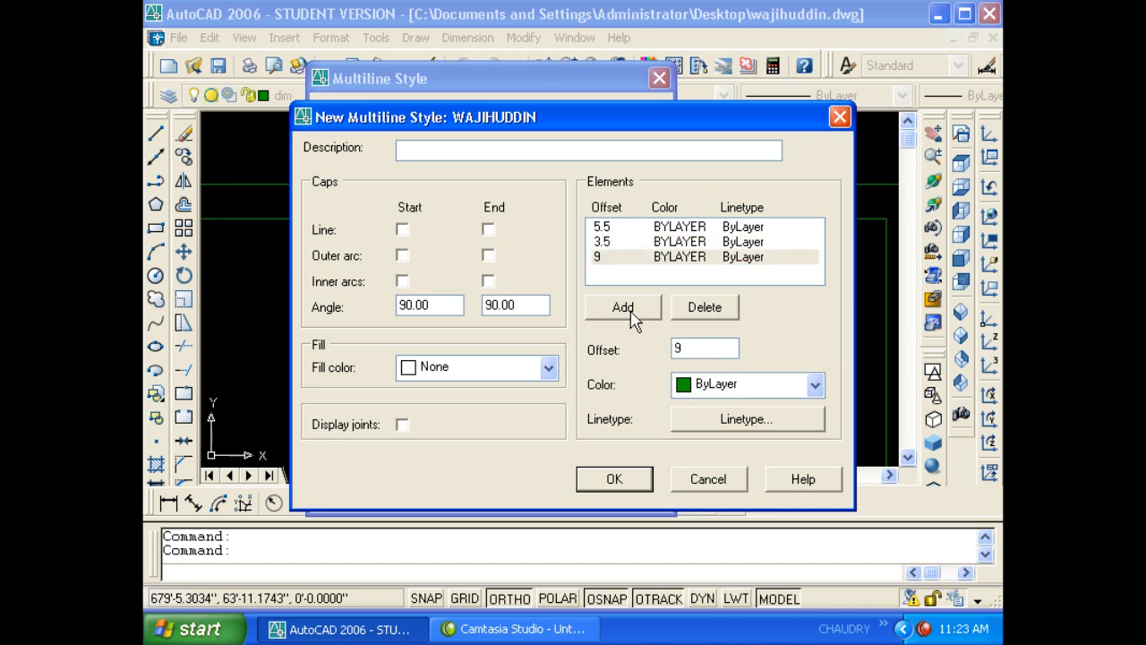
click(630, 315)
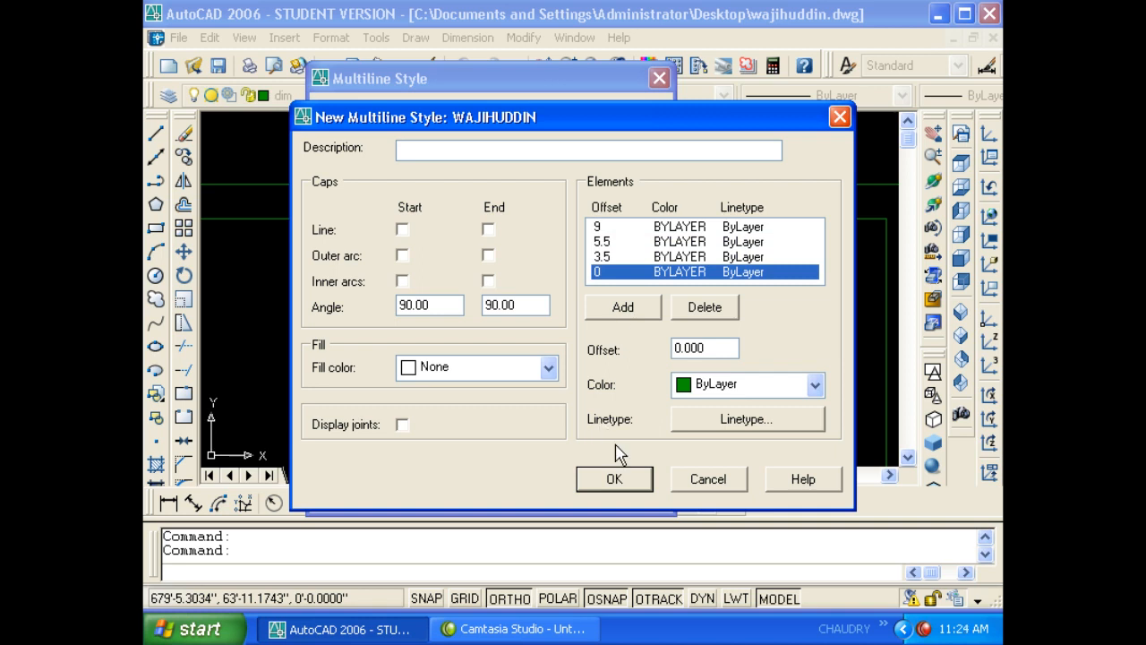
- Save the new multiline style and set it current
click(616, 479)
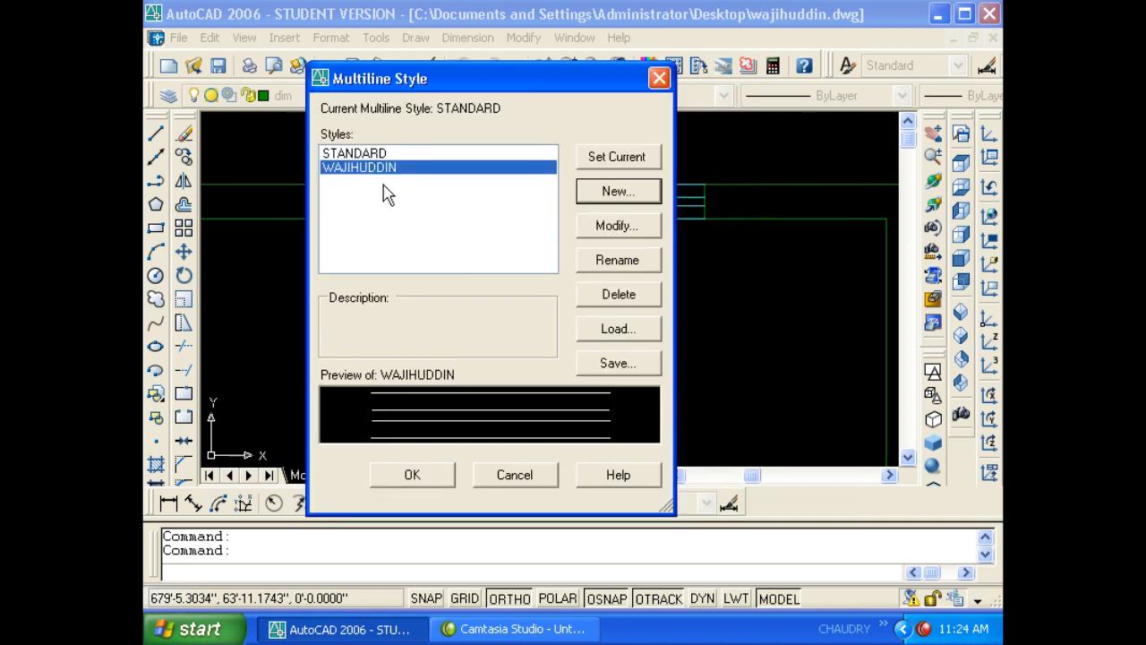
click(363, 169)
click(619, 161)
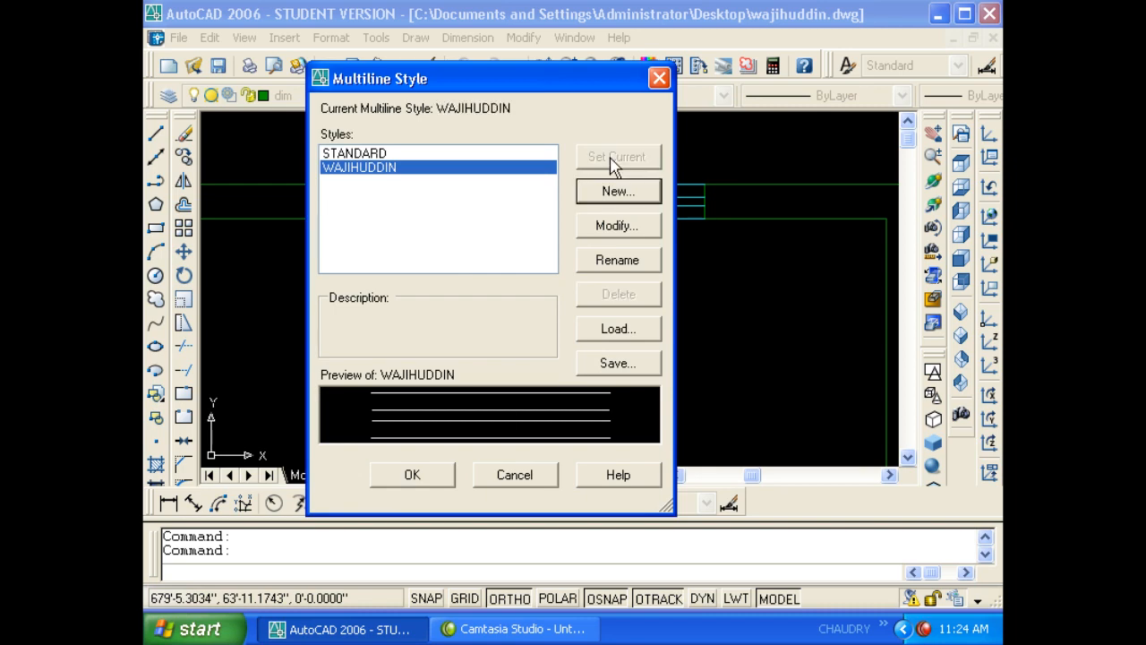
click(412, 474)
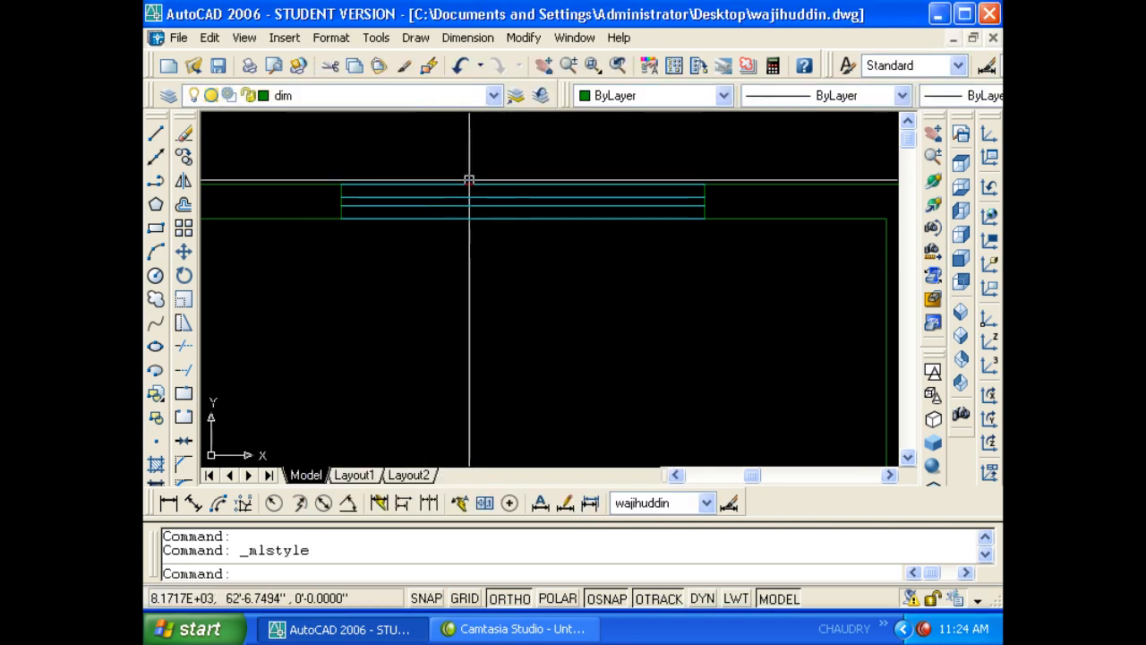
scroll(421, 282, up, 3)
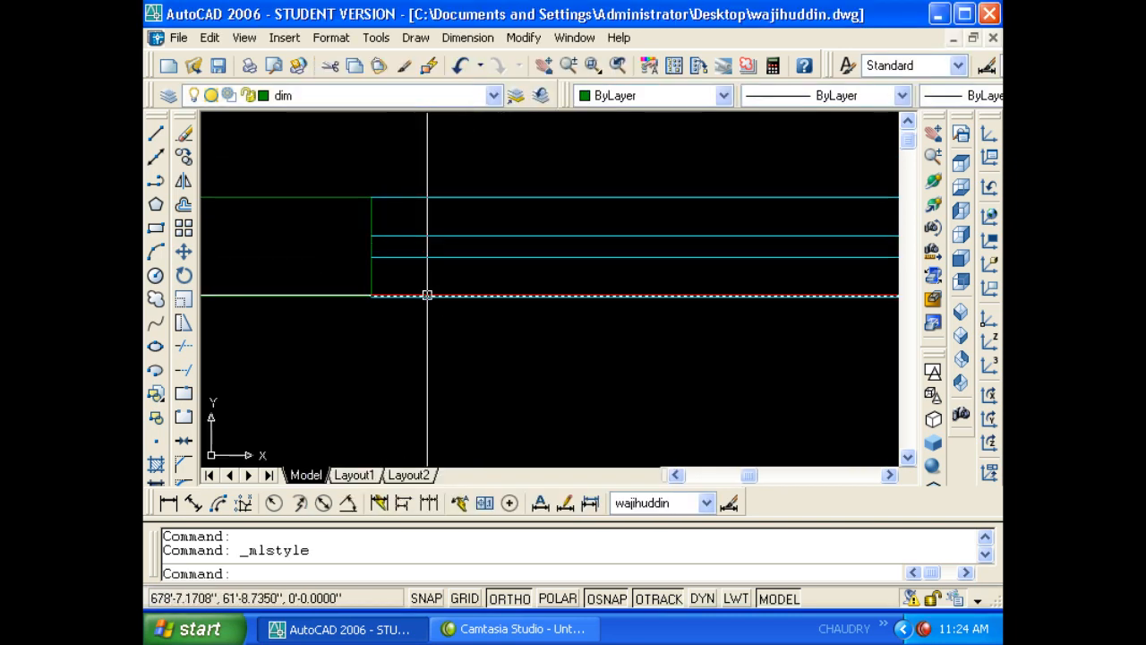
click(419, 297)
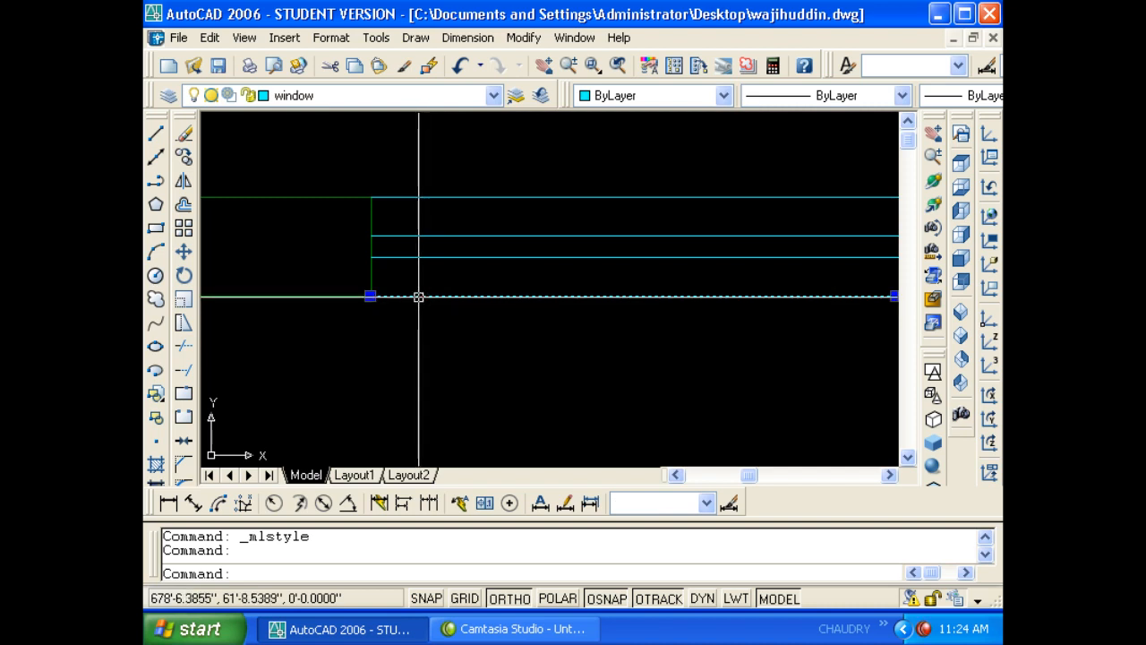
key(Escape)
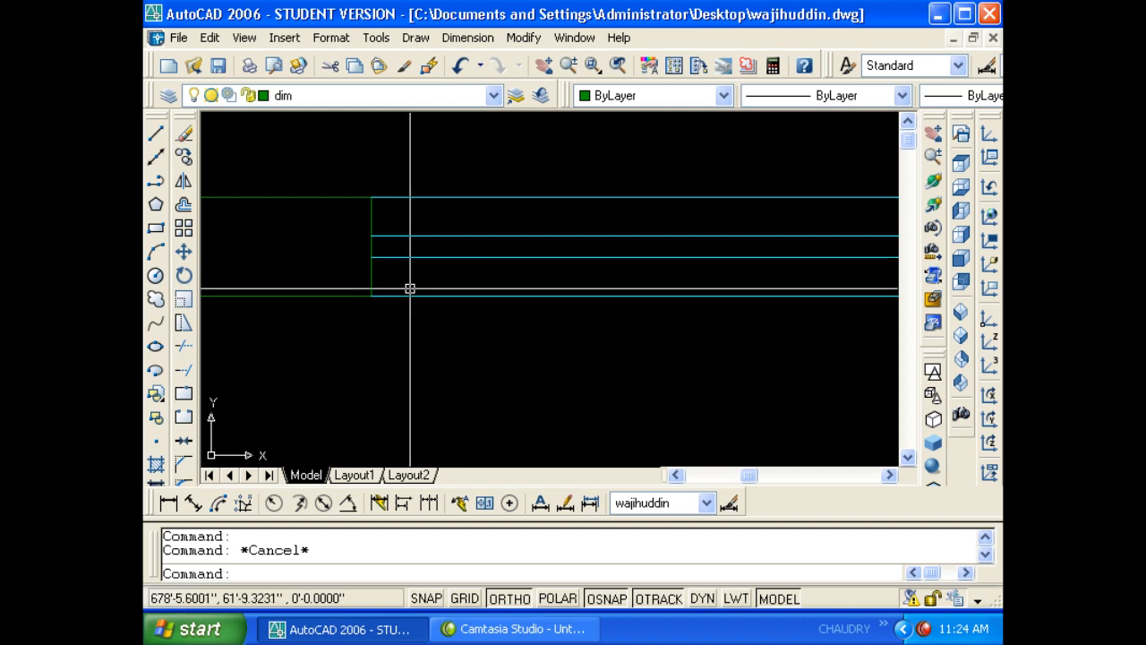
click(410, 296)
click(406, 235)
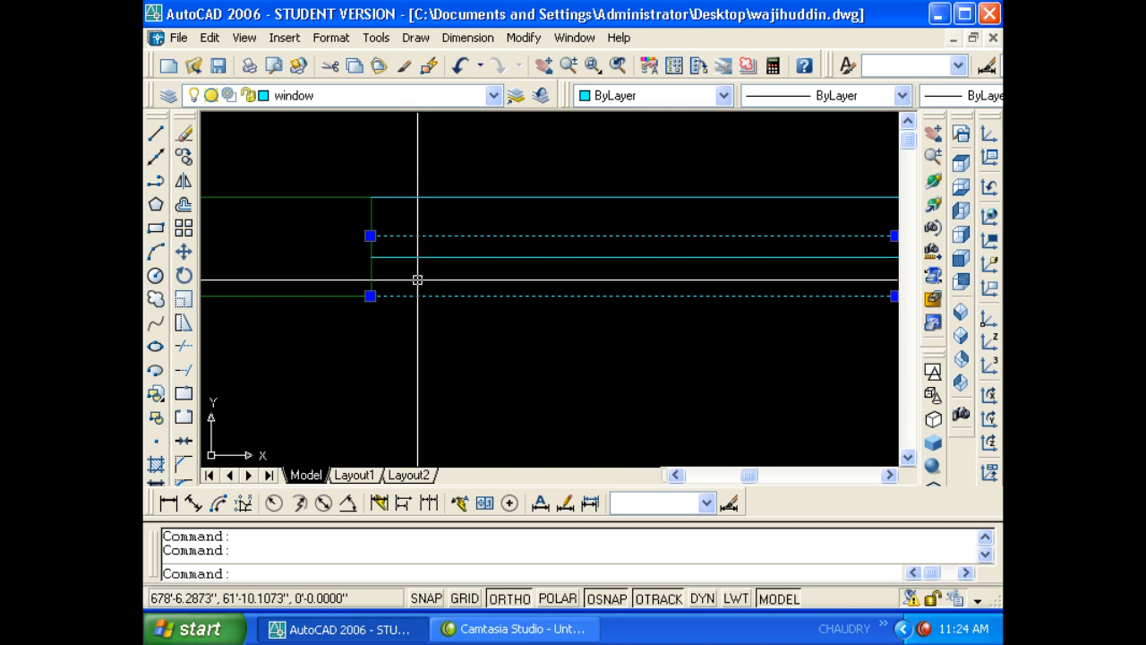
key(Escape)
- Add a 6" [0.1m] linear dimension with DLI beside the window
text(dli)
key(Return)
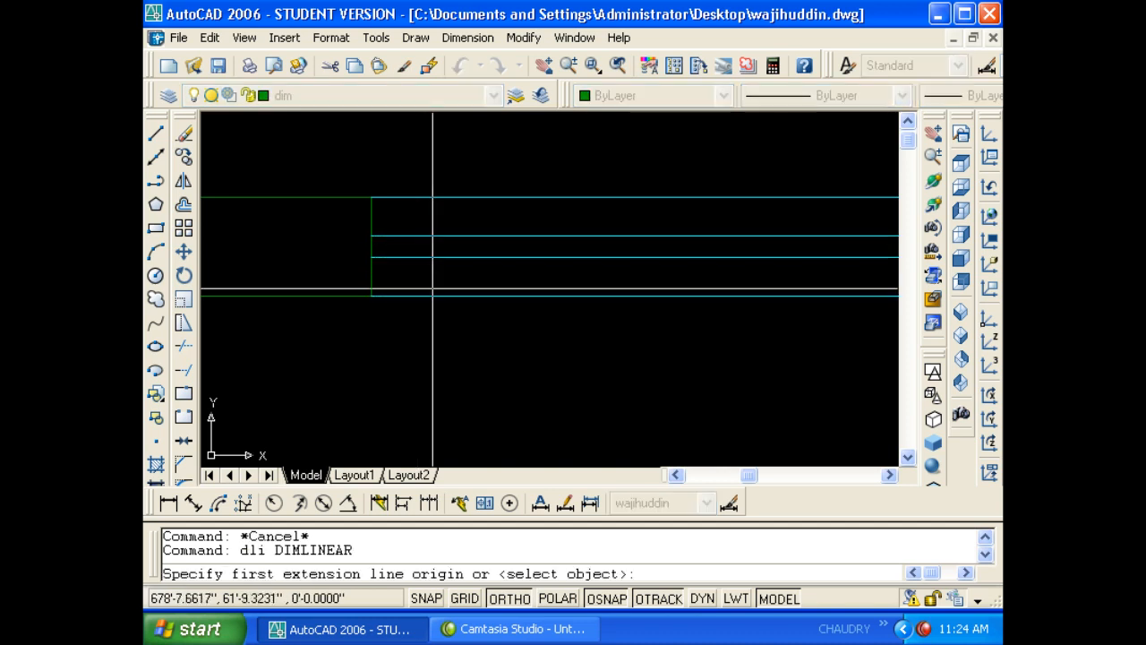
click(430, 258)
click(371, 257)
click(323, 257)
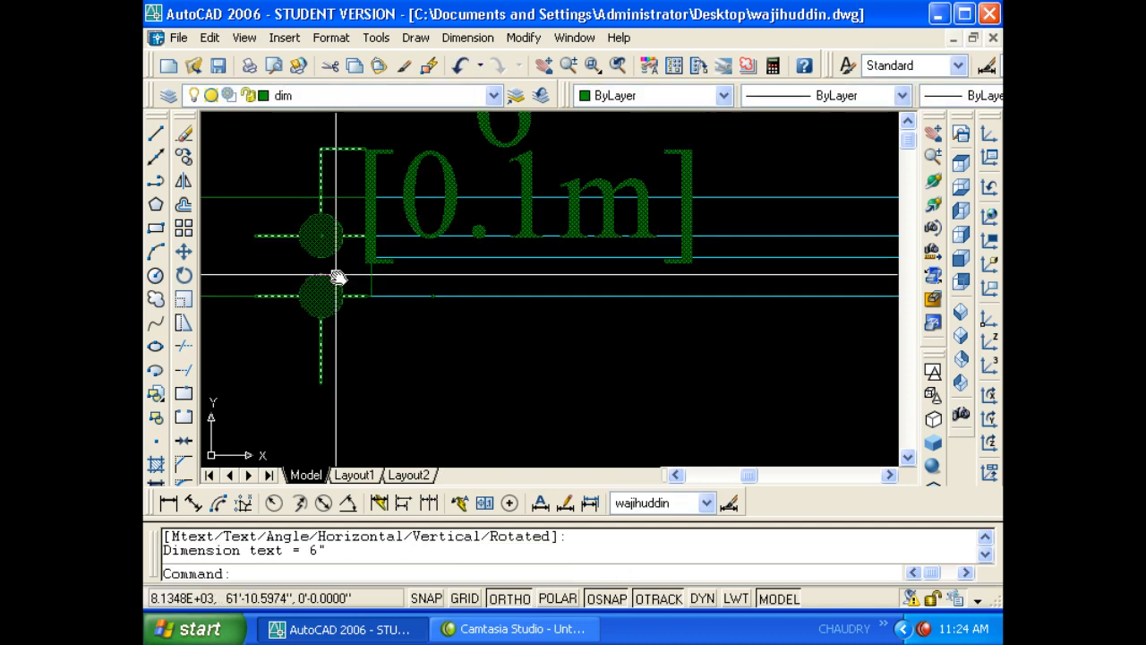
scroll(342, 293, down, 4)
scroll(422, 242, up, 3)
- Erase the 6" [0.1m] dimension
click(439, 226)
click(402, 206)
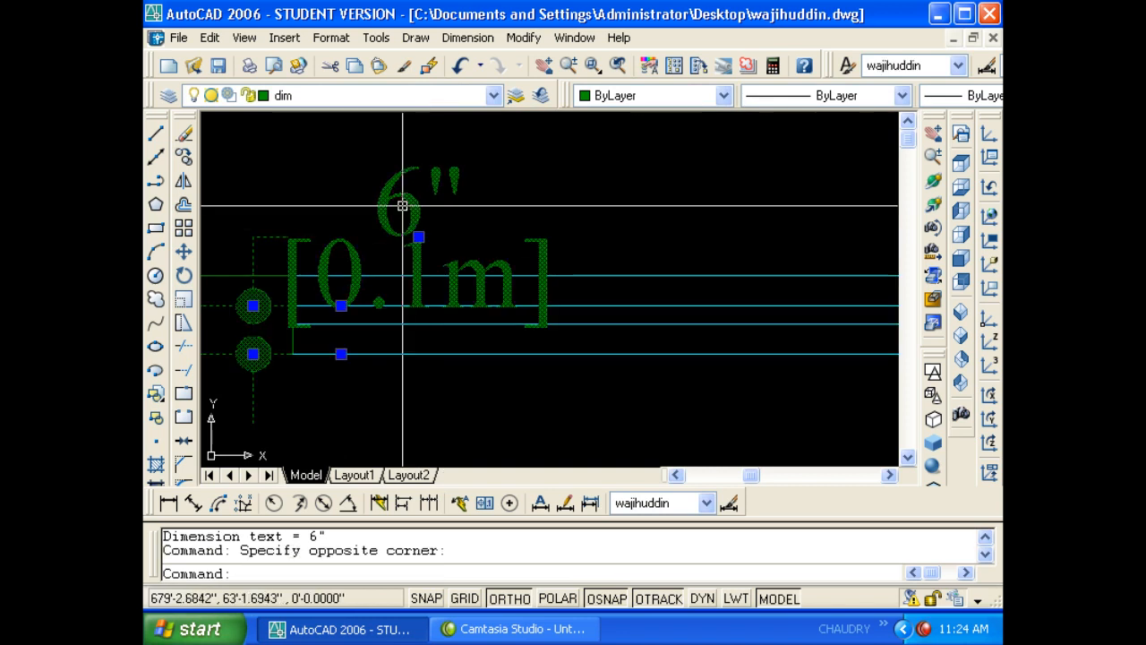
text(e)
key(Return)
key(Escape)
- Measure the gap between the bottom and upper window lines with DIST, reading 5.5 inches
scroll(409, 289, up, 2)
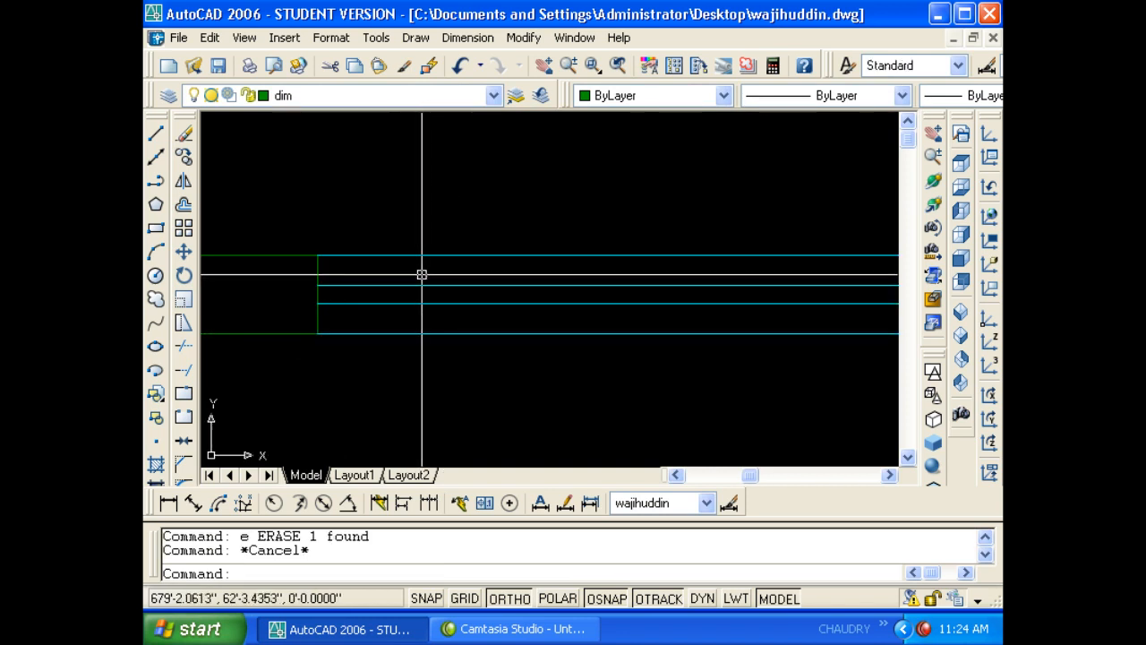
scroll(410, 334, up, 2)
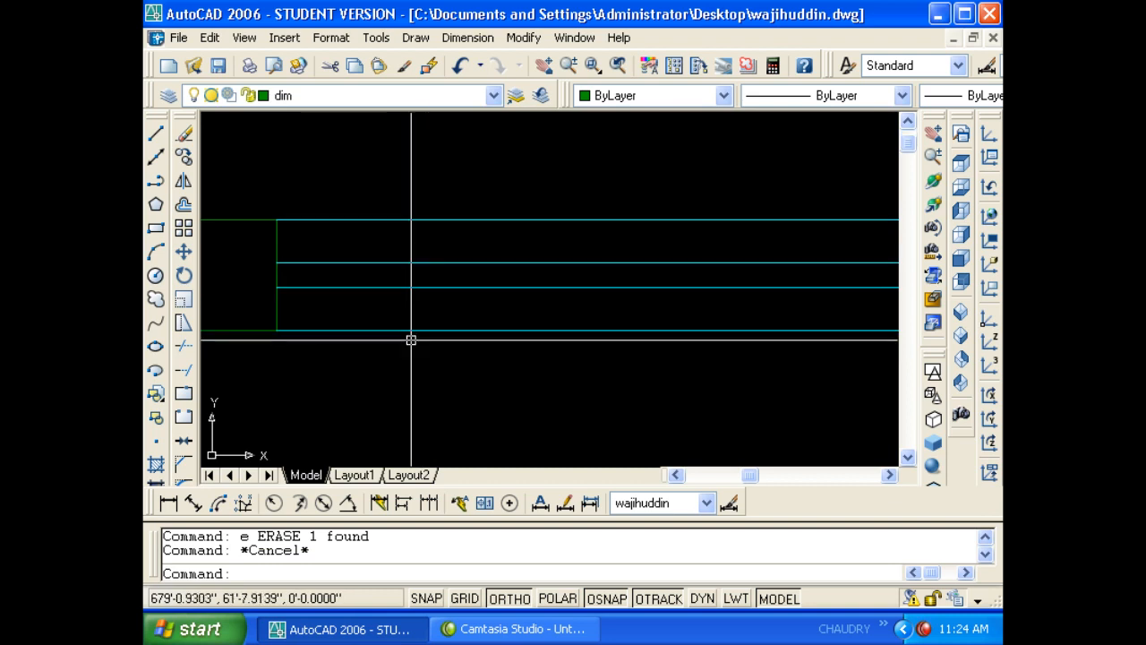
key(Escape)
text(d)
text(i)
key(Return)
click(383, 330)
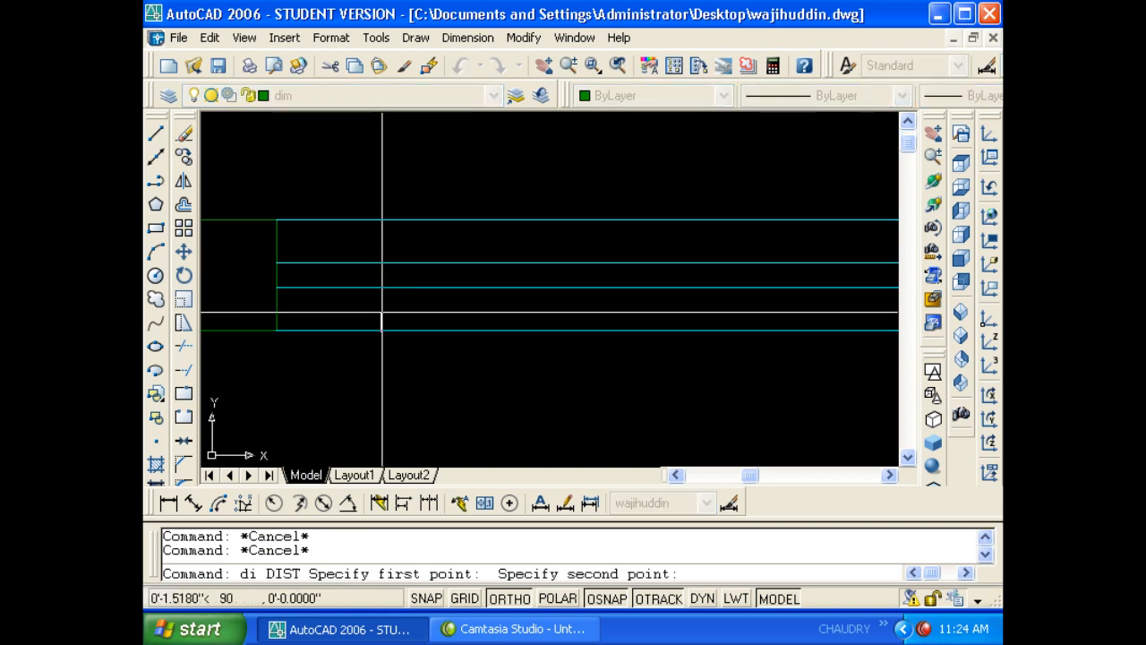
click(384, 262)
key(Escape)
key(Return)
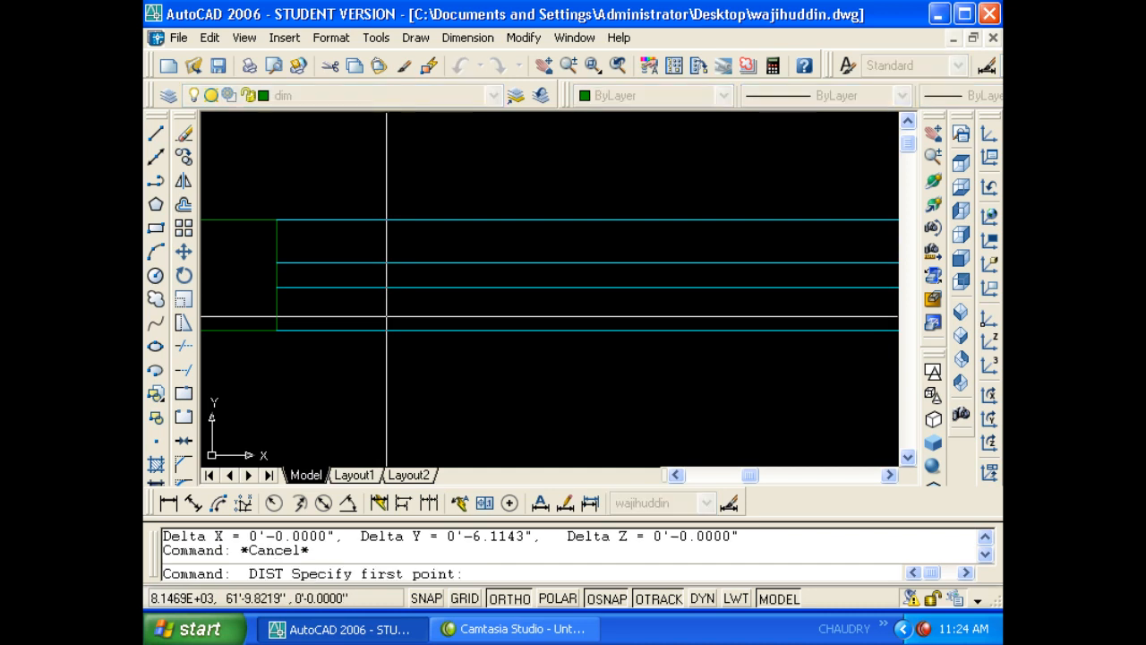
click(388, 330)
click(388, 262)
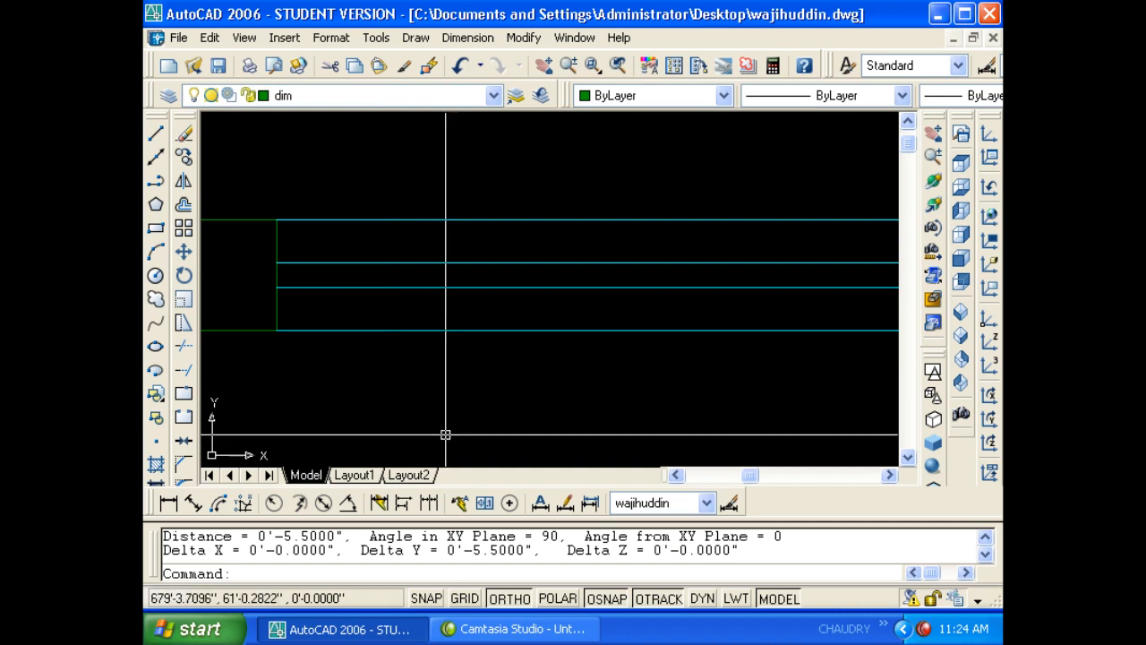
click(401, 331)
- Erase all four cyan window lines using a crossing window selection
click(395, 287)
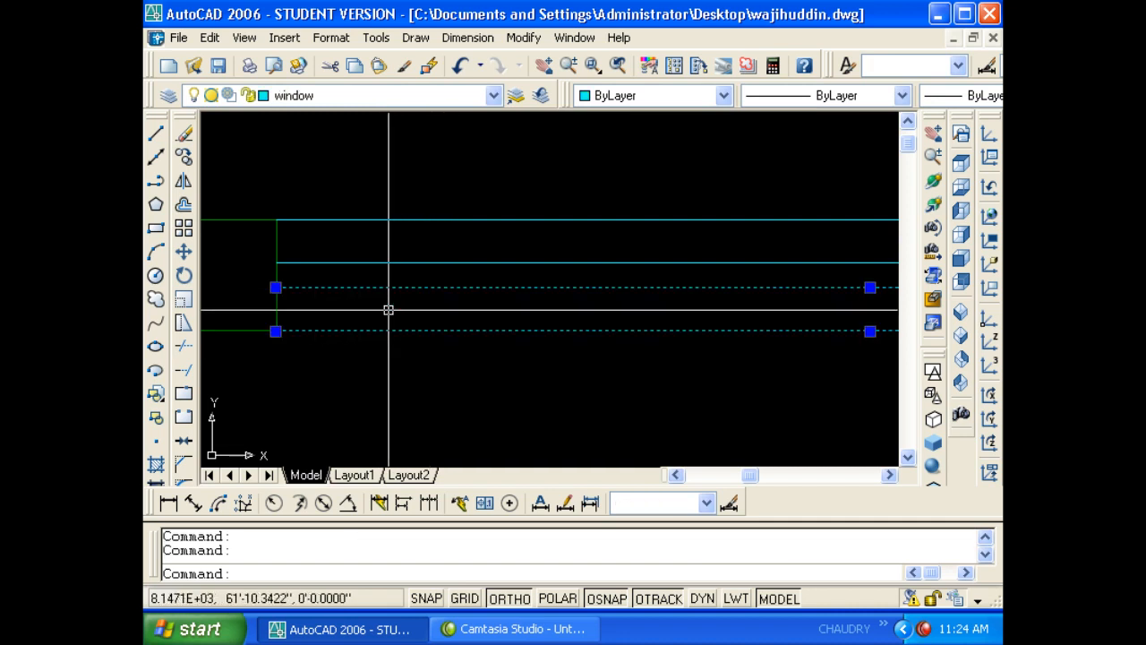
key(Escape)
key(Escape)
click(380, 331)
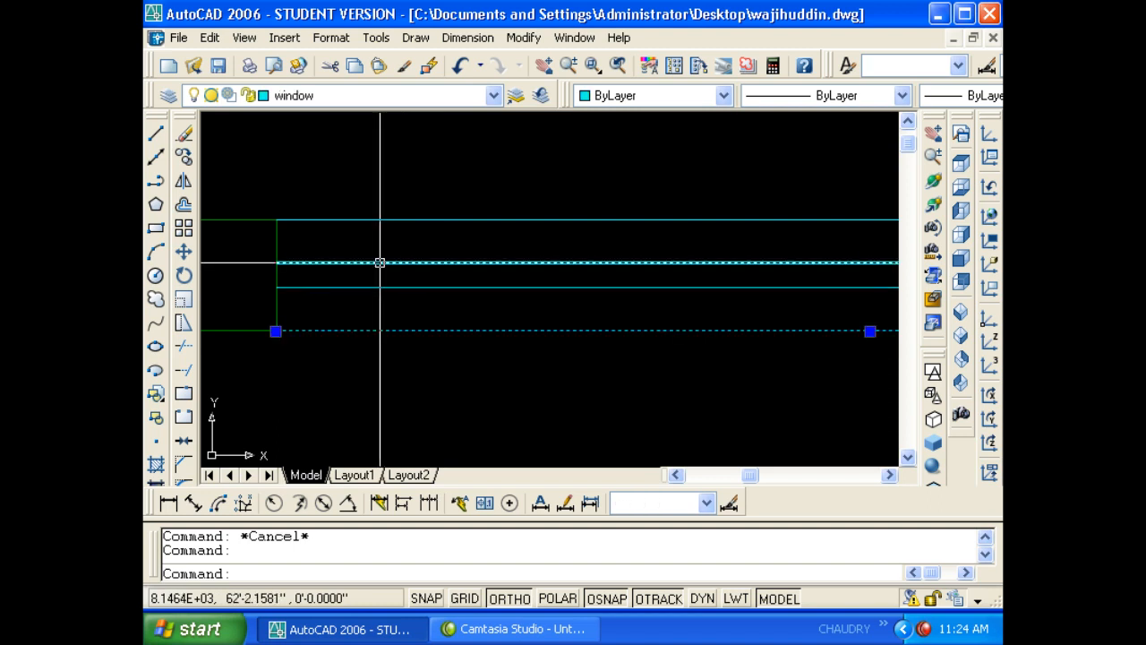
click(380, 263)
key(Escape)
click(376, 330)
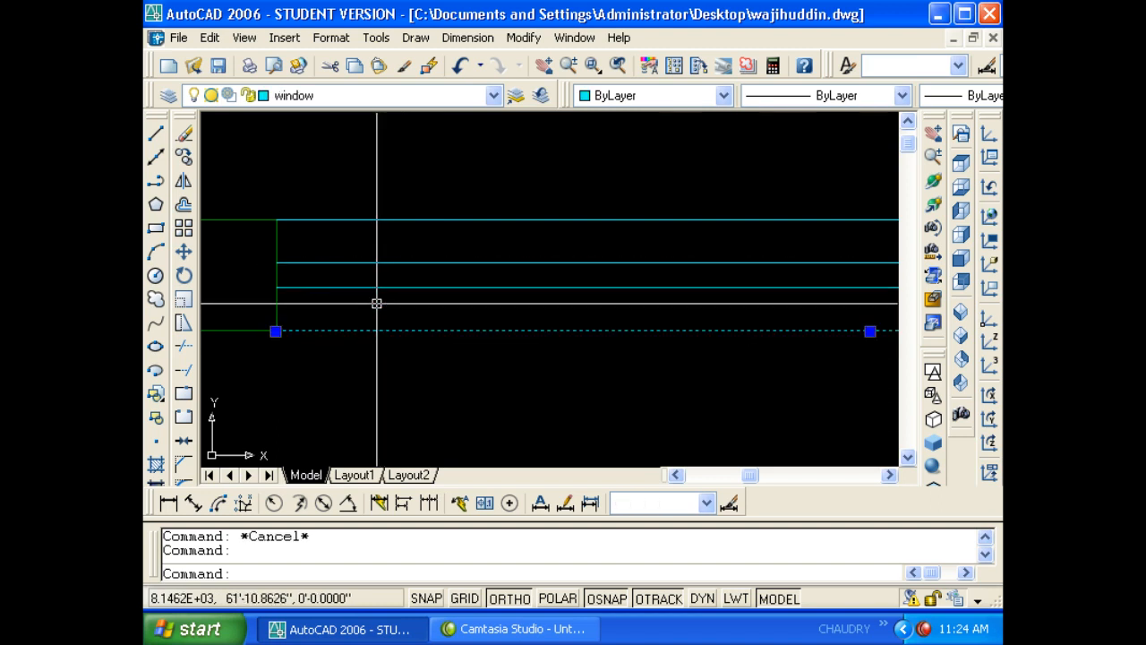
click(383, 220)
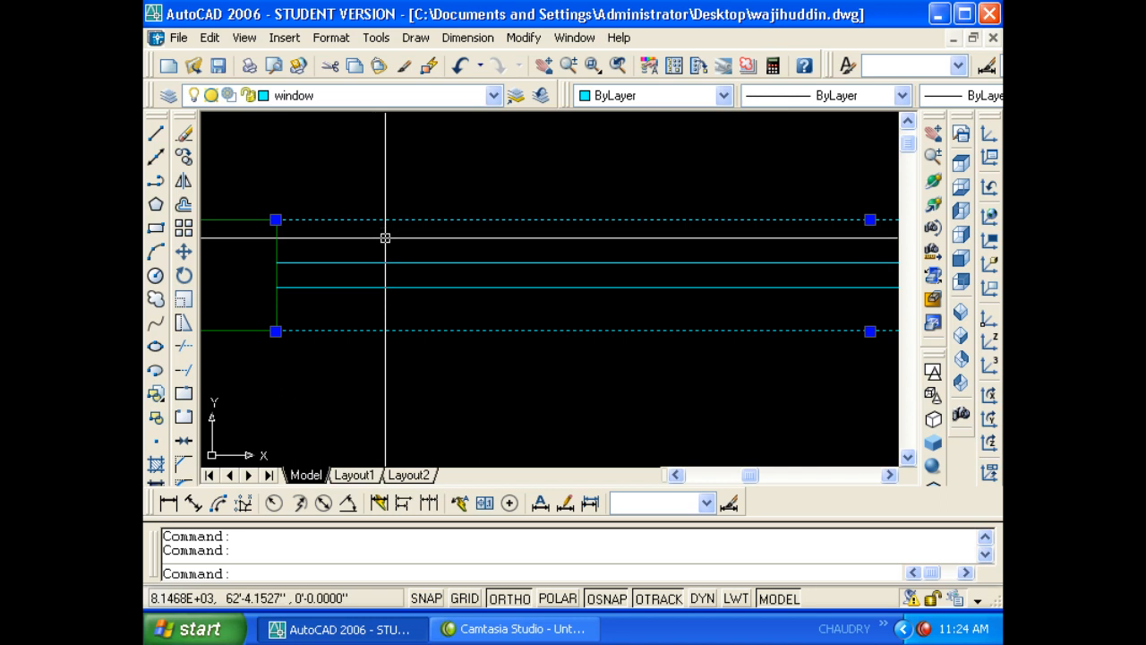
key(Escape)
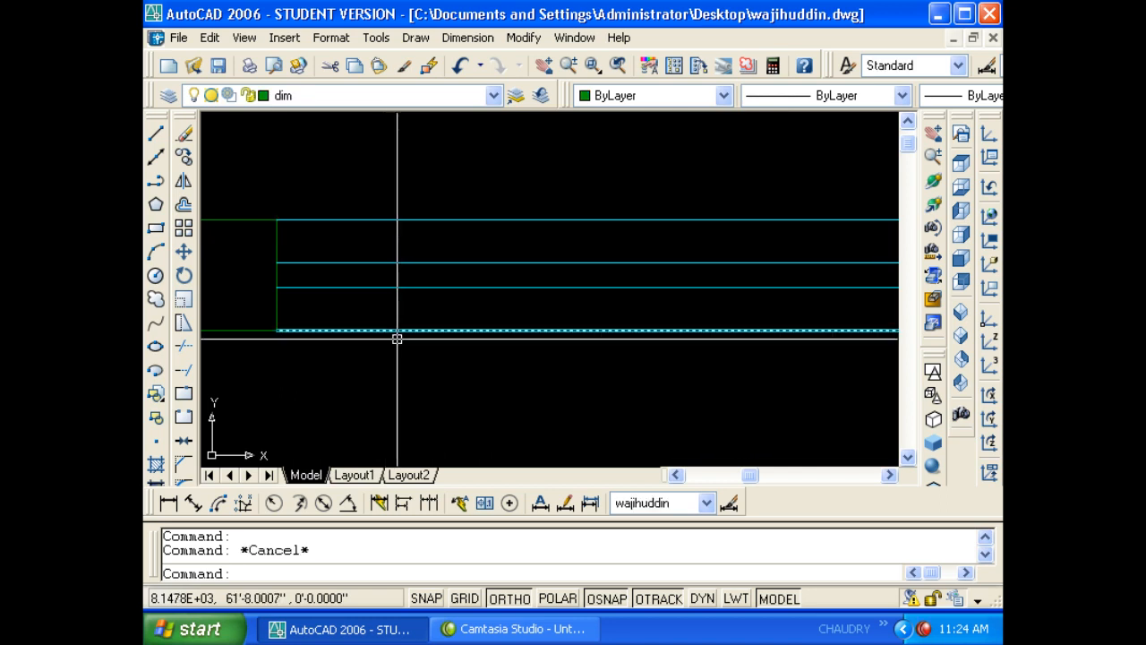
scroll(412, 318, down, 6)
click(528, 379)
click(478, 262)
text(e)
key(Return)
key(Escape)
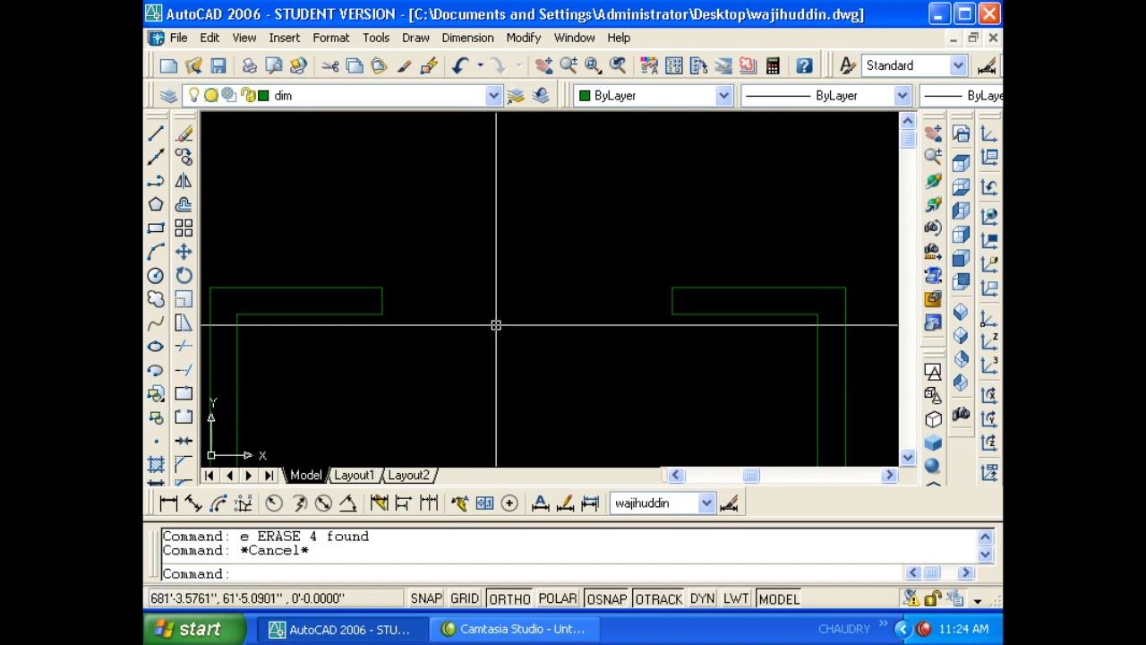
- Draw a multiline across the top opening from the left wall corner to the right
click(469, 39)
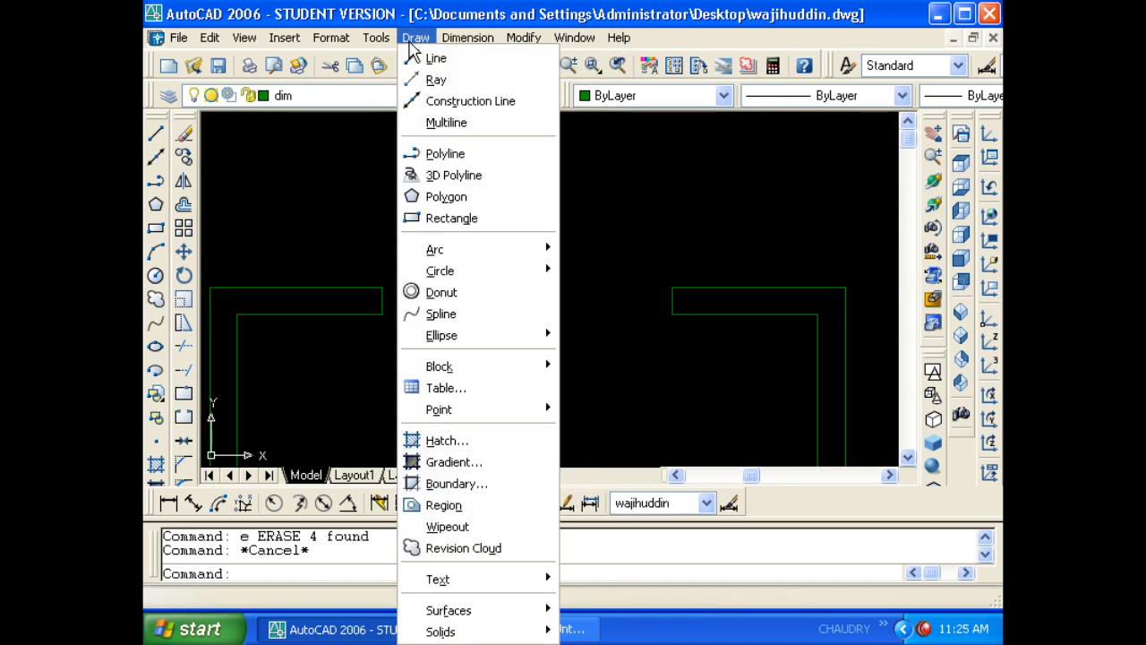
mouse_move(376, 38)
click(488, 9)
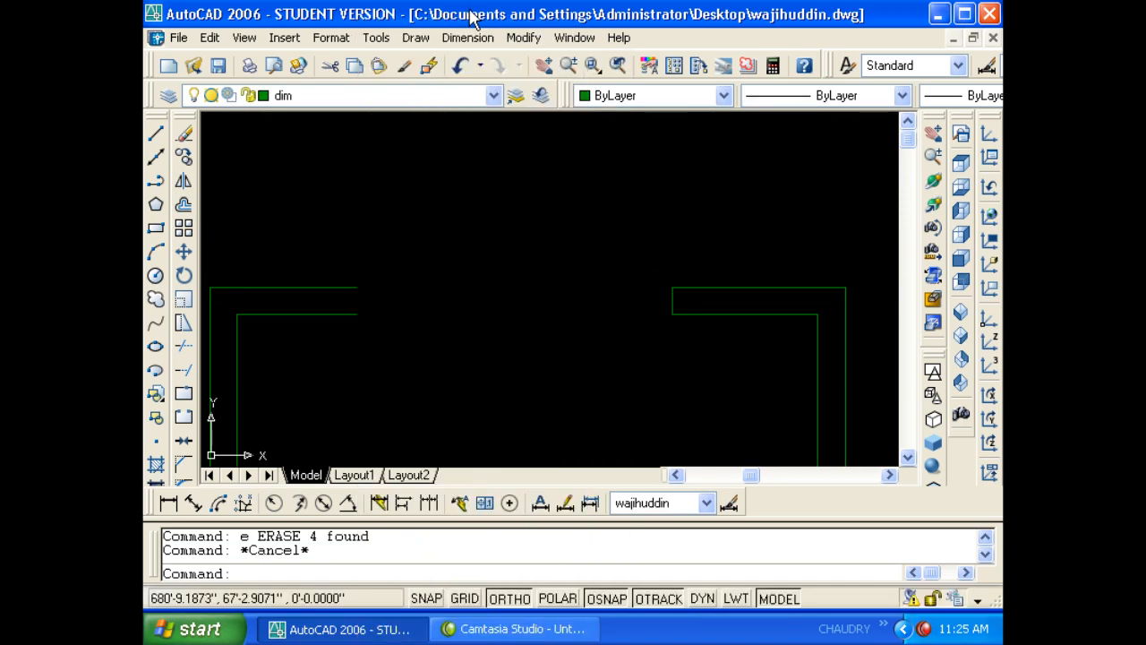
click(415, 38)
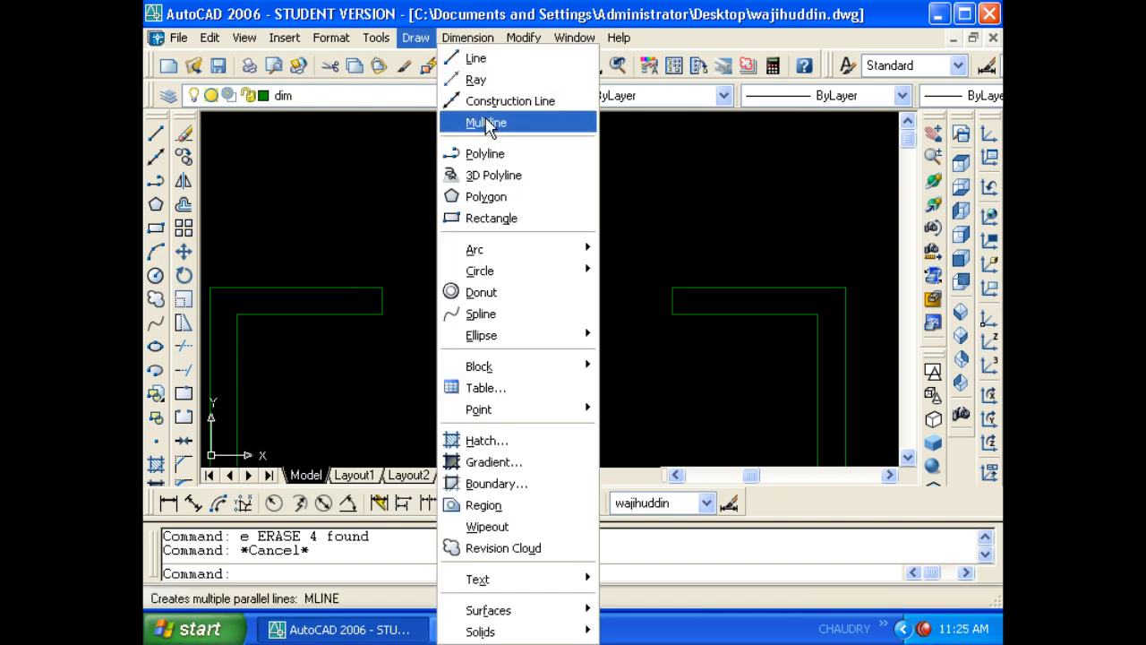
click(488, 123)
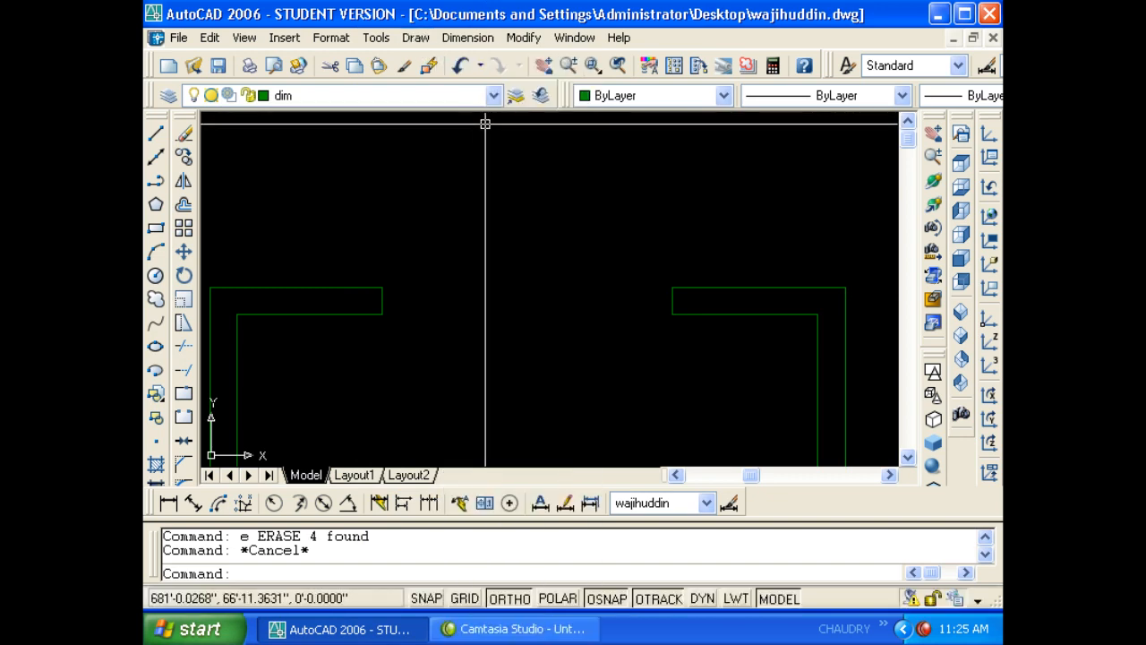
text(ml)
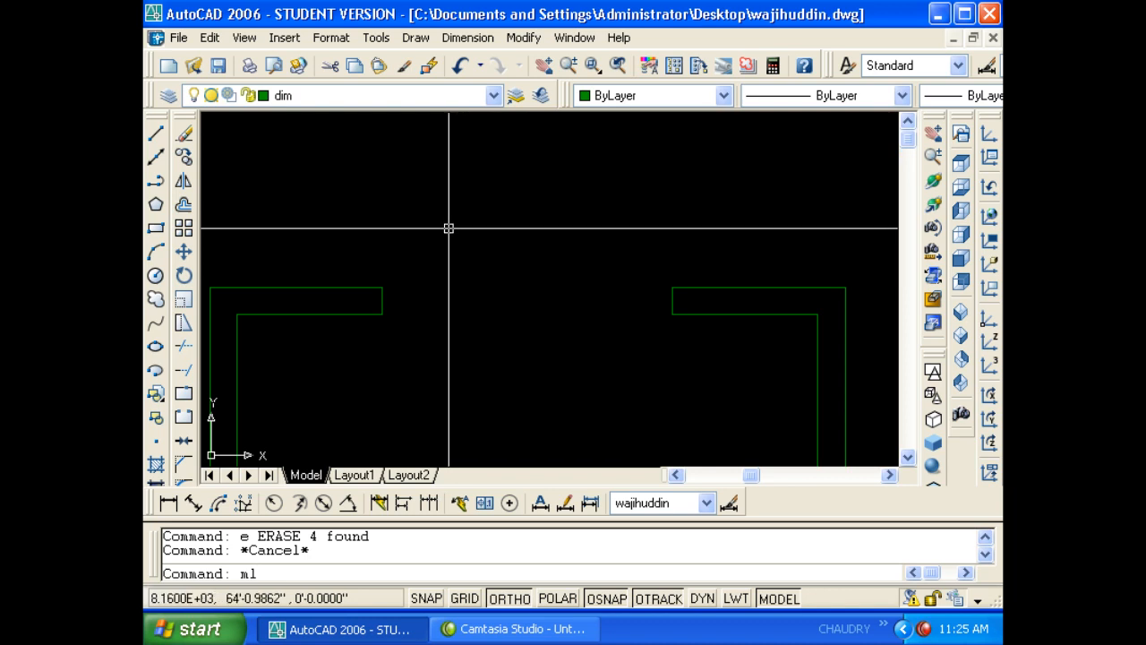
key(Return)
click(382, 287)
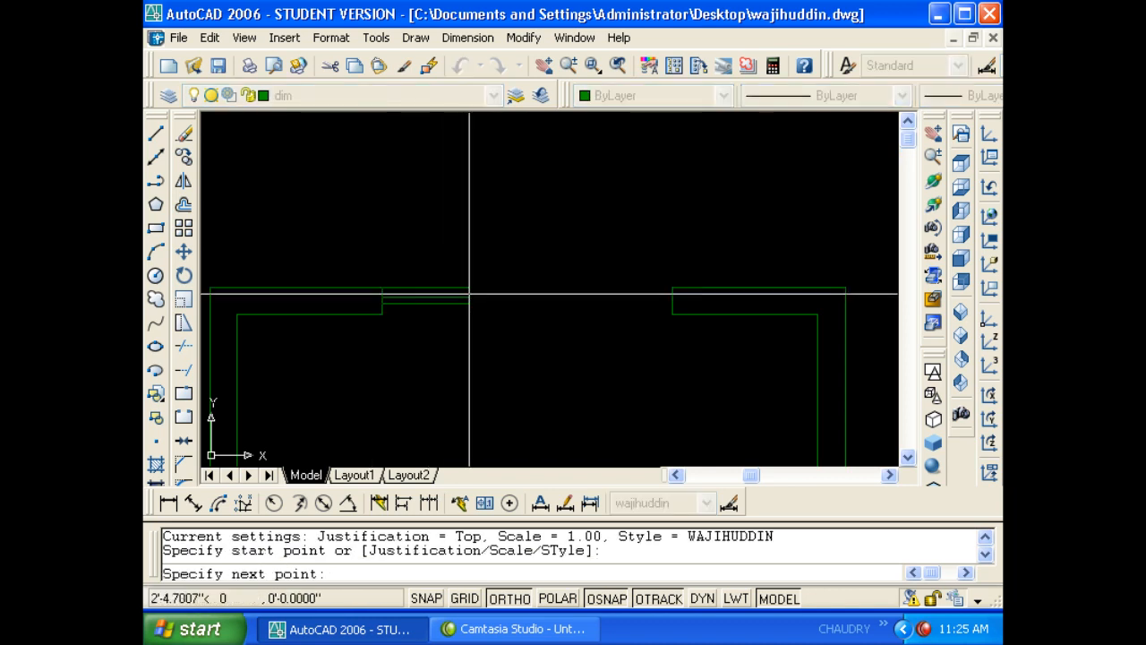
click(672, 287)
key(Escape)
key(Escape)
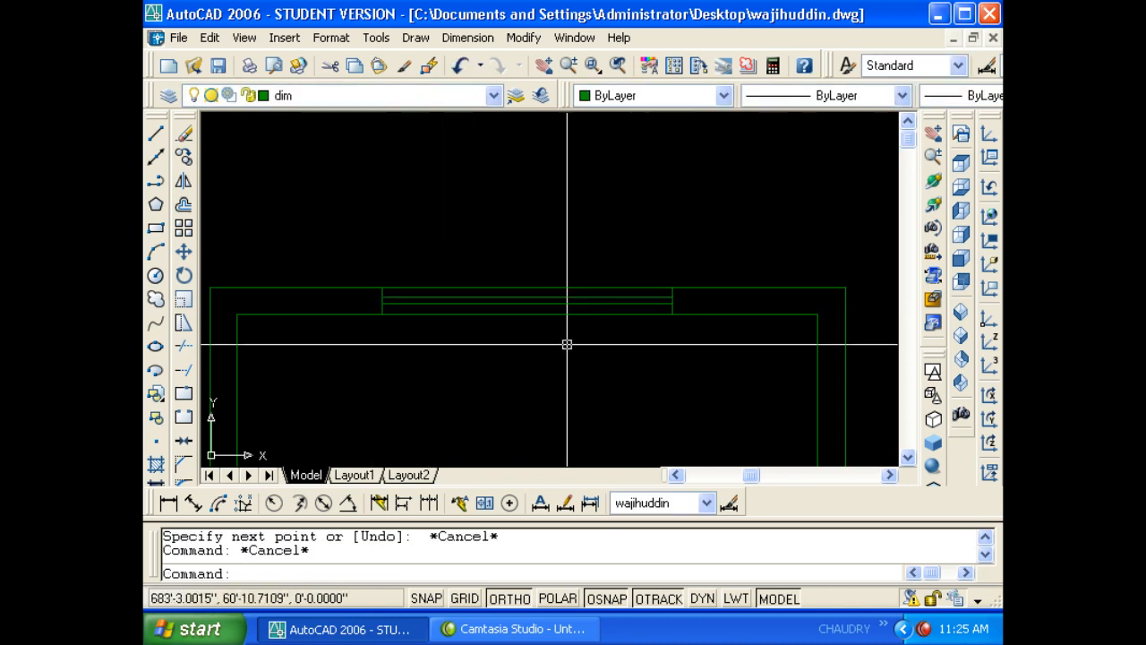
- Move the new multiline onto the window layer
click(567, 344)
click(544, 276)
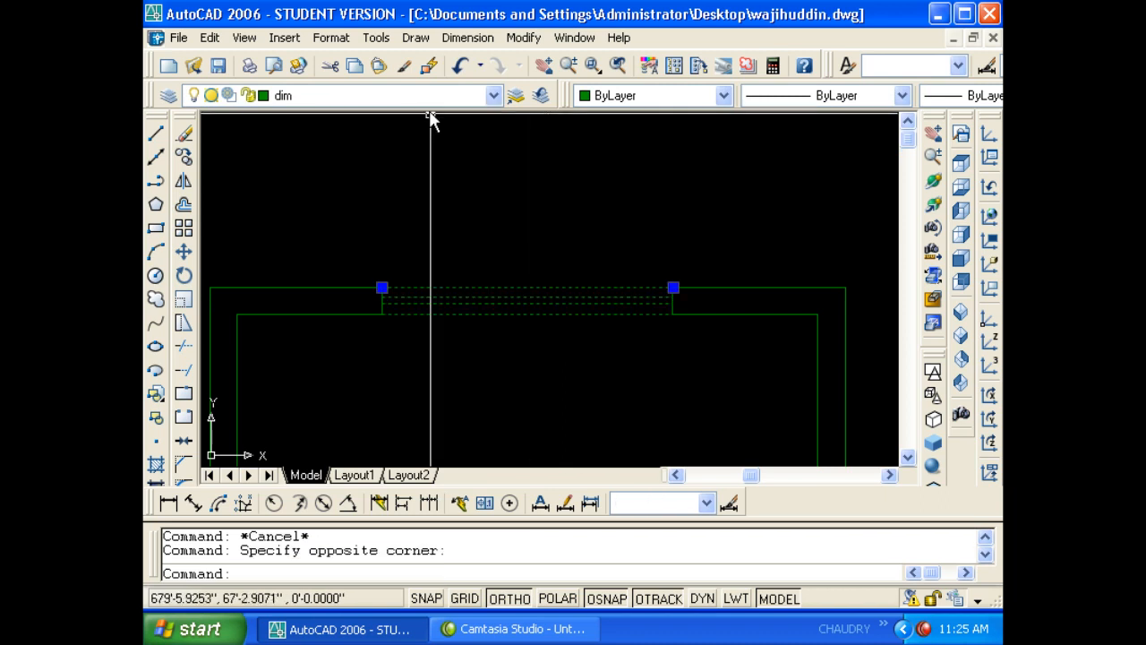
click(394, 95)
click(358, 214)
key(Escape)
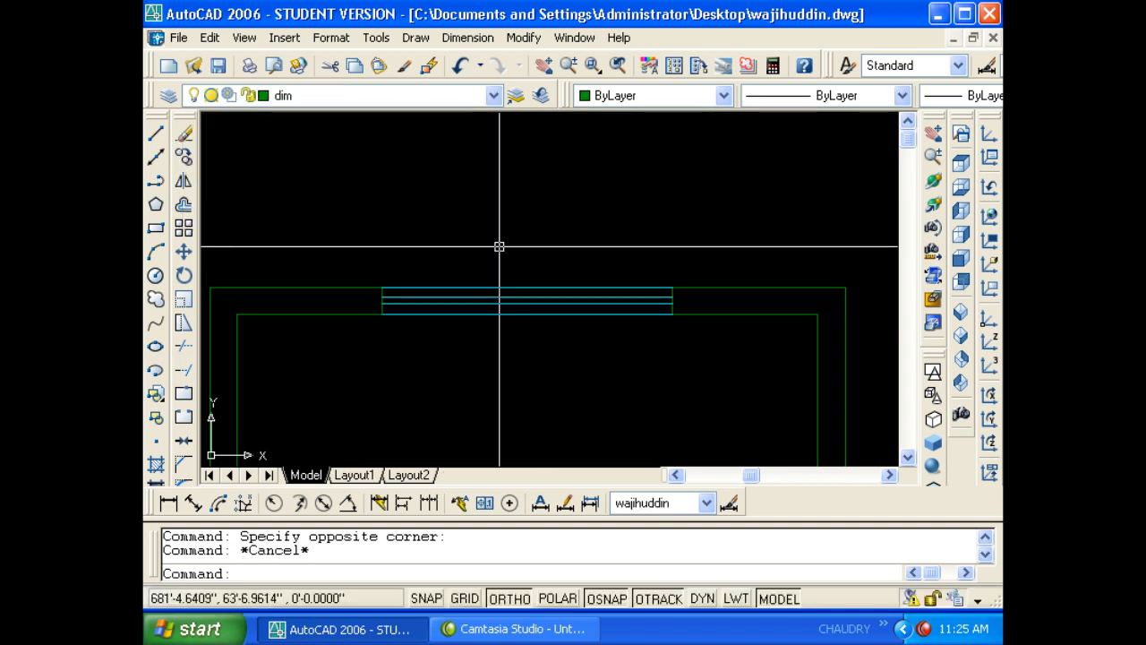
- Check the cyan window multiline and pan the view across the room
scroll(502, 260, down, 5)
click(502, 269)
key(Escape)
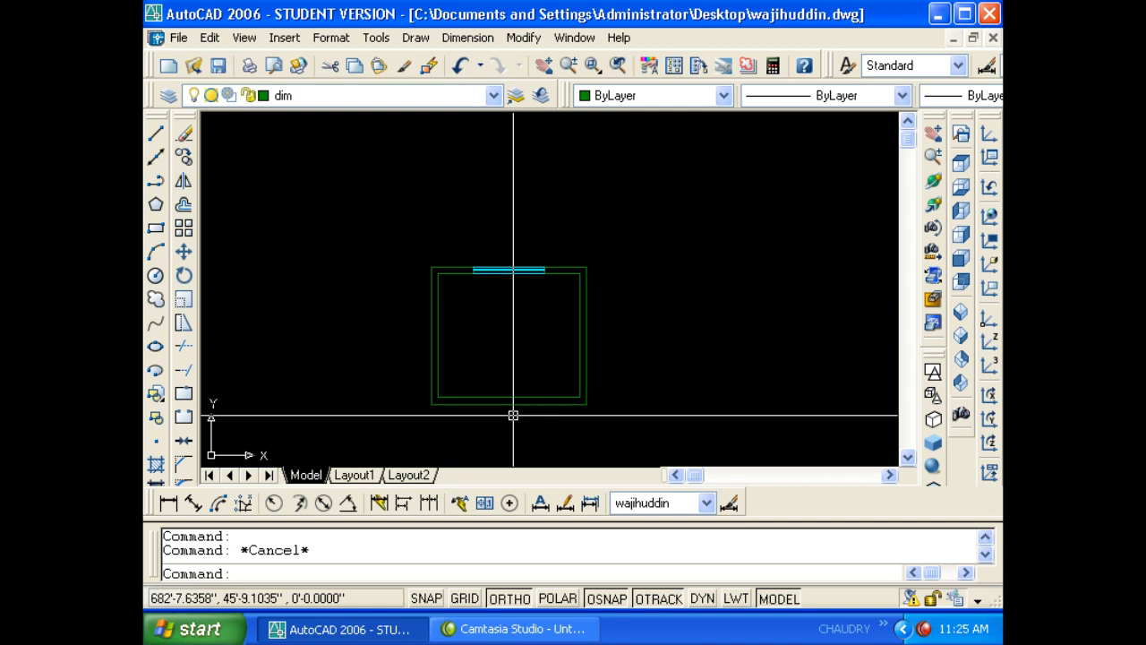
scroll(484, 317, up, 3)
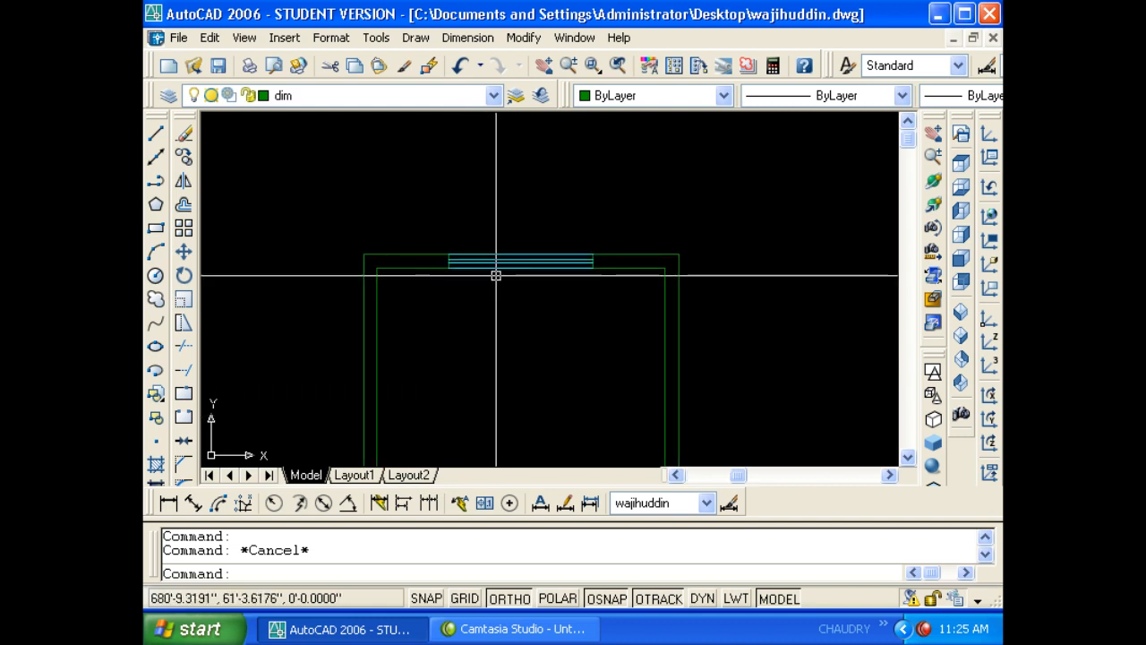
mouse_move(409, 281)
middle_down()
mouse_move(518, 294)
mouse_move(418, 293)
middle_up()
scroll(418, 293, down, 6)
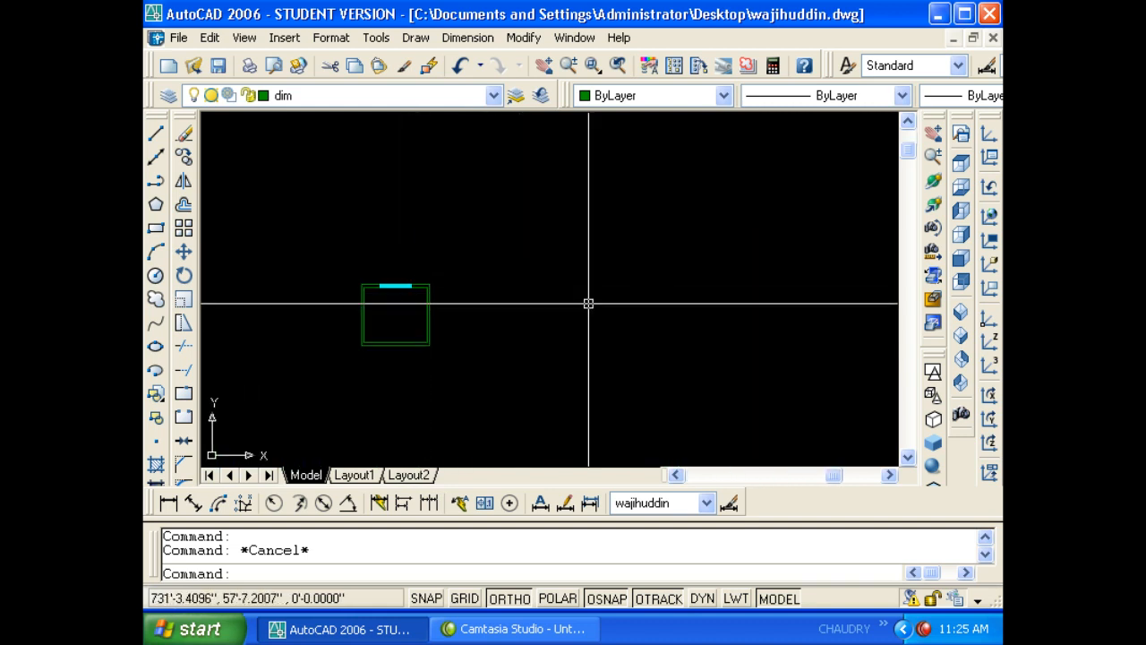
key(Escape)
scroll(573, 302, up, 5)
- Draw three test multilines beside the room: horizontal, vertical and stepped
text(ml)
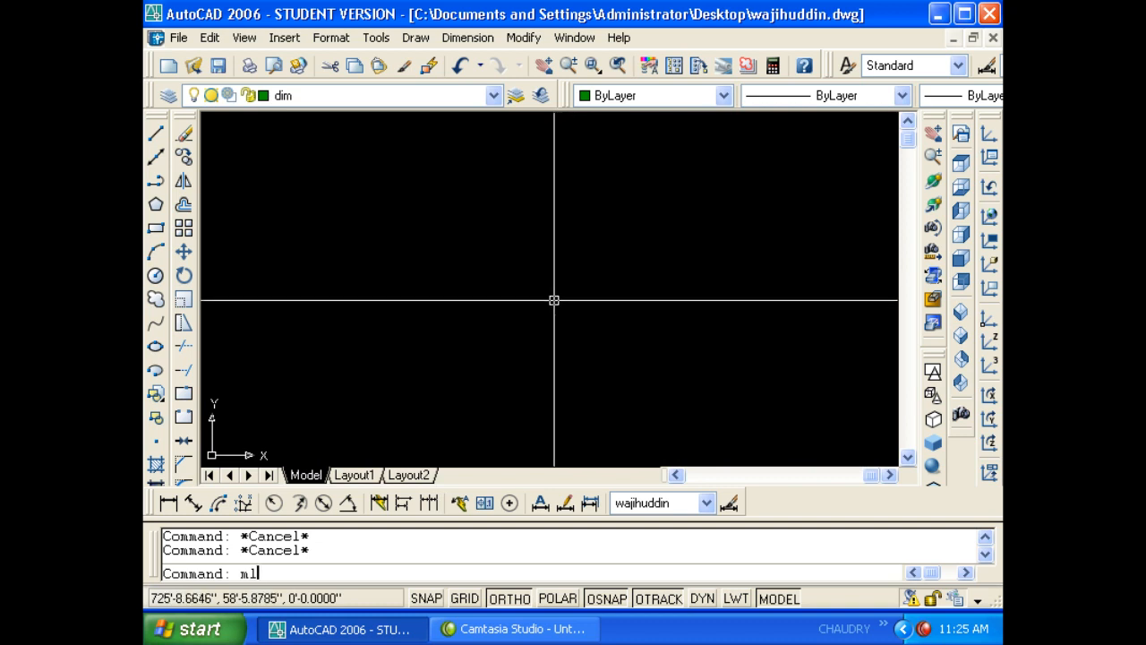
key(Return)
click(454, 283)
click(653, 287)
key(Escape)
key(Return)
click(407, 350)
click(407, 216)
key(Escape)
key(Return)
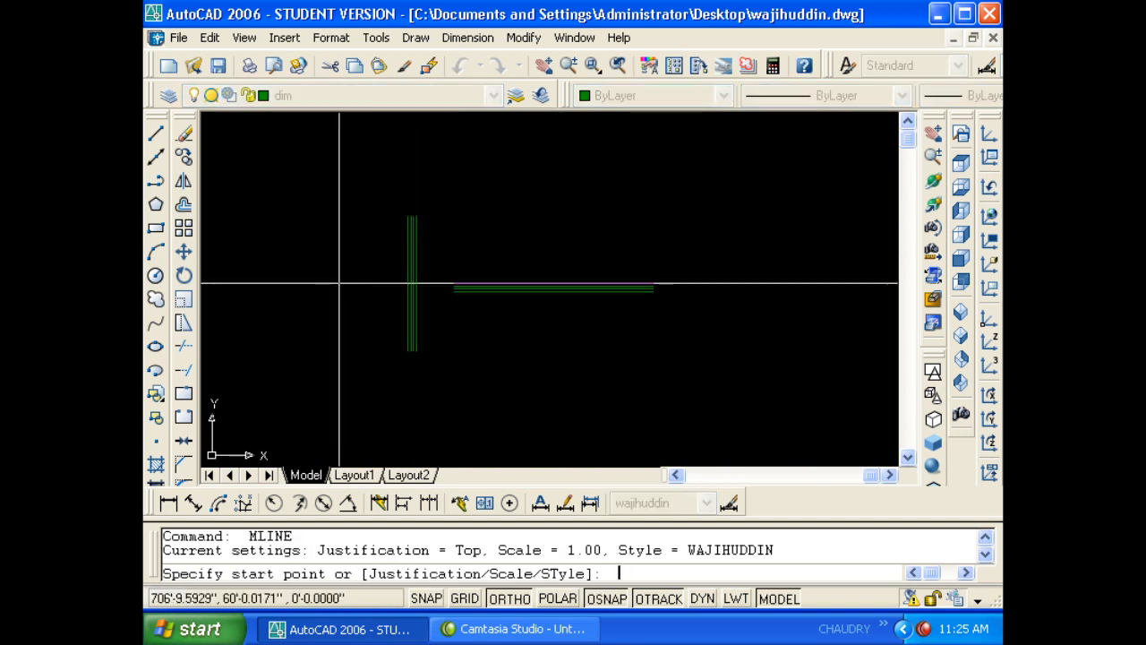
click(296, 250)
click(354, 258)
click(353, 358)
click(407, 362)
click(407, 412)
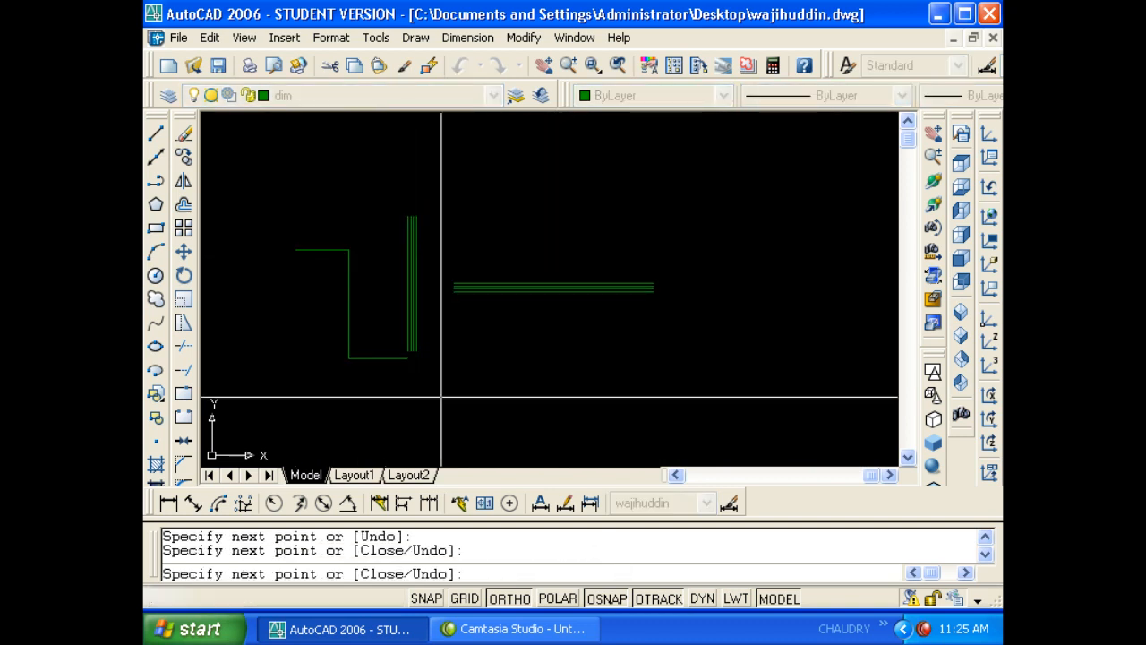
key(Return)
key(Escape)
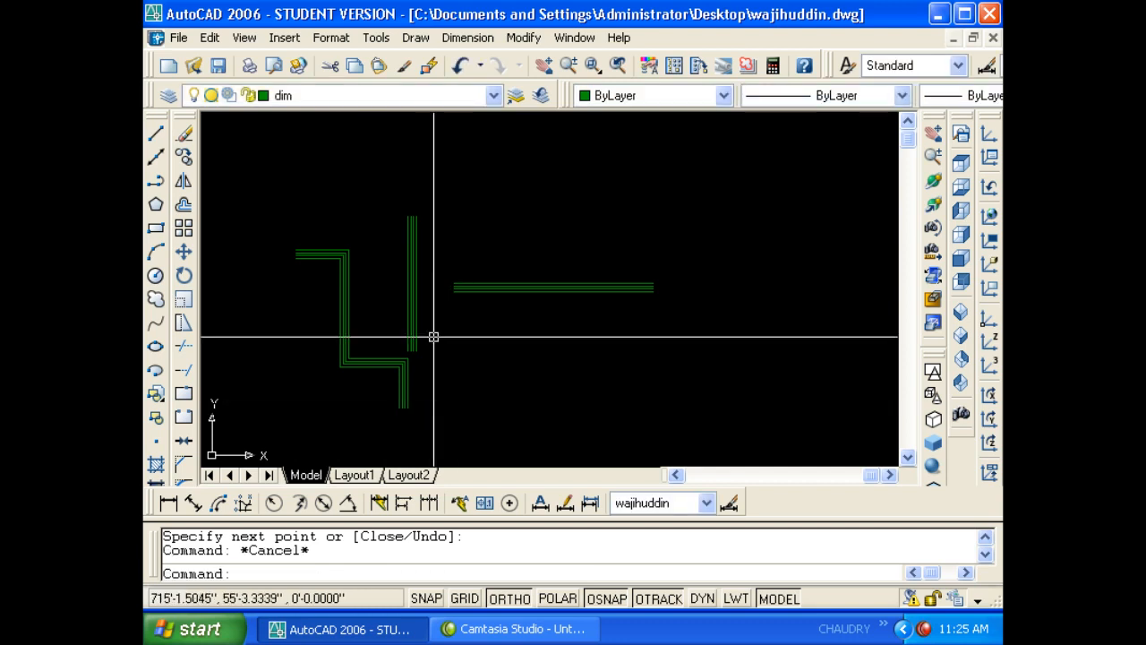
- Erase the three stray multilines with a selection window and pan back to the room
scroll(379, 350, down, 3)
click(366, 347)
scroll(368, 342, up, 5)
middle_drag(374, 332, 430, 295)
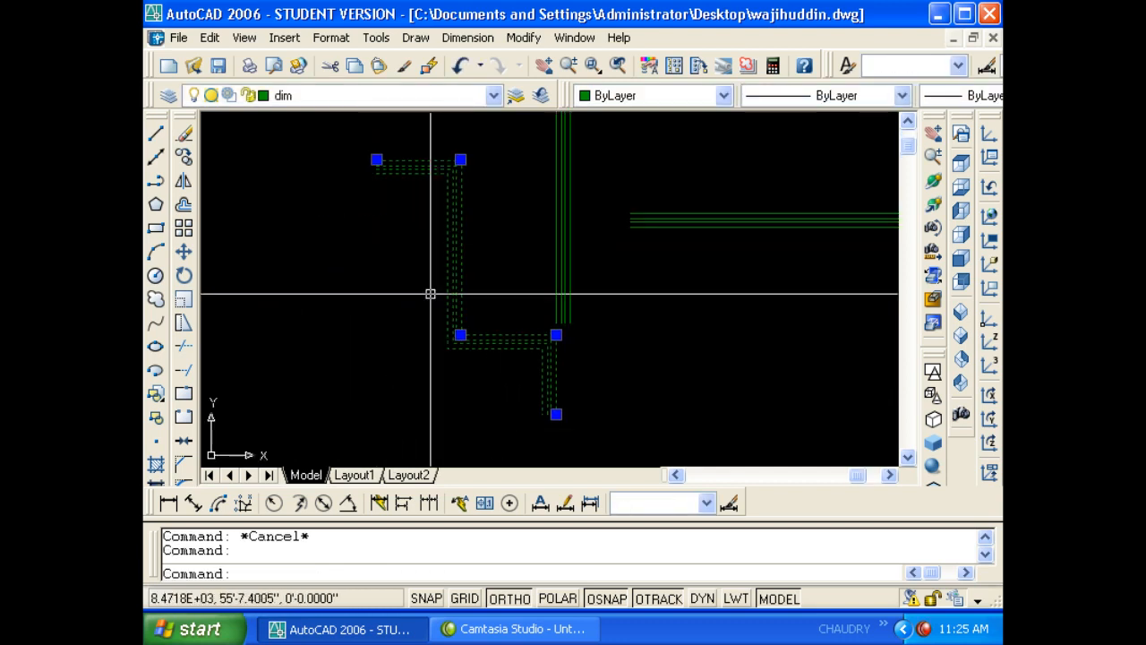
scroll(394, 300, down, 4)
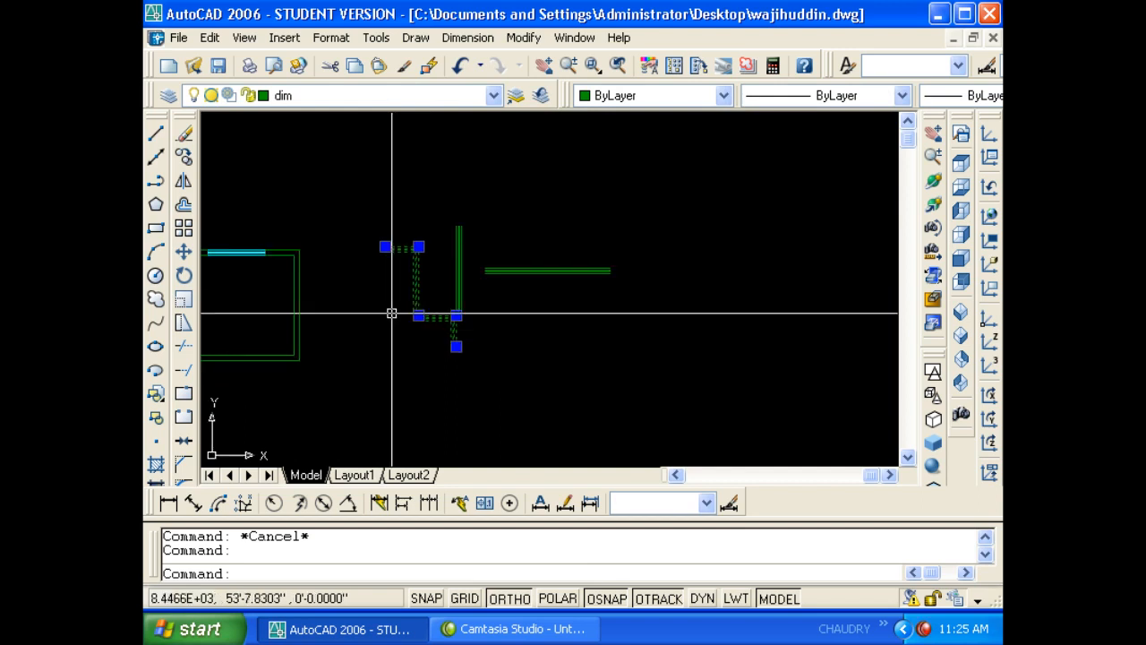
click(550, 357)
click(433, 245)
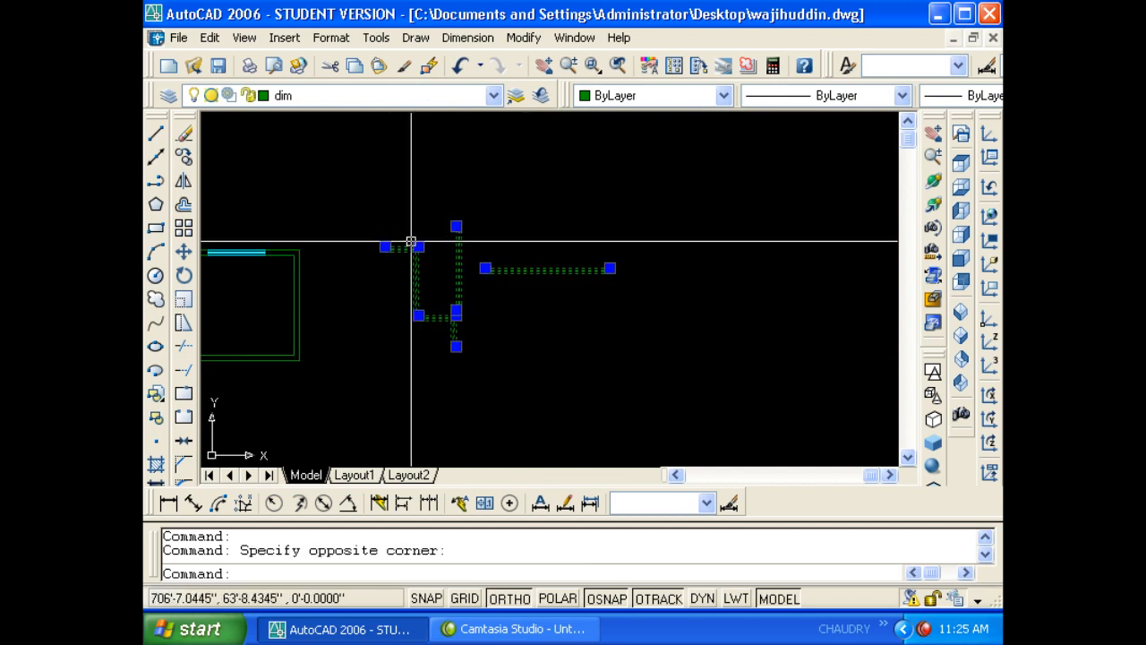
text(e)
key(space)
key(Escape)
mouse_move(377, 270)
middle_down()
mouse_move(622, 274)
mouse_move(574, 274)
middle_up()
scroll(448, 277, up, 2)
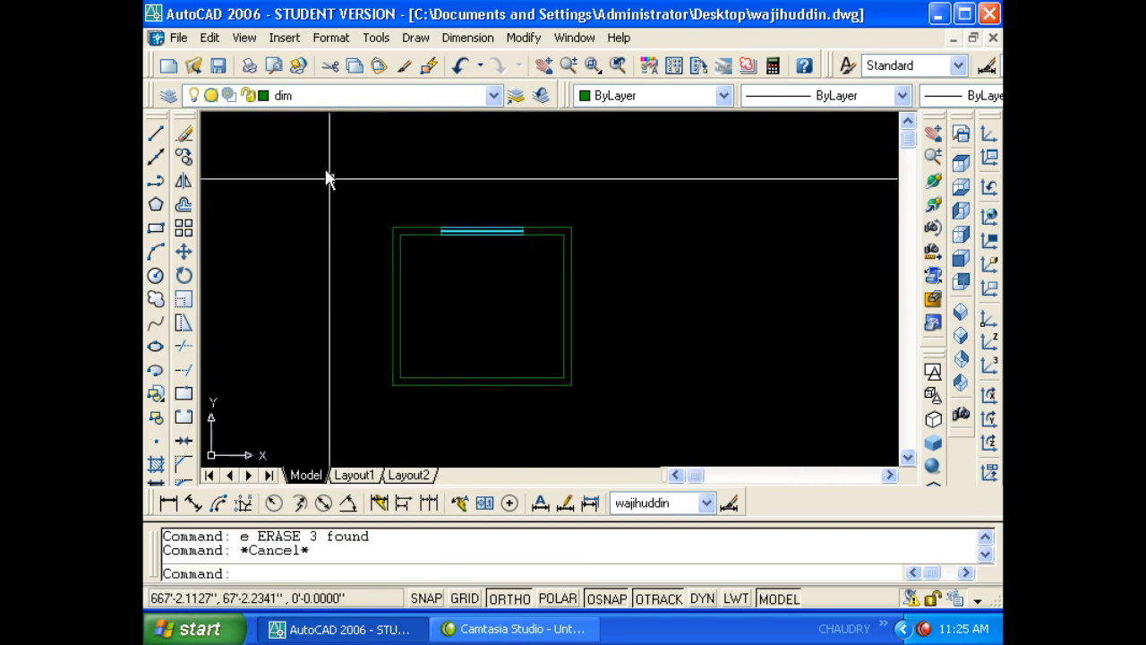
click(327, 38)
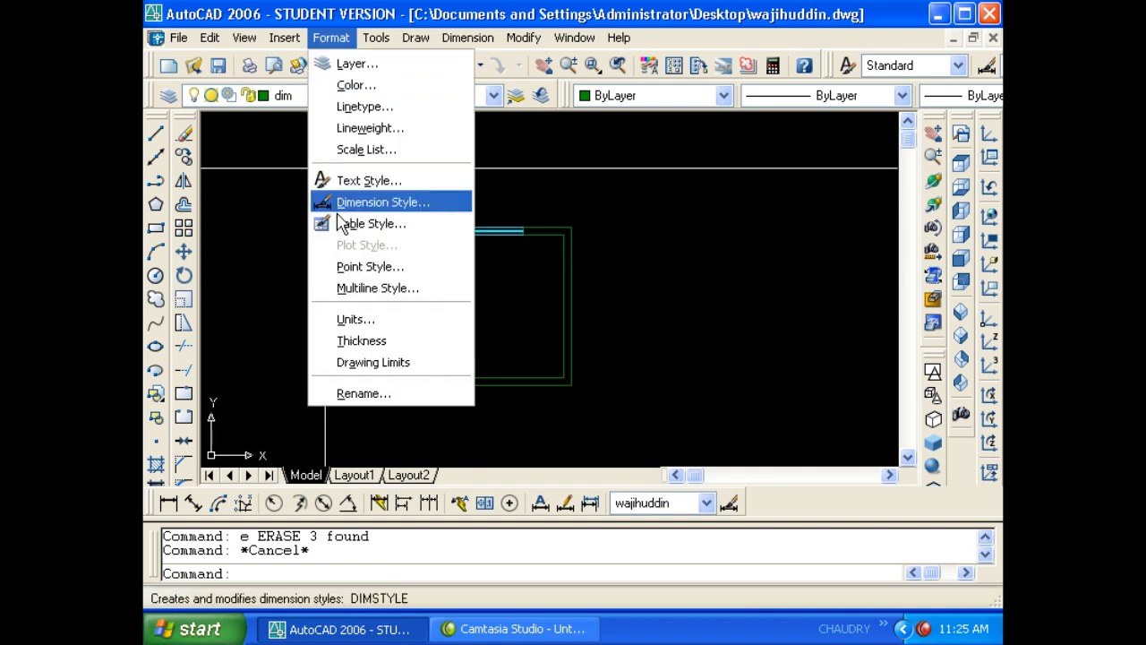
click(357, 319)
key(Escape)
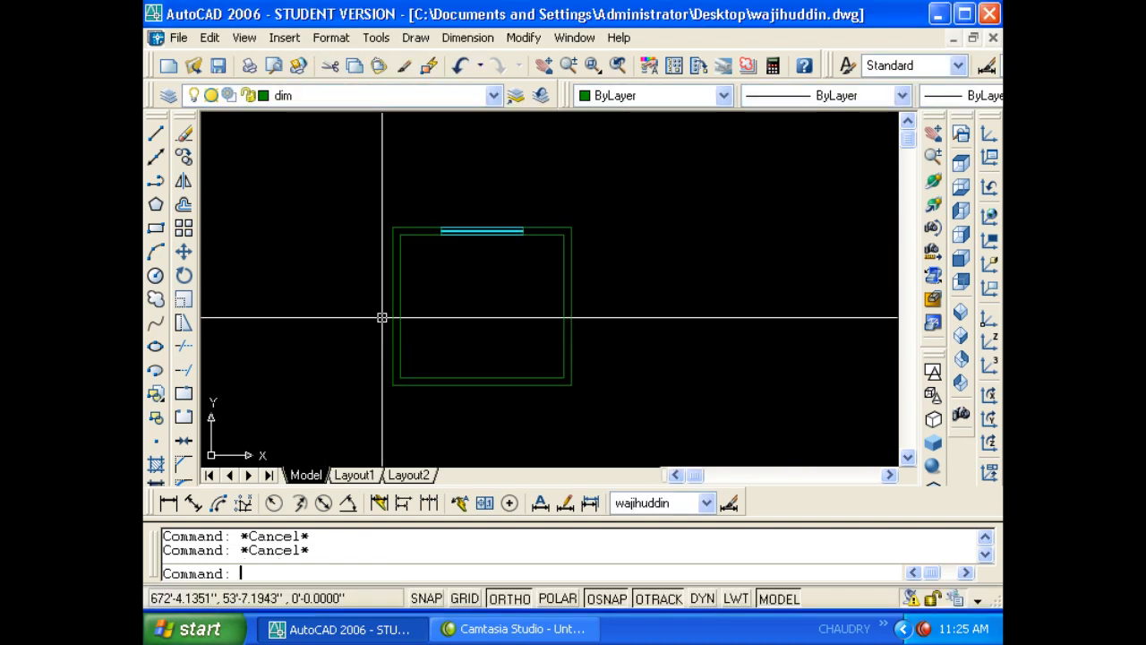
text(un)
key(Return)
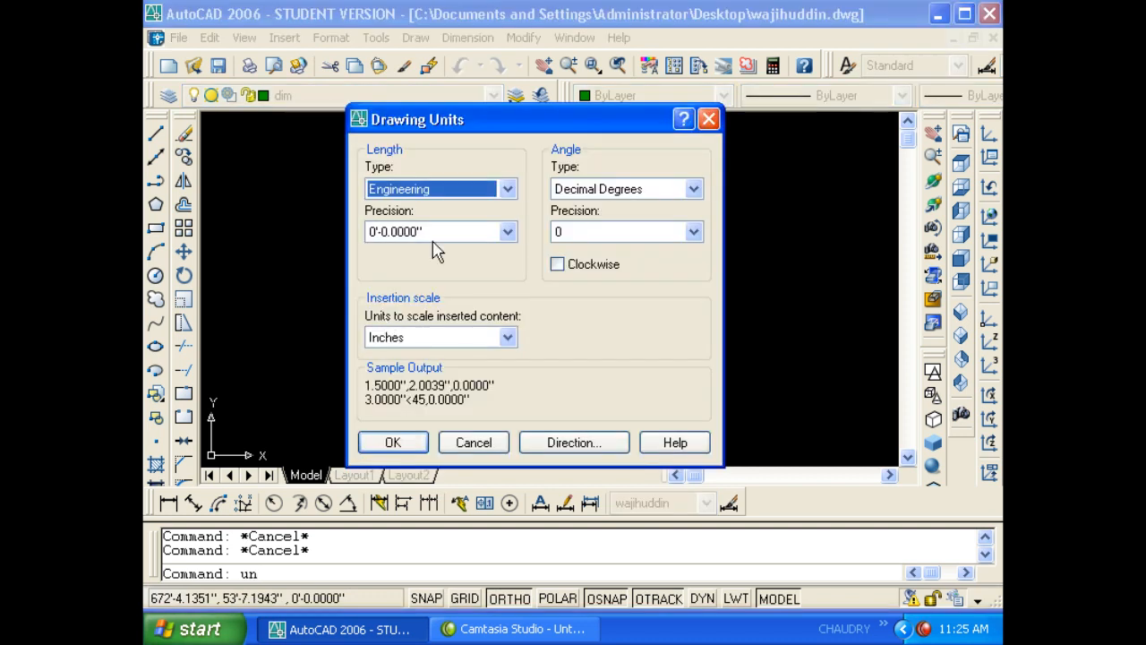
click(436, 192)
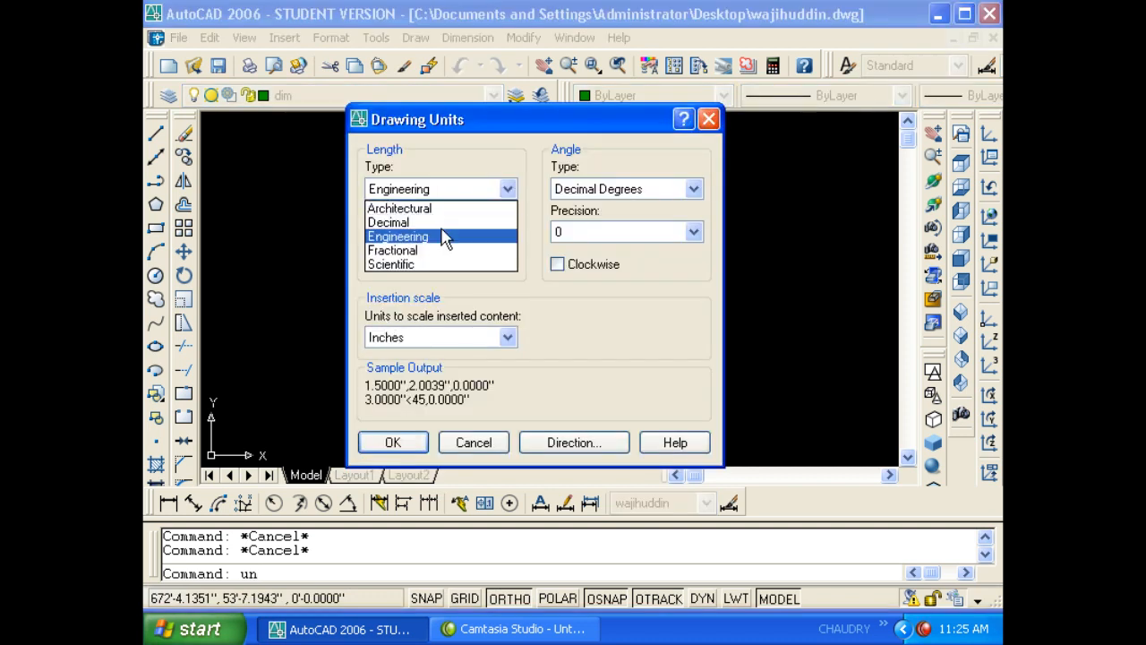
click(472, 153)
click(454, 192)
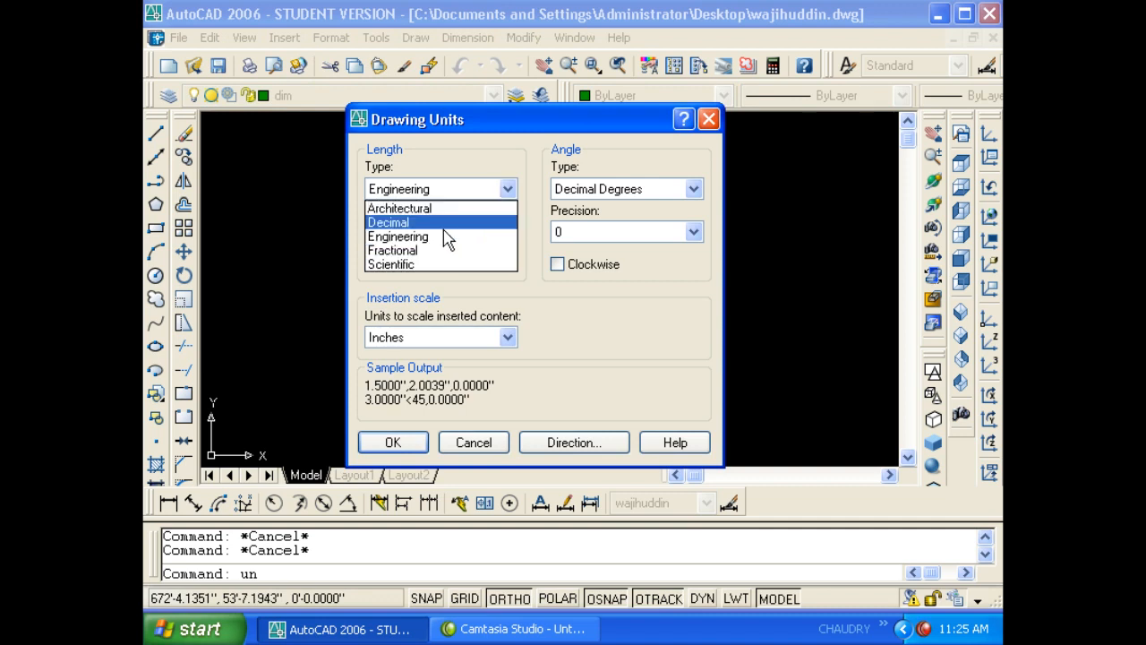
click(447, 235)
click(434, 192)
click(439, 217)
click(440, 192)
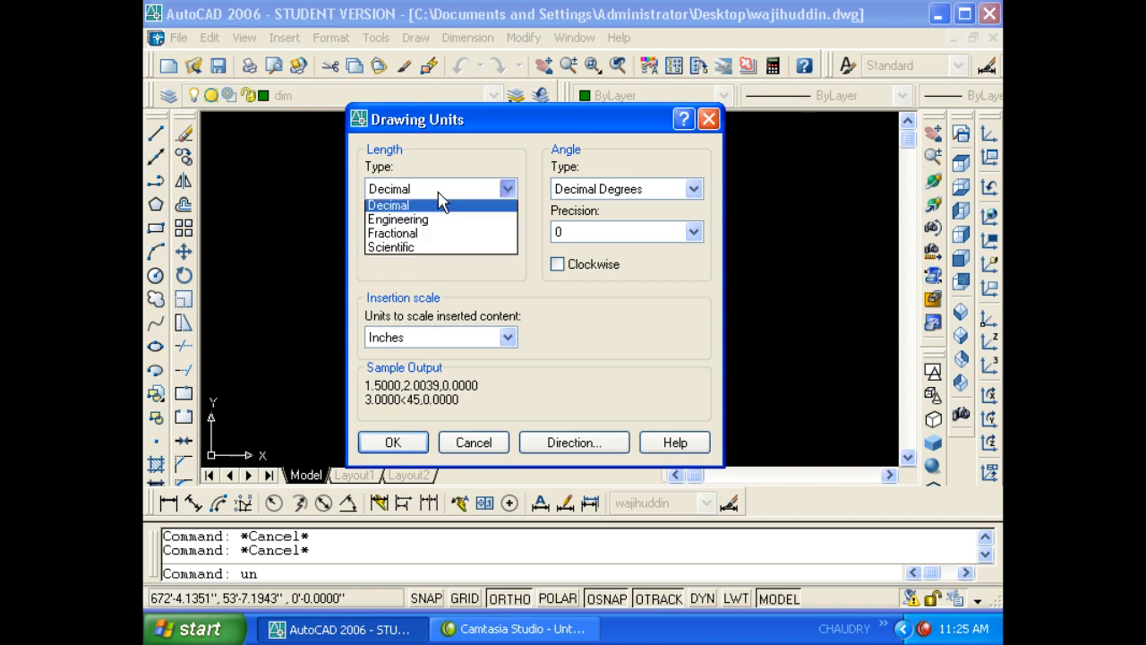
click(439, 205)
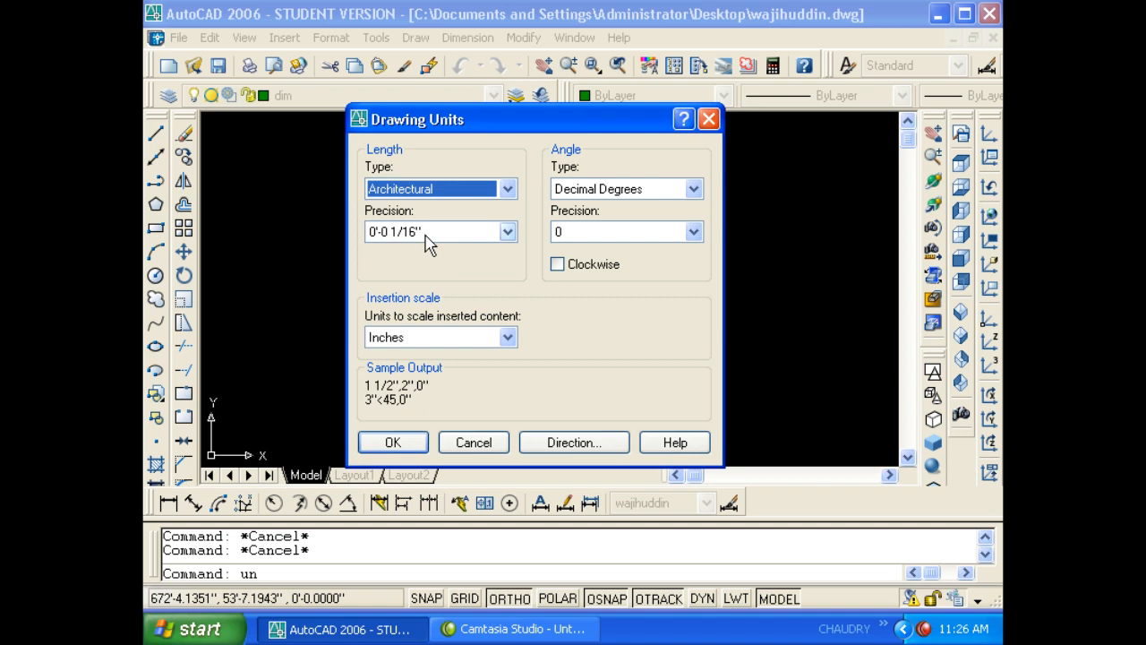
click(448, 338)
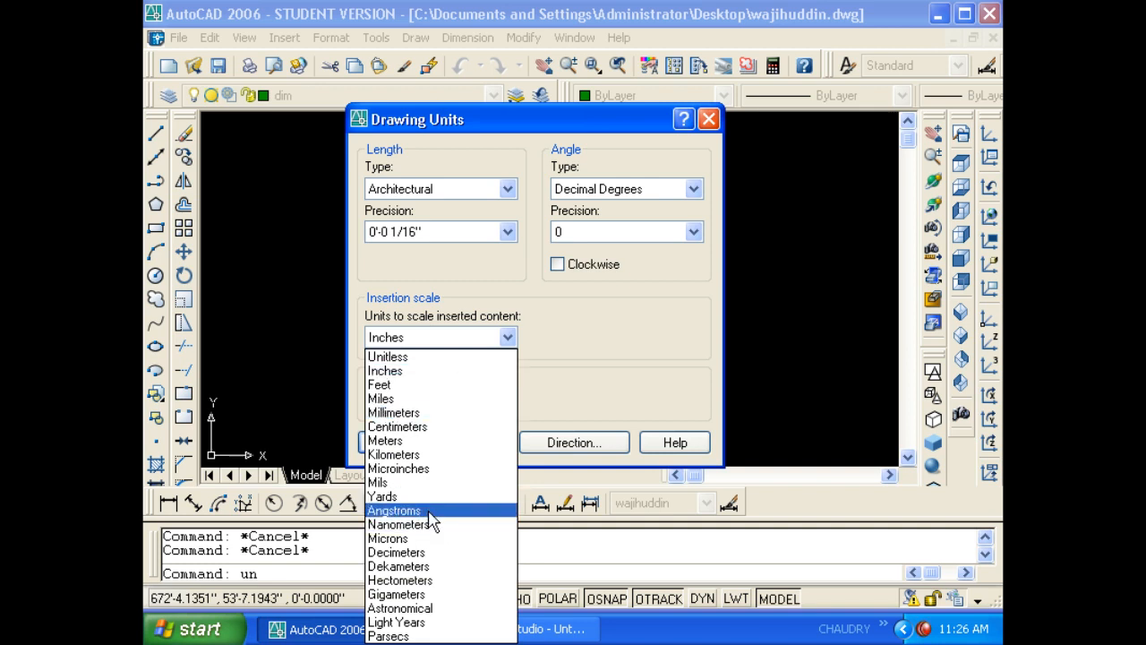
click(491, 199)
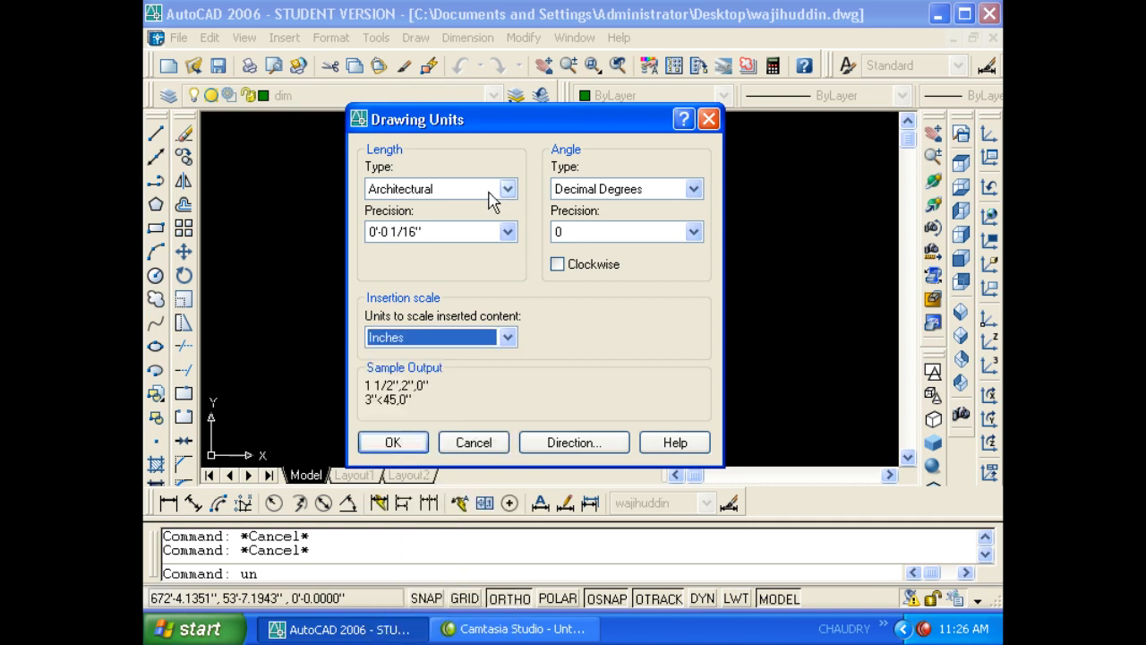
click(491, 192)
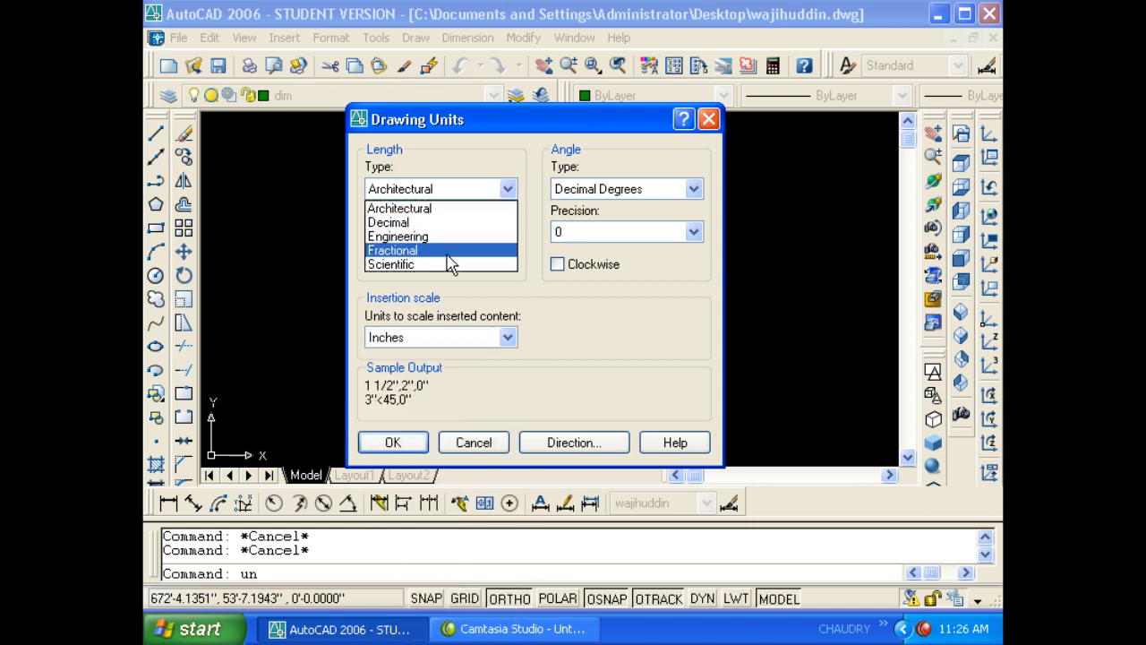
click(468, 345)
click(470, 339)
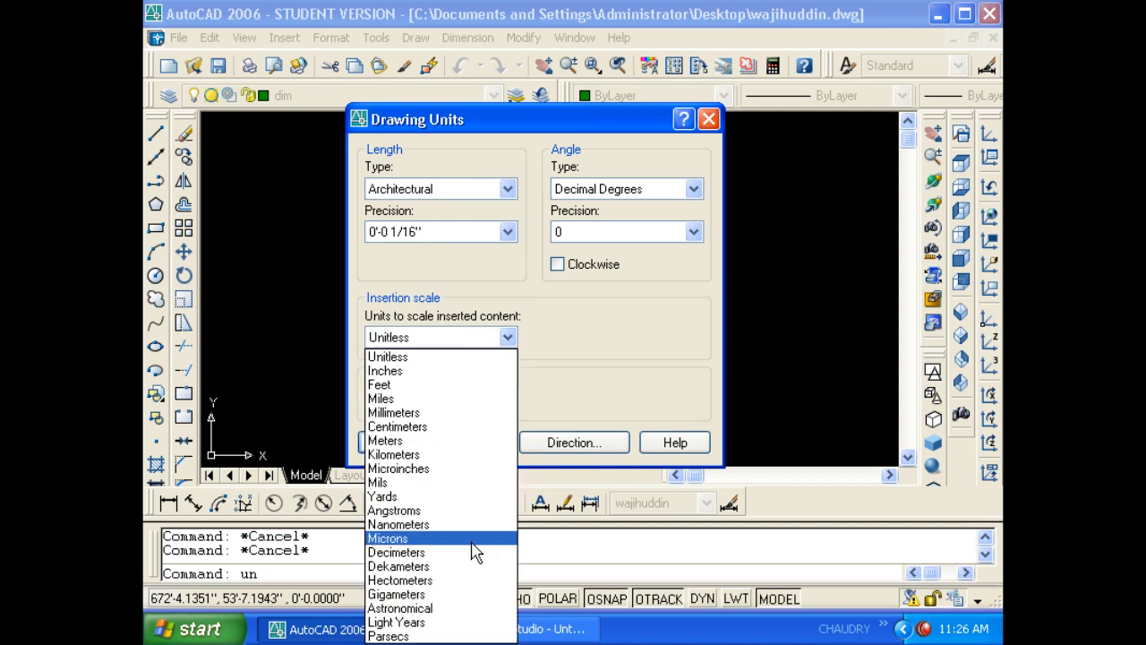
click(594, 380)
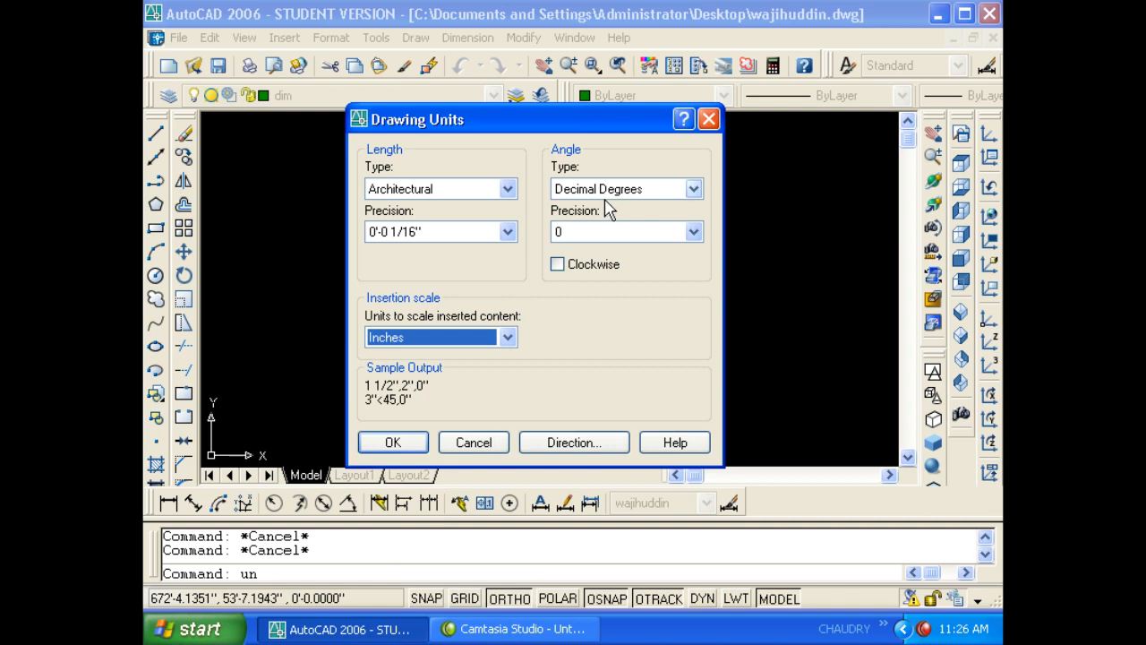
click(694, 188)
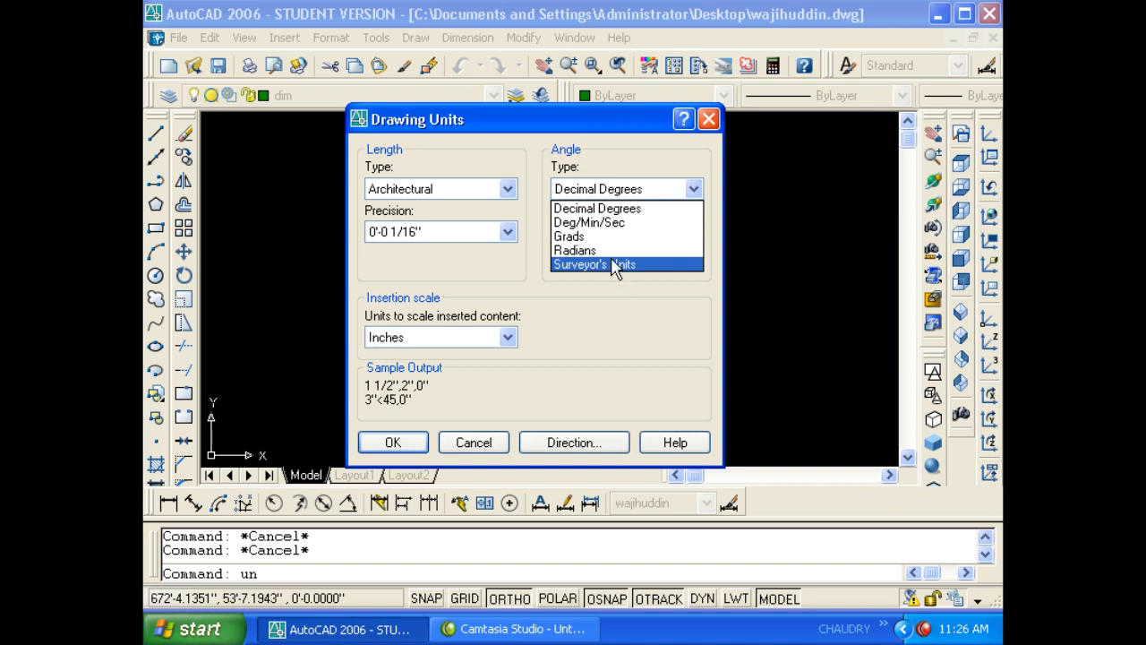
click(631, 209)
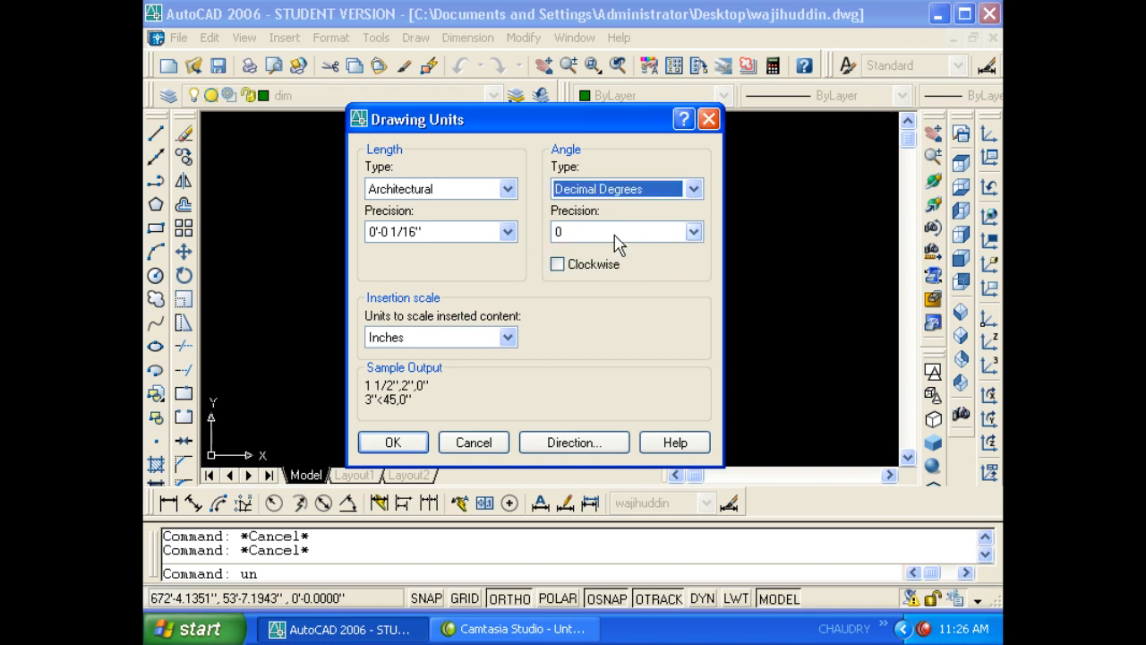
click(615, 236)
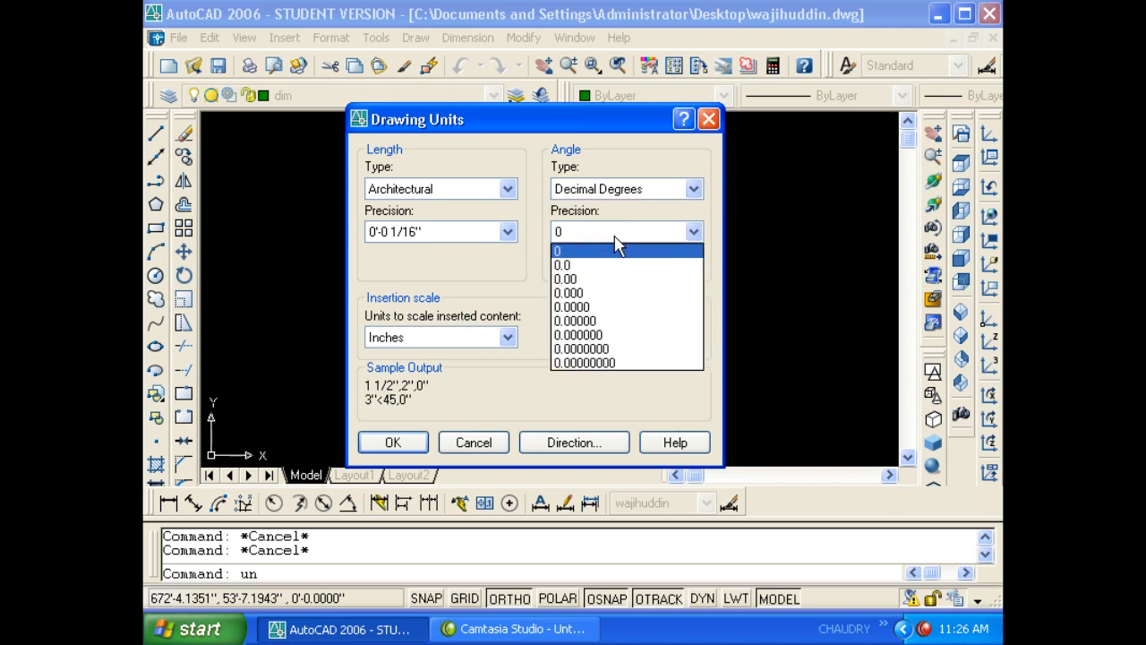
click(615, 238)
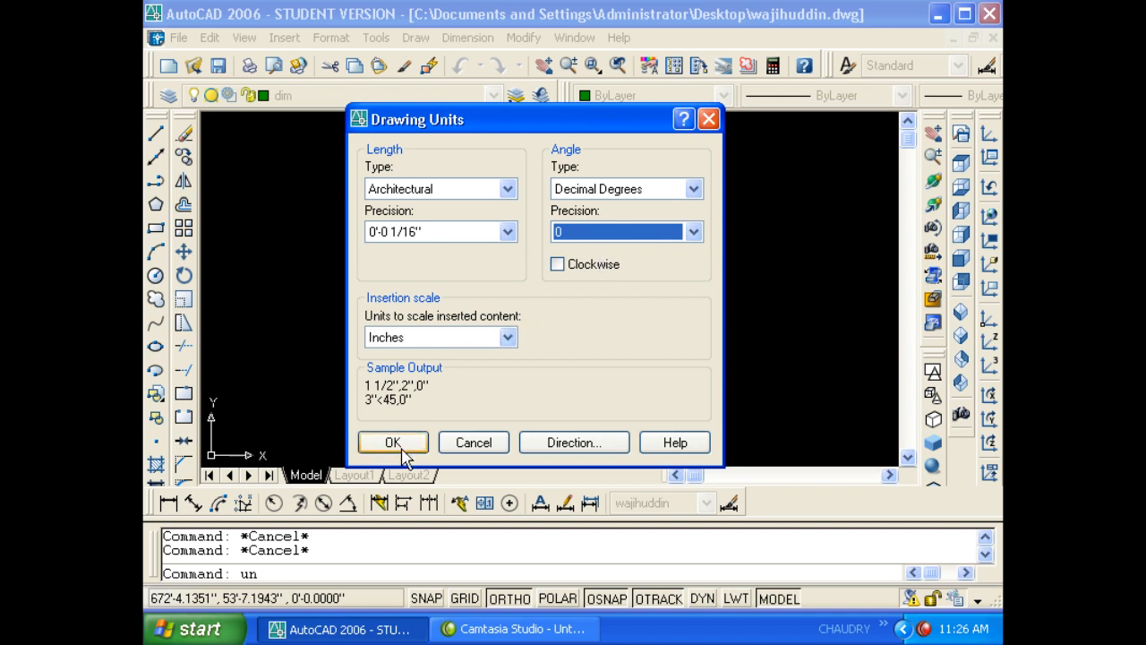
click(433, 188)
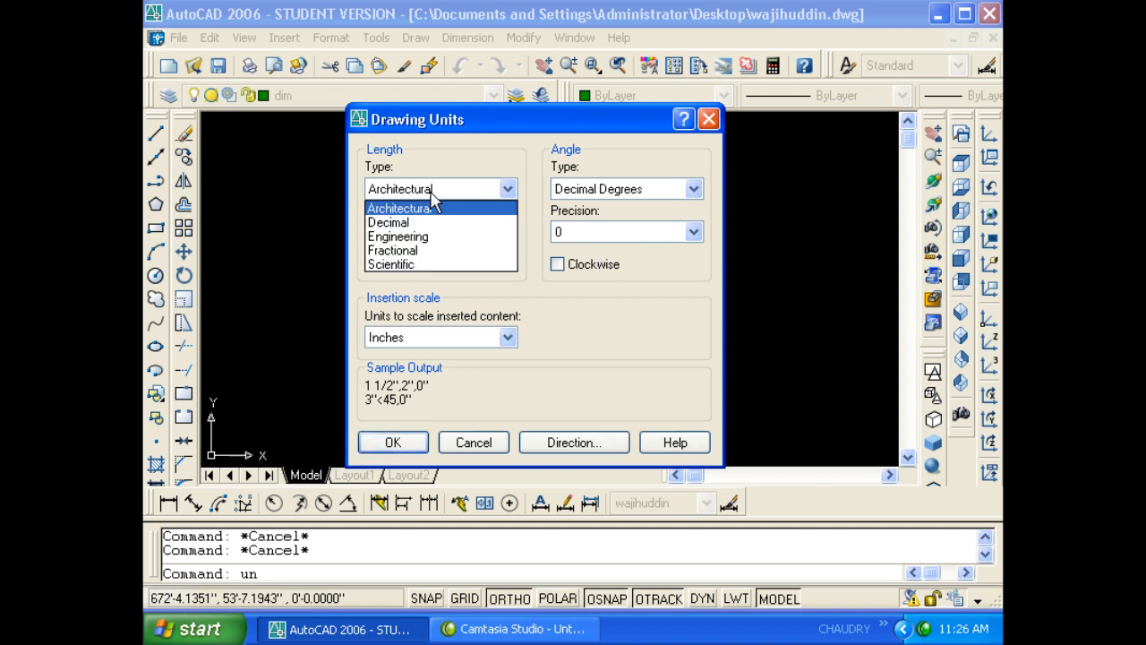
click(408, 236)
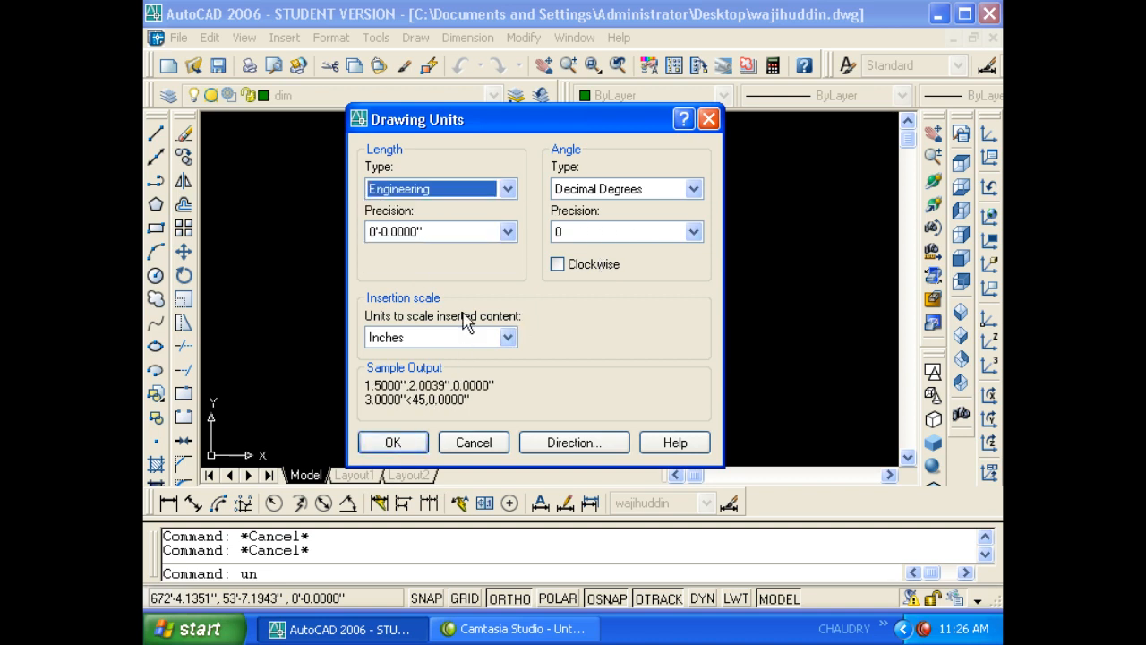
click(466, 446)
click(491, 289)
click(492, 288)
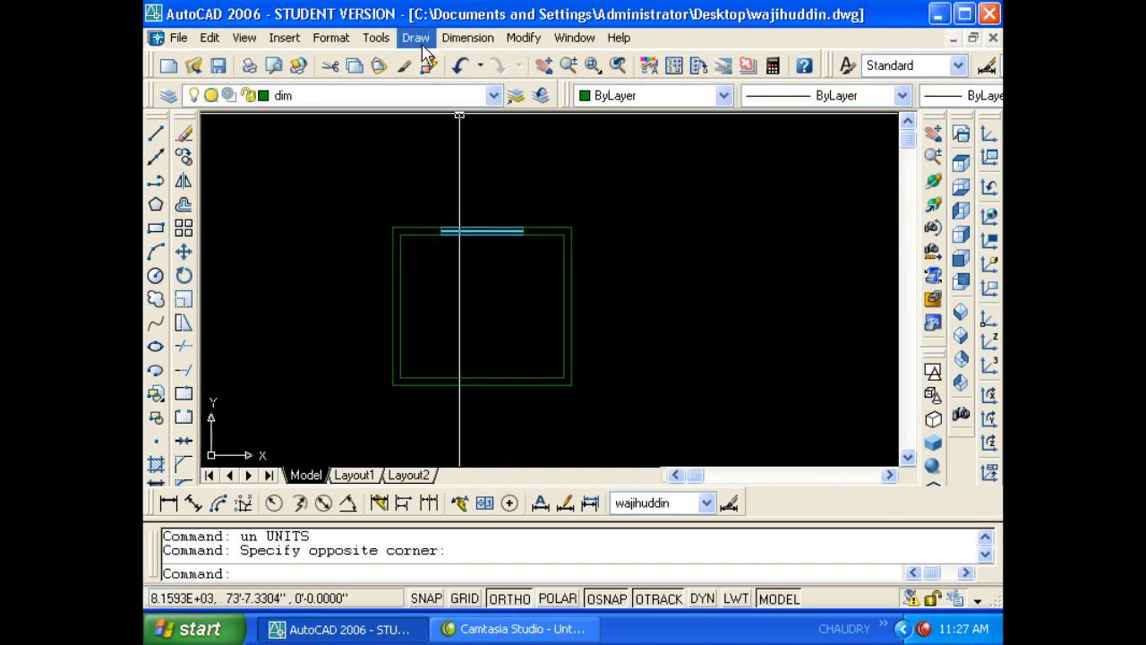
- Rename the custom dimension style to 'a' and review it in the Dimension Style Manager
click(376, 38)
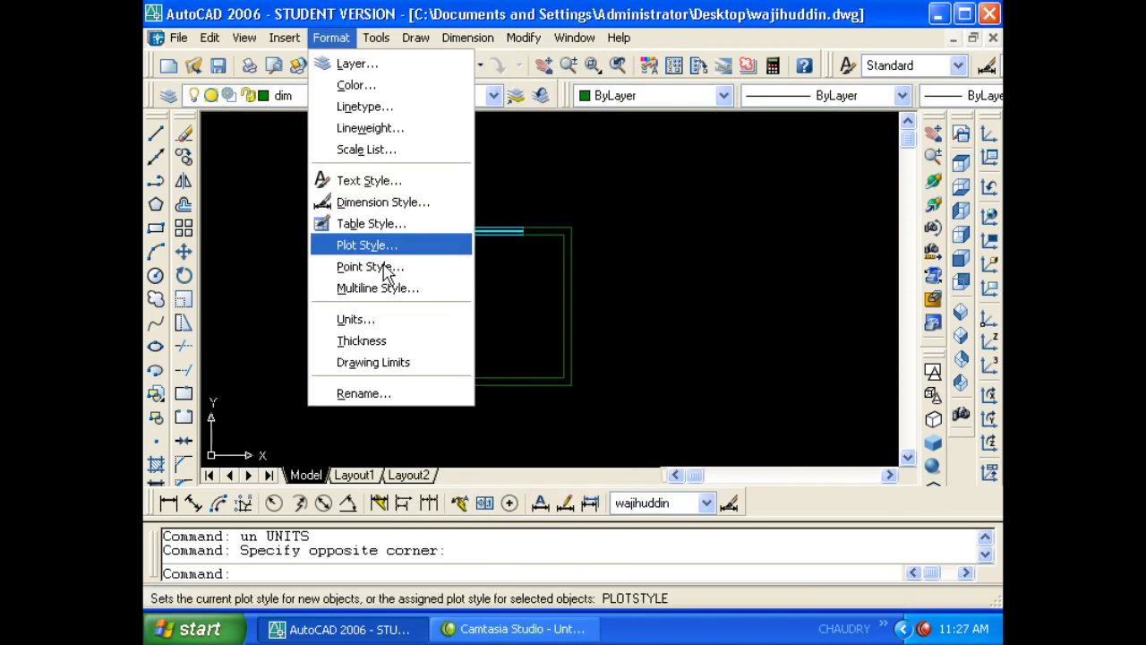
click(408, 391)
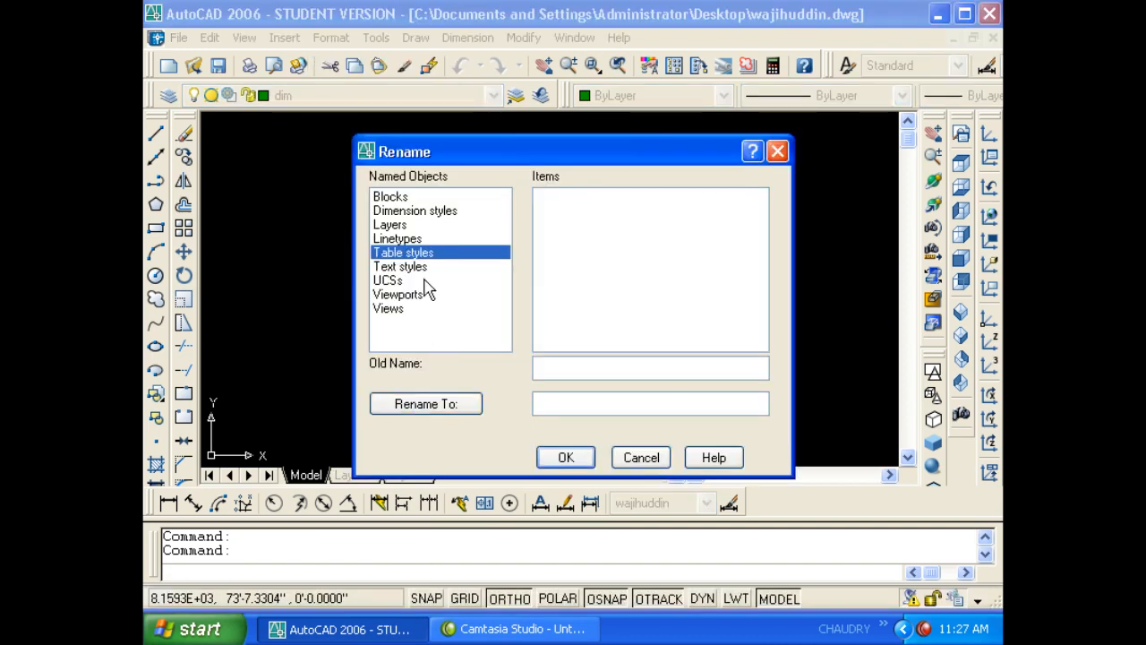
click(408, 211)
click(565, 213)
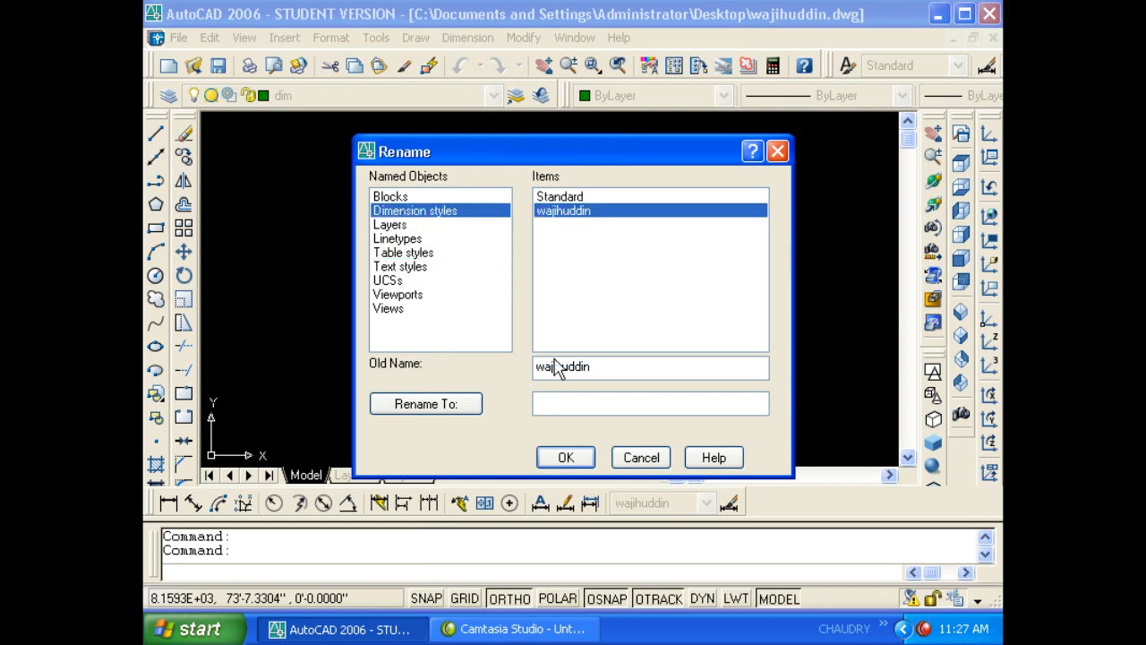
click(583, 404)
text(amin)
click(585, 457)
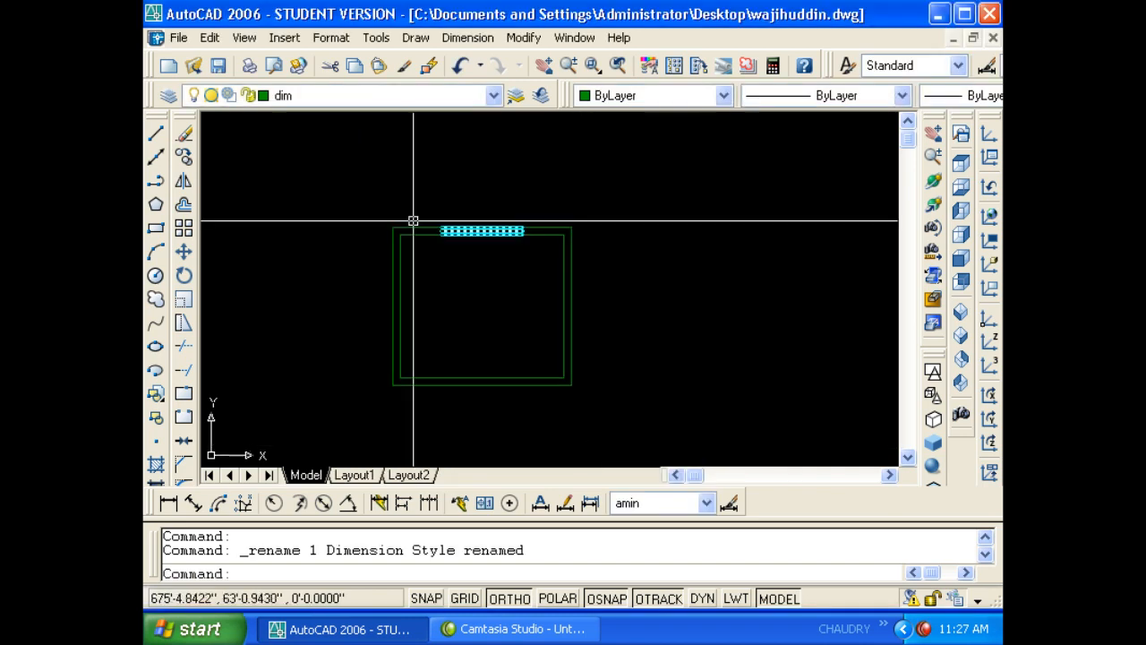
text(d)
key(Return)
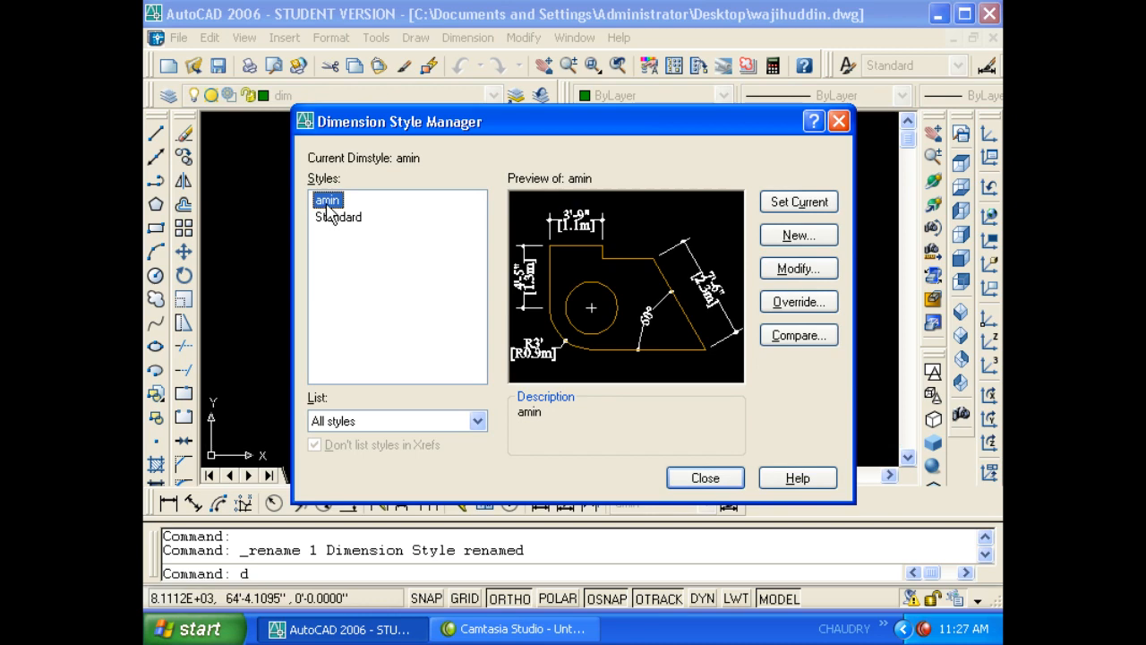
key(Escape)
key(Escape)
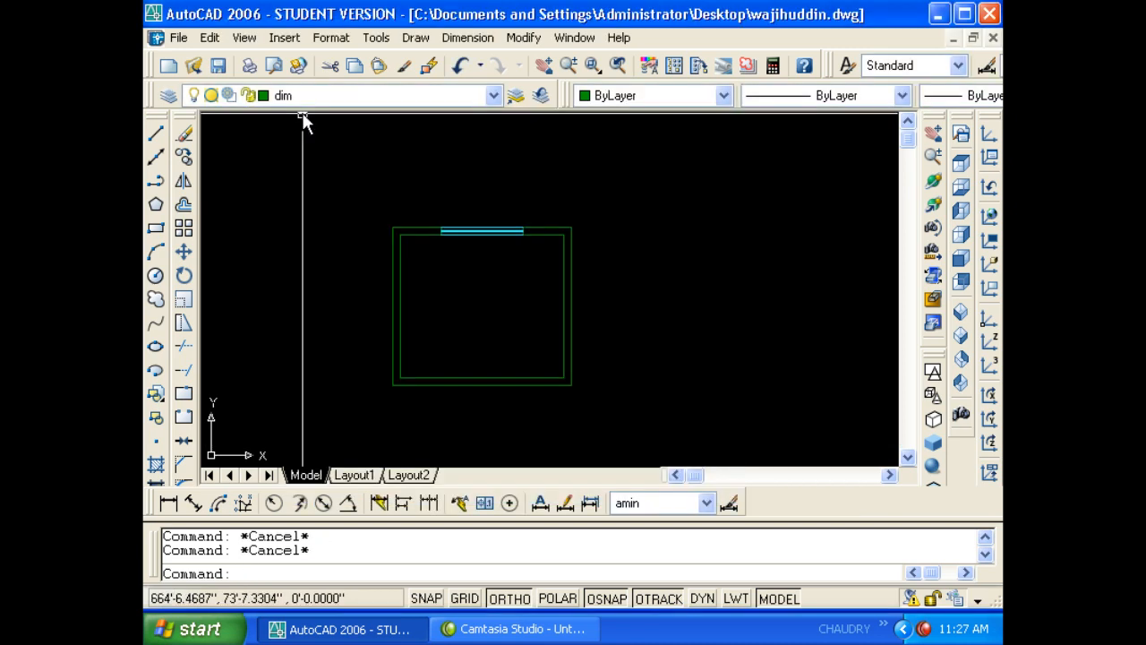
- Rename the custom dimension style to match the drawing file name using REN
text(ren)
key(Return)
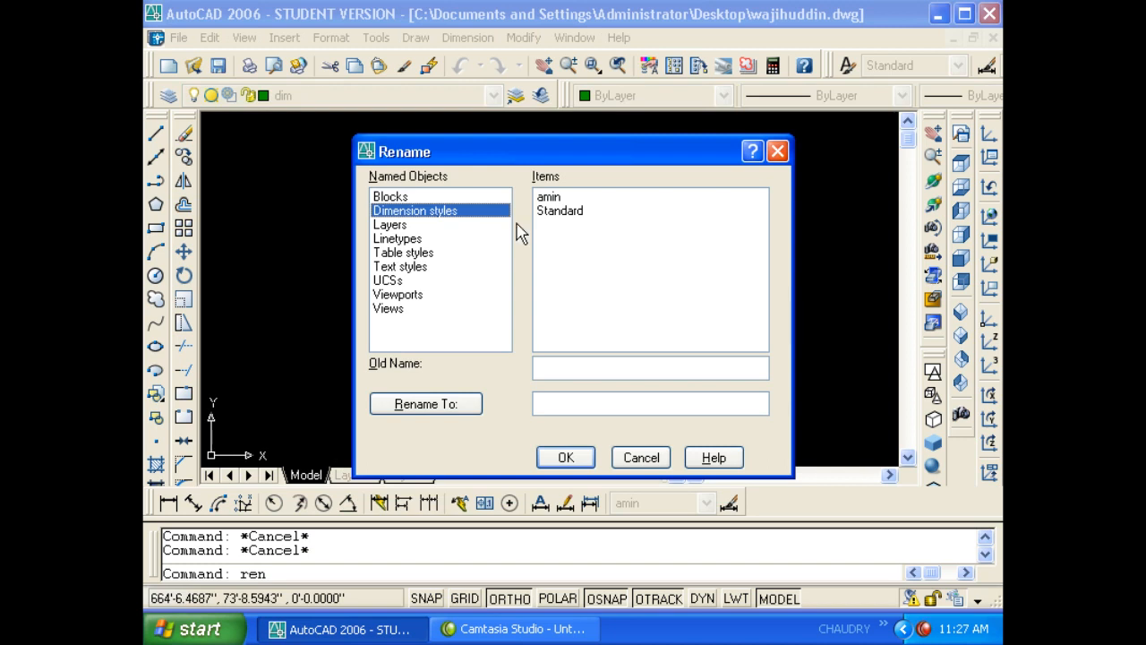
click(550, 198)
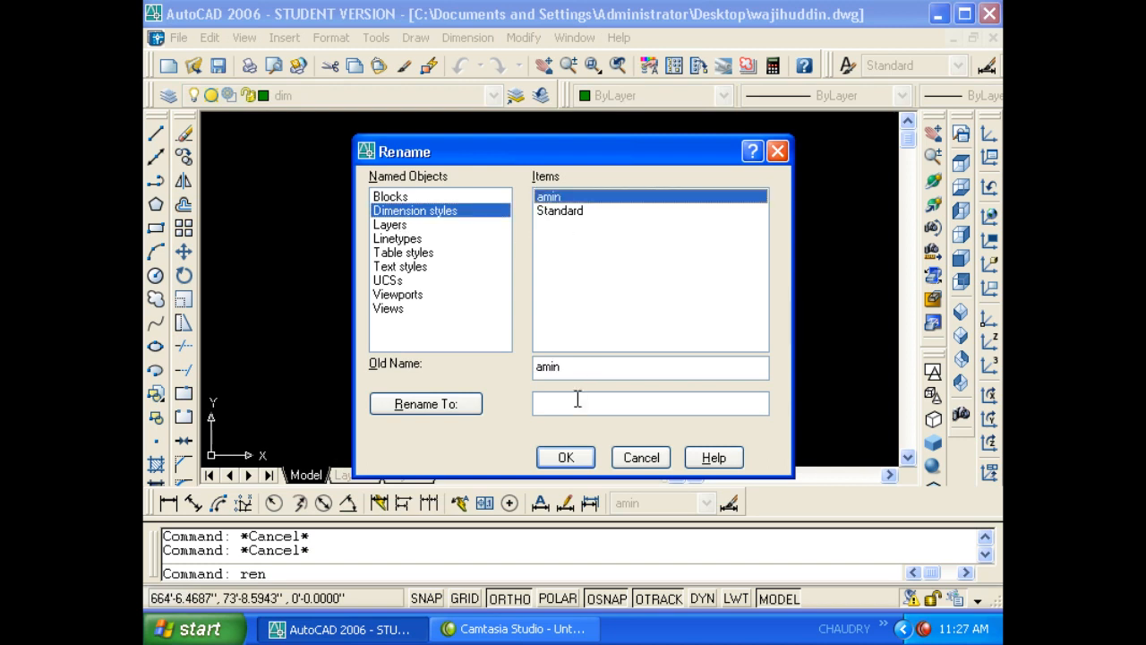
click(578, 401)
text(wa)
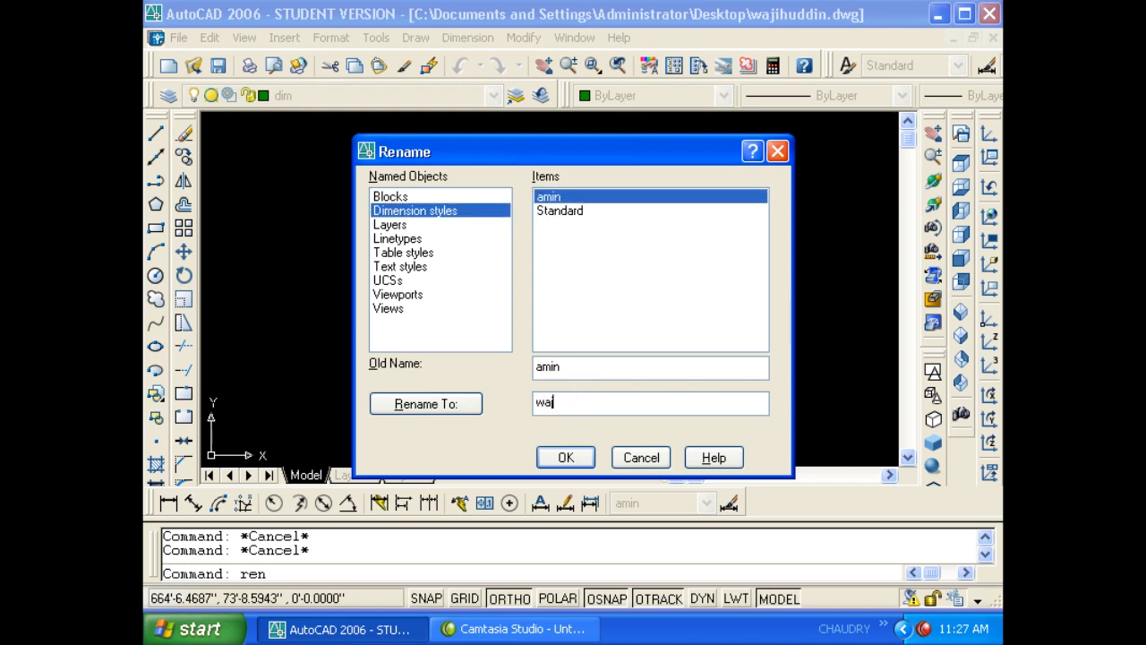
text(jihuddin)
click(559, 457)
- Verify the renamed style, then view the door layer and cancel without renaming it
key(Return)
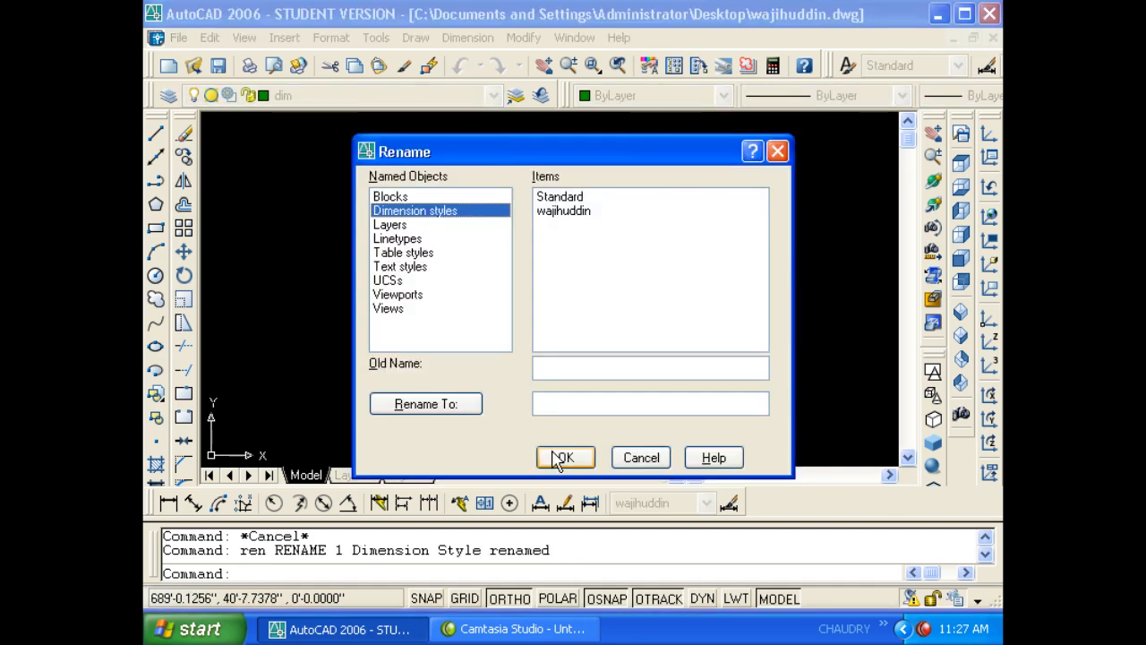
click(562, 211)
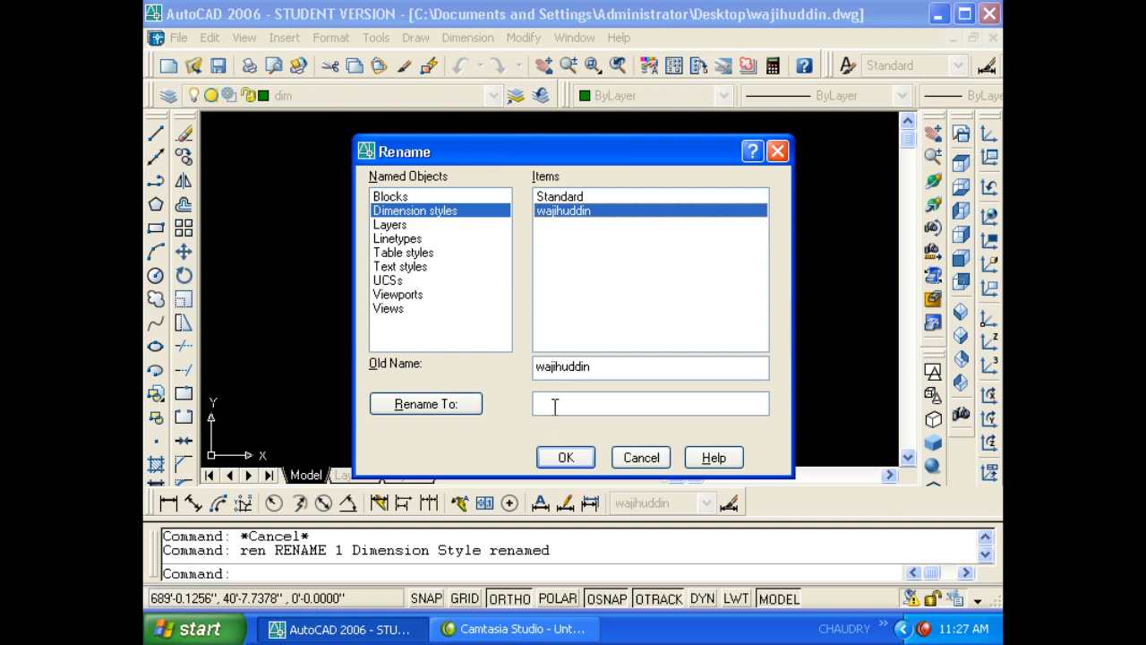
click(392, 226)
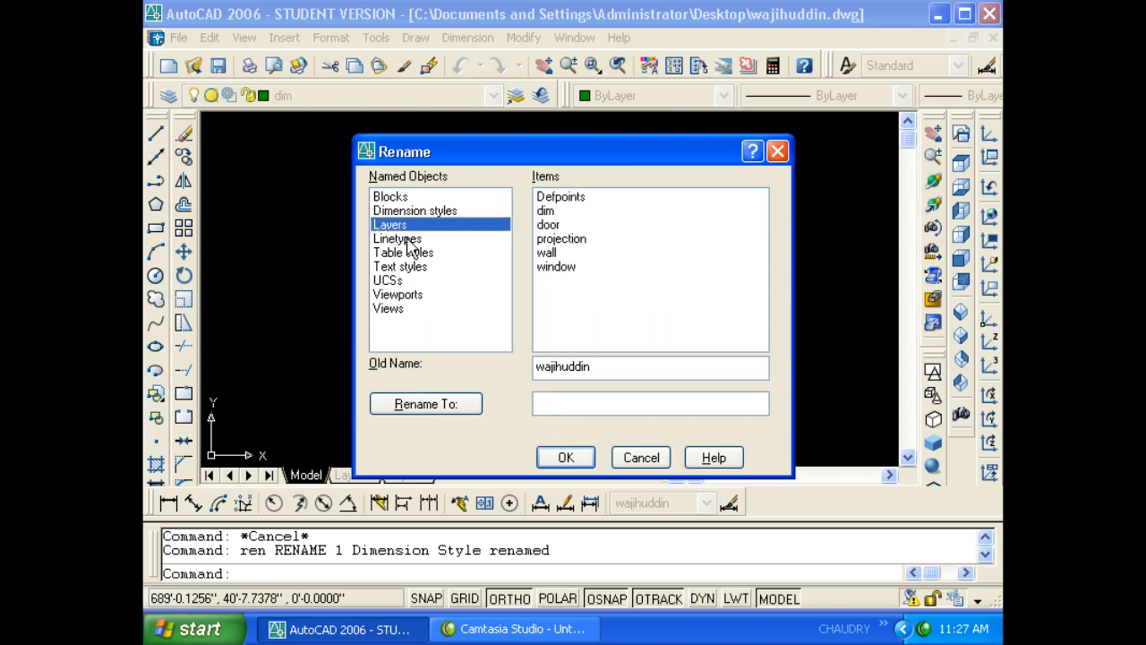
click(550, 225)
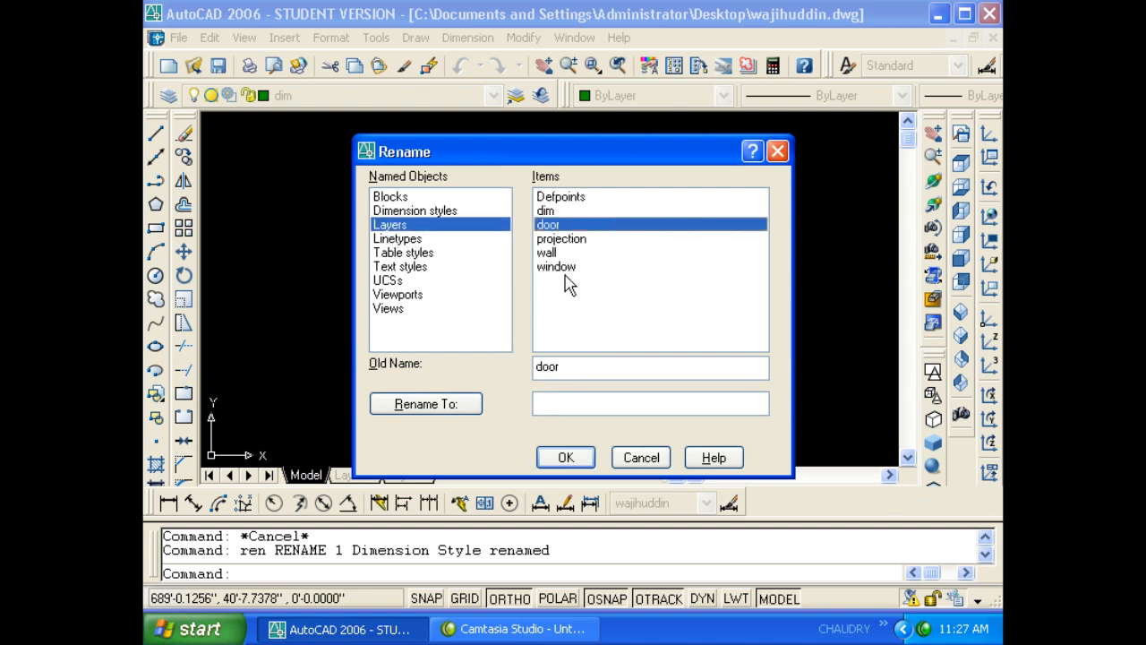
click(574, 400)
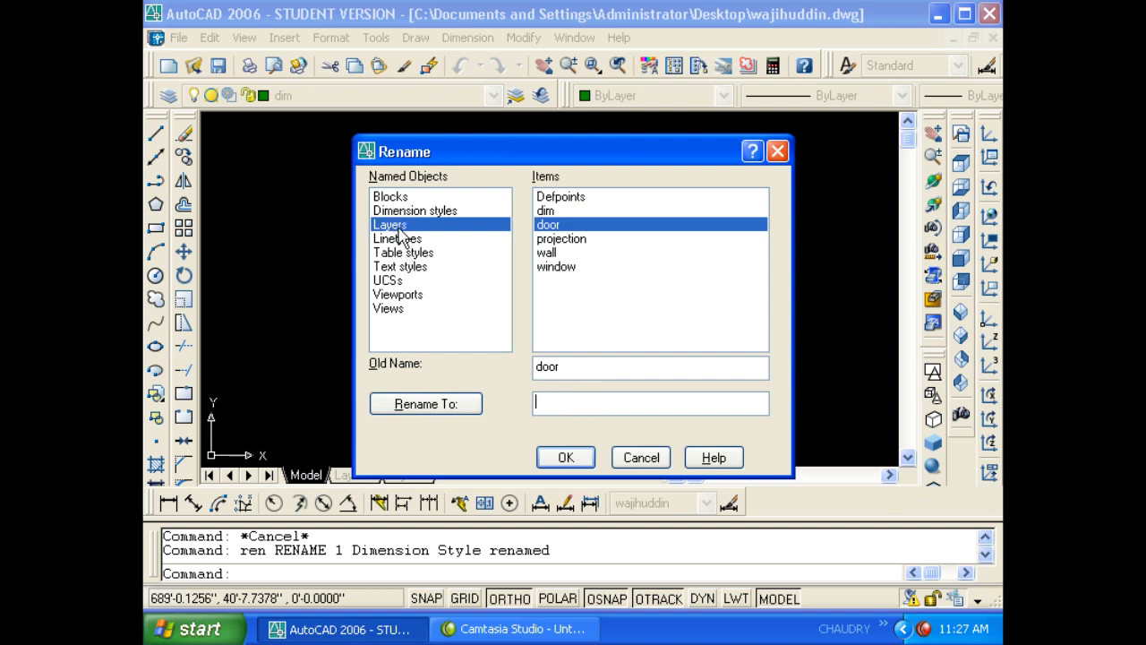
click(641, 457)
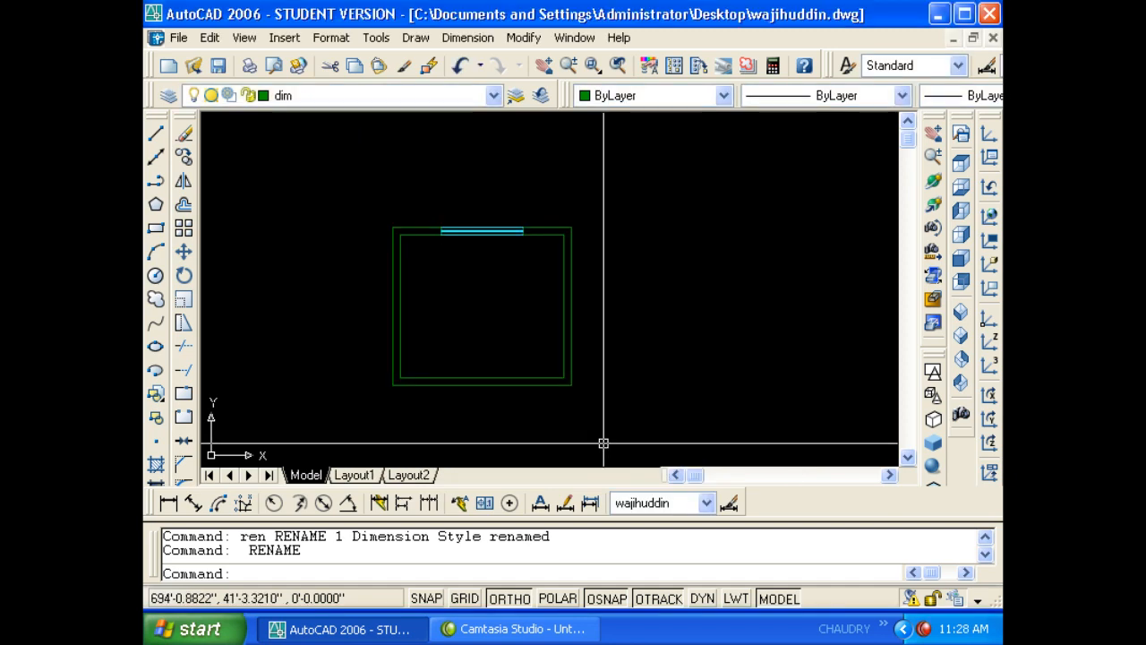
- Start multiline text with T, leaving the Format and Tools menus unused
click(603, 265)
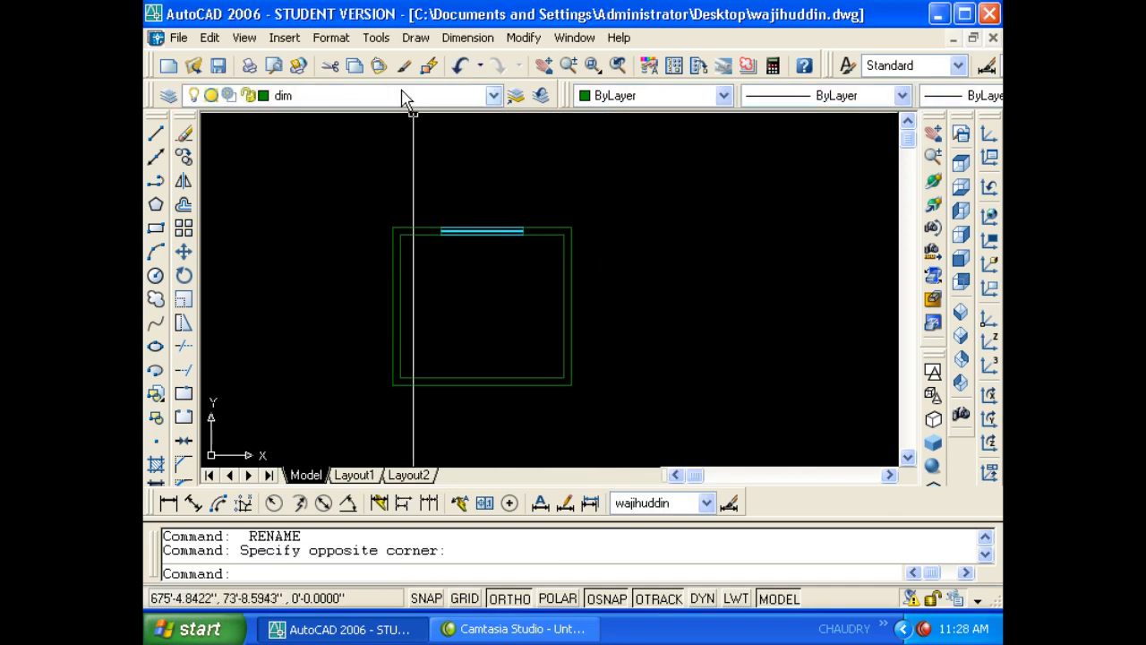
click(331, 37)
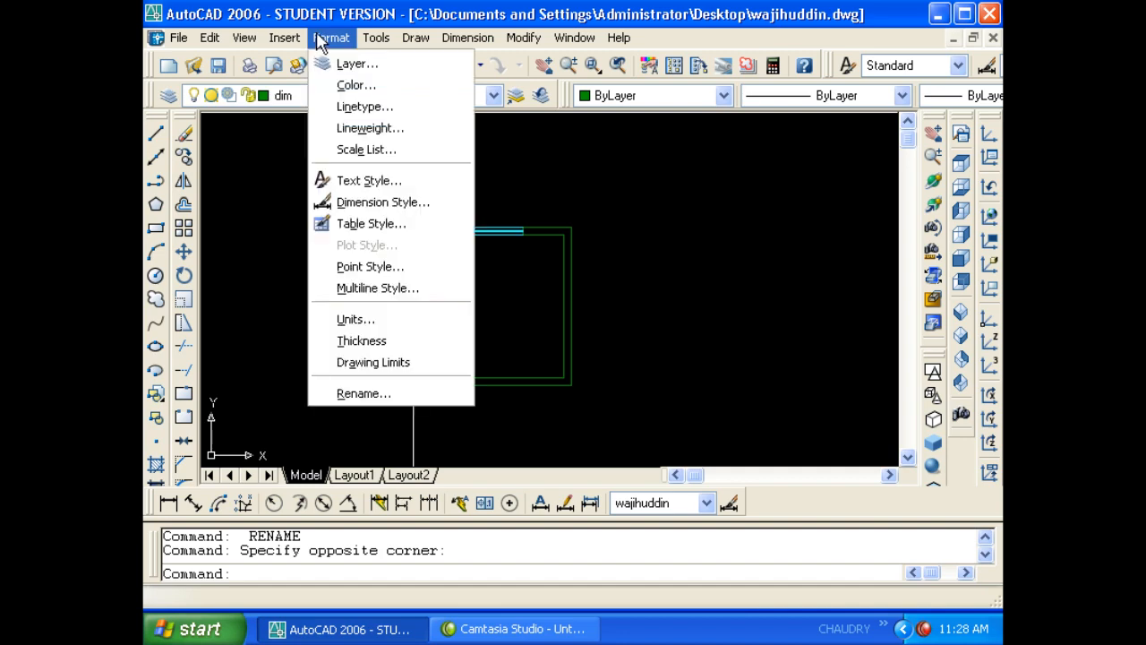
click(362, 38)
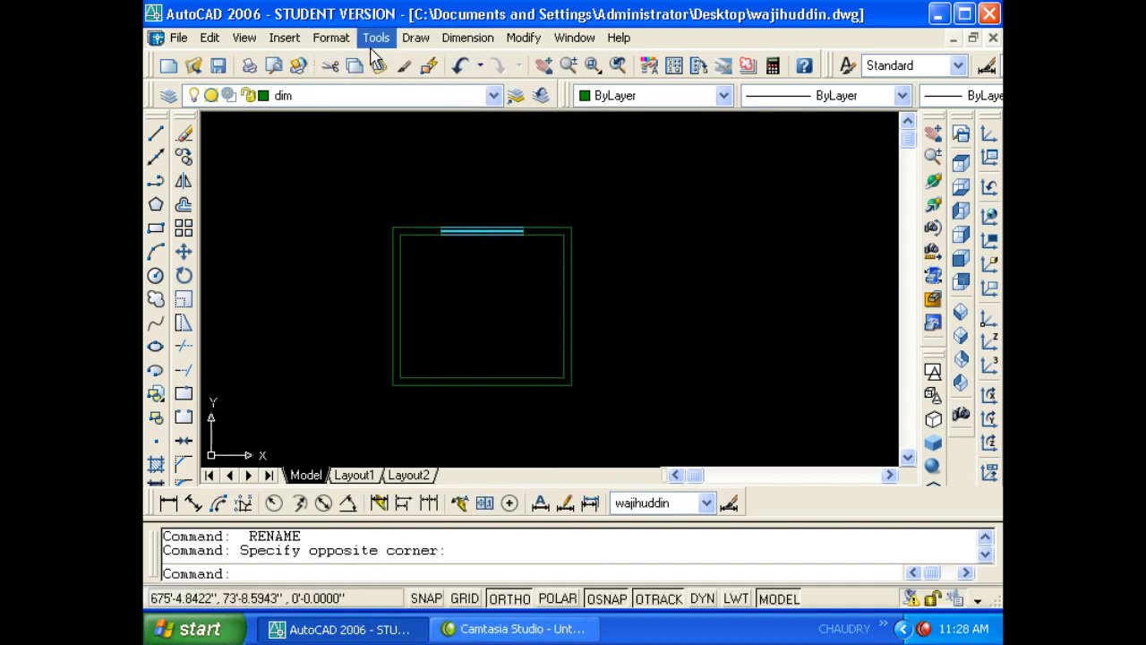
click(374, 40)
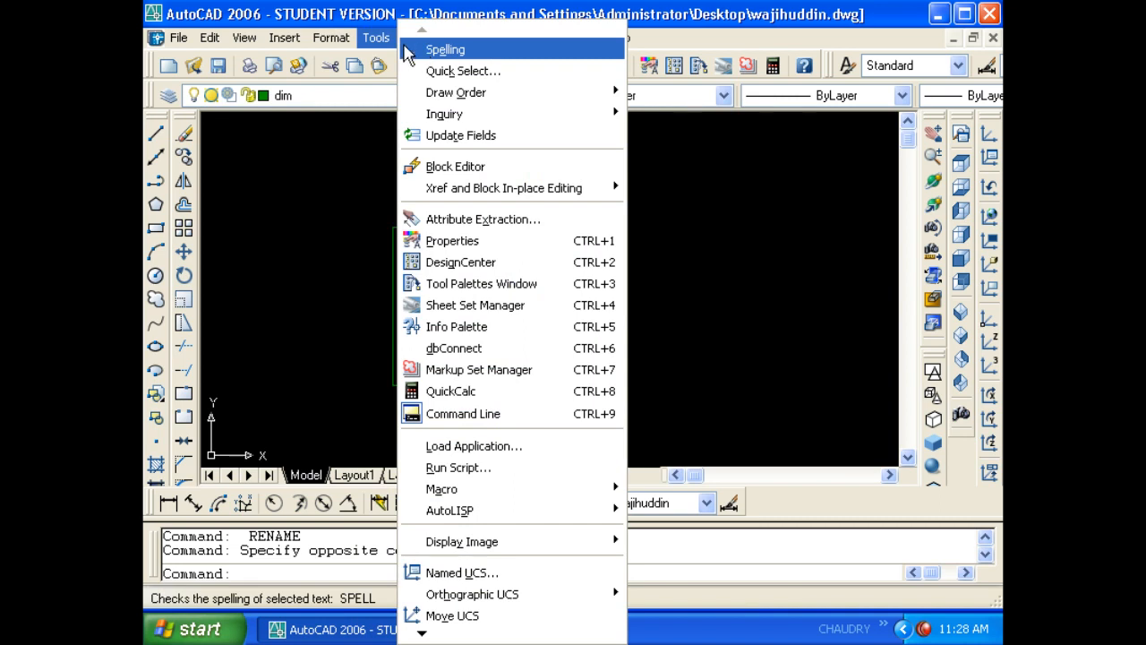
click(394, 41)
key(Escape)
key(Escape)
text(t)
key(Return)
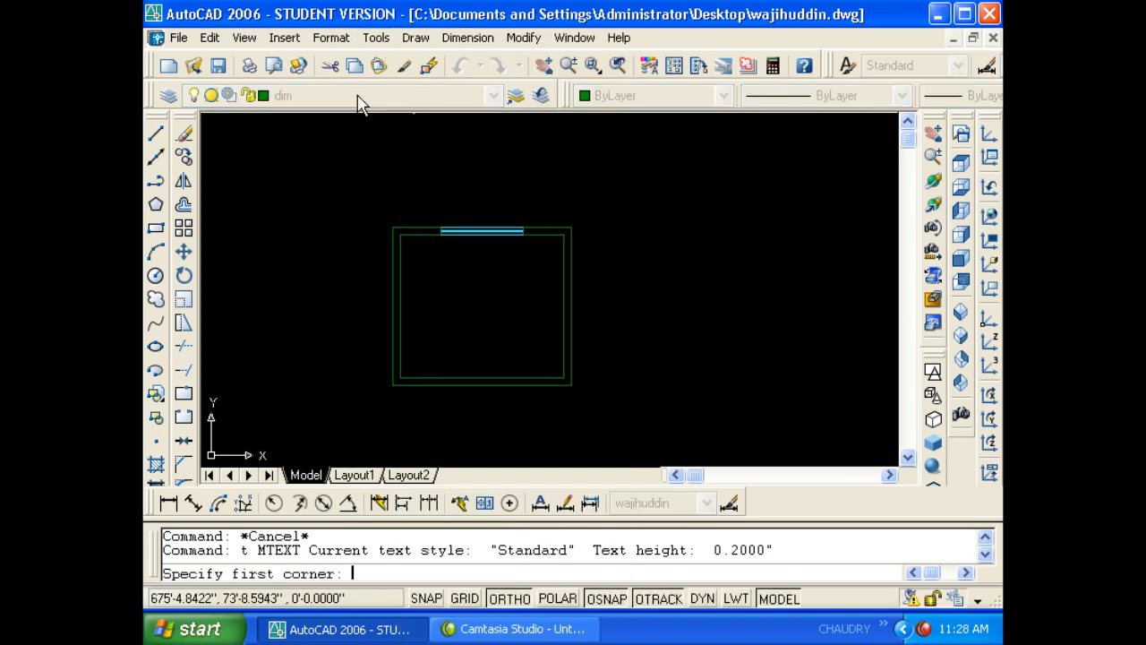
- Draw the text box inside the room with the Times New Roman style, centred and middle-justified
scroll(450, 273, up, 1)
click(449, 273)
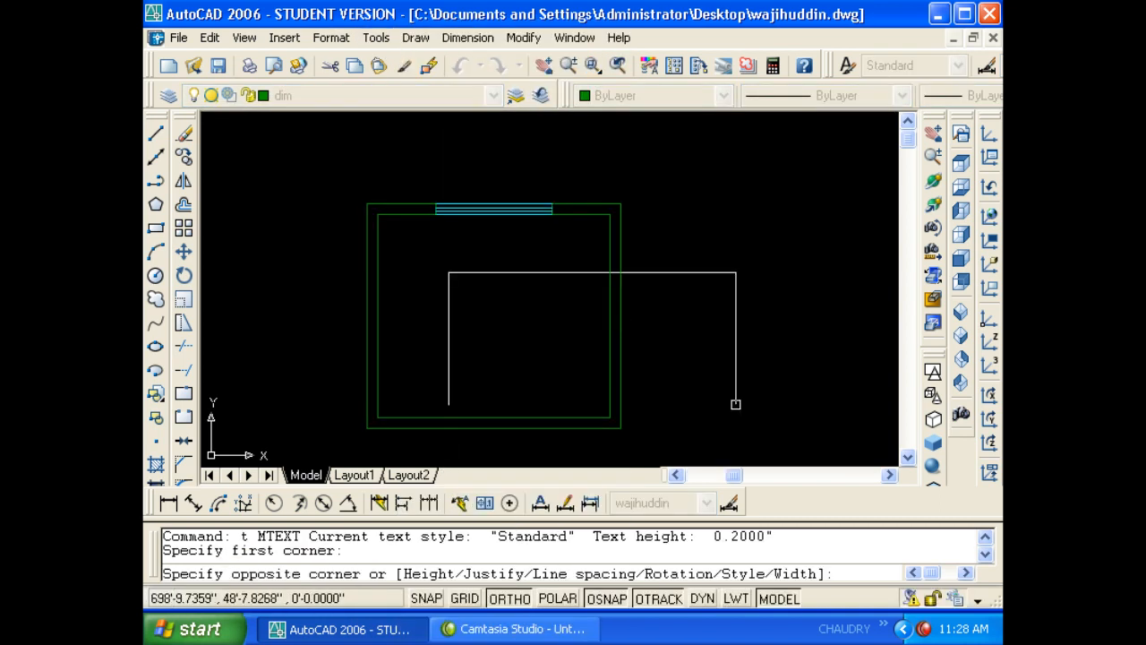
click(741, 410)
click(562, 148)
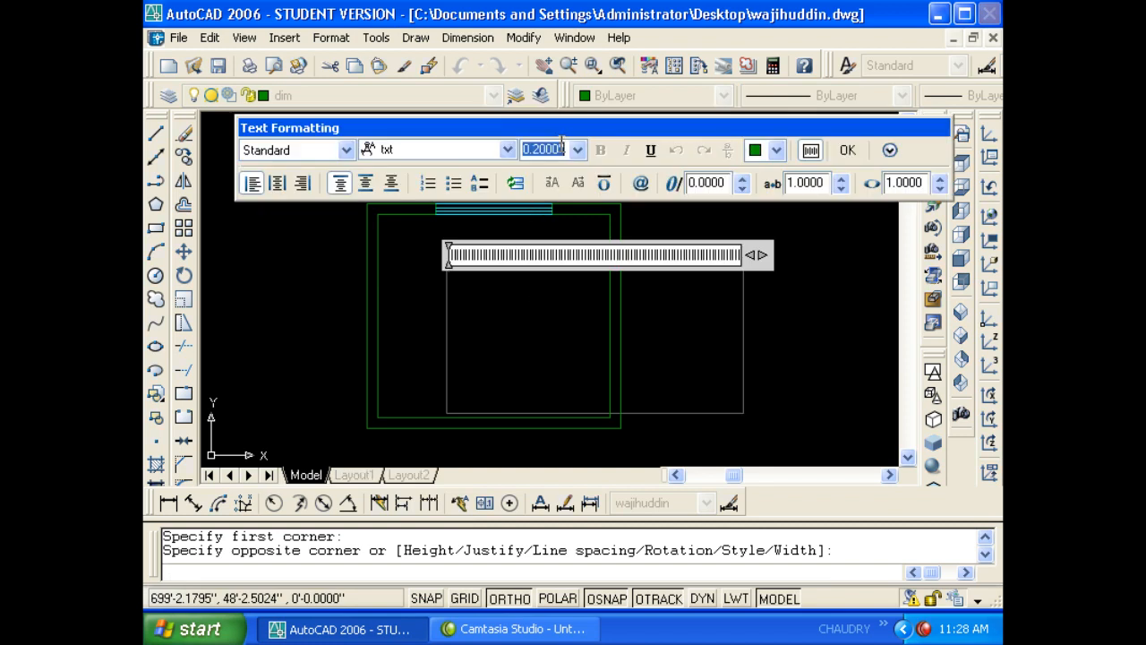
text(8)
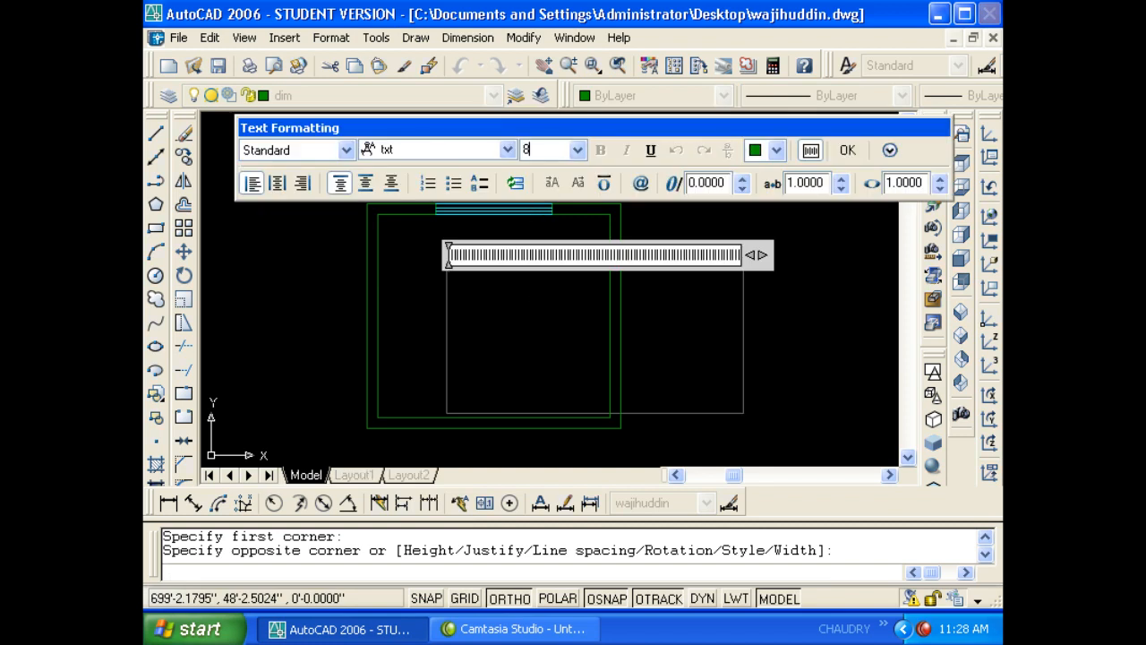
click(295, 151)
click(292, 183)
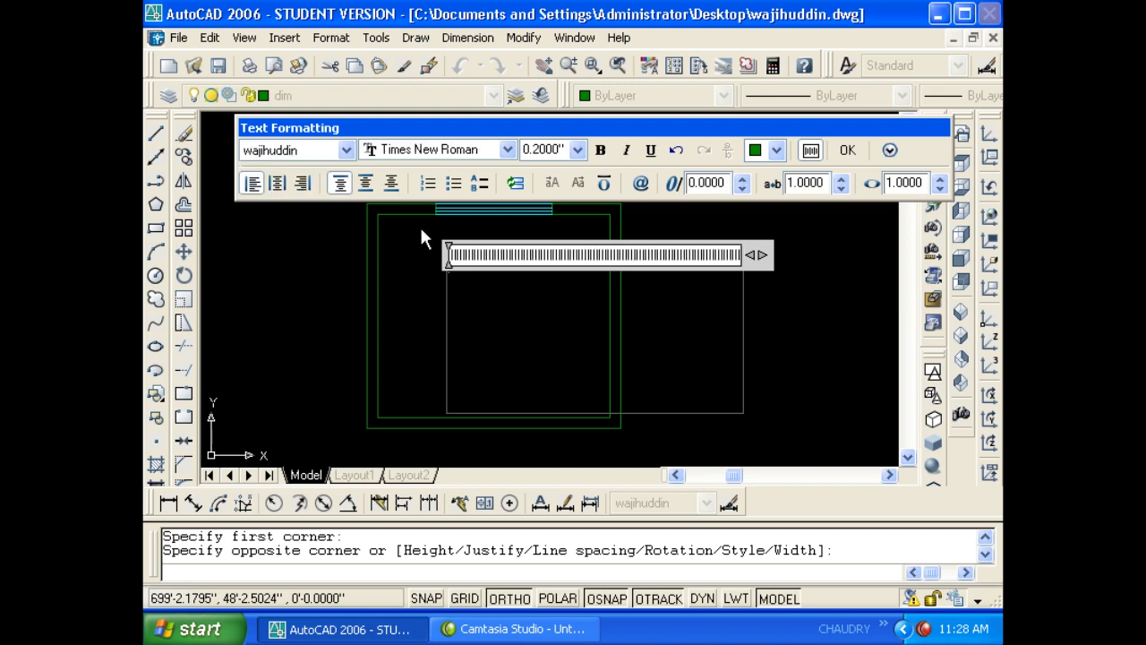
click(278, 182)
click(365, 183)
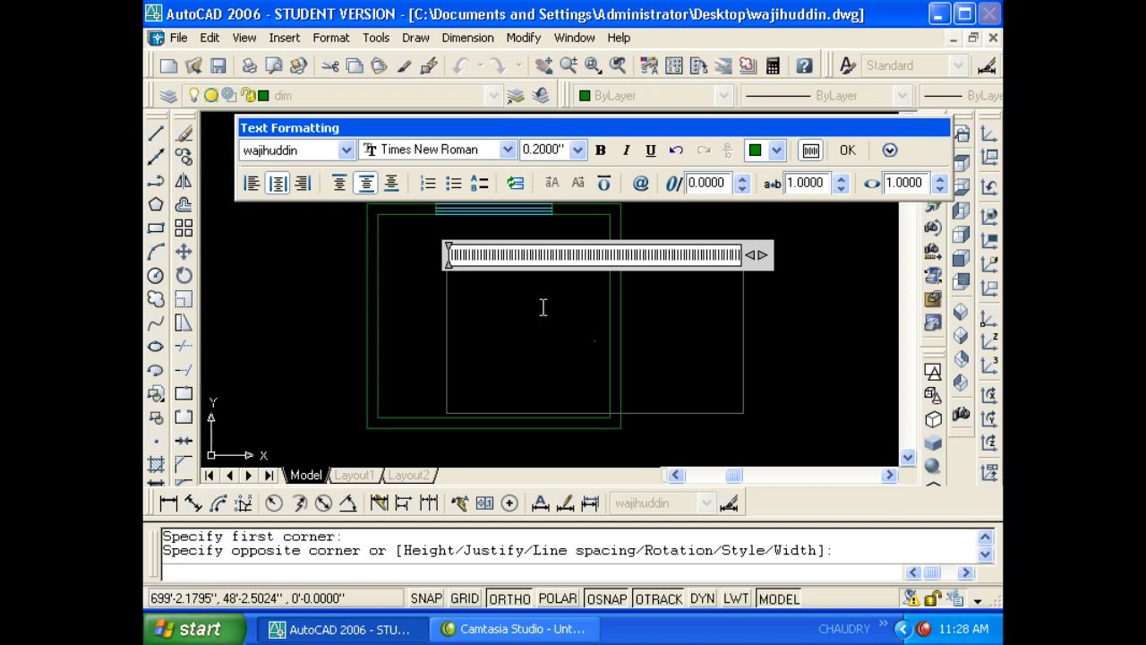
- Set the text height to 9 and type the word 'dooor'
double_click(560, 148)
text(8)
key(Return)
double_click(557, 150)
text(9)
key(Return)
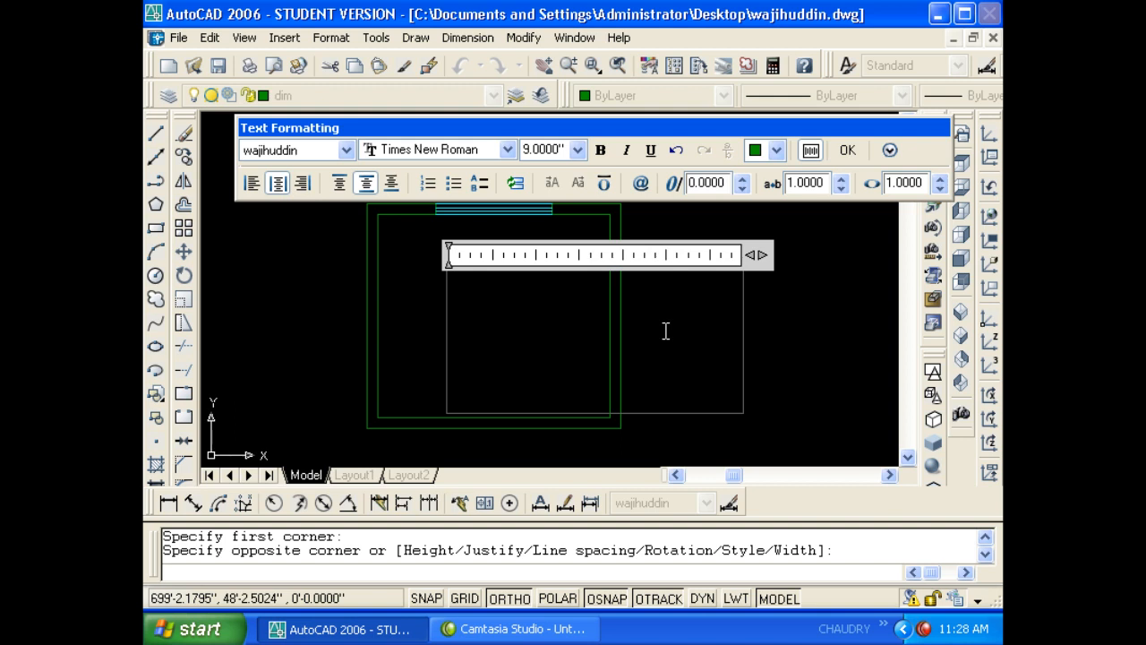
text(door)
key(BackSpace)
text(or)
click(759, 365)
- Move the 'dooor' text further left inside the room
text(m)
key(Return)
click(597, 343)
key(Return)
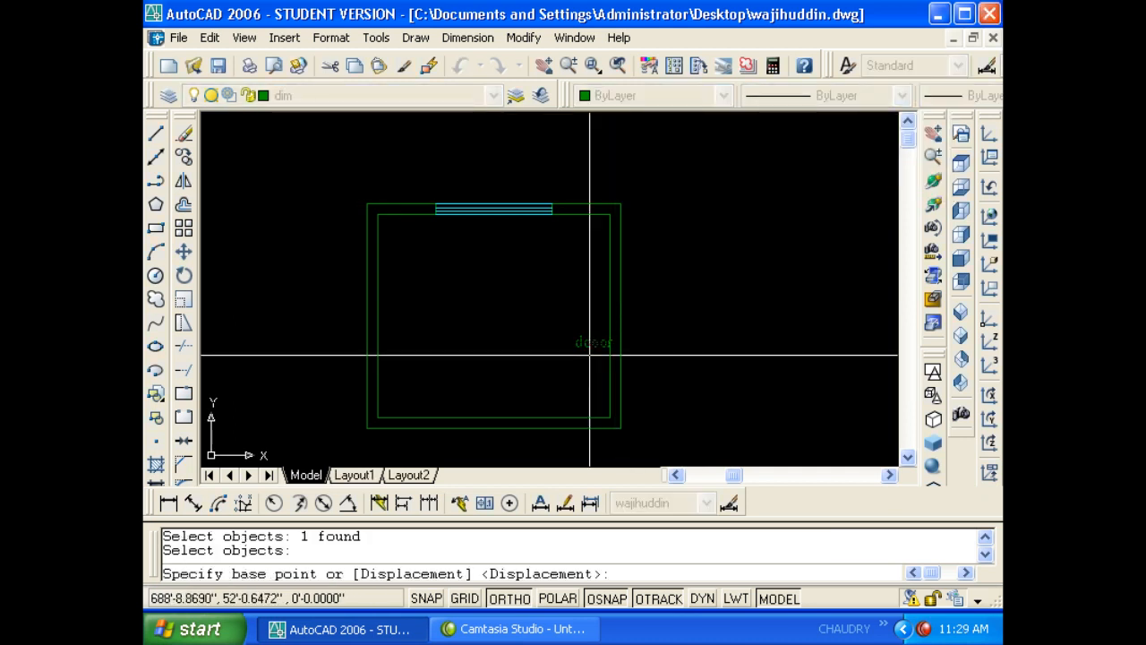
click(590, 355)
click(496, 358)
- Spell-check the 'dooor' text and choose 'door' from the suggestions
scroll(507, 346, up, 5)
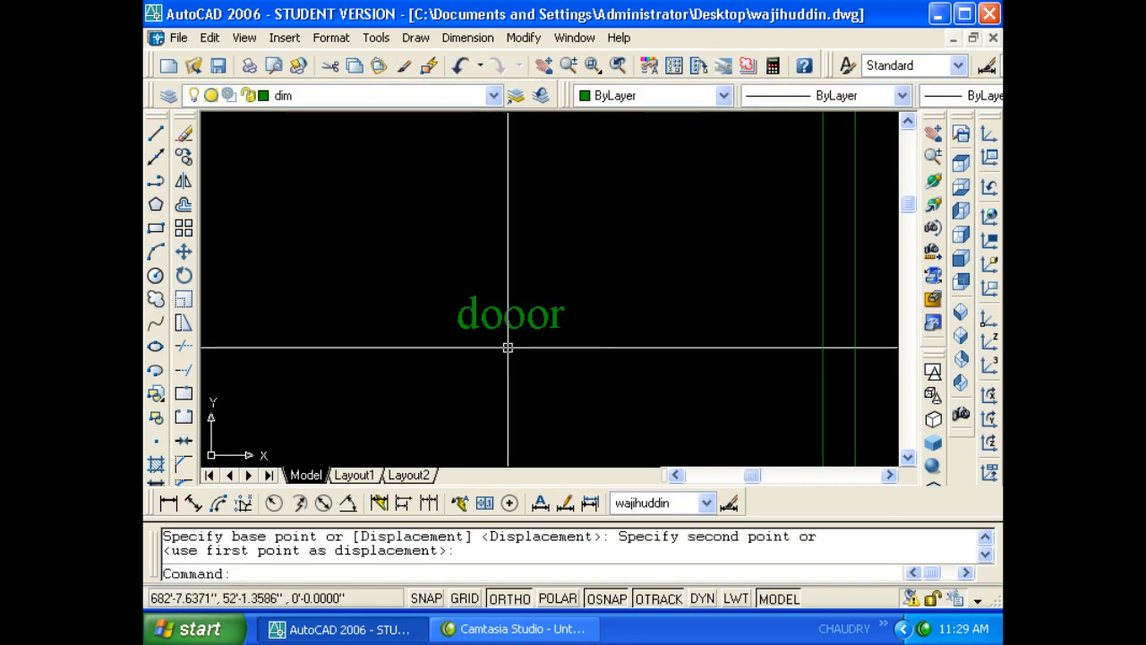
click(377, 38)
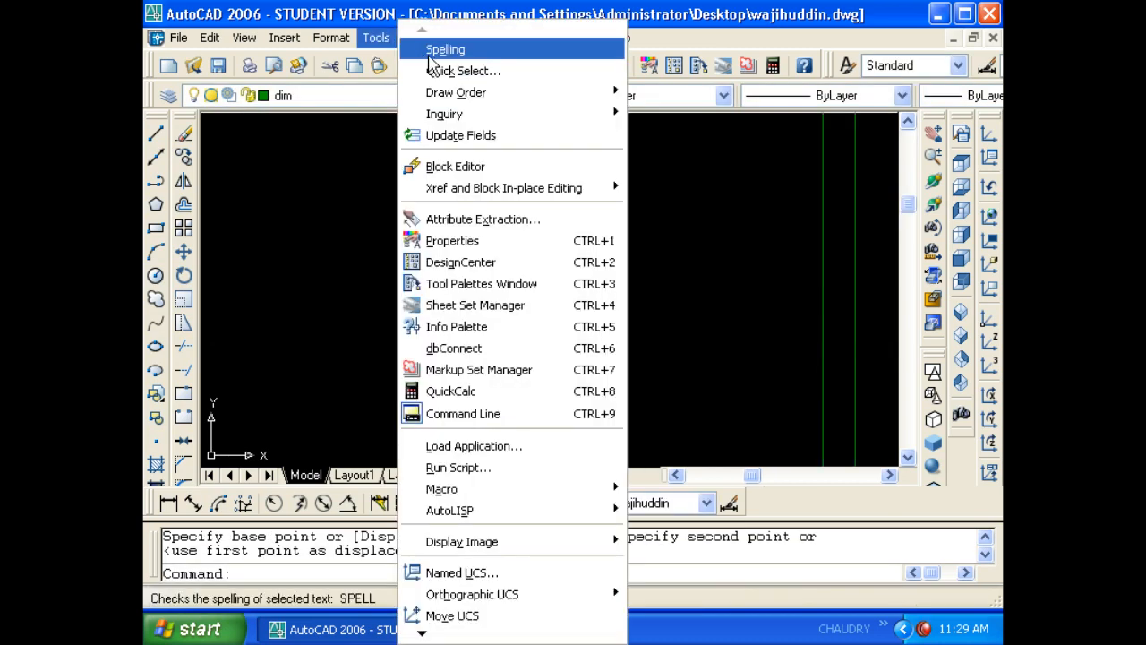
key(Escape)
key(Escape)
key(Escape)
text(s)
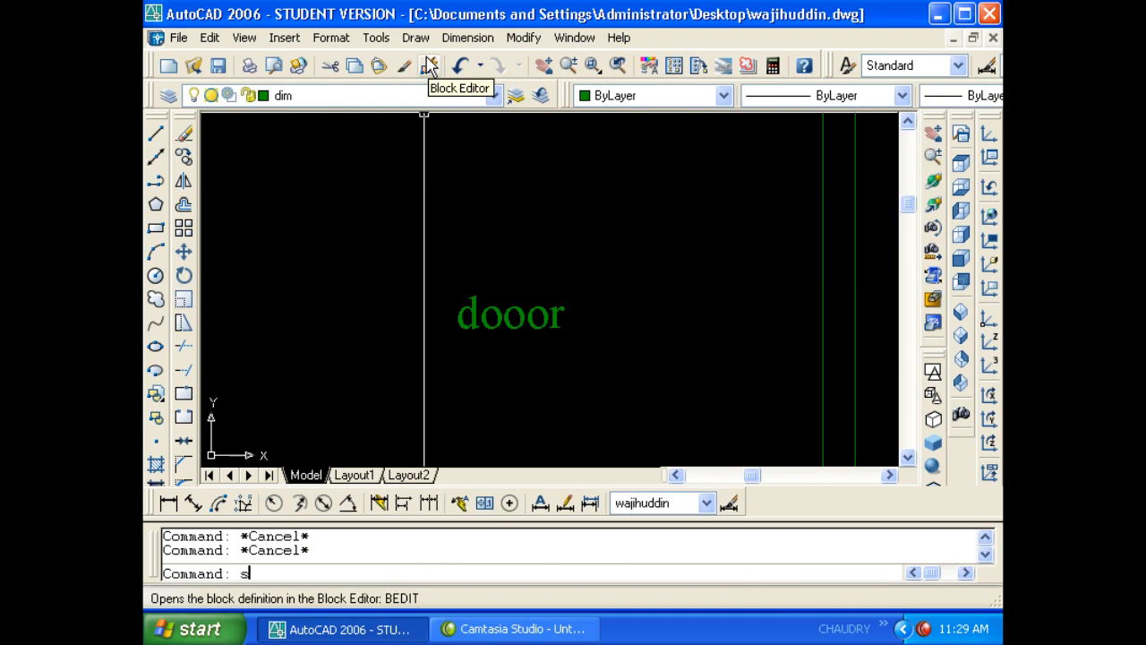
text(p)
key(Return)
click(496, 308)
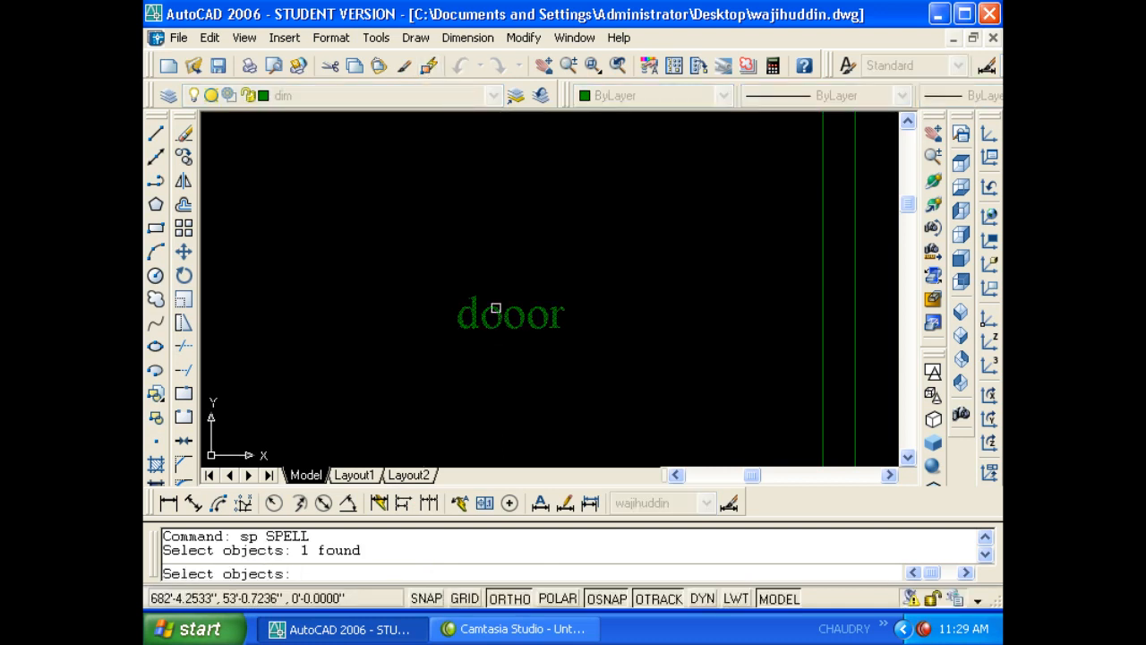
key(Return)
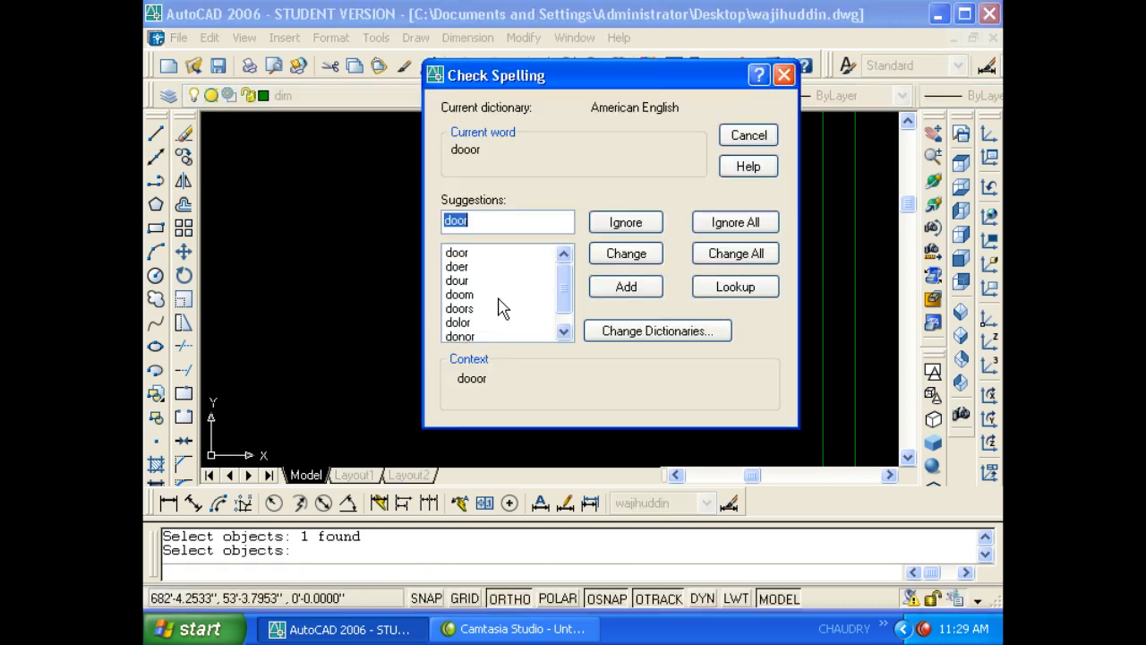
click(456, 255)
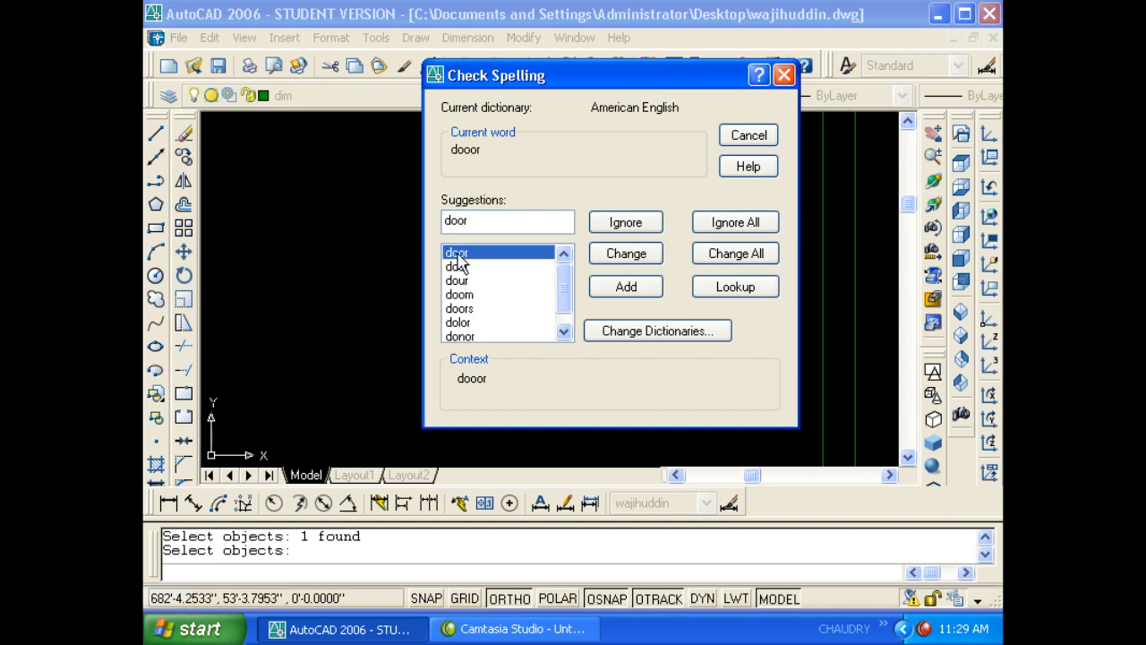
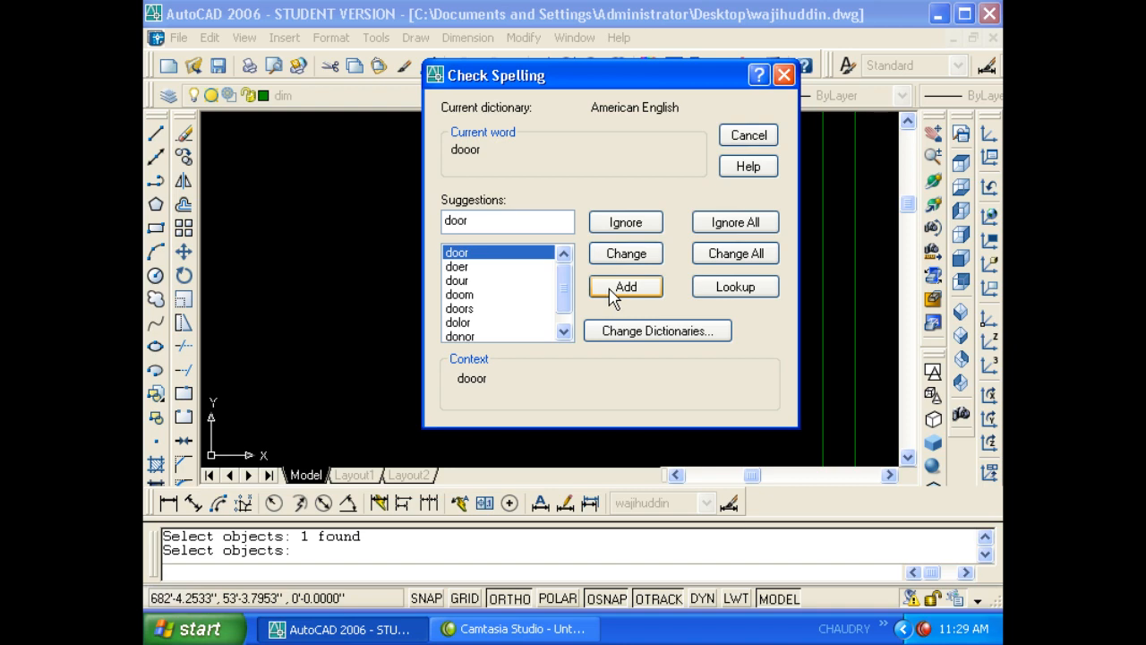
- Replace 'dooor' with 'door', close the completion message, and zoom out over the room
click(611, 255)
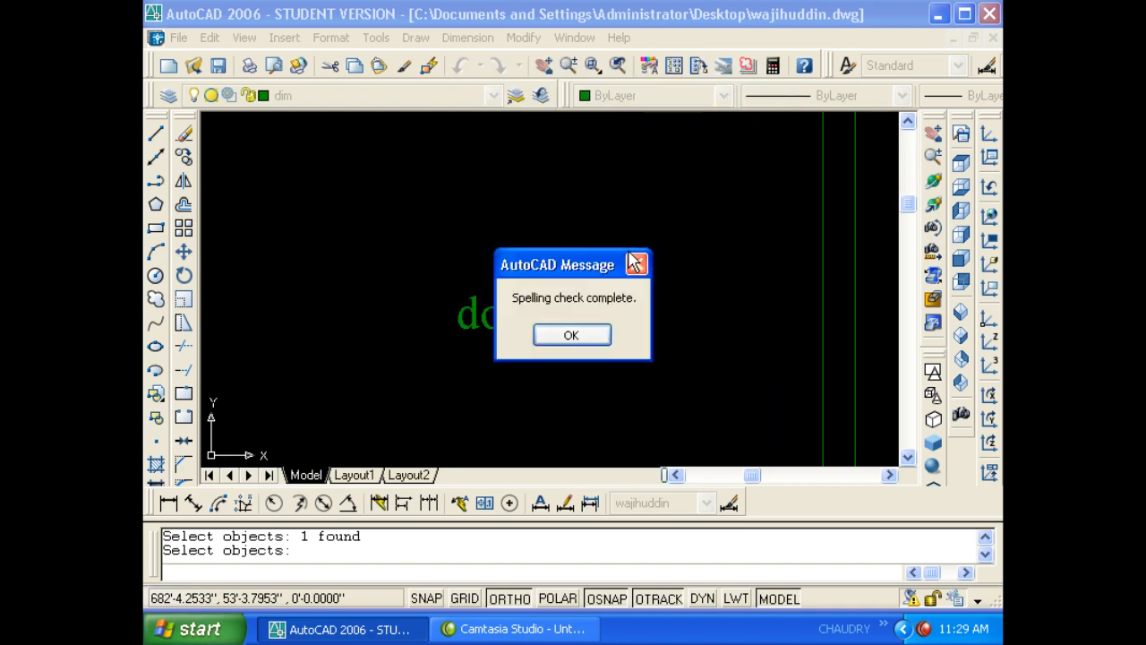
click(568, 333)
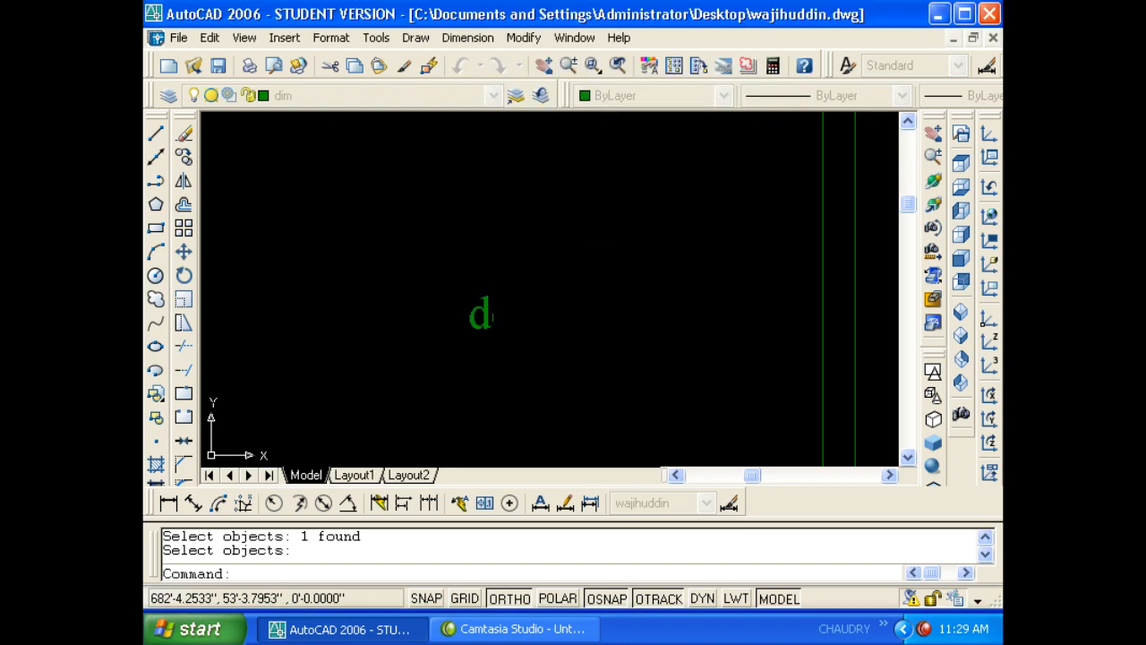
scroll(534, 325, down, 3)
click(535, 325)
click(512, 310)
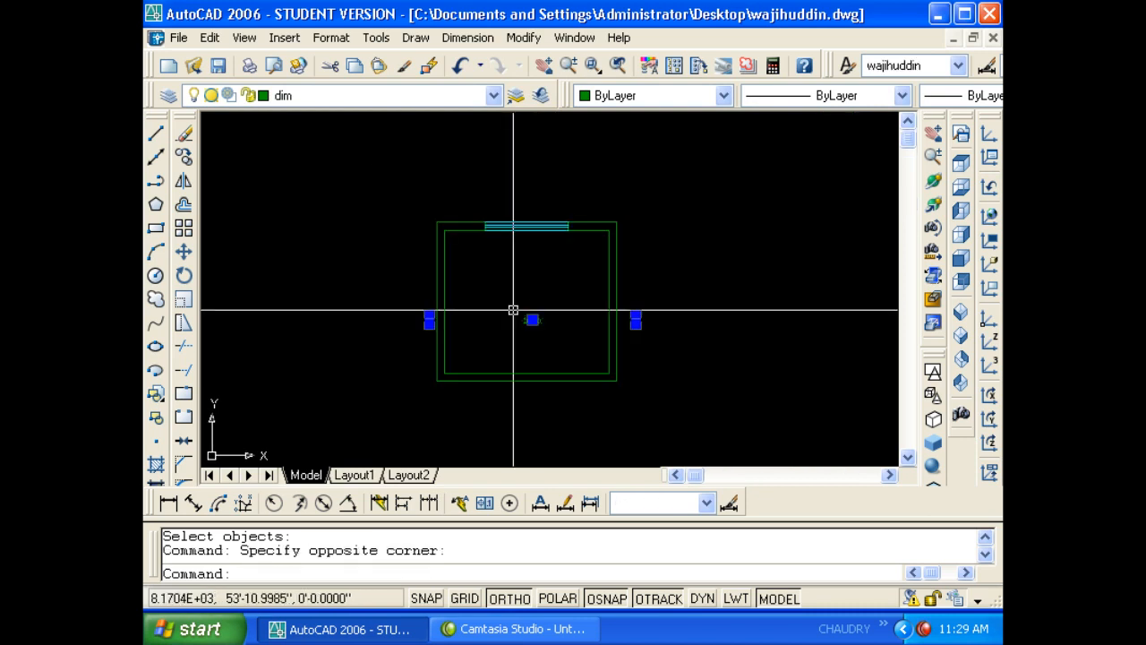
key(Escape)
key(Escape)
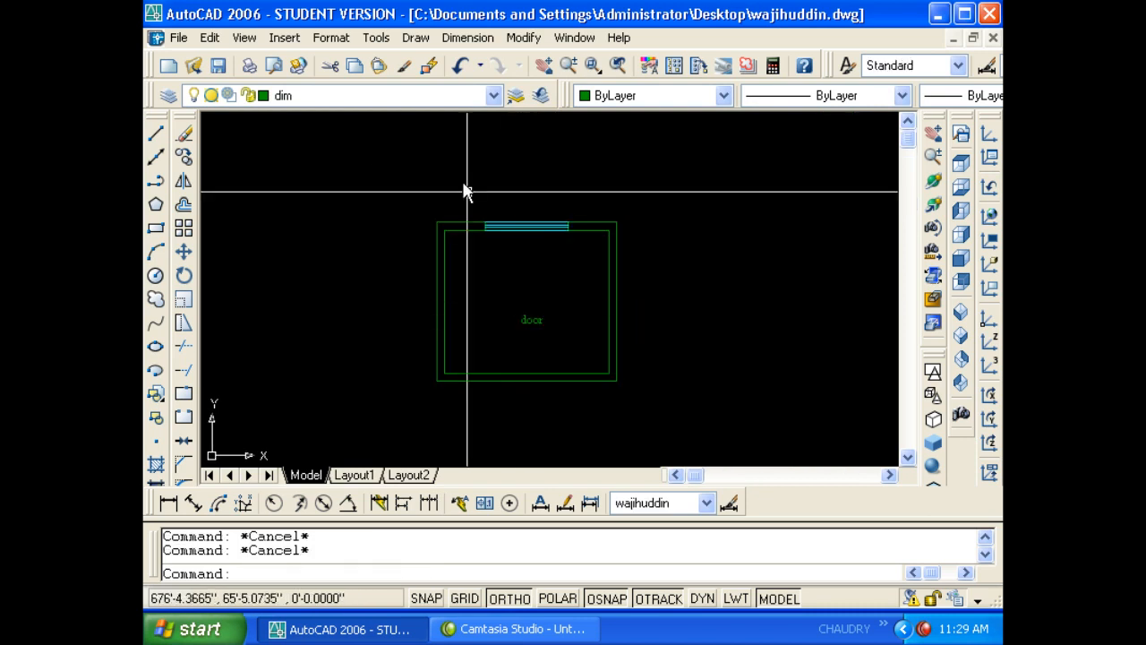
- Open Quick Select and review the Equals operator, ByLayer colour value and Multiple object type
click(375, 38)
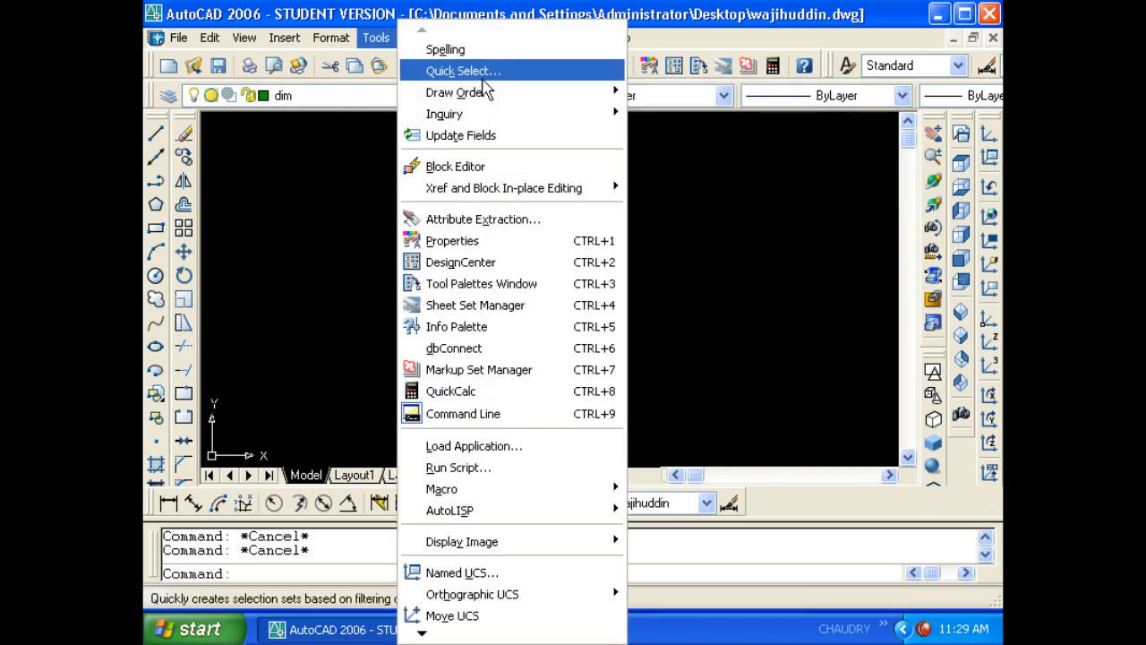
click(498, 78)
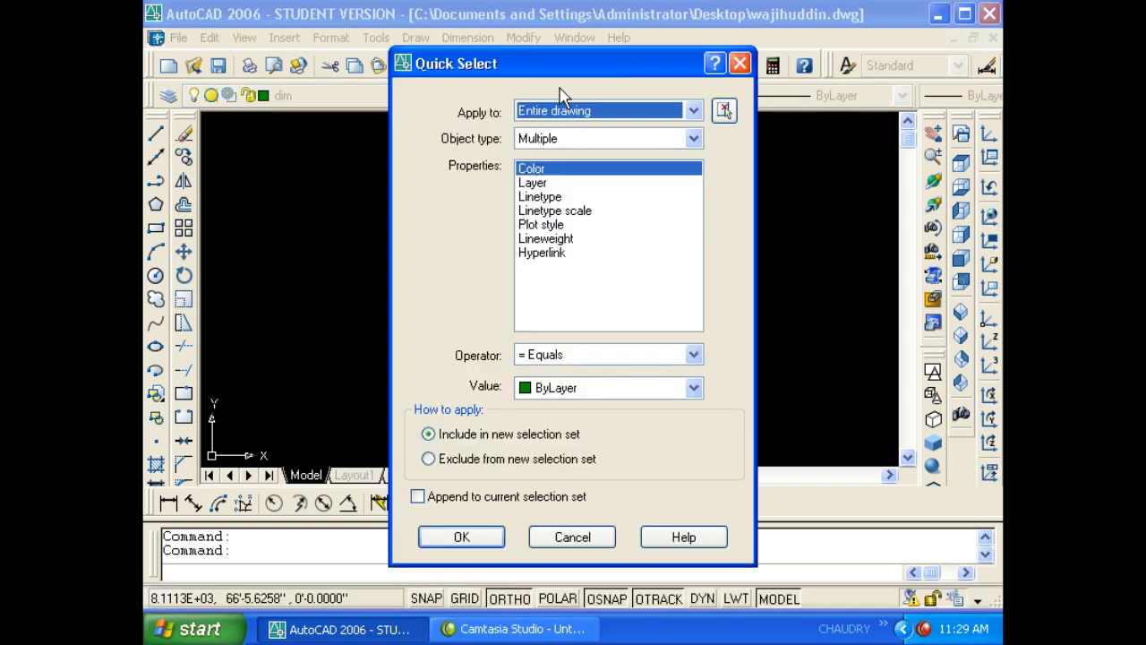
click(573, 360)
click(587, 376)
click(653, 391)
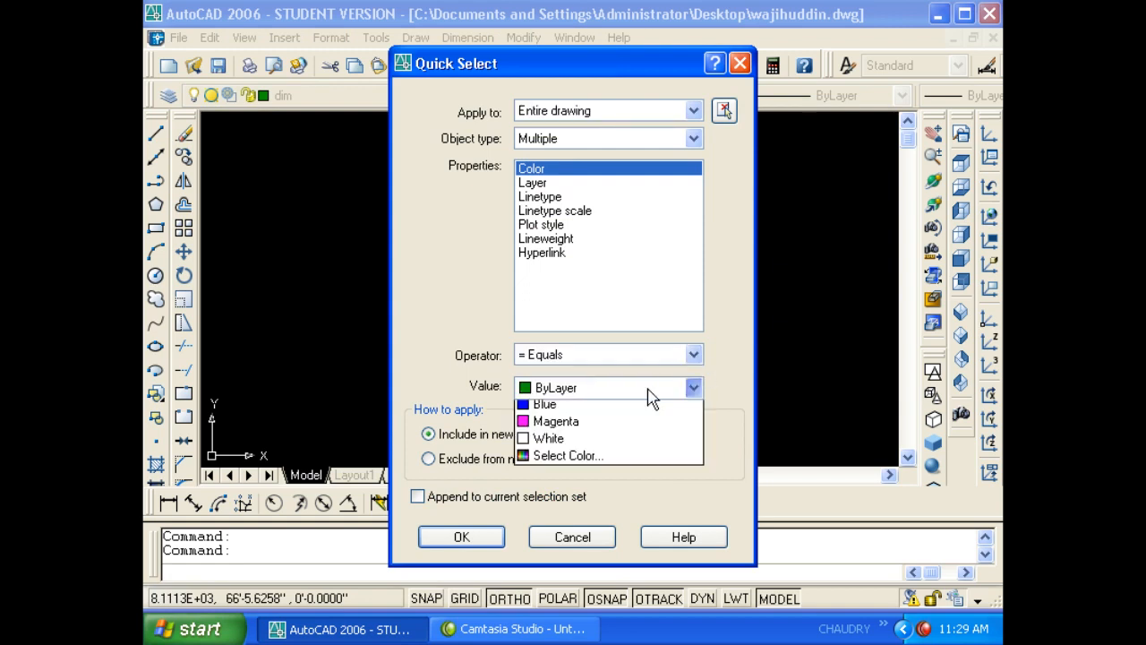
click(733, 376)
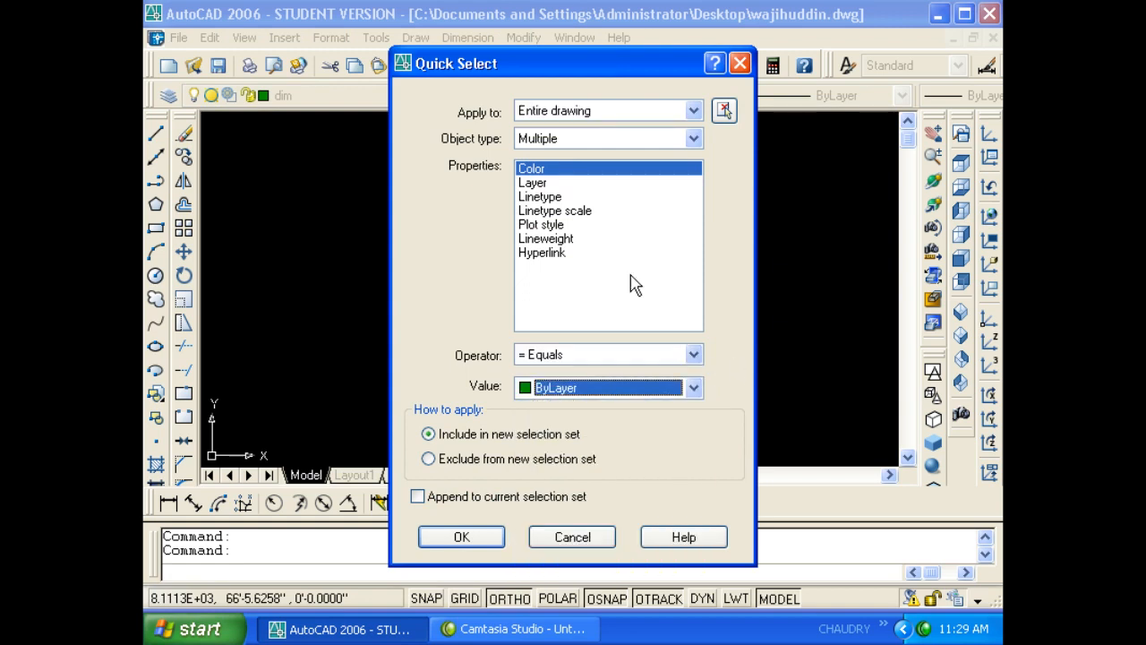
click(600, 139)
click(727, 261)
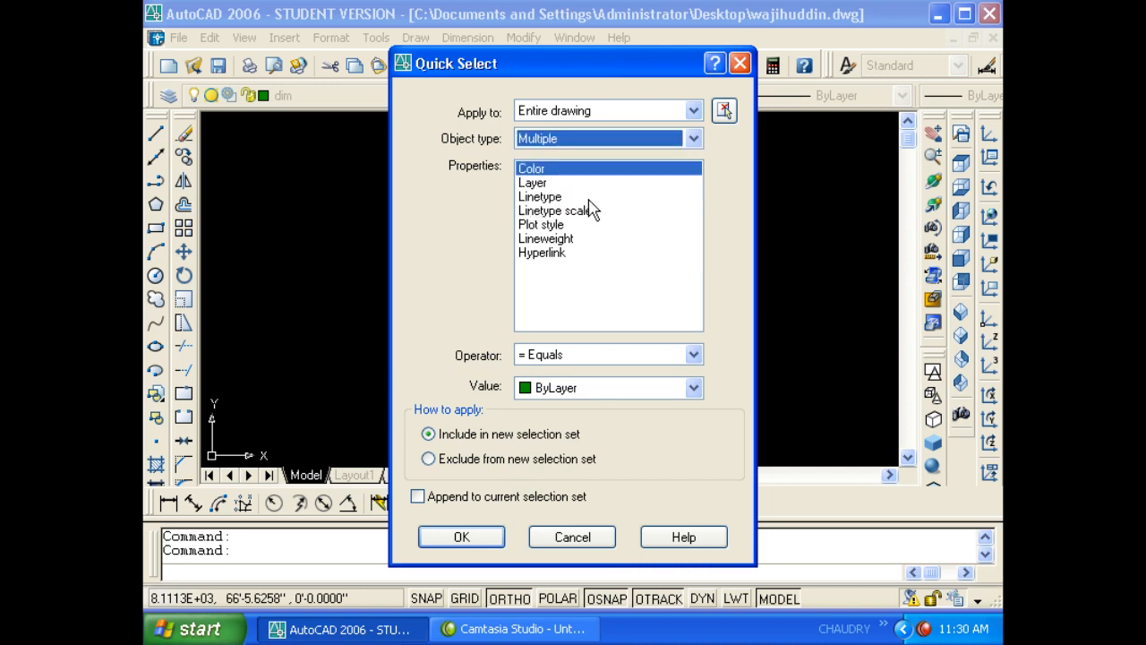
- Filter by Layer Equals dim and select the five dim-layer objects
click(546, 184)
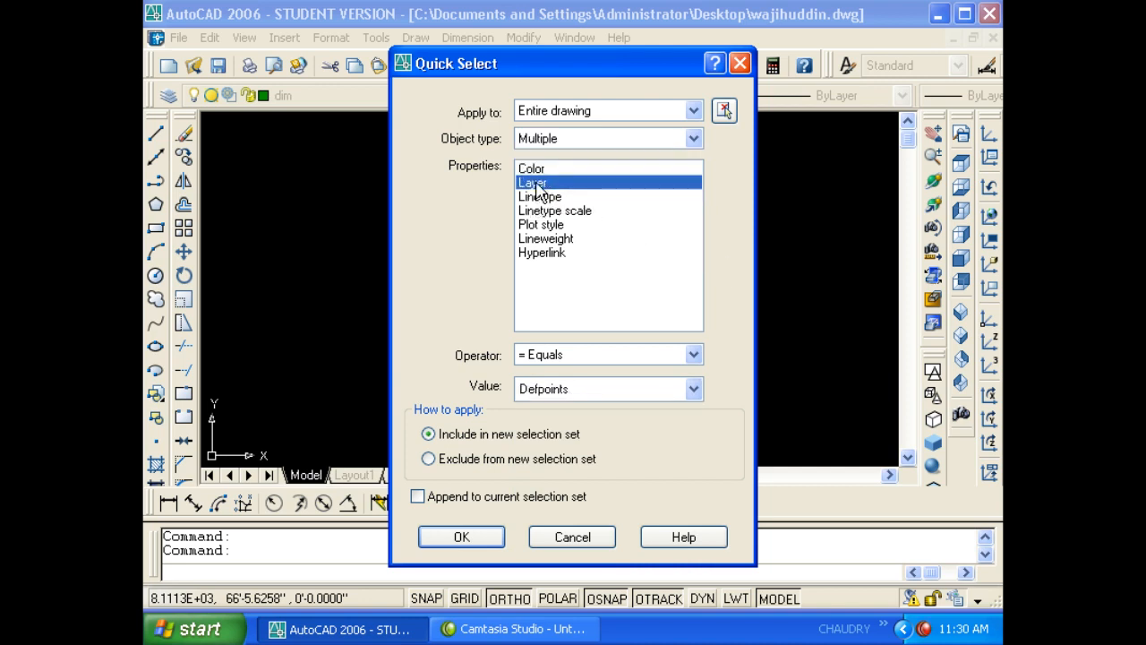
click(564, 357)
click(487, 367)
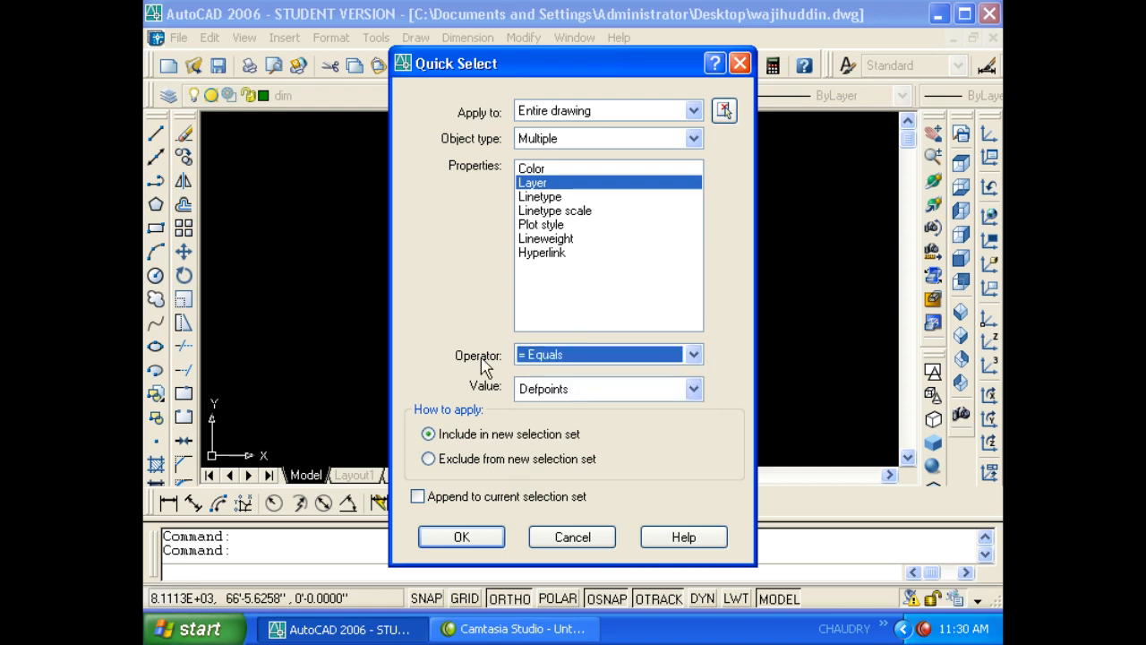
click(541, 393)
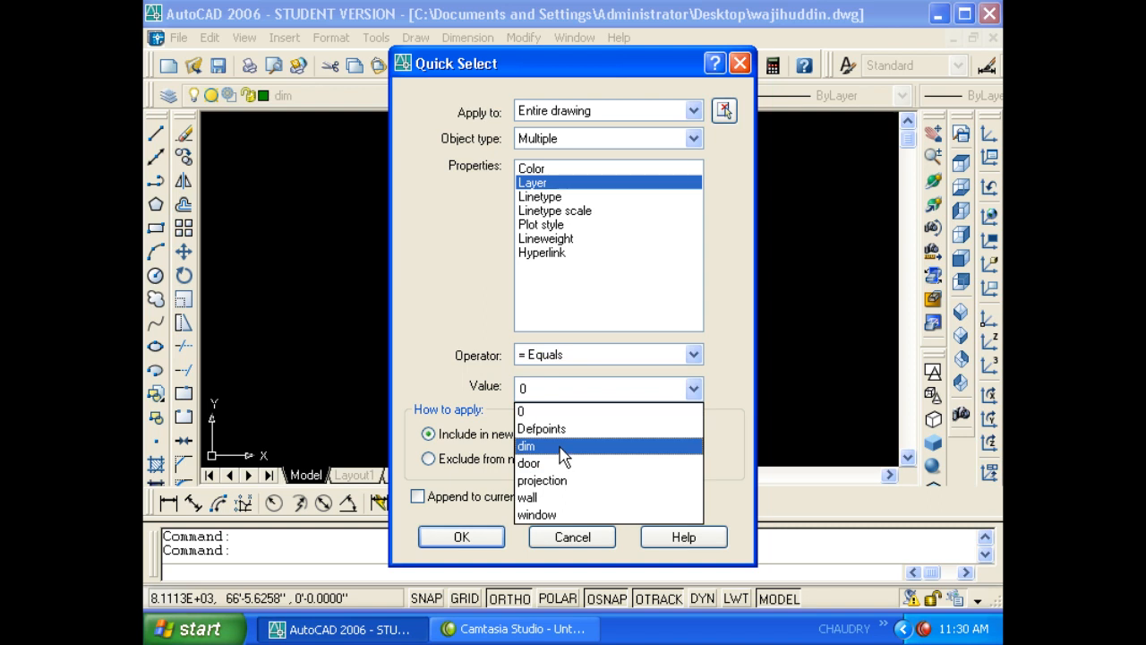
click(561, 447)
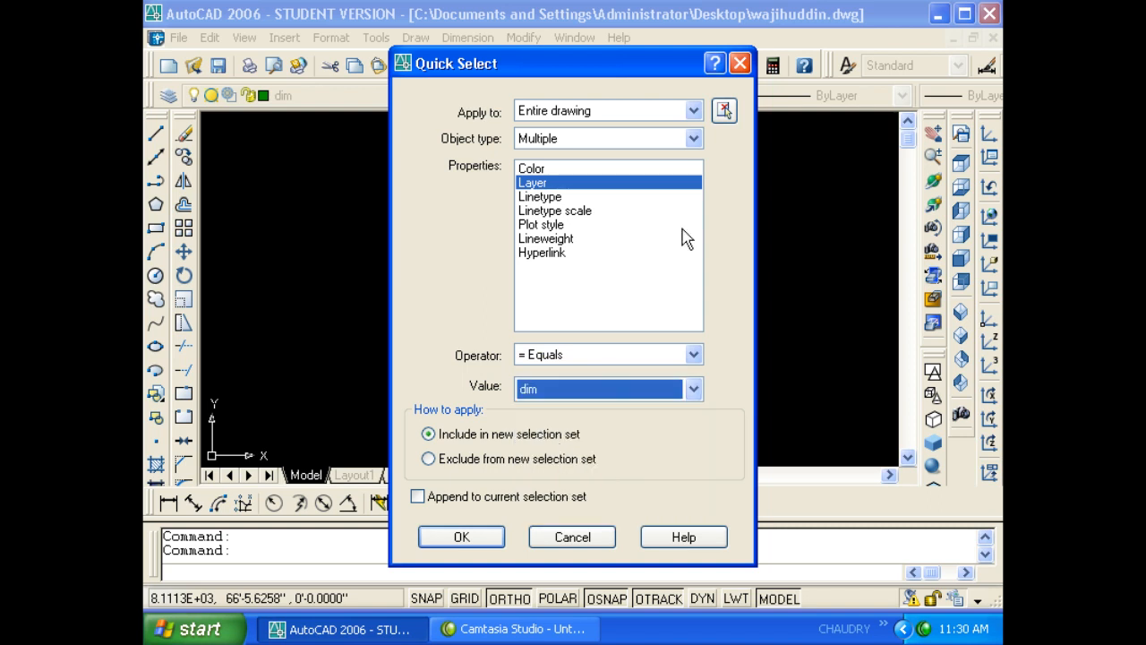
click(461, 537)
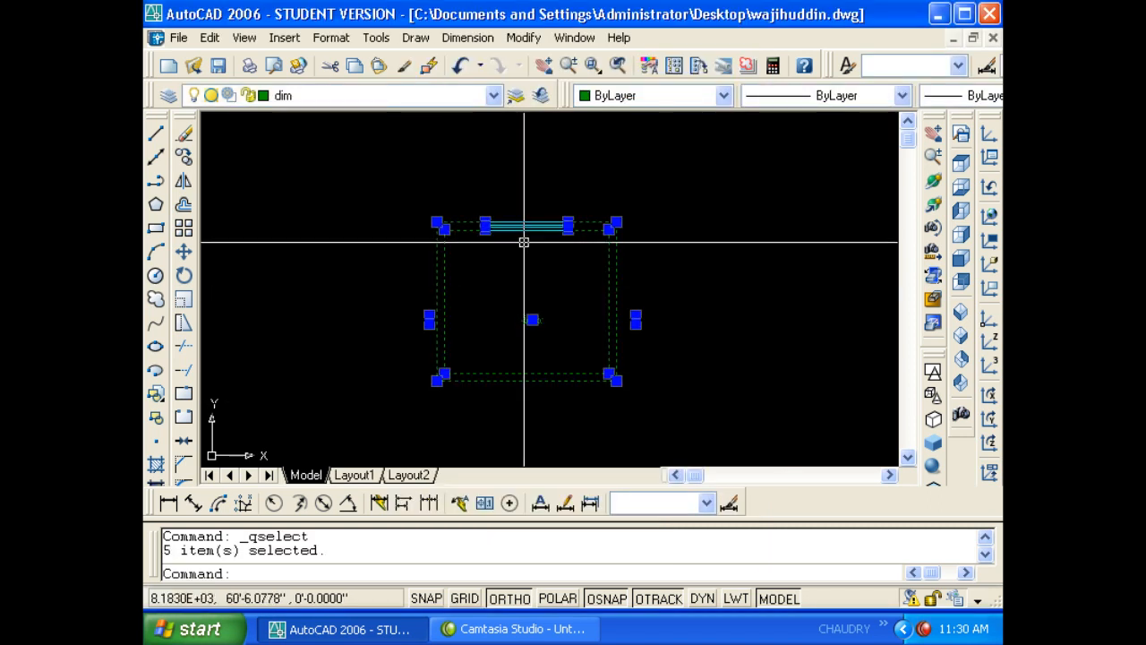
scroll(493, 224, up, 10)
scroll(430, 211, down, 2)
scroll(408, 216, down, 8)
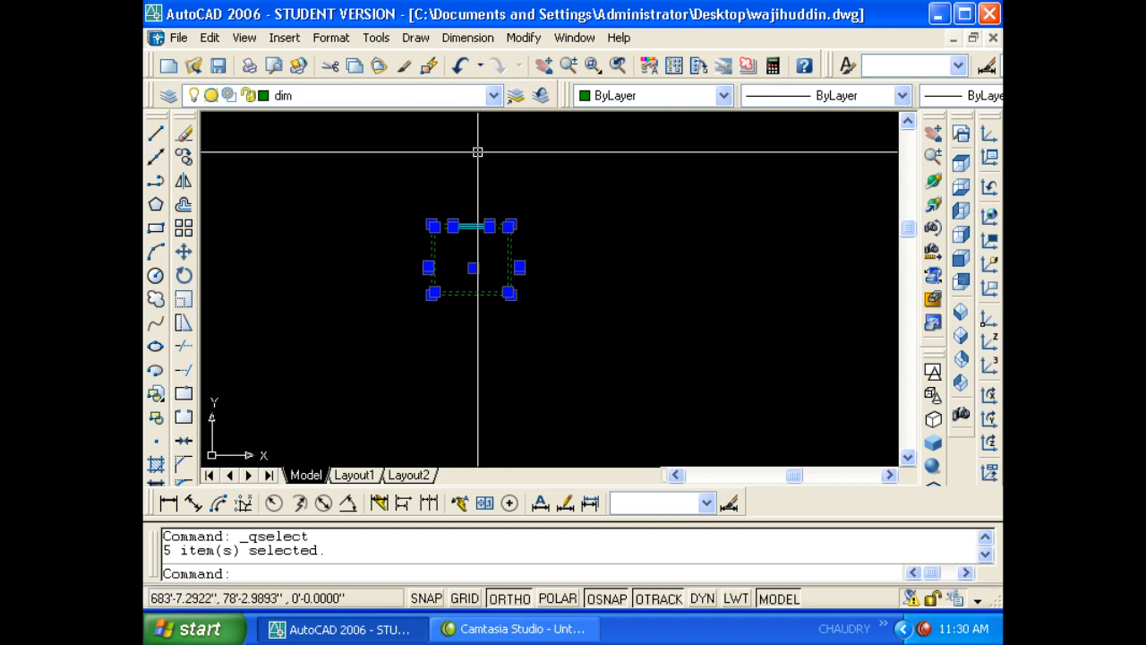
- Deselect the dim-layer objects and browse Tools > Draw Order without choosing an option
key(Escape)
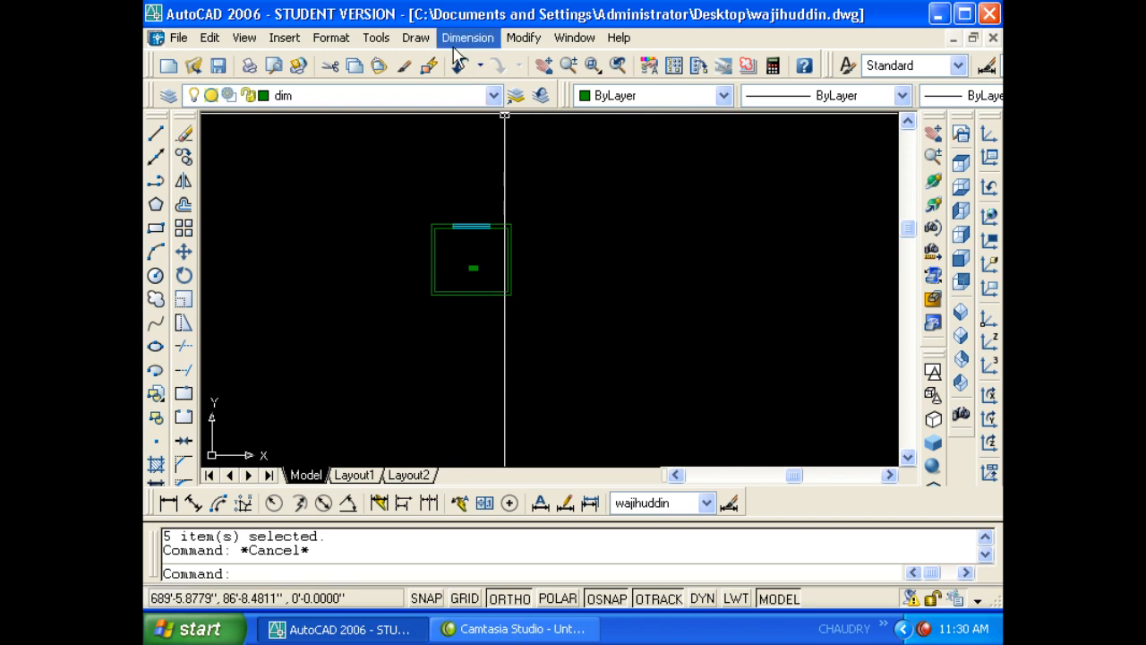
click(376, 40)
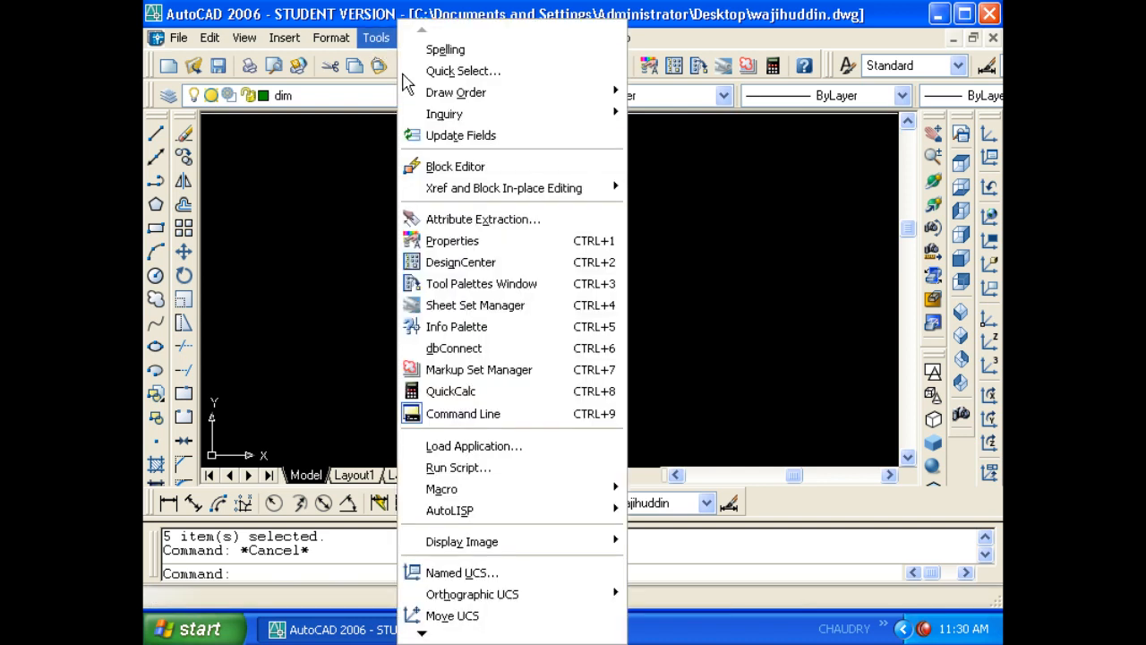
mouse_move(469, 107)
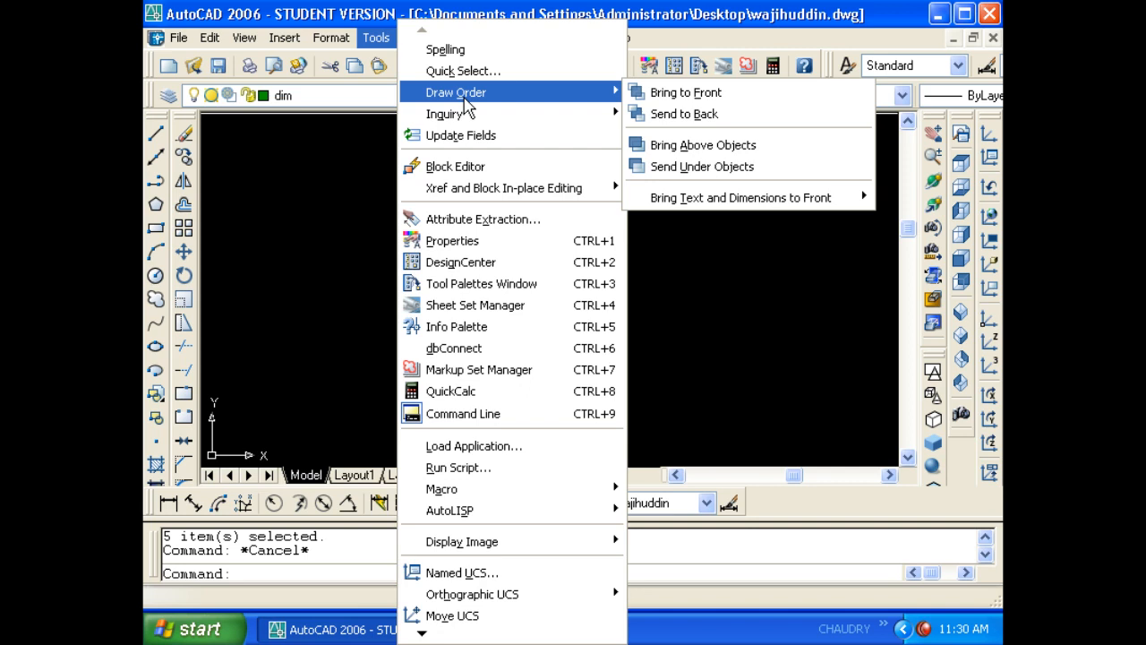
key(Escape)
key(Escape)
key(Escape)
scroll(484, 257, up, 12)
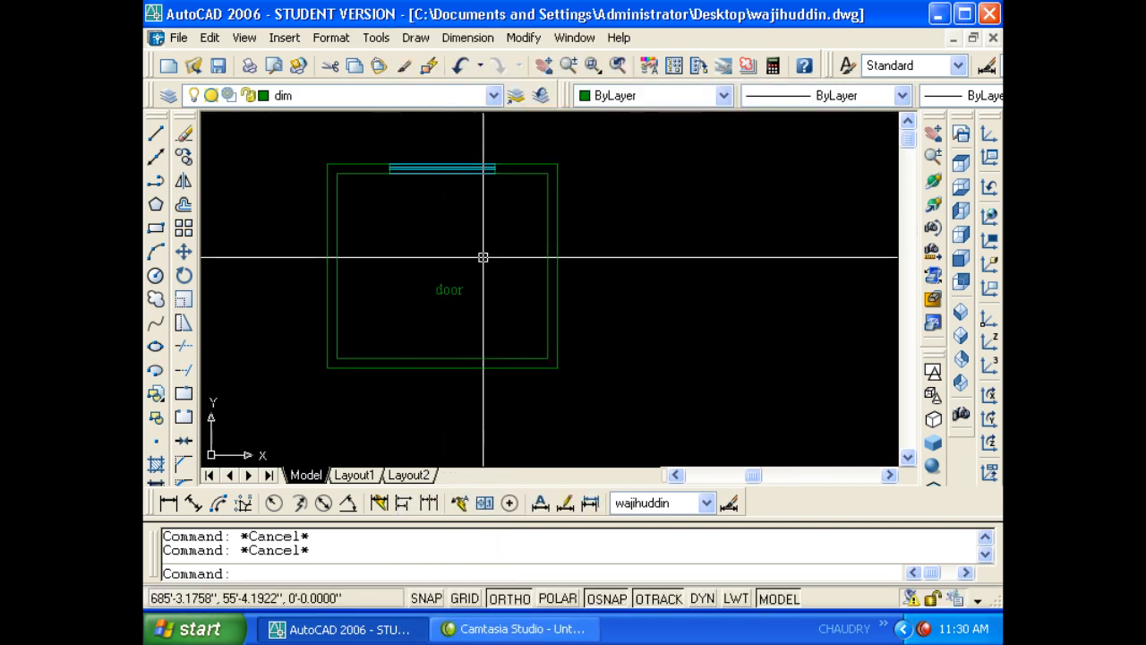
scroll(631, 293, down, 4)
scroll(631, 293, down, 2)
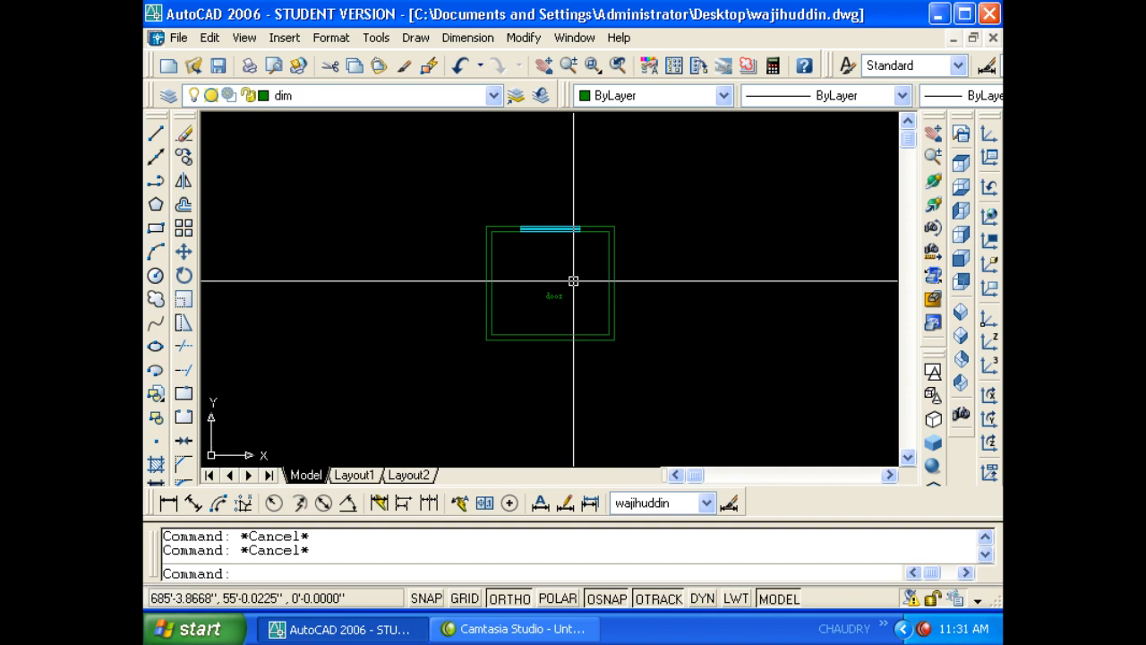
click(376, 37)
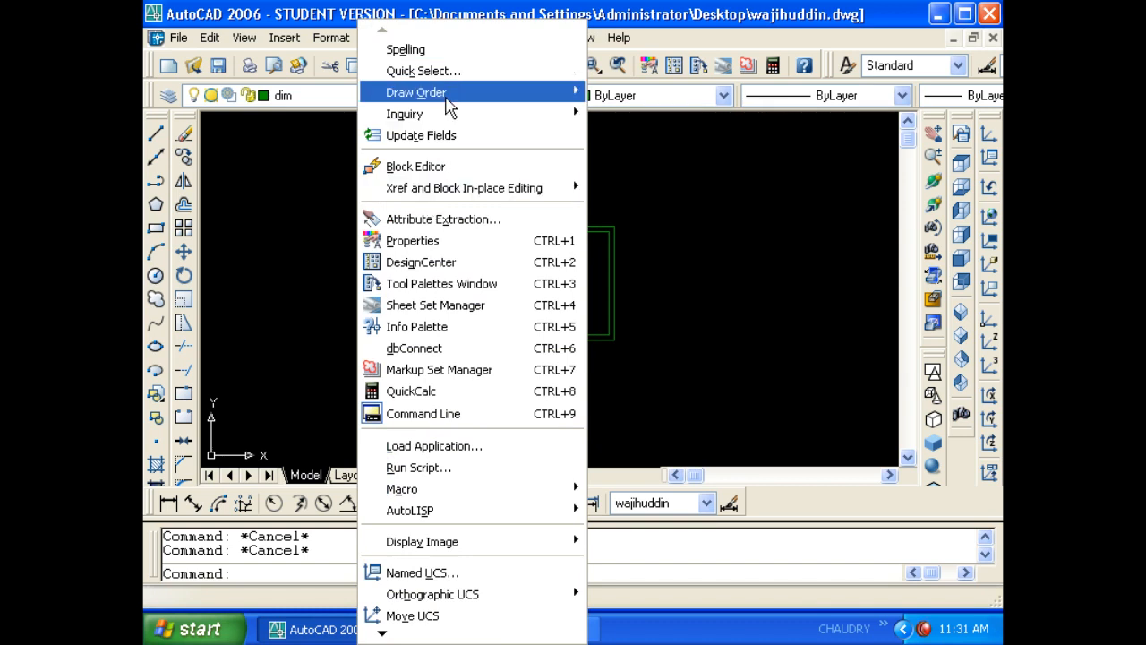
click(594, 242)
scroll(594, 245, up, 6)
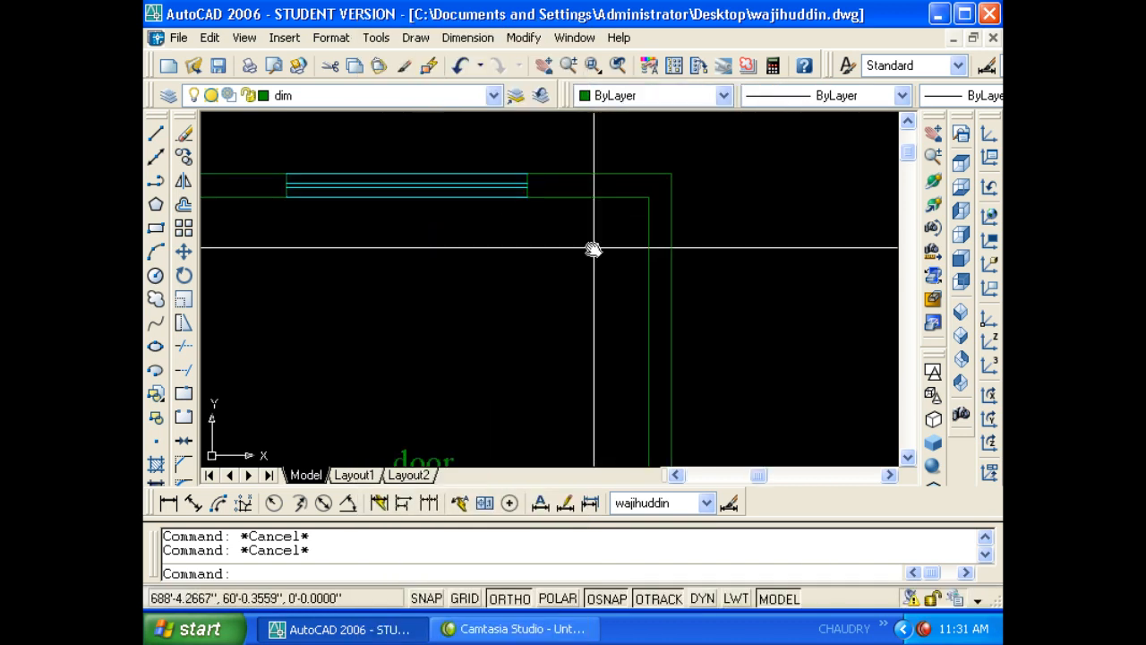
- Start HATCH with H and set the ANSI37 pattern at scale 60
scroll(634, 226, down, 3)
mouse_move(594, 248)
middle_down()
mouse_move(634, 227)
mouse_move(633, 240)
middle_up()
text(h)
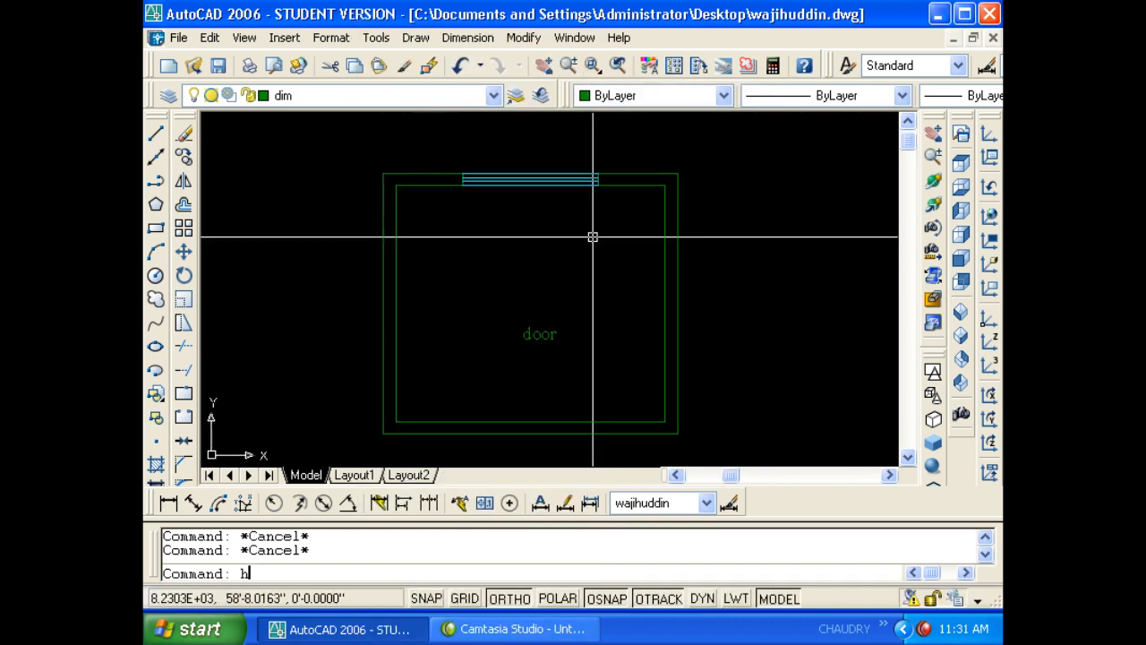
key(Return)
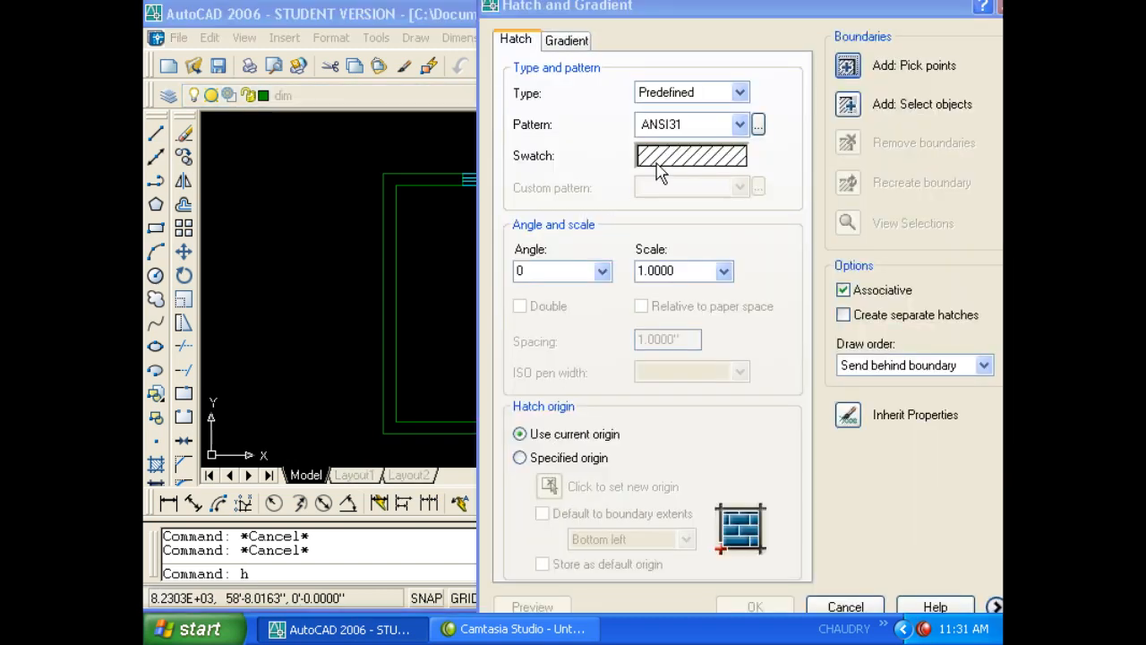
click(661, 170)
click(601, 267)
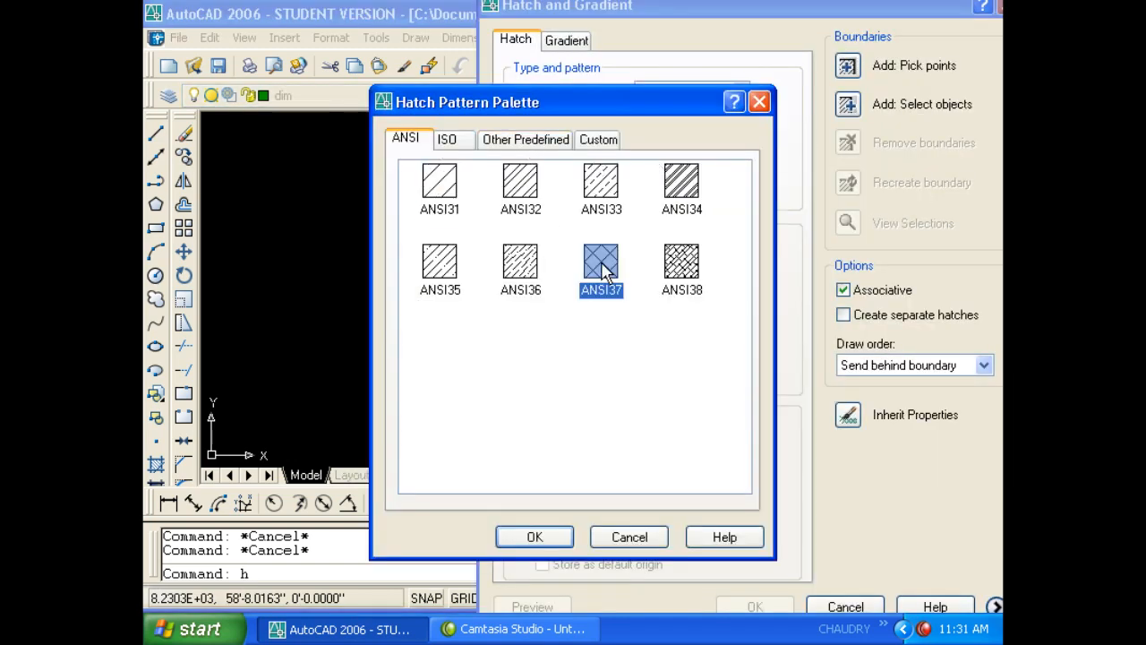
double_click(601, 267)
double_click(661, 271)
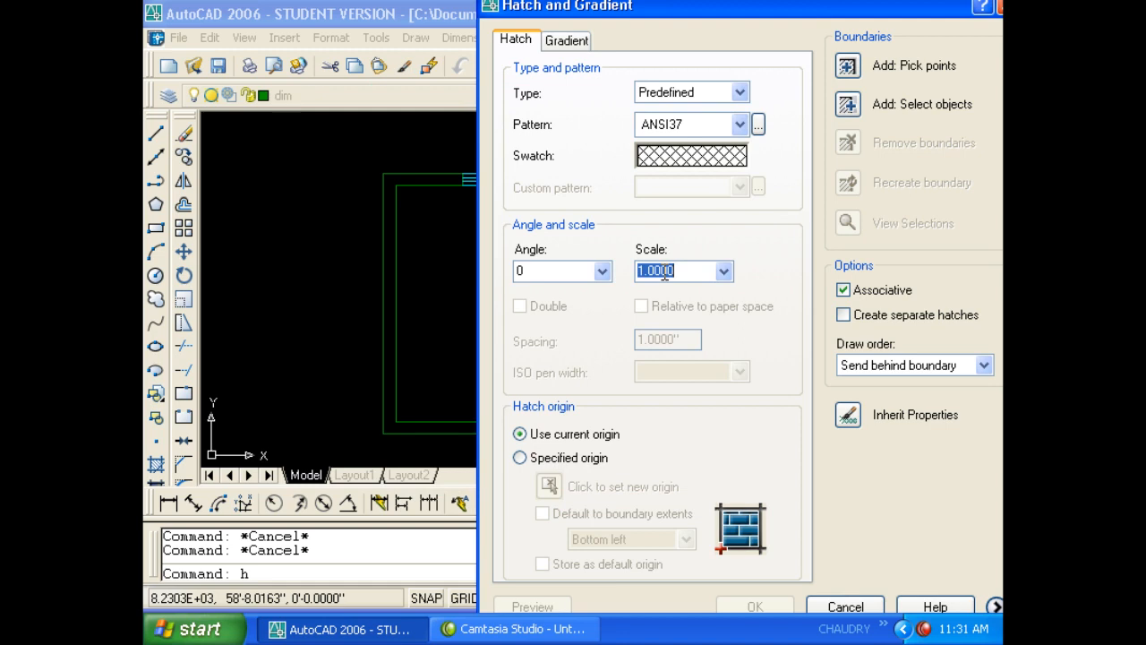
text(60)
double_click(570, 274)
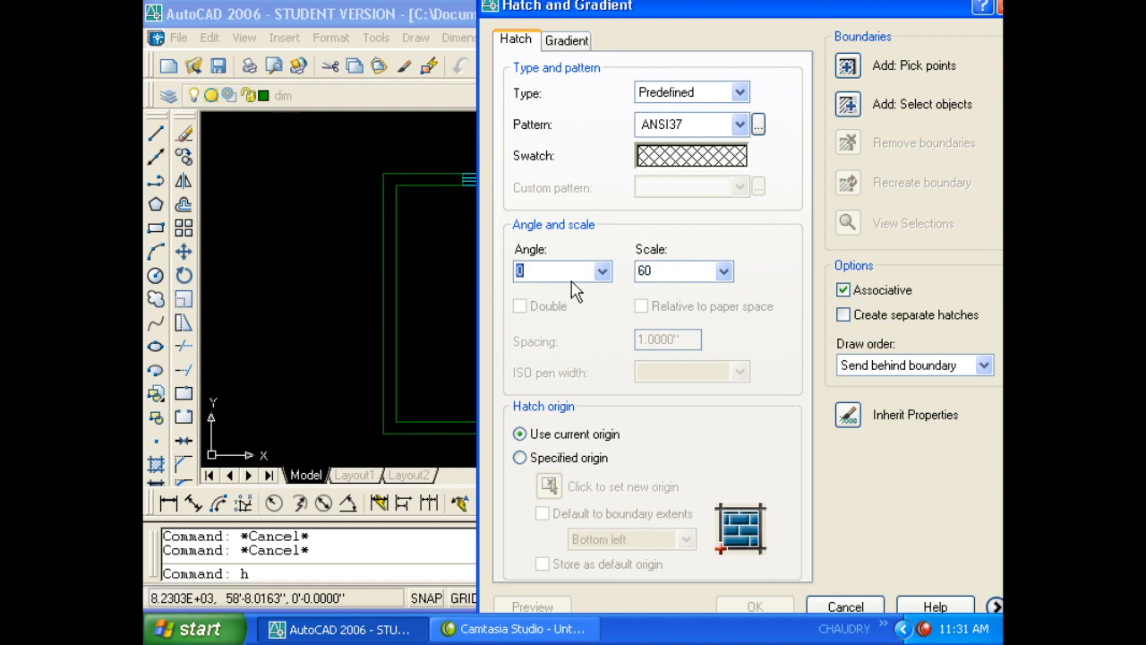
- Pick a point inside the room, preview the crosshatch and accept it
click(847, 65)
click(451, 200)
key(Return)
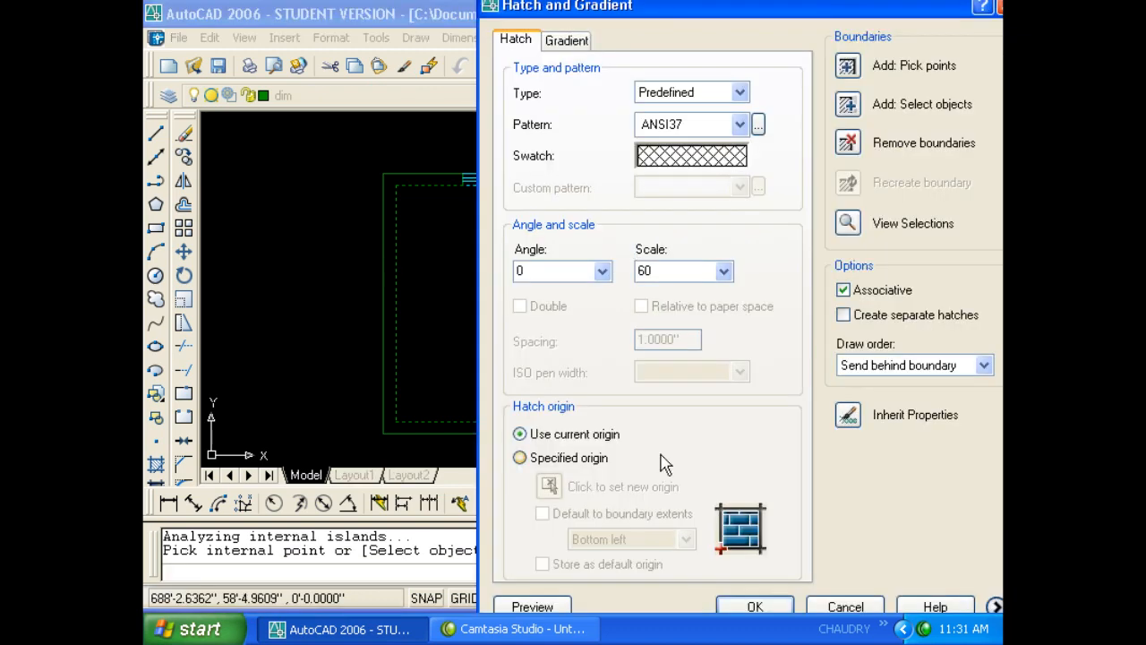
click(570, 596)
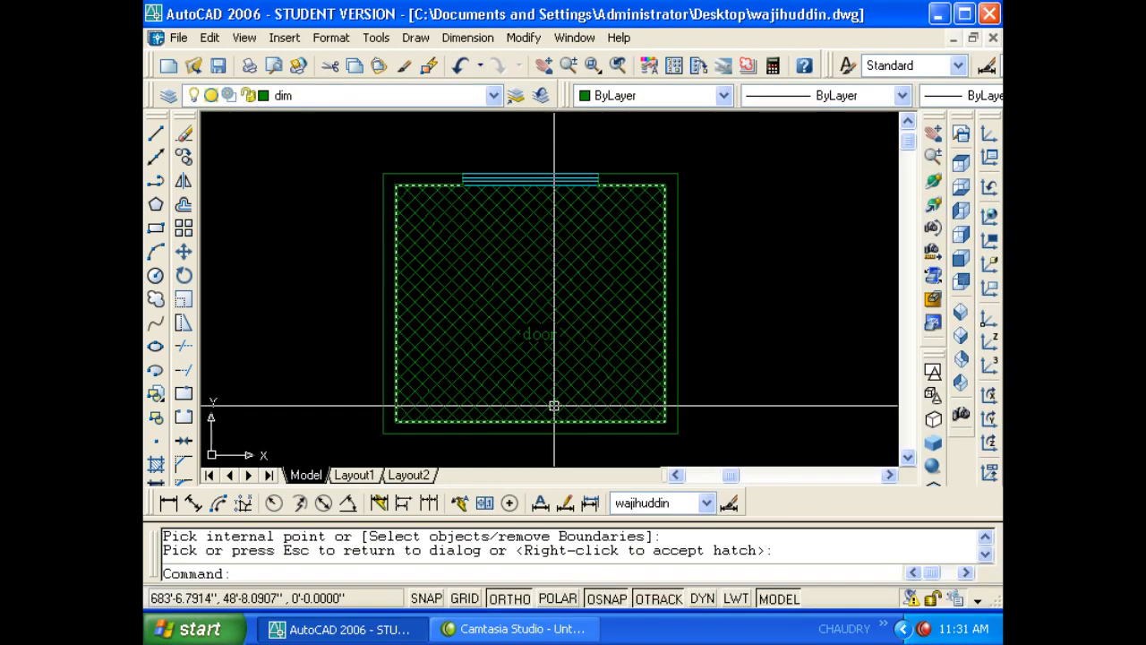
right_click(474, 346)
click(474, 346)
click(309, 95)
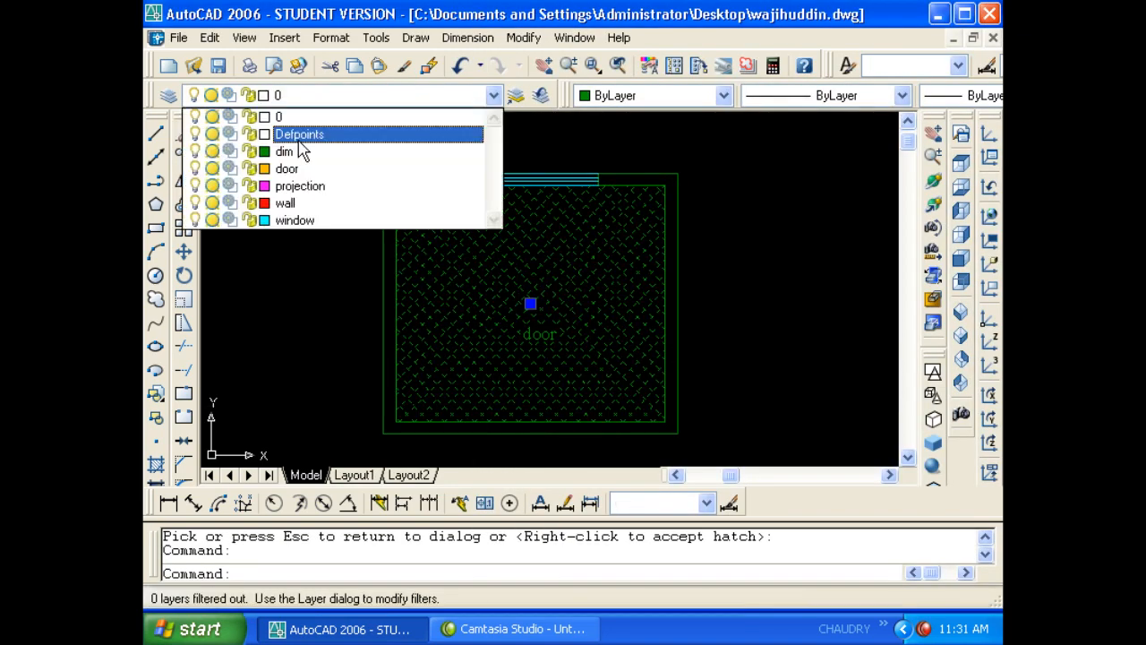
- Put the selected room hatch on the door layer
click(285, 169)
key(Escape)
key(Escape)
scroll(406, 189, up, 4)
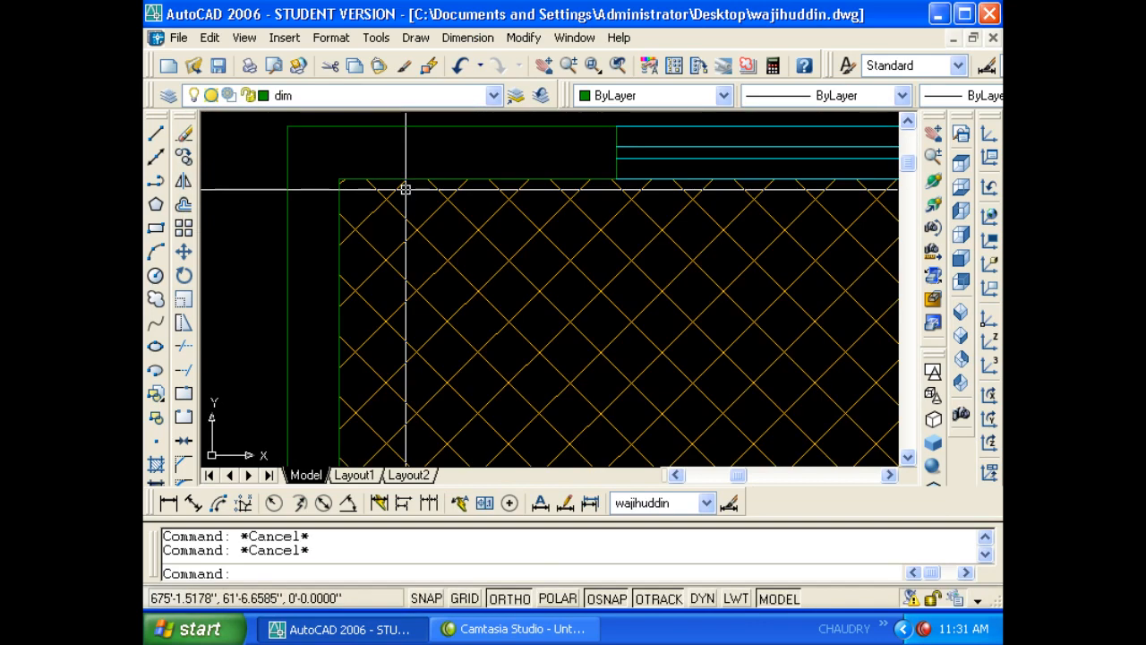
scroll(439, 165, up, 5)
scroll(622, 210, down, 3)
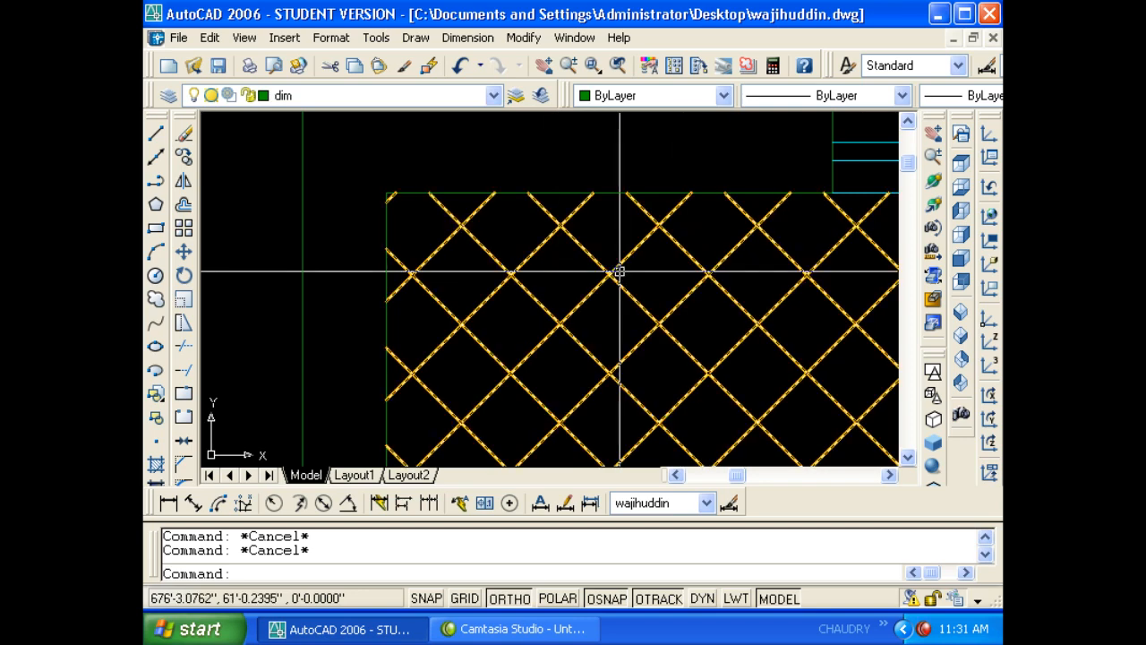
- Send the room hatch to back with Tools > Draw Order > Send to Back
click(547, 266)
click(511, 248)
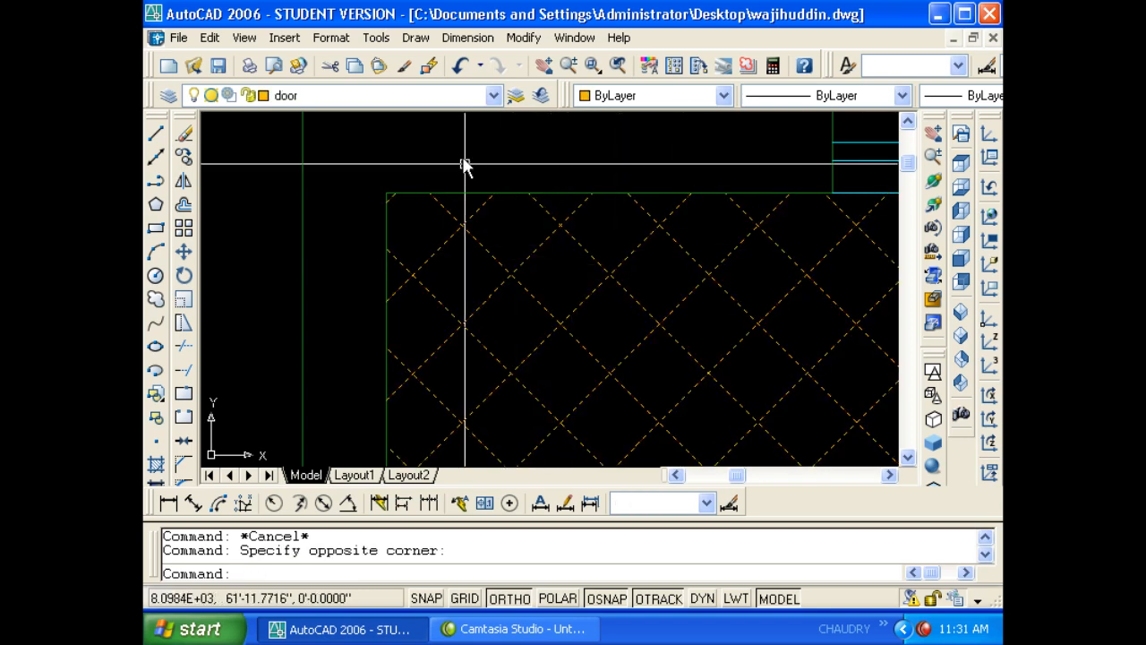
click(415, 38)
mouse_move(377, 38)
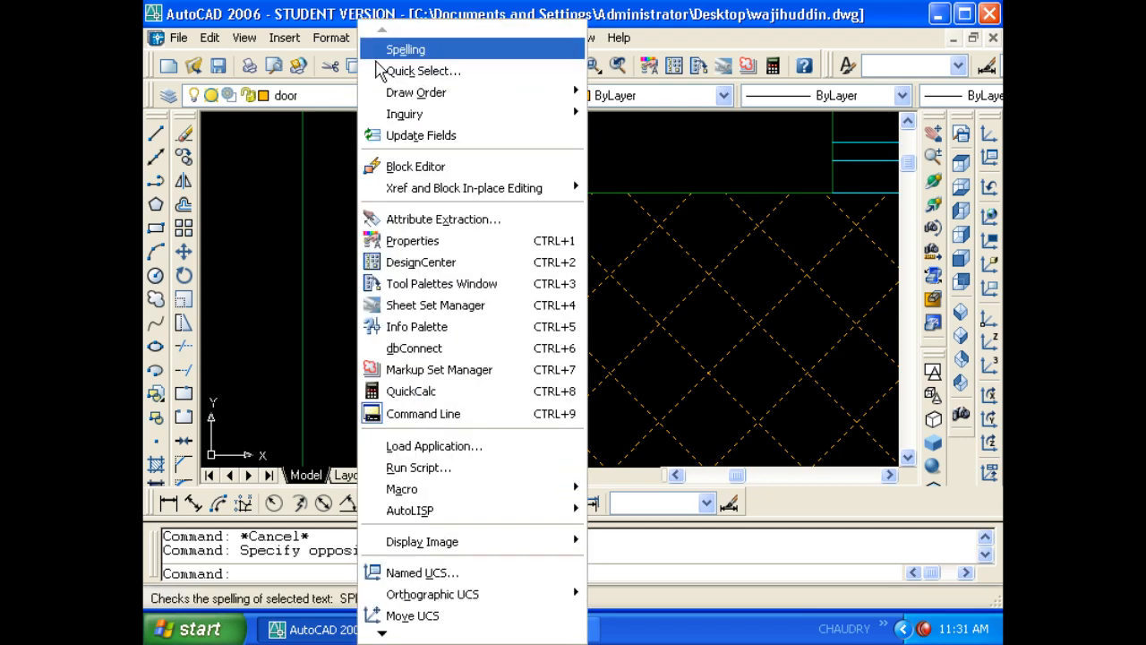
mouse_move(421, 99)
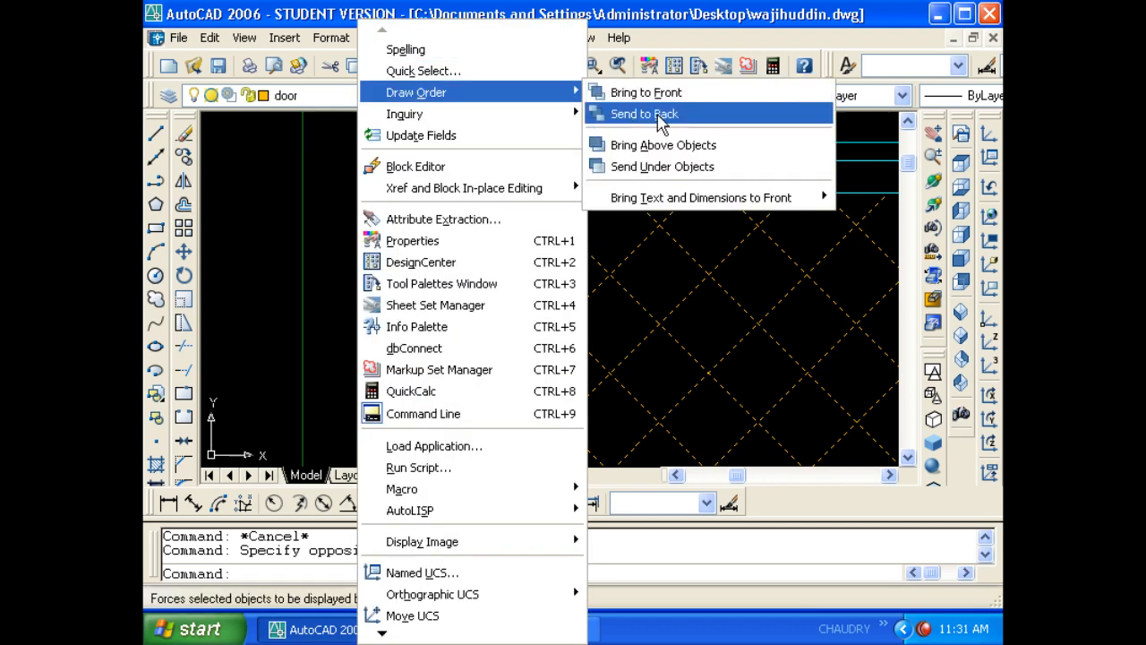
click(659, 114)
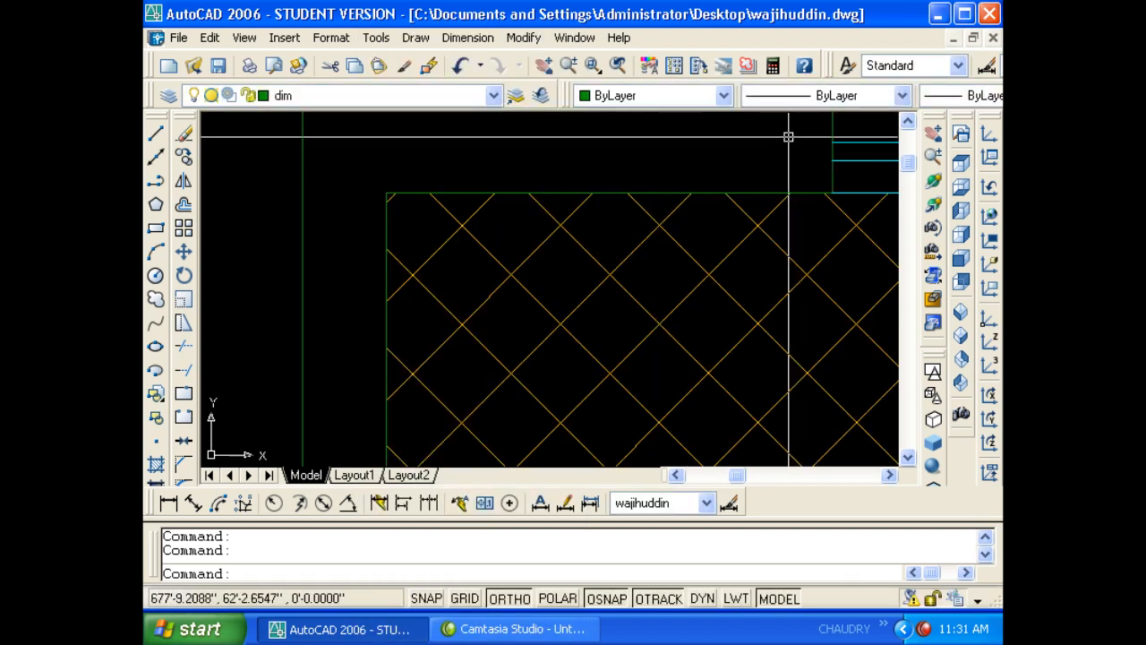
scroll(594, 194, down, 5)
scroll(564, 192, up, 3)
scroll(456, 174, down, 1)
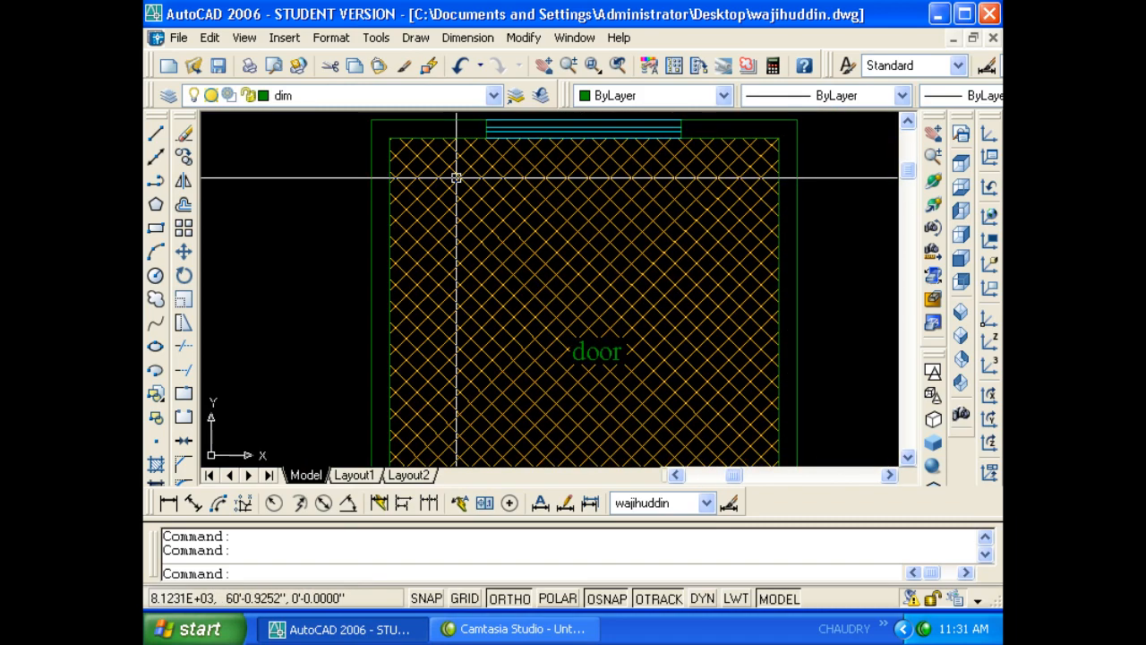
- Bring the hatch to the front with DRAWORDER Front
click(424, 257)
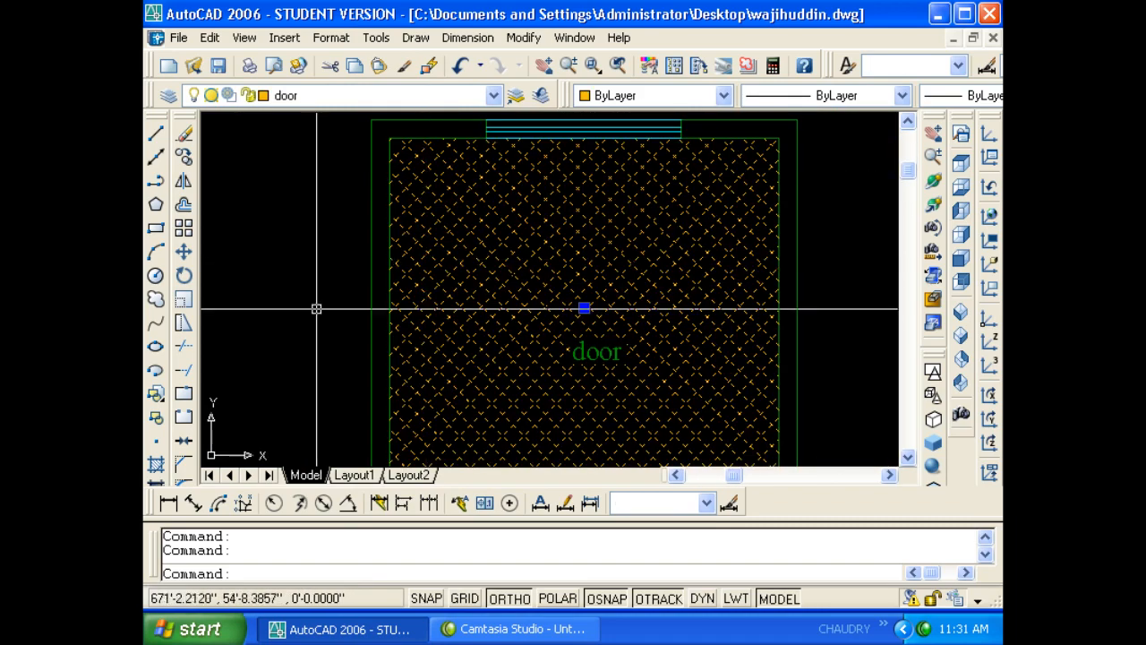
text(dr)
key(Return)
text(f)
key(Return)
key(Escape)
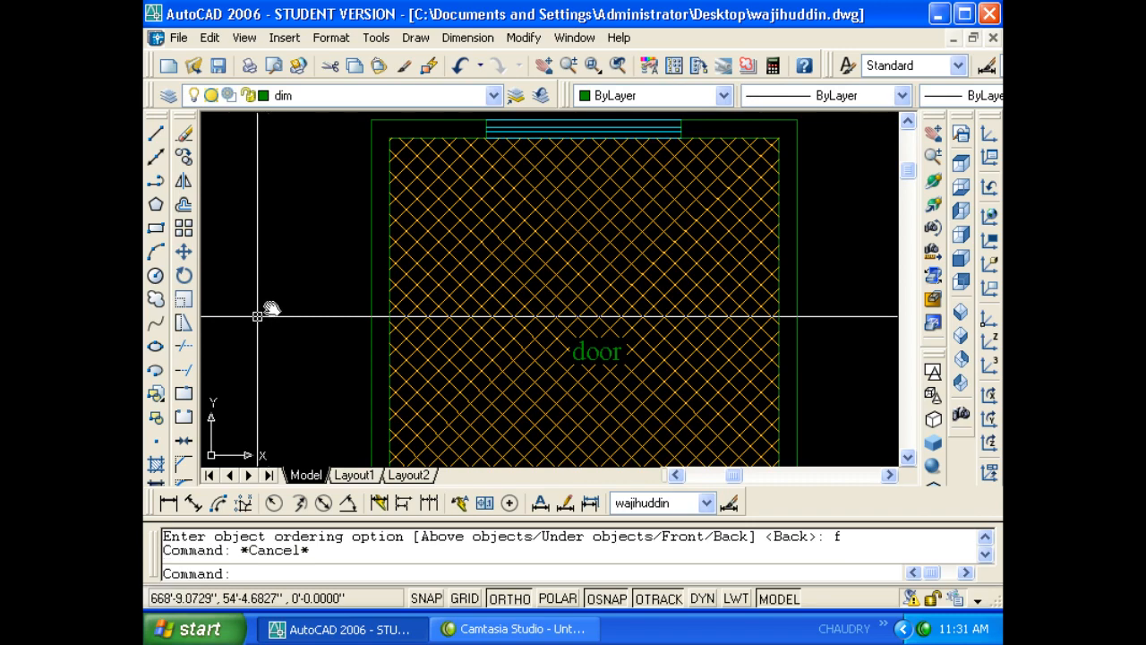
scroll(265, 304, down, 2)
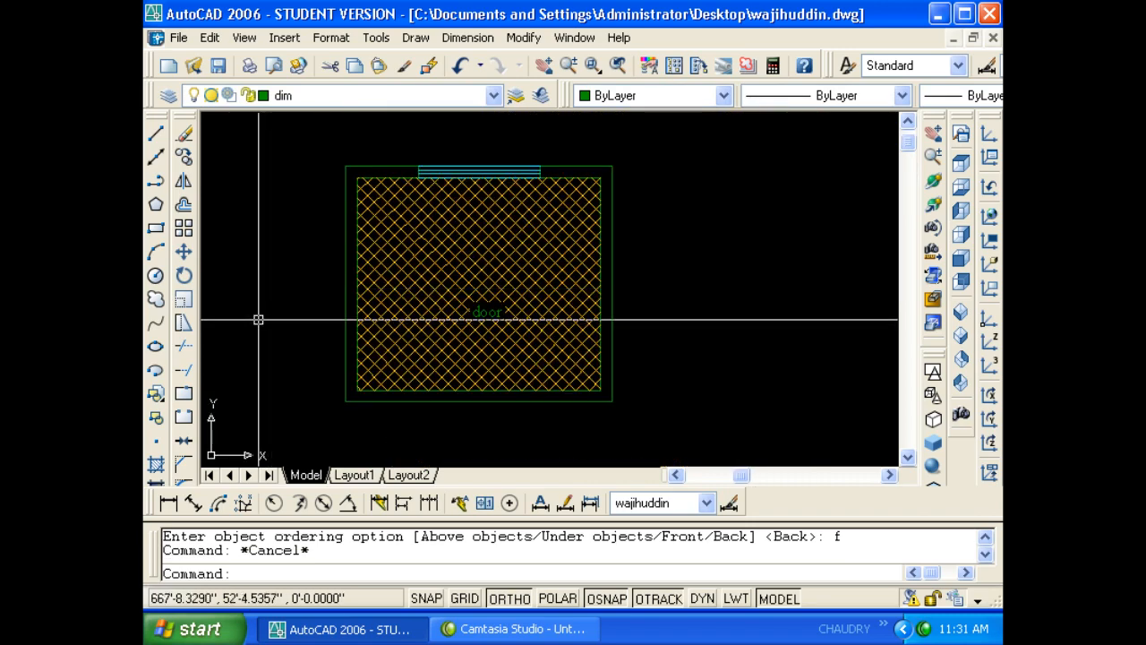
- Send the hatch behind again with DRAWORDER Back
click(360, 325)
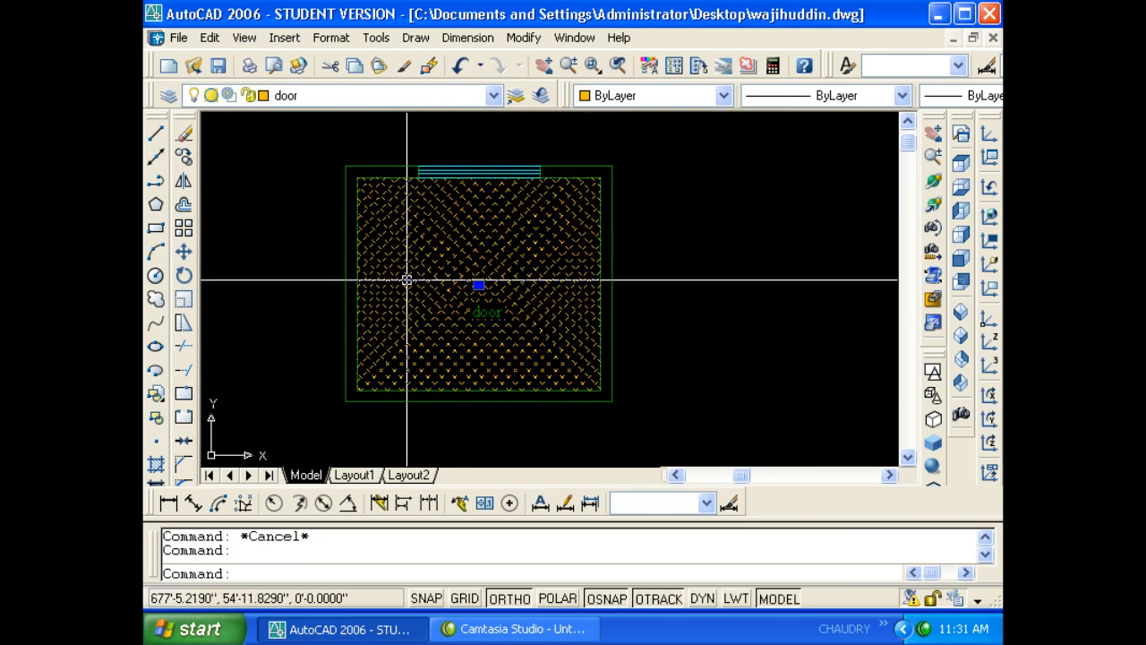
text(dr)
key(Return)
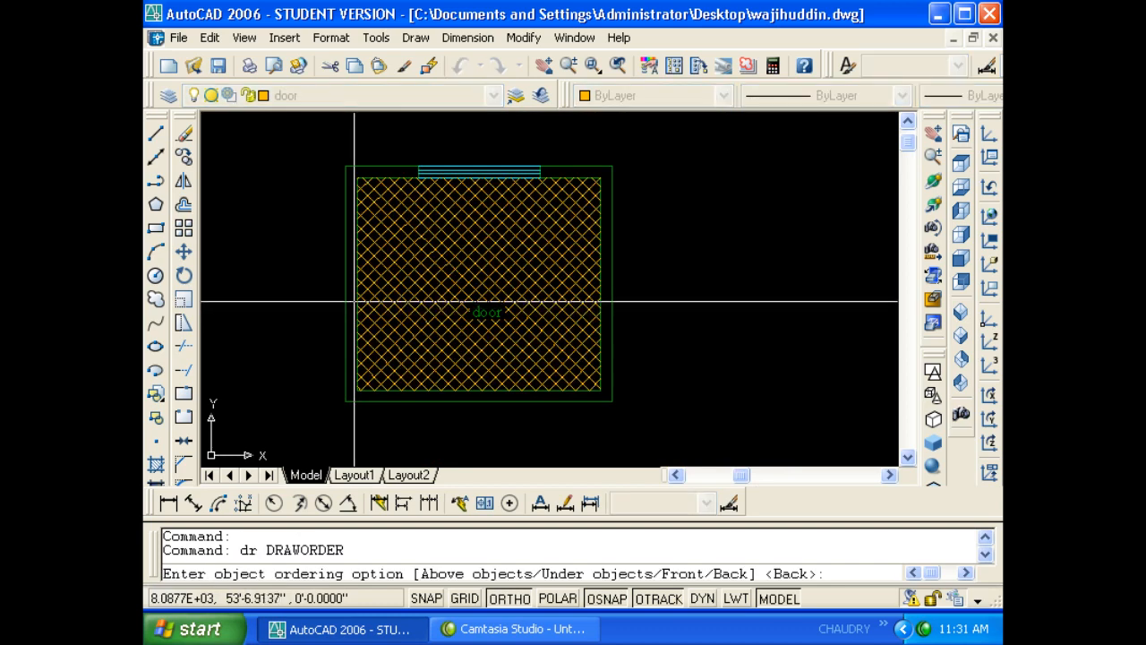
text(b)
key(Return)
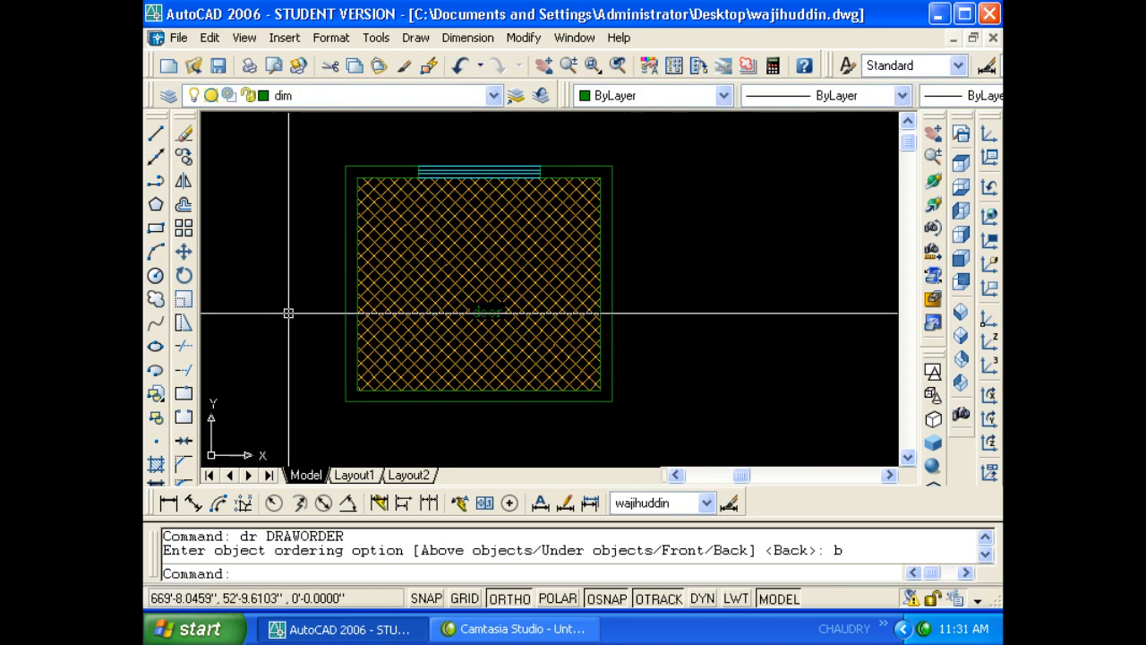
- Window-select the room outline rectangles and move them to the Defpoints layer
click(310, 418)
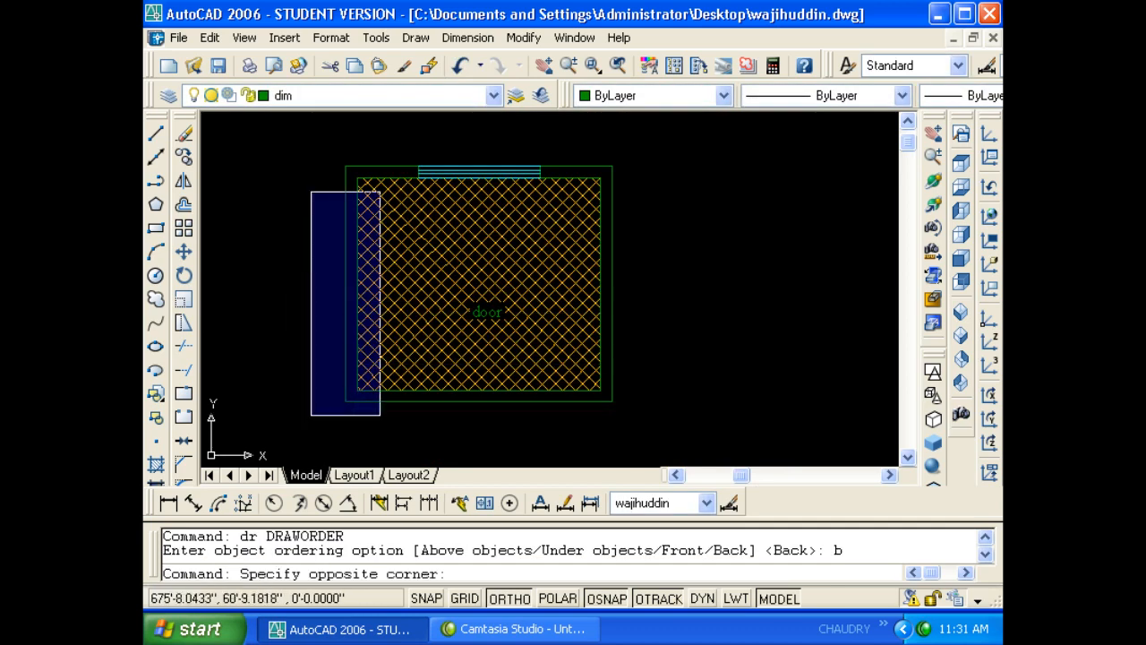
click(346, 157)
key(Escape)
key(Escape)
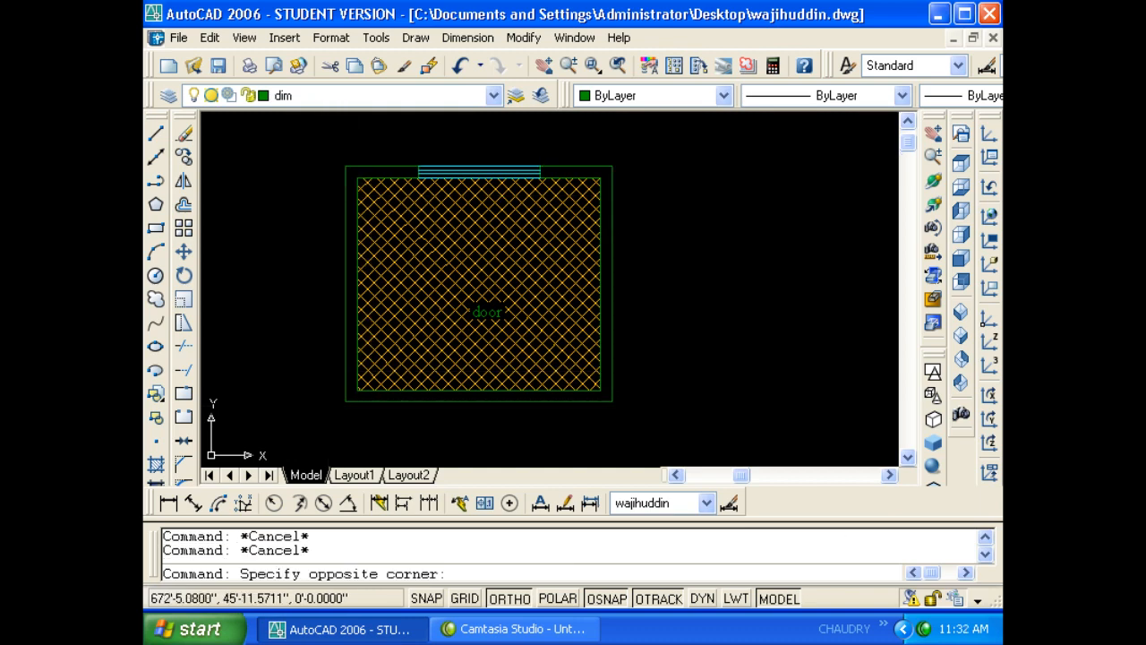
click(331, 418)
click(388, 155)
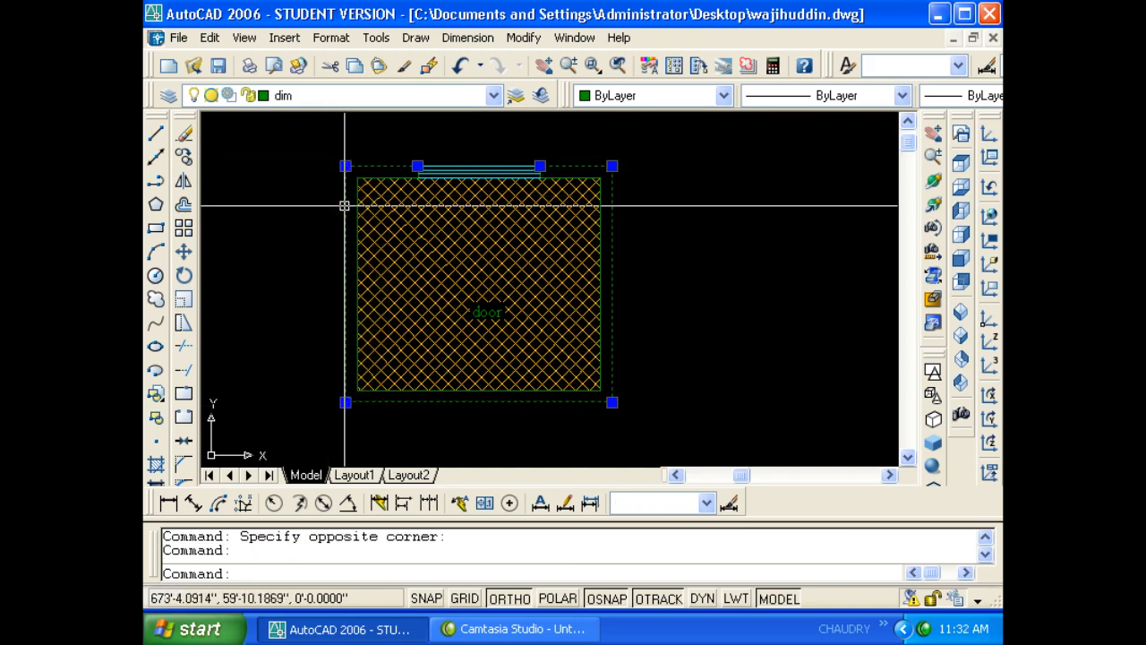
scroll(354, 179, up, 5)
scroll(355, 173, up, 3)
click(320, 96)
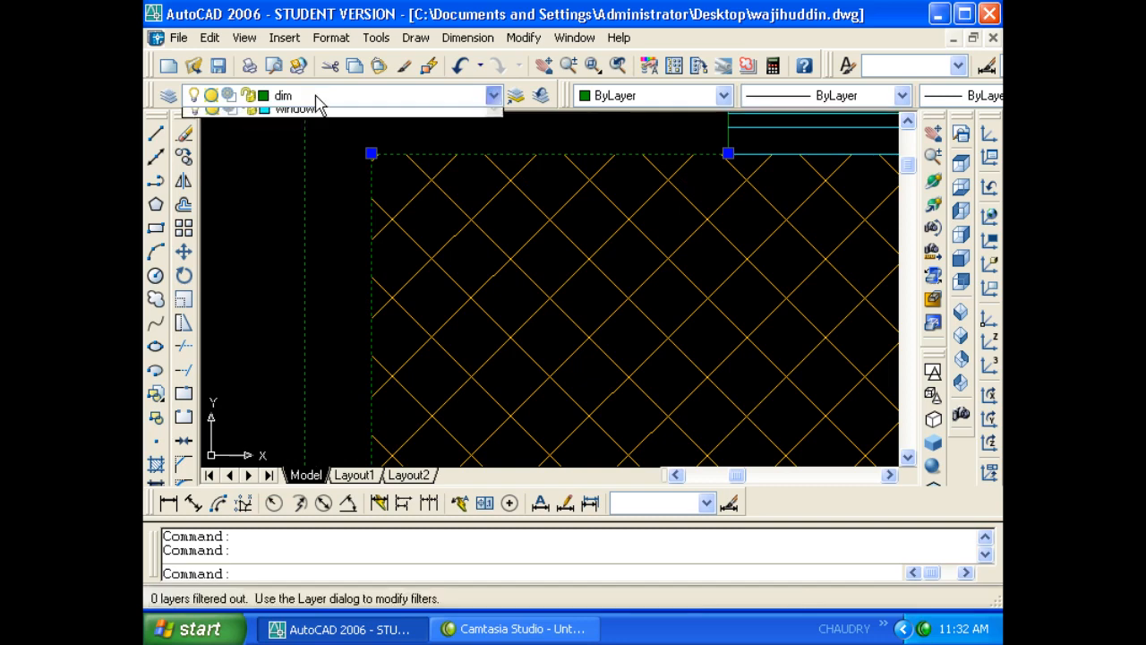
click(296, 134)
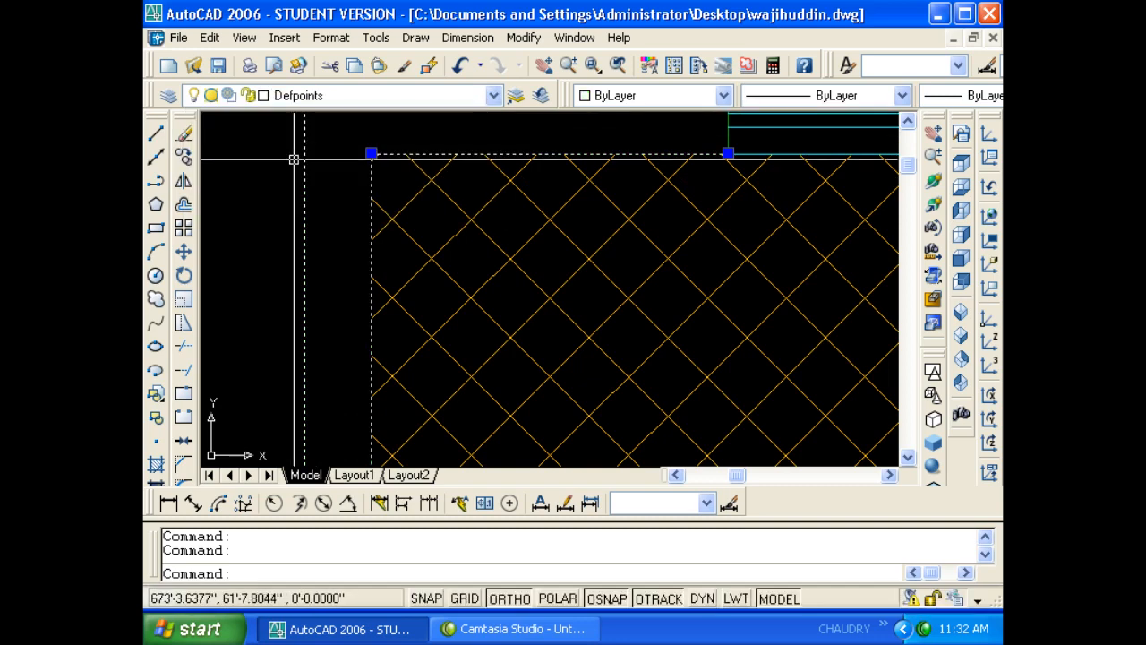
key(Escape)
key(Escape)
scroll(321, 209, down, 5)
scroll(320, 209, down, 3)
click(320, 212)
click(307, 96)
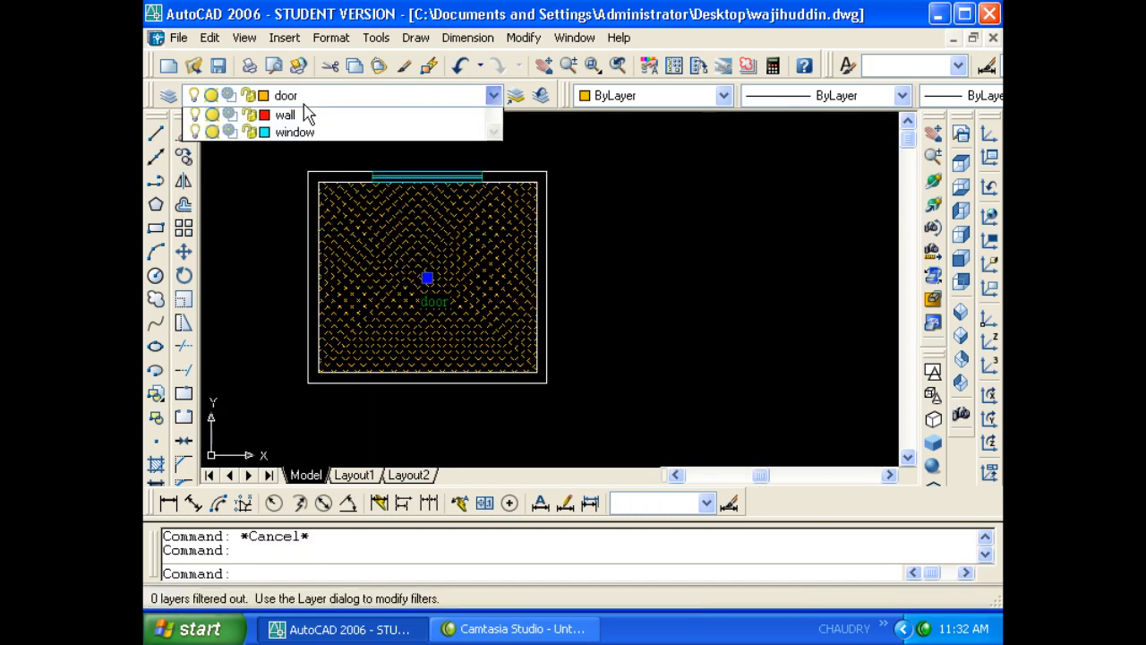
- Move the room hatch to the wall layer
click(320, 203)
key(Escape)
key(Escape)
scroll(323, 209, up, 5)
scroll(341, 214, down, 4)
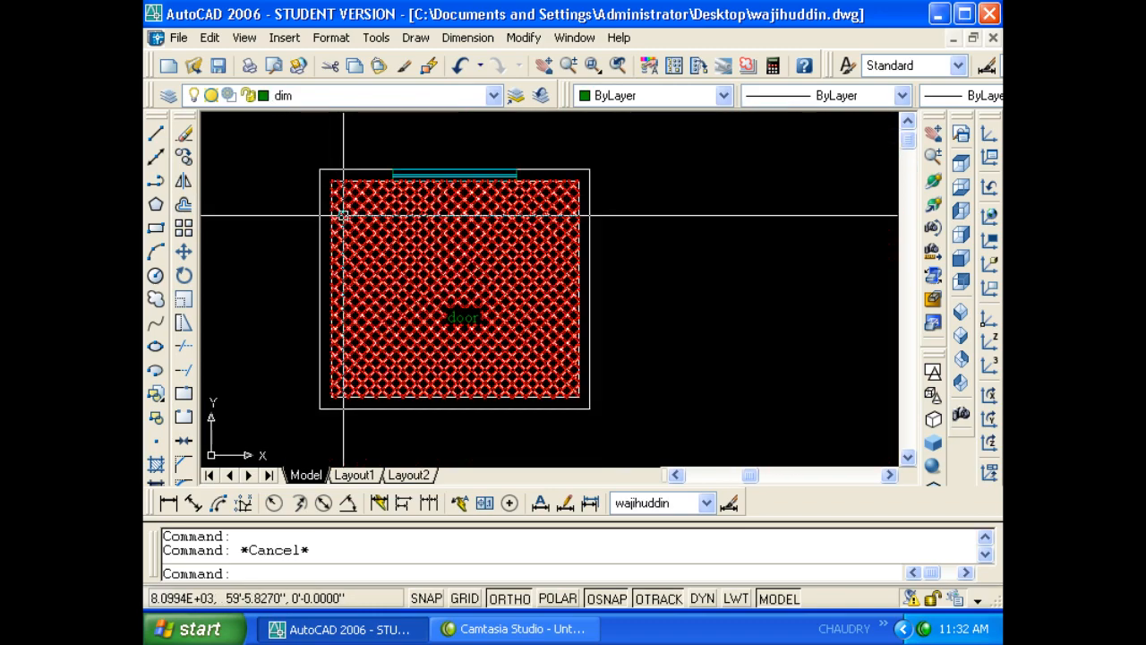
- Reselect the hatch and bring it to the front with DRAWORDER Front
click(343, 215)
text(dr)
key(Return)
text(f)
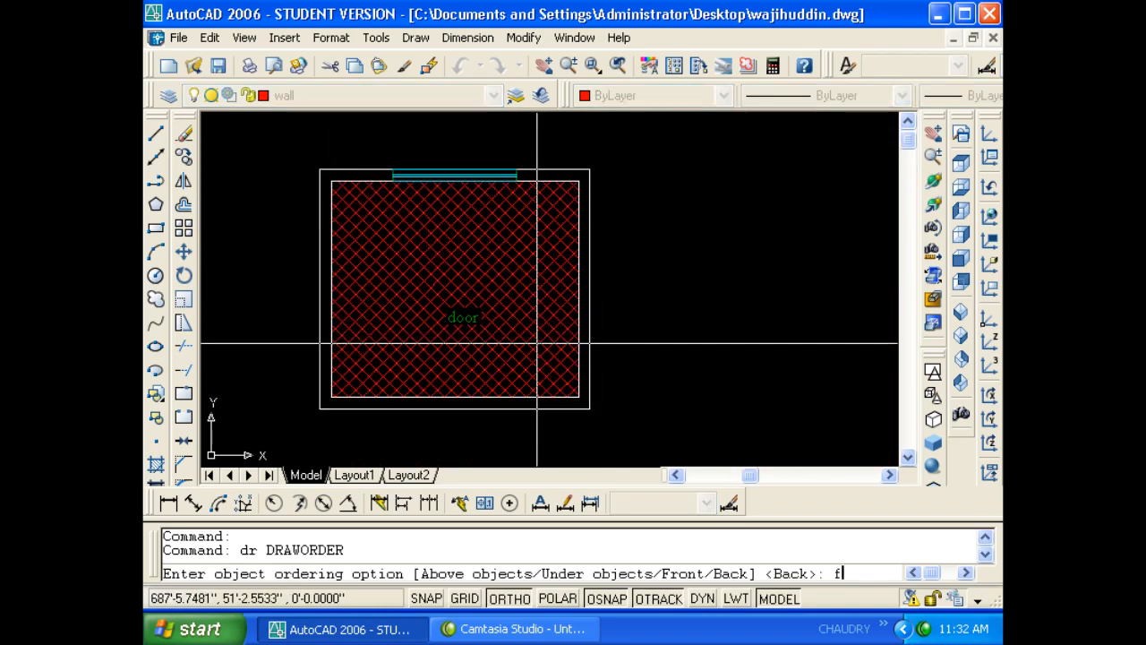
key(Return)
key(Escape)
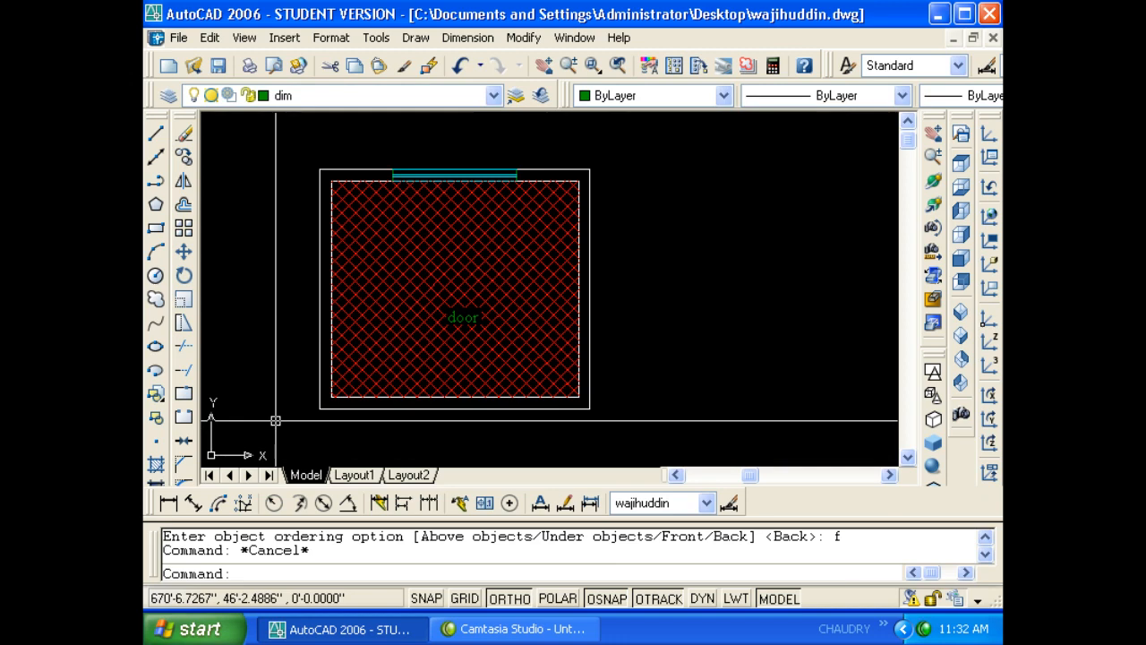
- Send the red crosshatch to back via Tools > Draw Order, then DRAWORDER Back
click(340, 366)
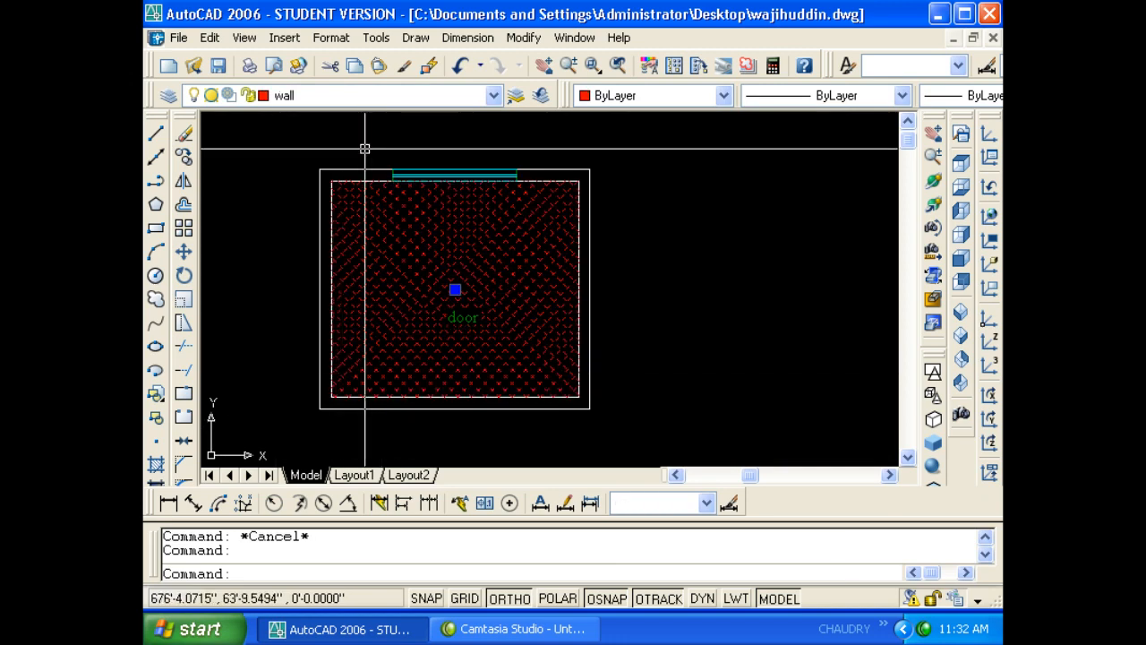
click(387, 38)
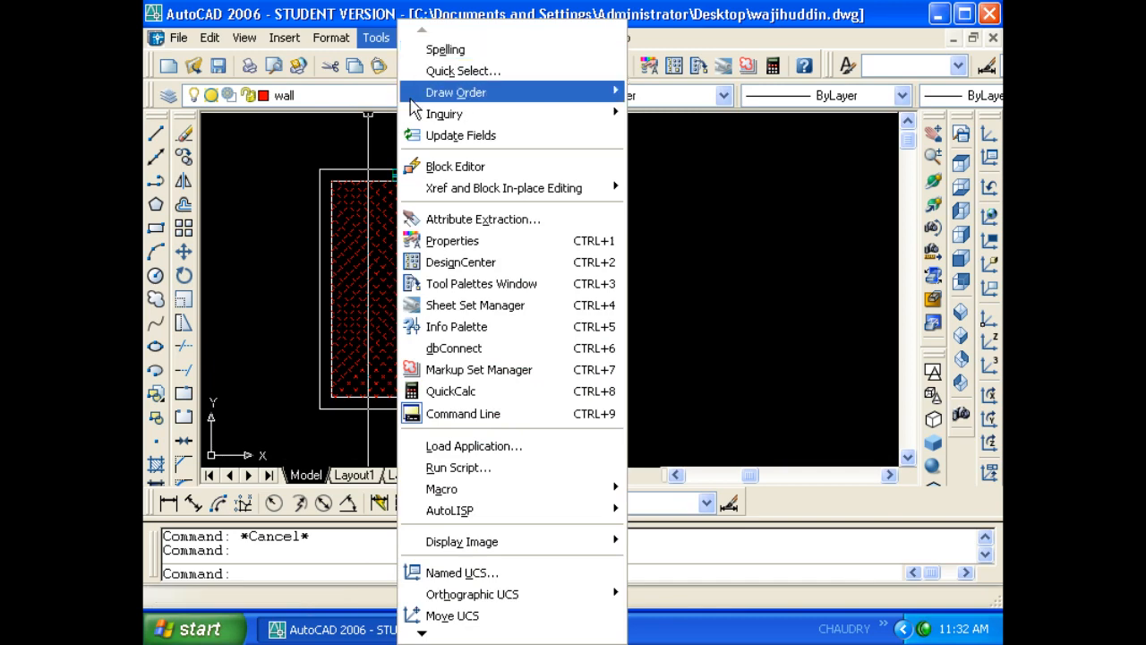
mouse_move(439, 101)
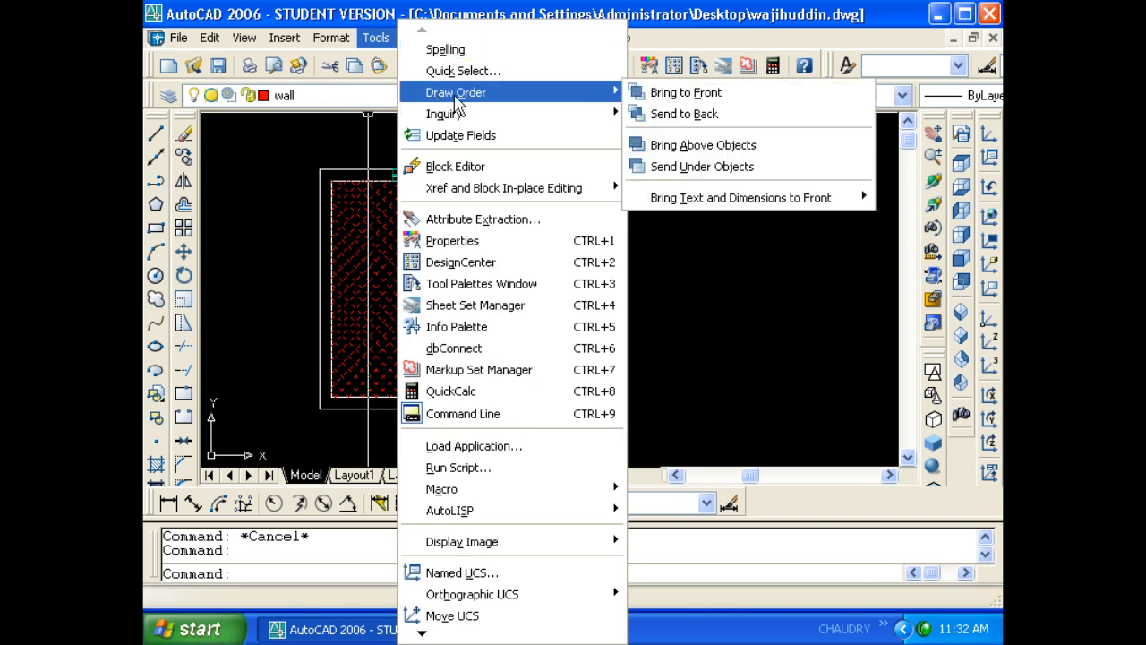
click(677, 121)
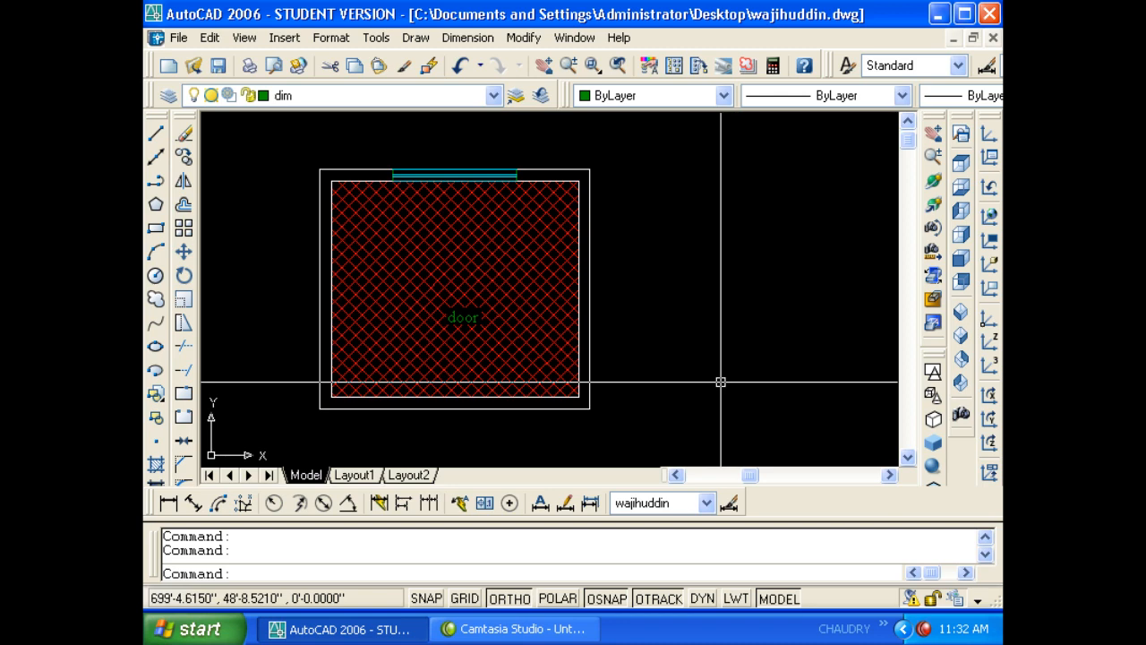
click(570, 347)
text(dr)
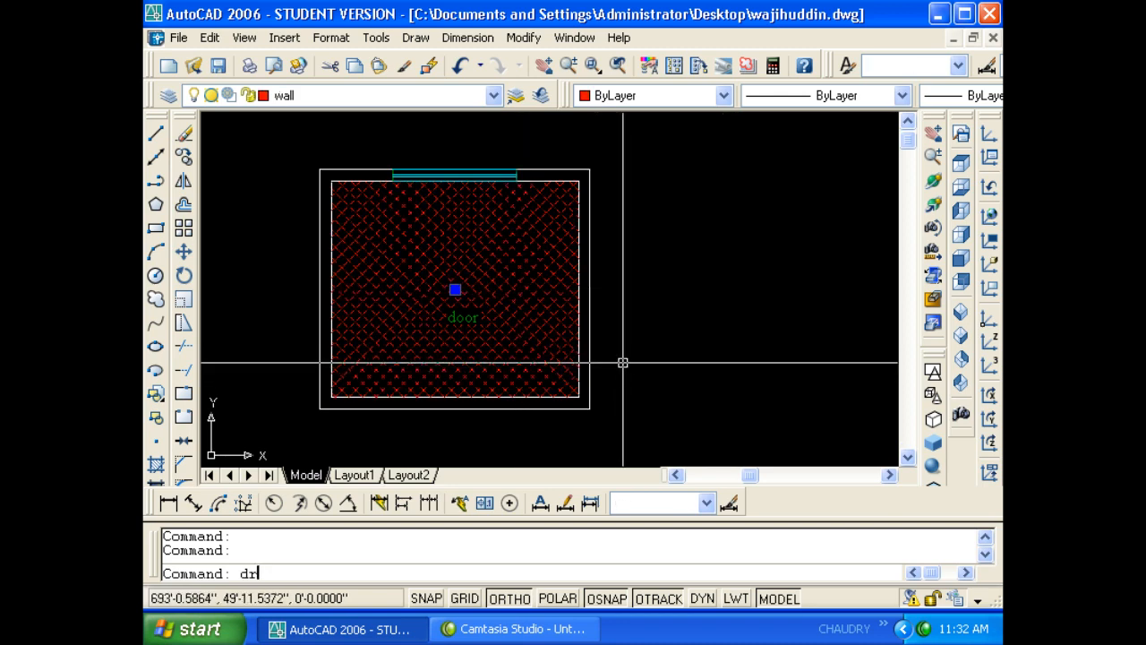
key(Return)
text(b)
key(Return)
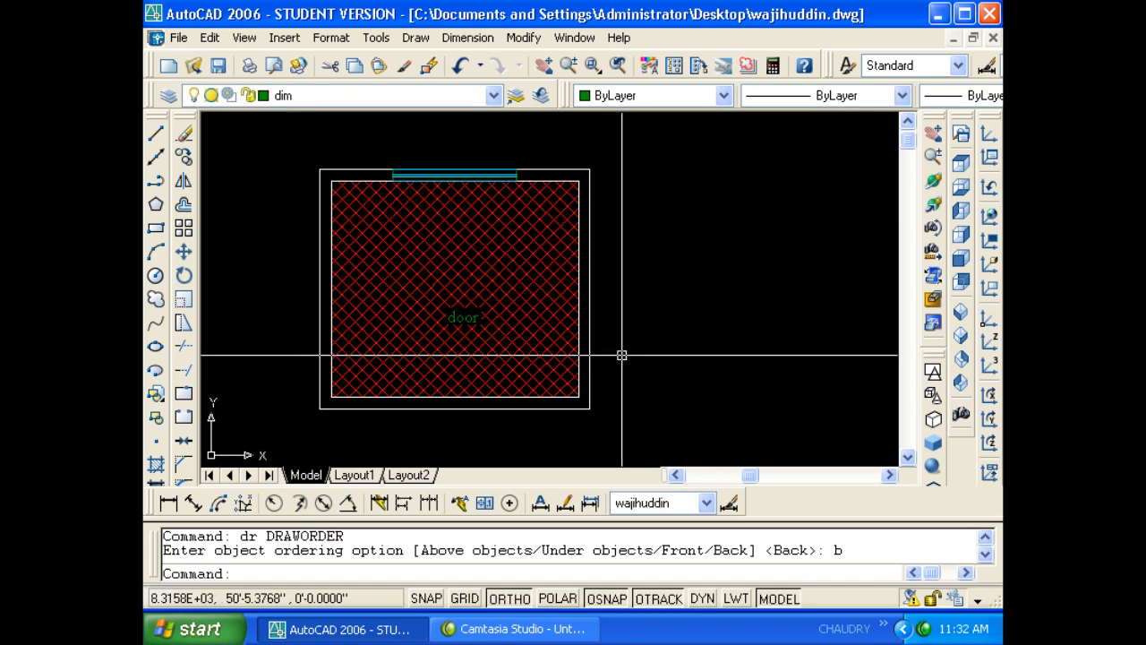
- Reselect the red crosshatch and bring it to the front with DRAWORDER Front
click(522, 299)
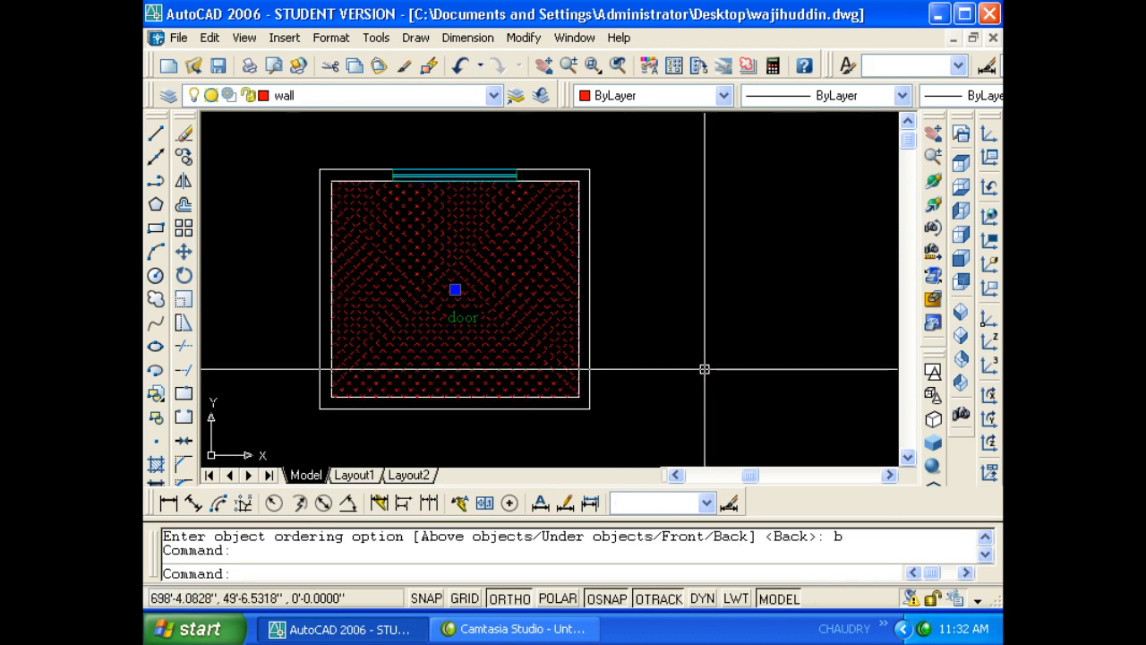
text(dr)
key(Return)
text(f)
key(Return)
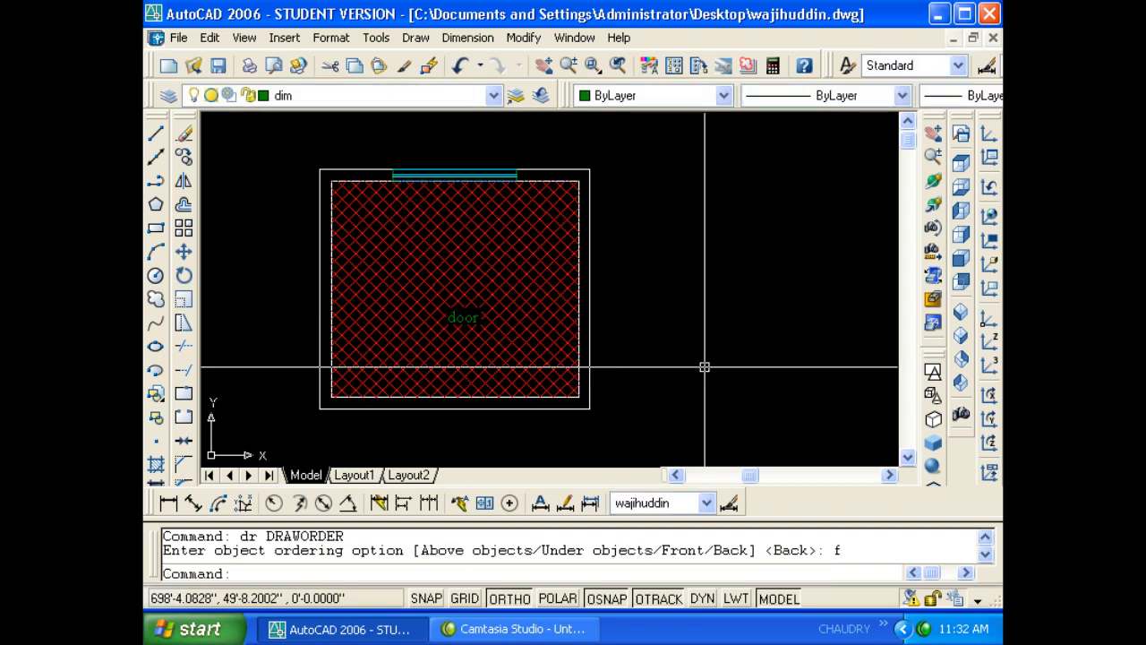
scroll(705, 367, down, 2)
middle_drag(729, 361, 686, 356)
key(Escape)
key(Escape)
text(l)
key(Return)
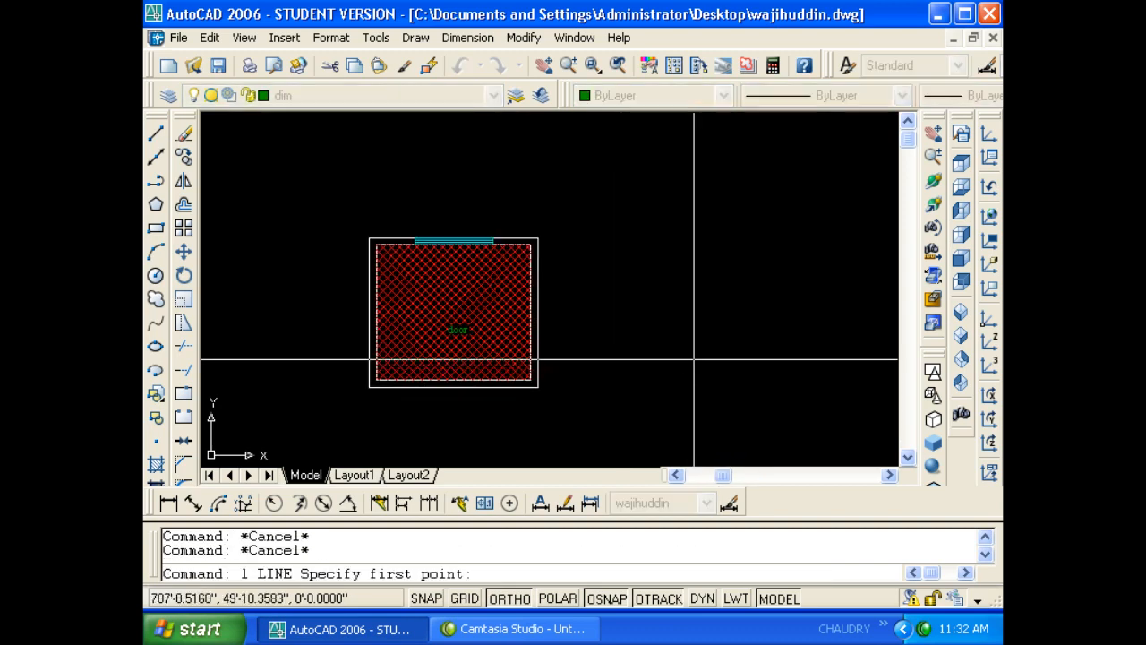
- Draw a vertical test line on the dim layer to the right of the room
click(700, 225)
click(711, 370)
key(Escape)
key(Escape)
scroll(715, 324, up, 4)
scroll(635, 319, down, 2)
key(Escape)
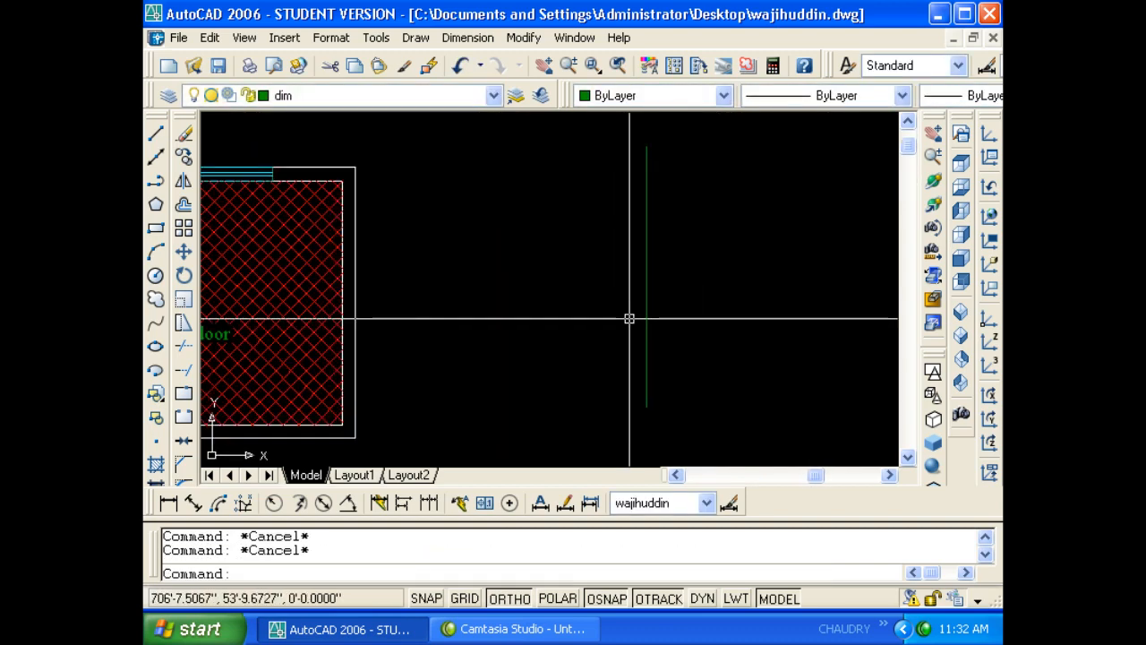
- Make wall the current layer and draw a red line overlapping the green one
click(439, 95)
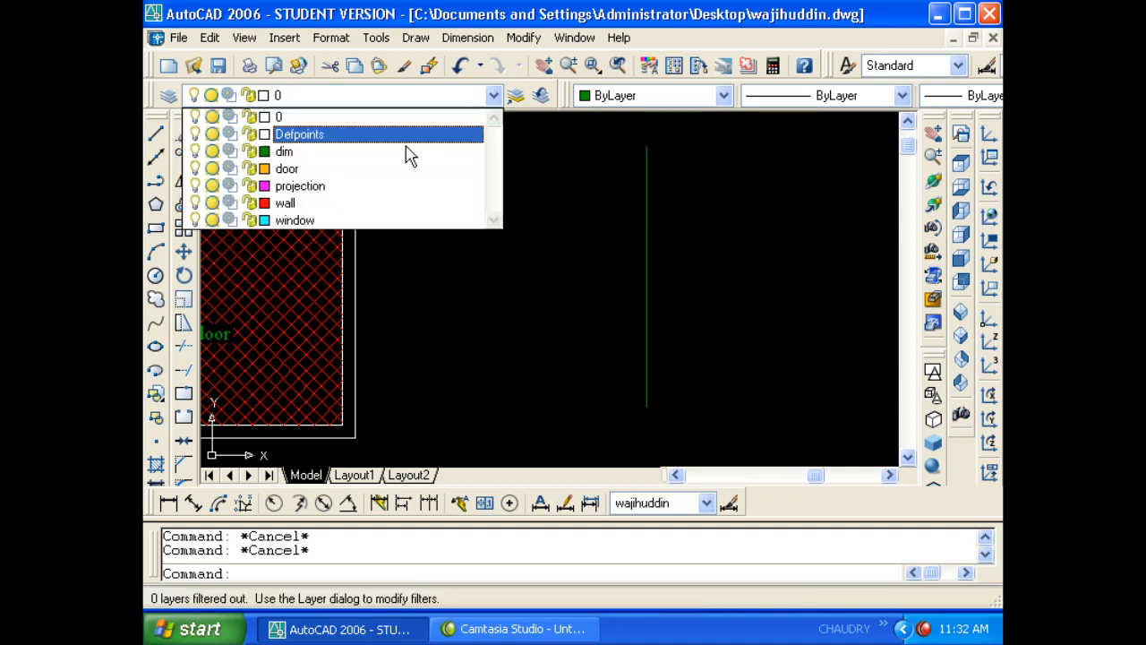
click(374, 204)
text(l)
key(Return)
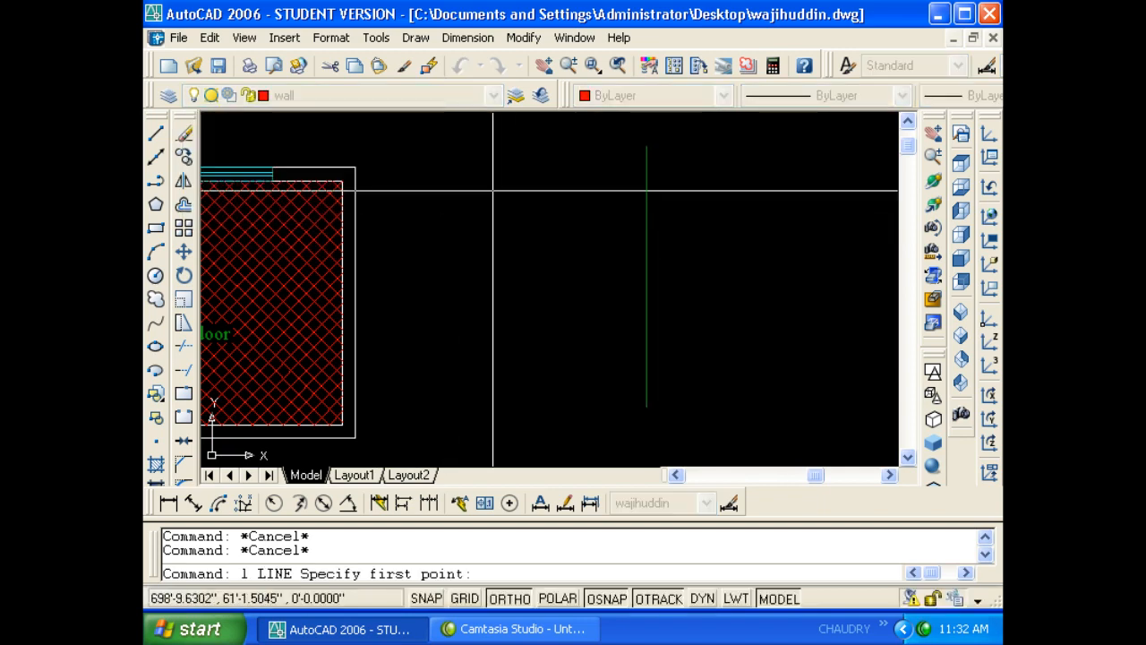
click(647, 215)
click(647, 302)
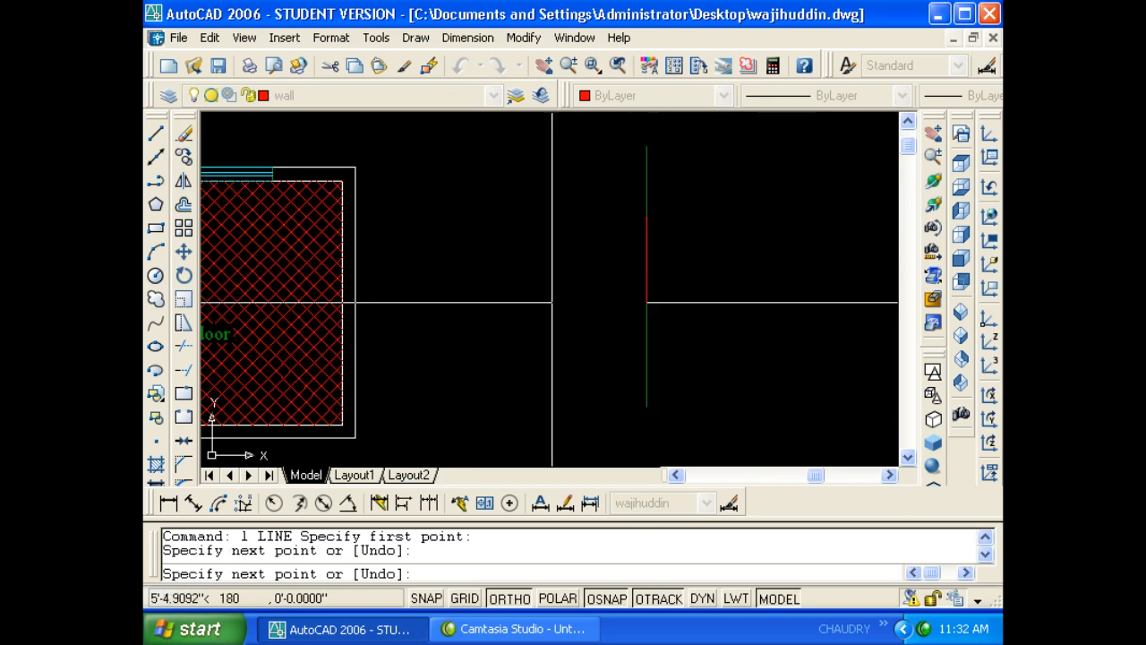
key(Escape)
key(Escape)
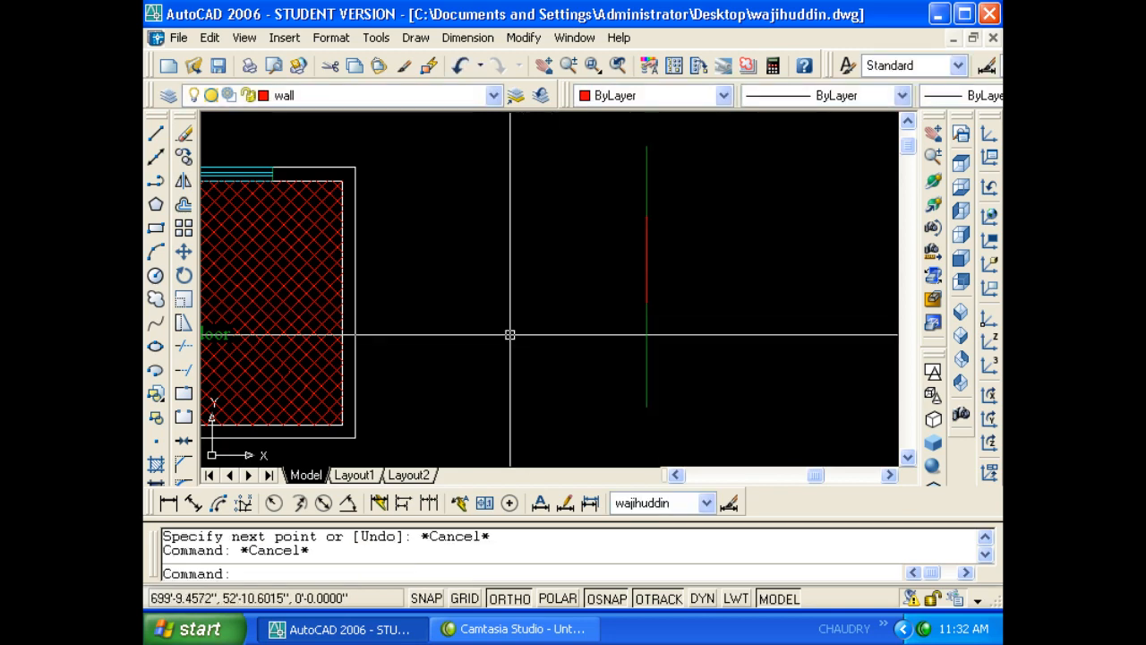
- Send the red segment, then the green line, to the back with DRAWORDER
click(646, 271)
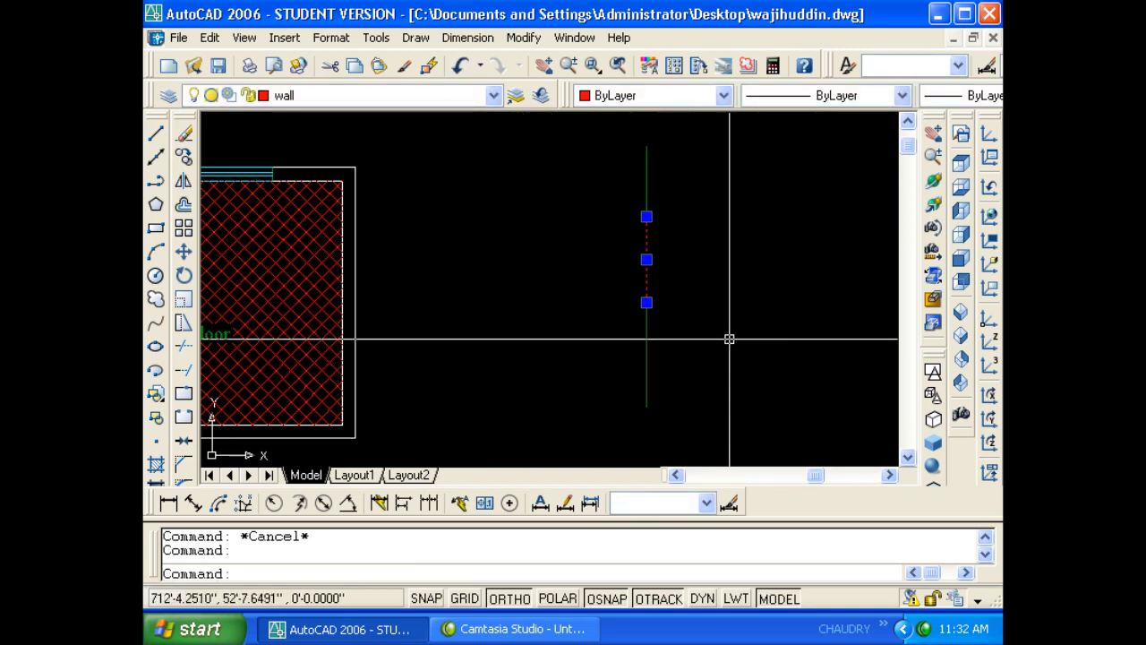
text(dr)
key(Return)
text(b)
key(Return)
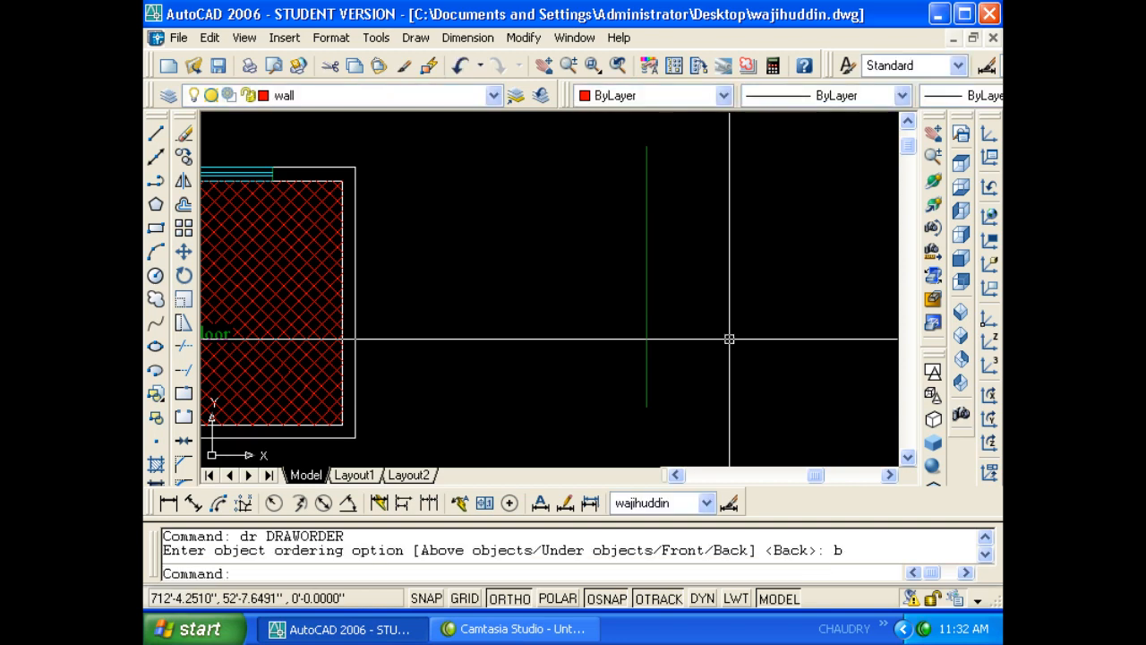
click(627, 328)
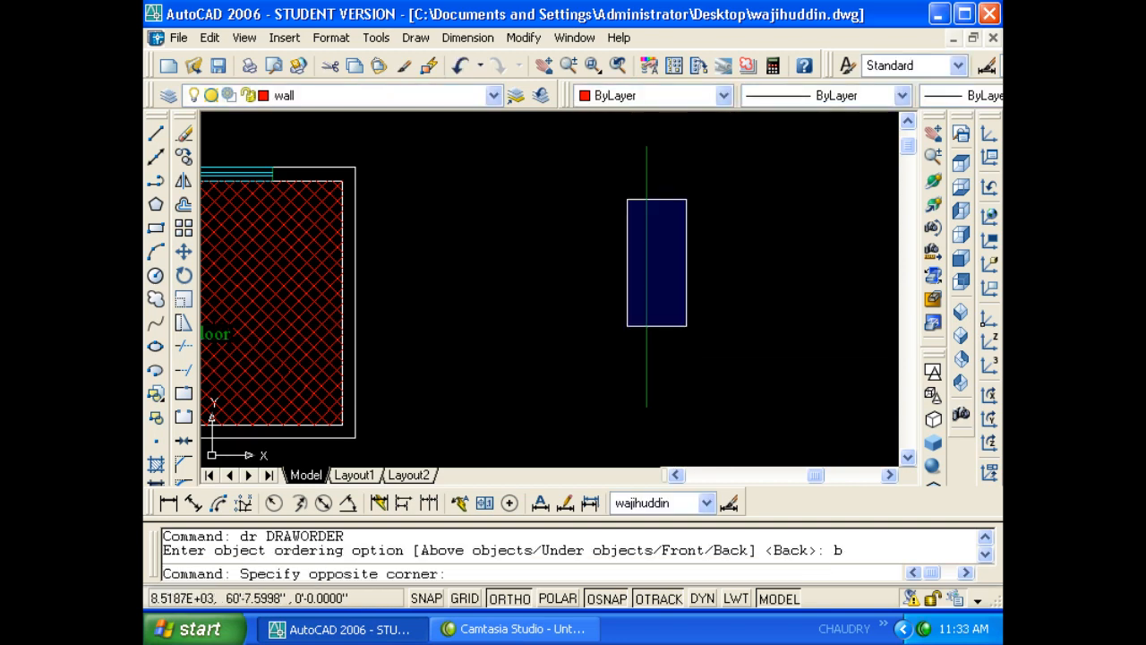
click(686, 197)
key(Escape)
key(Escape)
click(646, 179)
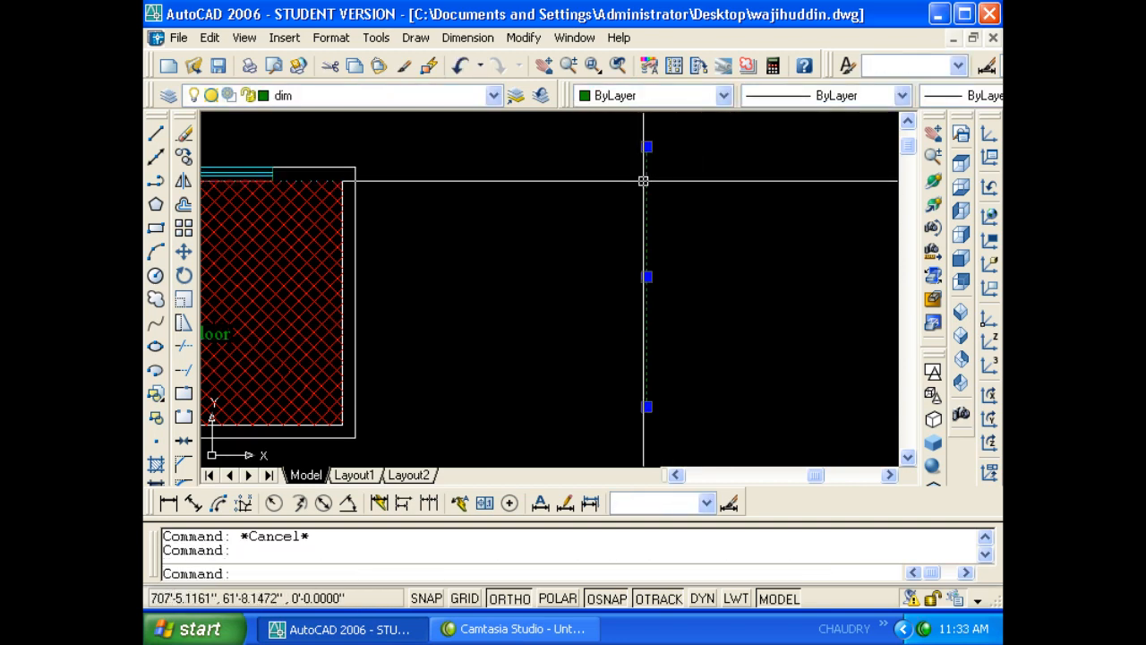
text(dr)
key(Return)
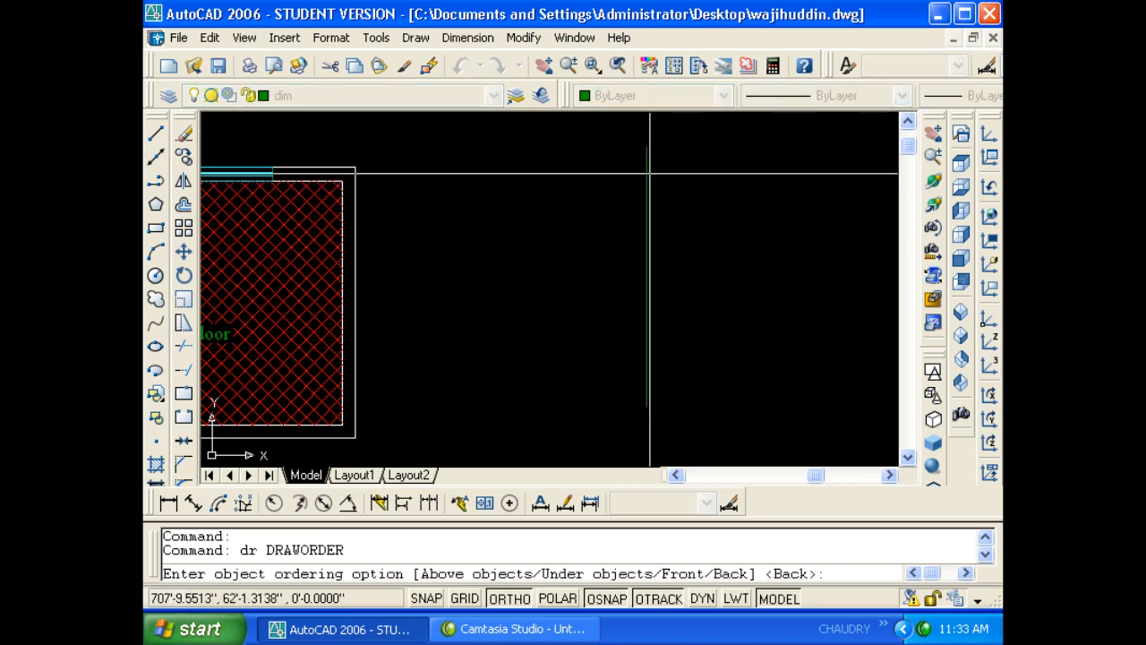
text(b)
key(Return)
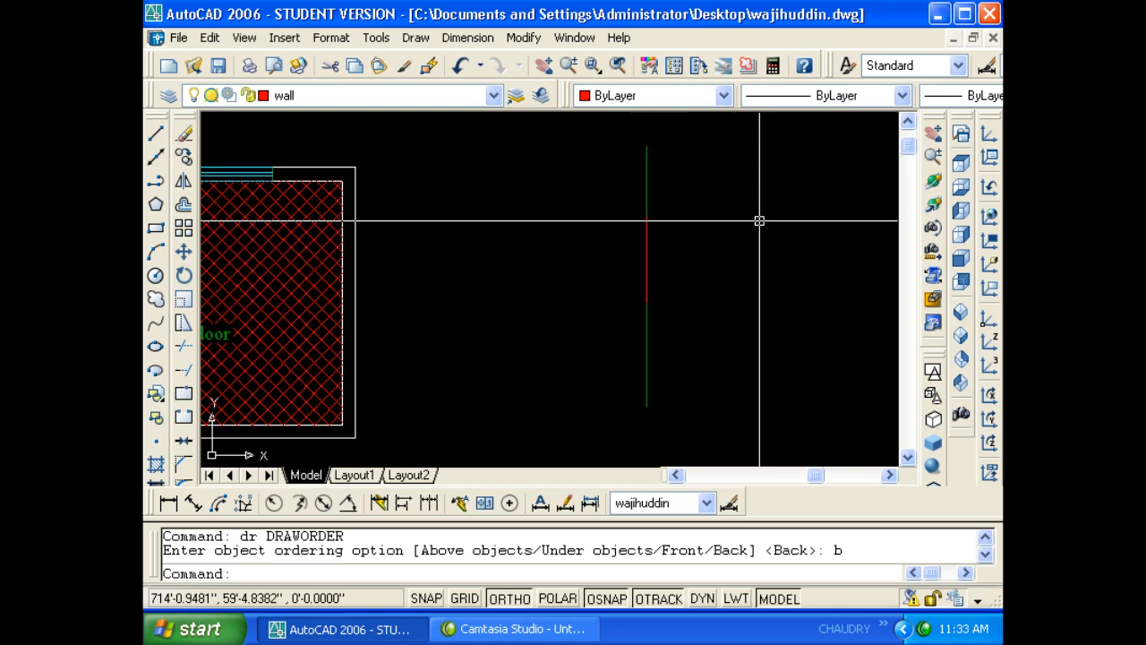
- Window-select both test lines and erase them
scroll(686, 221, down, 2)
click(690, 301)
click(609, 236)
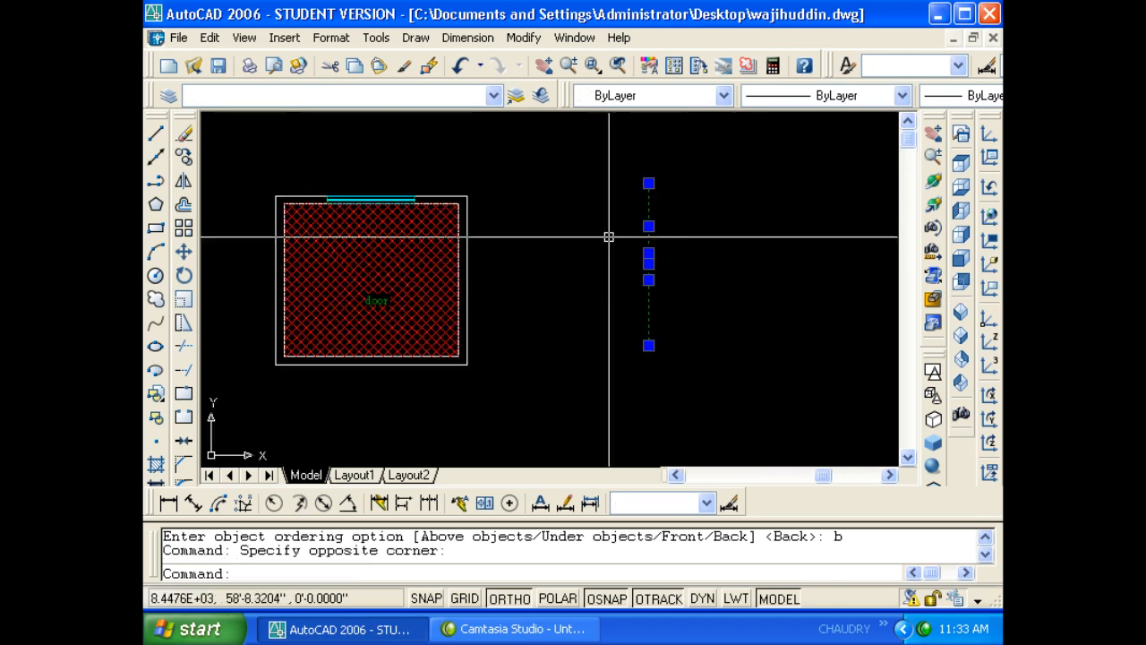
key(Delete)
click(375, 38)
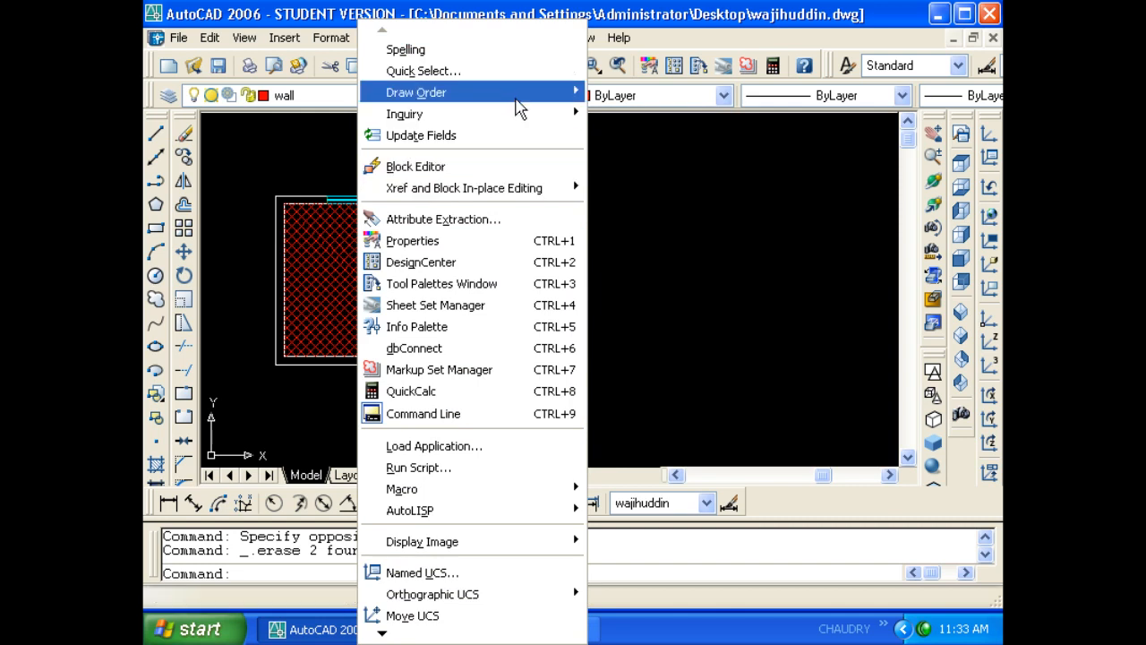
- Measure the room's top edge with DI between its outer corners, reading 17'-6"
mouse_move(502, 115)
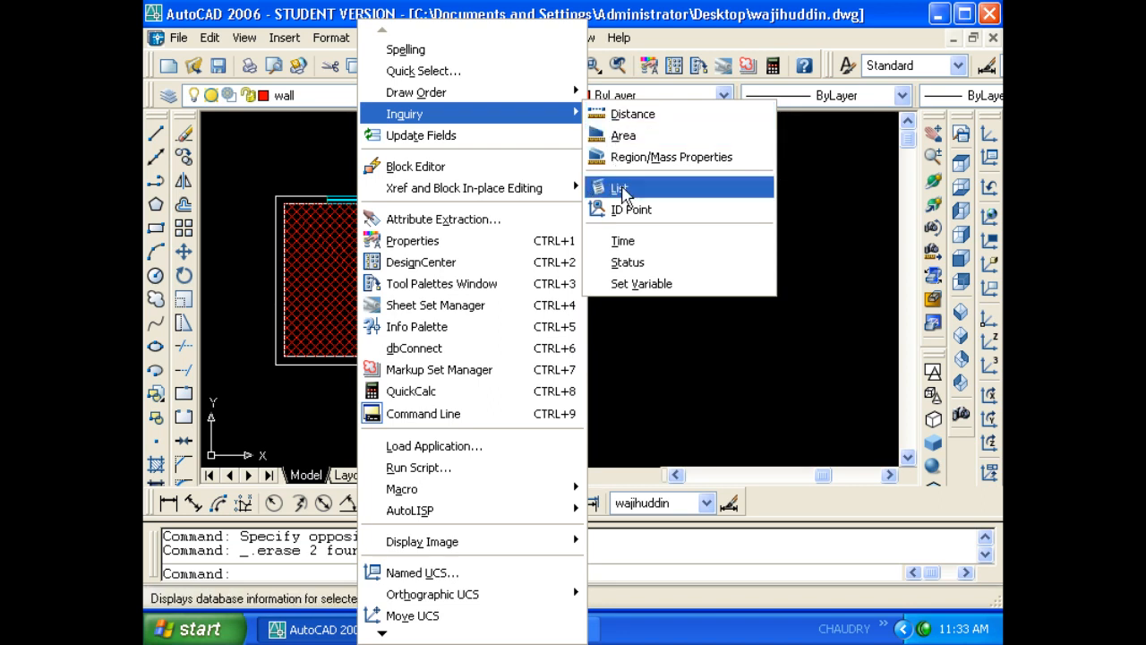
click(617, 180)
key(Escape)
text(di)
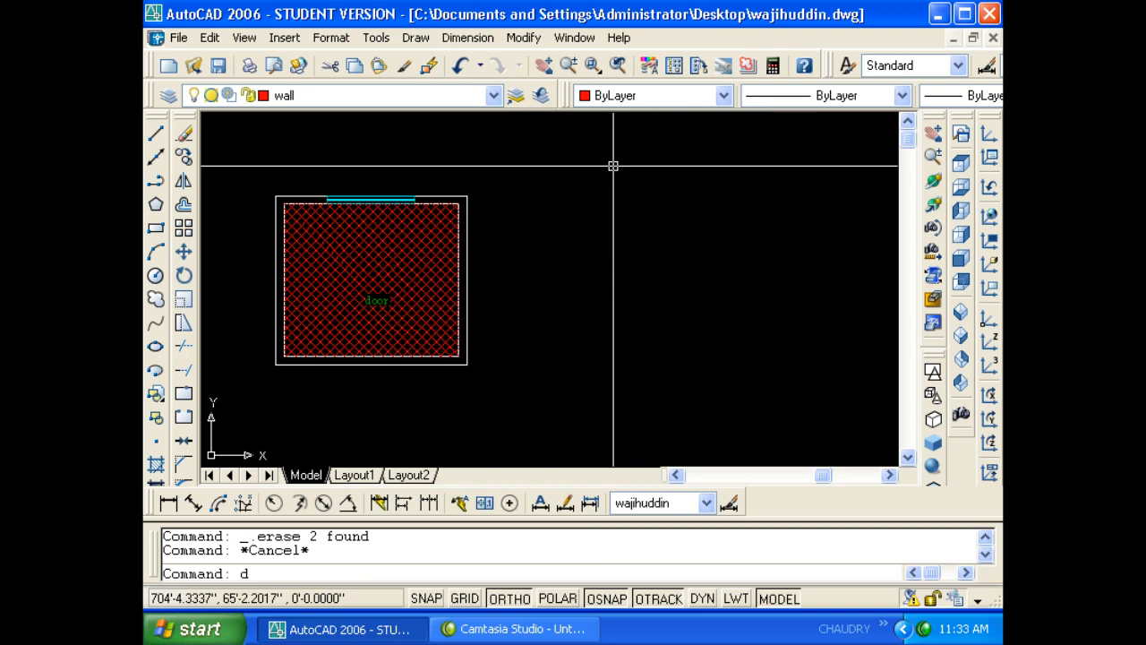
key(Return)
scroll(259, 186, up, 2)
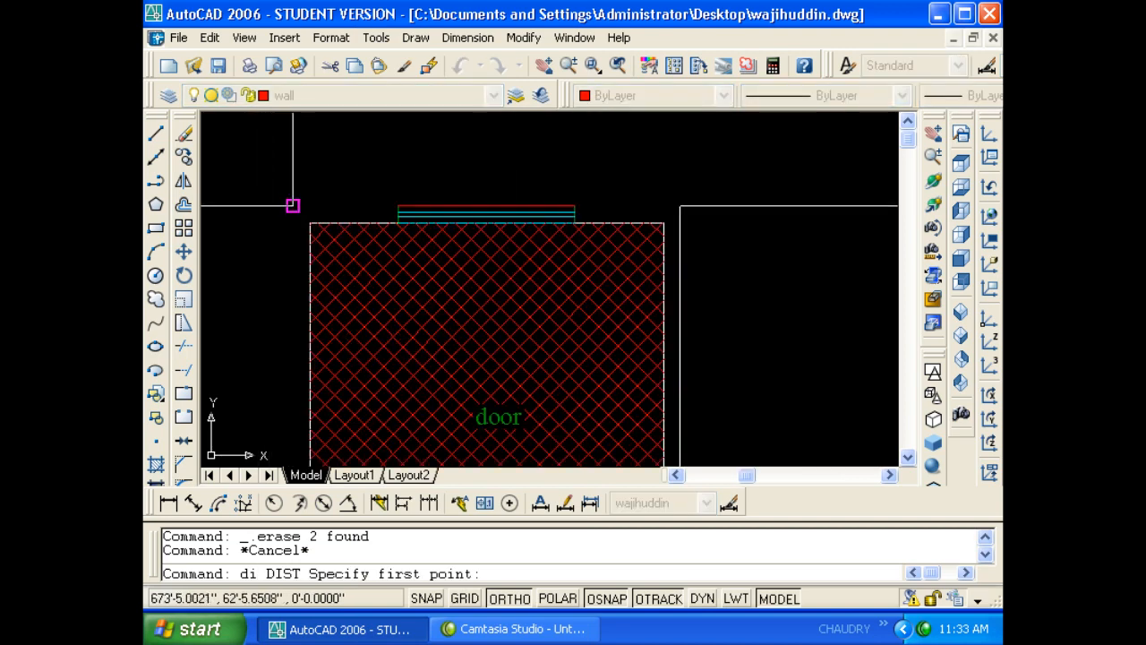
click(293, 206)
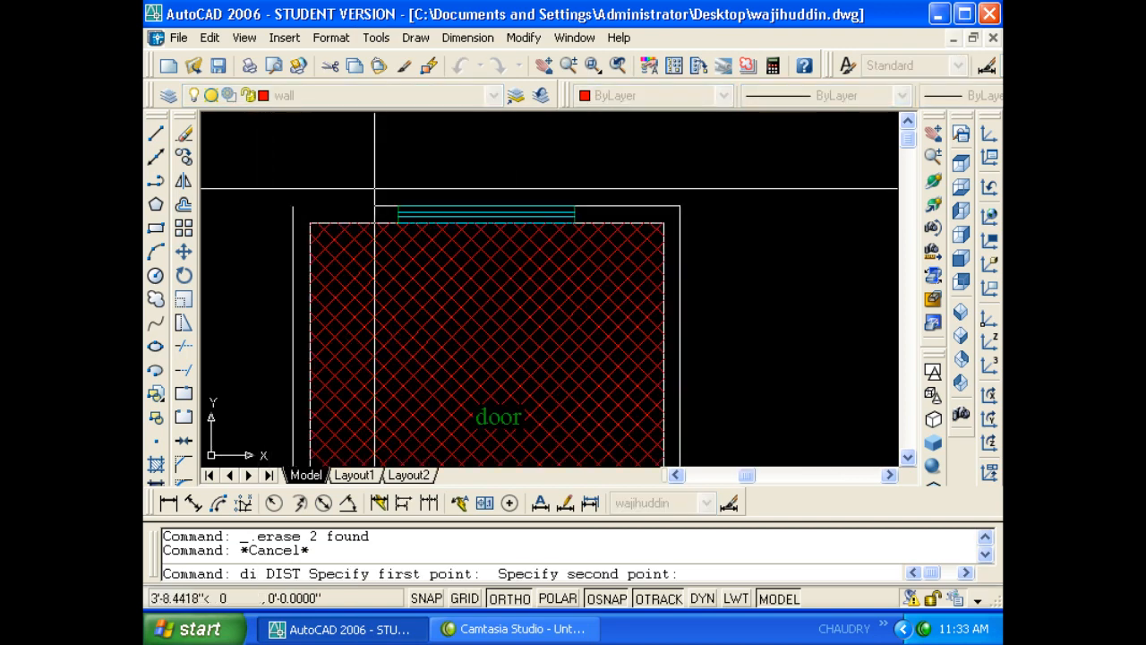
click(679, 205)
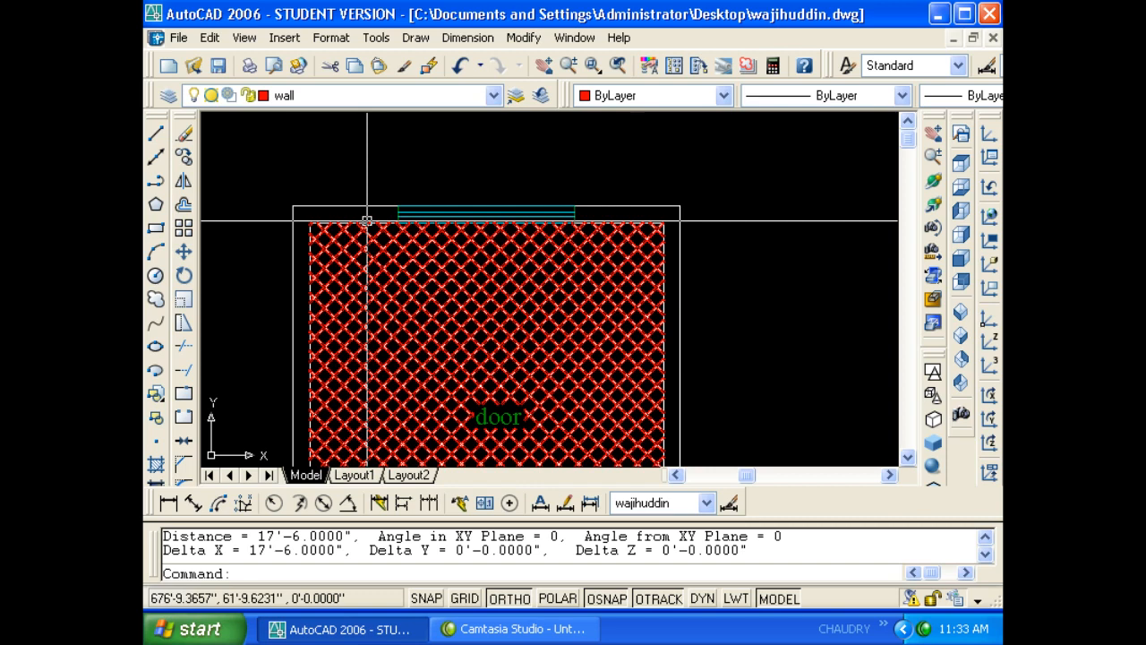
scroll(410, 209, down, 2)
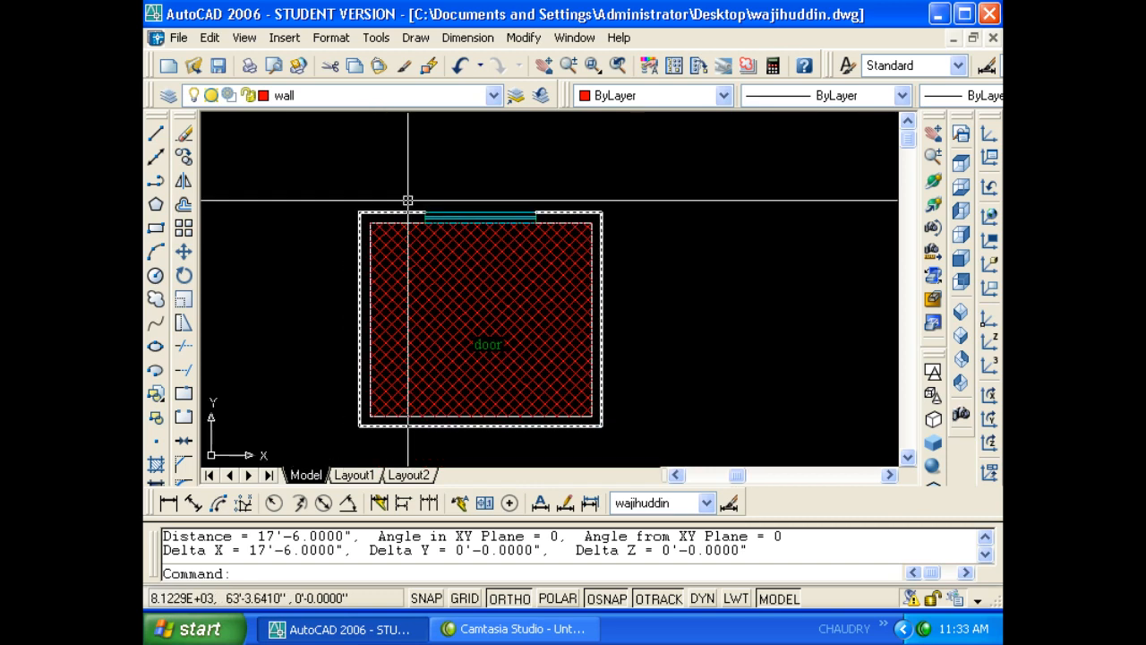
click(376, 37)
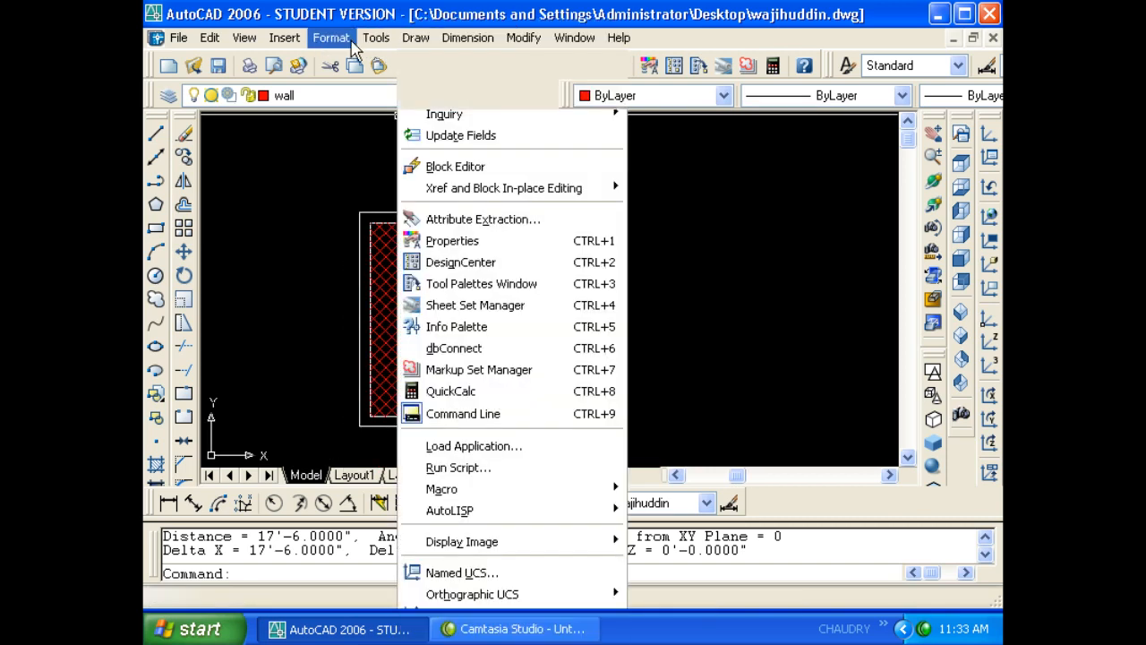
- Trace the room's four outer corners as a closed red polyline
mouse_move(503, 114)
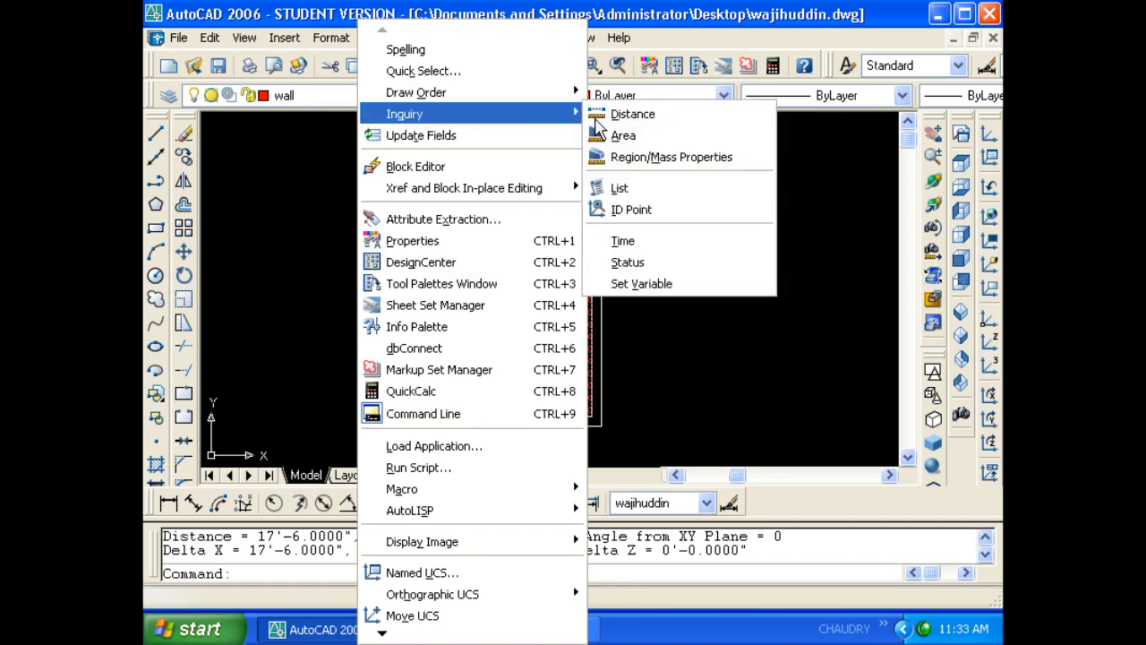
click(640, 158)
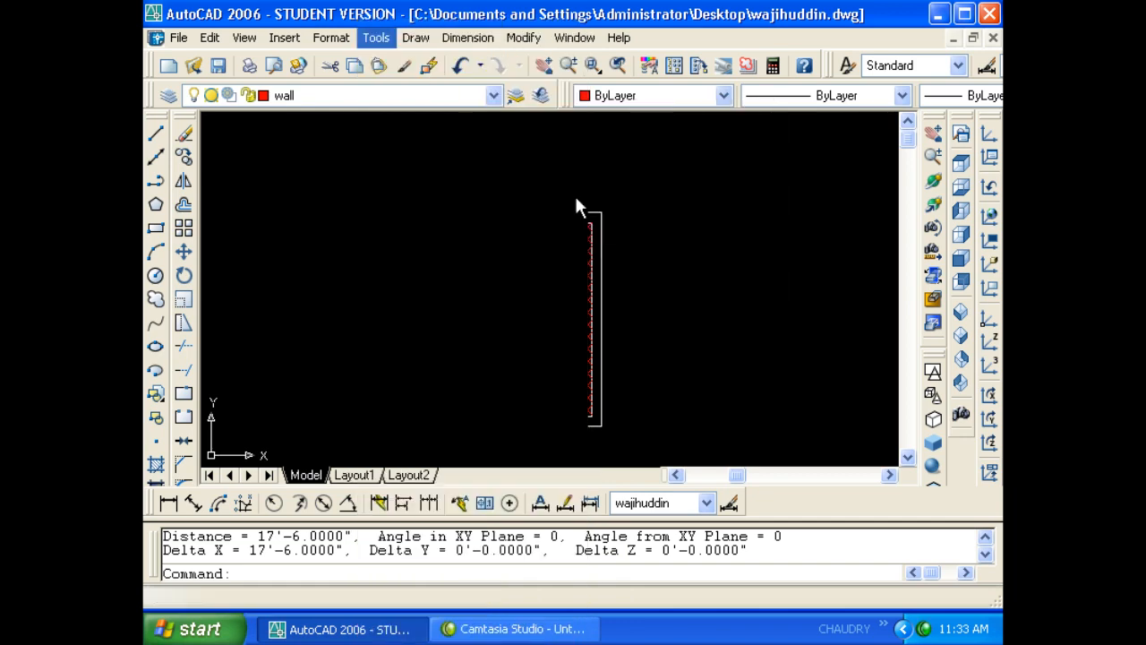
key(Escape)
key(Escape)
text(re)
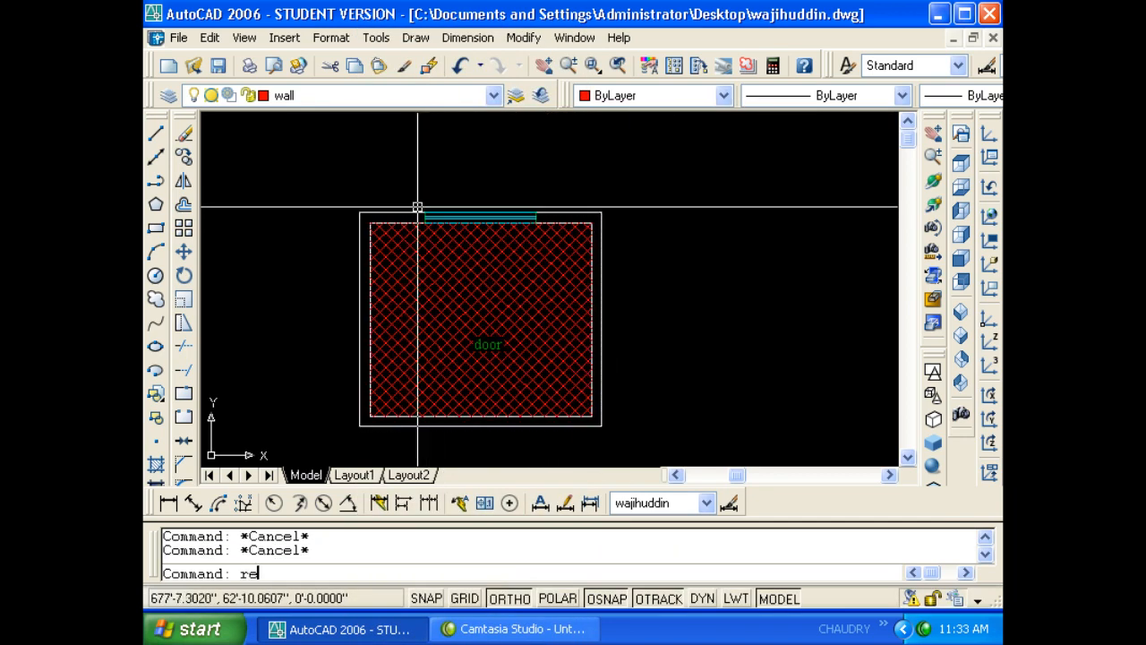
key(Escape)
key(Escape)
text(pl)
key(Return)
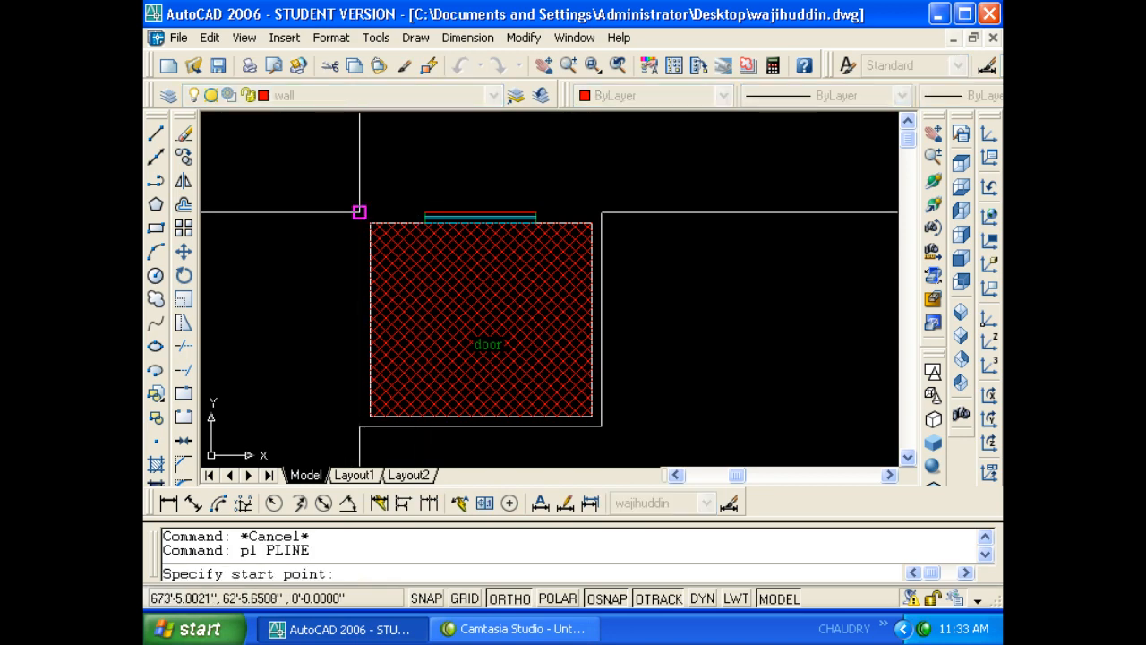
click(359, 212)
click(601, 212)
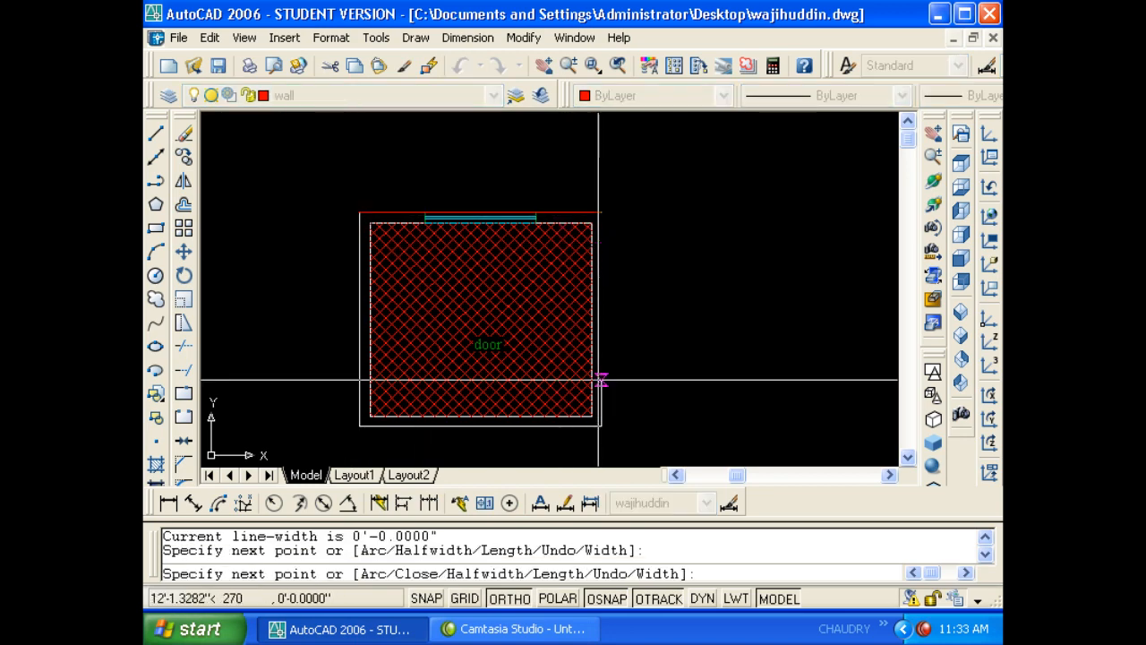
click(601, 427)
click(360, 426)
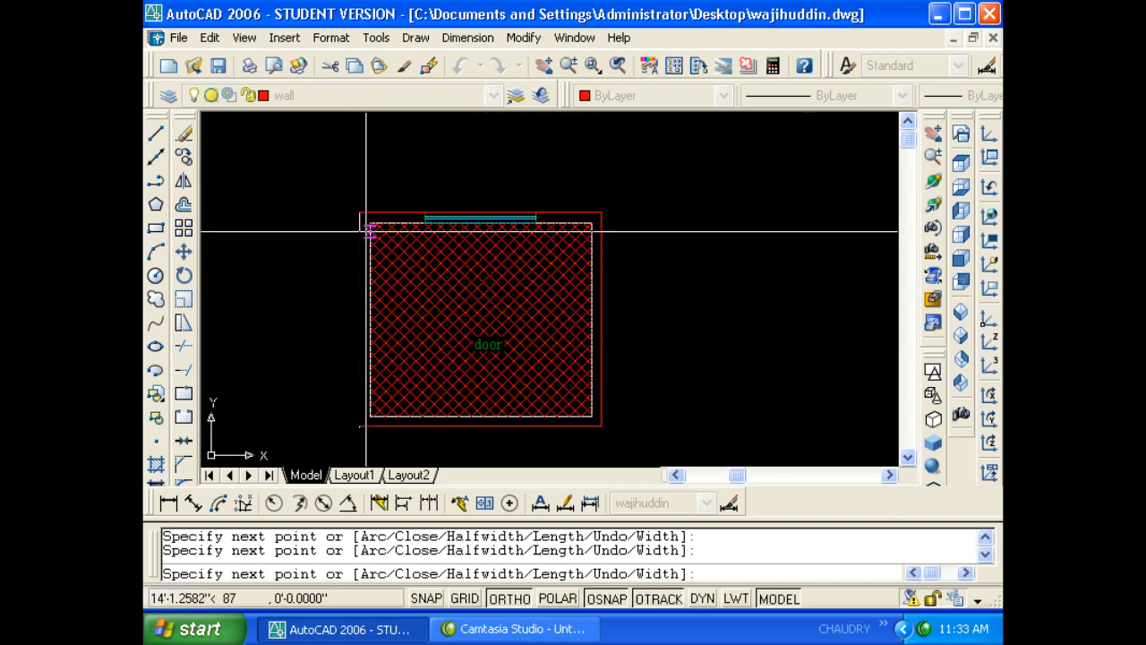
click(360, 212)
key(Return)
- Move the new polyline up so it sits above the room
text(m)
key(Return)
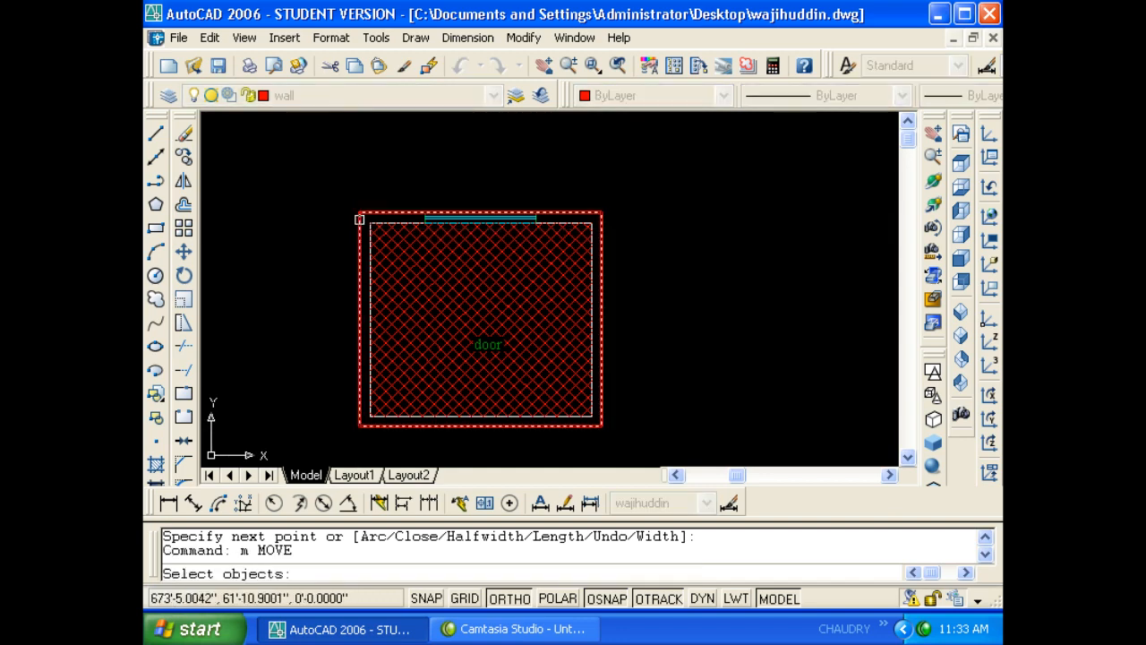
click(357, 223)
key(Return)
click(417, 188)
scroll(418, 224, down, 5)
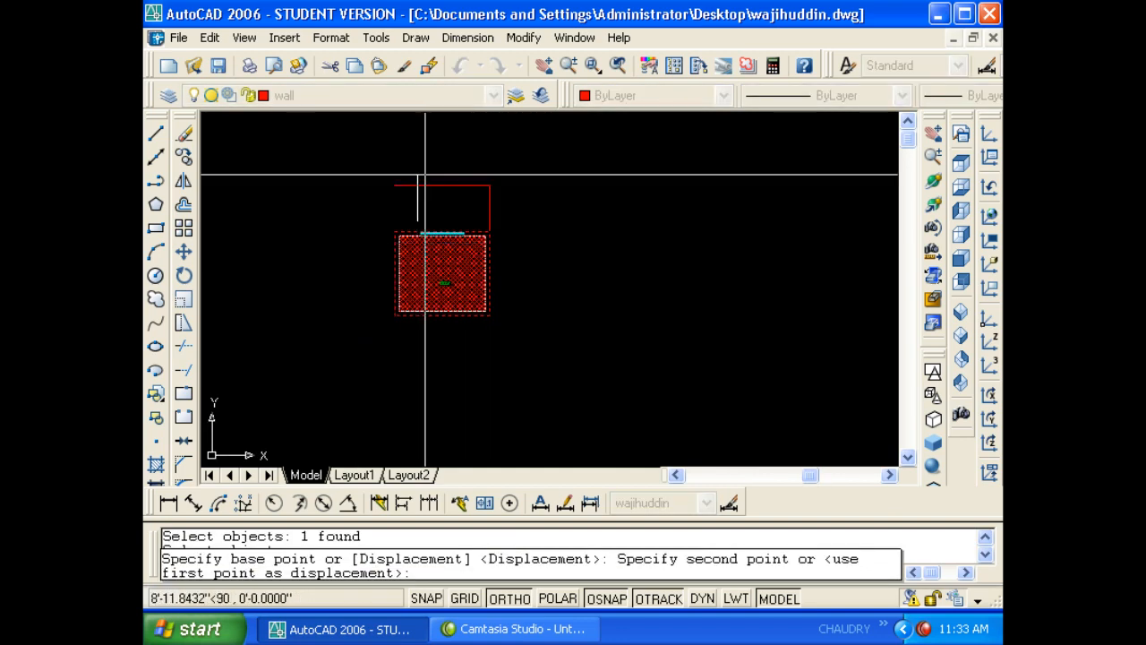
click(417, 128)
scroll(450, 192, up, 2)
middle_drag(450, 193, 458, 263)
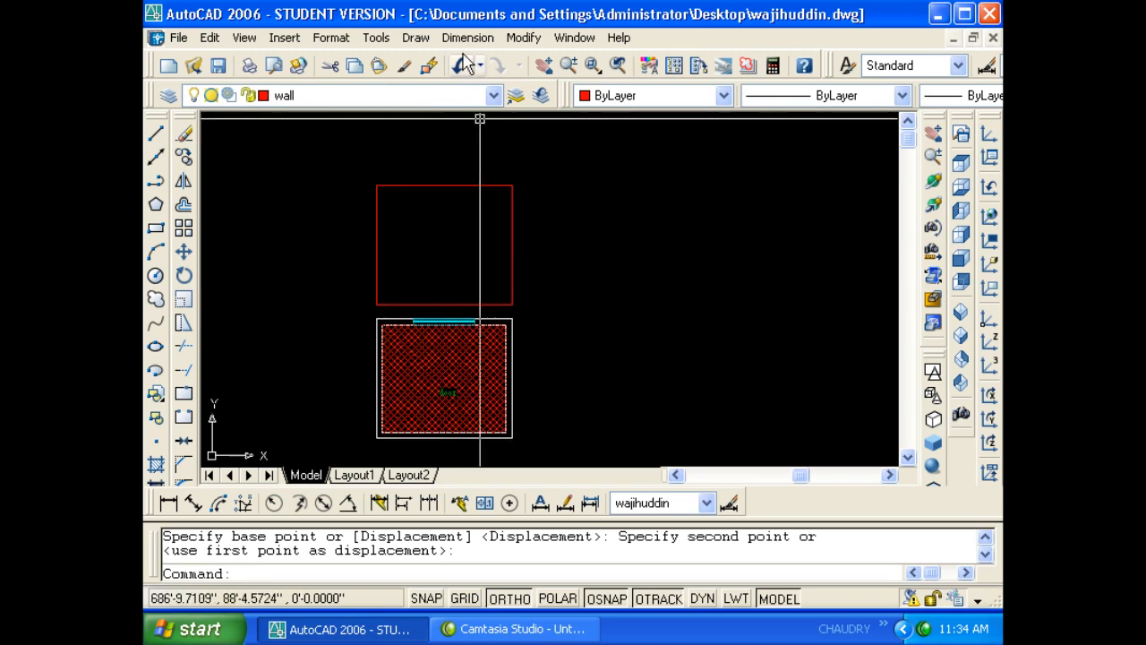
click(416, 38)
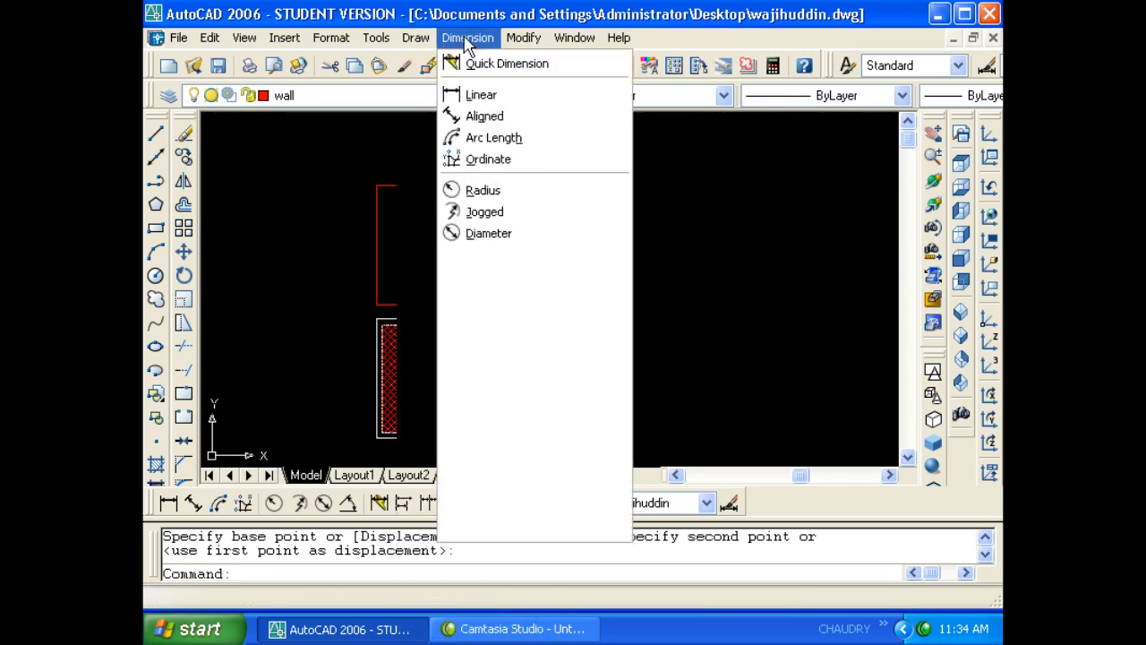
- Measure the red rectangle's area by Object with Inquiry > Area: 271.25 square feet
mouse_move(376, 38)
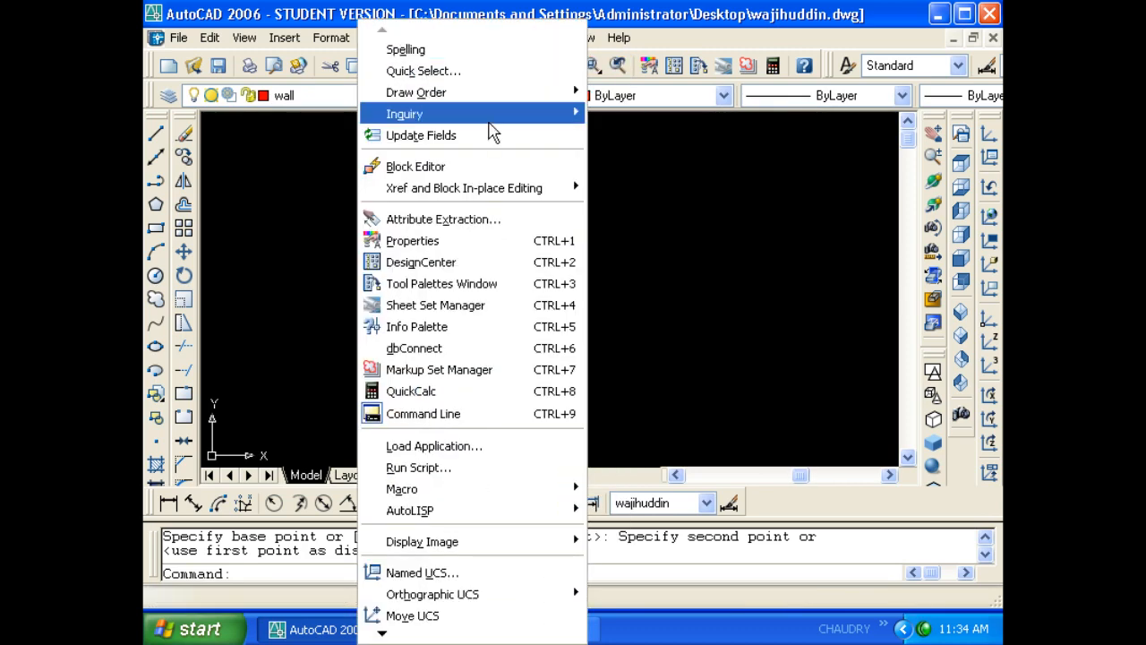
mouse_move(563, 114)
click(624, 135)
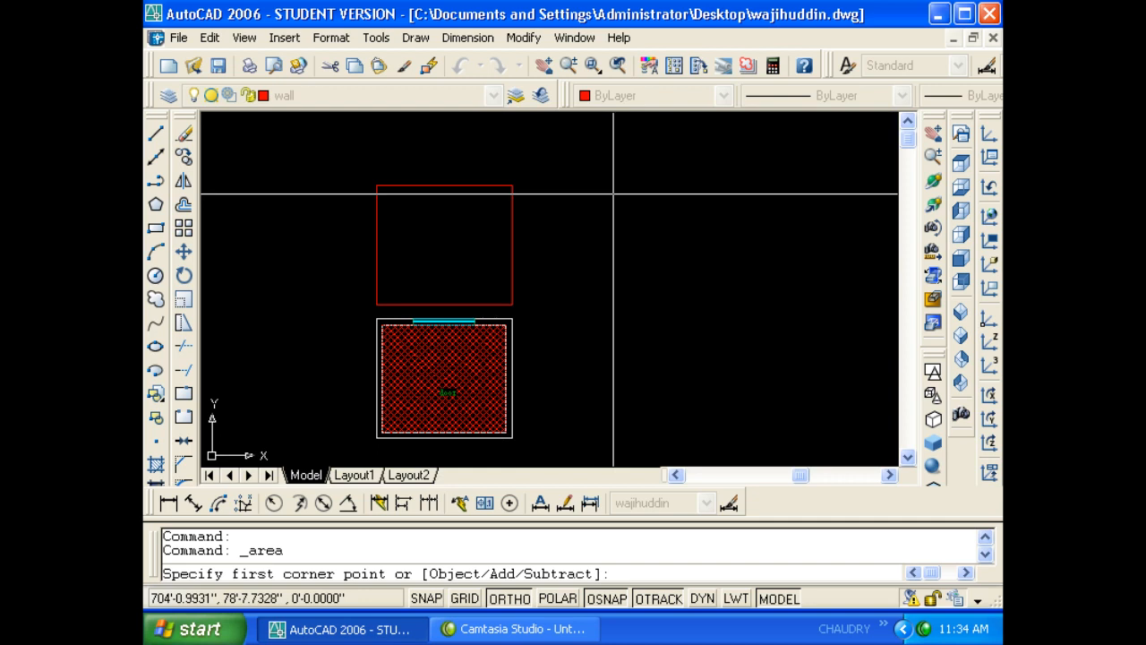
text(o)
key(Return)
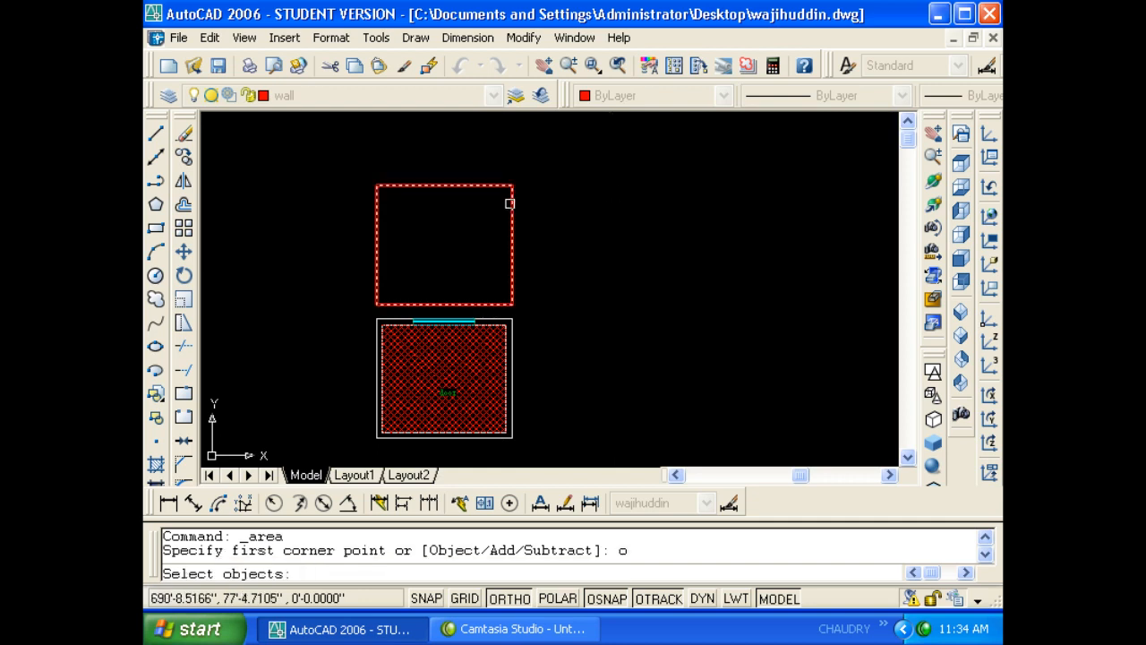
click(514, 187)
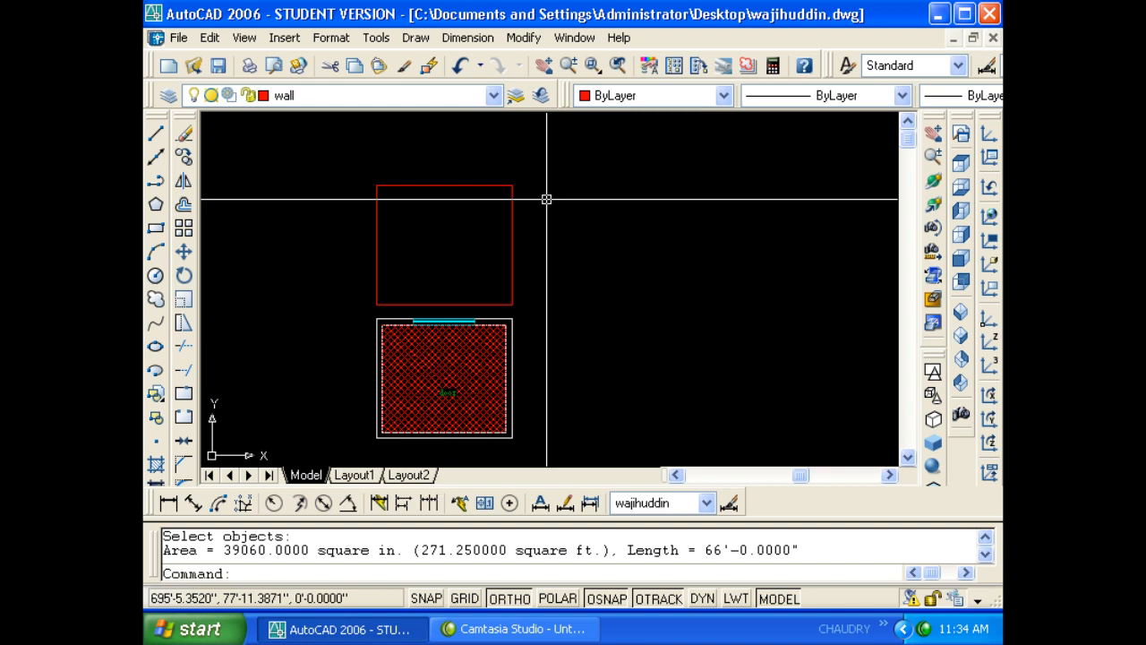
key(Escape)
key(Escape)
- Repeat the measurement with AA and check the text window for length 66'-0"
text(aa)
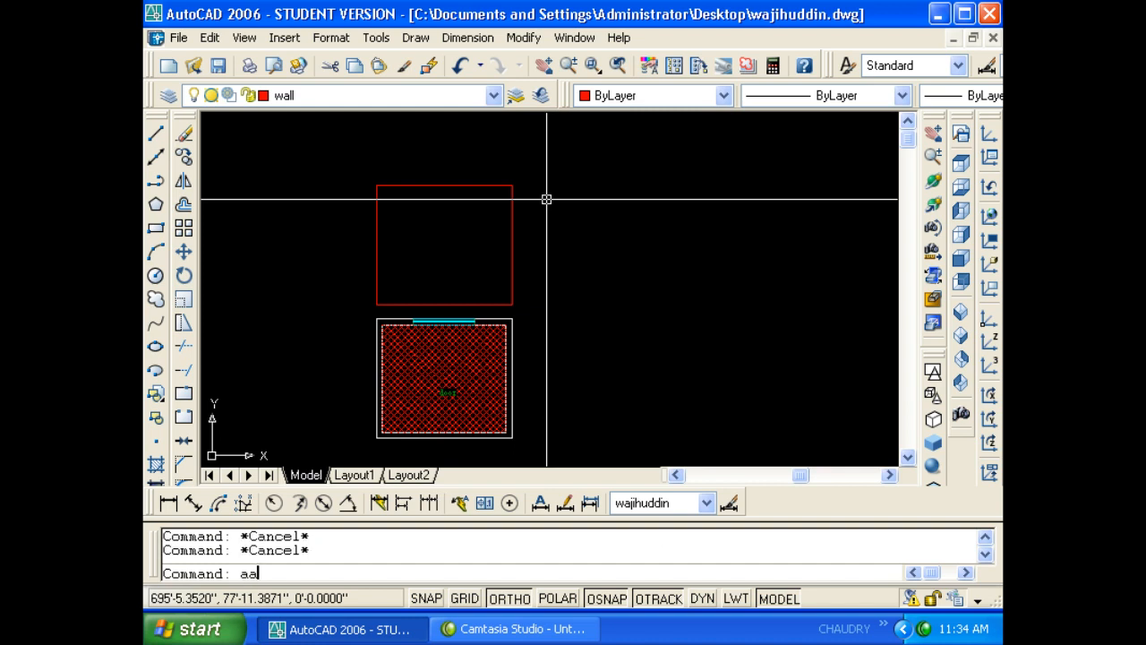
key(Return)
text(o)
key(Return)
click(513, 195)
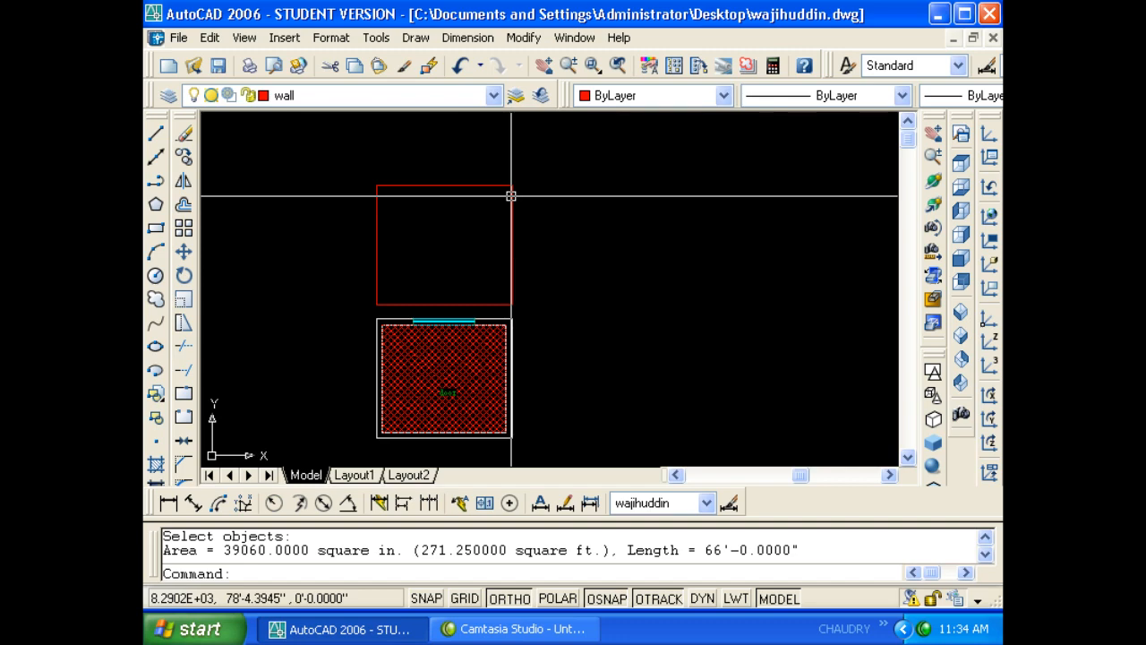
click(510, 217)
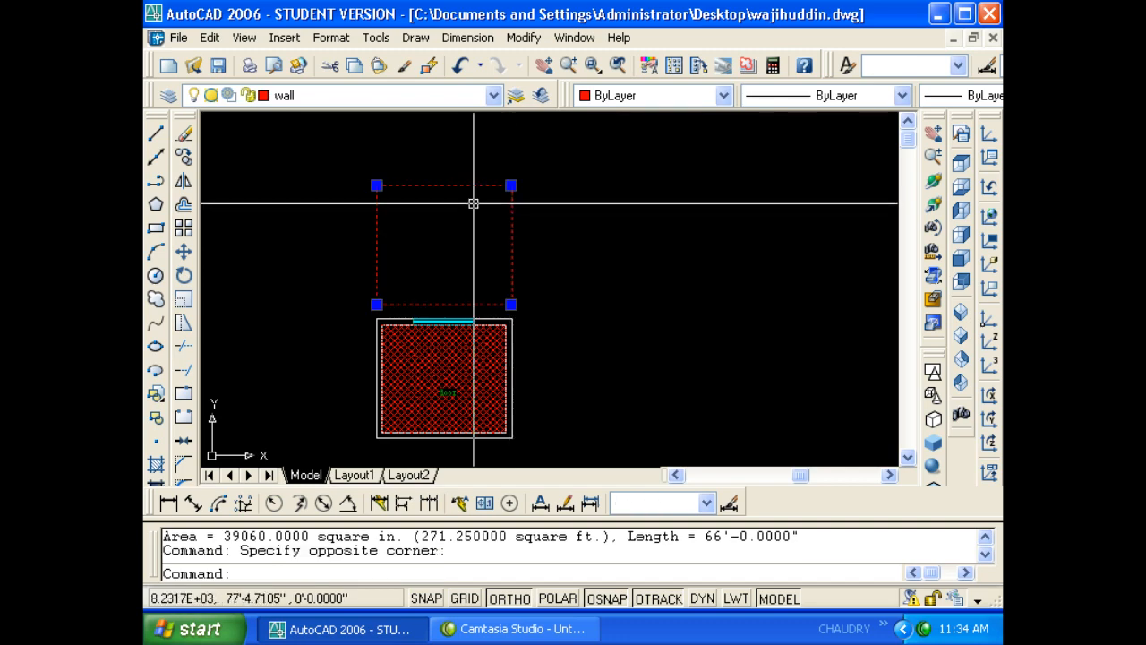
key(F2)
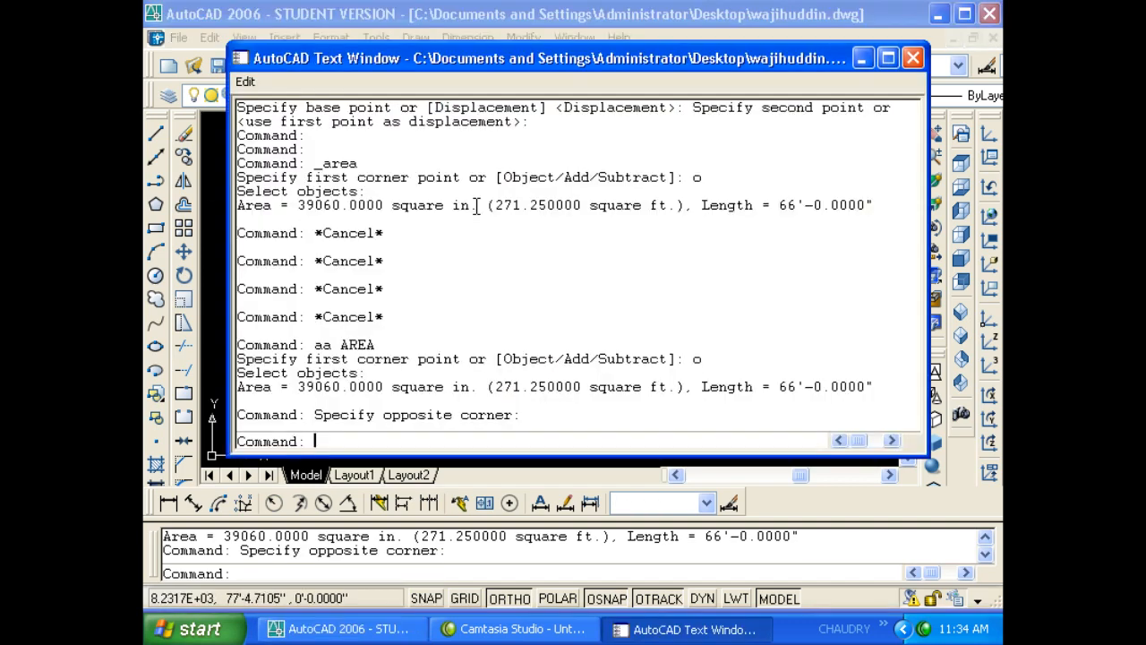
click(913, 58)
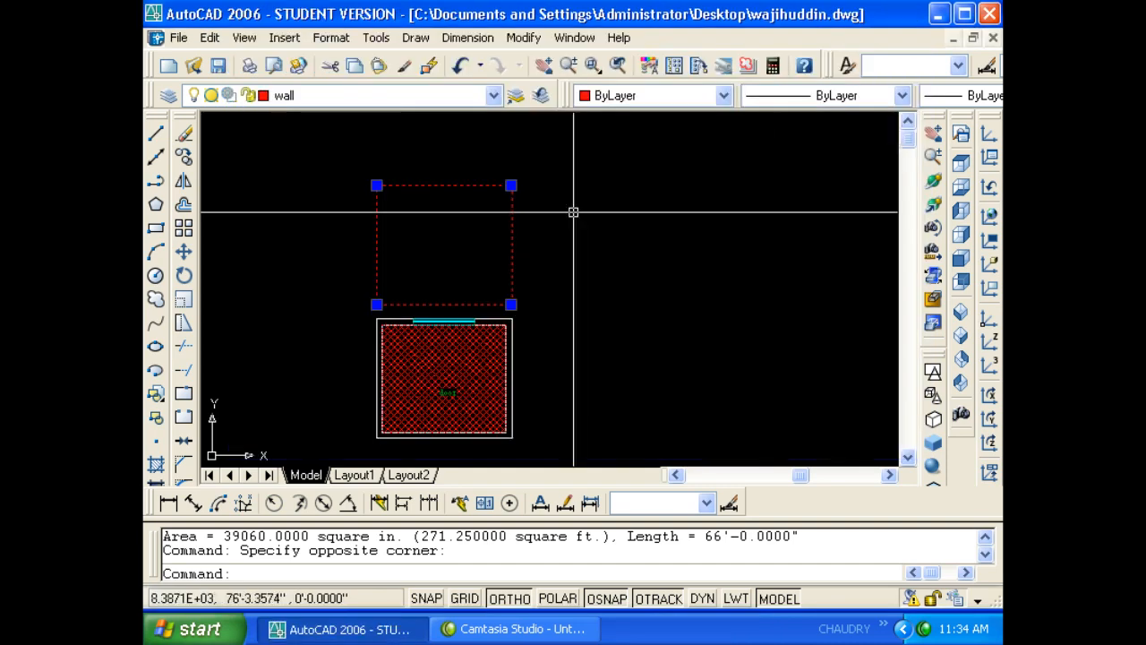
key(Escape)
key(Escape)
text(li)
key(Return)
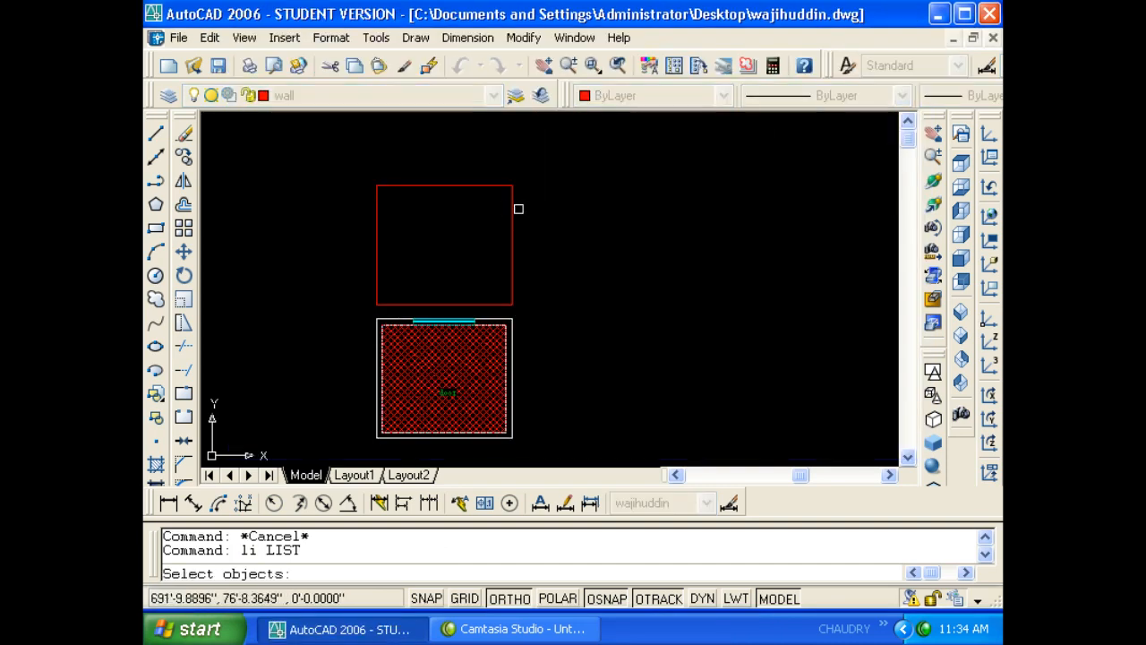
click(508, 213)
right_click(510, 224)
right_click(509, 224)
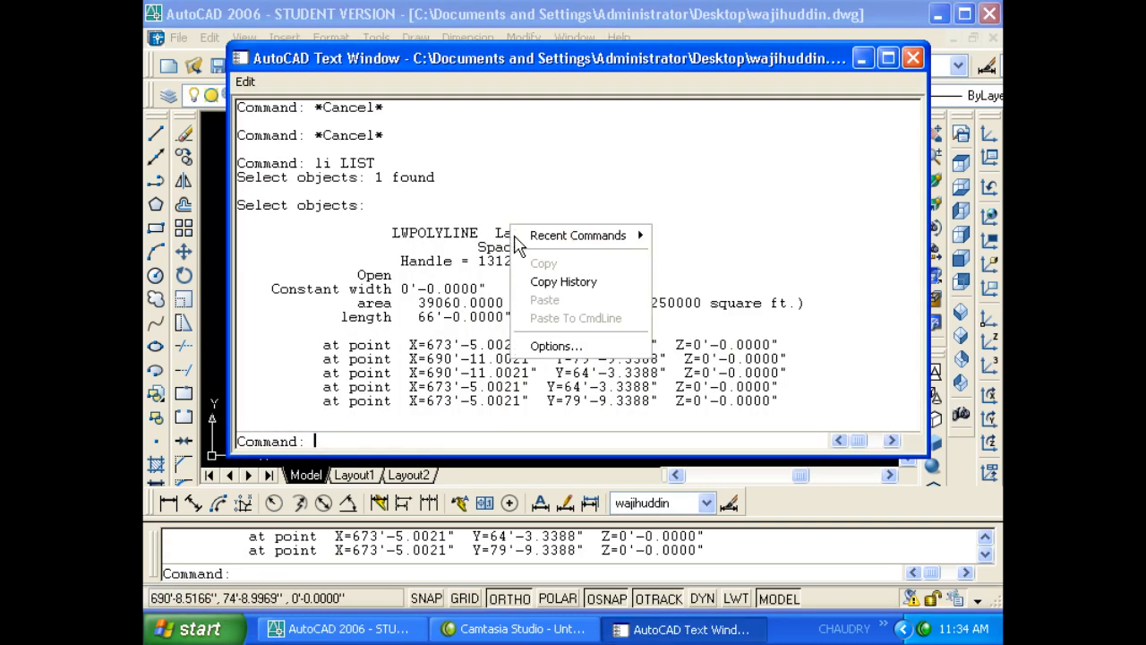
drag(674, 203, 672, 198)
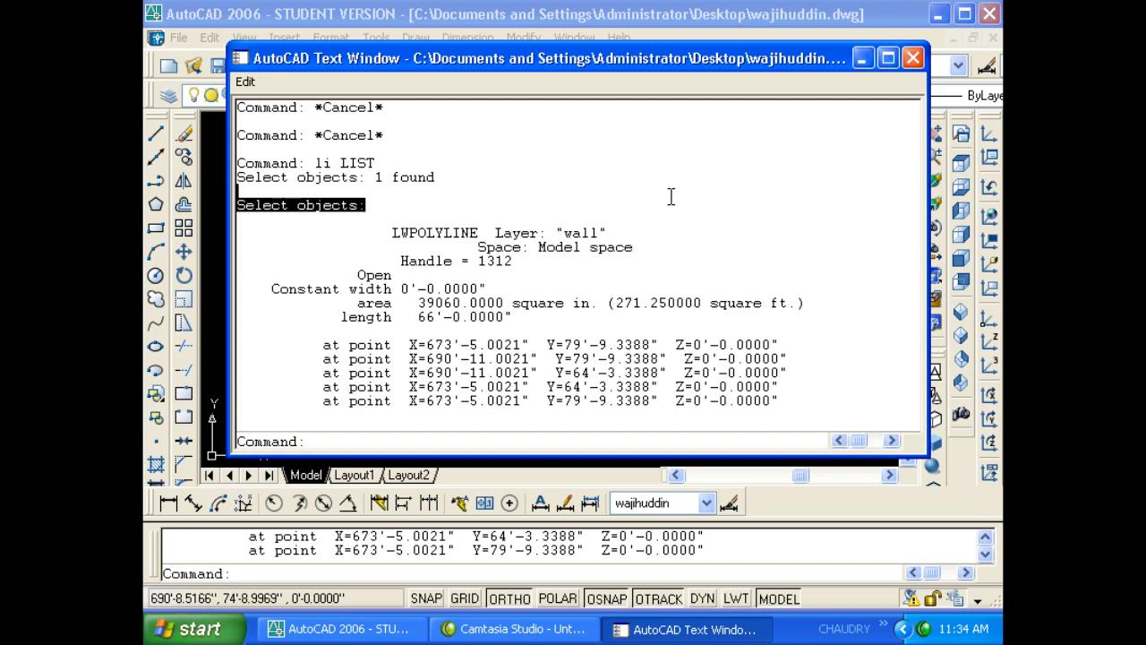
key(Escape)
key(Escape)
key(space)
key(Escape)
key(Escape)
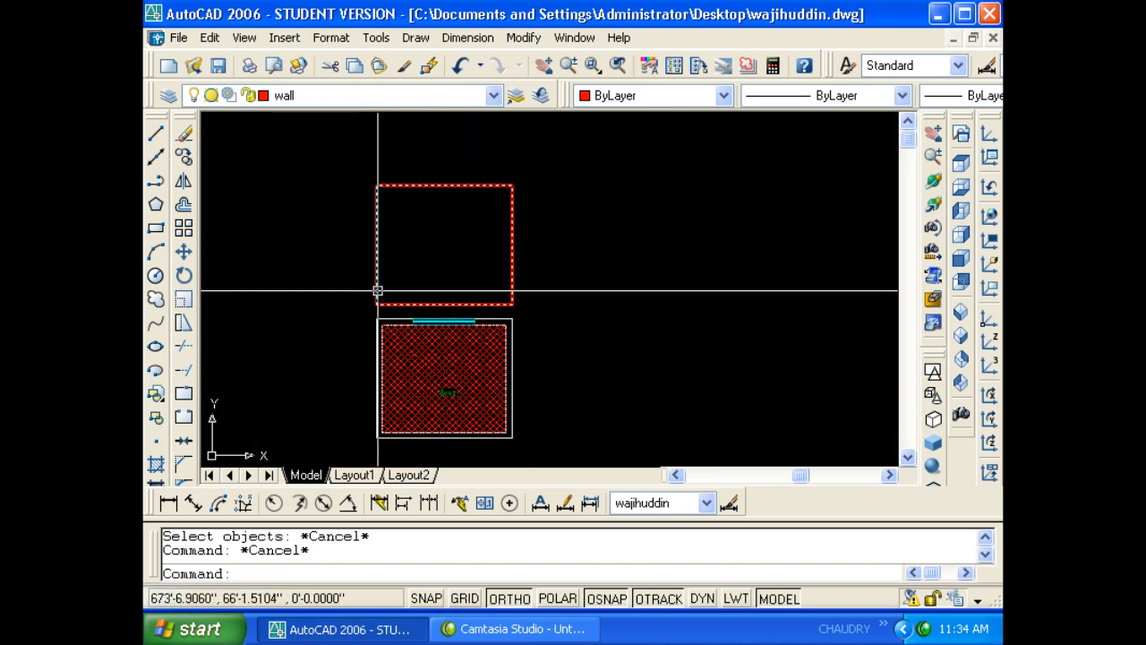
key(space)
key(Escape)
key(Escape)
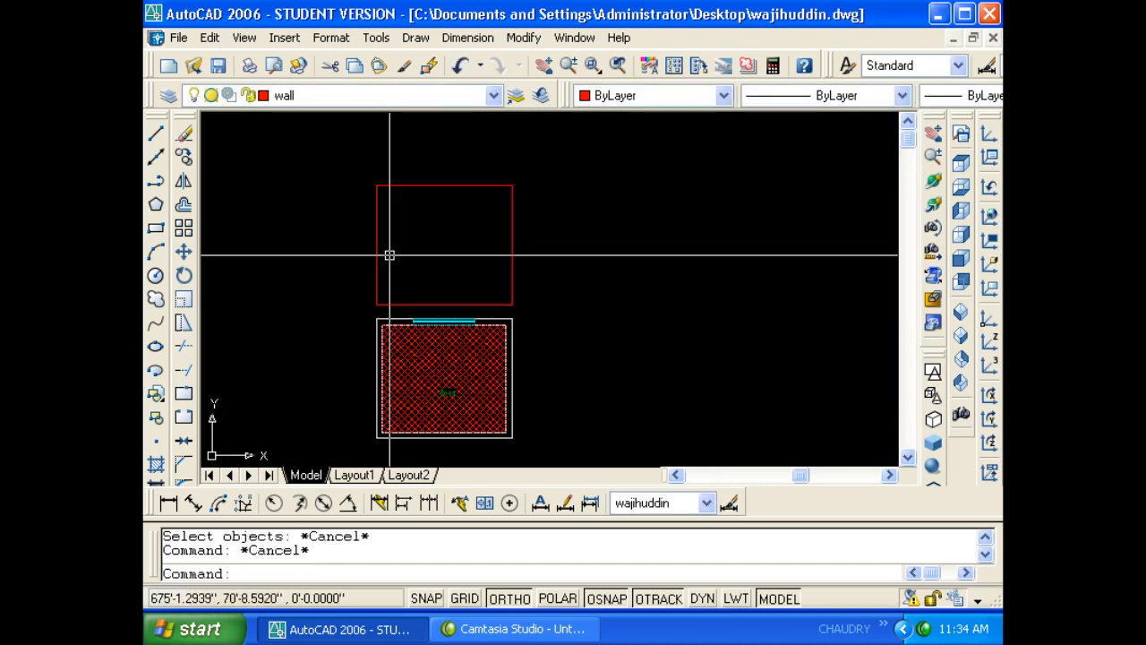
text(li)
key(Return)
click(445, 186)
key(Return)
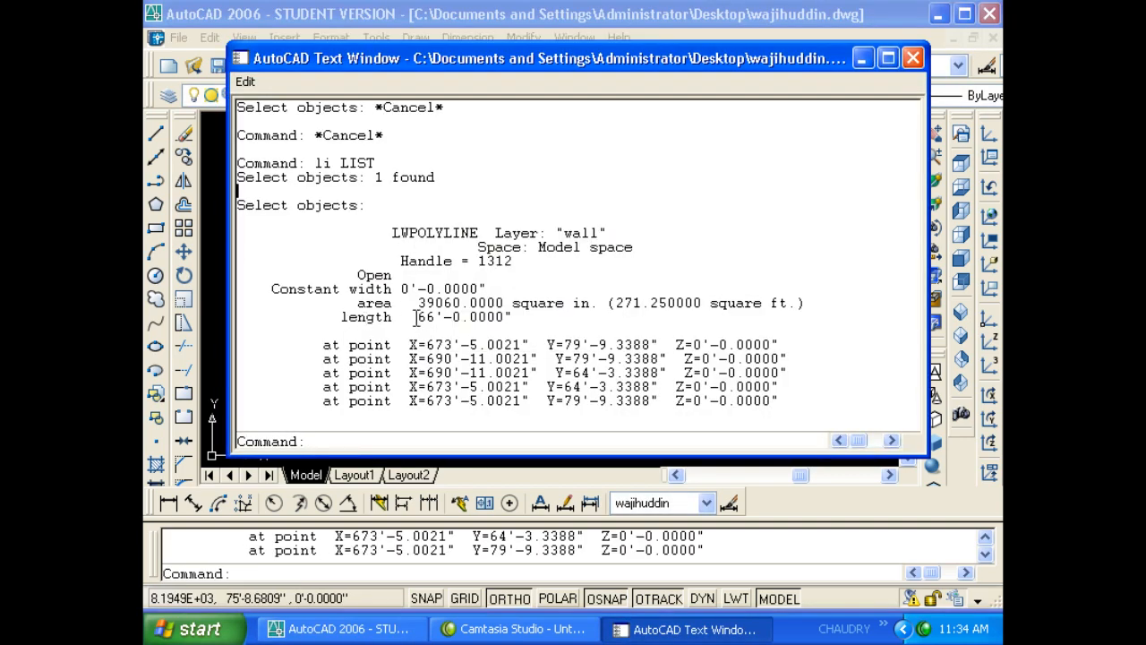
drag(415, 317, 542, 317)
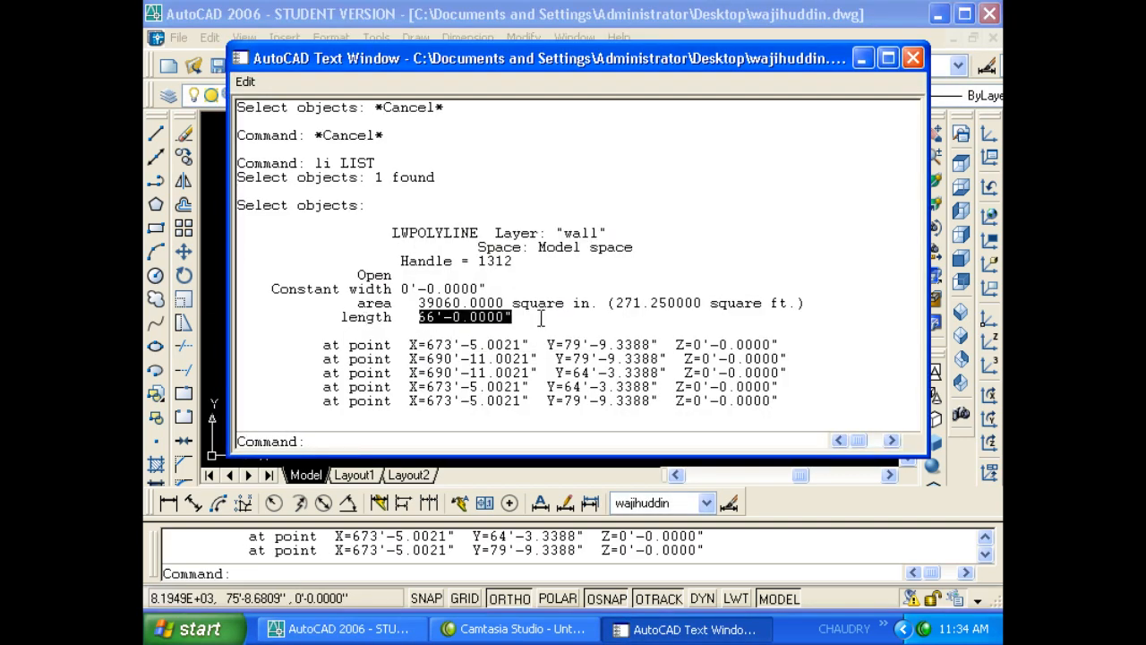
click(913, 58)
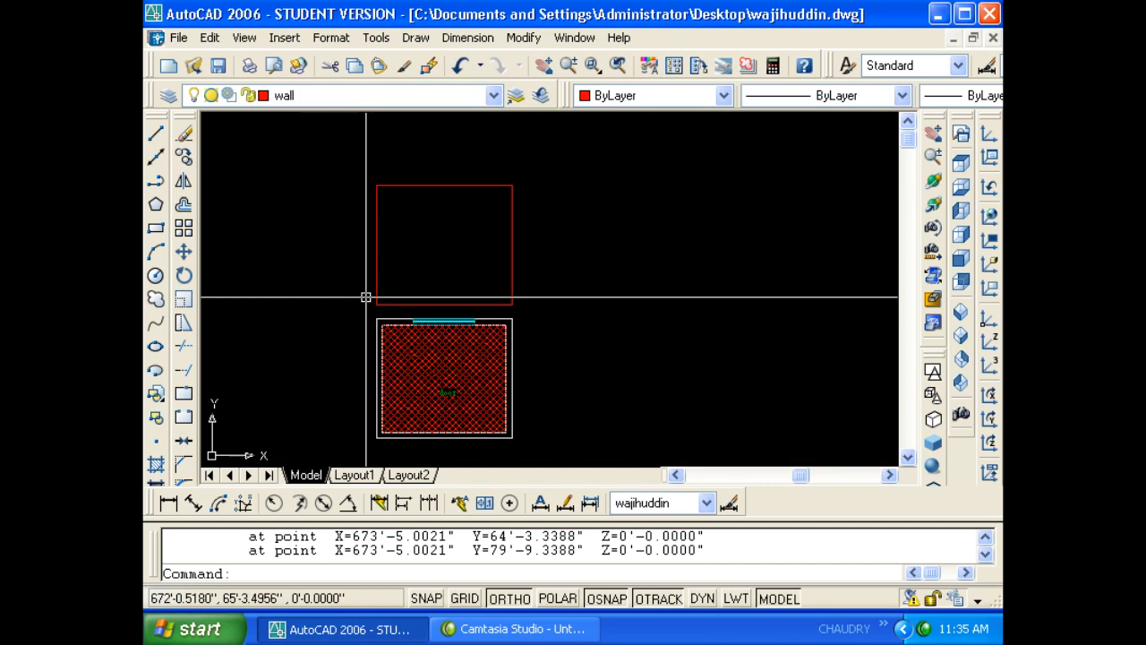
click(428, 311)
click(413, 257)
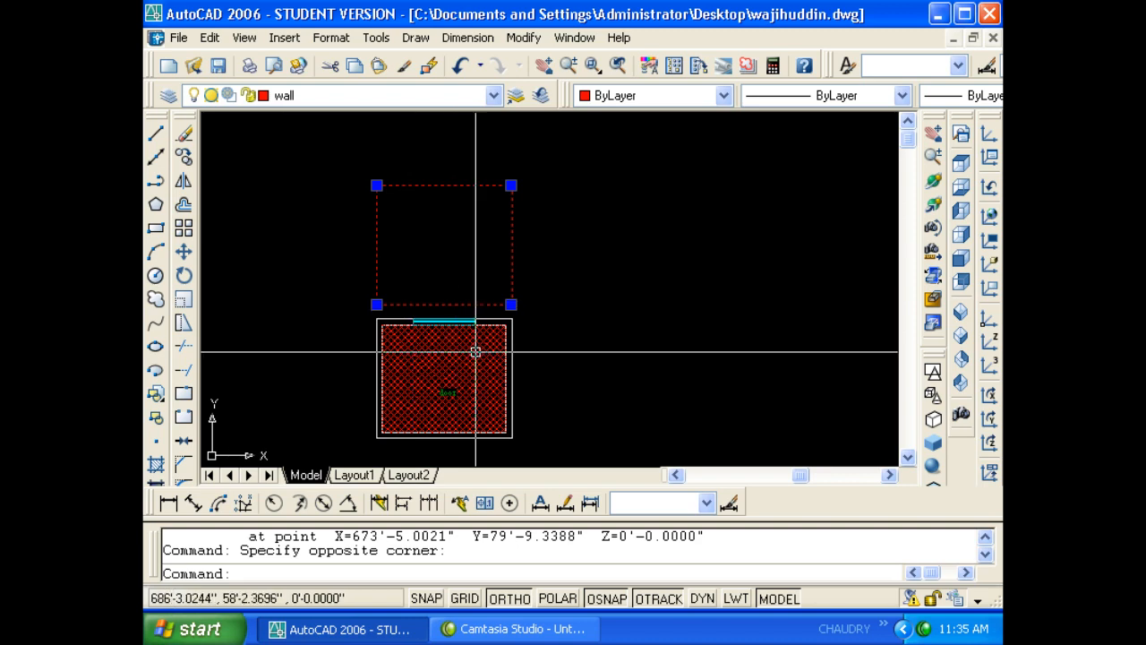
- Start a new rectangle with REC, then cancel it after the first corner
key(Escape)
key(Escape)
scroll(455, 313, up, 4)
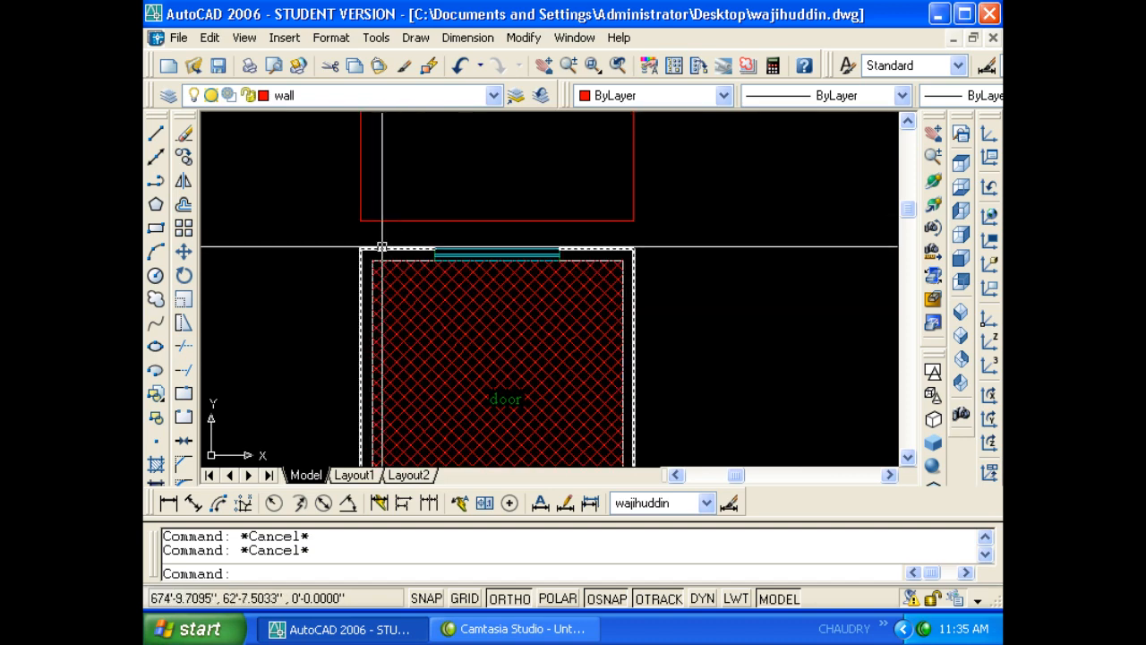
text(rec)
key(Return)
scroll(383, 247, up, 6)
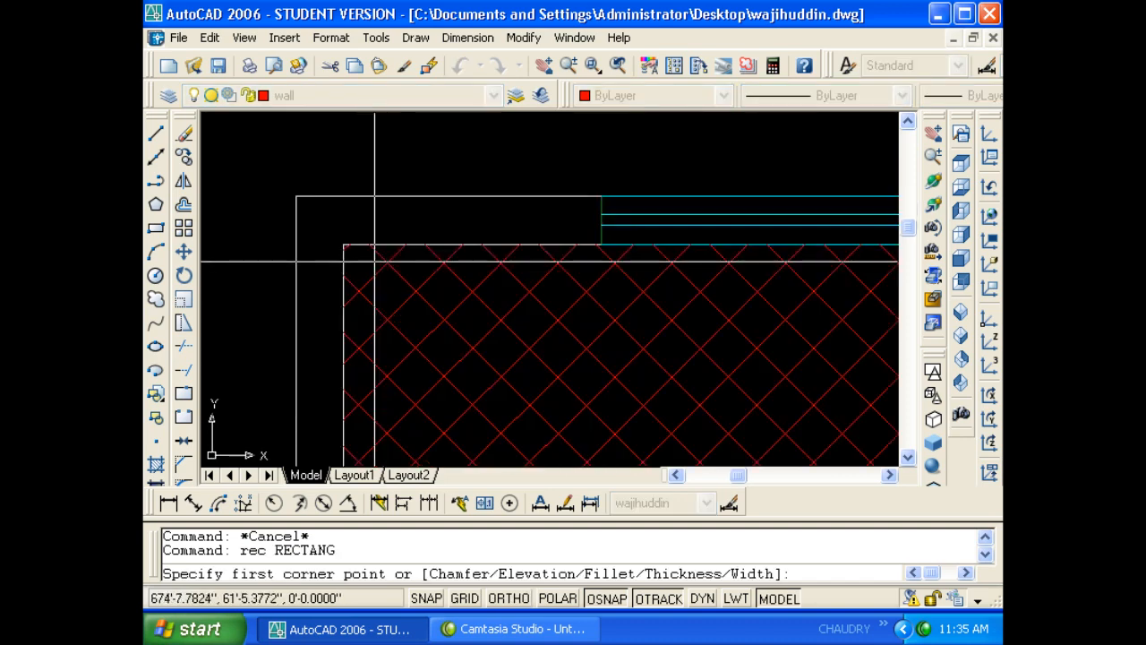
click(343, 222)
scroll(359, 237, down, 6)
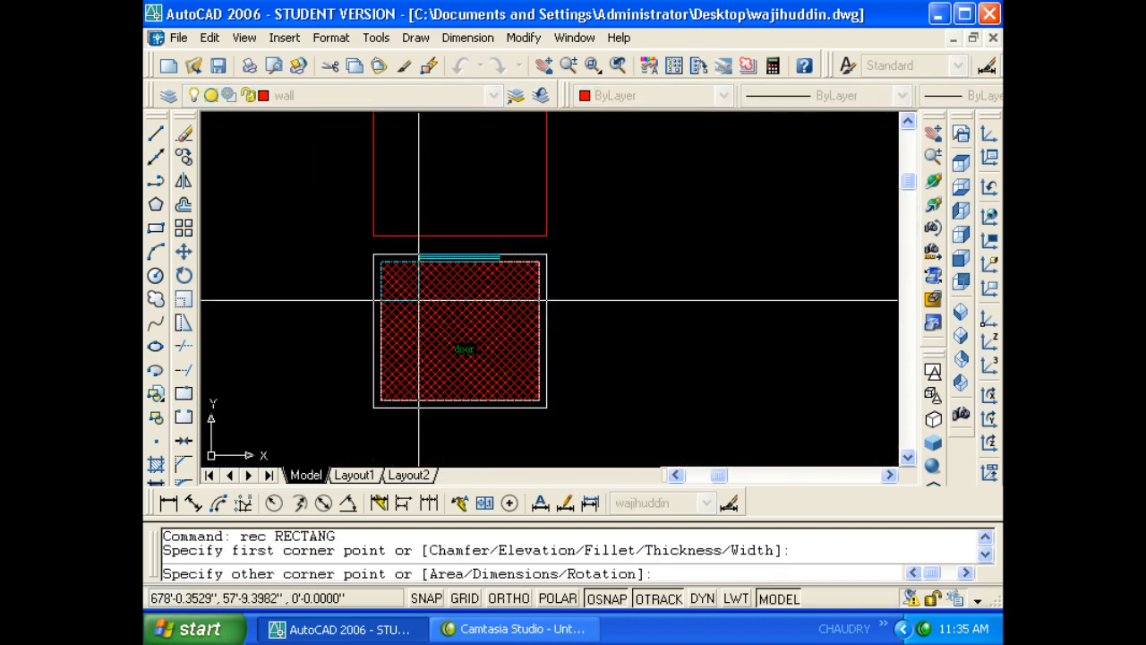
scroll(574, 421, up, 6)
scroll(582, 441, up, 5)
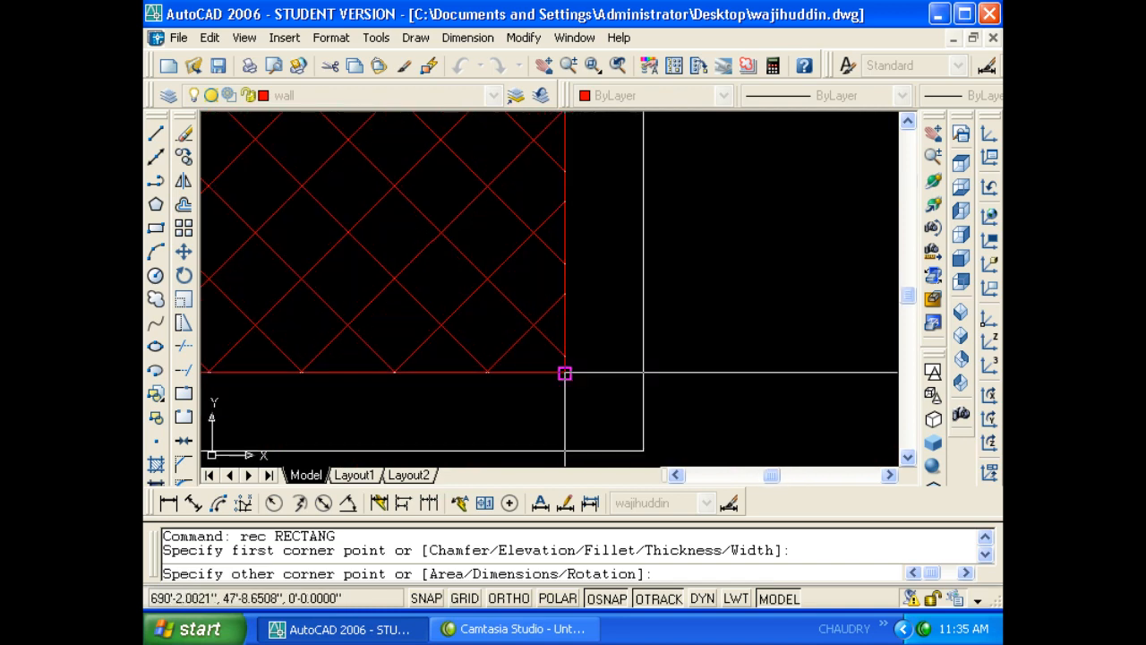
key(Escape)
key(Escape)
key(Escape)
- Move the red rectangle with M to a spot right of the room and reframe the view
text(m)
key(Return)
click(540, 374)
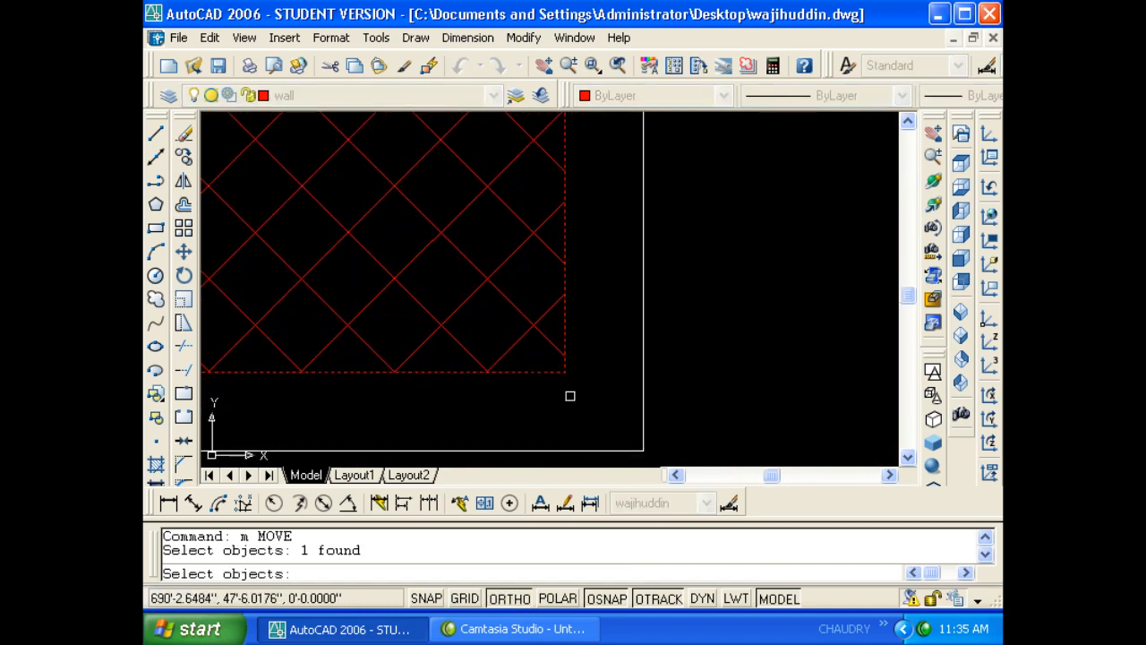
key(Return)
click(567, 393)
scroll(565, 391, down, 2)
scroll(725, 391, down, 1)
scroll(651, 393, down, 6)
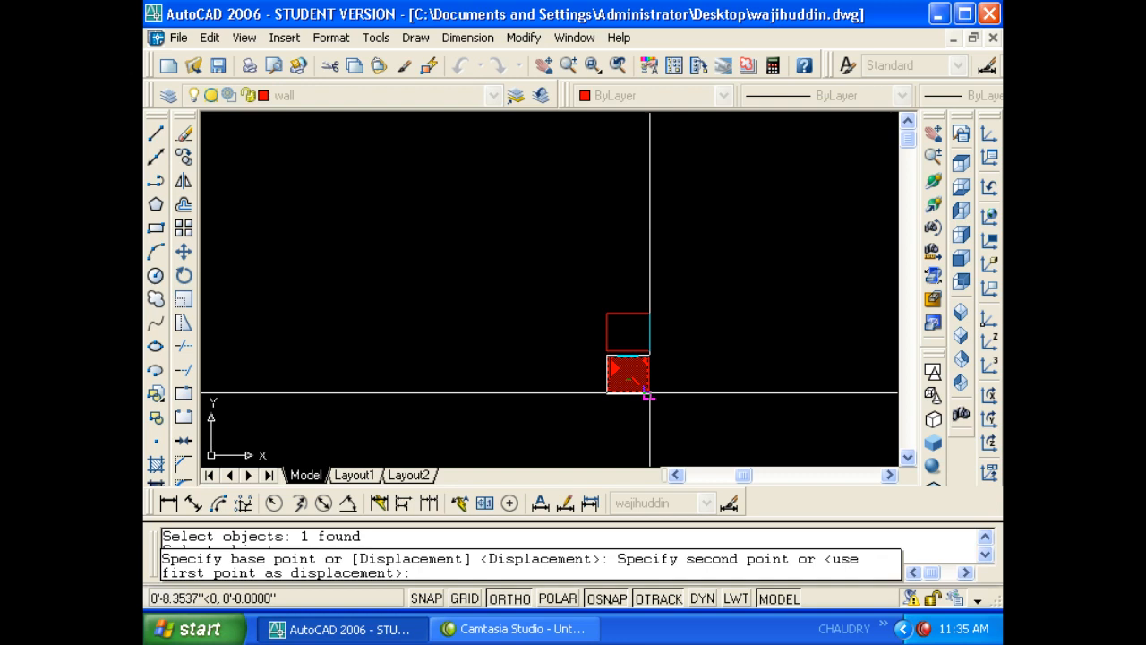
click(714, 391)
scroll(651, 363, up, 2)
middle_drag(645, 346, 485, 291)
scroll(430, 263, up, 4)
middle_drag(430, 263, 351, 231)
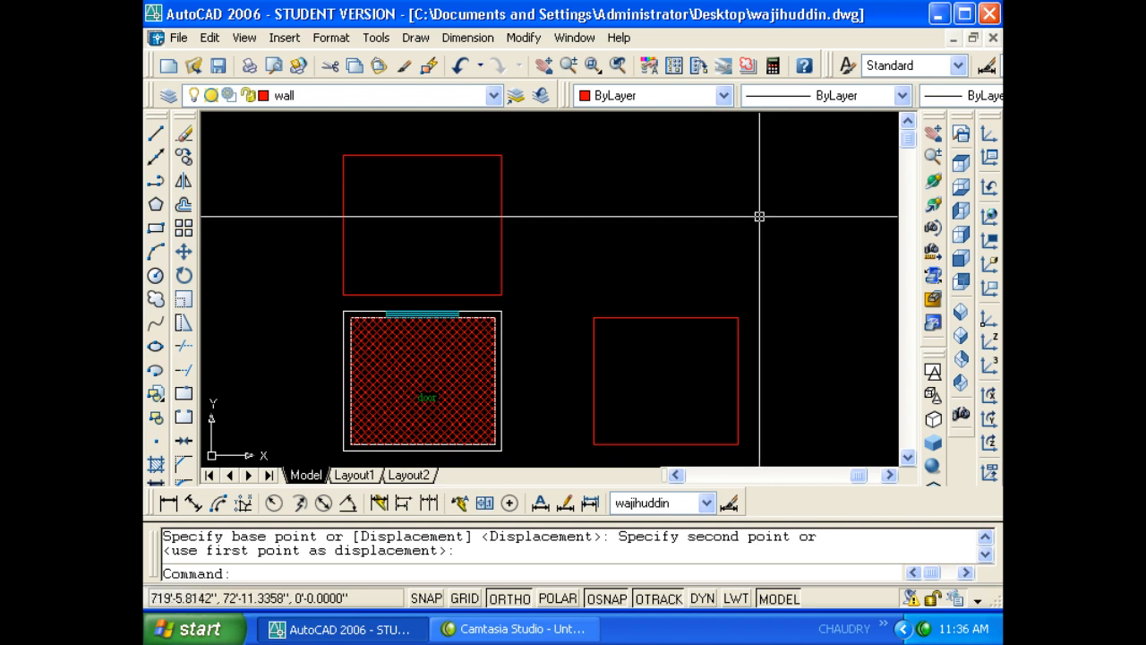
click(660, 364)
- Delete the rectangle to the right of the room
click(625, 281)
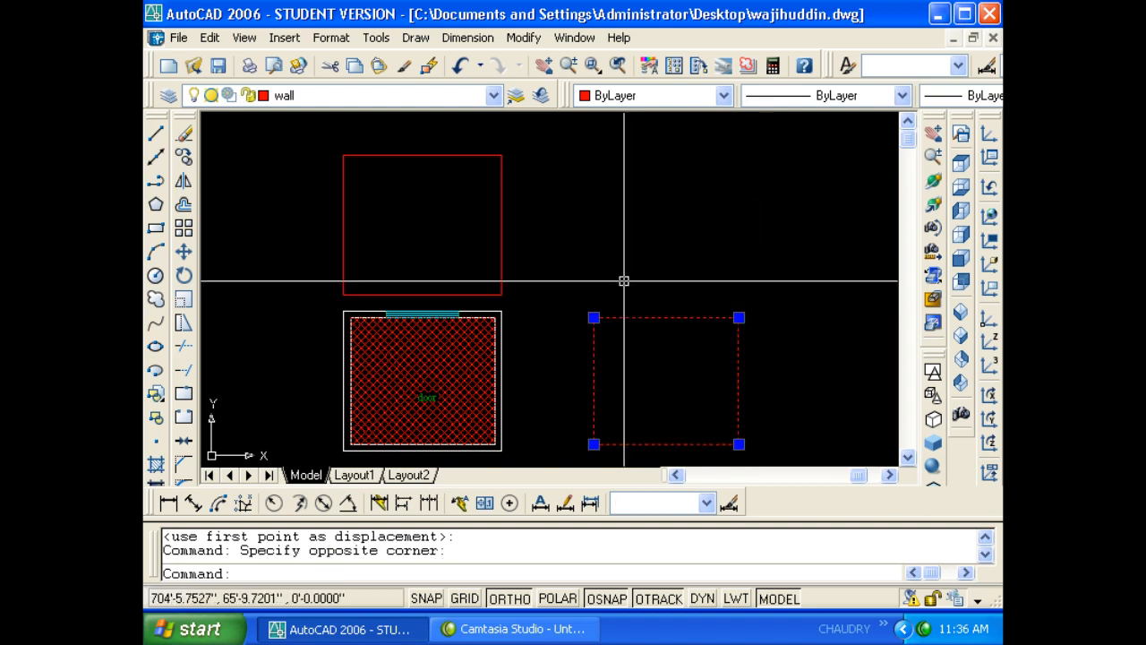
key(Delete)
click(410, 39)
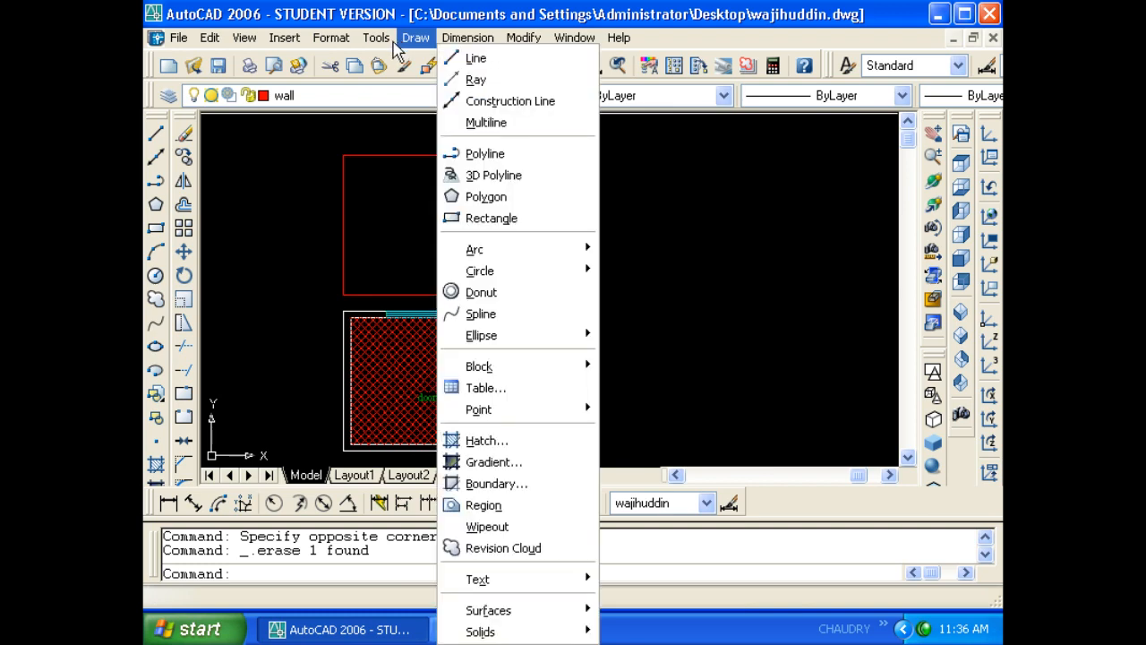
- Identify a picked point's coordinates: X = 701'-4.5971", Y = 66'-4.8548"
mouse_move(376, 37)
mouse_move(463, 121)
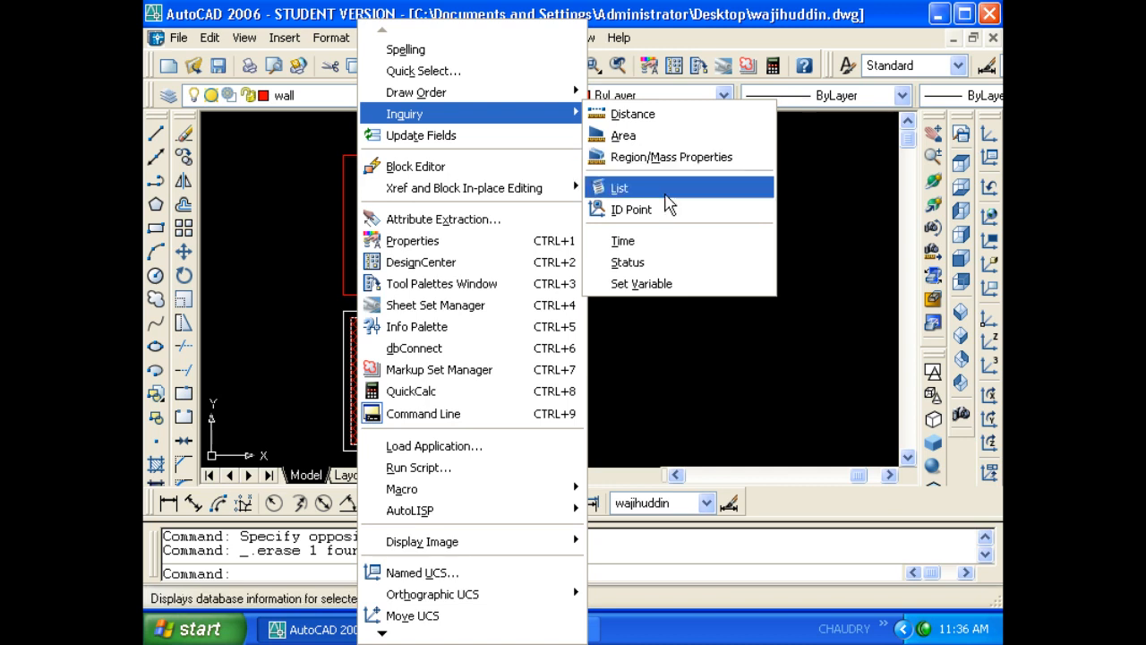
click(670, 209)
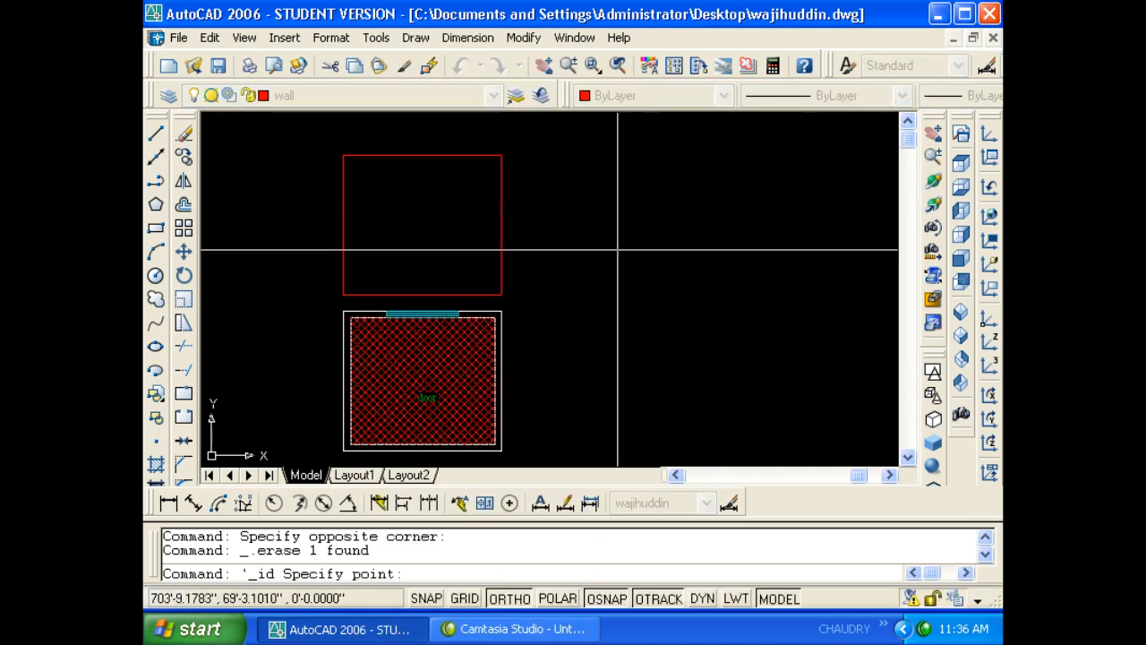
click(599, 275)
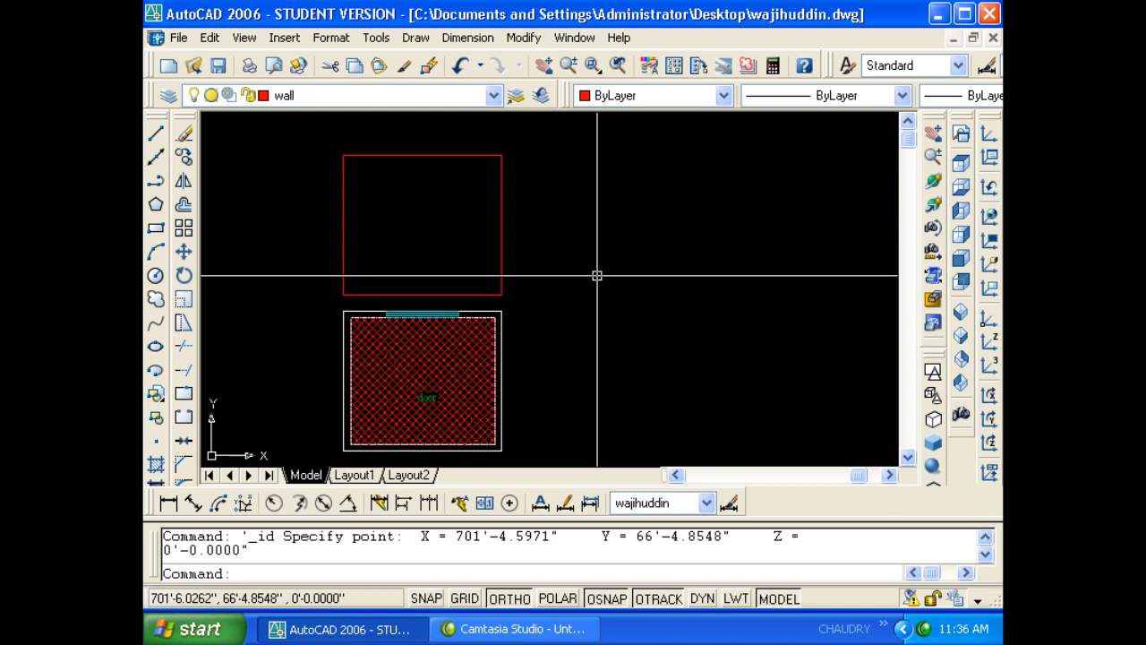
click(467, 37)
click(377, 37)
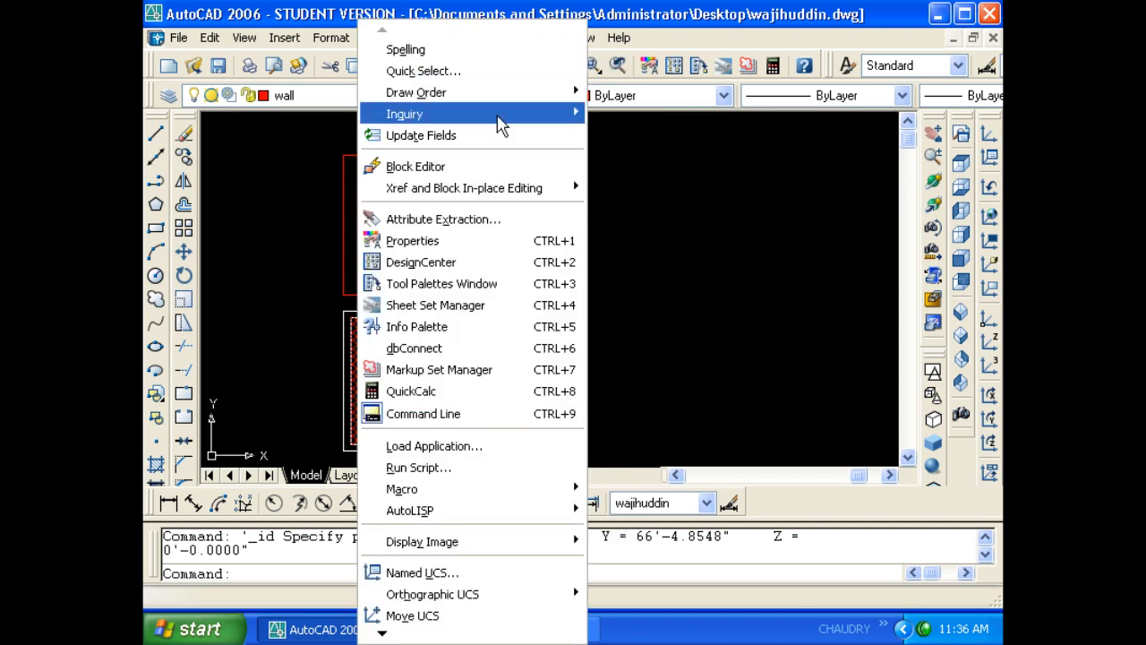
- Show the TIME report (elapsed 01:28:53), then close it and dismiss the menus
mouse_move(499, 116)
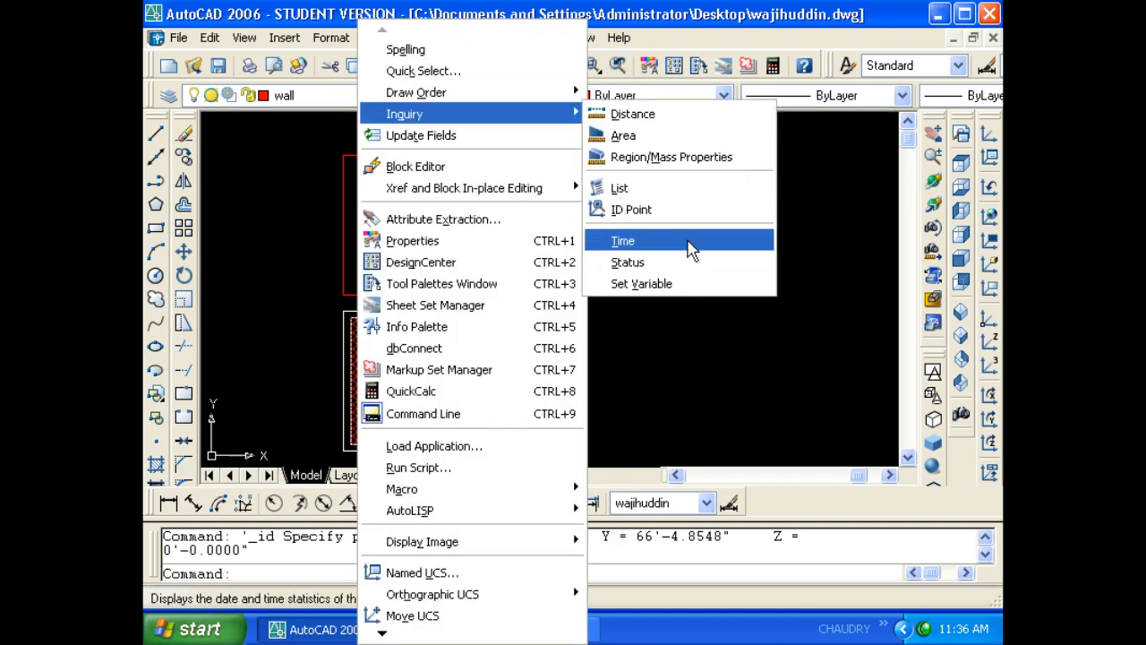
click(688, 241)
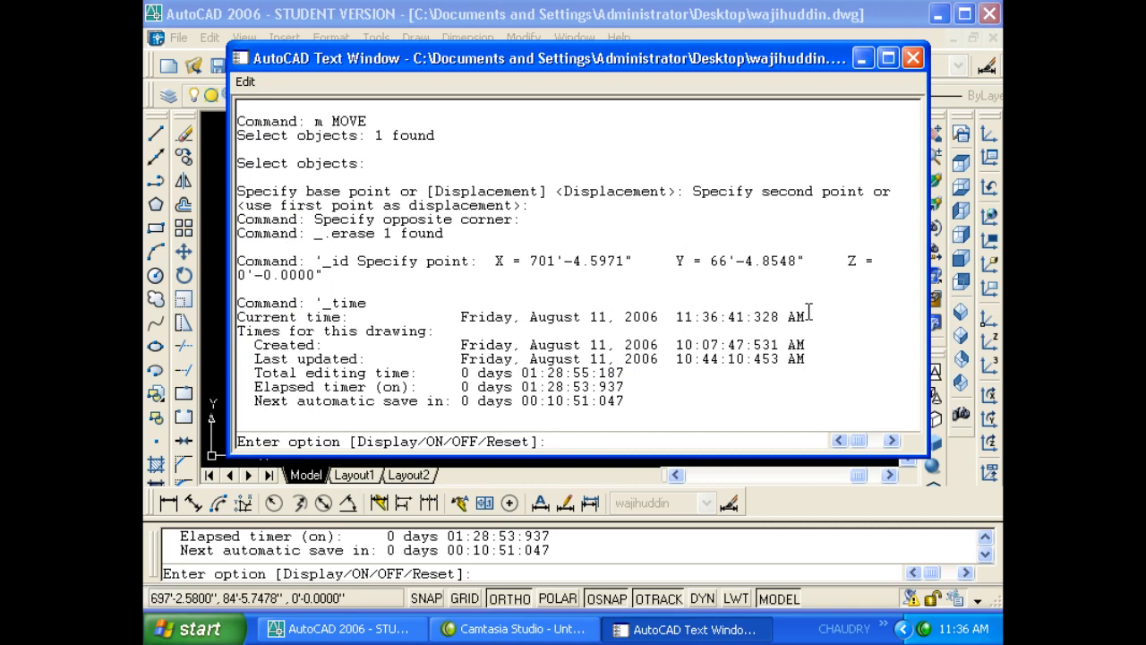
click(913, 58)
click(467, 37)
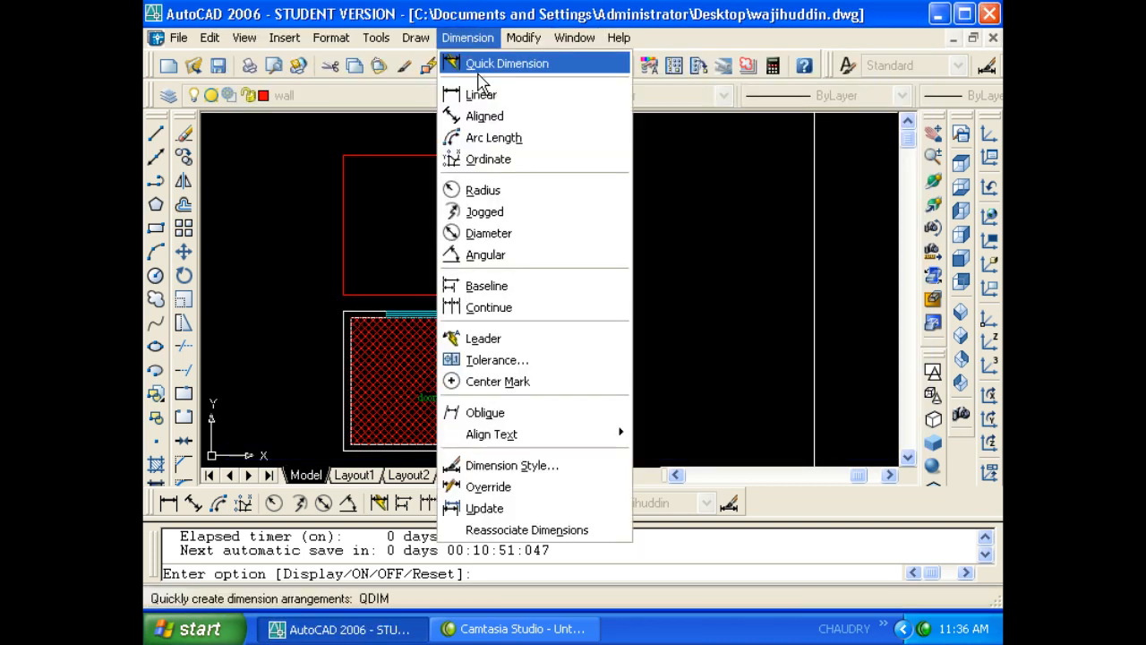
mouse_move(375, 37)
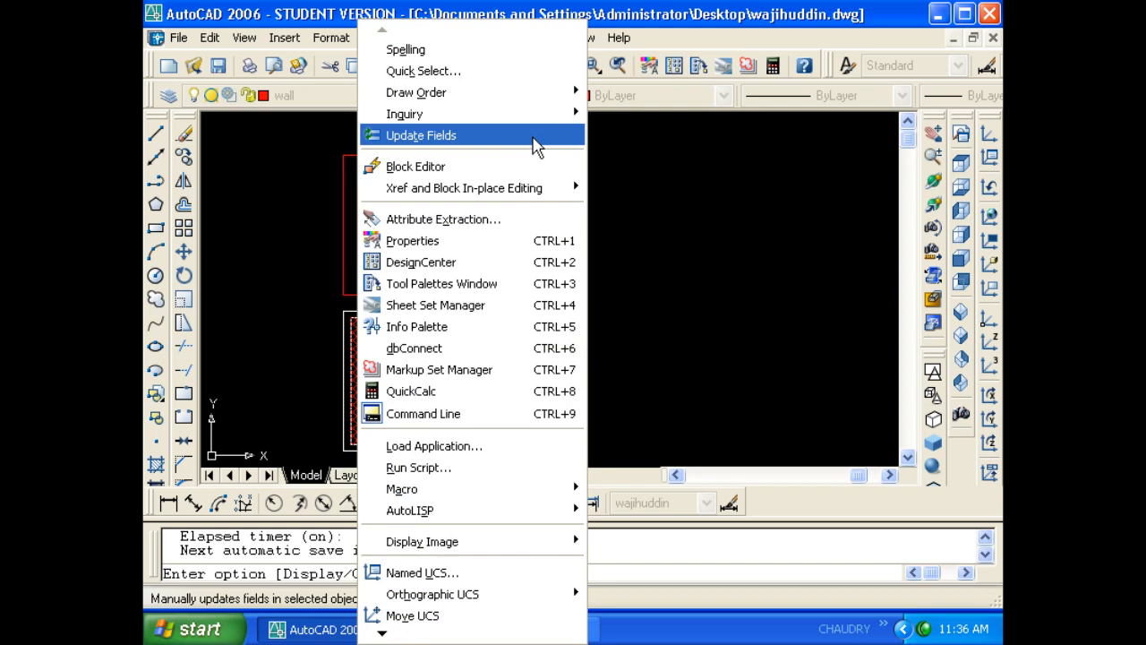
mouse_move(537, 117)
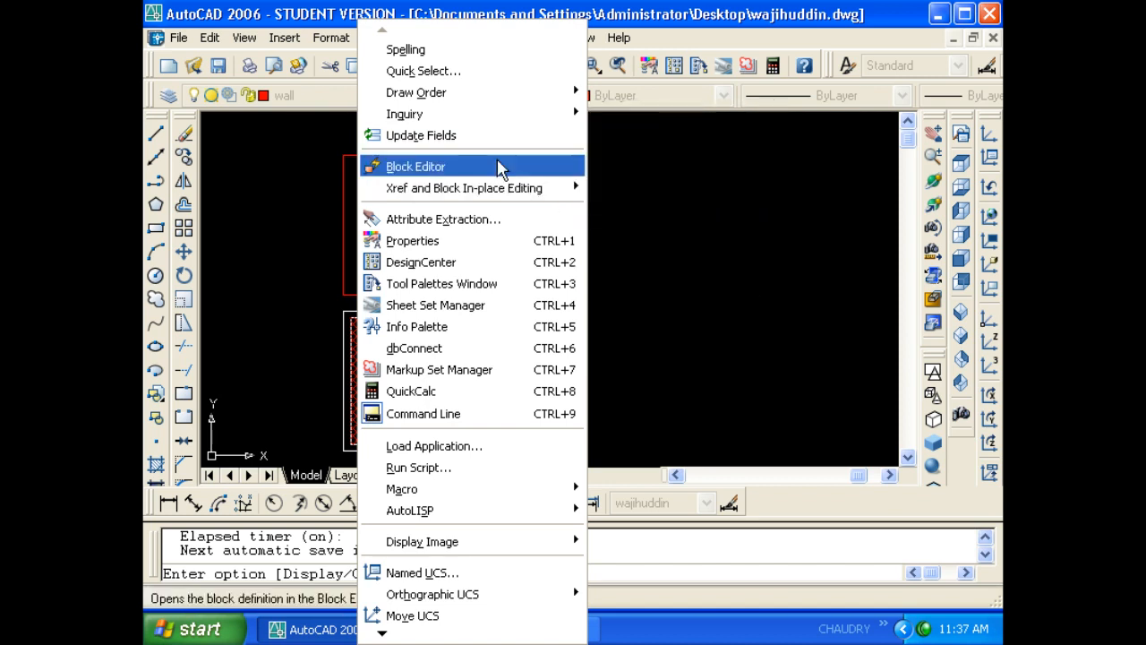
click(529, 167)
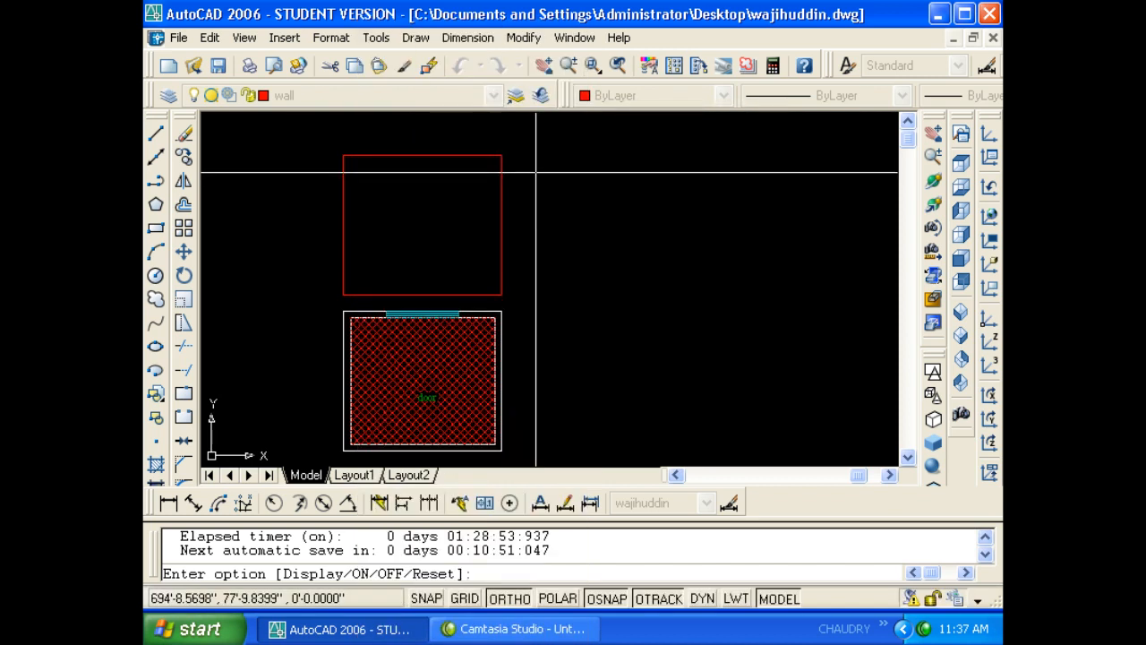
- Draw a rectangle to the right of the room plan
key(Escape)
text(rec)
key(Return)
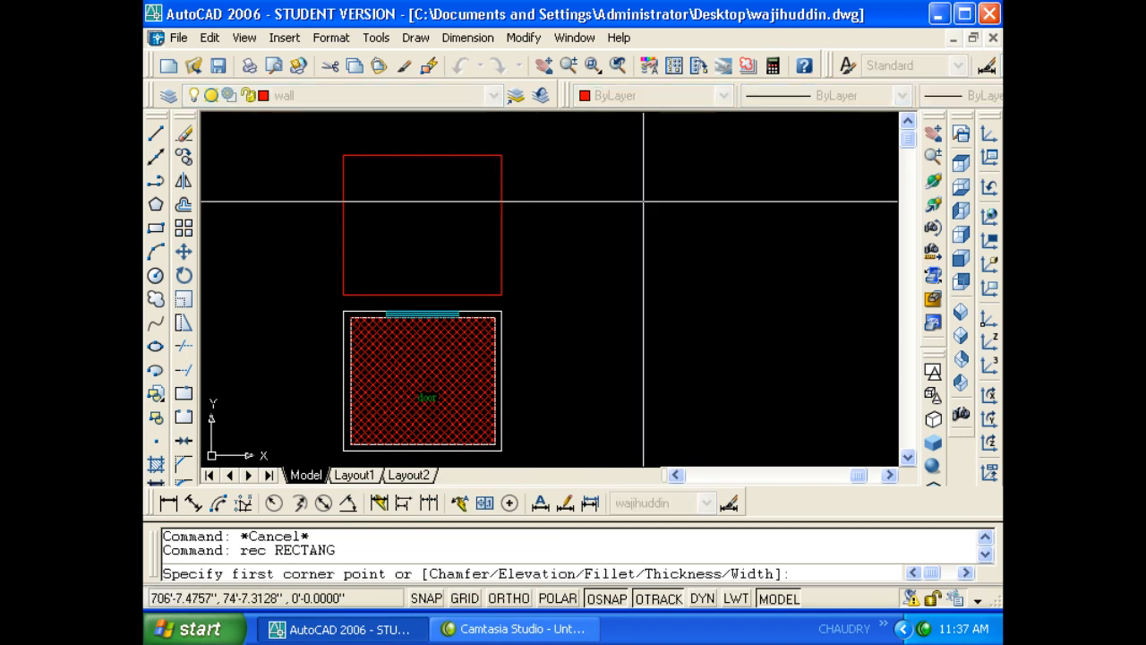
click(594, 200)
click(707, 355)
key(Escape)
key(Escape)
- Draw a circle centred inside the rectangle
text(c)
key(Return)
click(662, 260)
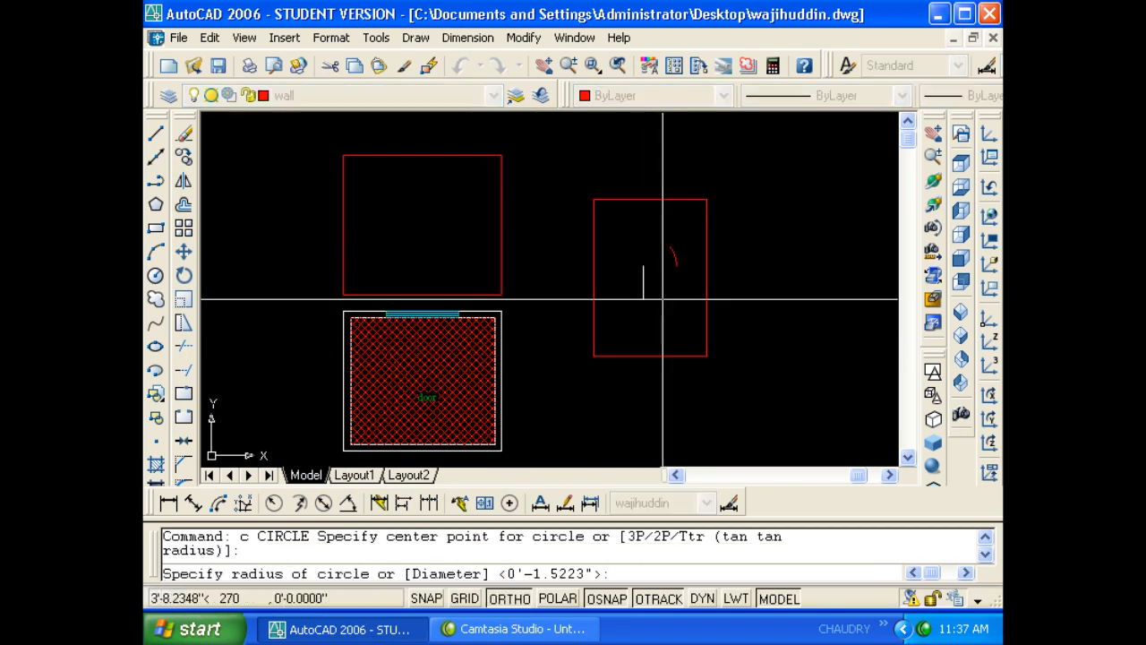
click(663, 298)
key(Escape)
key(Escape)
- Draw a three-segment U-shaped line running from inside the circle down and back up
scroll(631, 263, up, 3)
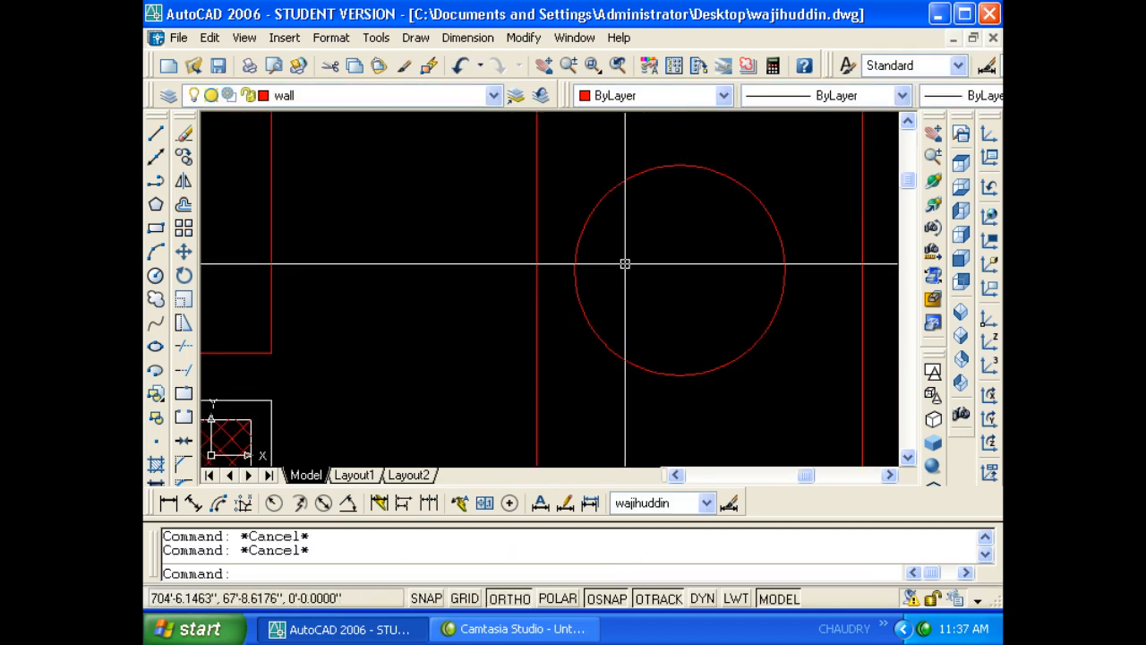
text(l)
key(Return)
scroll(616, 269, down, 3)
click(633, 271)
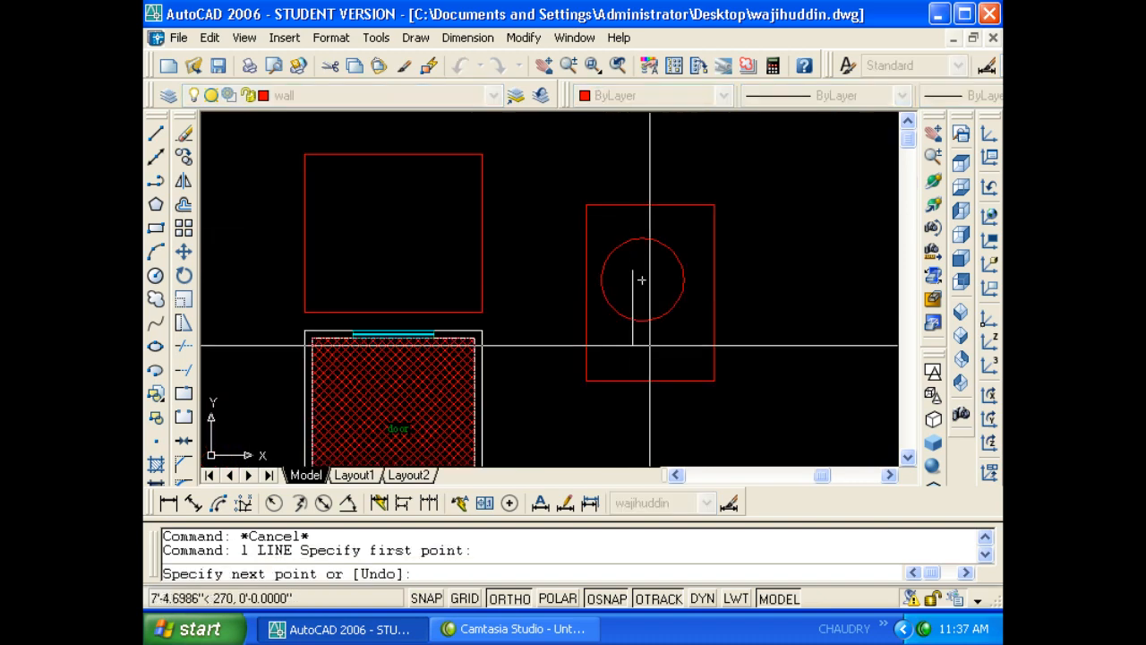
click(650, 344)
click(676, 345)
click(640, 286)
key(Escape)
key(Escape)
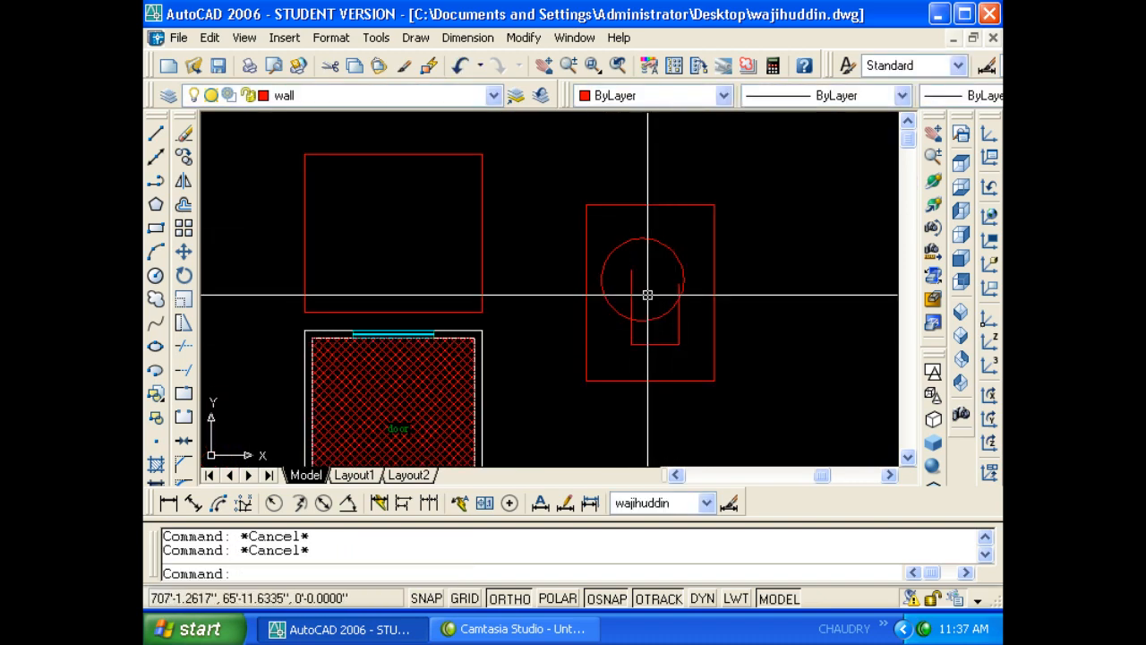
text(v)
key(Escape)
- Make block 'dfdfd' from the rectangle, circle and line, with its base point at the circle centre
text(b)
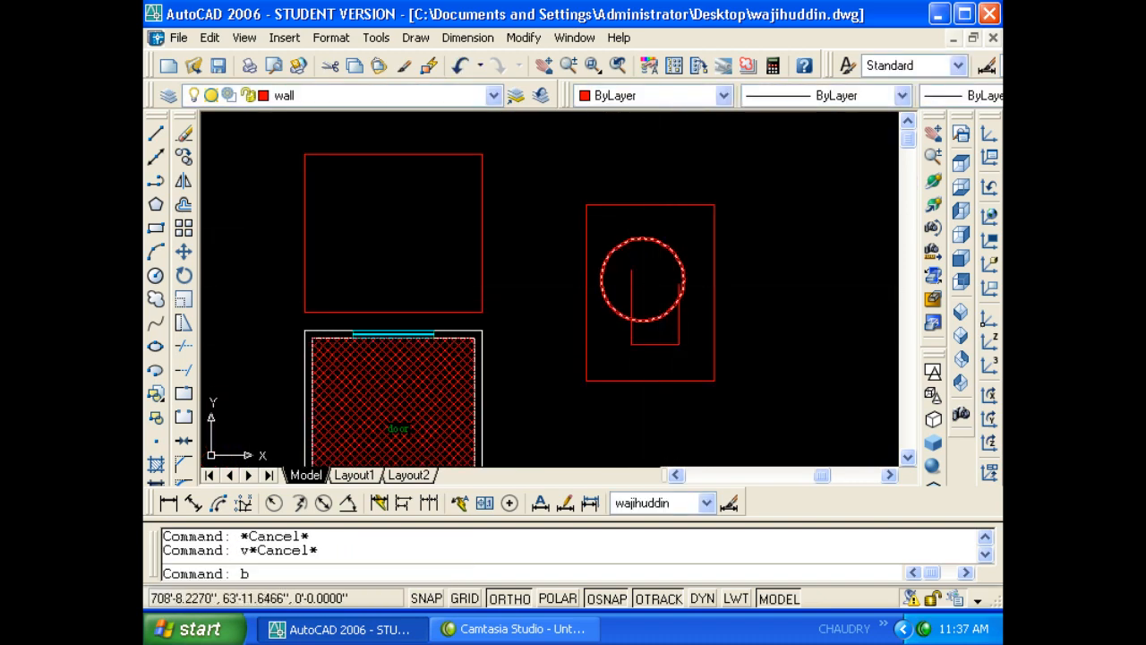
key(Return)
text(dfdfd)
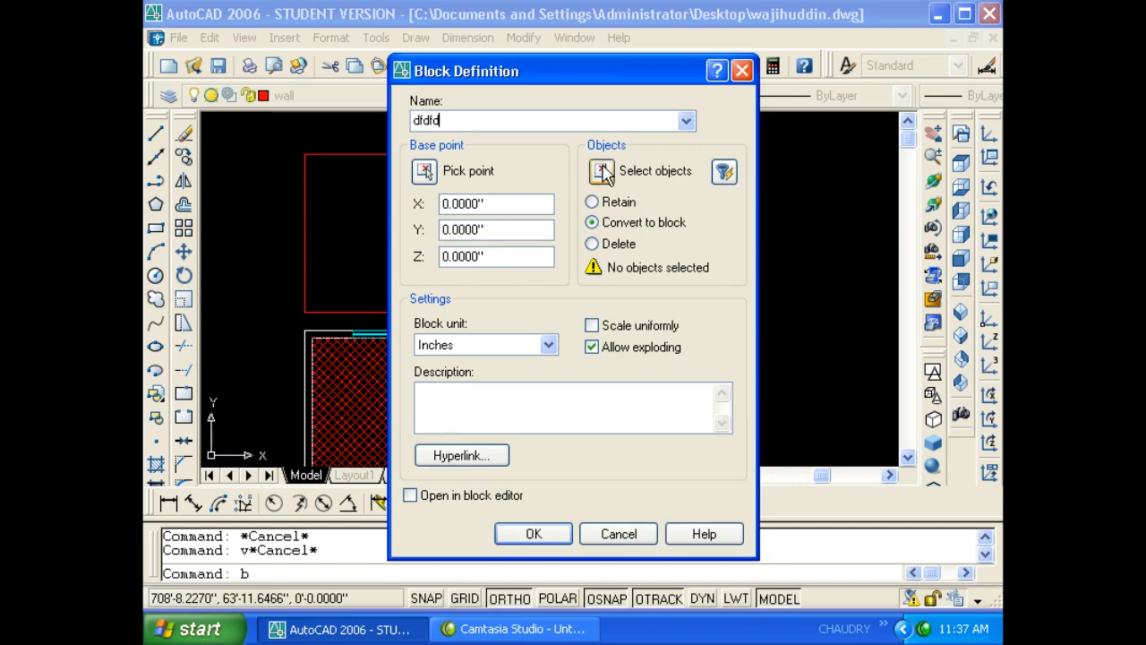
click(602, 171)
click(573, 189)
click(722, 474)
key(Return)
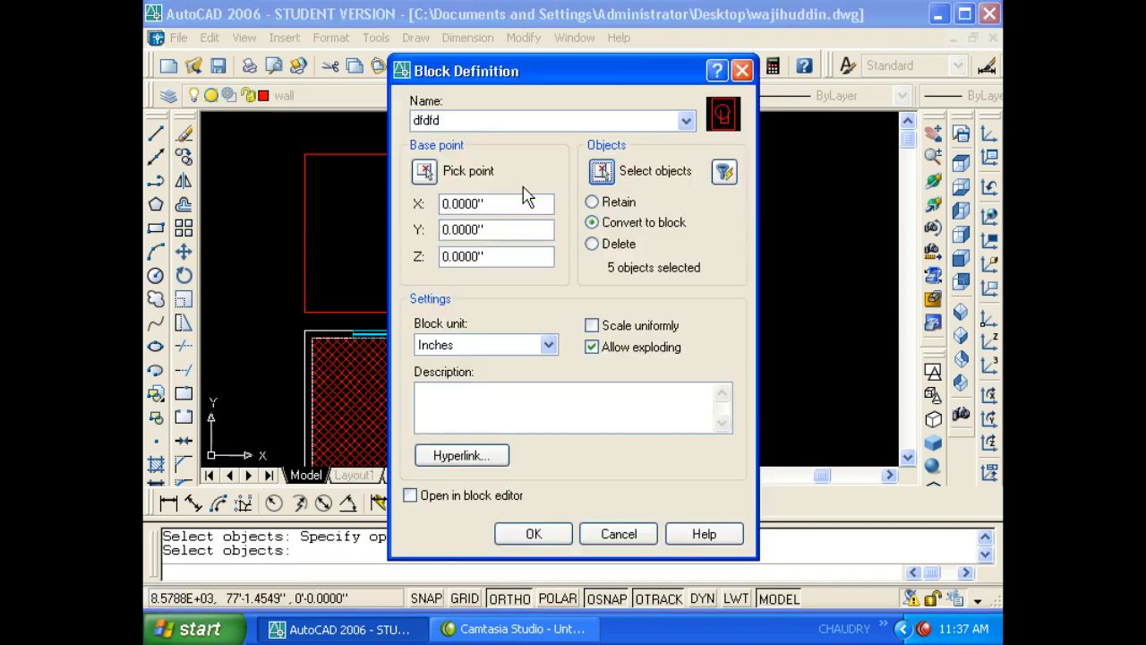
click(426, 172)
click(631, 297)
click(534, 534)
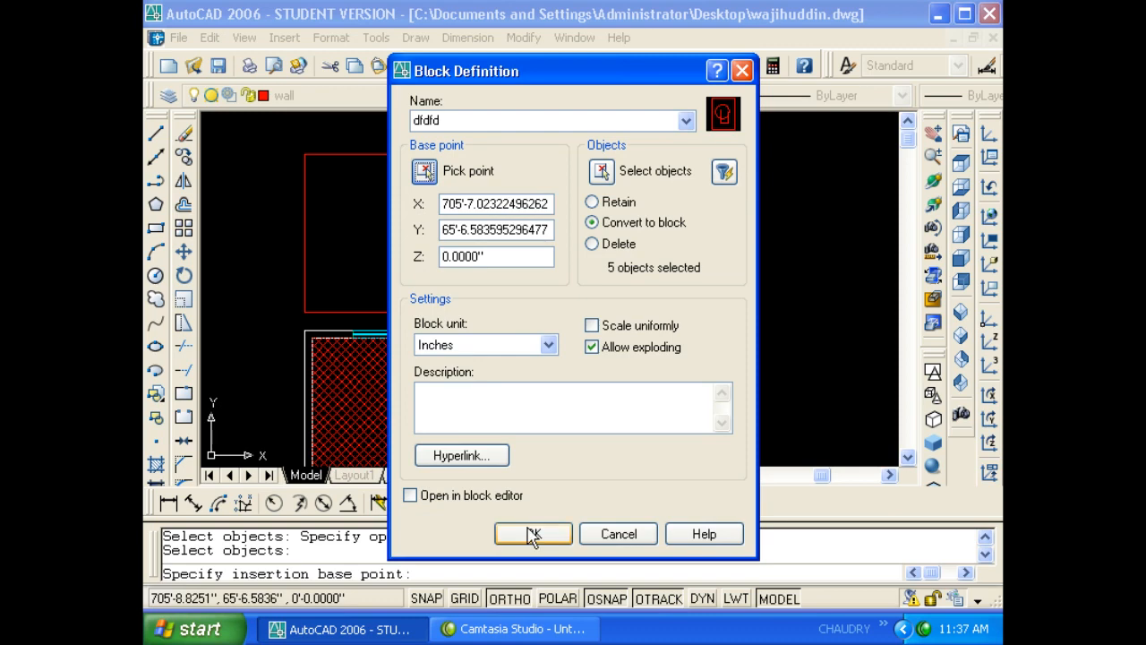
- Select the new dfdfd block to check it, shift the view slightly left, then deselect
click(686, 366)
click(627, 384)
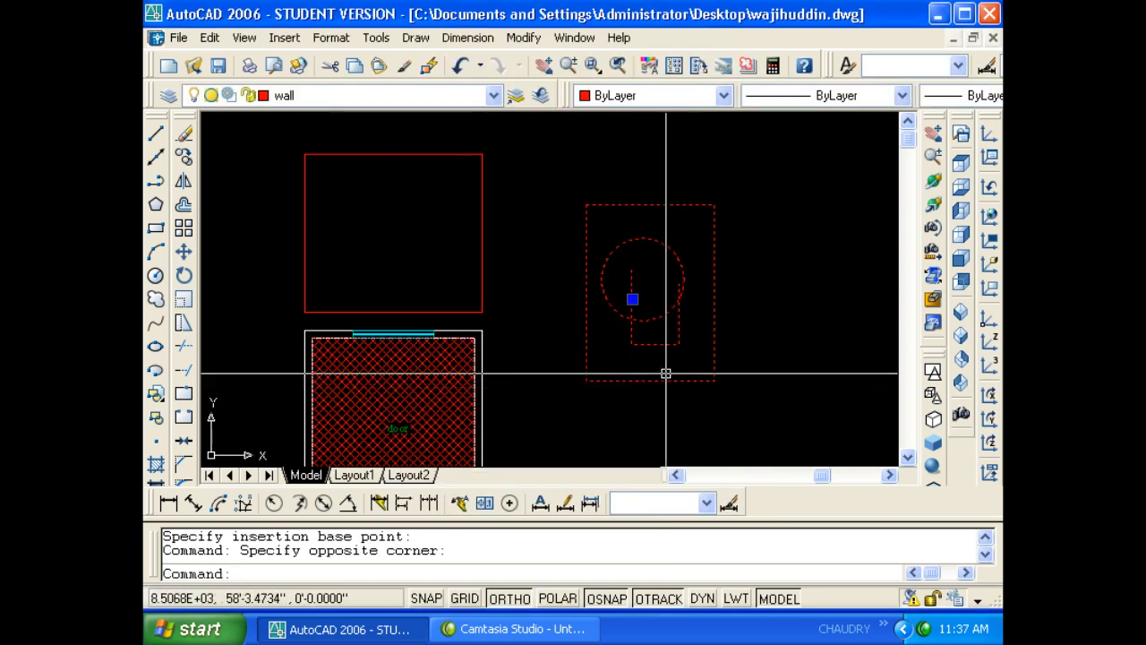
scroll(665, 374, down, 1)
middle_drag(665, 374, 628, 371)
key(Escape)
key(Escape)
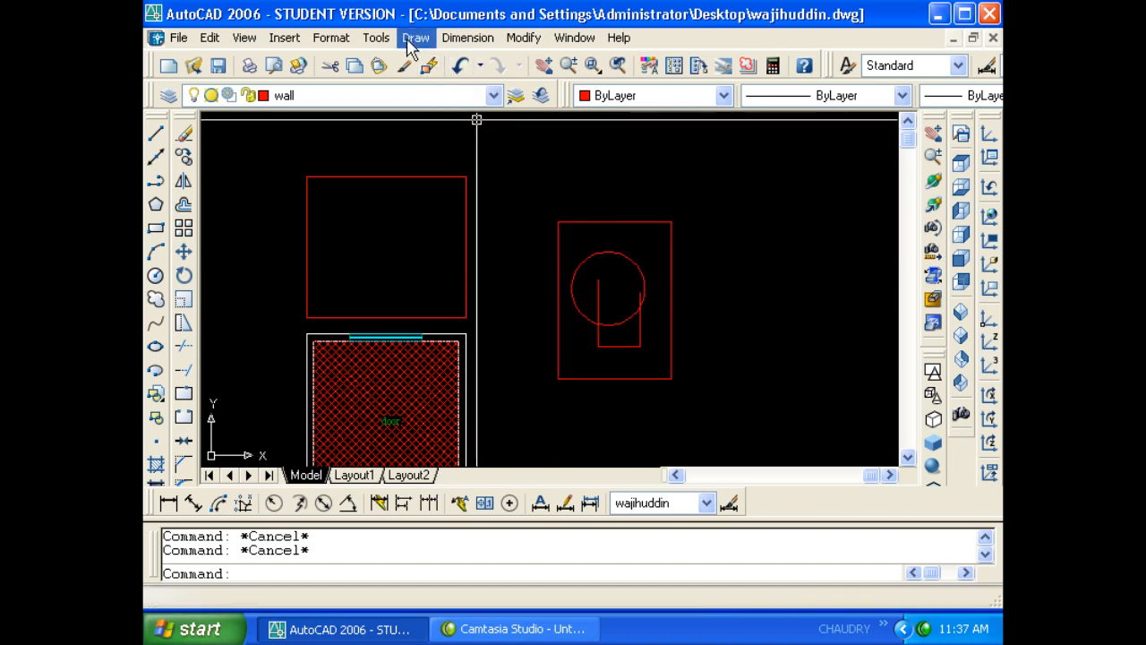
- Open the dfdfd block in the Block Editor using BE
click(376, 38)
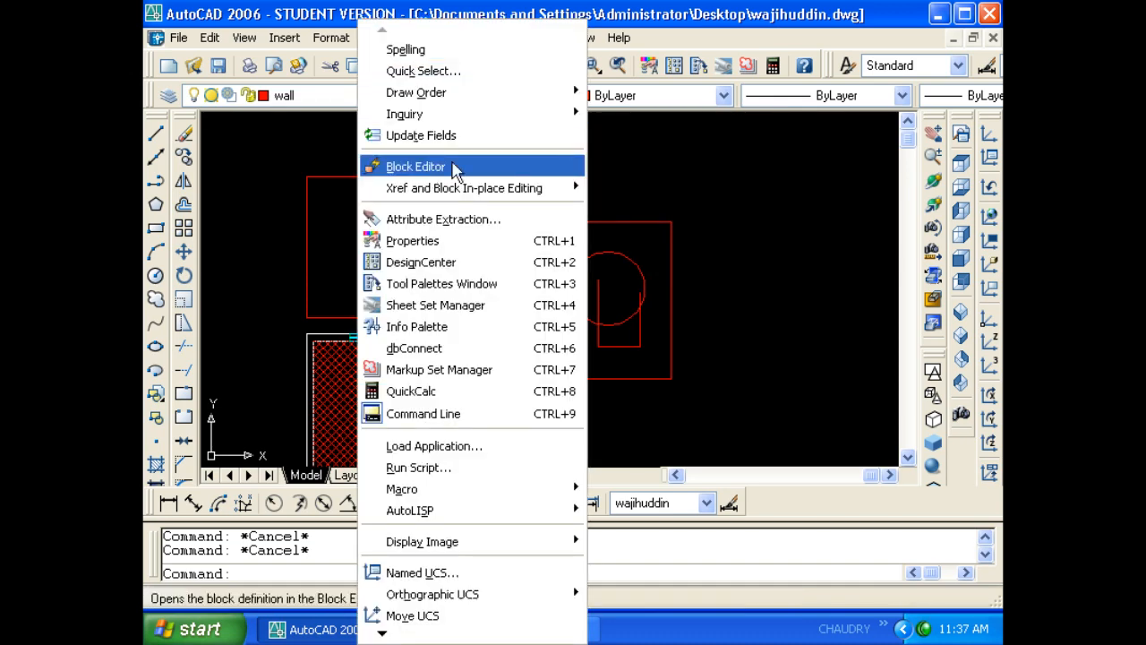
click(649, 211)
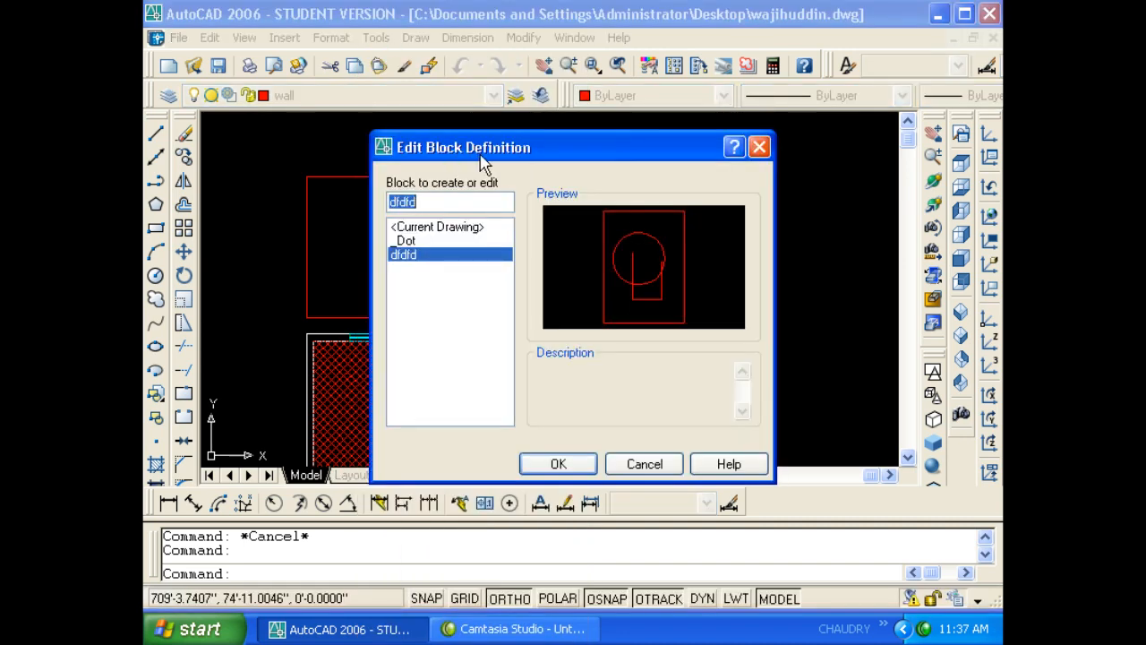
key(Escape)
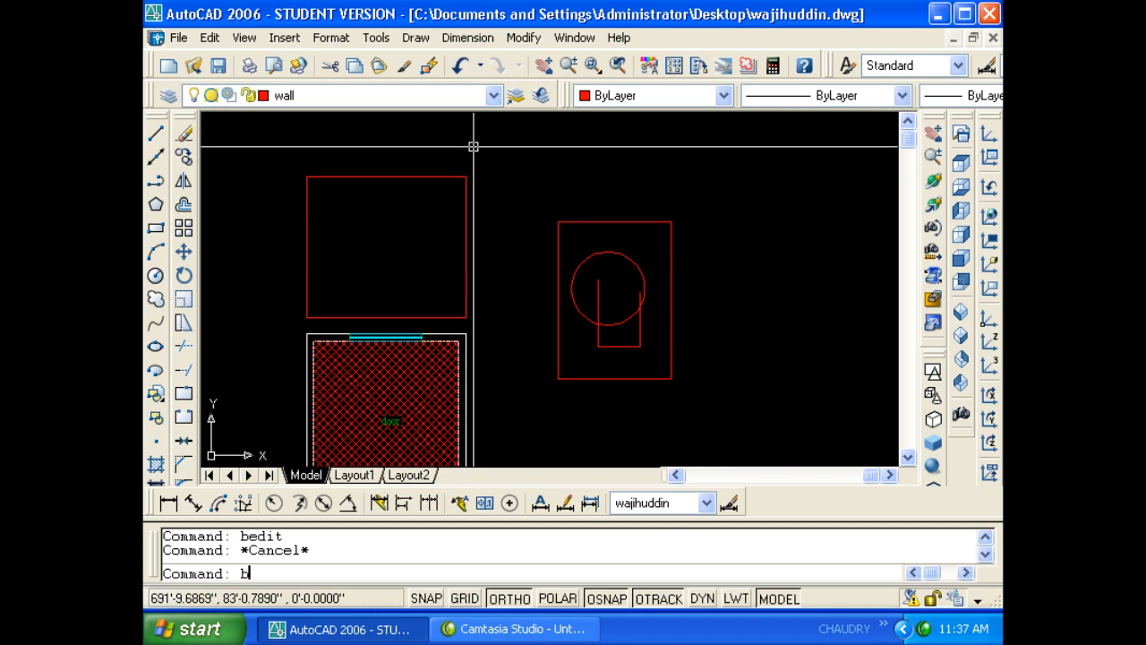
text(be)
key(Return)
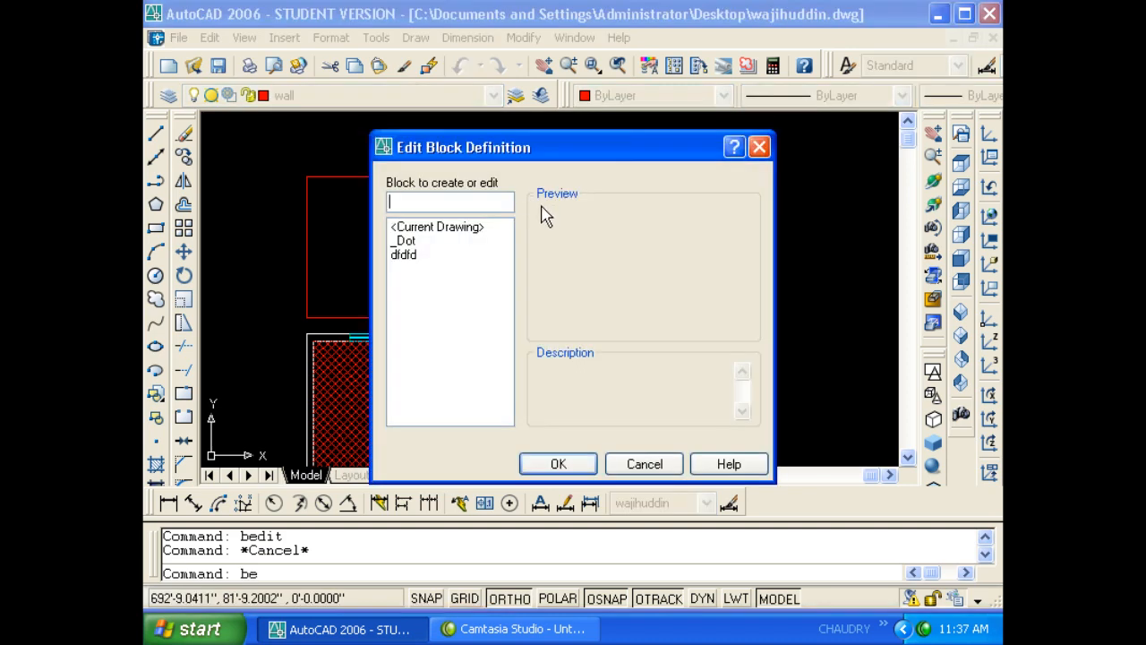
key(Escape)
click(608, 244)
click(567, 158)
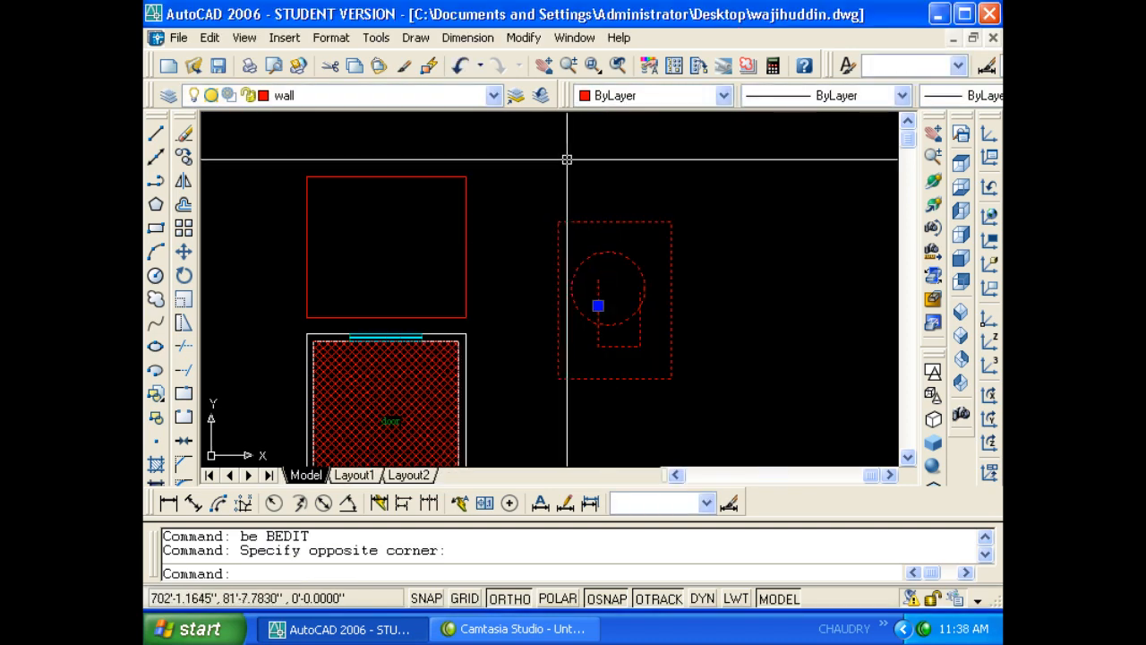
text(be)
key(Return)
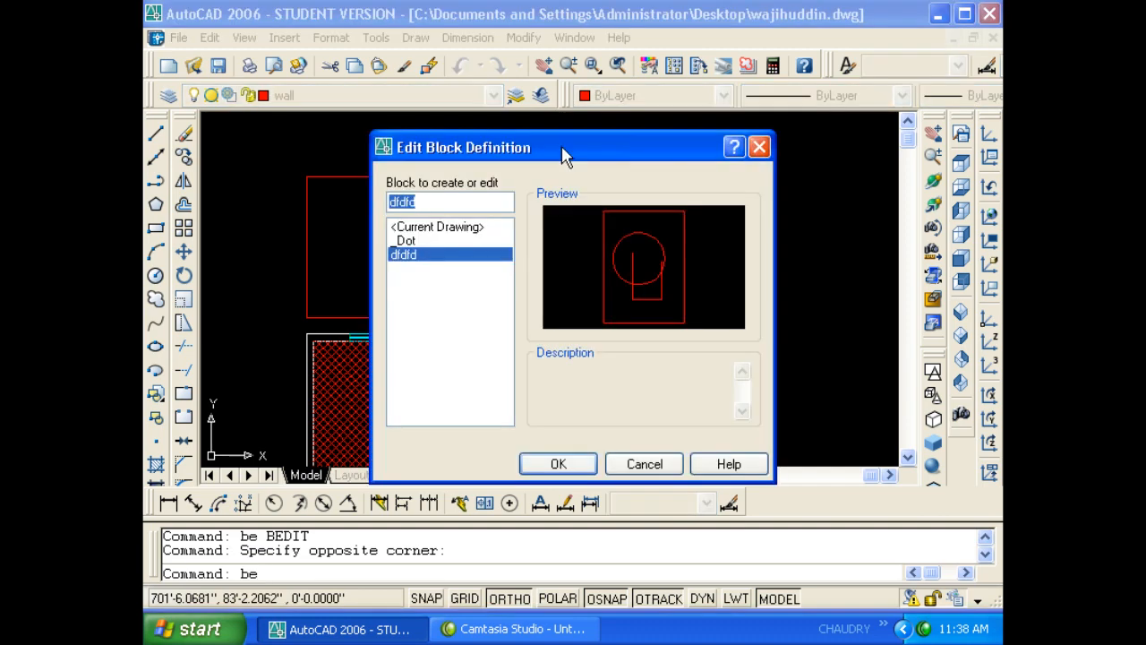
click(558, 465)
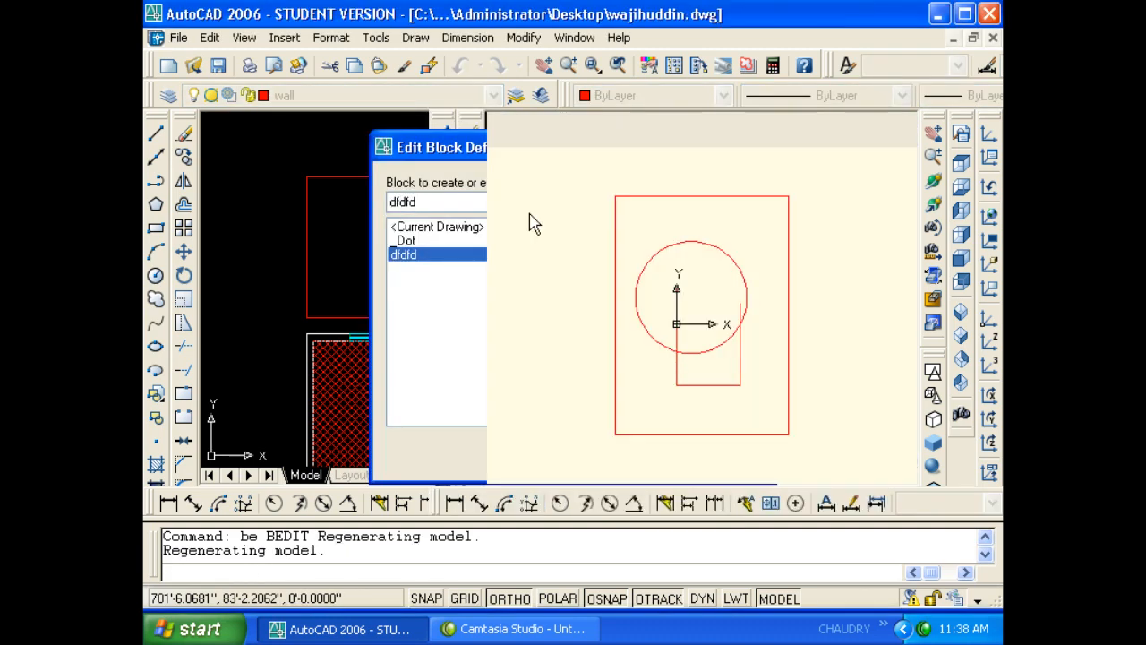
- Close the authoring palettes and erase the three lines of the open U shape
click(387, 122)
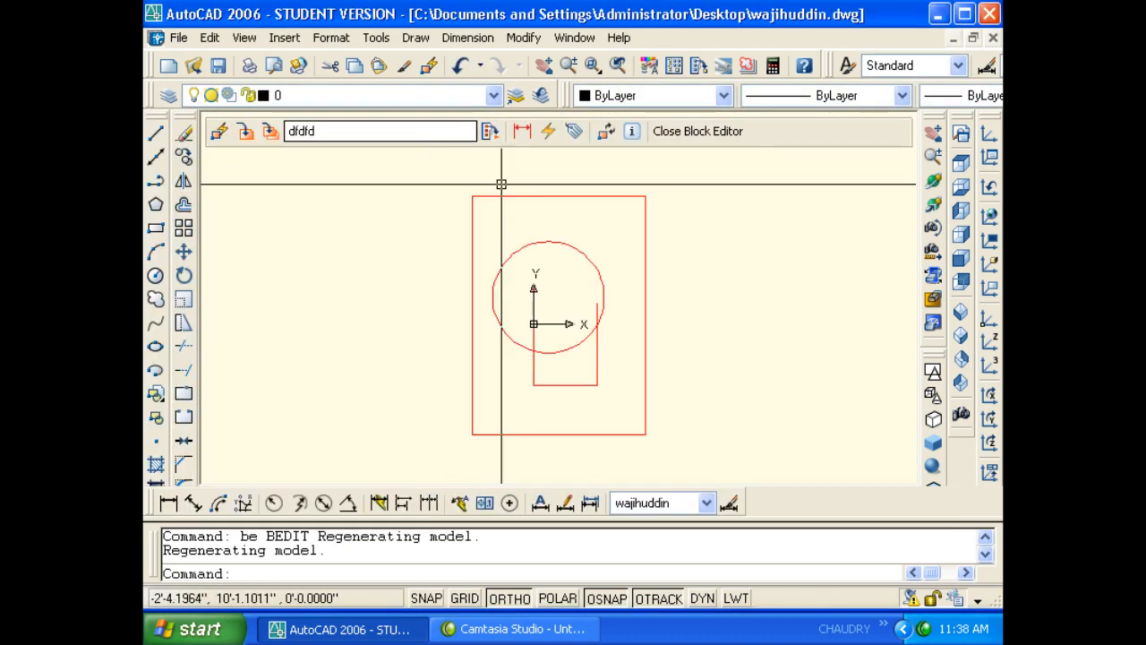
click(587, 357)
click(595, 374)
click(563, 384)
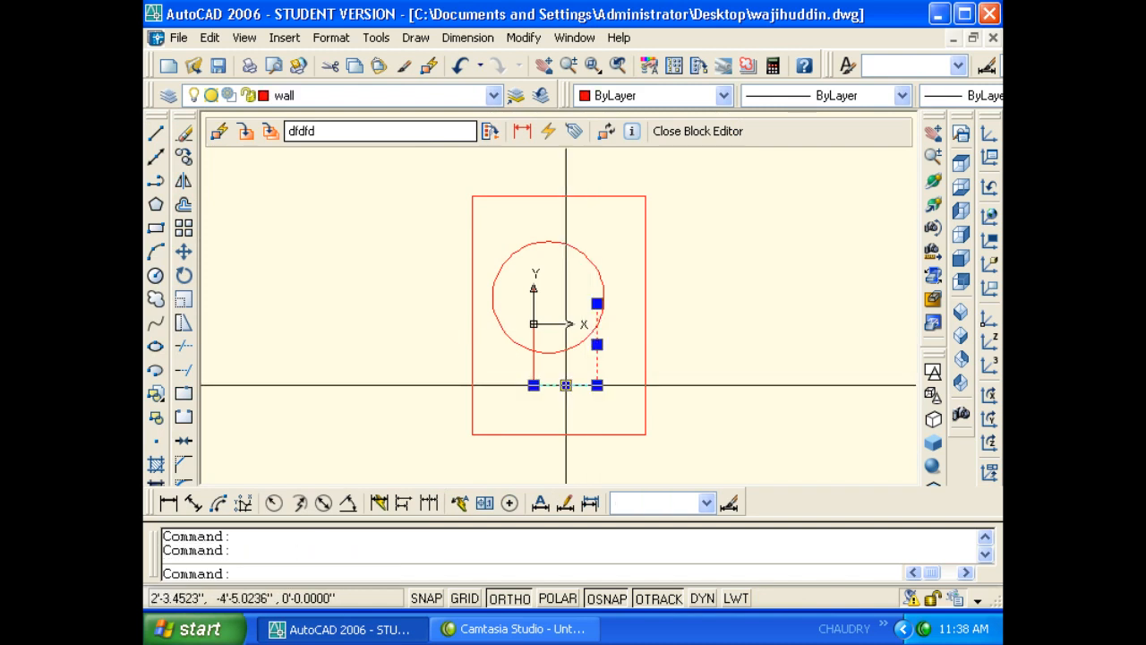
click(533, 366)
key(Delete)
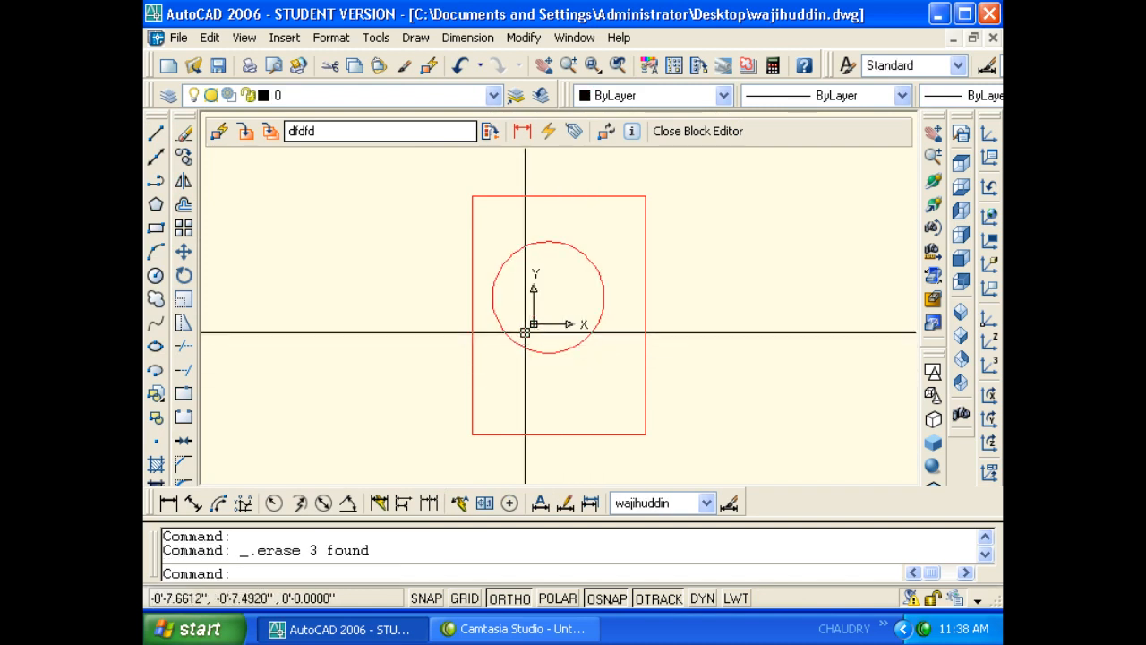
- Draw a small square inside the circle with the rectangle tool
text(rec)
key(Return)
click(524, 323)
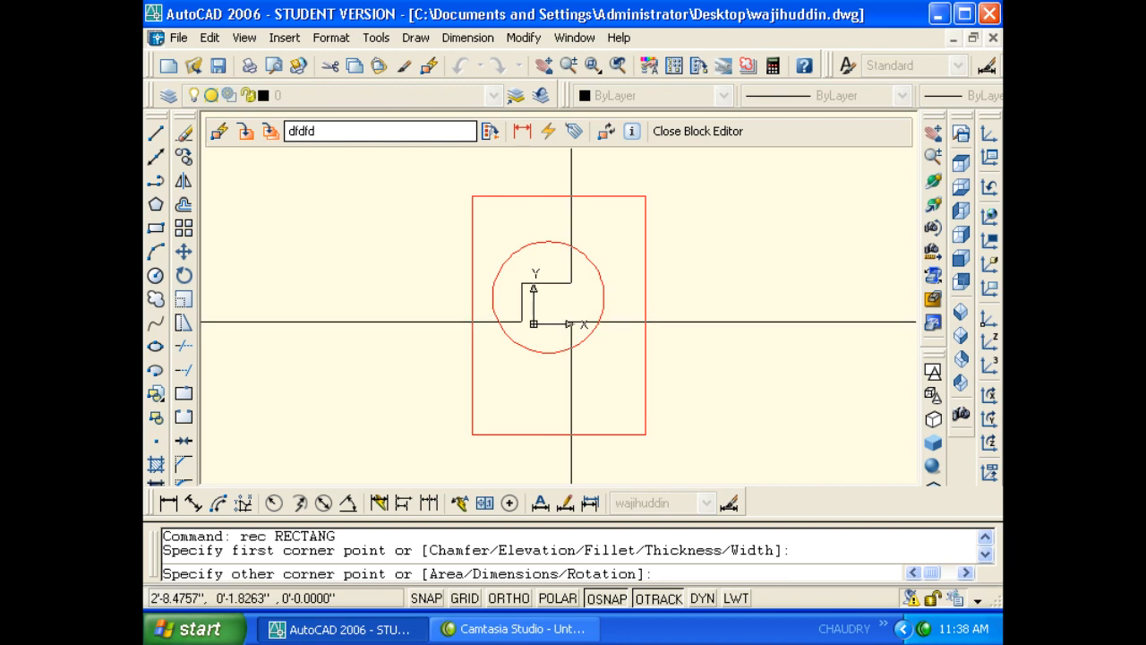
click(573, 283)
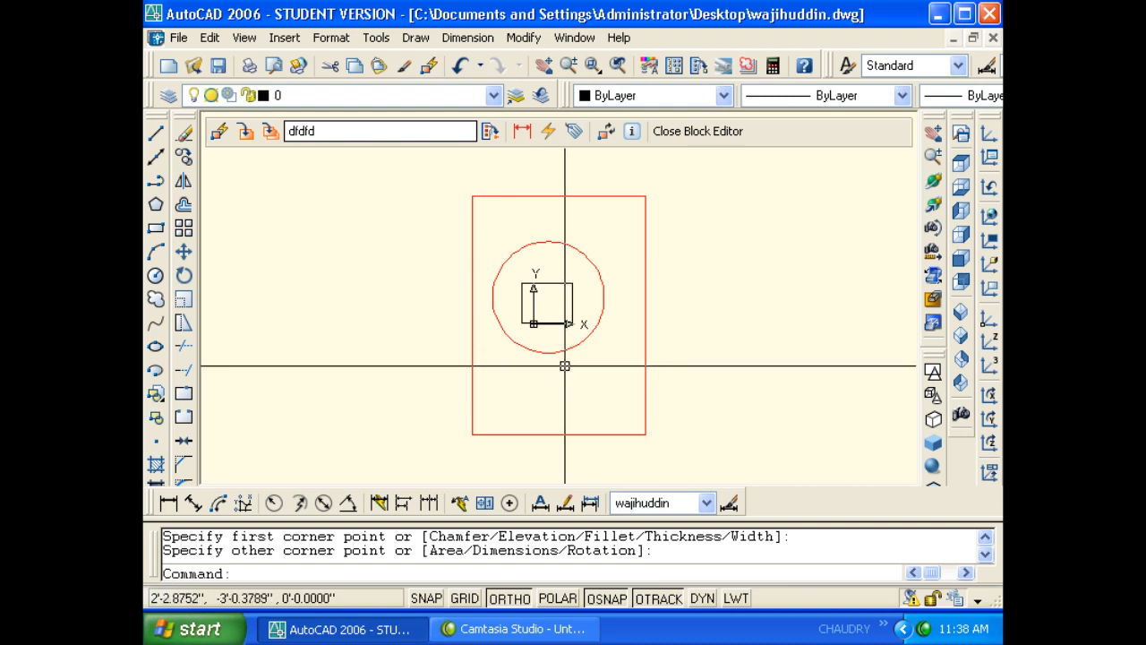
- Add a horizontal line below the square, then close the Block Editor saving the changes
text(l)
key(Return)
click(500, 388)
click(601, 388)
key(Return)
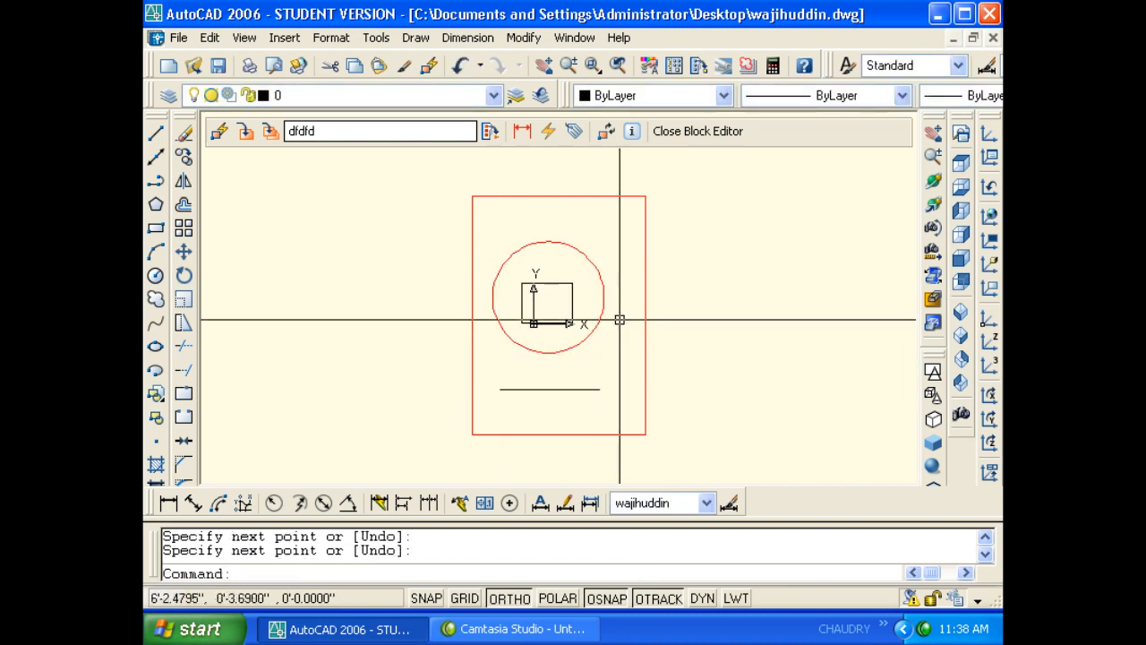
click(672, 142)
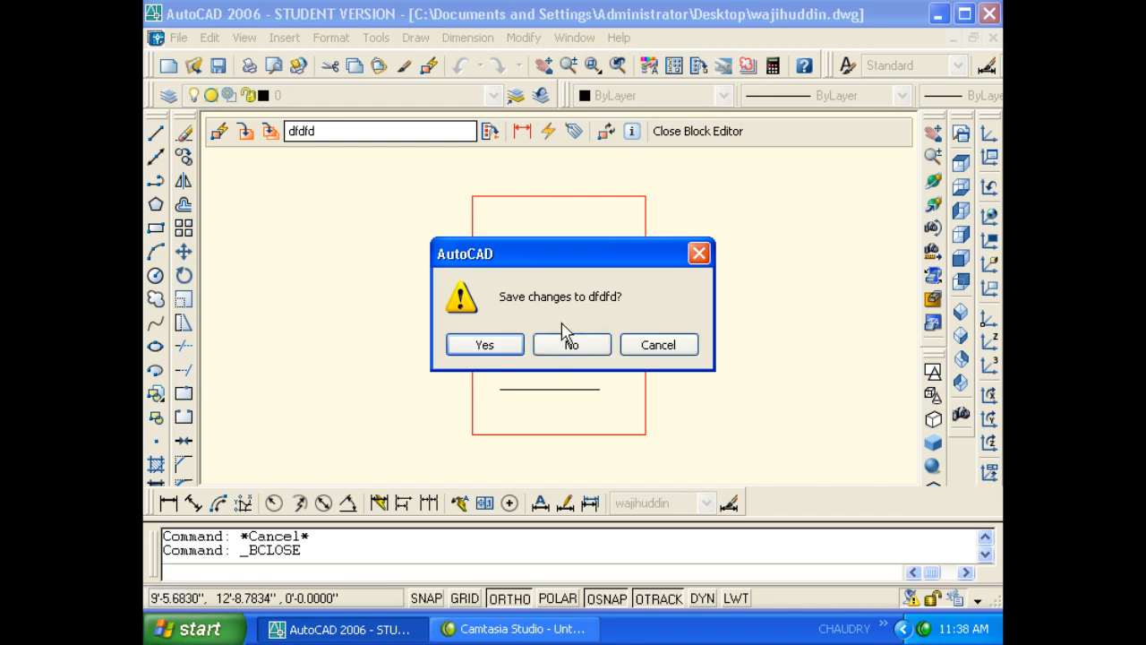
click(512, 351)
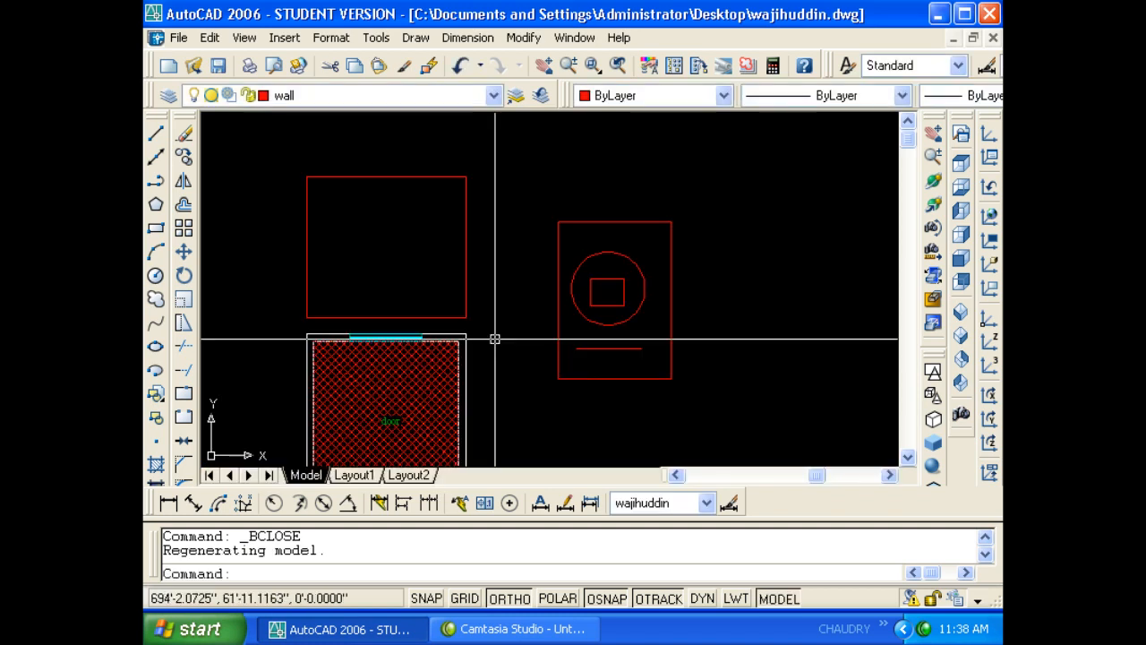
- Select the dfdfd block and preview its updated definition, then cancel
click(625, 324)
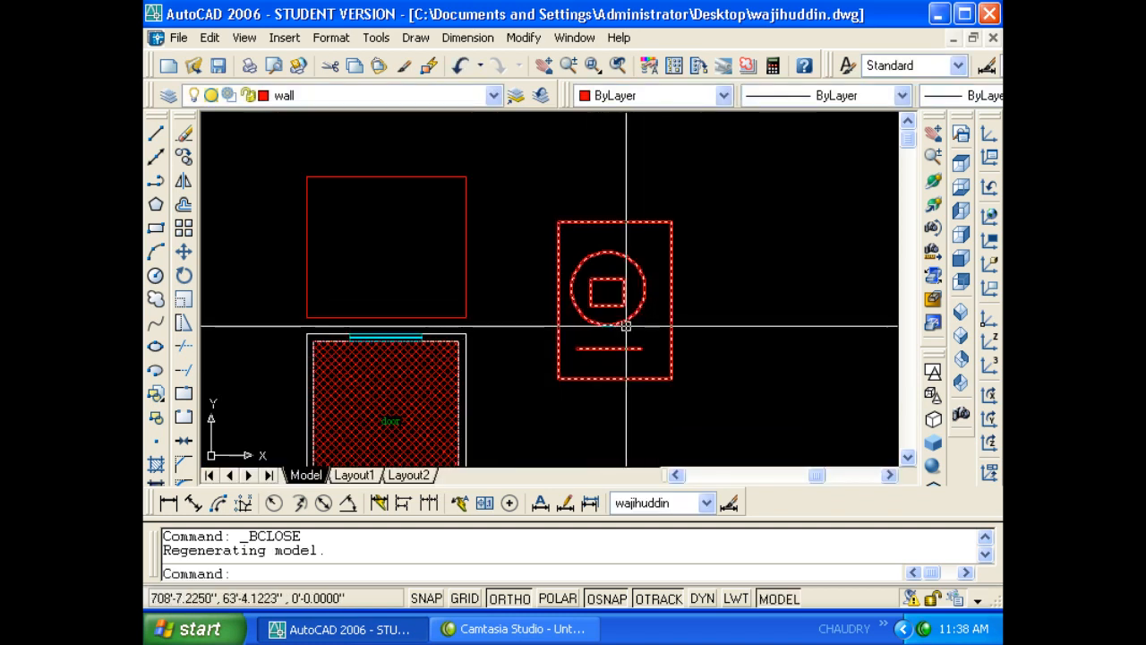
click(688, 349)
click(646, 313)
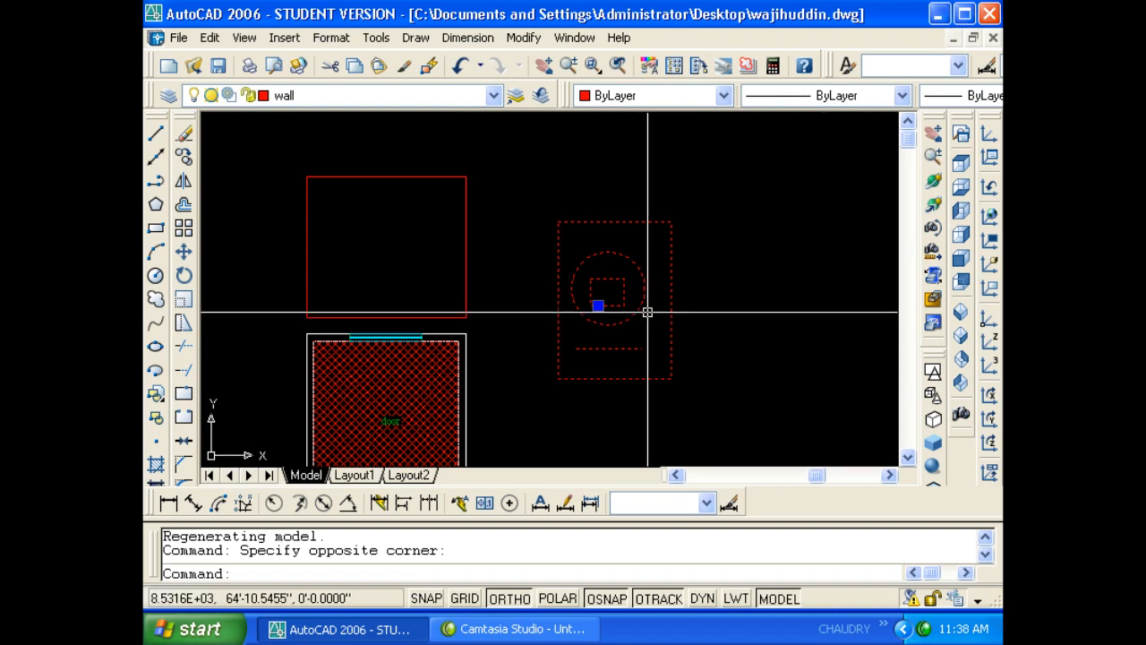
double_click(633, 218)
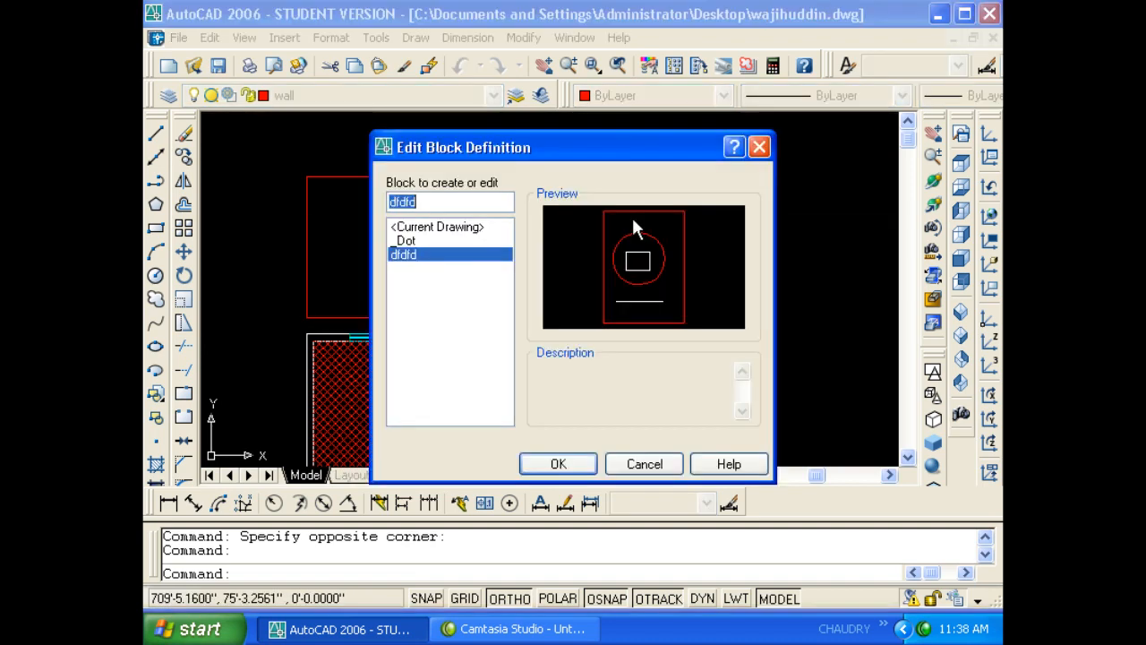
key(Escape)
key(Escape)
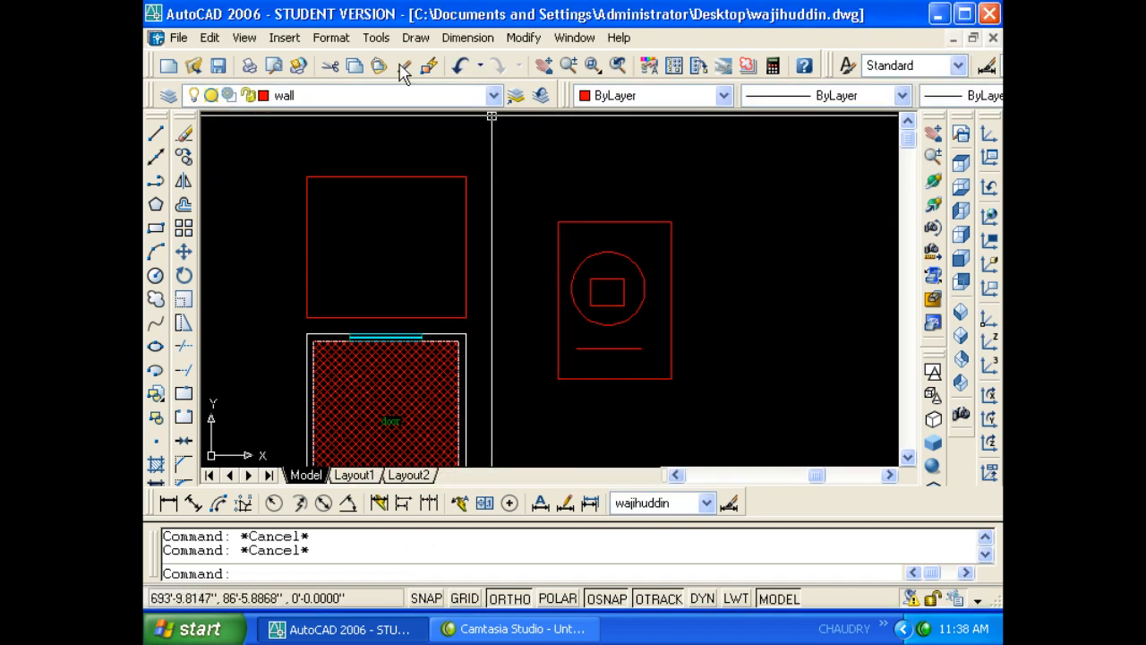
- Dismiss the open menu and bring Camtasia Studio forward with its recorder window
click(416, 37)
mouse_move(377, 38)
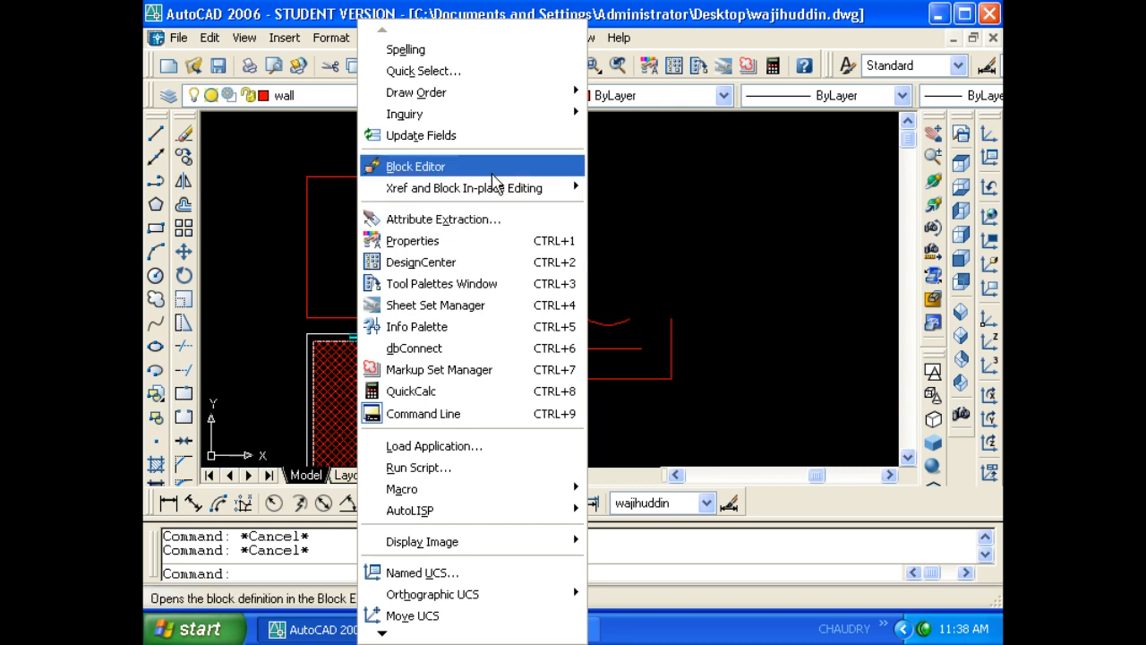
click(668, 152)
click(668, 151)
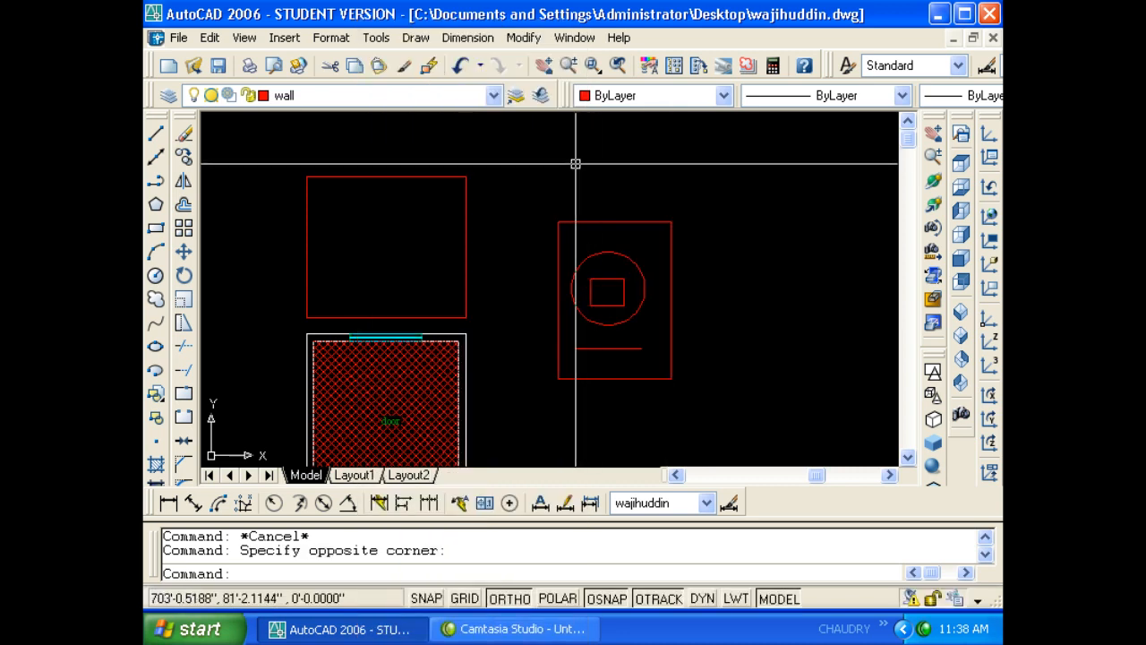
click(538, 623)
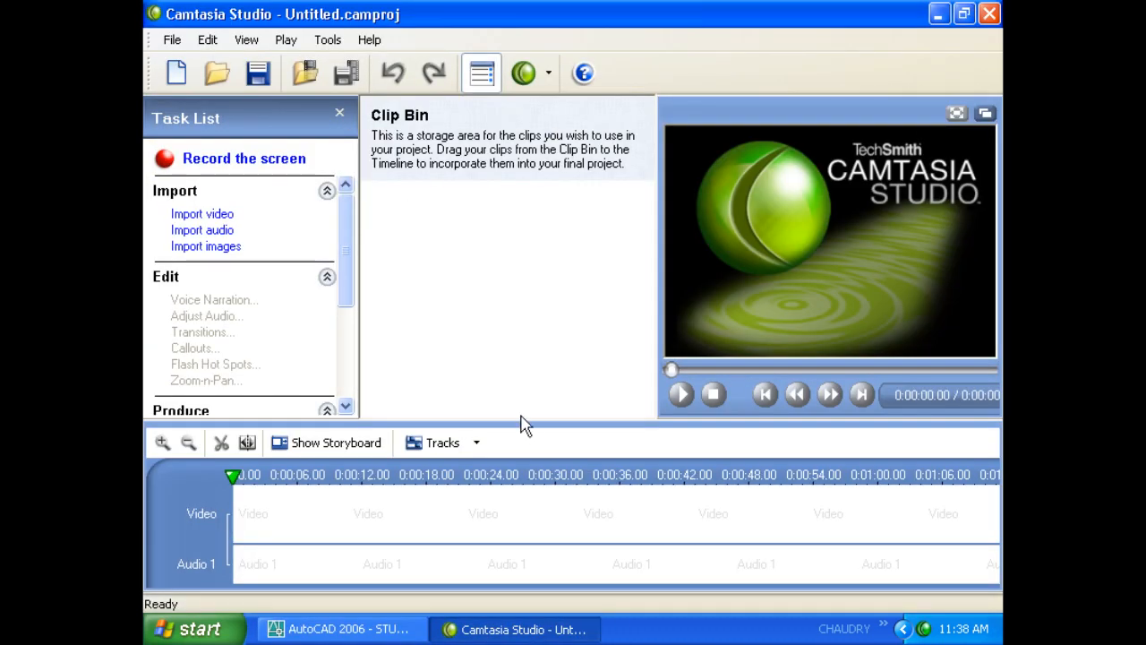
click(926, 629)
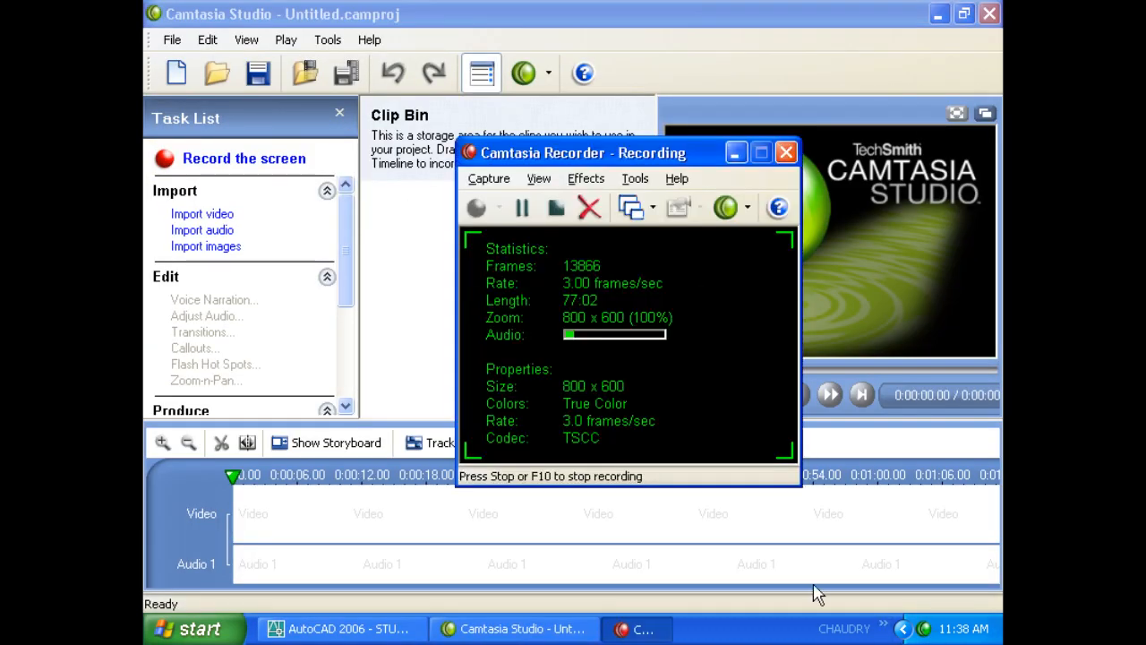